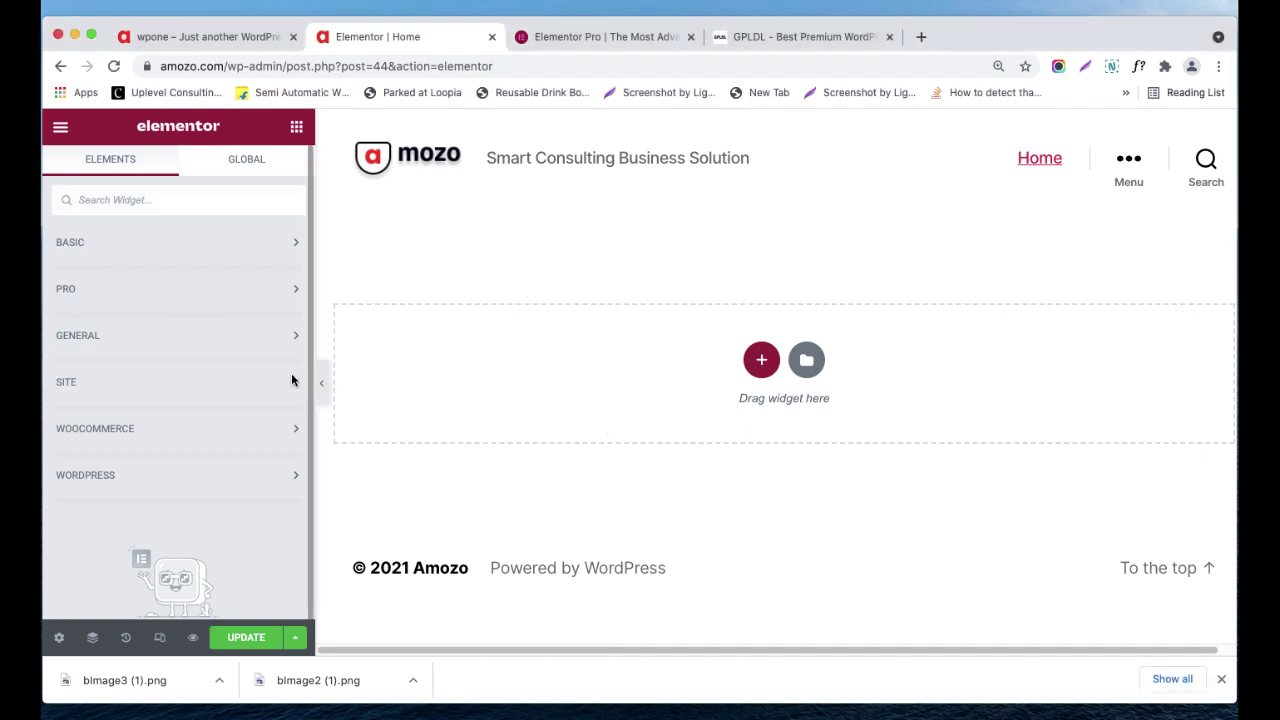
- Expand the PRO widget group, browse the Pro widgets, then view the Elementor Pro pricing page
left_click(141, 305)
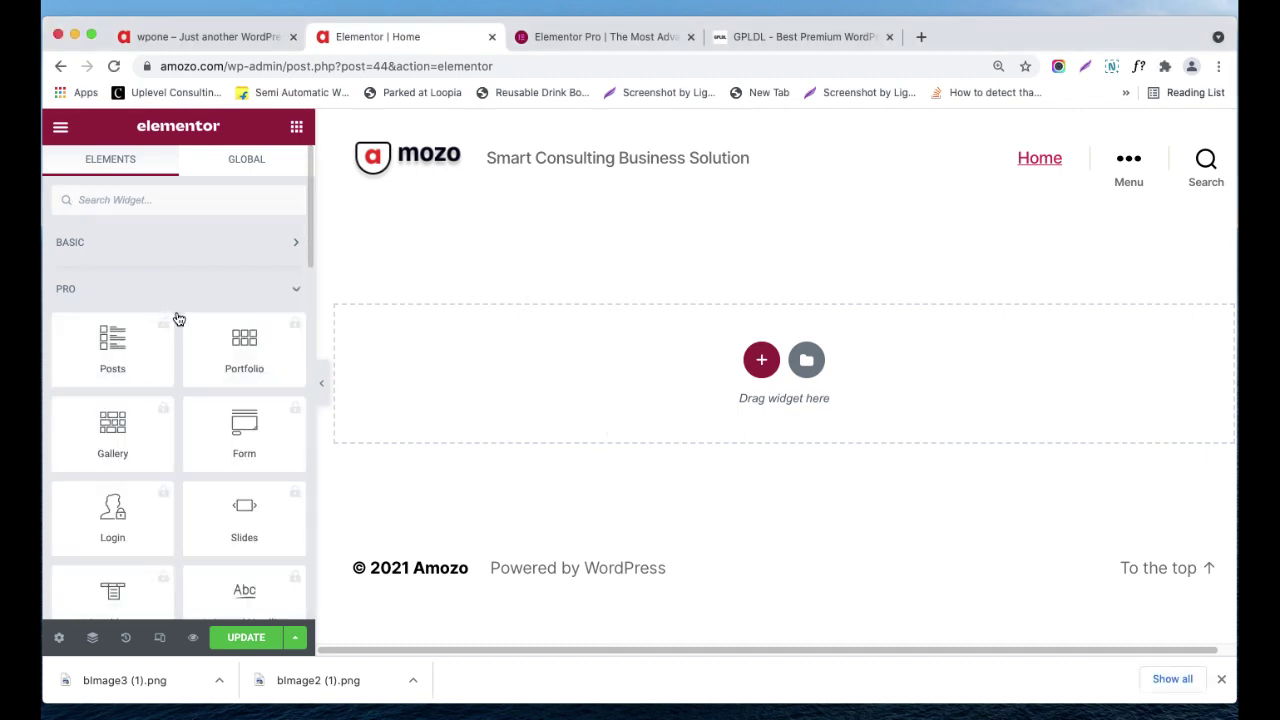
scroll(180, 344, "down", 1)
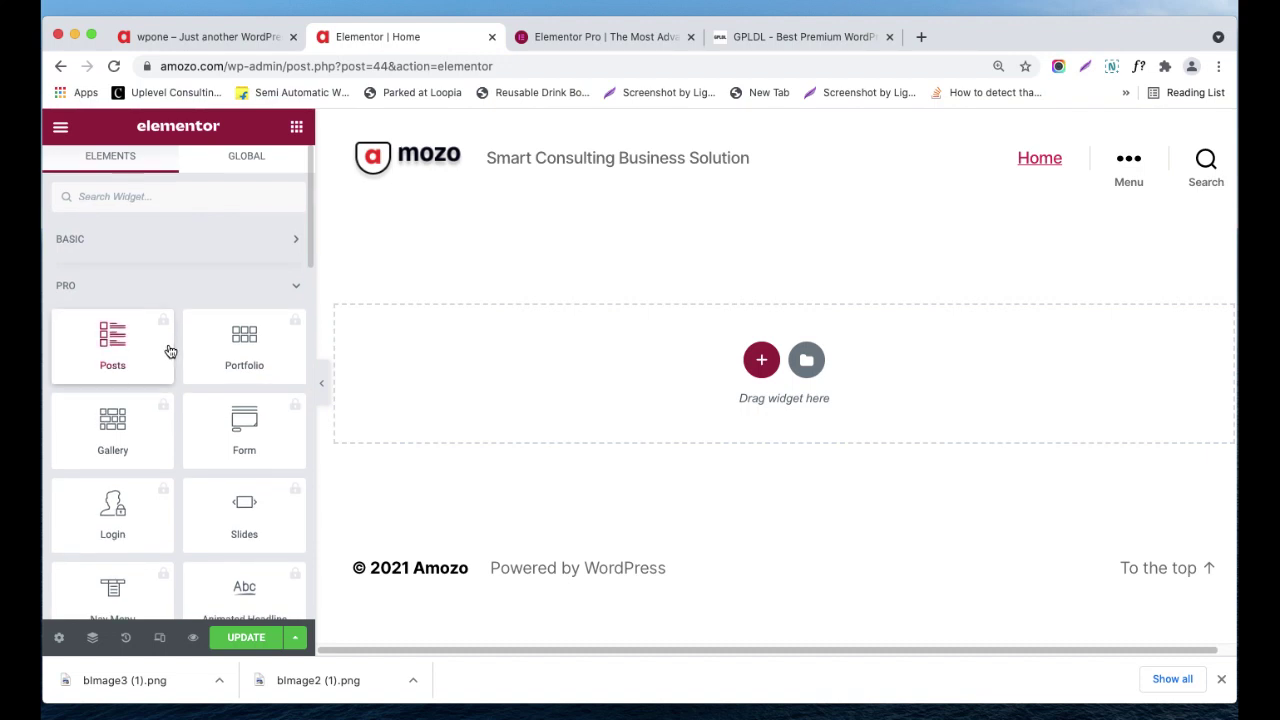
scroll(168, 353, "down", 2)
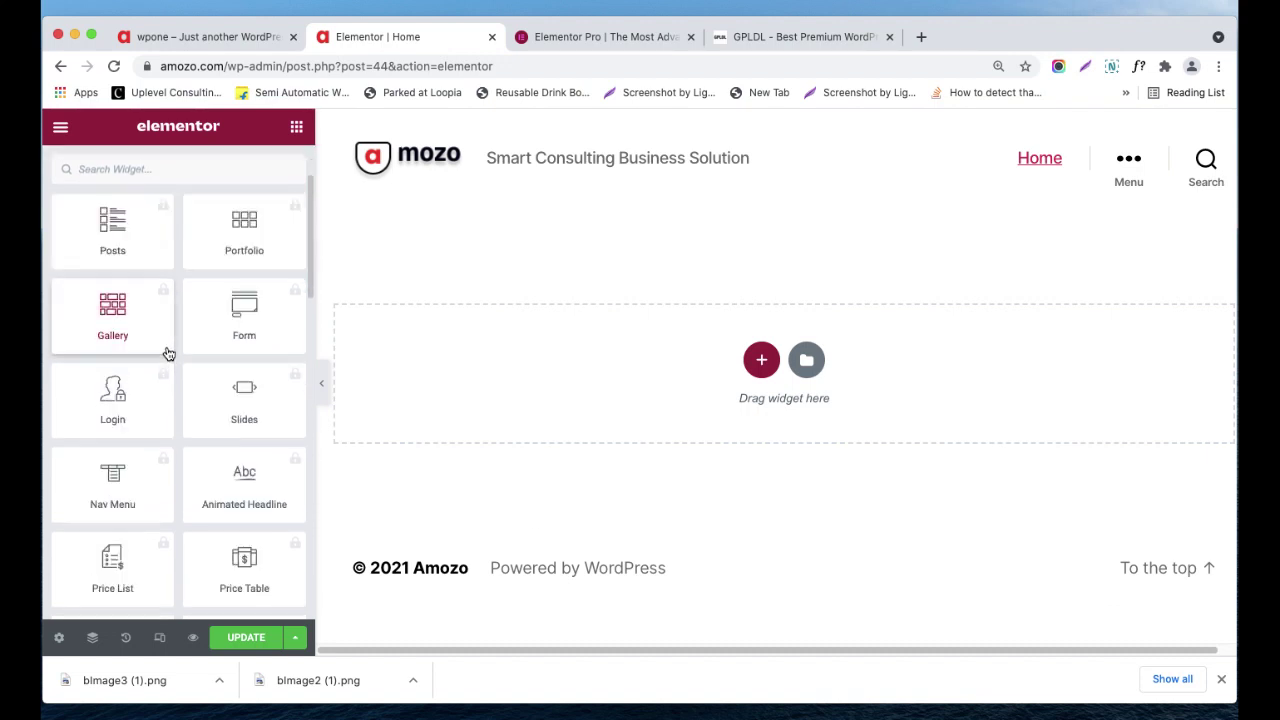
scroll(167, 354, "down", 5)
scroll(167, 354, "up", 8)
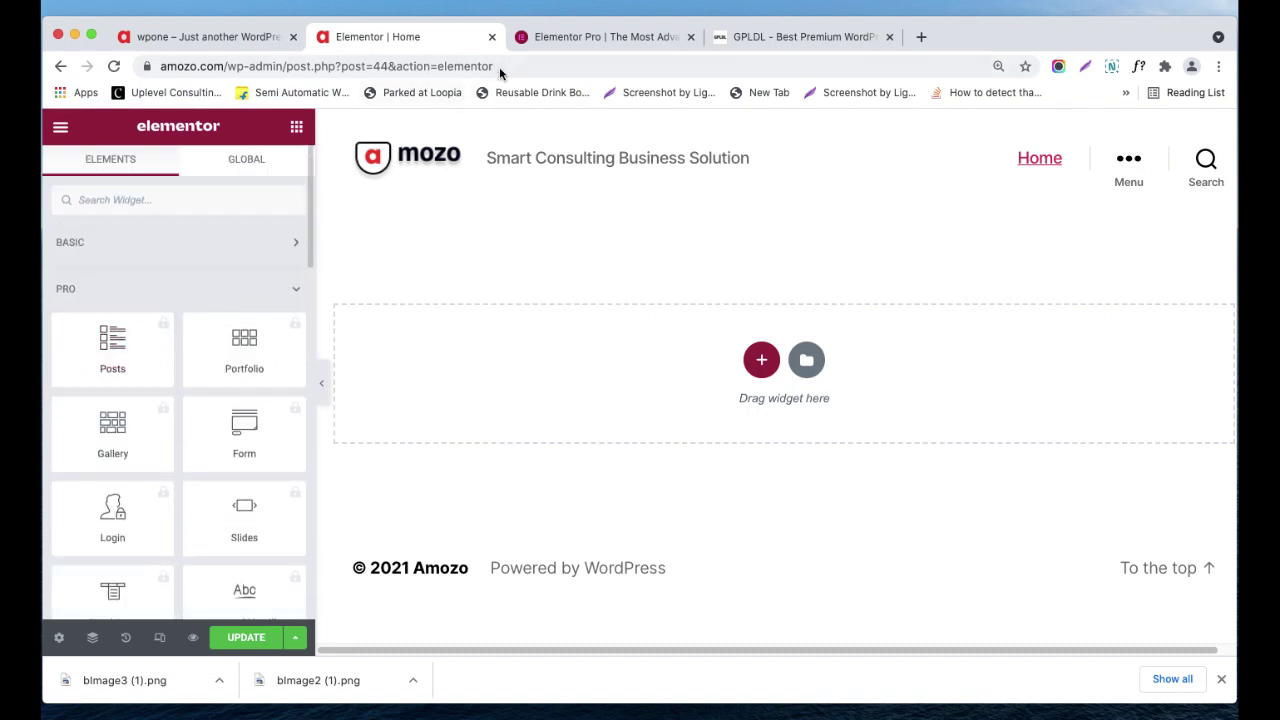
left_click(600, 36)
- Compare the Elementor Pro pricing cards and feature lists, then move to the GPLDL plugin list
scroll(364, 540, "down", 3)
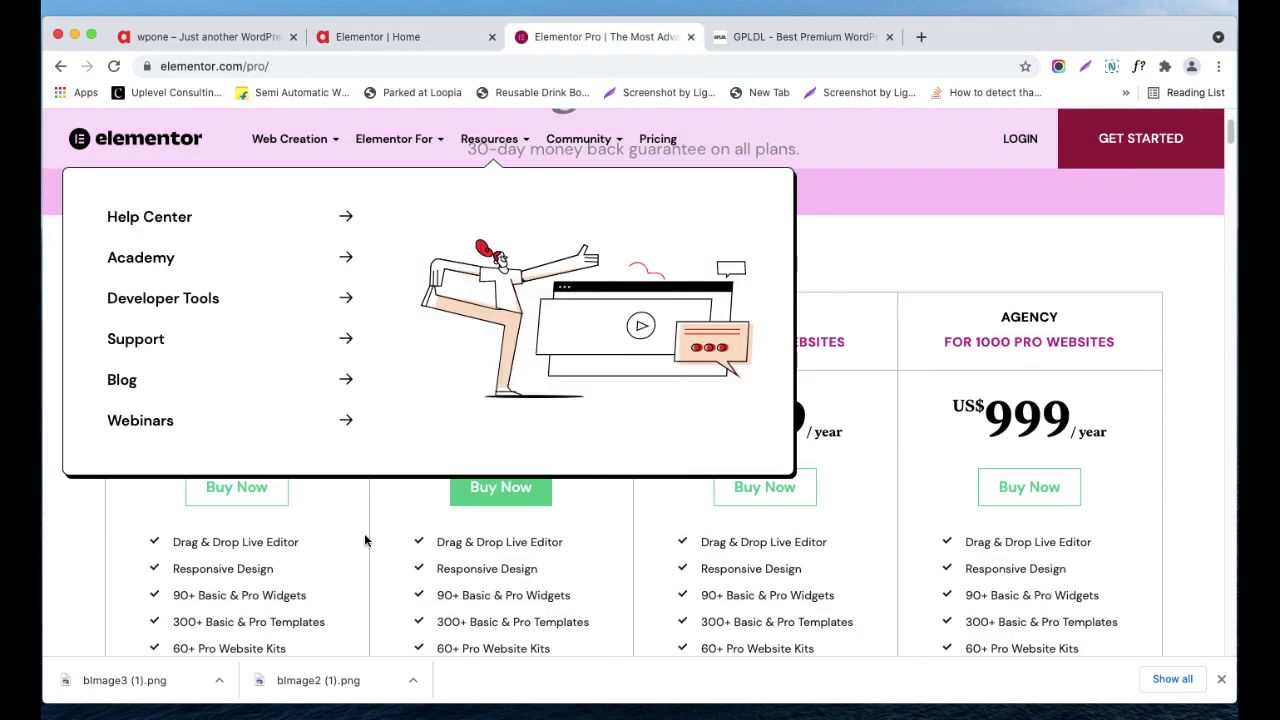
scroll(1076, 398, "down", 4)
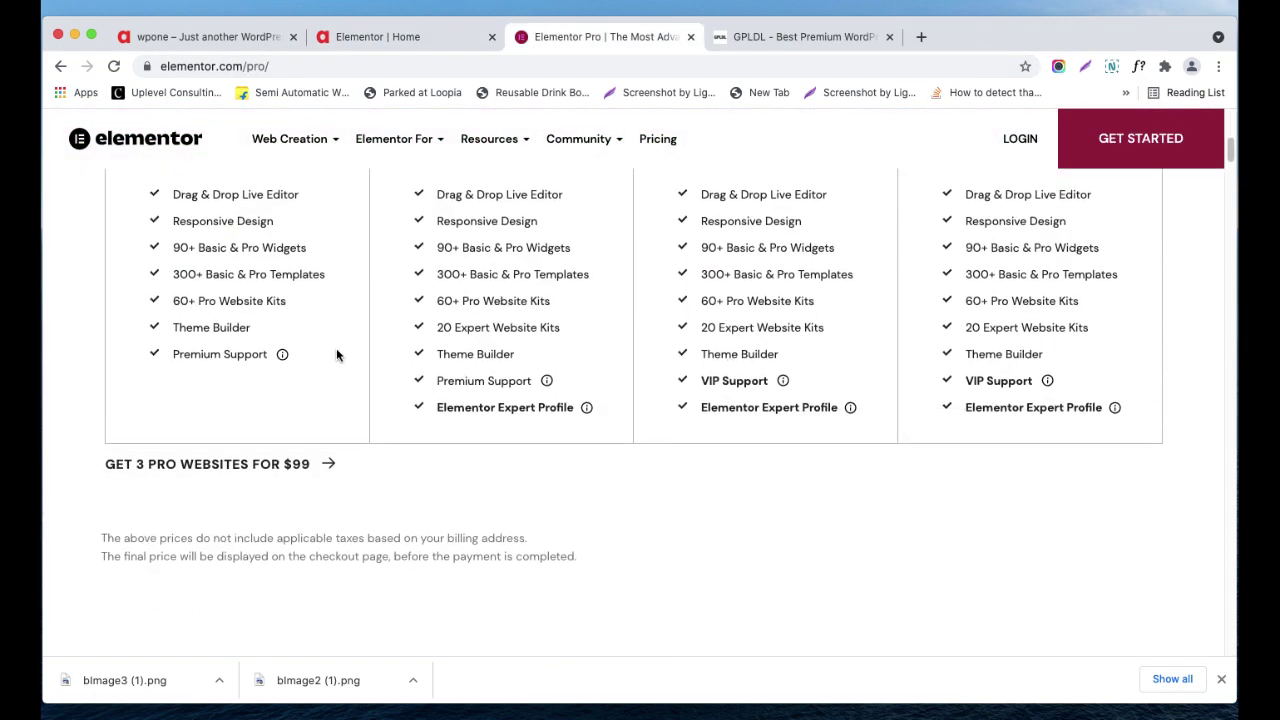
scroll(336, 354, "up", 3)
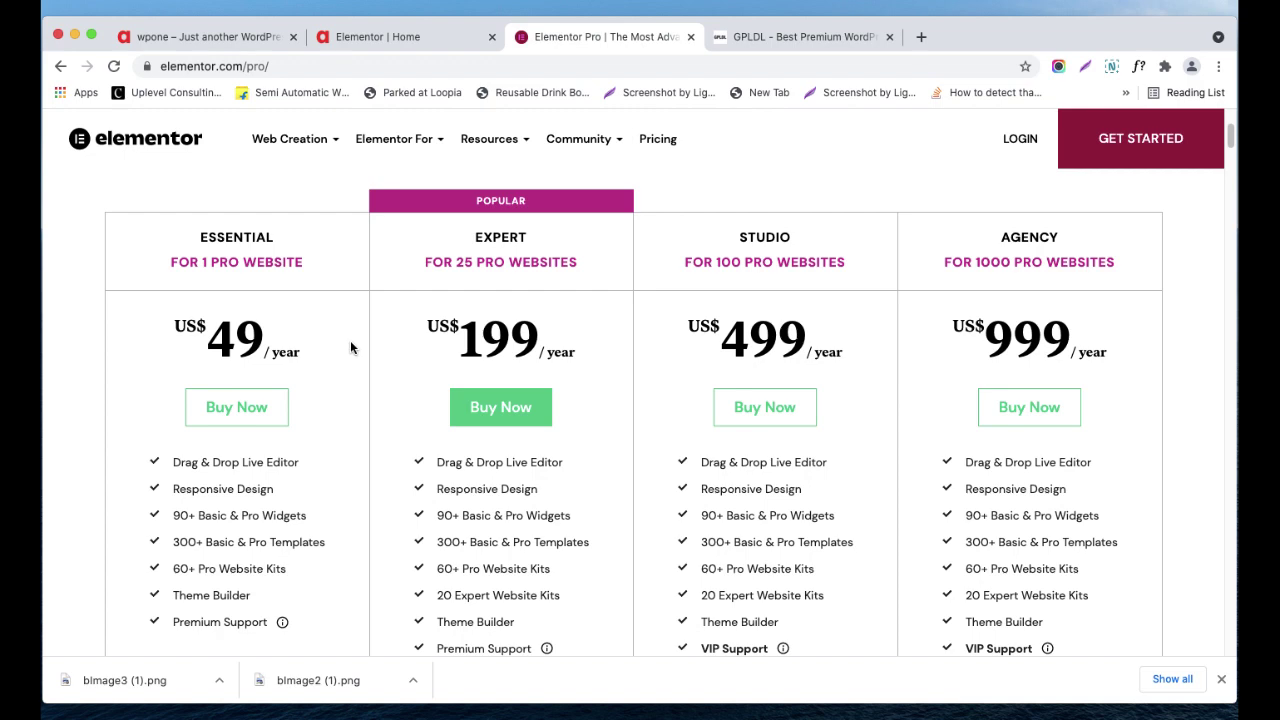
scroll(350, 342, "down", 3)
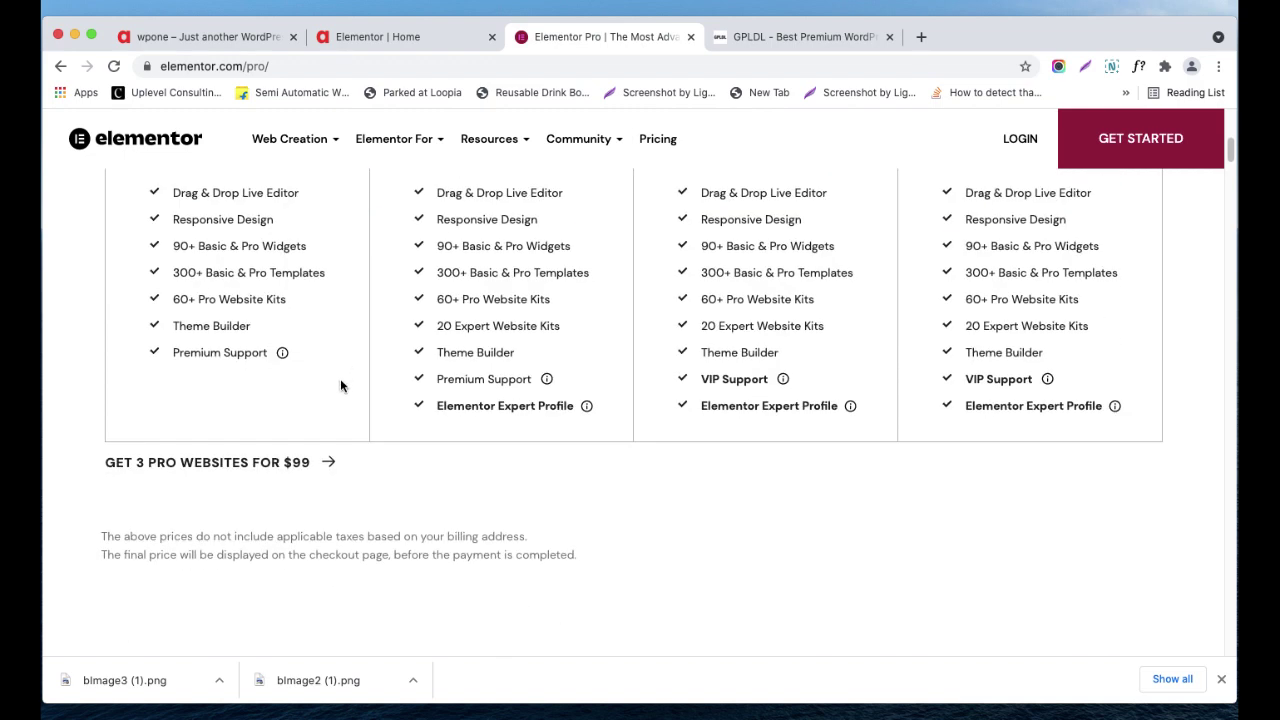
scroll(340, 380, "up", 3)
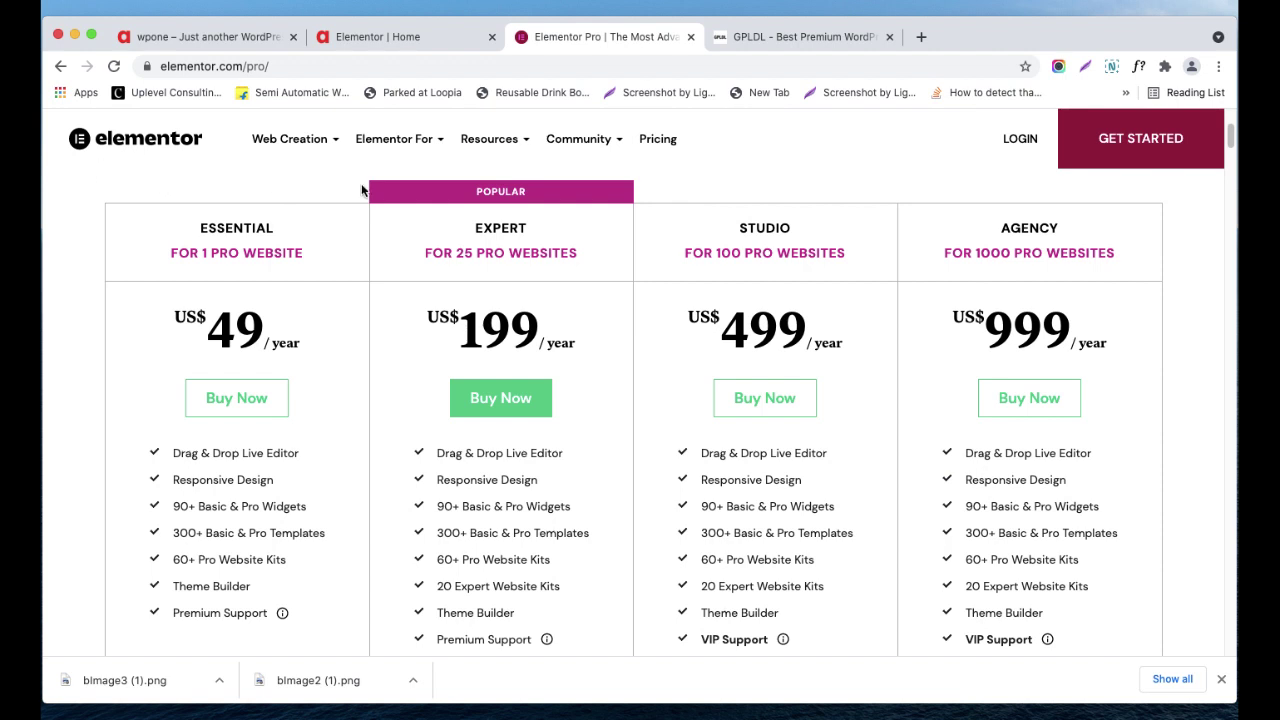
left_click(779, 41)
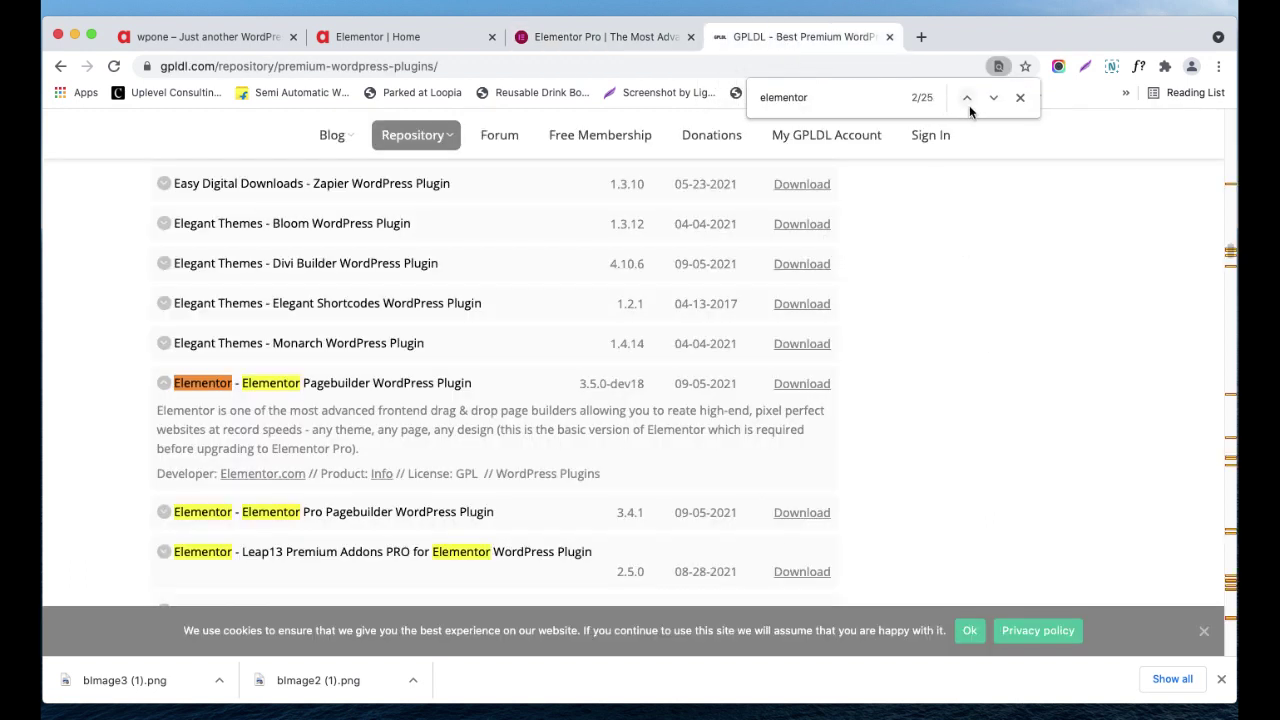
- Close the page search and select the gpldl.com domain in the address bar
left_click(1020, 98)
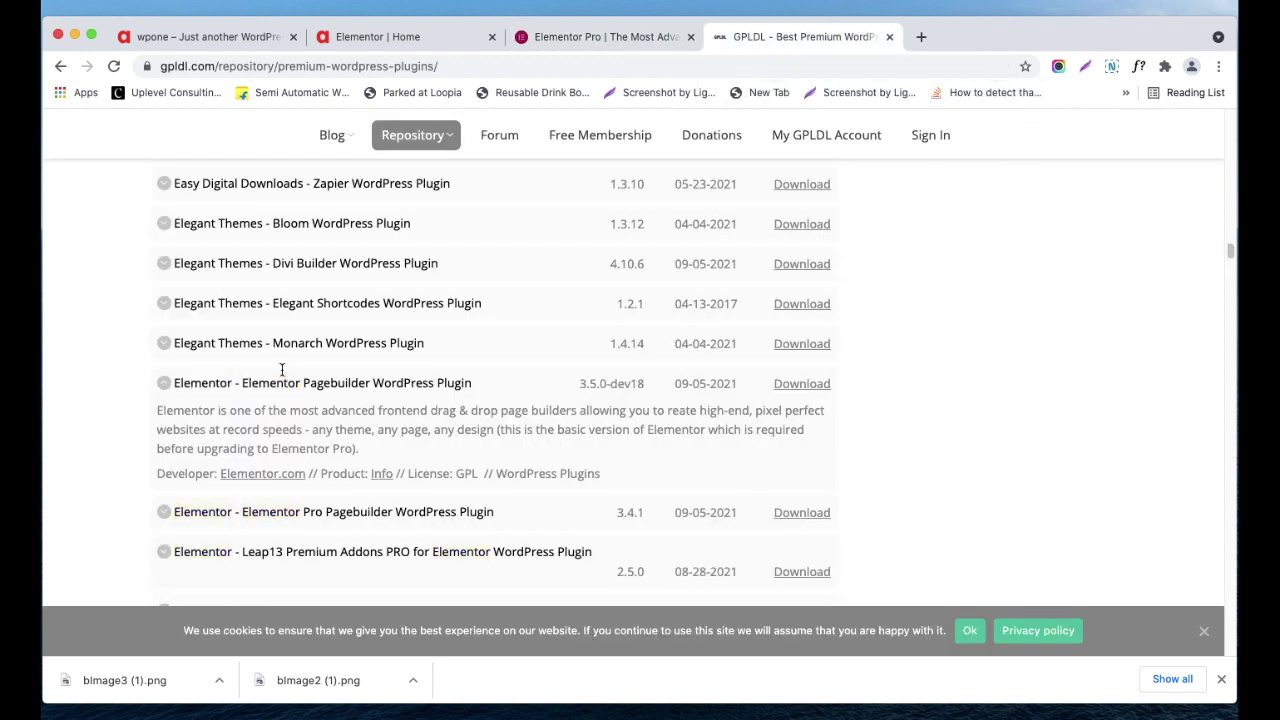
scroll(850, 282, "up", 5)
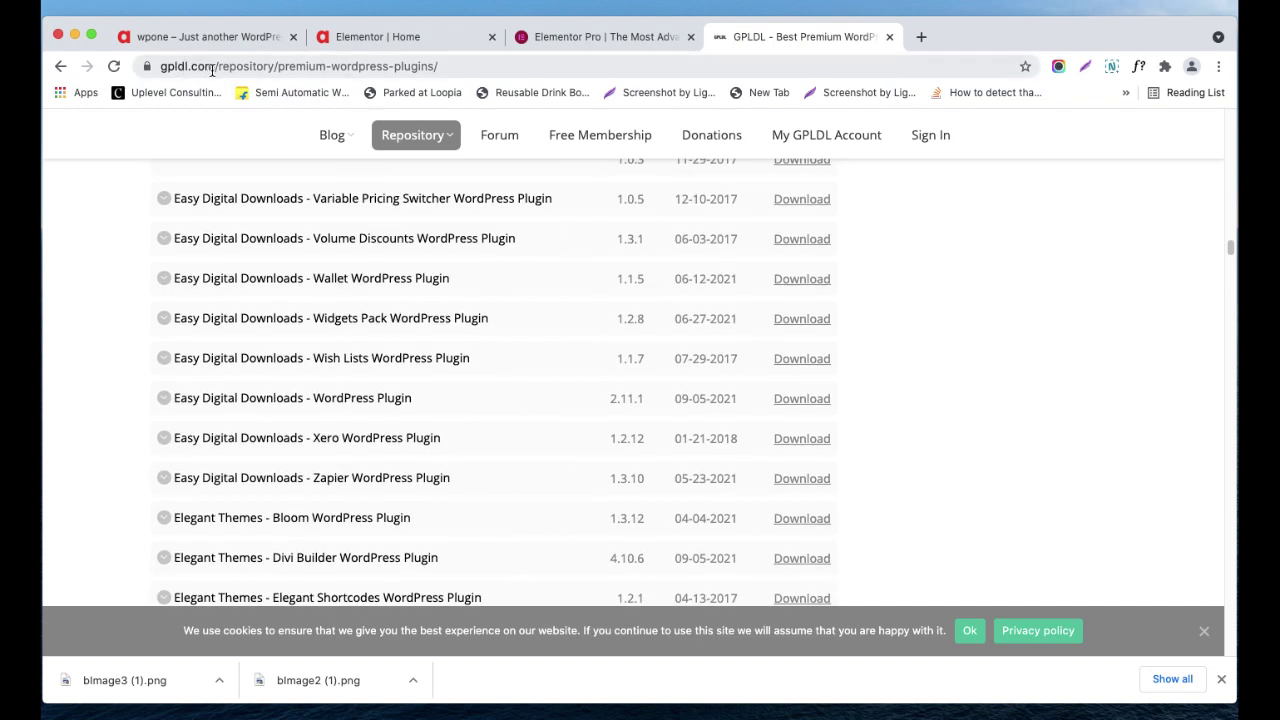
left_click_drag(214, 67, 145, 72)
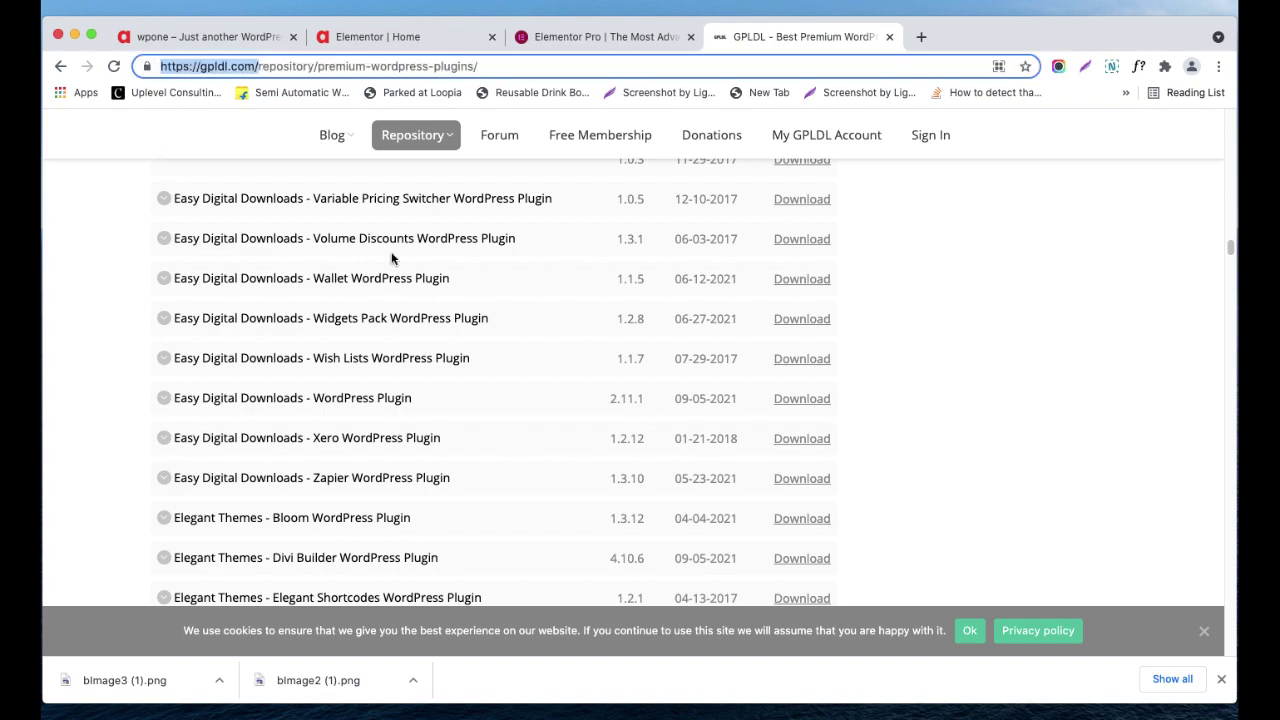
- Open the GPLDL home page from its logo in a new tab and switch to it
scroll(380, 170, "up", 10)
scroll(592, 232, "up", 15)
scroll(592, 232, "up", 20)
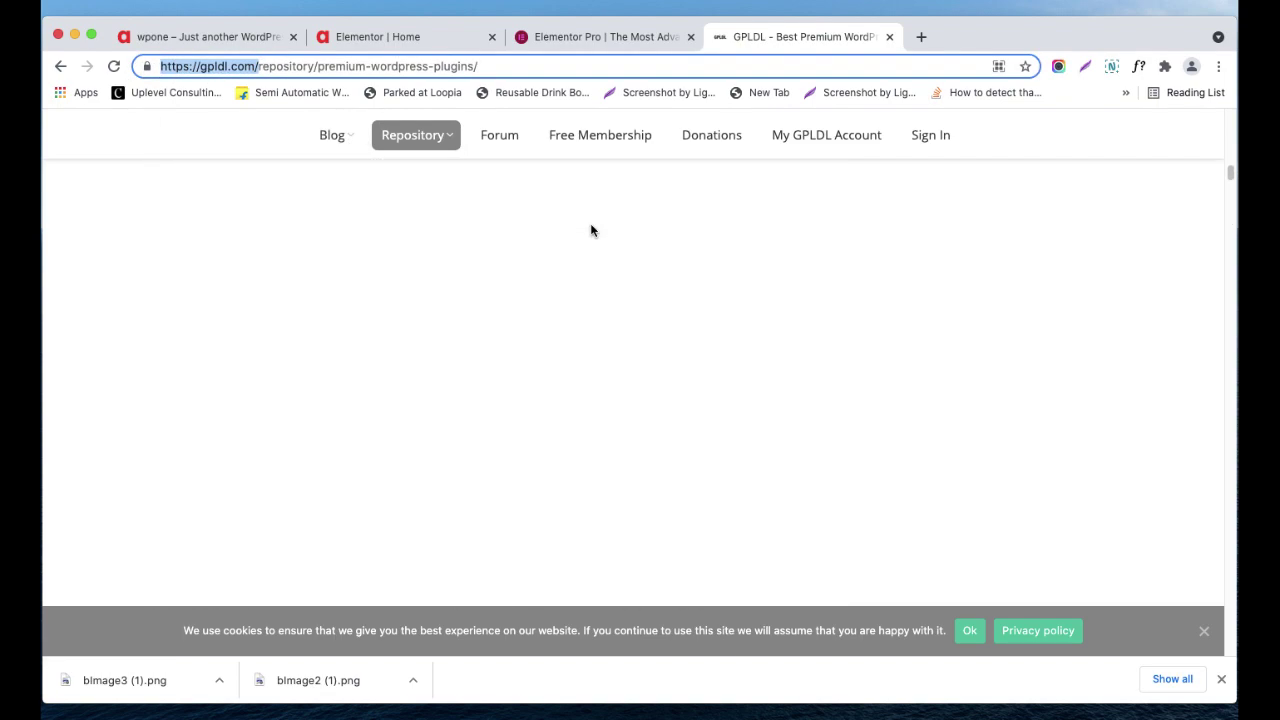
right_click(300, 232)
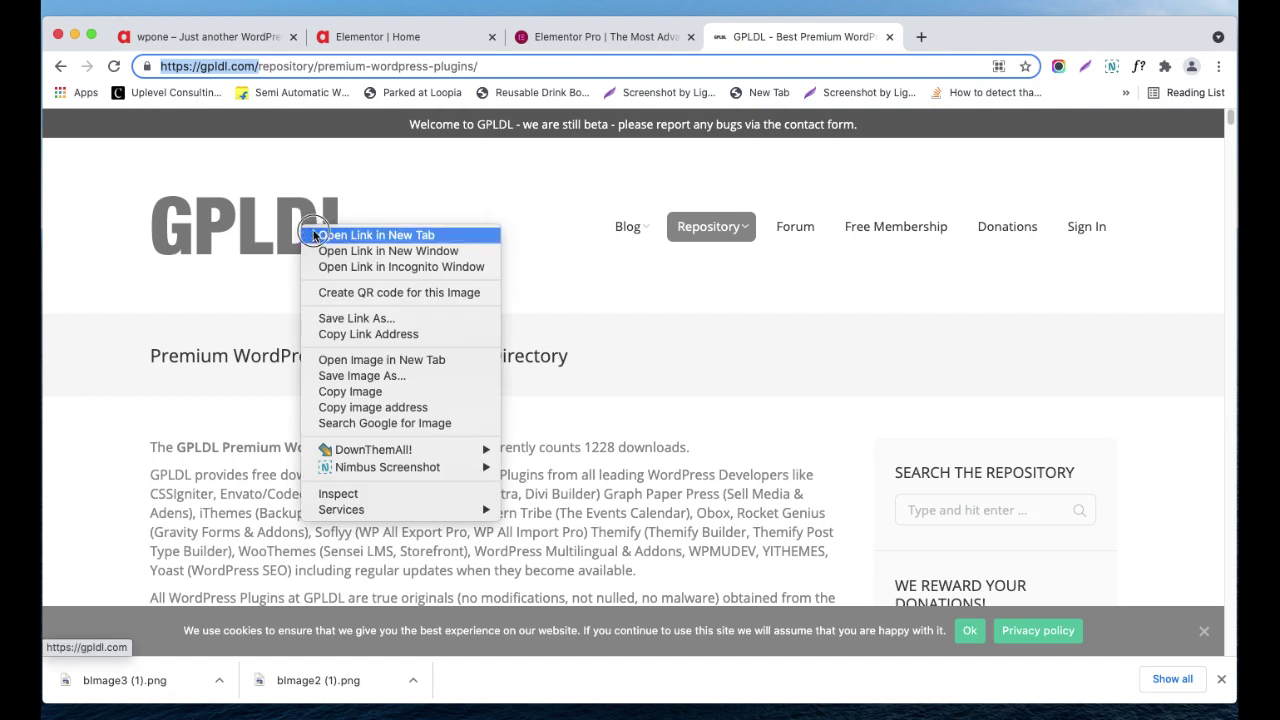
left_click(335, 236)
left_click(929, 40)
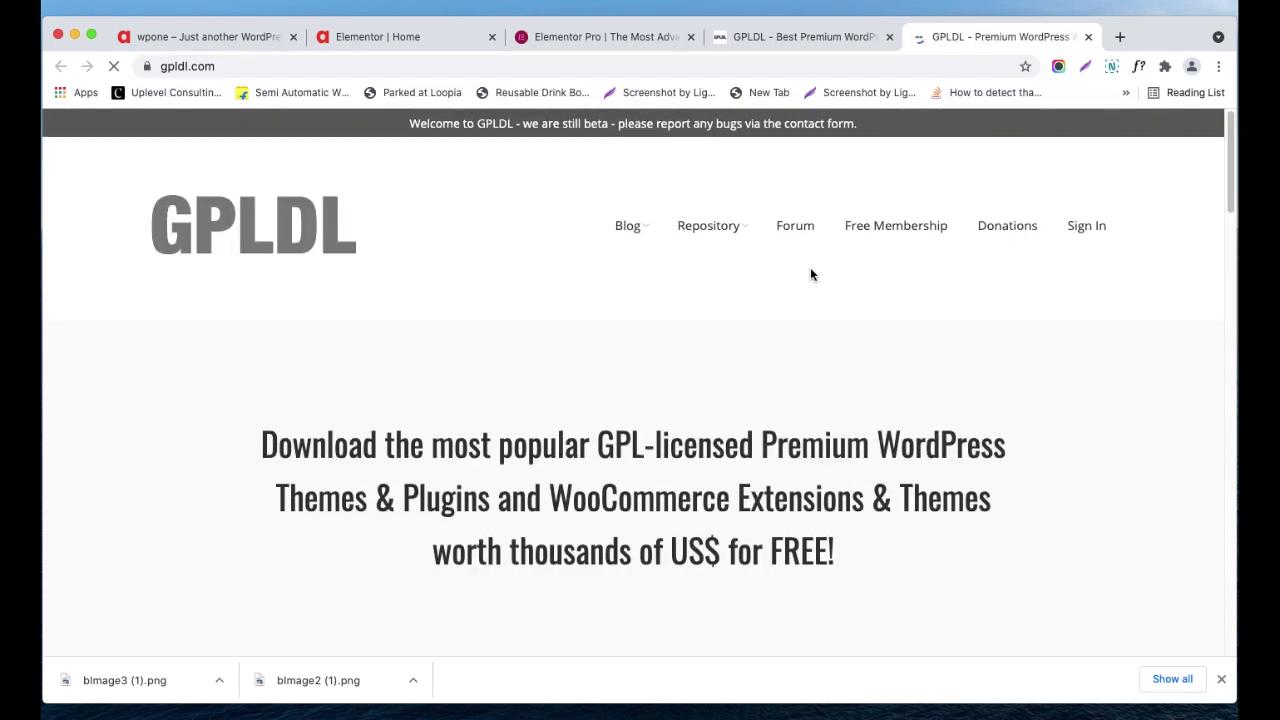
- Go to the Premium WordPress Plugins directory from the Repository menu
mouse_move(743, 233)
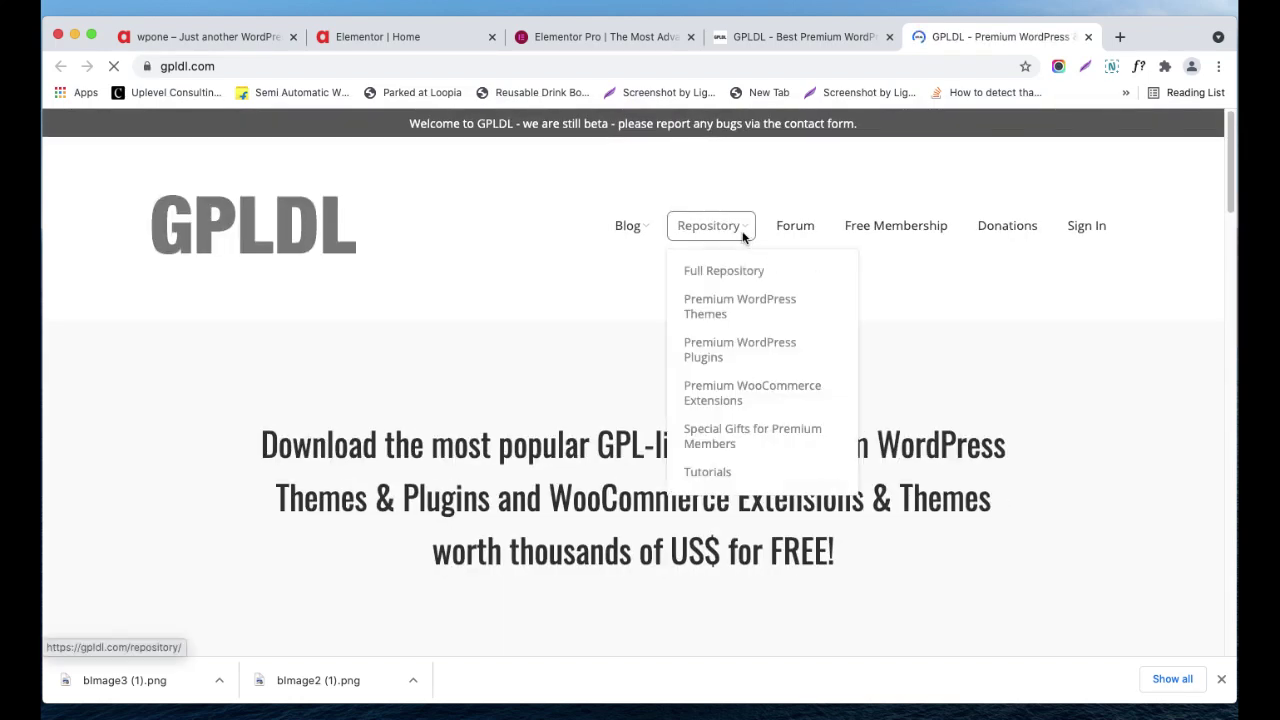
left_click(741, 352)
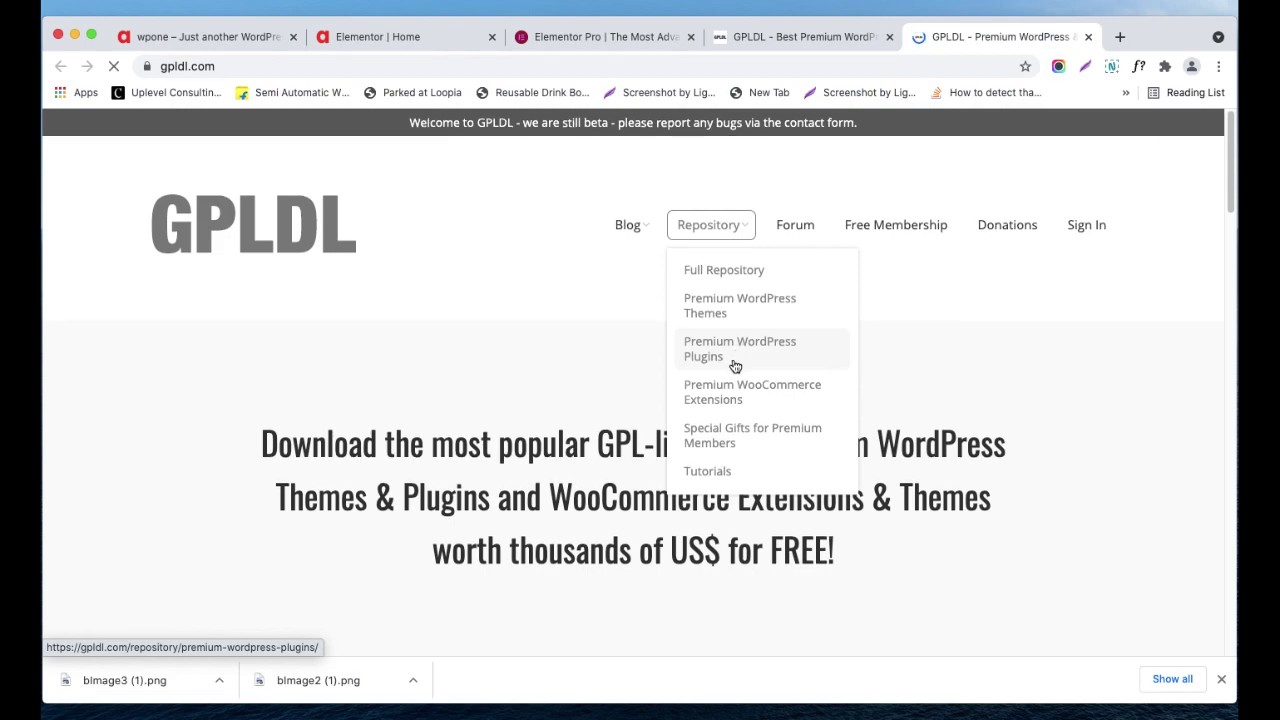
scroll(735, 365, "down", 10)
scroll(735, 365, "down", 10)
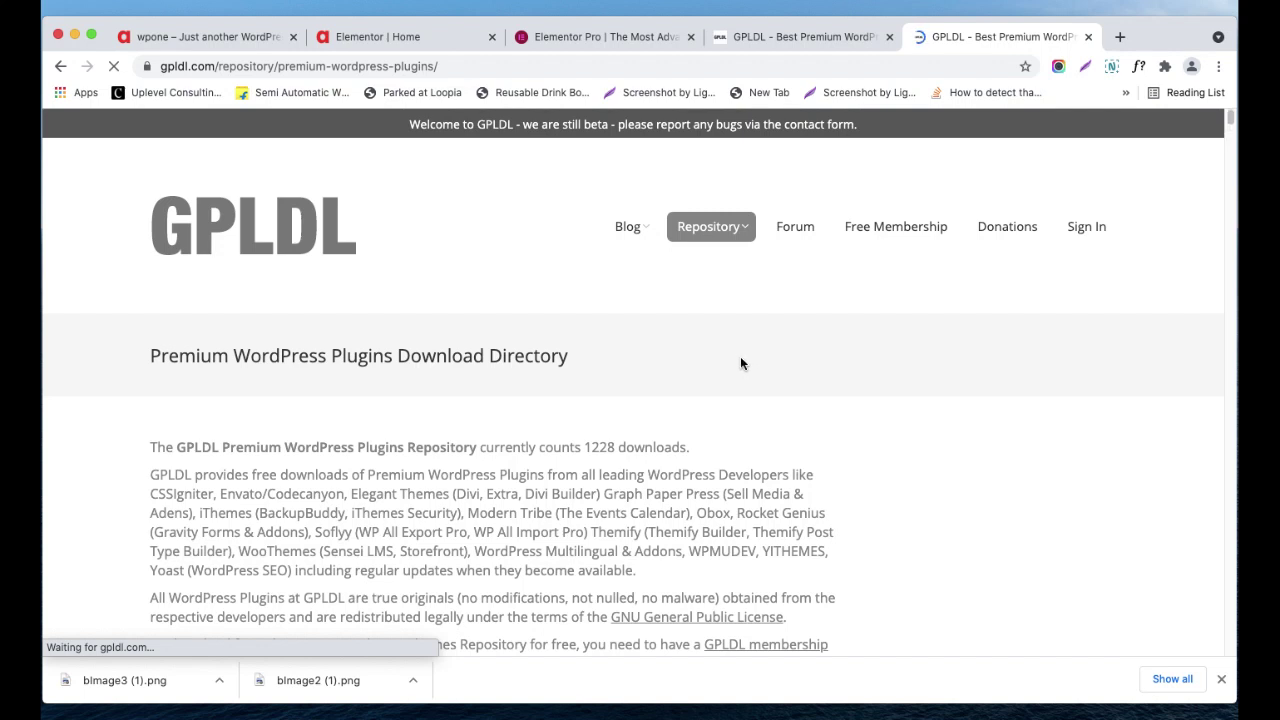
- Find 'elementor pro' on the page, expand and select the Elementor Pagebuilder entry, then view wpone
key("super+f")
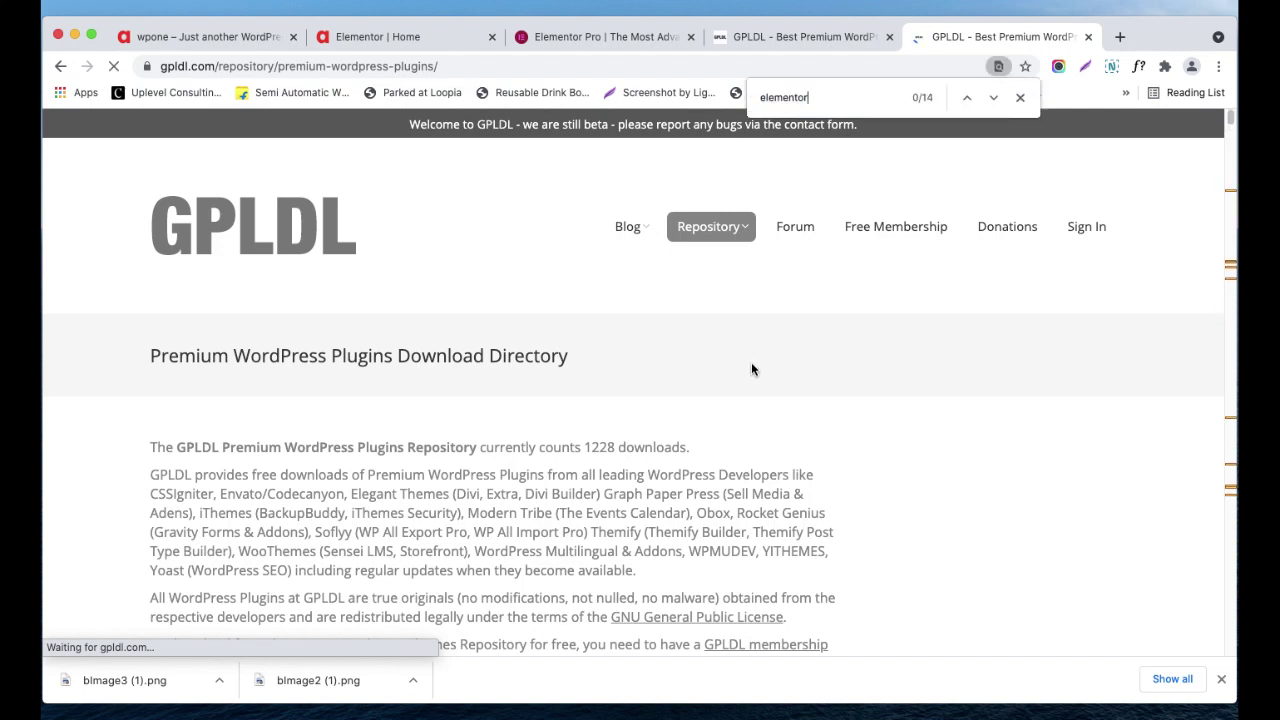
type("pro")
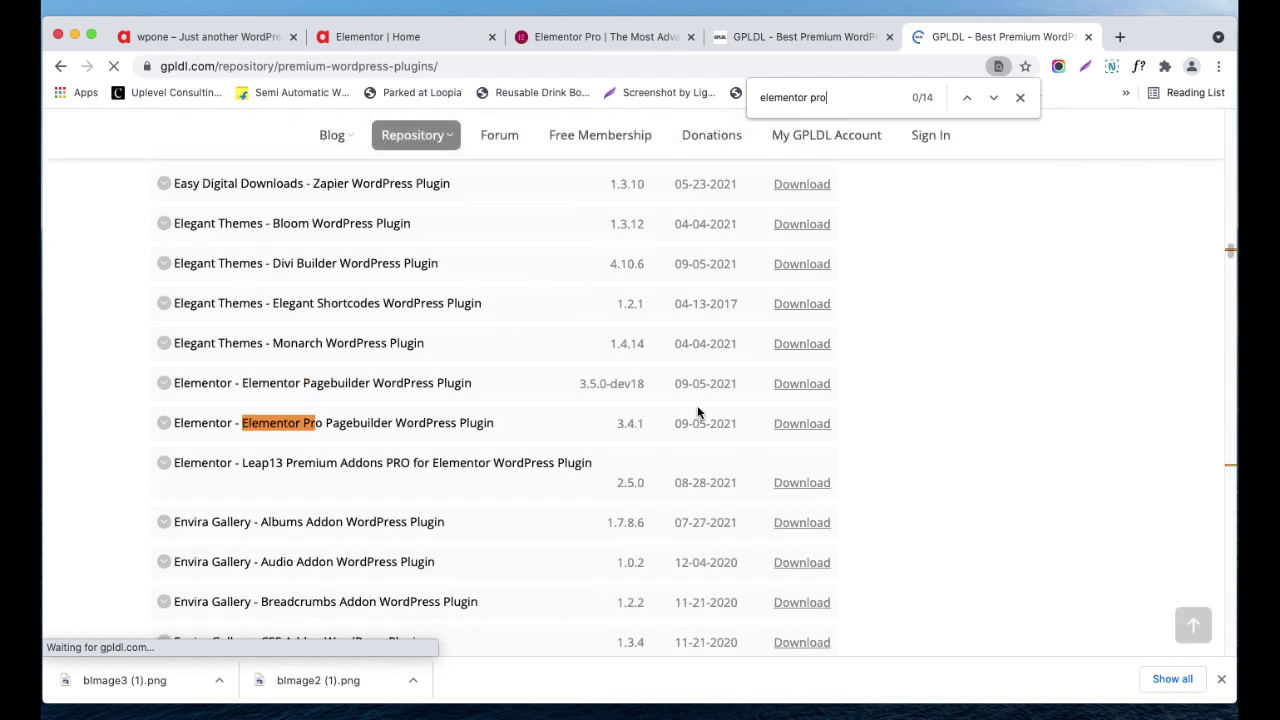
left_click(325, 390)
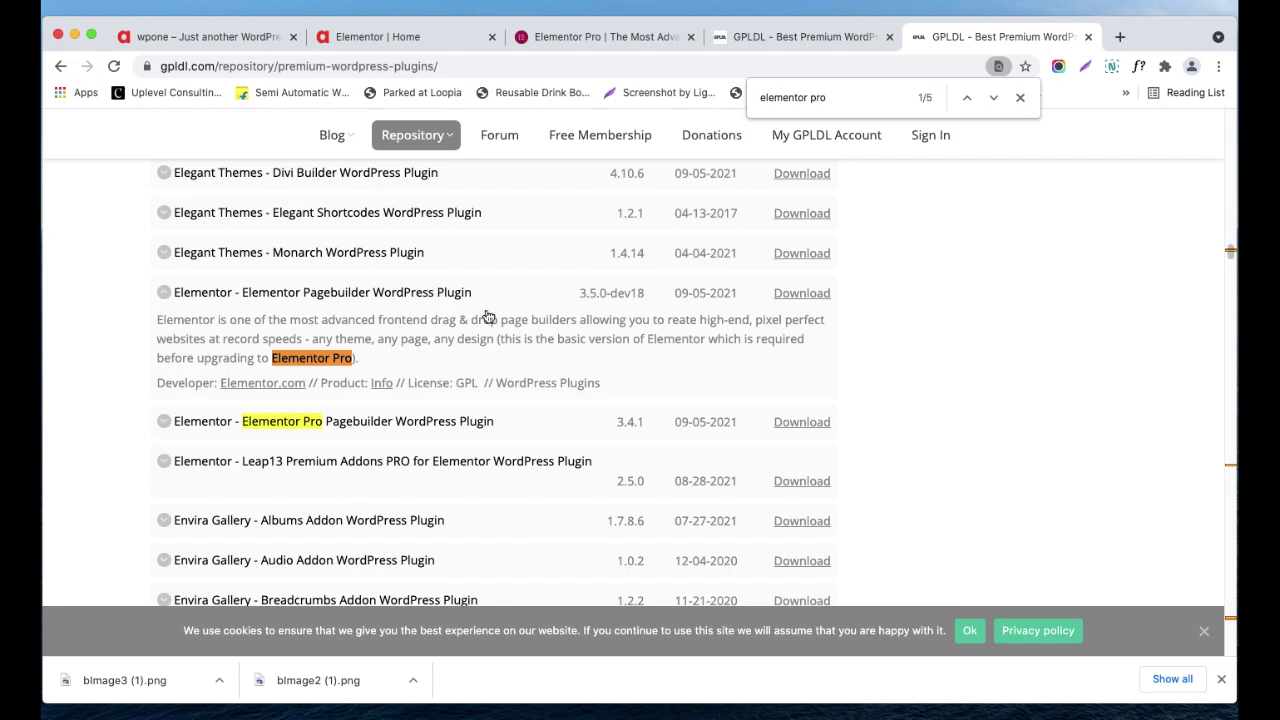
left_click_drag(470, 292, 176, 300)
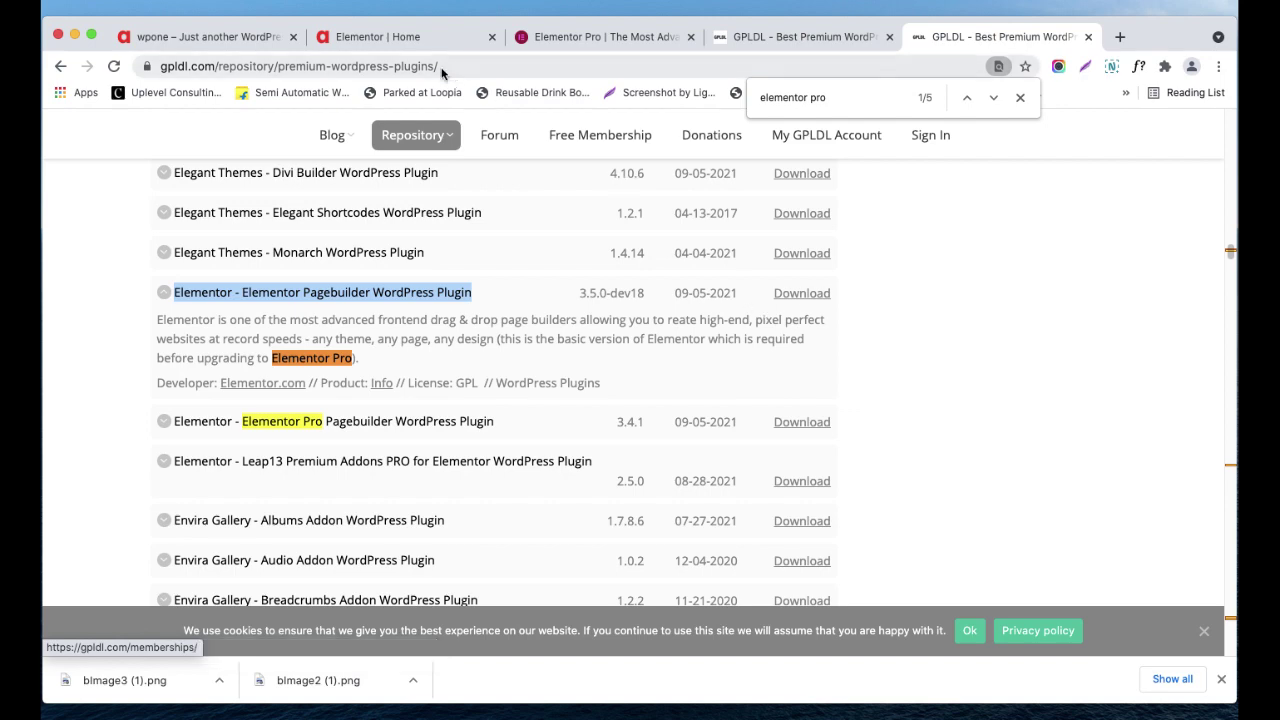
left_click(265, 37)
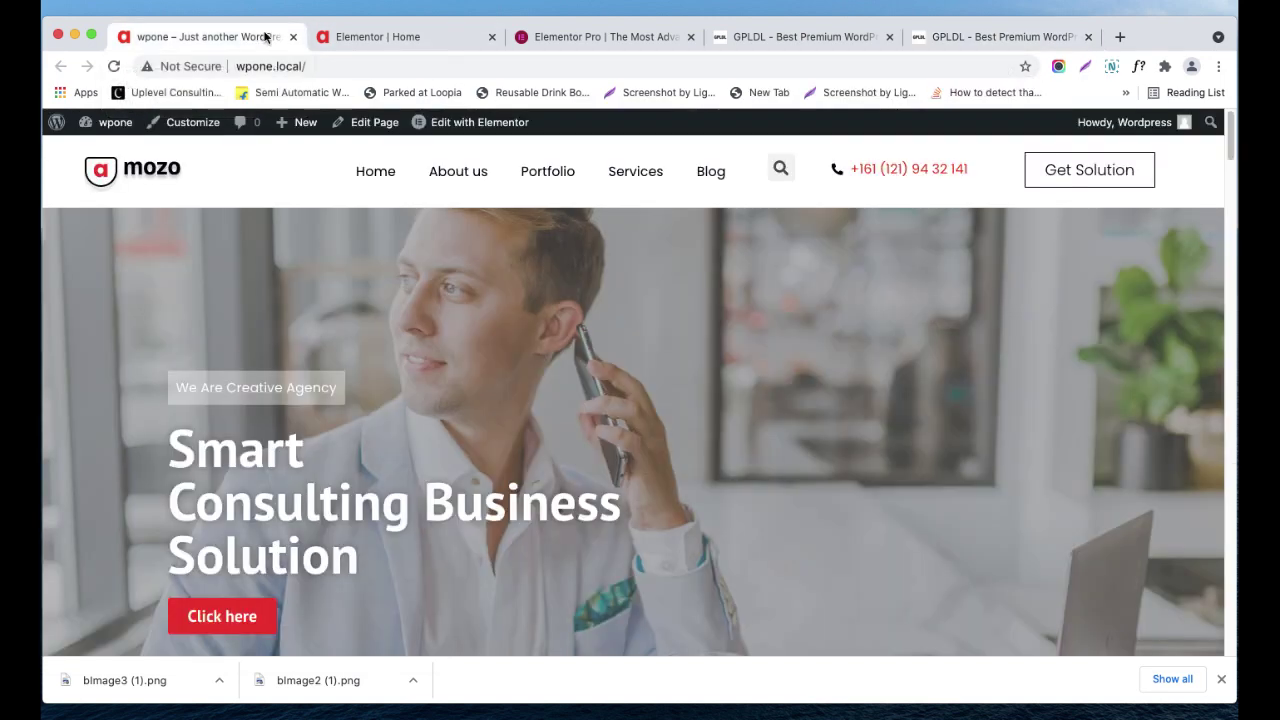
- From the Elementor Home editor menu, open Exit to Dashboard in a new tab and switch to it
left_click(330, 37)
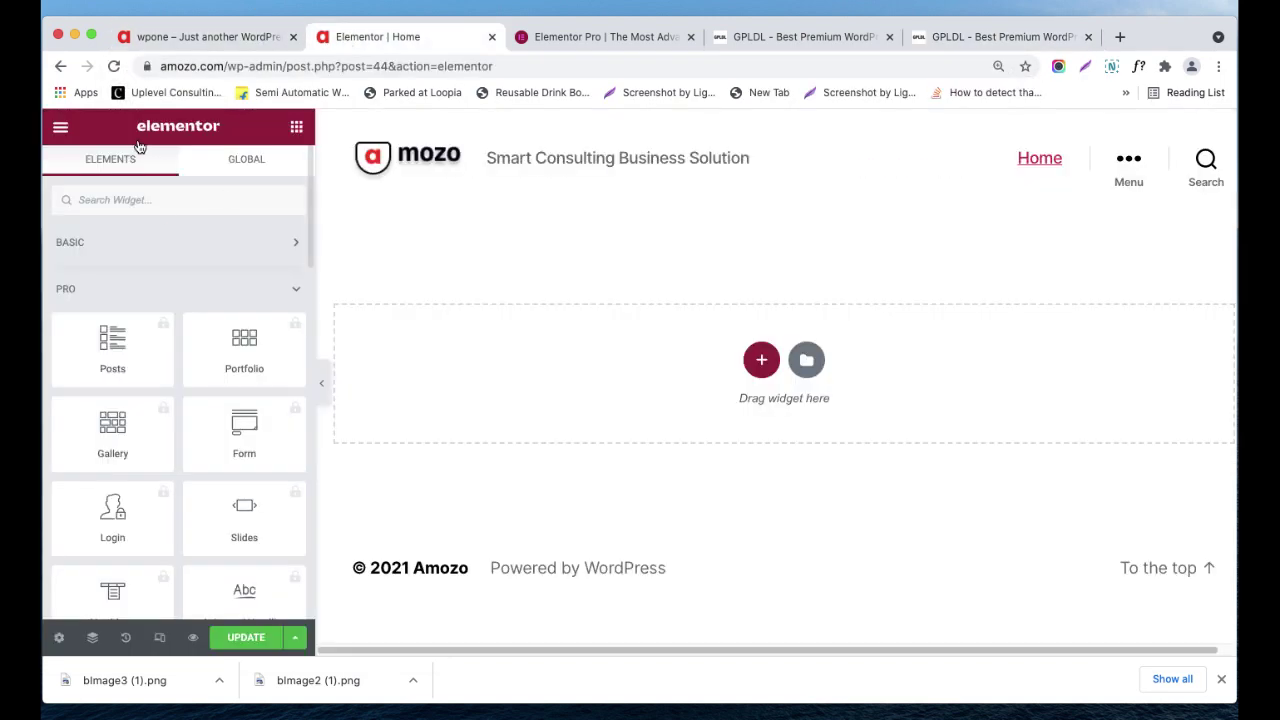
left_click(59, 127)
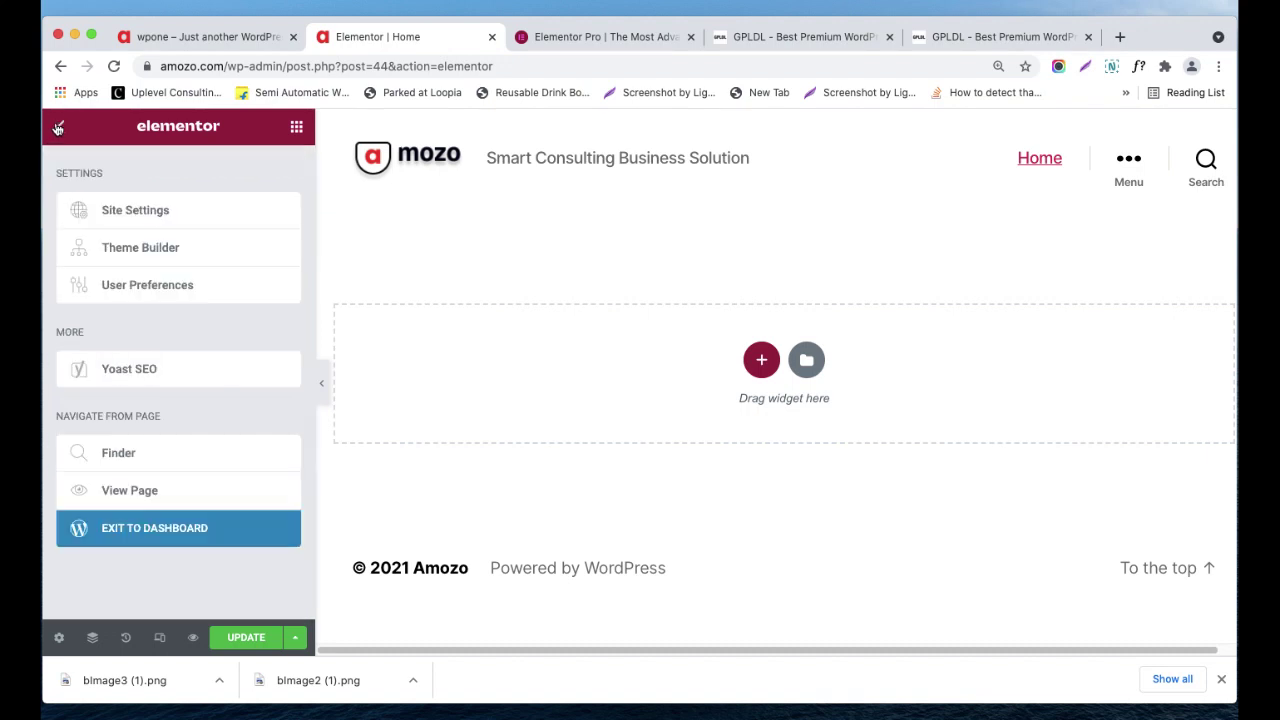
right_click(165, 530)
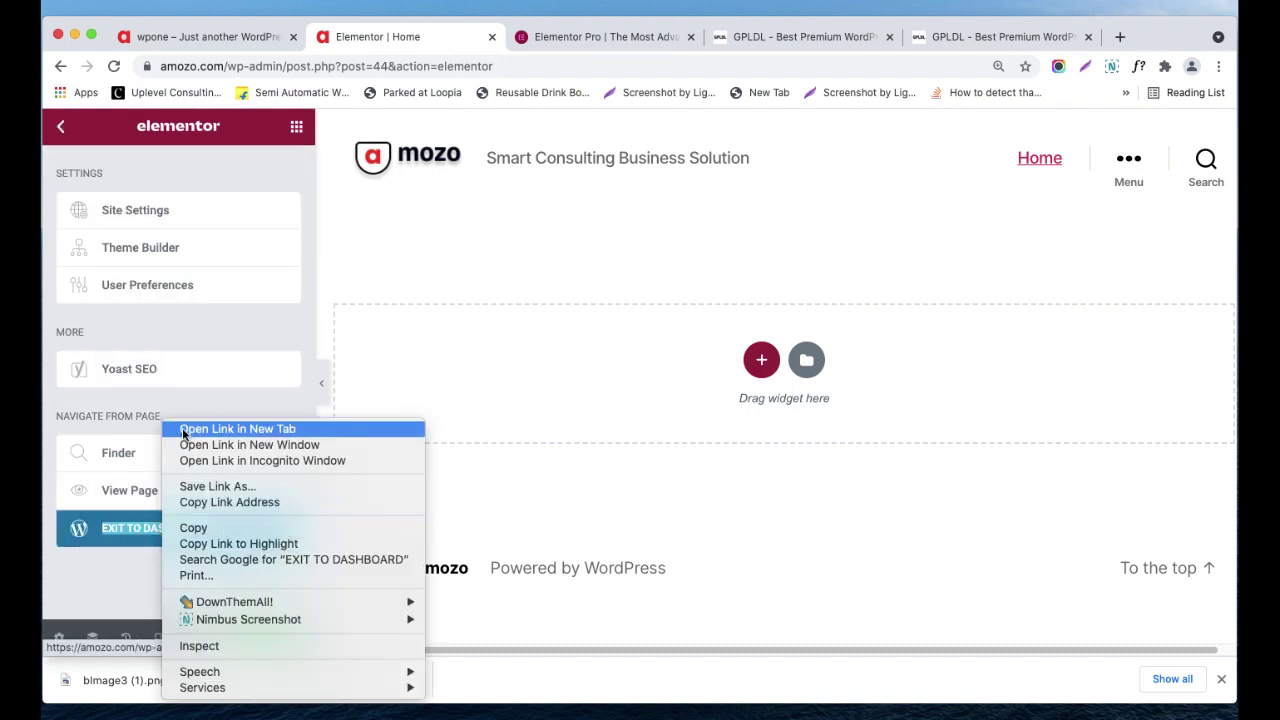
left_click(183, 429)
left_click(484, 36)
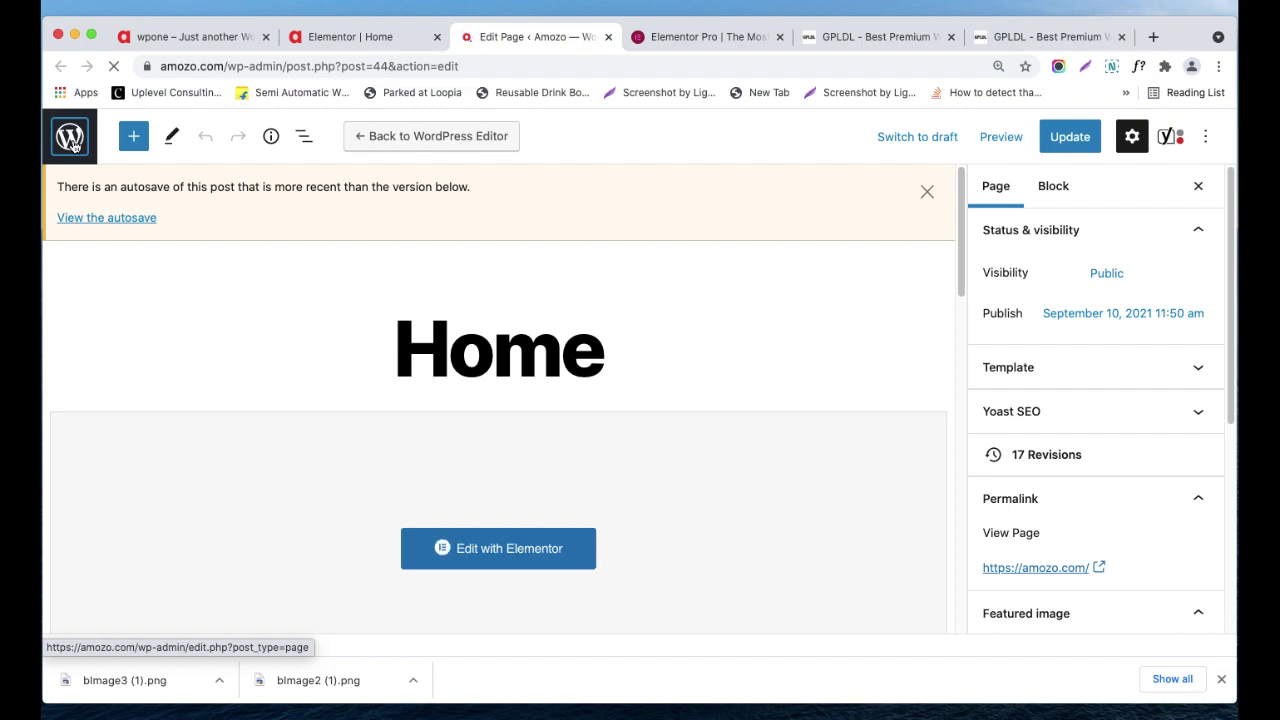
- Go from the Home page editor through Pages and installed Plugins to Add New Plugins
left_click(72, 143)
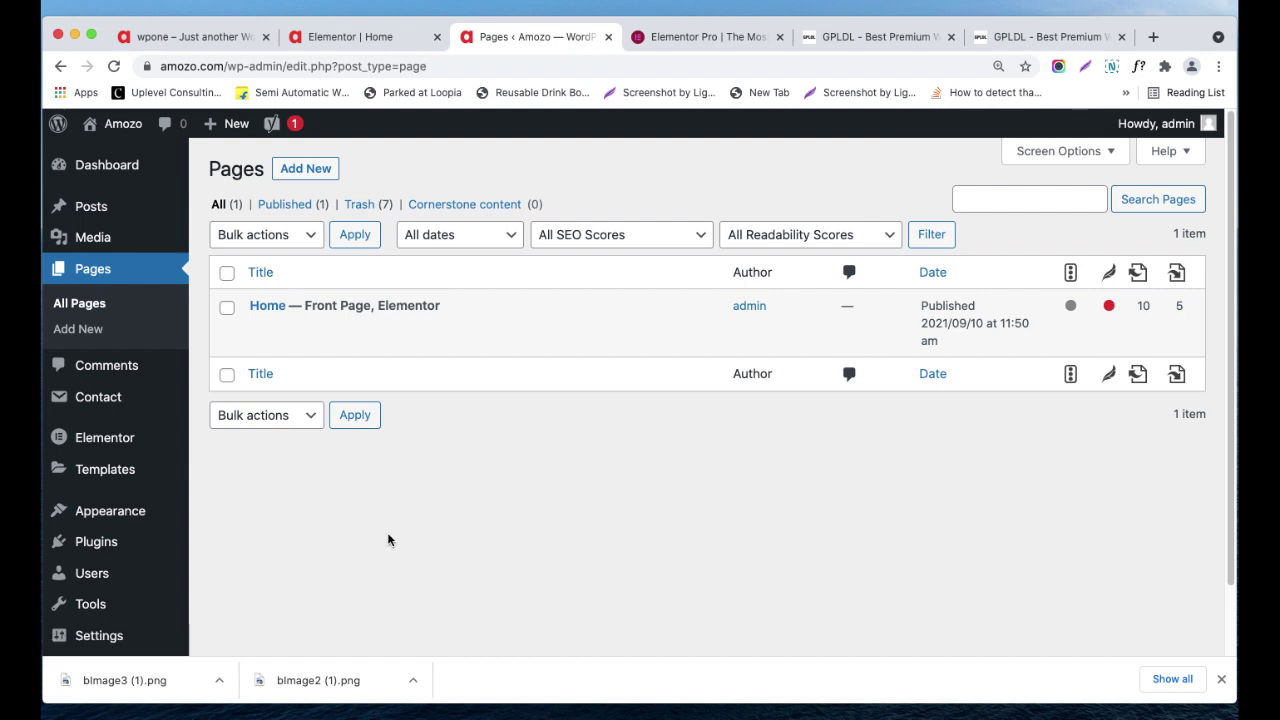
mouse_move(90, 541)
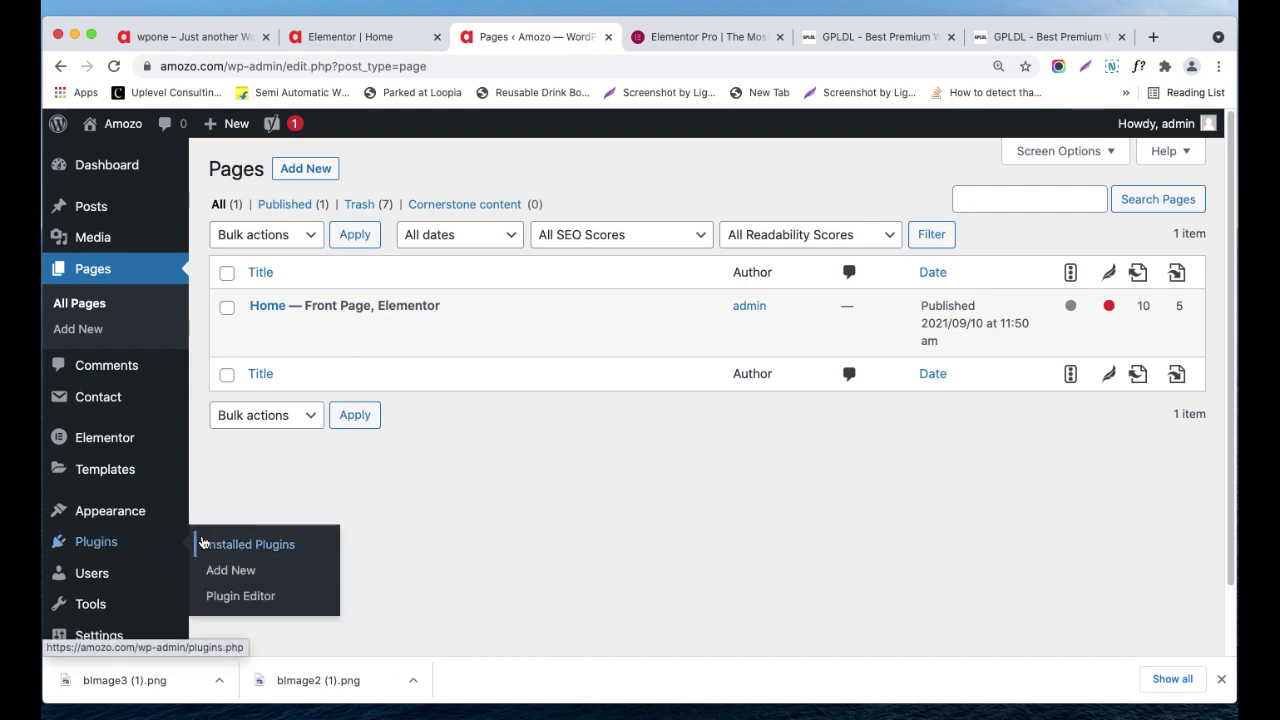
left_click(202, 542)
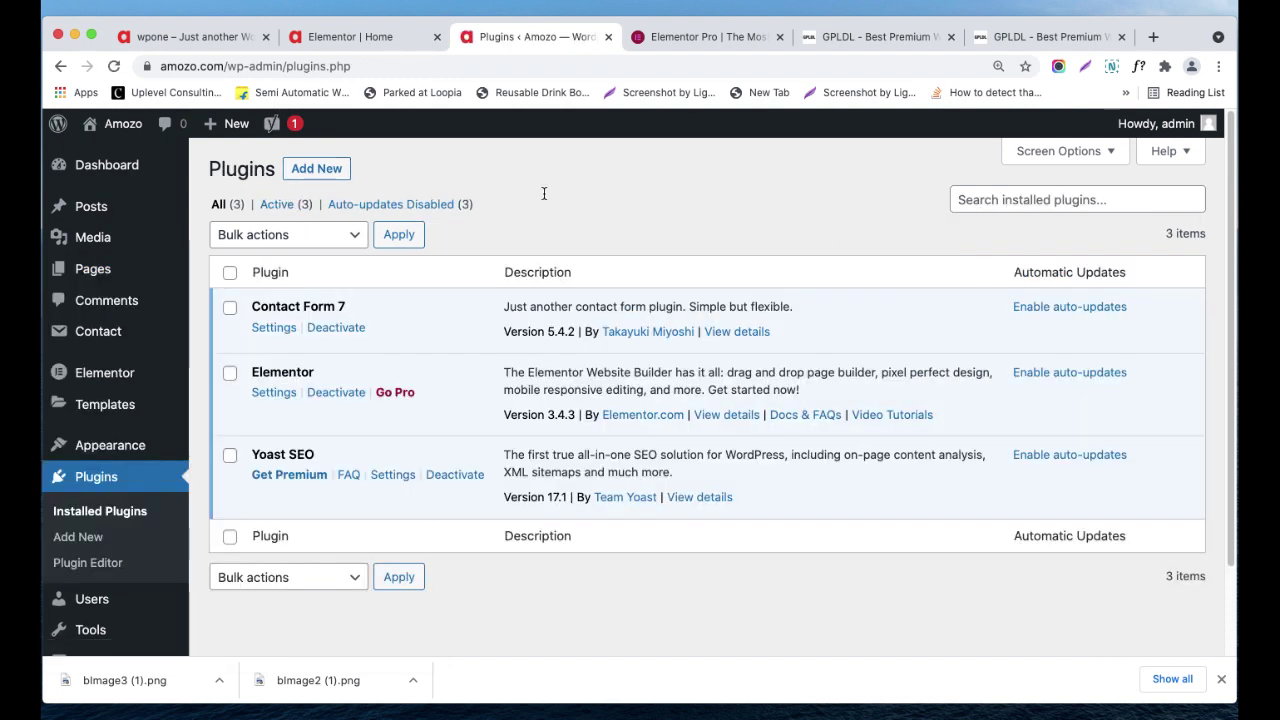
left_click(330, 177)
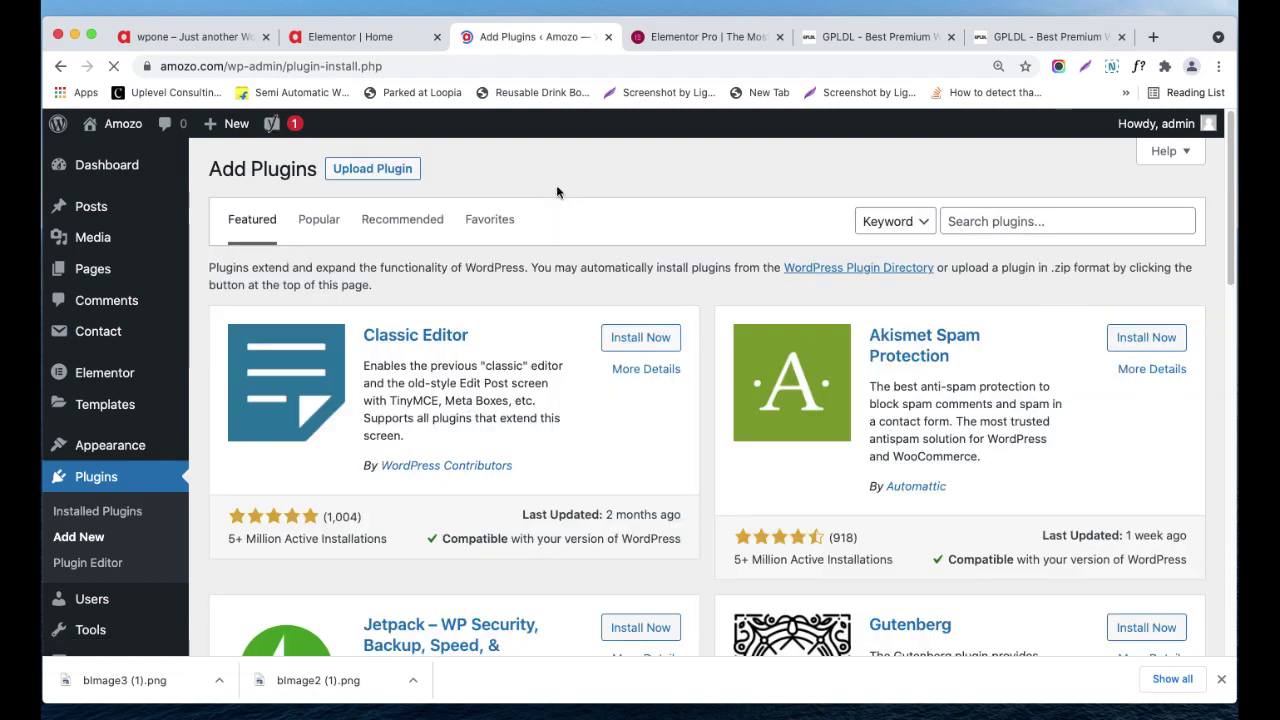
- Upload elementor-pro.zip, found by searching 'elem', and install it
left_click(404, 179)
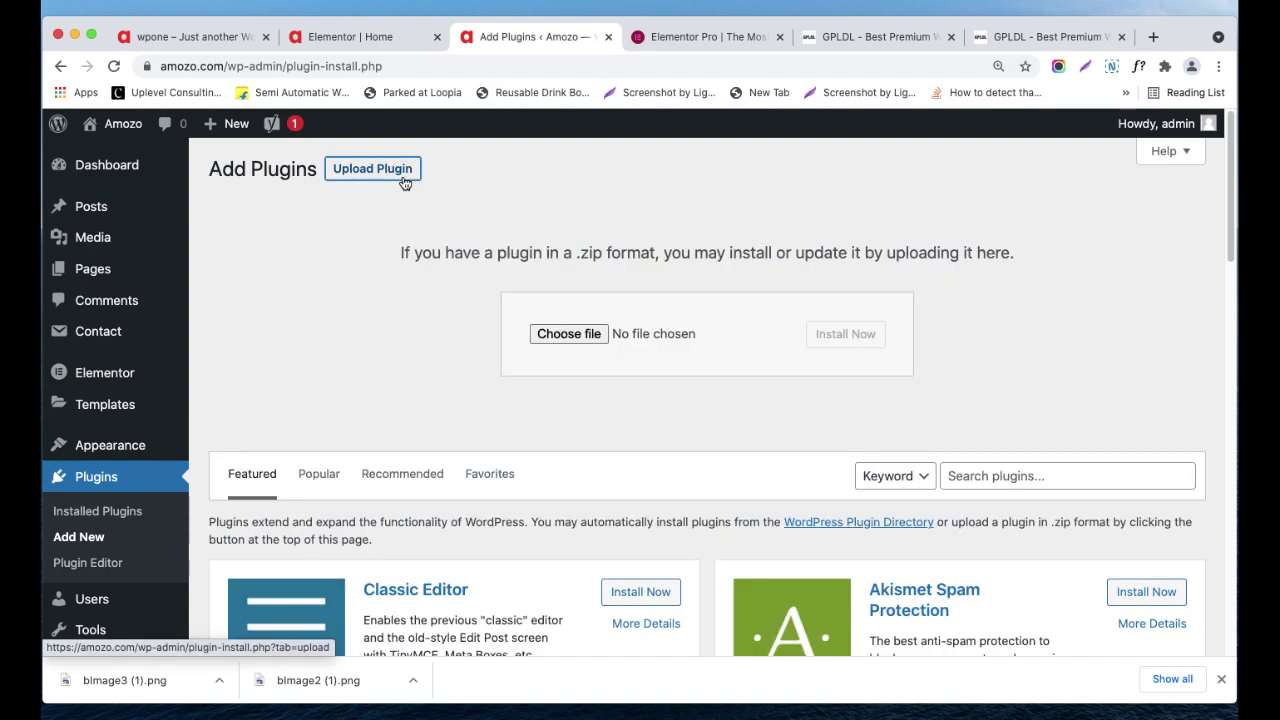
left_click(566, 338)
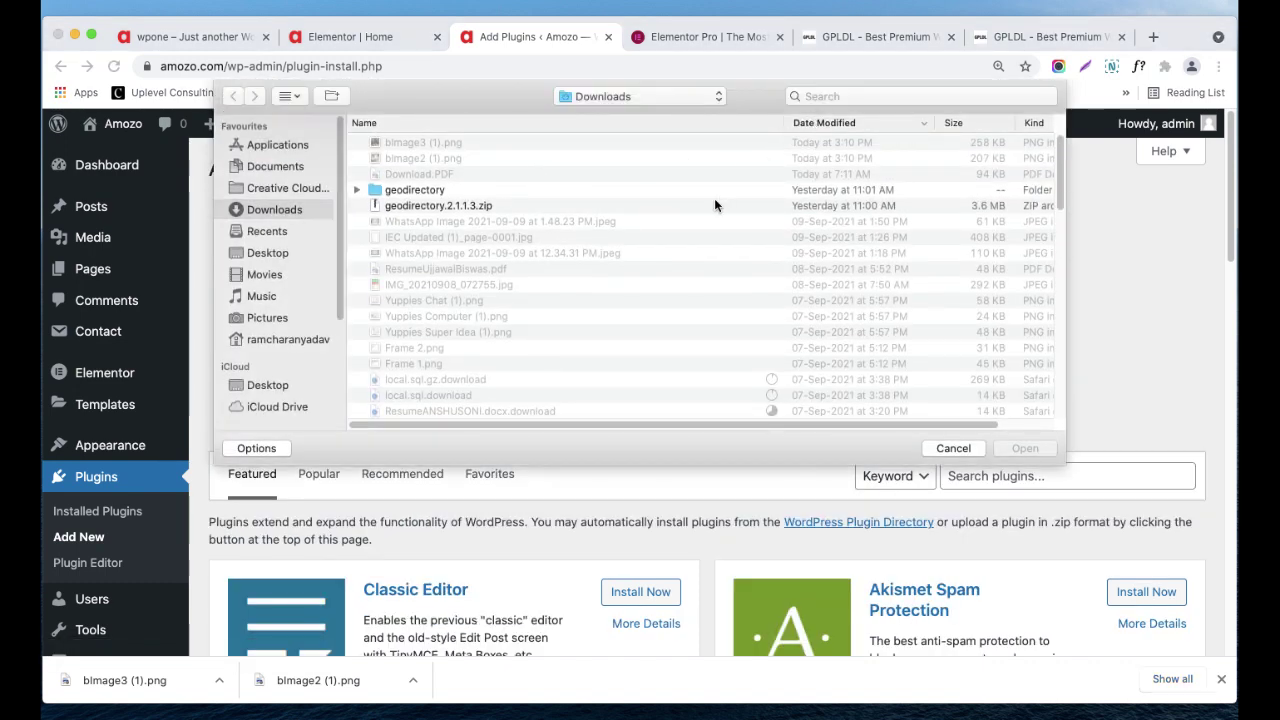
left_click(821, 95)
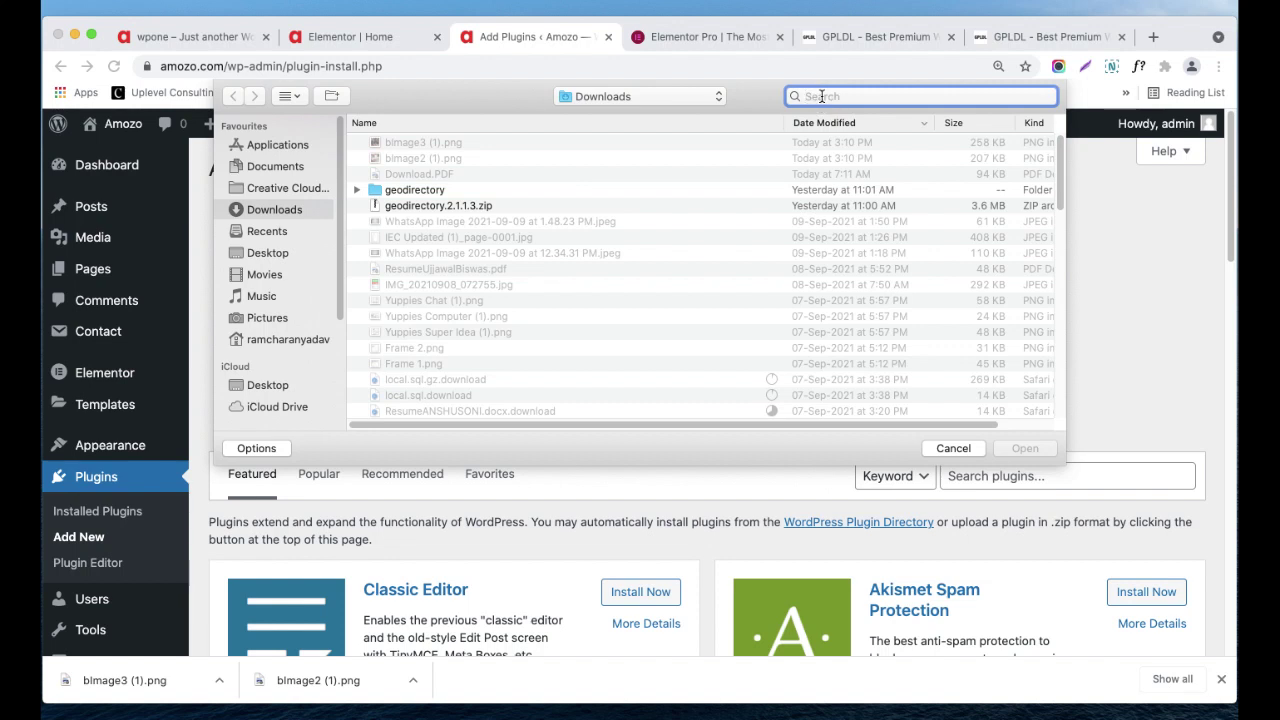
type("elem")
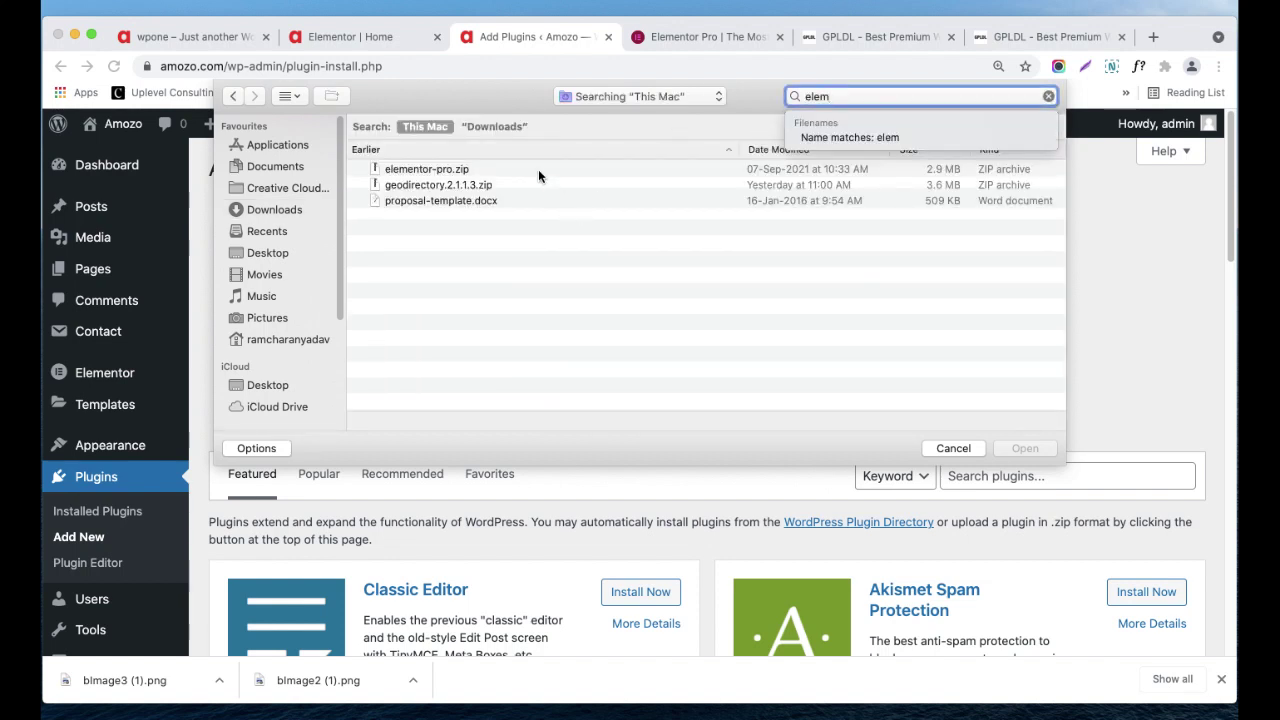
left_click(538, 172)
left_click(1028, 450)
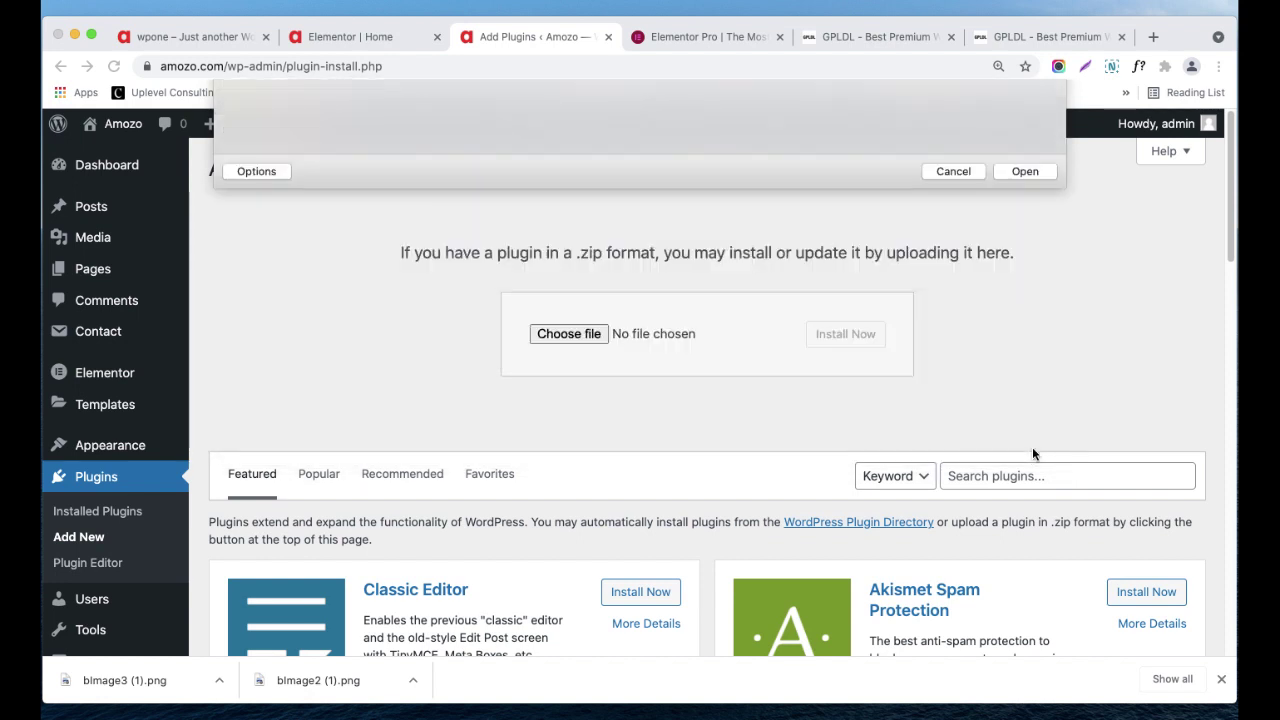
left_click(846, 340)
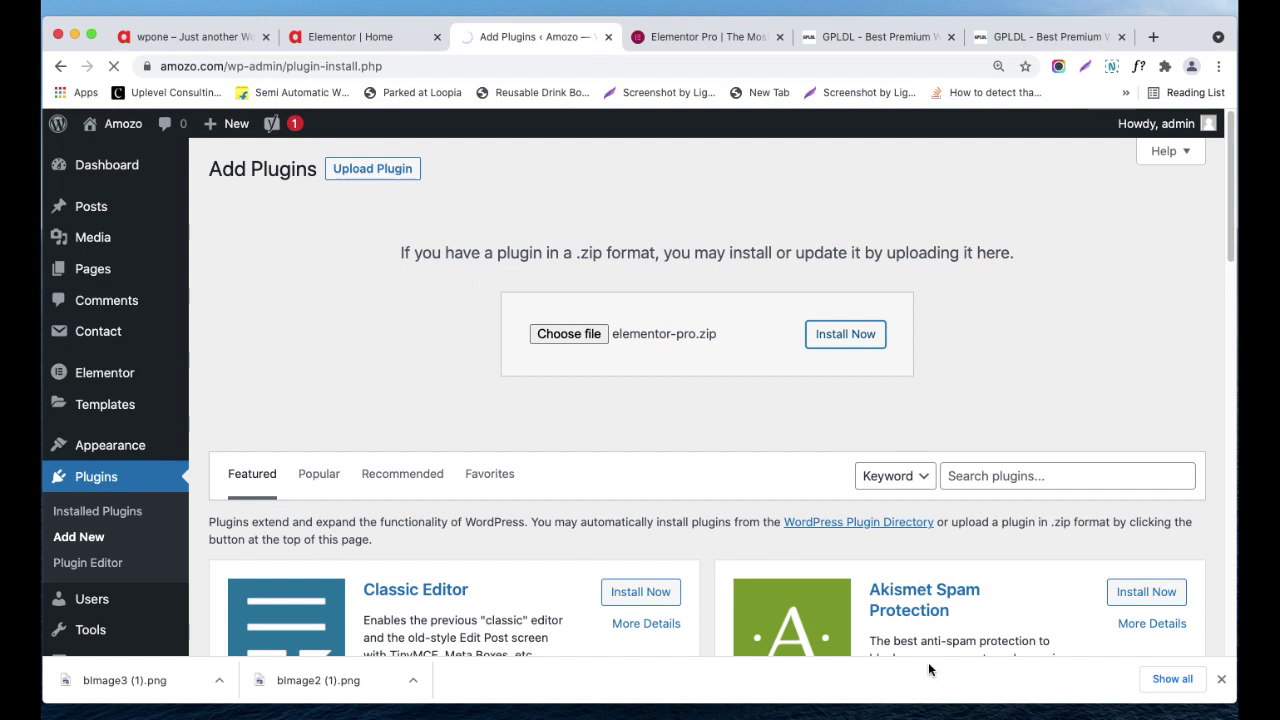
- Check the Elementor Home editor's widget list, then return to the plugin installation result
left_click(374, 36)
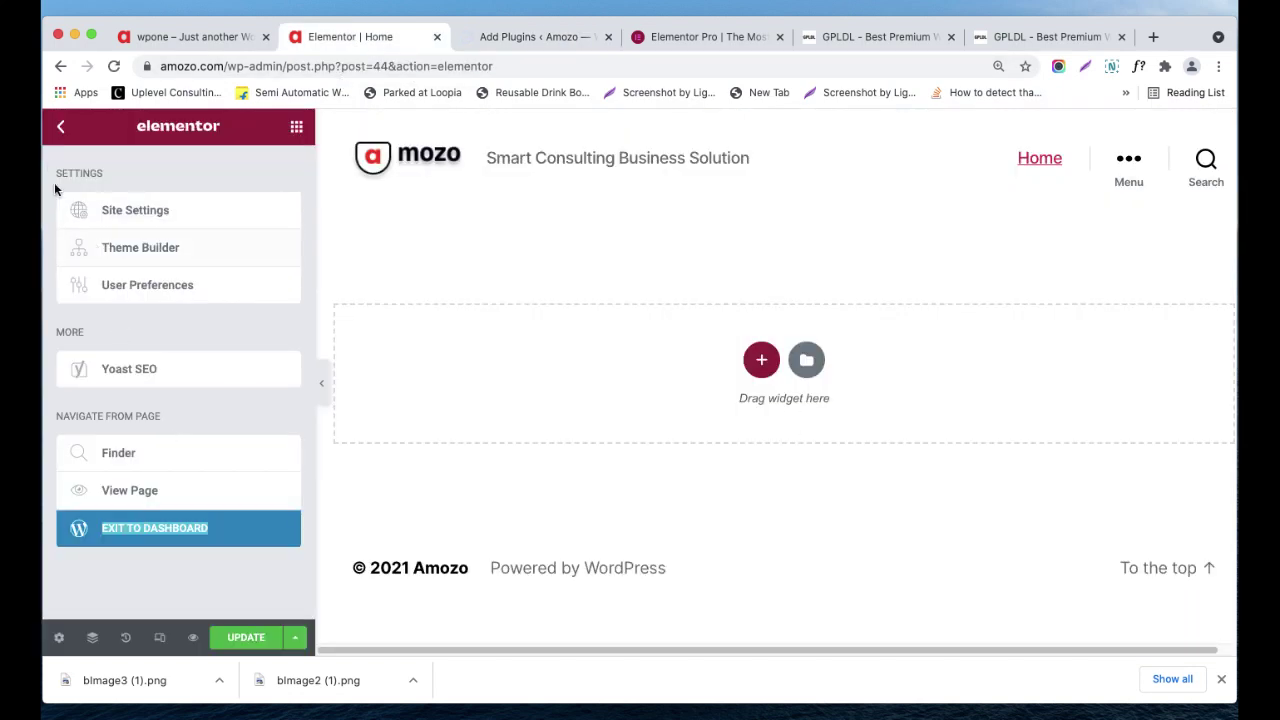
left_click(61, 128)
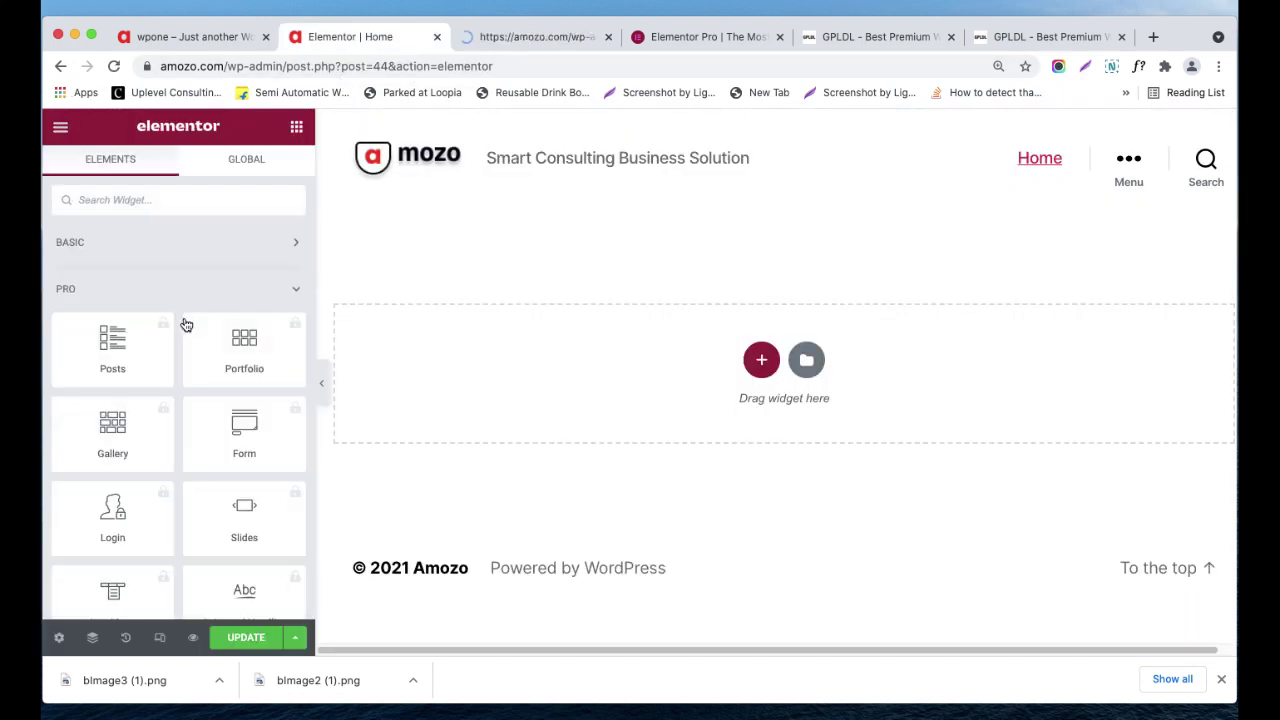
left_click(493, 37)
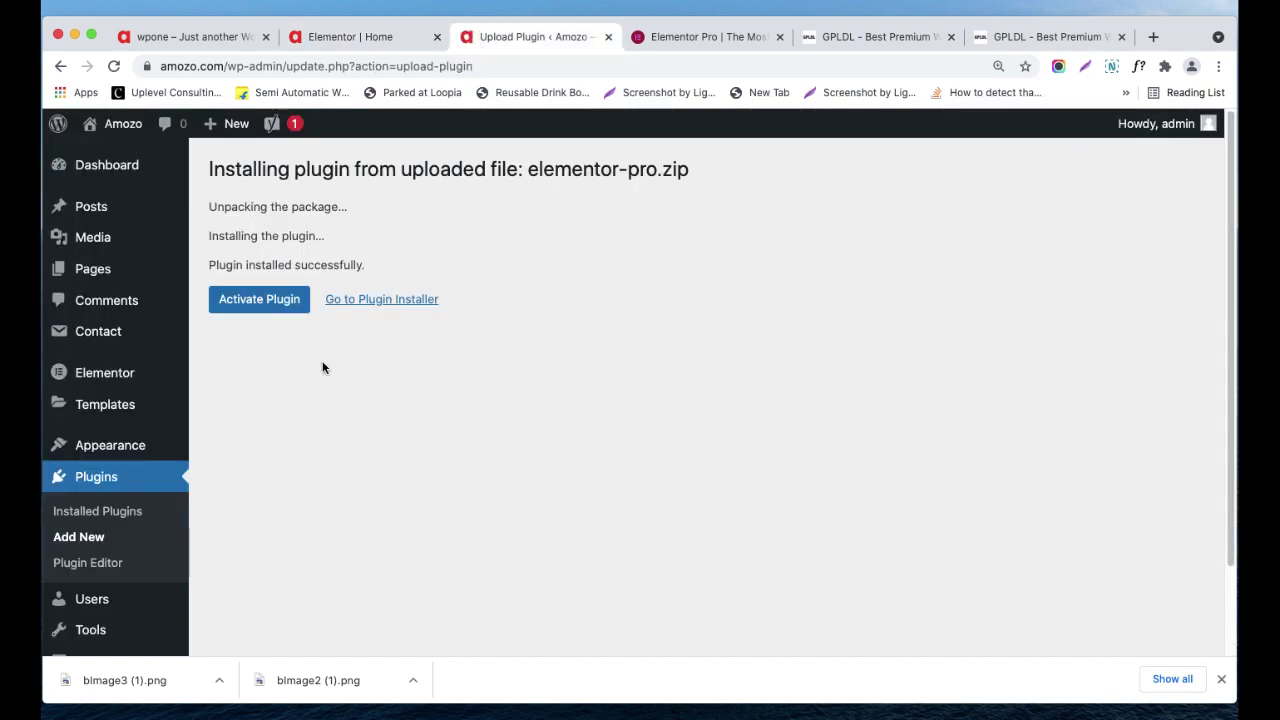
- Activate Elementor Pro, verify it beside Elementor in Plugins, then reload the Home editor
left_click(237, 303)
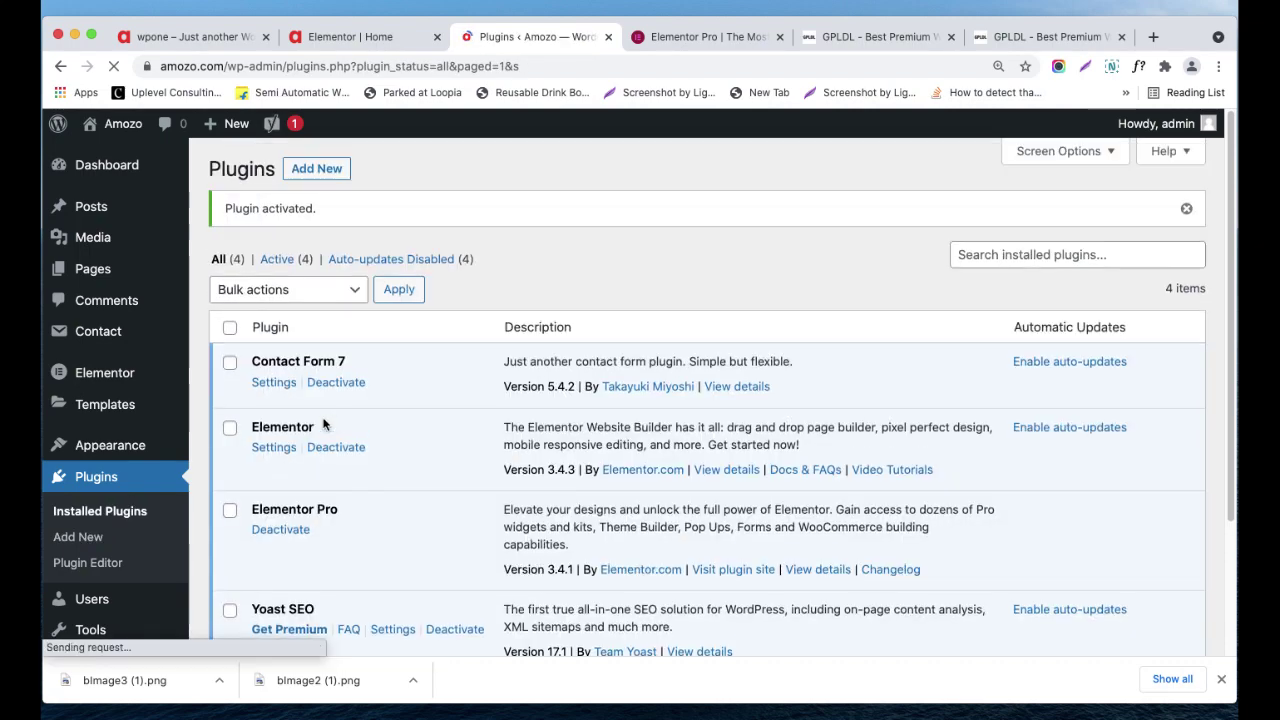
scroll(392, 403, "down", 1)
left_click_drag(333, 377, 237, 372)
left_click_drag(350, 458, 261, 453)
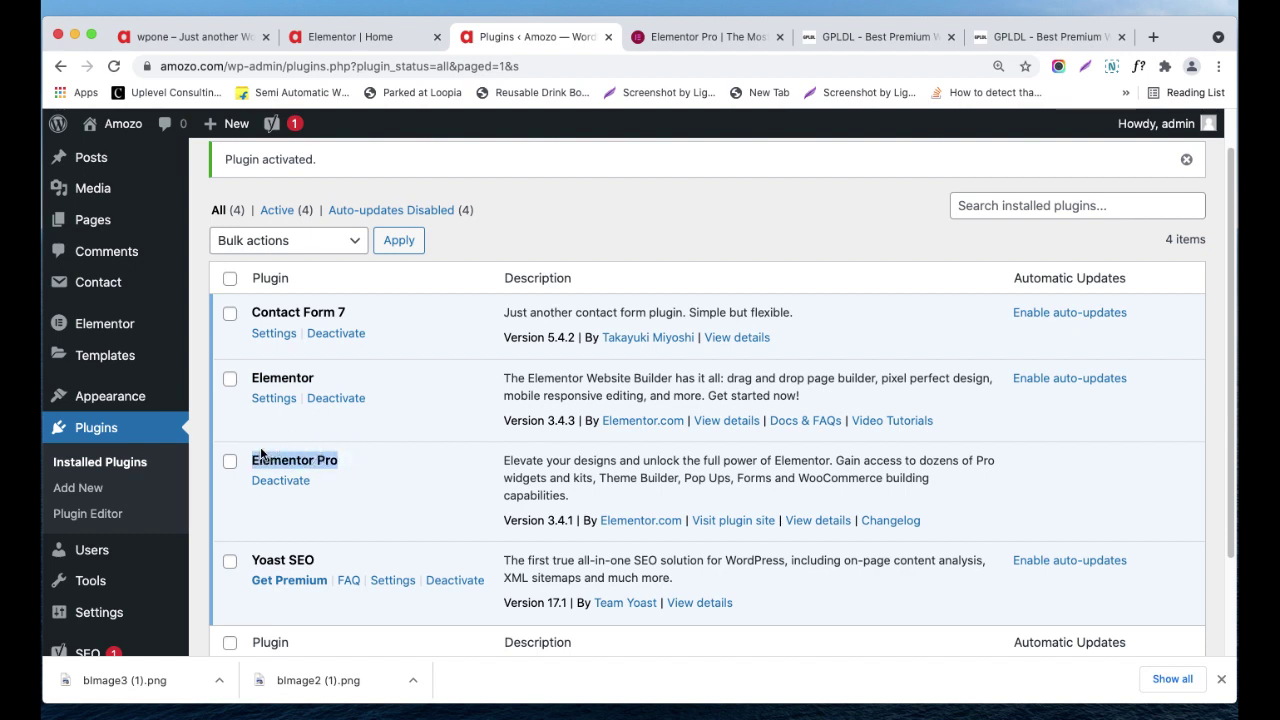
left_click(346, 37)
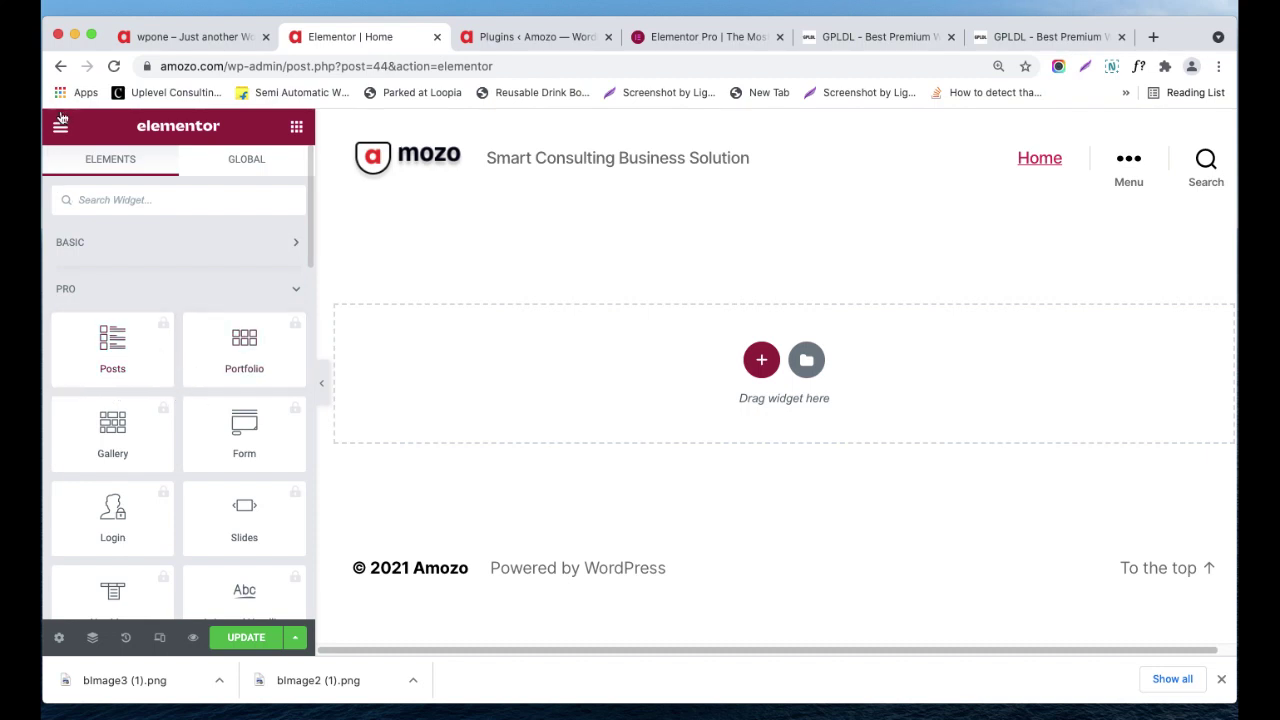
left_click(114, 66)
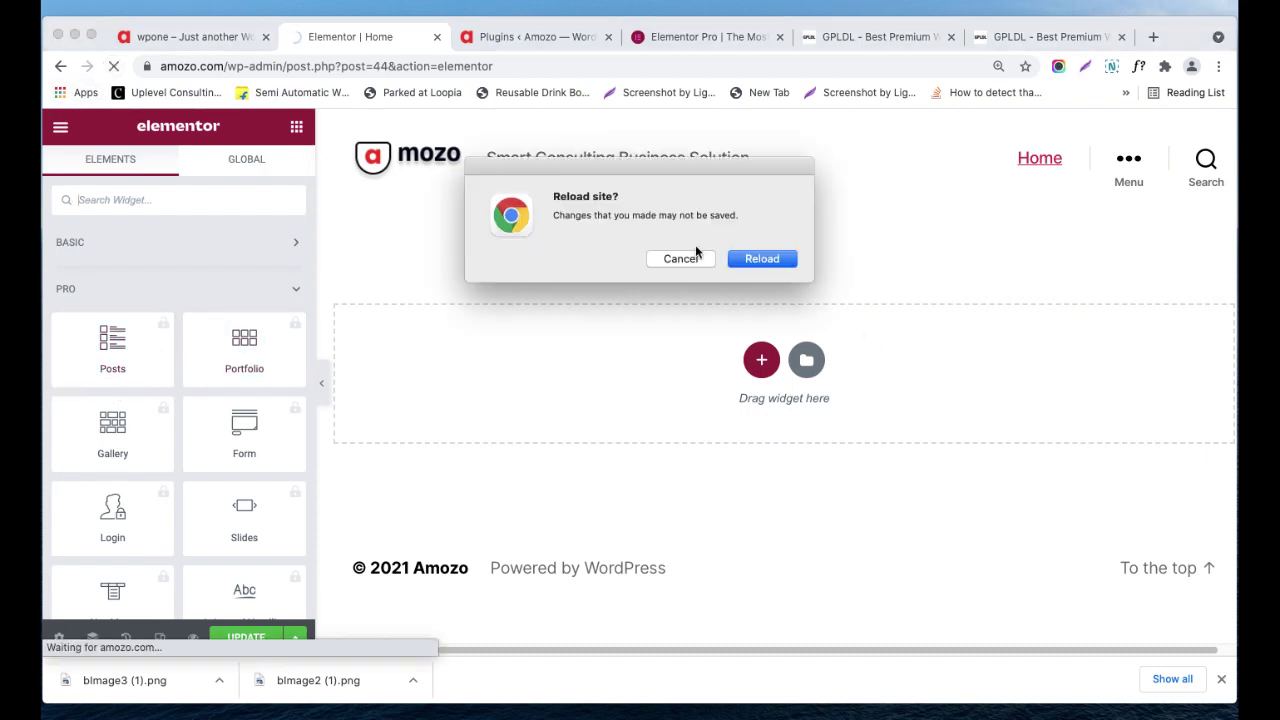
- Get past the 'Reload site?' prompts and reload the Home editor until it fully loads
left_click(688, 263)
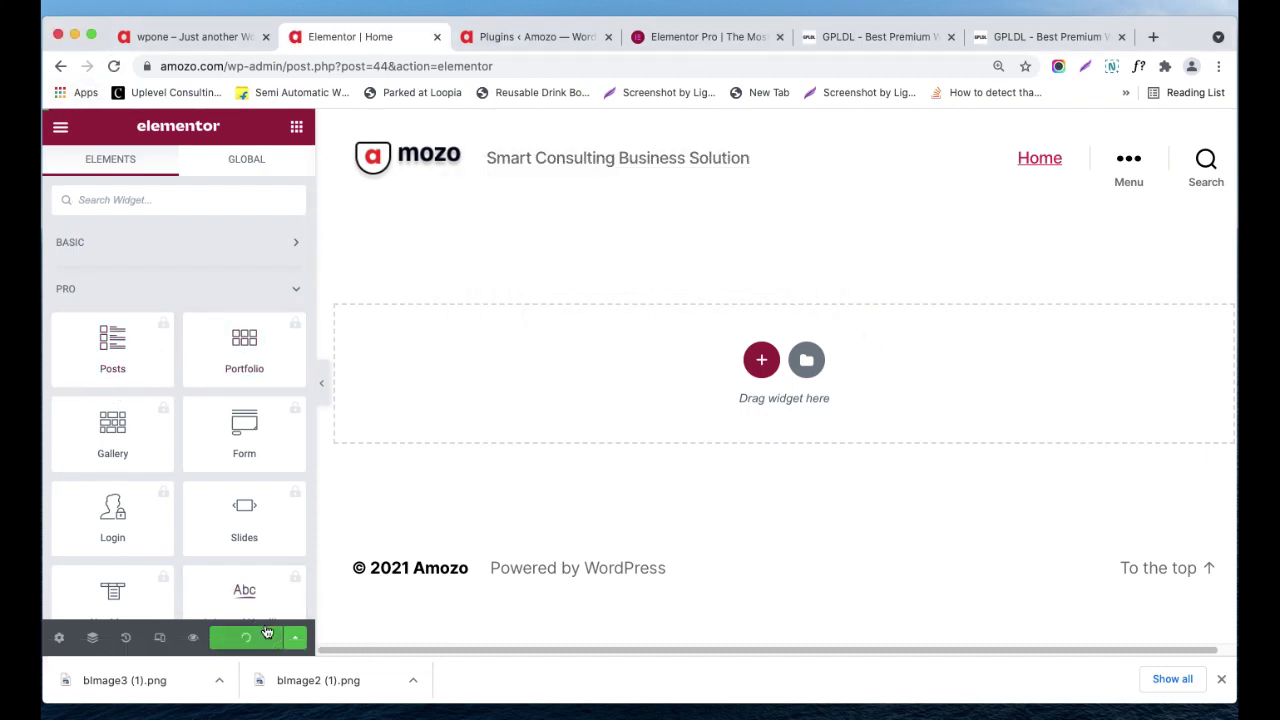
left_click(114, 68)
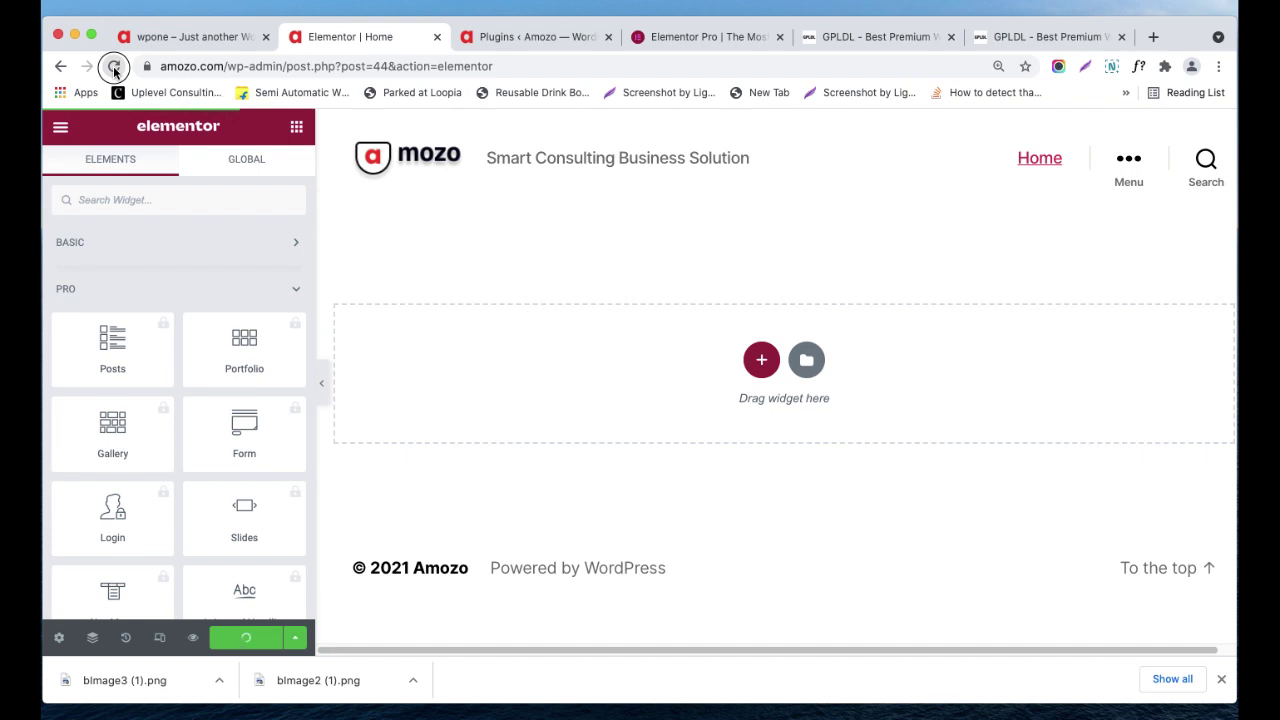
left_click(114, 68)
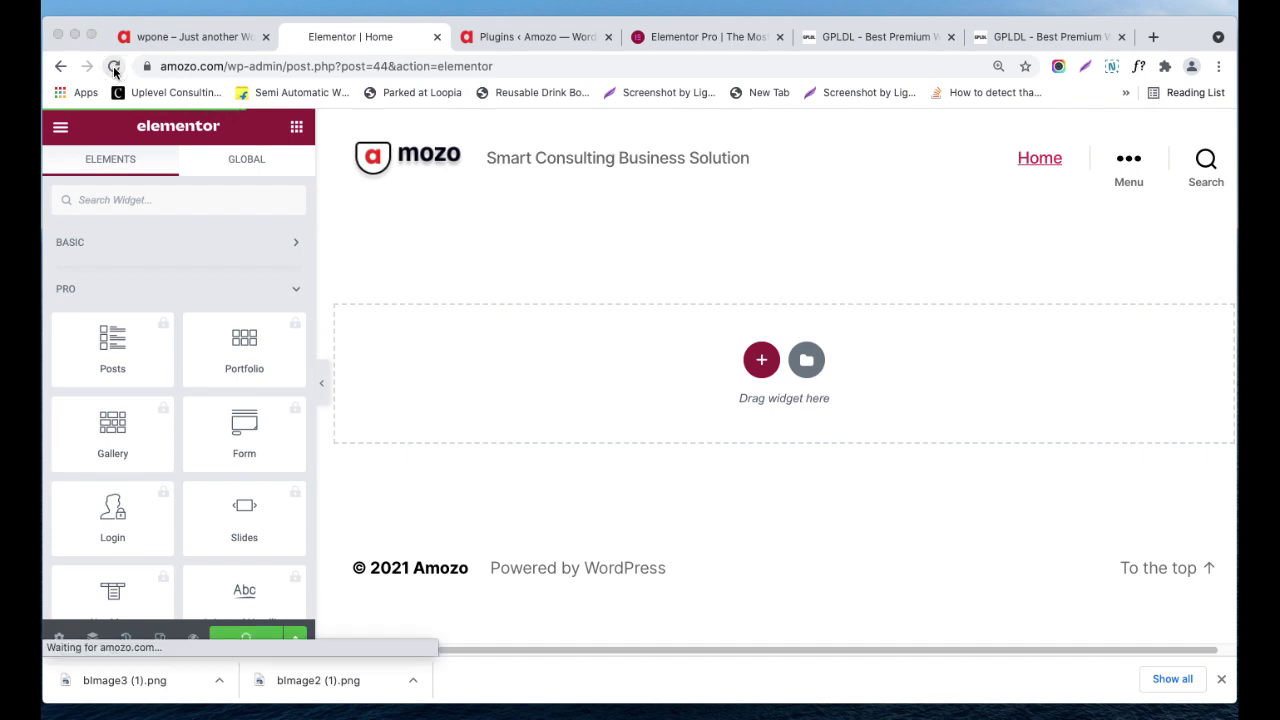
left_click(668, 261)
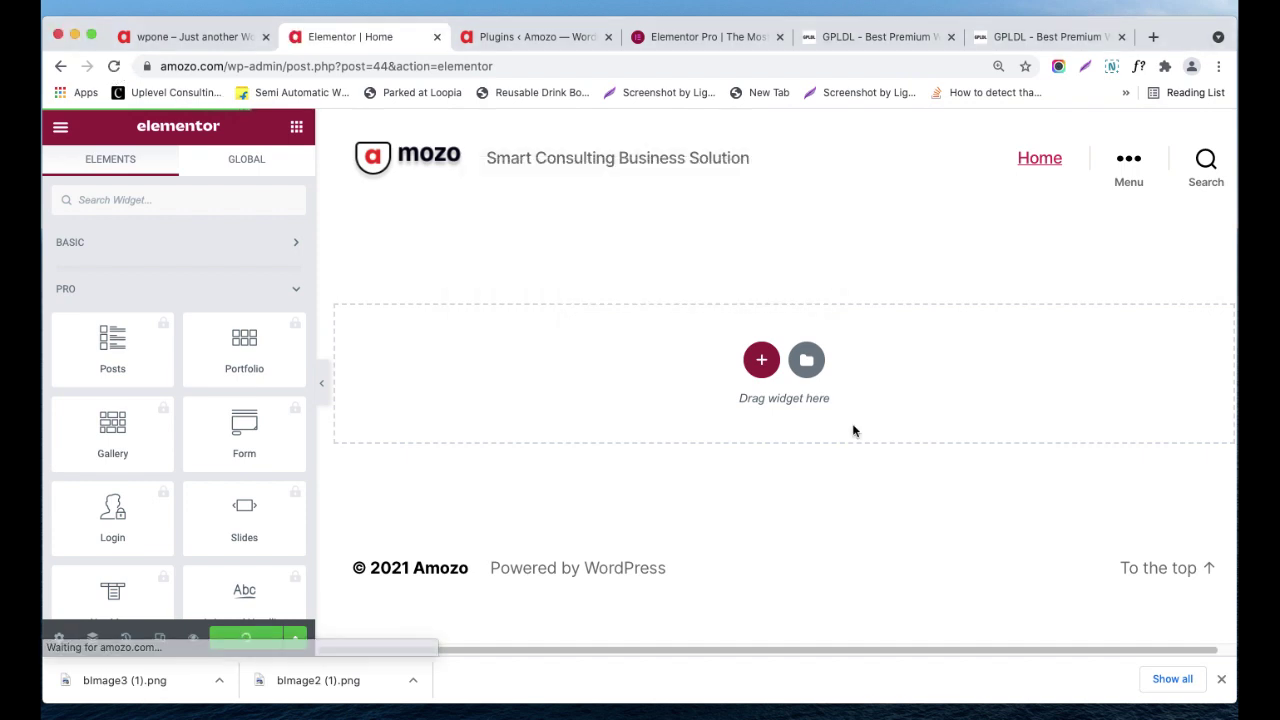
left_click(1074, 718)
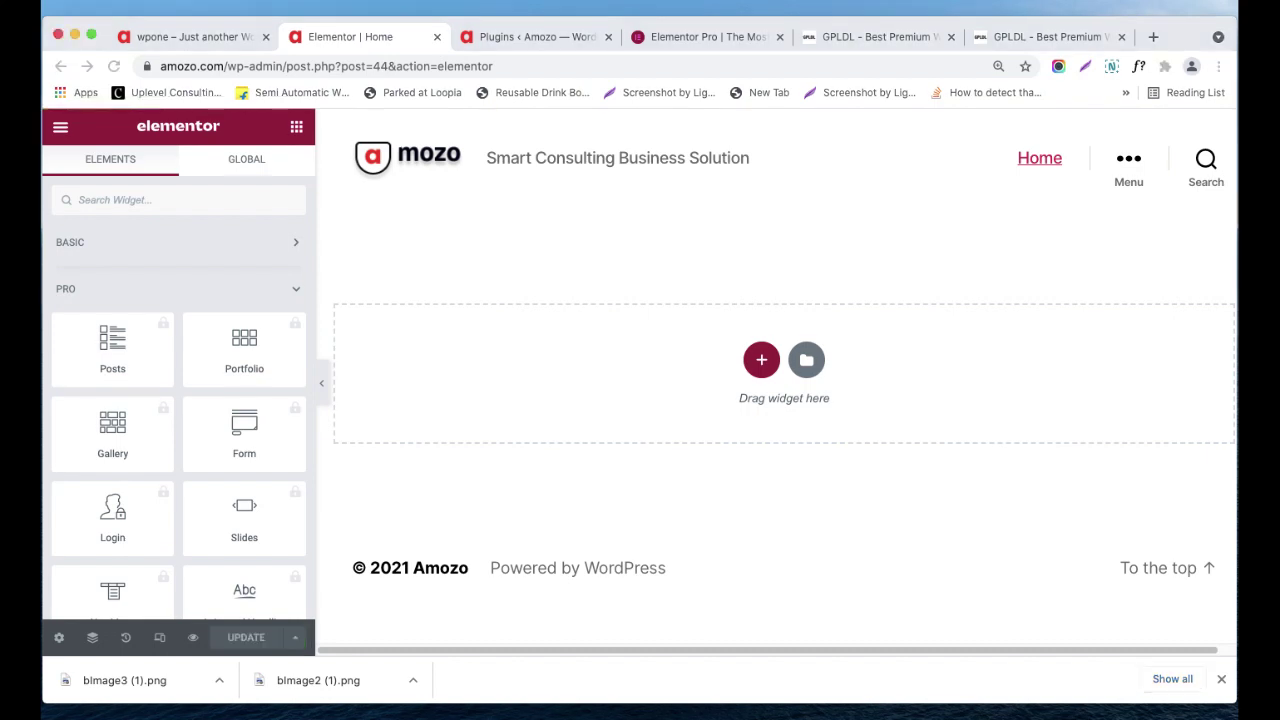
left_click(110, 67)
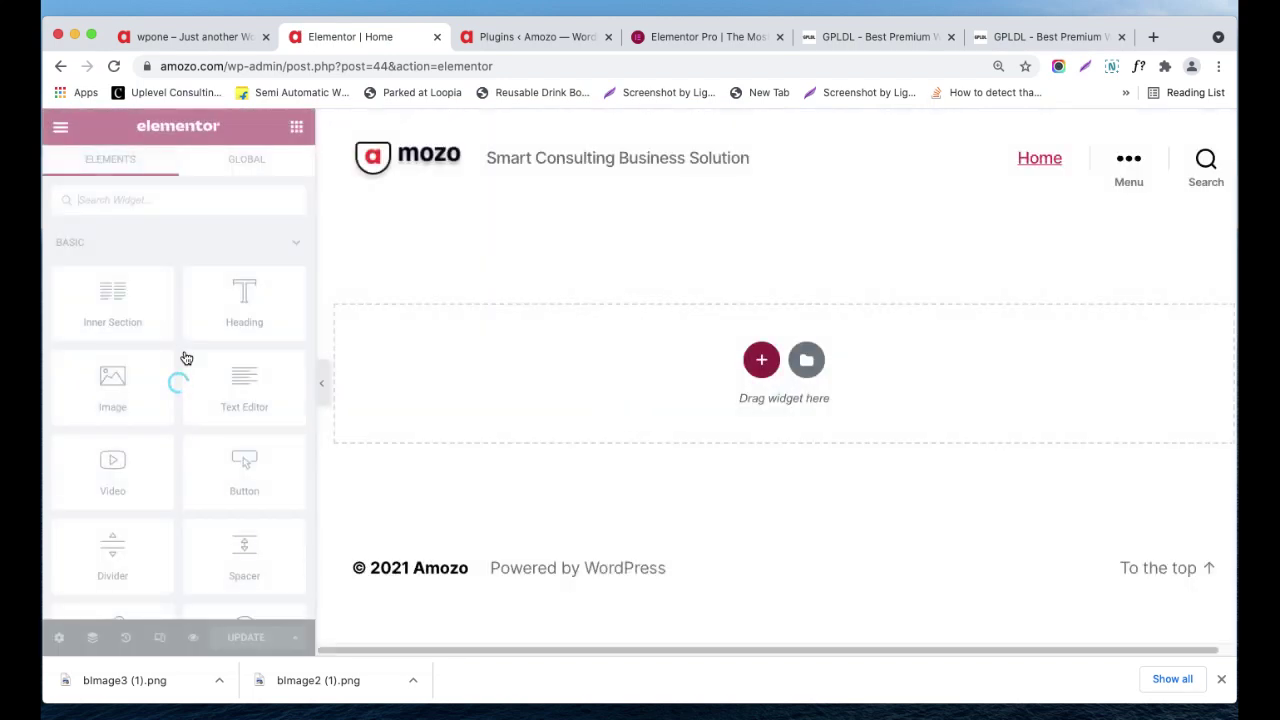
left_click(206, 256)
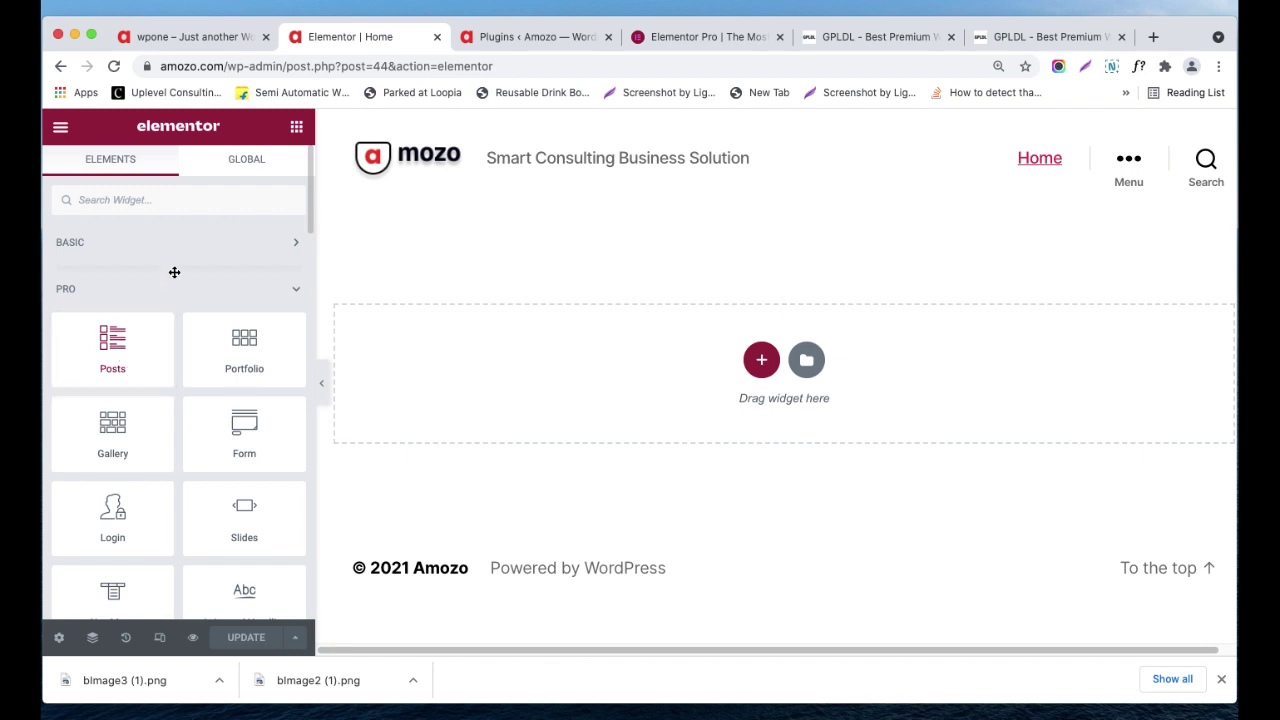
scroll(173, 408, "down", 1)
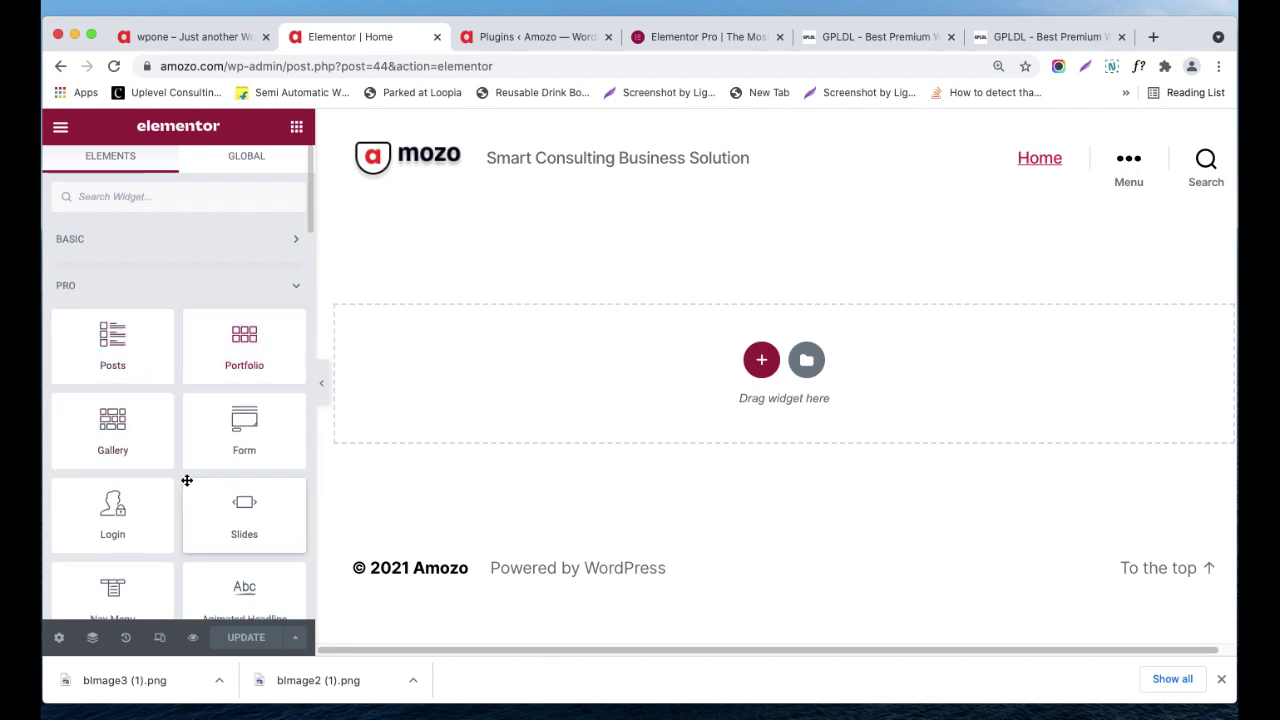
left_click(237, 150)
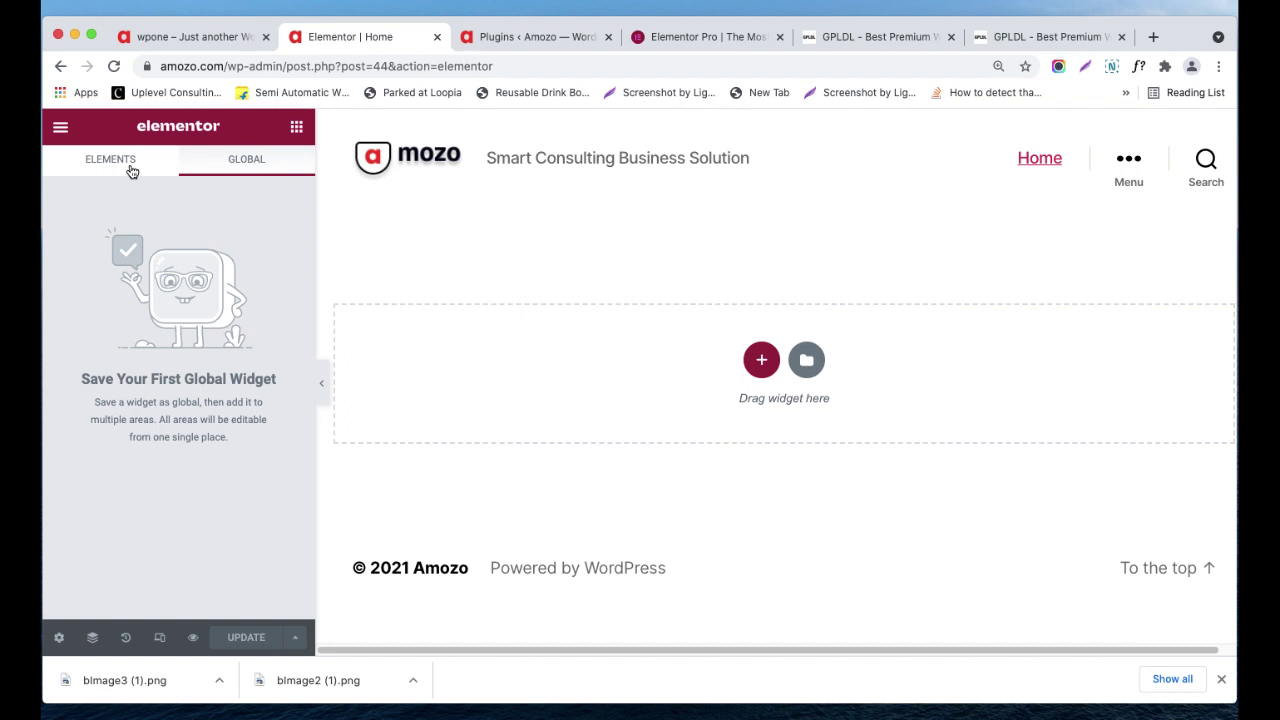
left_click(131, 163)
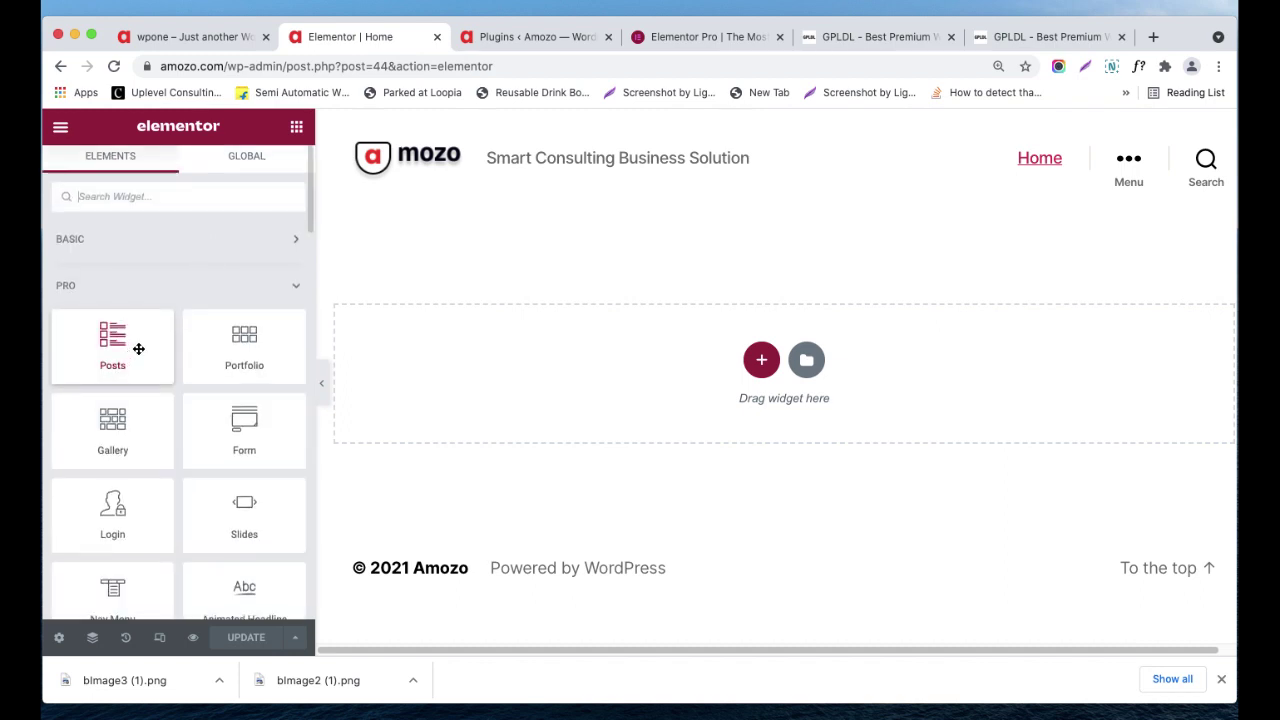
left_click(132, 229)
scroll(222, 370, "down", 2)
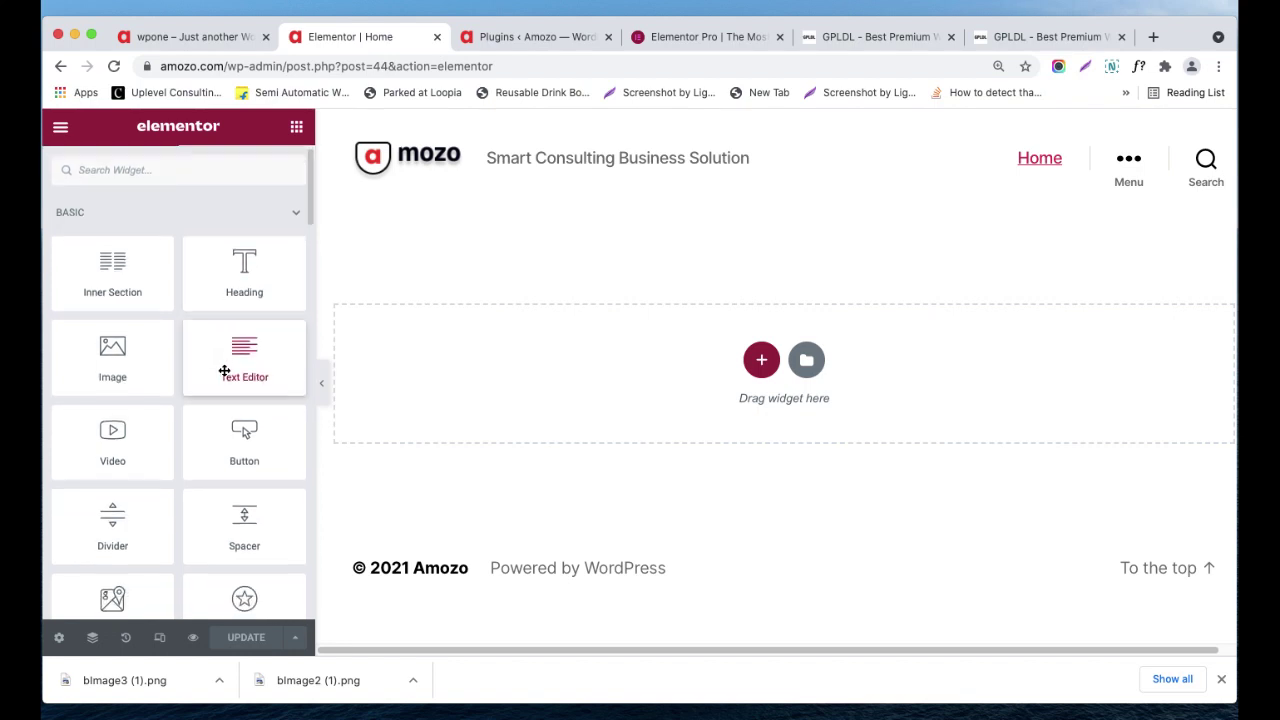
scroll(178, 412, "down", 2)
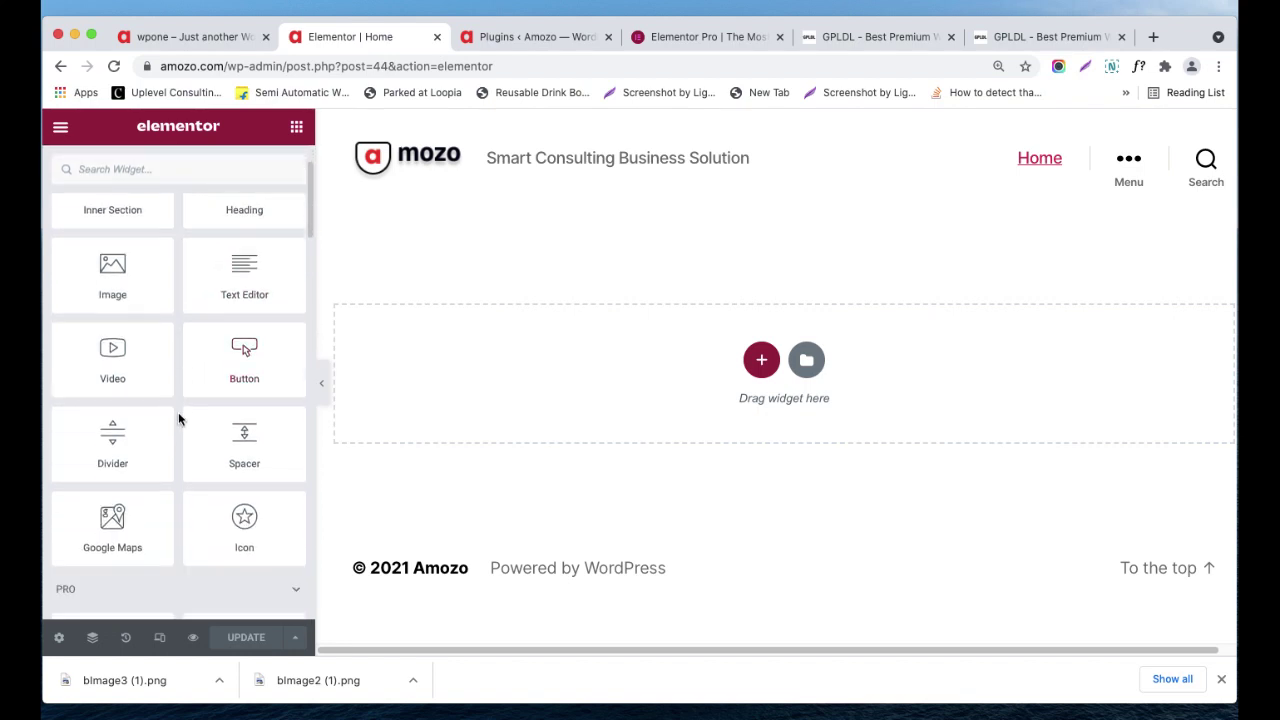
scroll(220, 397, "up", 3)
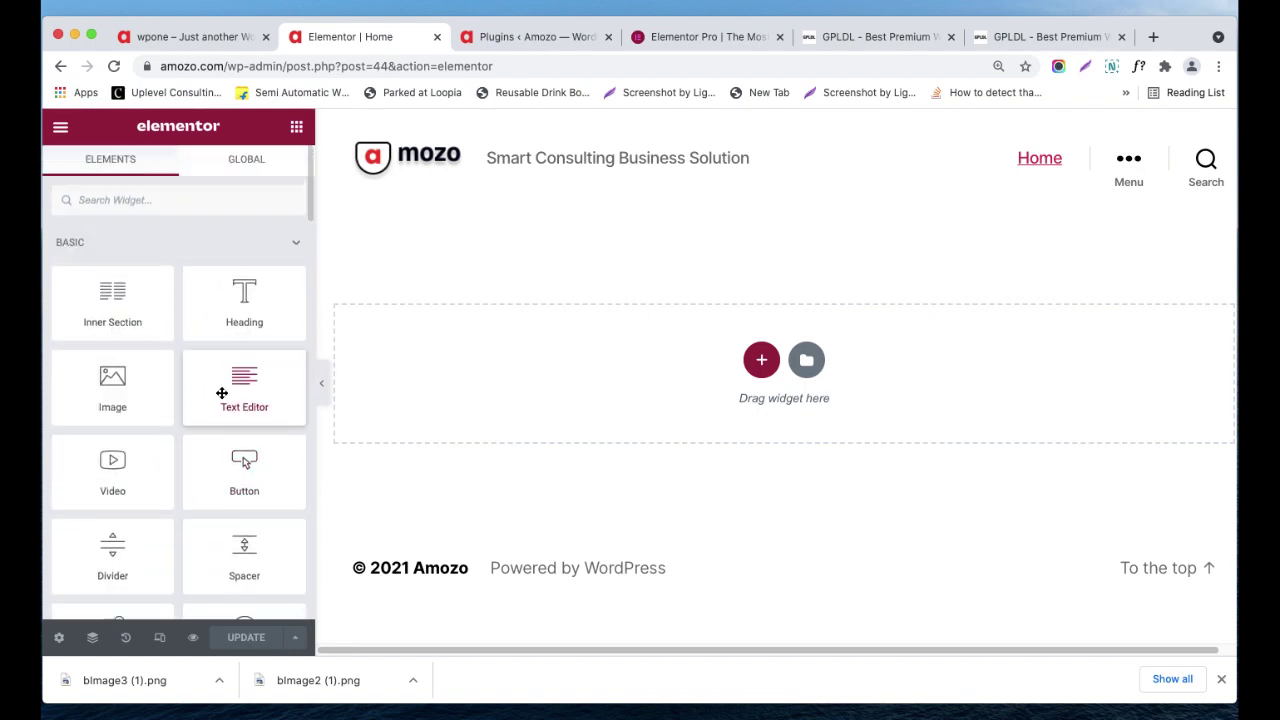
scroll(137, 410, "down", 4)
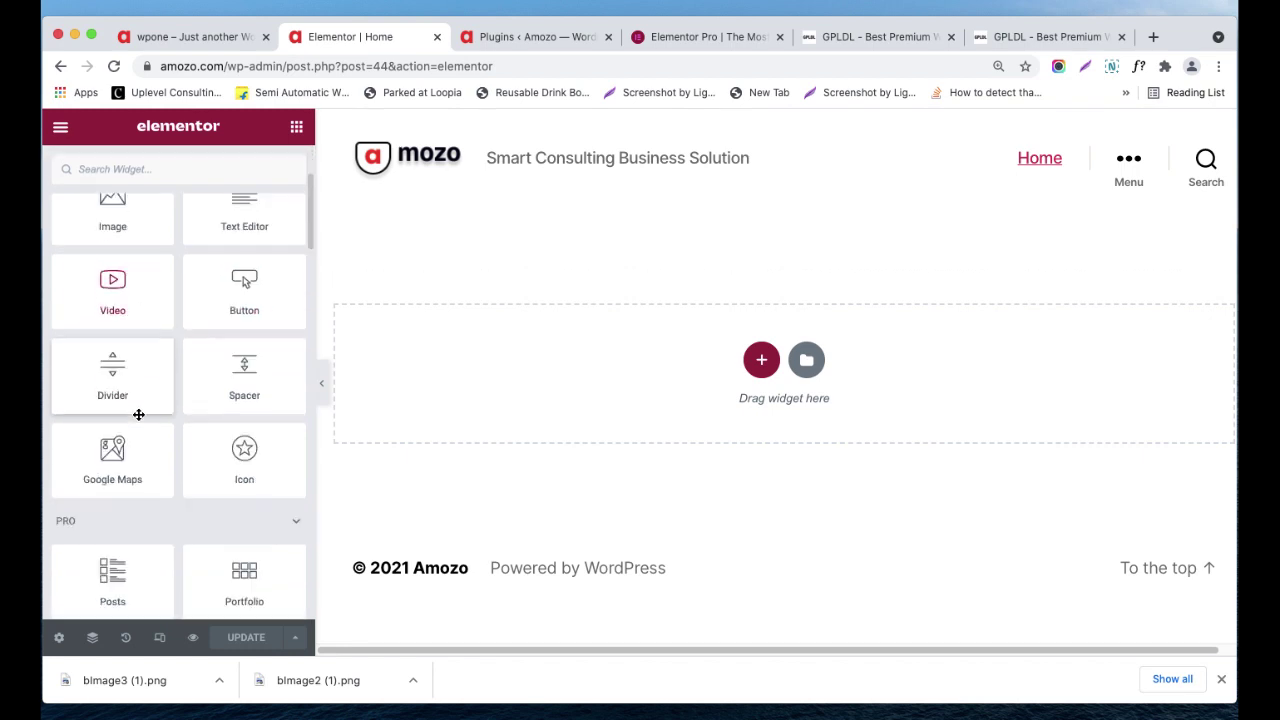
scroll(137, 420, "down", 3)
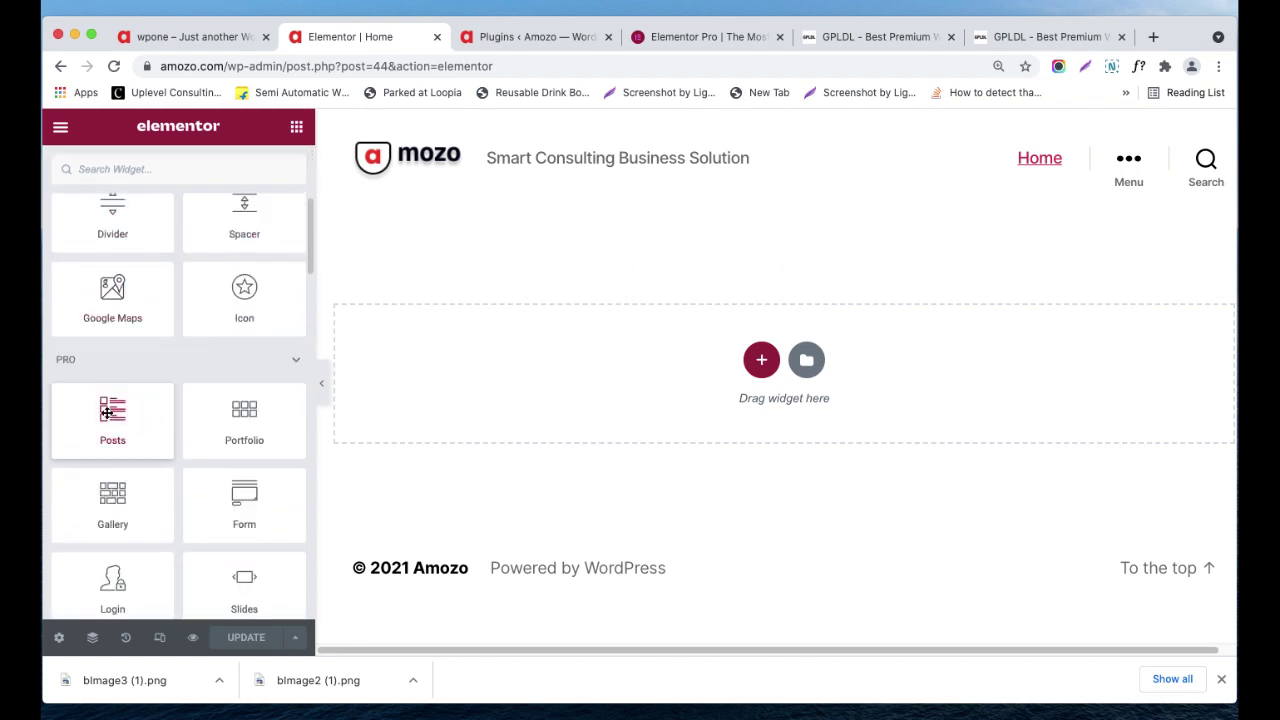
scroll(183, 432, "up", 6)
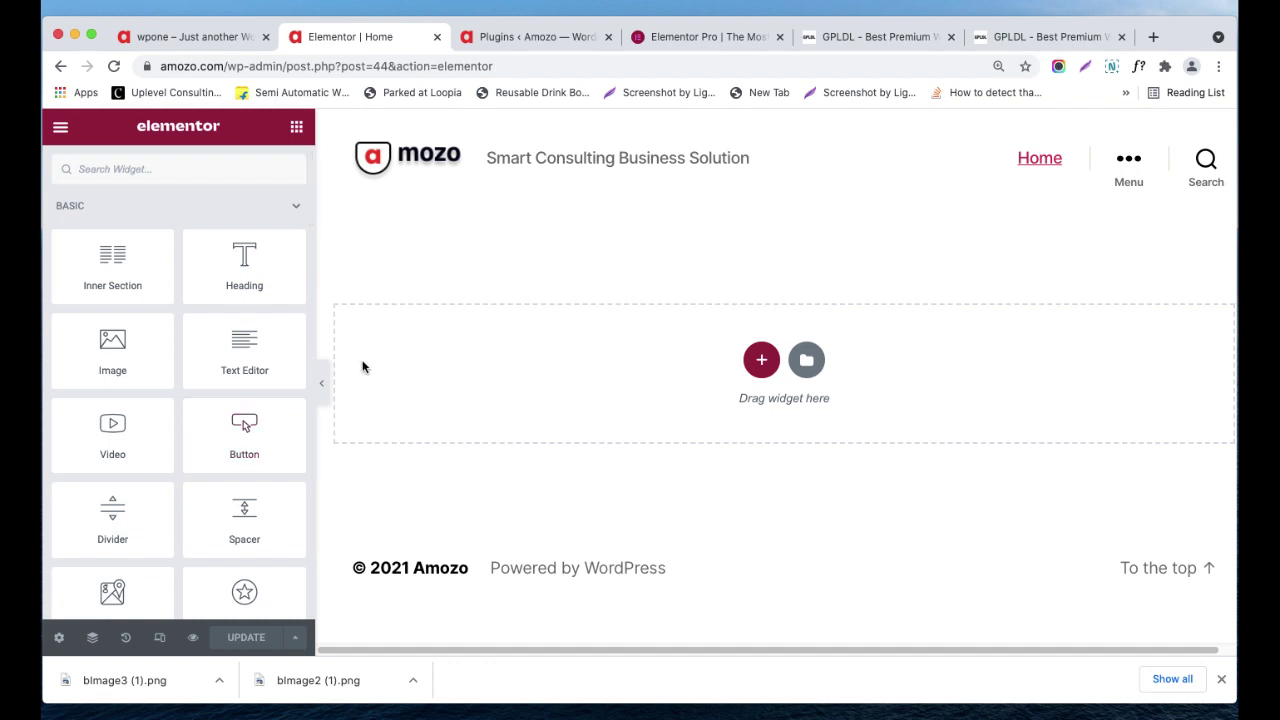
scroll(233, 383, "down", 3)
scroll(238, 381, "down", 1)
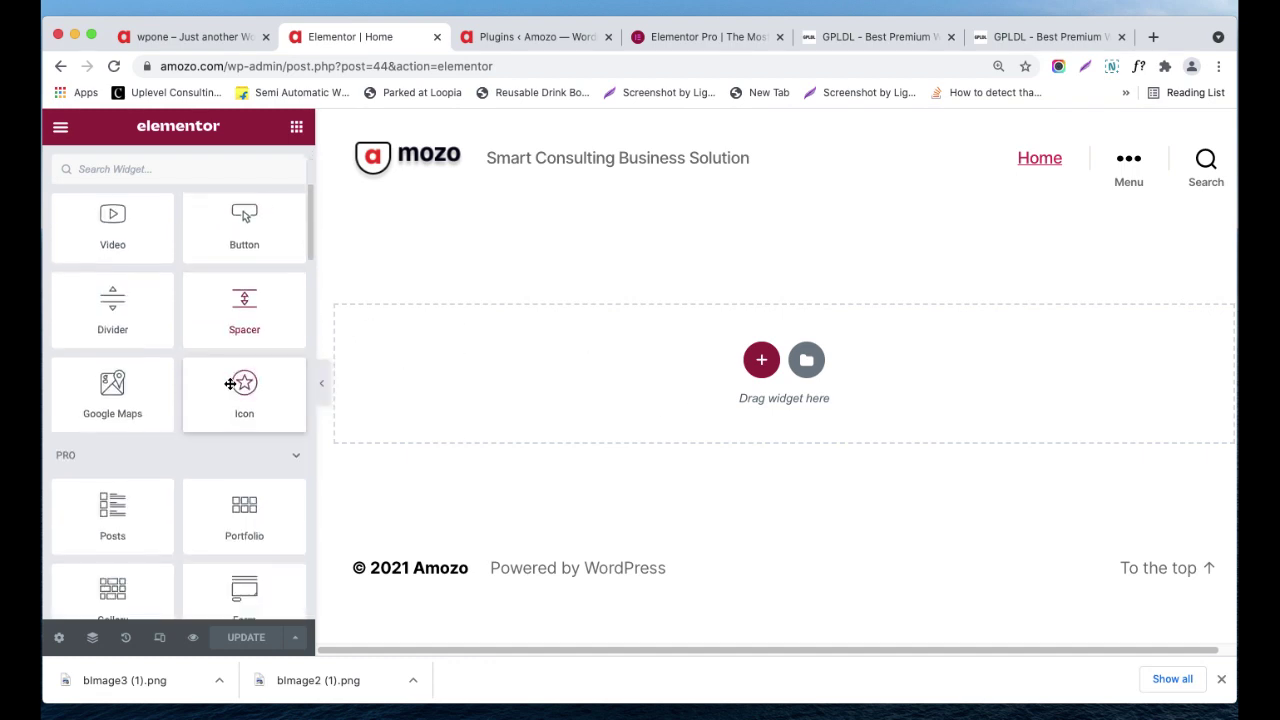
scroll(174, 420, "down", 1)
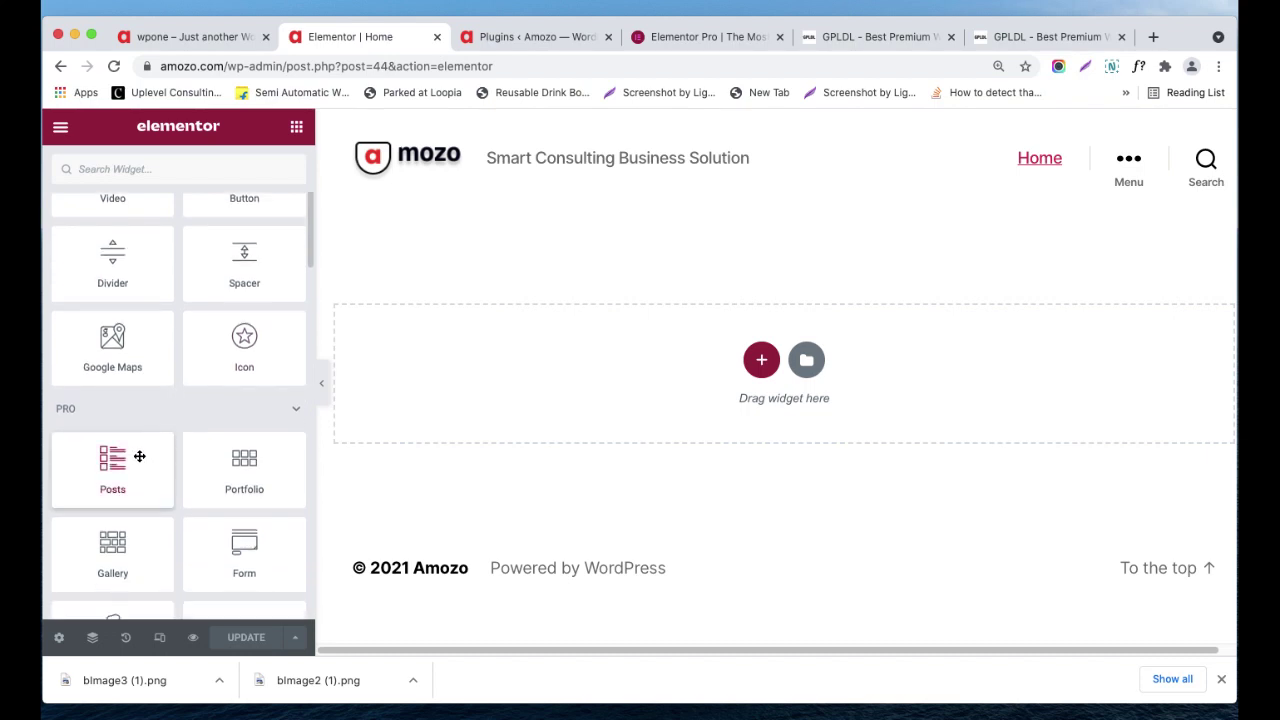
scroll(134, 452, "down", 3)
scroll(134, 451, "down", 3)
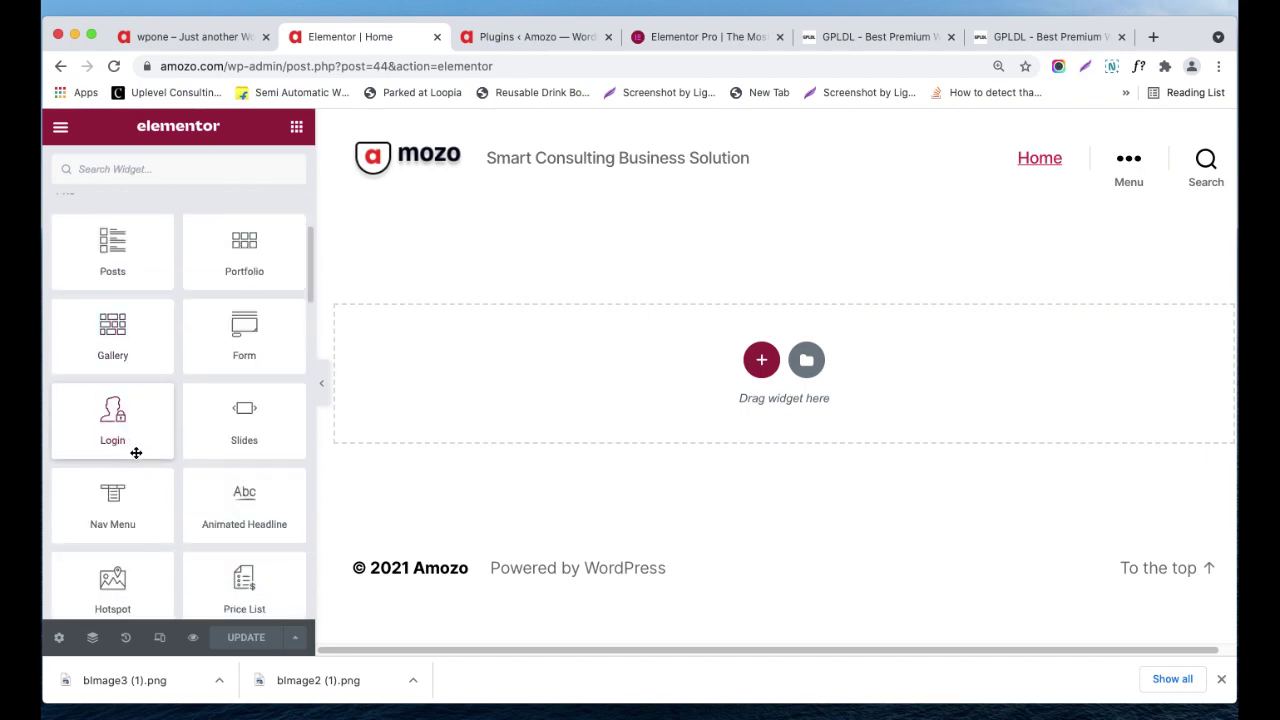
scroll(134, 451, "up", 10)
left_click(190, 201)
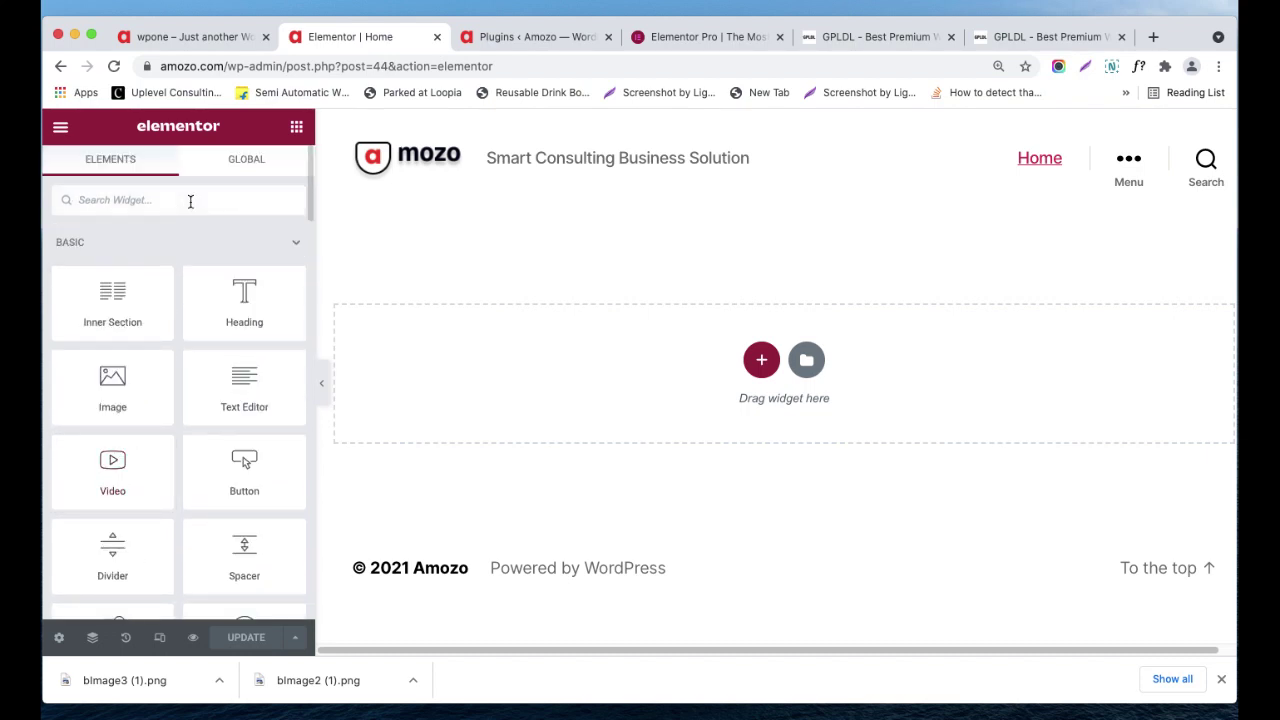
- Search widgets for 'test' and try dragging the Testimonial Carousel onto the page
type("test")
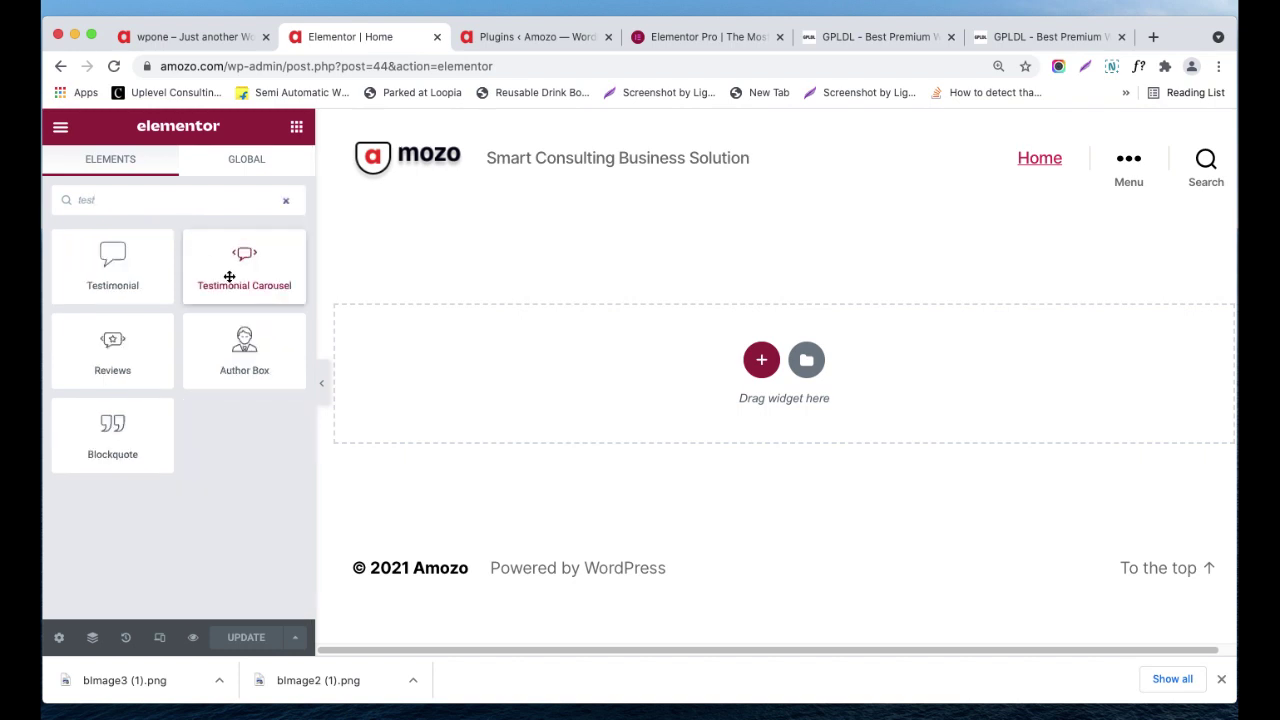
left_click_drag(229, 277, 406, 306)
left_click_drag(788, 386, 751, 390)
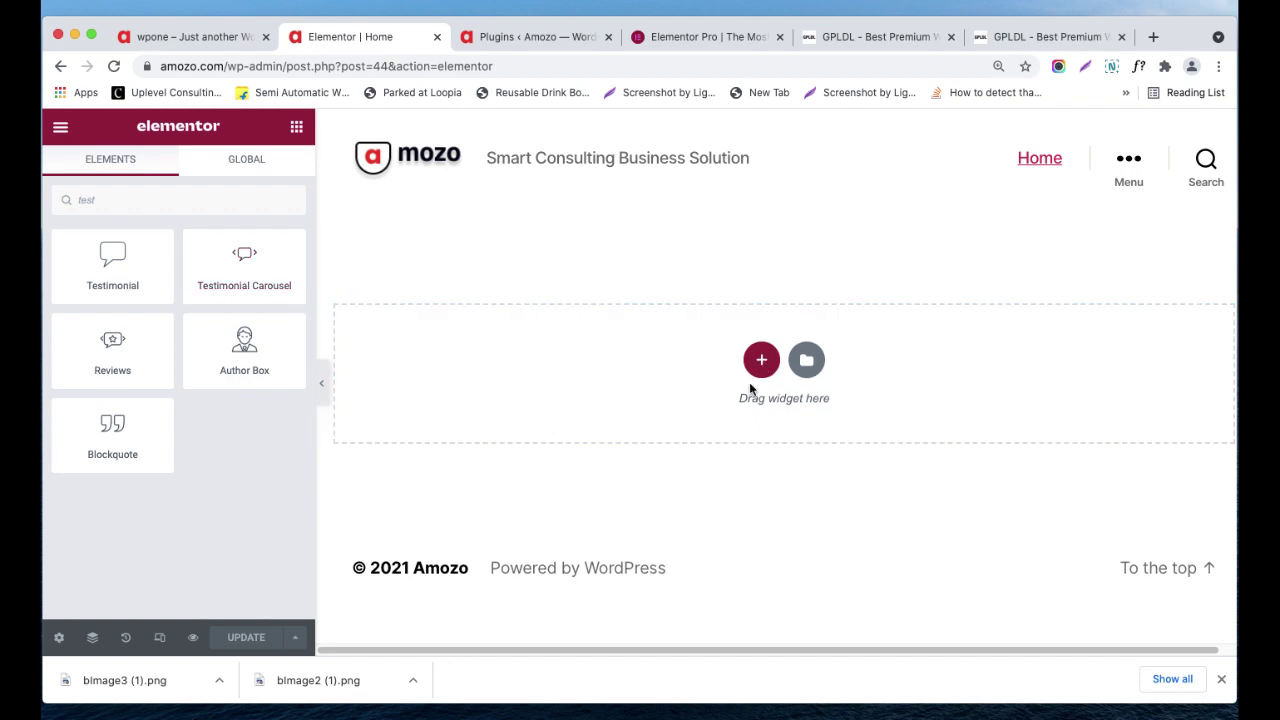
- Add a new section and drop the Testimonial Carousel widget, found via 'test', into it
left_click(761, 362)
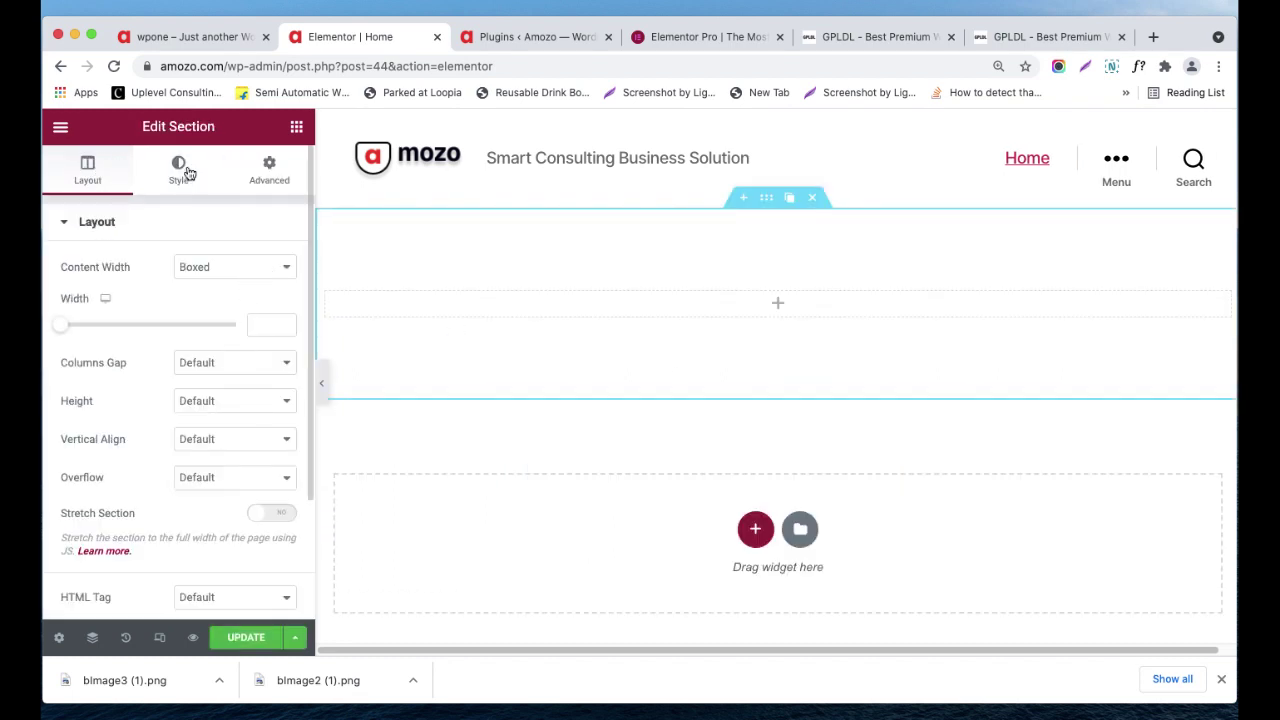
left_click(777, 305)
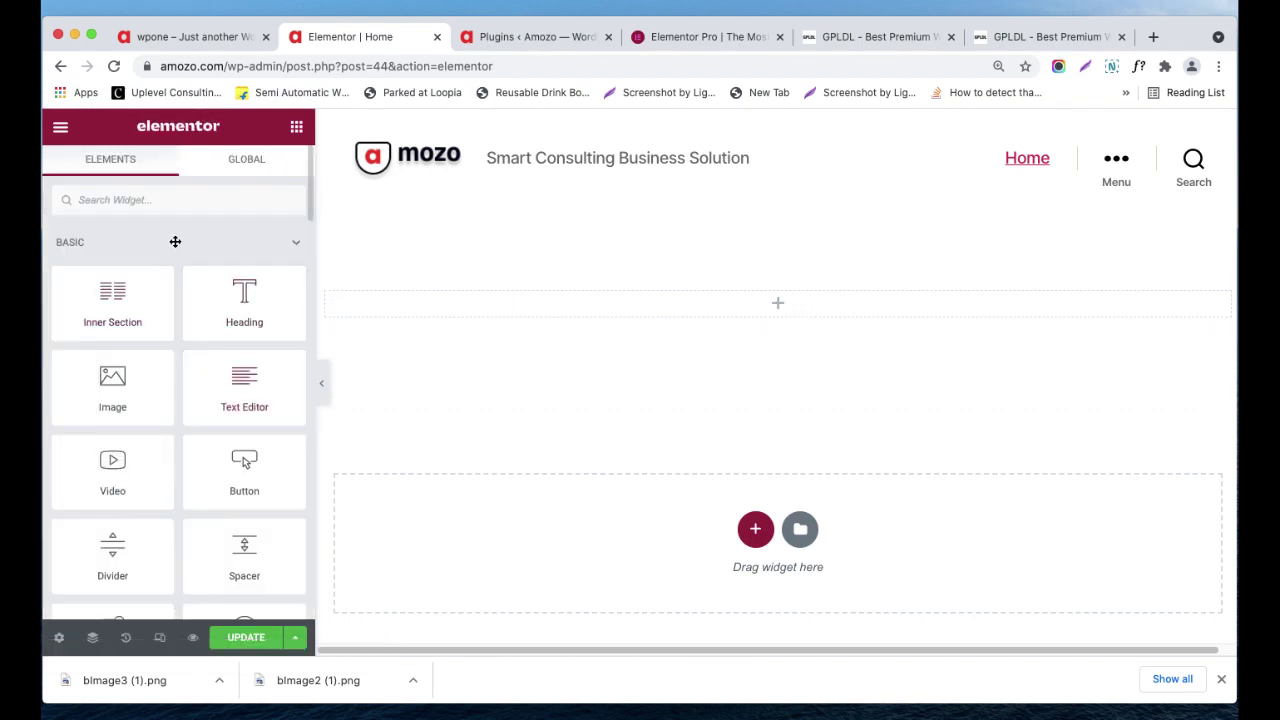
left_click(170, 204)
type("test")
left_click_drag(200, 277, 557, 307)
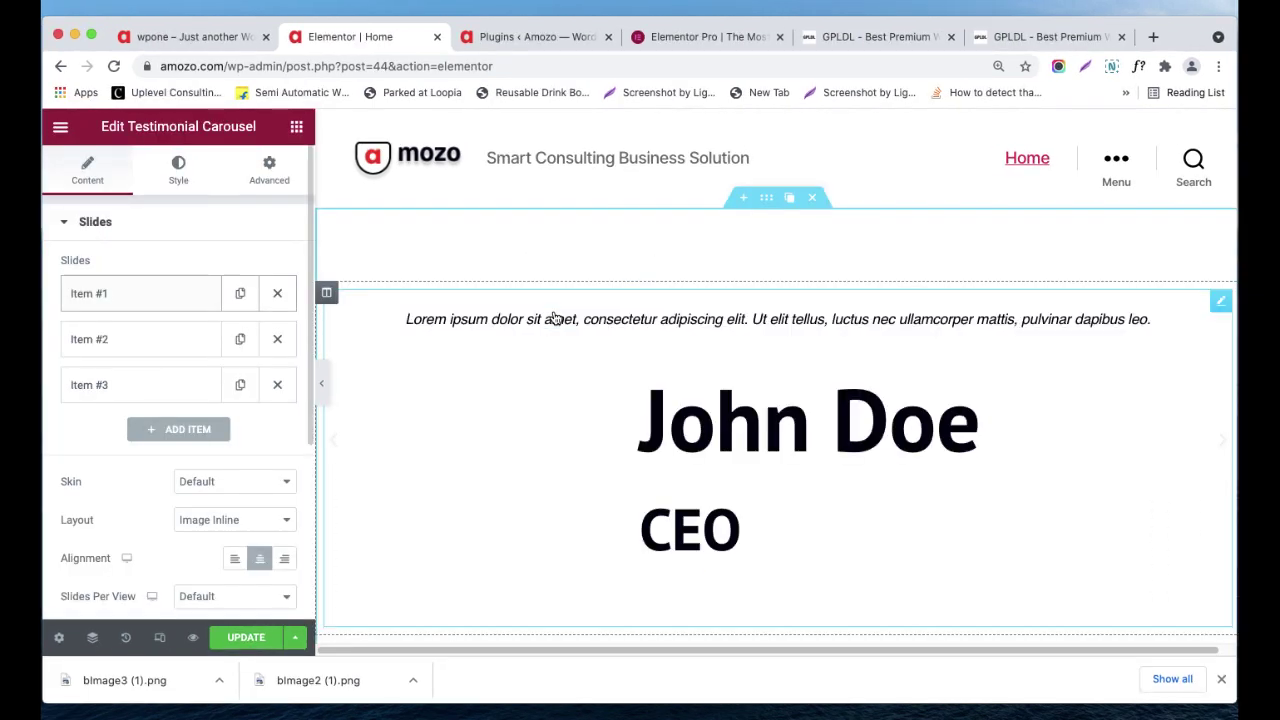
scroll(590, 376, "down", 2)
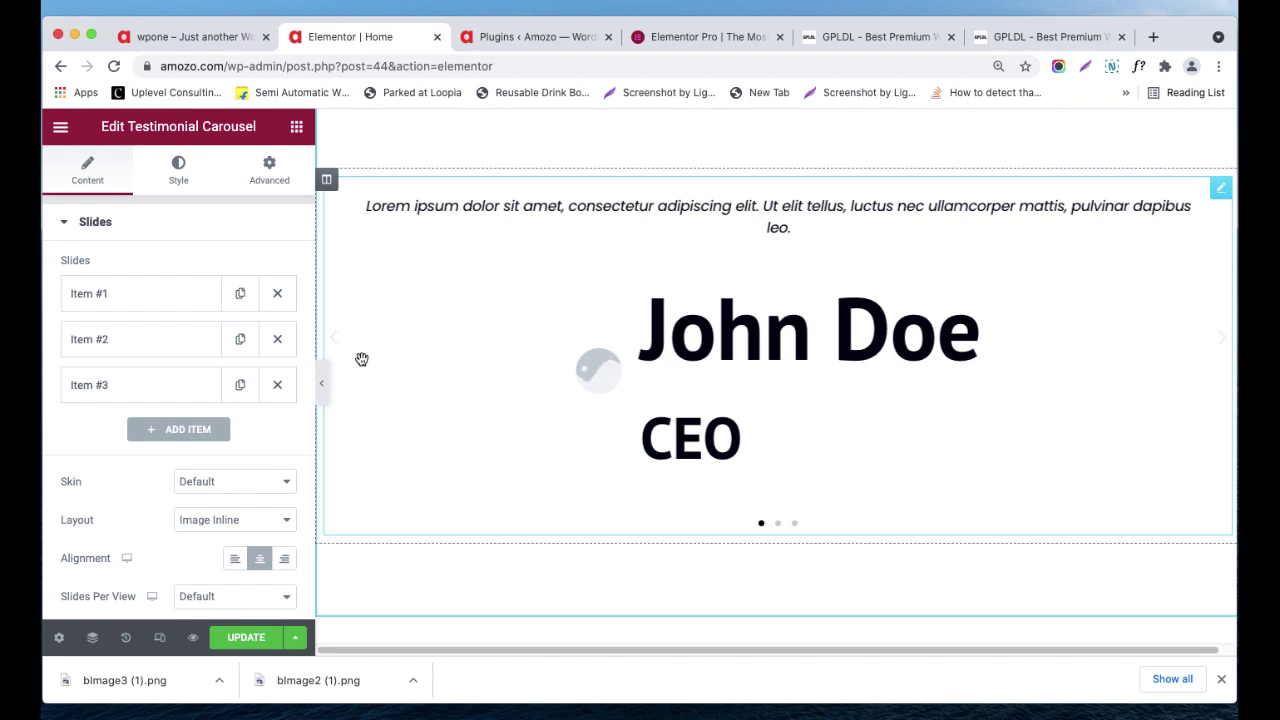
- With the Global widgets list showing, choose Save as a Global on the testimonial carousel
left_click(294, 128)
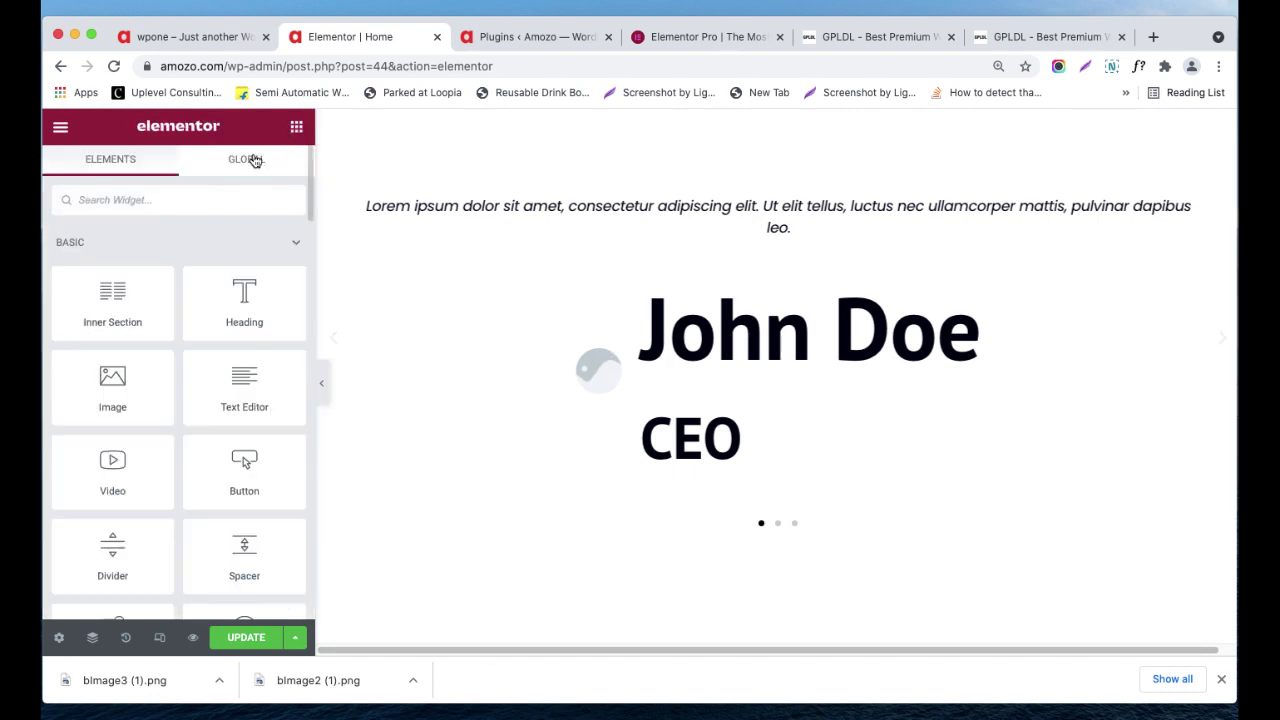
left_click(255, 160)
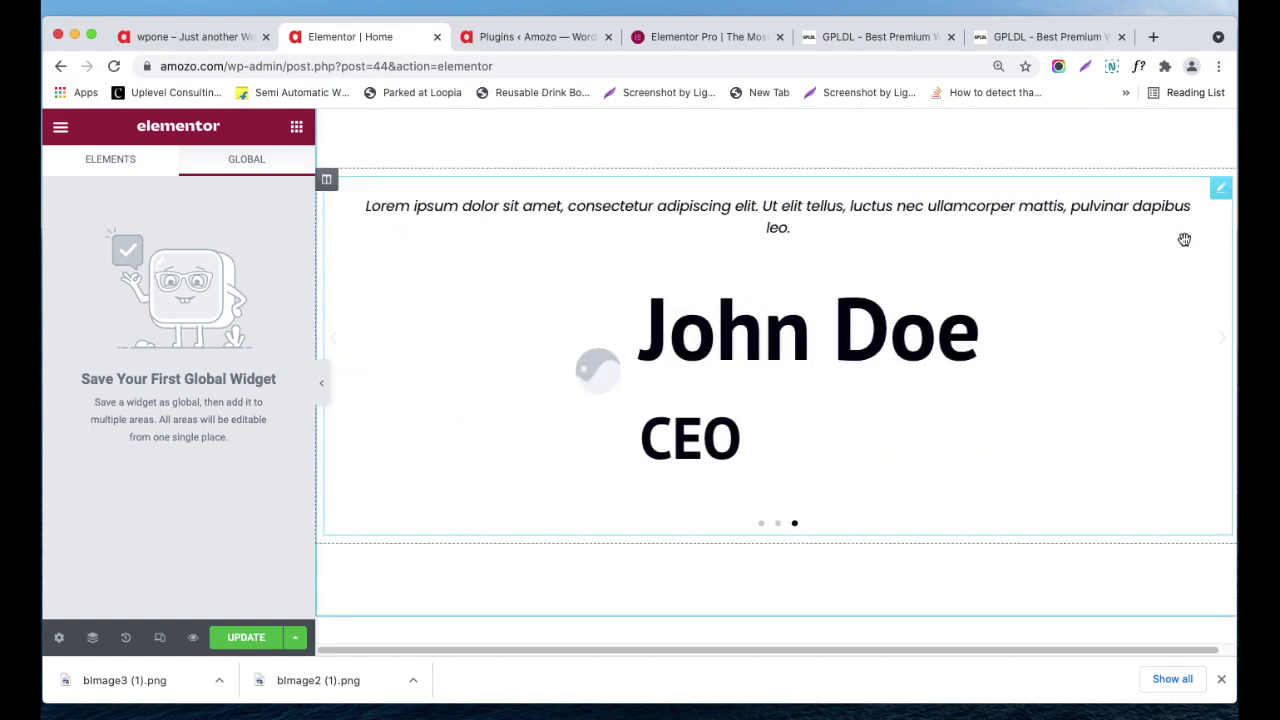
mouse_move(1218, 192)
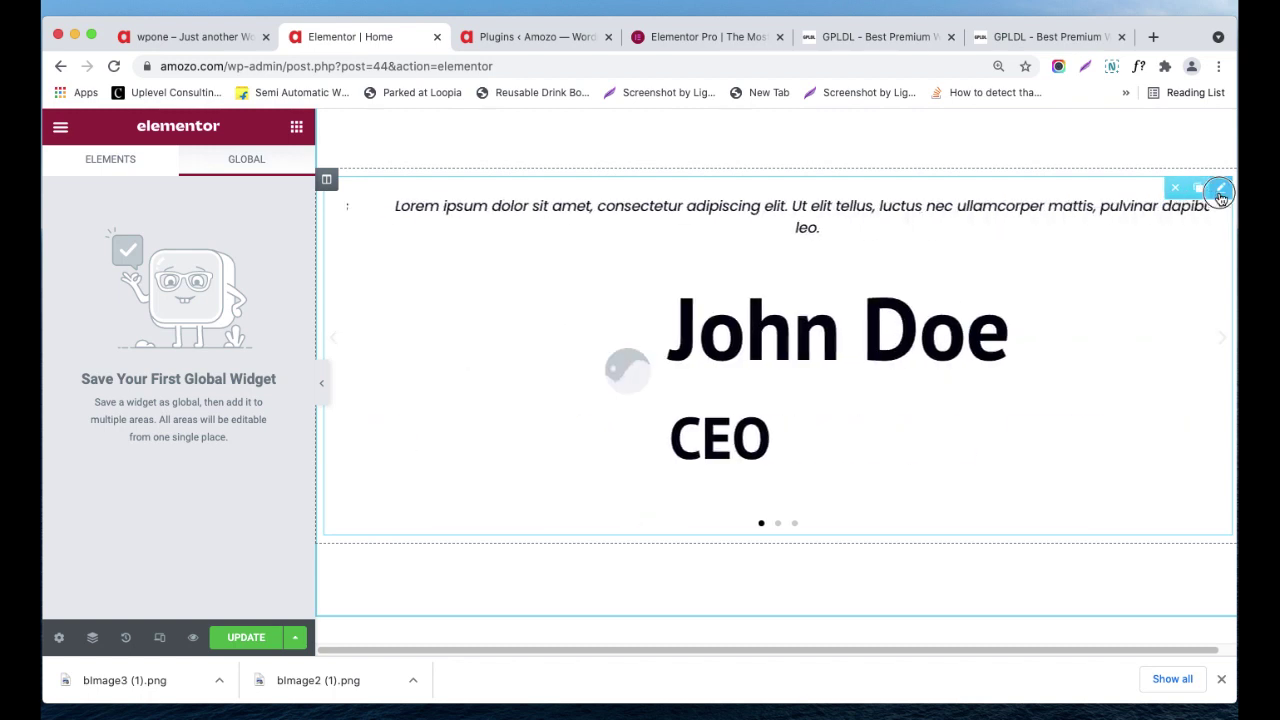
right_click(1220, 198)
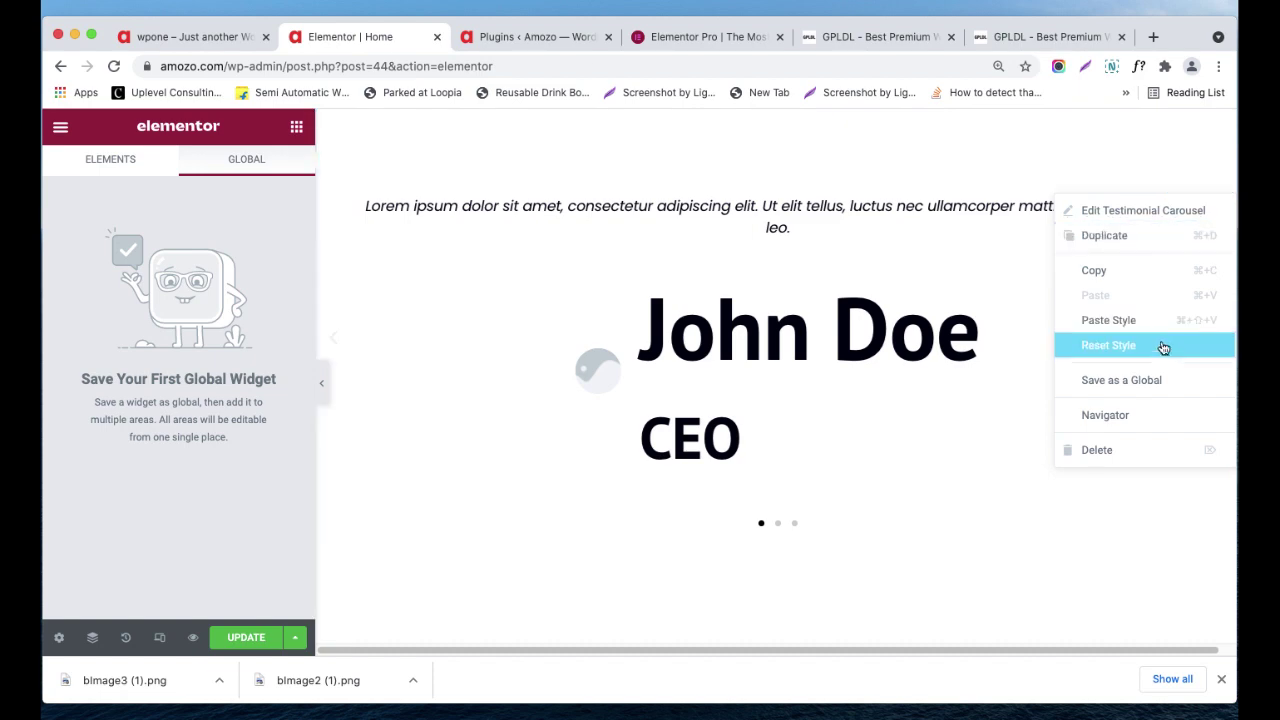
left_click(1145, 390)
- Name the global widget 'Client Feedback' and save it
left_click(537, 462)
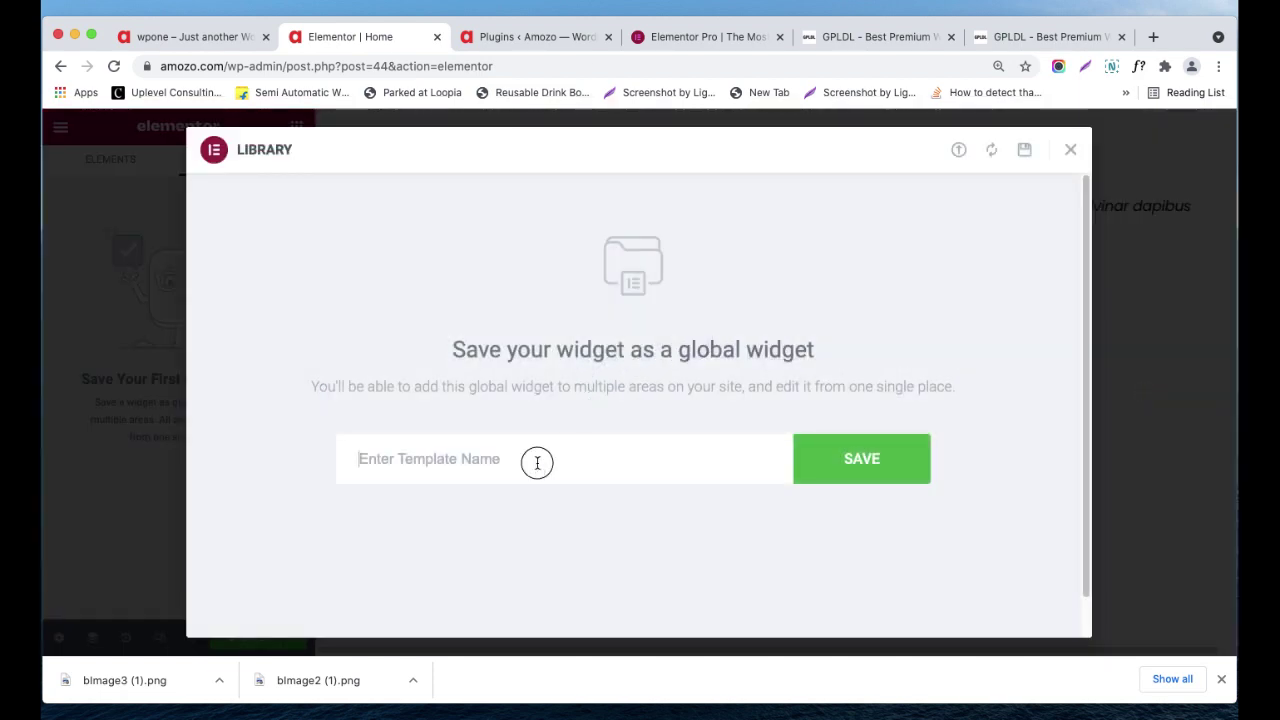
type("Te")
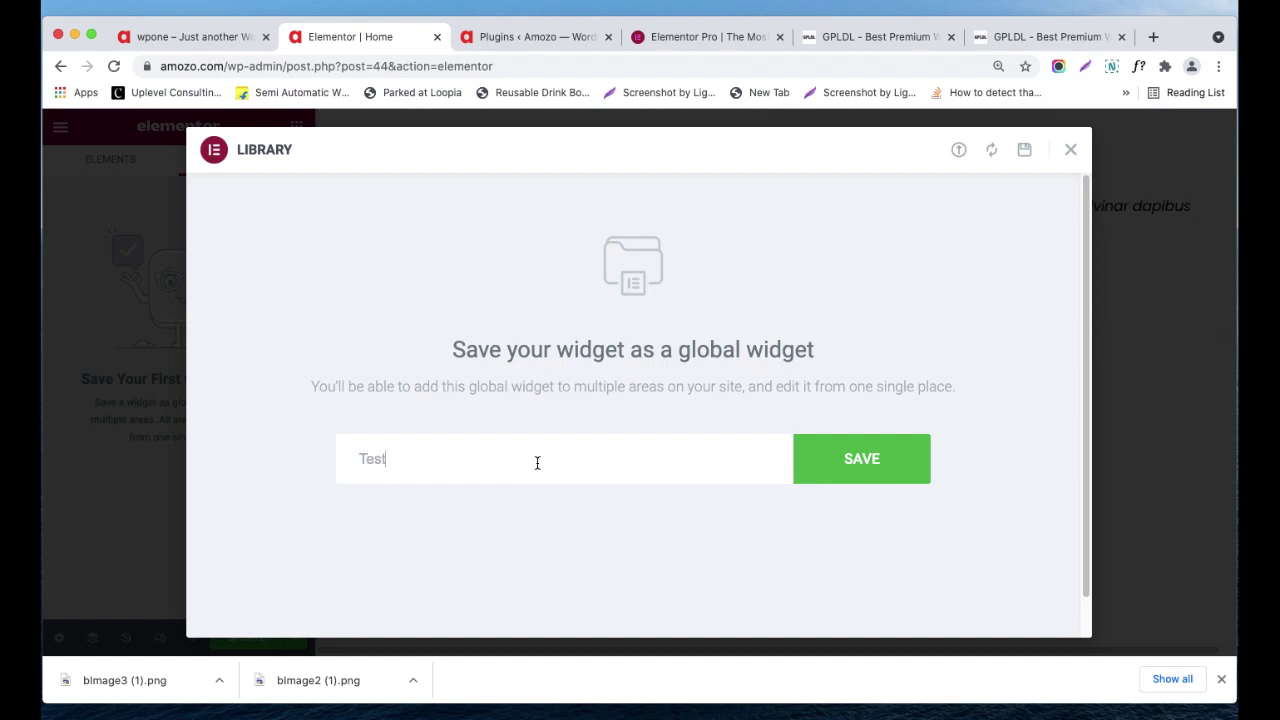
type("st")
key("BackSpace")
key("BackSpace")
key("BackSpace")
key("BackSpace")
type("Client Feedback")
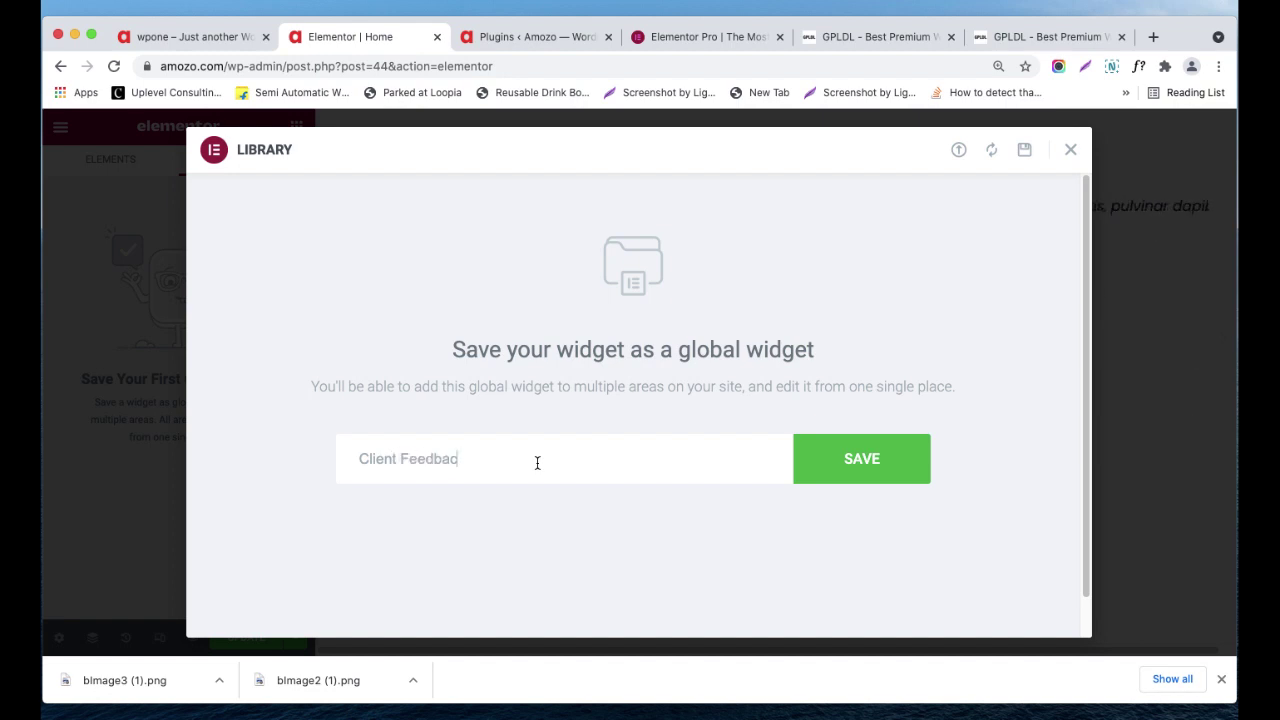
left_click(830, 462)
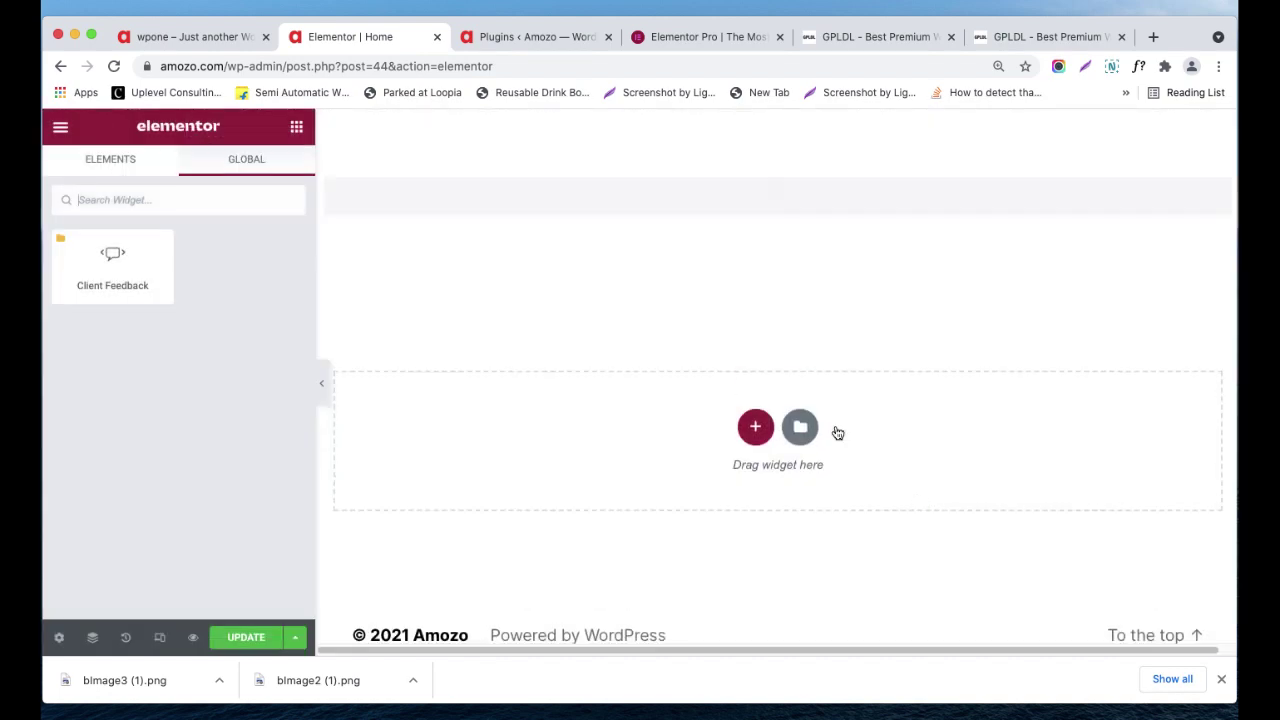
- Edit the Client Feedback global widget and open its Global Editing panel, showing only margin, padding and custom CSS
left_click(120, 266)
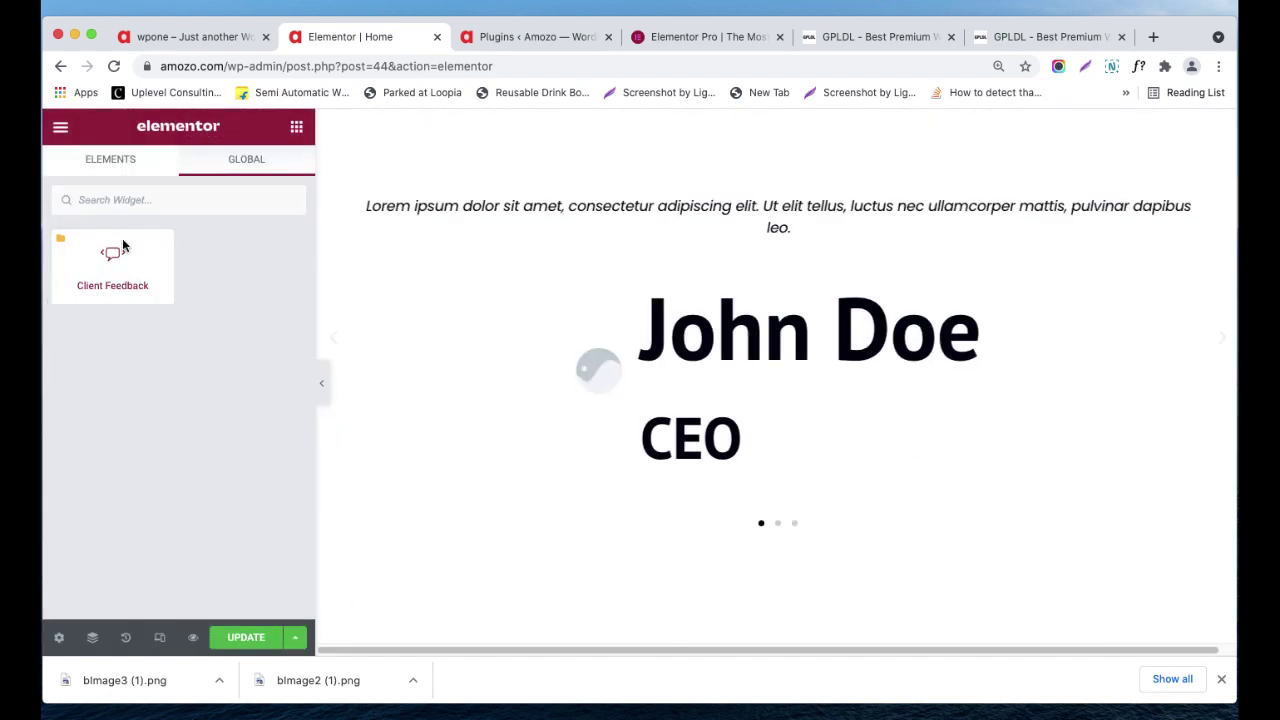
mouse_move(1220, 194)
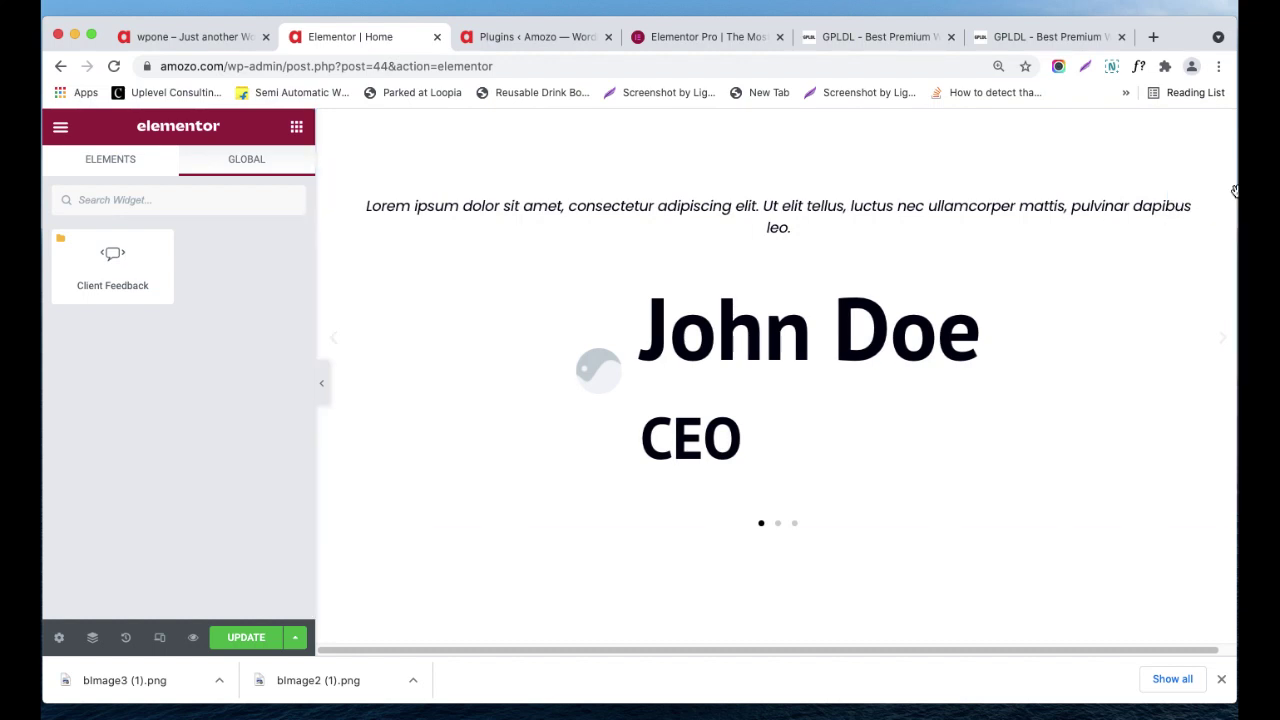
right_click(1215, 201)
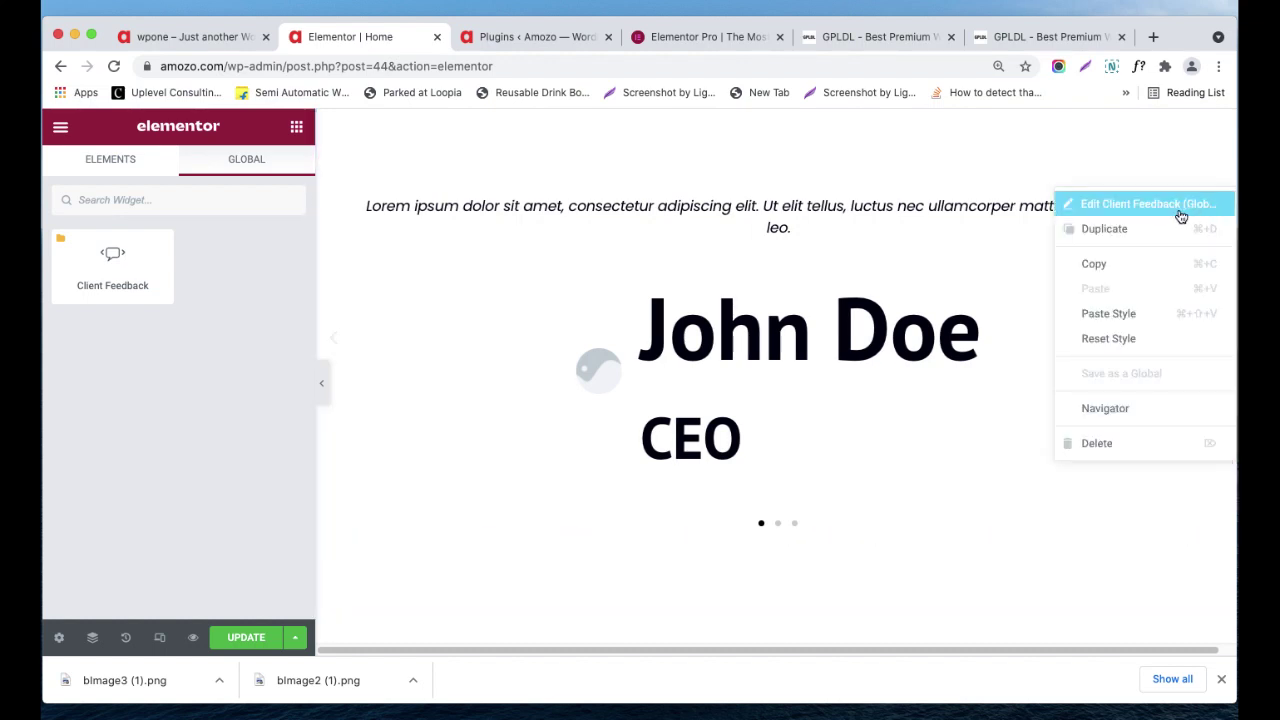
left_click(1150, 201)
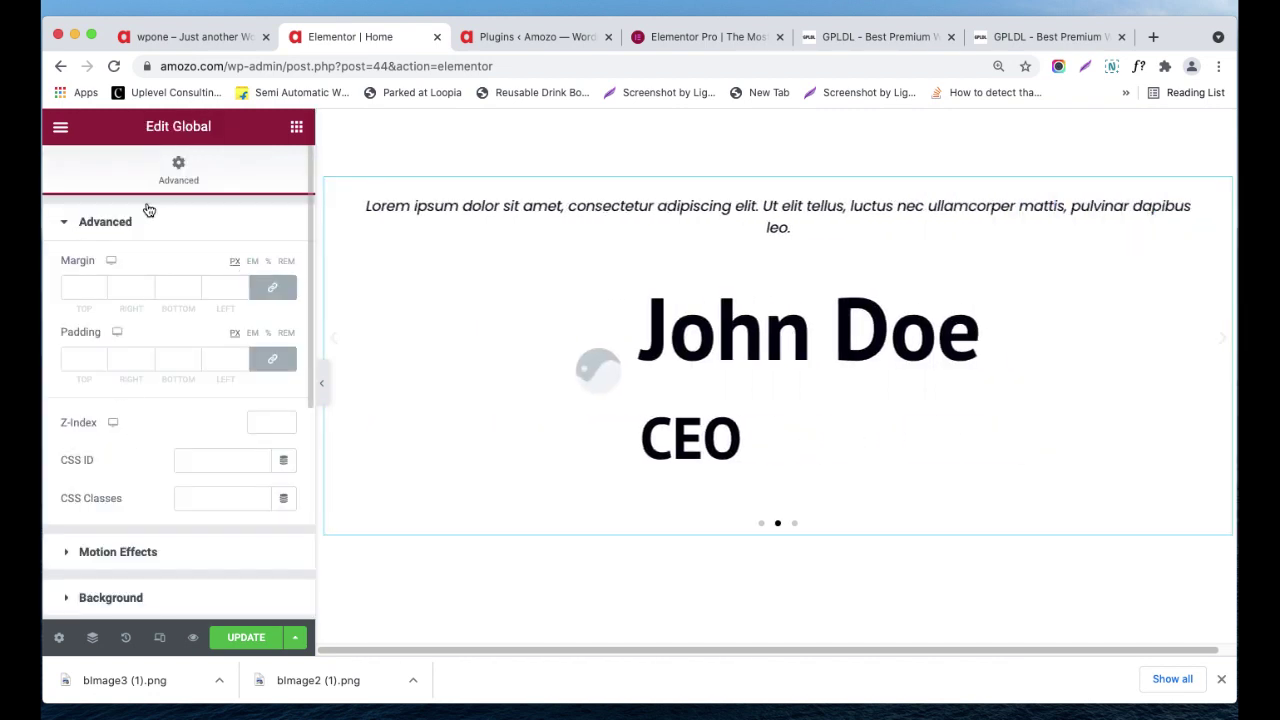
scroll(153, 386, "down", 5)
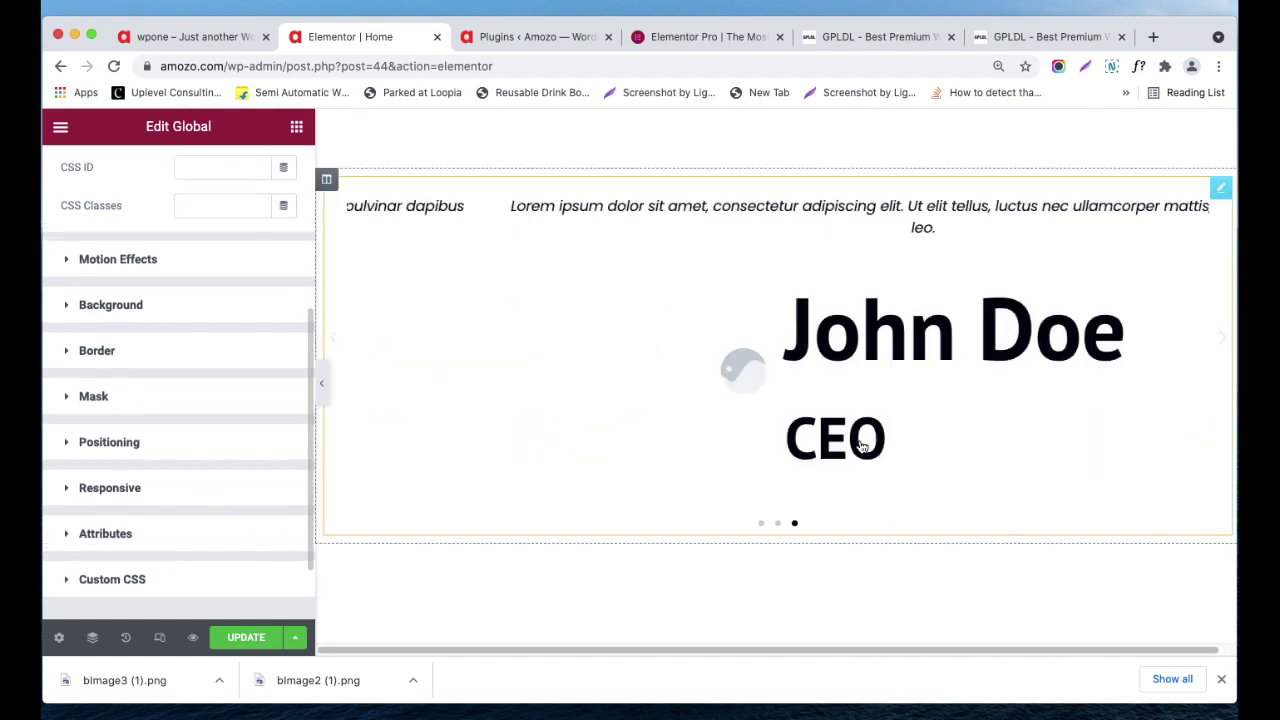
scroll(880, 397, "up", 1)
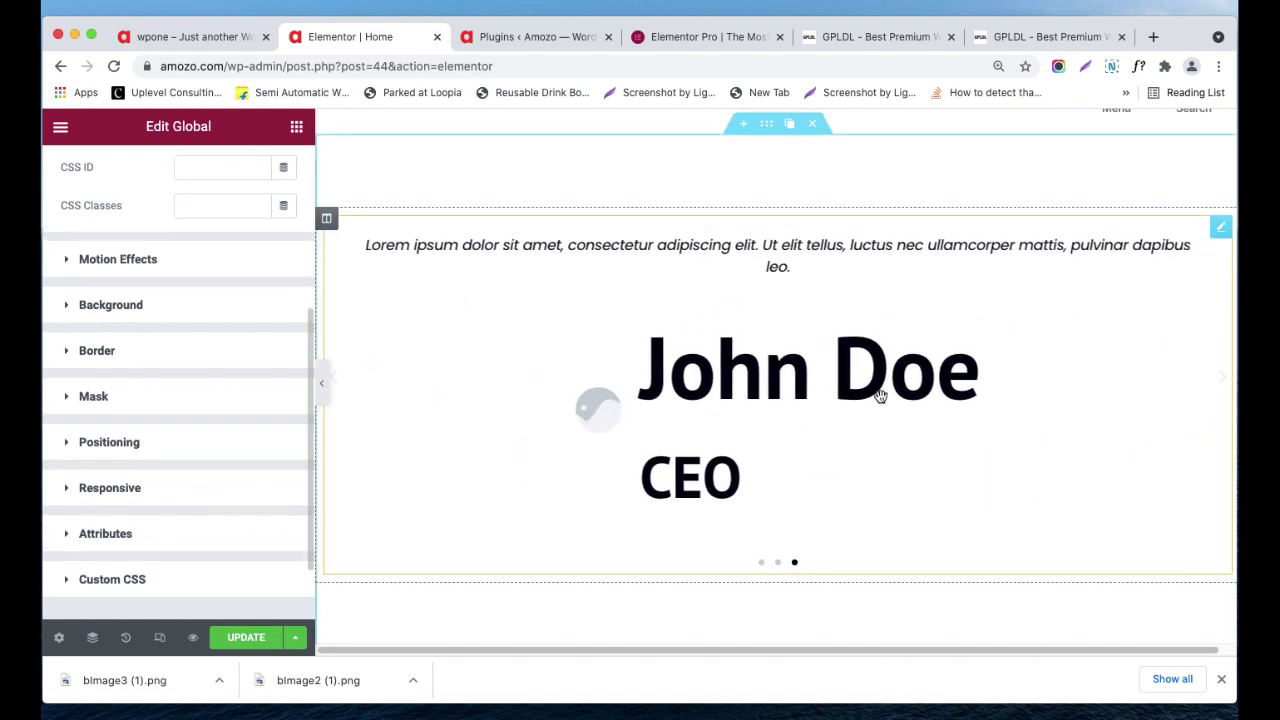
right_click(1221, 236)
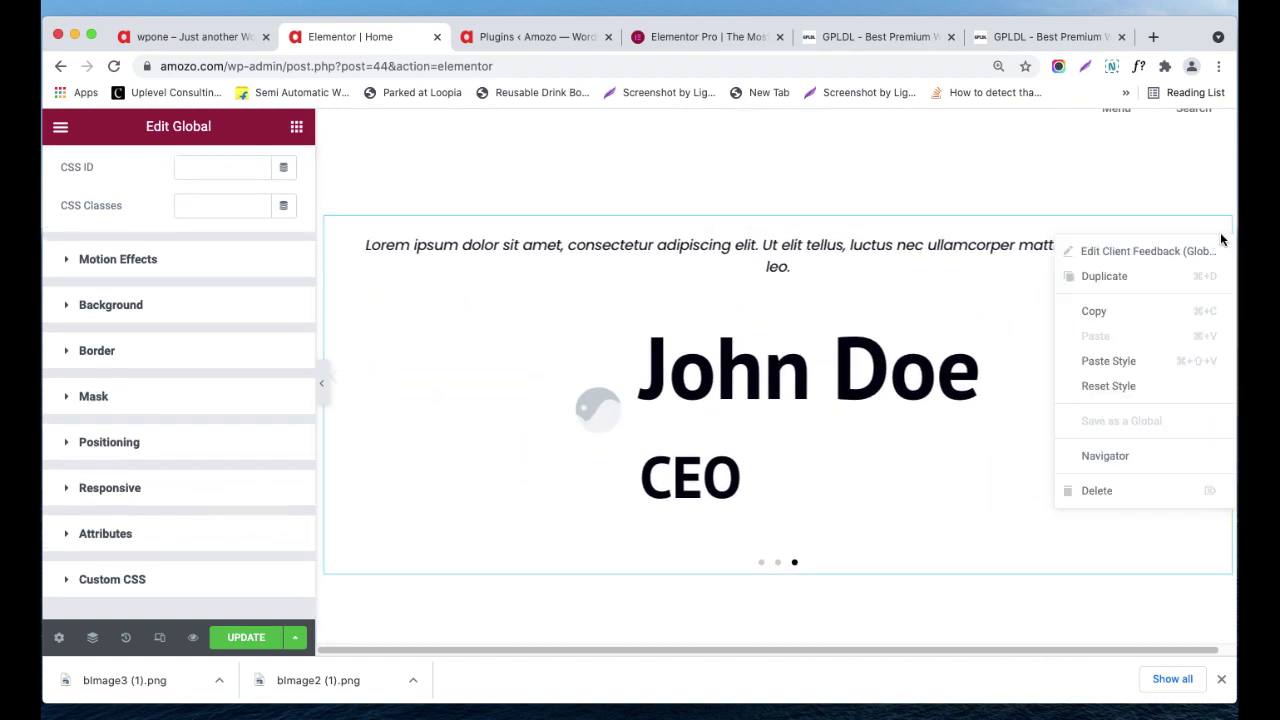
left_click(940, 382)
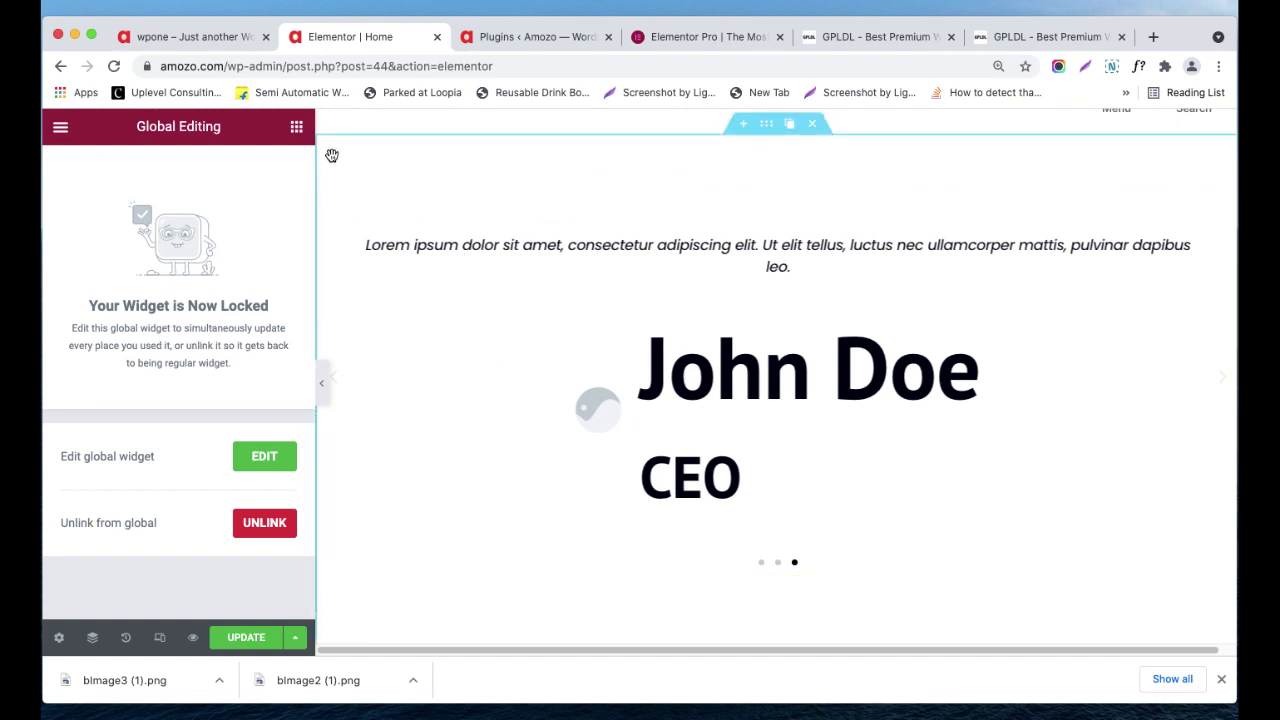
- Cancel unlinking the Client Feedback widget so it stays global, then open its full Testimonial Carousel settings
left_click(300, 130)
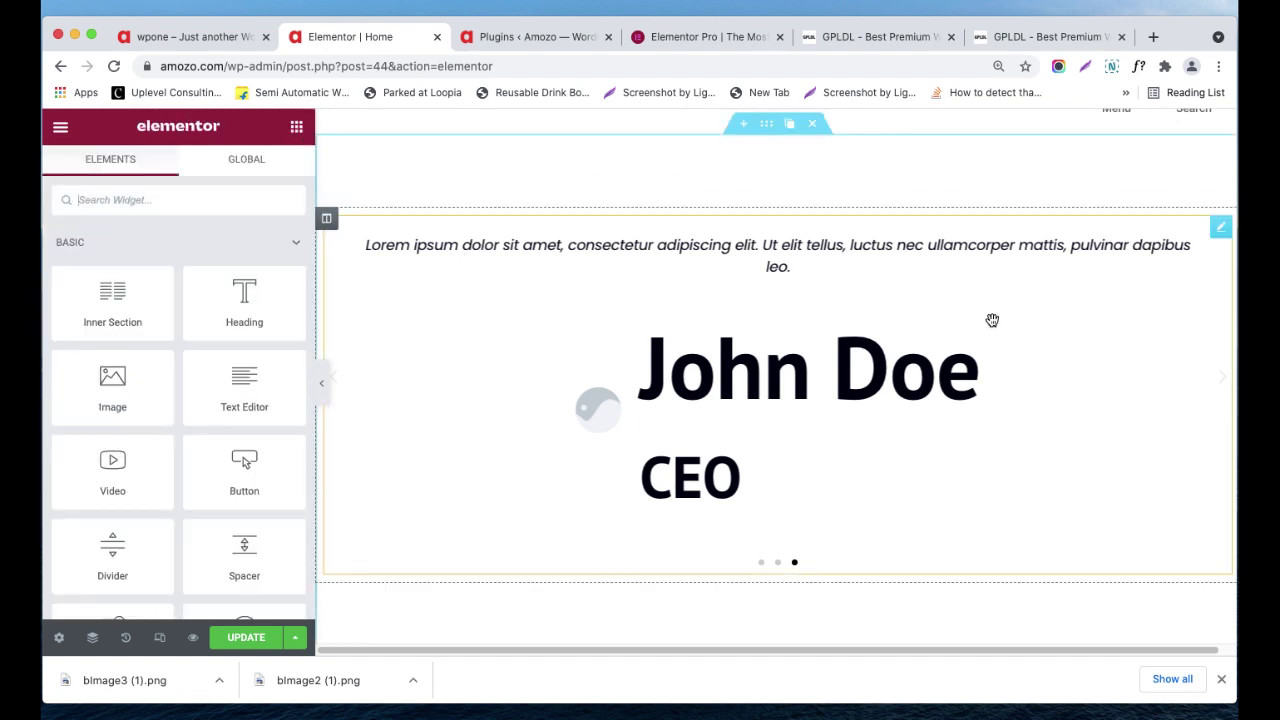
left_click(1222, 232)
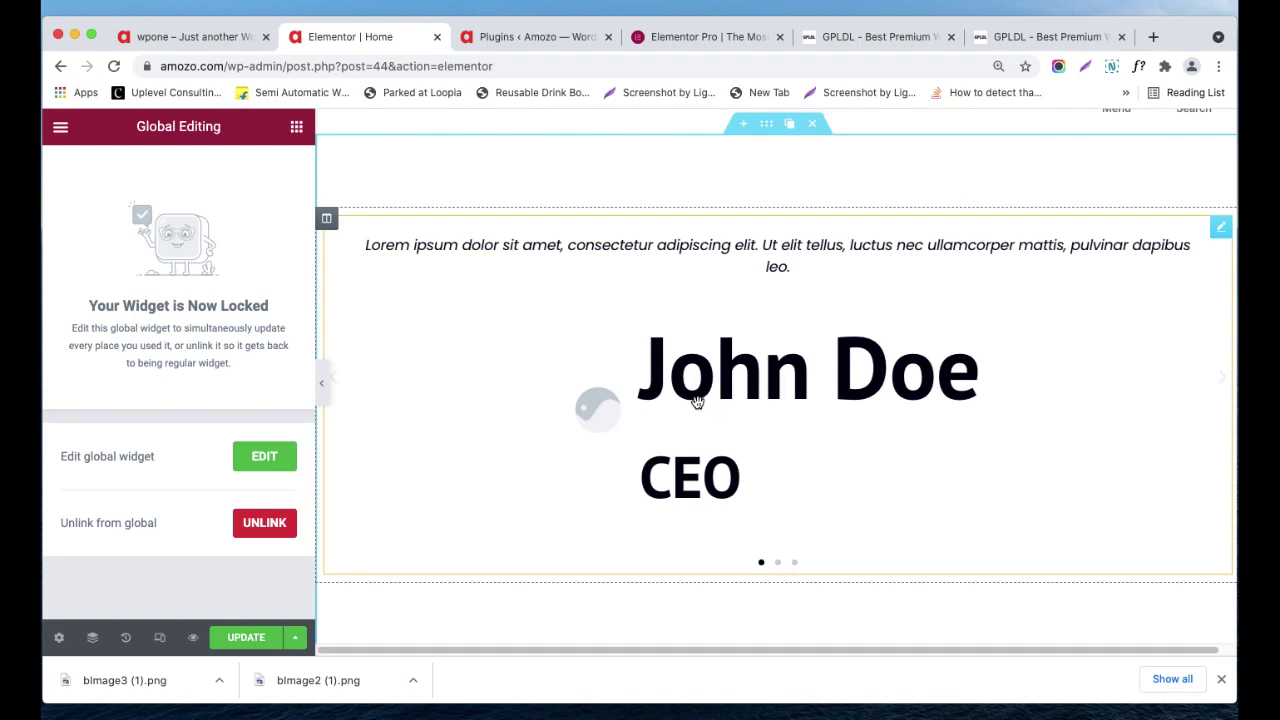
left_click(261, 529)
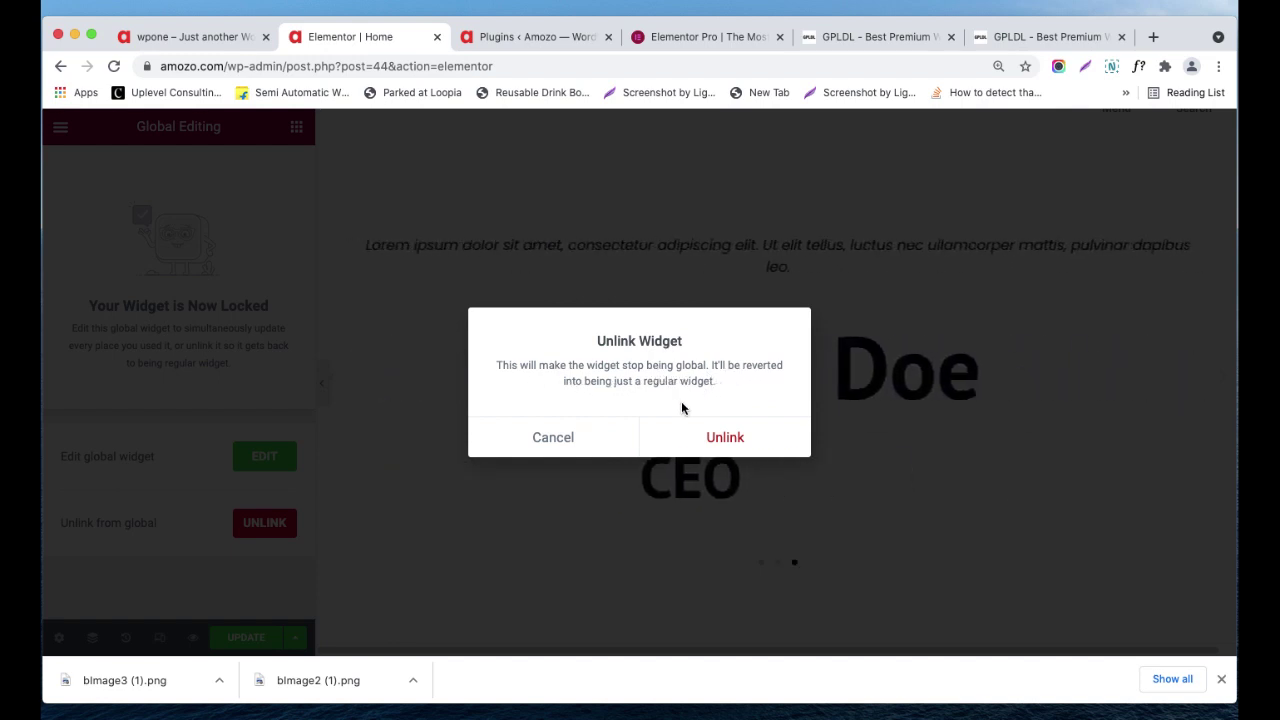
left_click(580, 440)
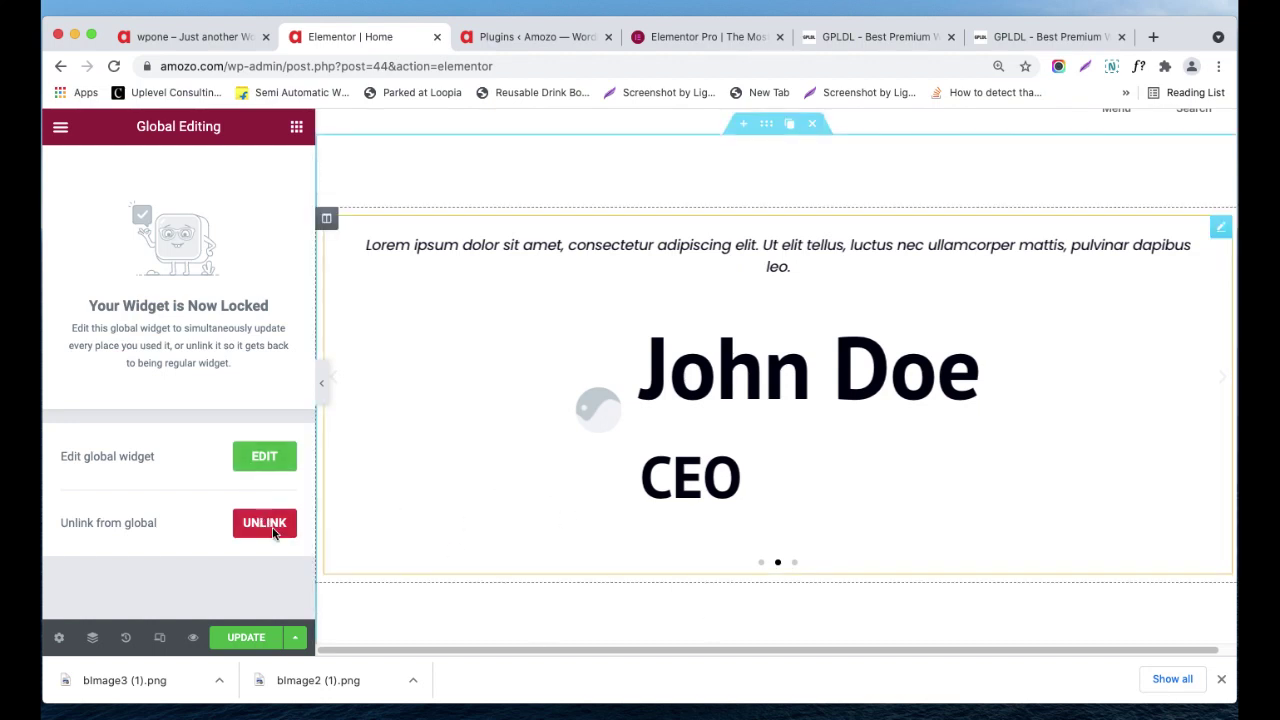
left_click(253, 468)
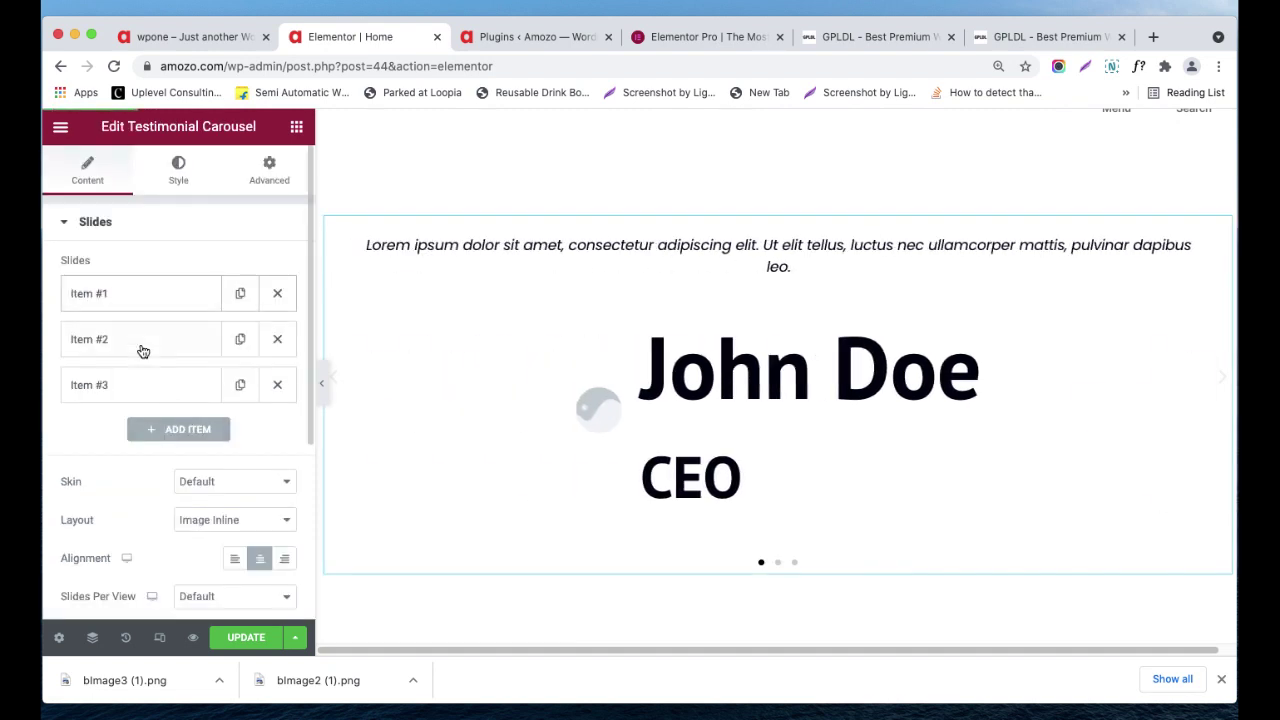
- Add 'sasas' to Item #1's quote text, collapse the item, and return to the widget list
left_click(100, 298)
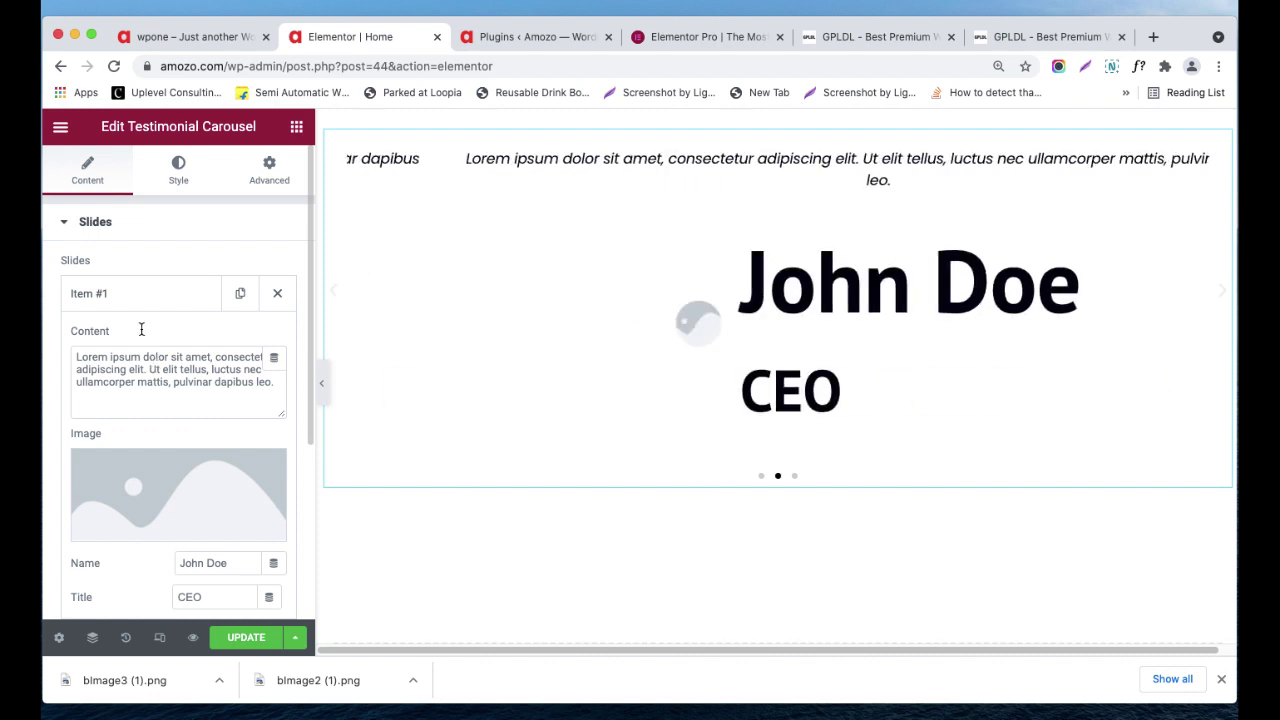
left_click(175, 392)
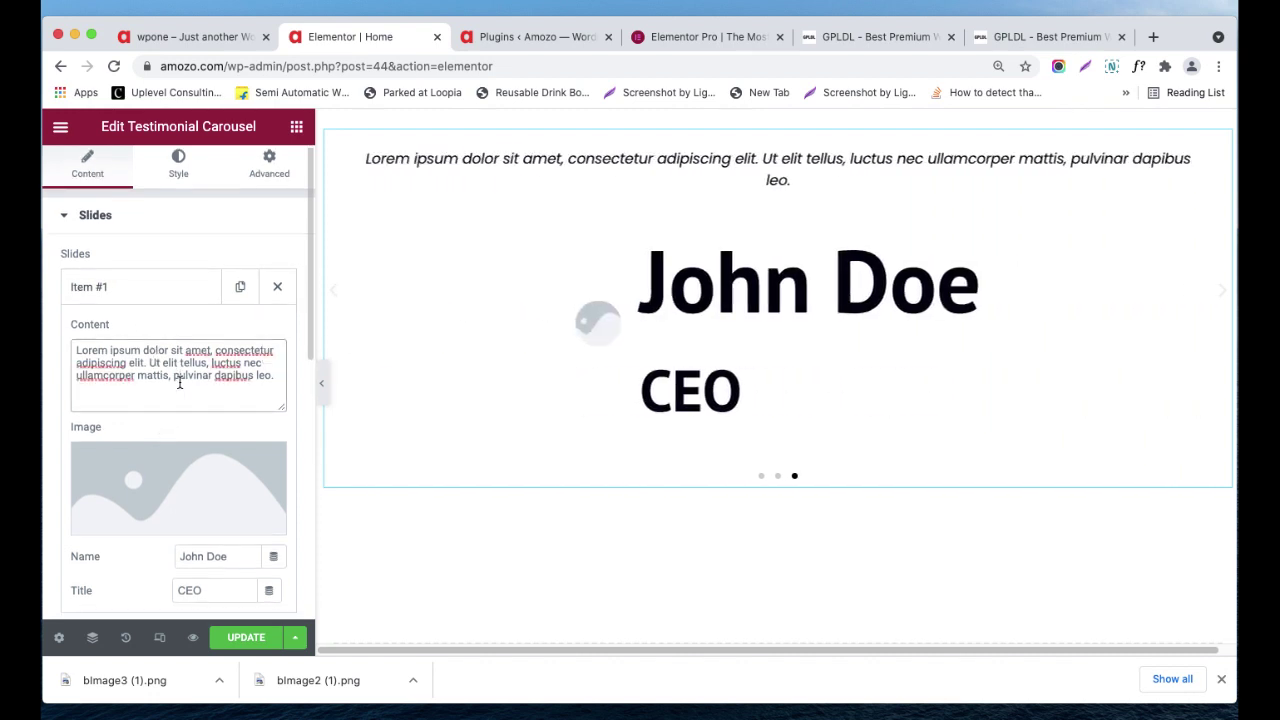
type("sasas")
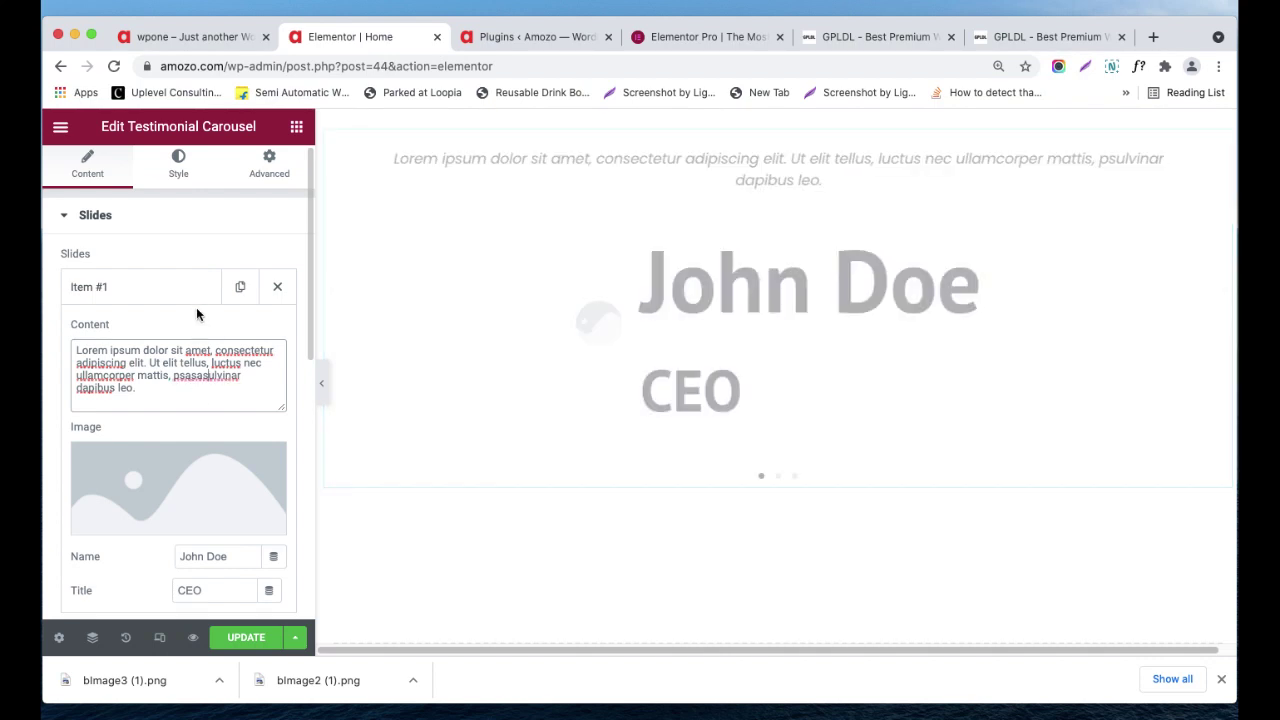
left_click(129, 296)
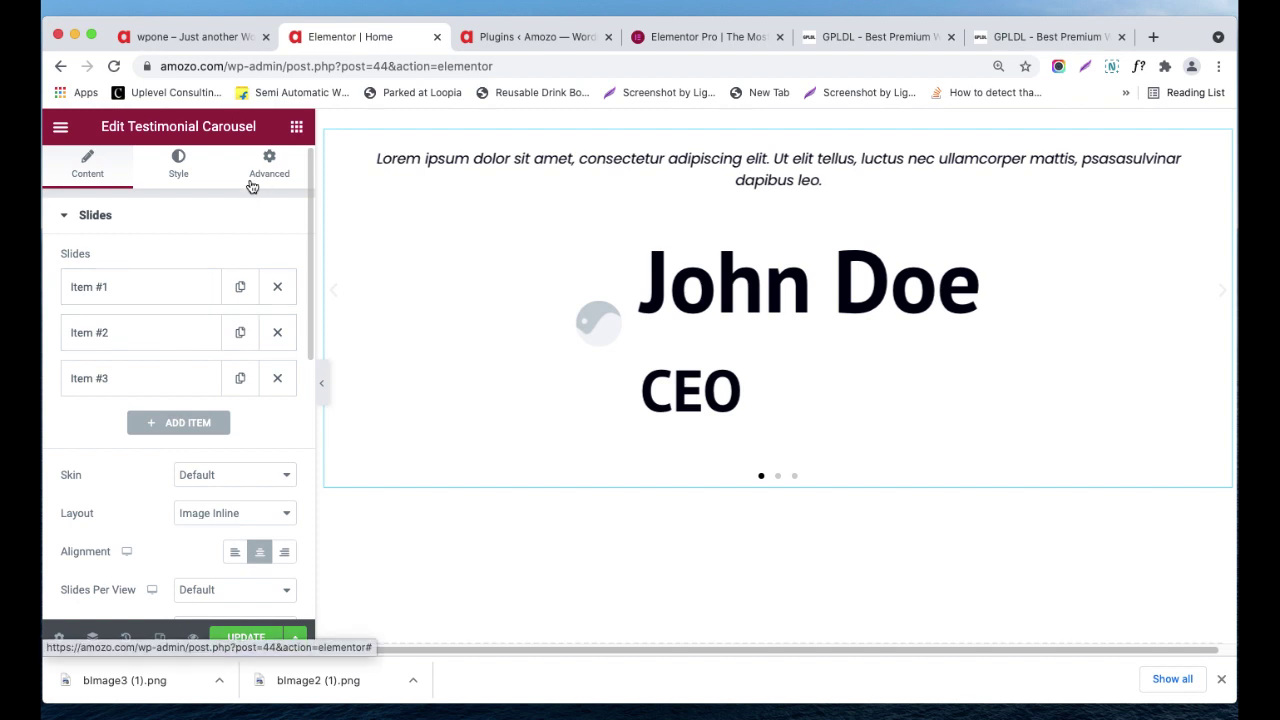
left_click(296, 128)
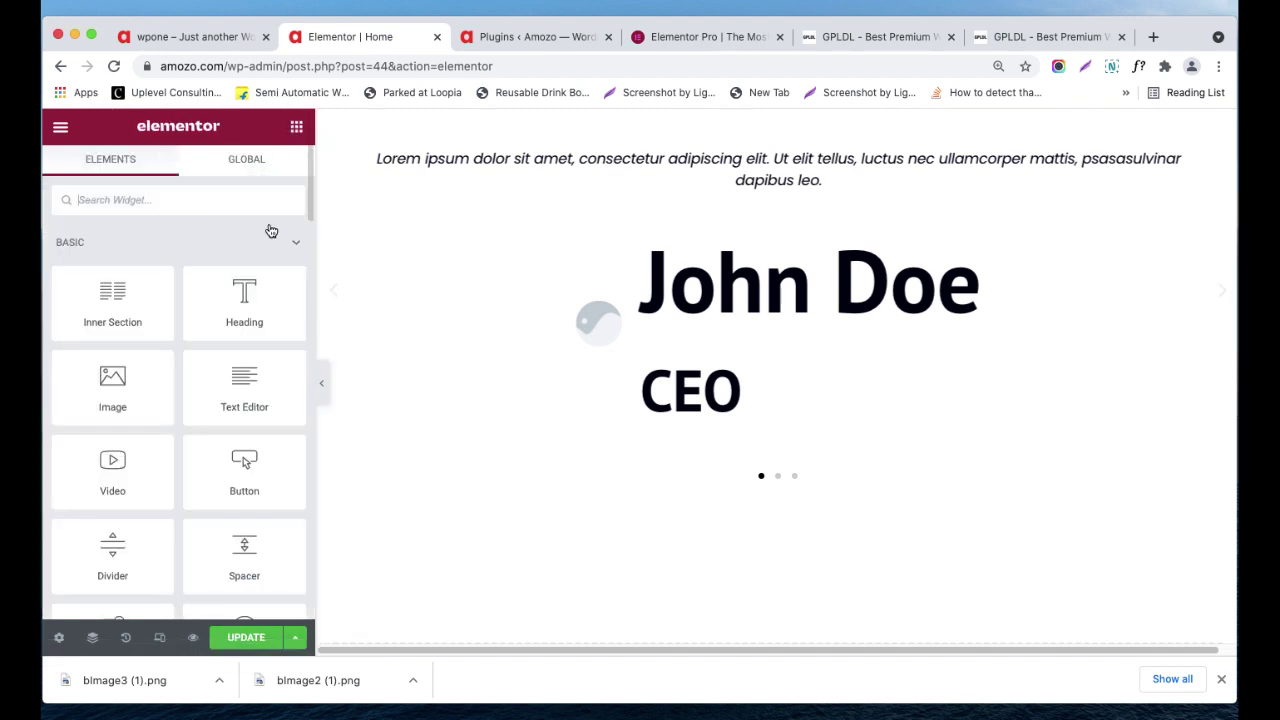
- Drag the Client Feedback global widget from the Global list onto the page
left_click(238, 168)
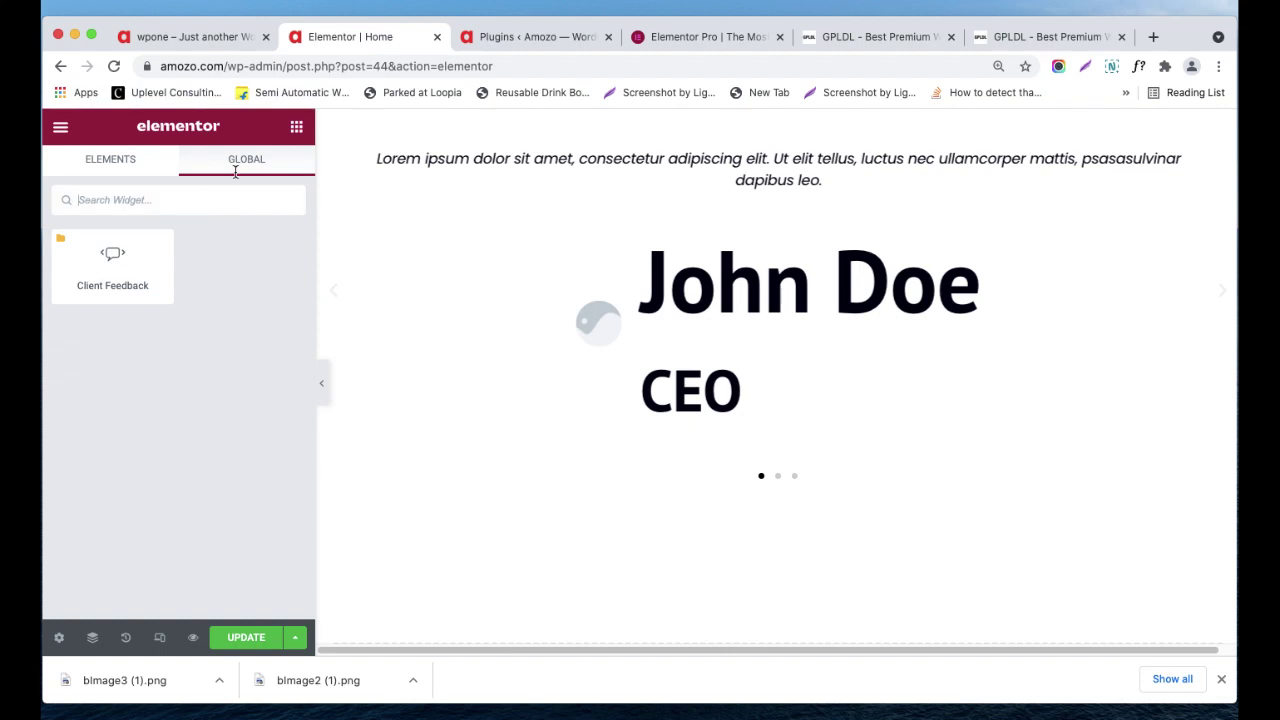
scroll(766, 429, "up", 3)
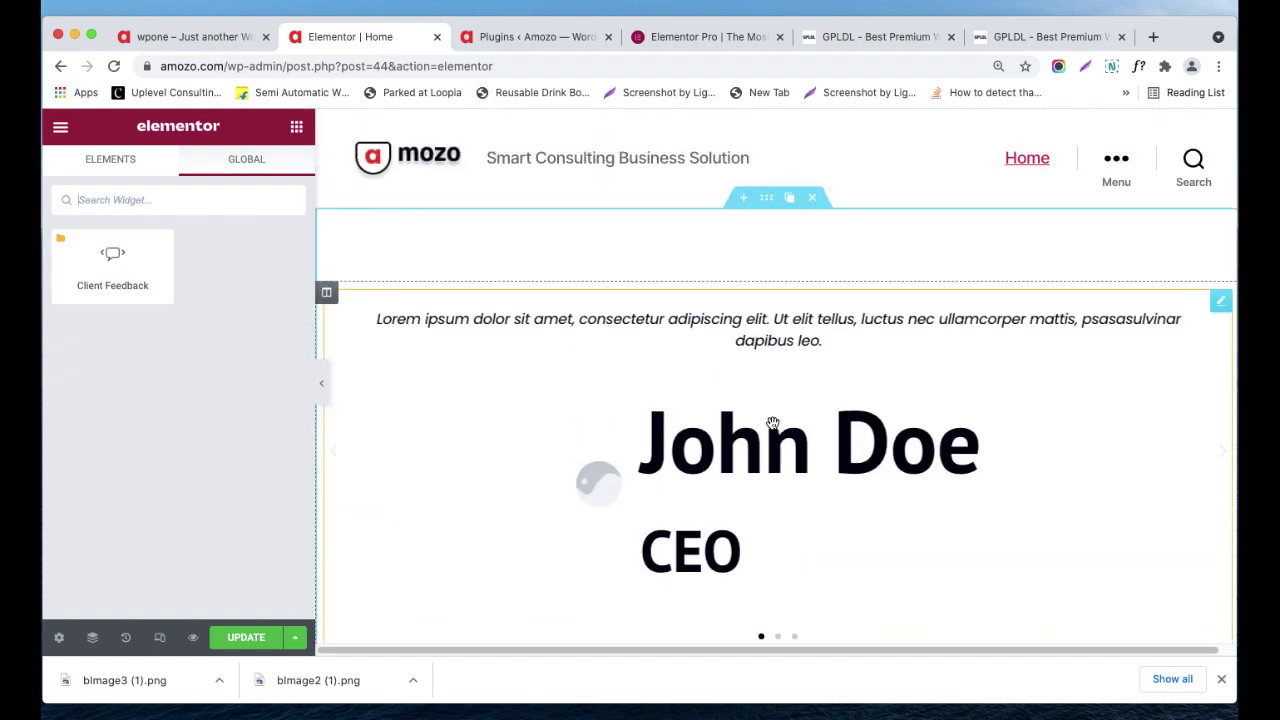
scroll(769, 423, "down", 5)
left_click_drag(113, 253, 835, 317)
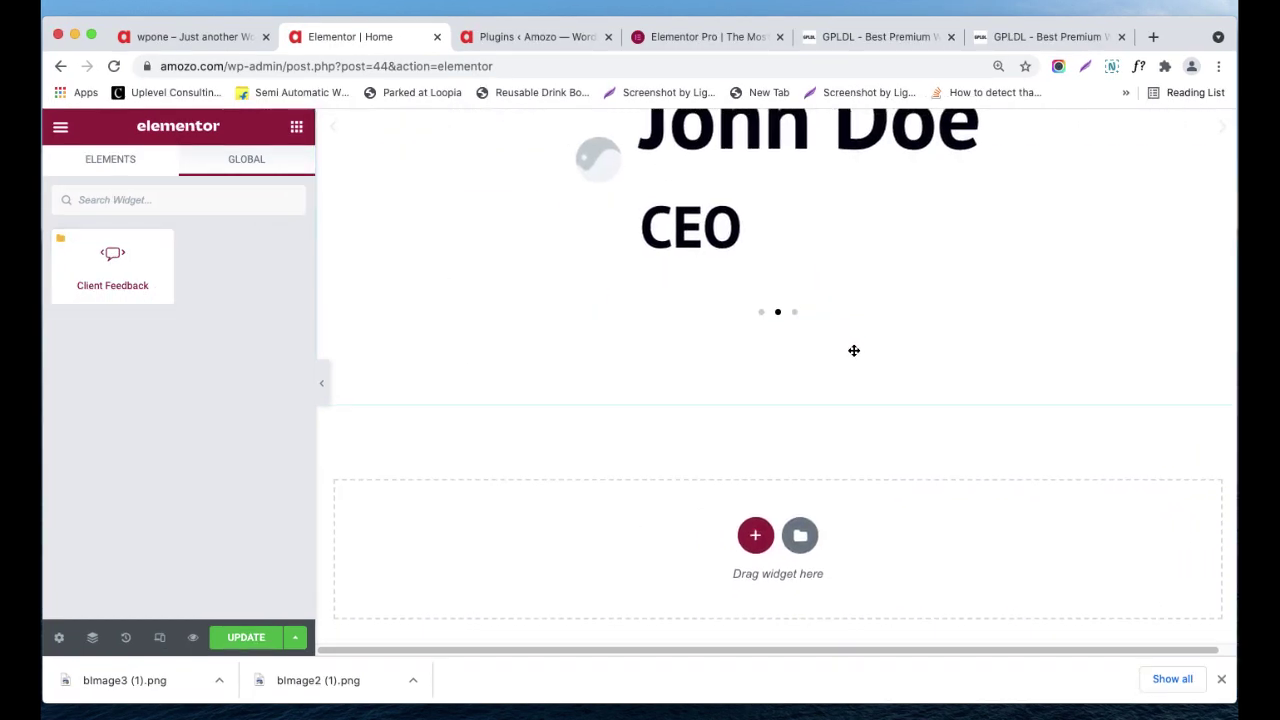
scroll(853, 355, "up", 4)
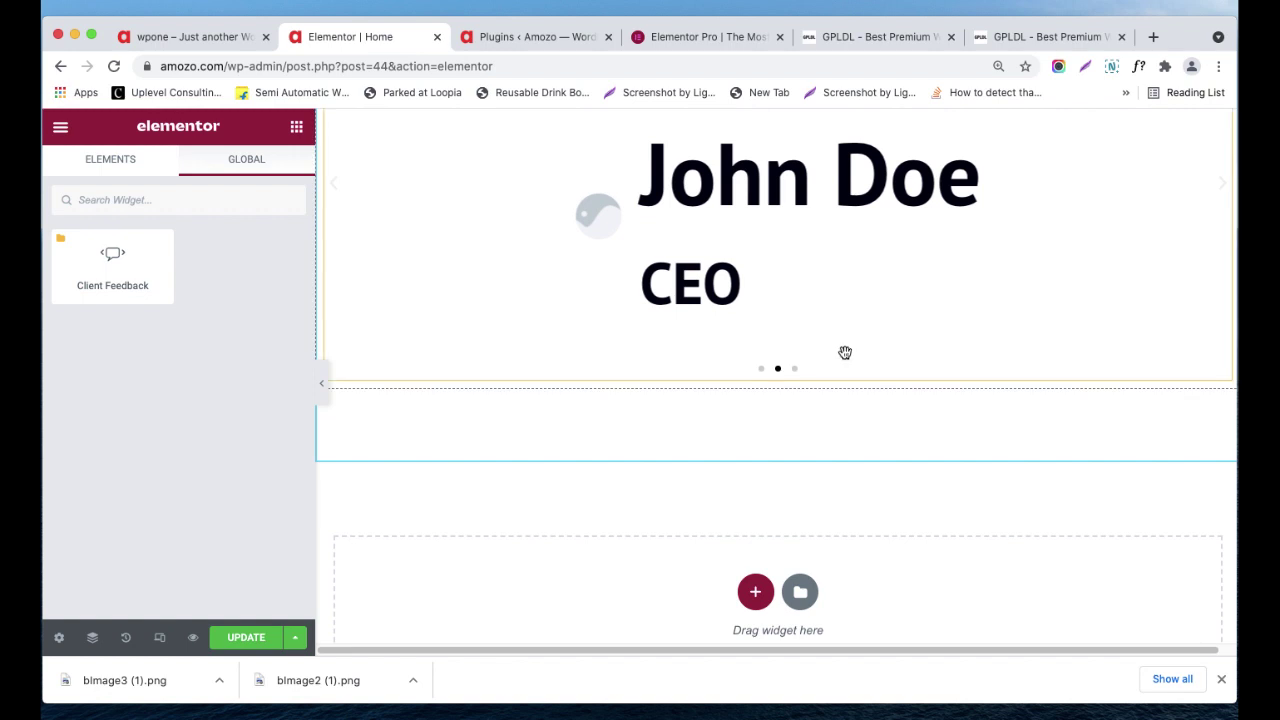
scroll(845, 352, "up", 3)
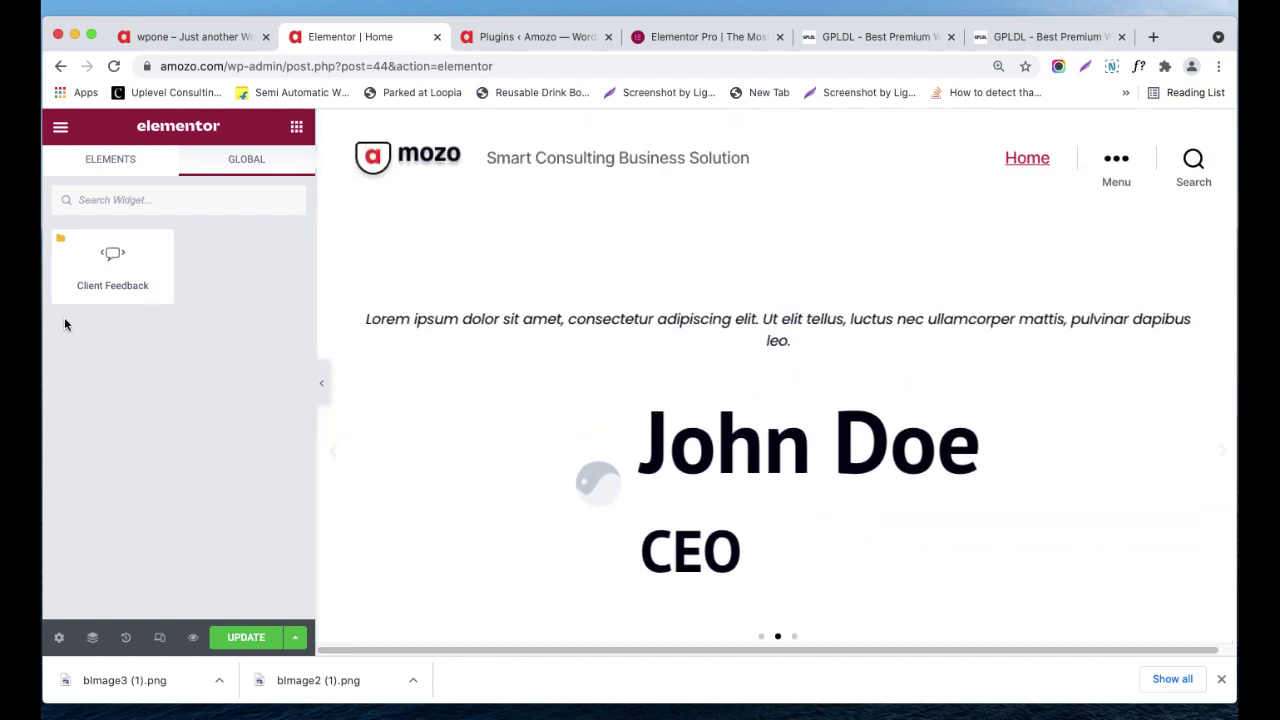
- Collapse the Basic category in Elements to reveal the Pro widgets, including Posts
left_click(129, 170)
left_click(246, 250)
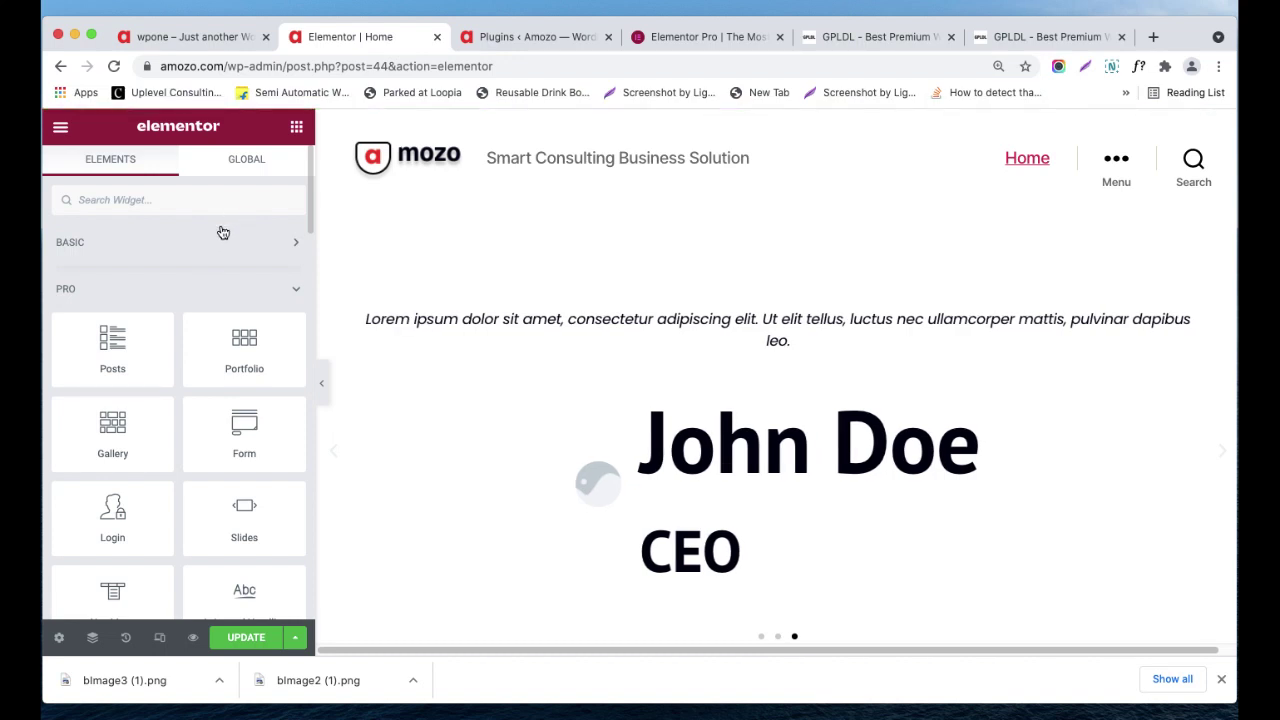
left_click(237, 163)
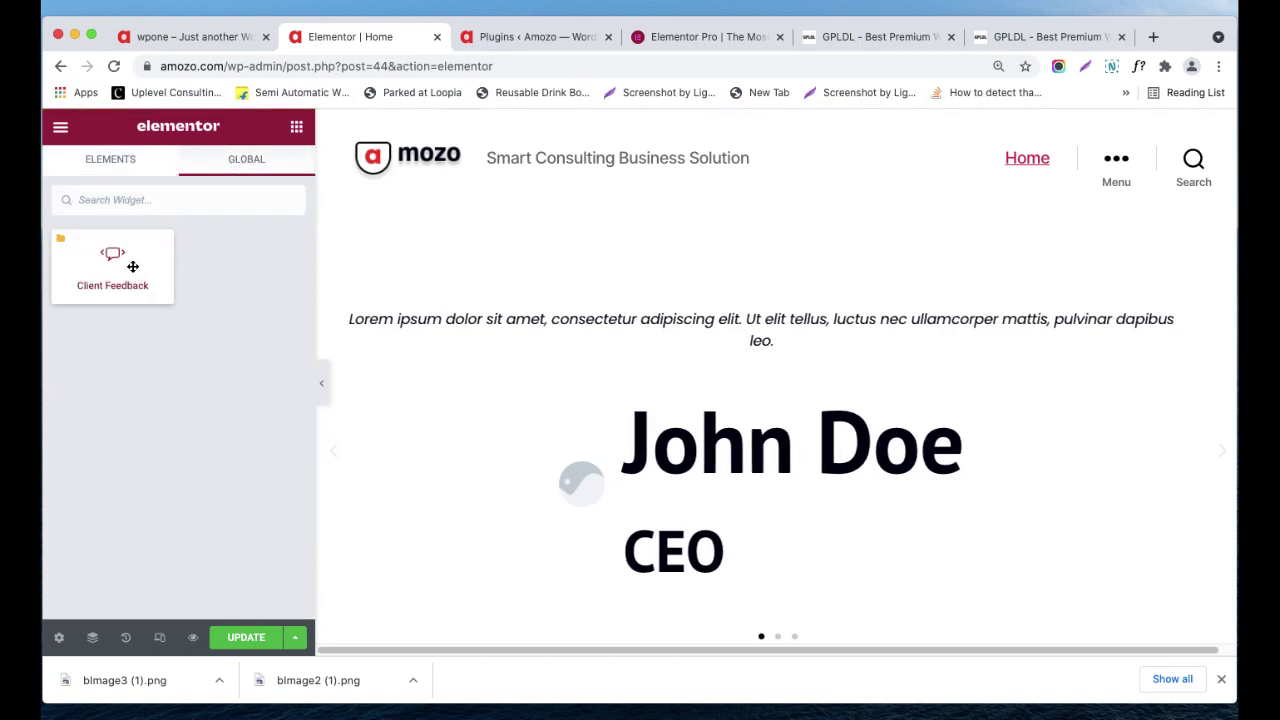
left_click(143, 165)
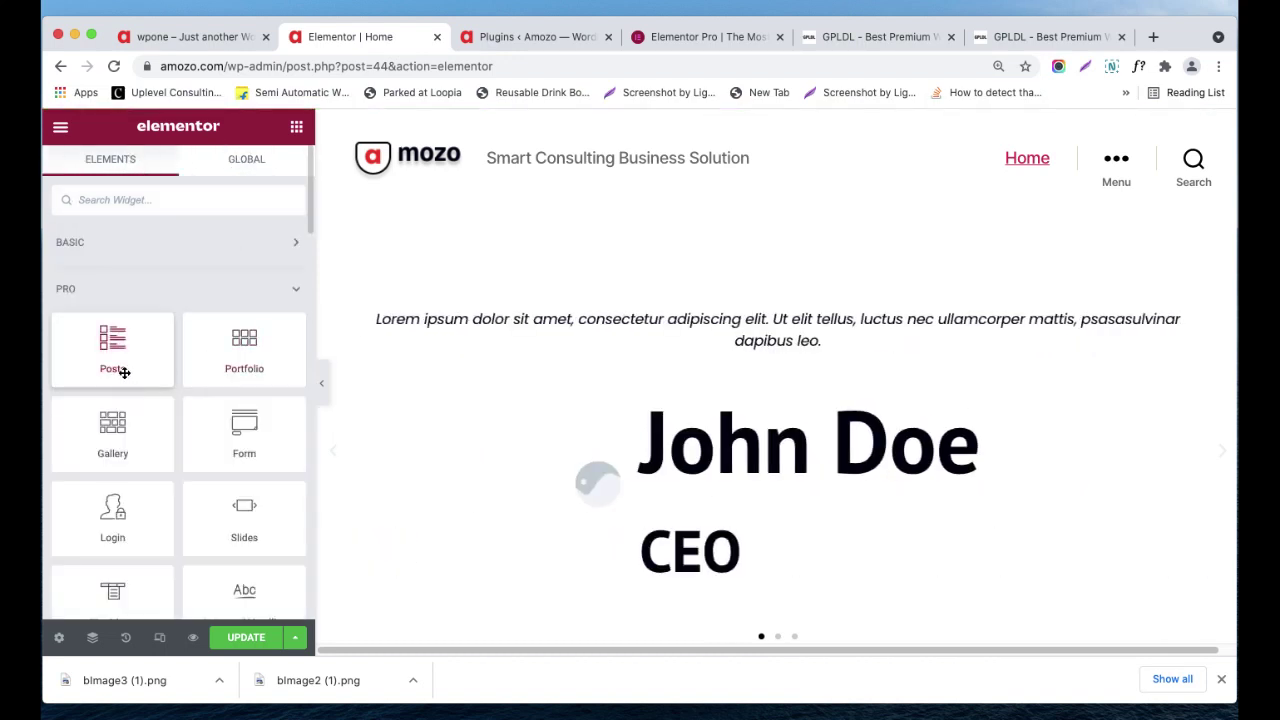
scroll(443, 320, "down", 3)
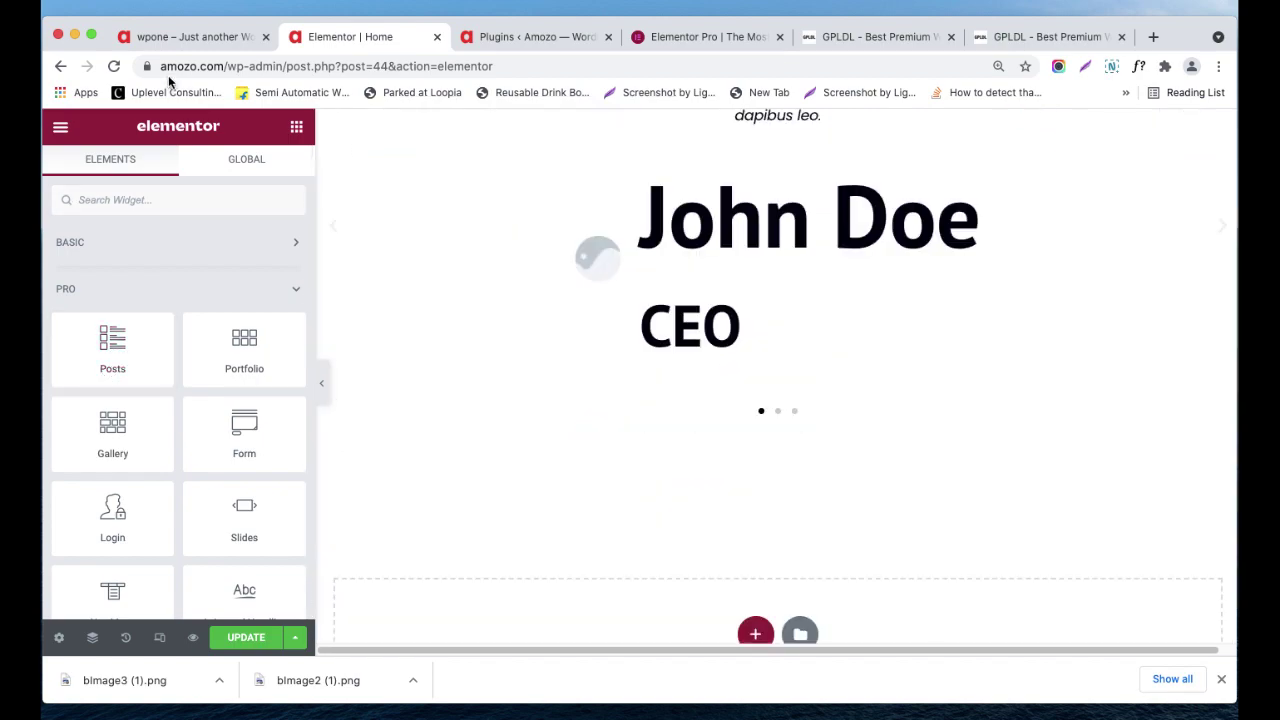
left_click(170, 40)
scroll(540, 390, "down", 20)
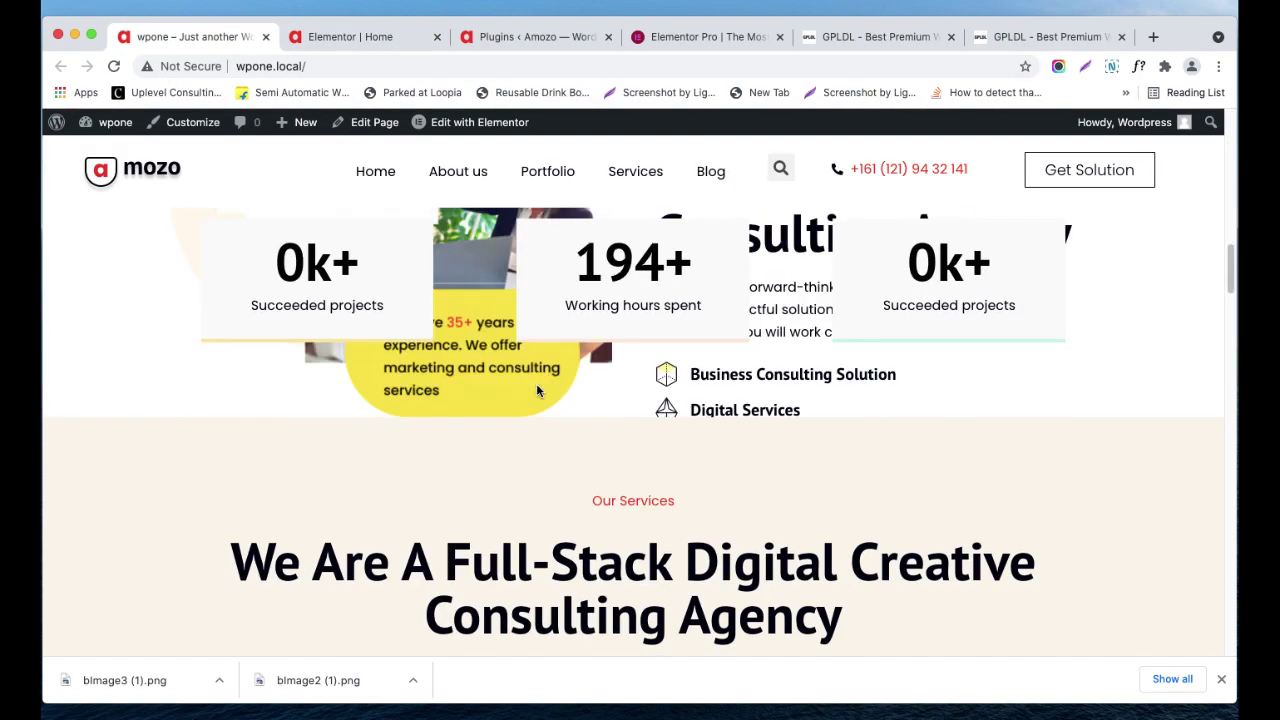
scroll(546, 389, "down", 15)
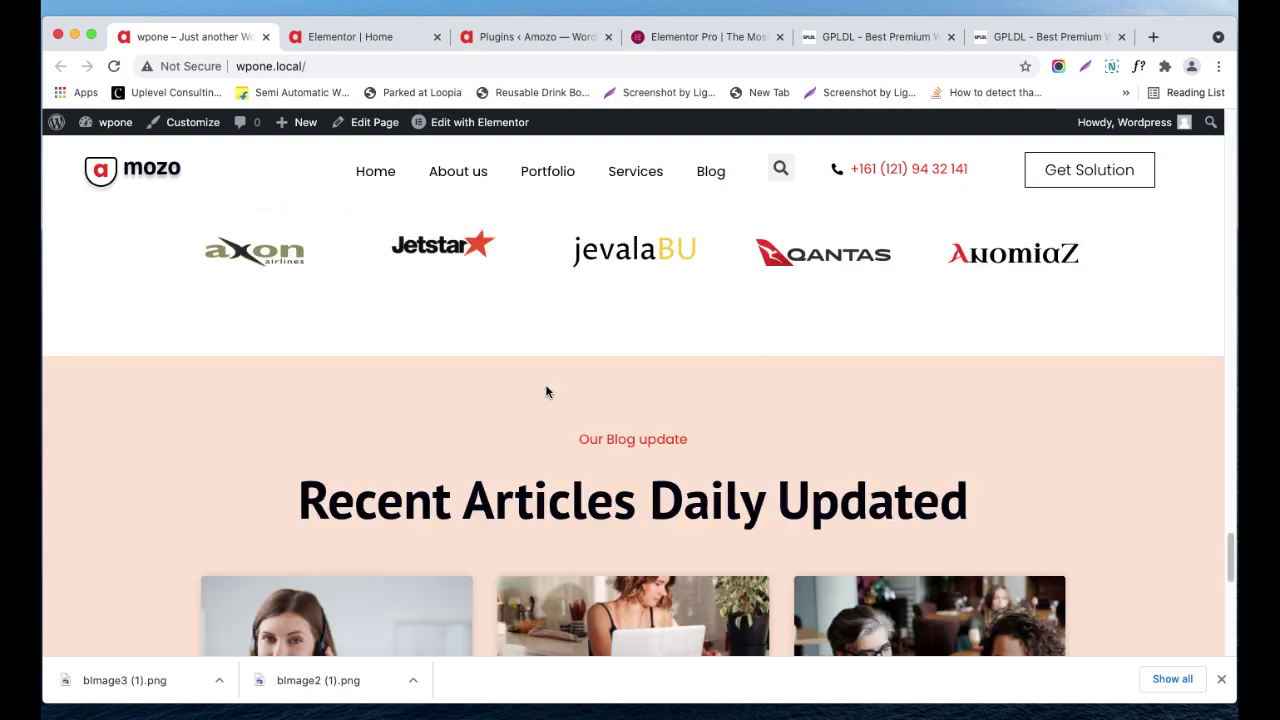
scroll(546, 390, "up", 3)
scroll(546, 390, "up", 3)
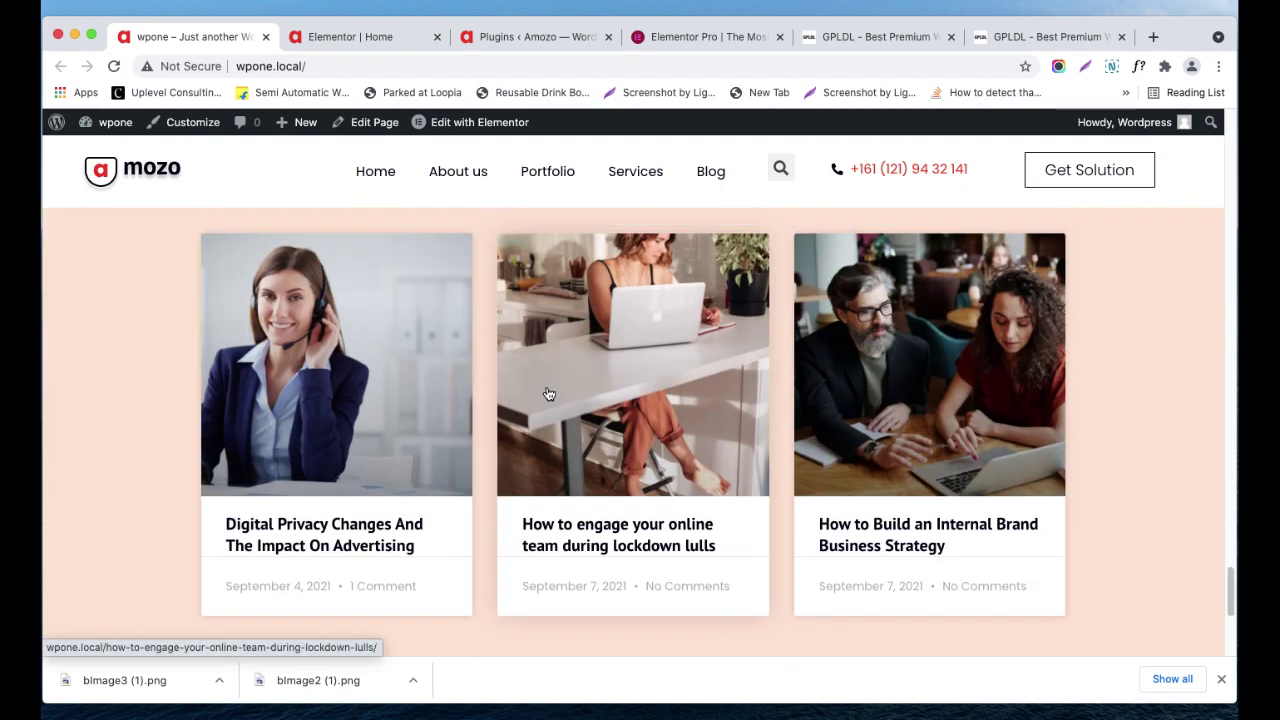
scroll(466, 383, "up", 2)
scroll(465, 340, "up", 1)
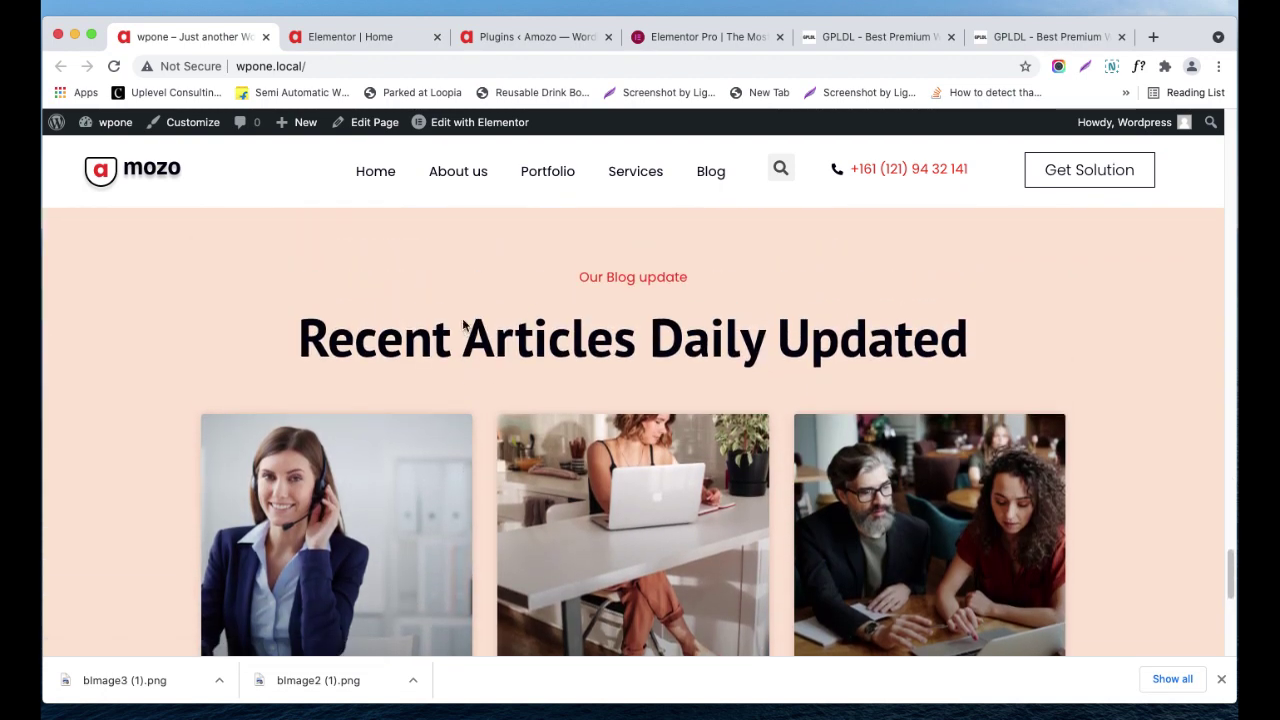
left_click_drag(470, 252, 832, 330)
scroll(700, 350, "down", 1)
scroll(684, 357, "down", 3)
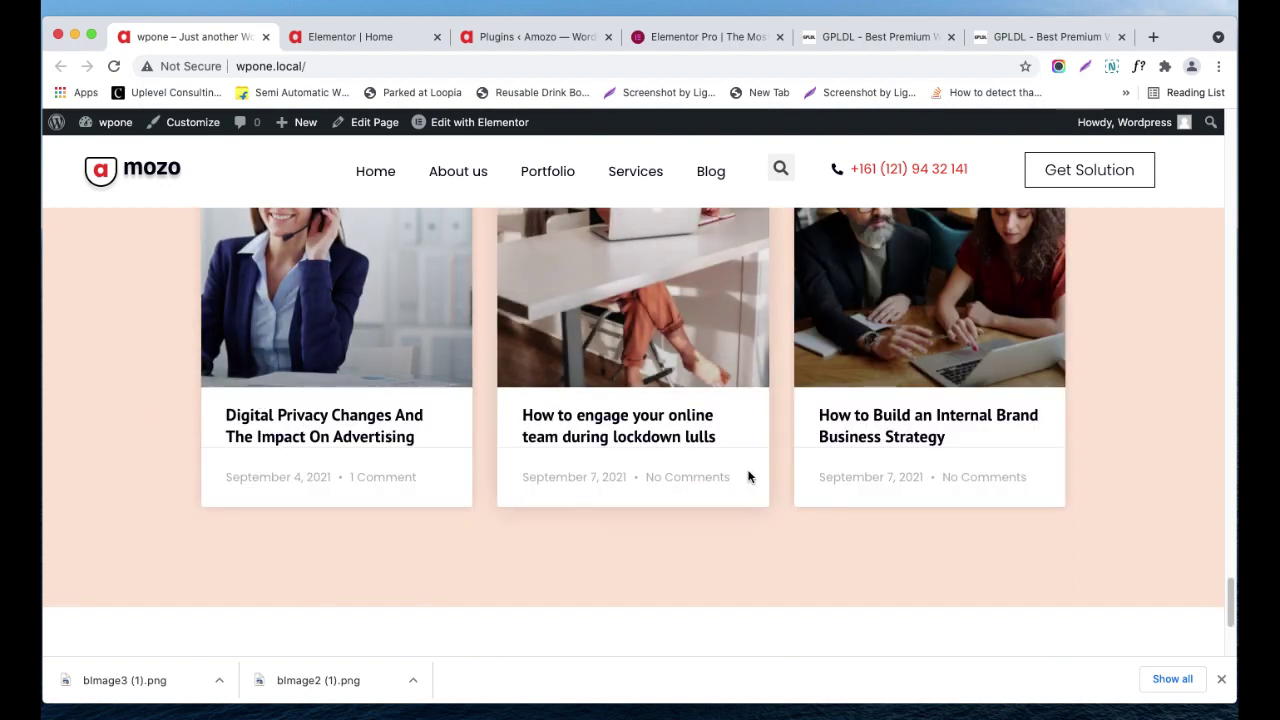
scroll(495, 523, "down", 1)
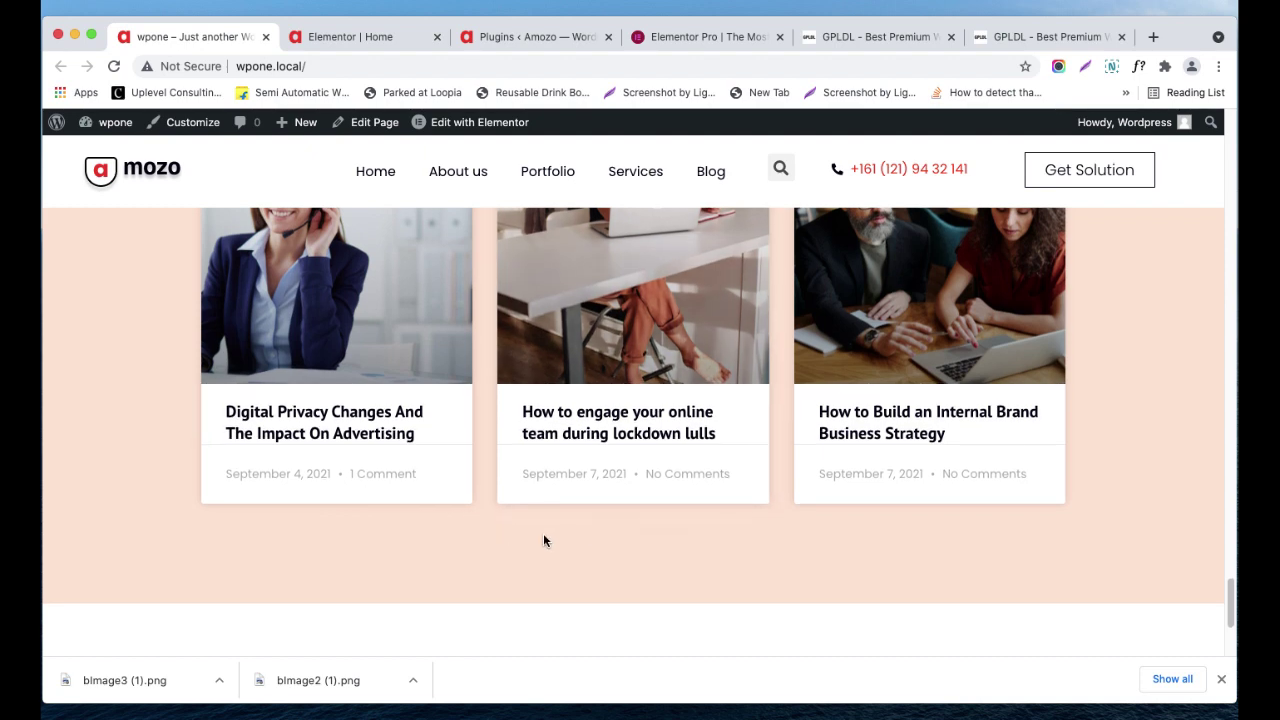
left_click(340, 37)
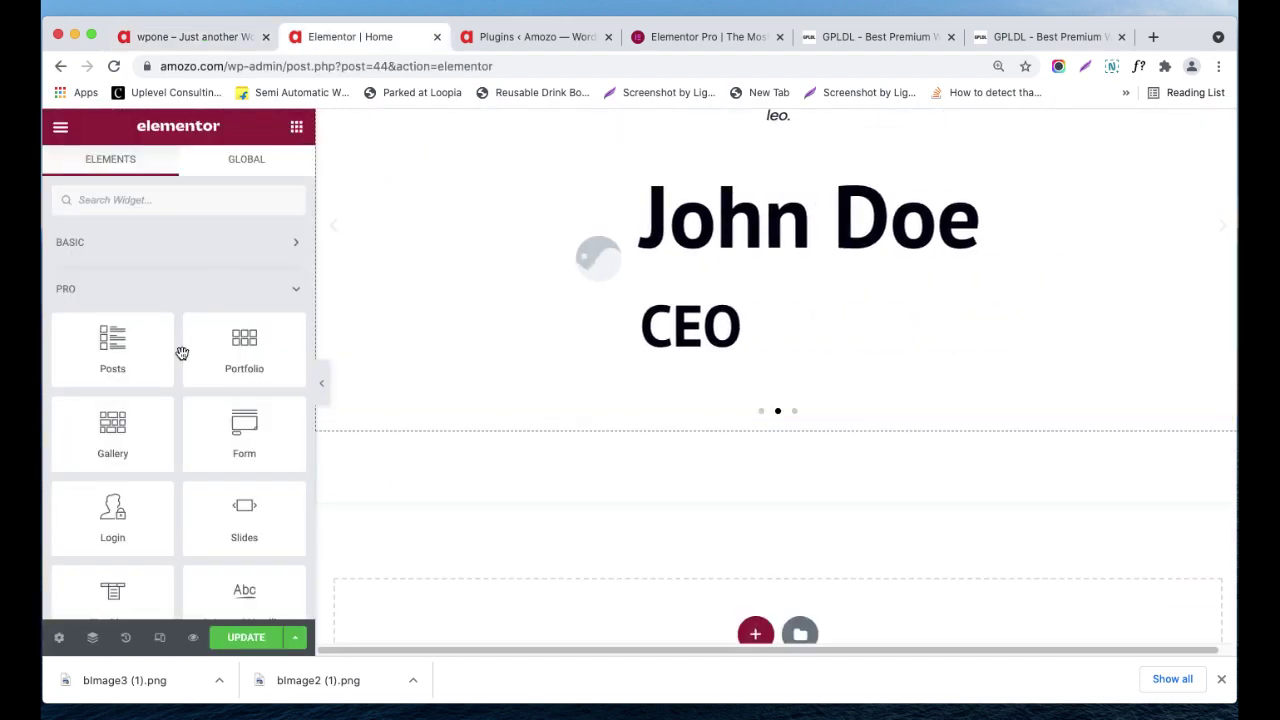
- Add a one-column section below the testimonial and drop the Posts widget into it
scroll(351, 363, "down", 3)
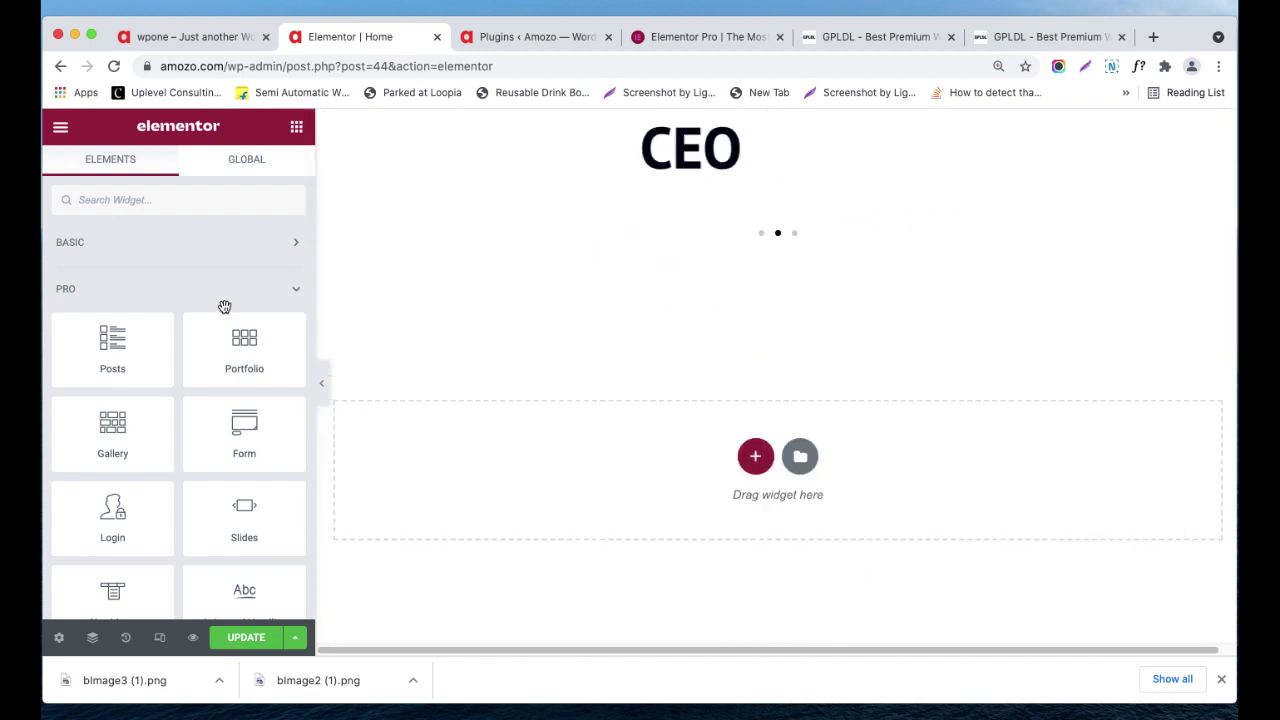
left_click_drag(137, 346, 754, 421)
left_click(745, 459)
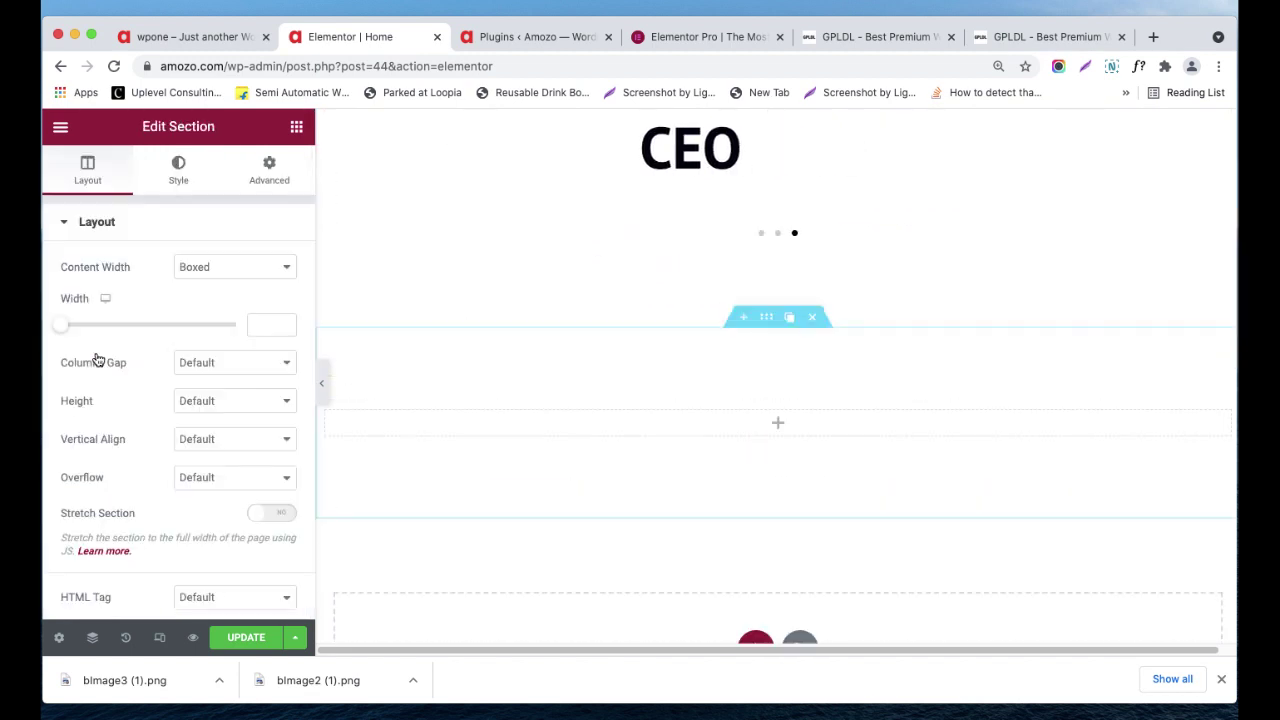
left_click(778, 422)
left_click_drag(100, 363, 723, 376)
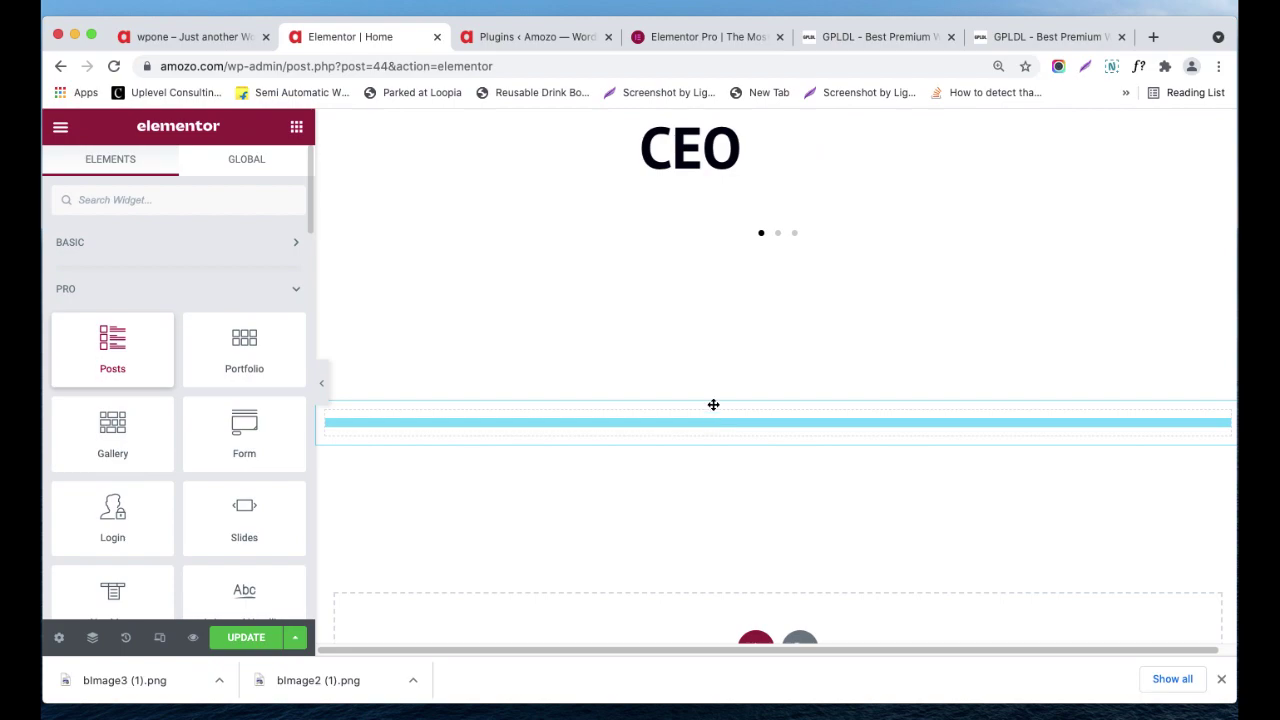
scroll(728, 372, "down", 2)
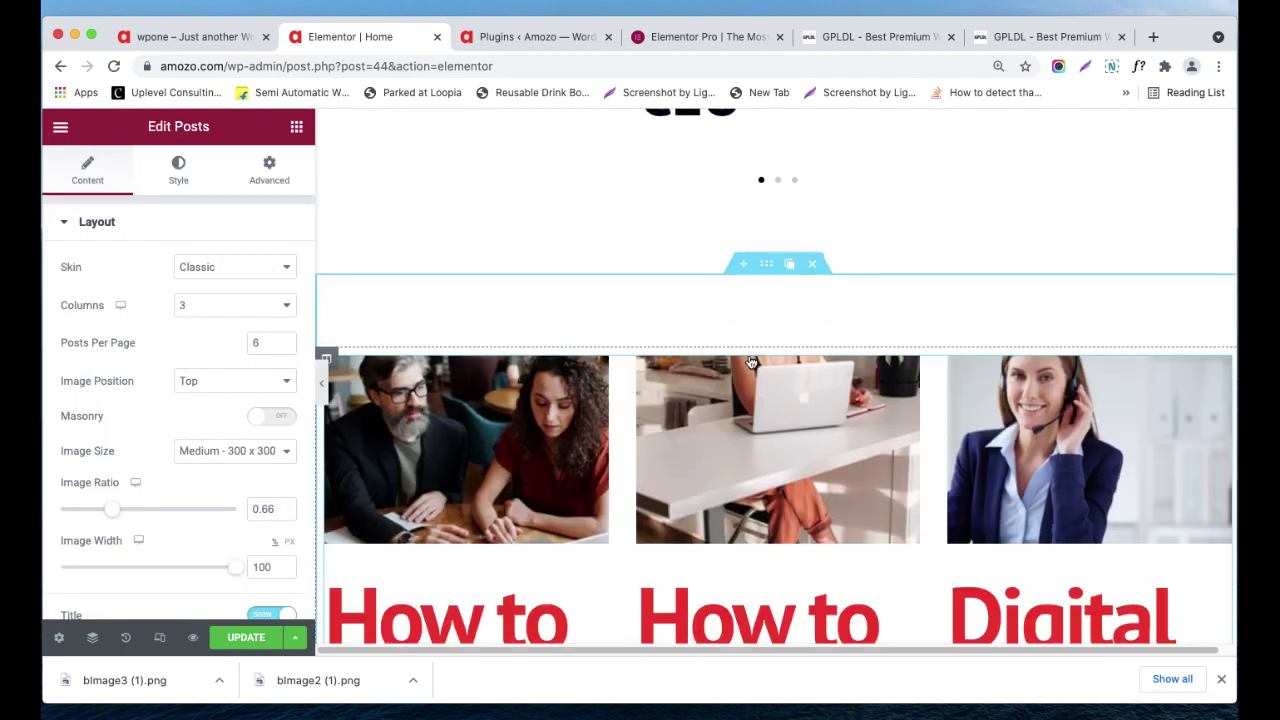
- Set the post titles' HTML heading tag to H2
scroll(757, 355, "down", 7)
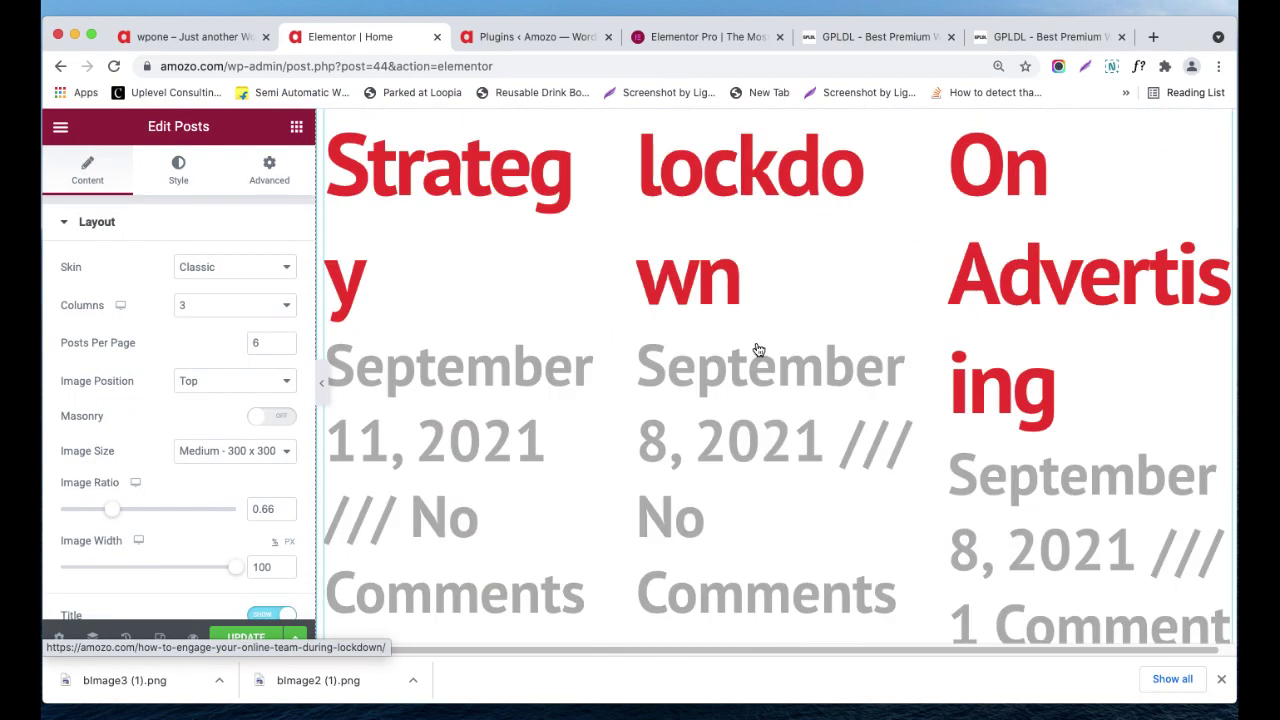
scroll(757, 350, "up", 10)
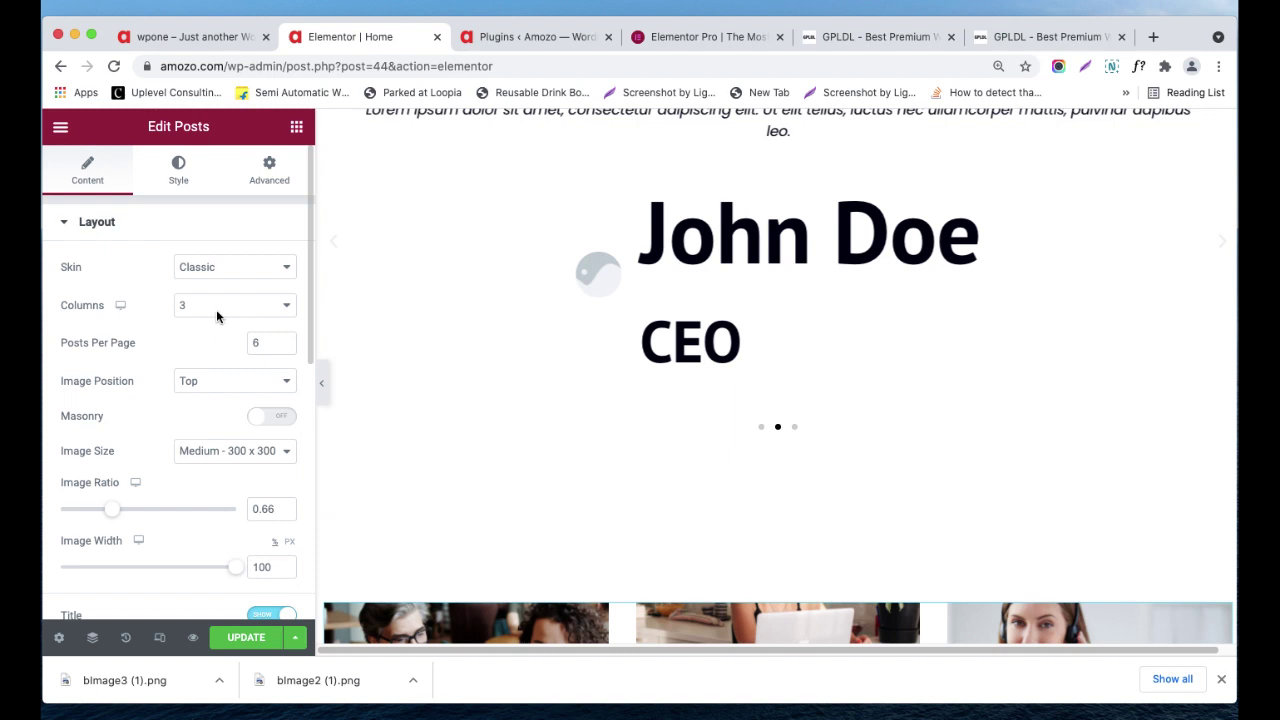
left_click(178, 168)
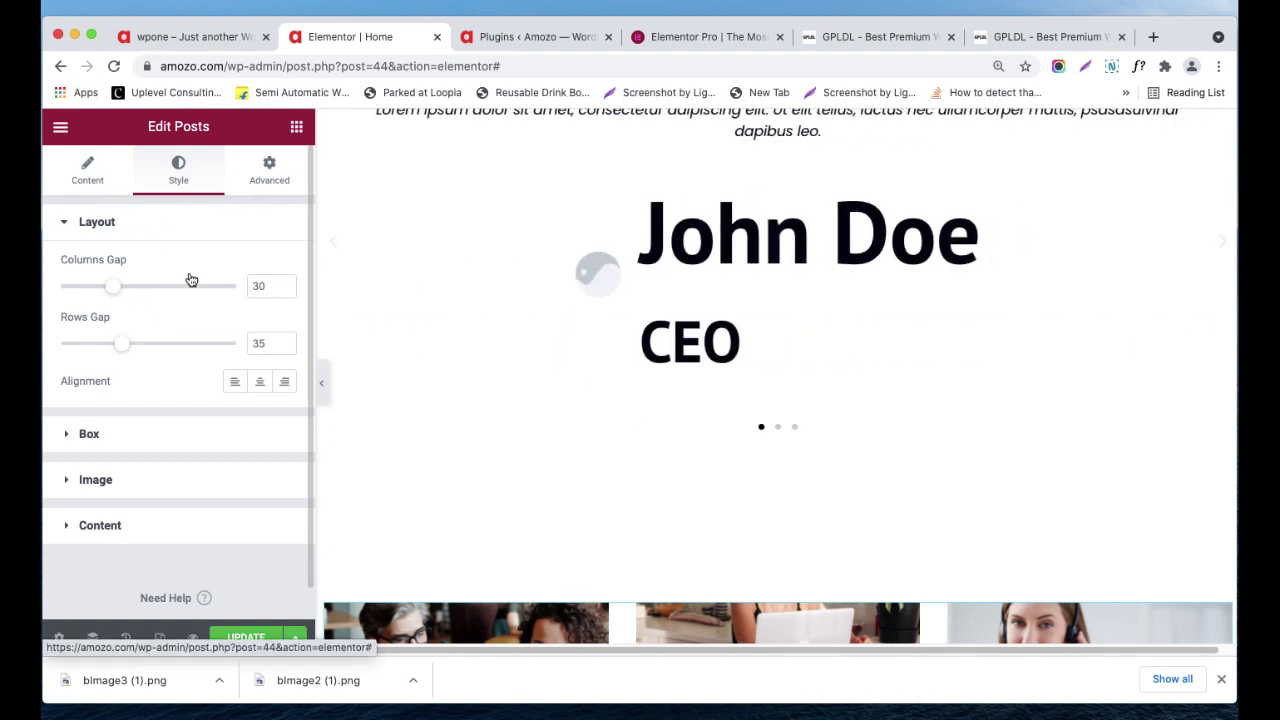
scroll(230, 313, "down", 1)
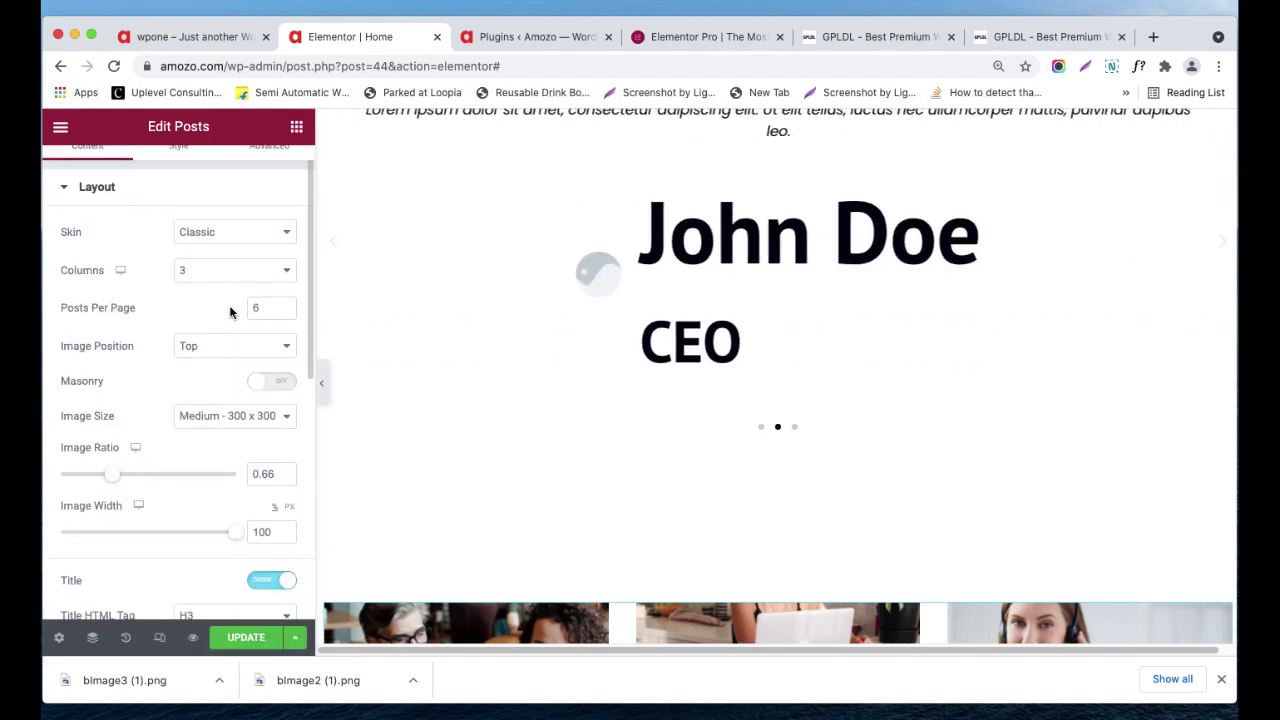
scroll(179, 473, "down", 4)
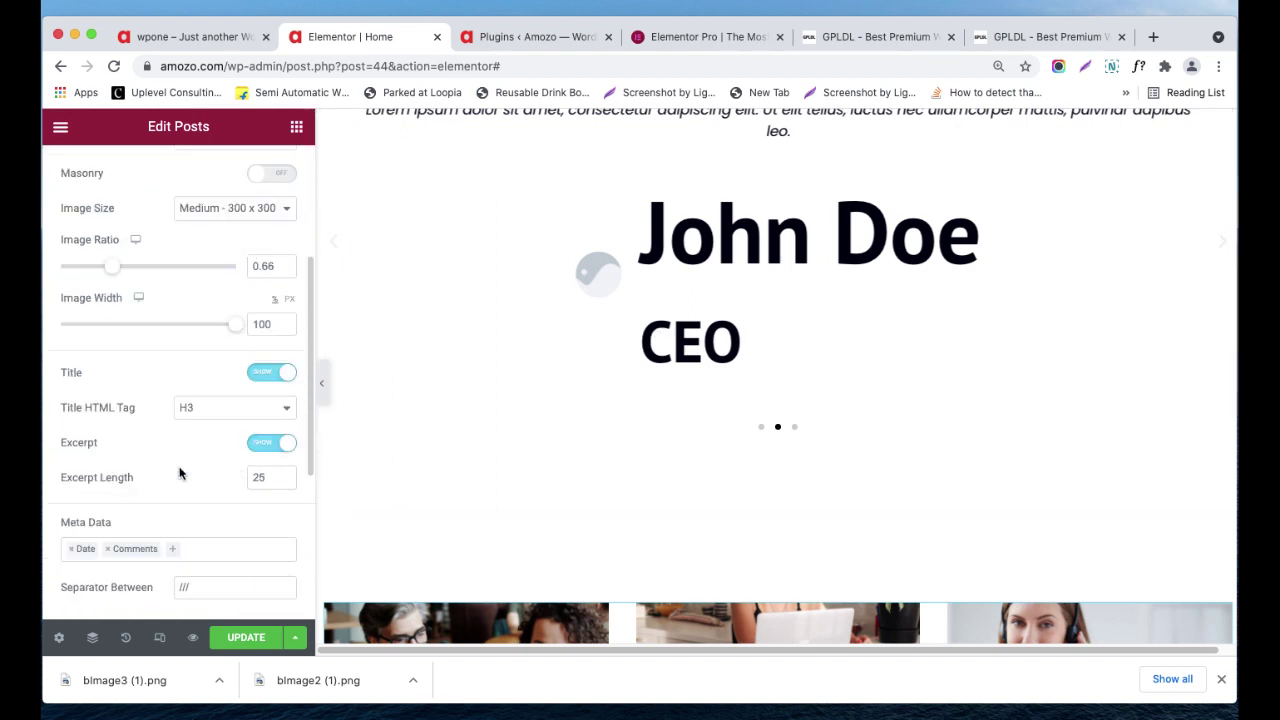
left_click(223, 404)
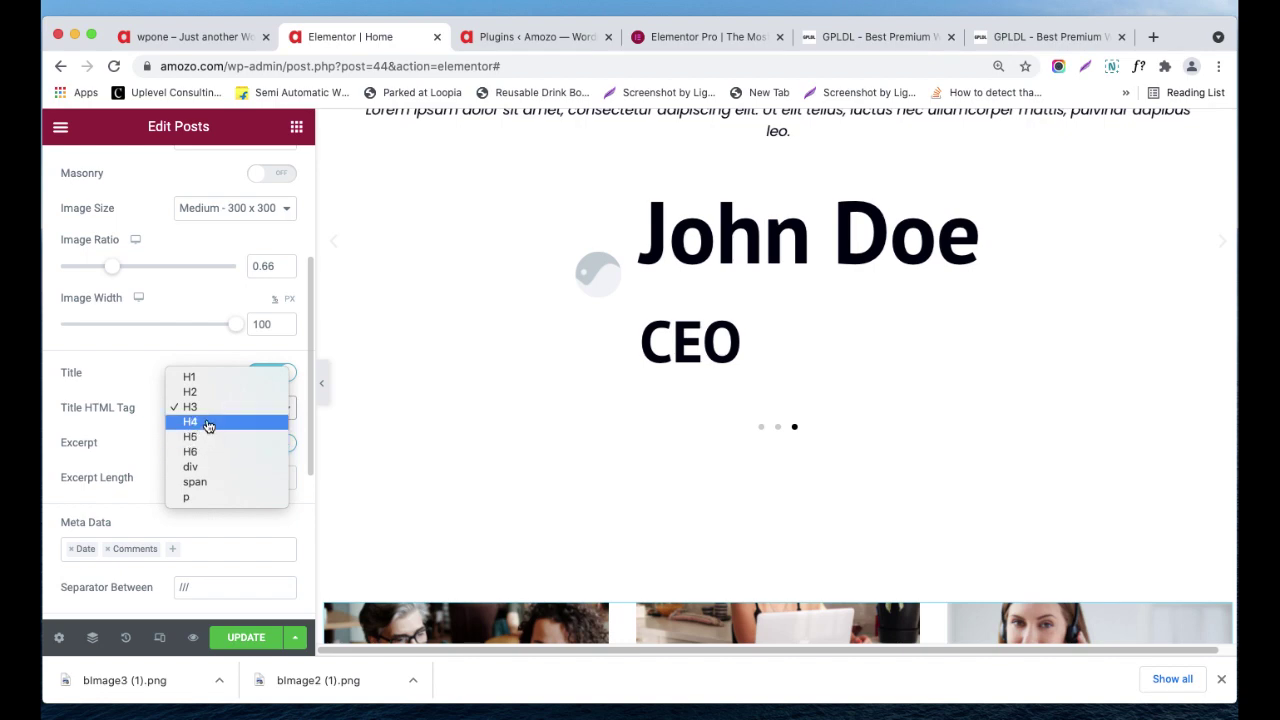
left_click(207, 393)
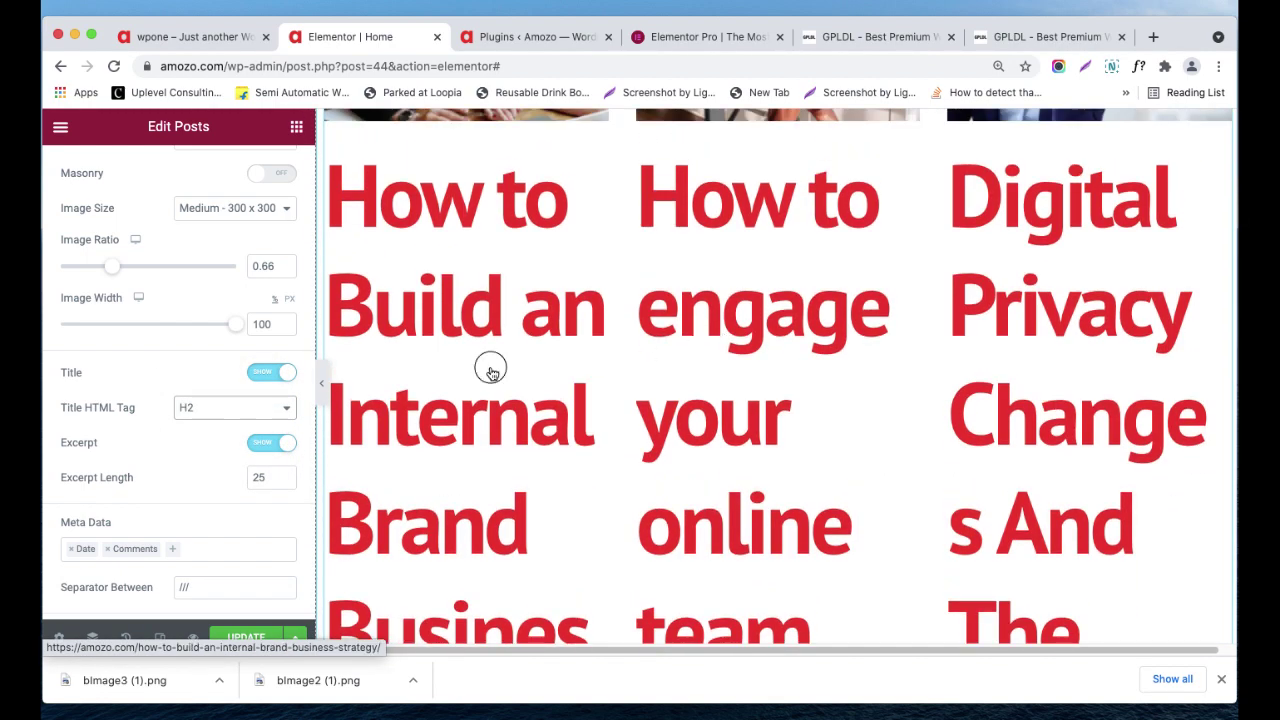
- Review the layout settings: Classic skin, 3 columns, 6 posts per page, image on top
scroll(440, 340, "up", 6)
scroll(628, 290, "down", 6)
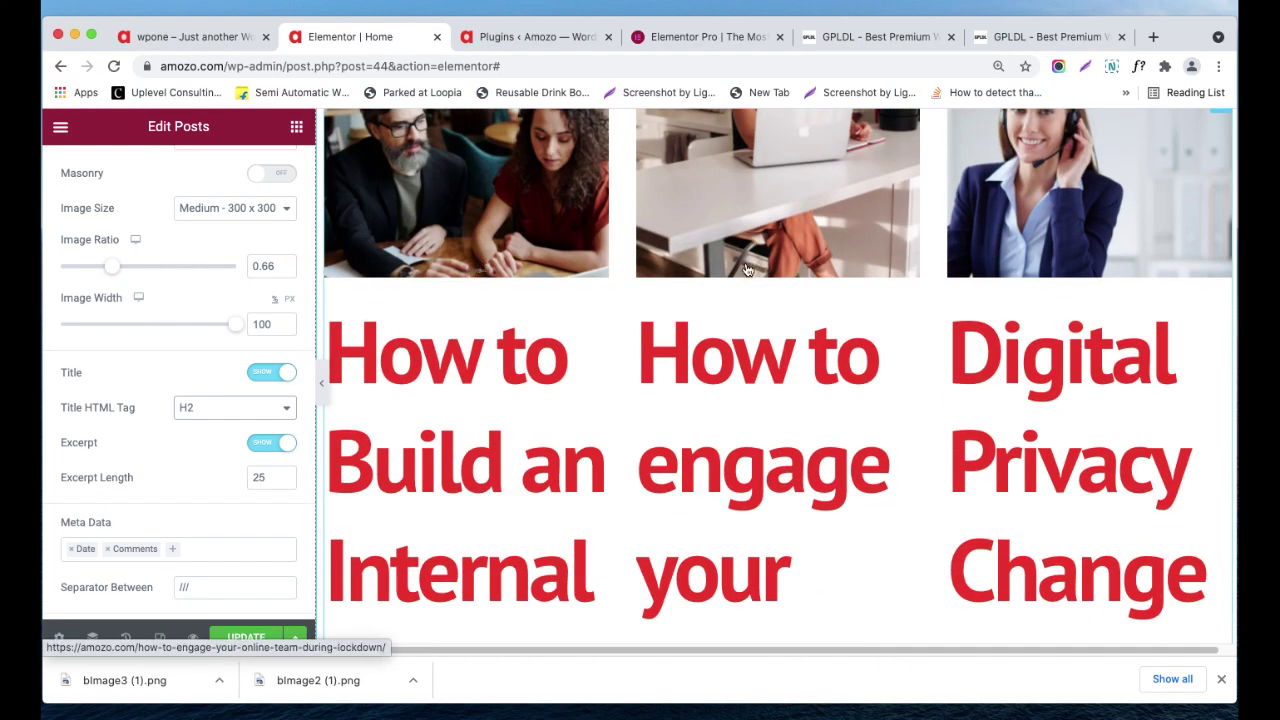
scroll(235, 266, "up", 5)
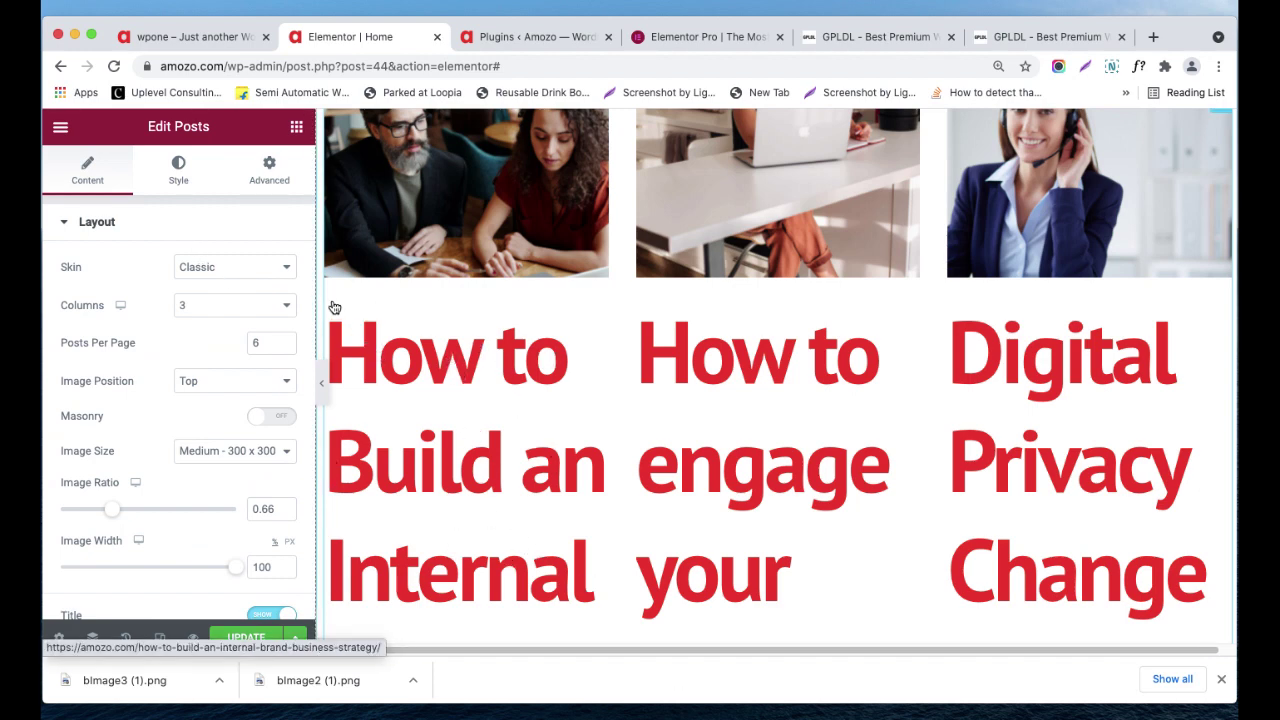
scroll(150, 345, "down", 10)
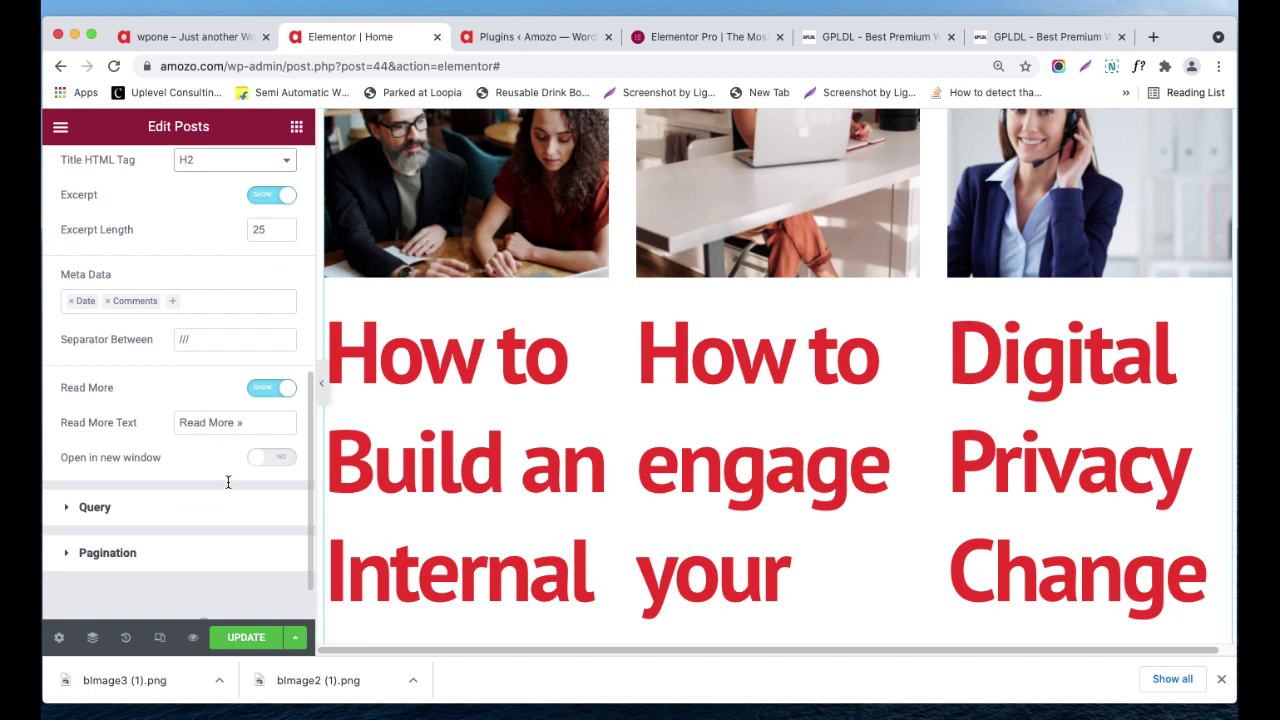
scroll(230, 480, "up", 3)
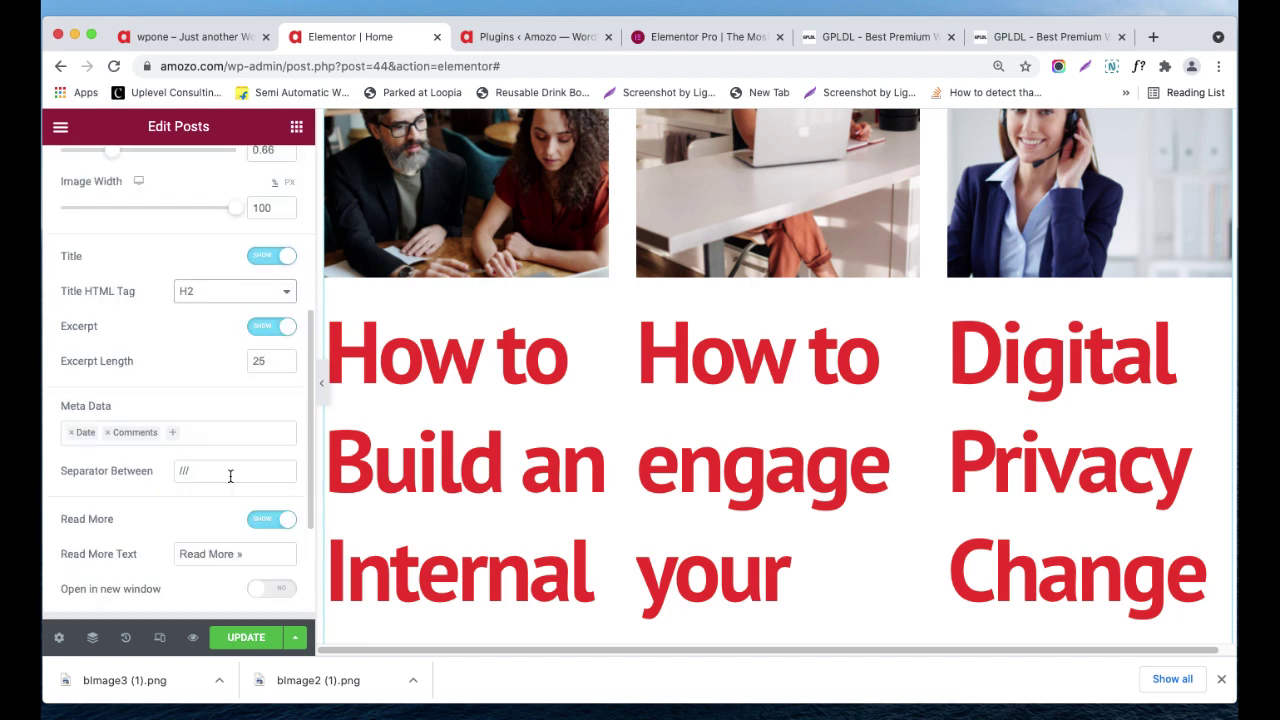
scroll(230, 476, "up", 1)
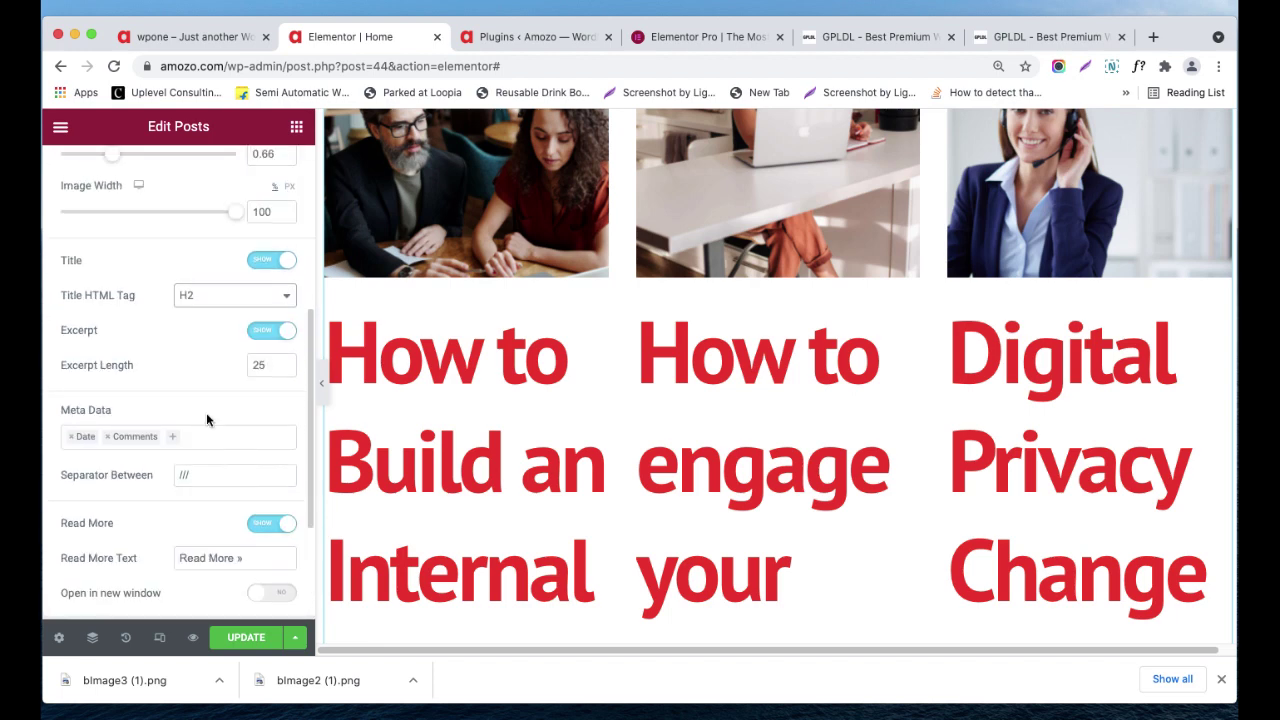
scroll(210, 415, "down", 5)
scroll(218, 420, "up", 8)
scroll(215, 400, "up", 4)
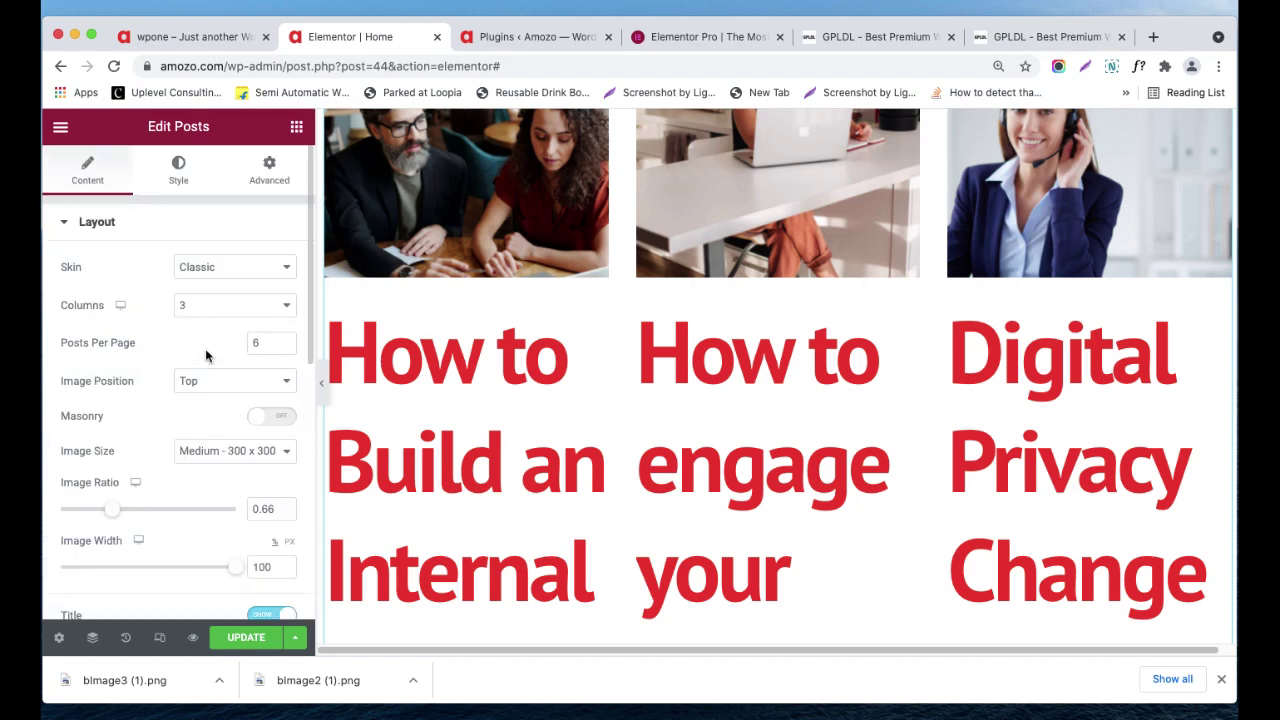
- Switch the Posts widget skin from Classic to Cards
left_click(210, 272)
left_click(214, 284)
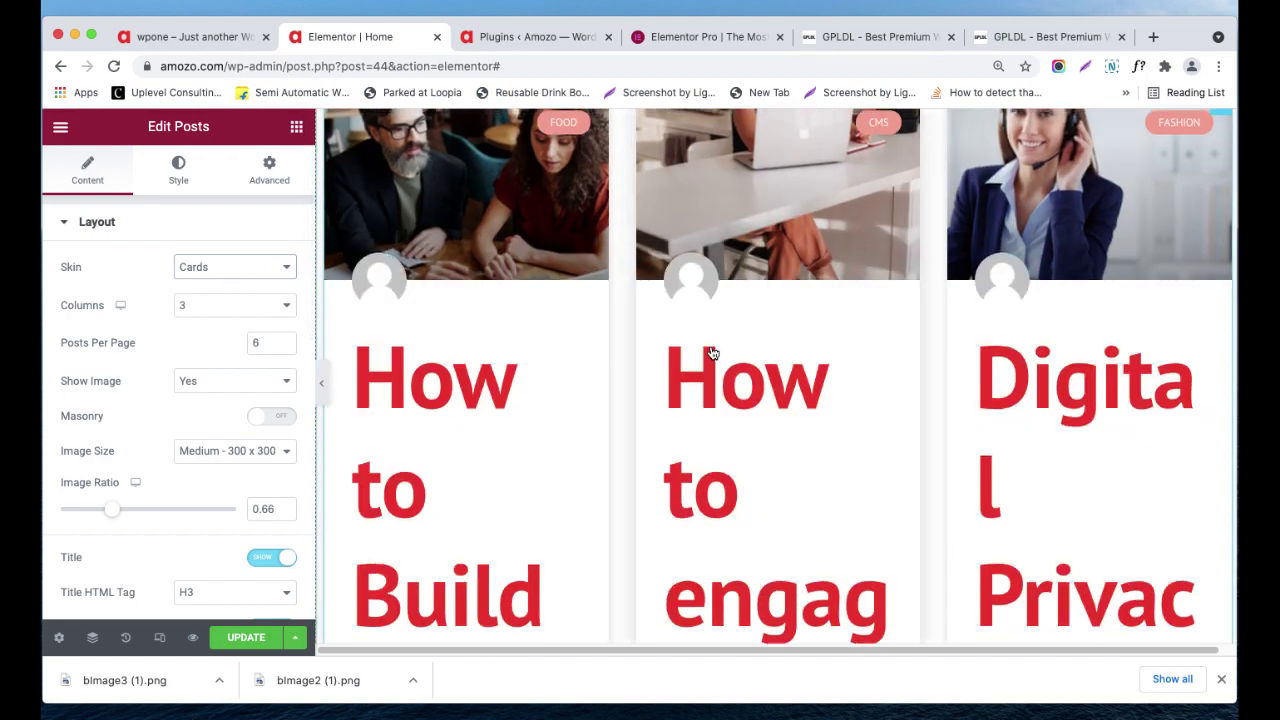
scroll(712, 353, "up", 3)
scroll(884, 374, "down", 2)
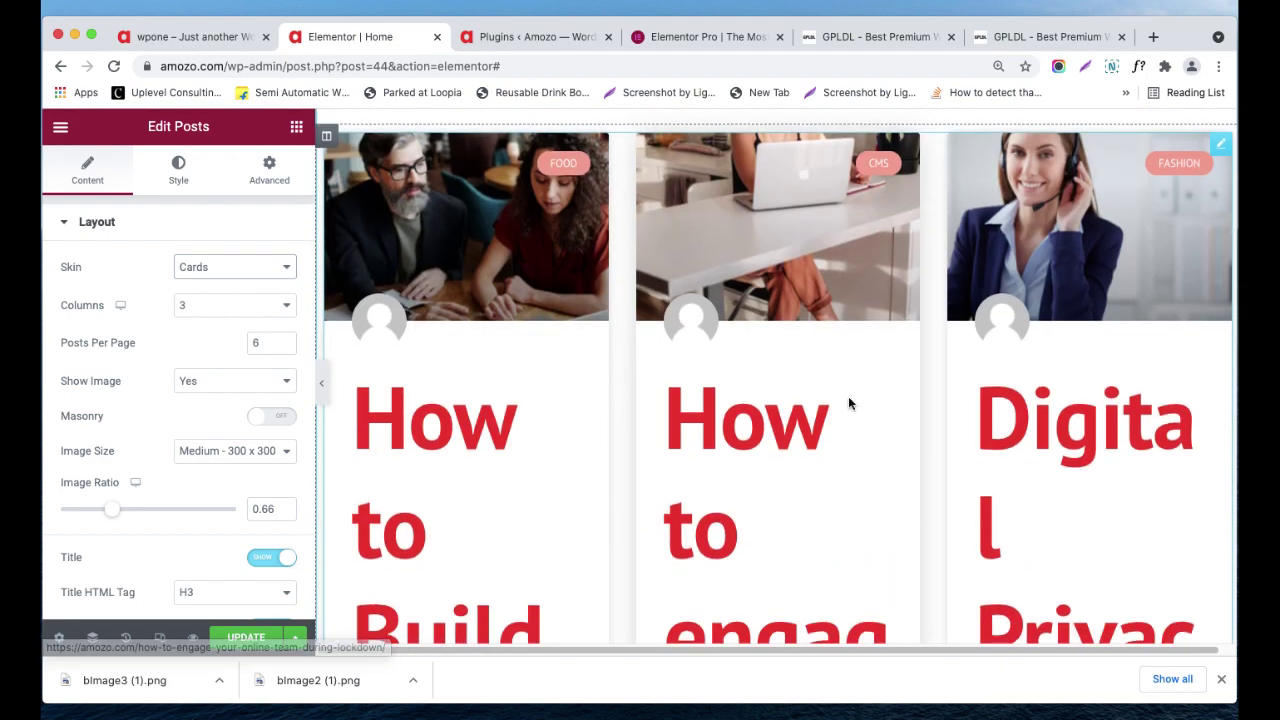
scroll(848, 404, "down", 5)
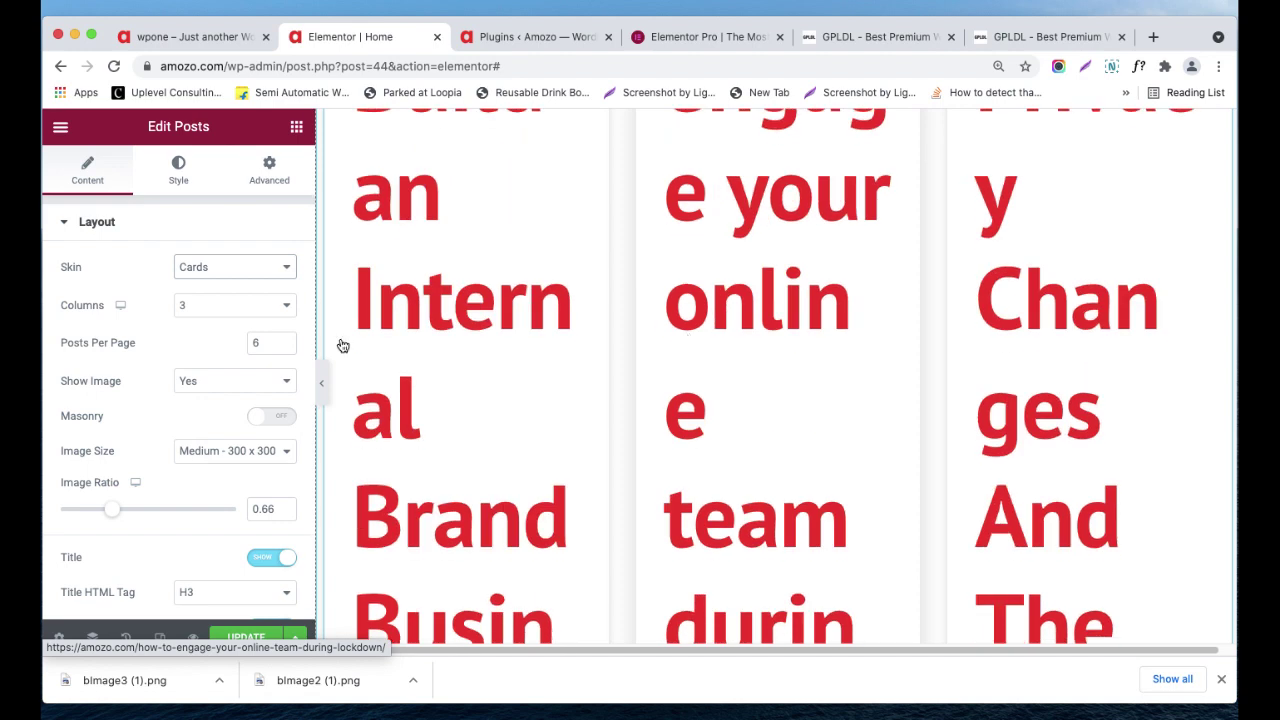
- Try 4 columns, then set the card grid to 2 columns
left_click(227, 313)
left_click(228, 321)
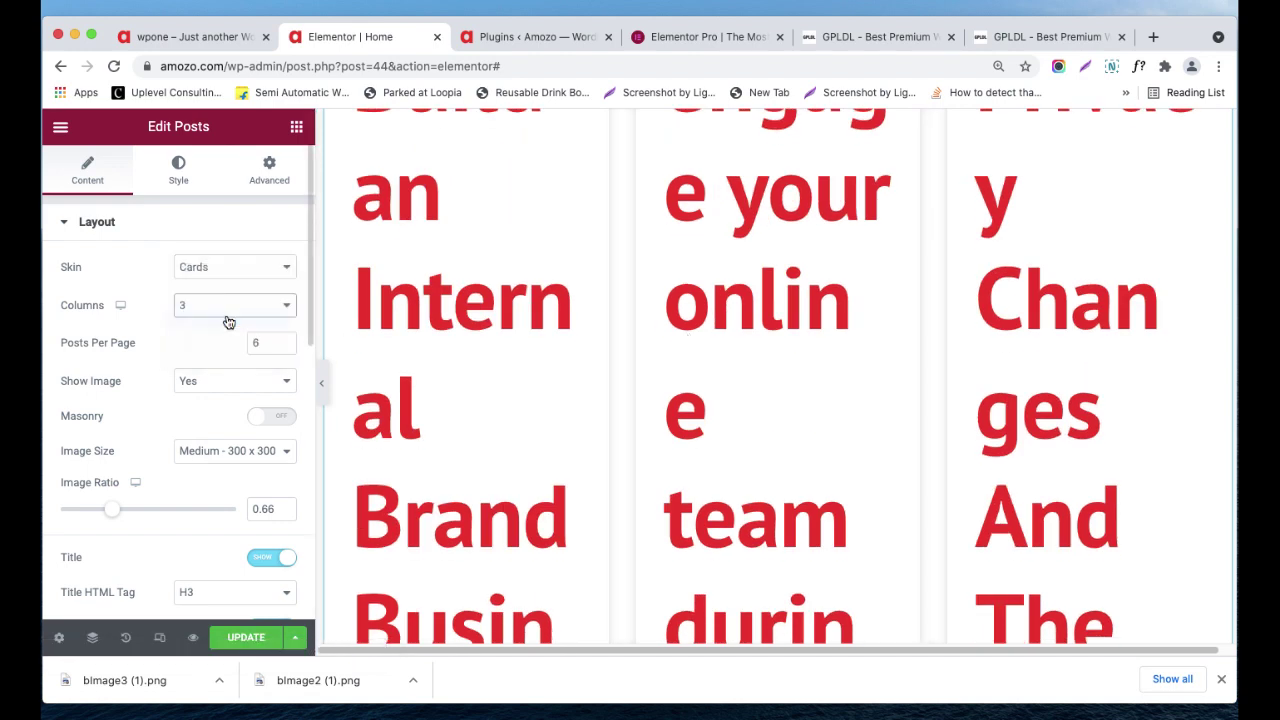
key("Down")
scroll(626, 363, "up", 5)
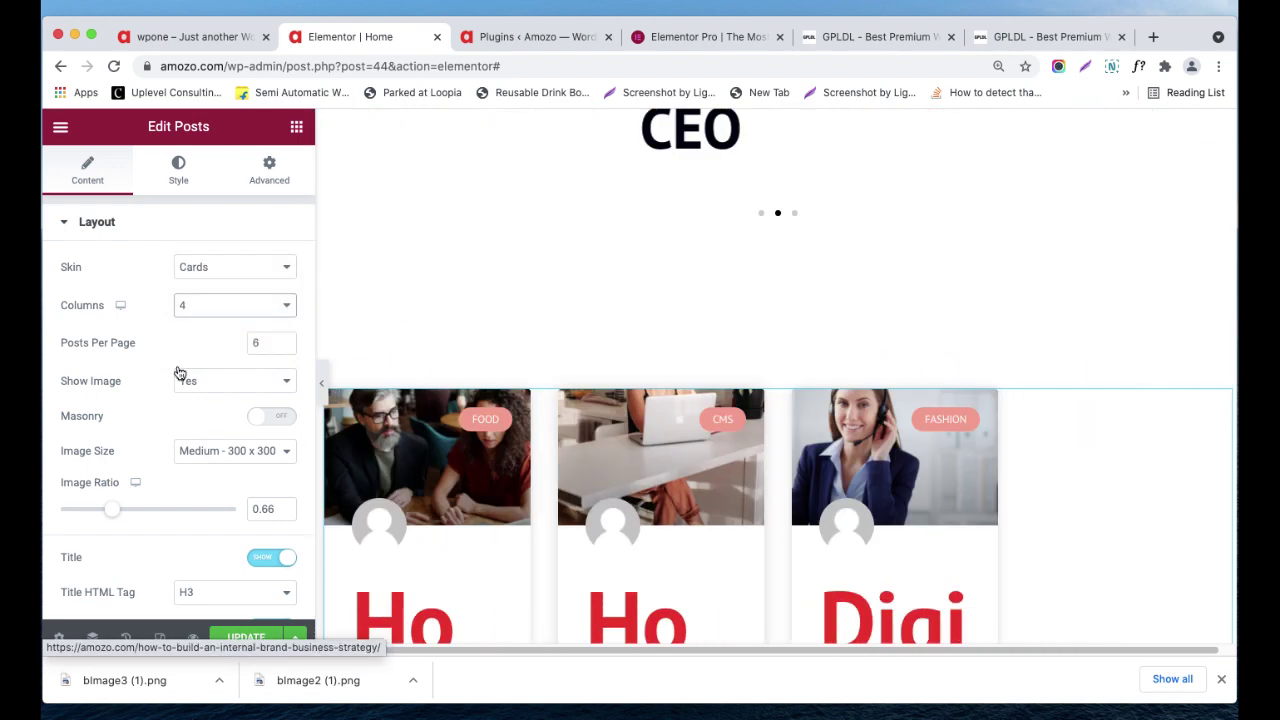
left_click(214, 306)
left_click(214, 276)
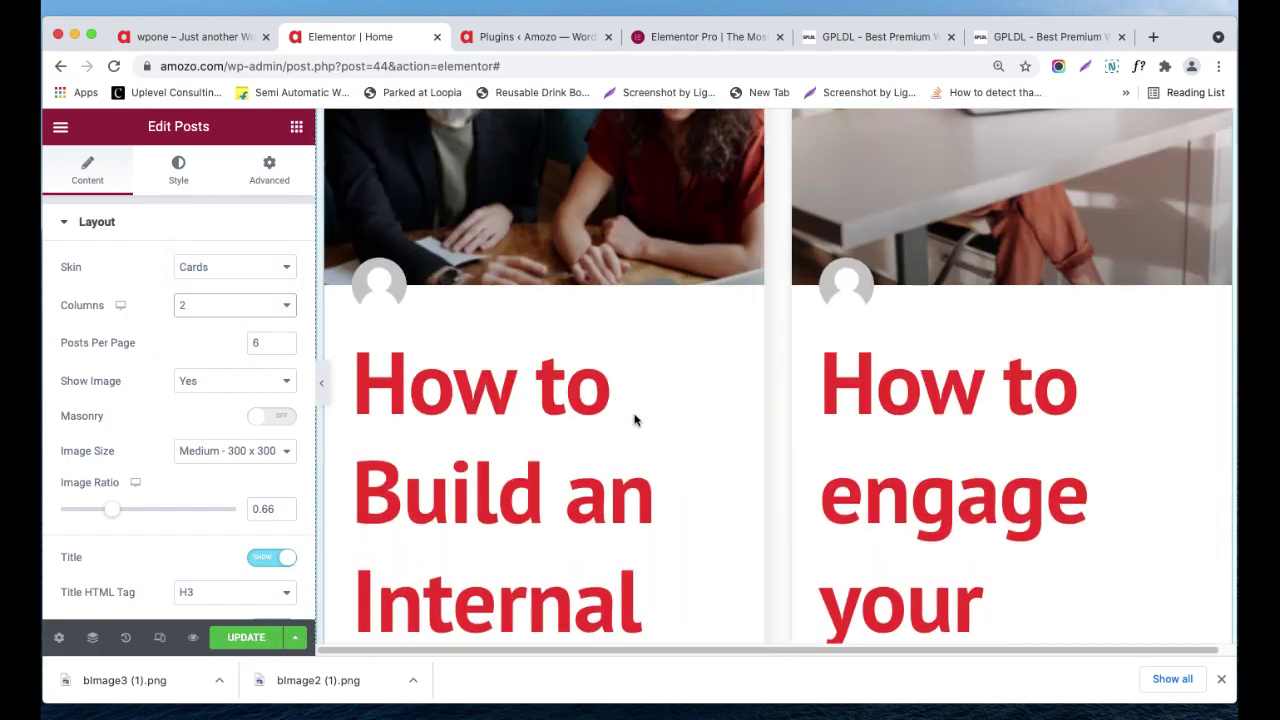
scroll(634, 420, "up", 3)
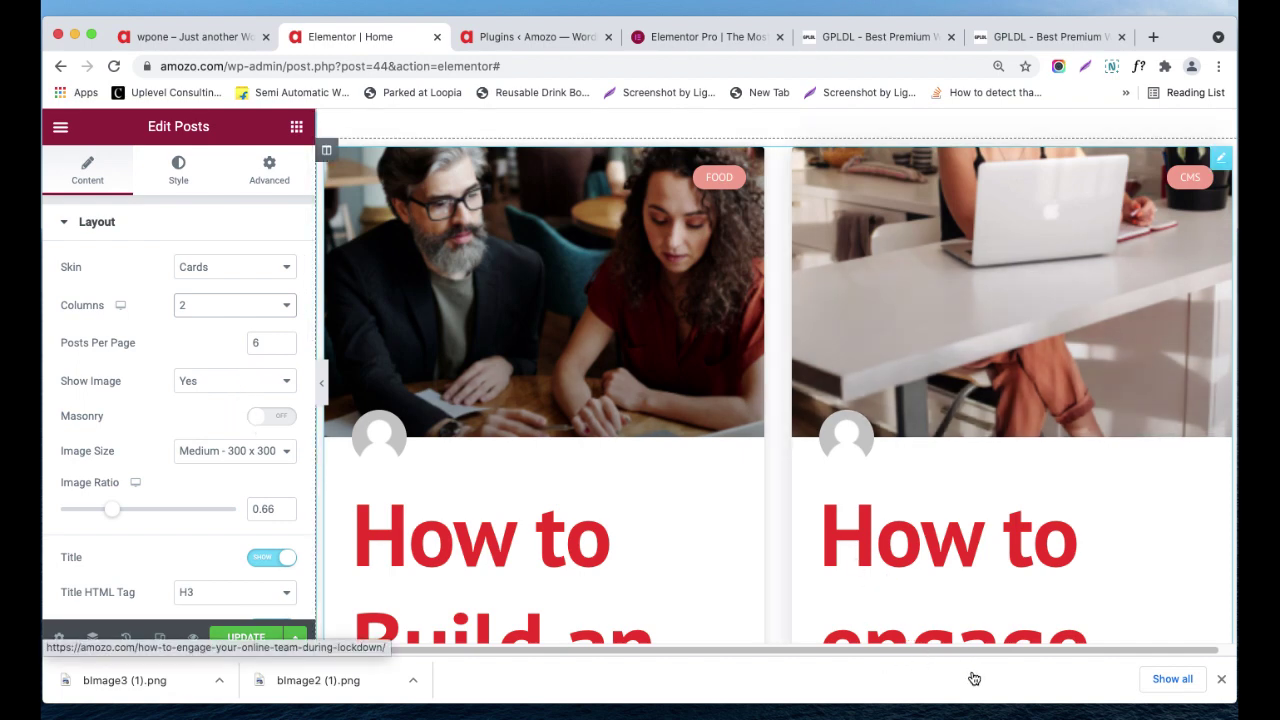
left_click(1077, 718)
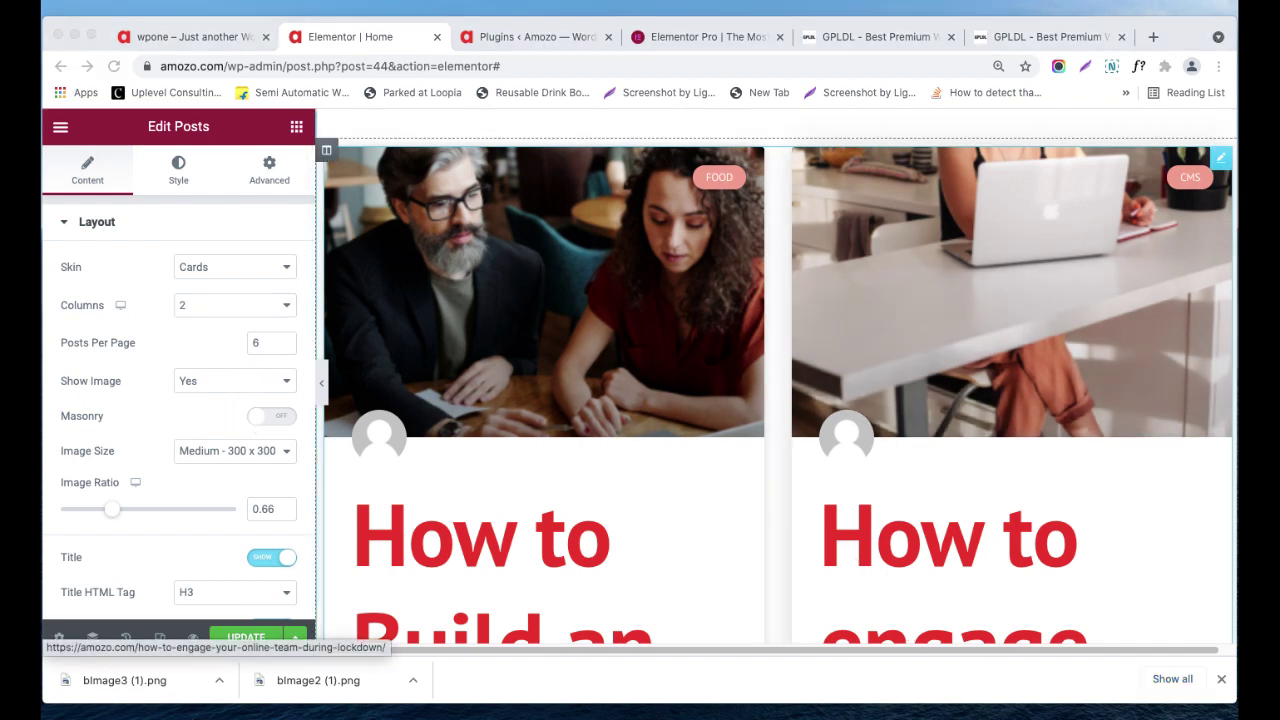
left_click(106, 336)
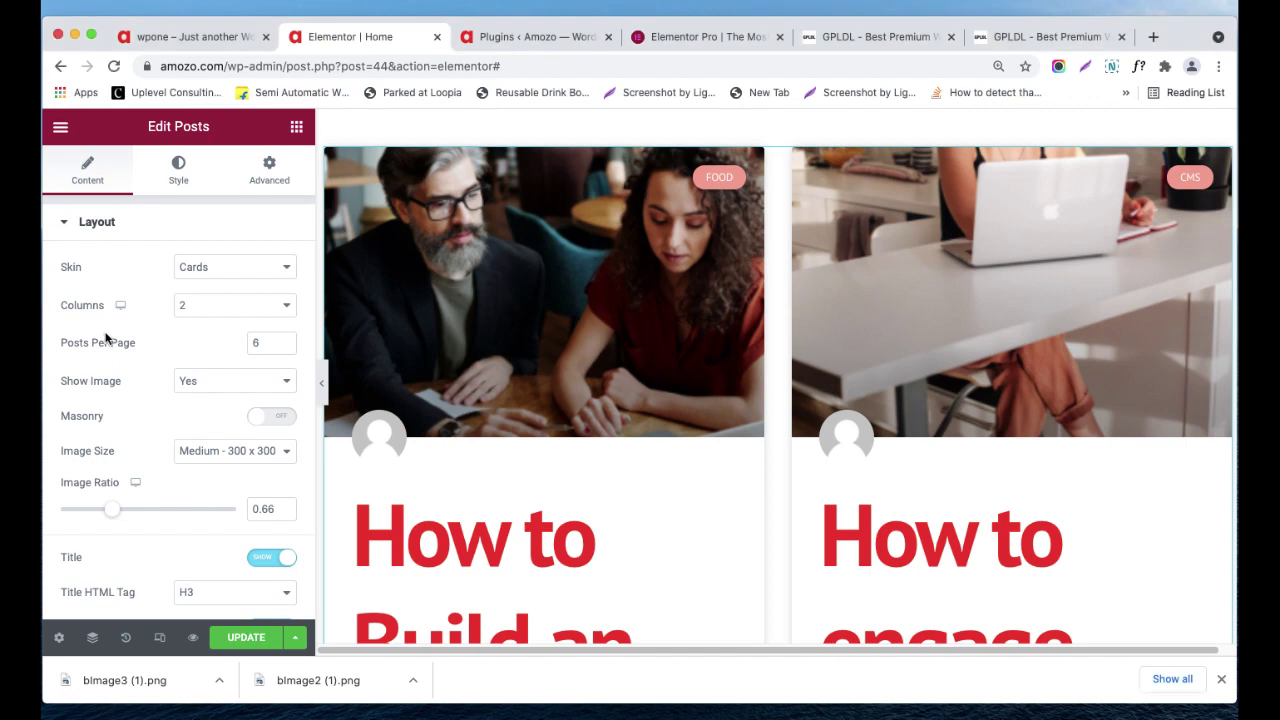
- Colour the post titles black with the Primary global colour
left_click(173, 172)
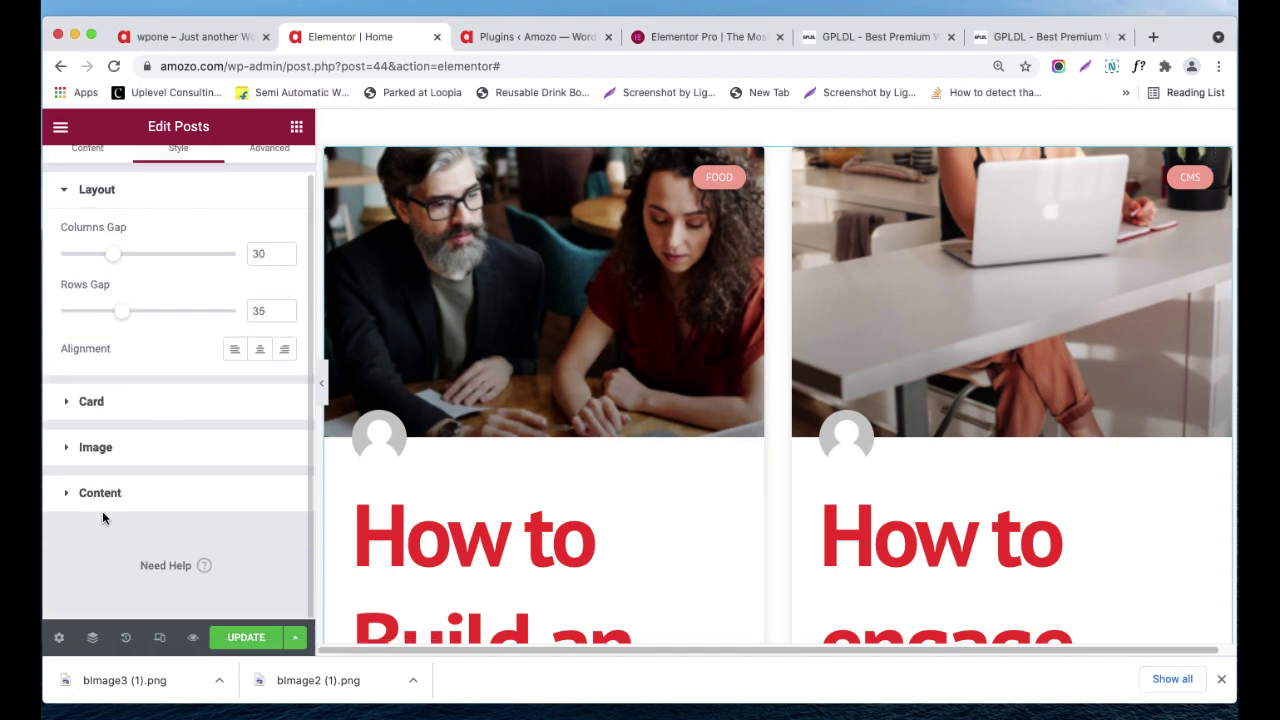
left_click(140, 492)
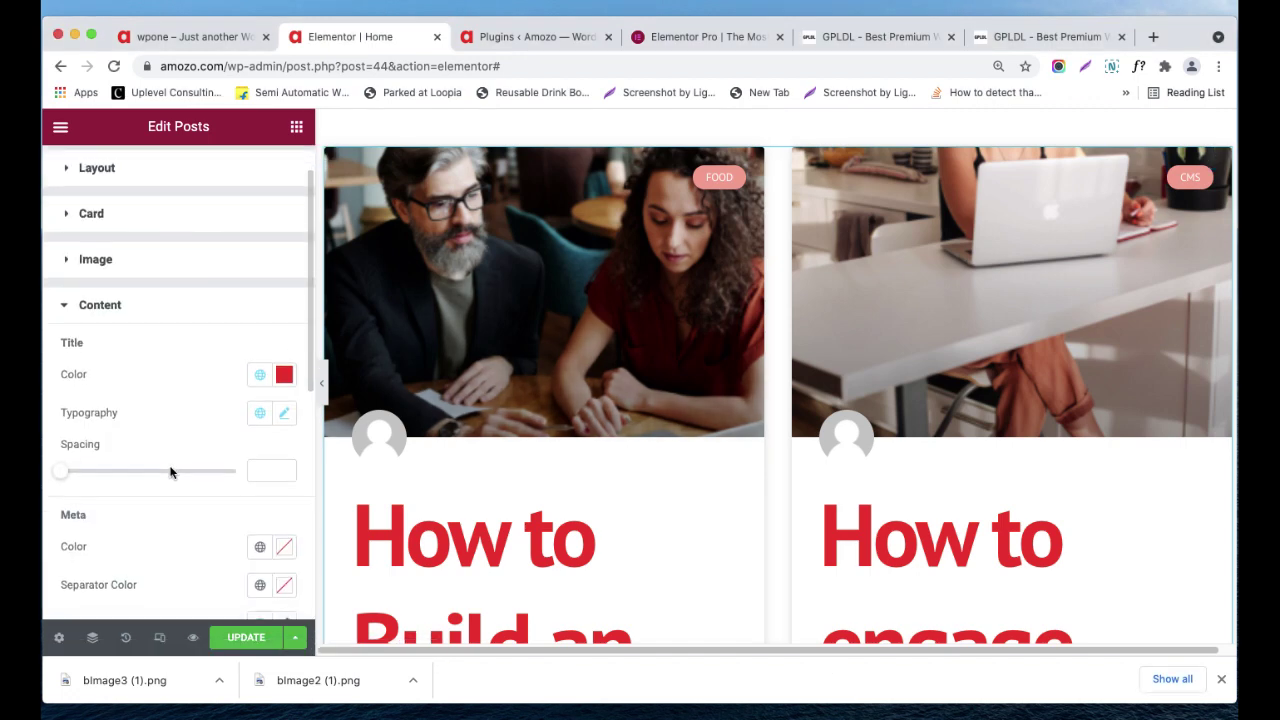
scroll(170, 465, "down", 1)
left_click(261, 350)
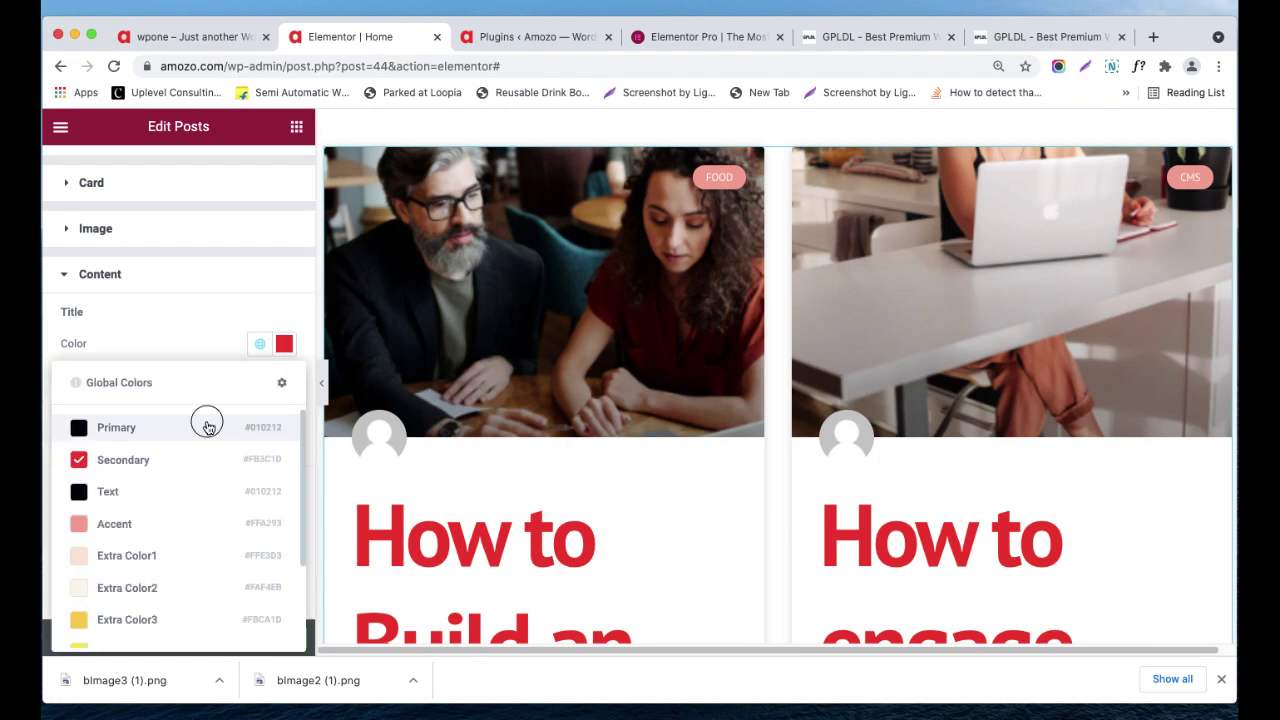
left_click(206, 424)
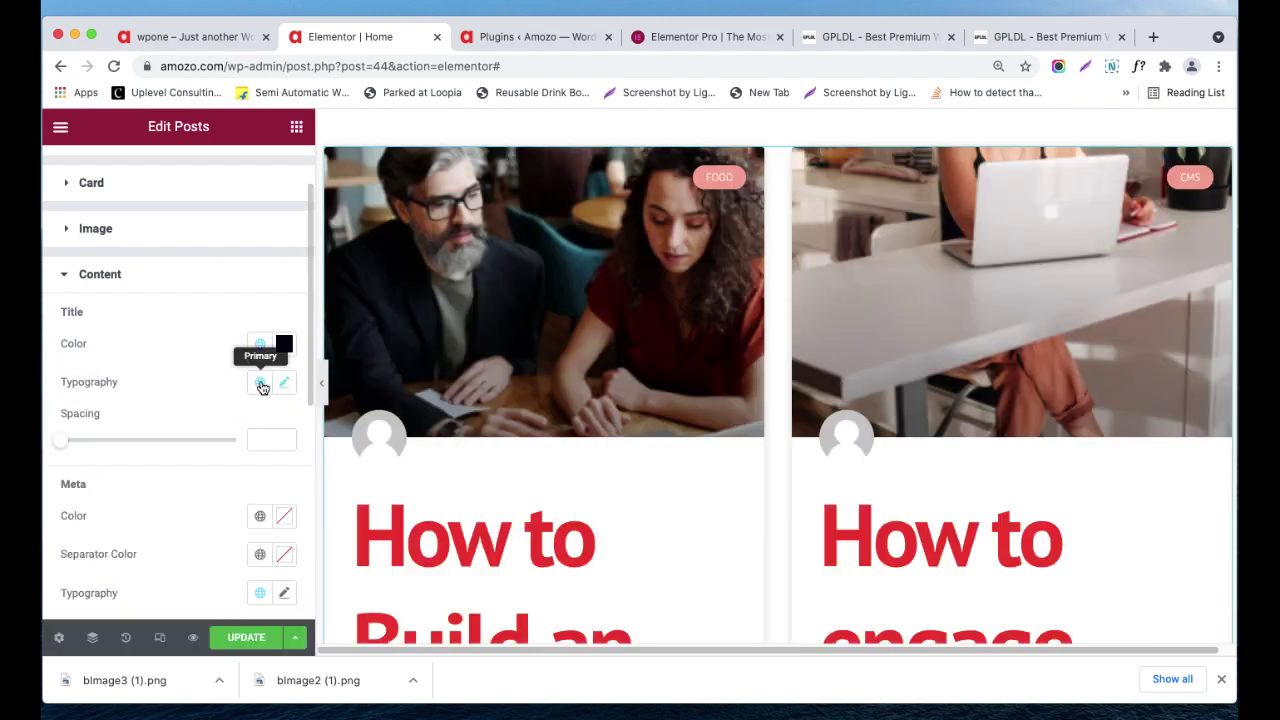
- Apply a smaller global typography preset to the post titles
left_click(261, 385)
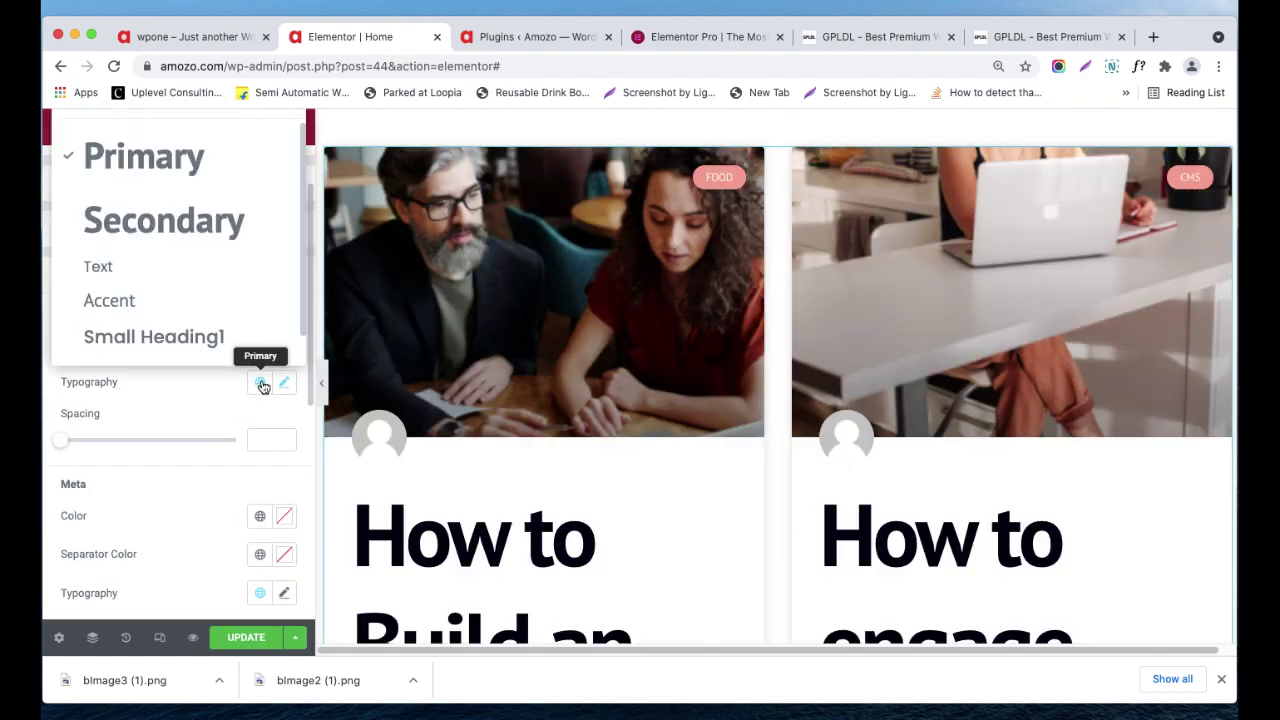
left_click(216, 346)
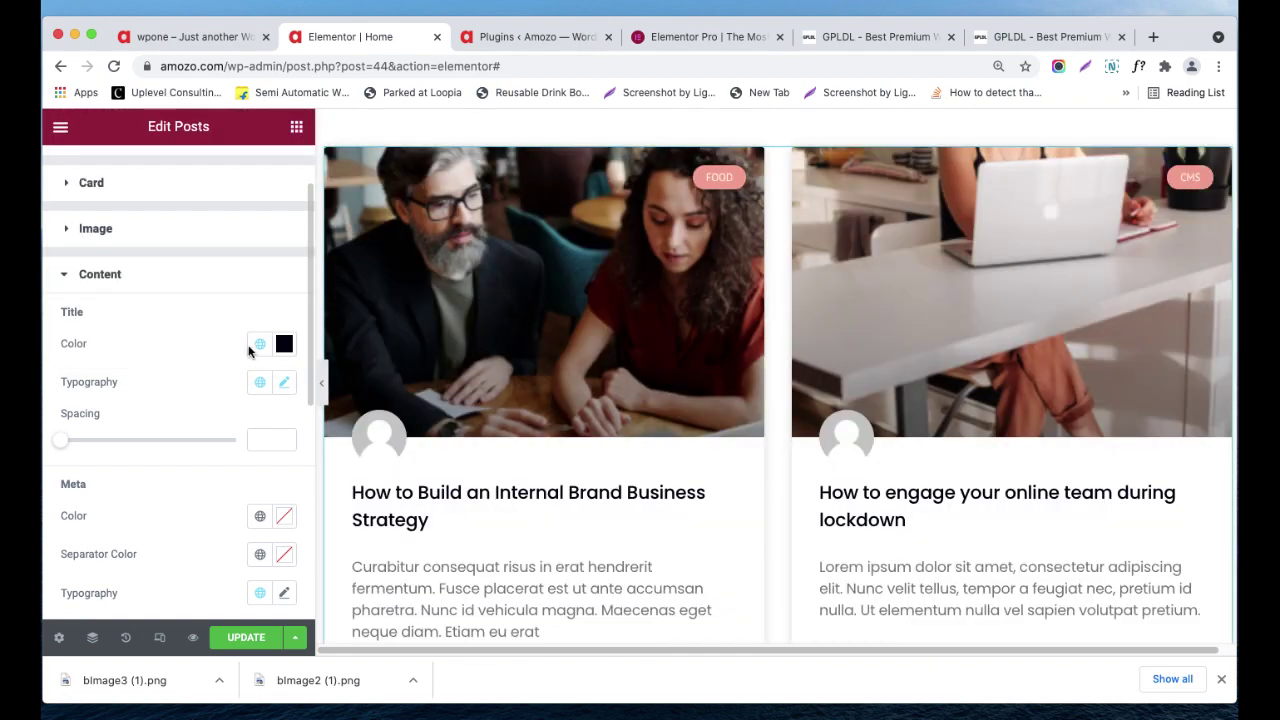
scroll(470, 472, "down", 4)
scroll(470, 472, "up", 5)
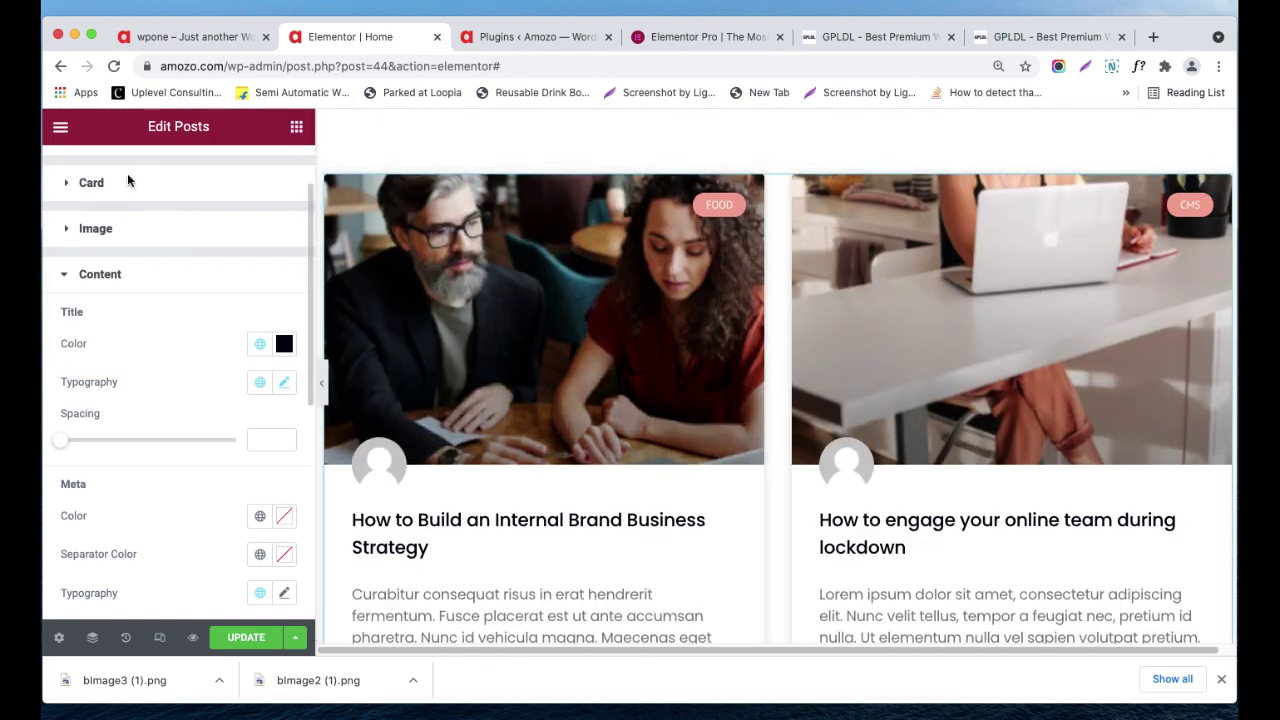
scroll(191, 226, "up", 2)
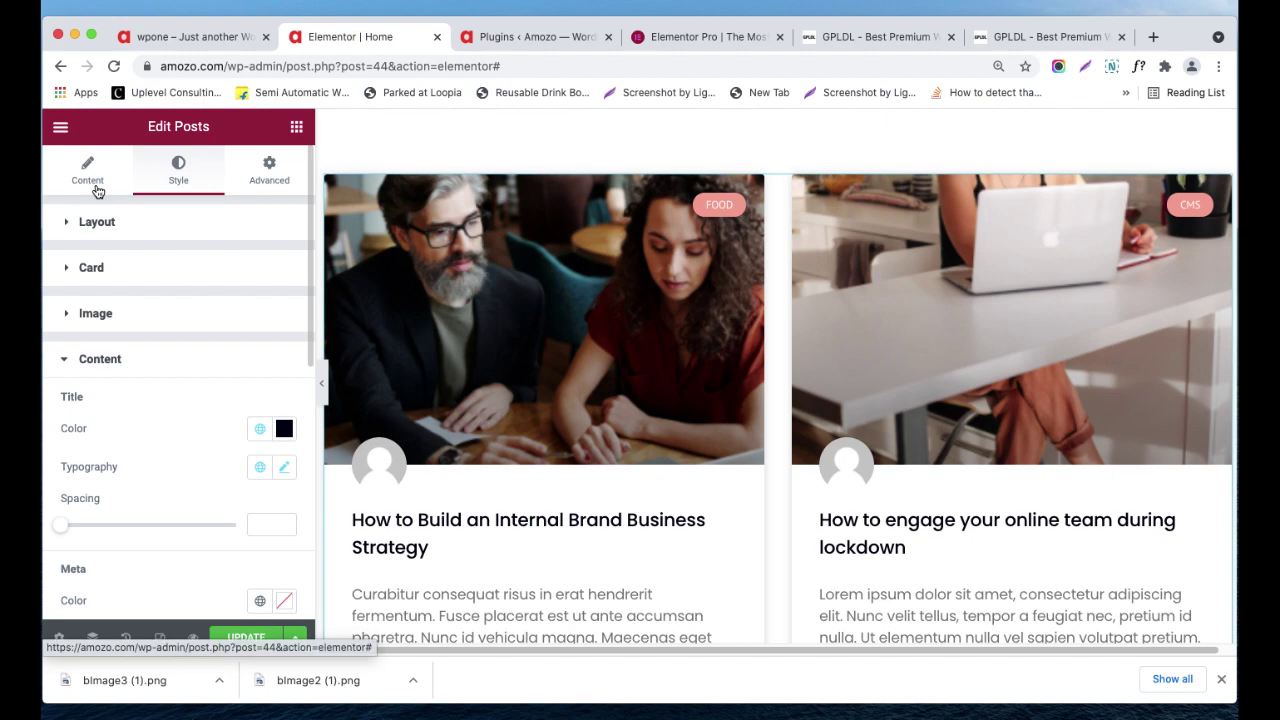
left_click(96, 188)
- Preview the Classic and Full Content skins, then switch back to Cards
left_click(208, 277)
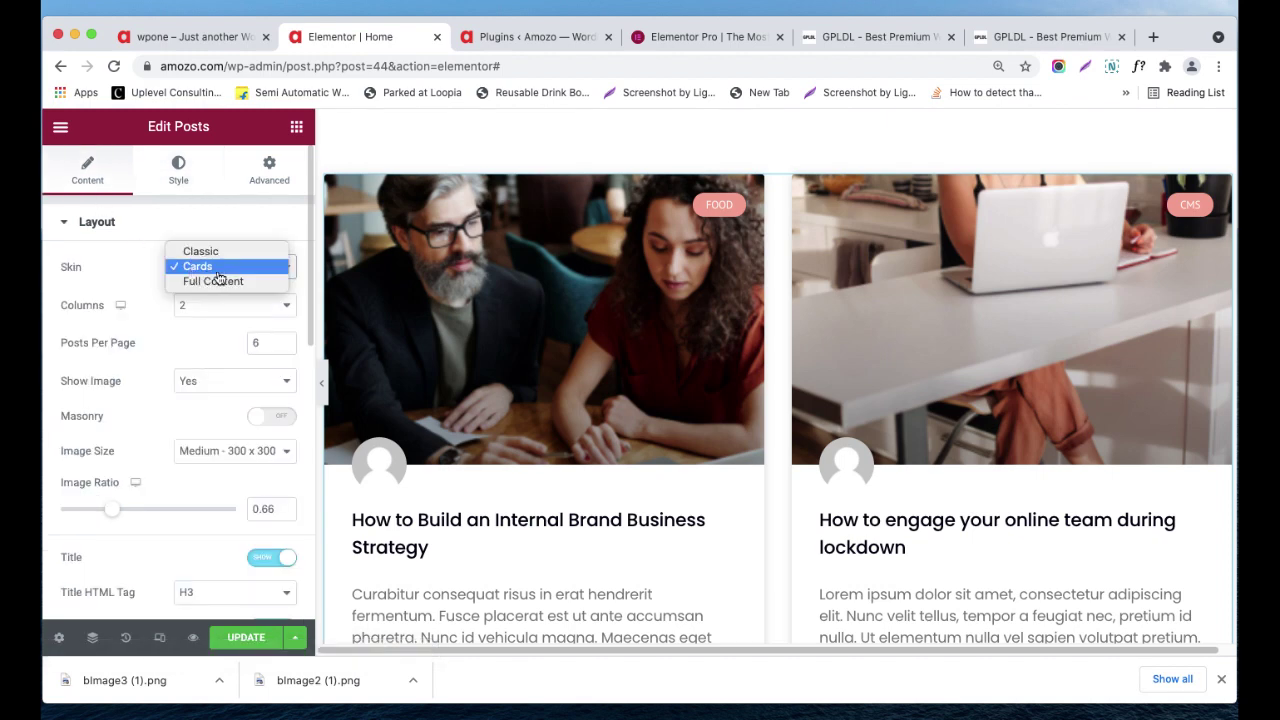
left_click(225, 258)
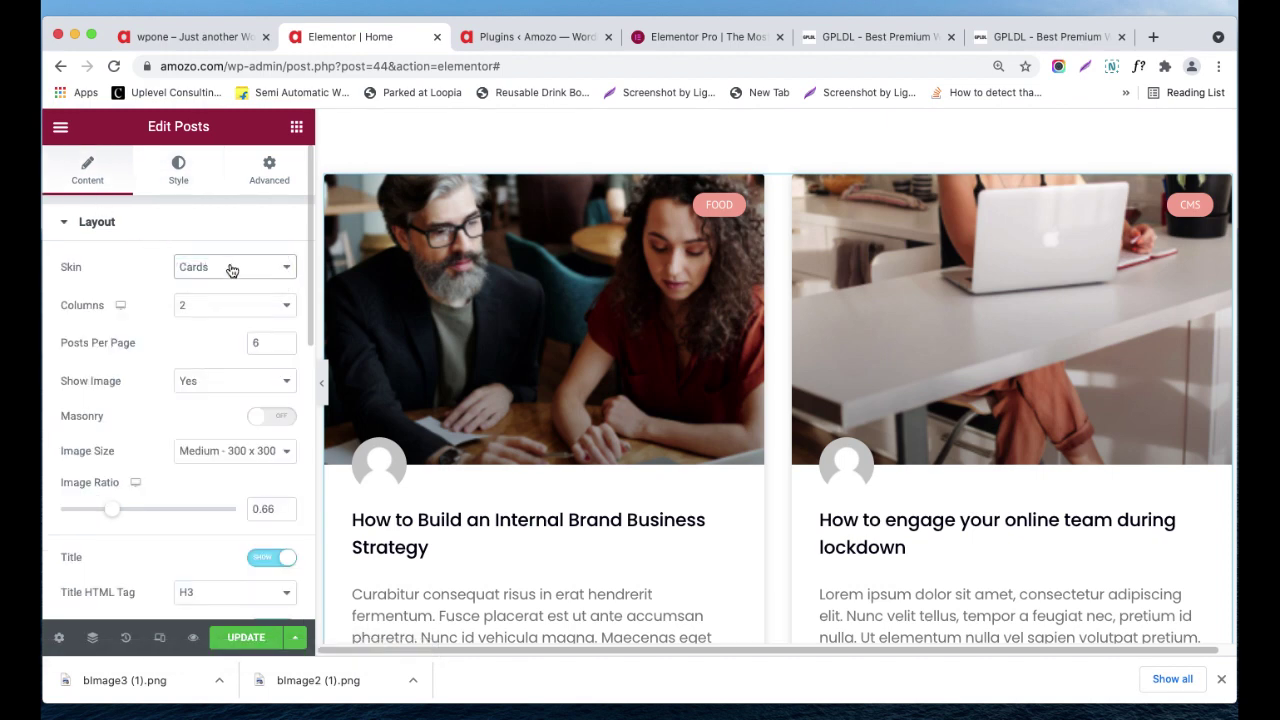
left_click(232, 270)
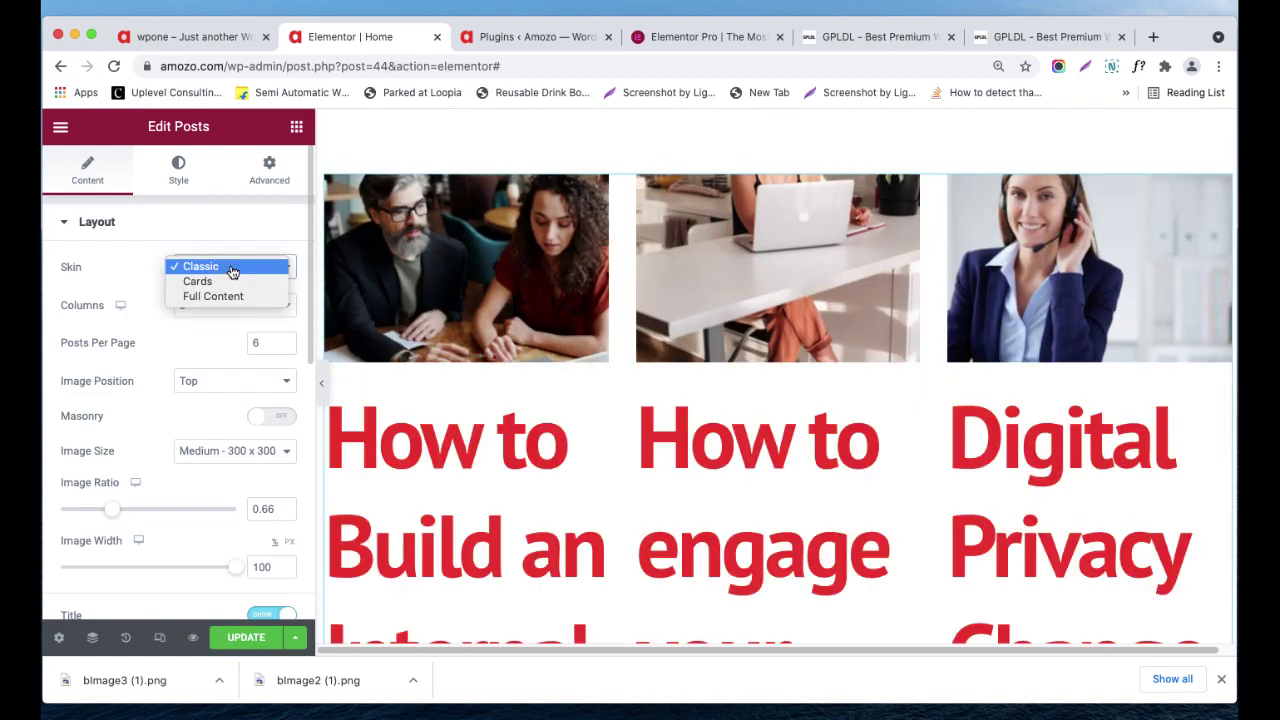
left_click(240, 297)
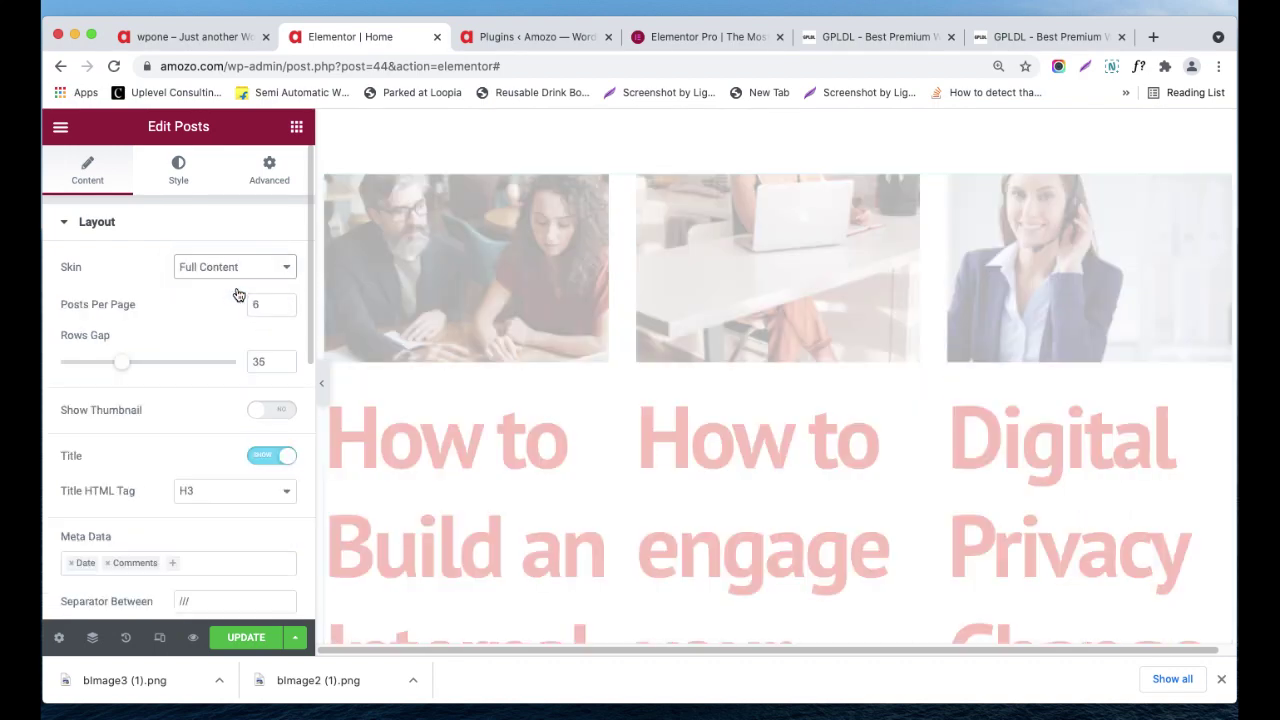
left_click(226, 279)
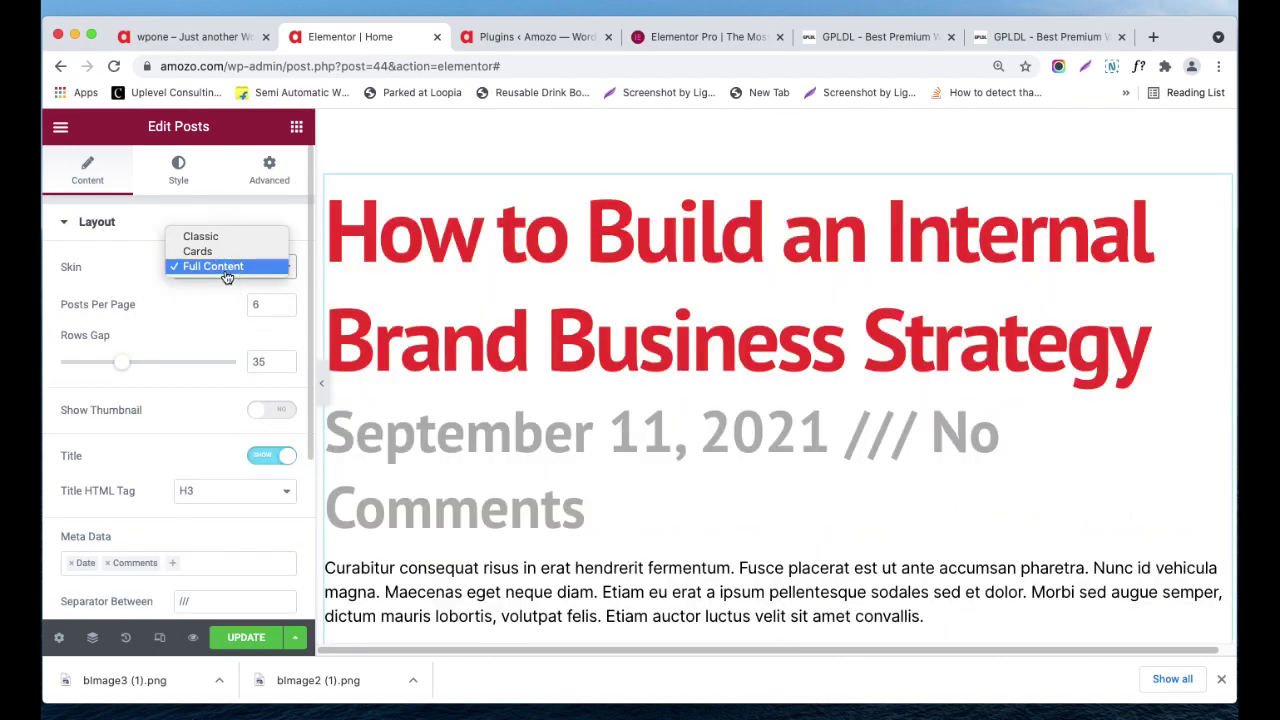
left_click(235, 252)
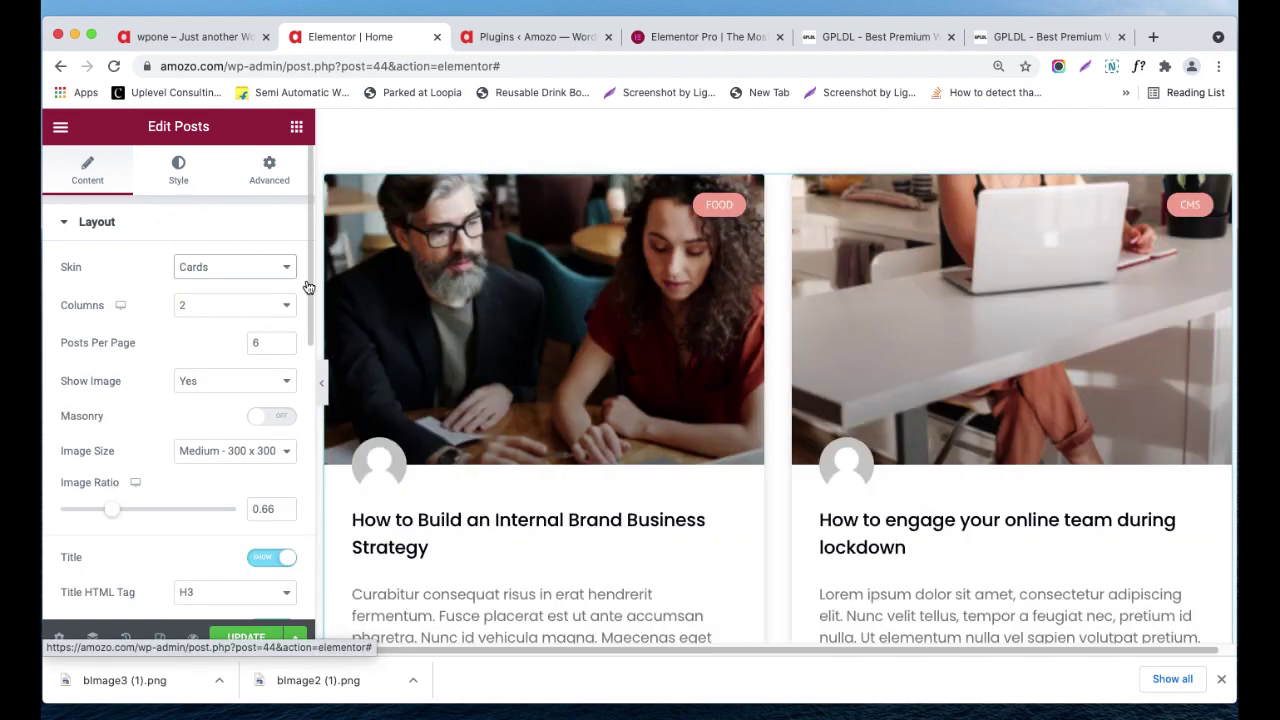
- Set the card grid to 3 columns
left_click(229, 305)
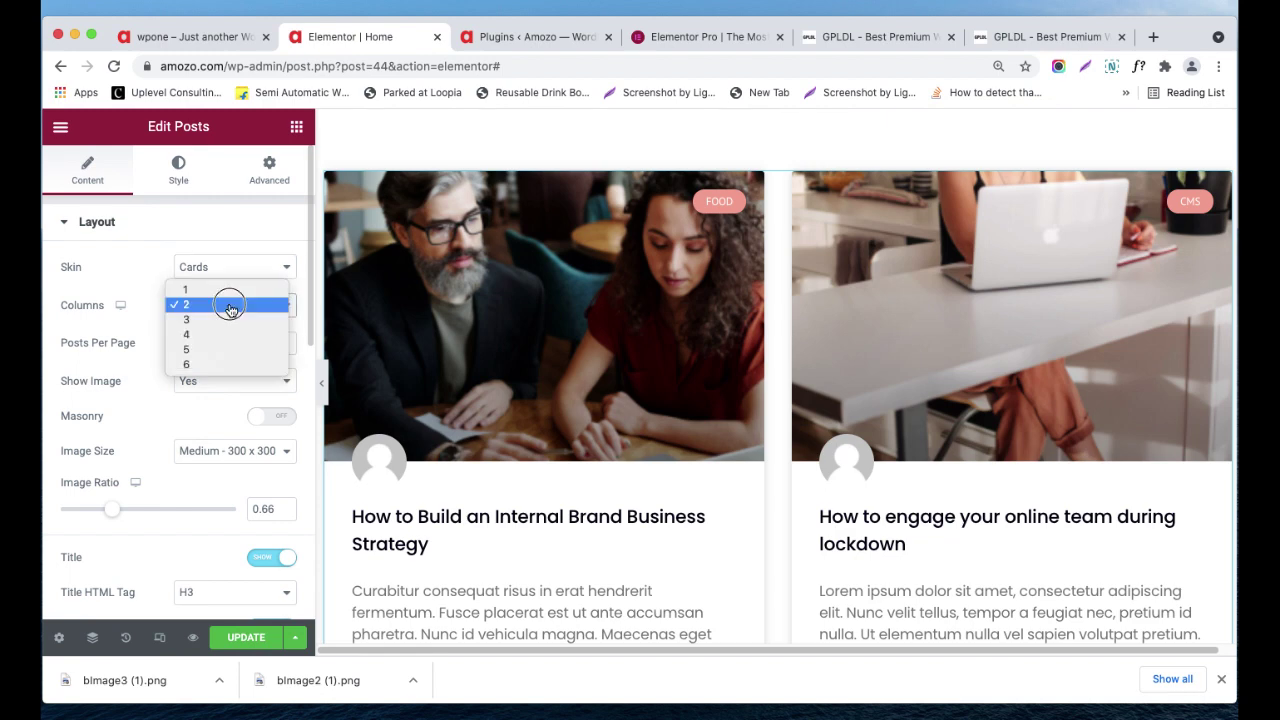
left_click(236, 323)
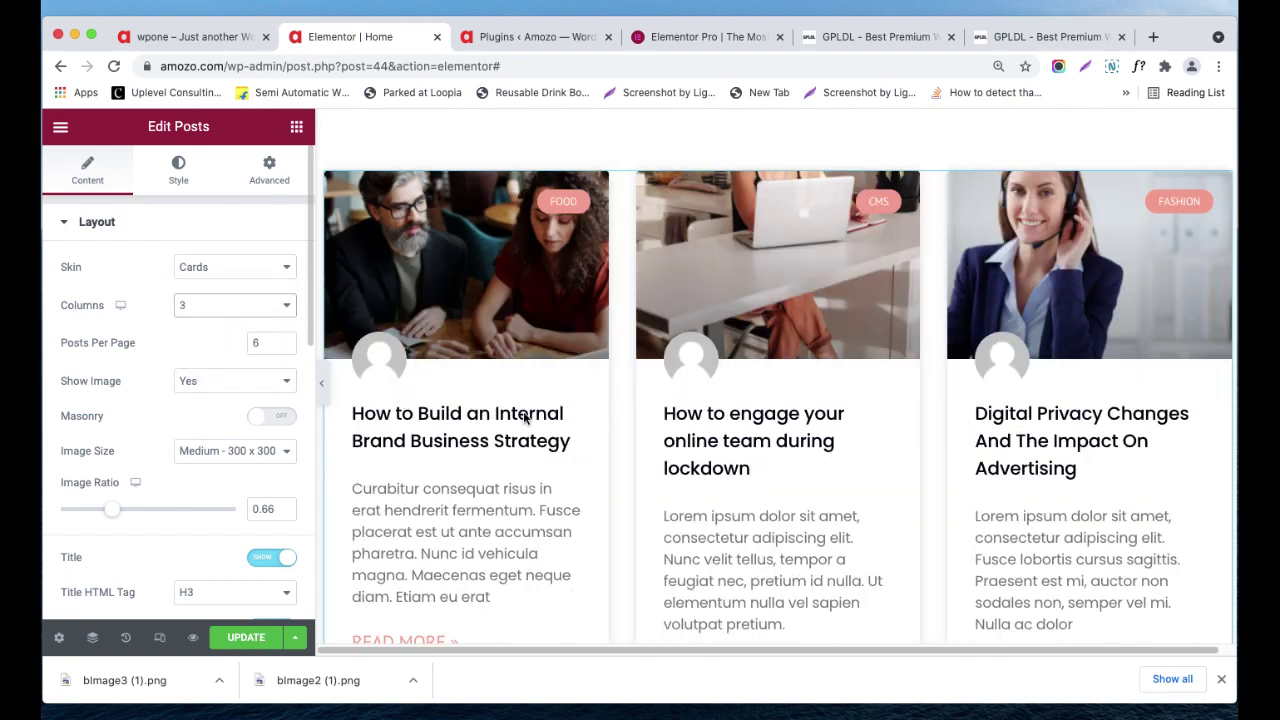
scroll(568, 418, "down", 5)
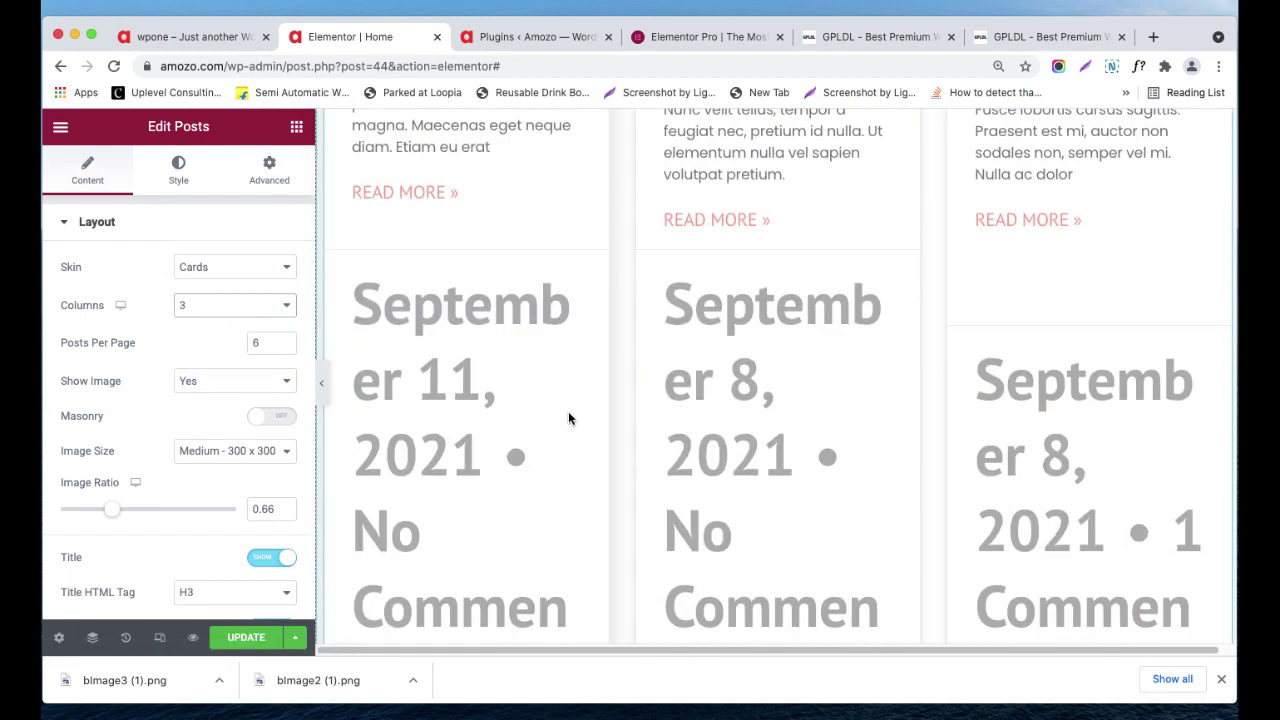
scroll(277, 389, "down", 2)
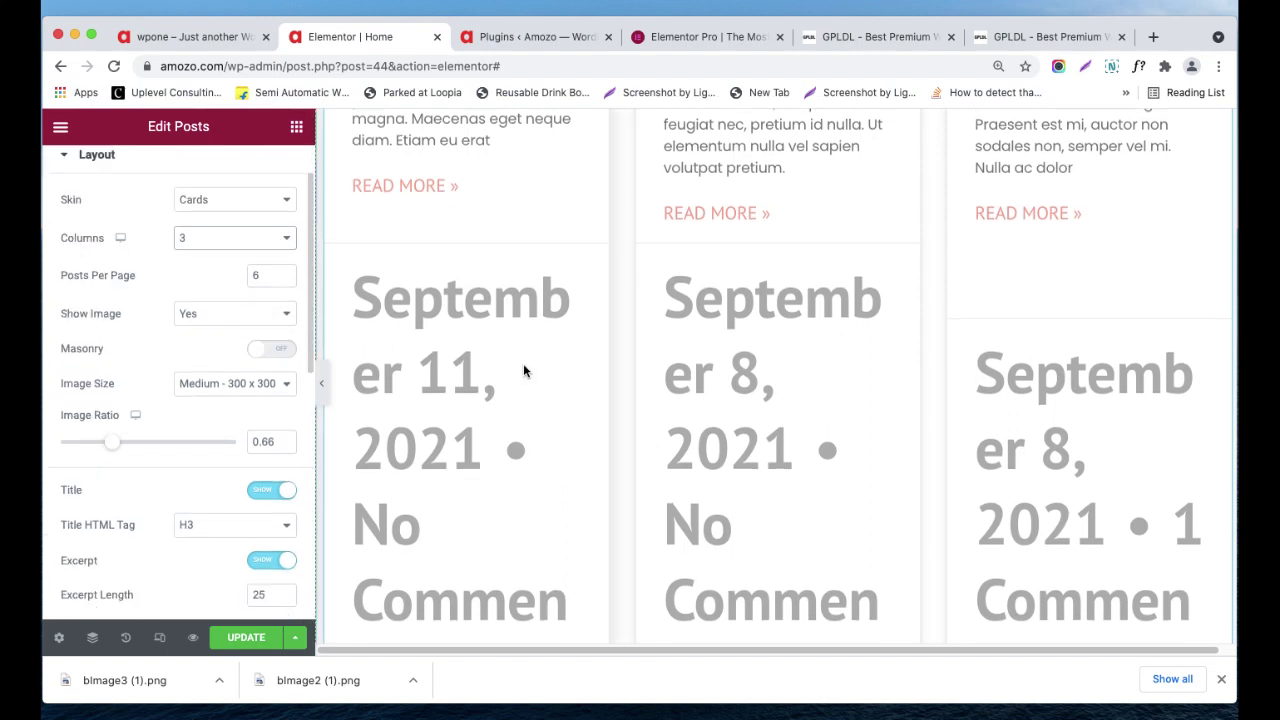
scroll(177, 336, "up", 2)
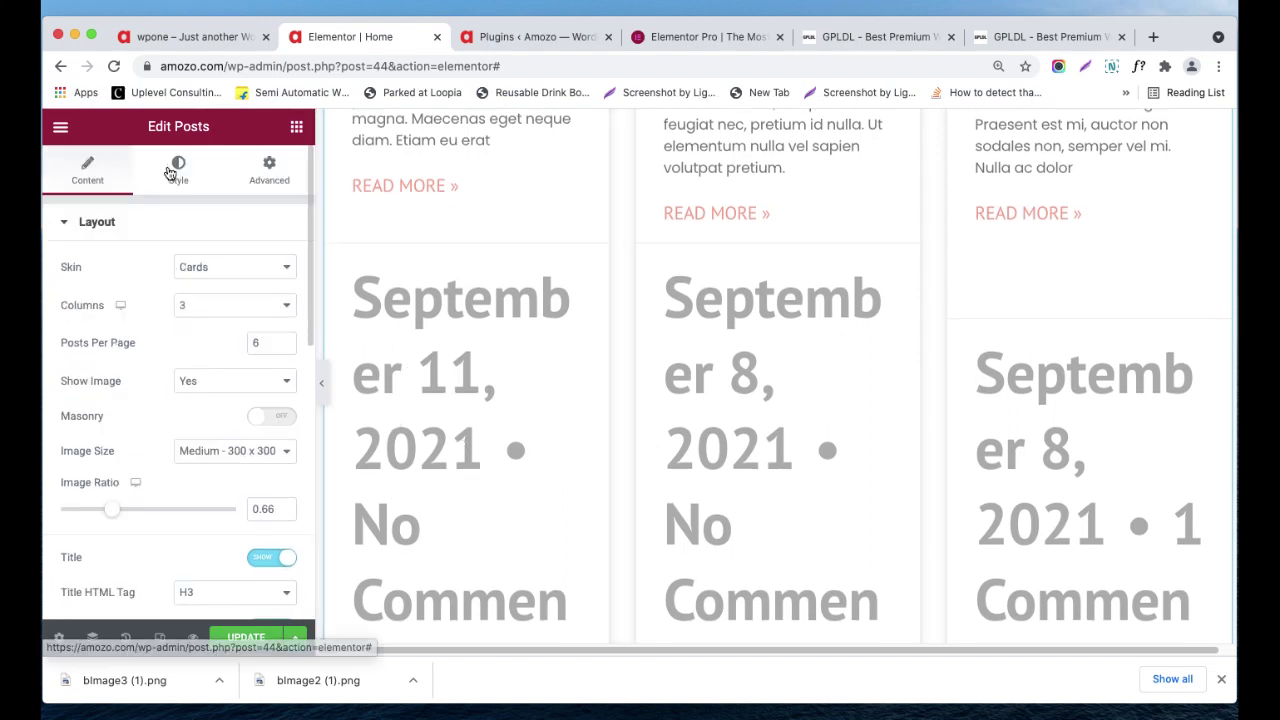
- In the Style tab, apply the Accent global typography preset to the post meta text
left_click(172, 170)
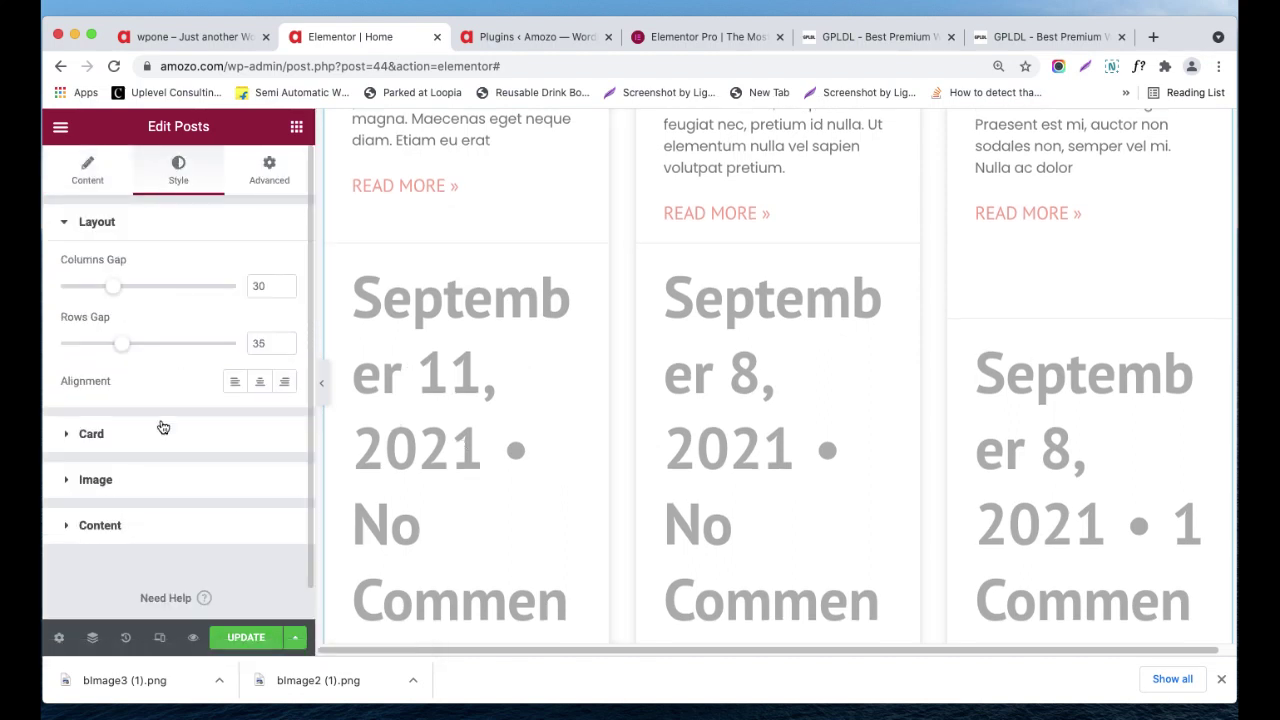
left_click(175, 525)
scroll(190, 400, "down", 4)
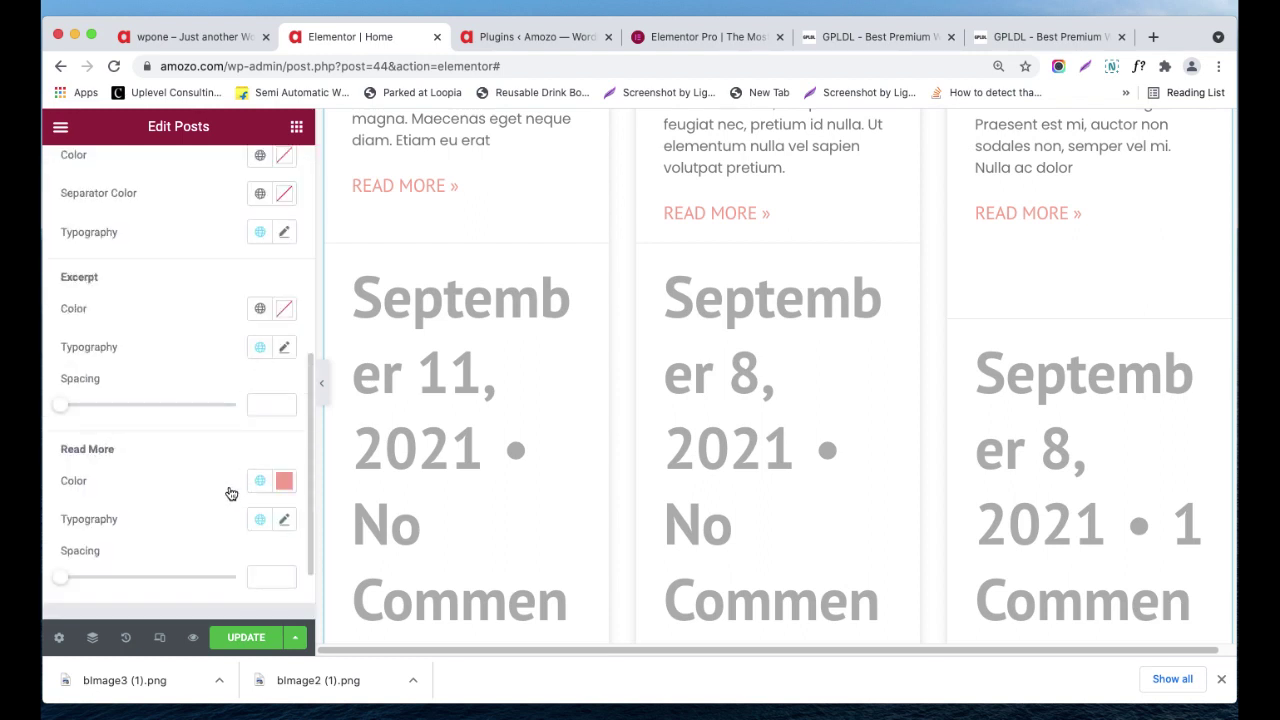
scroll(192, 398, "up", 3)
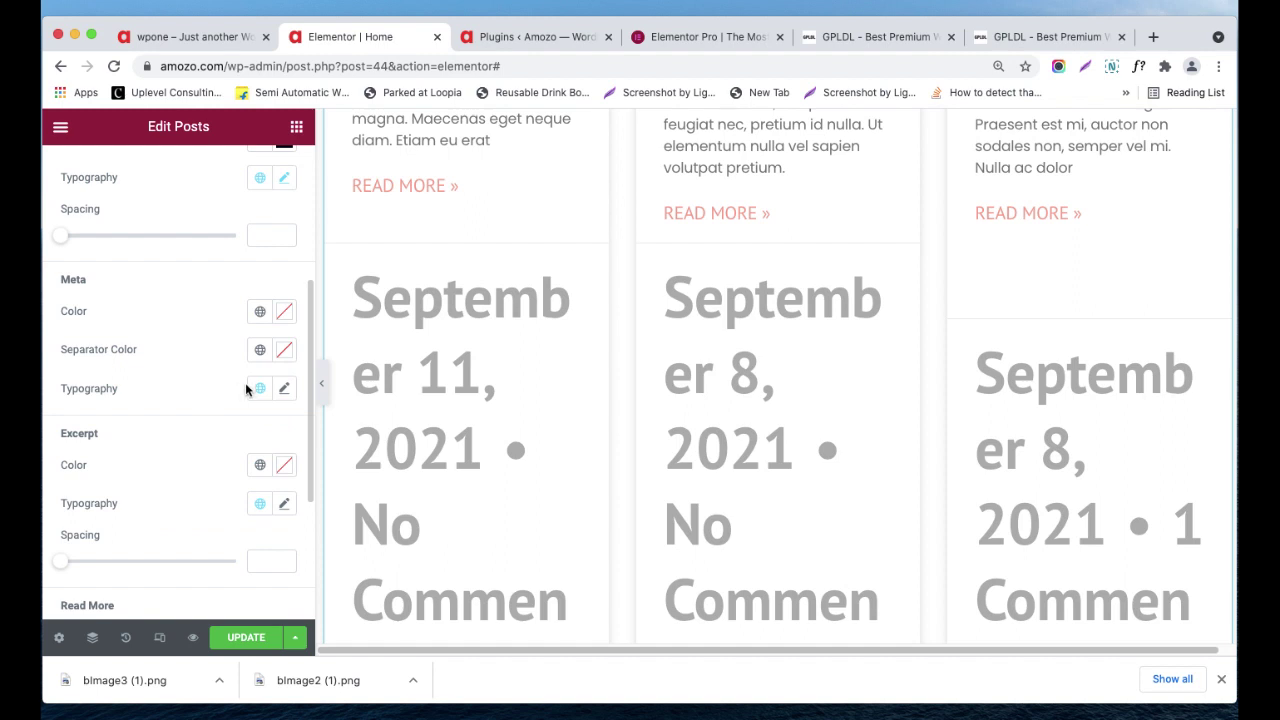
left_click(258, 389)
left_click(180, 303)
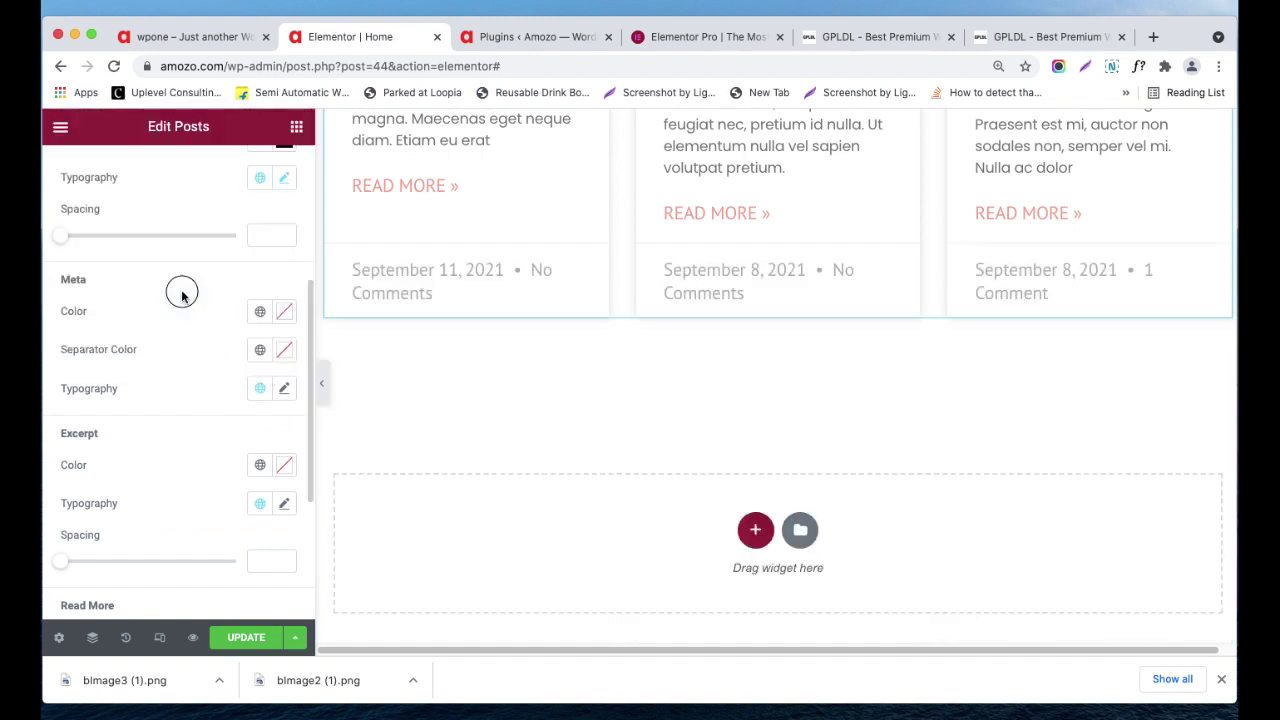
left_click(258, 390)
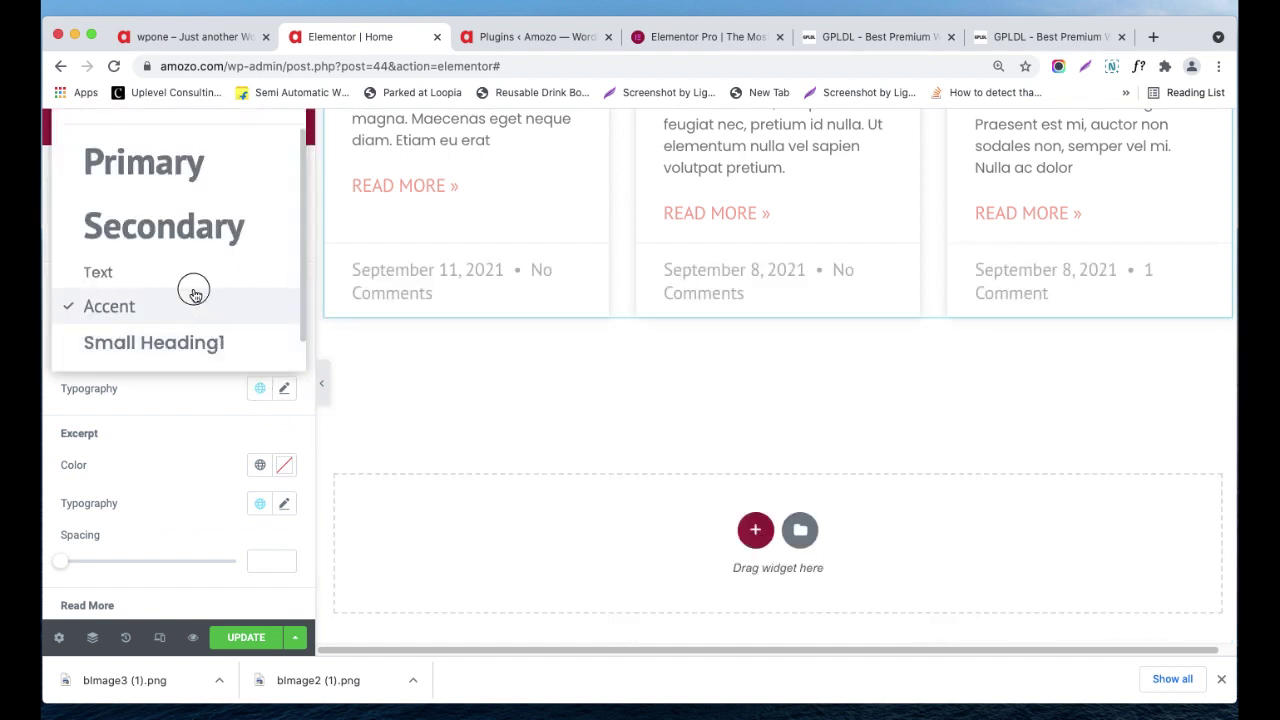
left_click(193, 295)
left_click(258, 388)
left_click(165, 270)
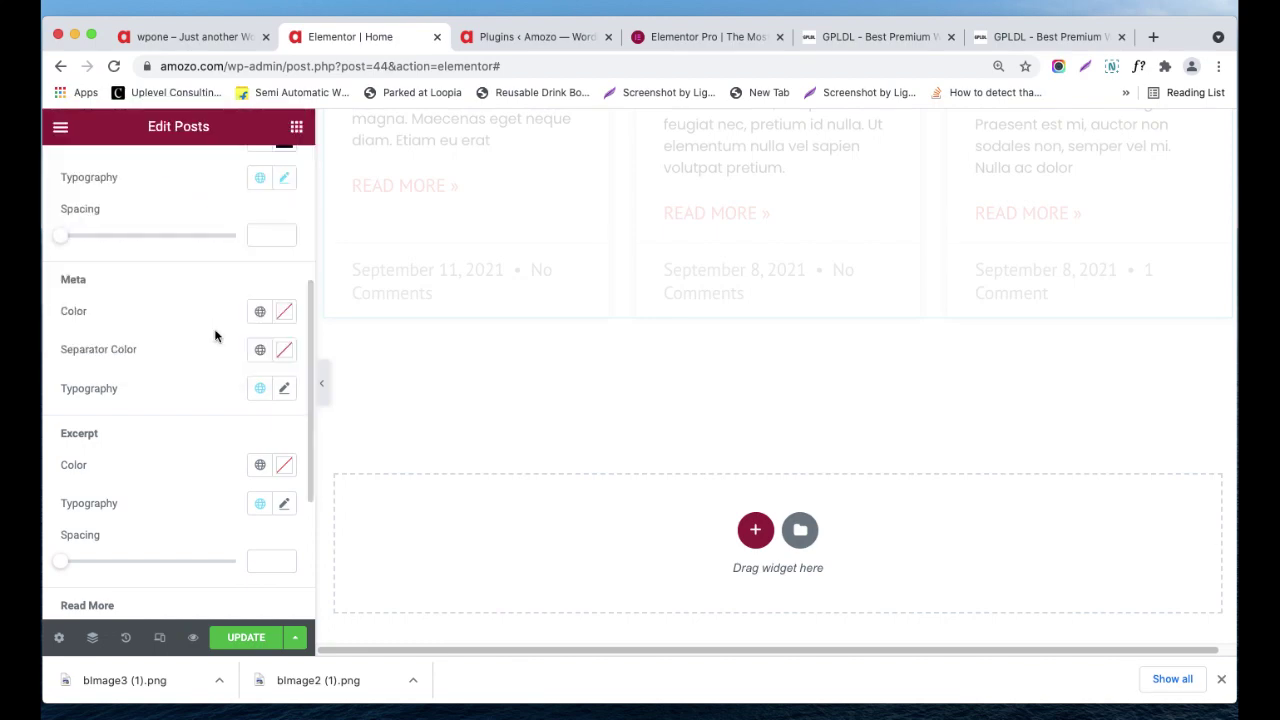
- Go back to the Content tab's Layout section
scroll(218, 347, "up", 10)
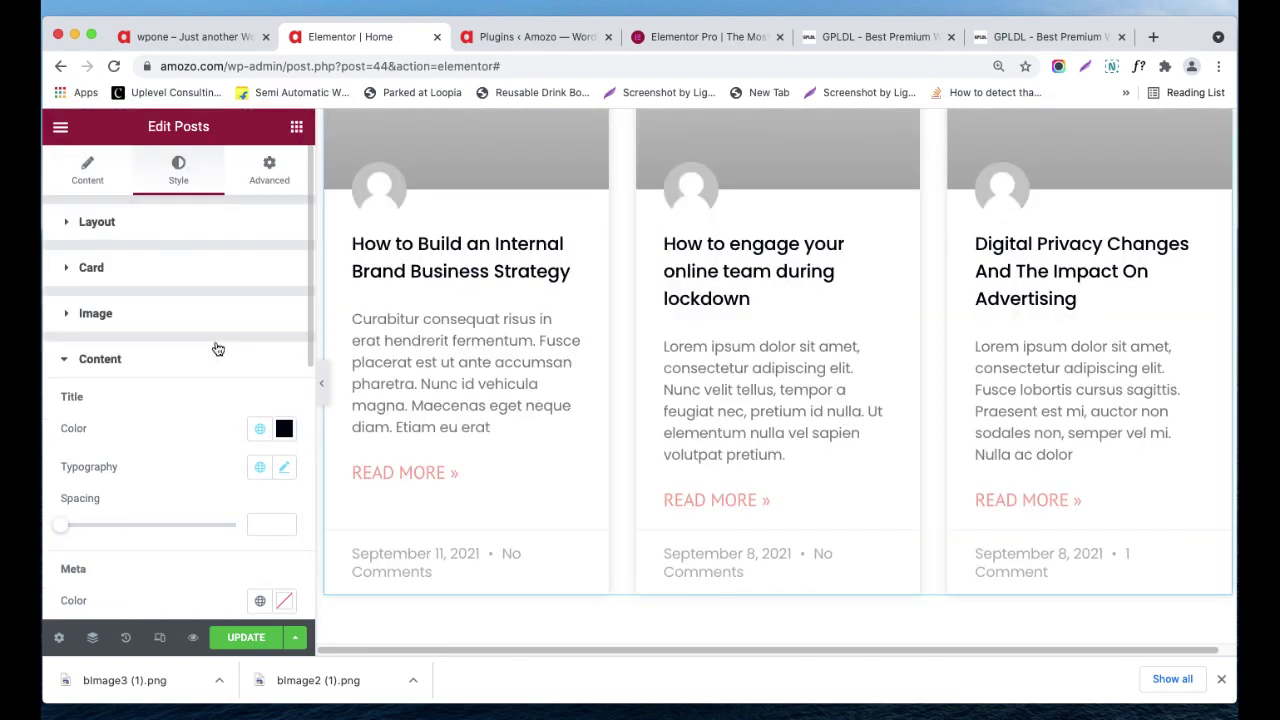
left_click(95, 183)
scroll(529, 366, "up", 4)
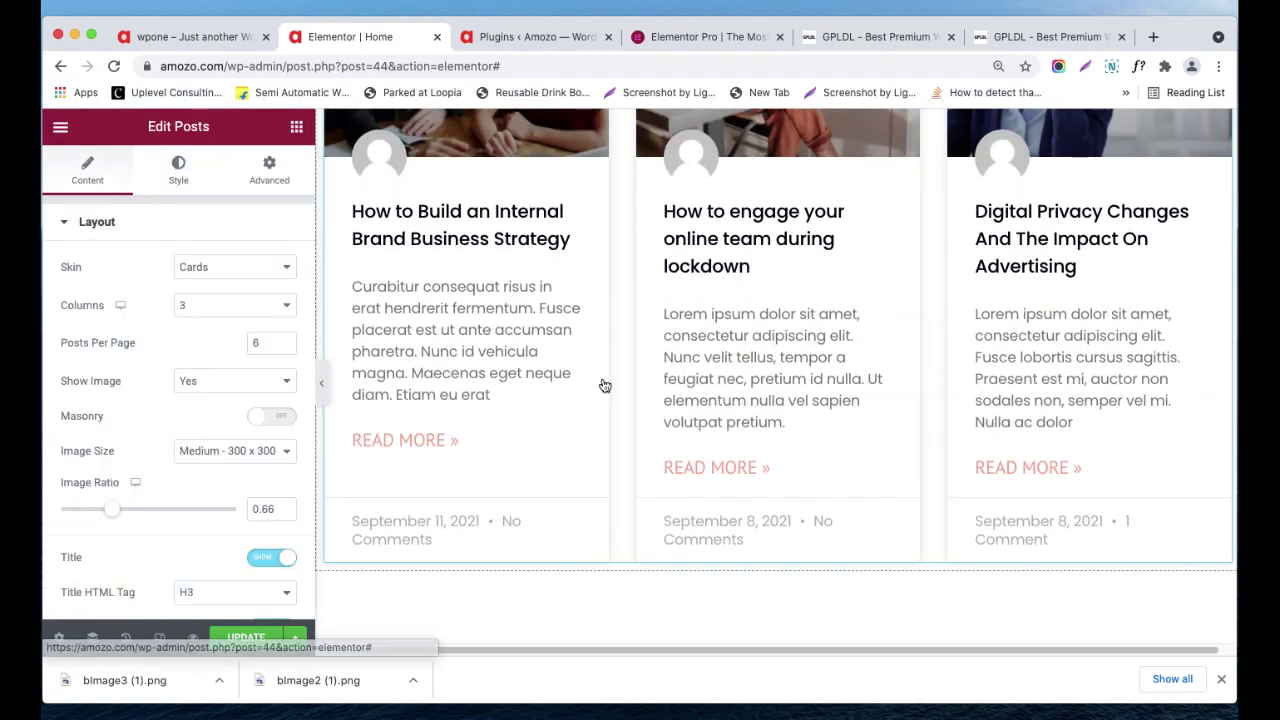
scroll(927, 361, "up", 3)
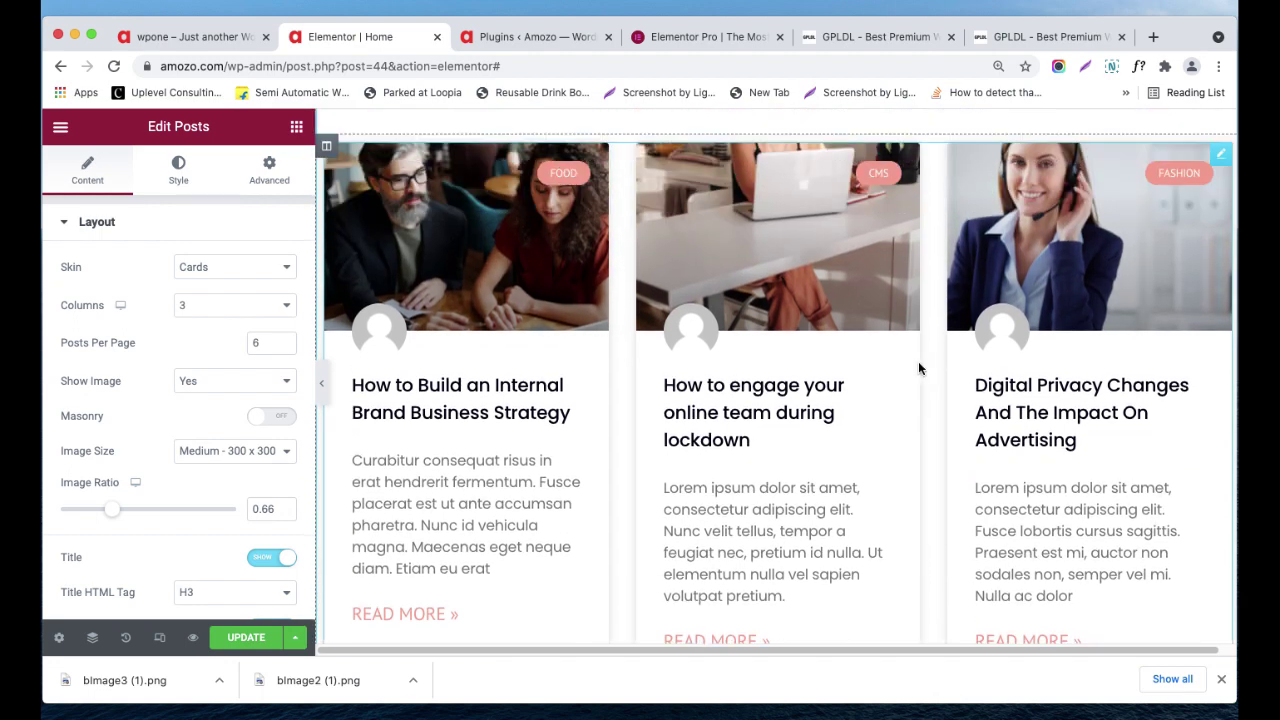
- Keep the Cards skin and review the posts-per-page setting
left_click(225, 270)
left_click(226, 340)
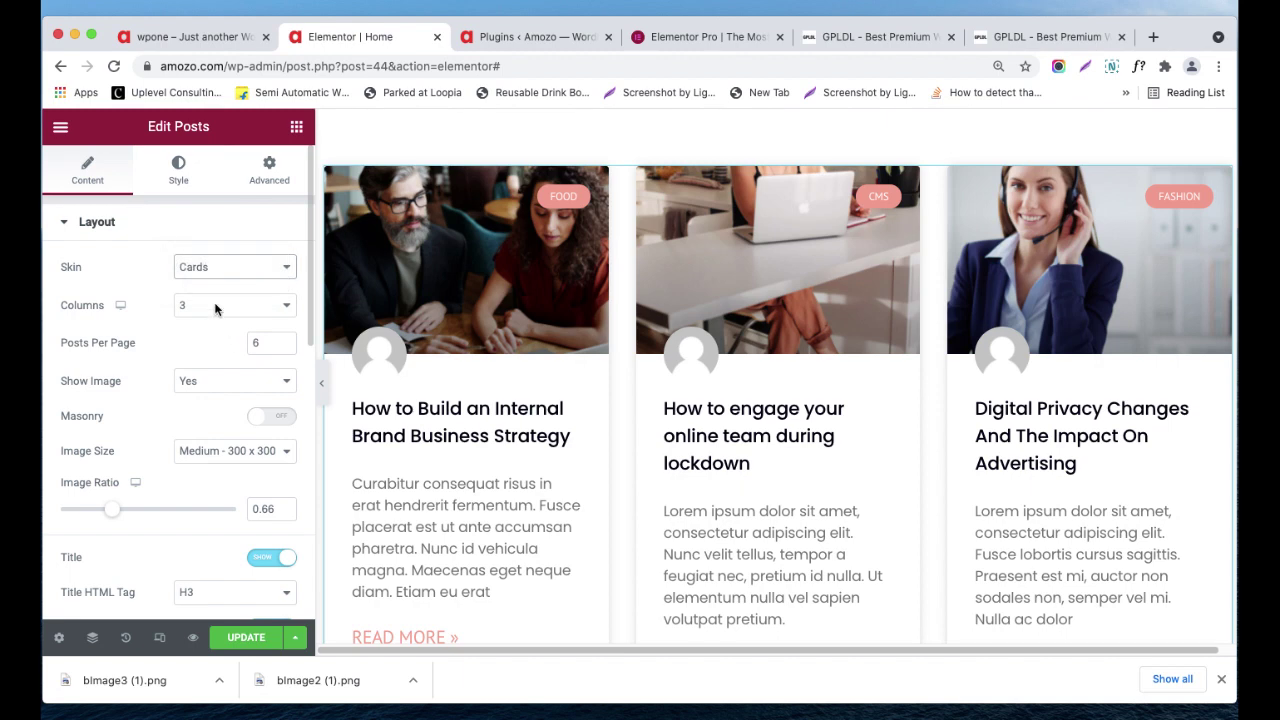
left_click(269, 343)
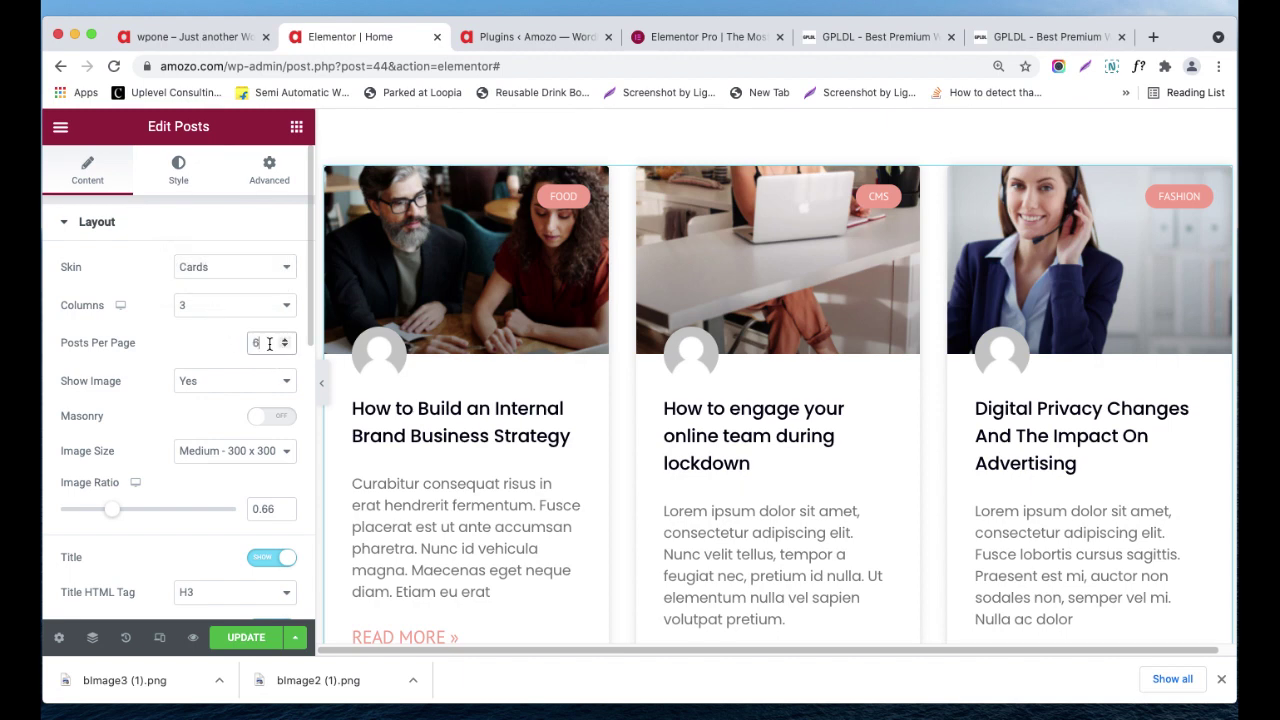
left_click_drag(571, 443, 640, 441)
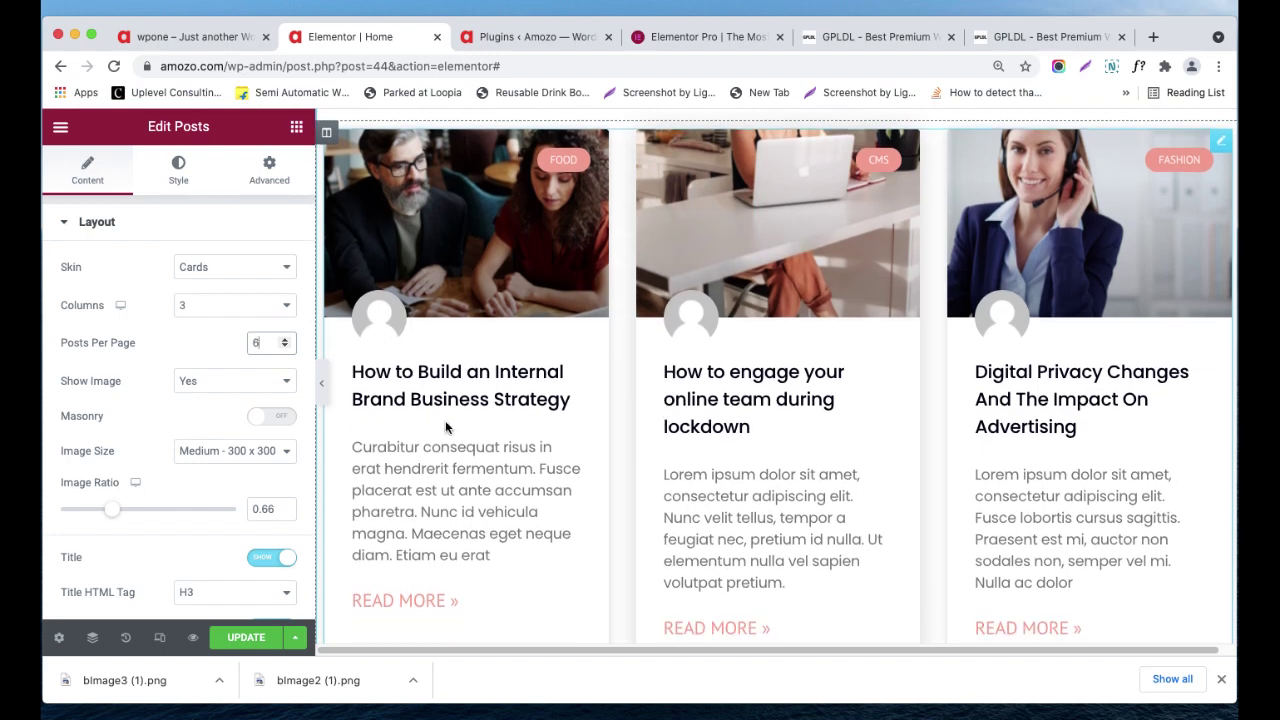
- Hide the card images and restore them, then turn Masonry on and back off
left_click(259, 388)
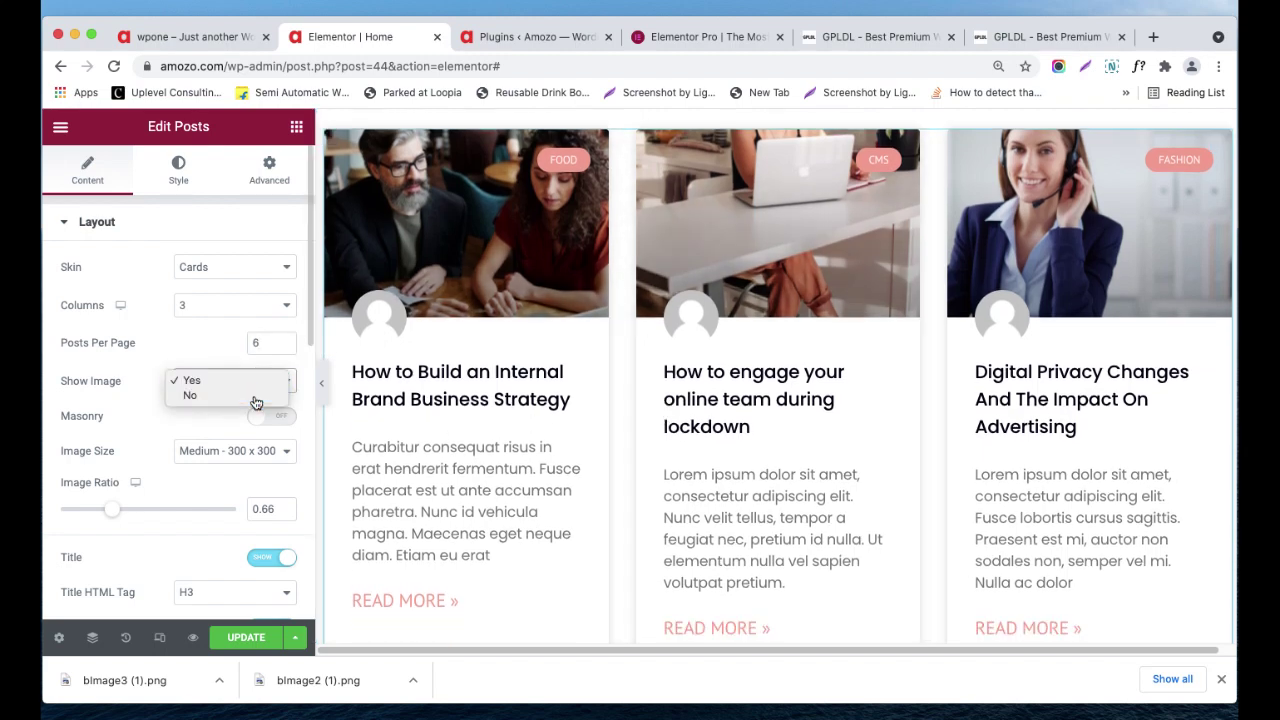
left_click(252, 396)
left_click(245, 382)
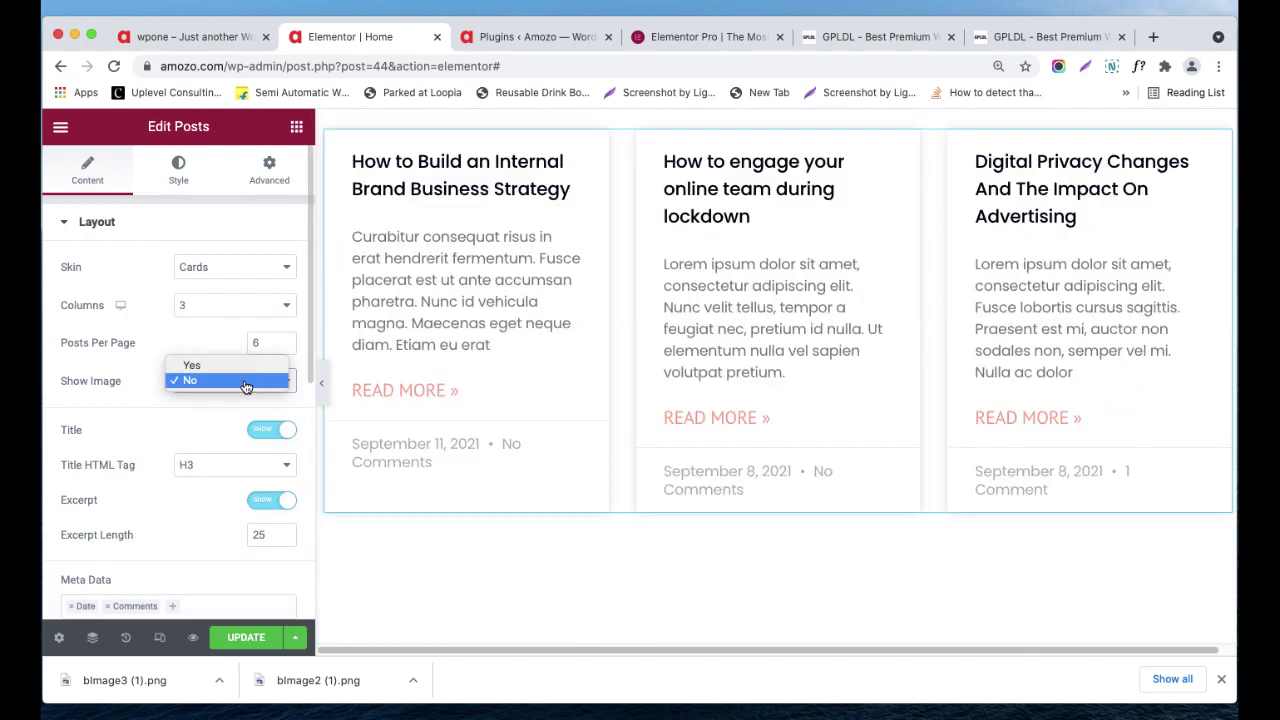
left_click(246, 365)
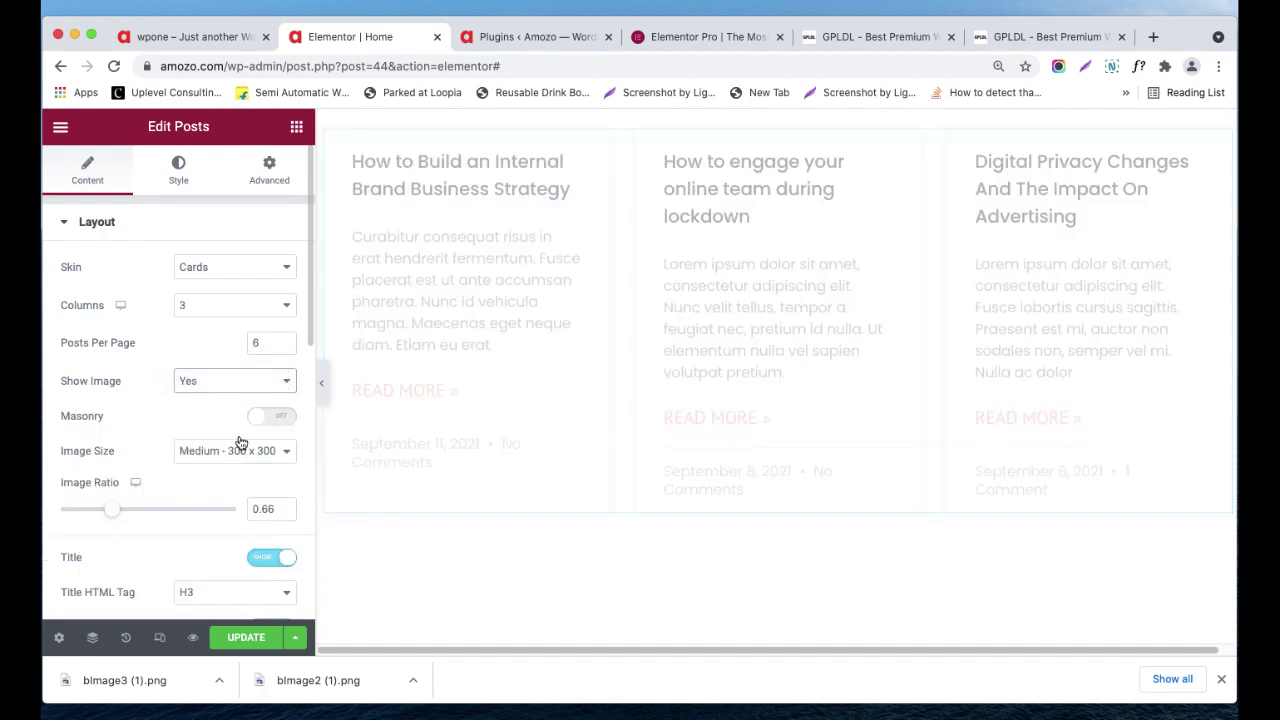
scroll(245, 457, "down", 1)
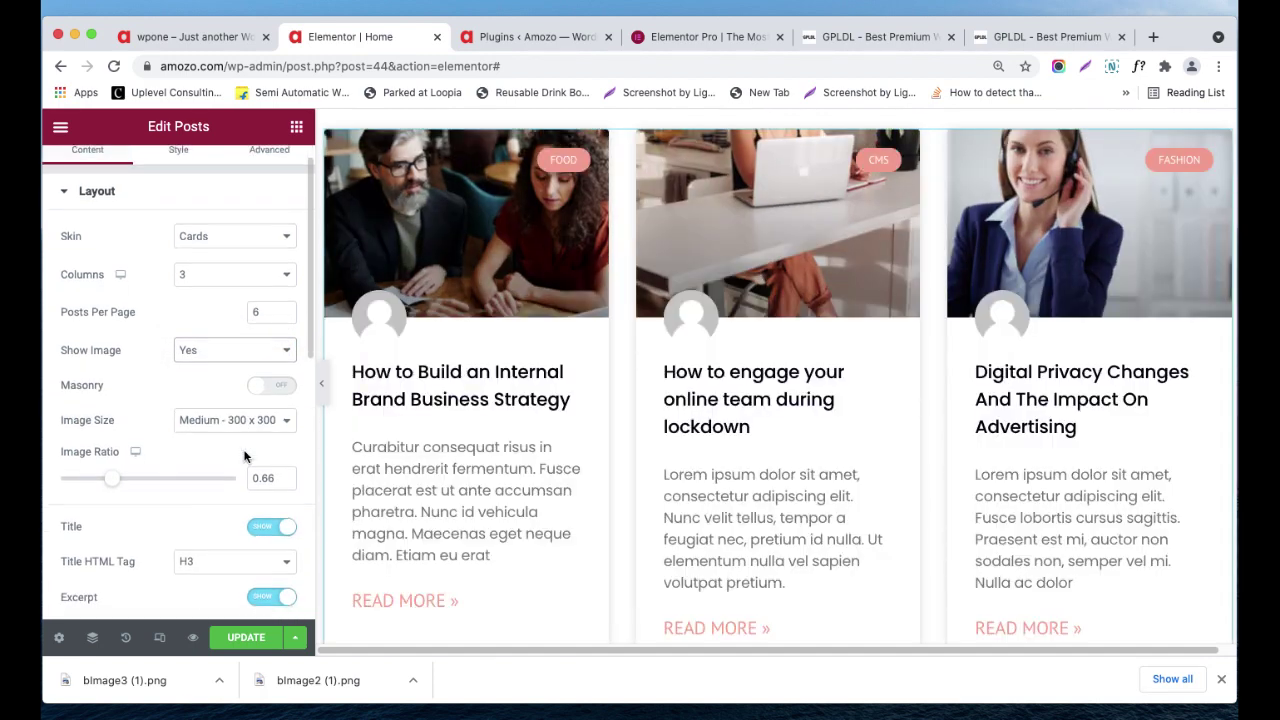
left_click(276, 389)
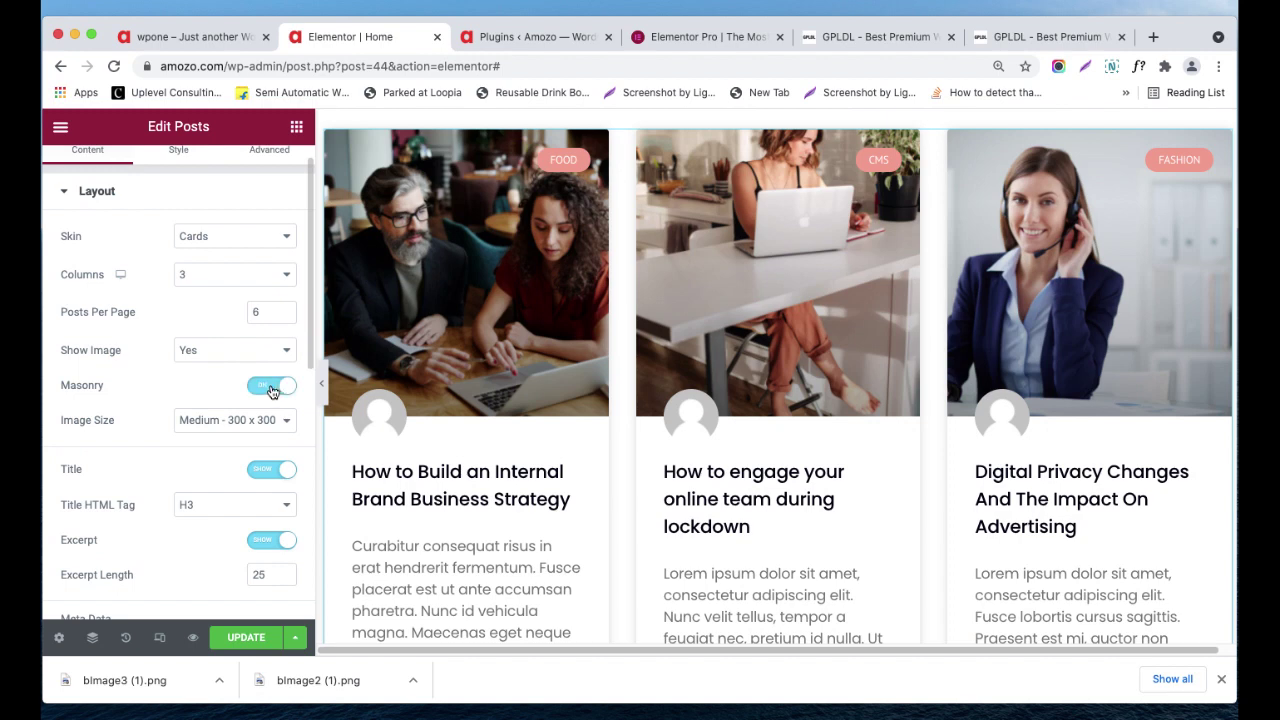
left_click(262, 389)
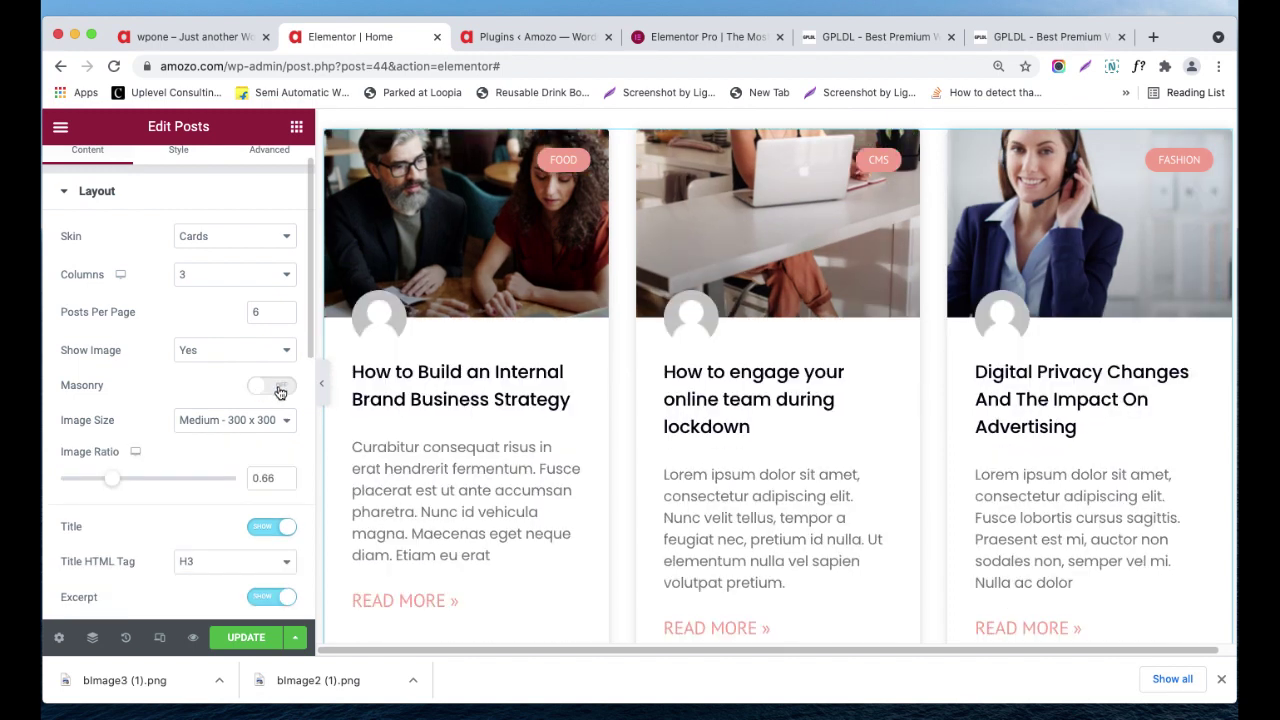
- Raise the Image Ratio from 0.66 to 1.02, keeping Medium 300 x 300 image size
scroll(530, 450, "down", 4)
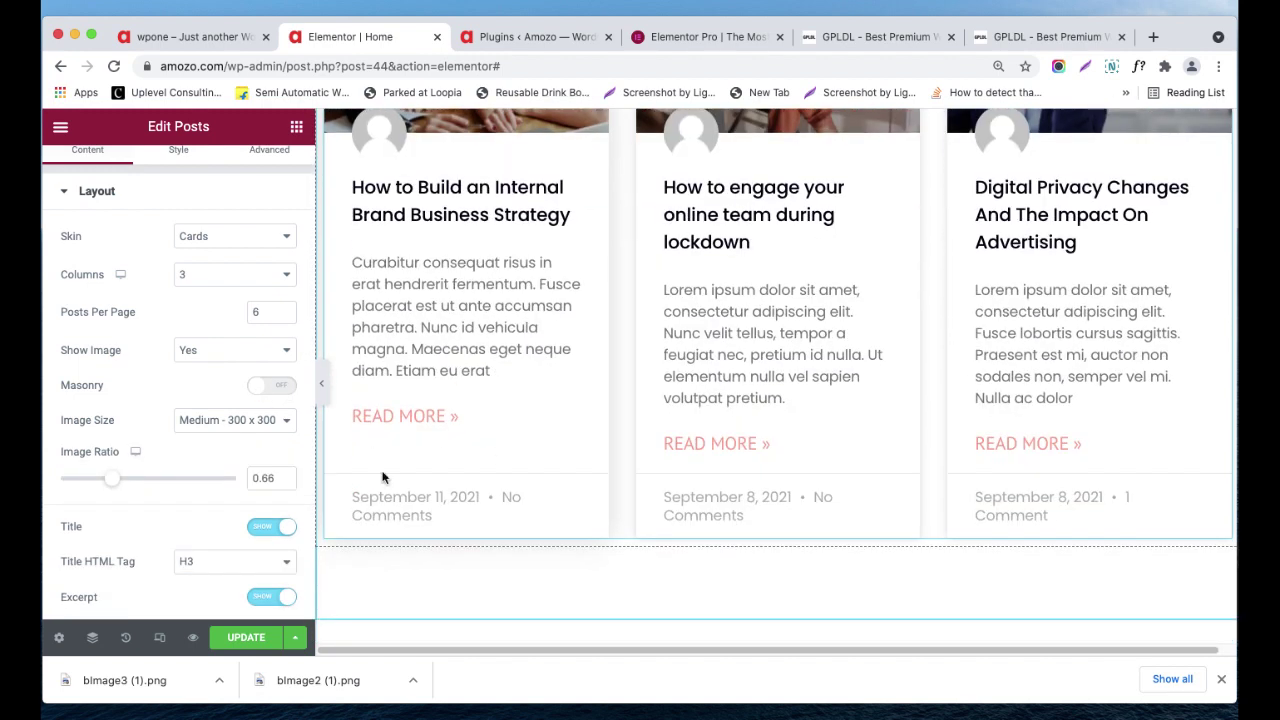
left_click(210, 428)
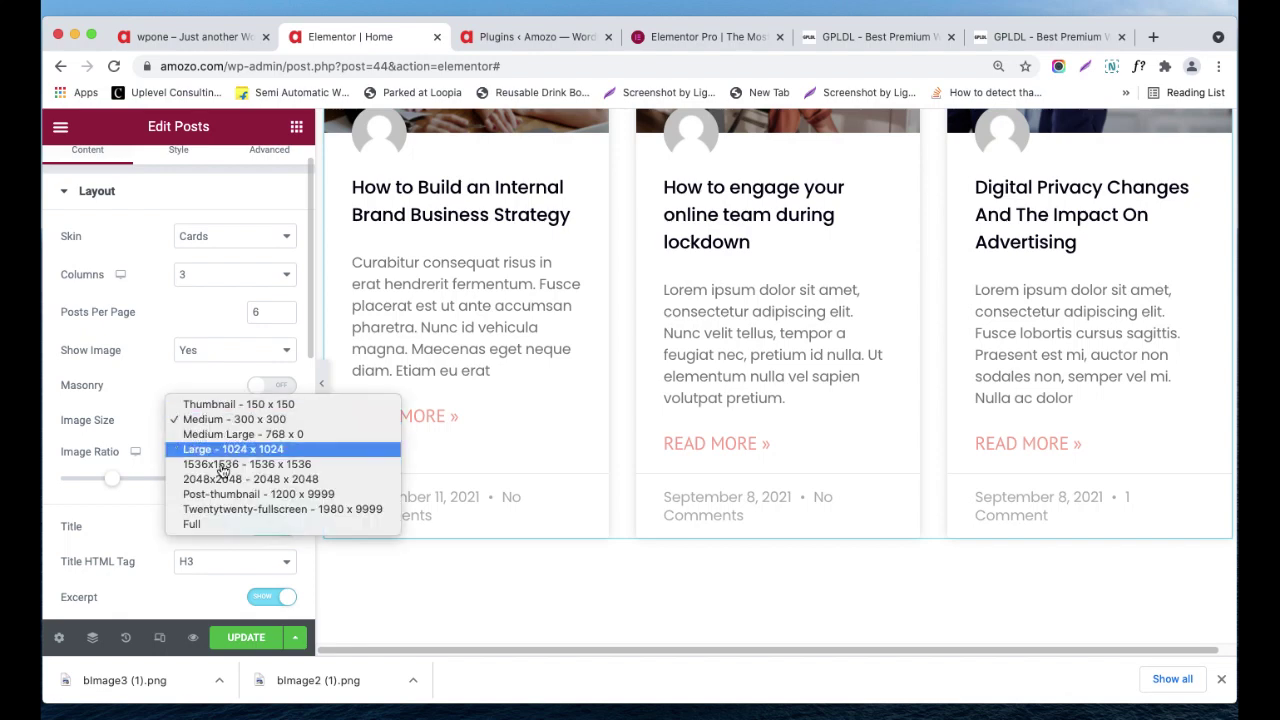
left_click(152, 415)
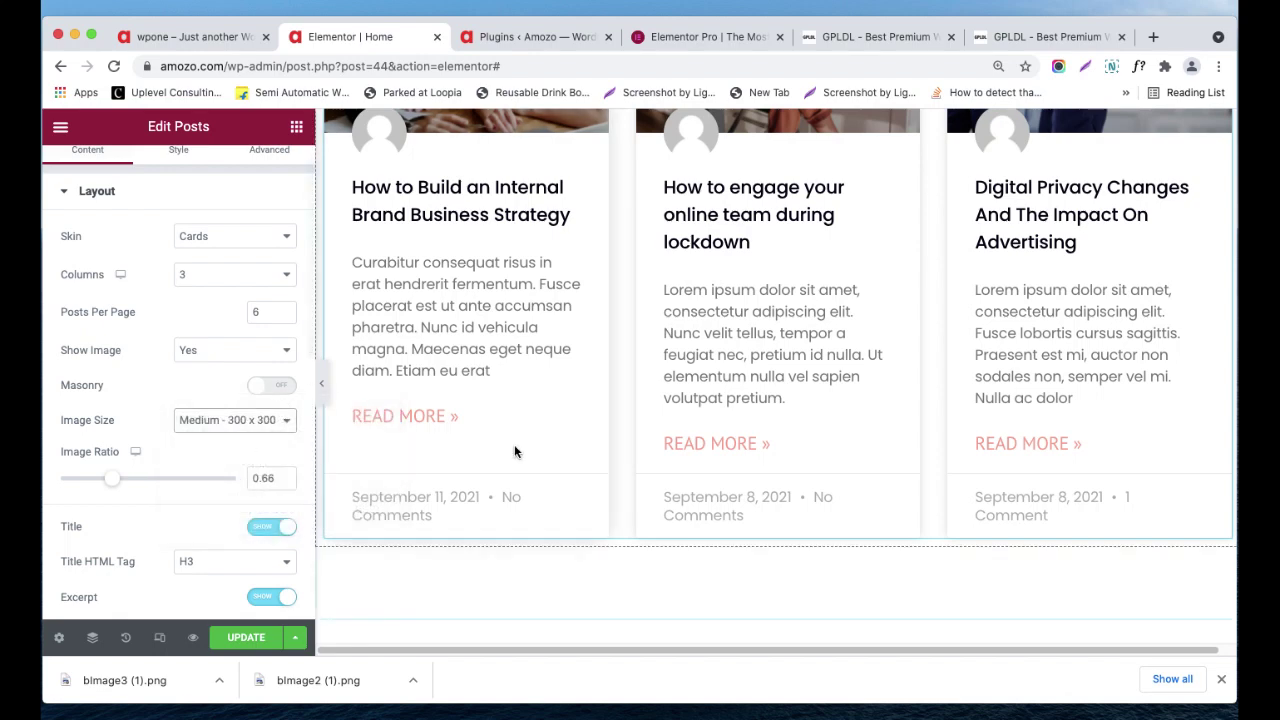
scroll(514, 452, "up", 6)
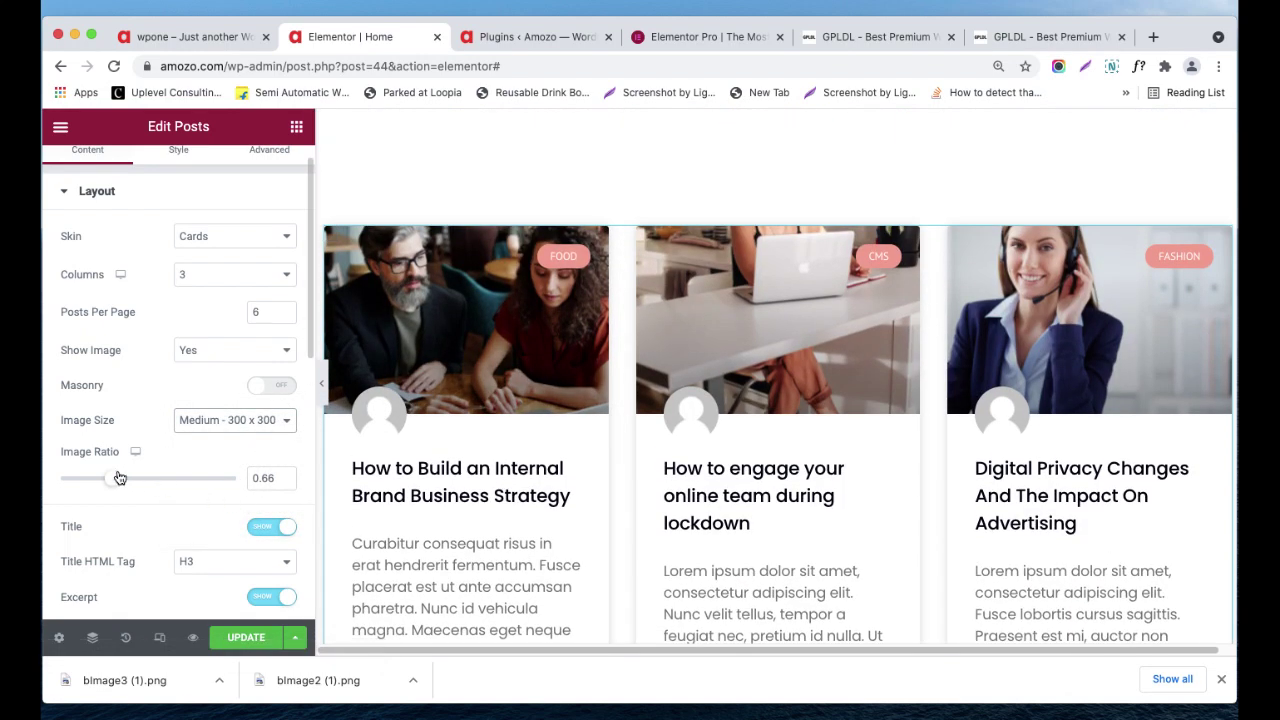
left_click_drag(112, 478, 82, 479)
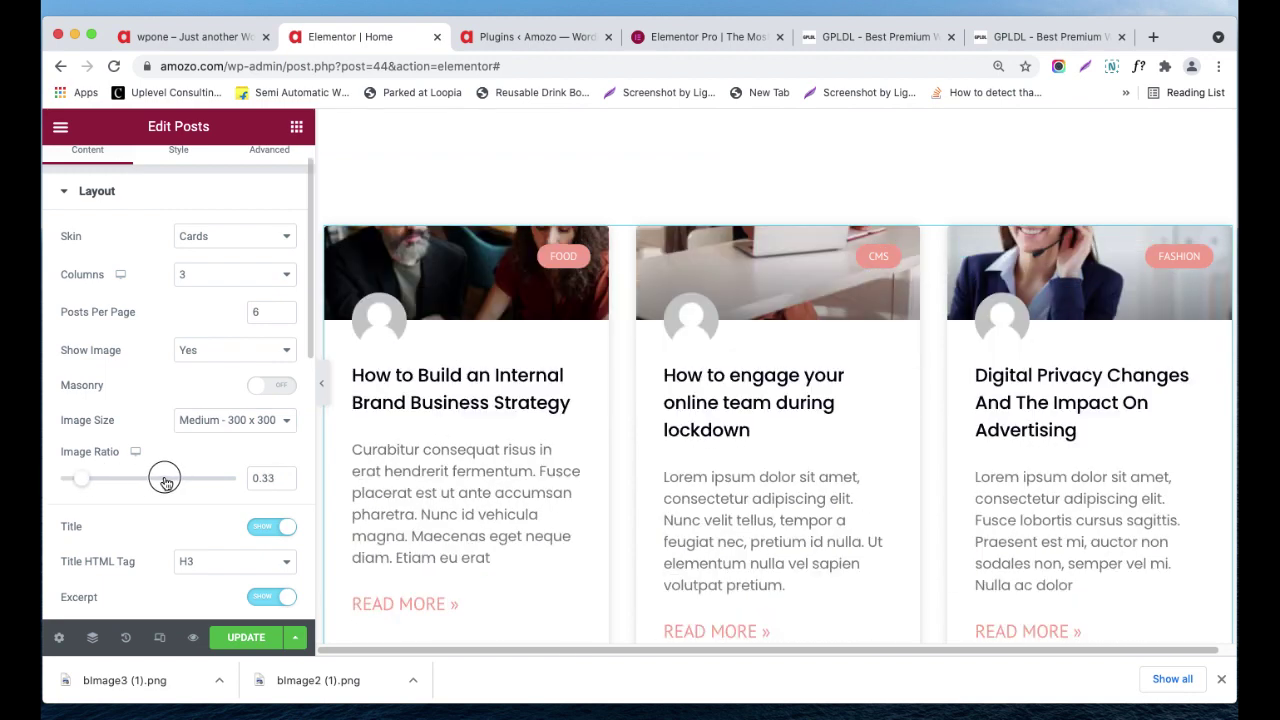
left_click_drag(165, 480, 145, 478)
scroll(355, 445, "down", 1)
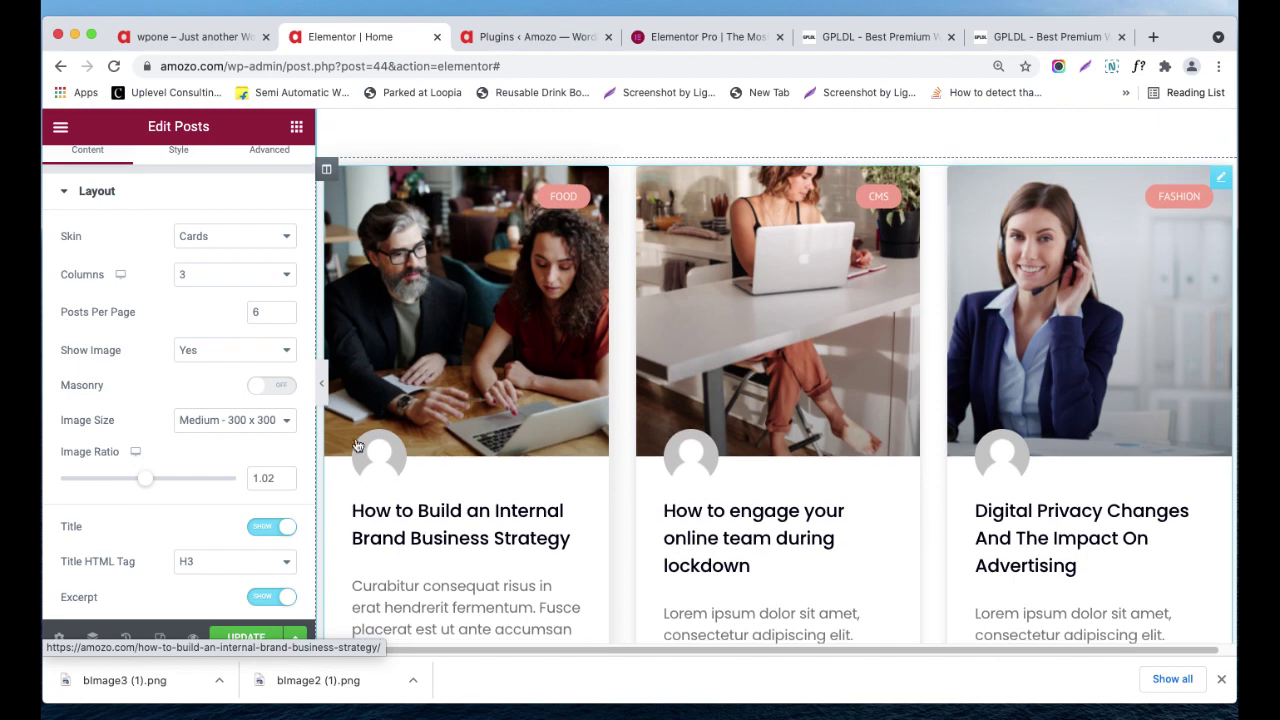
scroll(191, 490, "down", 2)
left_click(258, 437)
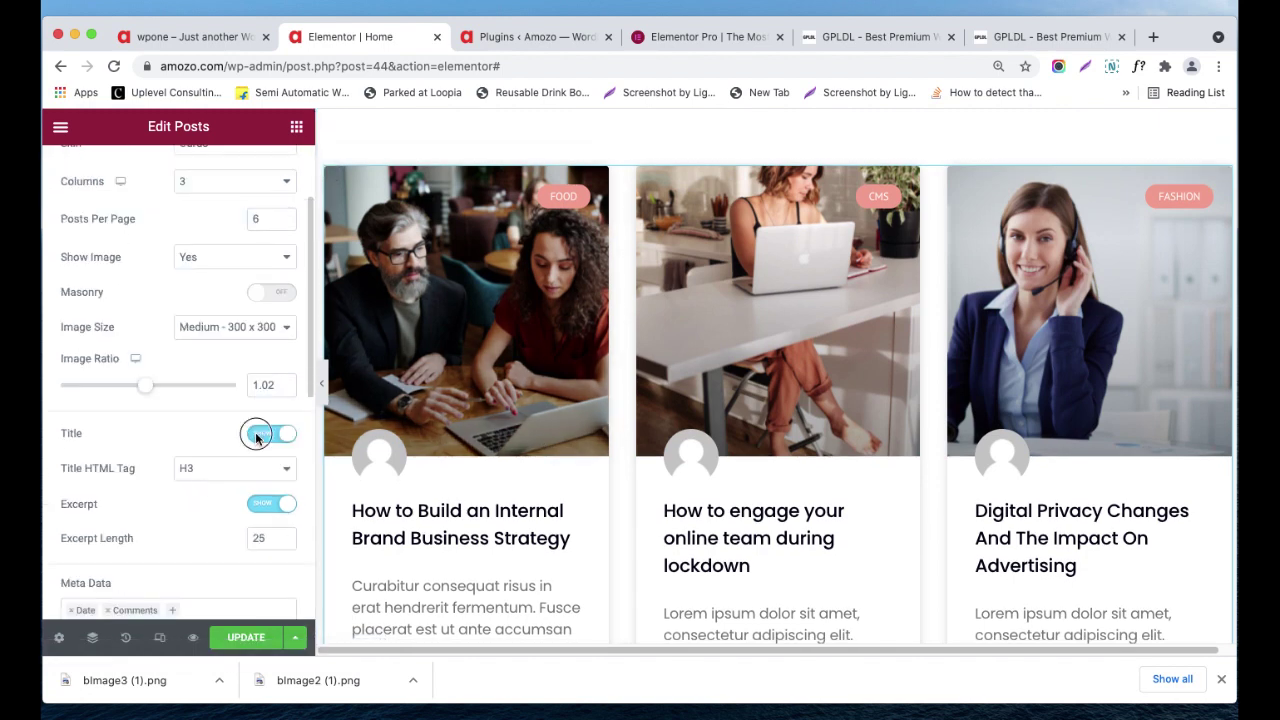
left_click(260, 436)
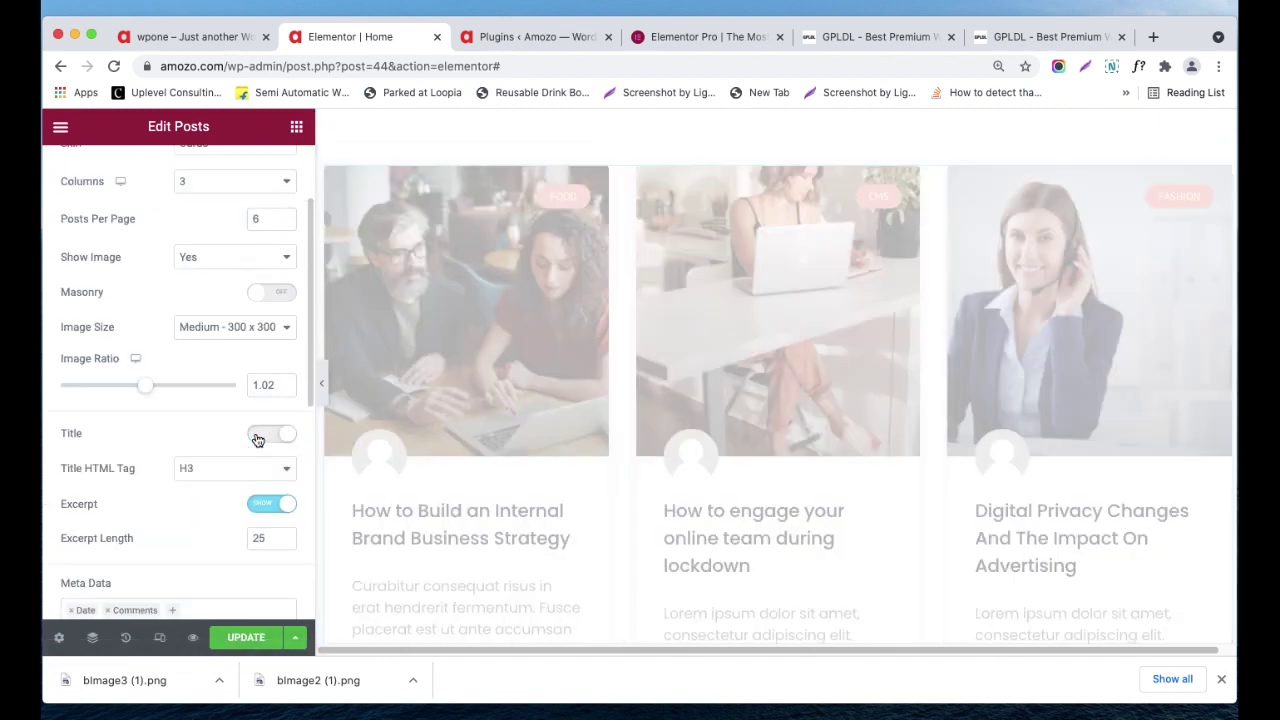
left_click(258, 437)
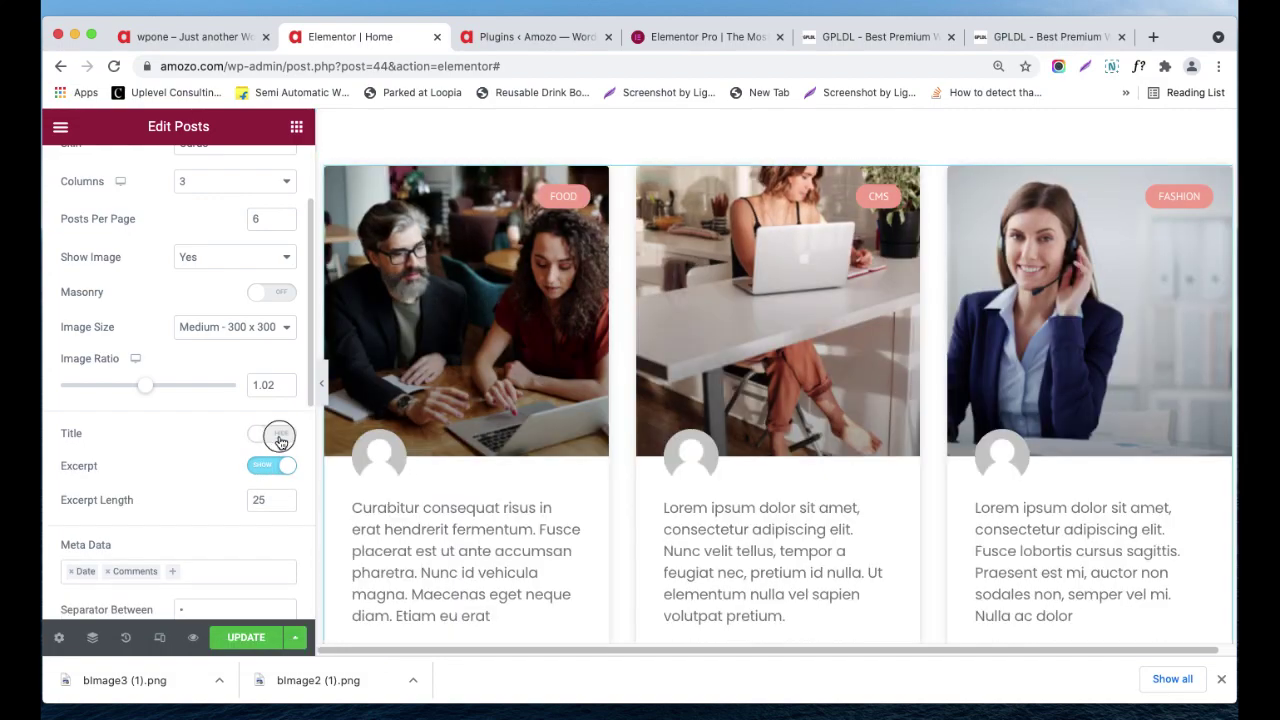
left_click(270, 438)
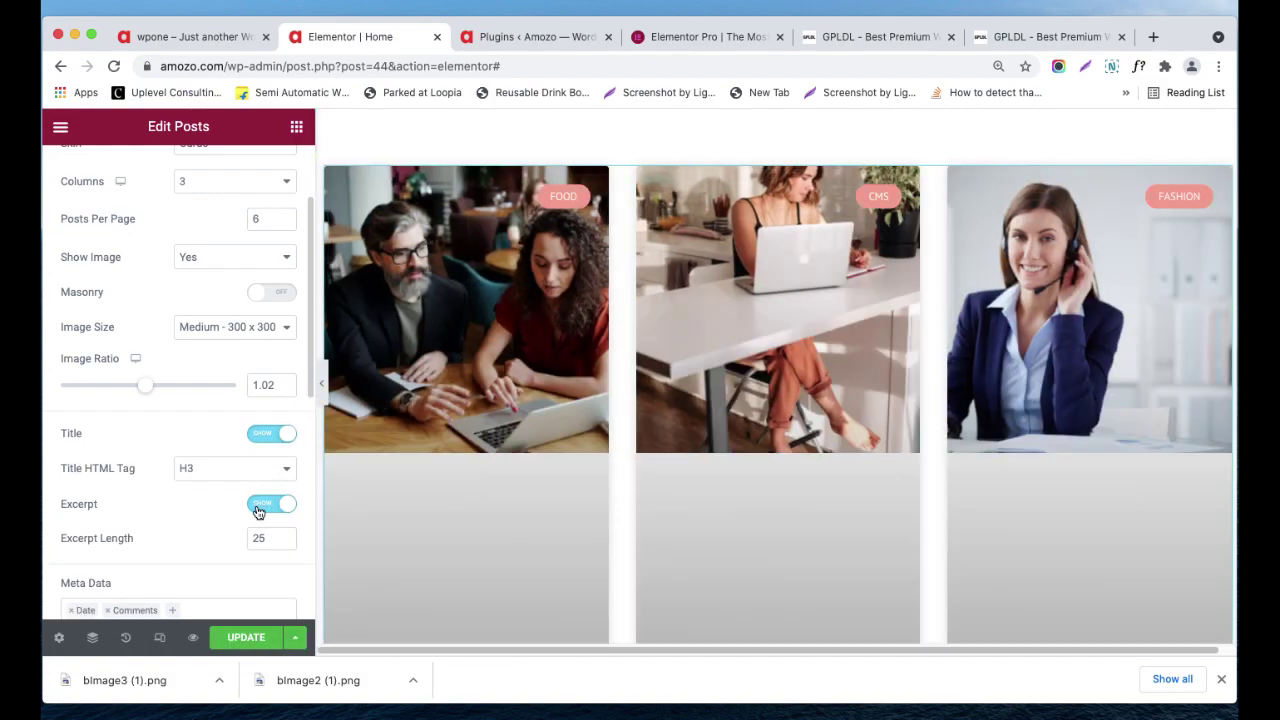
scroll(520, 515, "down", 2)
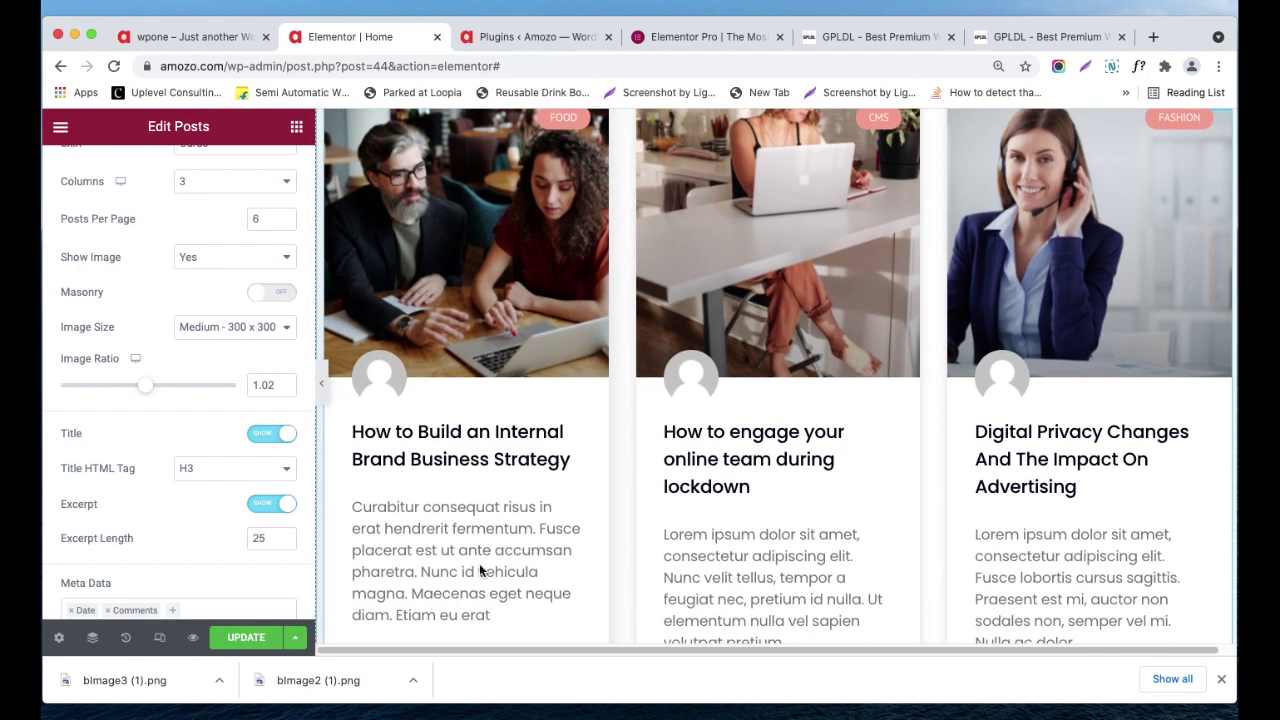
left_click(268, 507)
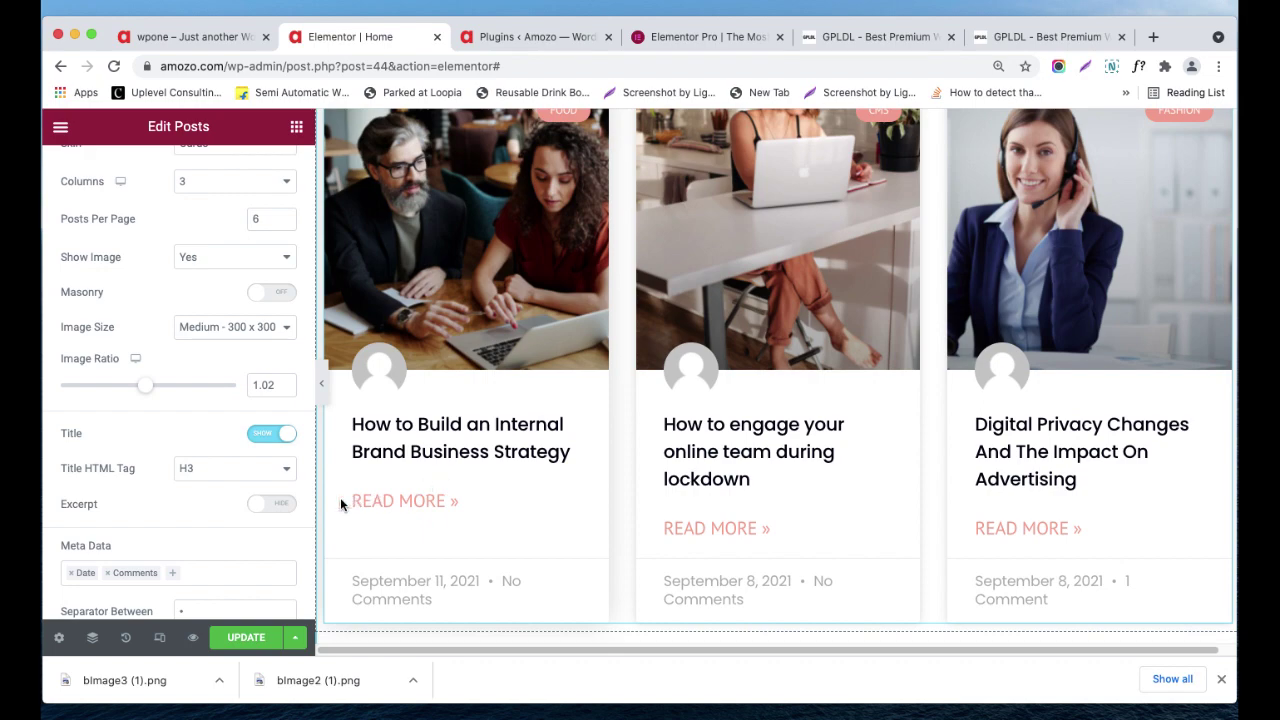
left_click(277, 503)
scroll(283, 510, "down", 2)
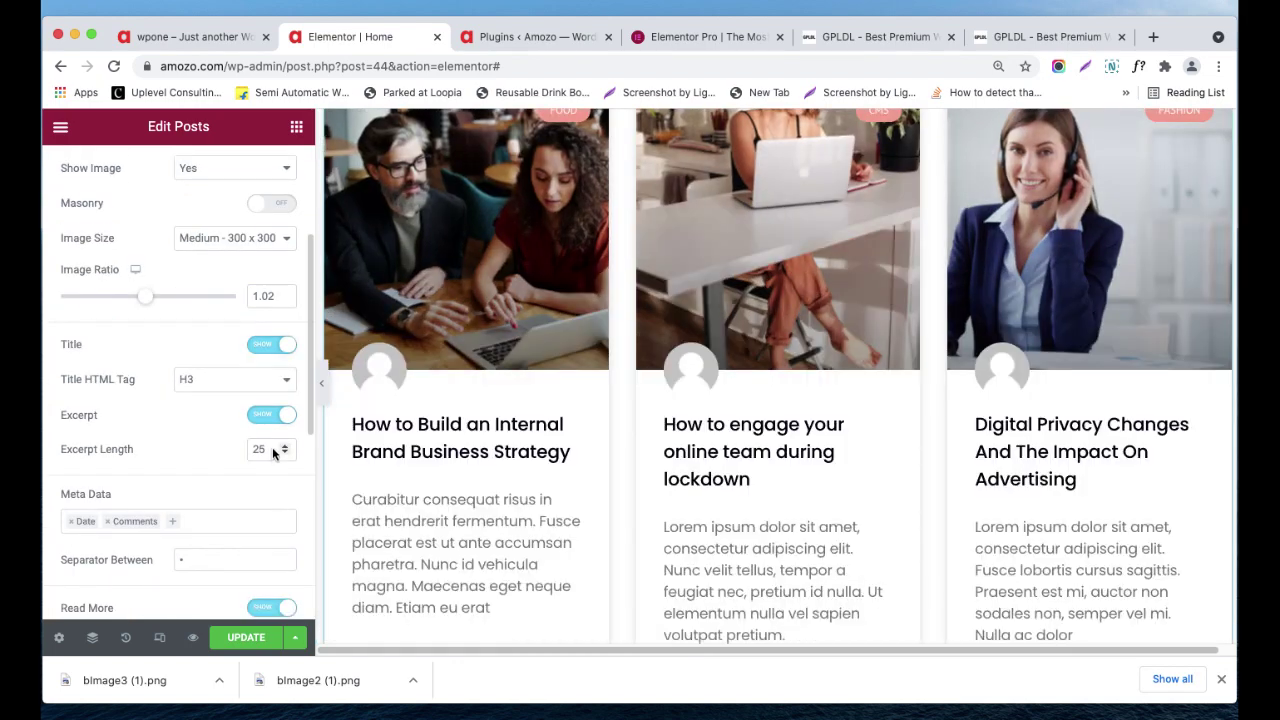
double_click(260, 449)
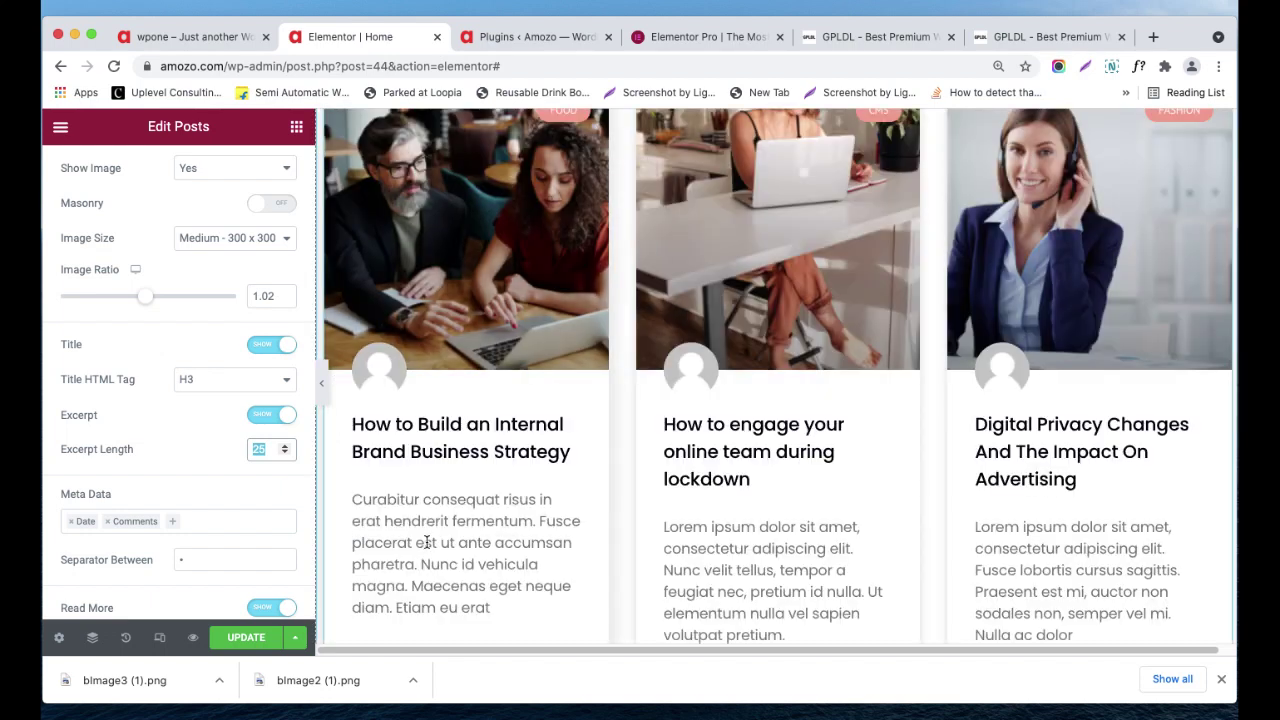
scroll(410, 510, "down", 1)
scroll(267, 457, "down", 1)
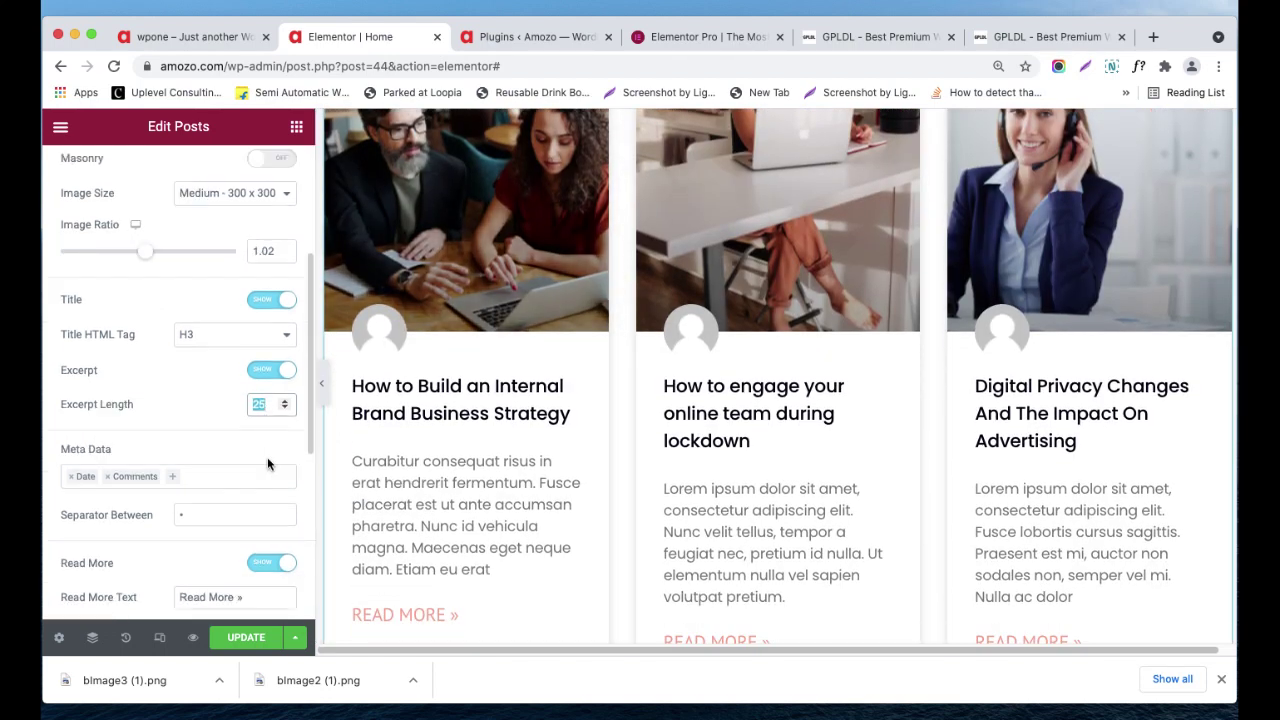
scroll(262, 420, "down", 1)
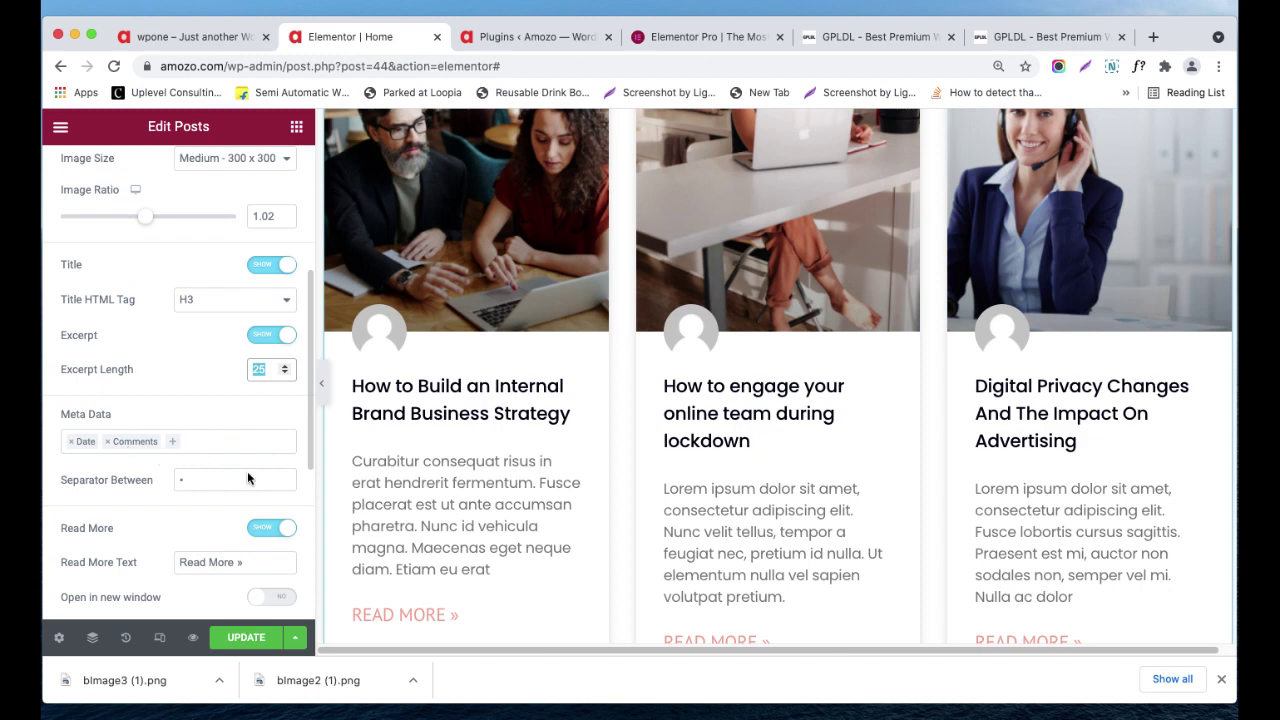
scroll(409, 569, "down", 5)
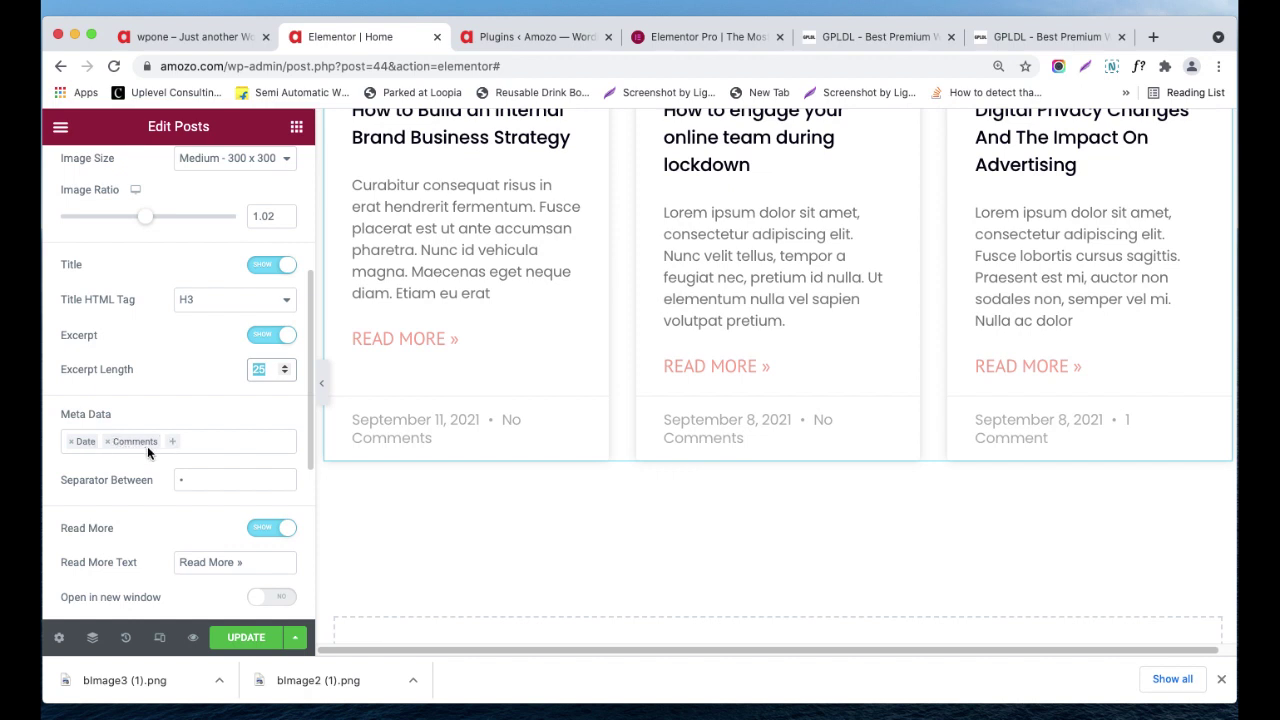
- Leave the meta data options unchanged and hide the Read More links
left_click(176, 447)
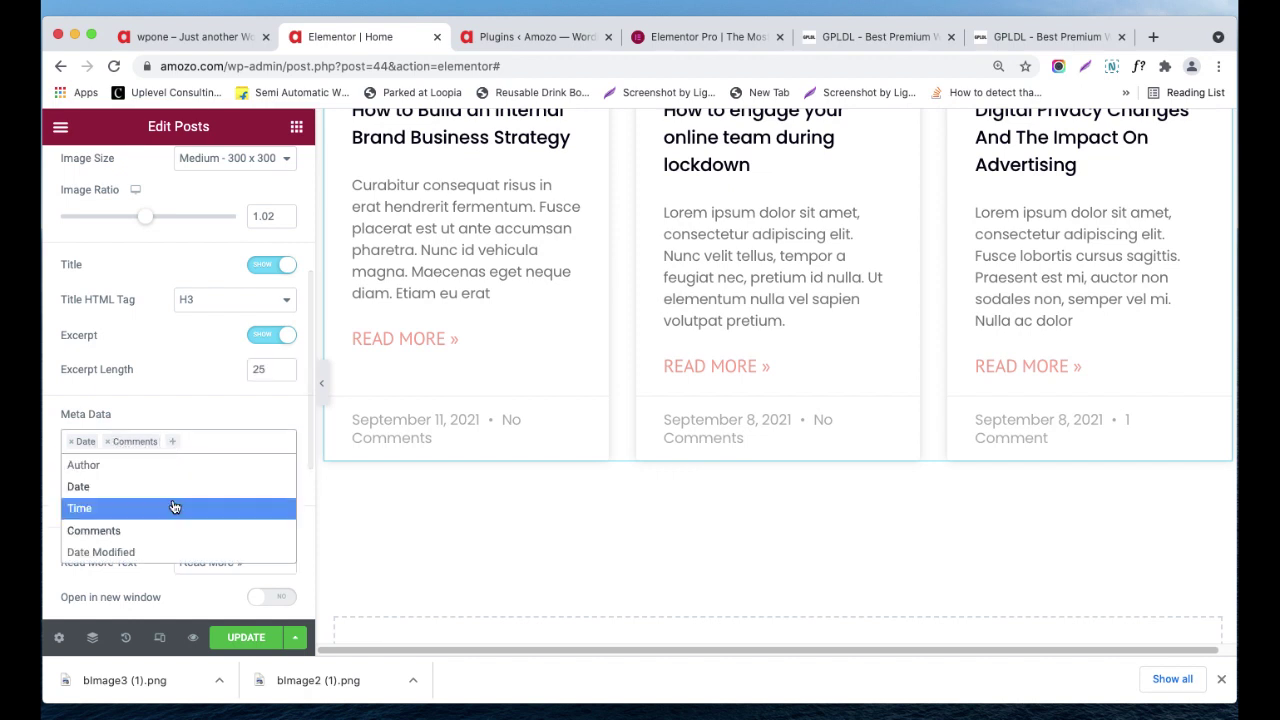
left_click(206, 412)
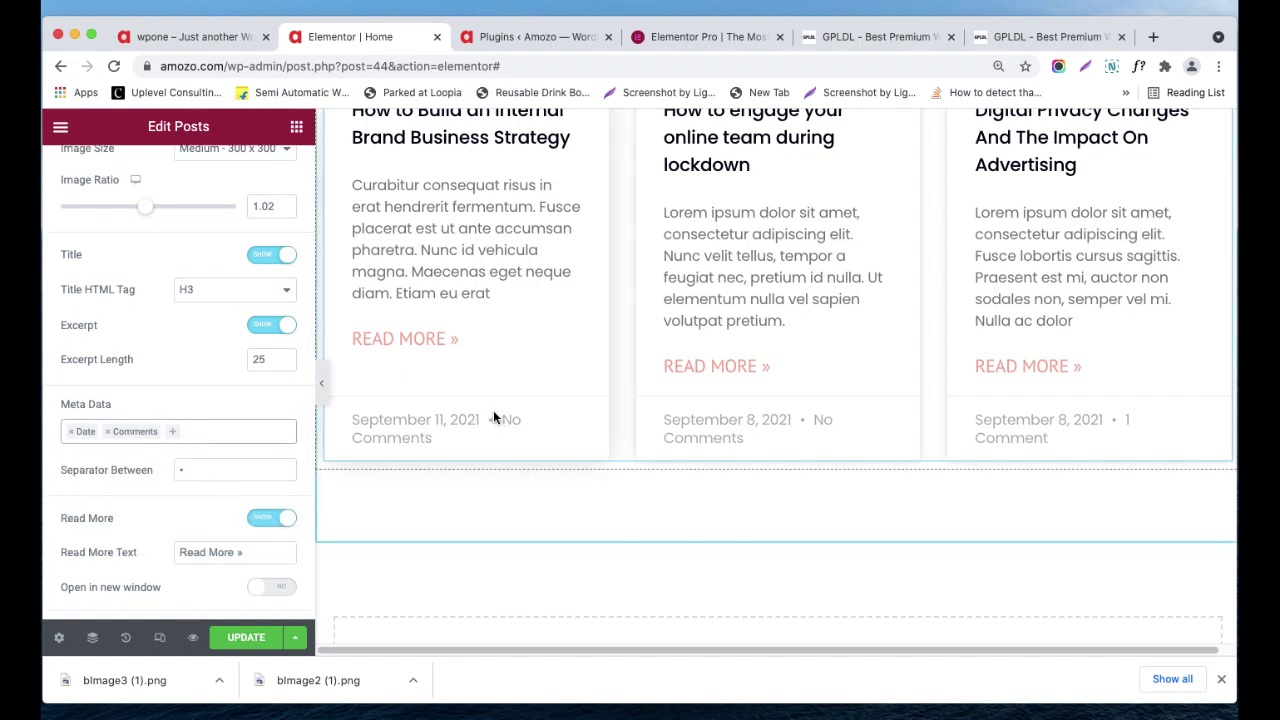
scroll(148, 473, "down", 1)
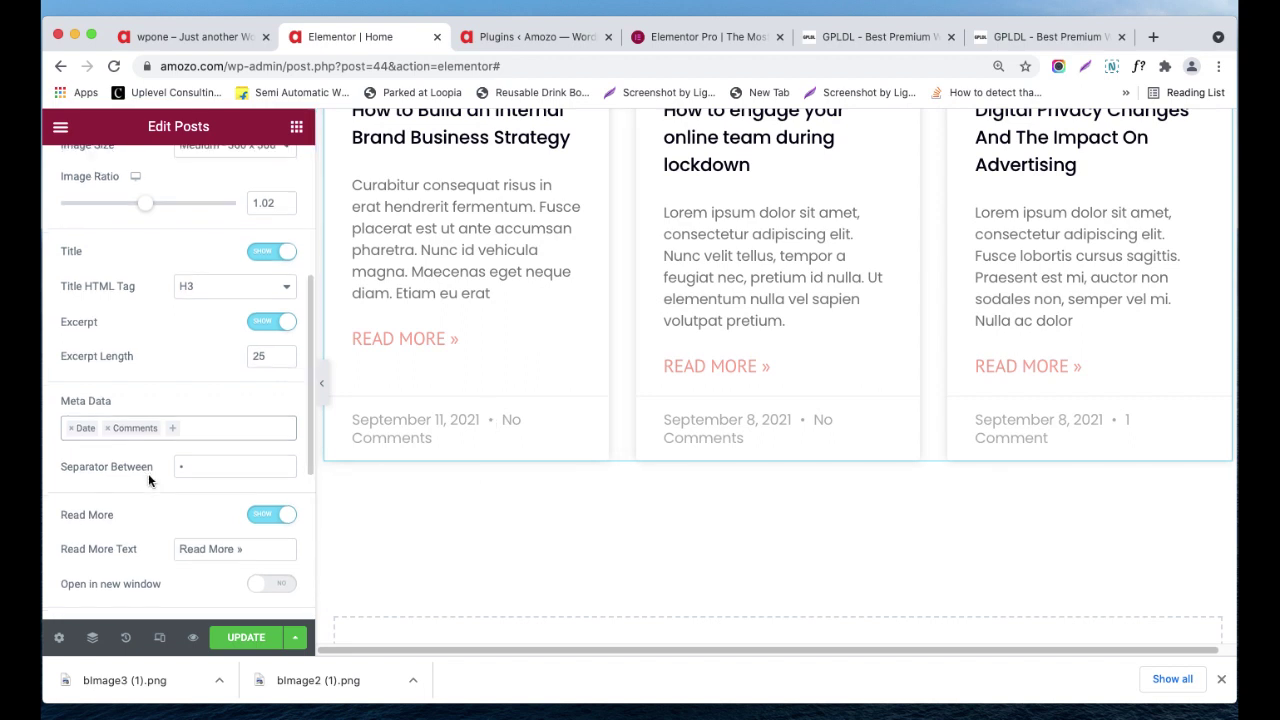
scroll(182, 506, "down", 1)
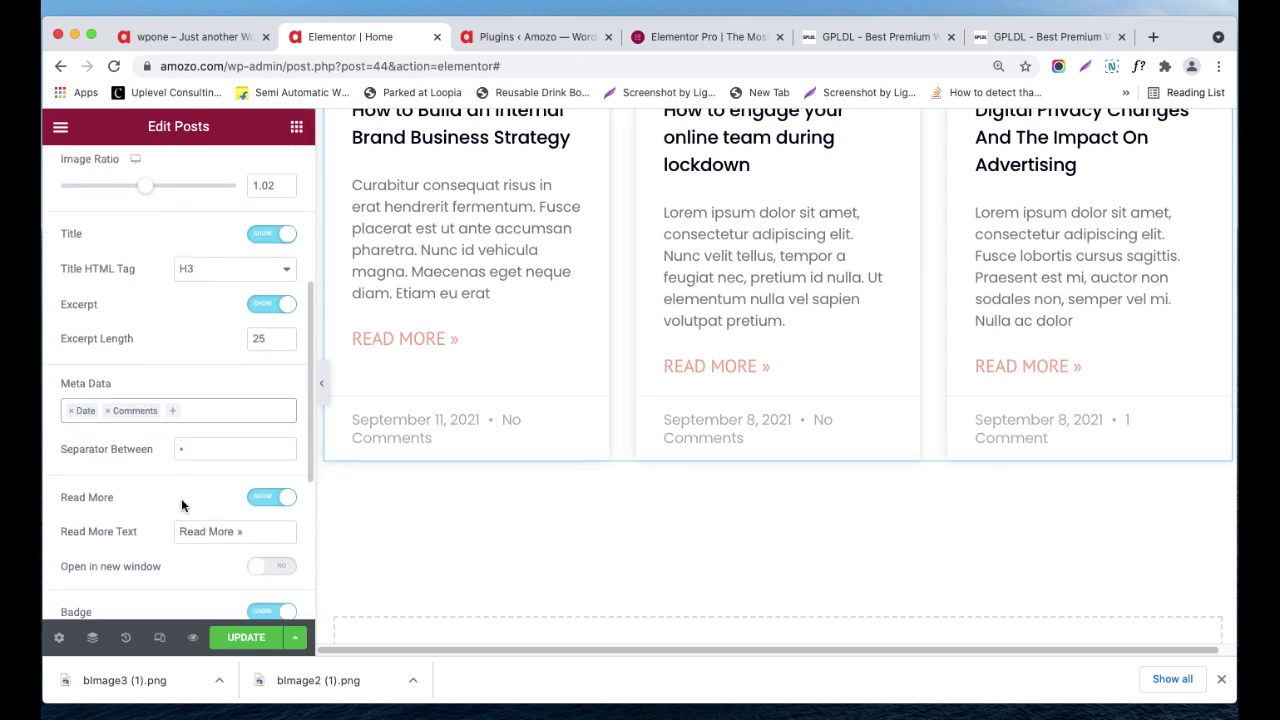
left_click(272, 497)
- Keep the category badges shown, hide the author avatars, and expand the Query section
scroll(250, 451, "down", 2)
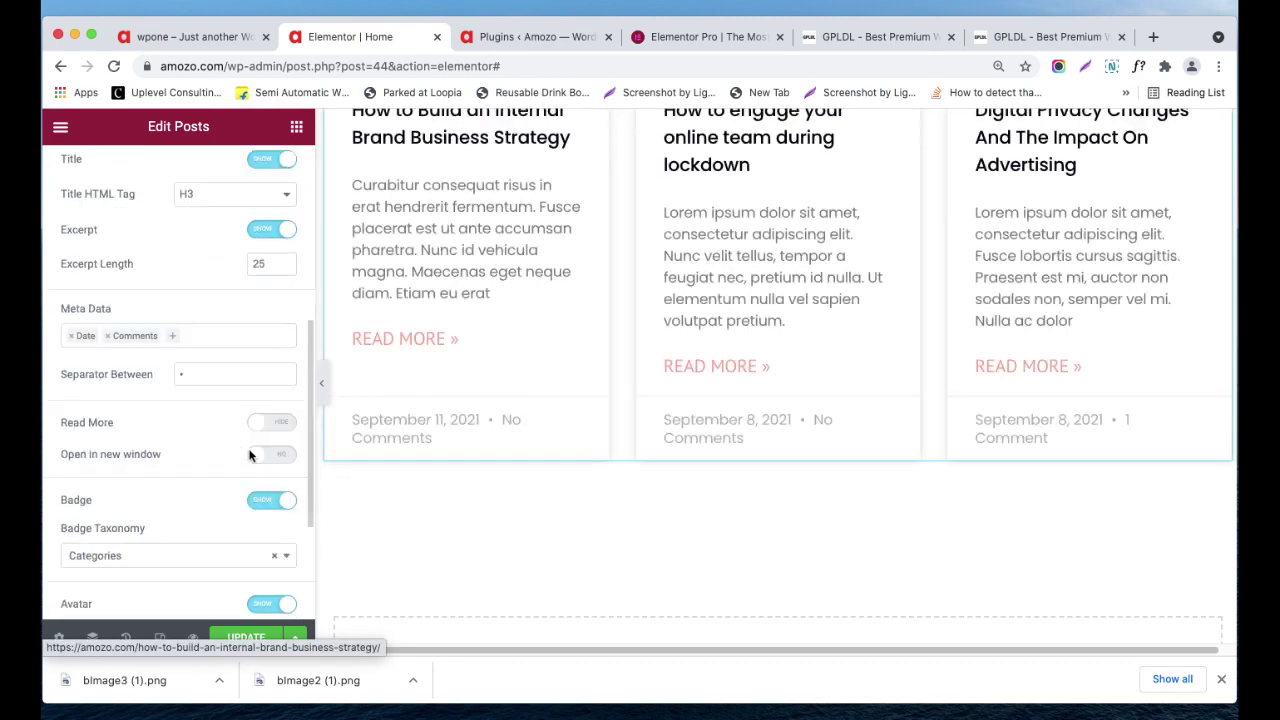
scroll(228, 518, "down", 1)
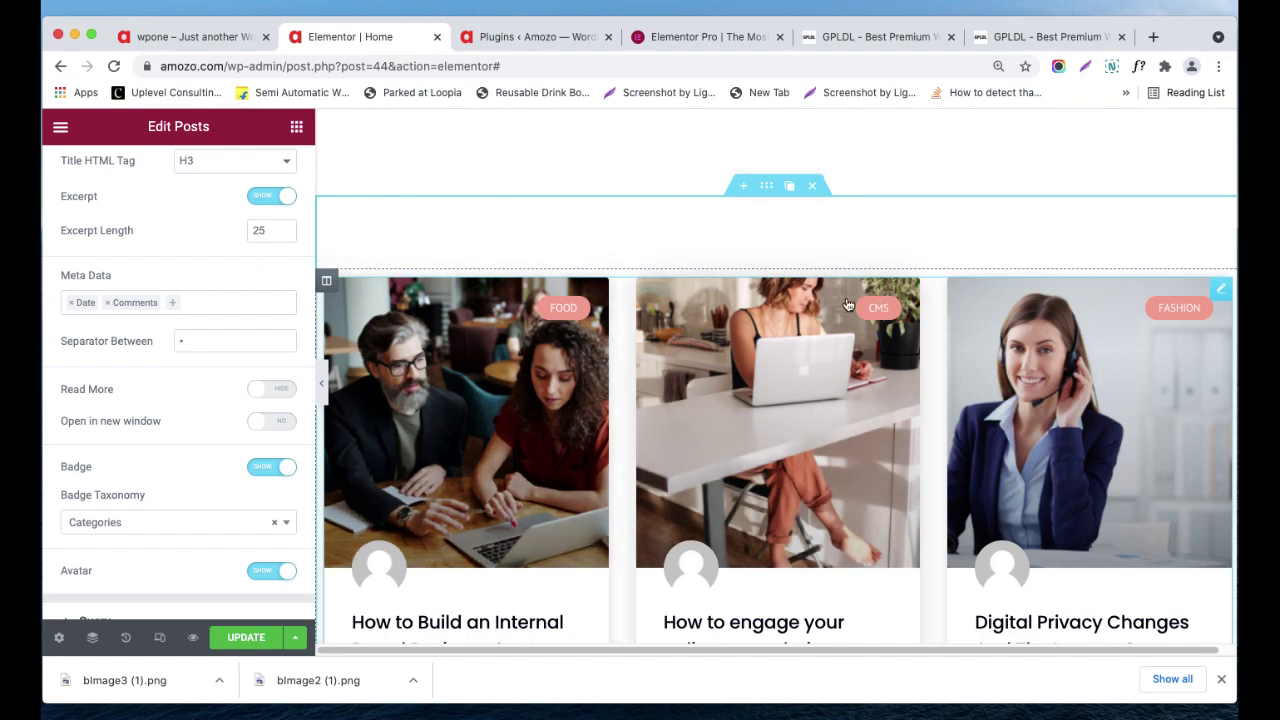
left_click(267, 469)
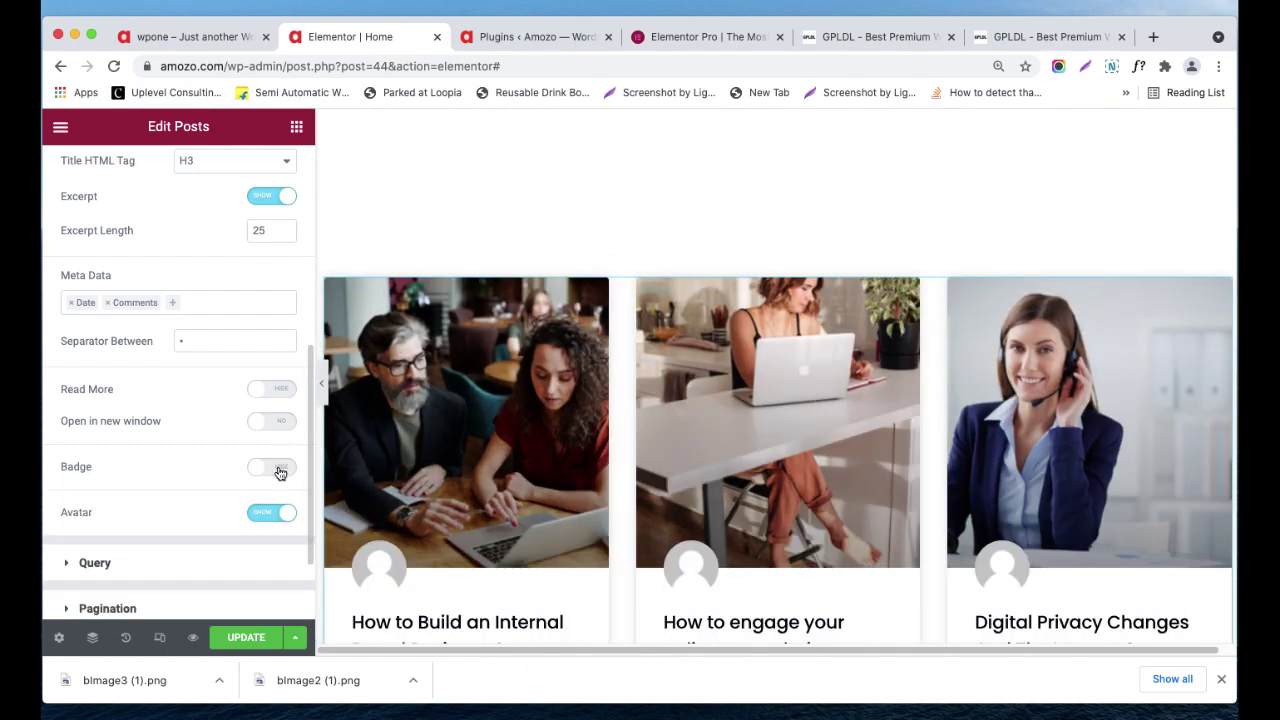
left_click(276, 470)
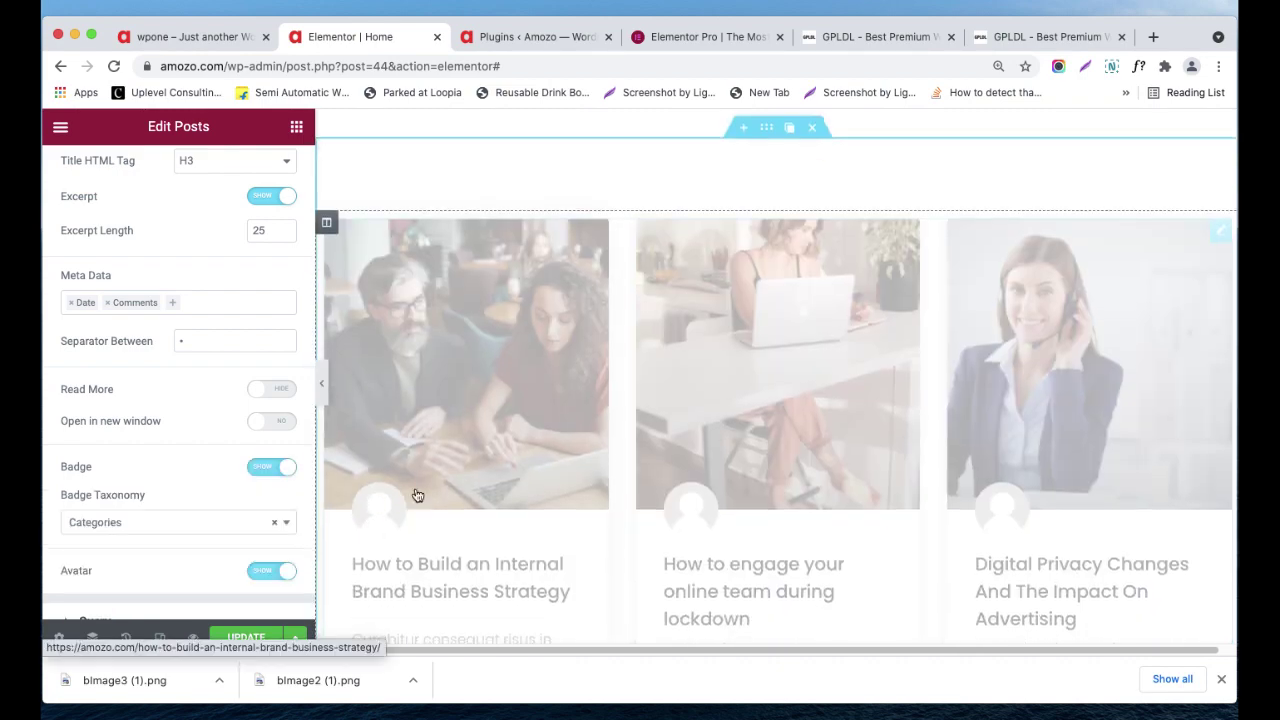
left_click(263, 575)
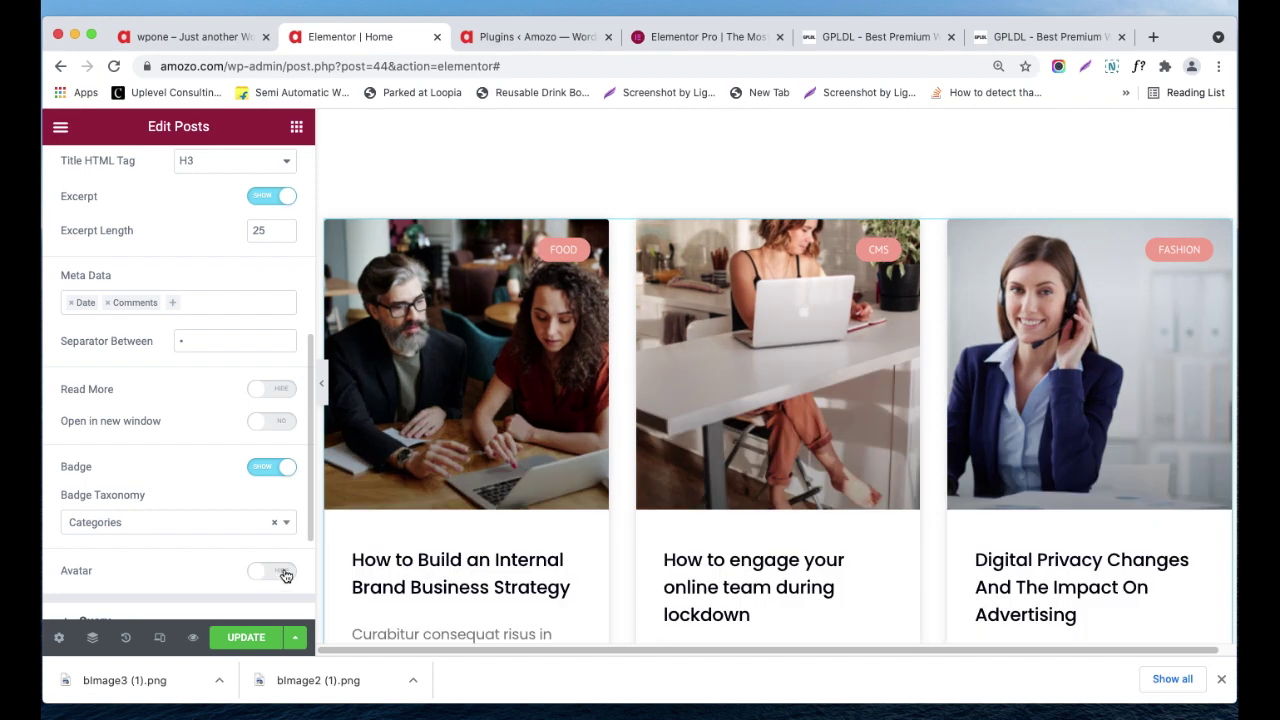
scroll(282, 556, "down", 3)
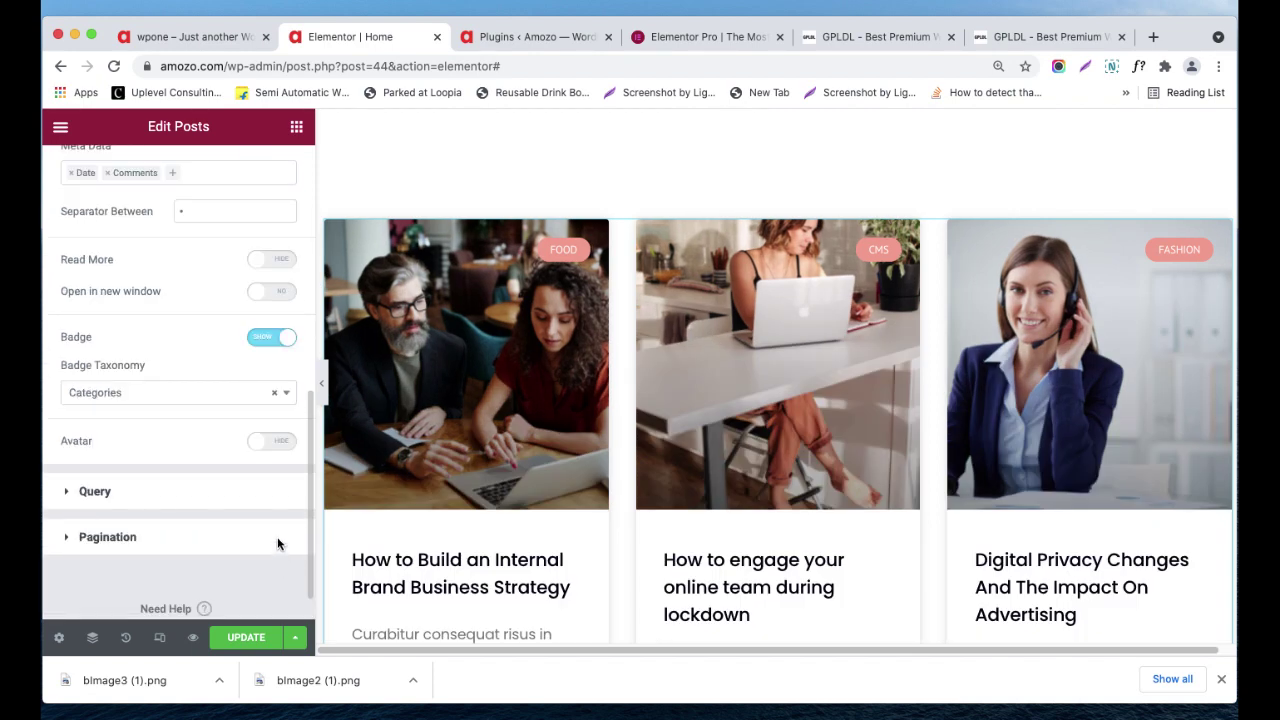
left_click(210, 495)
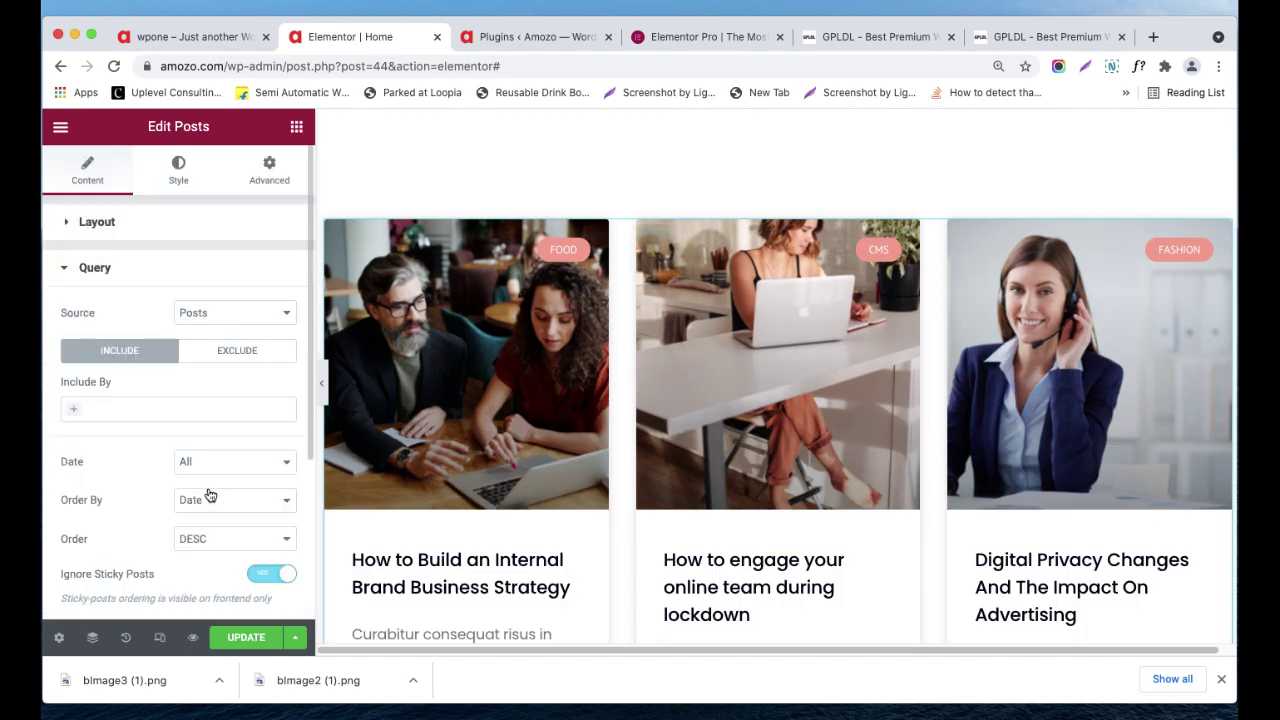
- Keep the query source as Posts, leave Include By unset, and keep the date range at All
left_click(220, 313)
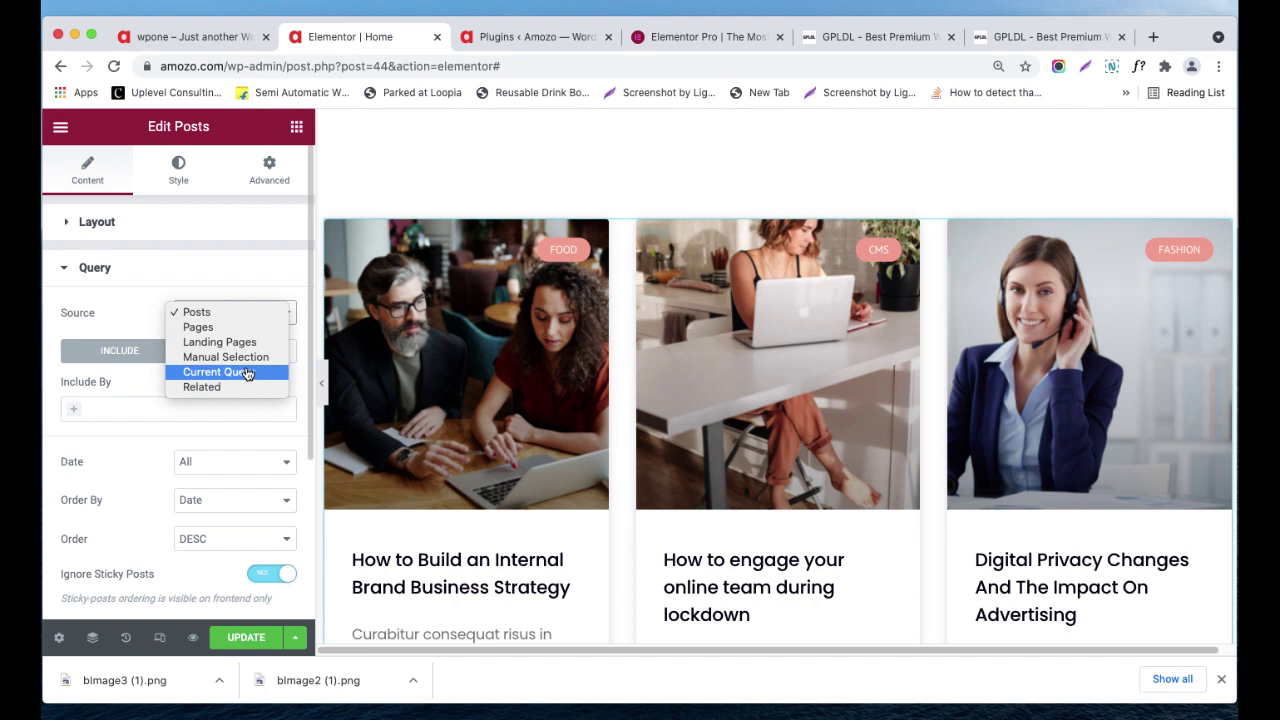
left_click(138, 321)
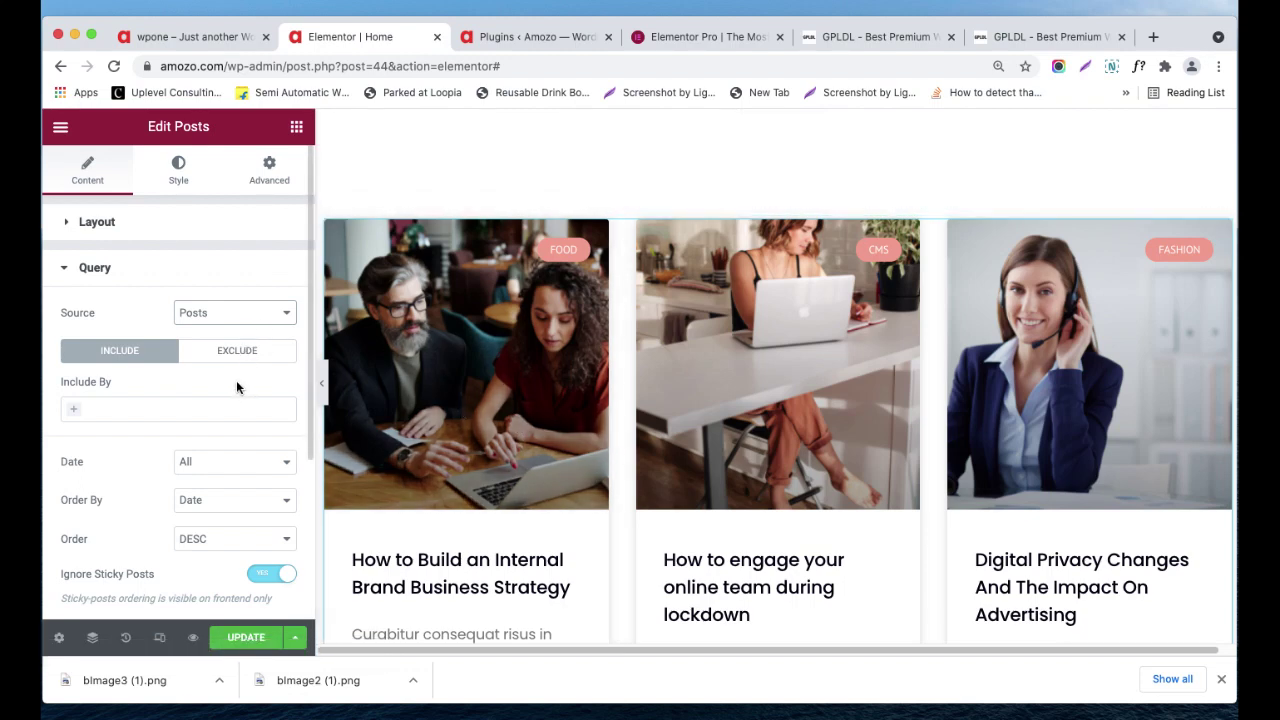
scroll(236, 387, "down", 2)
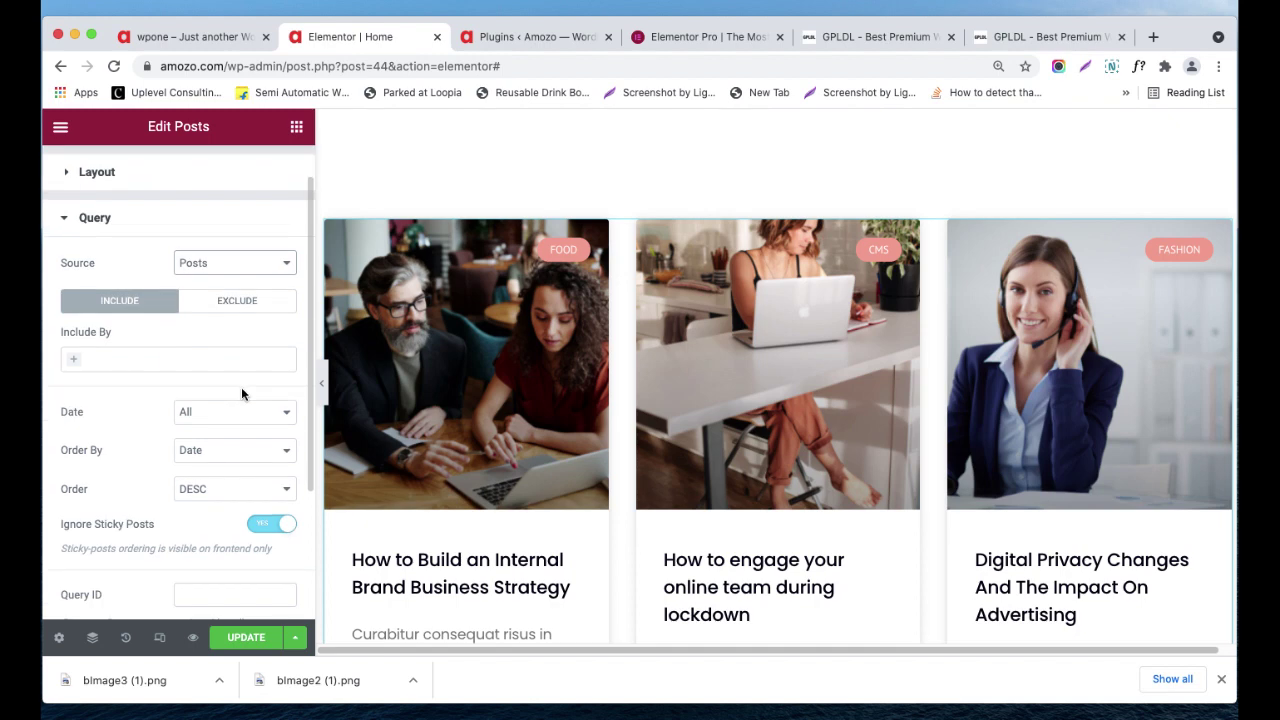
left_click(75, 357)
left_click(164, 341)
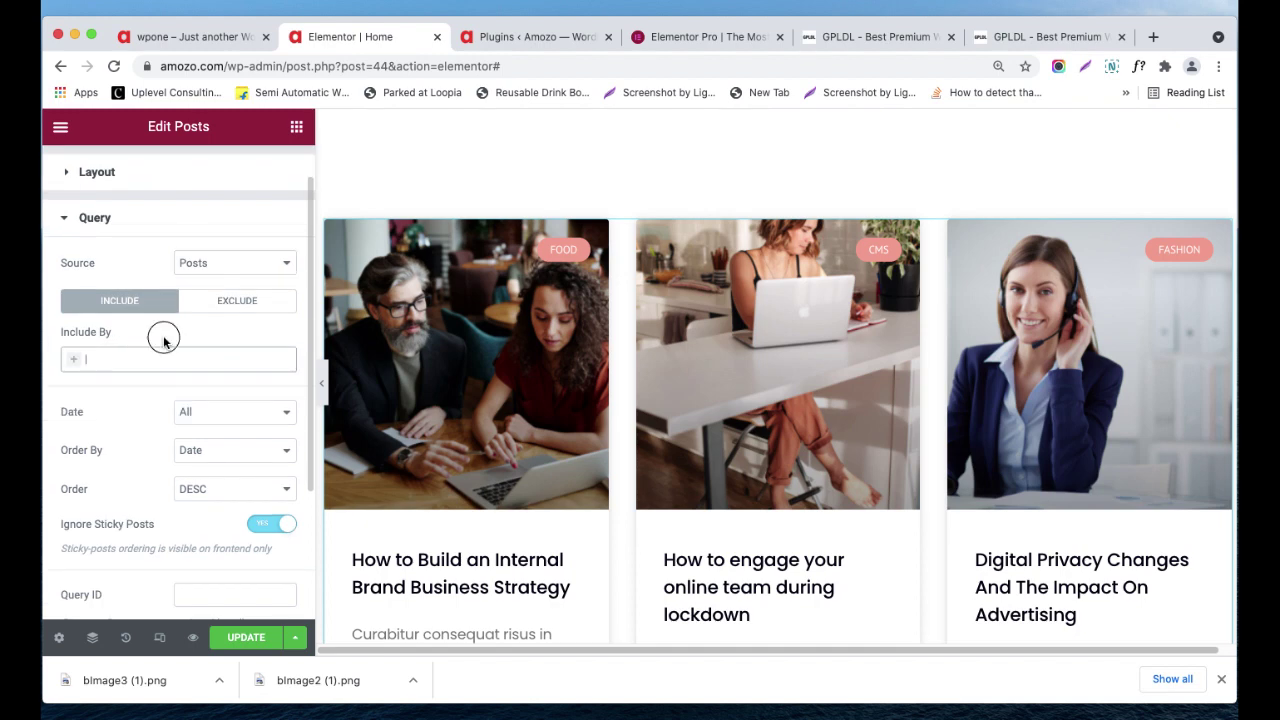
scroll(165, 415, "down", 1)
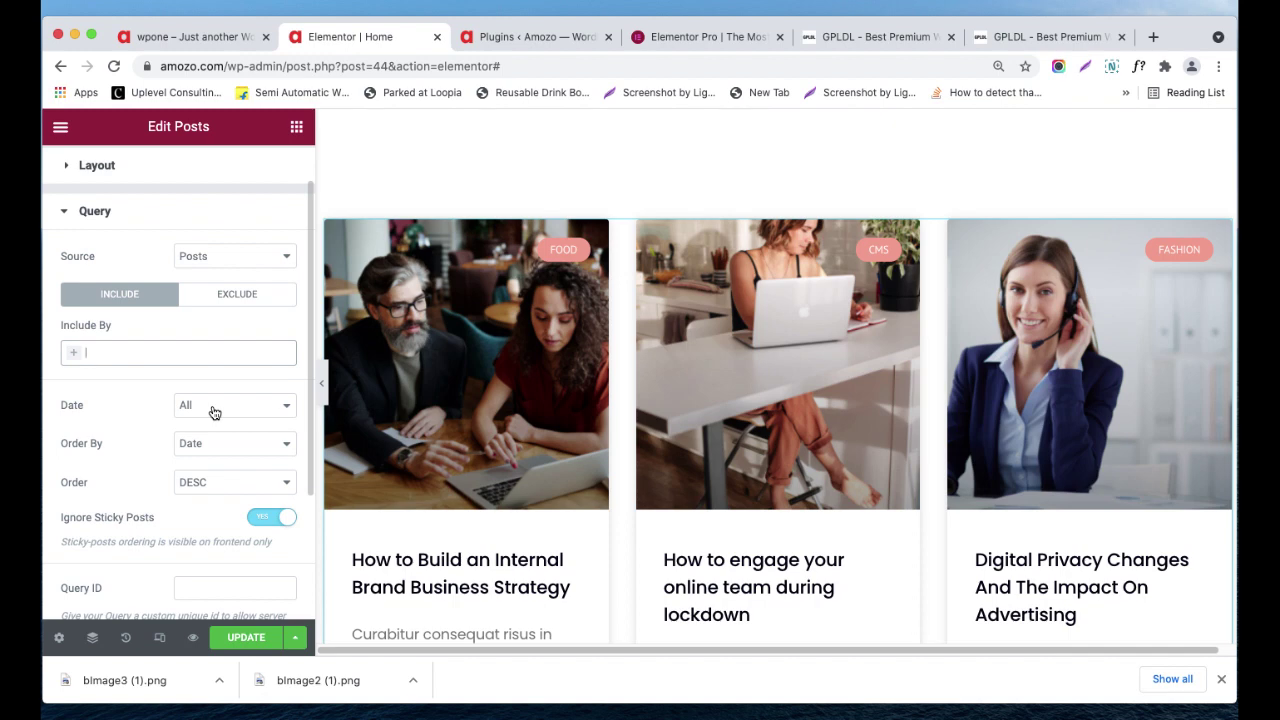
left_click(213, 412)
left_click(177, 394)
- Keep ordering by Date in descending order, then expand the Pagination section
scroll(191, 424, "down", 1)
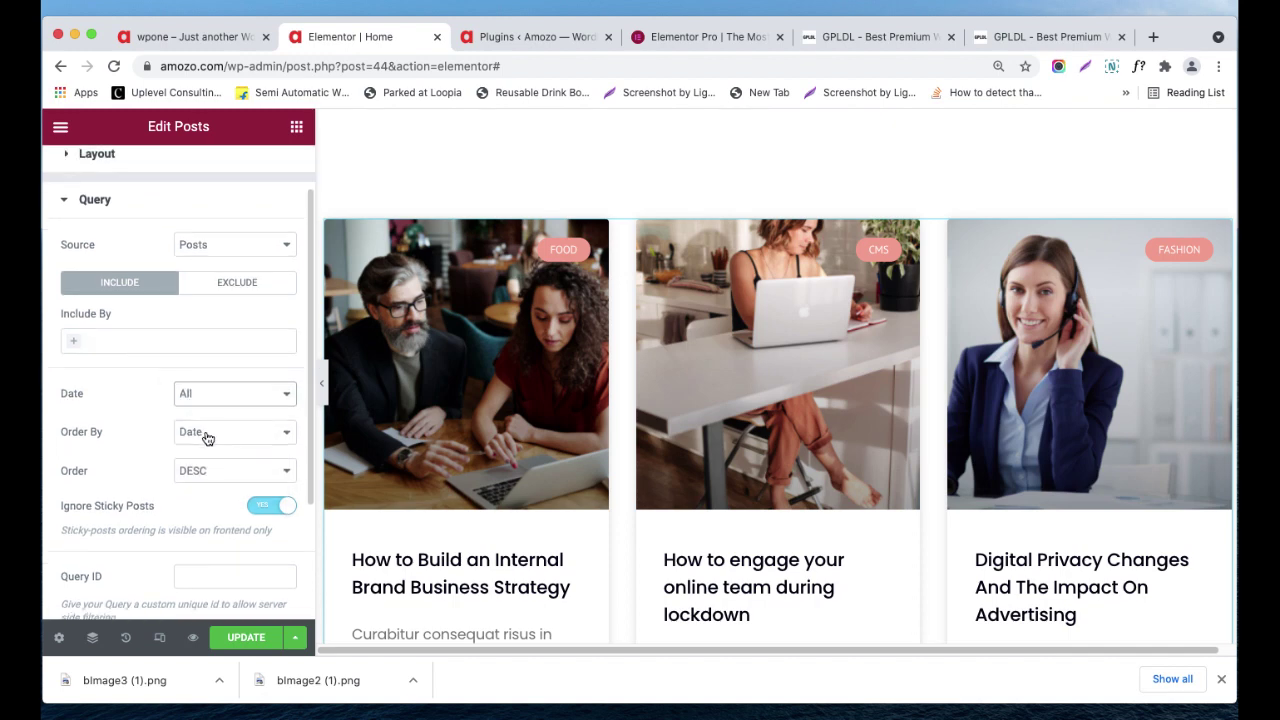
left_click(207, 438)
left_click(152, 420)
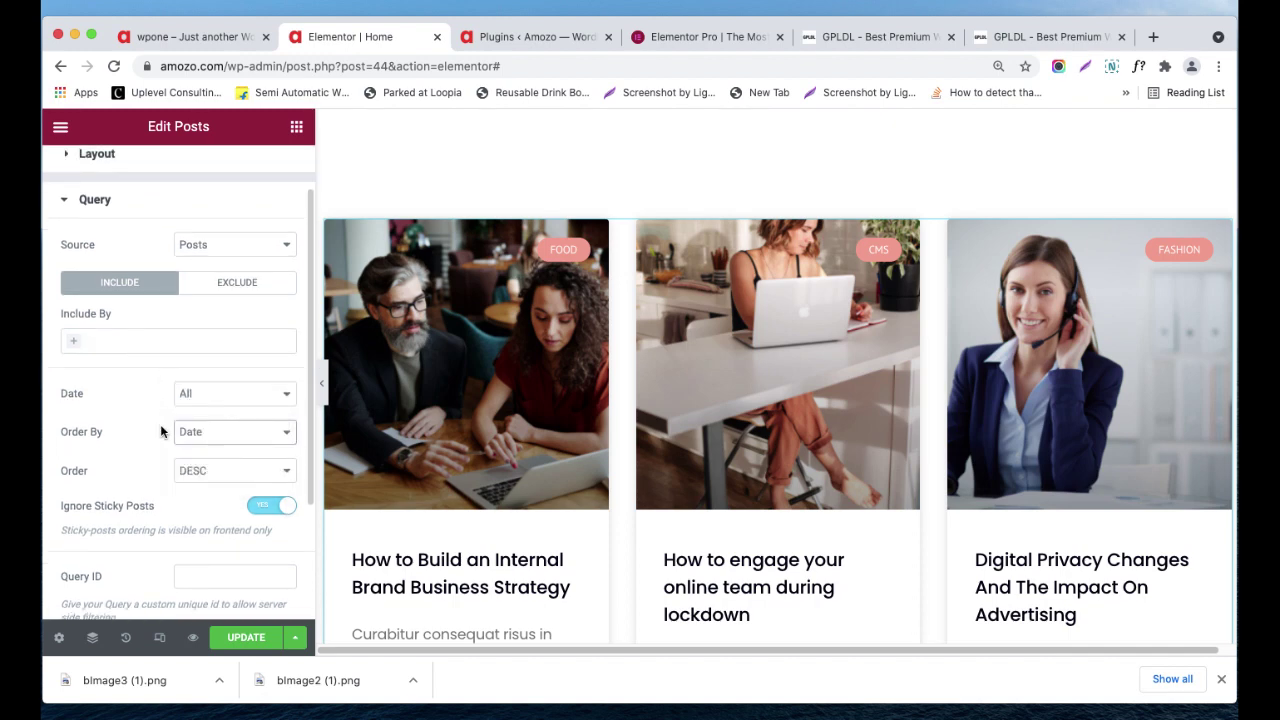
left_click(196, 468)
left_click(145, 452)
scroll(148, 450, "down", 3)
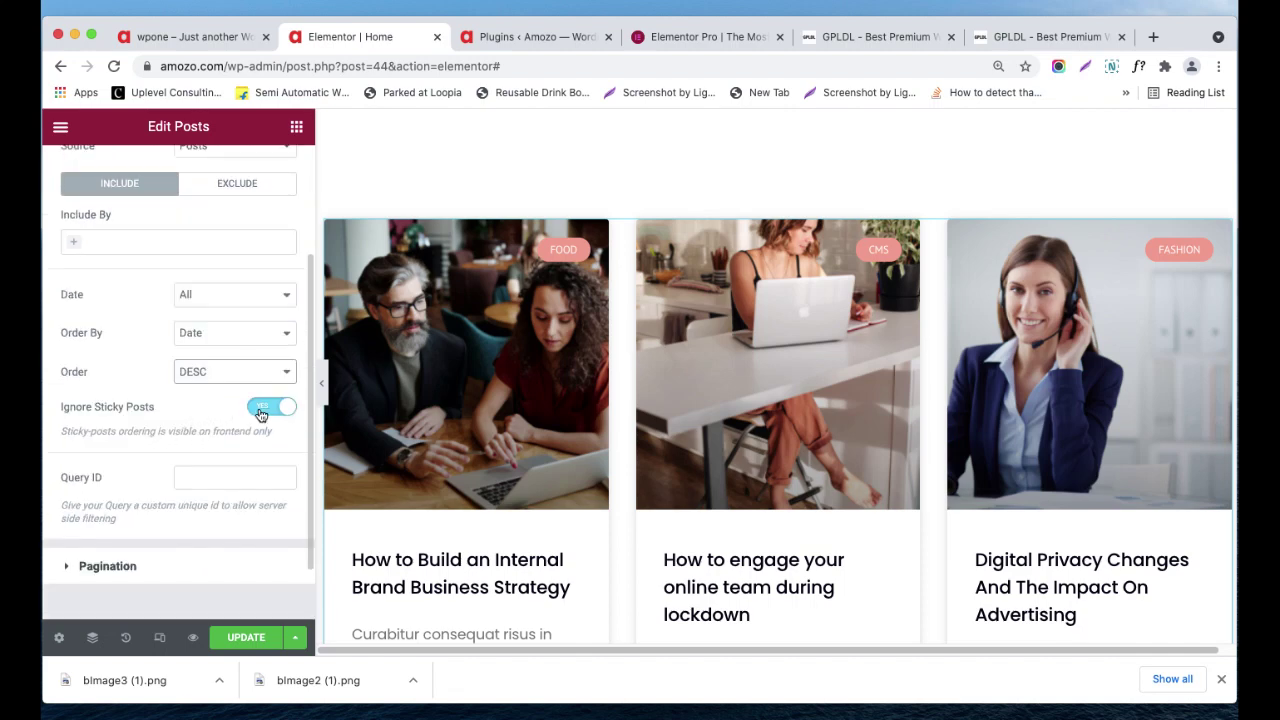
scroll(232, 450, "down", 2)
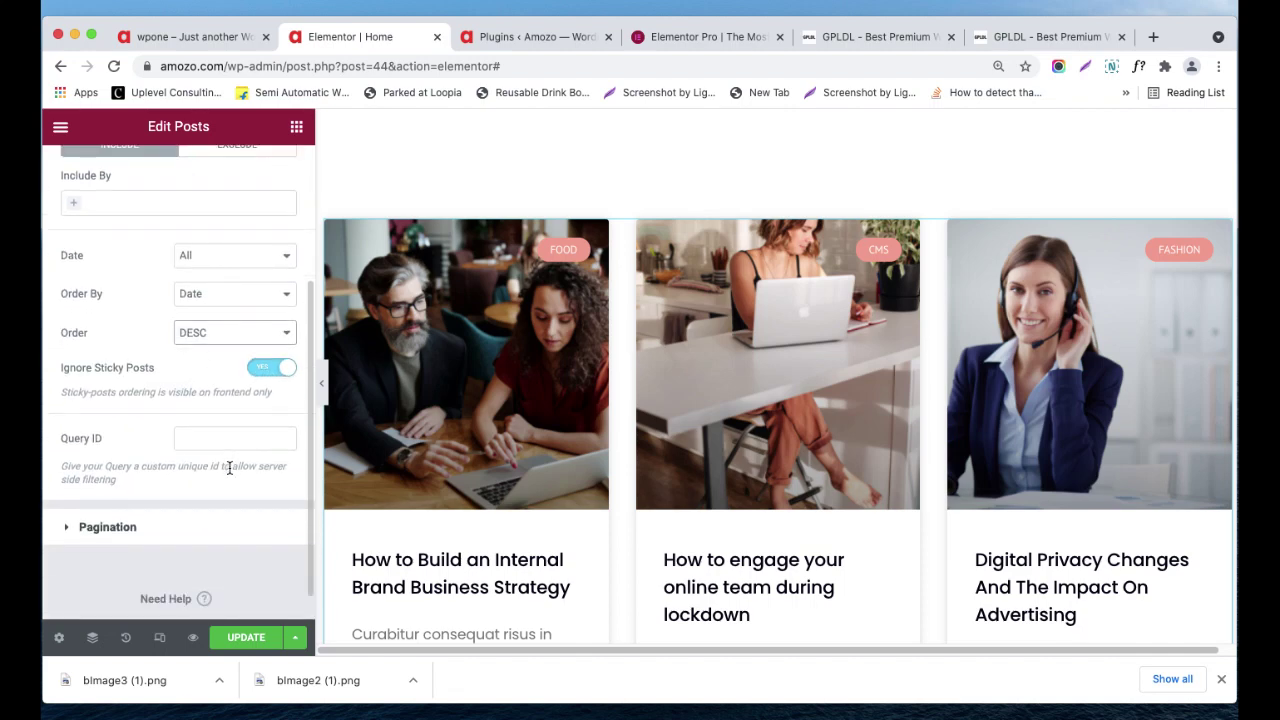
scroll(233, 447, "up", 5)
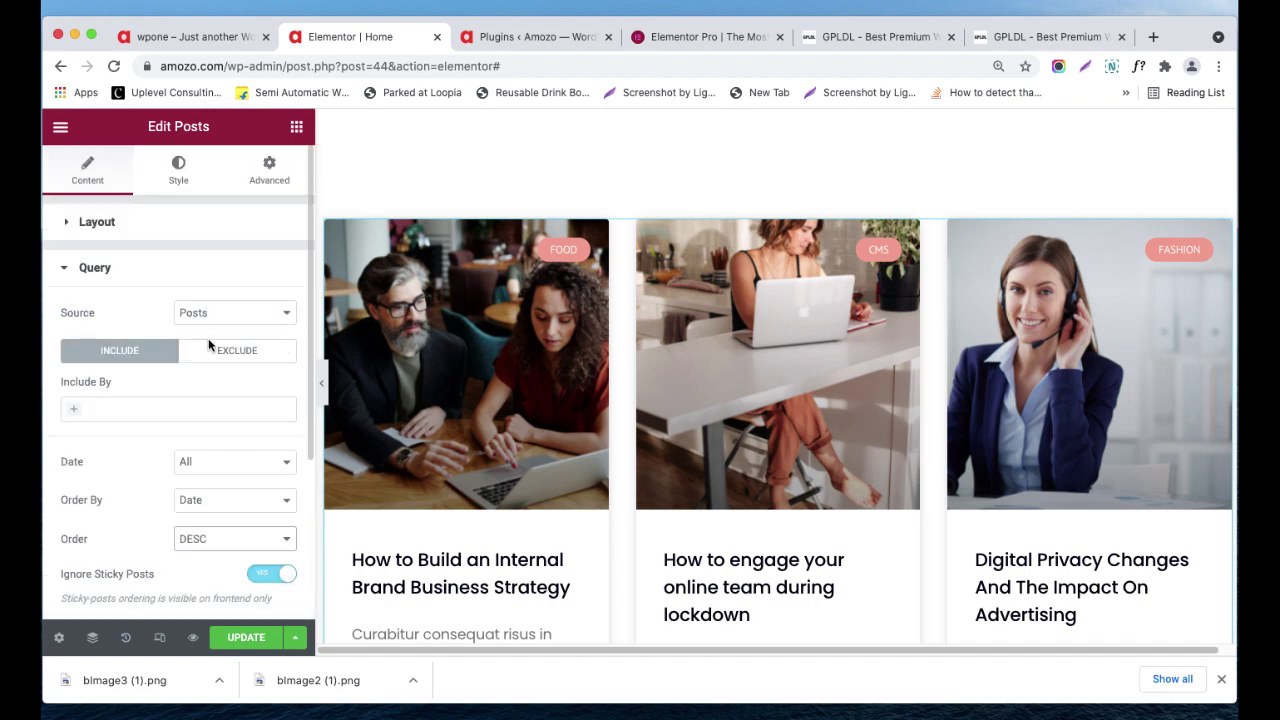
scroll(211, 344, "down", 5)
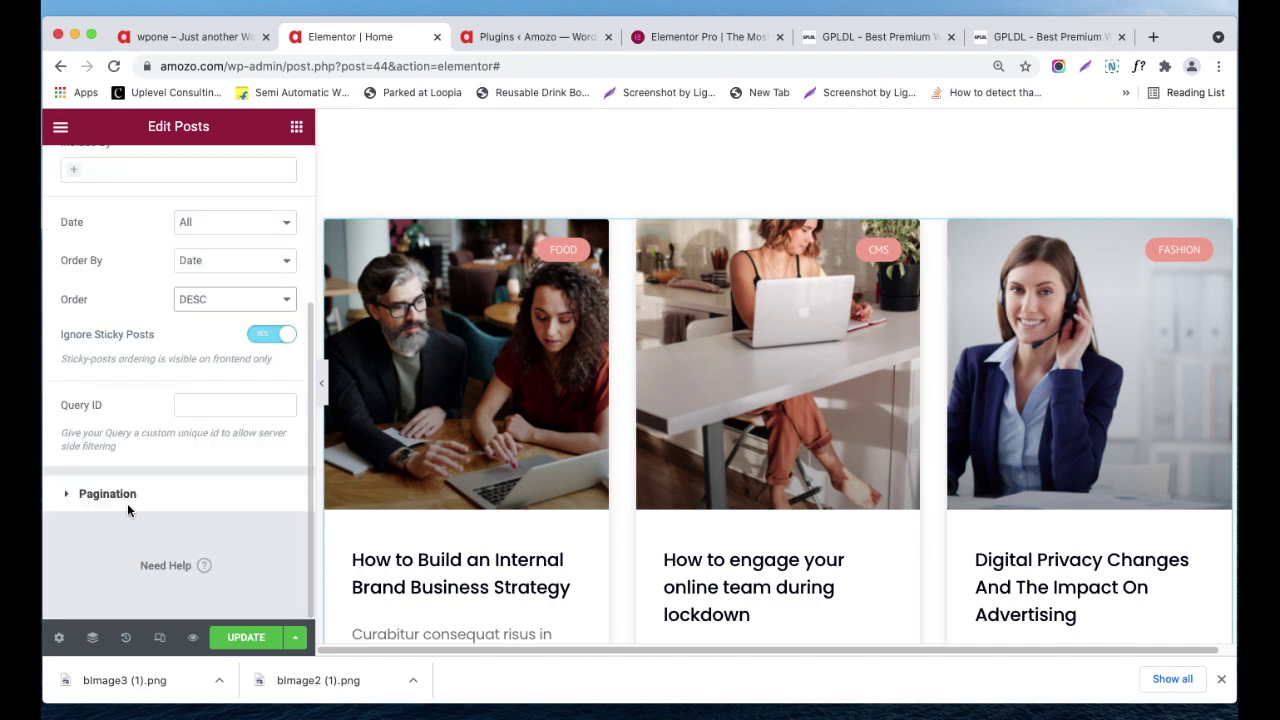
left_click(275, 486)
scroll(480, 460, "down", 2)
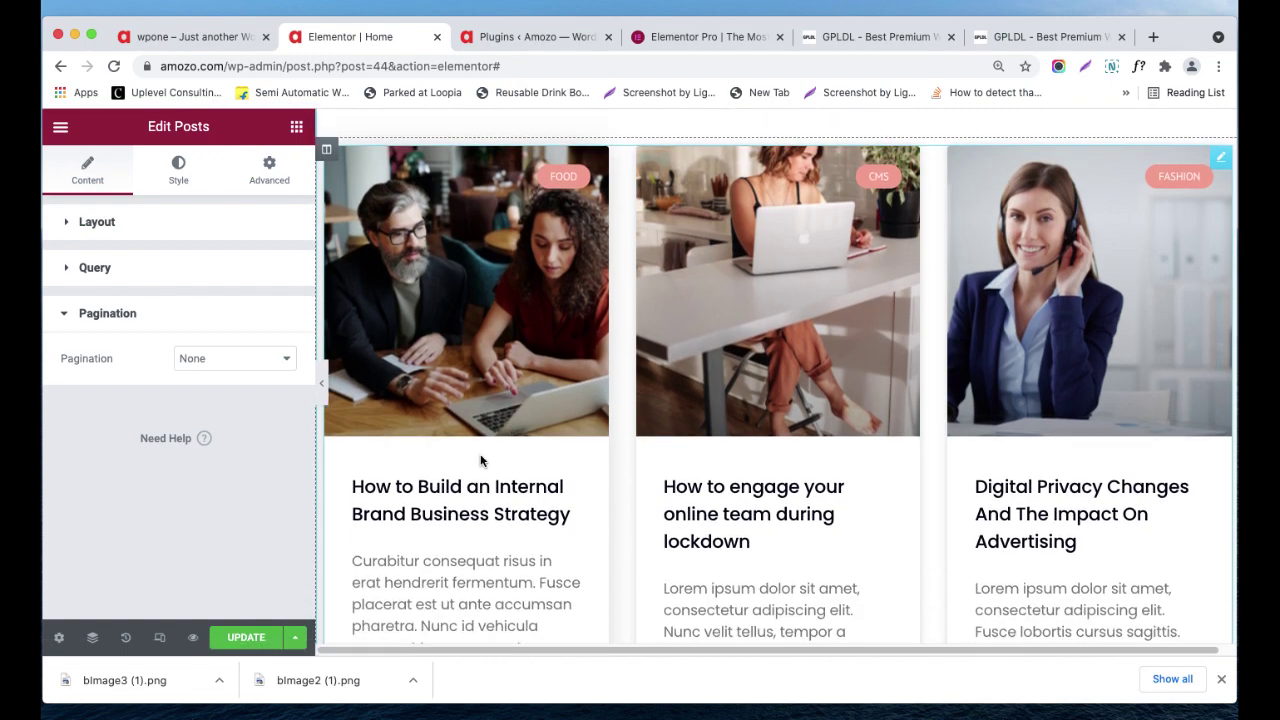
- Set pagination to Numbers and the page limit to 5, after briefly trying 2
left_click(269, 360)
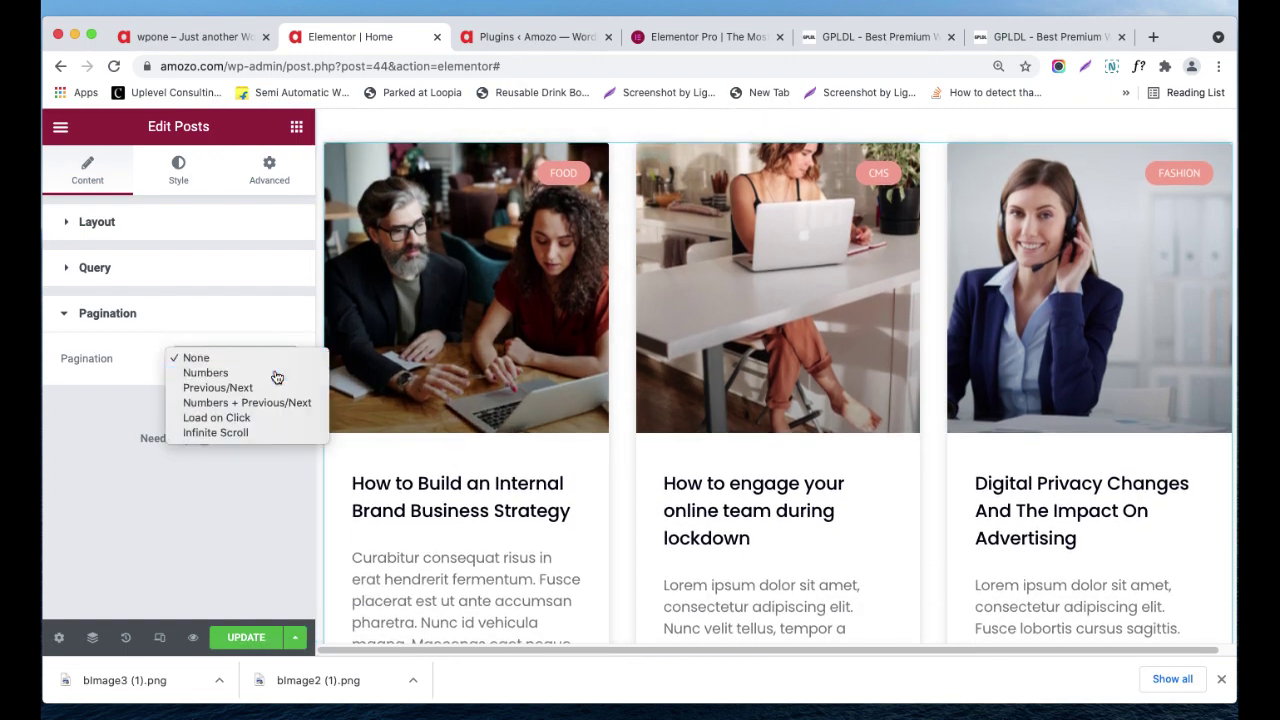
left_click(277, 373)
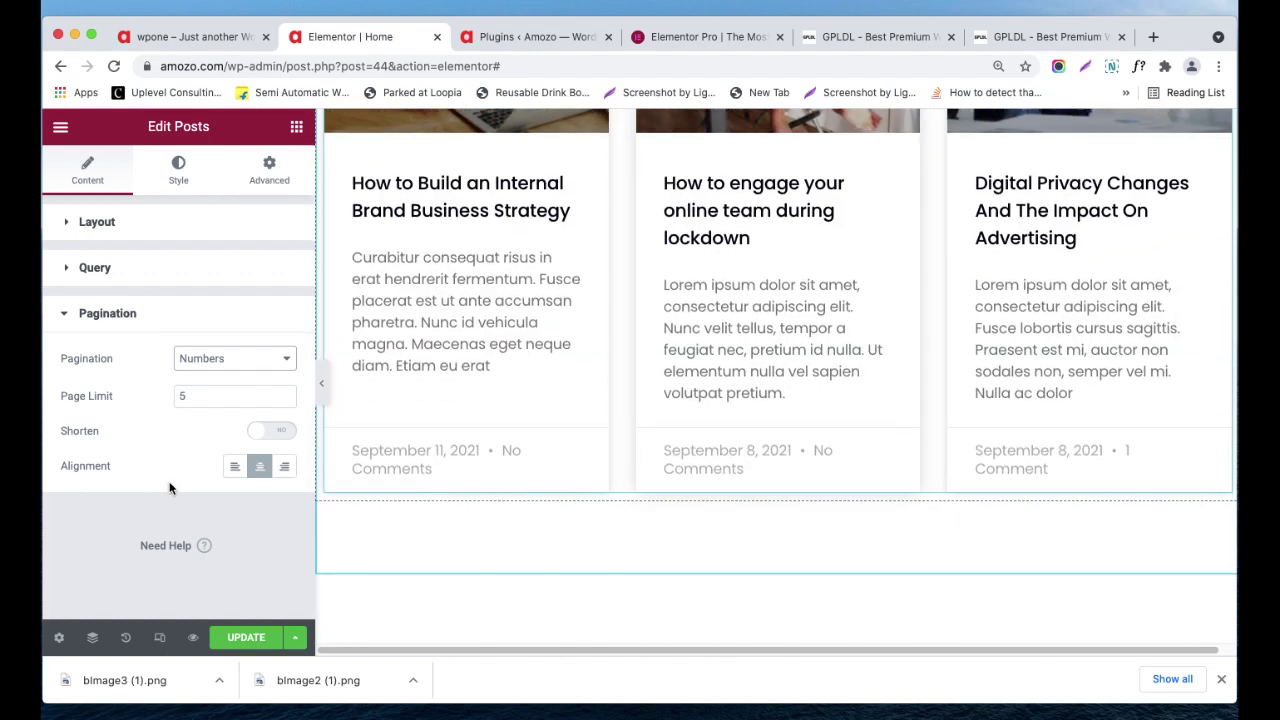
double_click(177, 394)
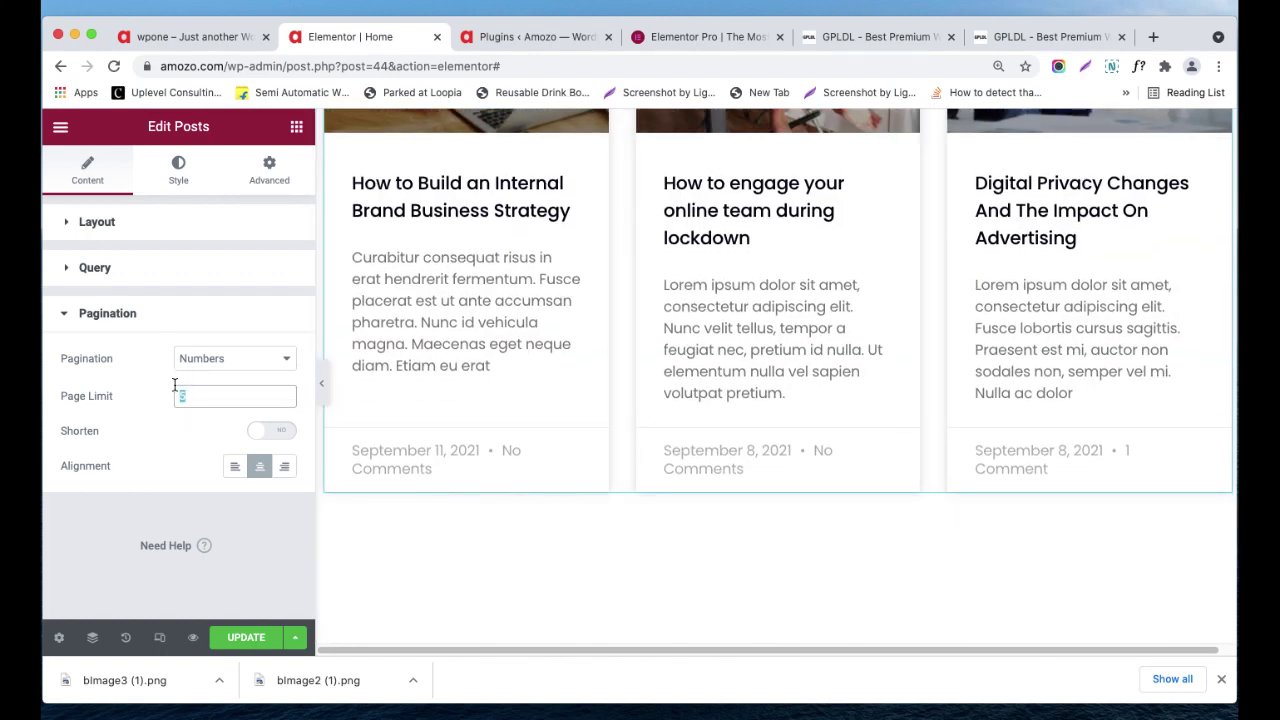
type("2")
scroll(737, 480, "down", 5)
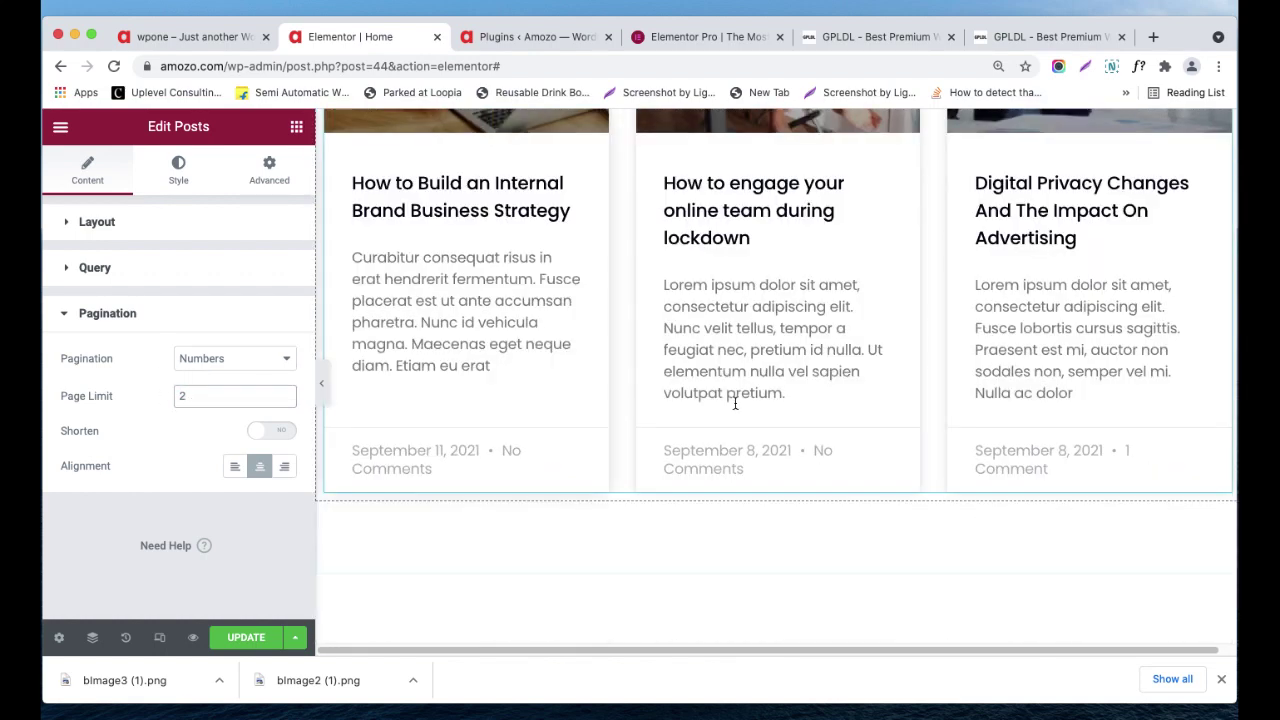
scroll(624, 440, "up", 5)
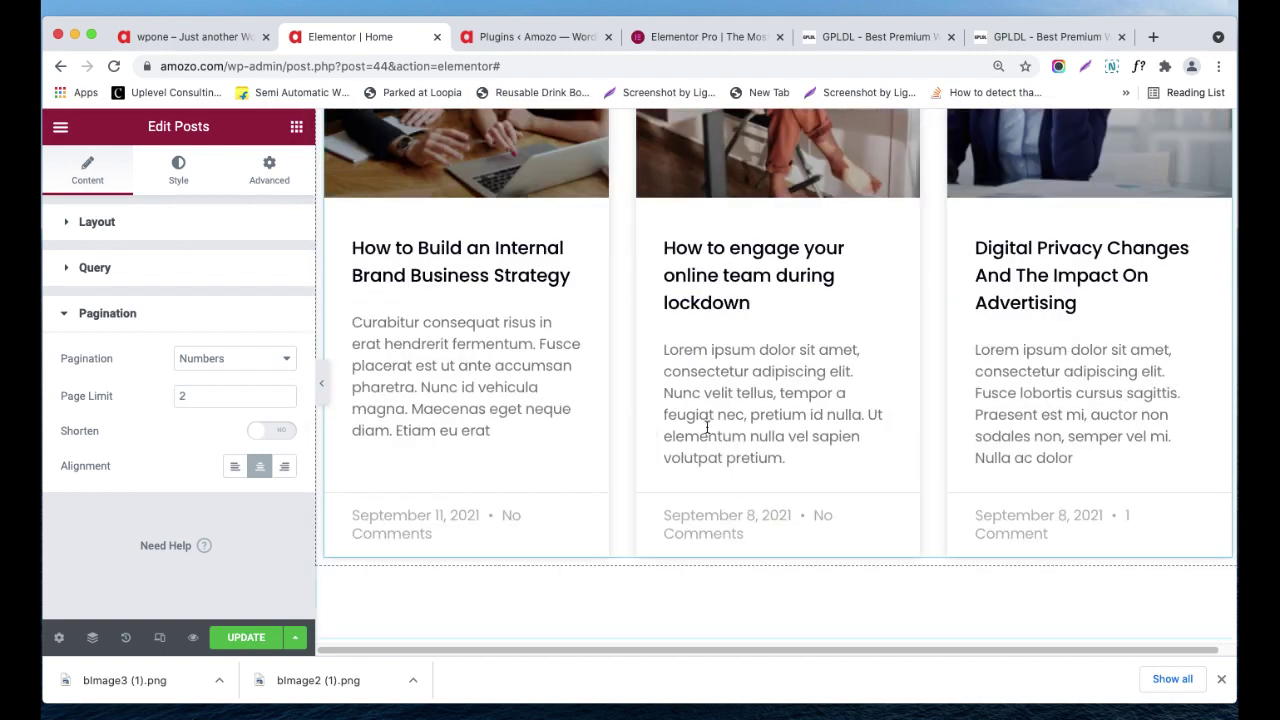
scroll(690, 446, "up", 1)
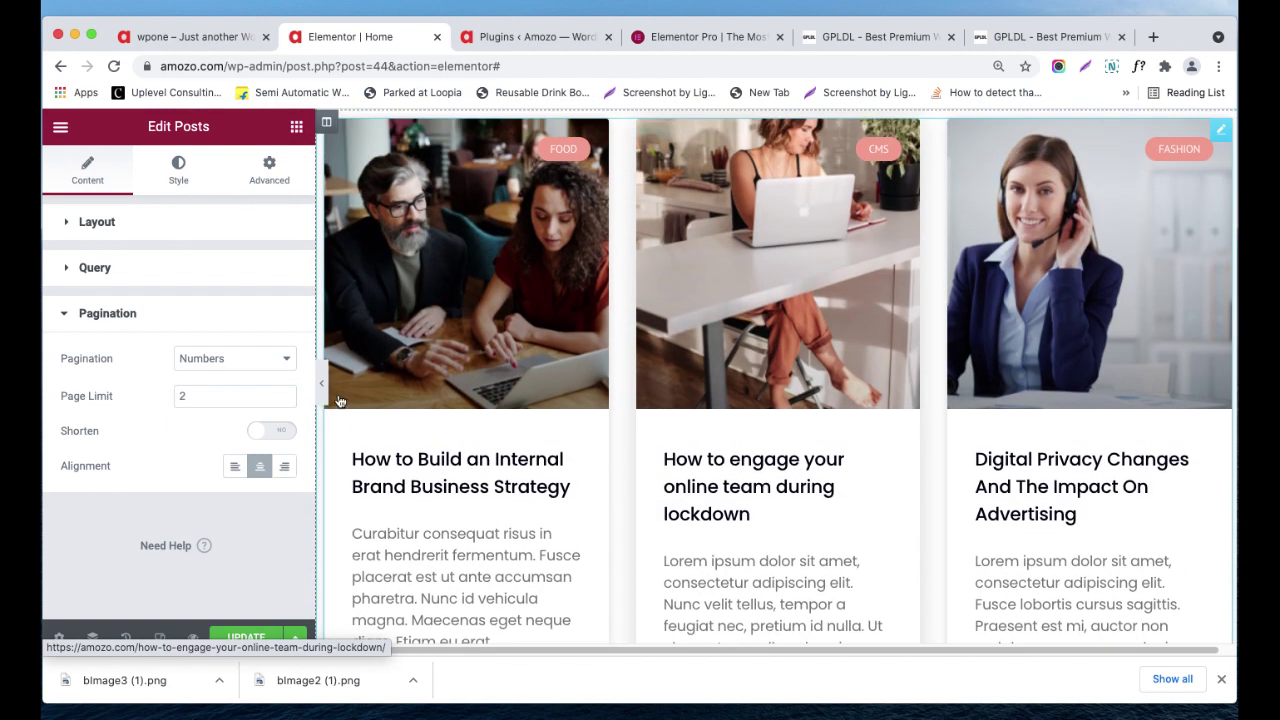
double_click(192, 386)
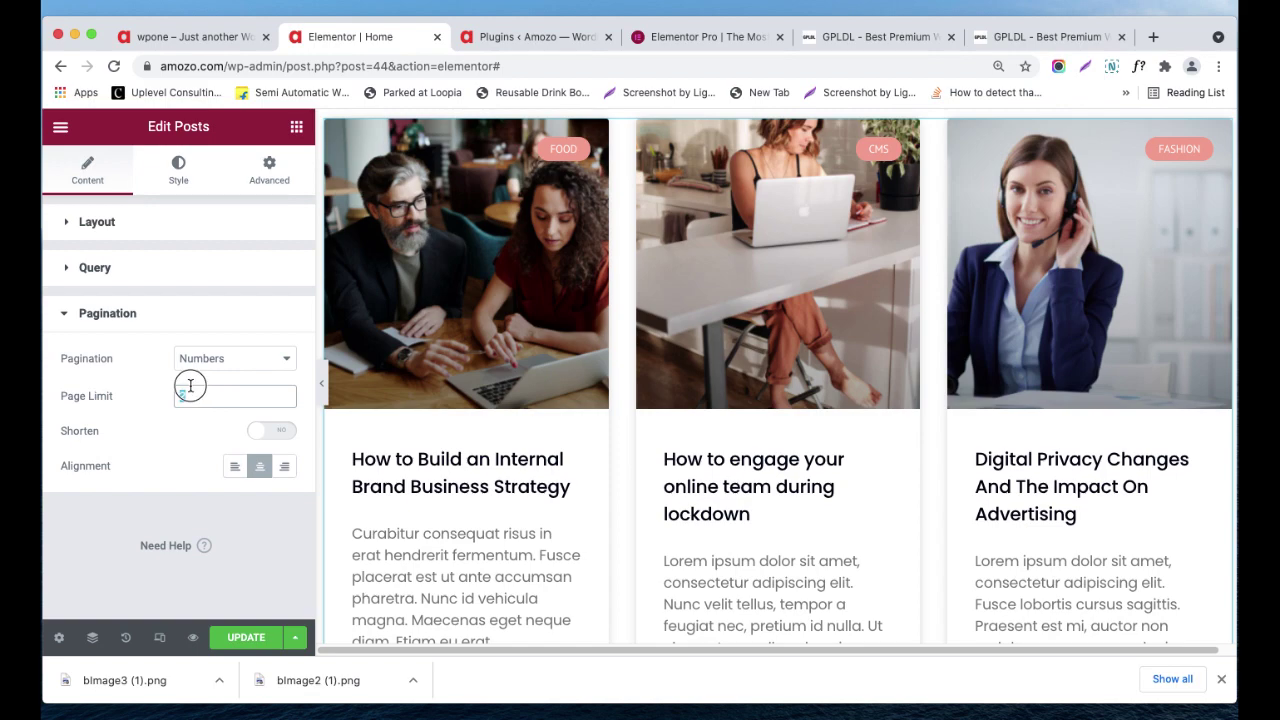
type("5")
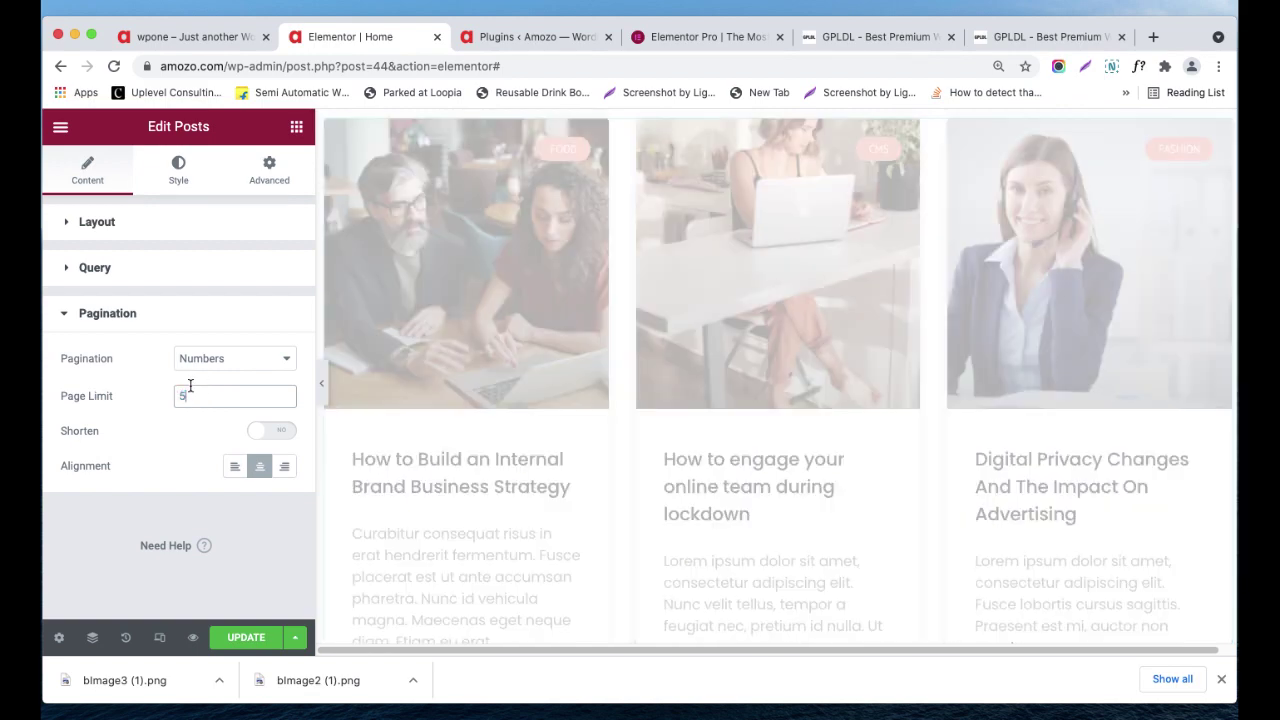
scroll(538, 447, "down", 3)
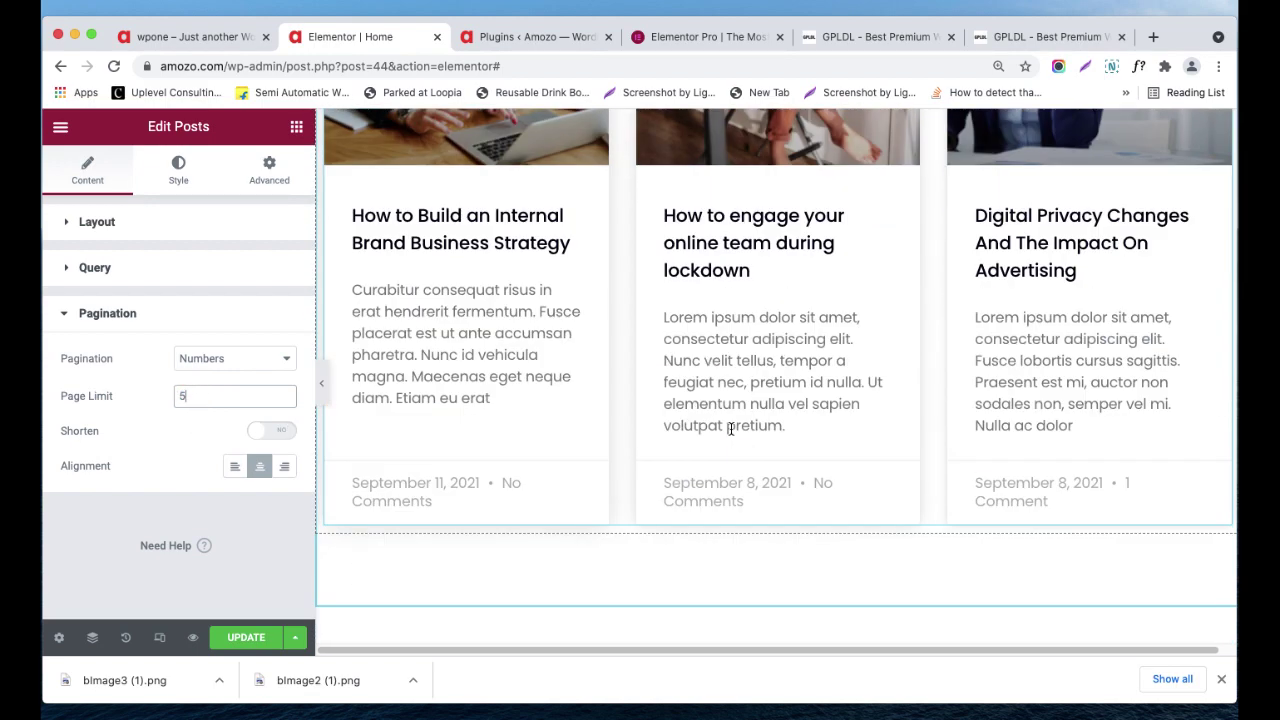
left_click(250, 362)
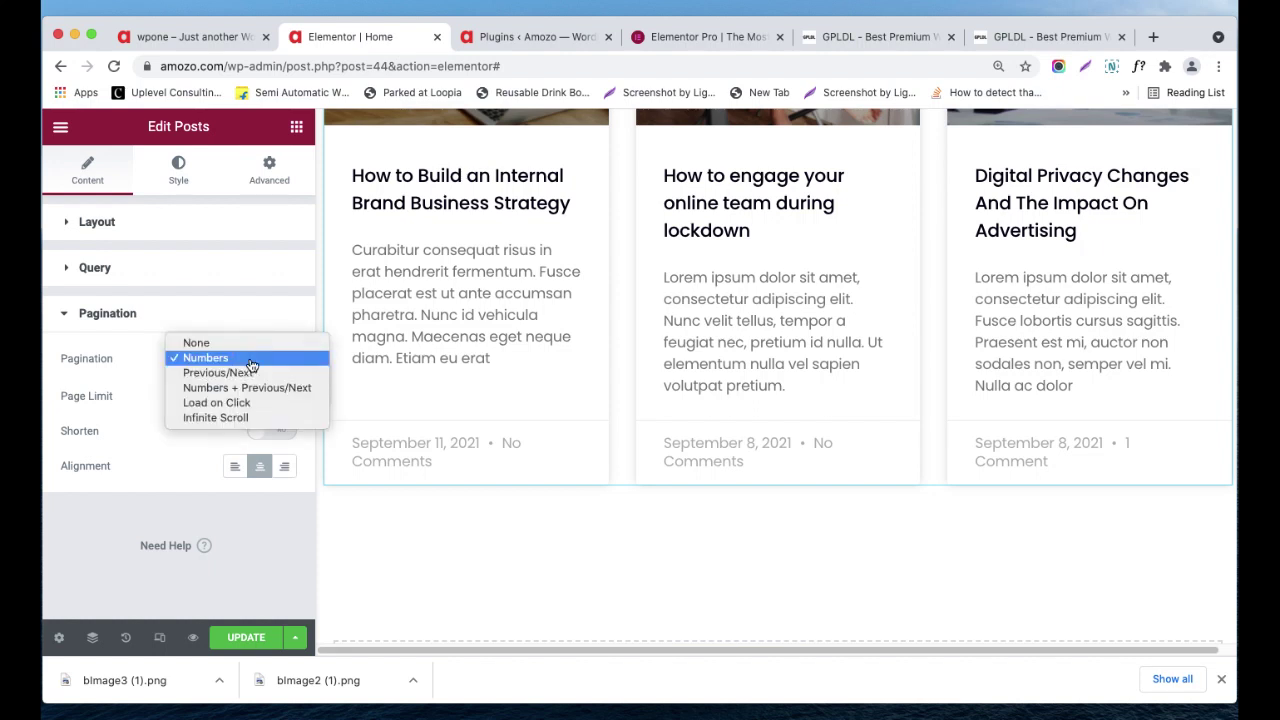
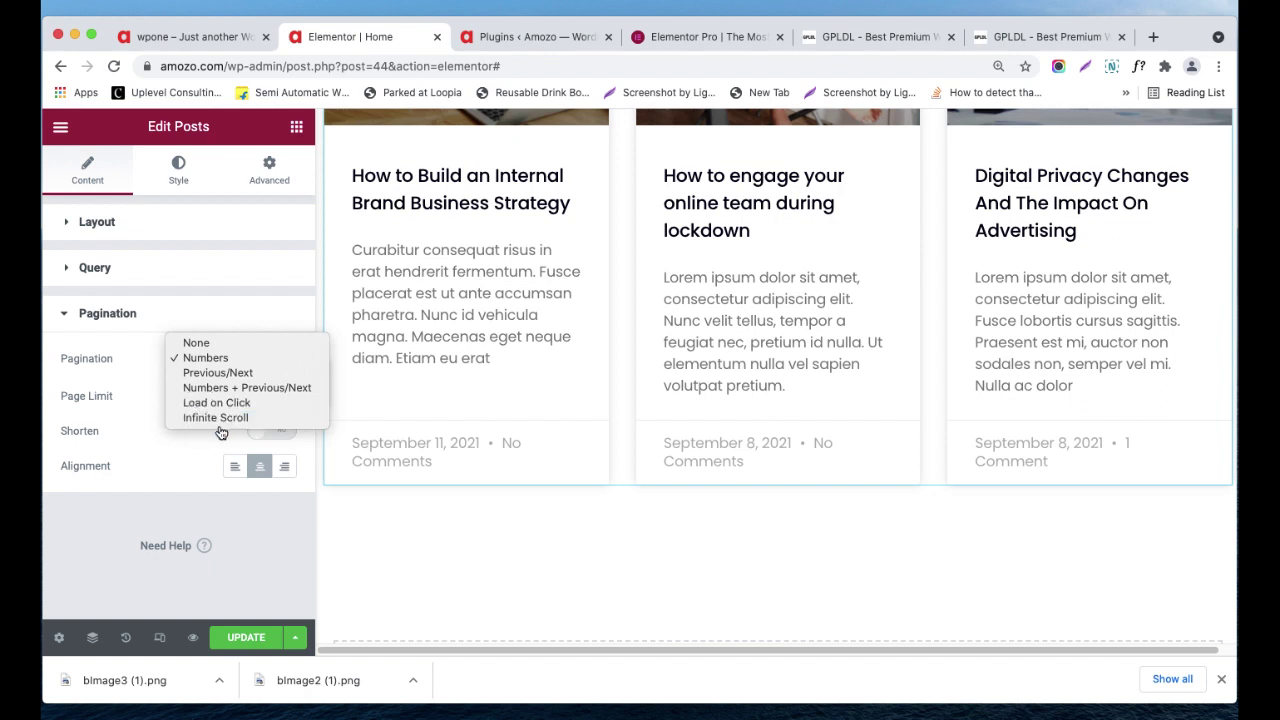
- Keep Numbers pagination and center it after briefly trying Left, then open the widget's Style settings
left_click(186, 440)
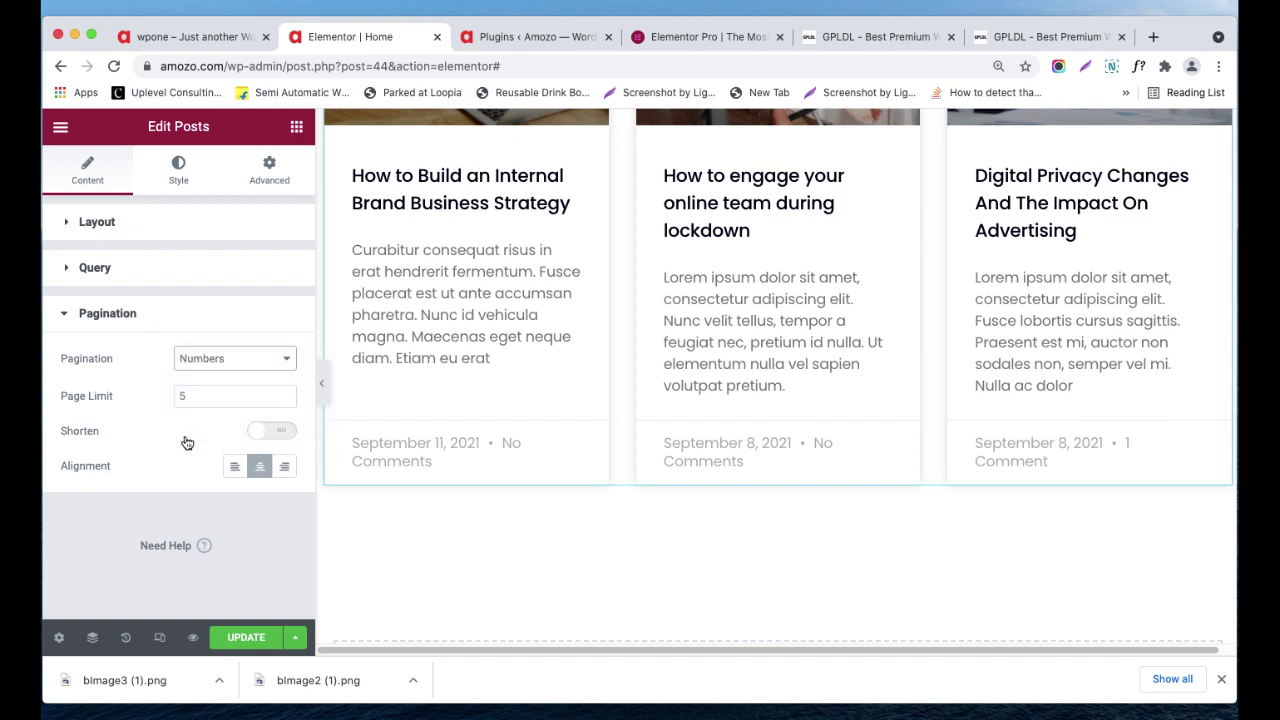
left_click(234, 466)
left_click(259, 466)
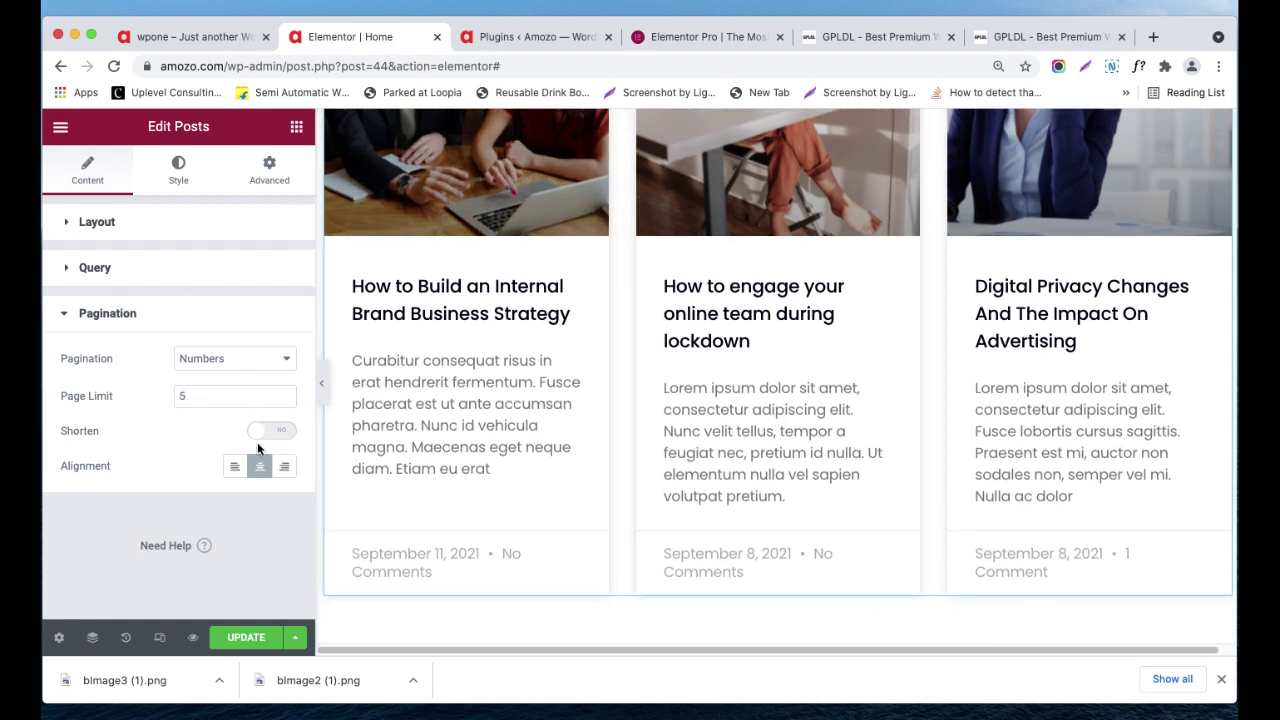
left_click(178, 172)
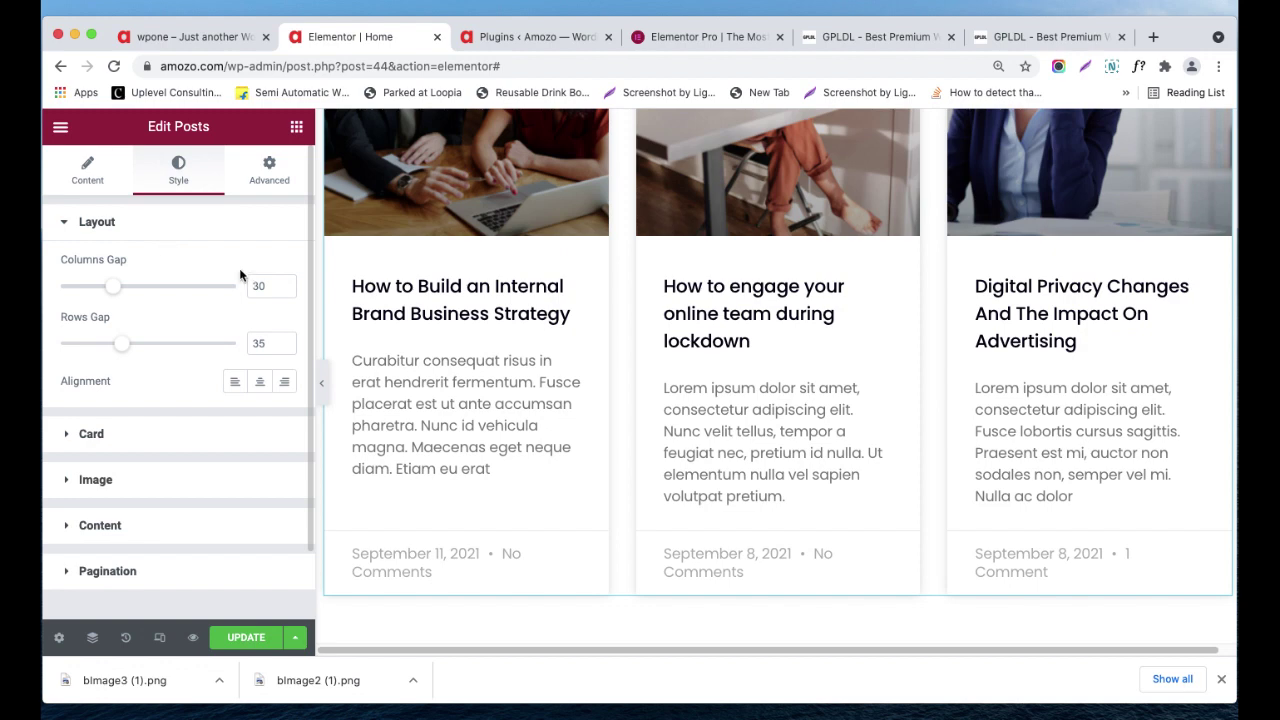
- Set the posts grid gaps to 38 between columns and 28 between rows
scroll(728, 410, "up", 1)
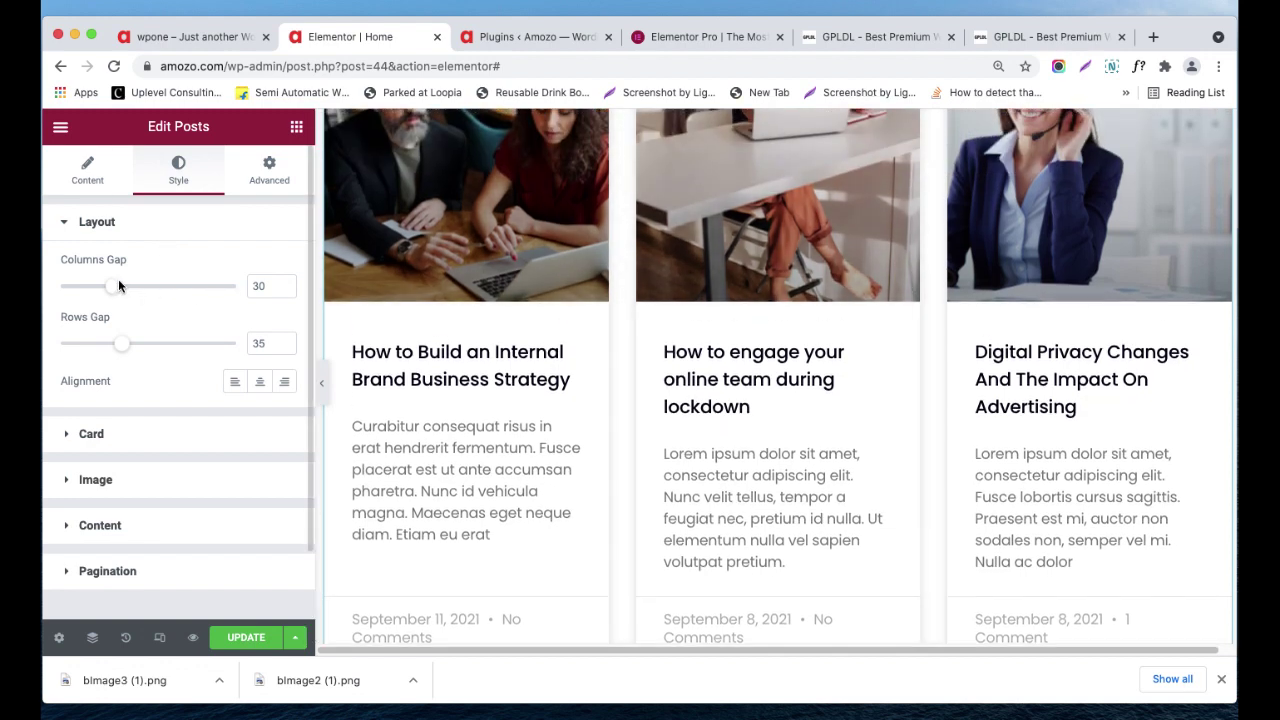
mouse_move(113, 287)
left_mouse_down()
mouse_move(148, 302)
mouse_move(183, 291)
mouse_move(126, 286)
left_mouse_up()
left_click_drag(120, 345, 162, 344)
left_click(106, 343)
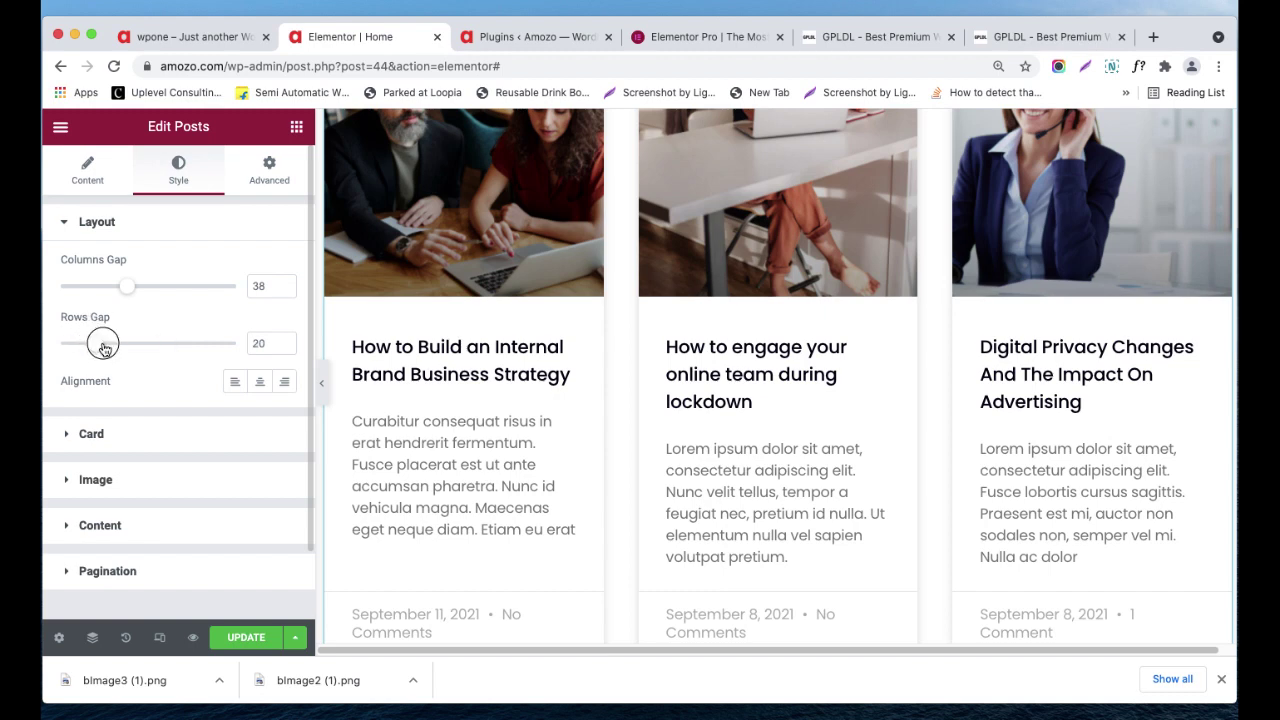
scroll(710, 385, "down", 3)
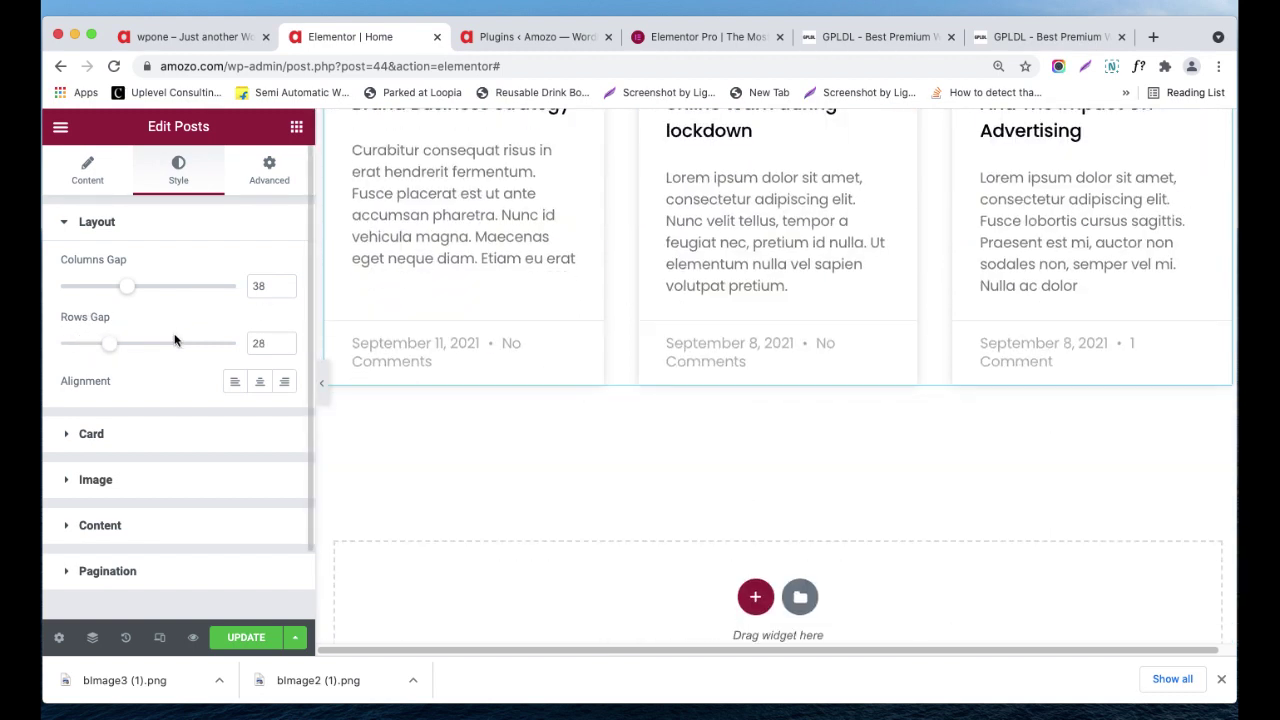
- Expand Card styling and give the post cards the Accent global background
left_click(89, 436)
scroll(191, 343, "down", 1)
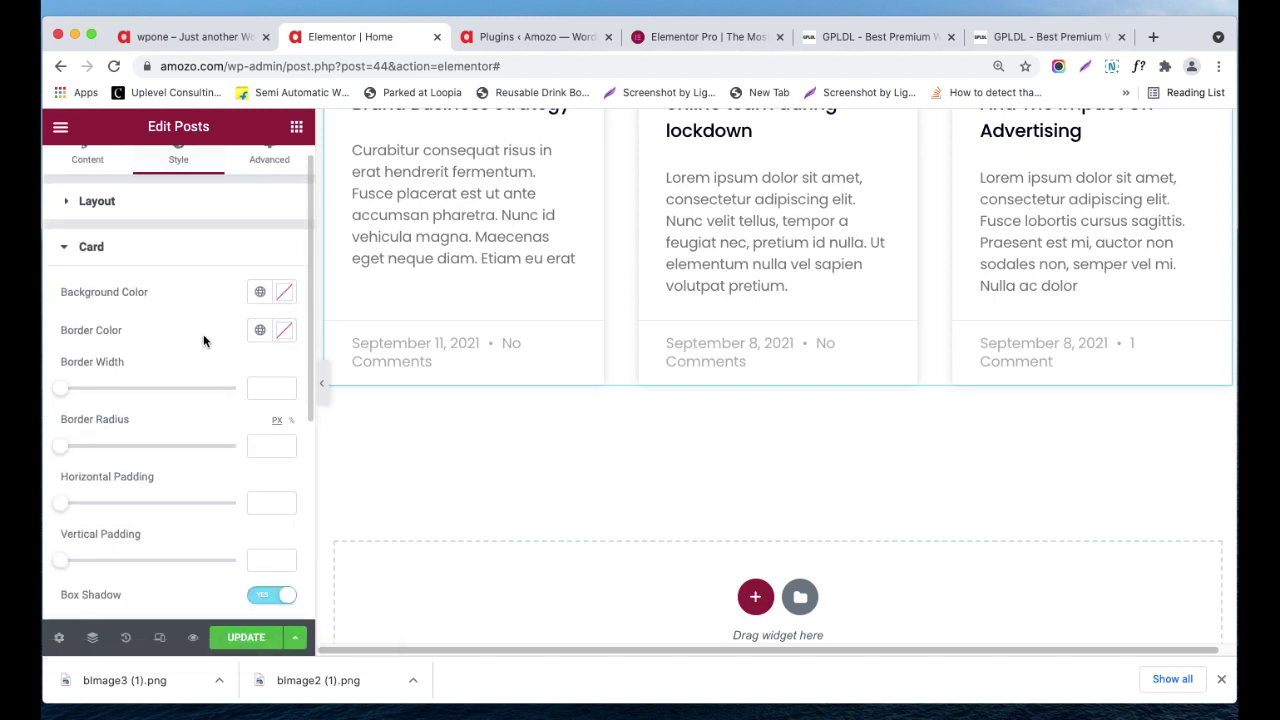
scroll(210, 347, "down", 1)
scroll(243, 358, "up", 1)
scroll(560, 380, "up", 1)
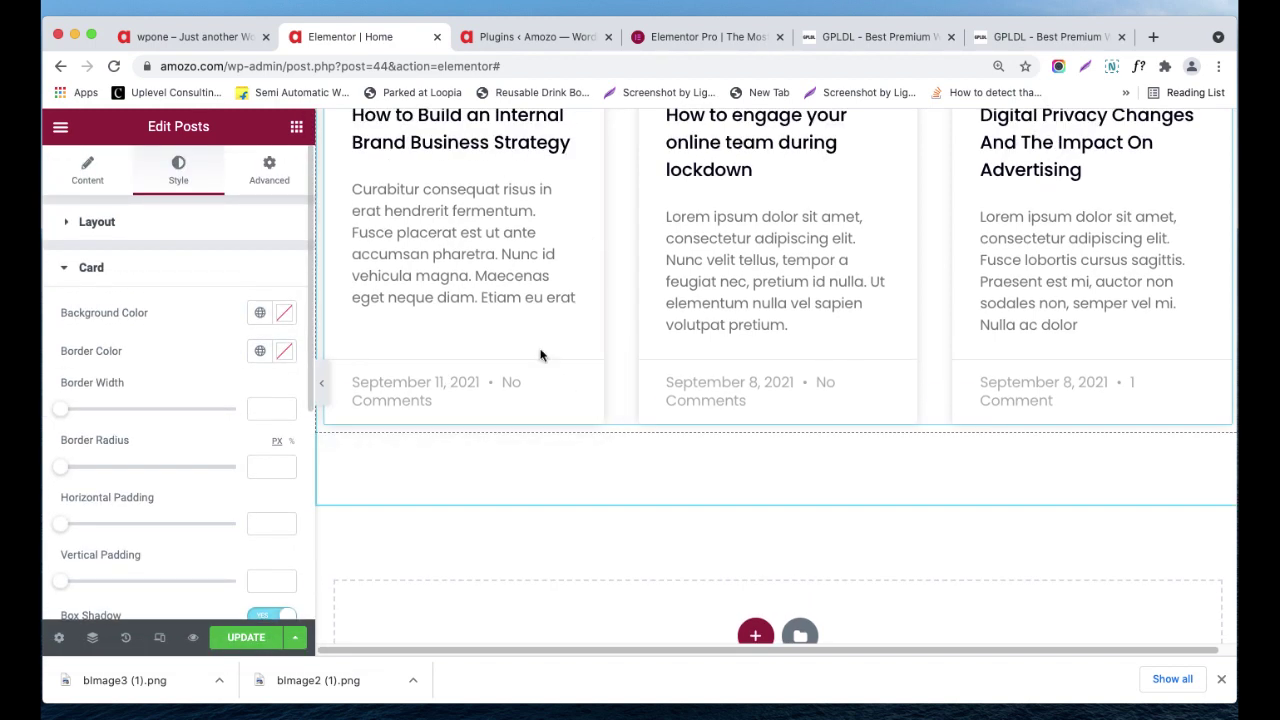
left_click(261, 312)
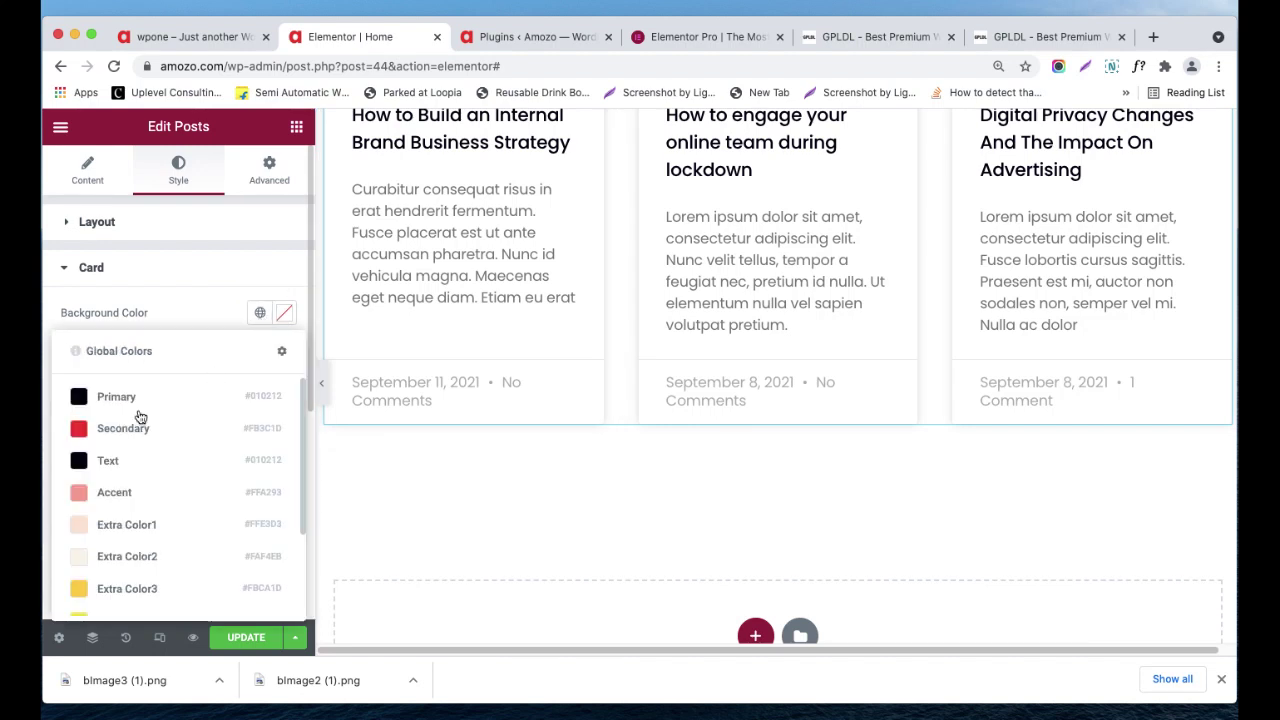
left_click(131, 492)
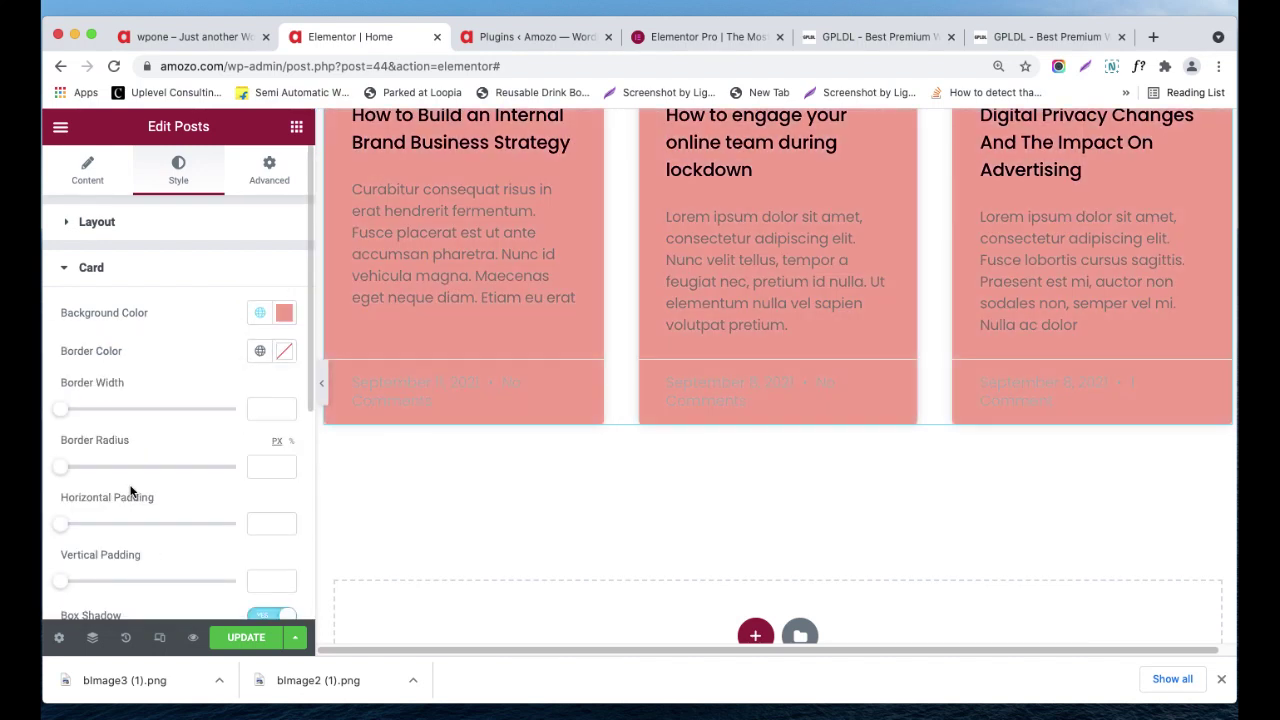
- Clear the card background back to white and expand the Image style options
left_click(260, 314)
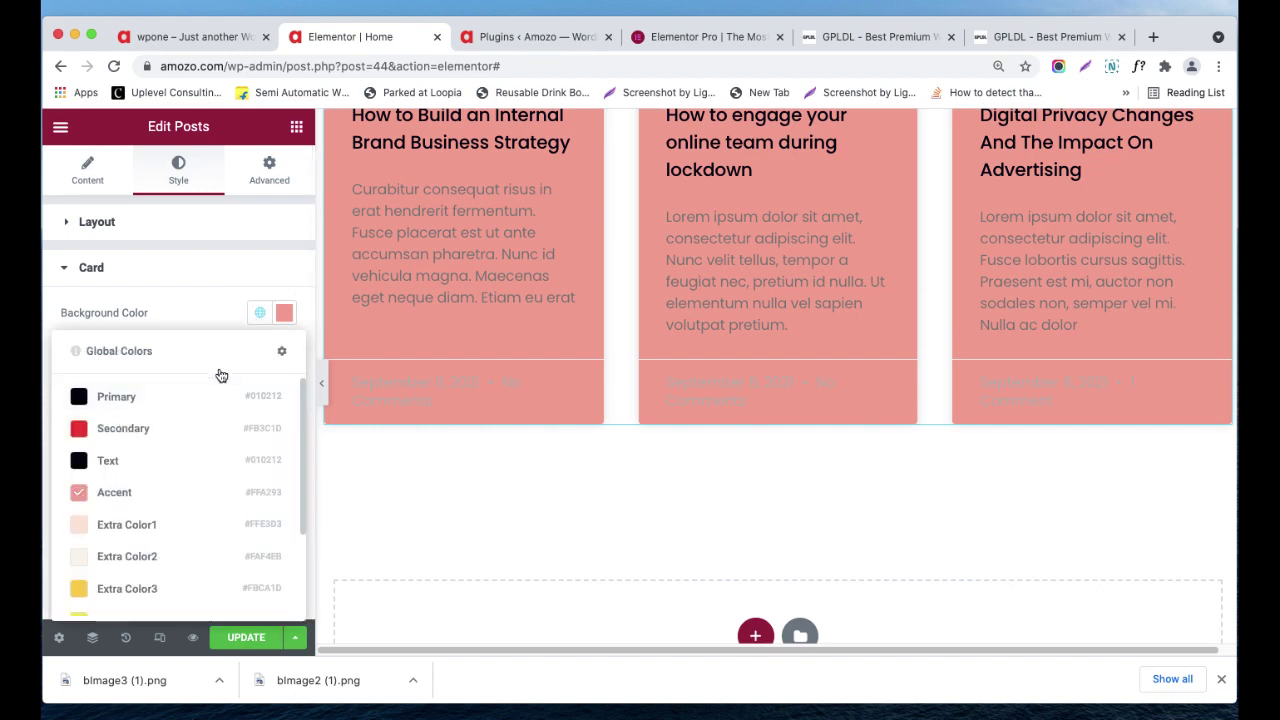
left_click(260, 313)
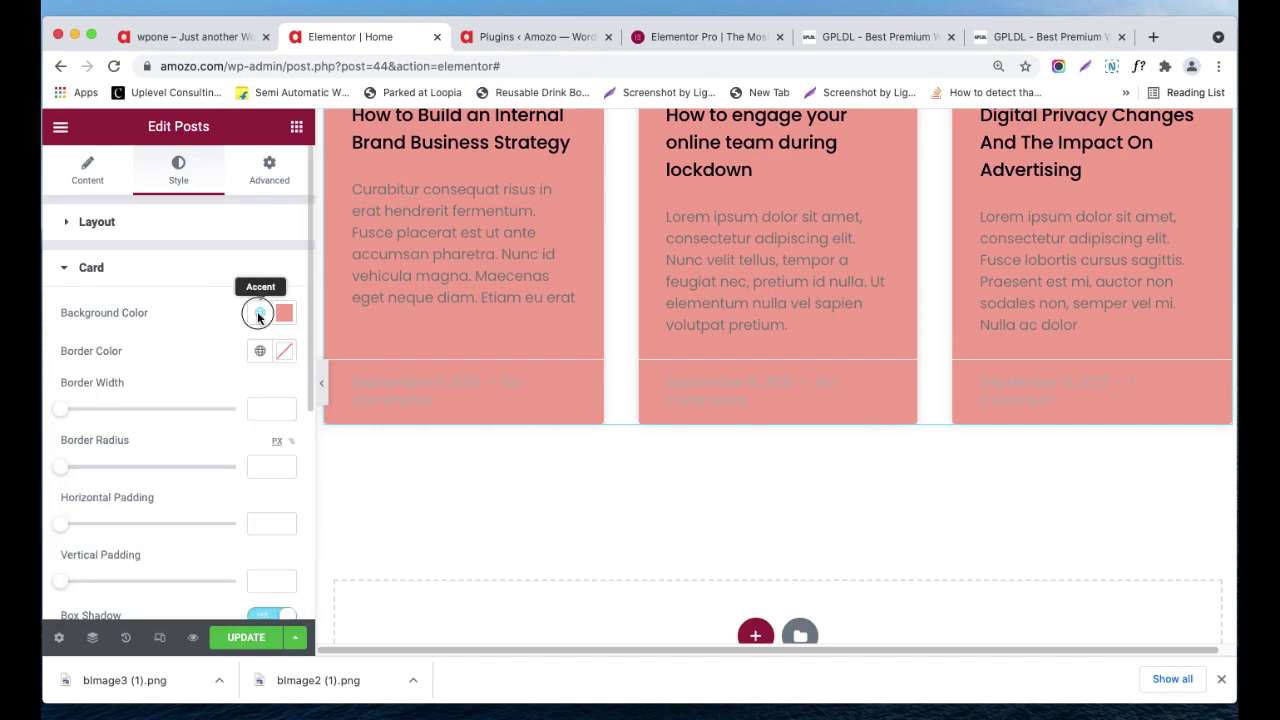
left_click(260, 313)
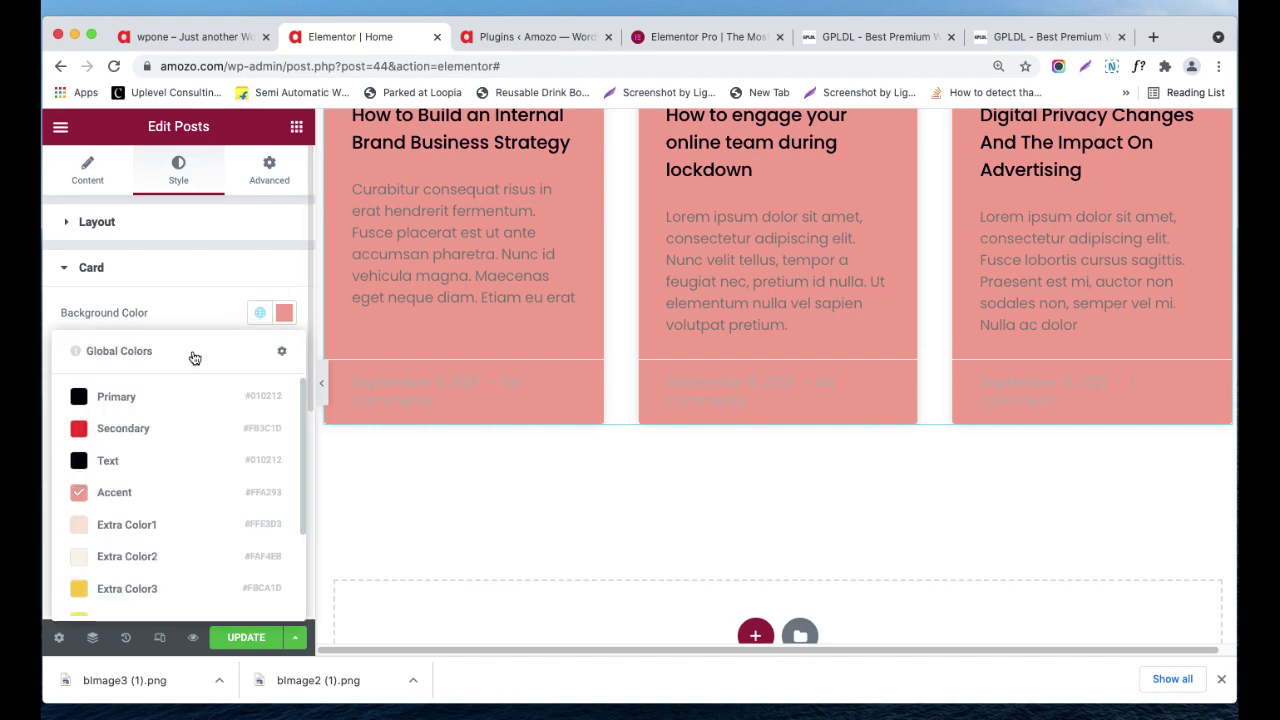
left_click(284, 313)
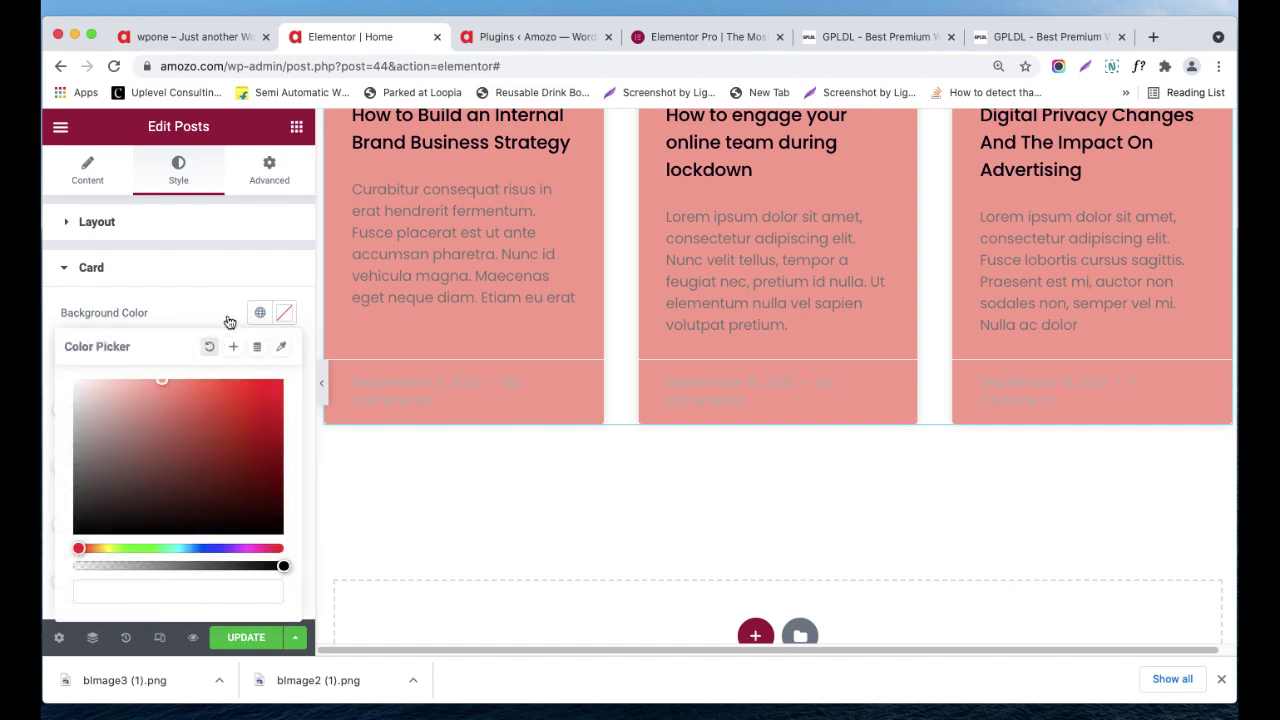
left_click(207, 348)
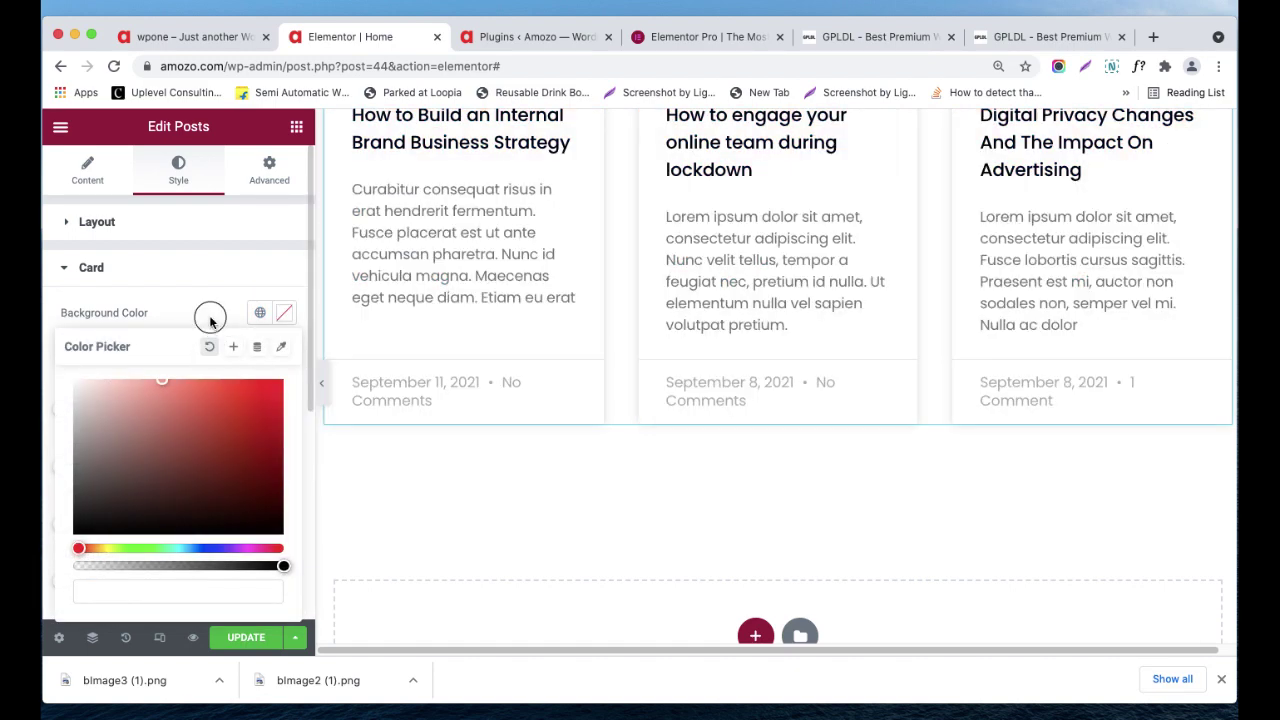
left_click(122, 276)
left_click(124, 314)
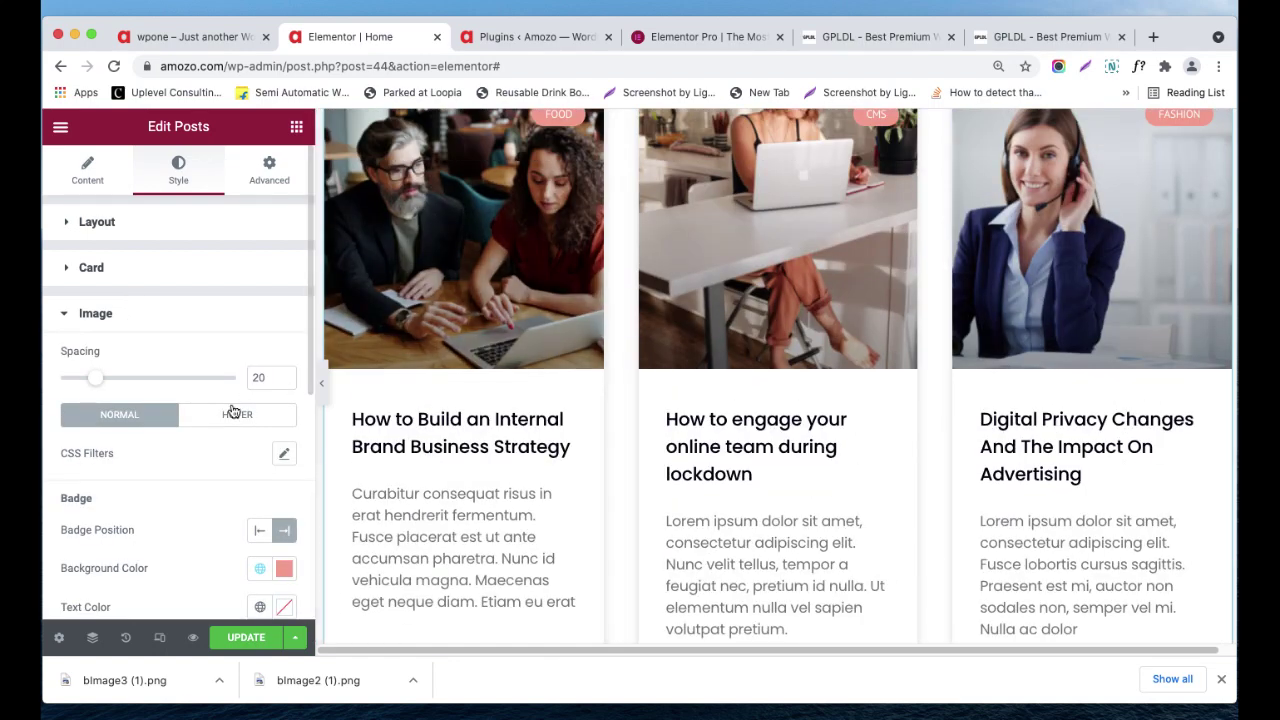
- Expand the Content style section and review the Title colour and typography globals
scroll(228, 420, "down", 2)
scroll(228, 440, "down", 6)
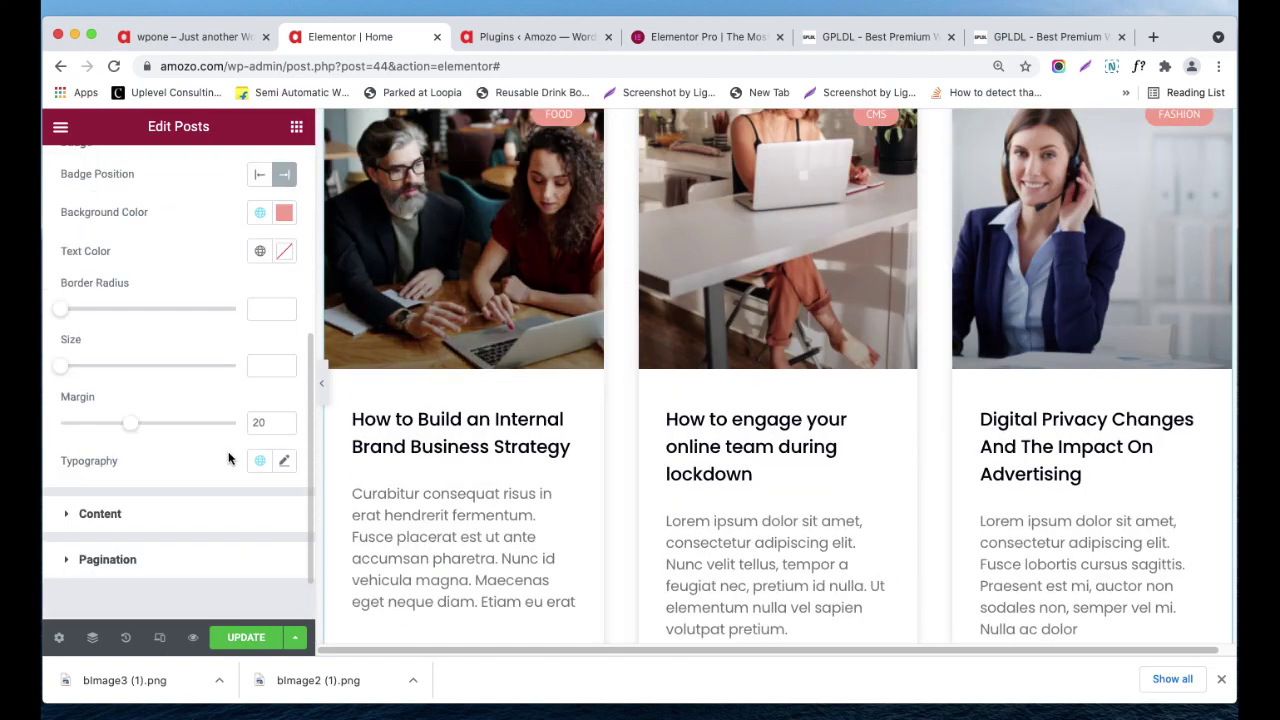
left_click(131, 505)
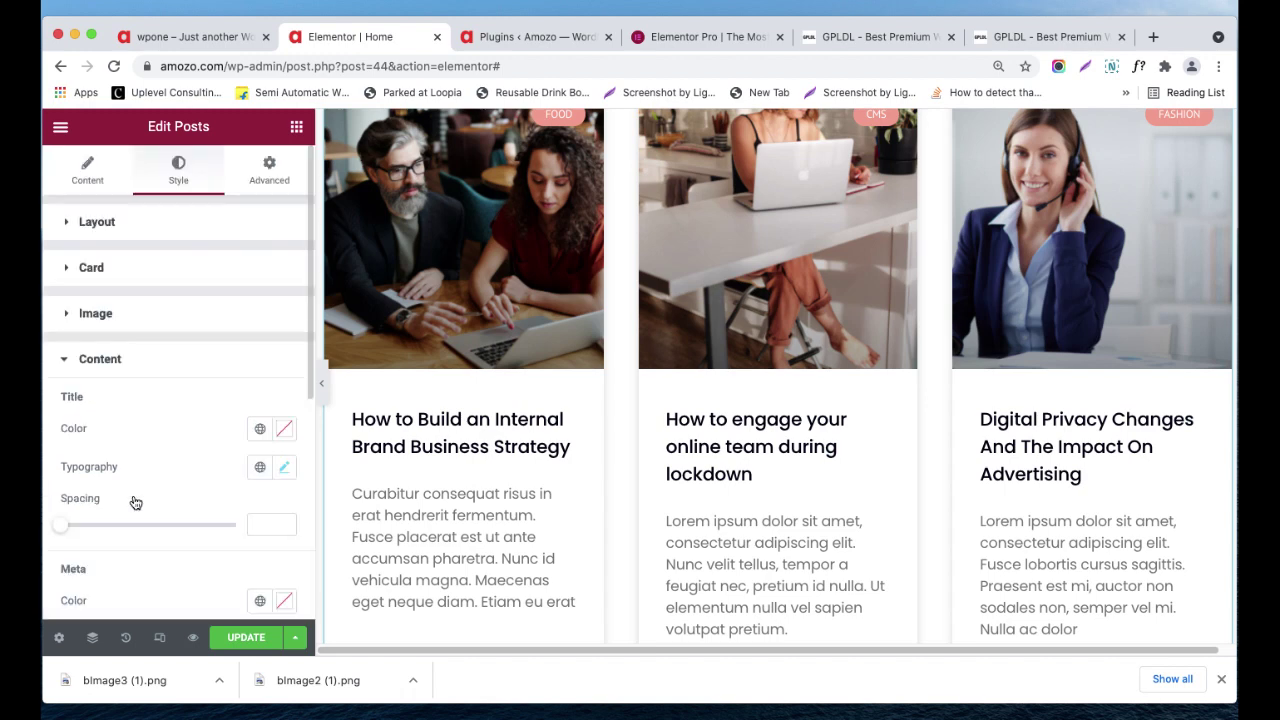
scroll(145, 420, "down", 1)
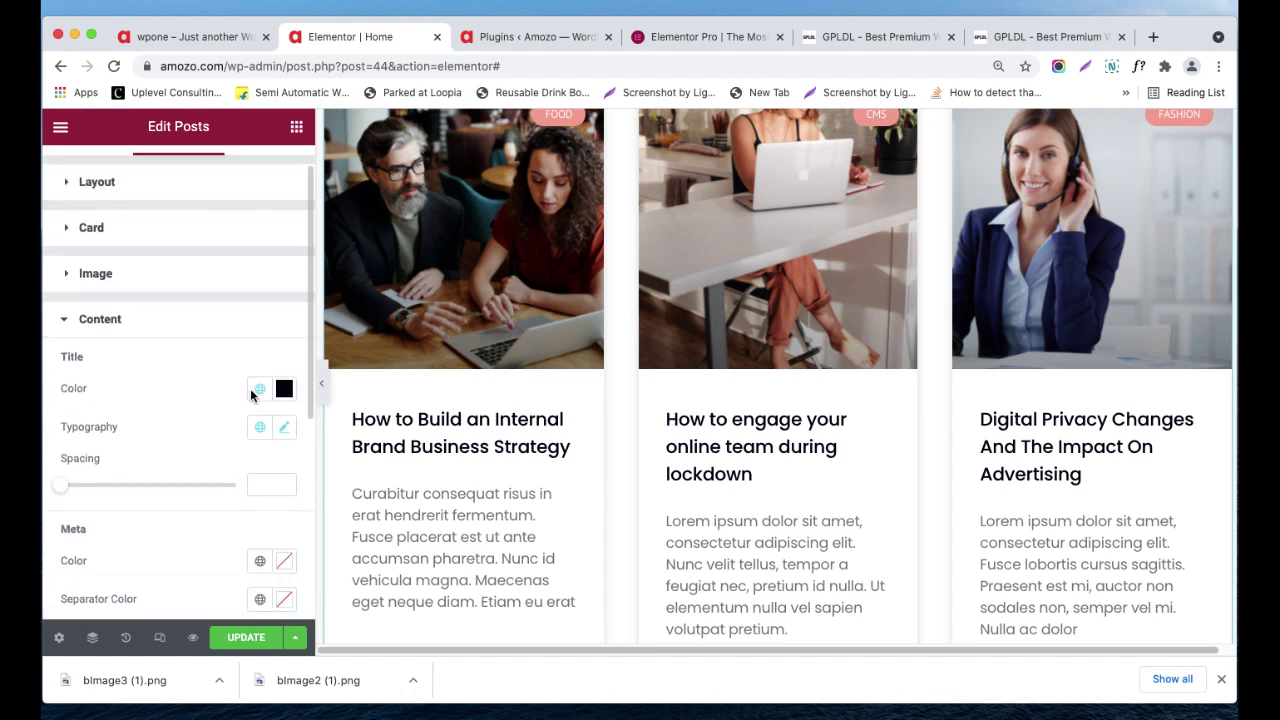
left_click(259, 391)
left_click(187, 408)
left_click(258, 427)
left_click(128, 435)
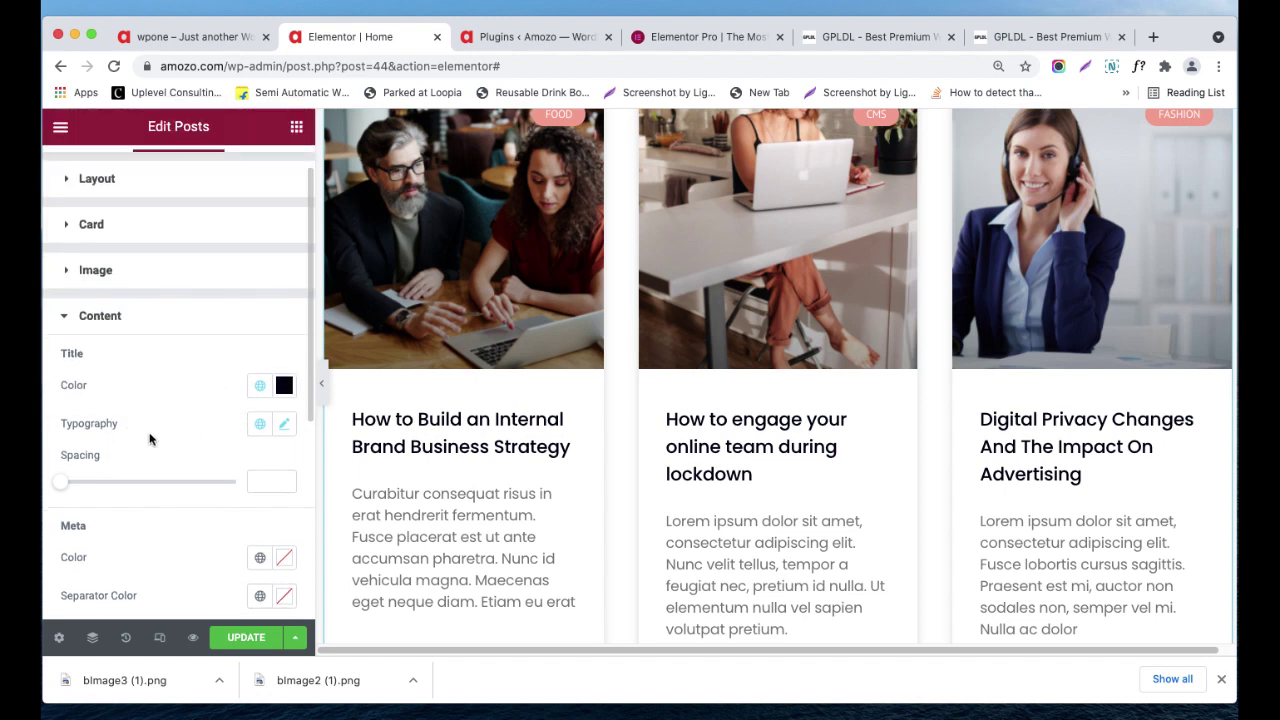
- Reduce the post Title Spacing to 2 so excerpts sit directly under titles
scroll(152, 436, "down", 2)
left_click_drag(59, 414, 60, 410)
scroll(140, 438, "down", 2)
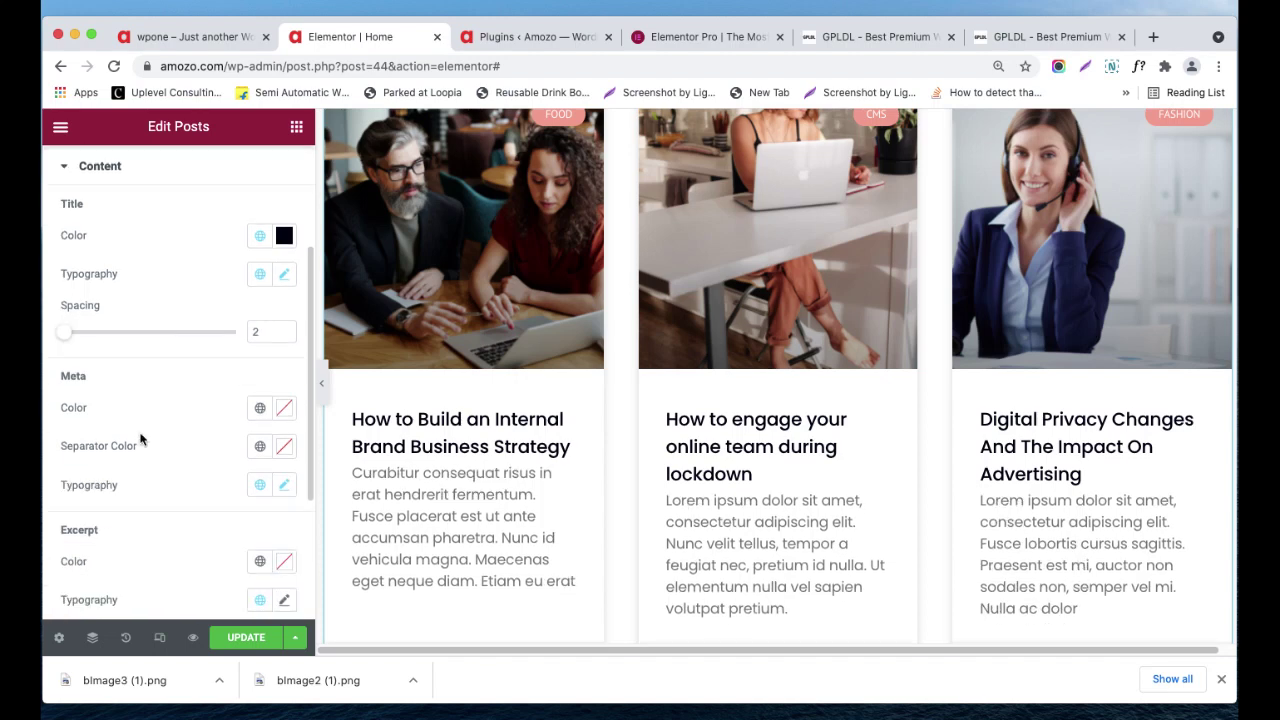
scroll(420, 500, "down", 3)
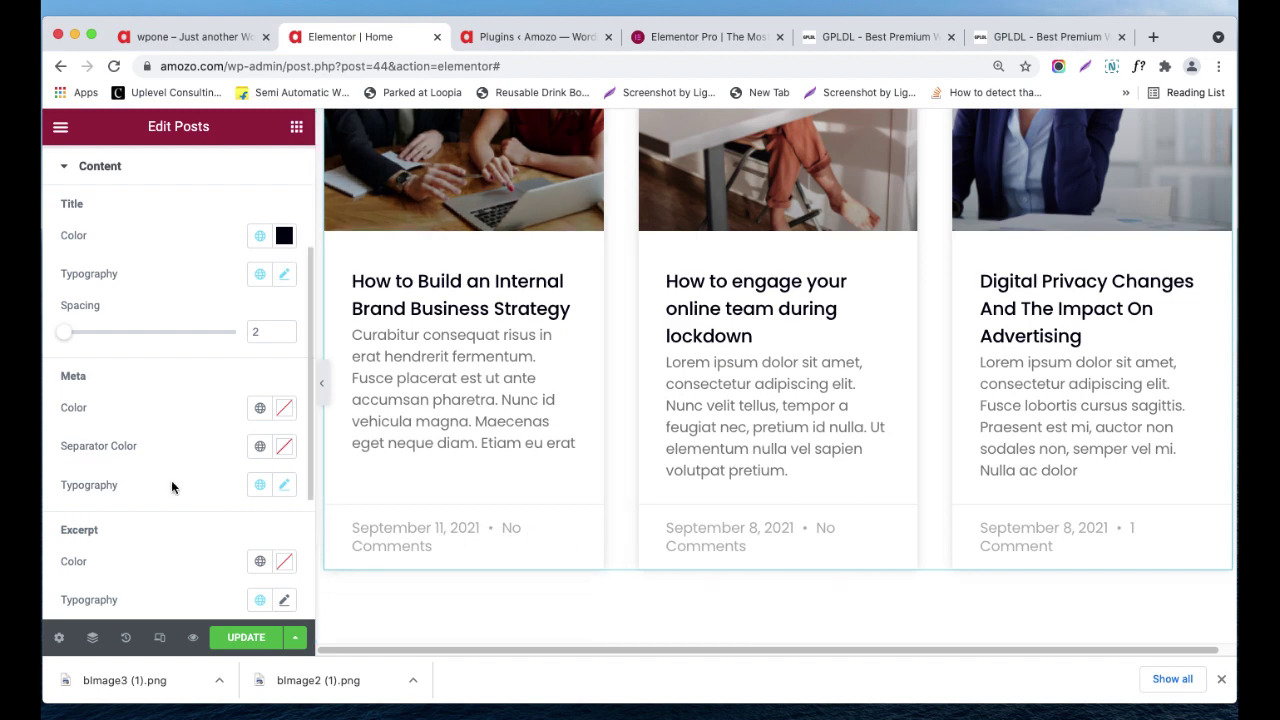
scroll(171, 487, "down", 3)
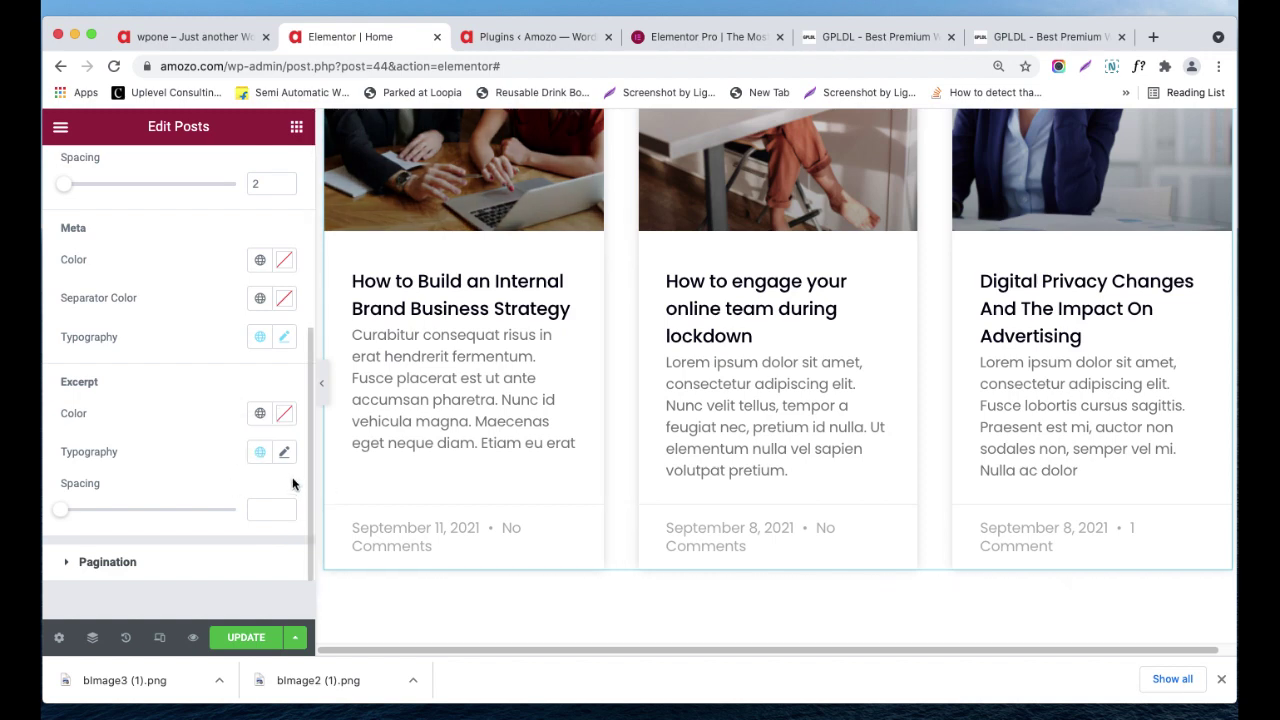
- Expand Pagination styling and review its Typography, Colors and Spacing controls (space between 10)
left_click(104, 559)
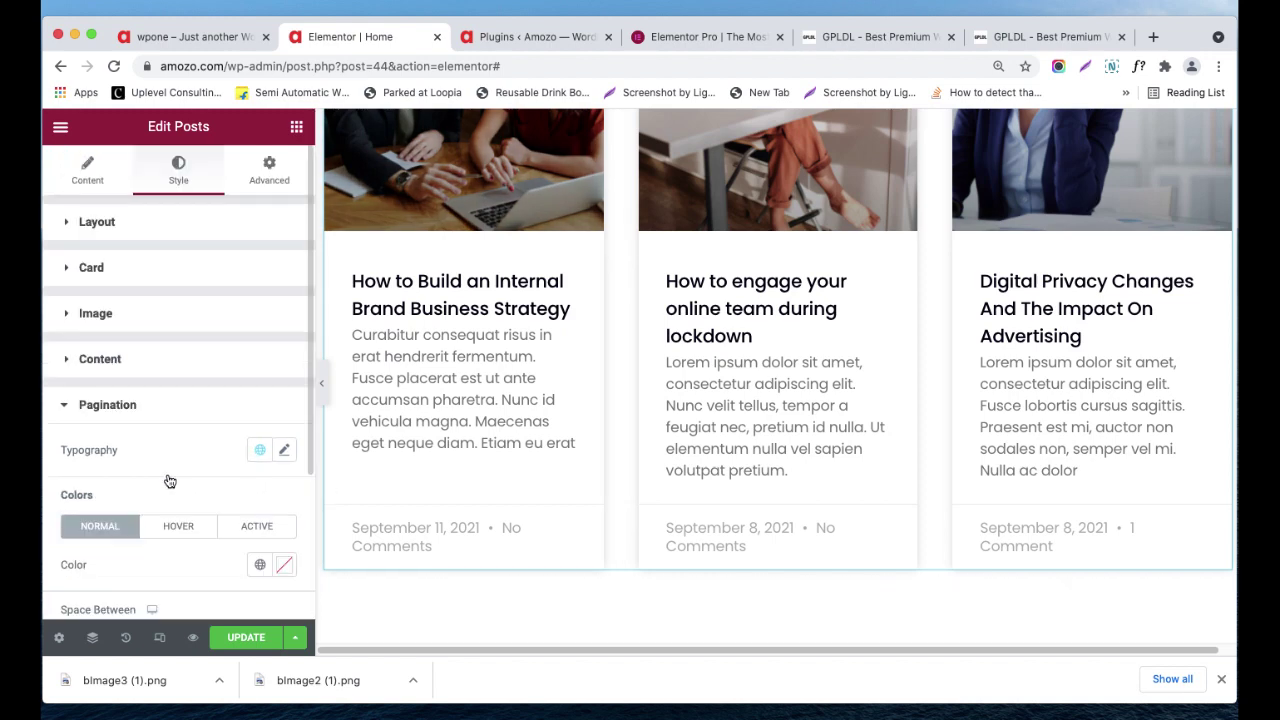
scroll(172, 475, "down", 2)
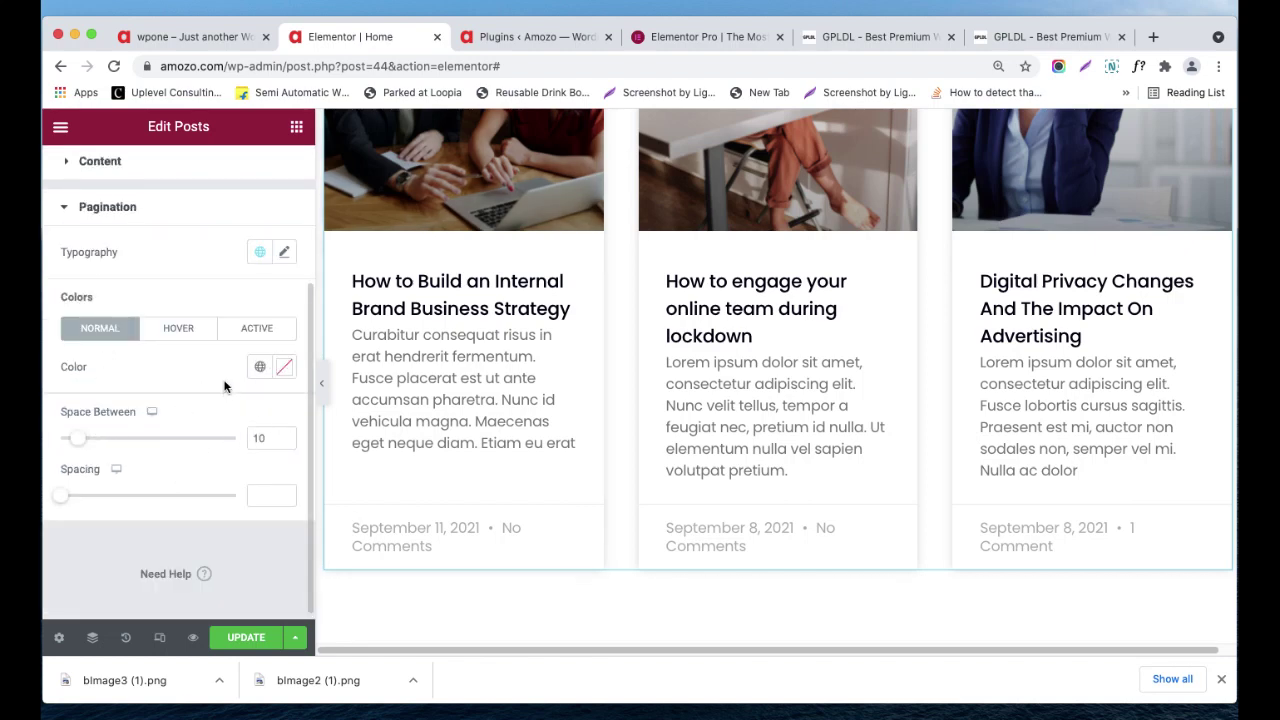
scroll(217, 335, "up", 1)
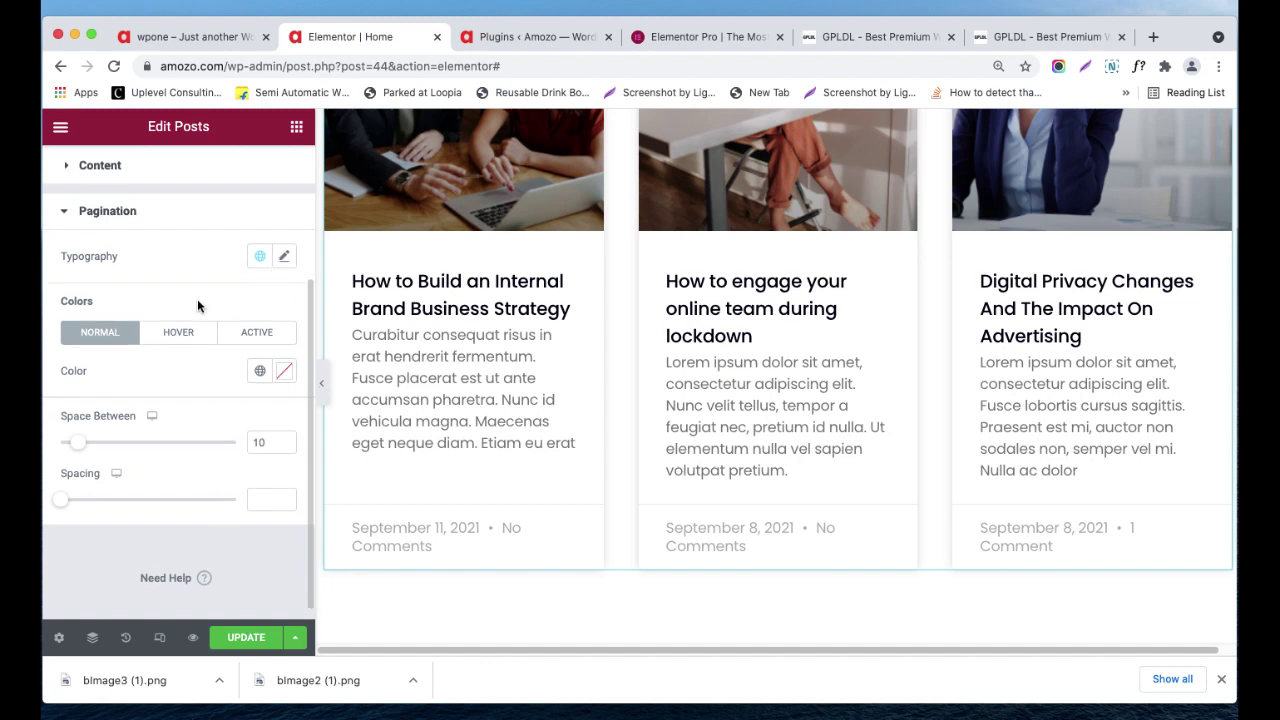
scroll(170, 312, "up", 4)
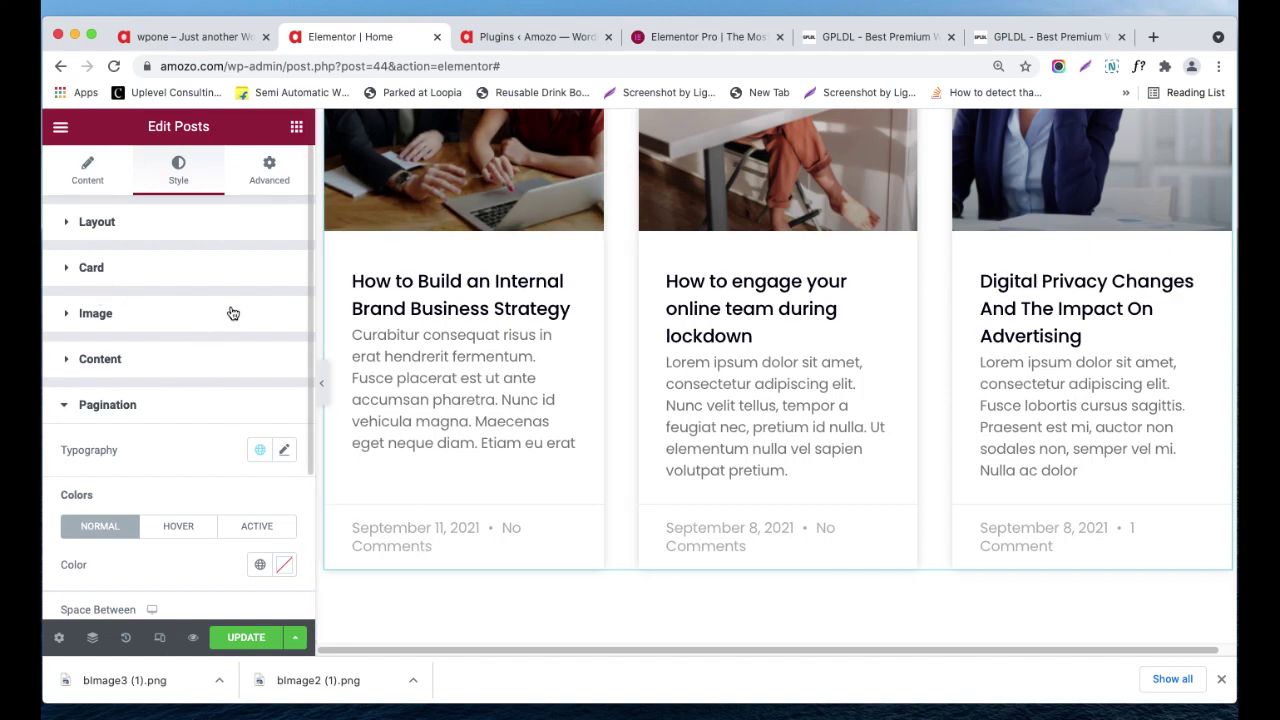
left_click(296, 127)
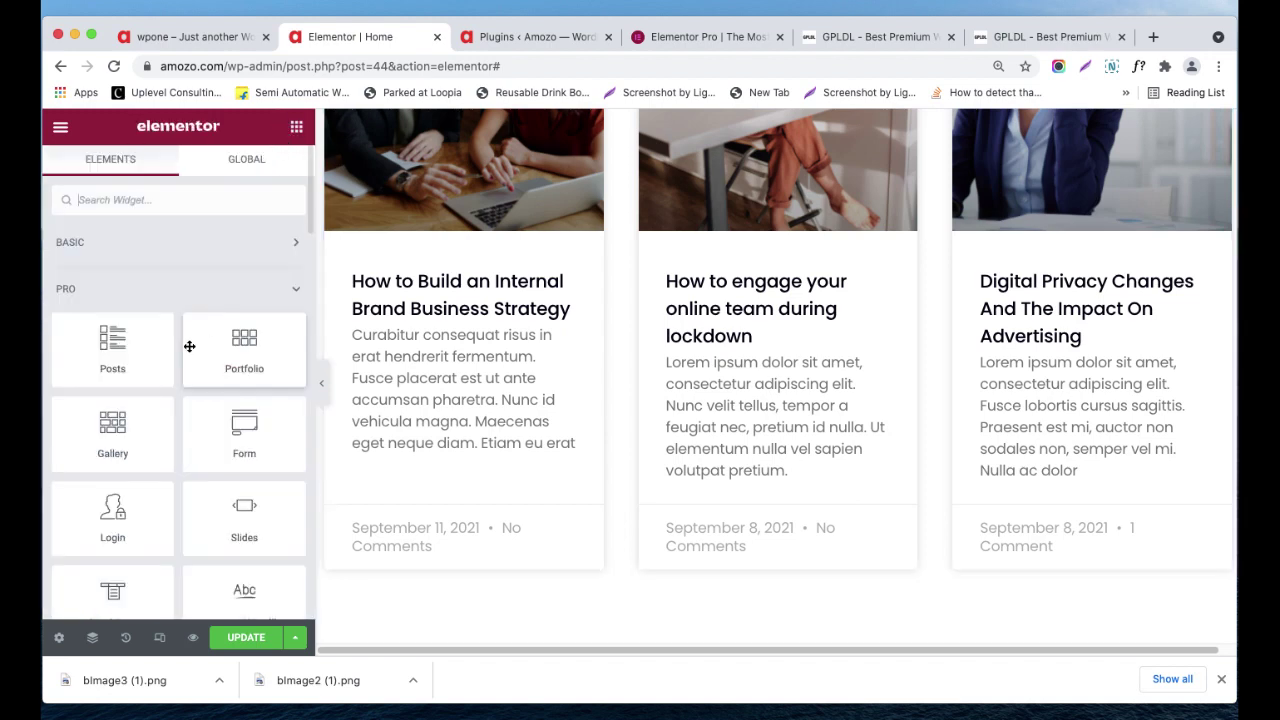
scroll(528, 317, "down", 5)
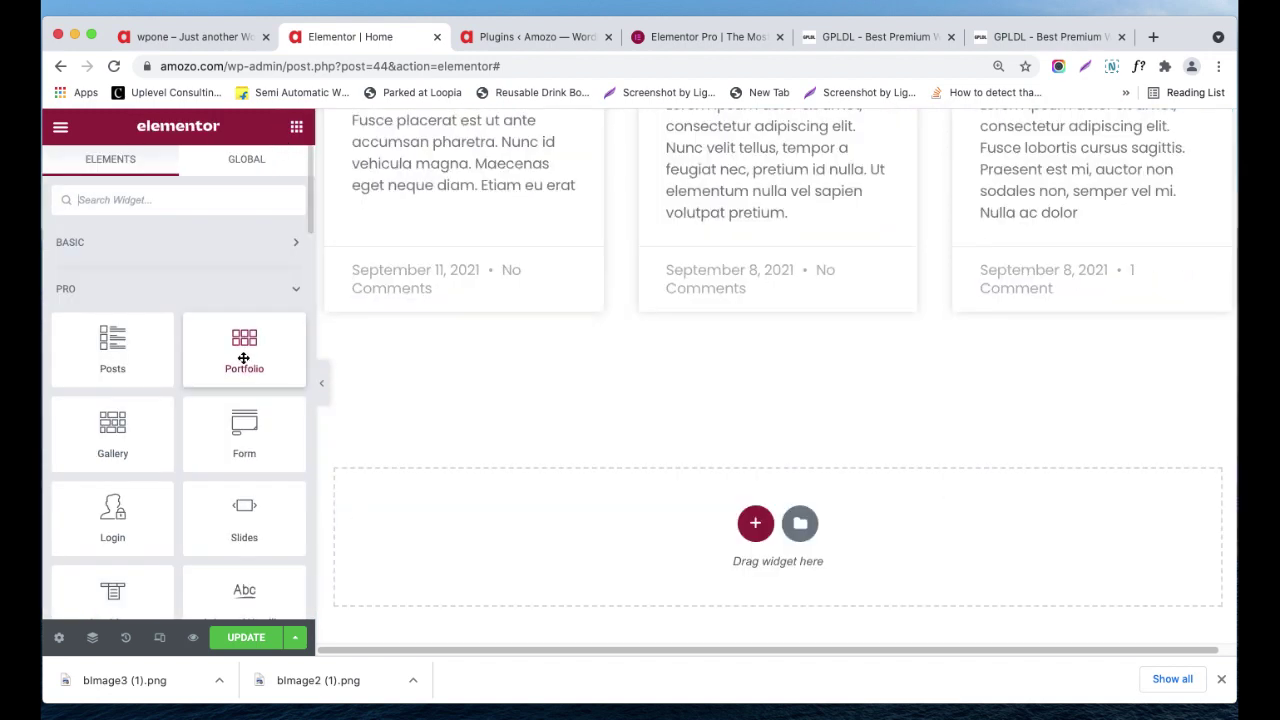
left_click_drag(243, 352, 672, 308)
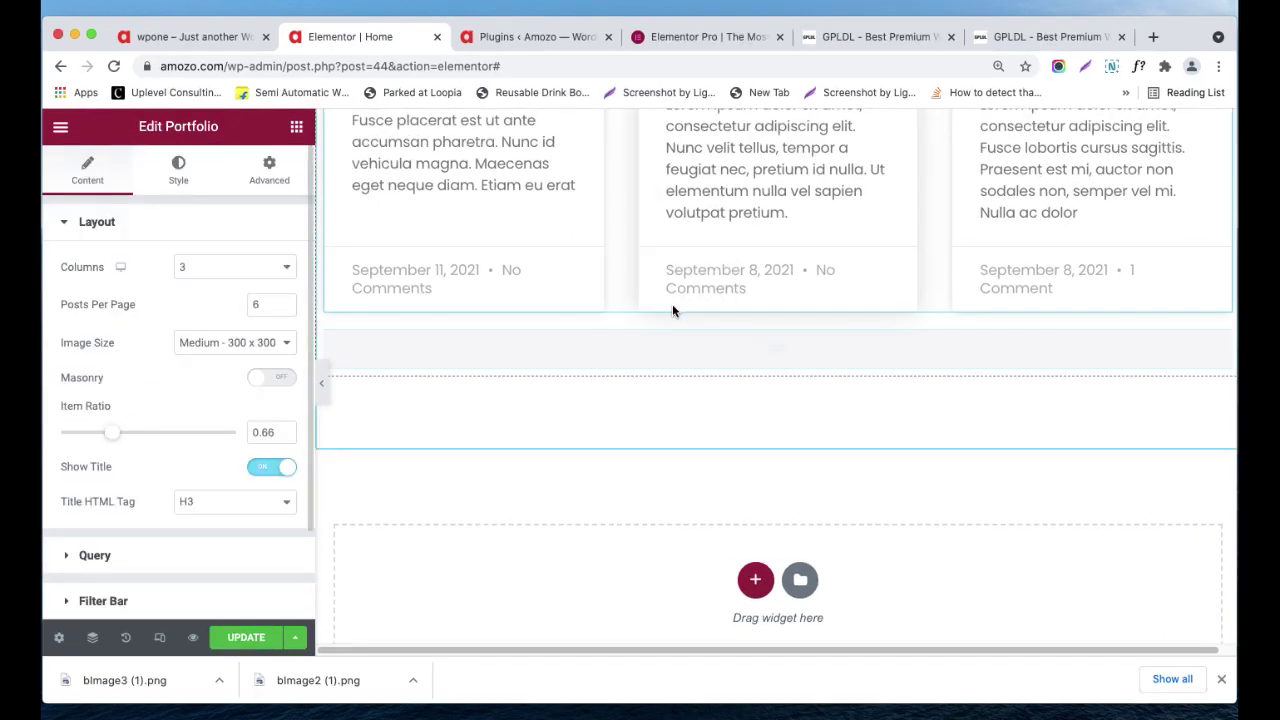
scroll(600, 340, "down", 2)
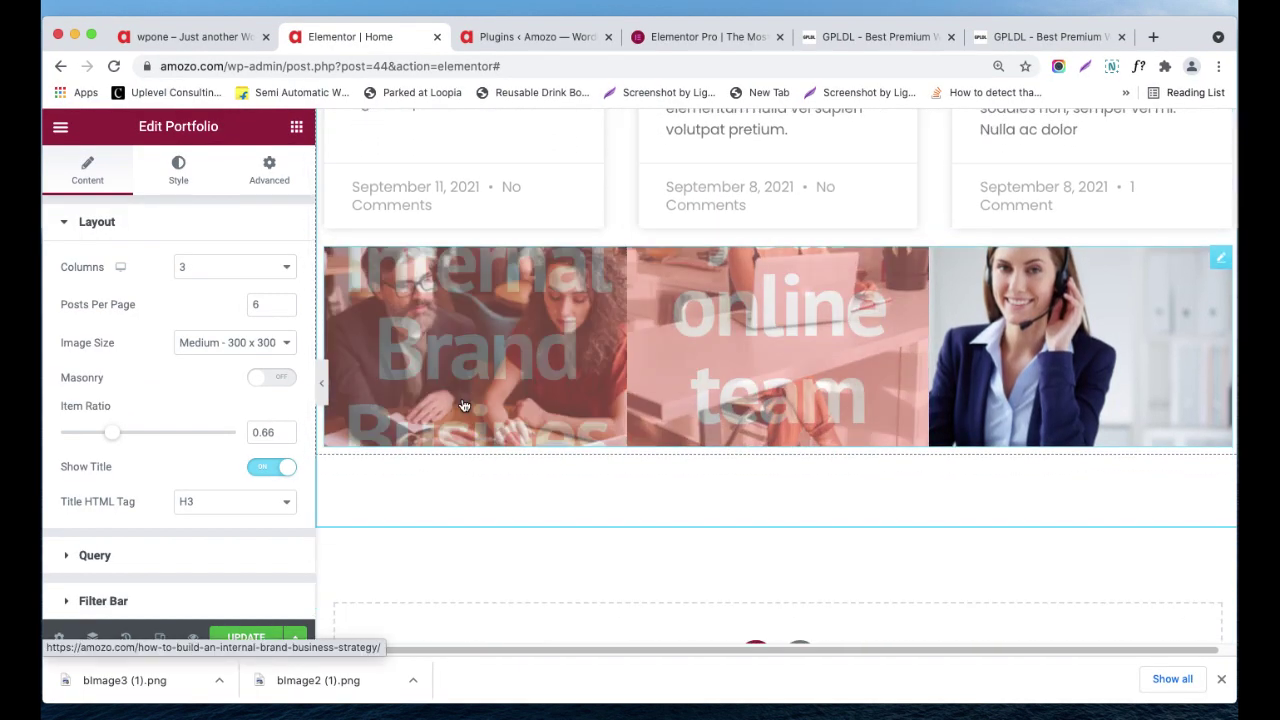
scroll(474, 386, "up", 1)
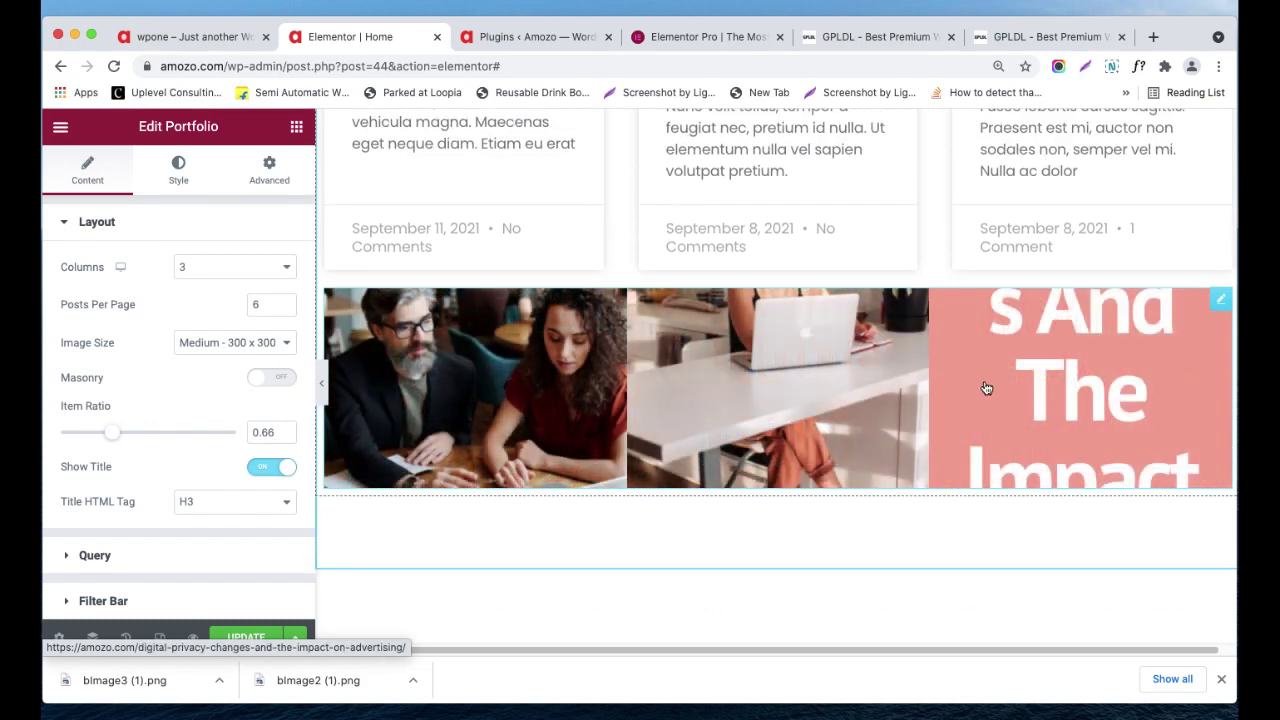
scroll(651, 540, "up", 1)
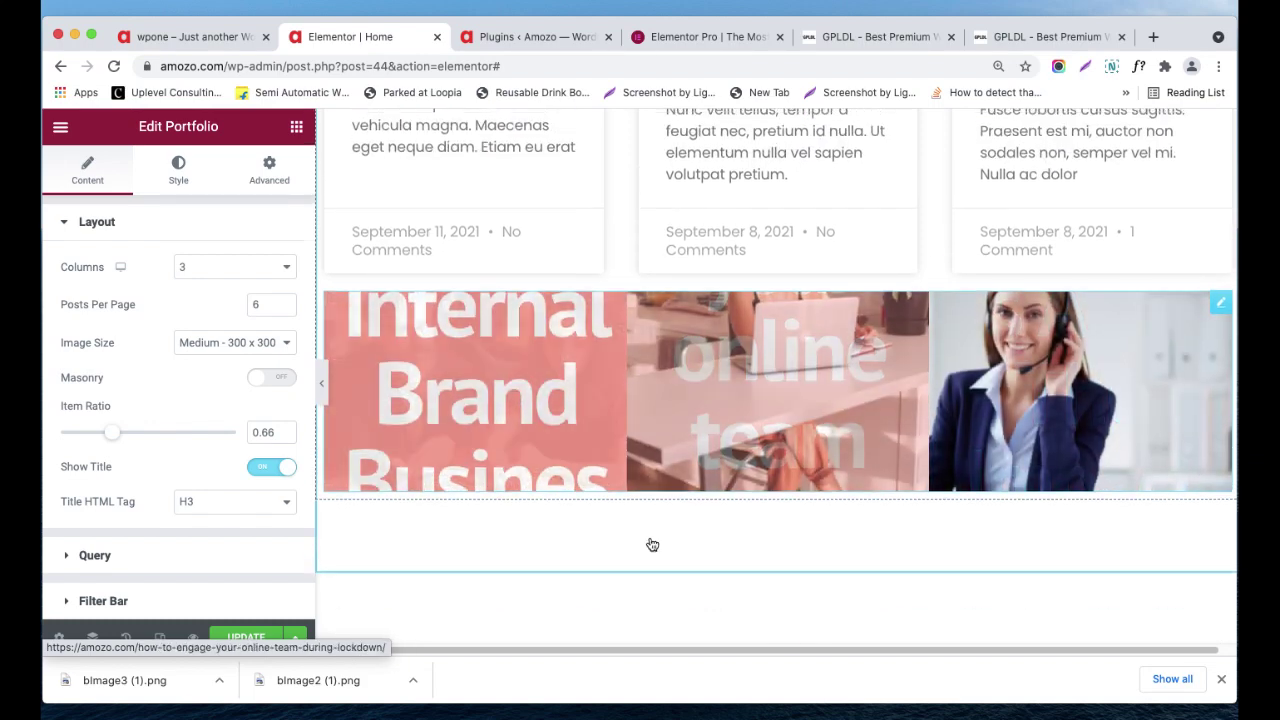
- Keep the portfolio grid at three columns after briefly trying four
left_click(185, 265)
left_click(203, 282)
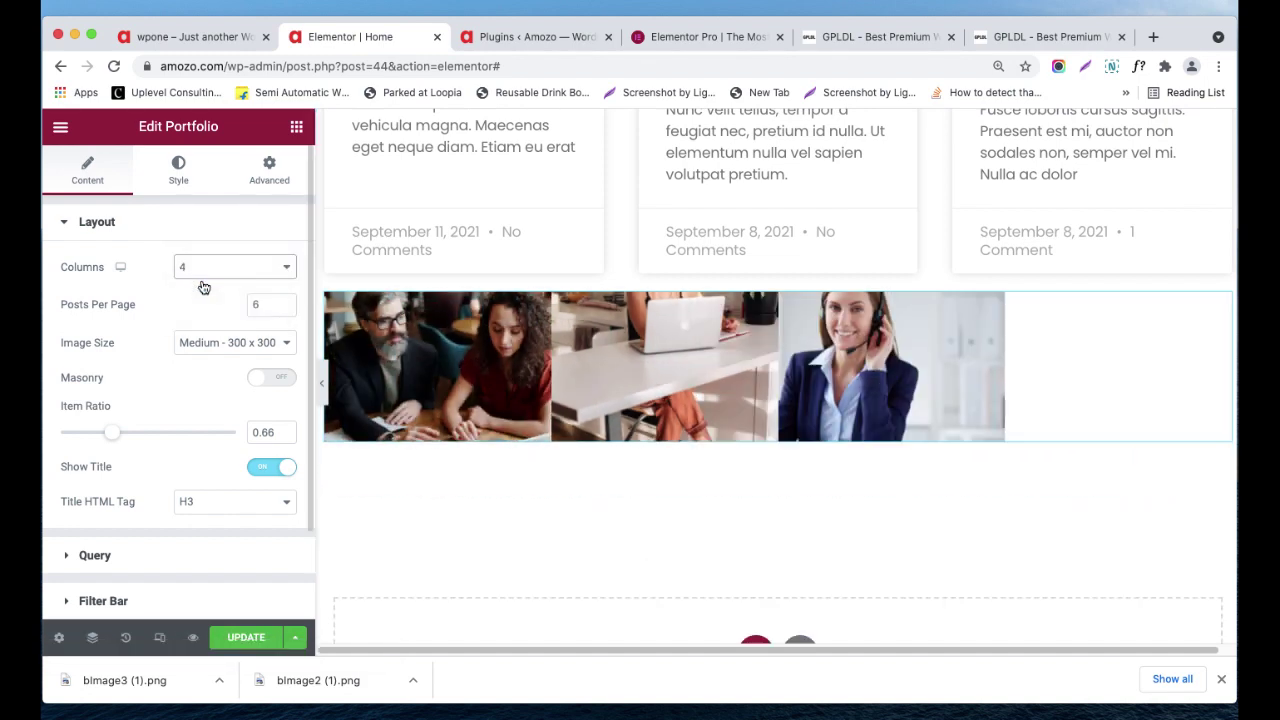
left_click(205, 267)
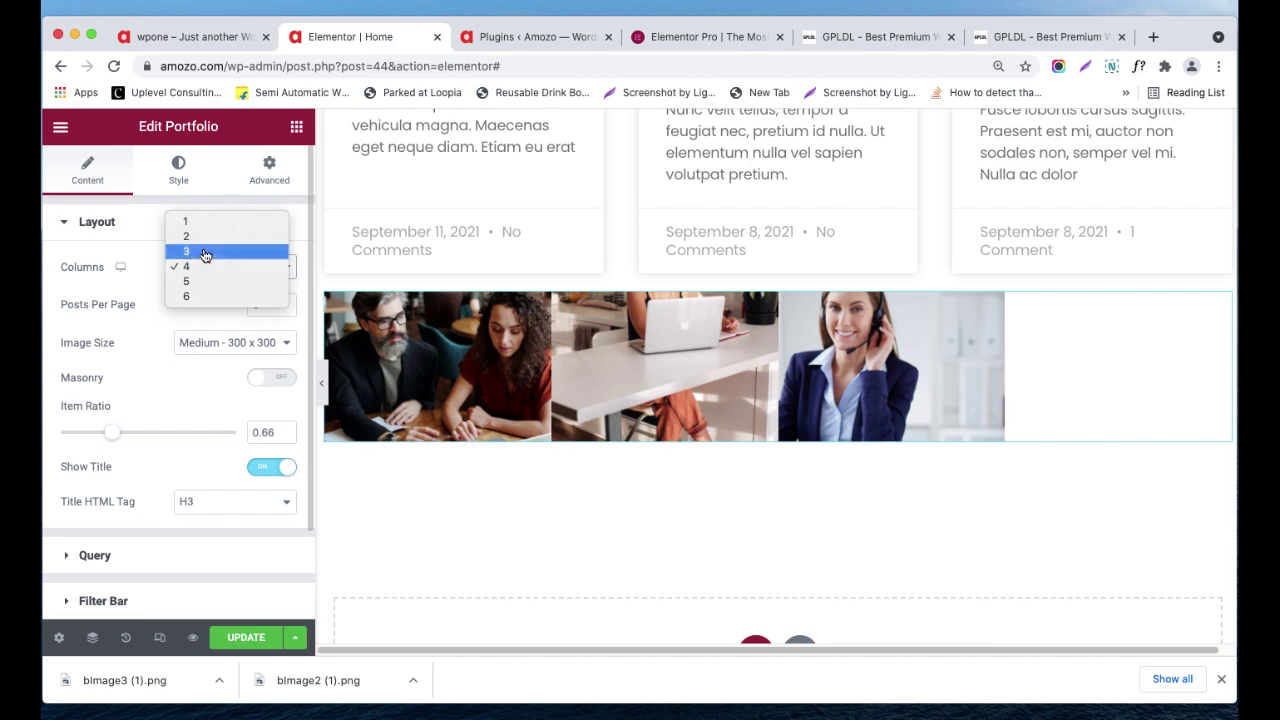
left_click(202, 250)
- Try Posts Per Page values 2 and 5, then clear the field to keep six
left_click(260, 304)
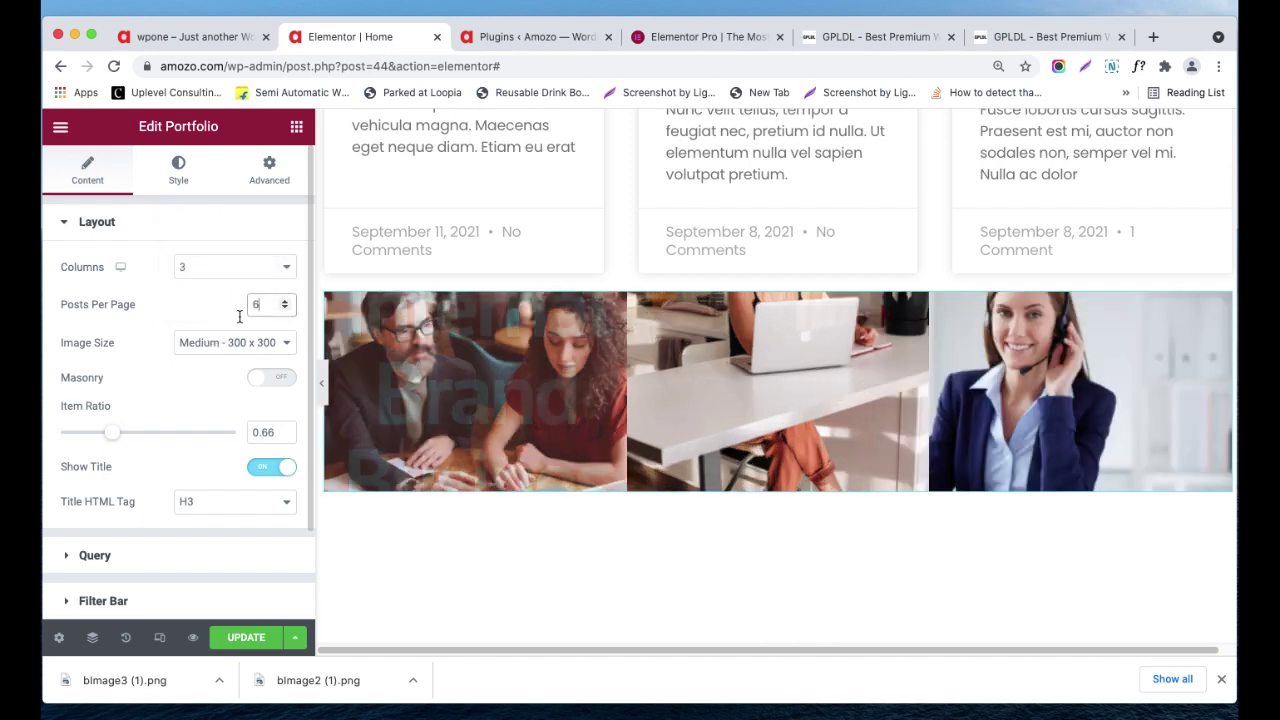
double_click(256, 304)
type("2")
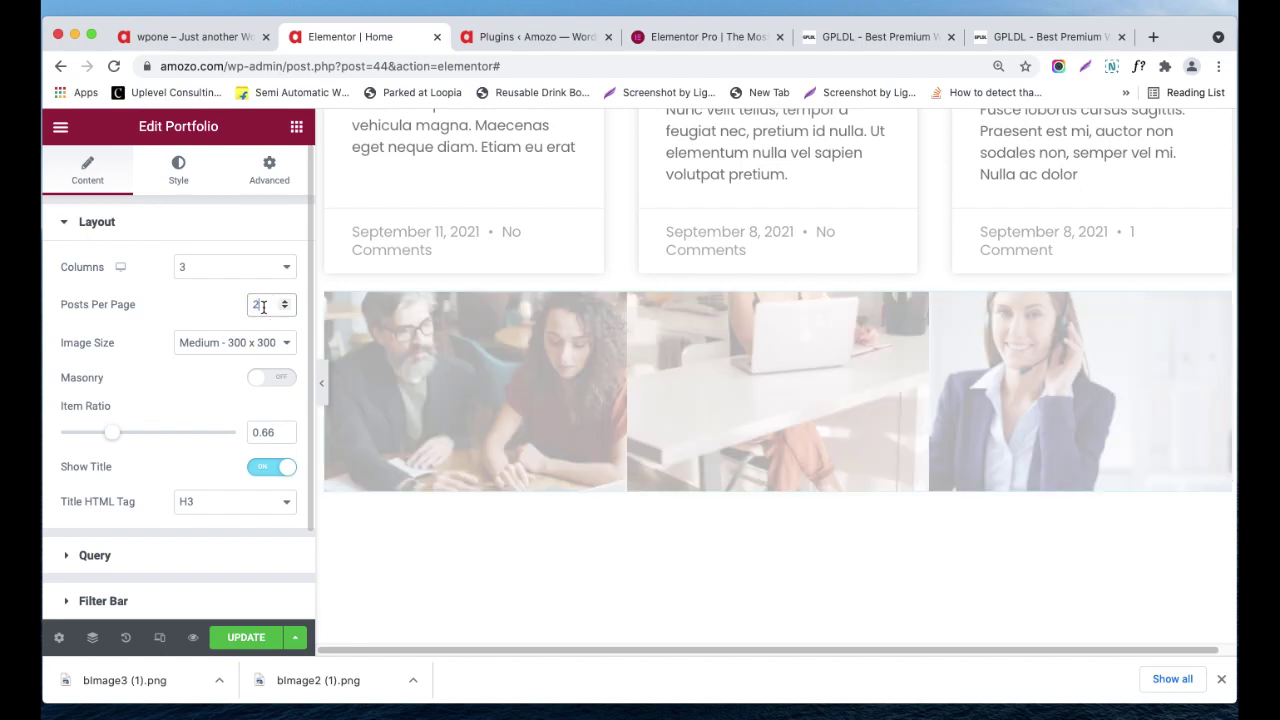
key("BackSpace")
type("5")
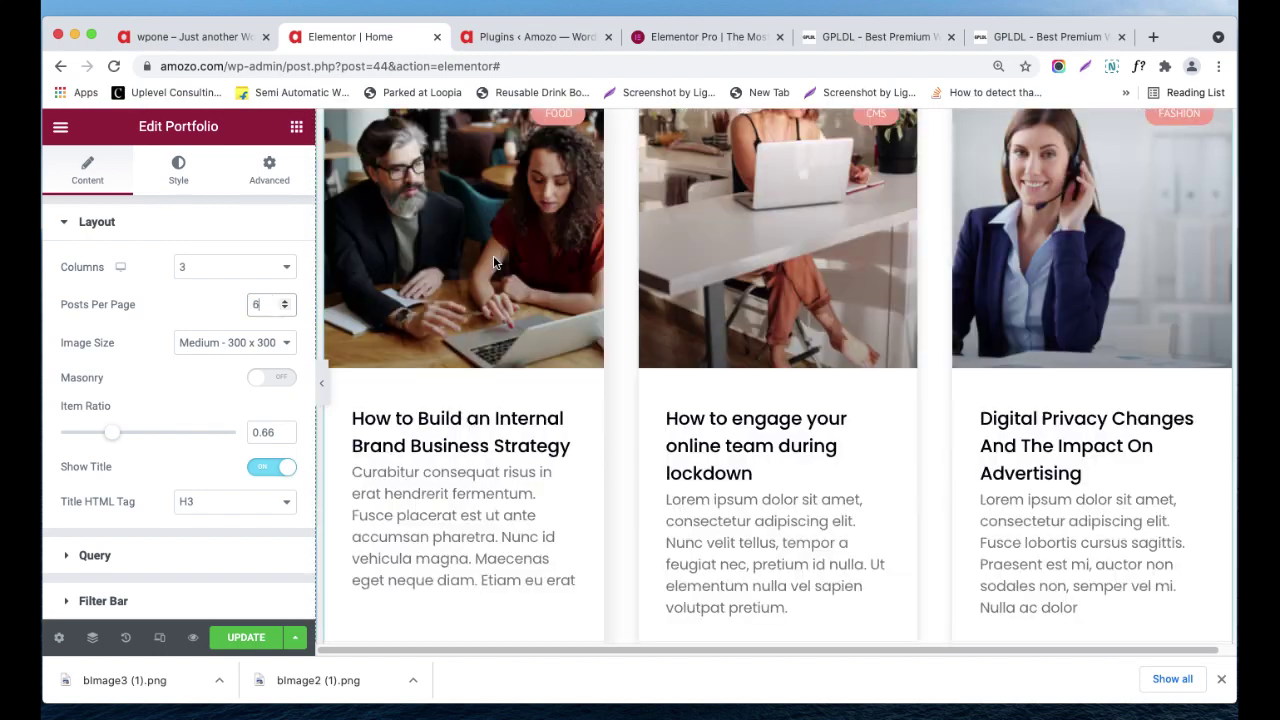
scroll(591, 357, "down", 6)
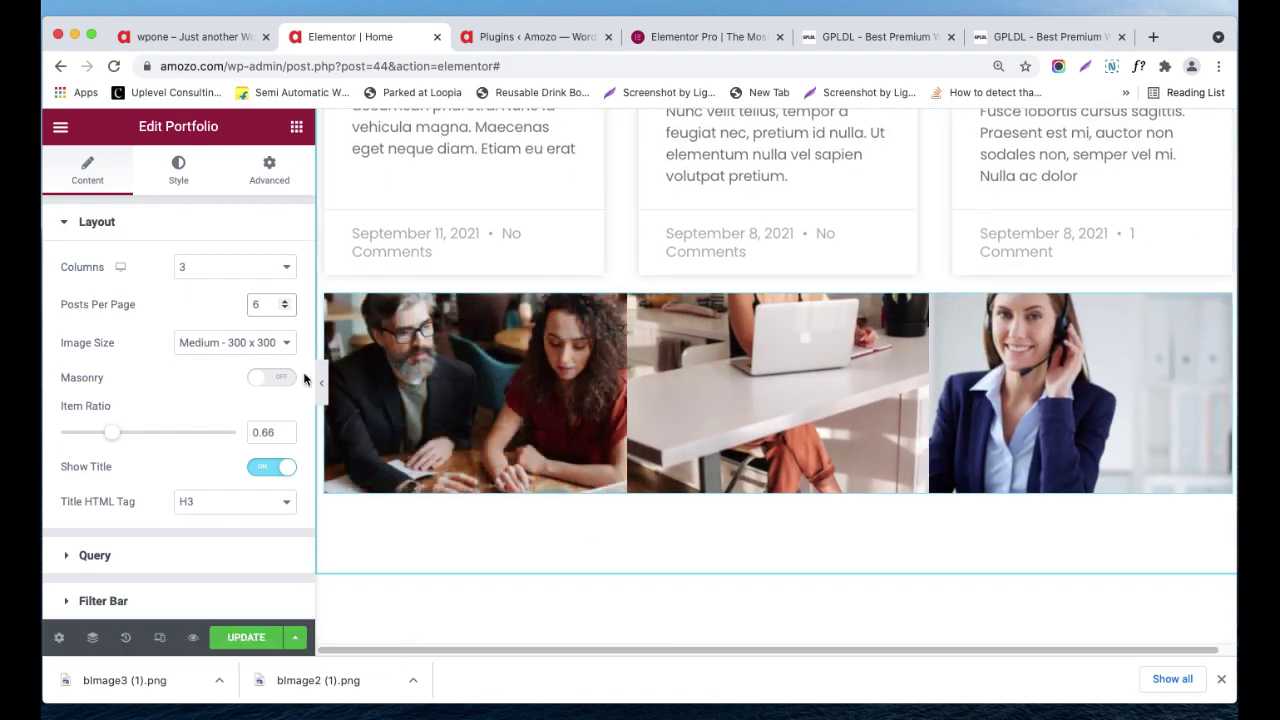
left_click(263, 310)
double_click(250, 301)
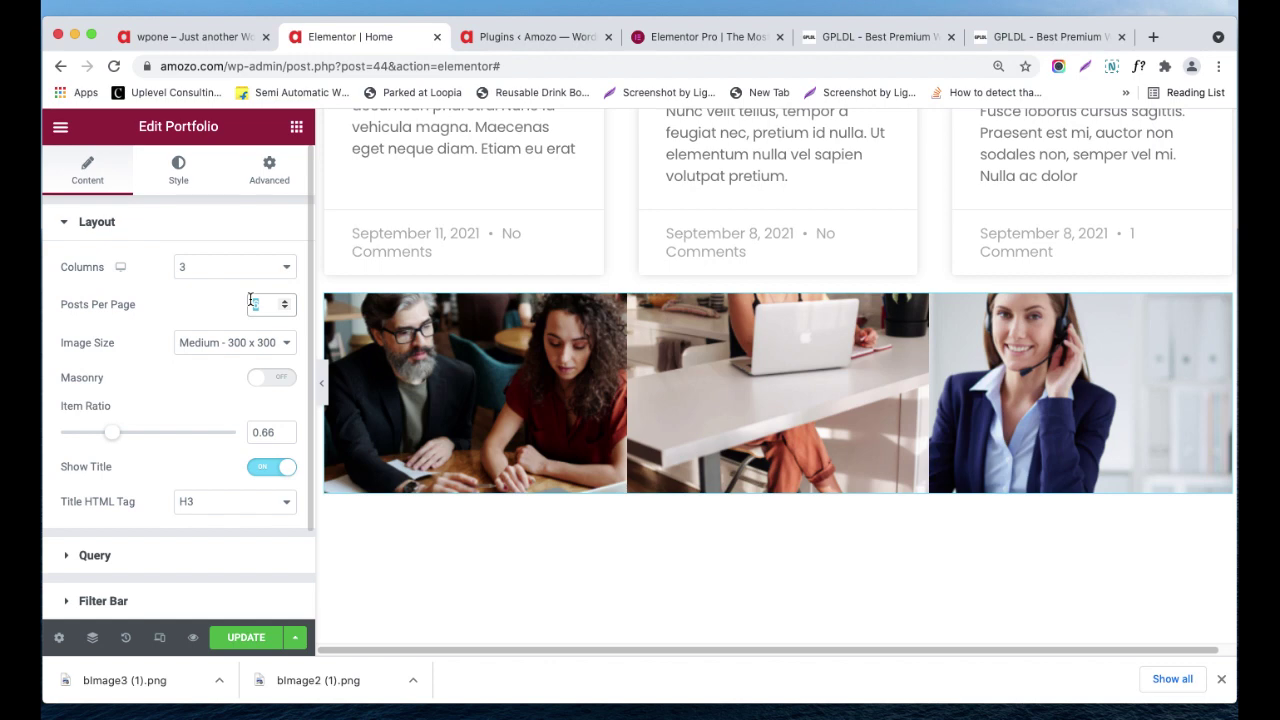
type("5")
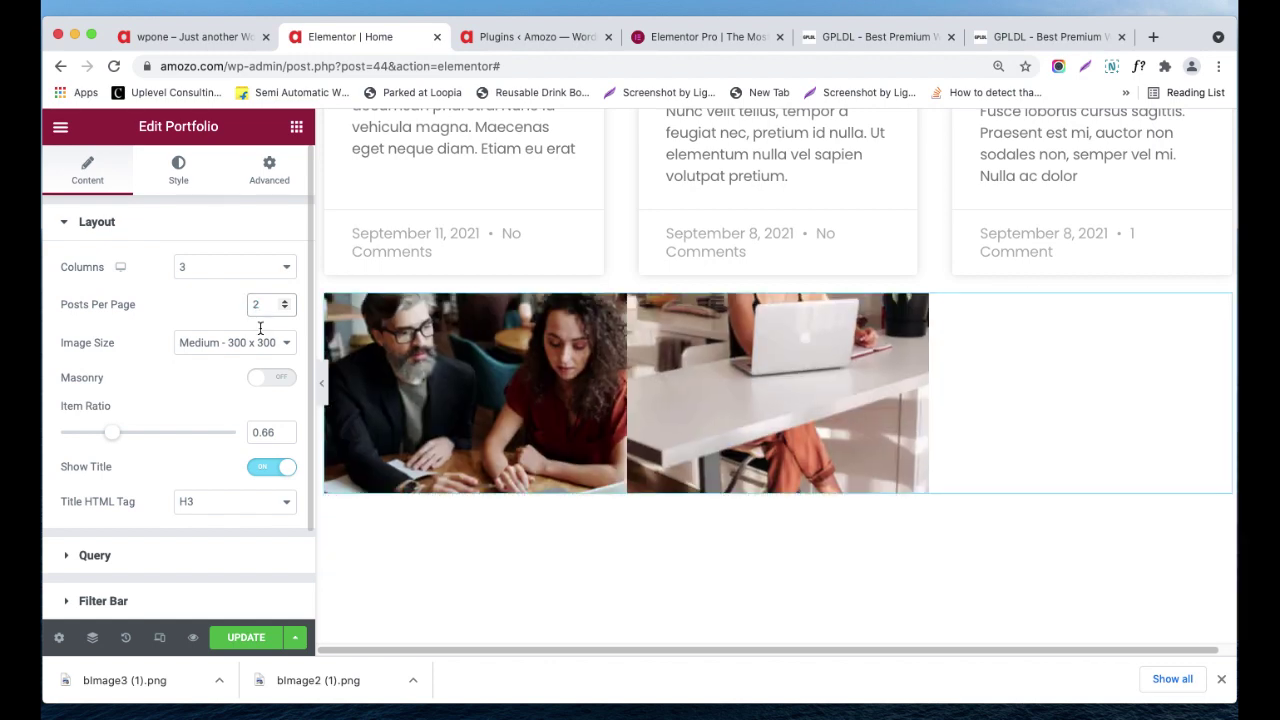
scroll(255, 380, "down", 3)
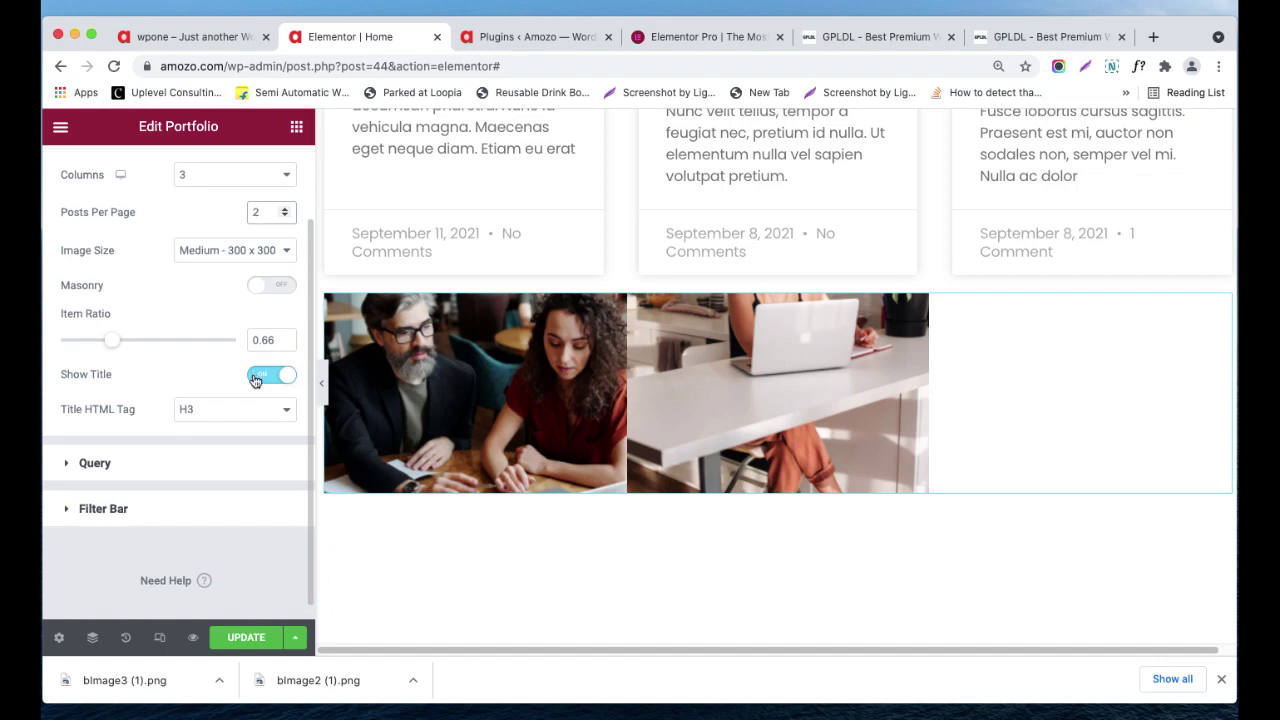
scroll(255, 380, "up", 3)
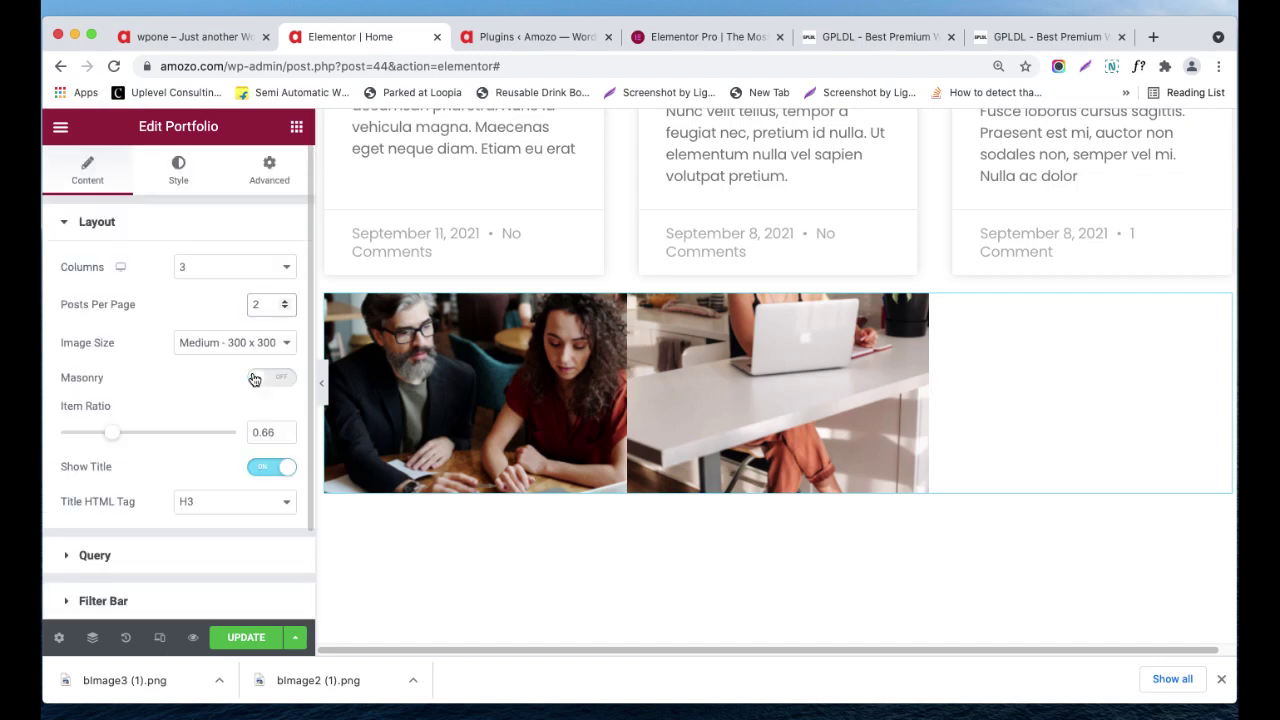
key("BackSpace")
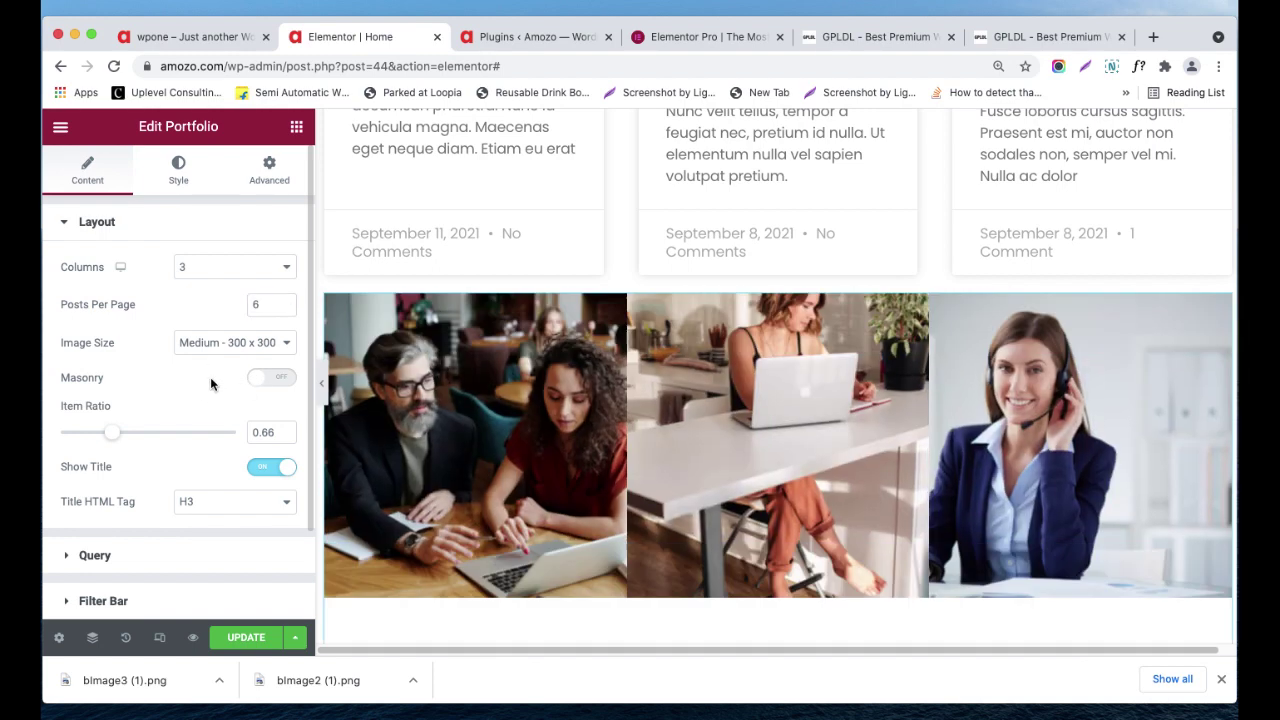
- Turn Masonry on and Show Title off, leaving the image size unchanged
left_click(225, 342)
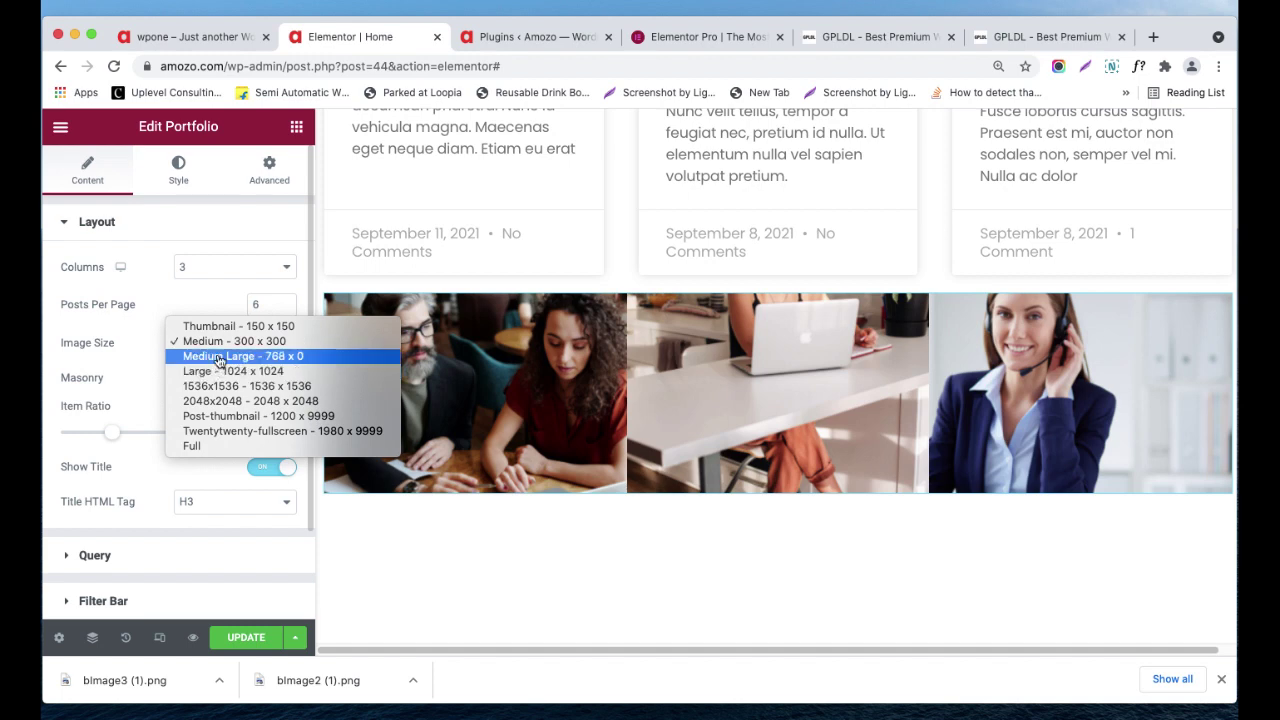
left_click(145, 400)
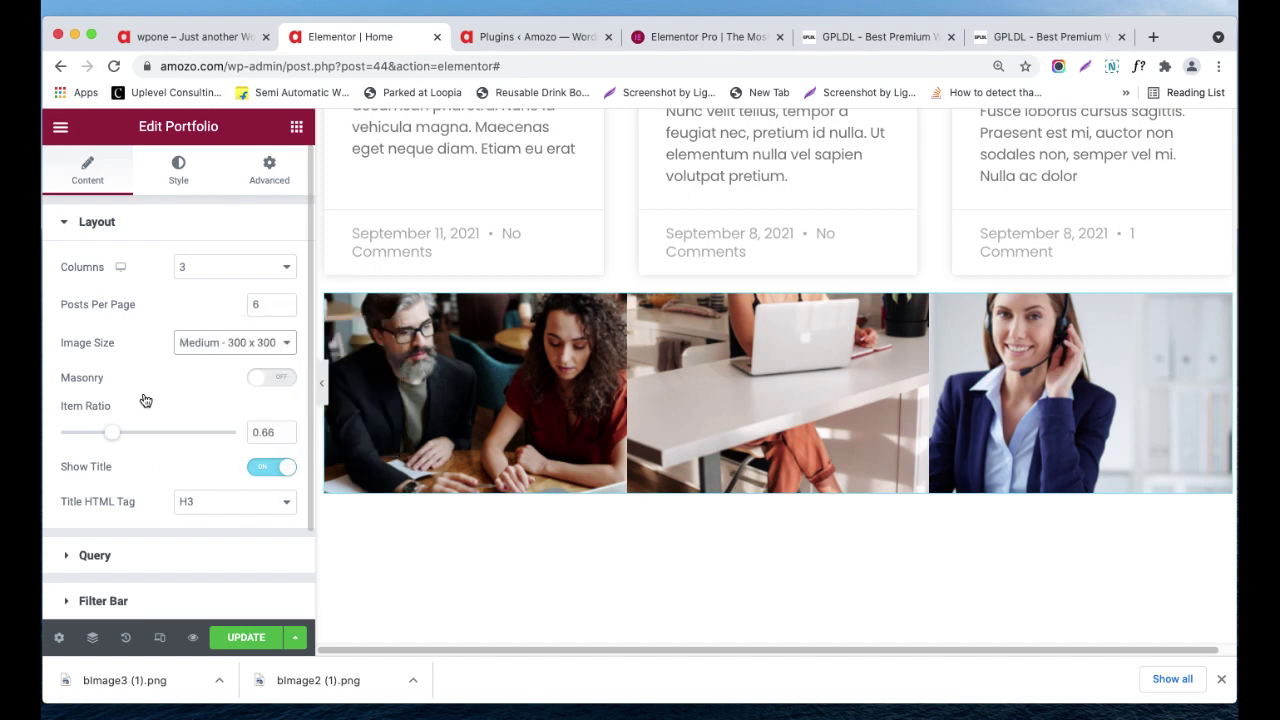
left_click(283, 379)
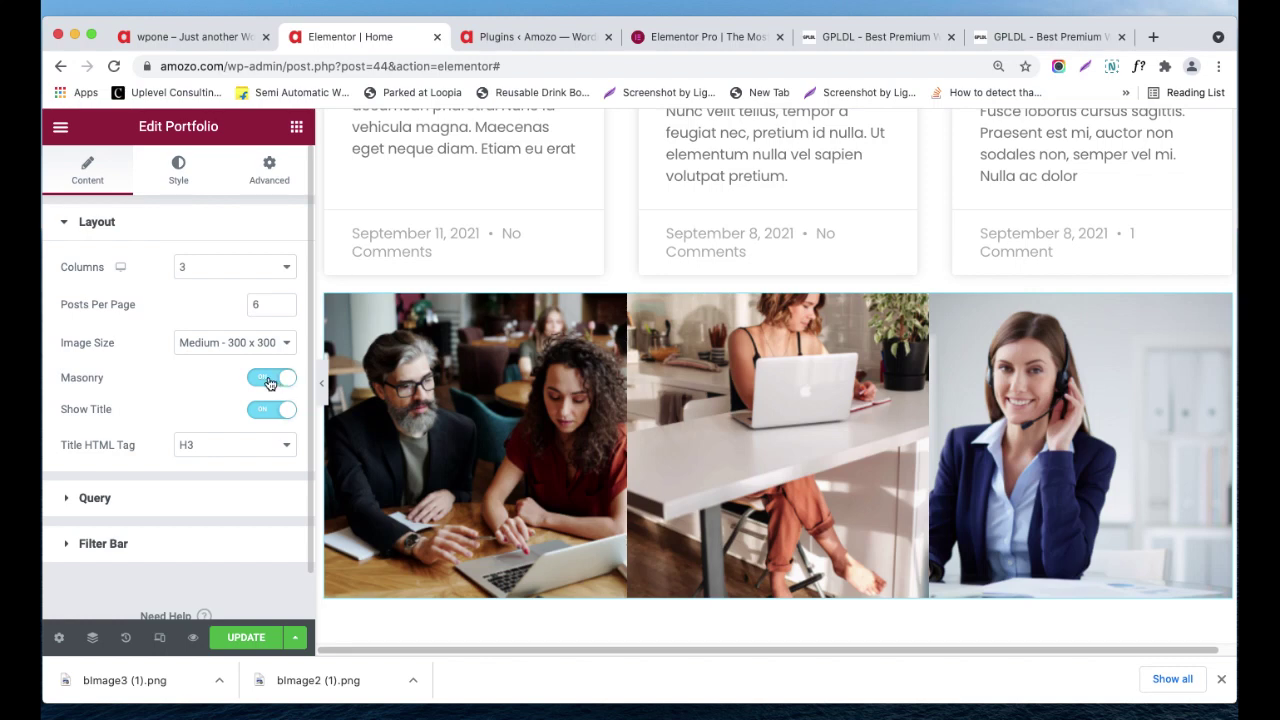
left_click(268, 380)
left_click(279, 380)
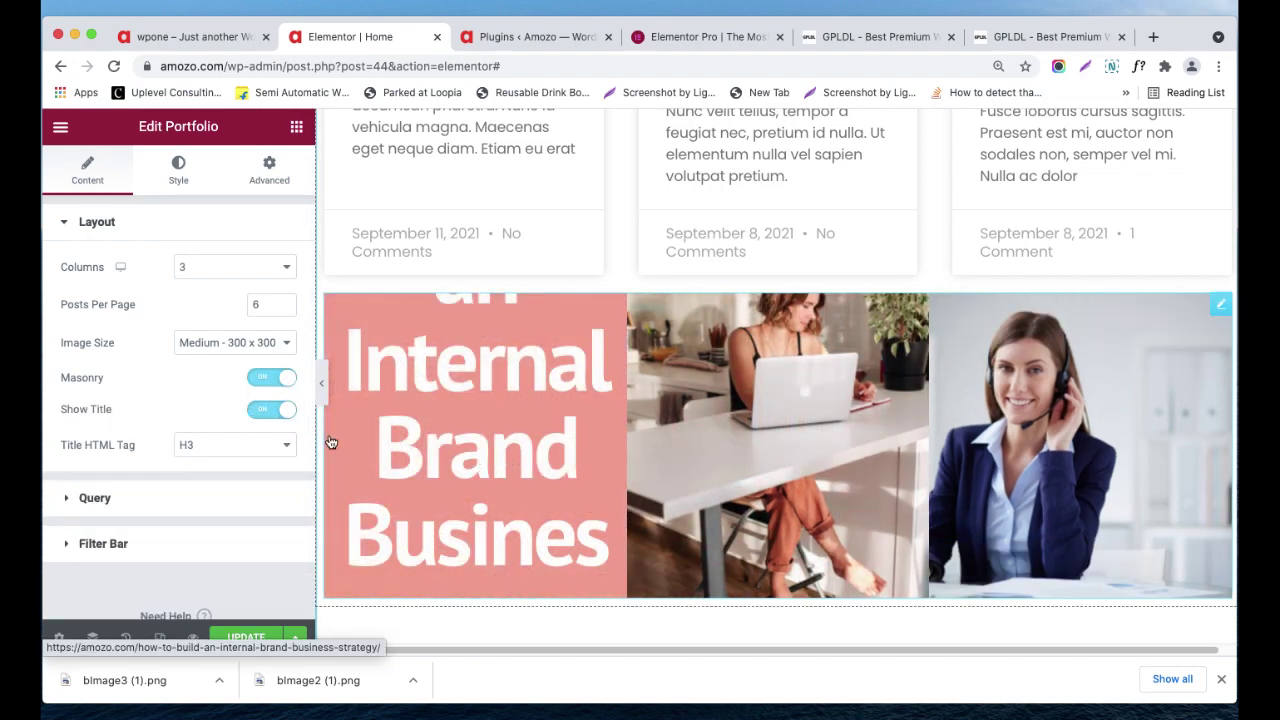
left_click(260, 412)
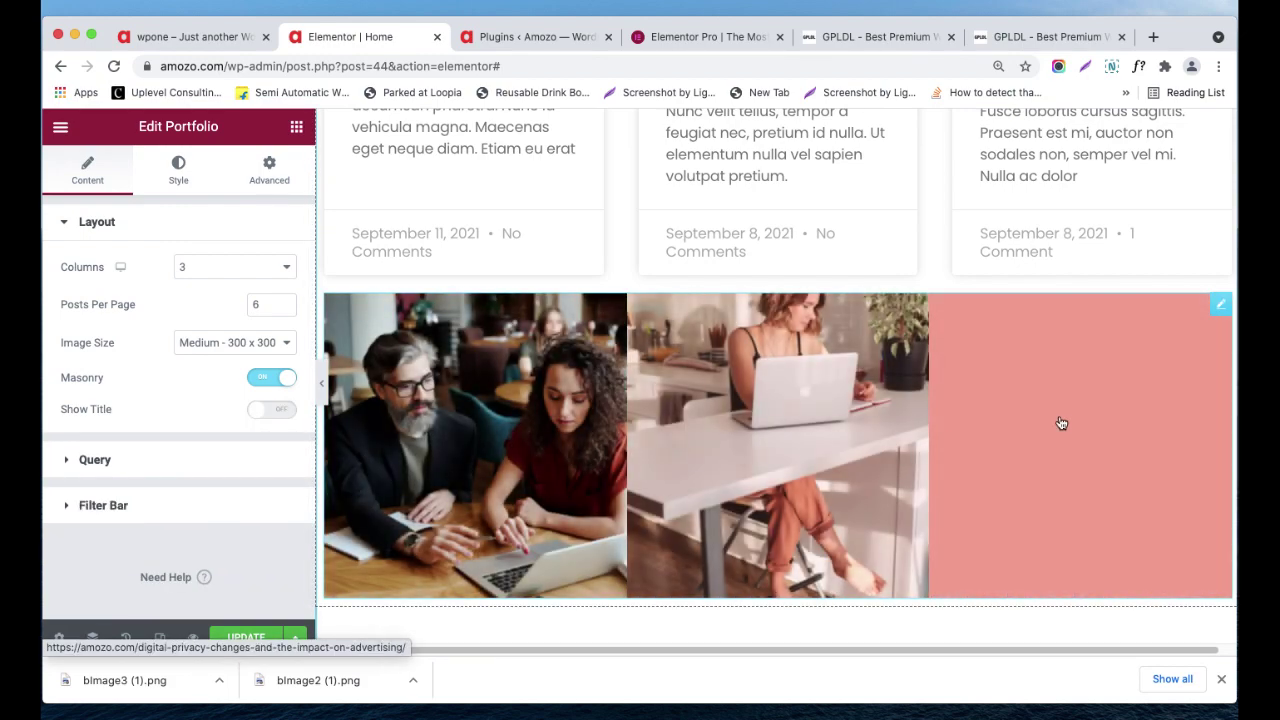
scroll(803, 411, "down", 3)
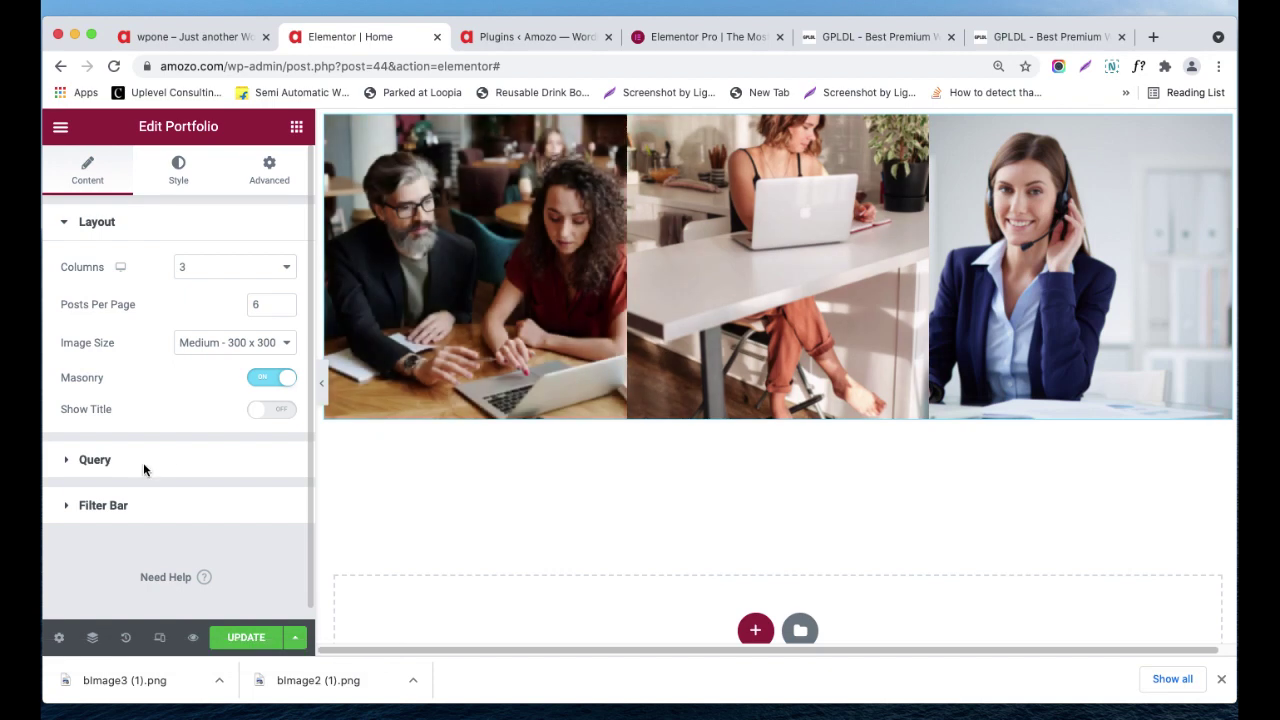
left_click(156, 459)
- Keep the portfolio query source set to Posts
left_click(242, 317)
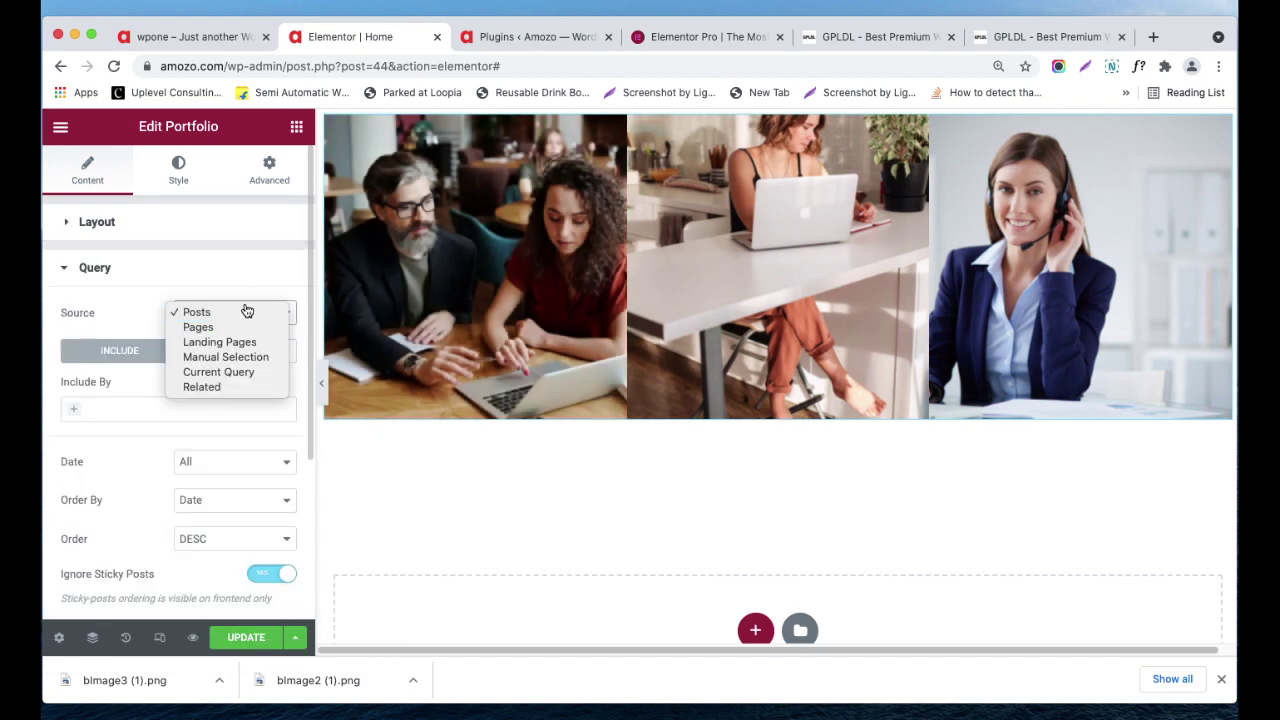
left_click(148, 307)
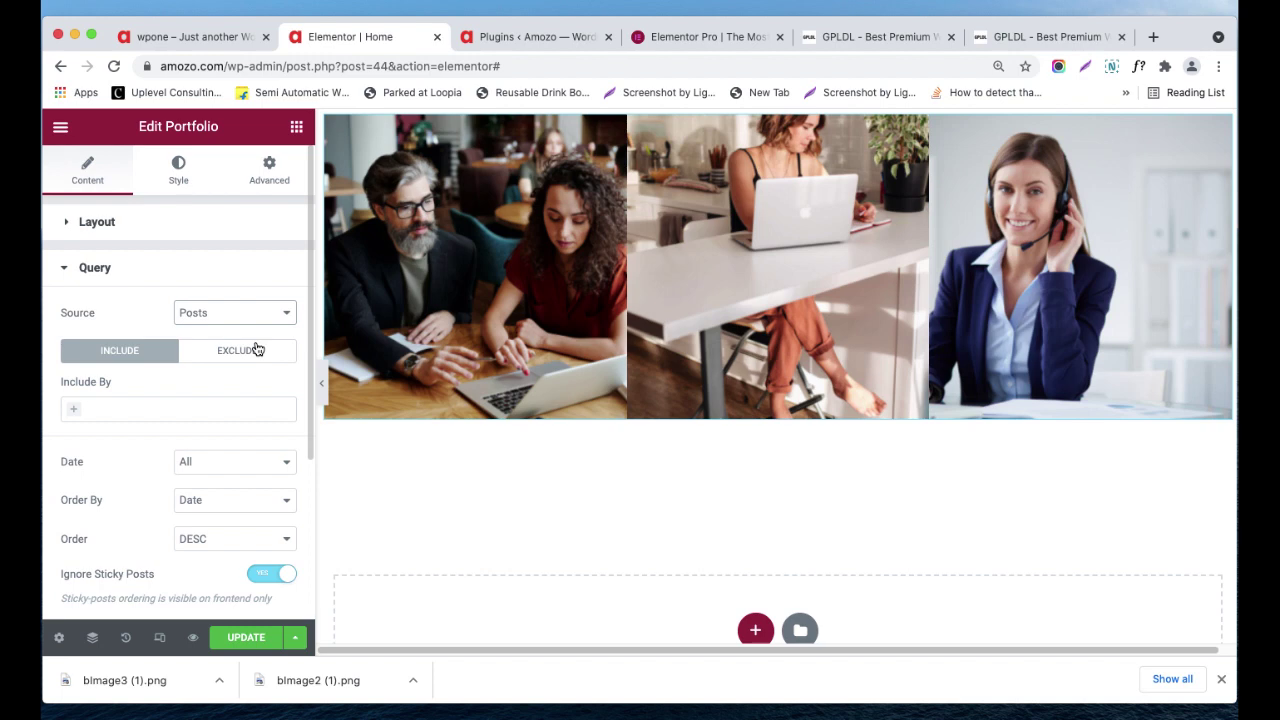
left_click(251, 326)
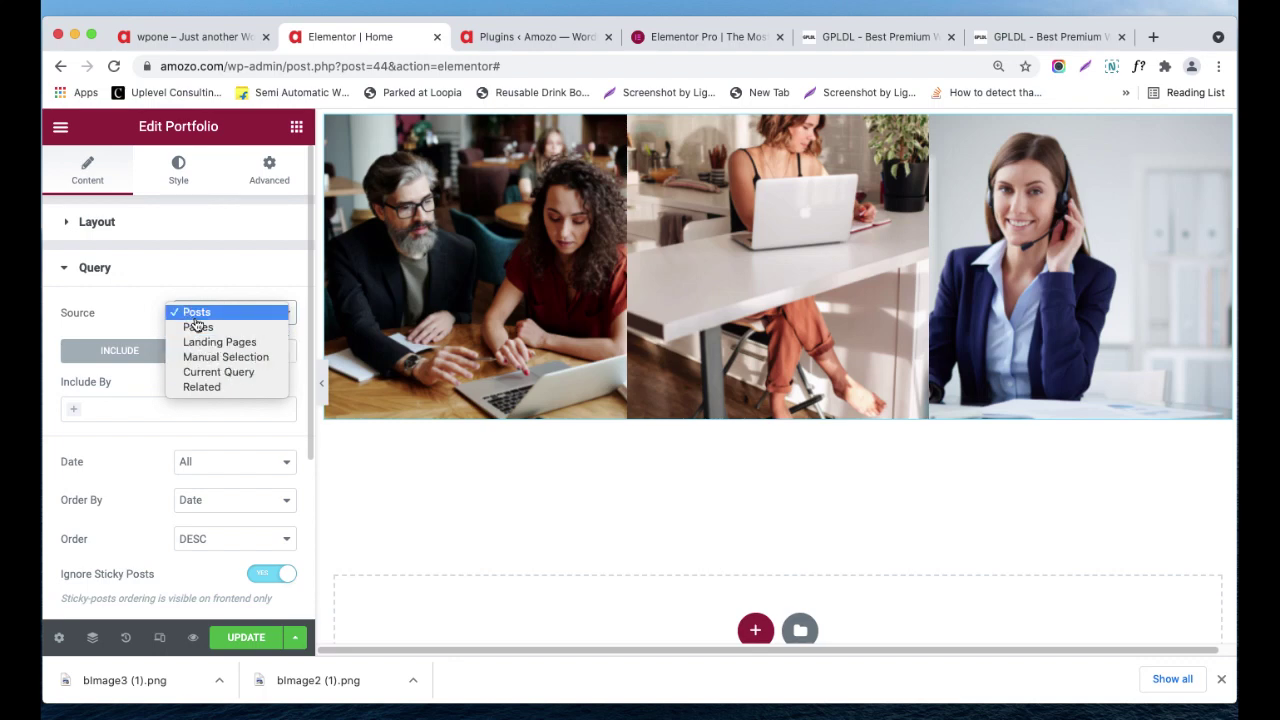
left_click(137, 305)
scroll(153, 381, "down", 1)
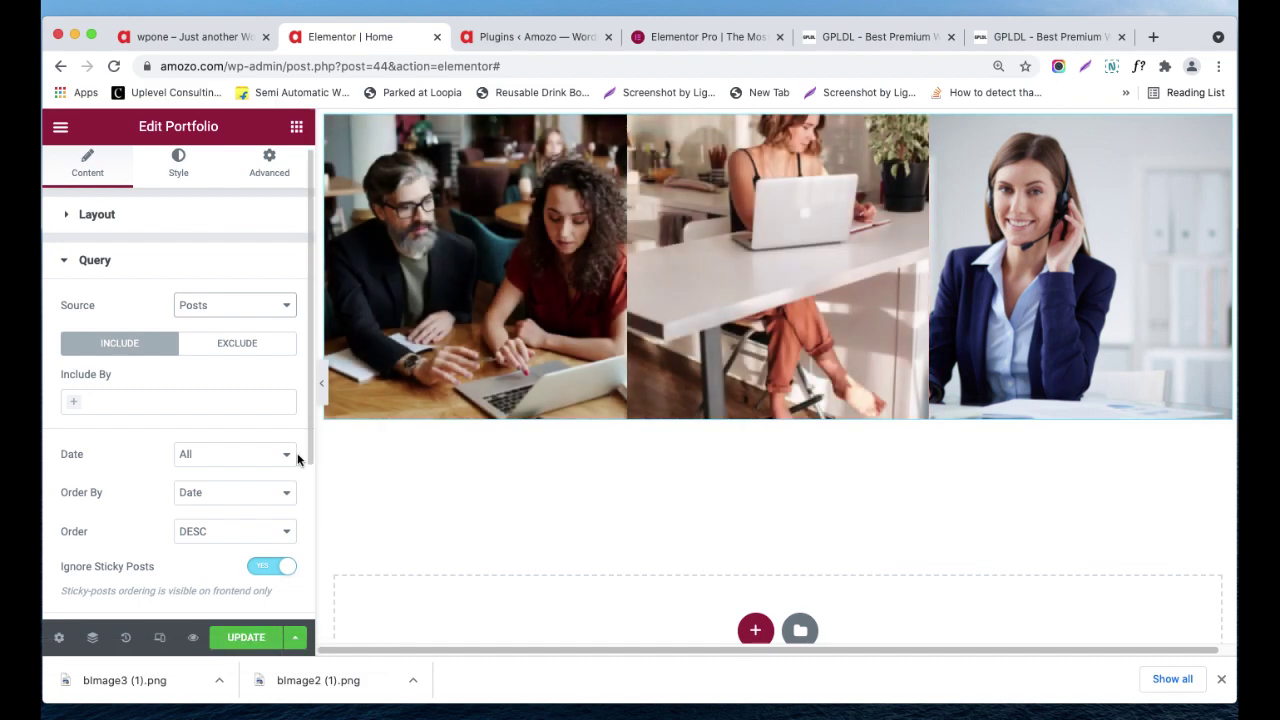
scroll(294, 459, "down", 1)
- Keep the date range at All, ordered by Date in DESC order
left_click(270, 447)
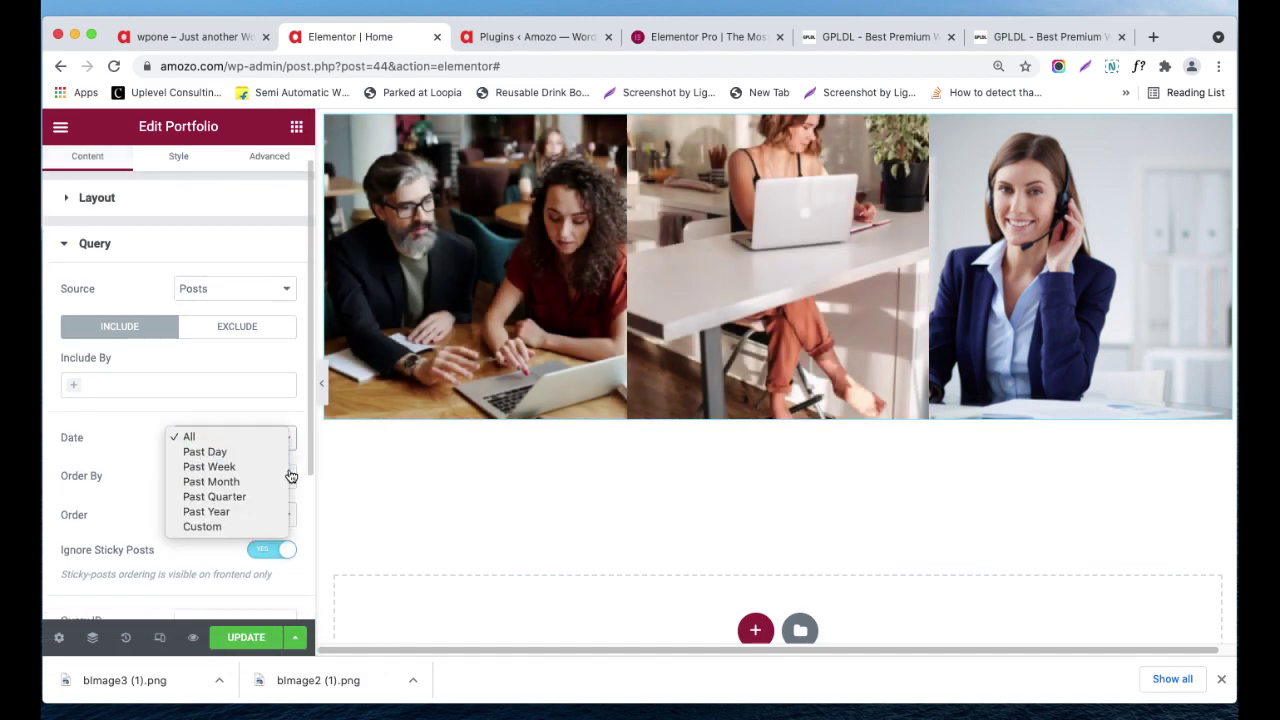
left_click(277, 477)
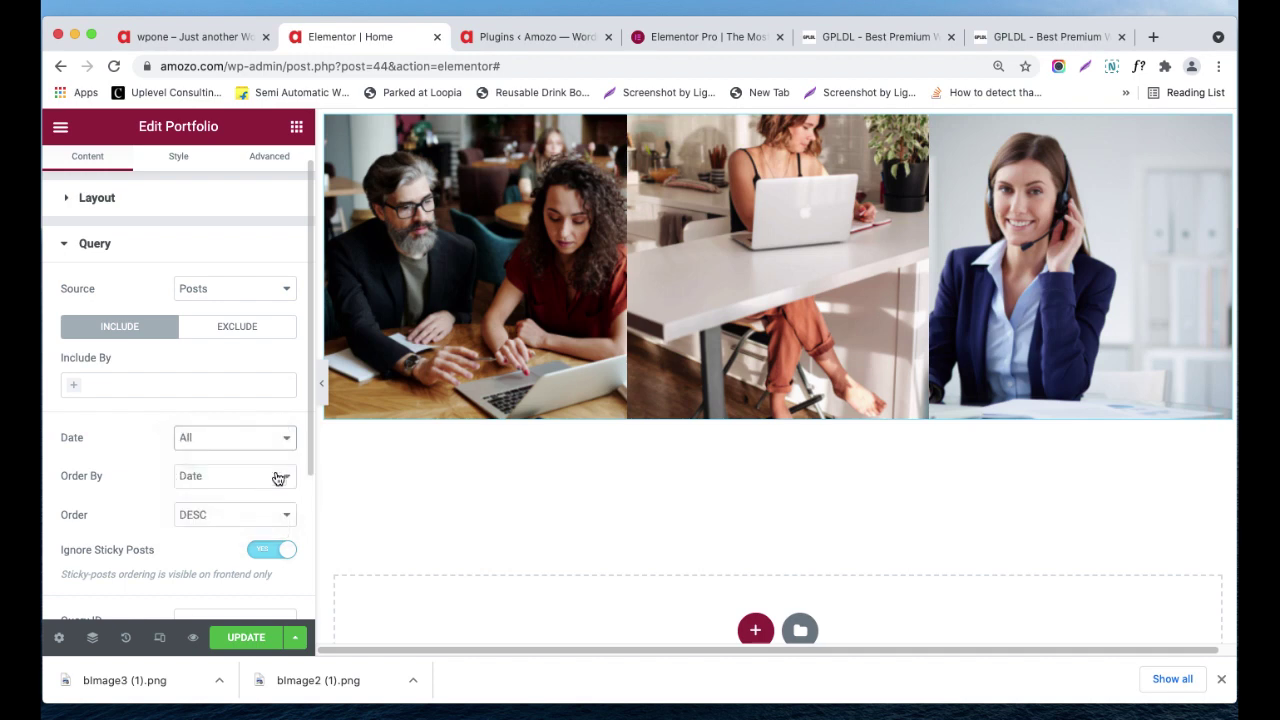
left_click(269, 472)
left_click(130, 451)
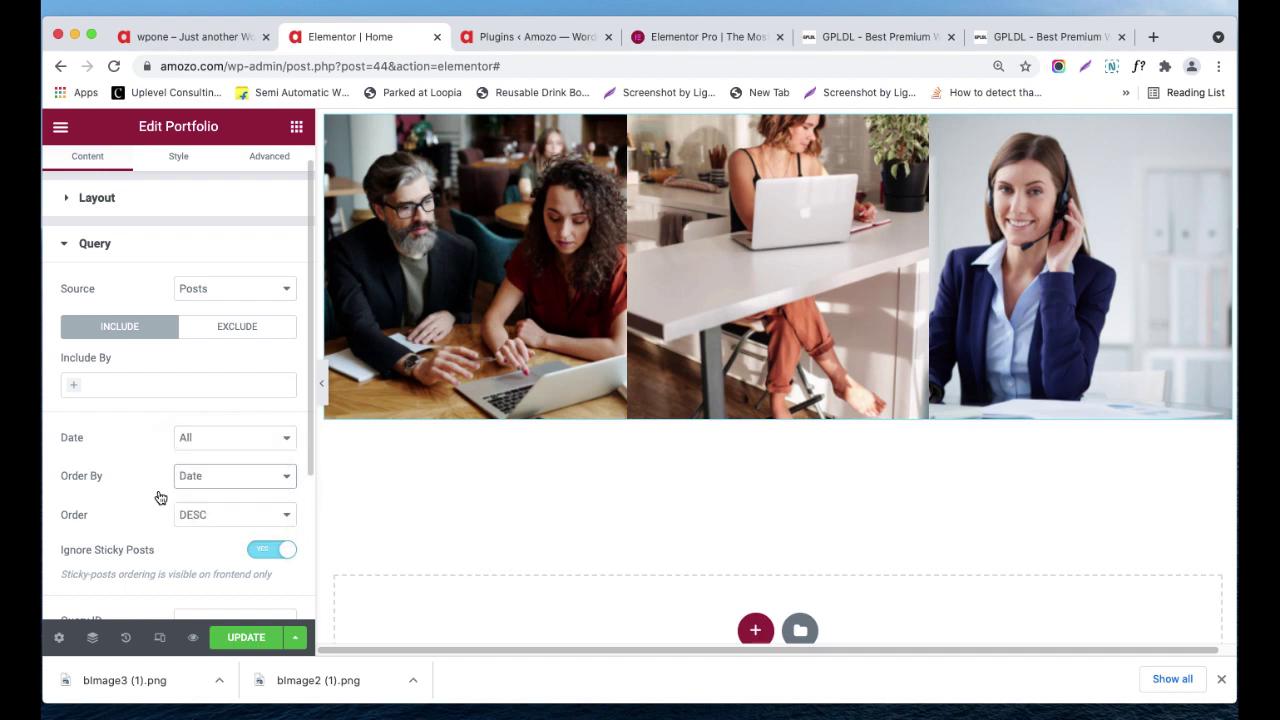
left_click(185, 512)
left_click(135, 453)
scroll(147, 486, "down", 1)
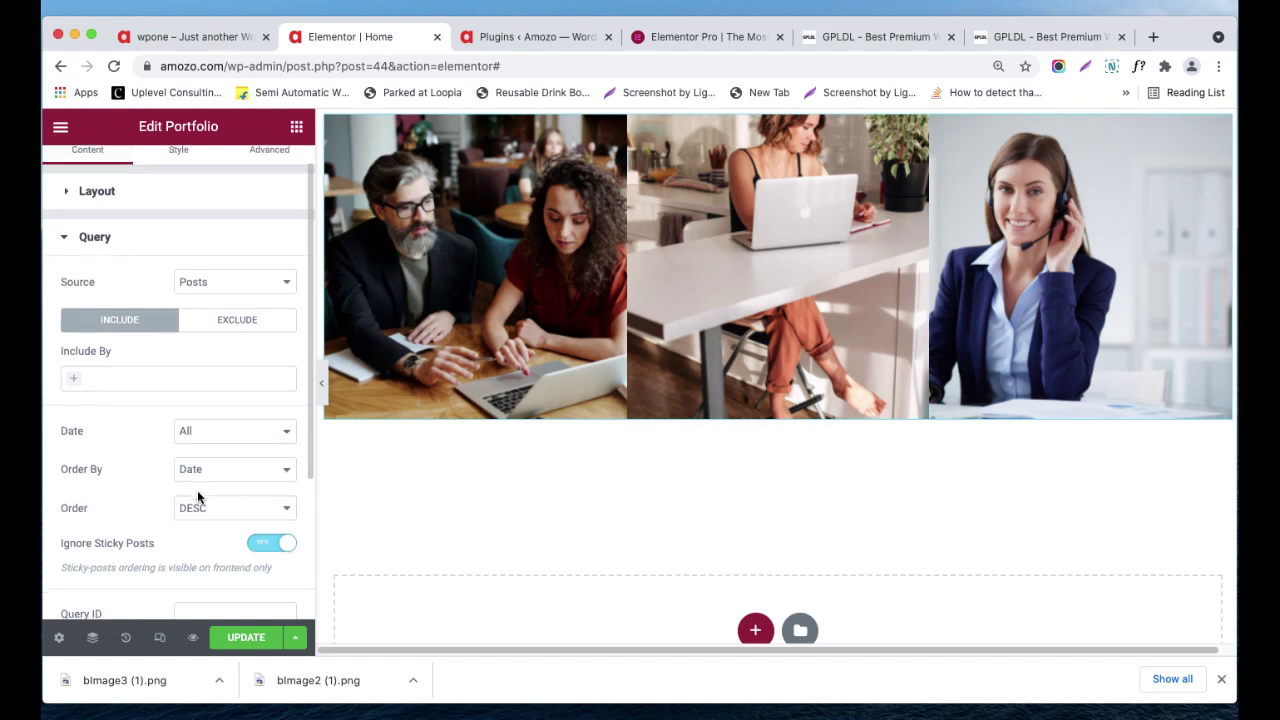
scroll(197, 494, "down", 2)
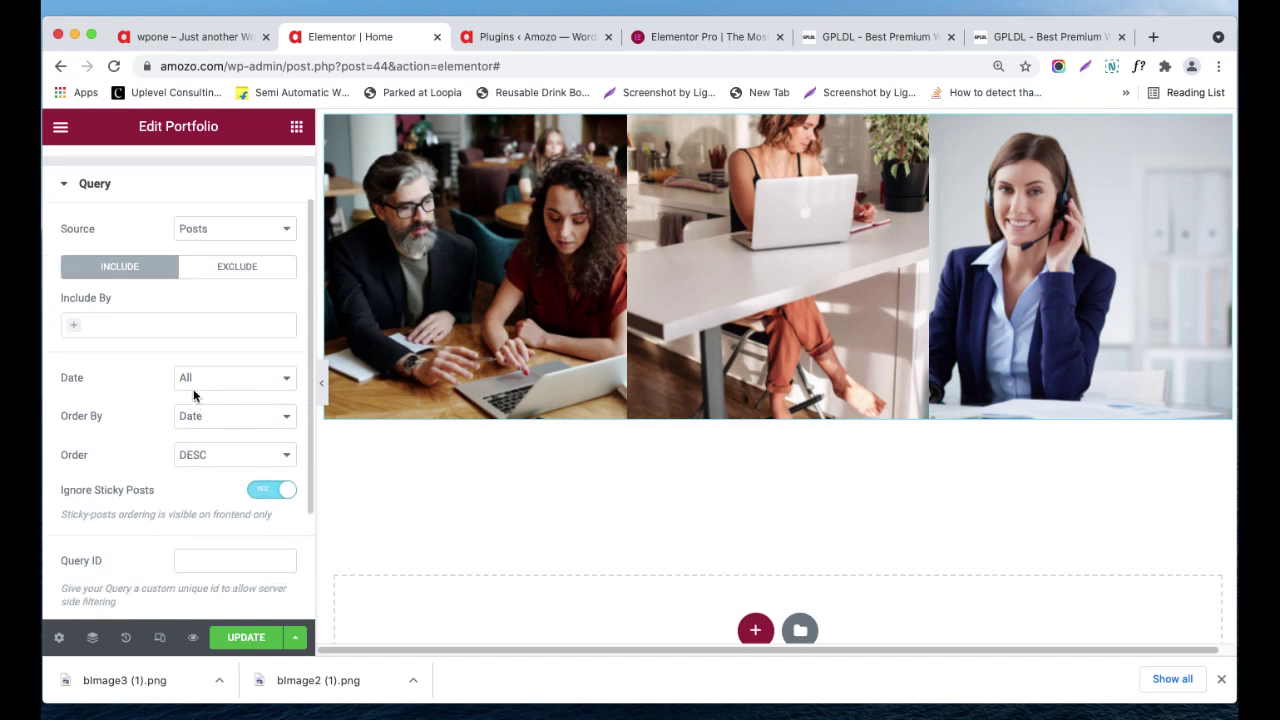
left_click(192, 381)
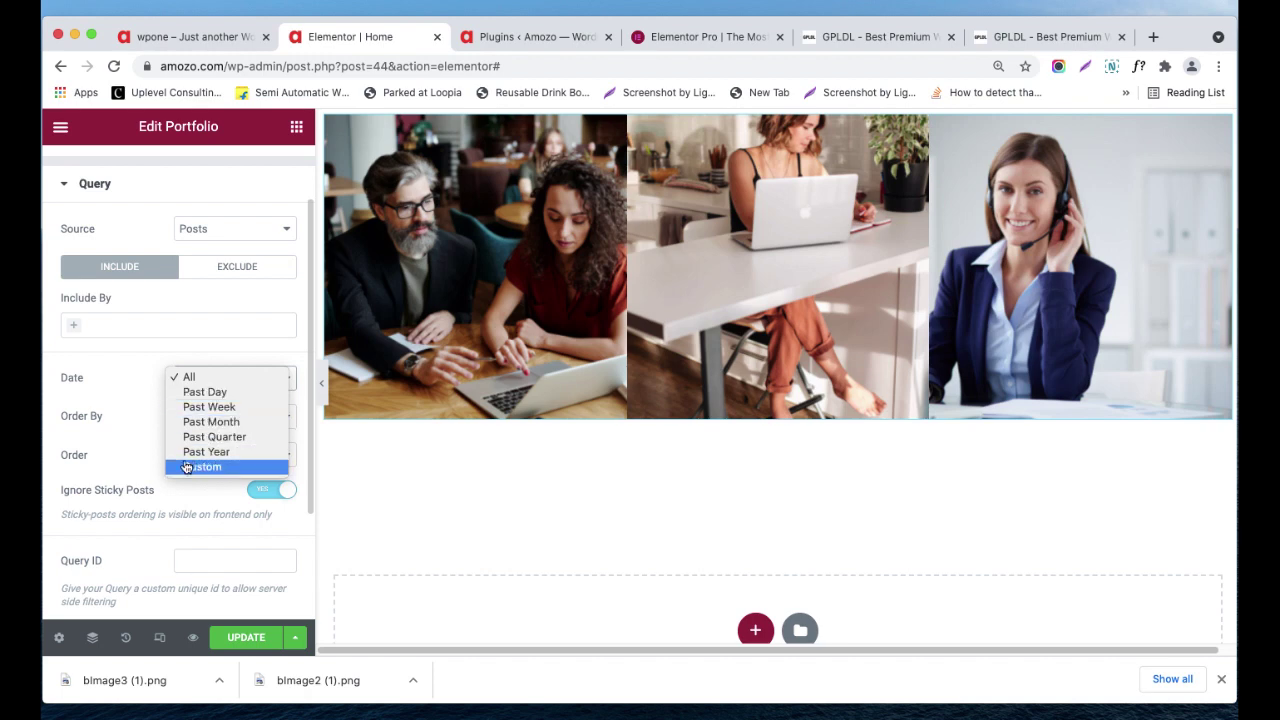
left_click(150, 462)
scroll(170, 483, "down", 3)
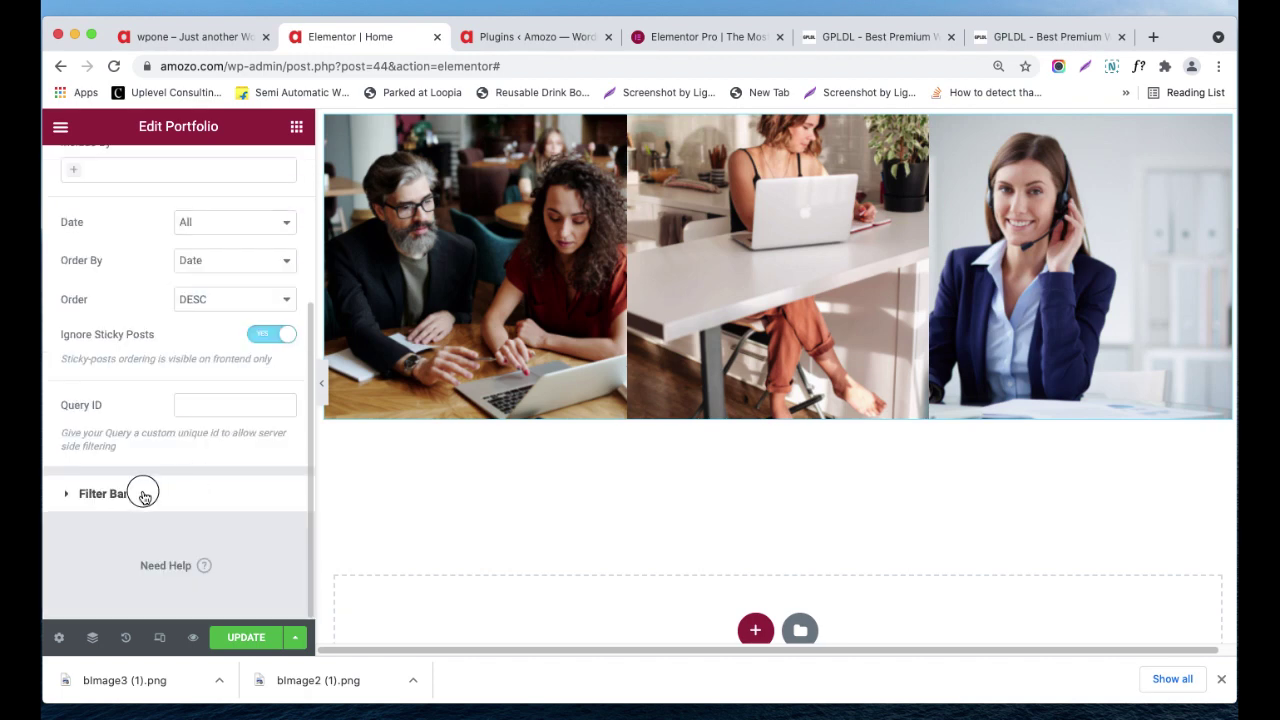
left_click(140, 493)
- Turn on the portfolio filter bar and filter it by Categories
scroll(632, 503, "up", 3)
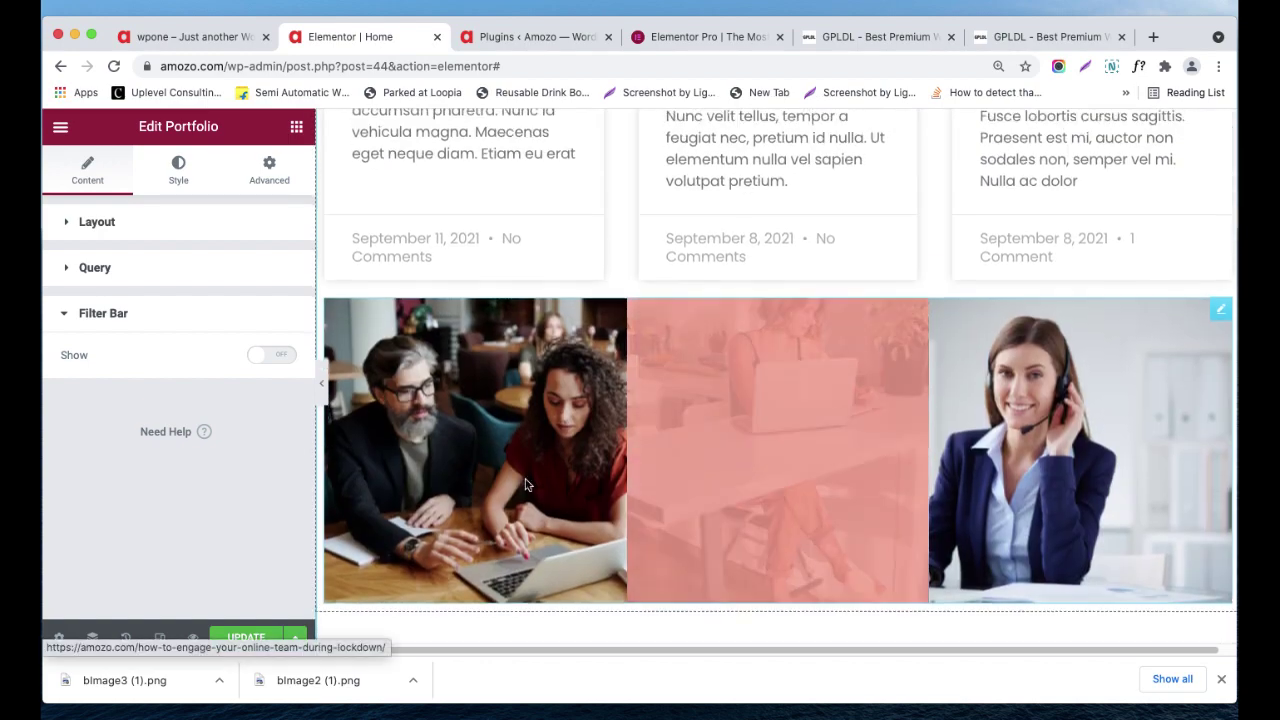
left_click(286, 358)
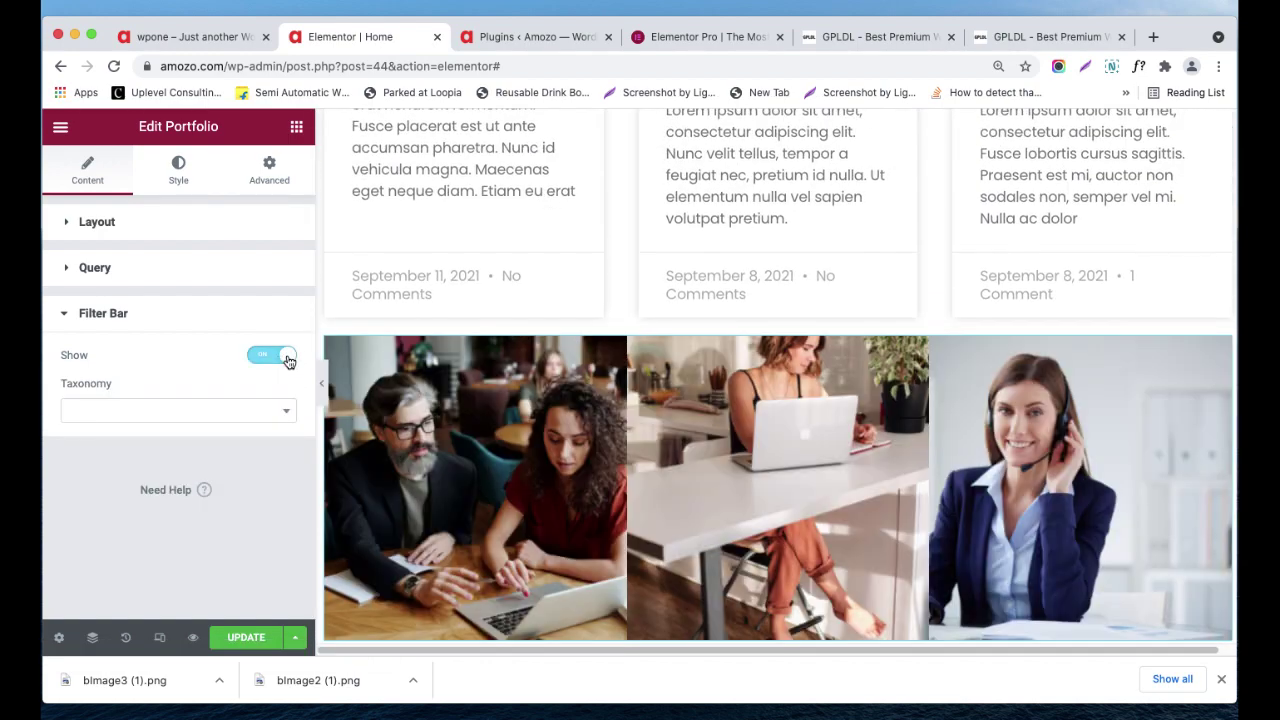
left_click(265, 412)
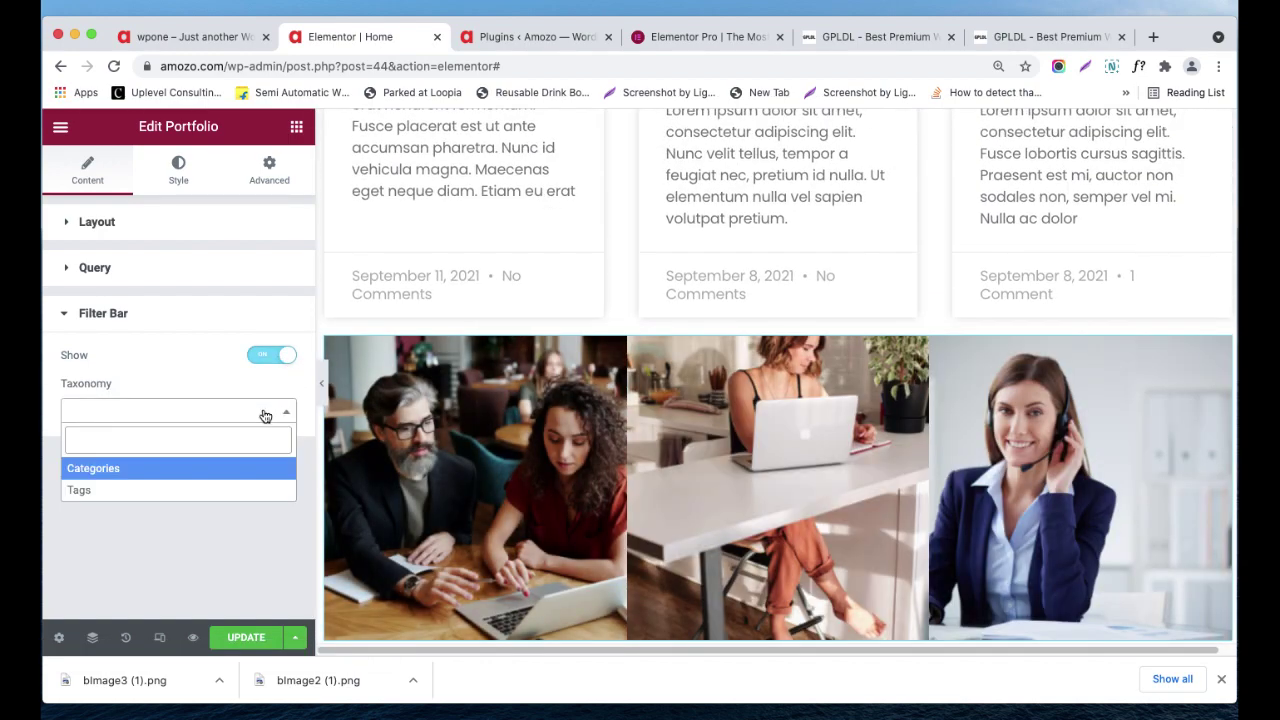
left_click(202, 468)
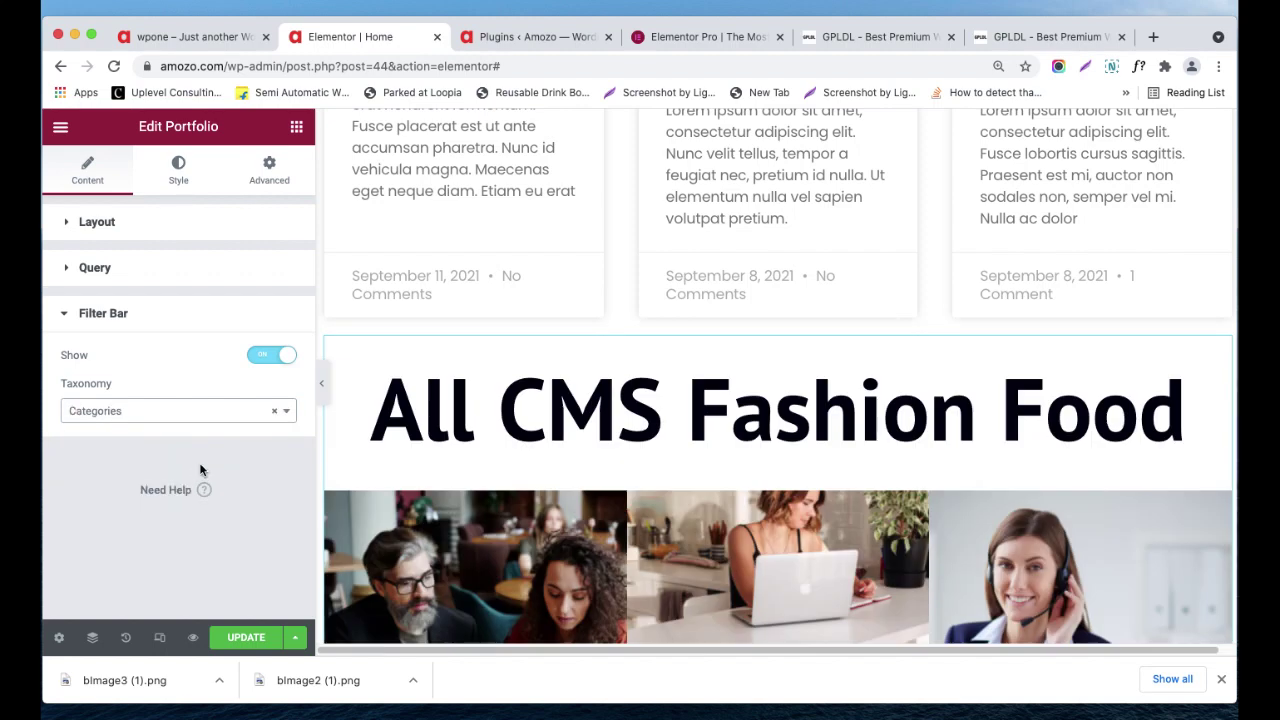
- Test the All, CMS, Fashion and Food filters in the preview
left_click(537, 425)
left_click(806, 414)
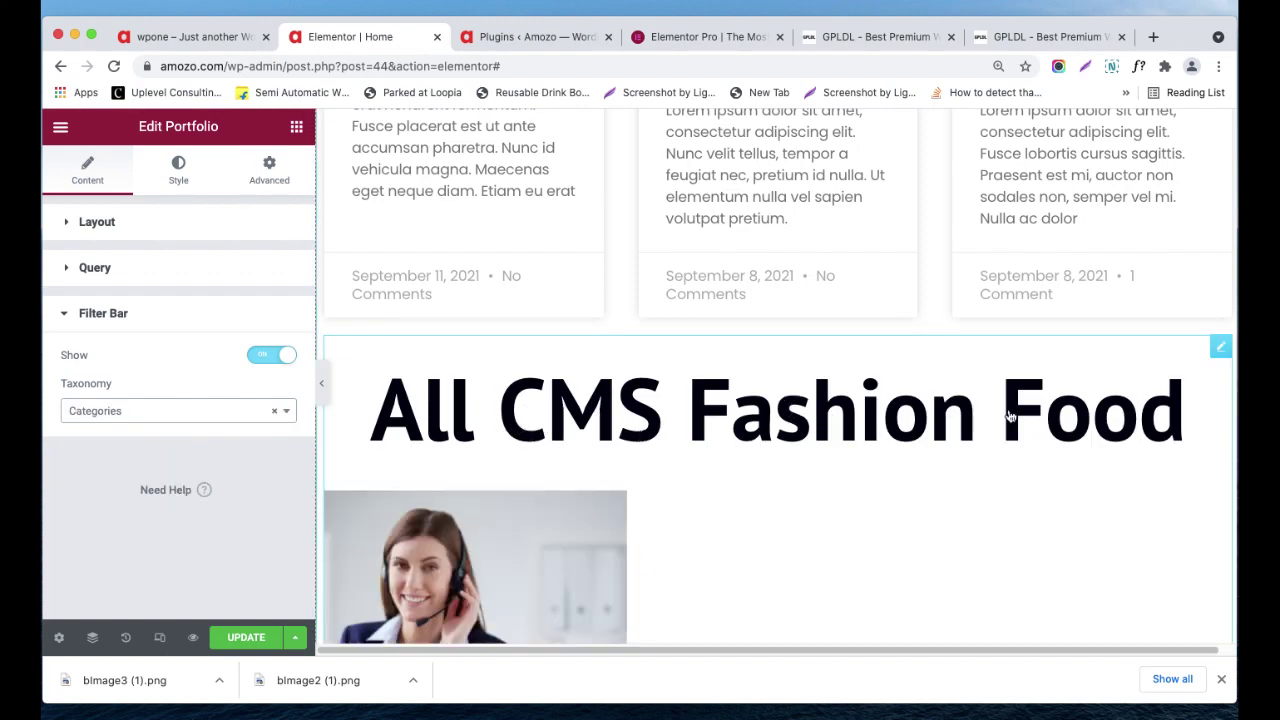
left_click(1043, 415)
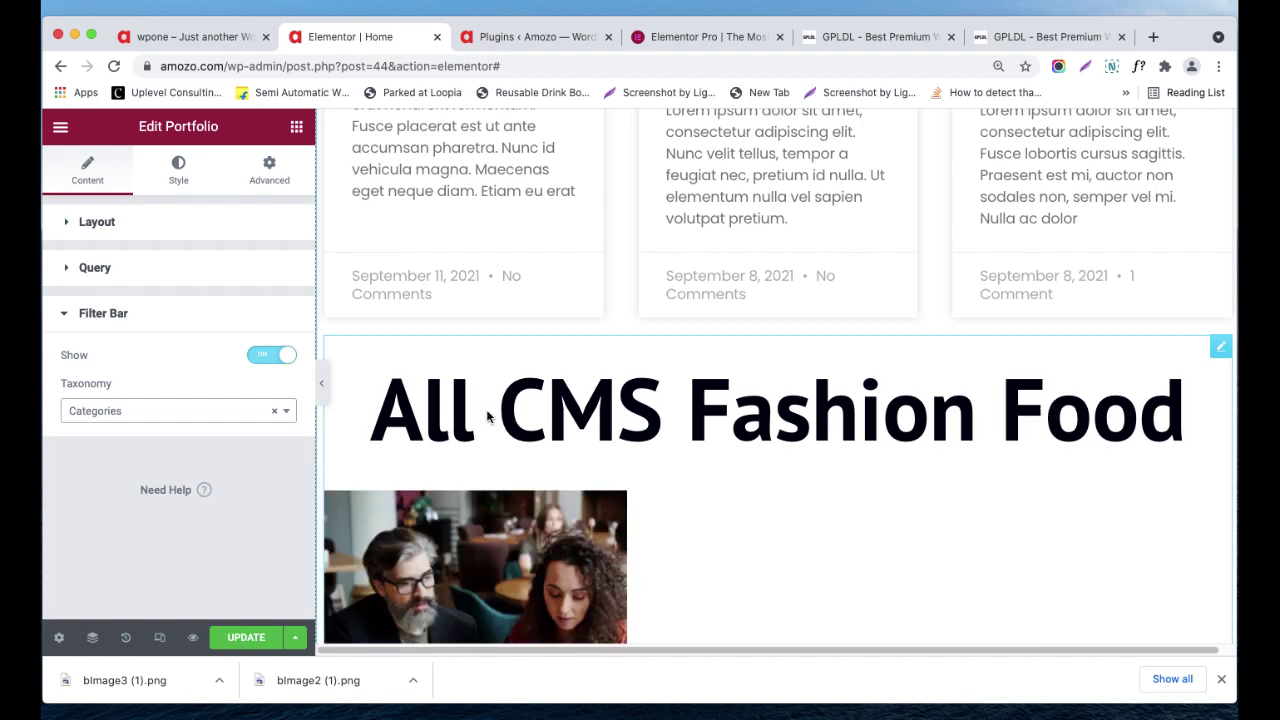
left_click(440, 412)
scroll(440, 412, "down", 1)
scroll(445, 411, "down", 3)
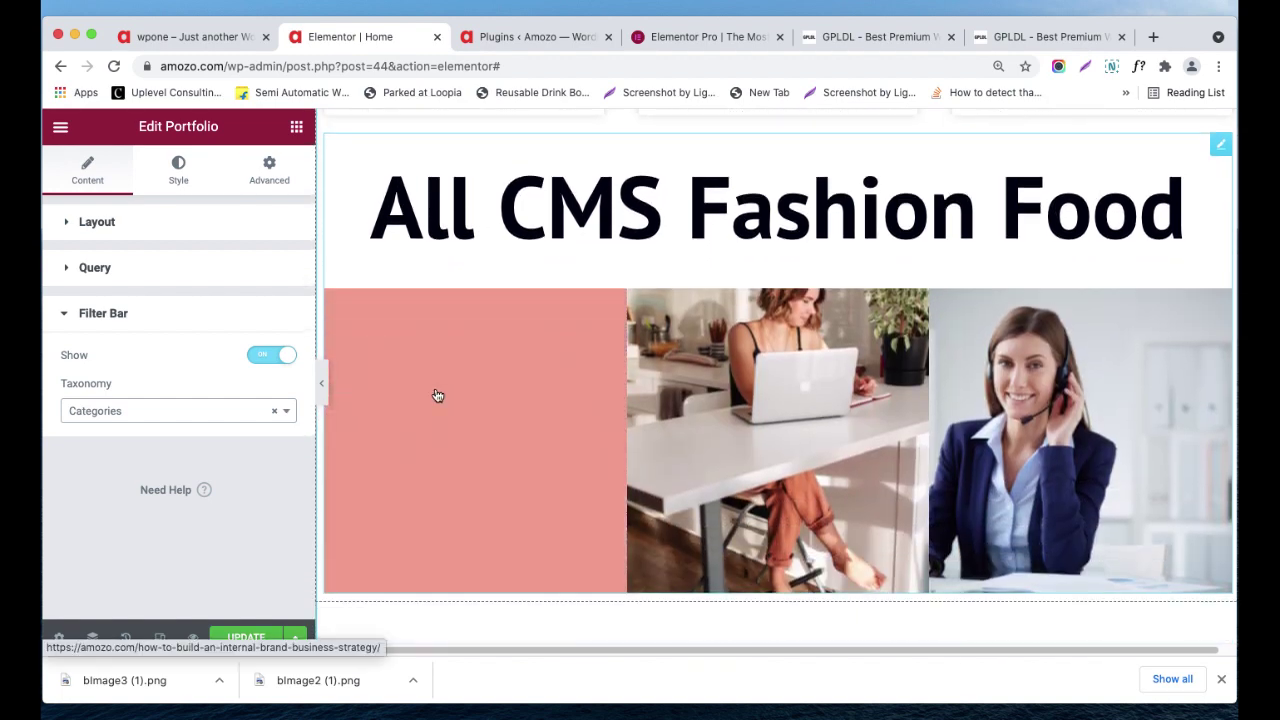
left_click(622, 194)
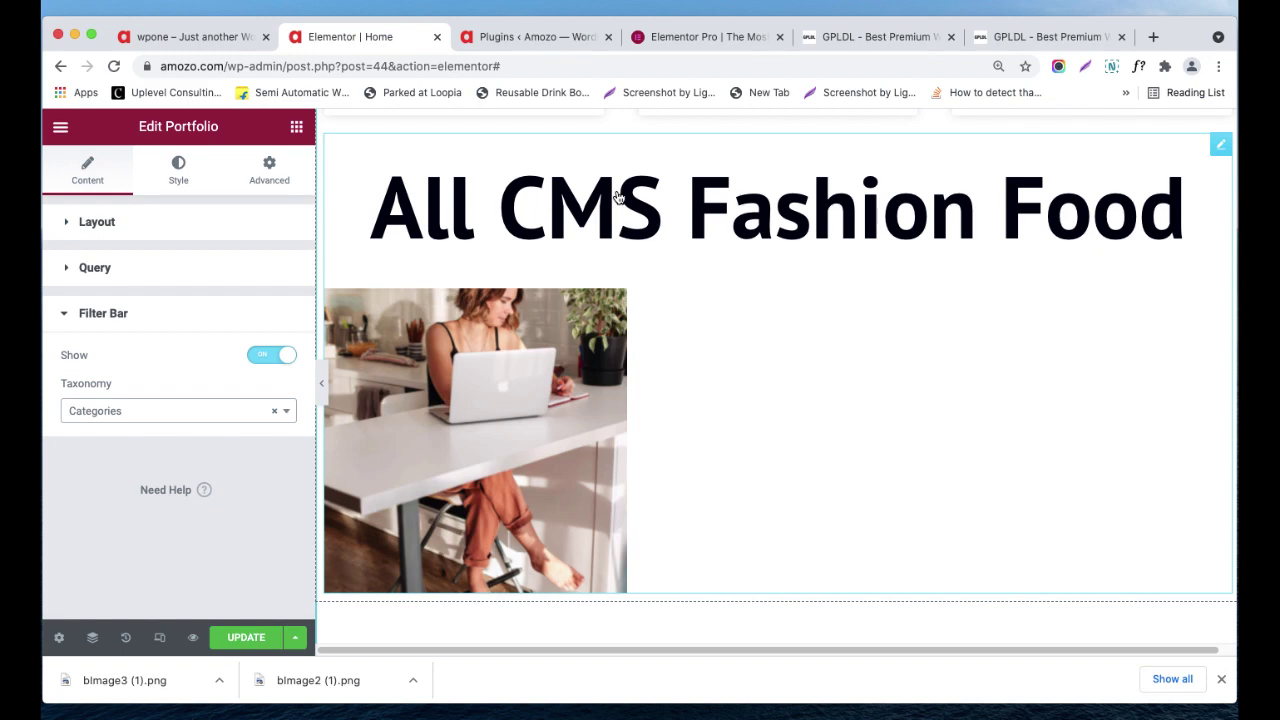
left_click(780, 218)
left_click(1130, 207)
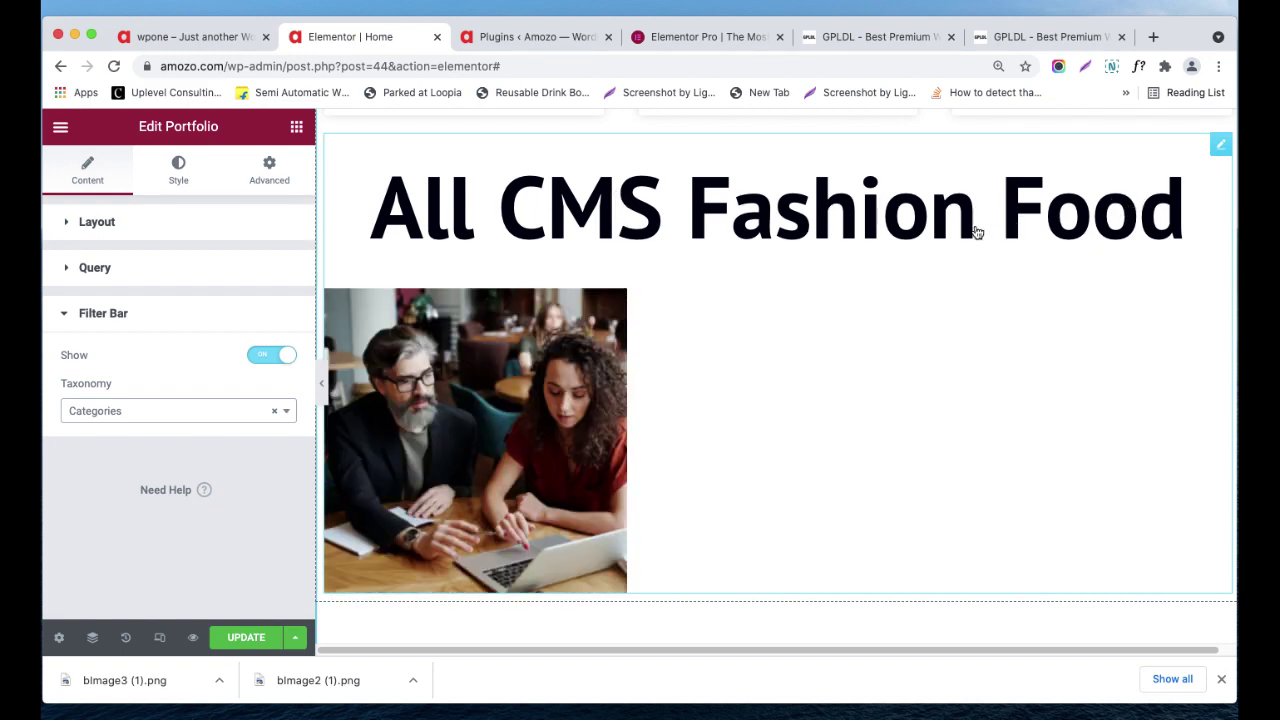
left_click(825, 229)
left_click(572, 214)
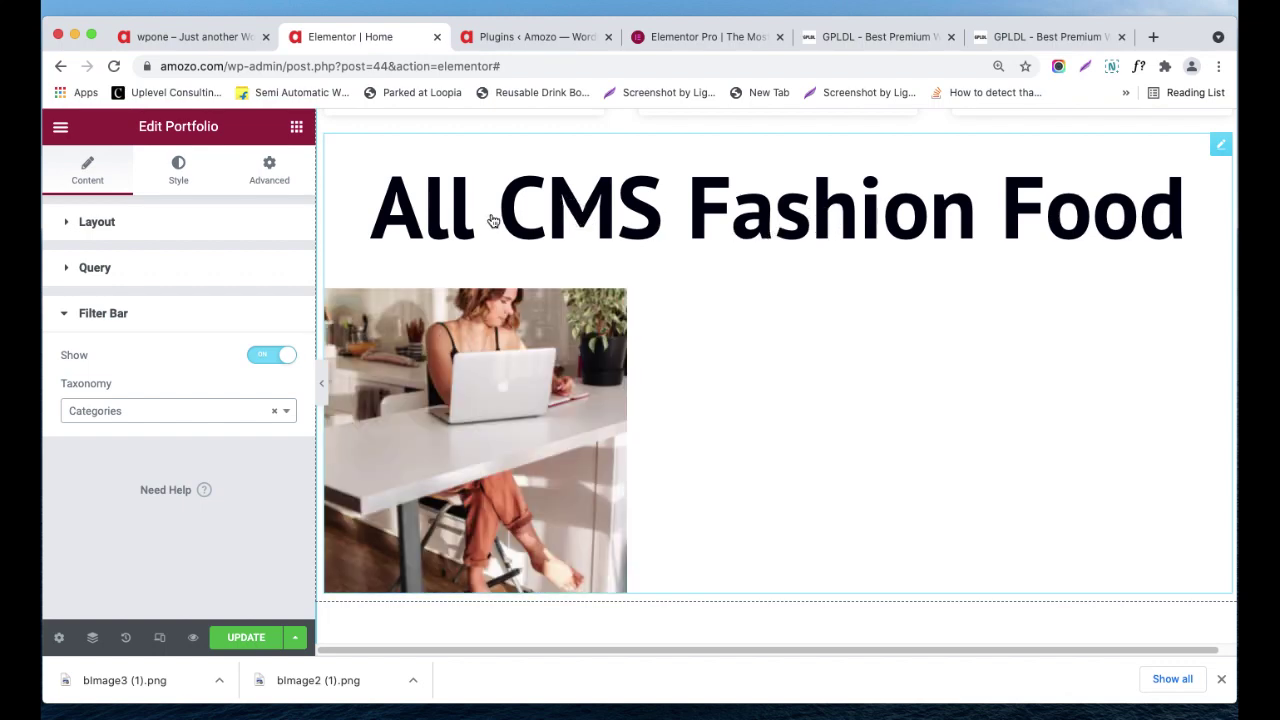
left_click(466, 218)
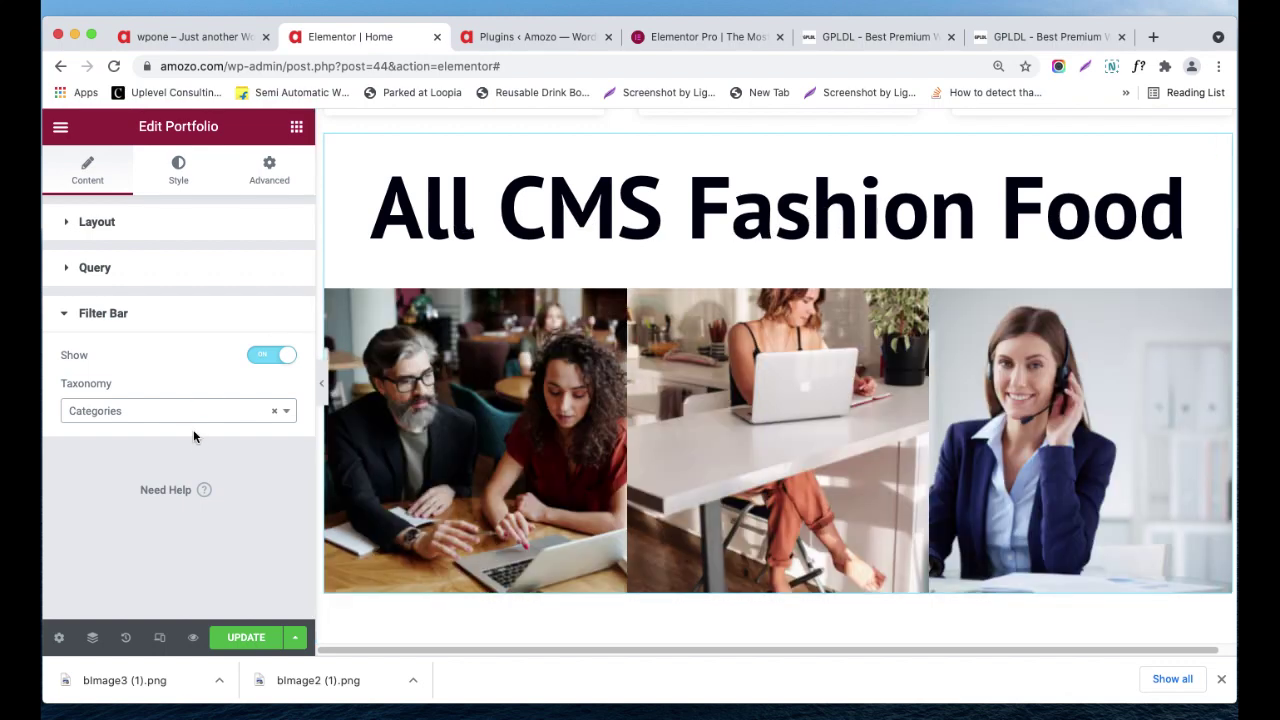
- Set the portfolio's Columns Gap to 2 in its Style settings
left_click(168, 186)
scroll(157, 289, "down", 1)
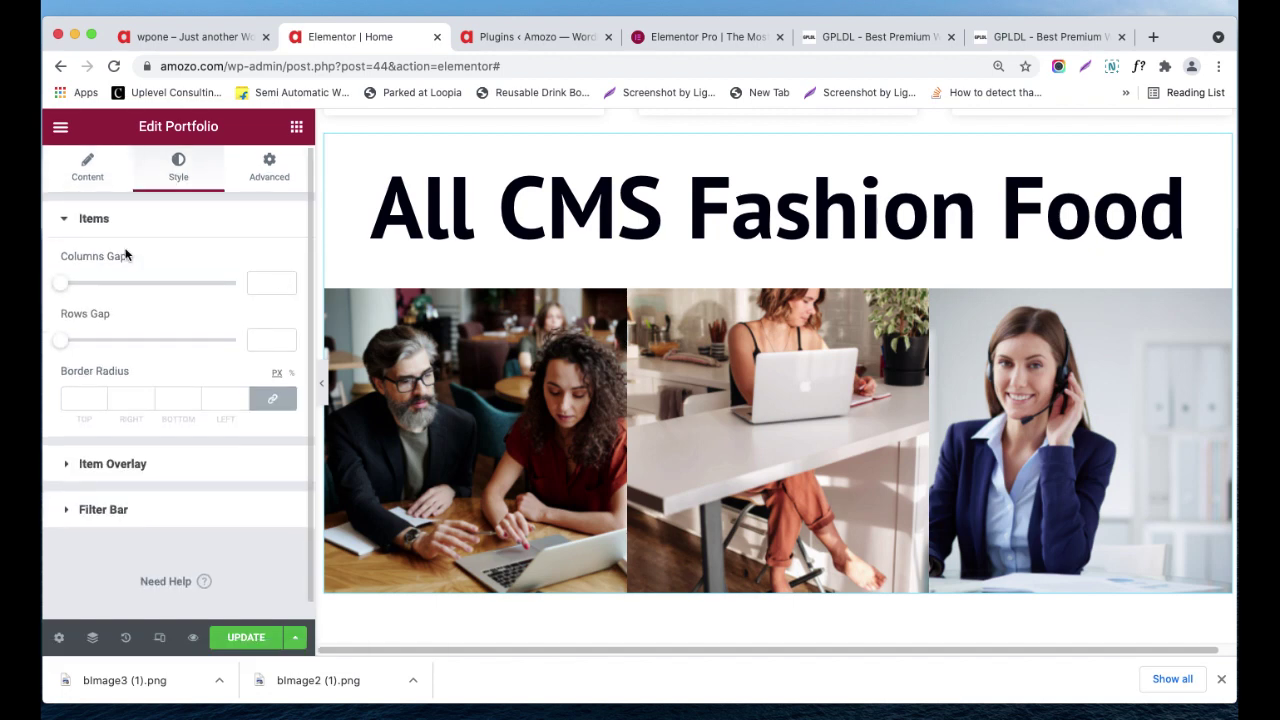
mouse_move(65, 293)
left_mouse_down()
mouse_move(106, 289)
mouse_move(64, 285)
left_mouse_up()
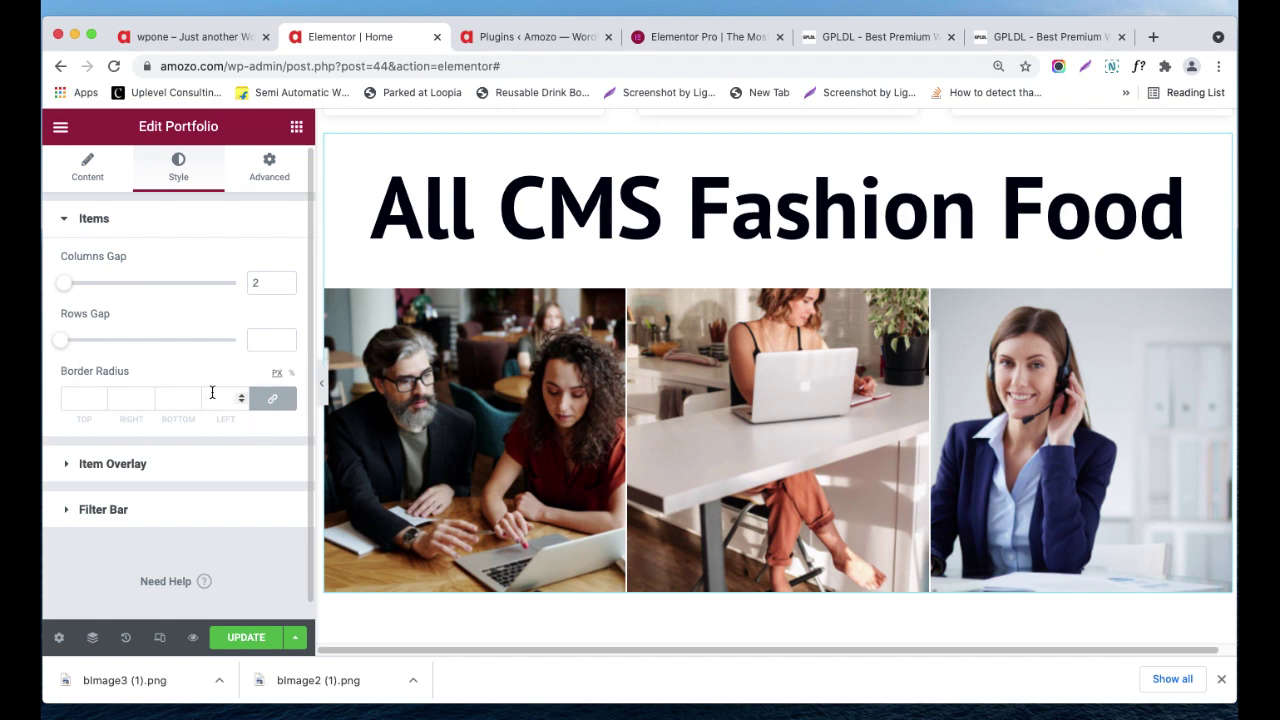
- Make the item overlay background blue #4149C2, after briefly trying the Text colour
left_click(137, 466)
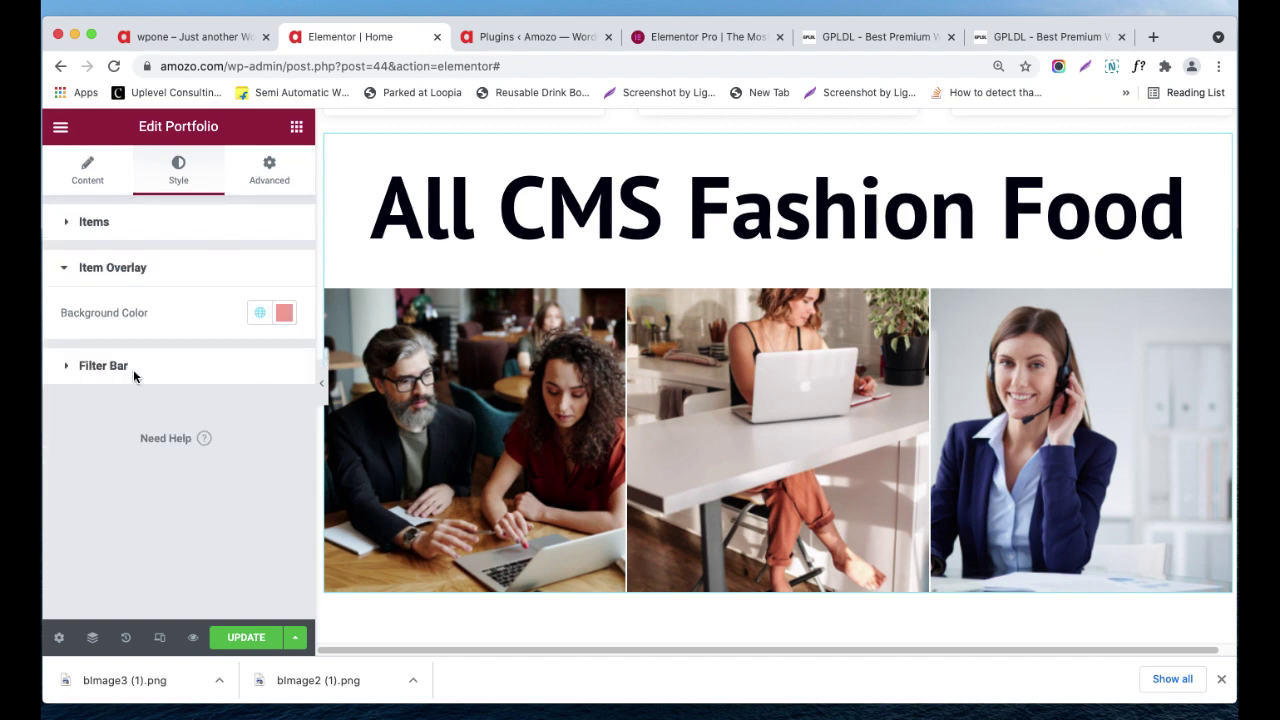
left_click(262, 313)
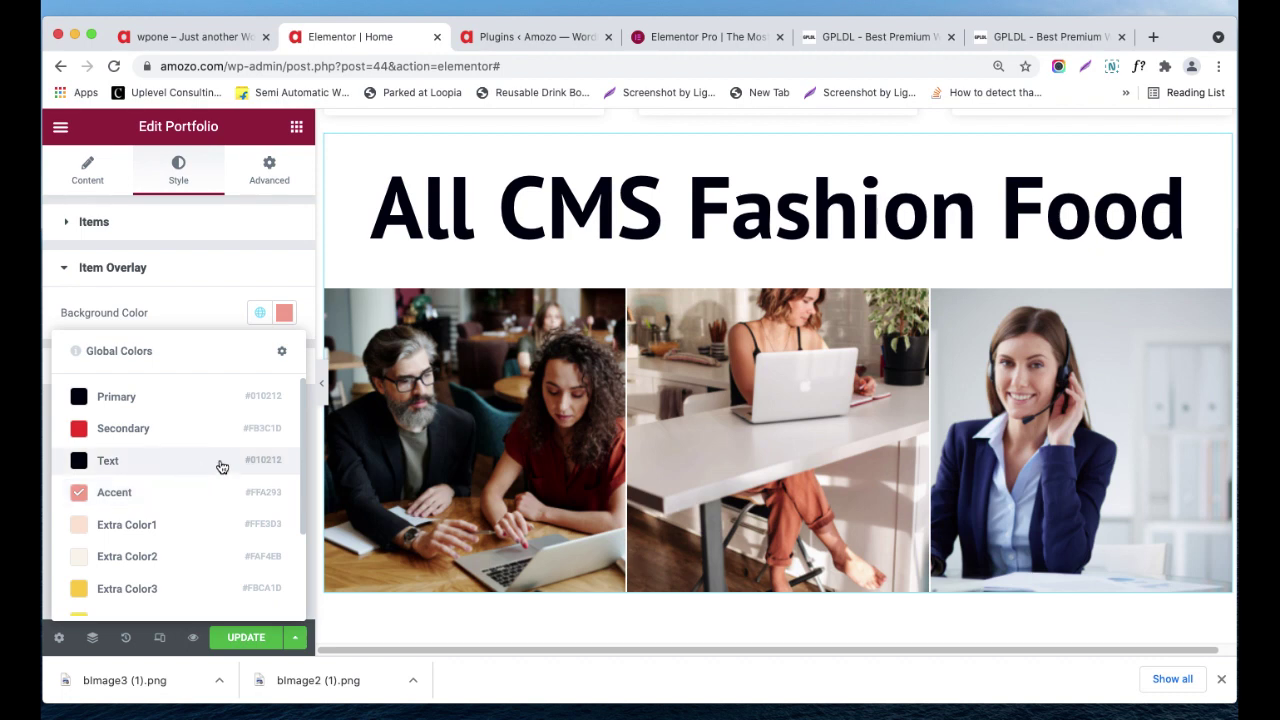
left_click(143, 458)
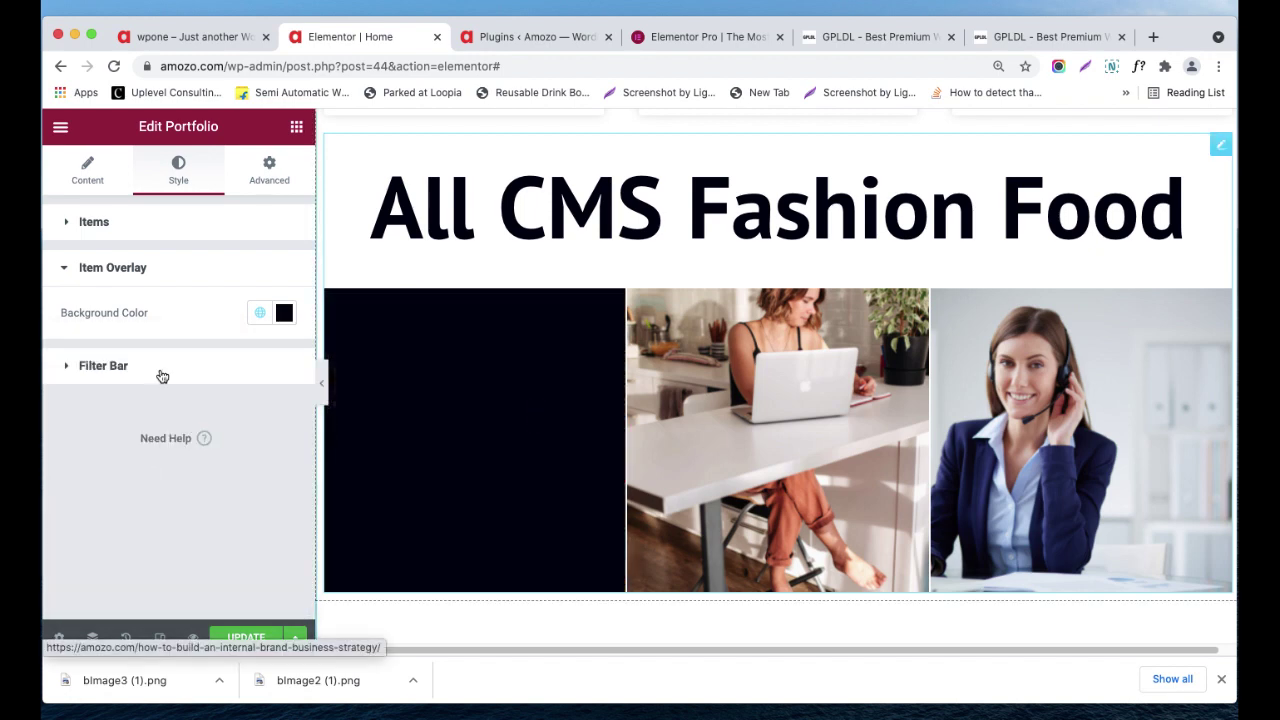
left_click(284, 313)
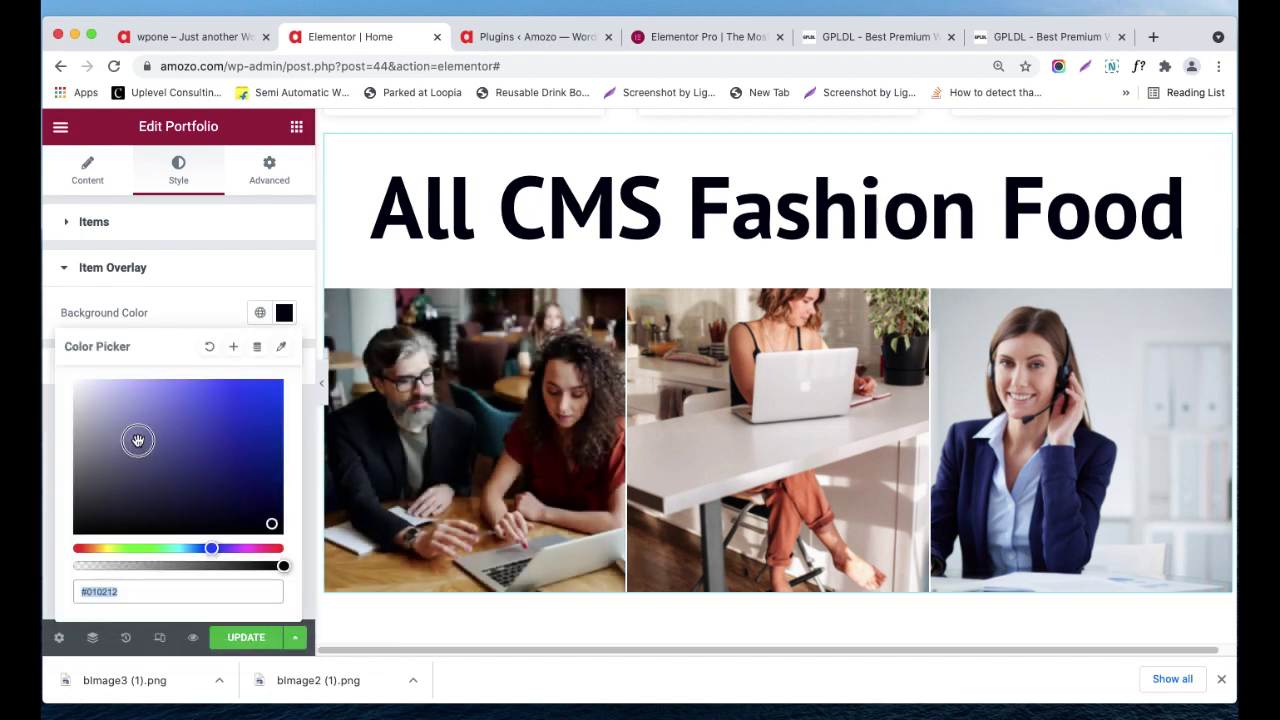
left_click_drag(138, 440, 213, 415)
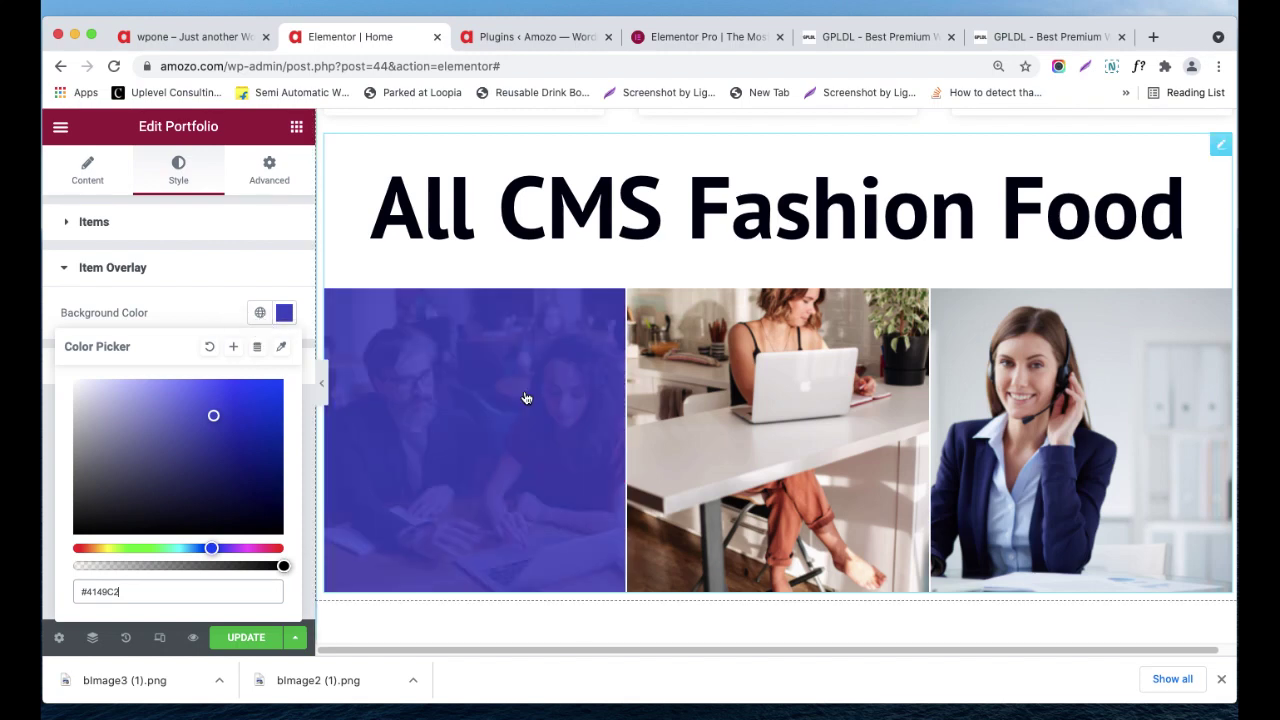
left_click(209, 288)
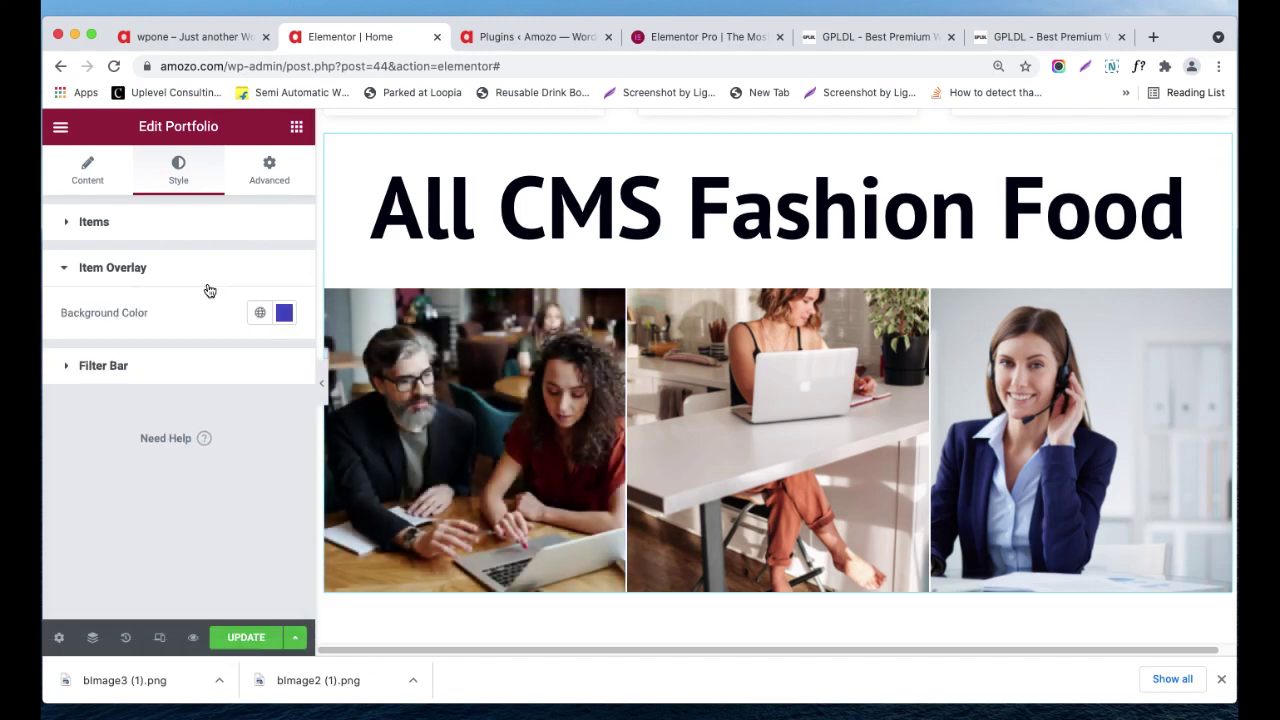
- Colour the filter words with the Primary global and the active filter Accent pink
left_click(155, 368)
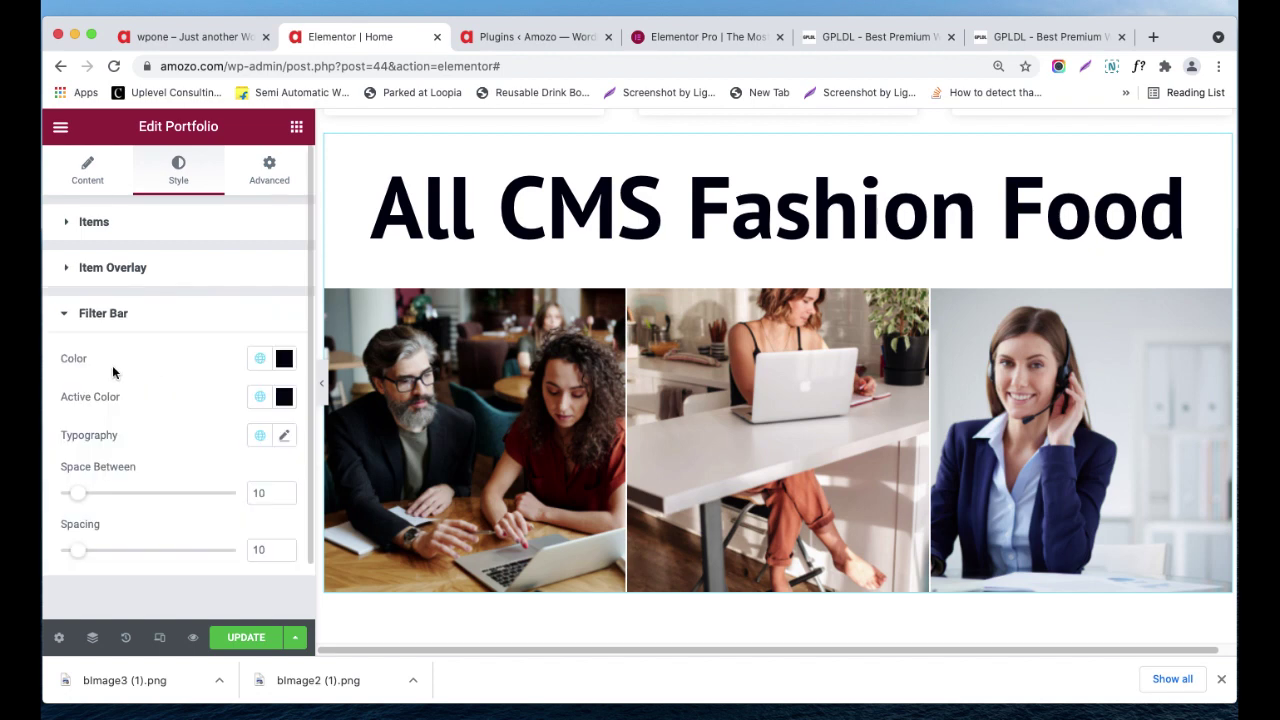
left_click(283, 360)
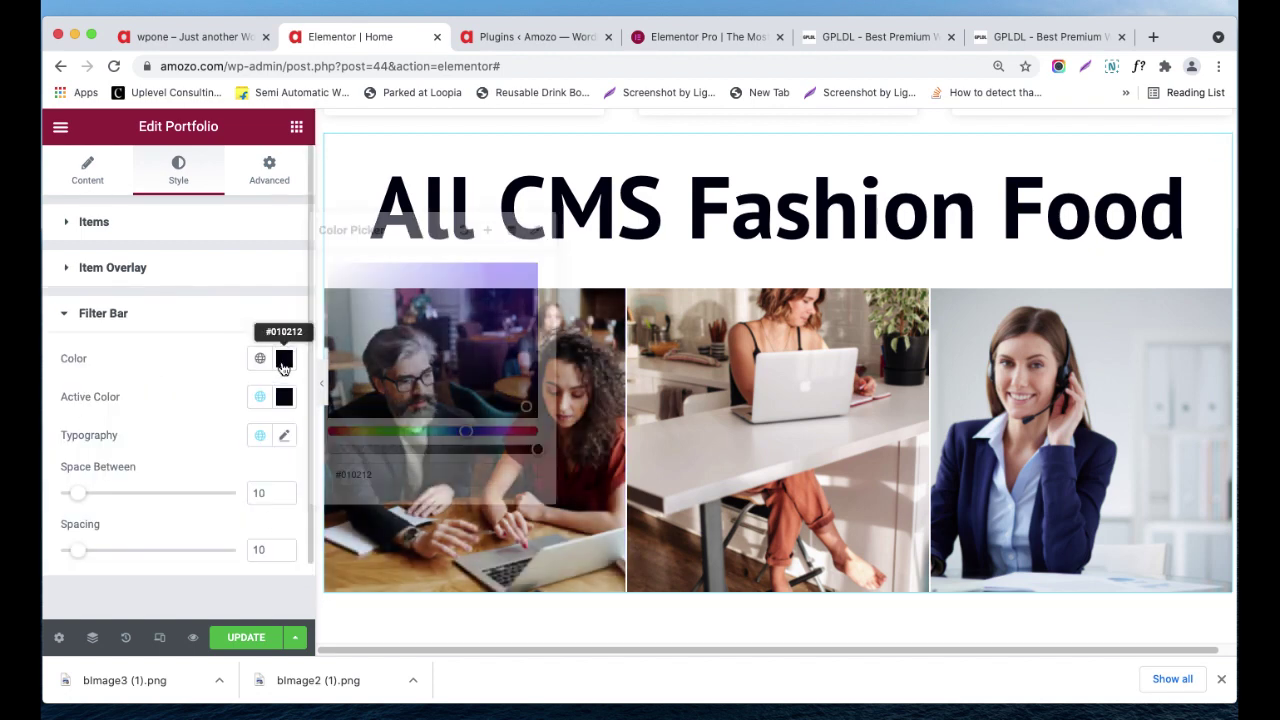
left_click_drag(386, 363, 343, 315)
left_click(206, 400)
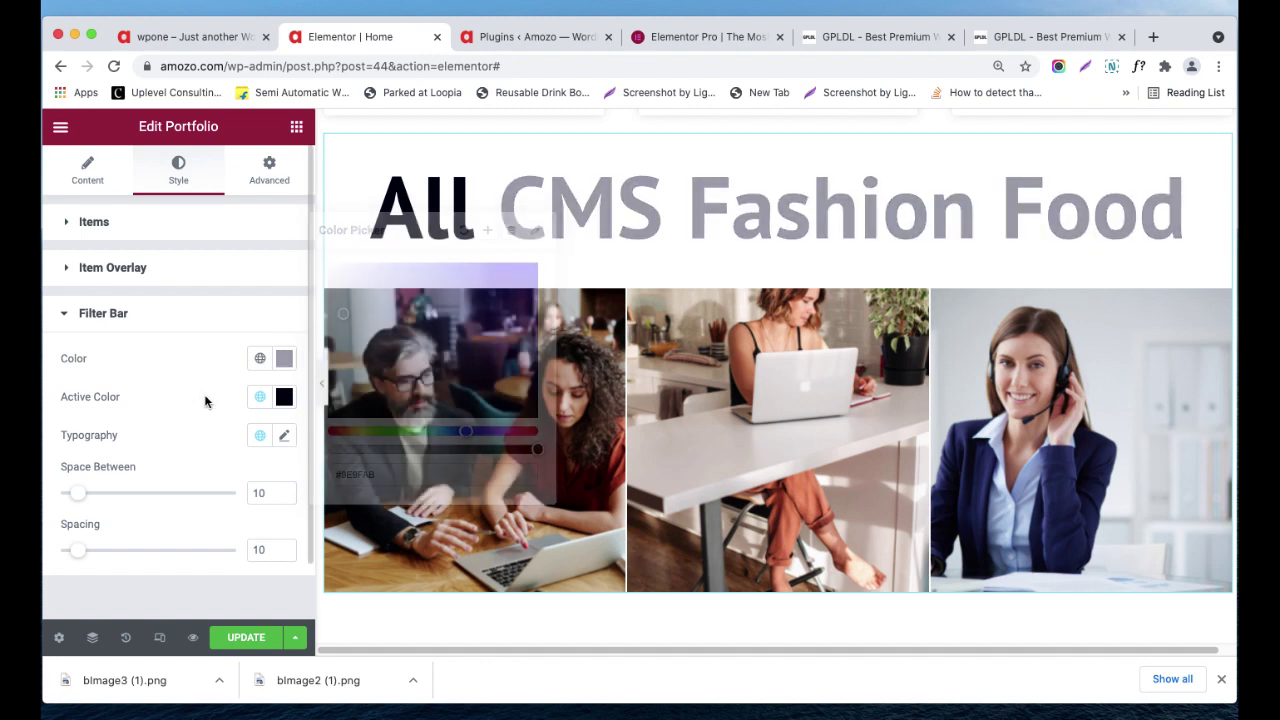
left_click(260, 398)
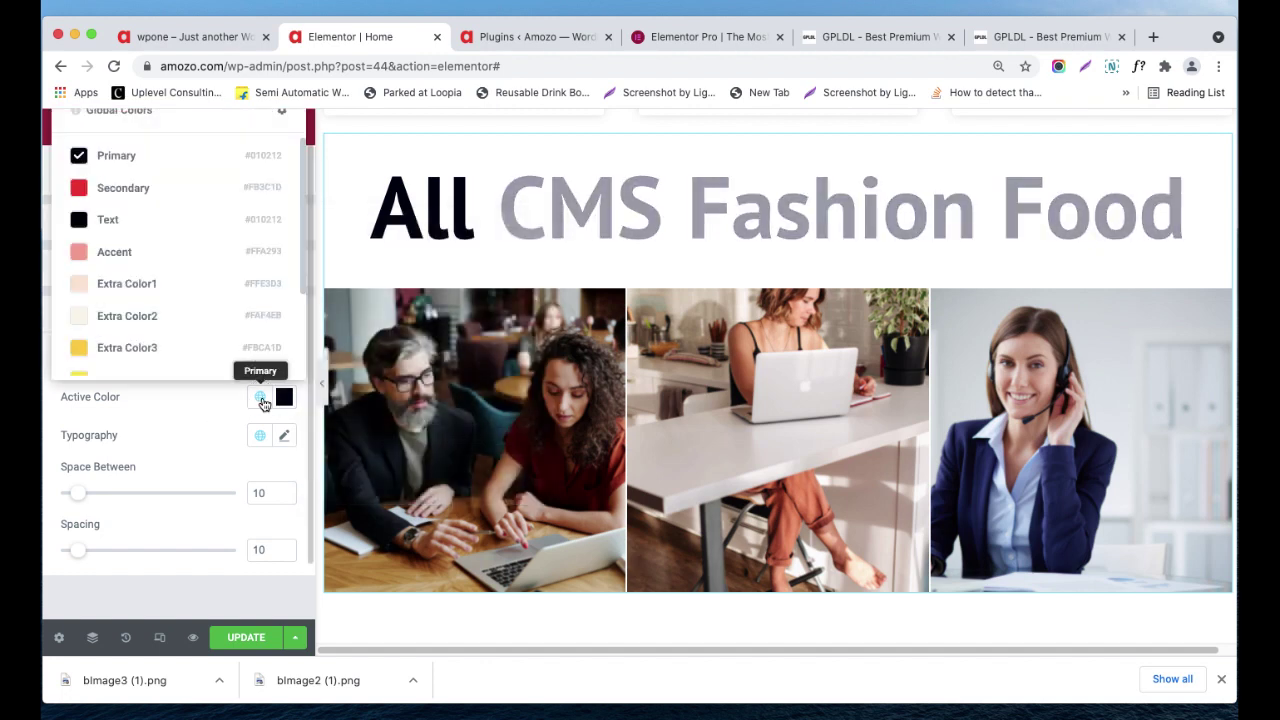
left_click(112, 252)
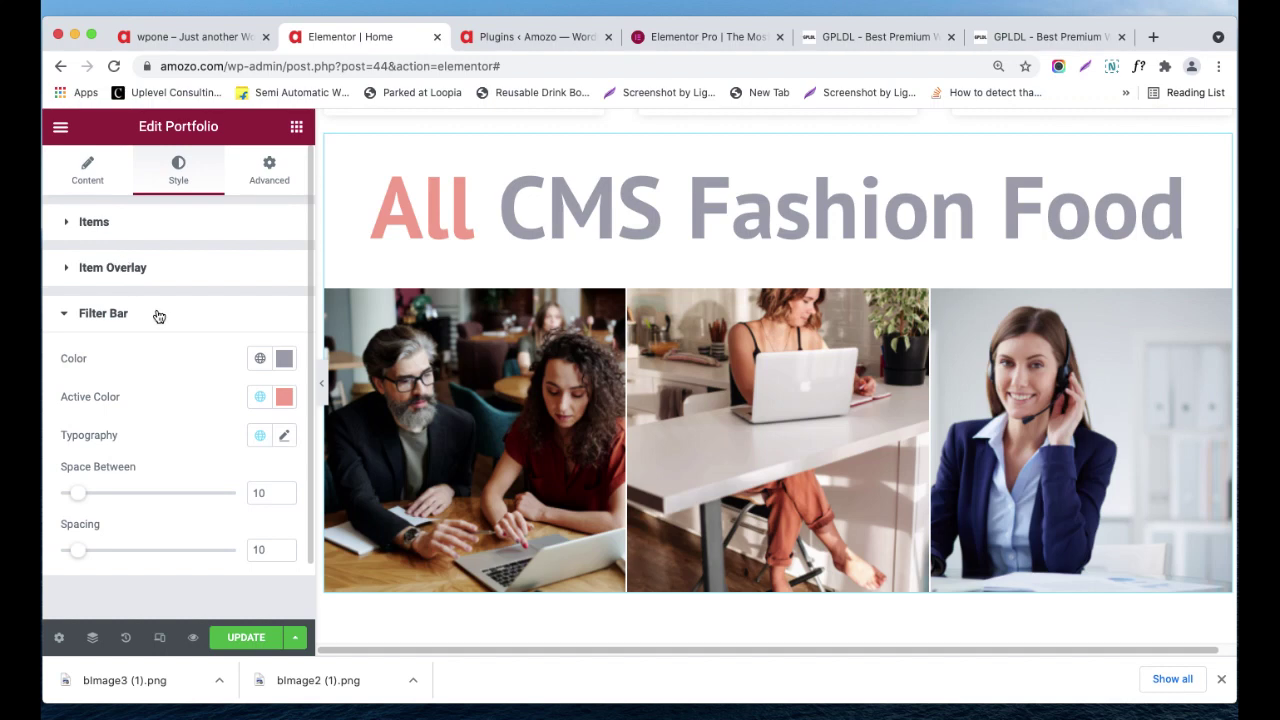
left_click(282, 360)
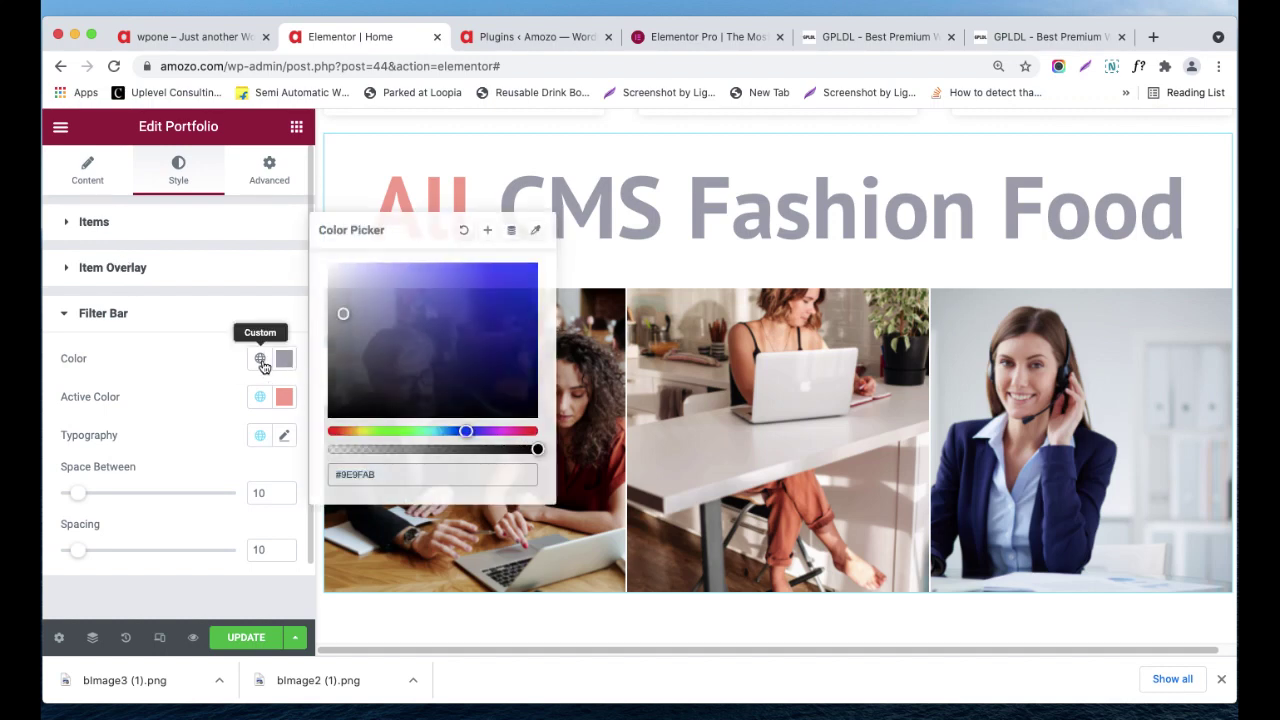
left_click(260, 360)
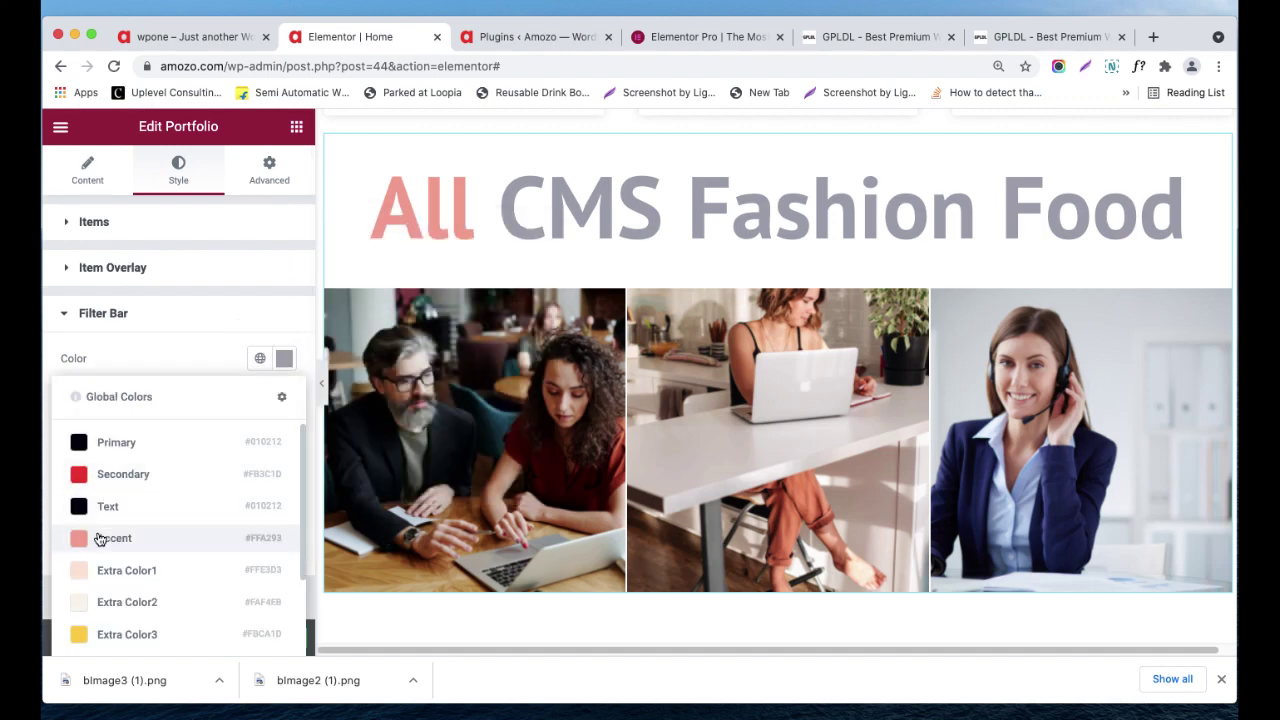
left_click(100, 539)
left_click(263, 361)
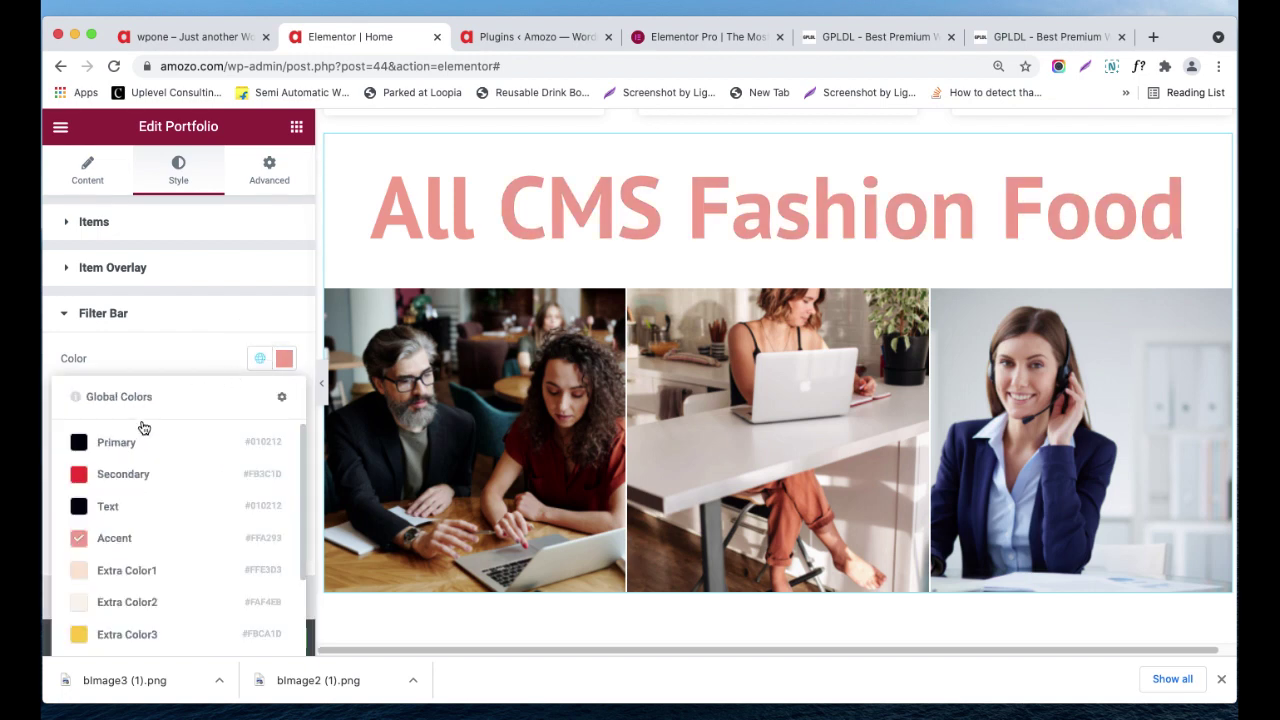
left_click(137, 443)
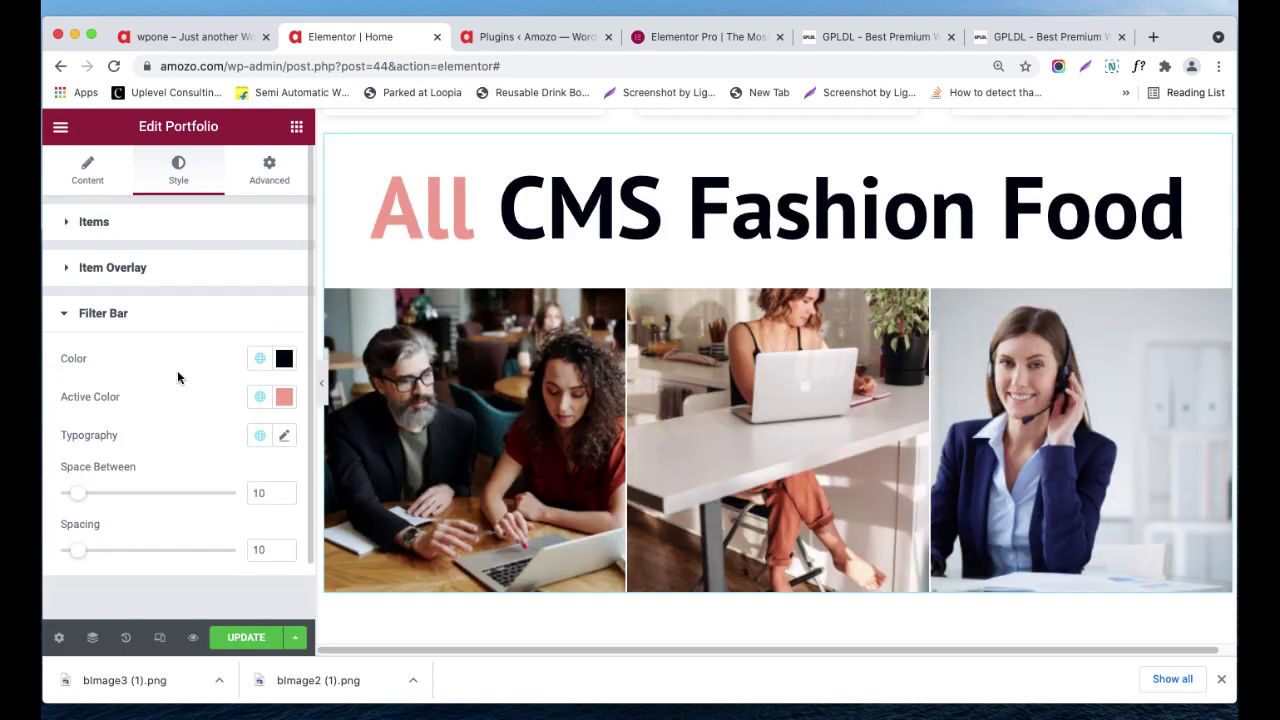
- Set filter word spacing to 9 and filter bar spacing to 13, then return to widgets
mouse_move(80, 493)
left_mouse_down()
mouse_move(169, 492)
mouse_move(92, 493)
left_mouse_up()
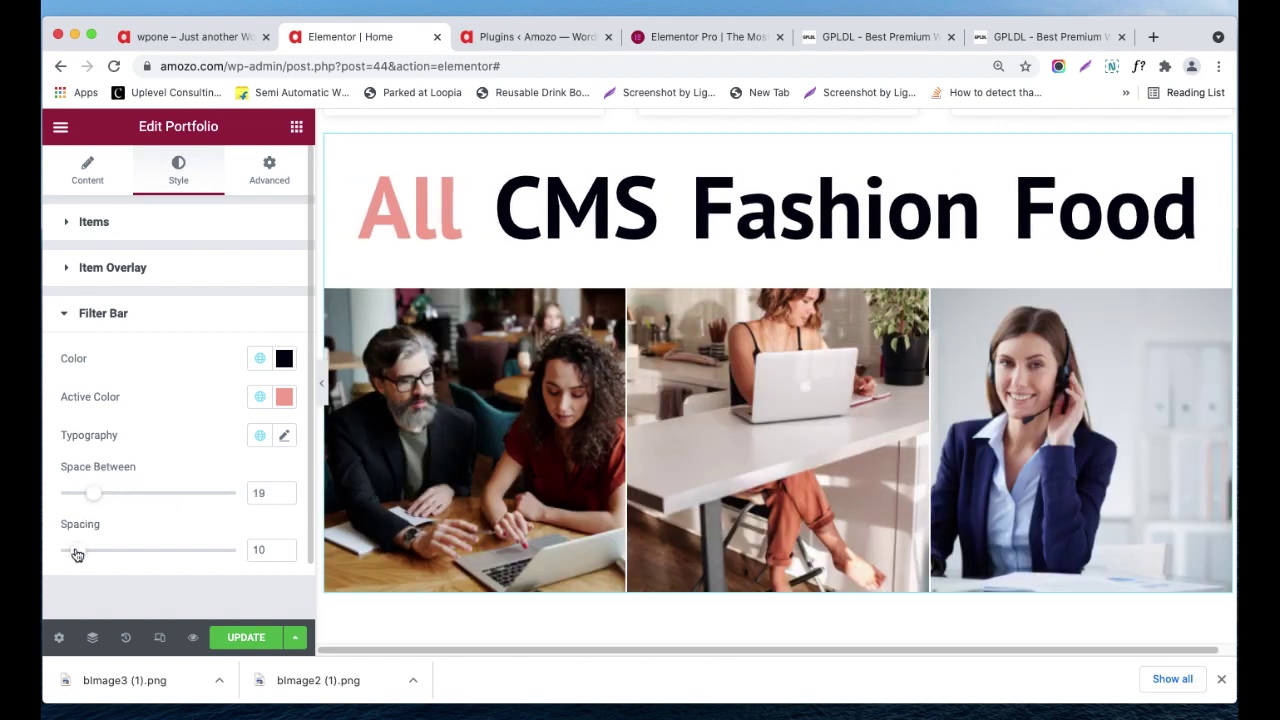
mouse_move(77, 555)
left_mouse_down()
mouse_move(117, 549)
mouse_move(82, 551)
left_mouse_up()
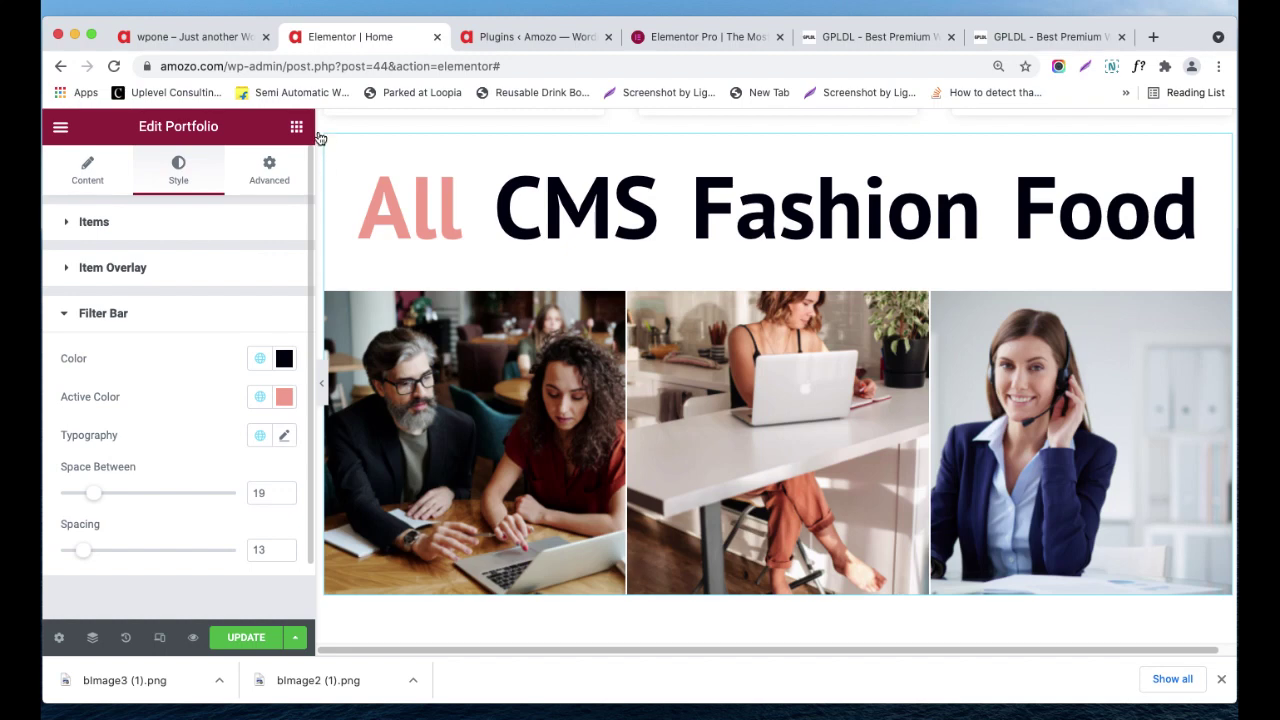
left_click(264, 182)
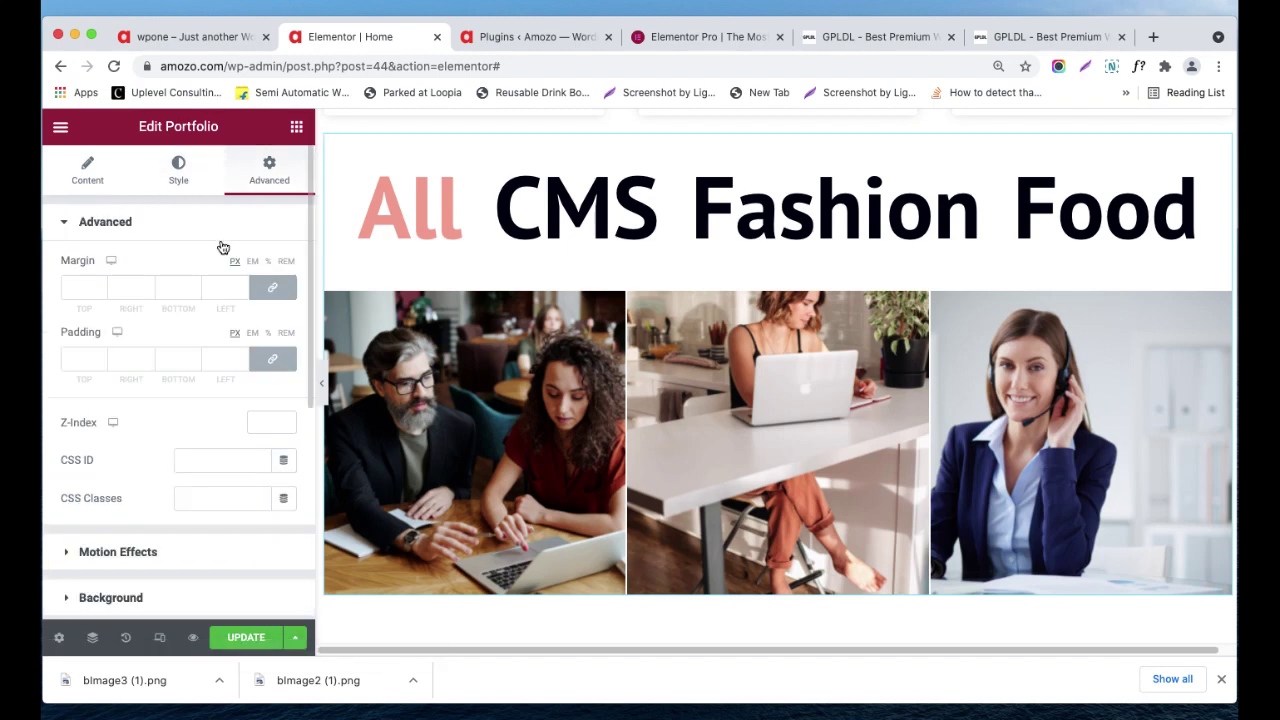
scroll(106, 480, "down", 2)
scroll(123, 563, "down", 4)
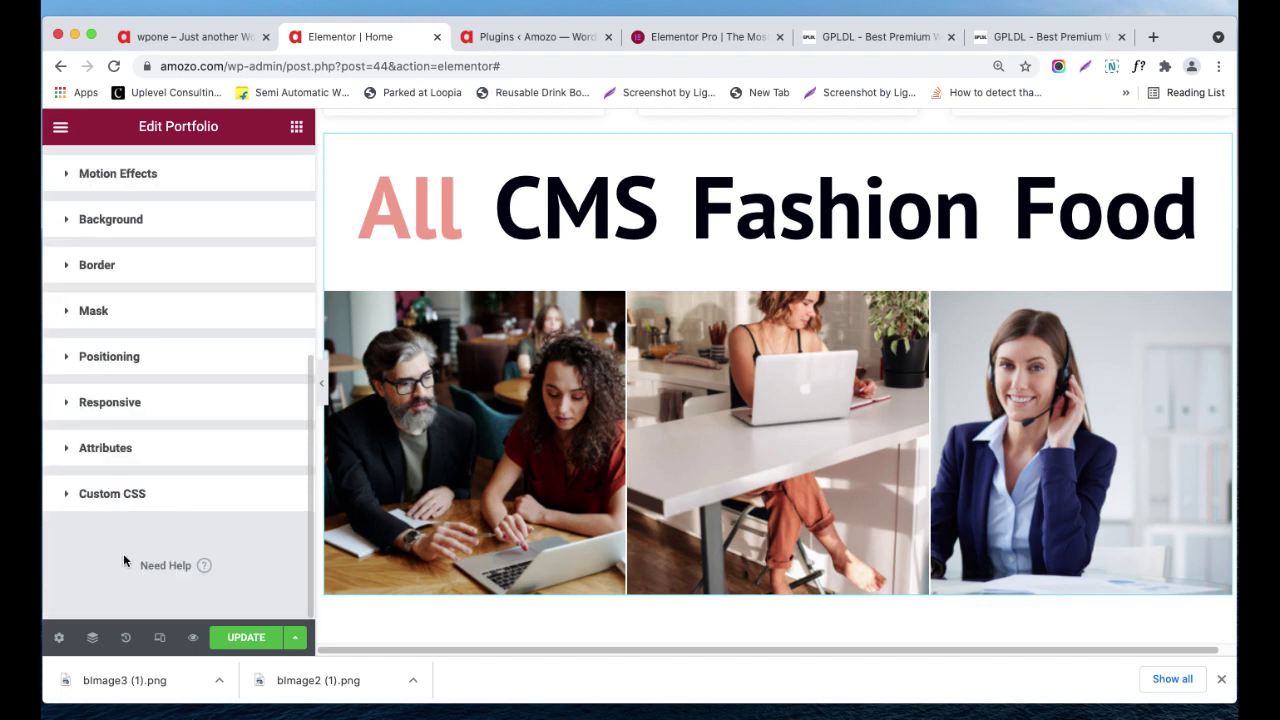
scroll(251, 363, "up", 6)
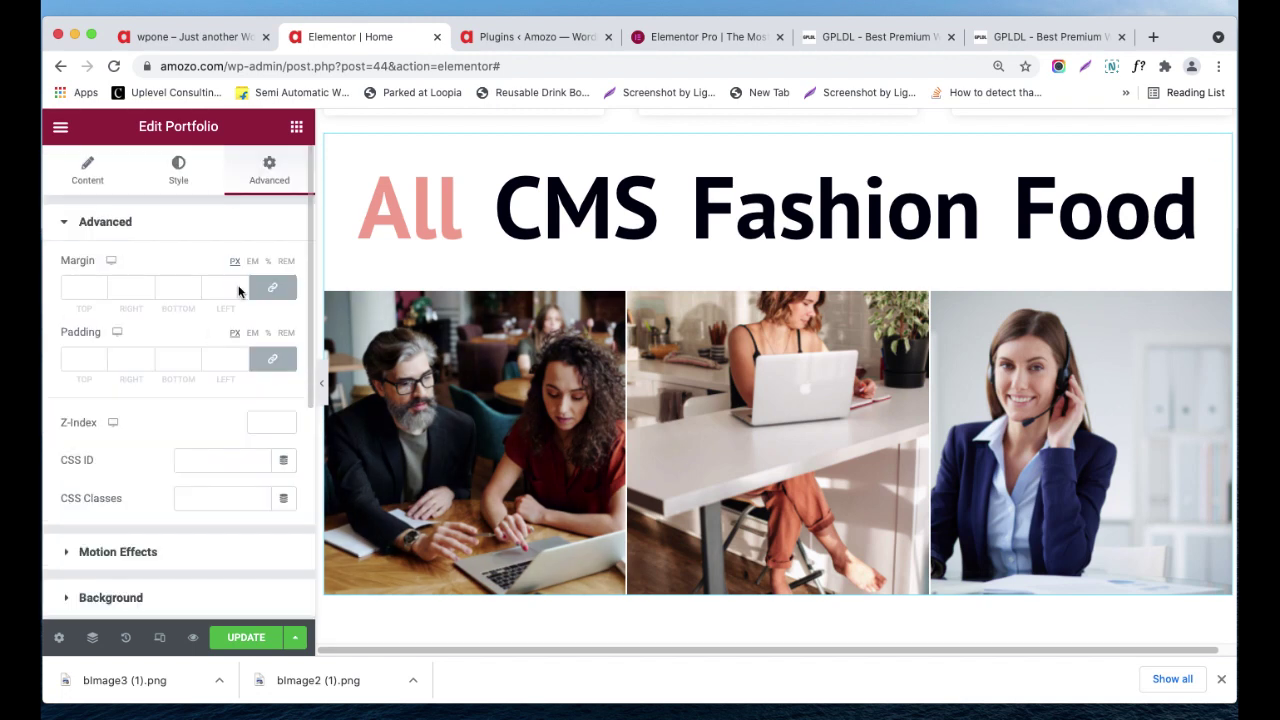
left_click(296, 127)
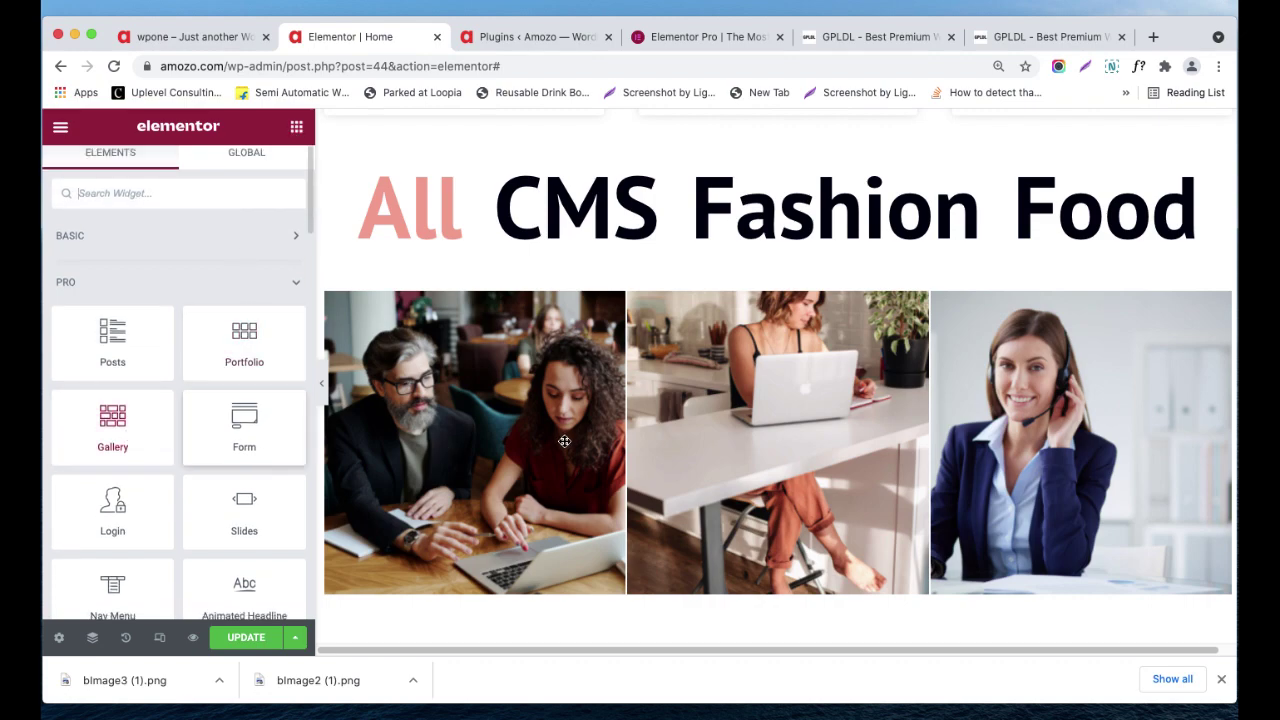
- Drop a Gallery widget below the portfolio and select the first five media-library images
scroll(650, 340, "down", 3)
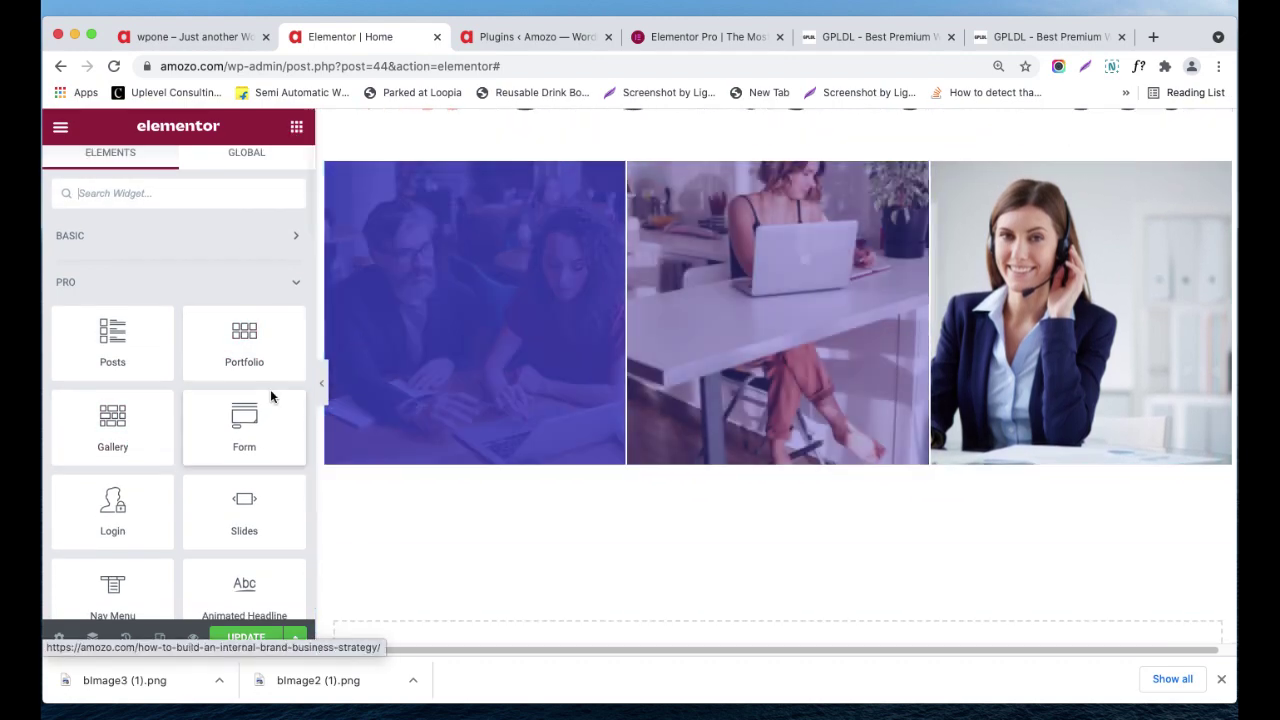
left_click_drag(120, 406, 718, 400)
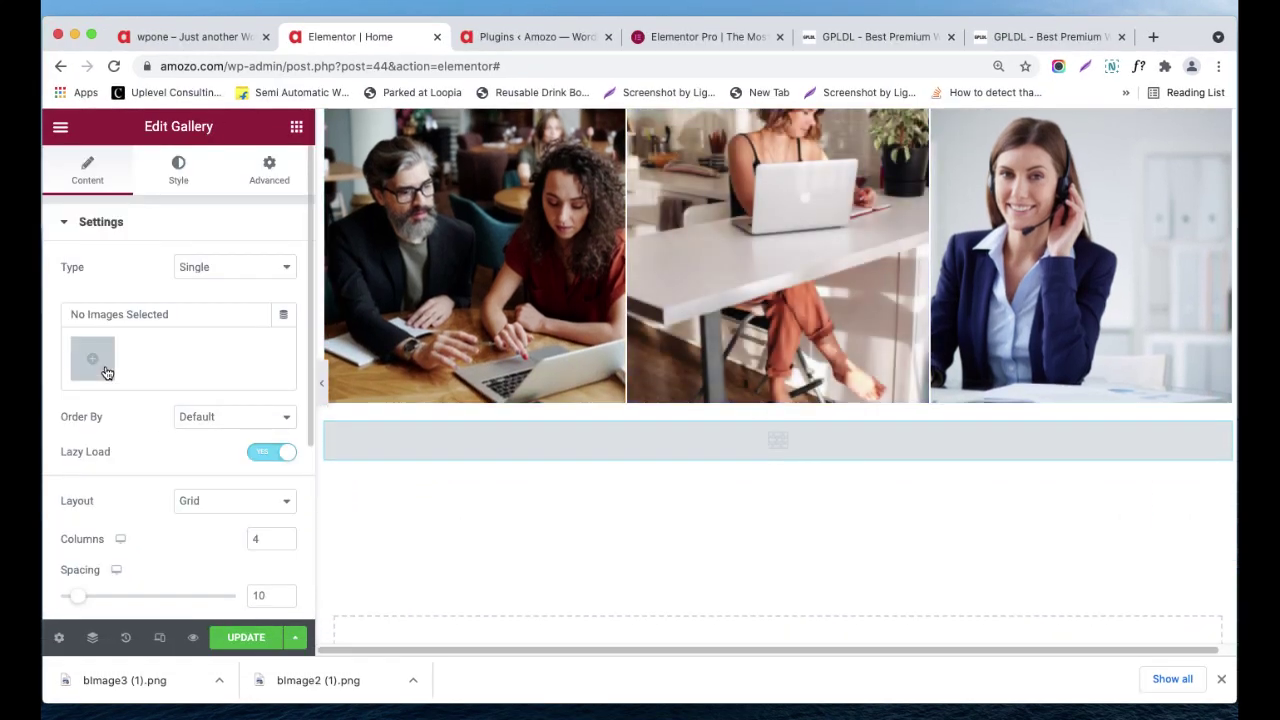
left_click(93, 358)
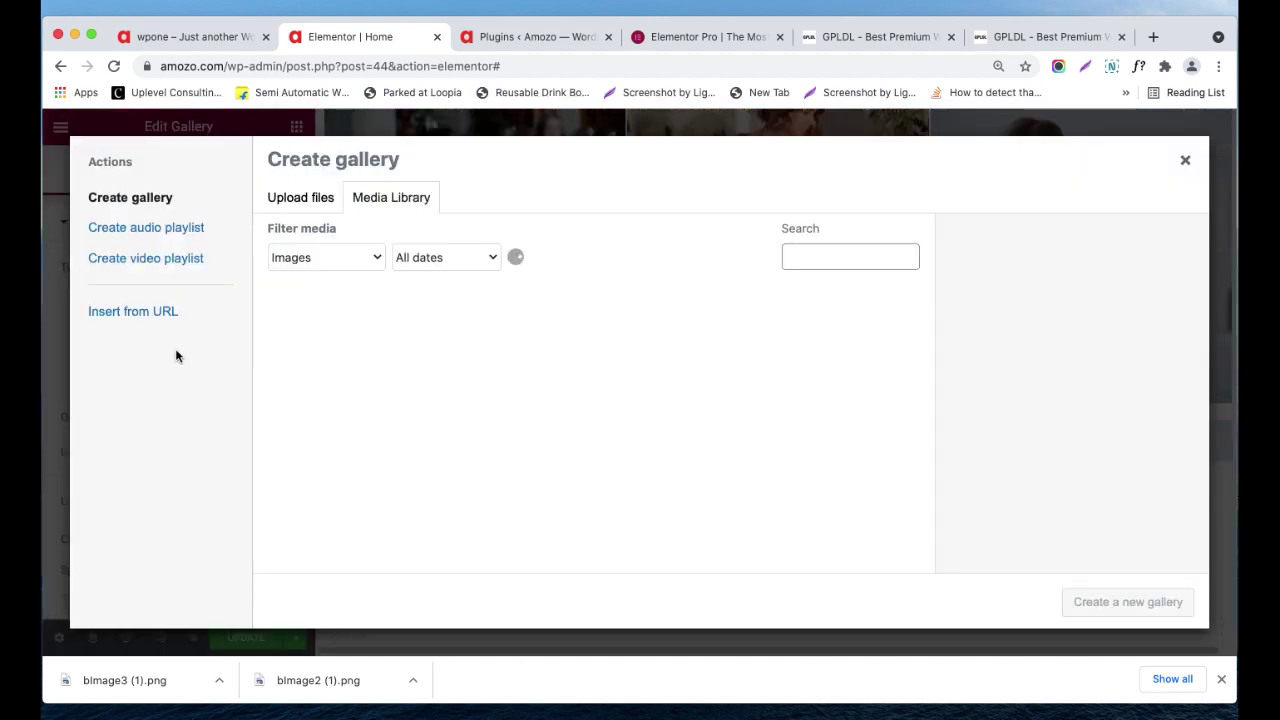
left_click(360, 355)
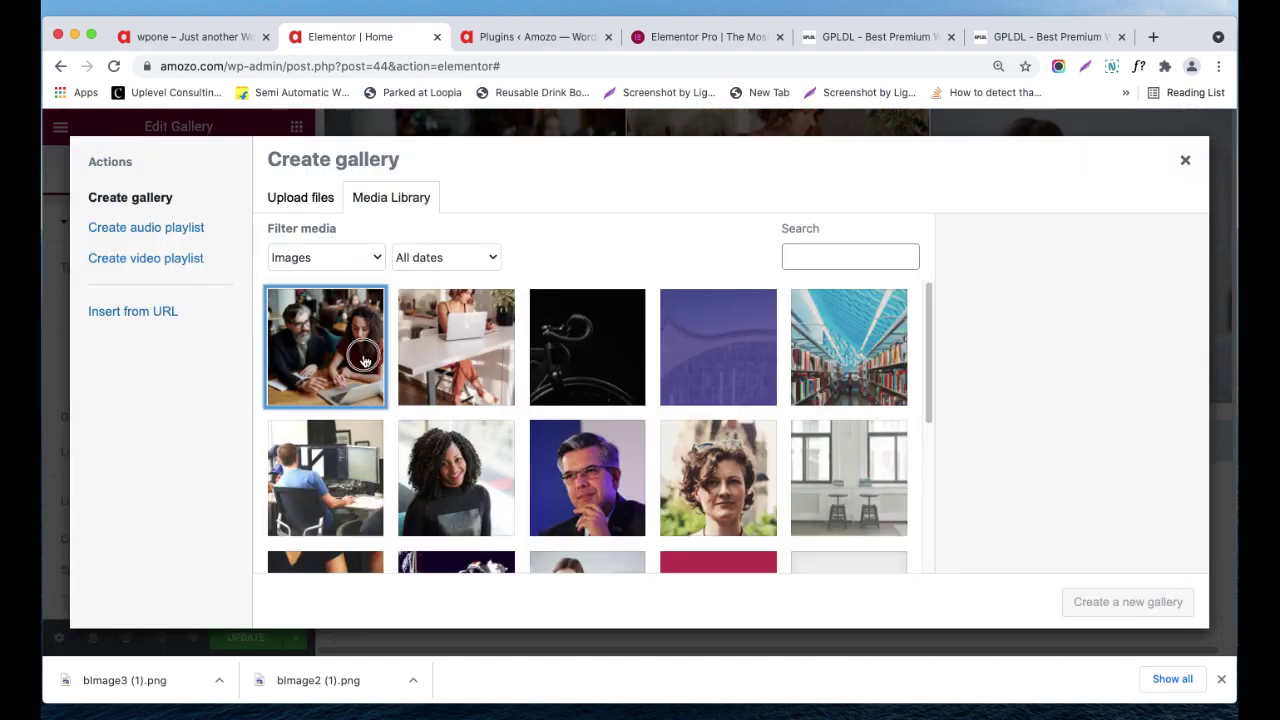
left_click(438, 358)
left_click(625, 364)
left_click(697, 371)
left_click(848, 350)
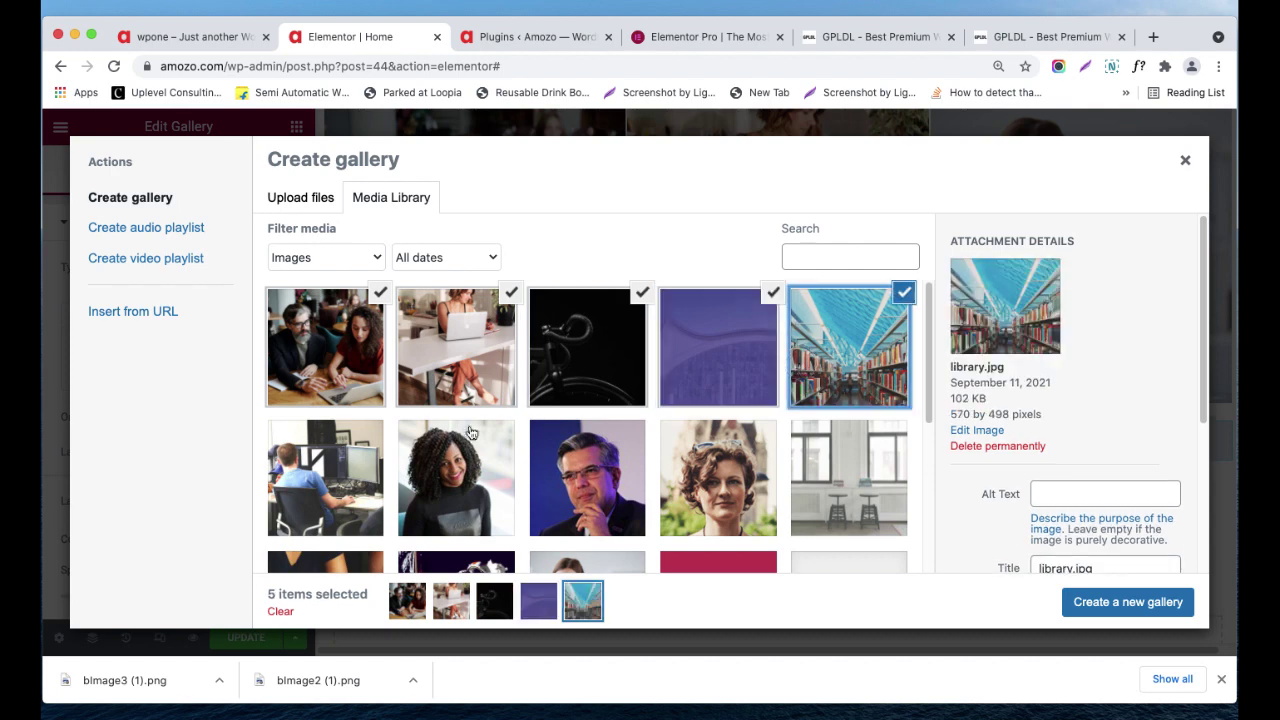
- Select five more images, create the ten-image gallery and insert it into the page
left_click(328, 484)
left_click(456, 478)
left_click(587, 478)
left_click(718, 478)
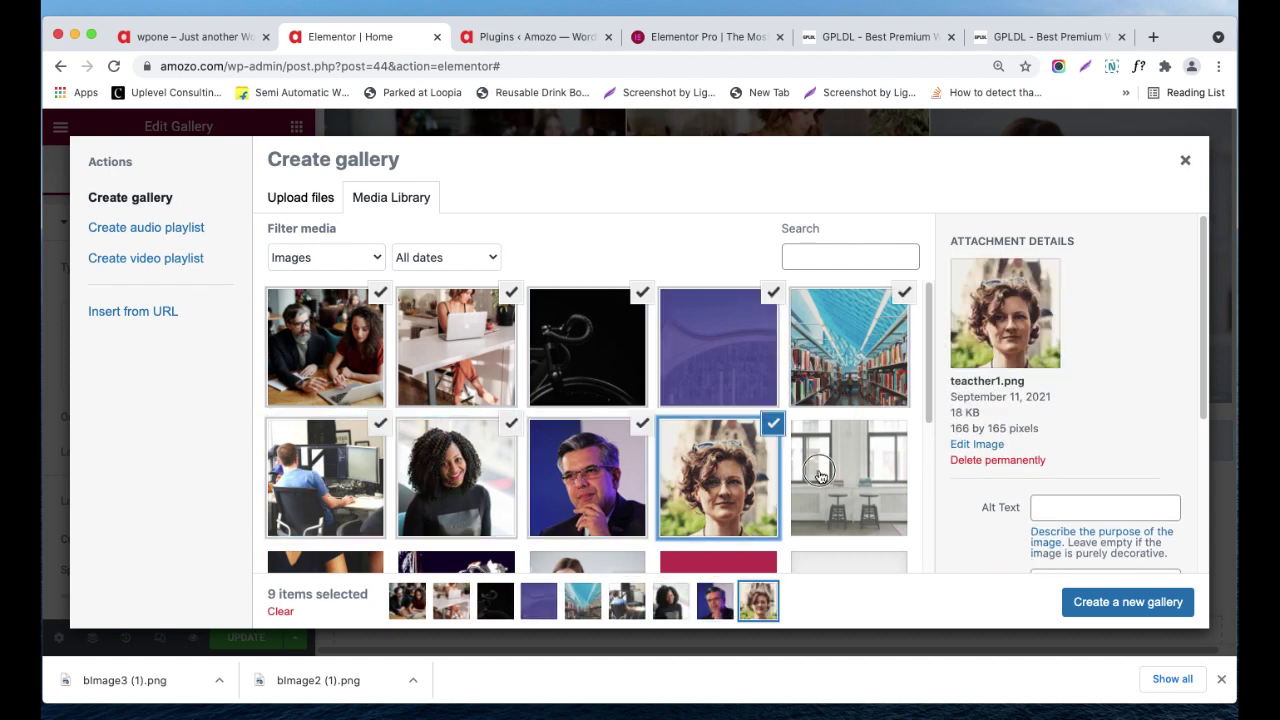
left_click(848, 478)
left_click(1093, 602)
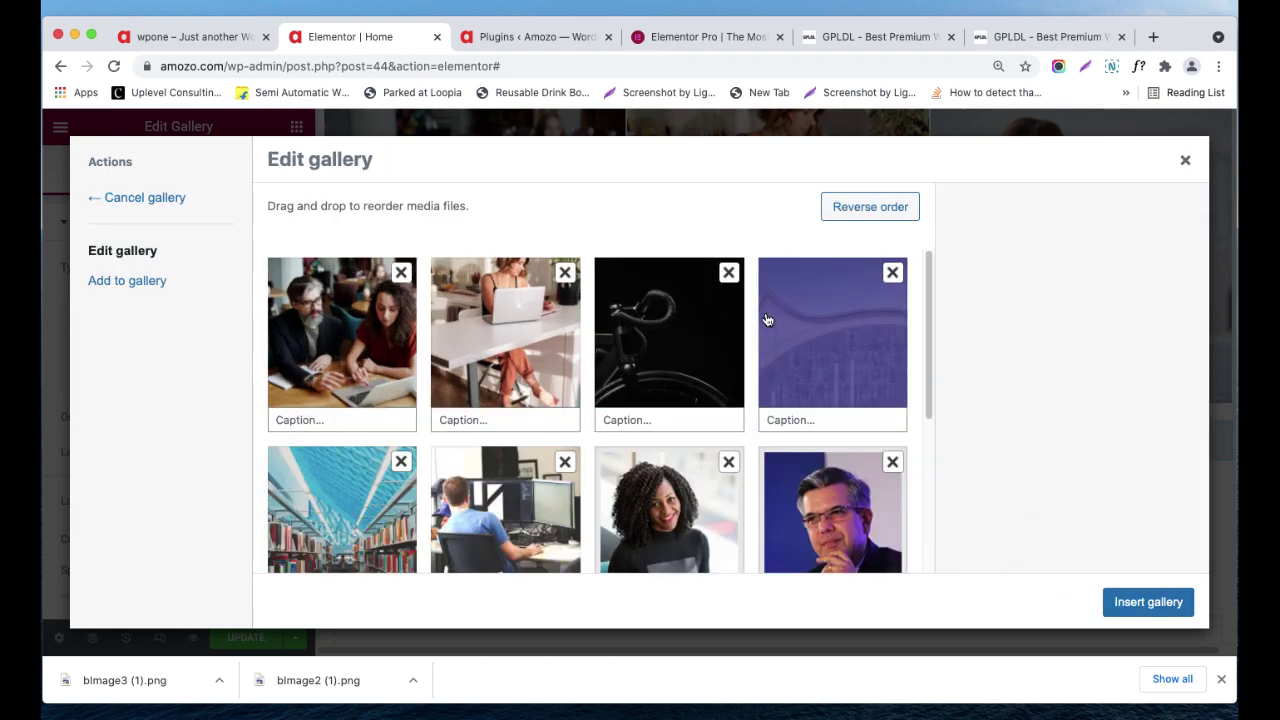
scroll(763, 316, "down", 3)
scroll(760, 350, "down", 3)
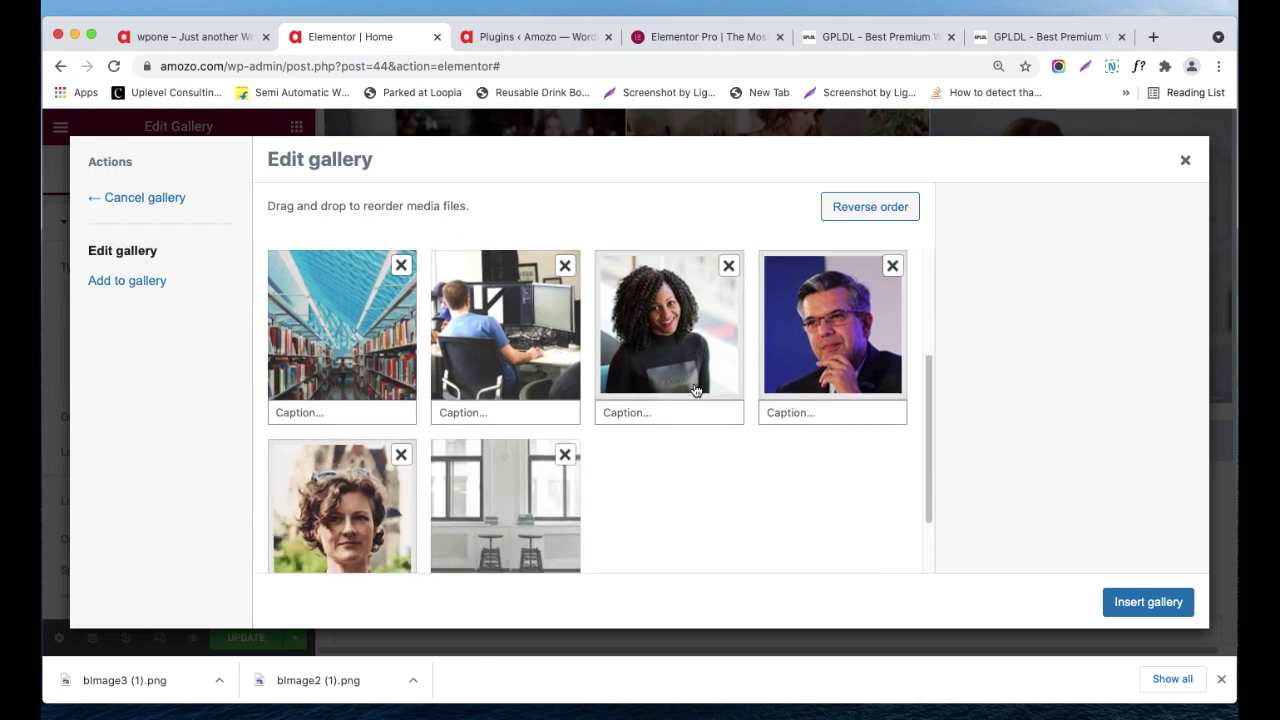
left_click(1147, 602)
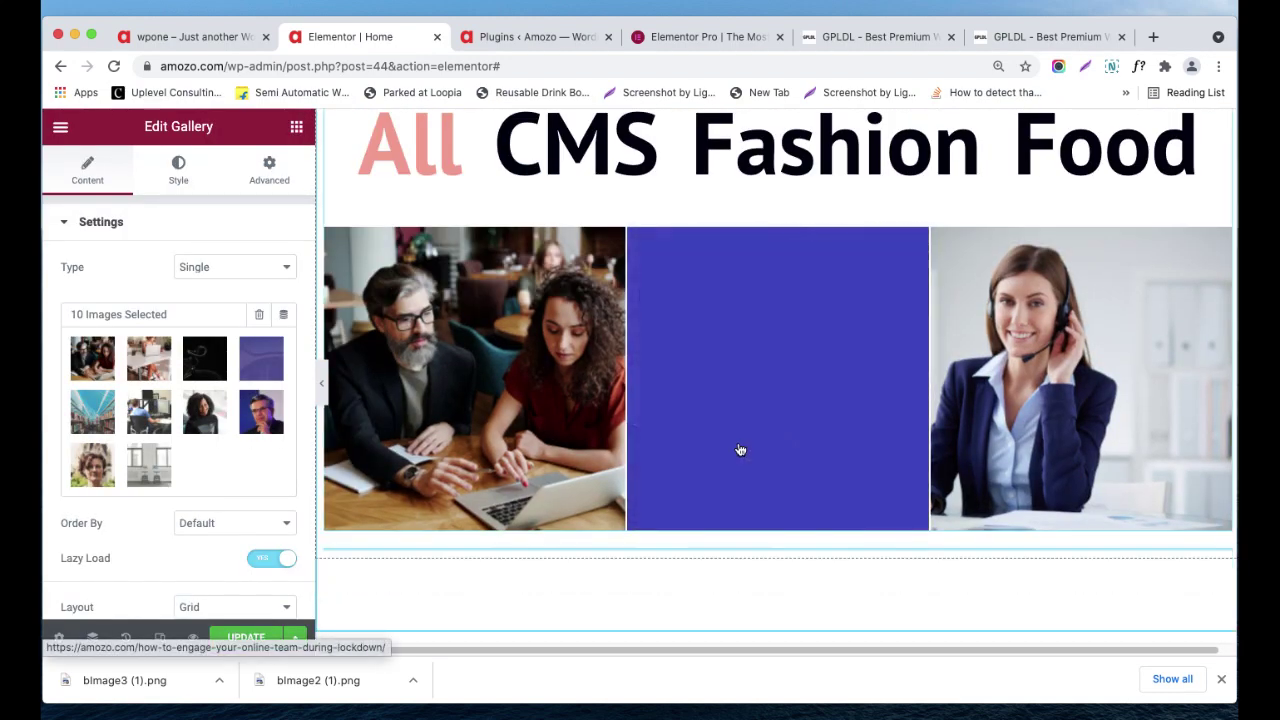
- View the laptop image full size, browse three images forward, then close the preview
scroll(739, 444, "down", 5)
scroll(716, 403, "down", 2)
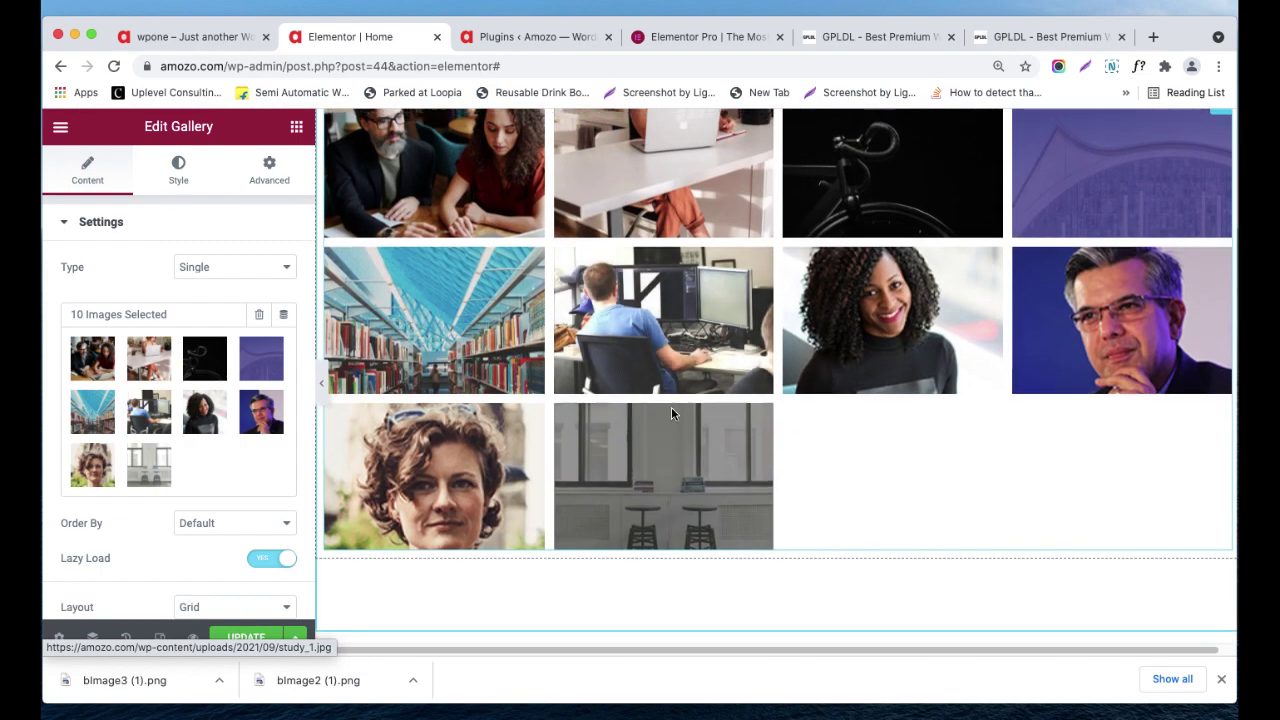
scroll(671, 407, "up", 1)
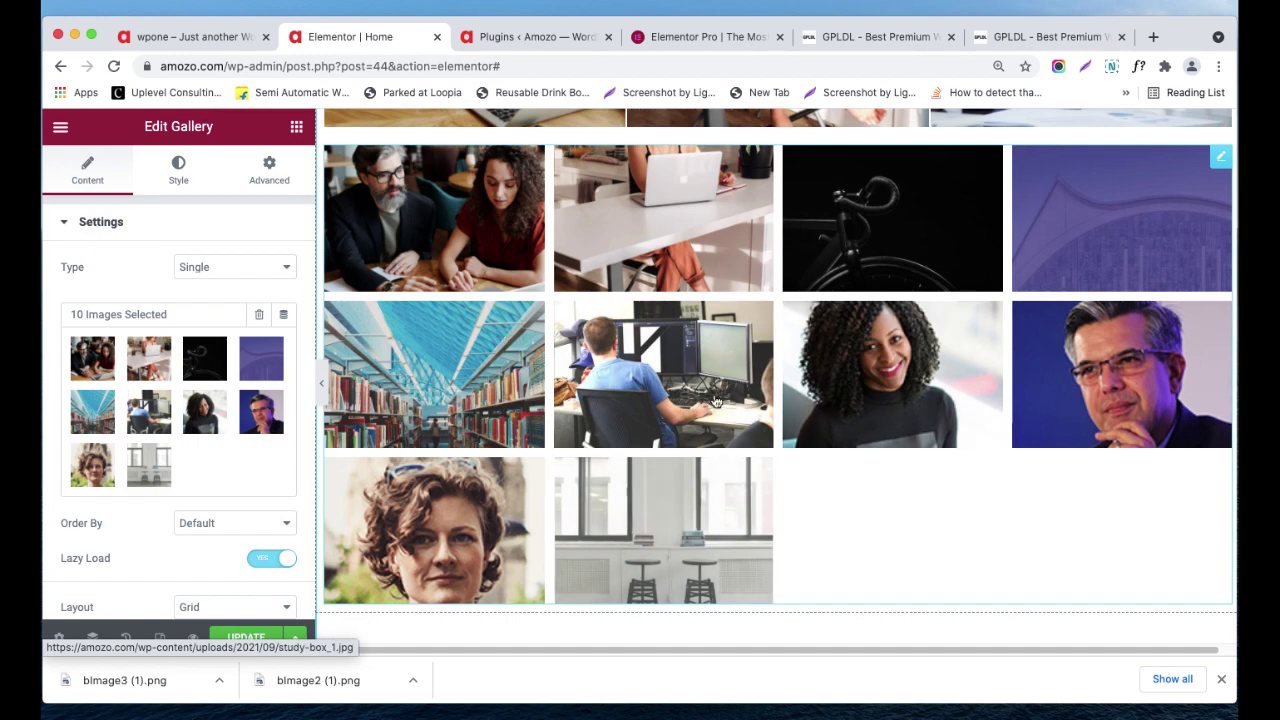
scroll(620, 272, "up", 1)
left_click(645, 274)
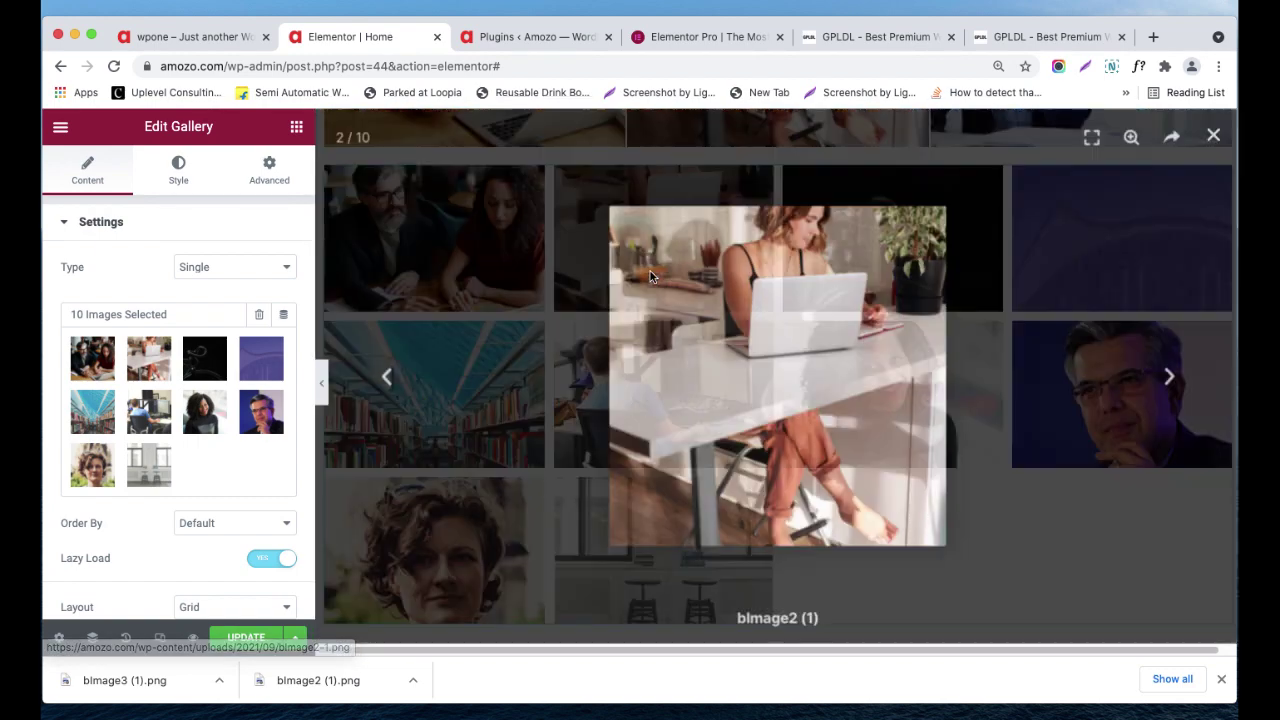
left_click(1168, 380)
left_click(1168, 380)
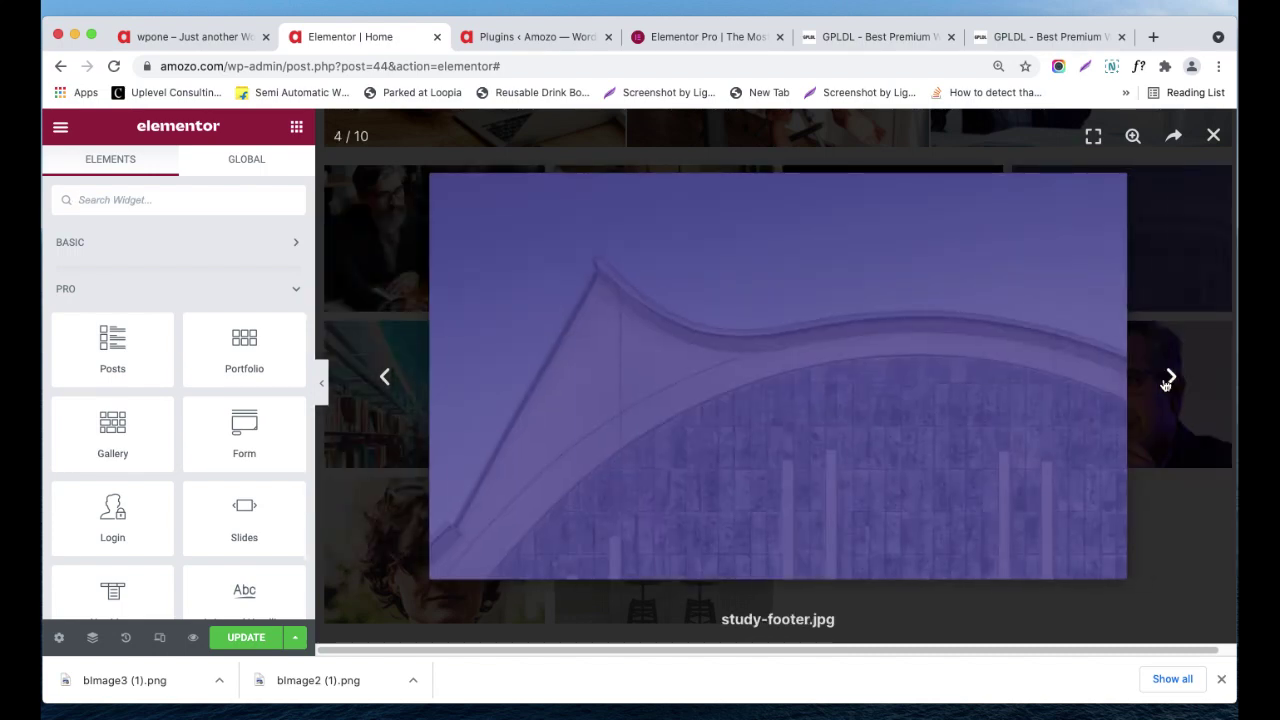
left_click(1172, 368)
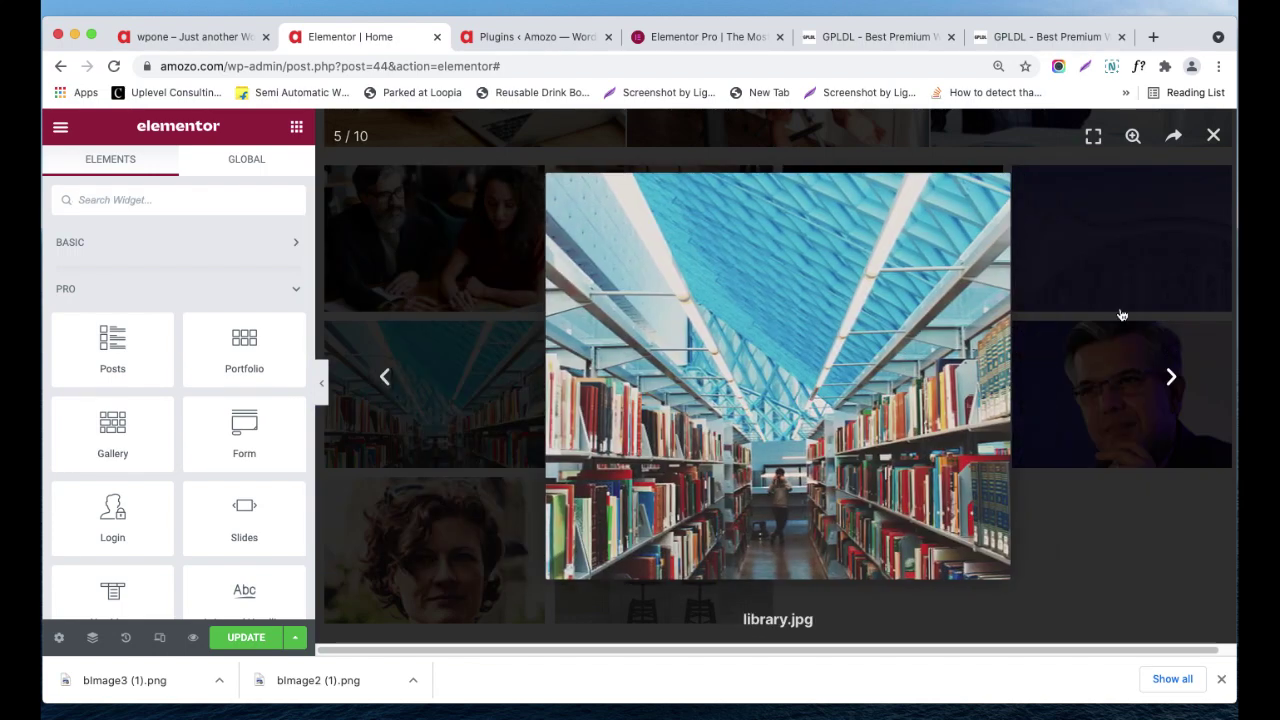
left_click(1054, 274)
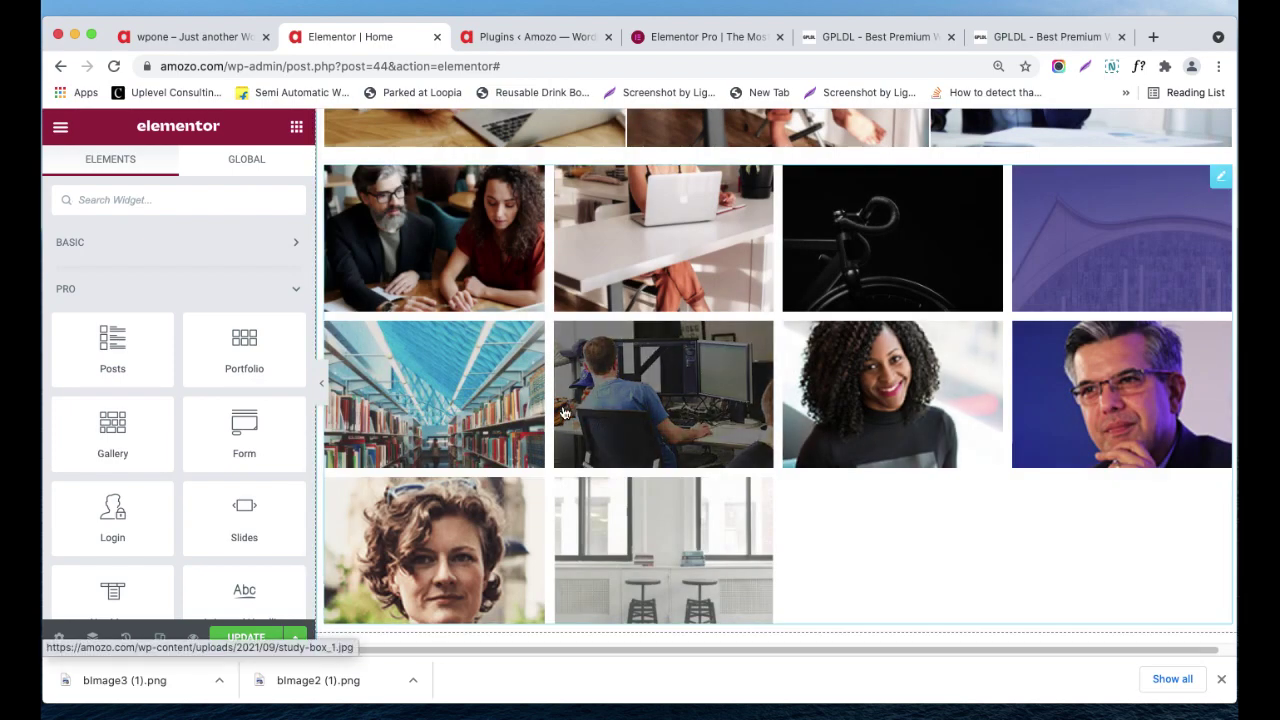
- Drag another Gallery widget toward the page
scroll(640, 410, "down", 3)
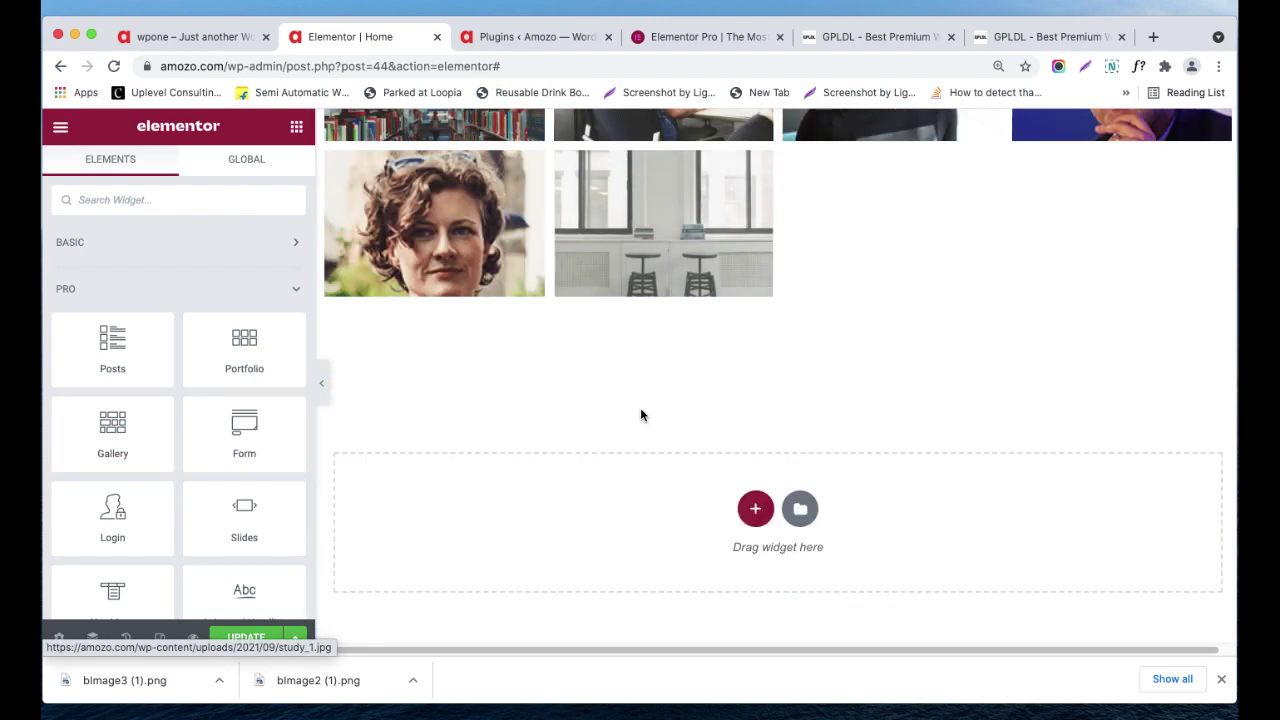
scroll(640, 410, "up", 2)
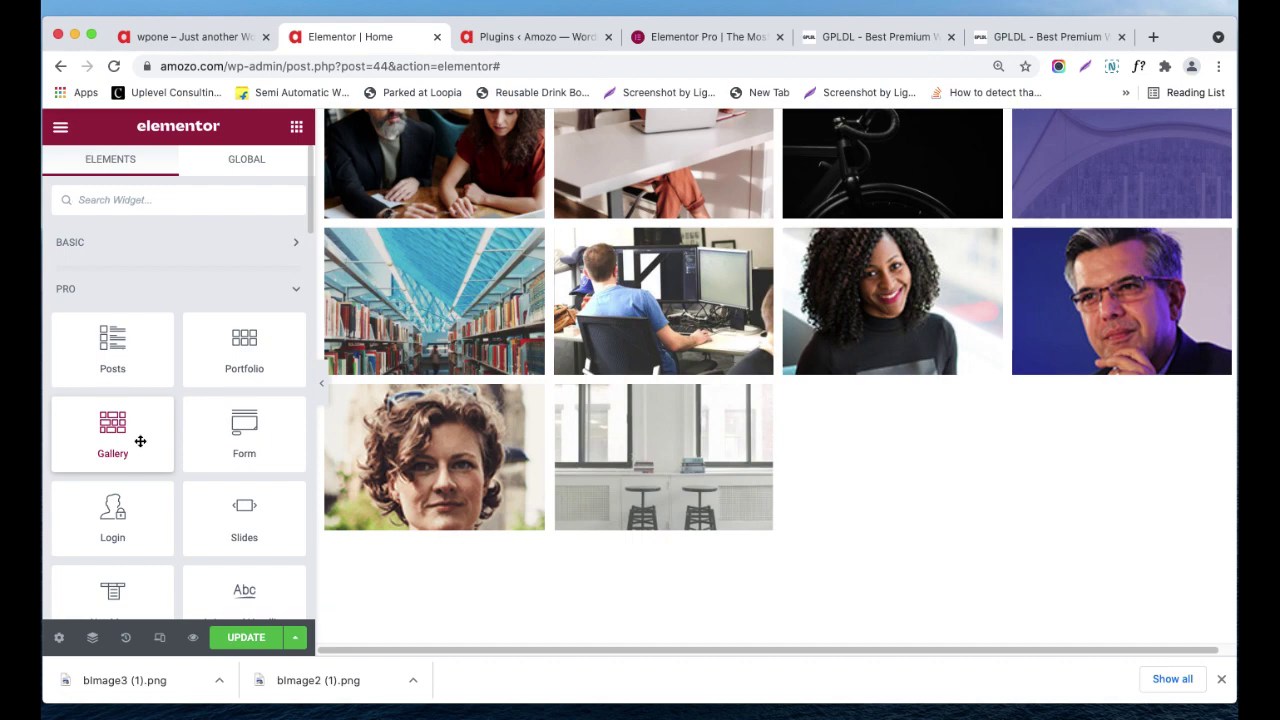
left_click_drag(120, 441, 957, 400)
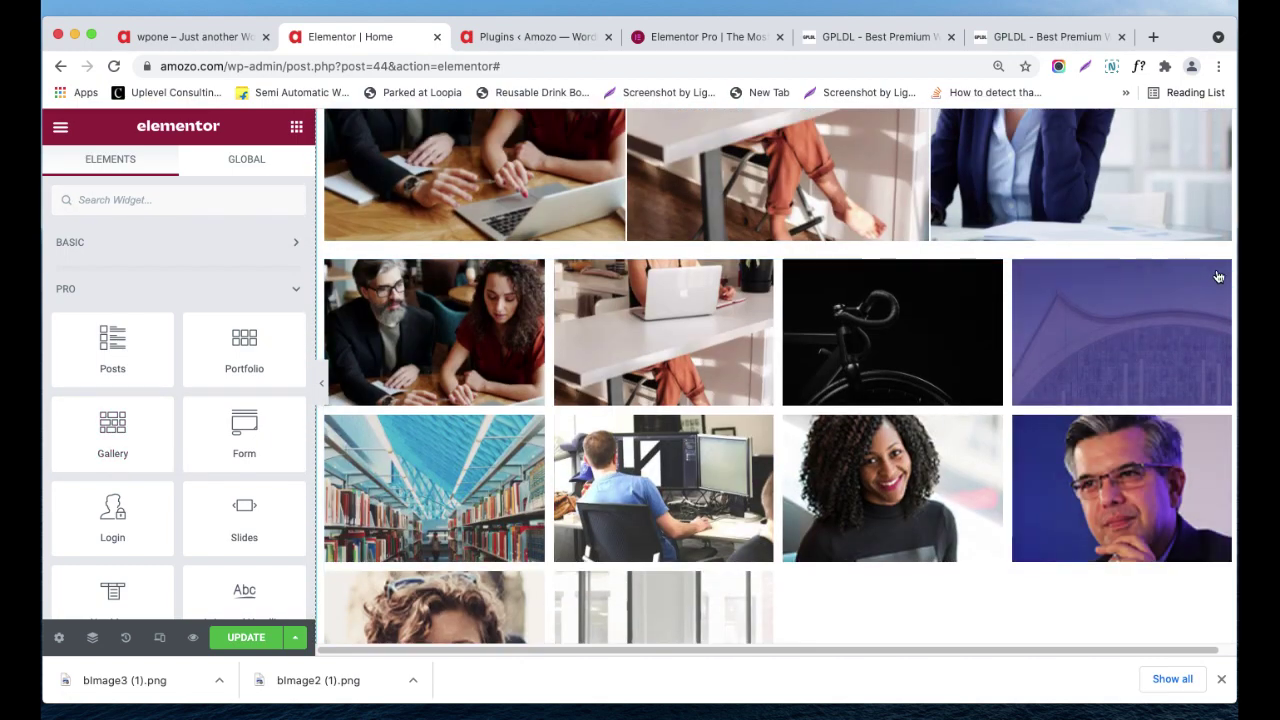
mouse_move(1219, 279)
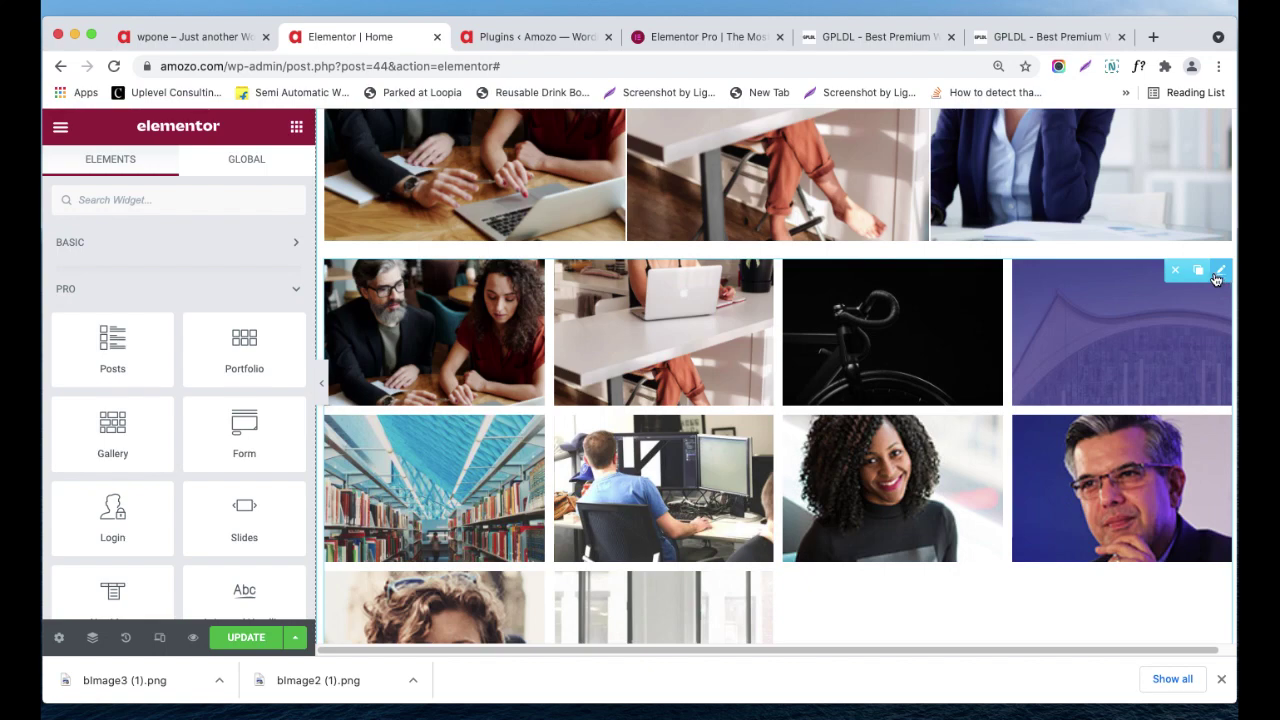
left_click(1222, 272)
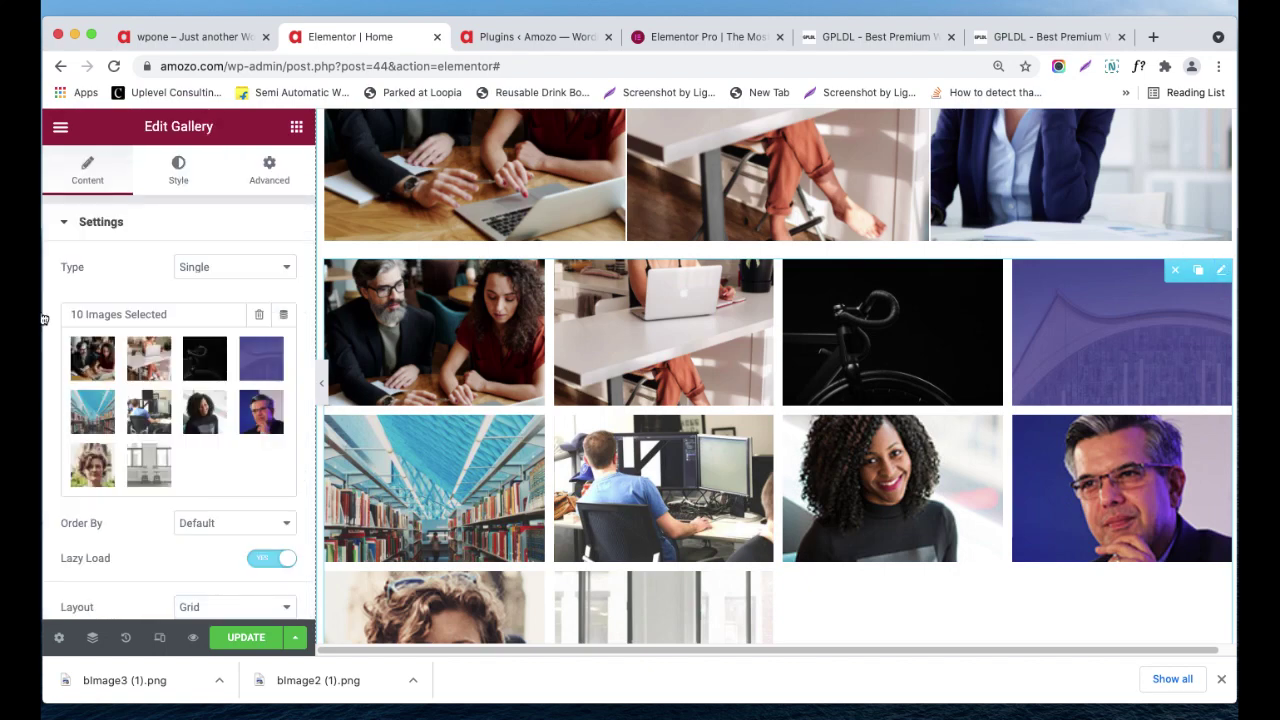
scroll(150, 380, "down", 1)
left_click(200, 245)
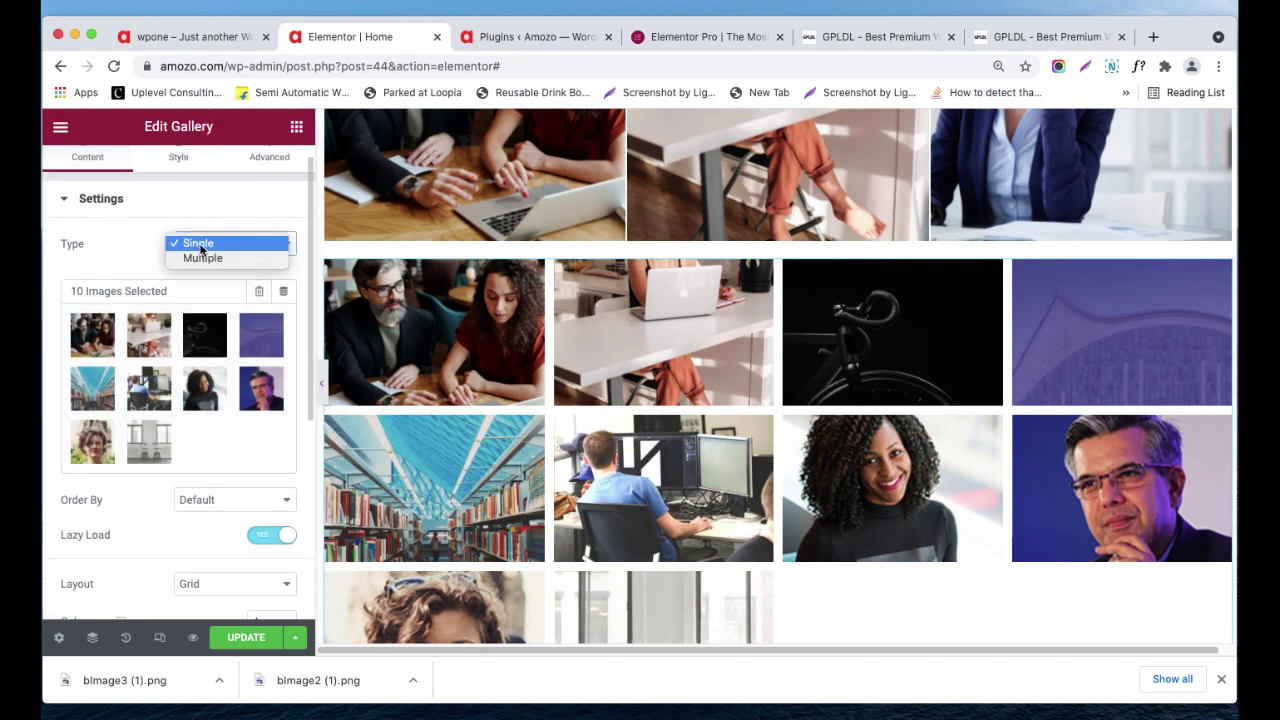
left_click(228, 260)
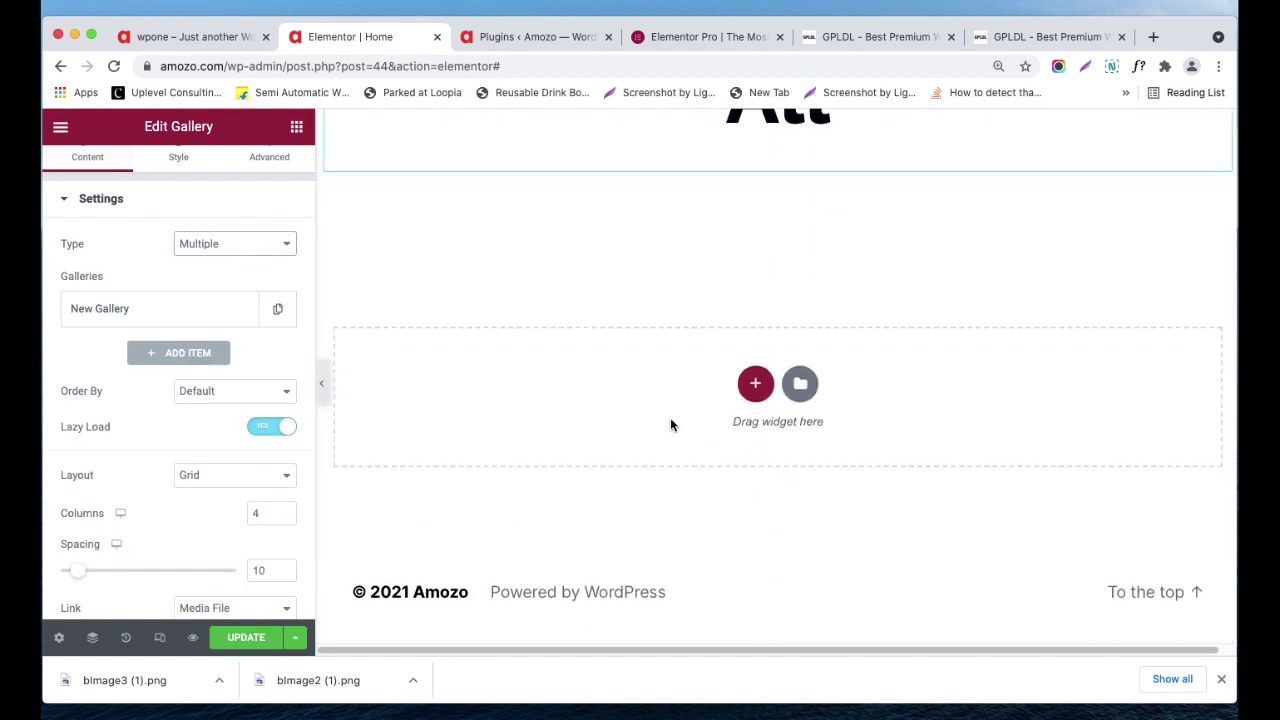
left_click(277, 251)
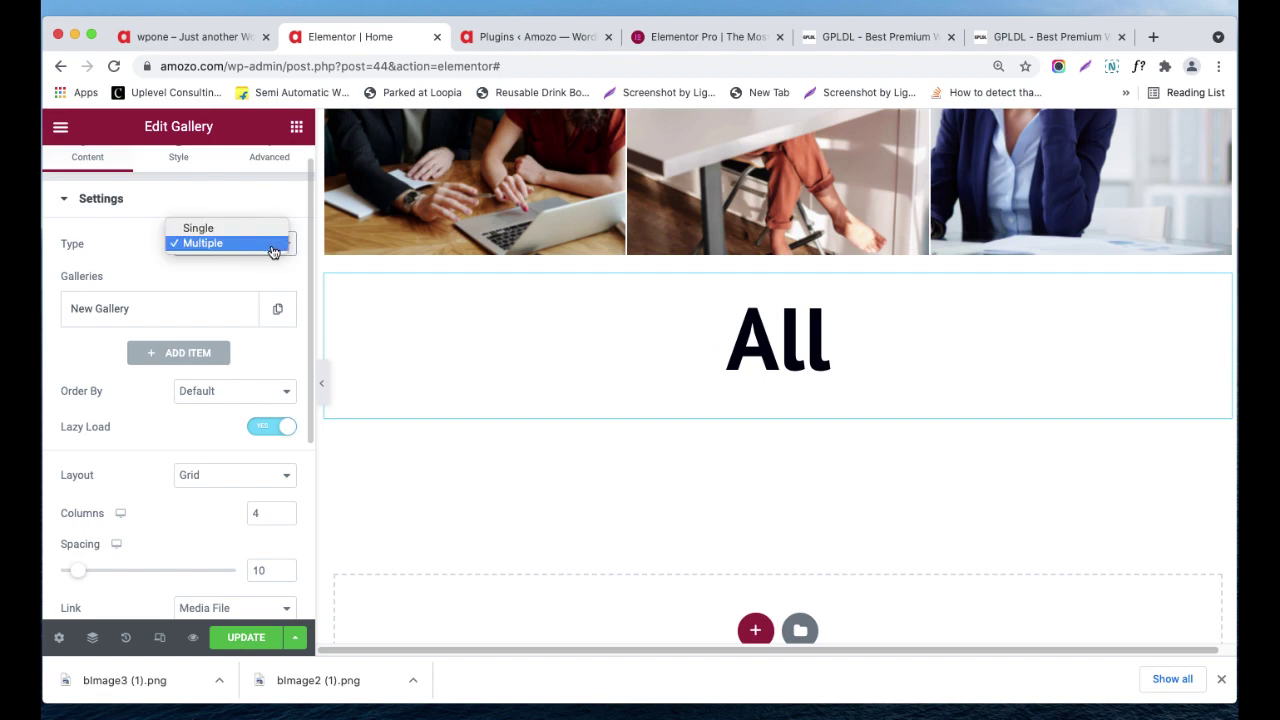
left_click(248, 229)
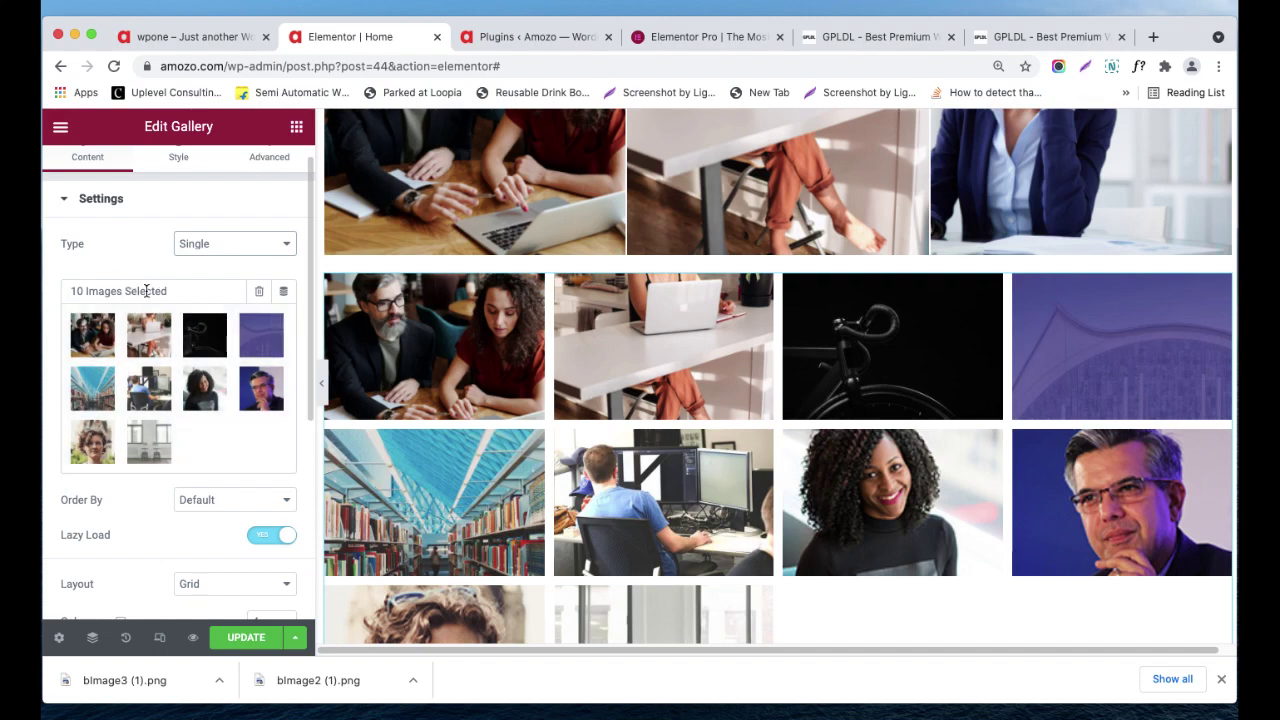
left_click(200, 250)
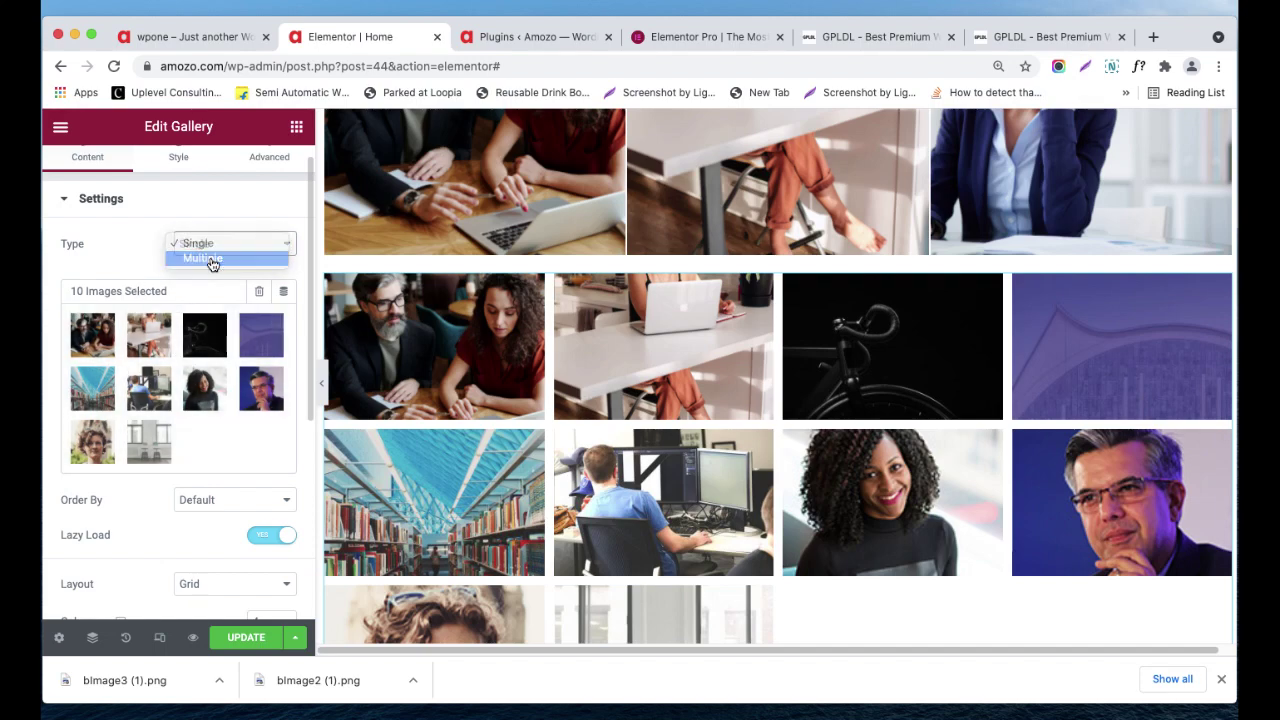
left_click(211, 260)
left_click(197, 315)
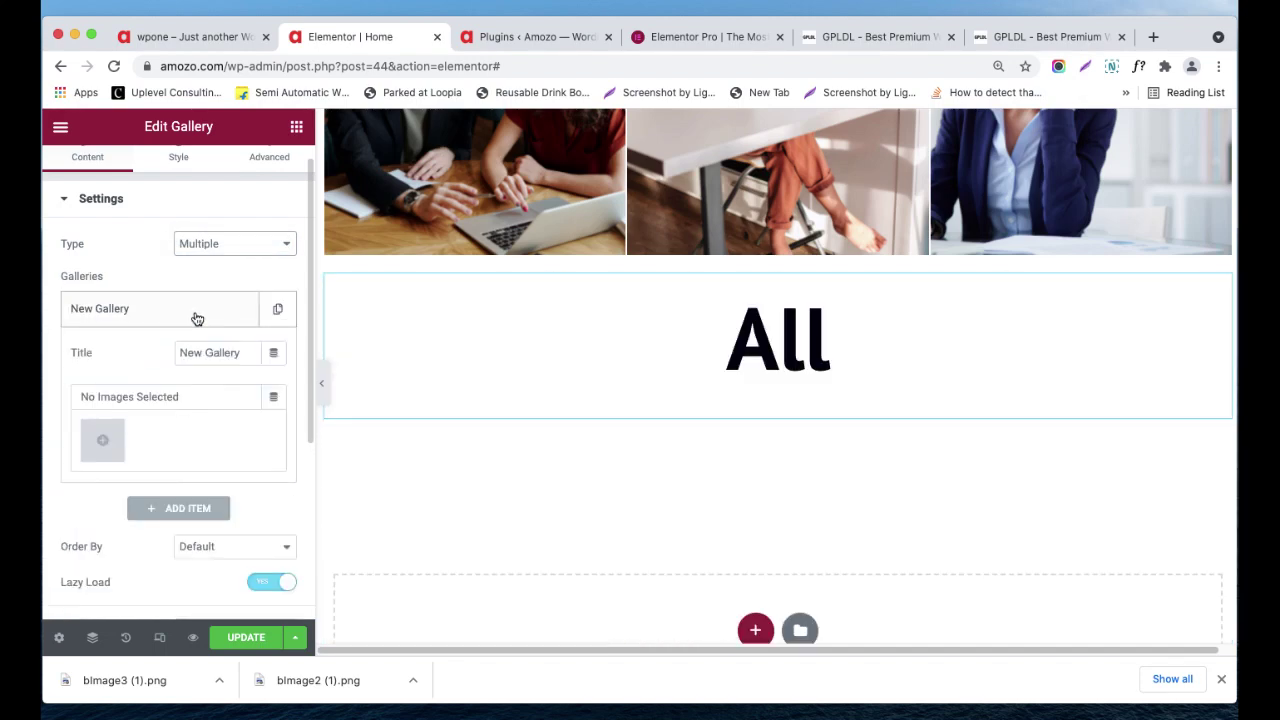
left_click(191, 248)
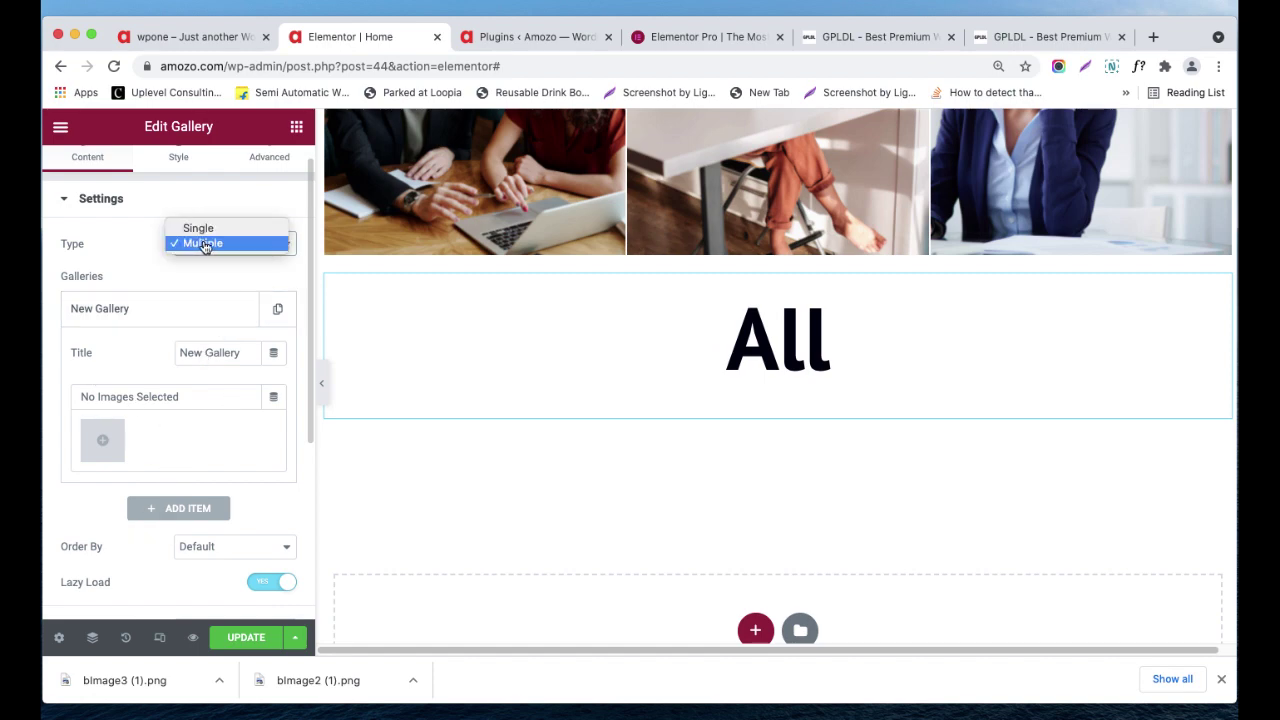
left_click(200, 228)
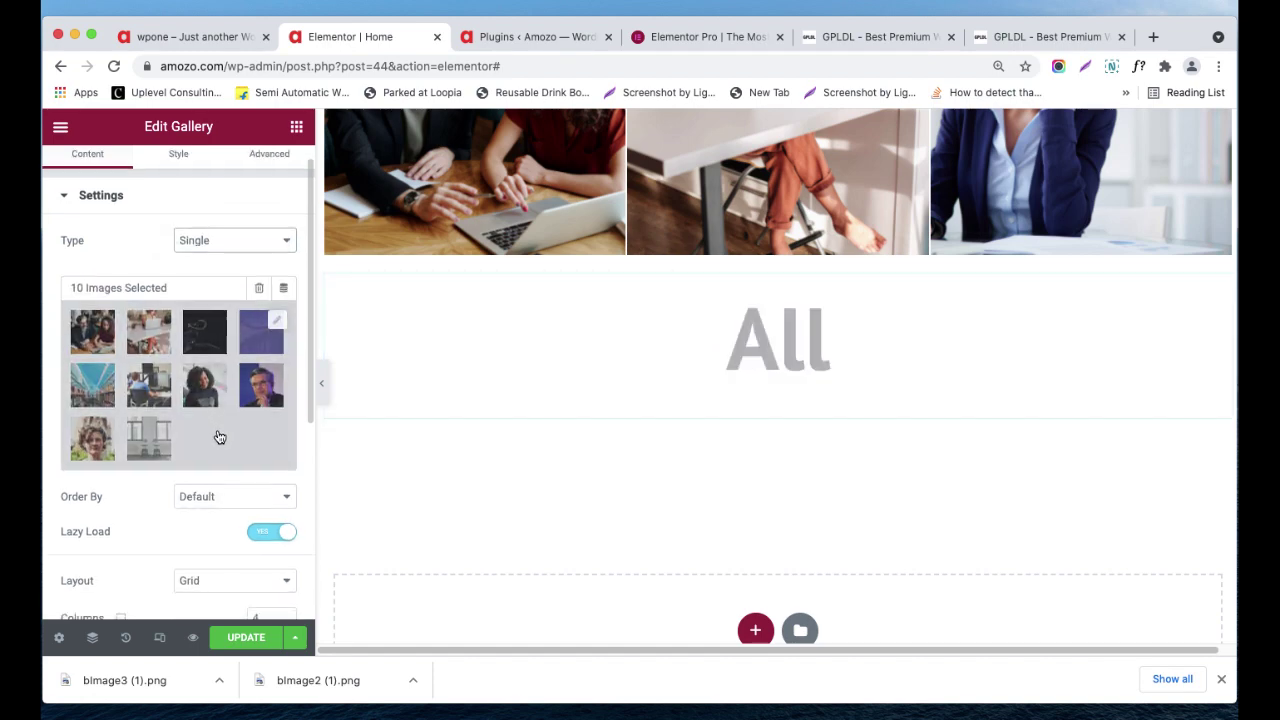
scroll(666, 383, "up", 6)
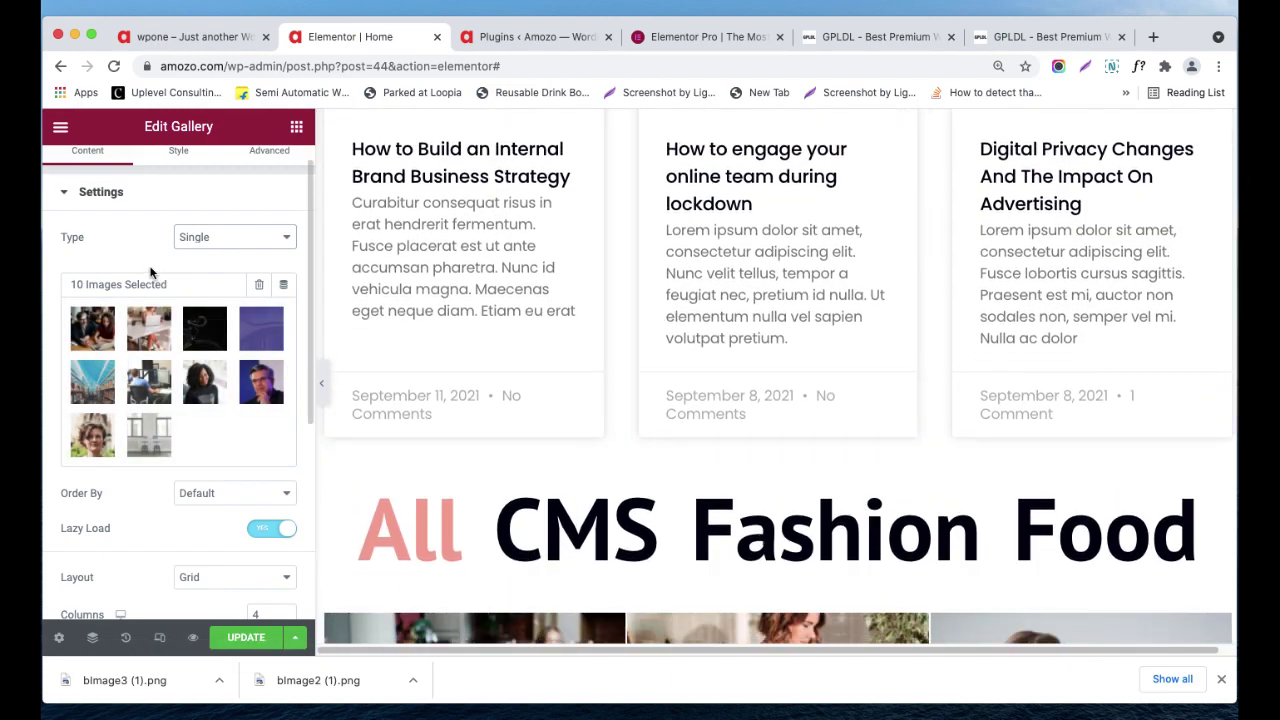
- Set Order By to Random, keep Lazy Load on, and switch the layout to Justified
scroll(161, 283, "down", 1)
scroll(161, 283, "down", 2)
left_click(200, 437)
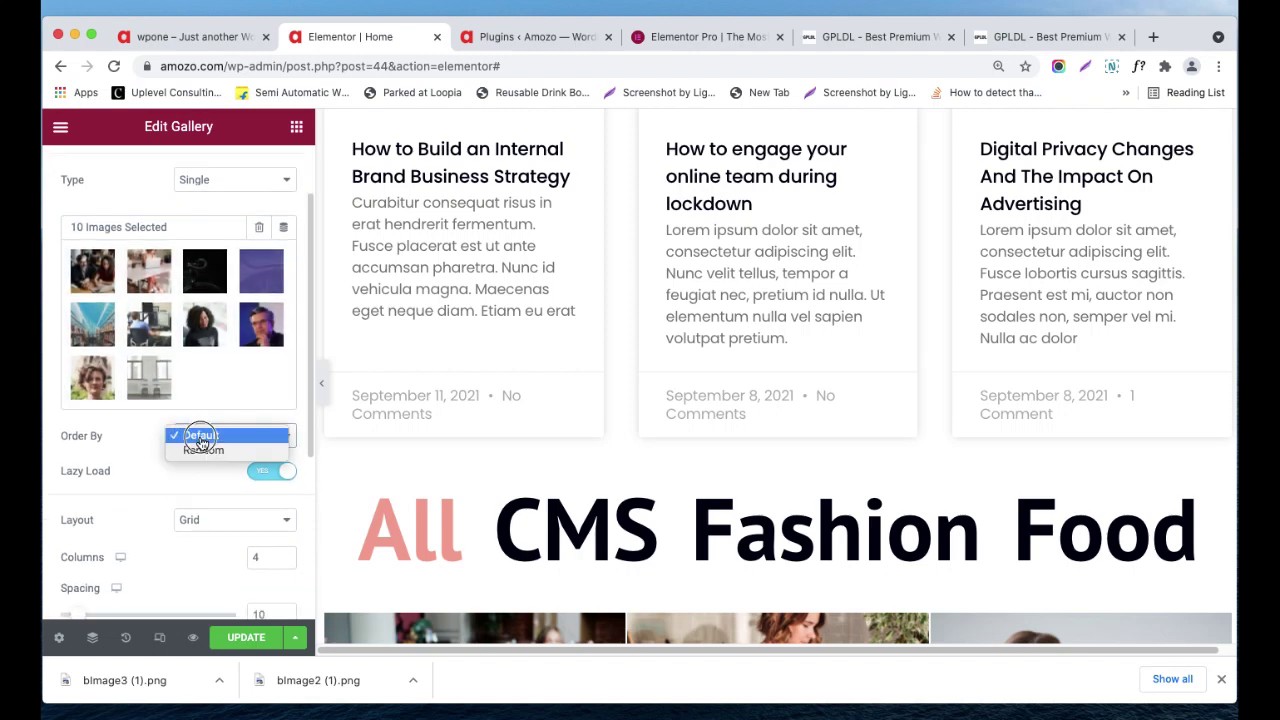
left_click(203, 451)
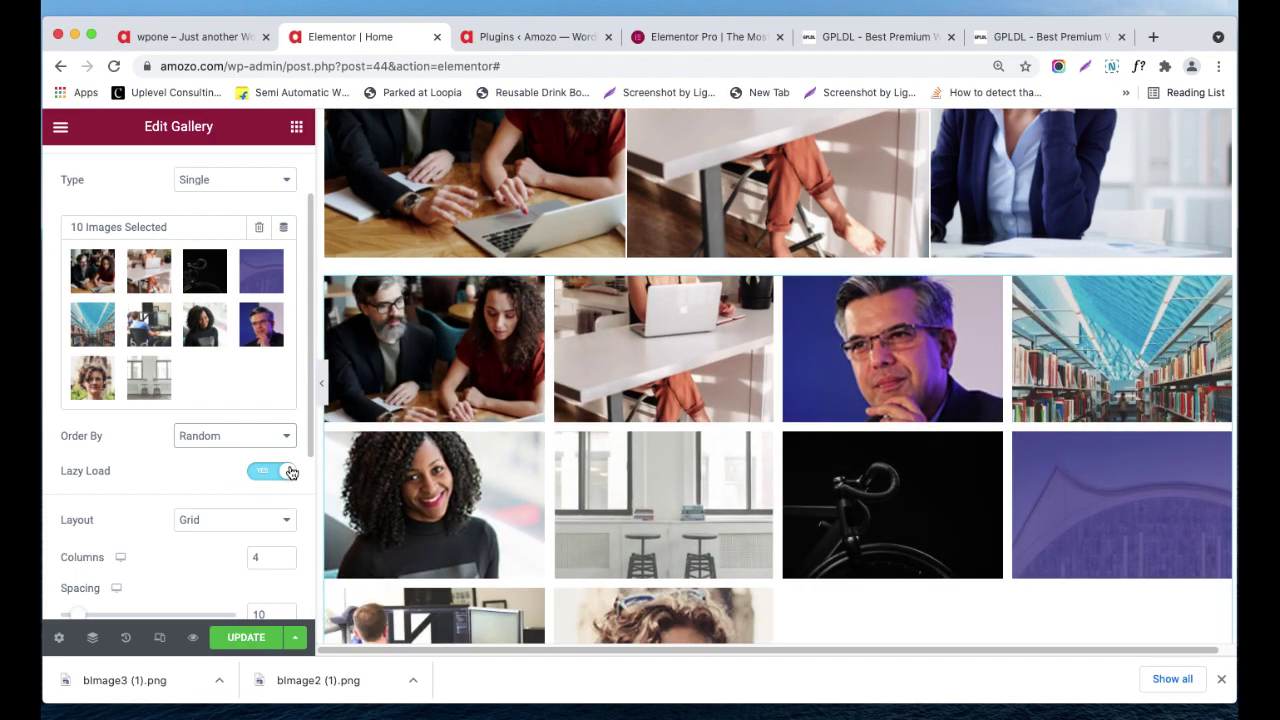
left_click(280, 470)
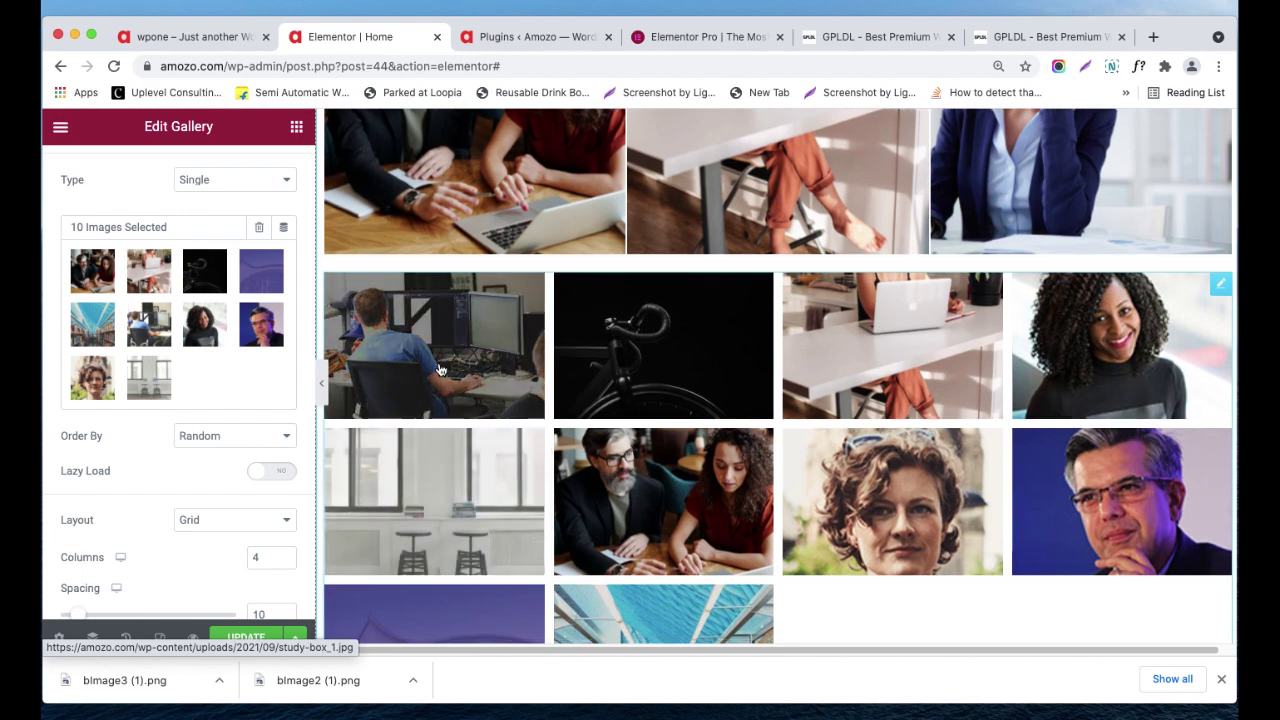
left_click(285, 470)
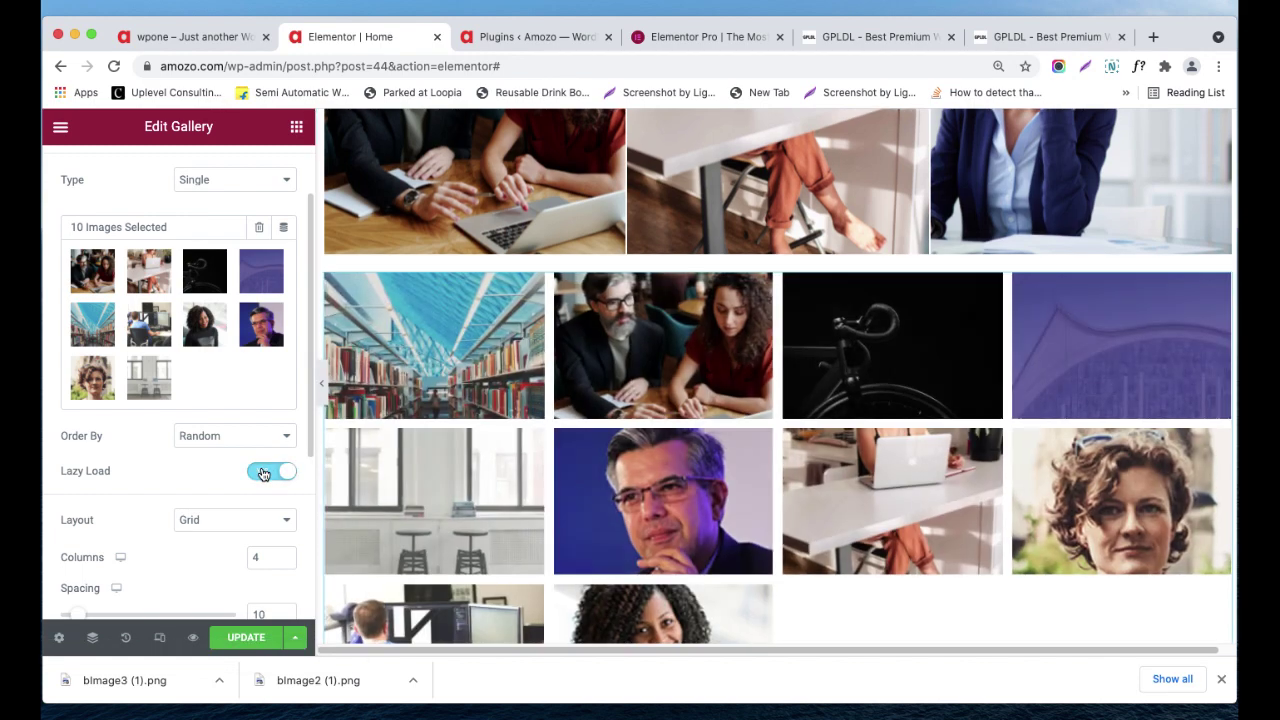
scroll(193, 477, "down", 1)
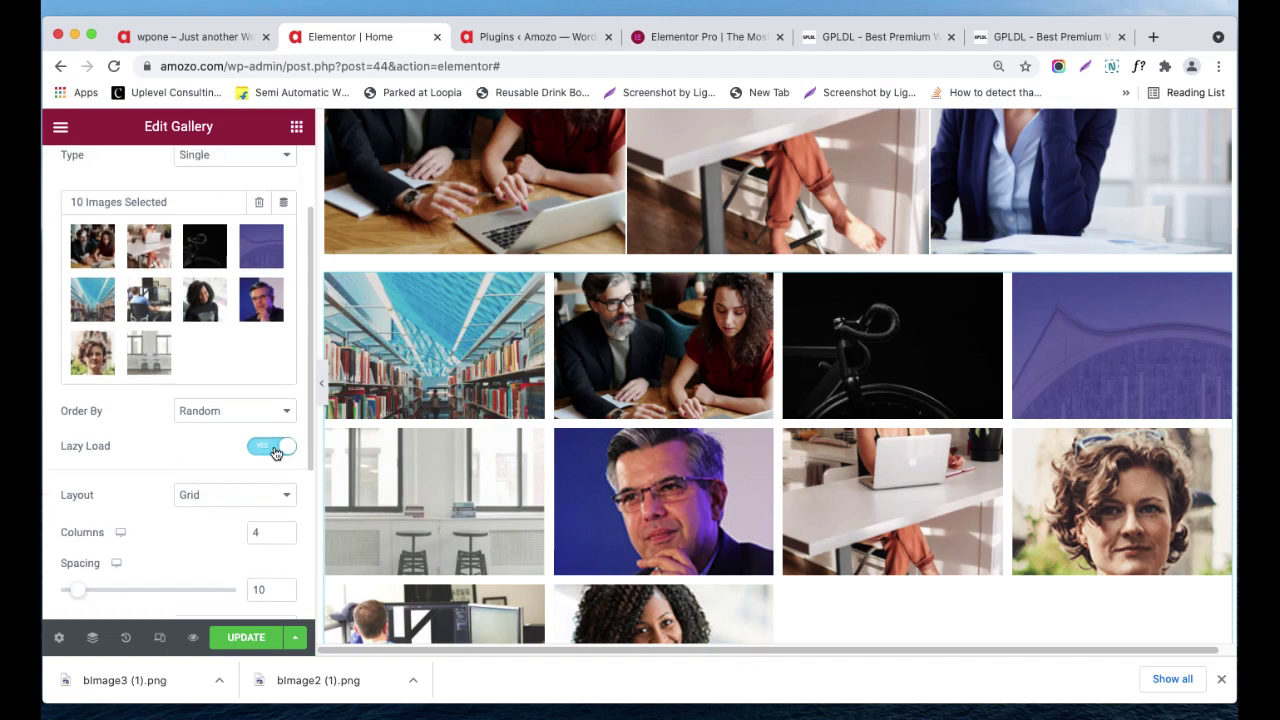
left_click(258, 501)
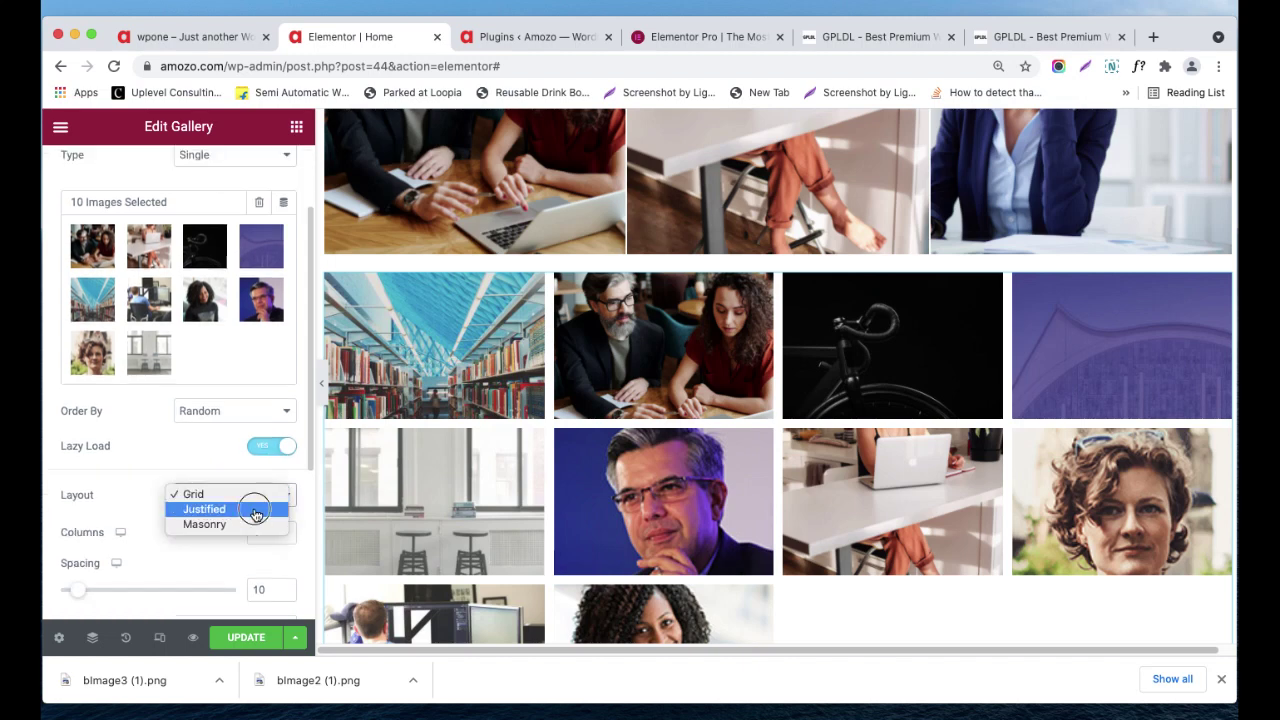
left_click(255, 510)
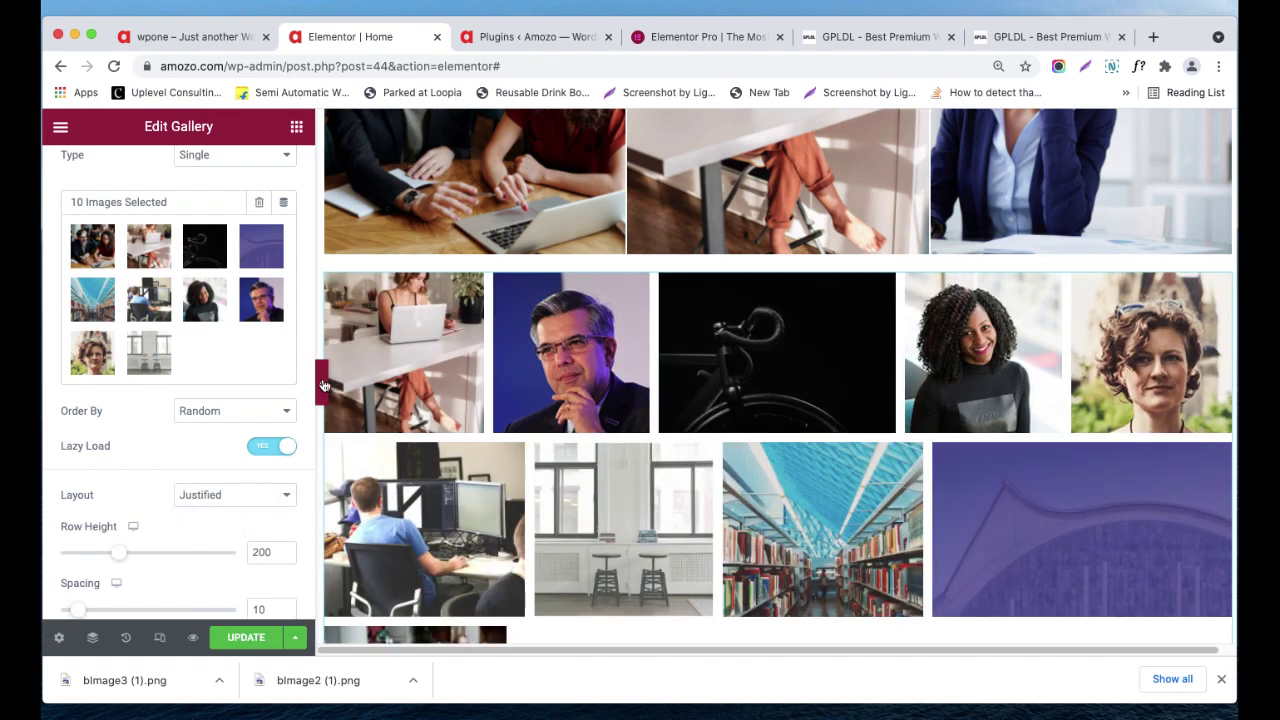
- Hide the editing panel to preview the justified gallery full width, then bring it back
left_click(322, 383)
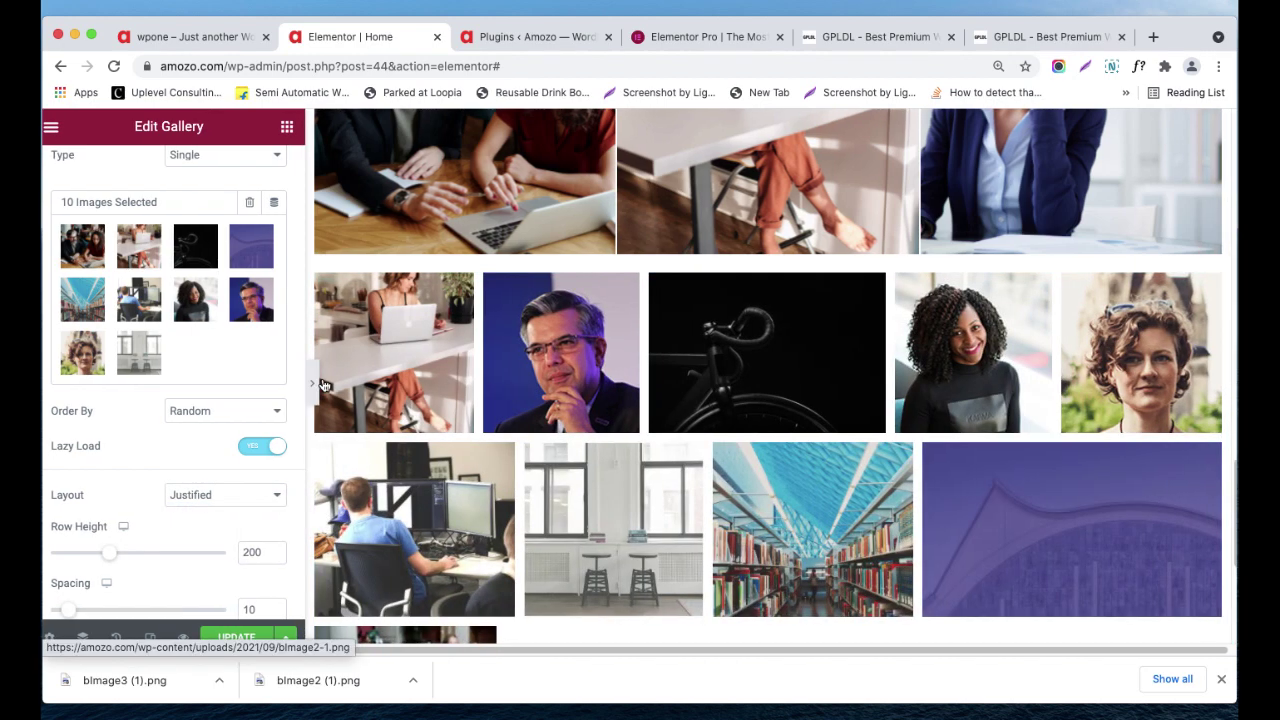
scroll(494, 370, "down", 1)
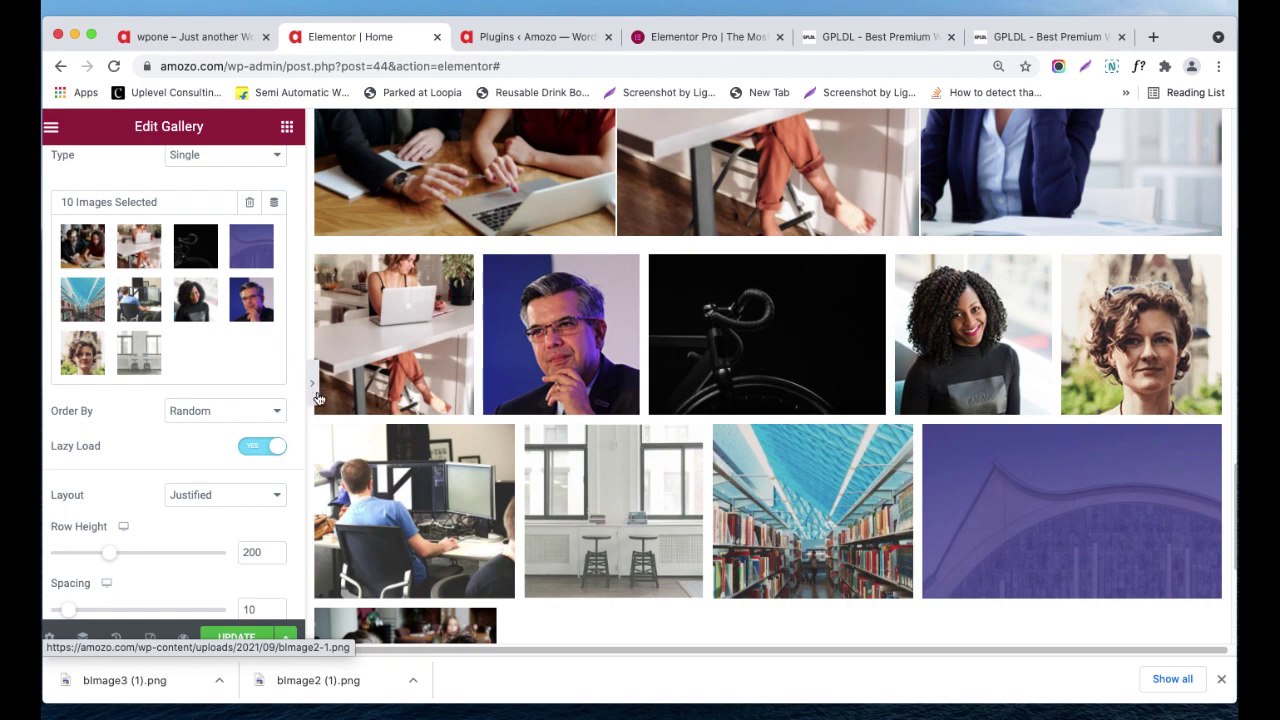
scroll(390, 372, "down", 3)
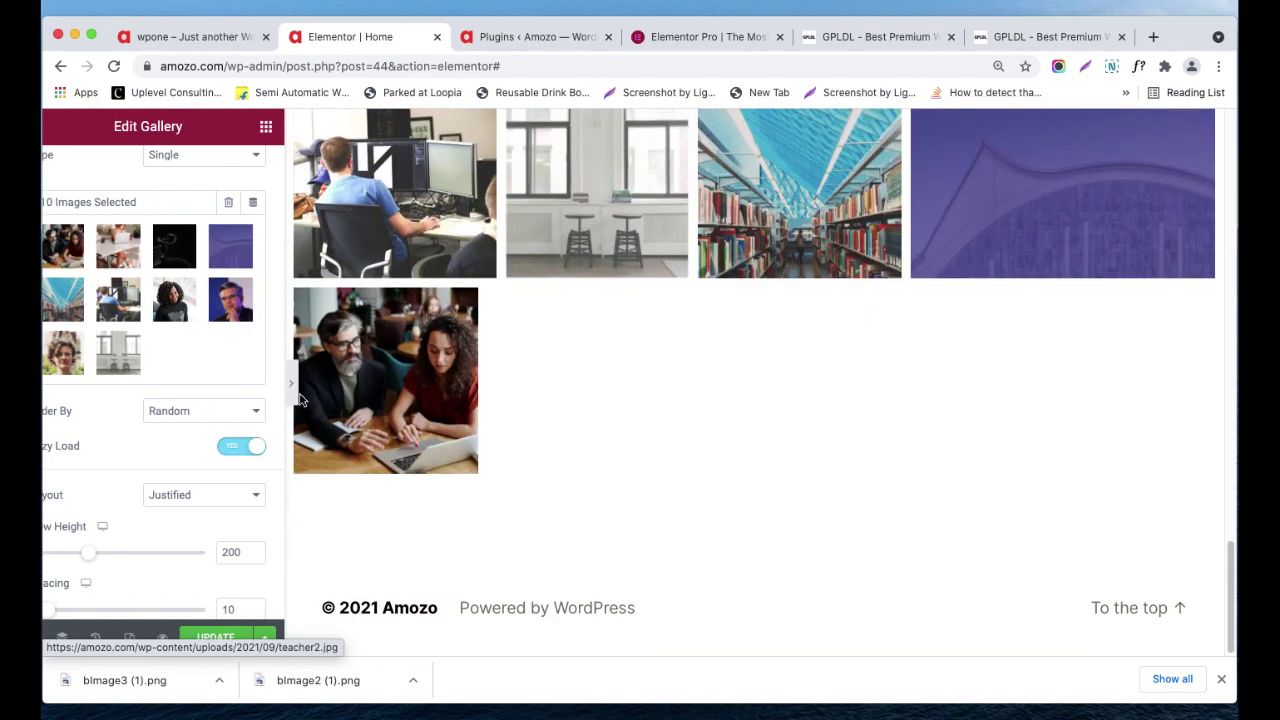
scroll(483, 414, "down", 1)
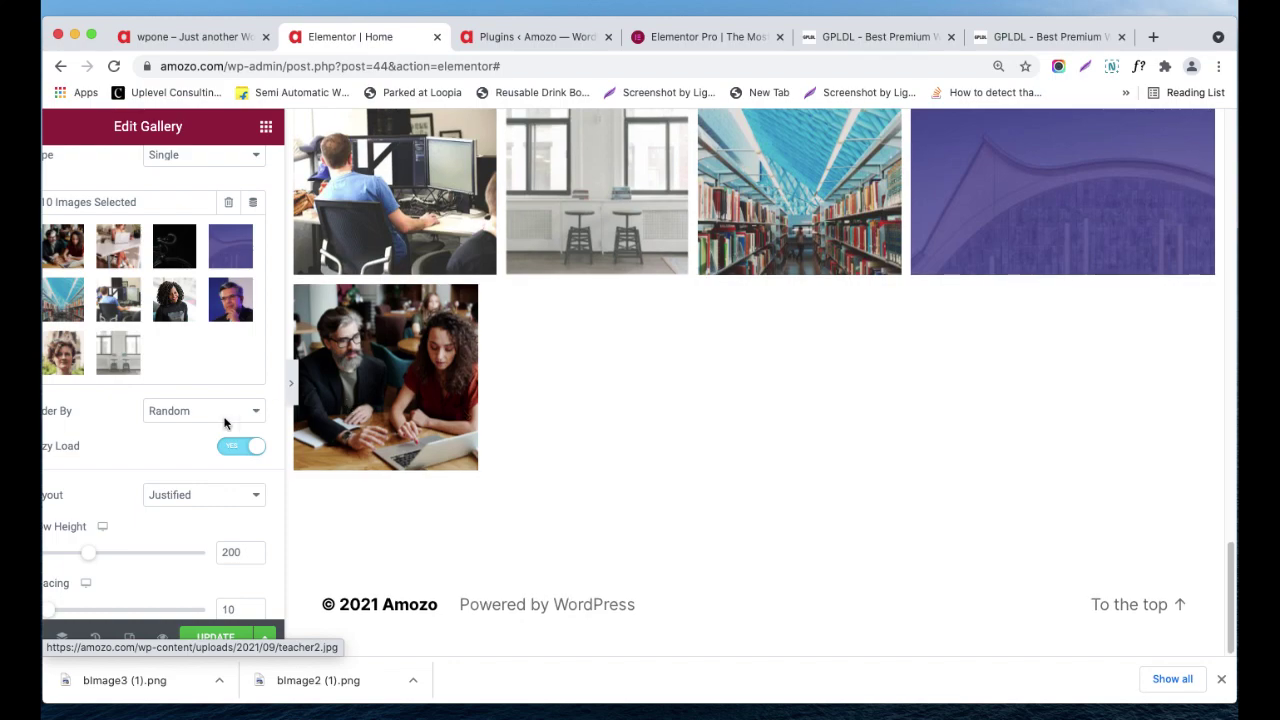
left_click(291, 382)
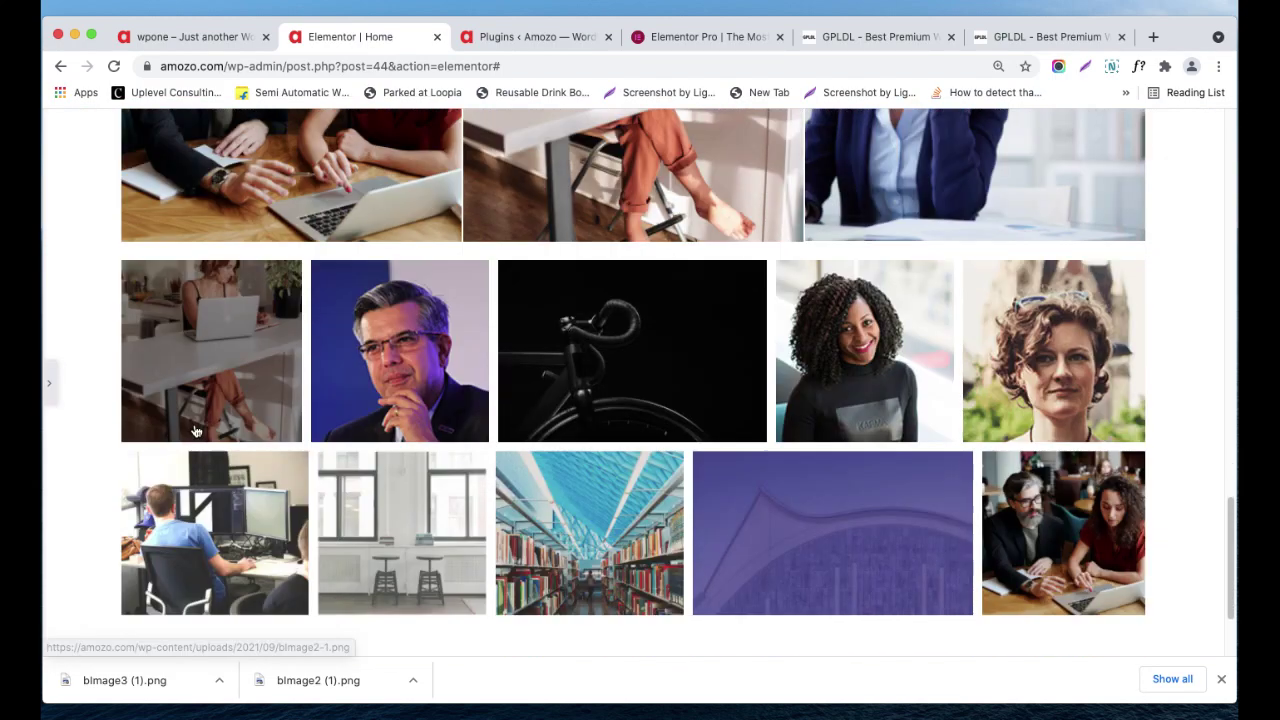
scroll(200, 415, "up", 5)
scroll(48, 414, "down", 5)
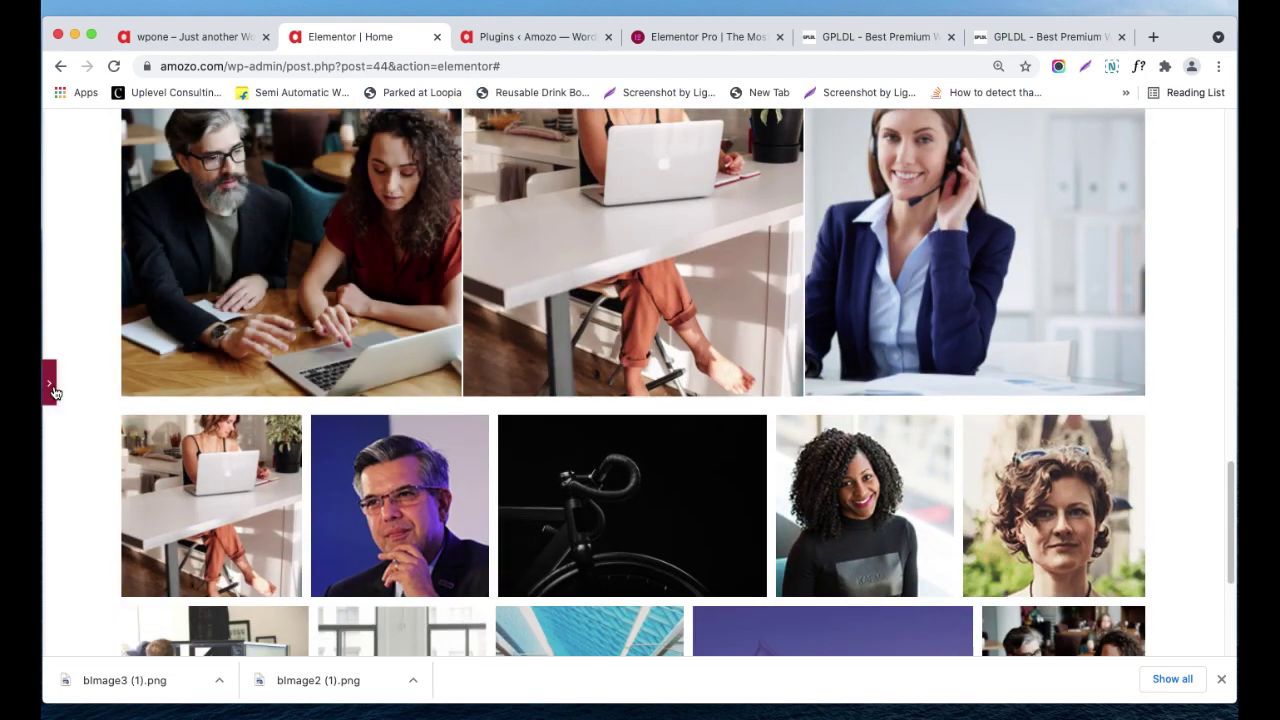
left_click(54, 390)
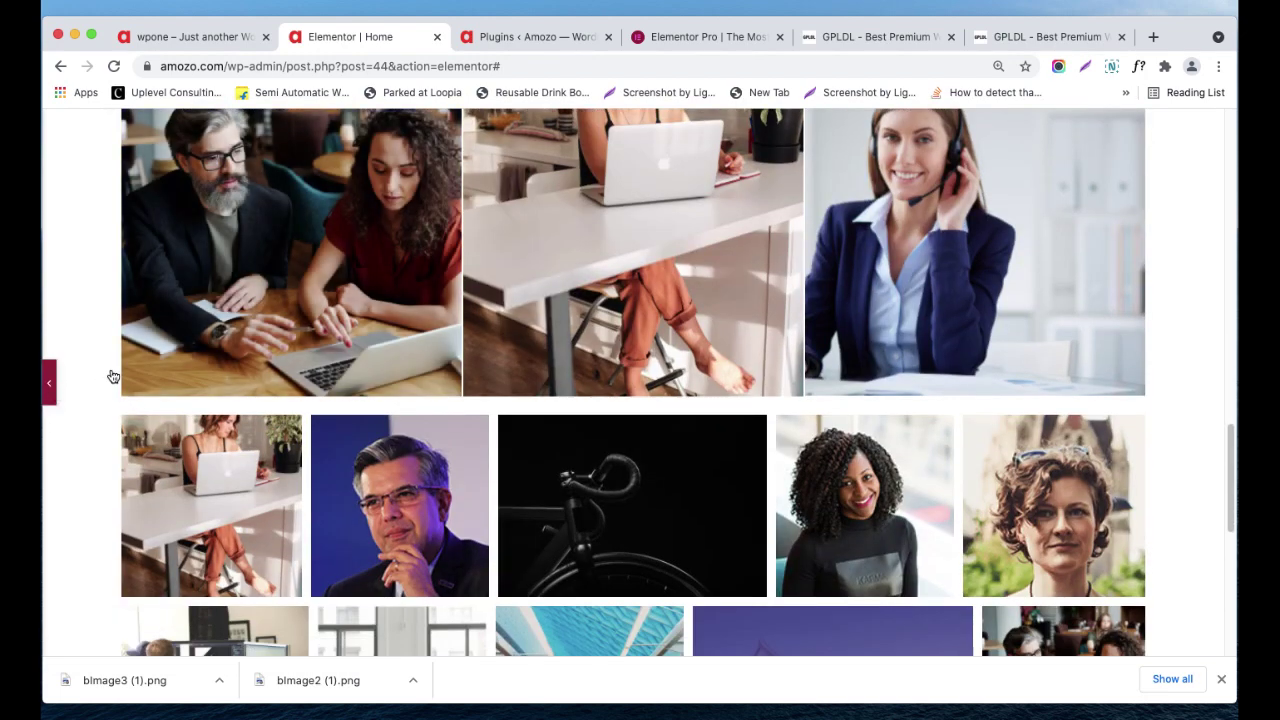
left_click(48, 383)
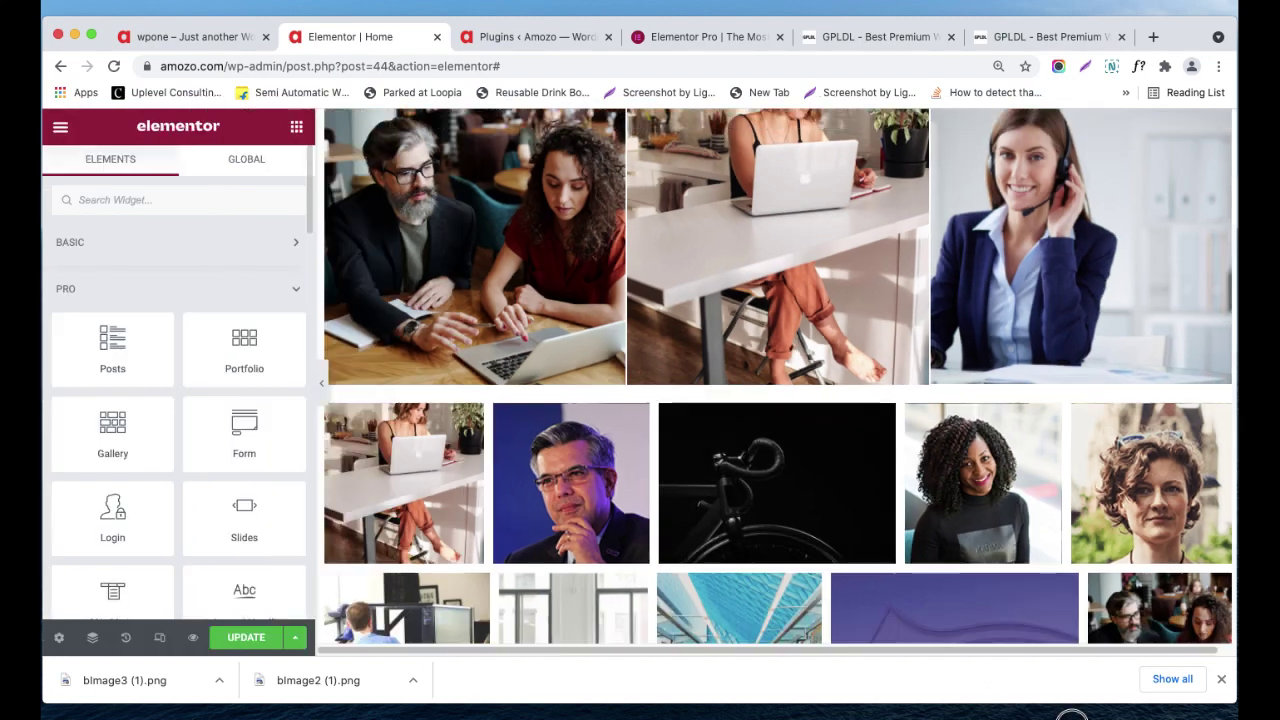
- Scroll through the page and reopen the gallery's settings for editing
left_click(1150, 716)
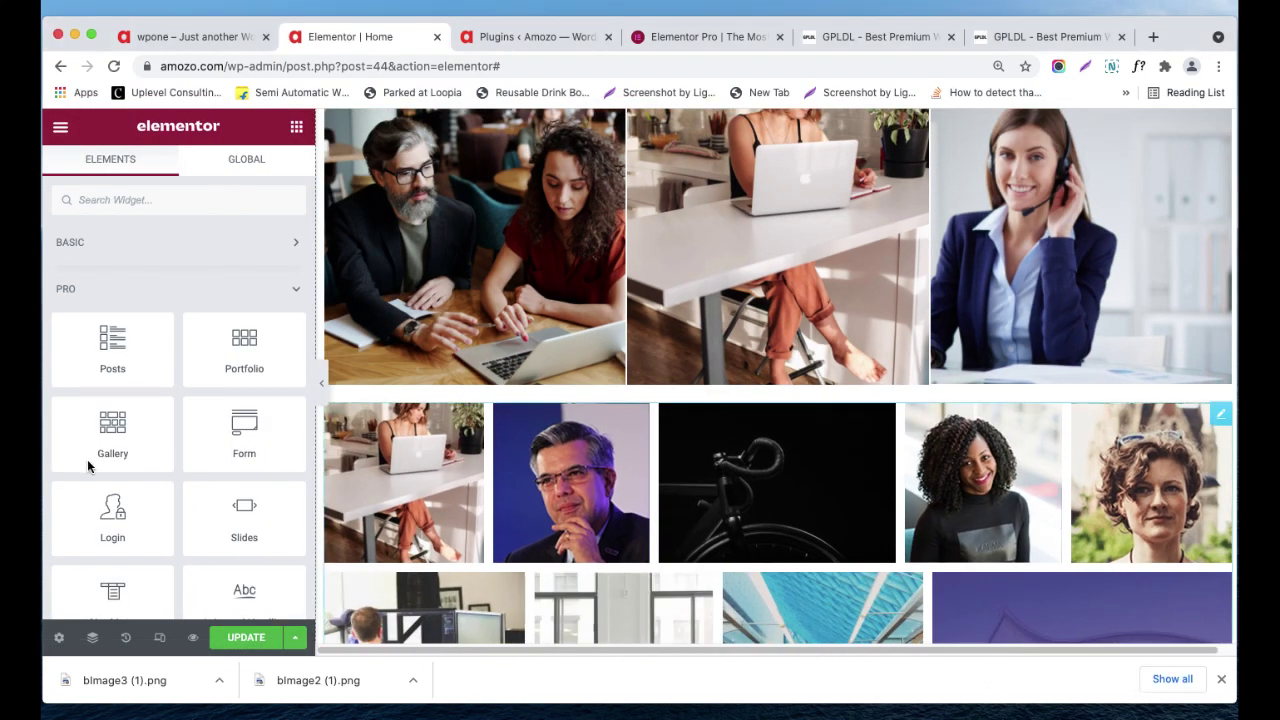
scroll(114, 464, "down", 1)
scroll(474, 443, "down", 1)
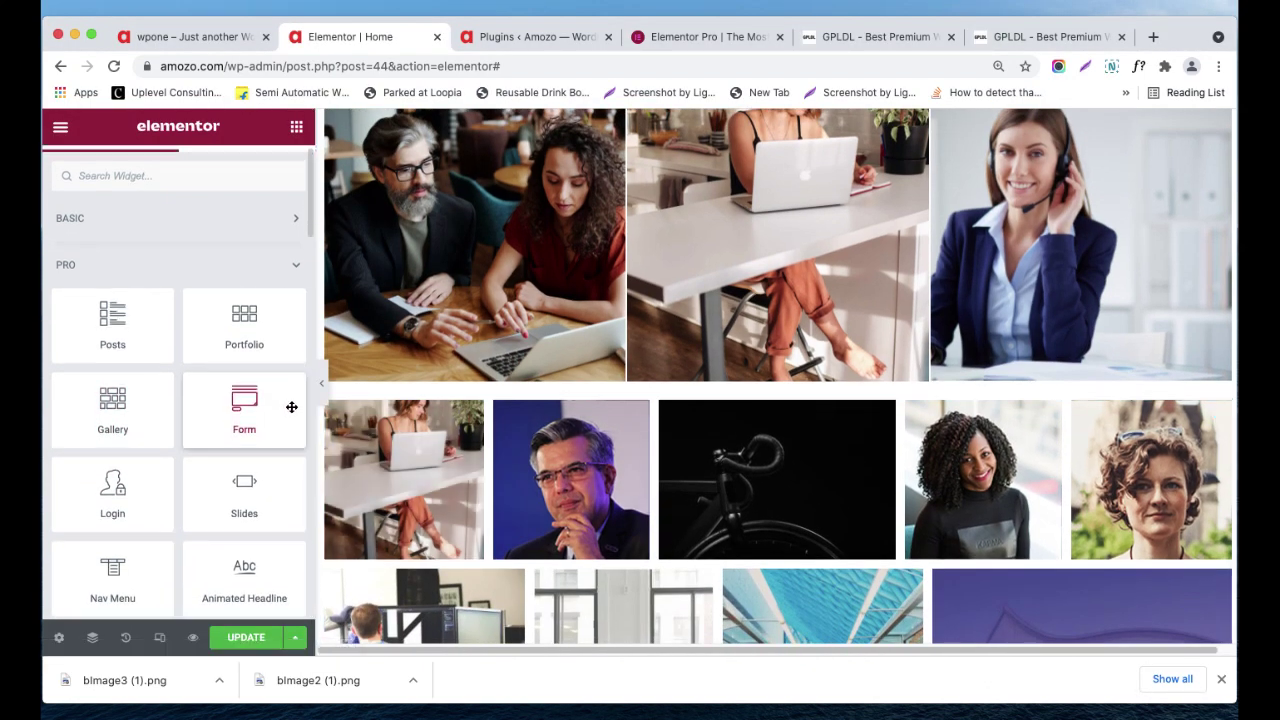
scroll(289, 406, "down", 1)
scroll(1117, 314, "up", 5)
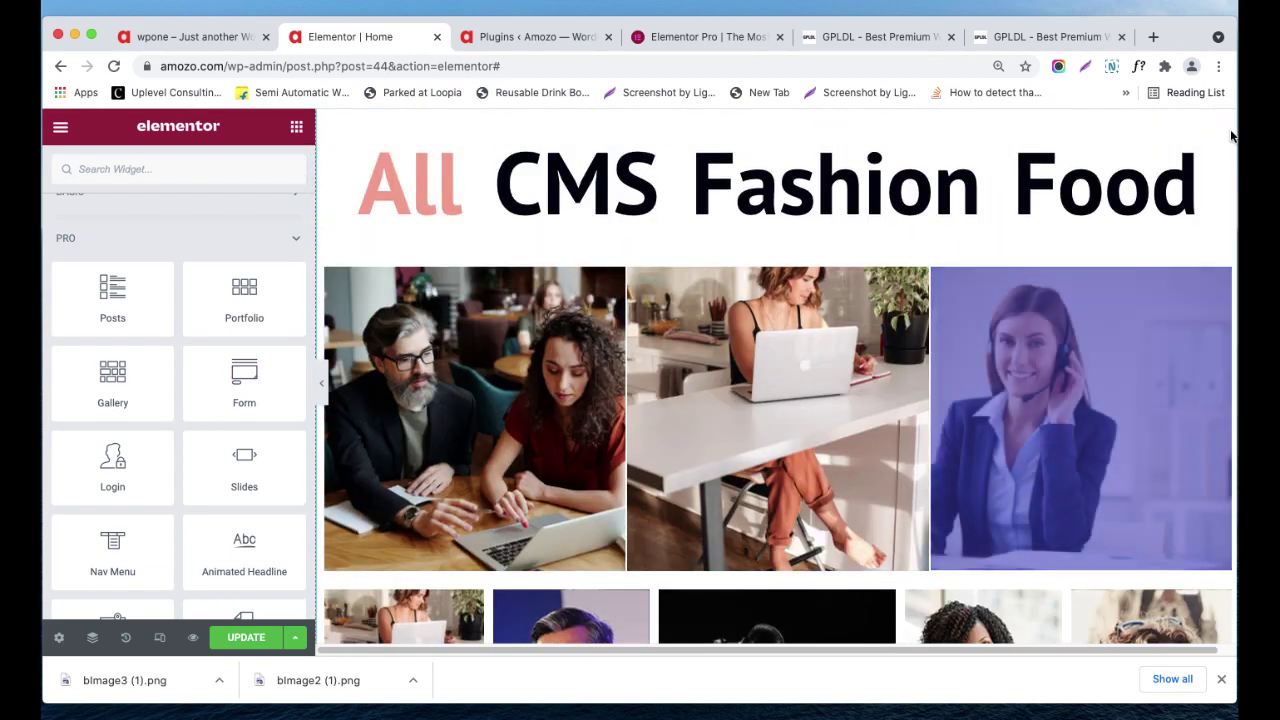
scroll(1137, 240, "down", 10)
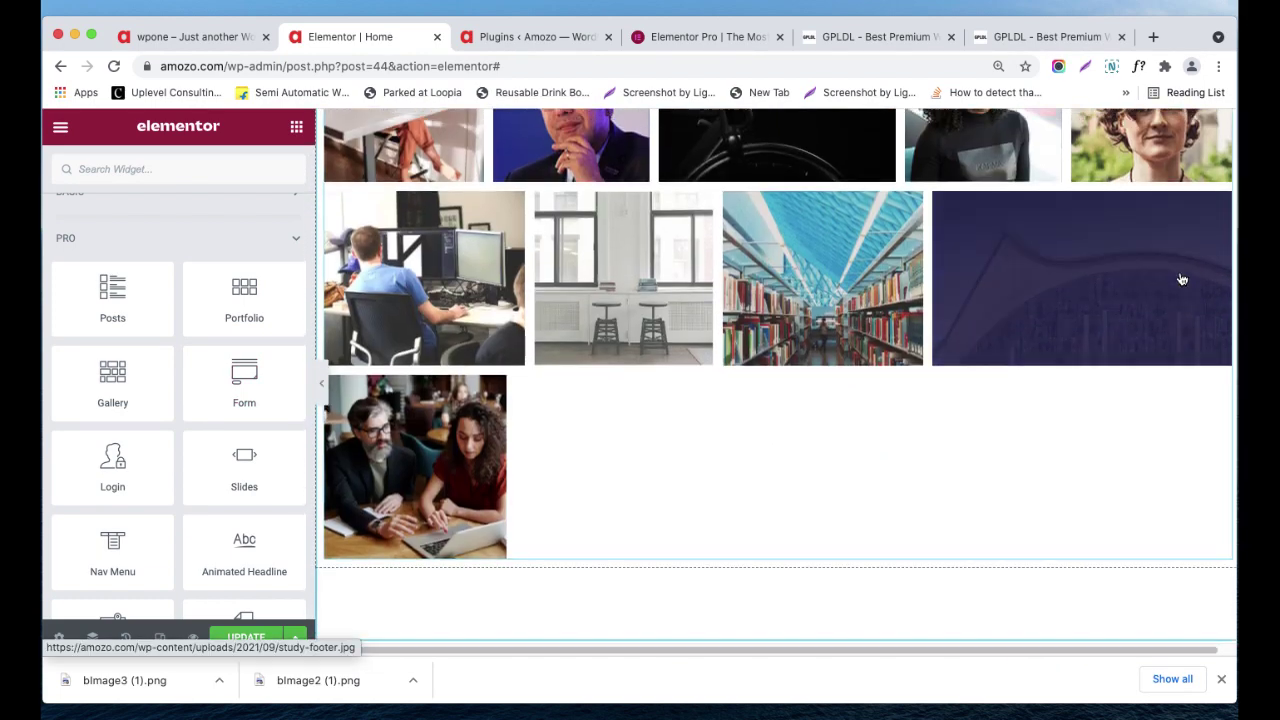
scroll(1180, 277, "up", 3)
left_click(1220, 187)
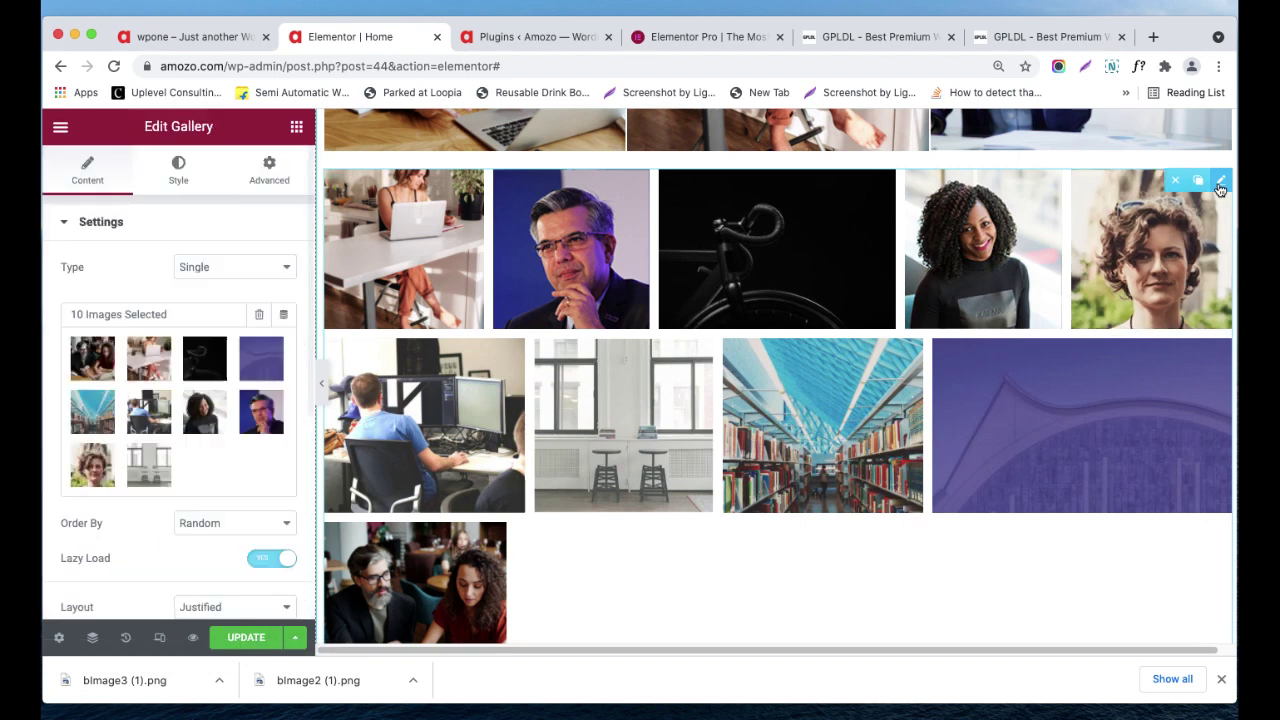
- Leave Link at Media File and Image Size at Medium - 300 x 300, then expand Overlay
scroll(203, 457, "down", 2)
scroll(202, 488, "down", 1)
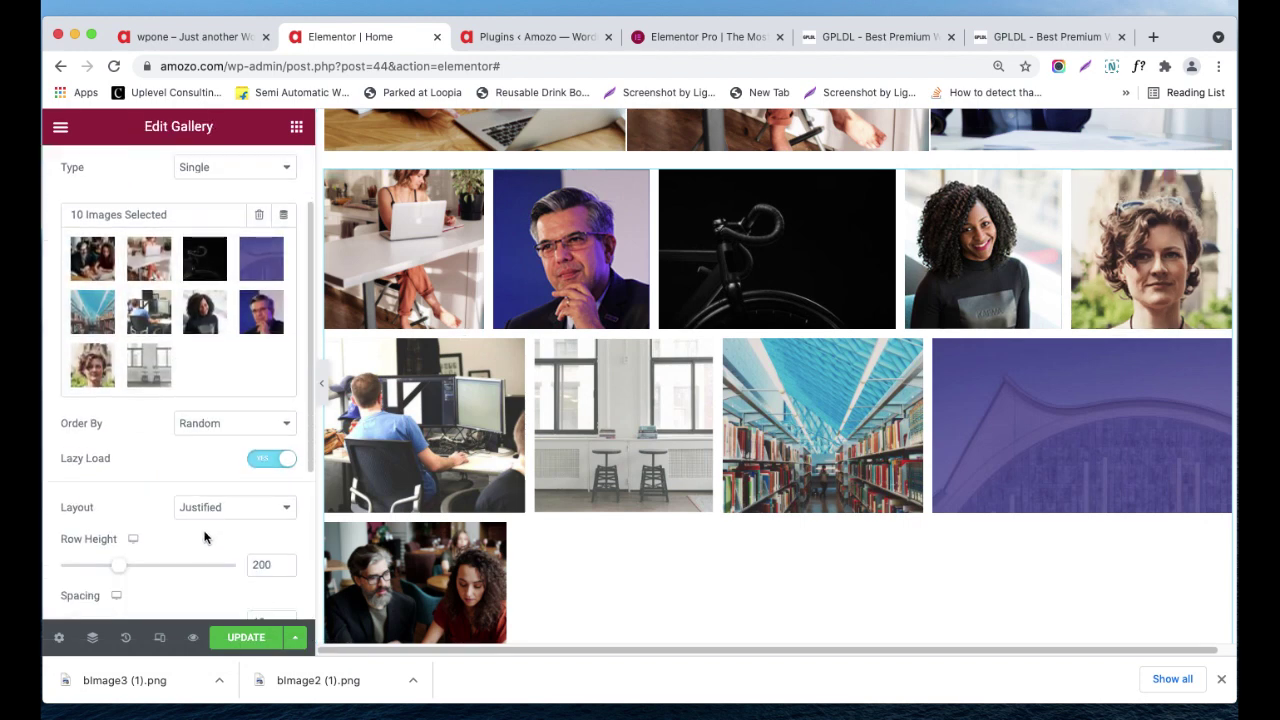
scroll(173, 546, "down", 4)
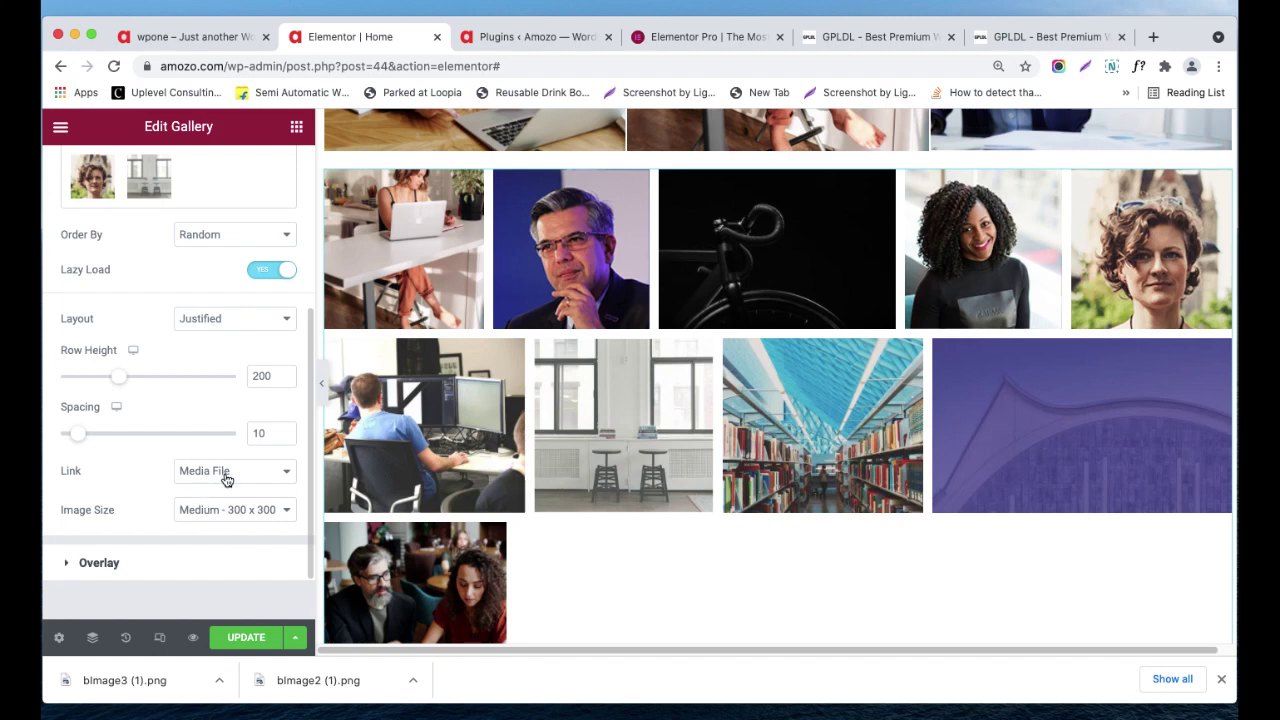
left_click(229, 478)
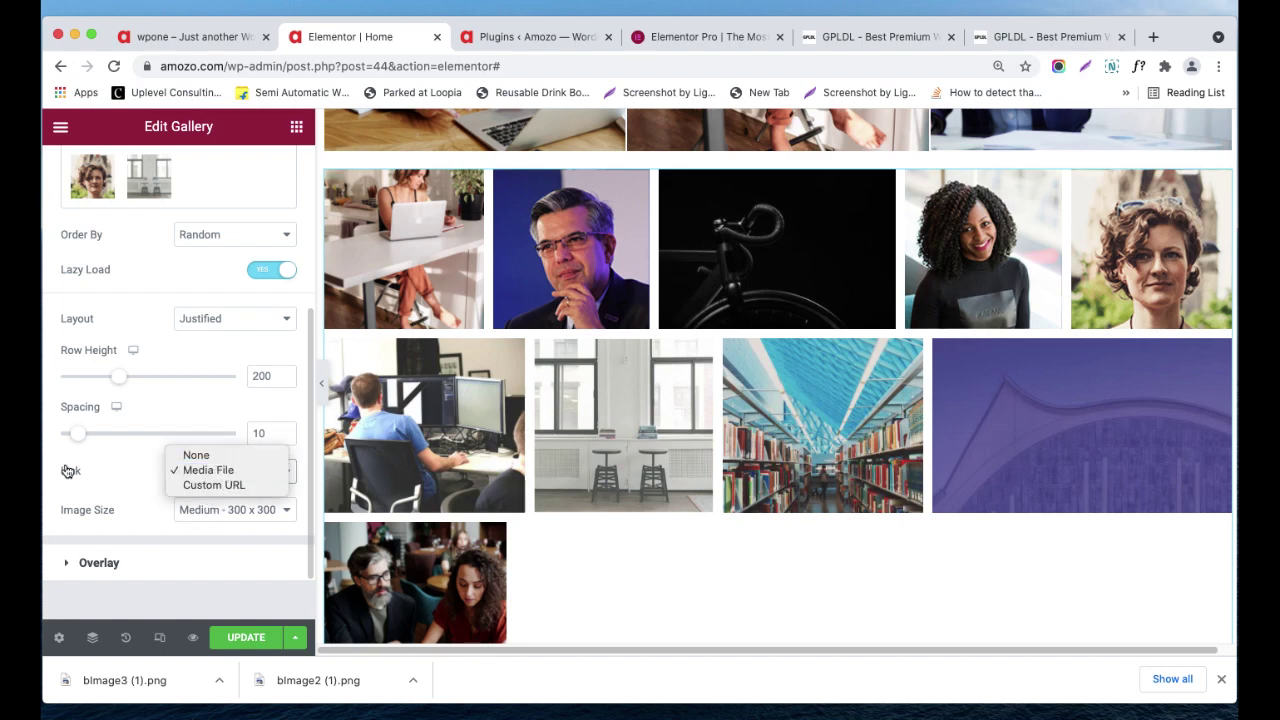
left_click(109, 478)
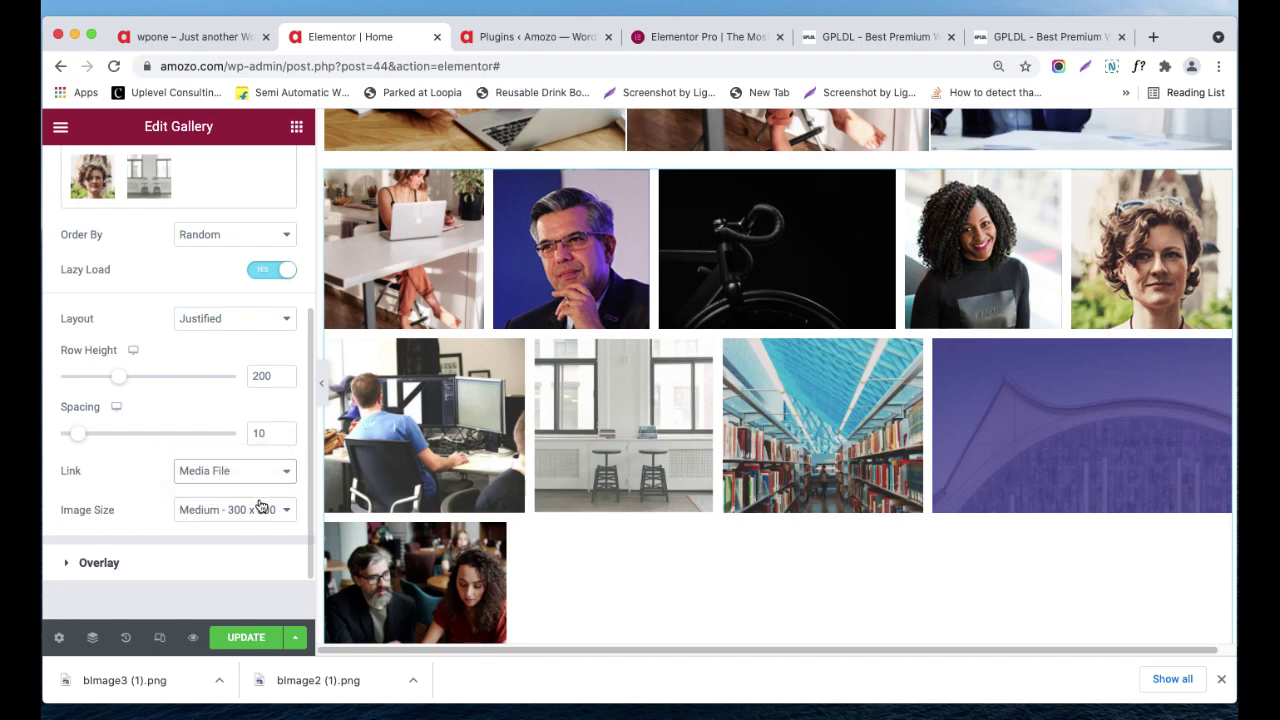
left_click(227, 520)
left_click(130, 505)
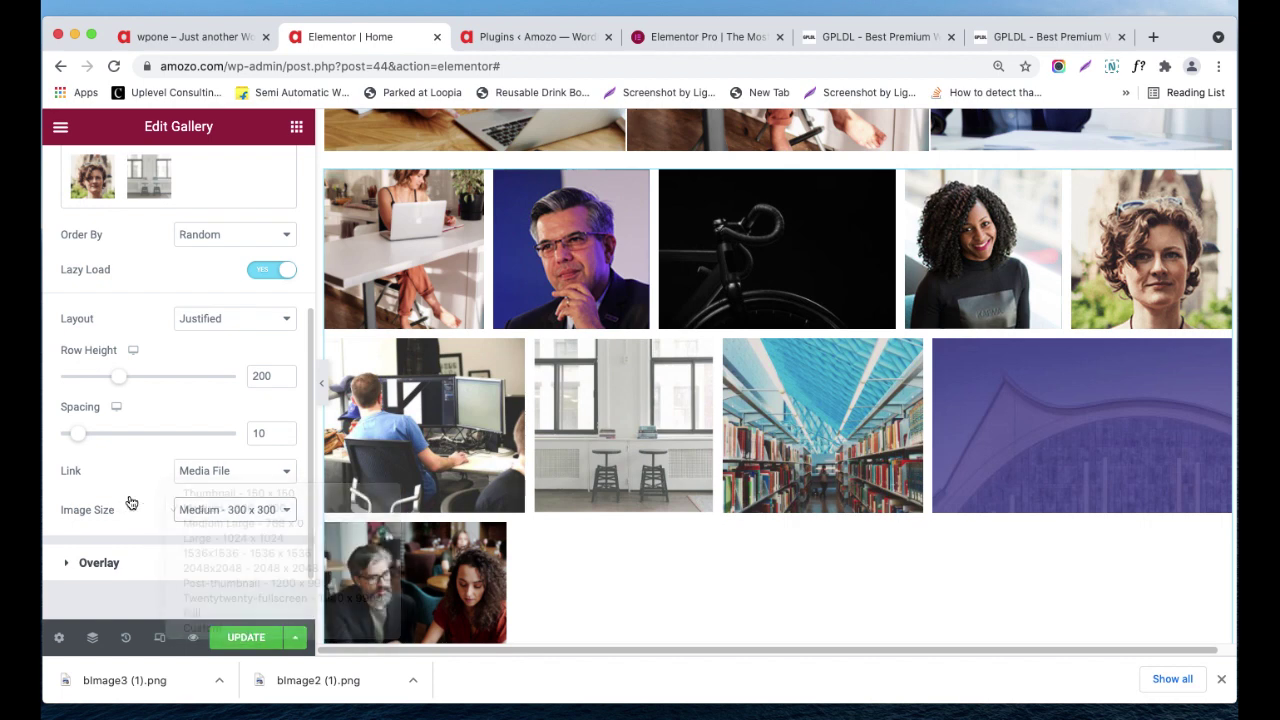
left_click(128, 556)
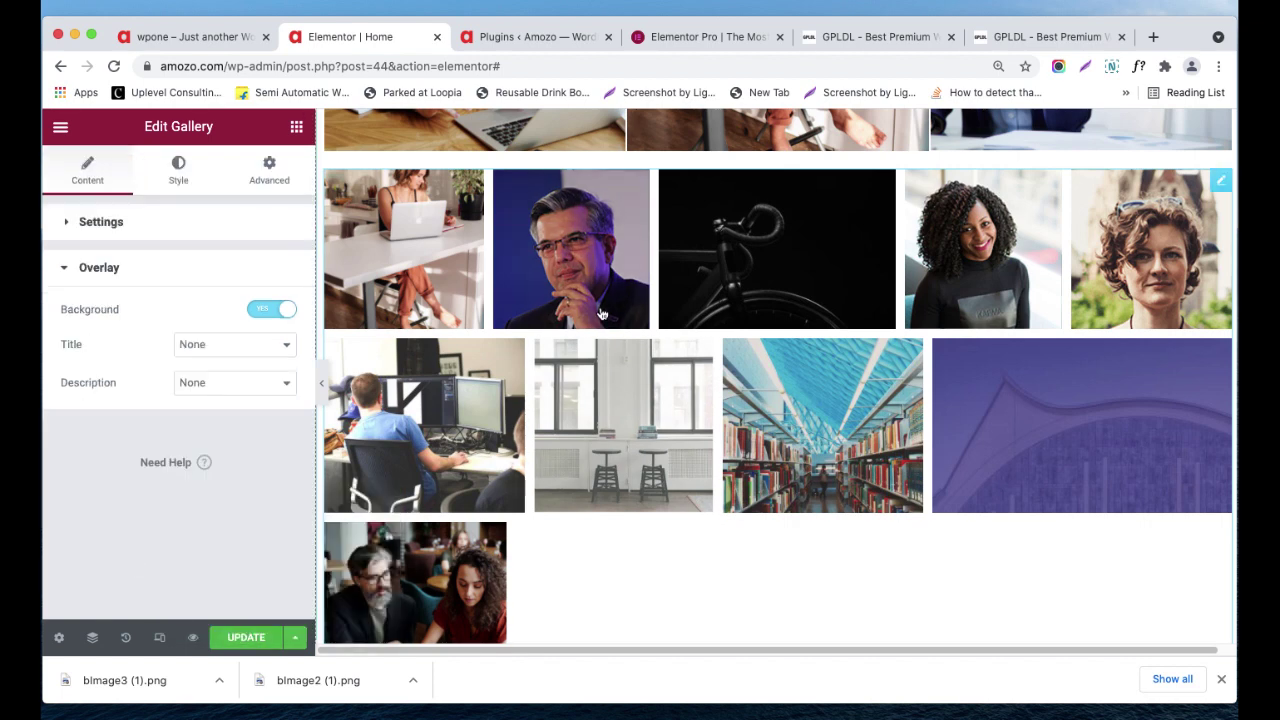
- Leave the overlay Title and Description both at None
left_click(269, 350)
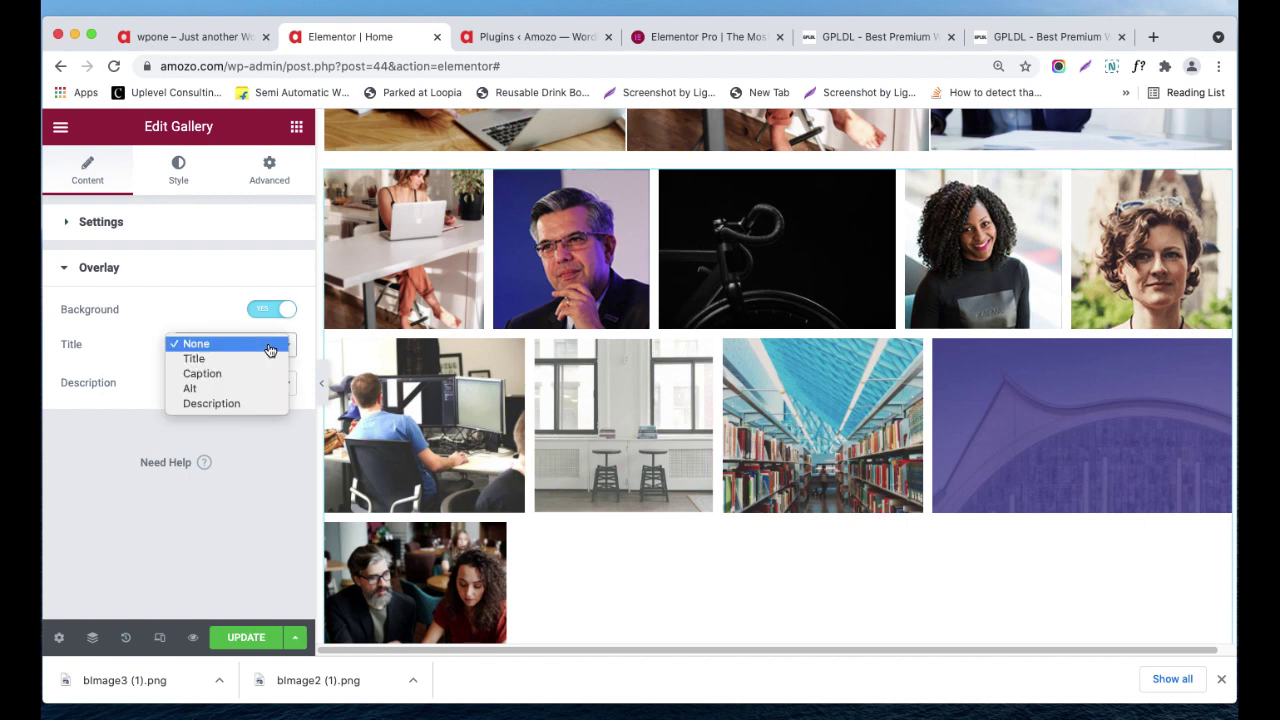
left_click(82, 379)
left_click(183, 387)
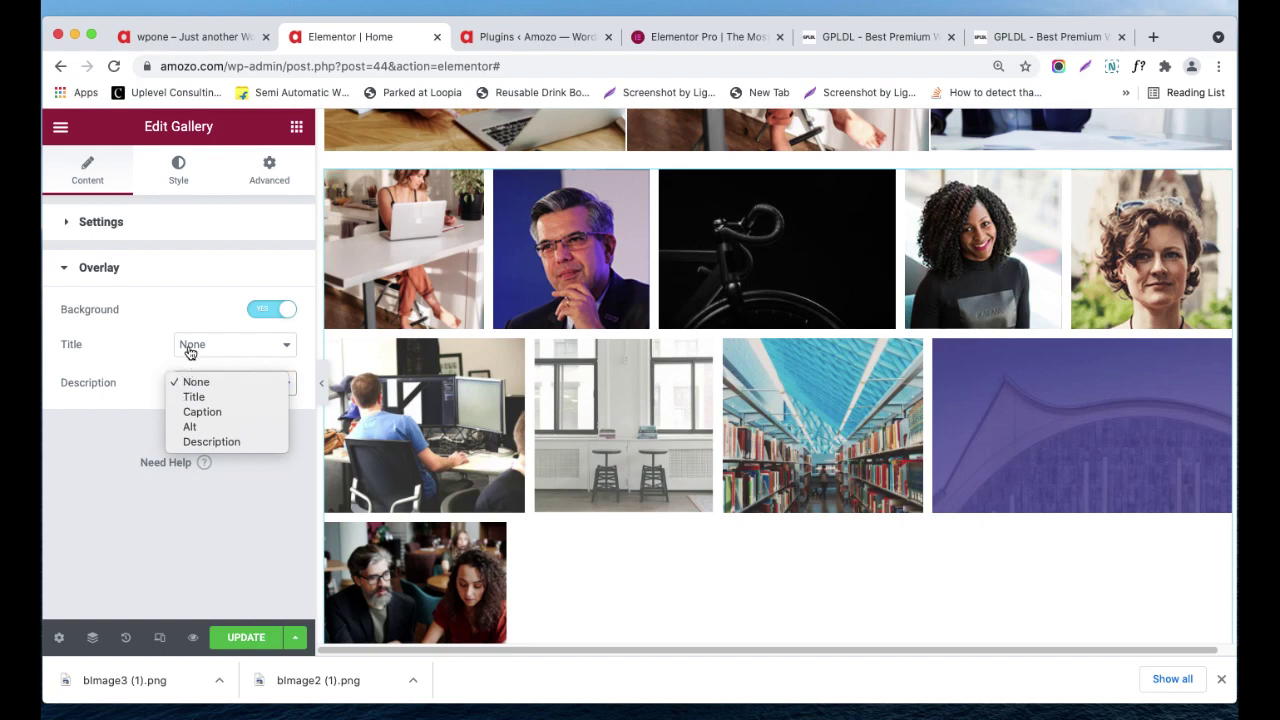
left_click(190, 349)
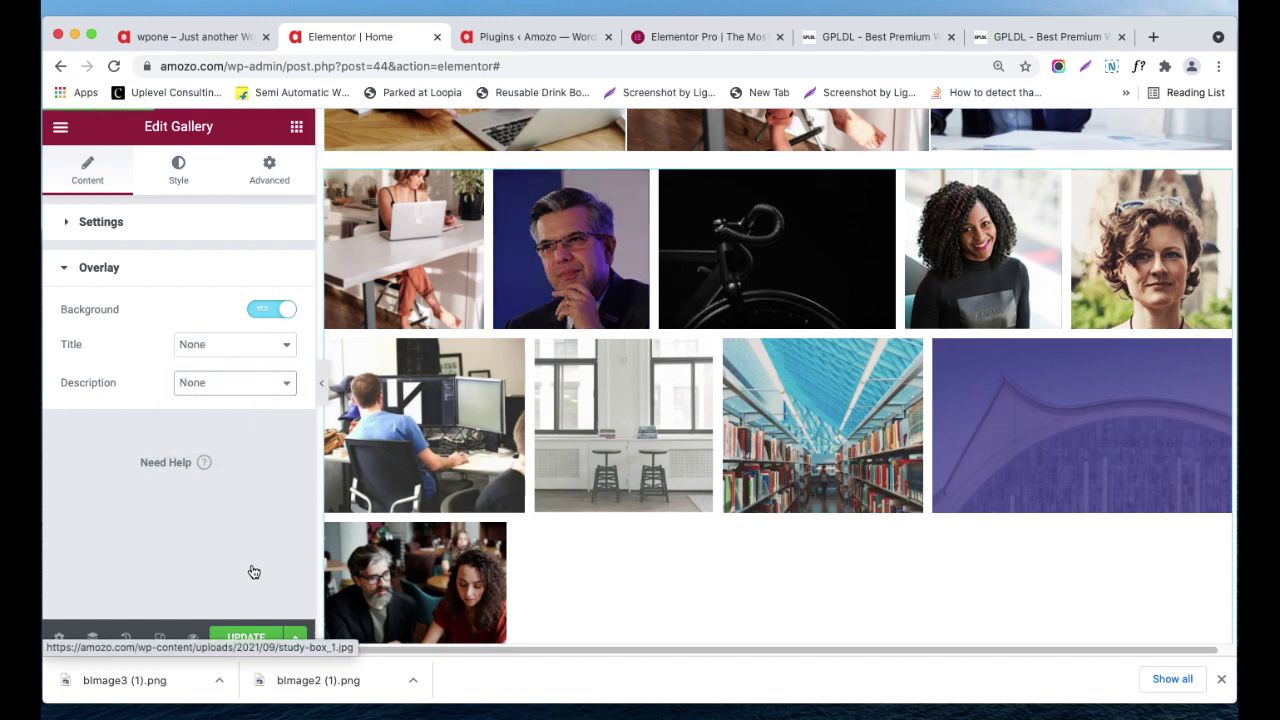
- Try Title for overlay title and description, revert both to None, and reopen Settings
left_click(263, 345)
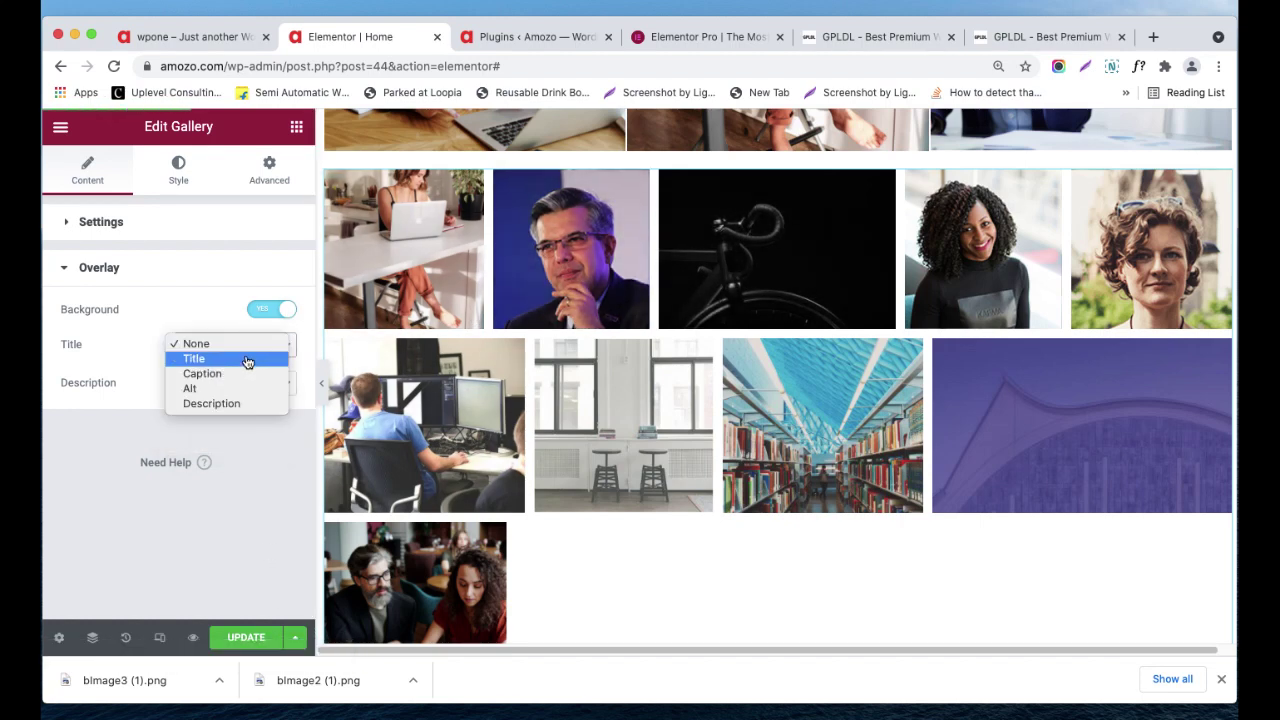
left_click(255, 358)
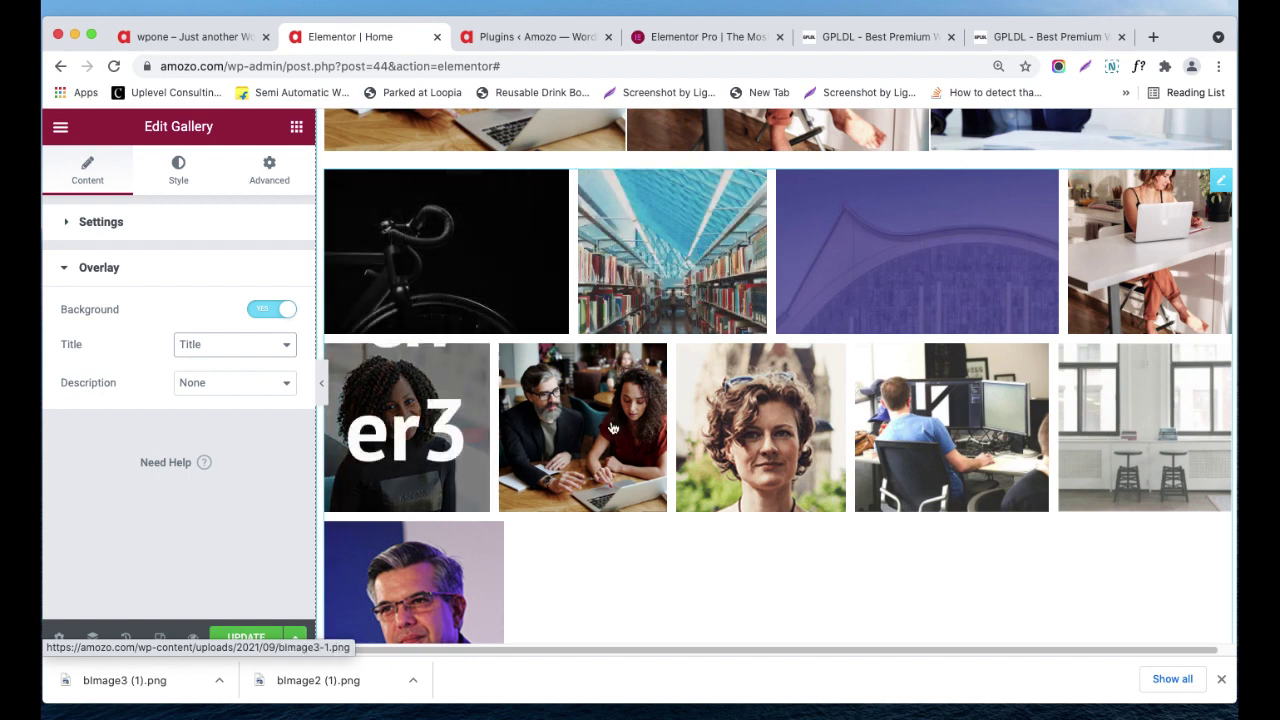
left_click(271, 388)
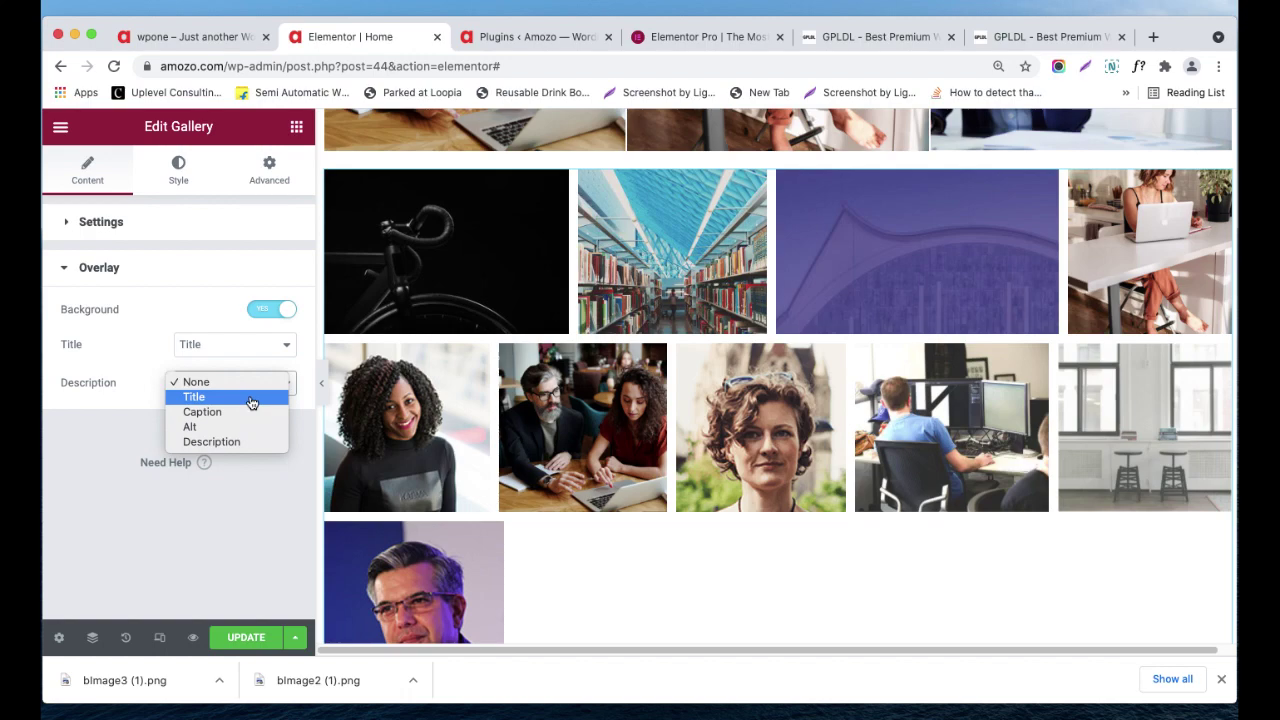
left_click(251, 398)
left_click(248, 386)
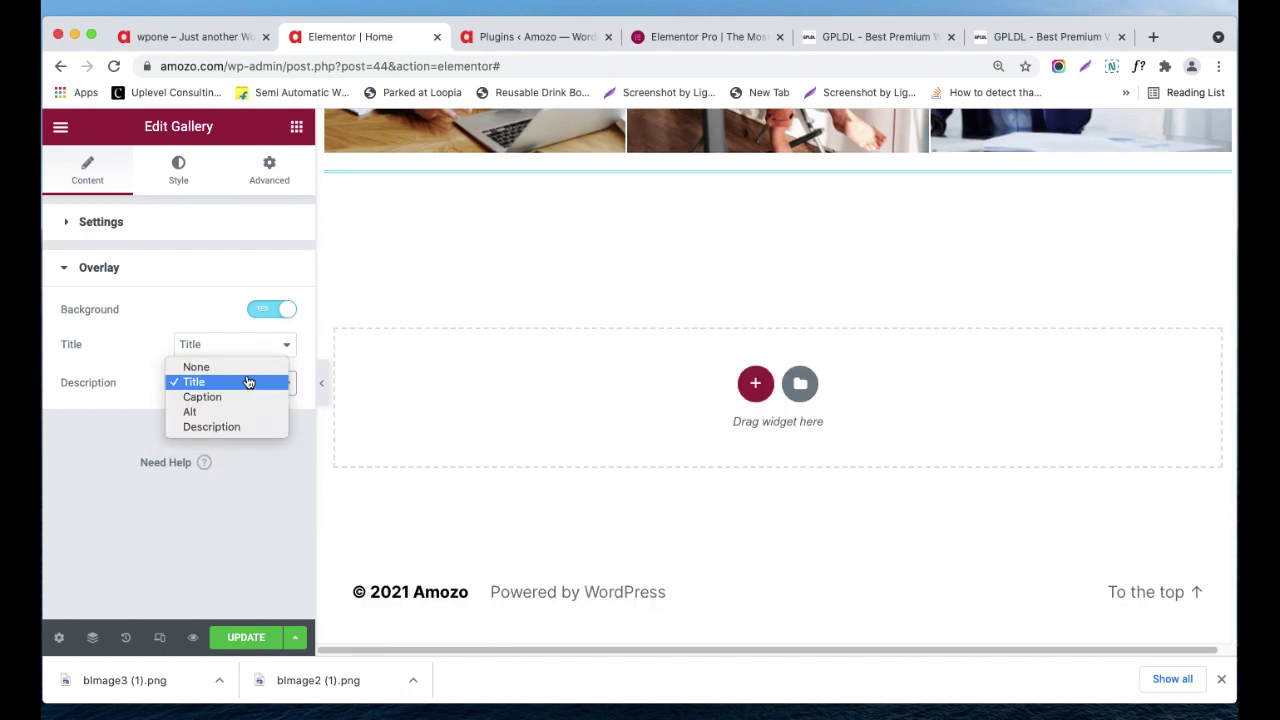
left_click(243, 345)
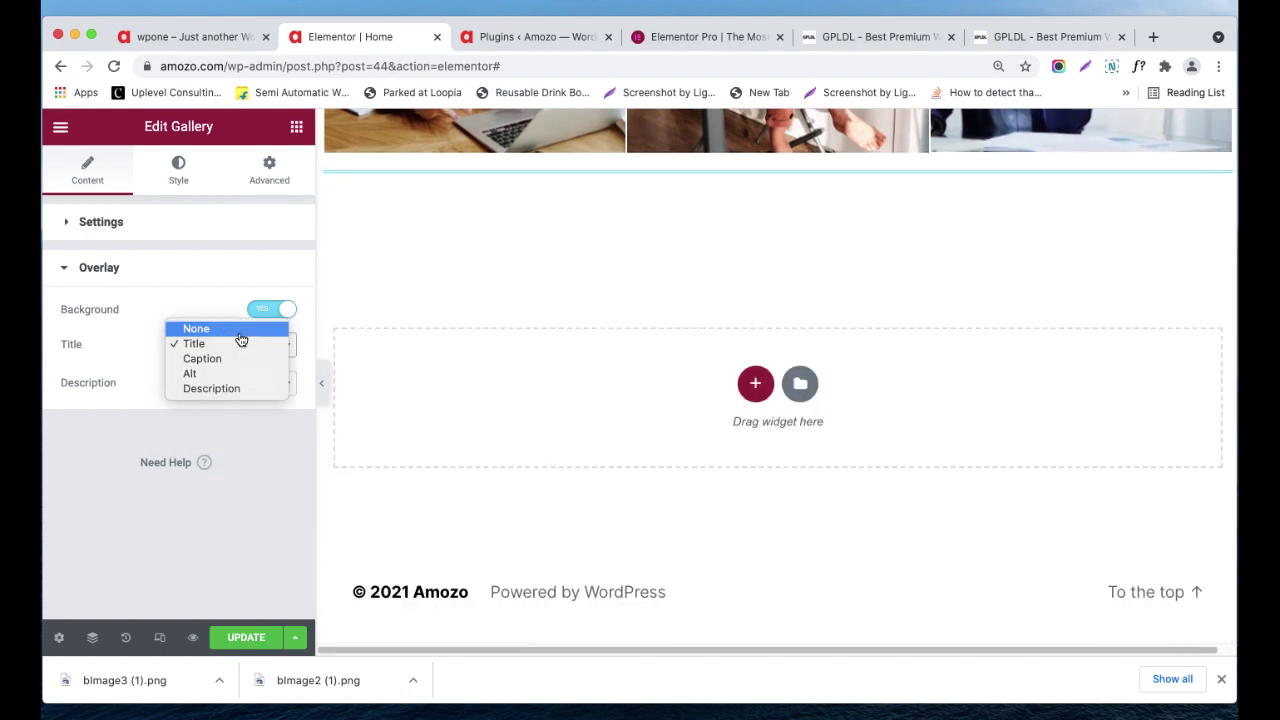
left_click(240, 333)
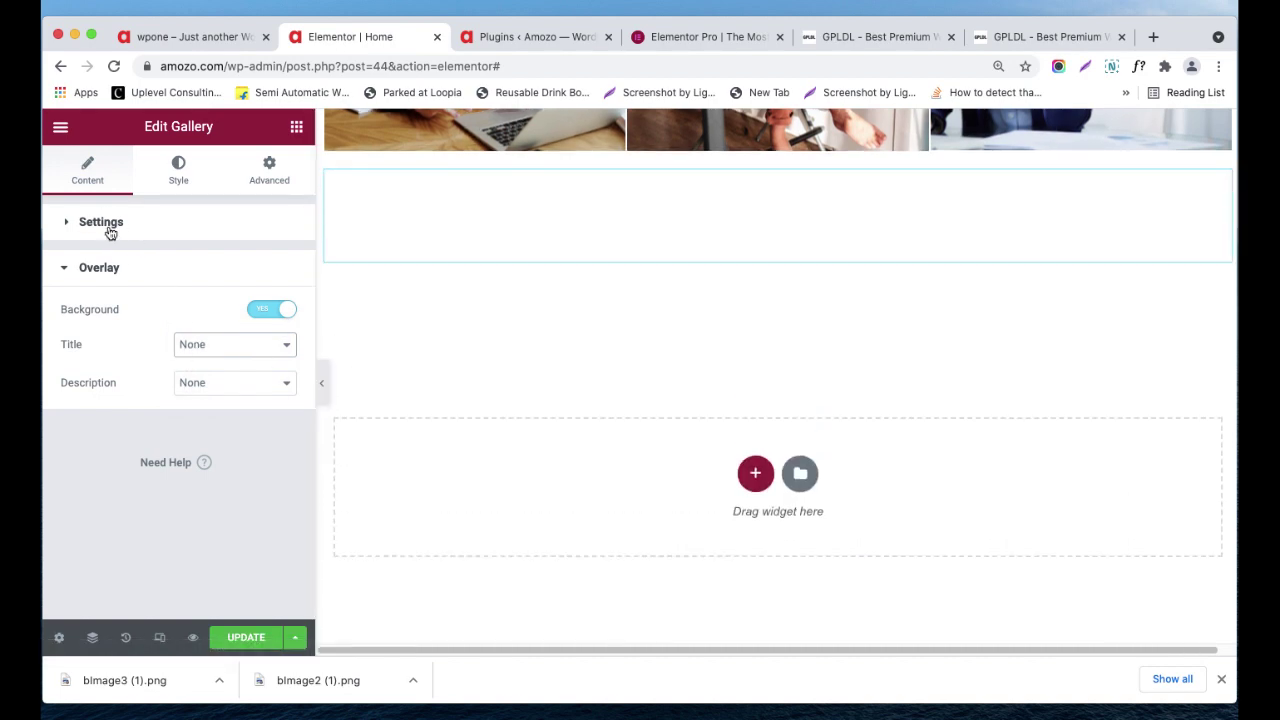
left_click(112, 225)
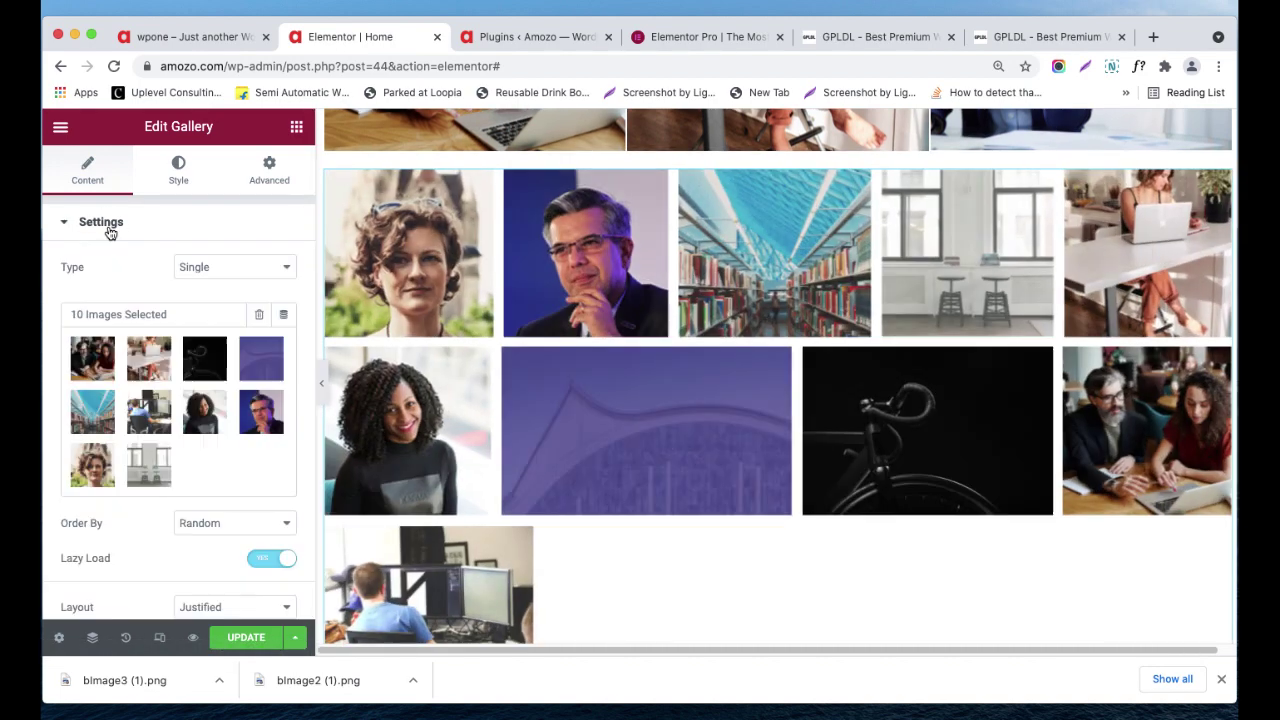
- Give the gallery images an Accent-coloured 5 px border with 7 px border radius
left_click(178, 170)
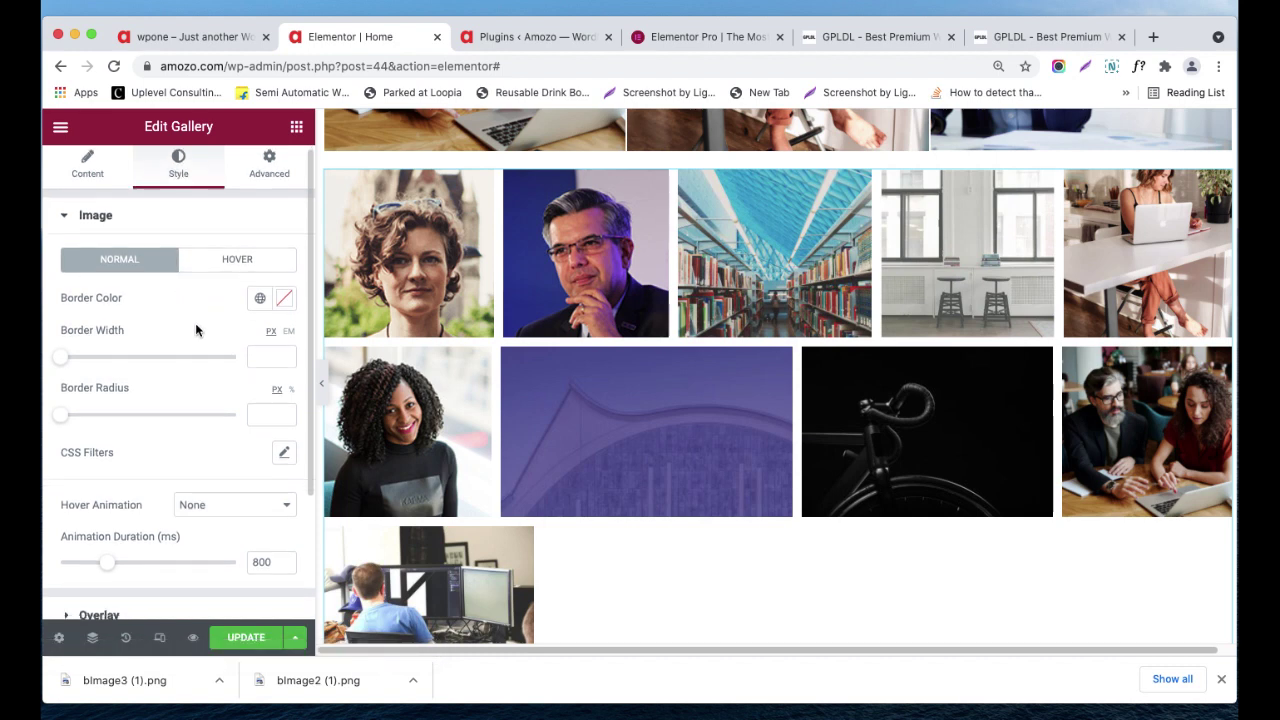
left_click(265, 303)
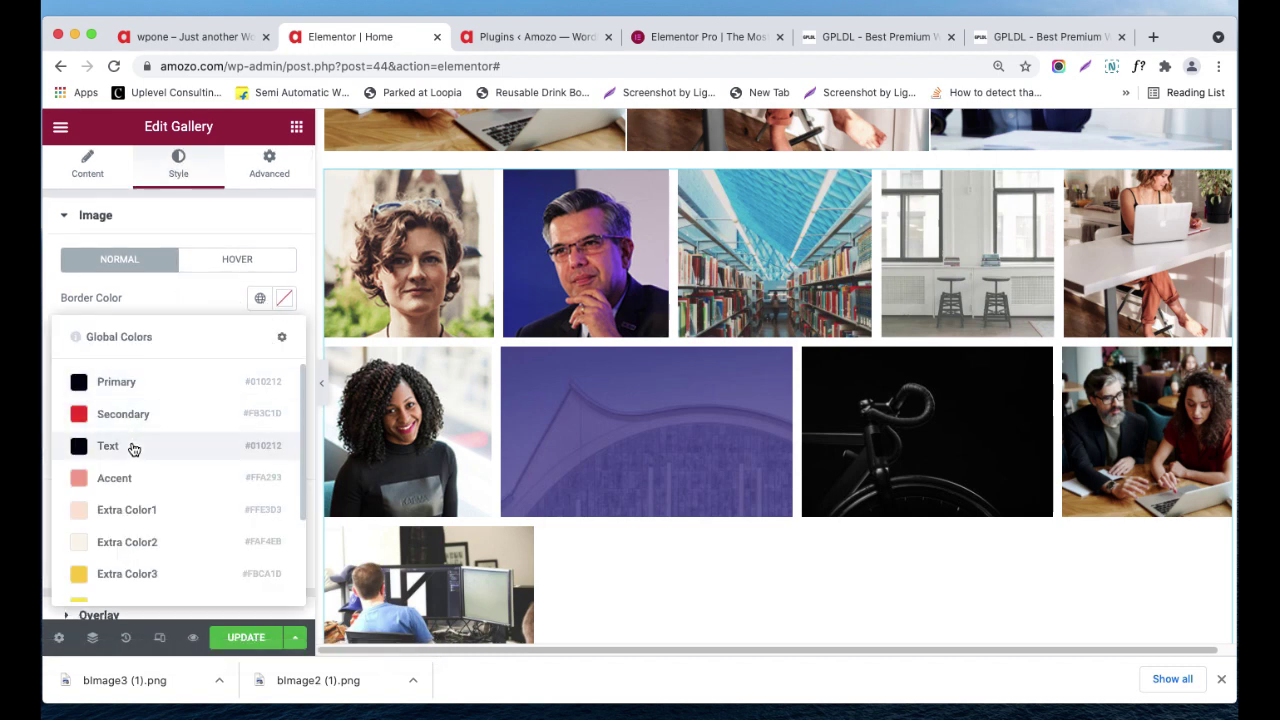
left_click(128, 475)
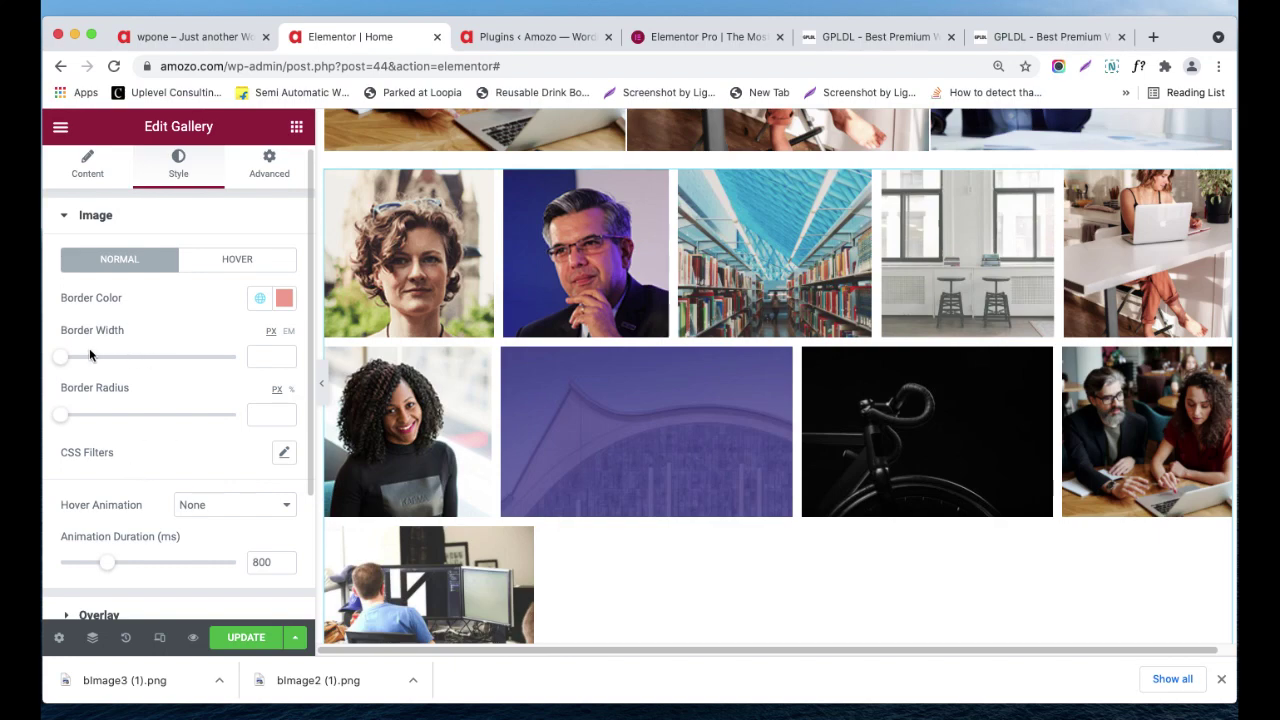
mouse_move(59, 356)
left_mouse_down()
mouse_move(87, 358)
mouse_move(70, 352)
left_mouse_up()
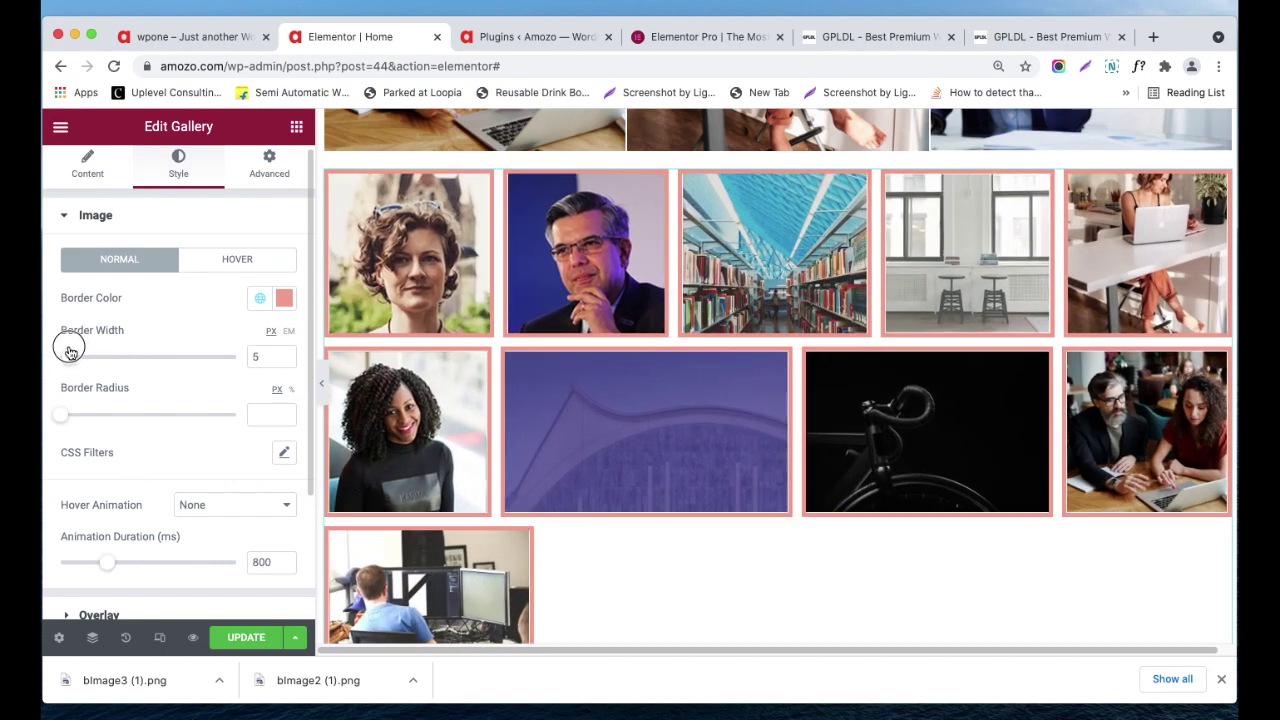
left_click_drag(62, 415, 76, 417)
- Set the images' hover animation to Zoom In
scroll(220, 450, "down", 1)
left_click(222, 495)
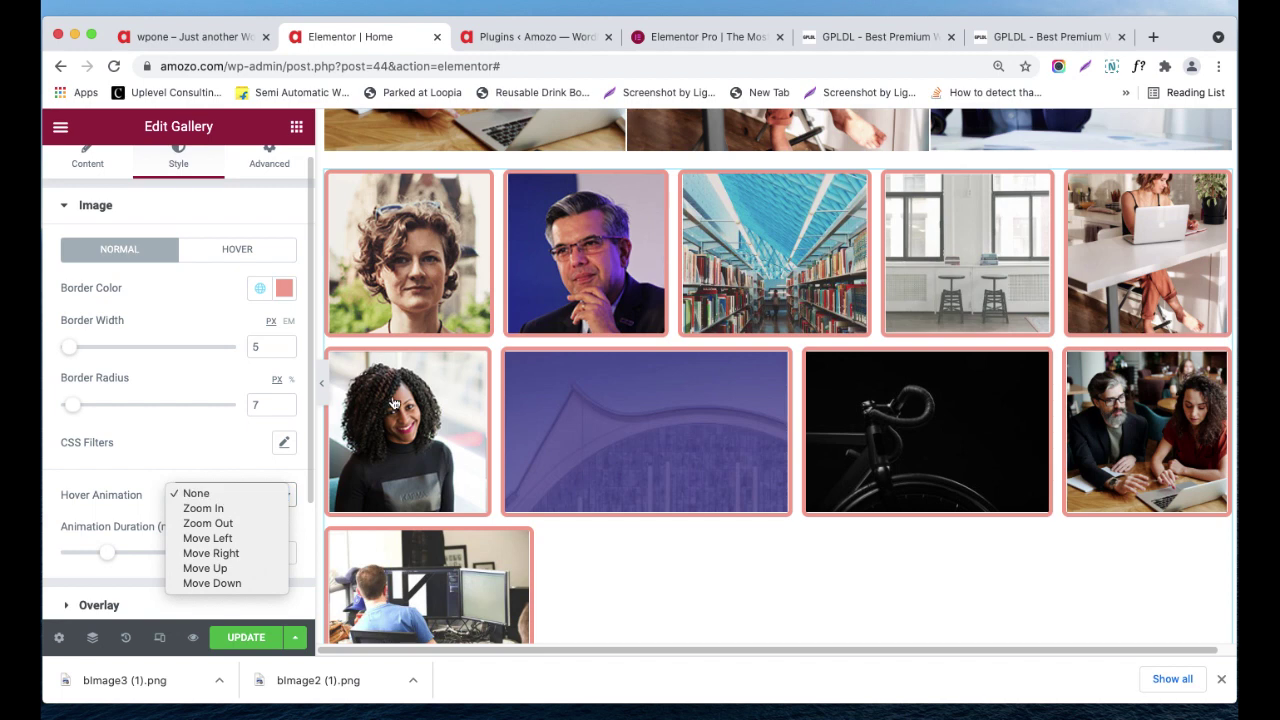
left_click(145, 422)
scroll(180, 460, "down", 1)
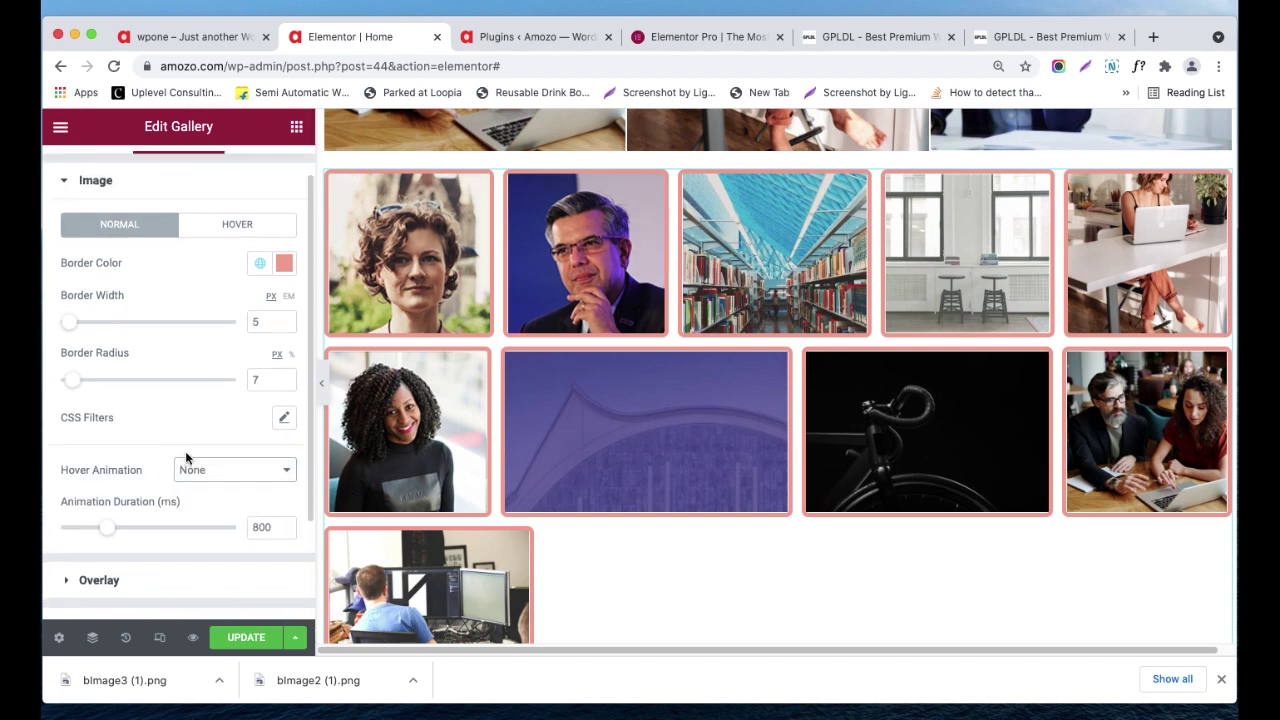
left_click(284, 420)
left_click(284, 422)
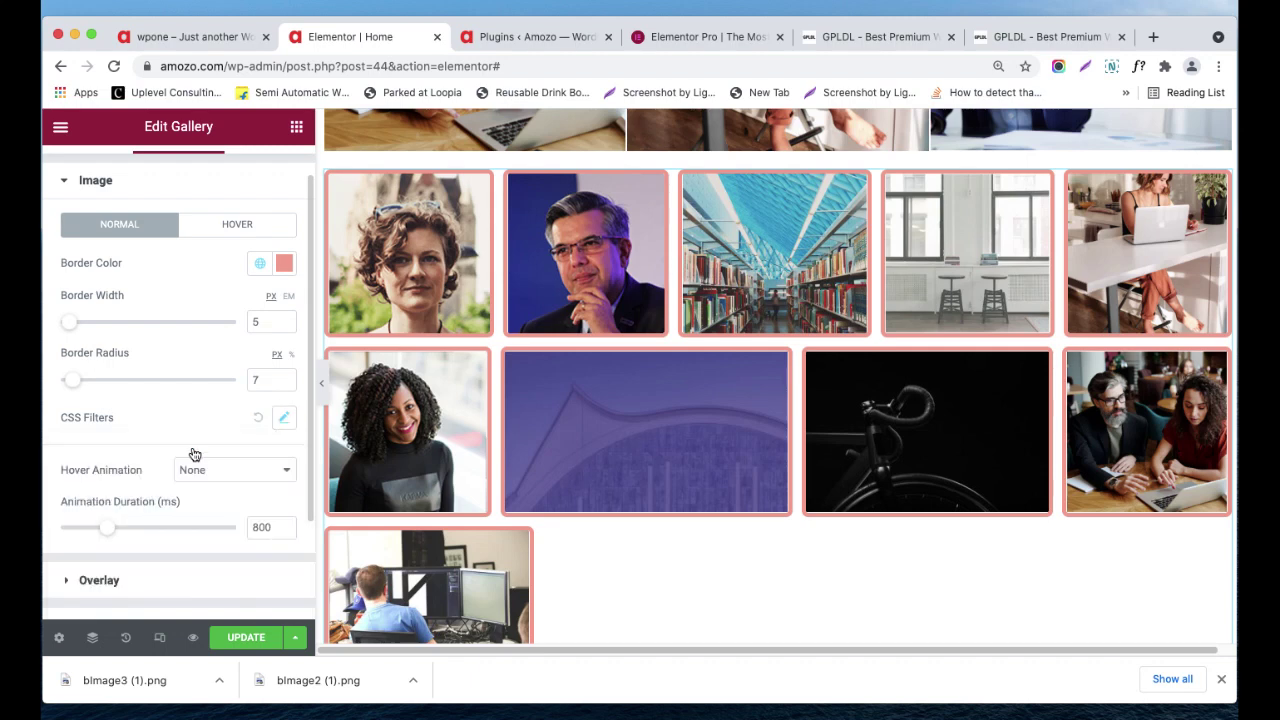
scroll(131, 472, "down", 1)
scroll(190, 460, "down", 2)
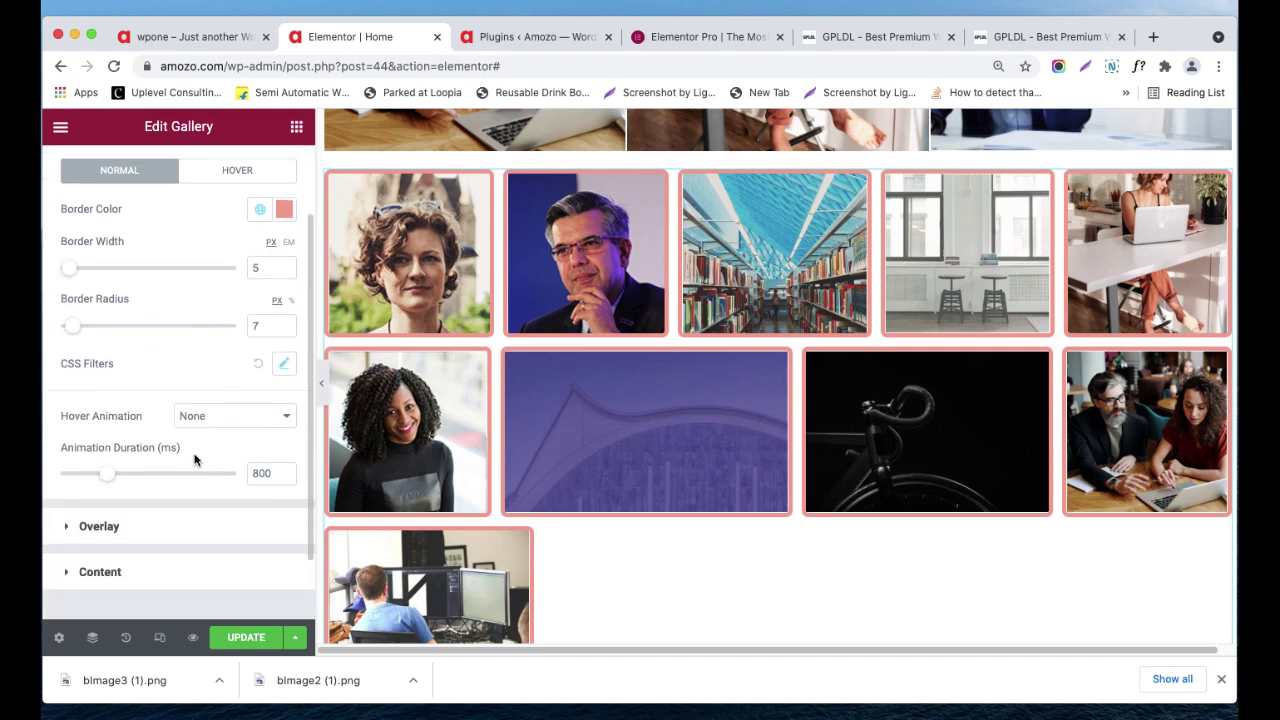
left_click(257, 418)
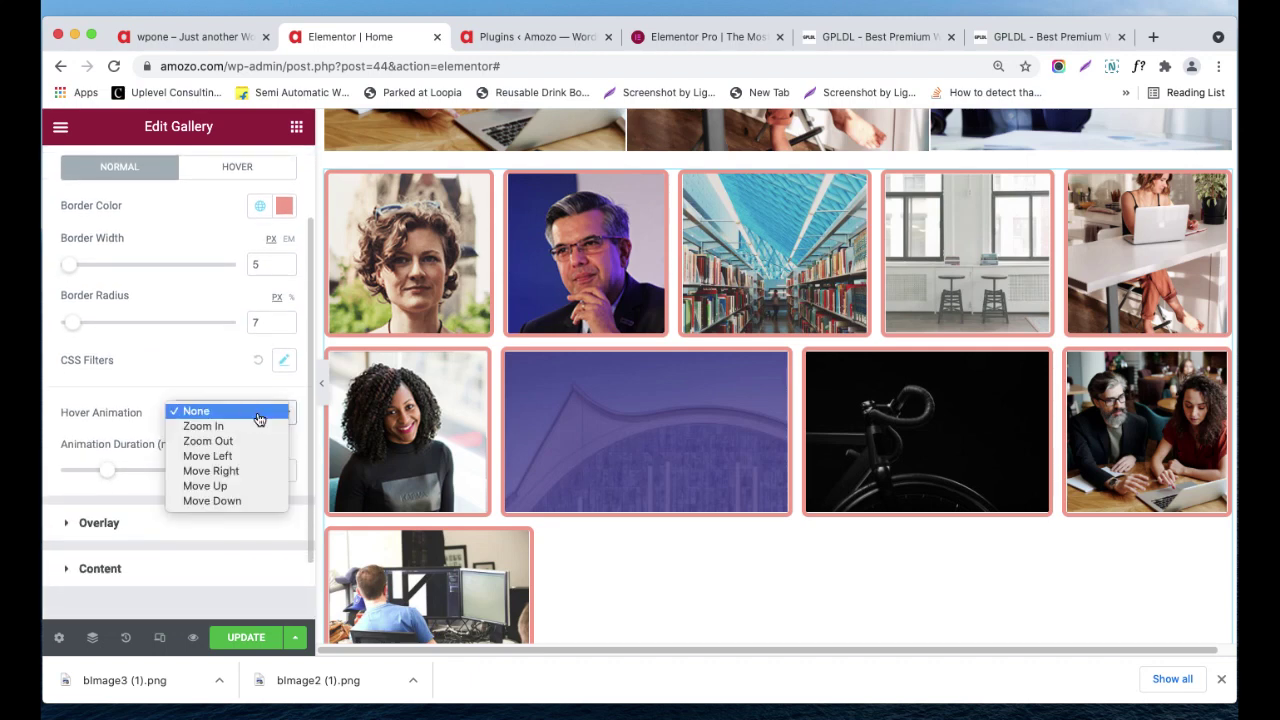
left_click(246, 429)
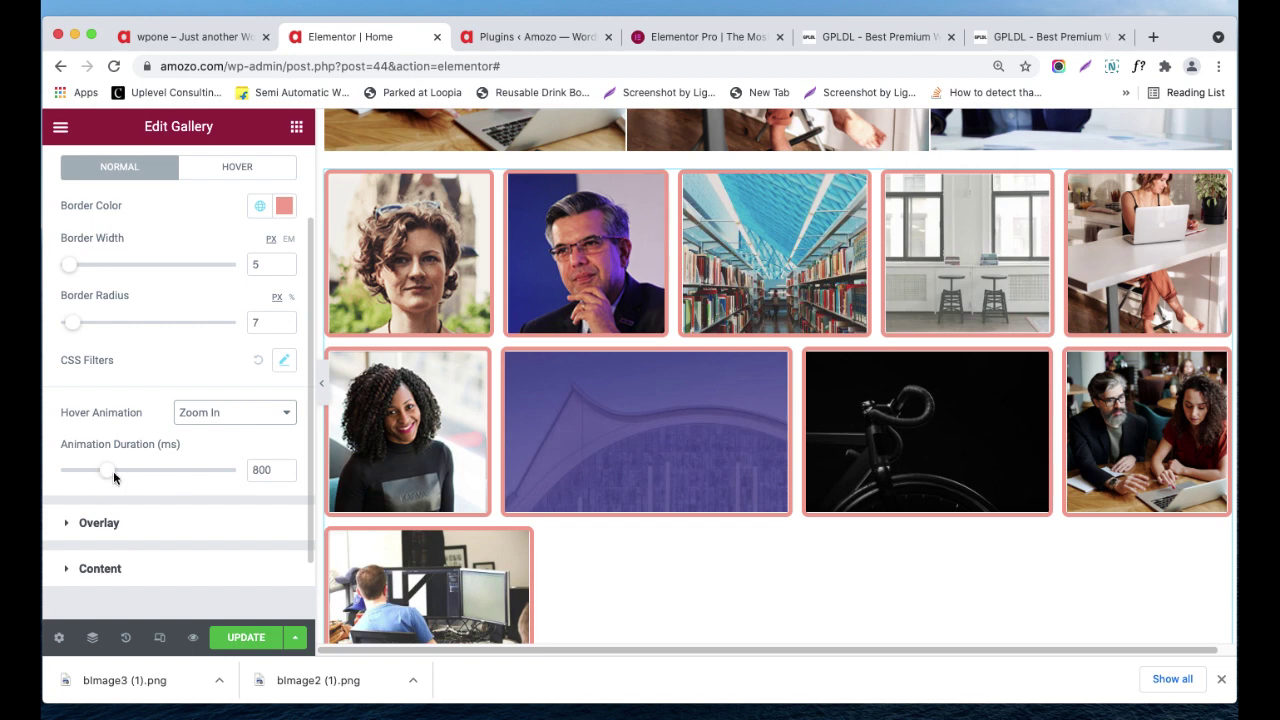
scroll(214, 486, "down", 1)
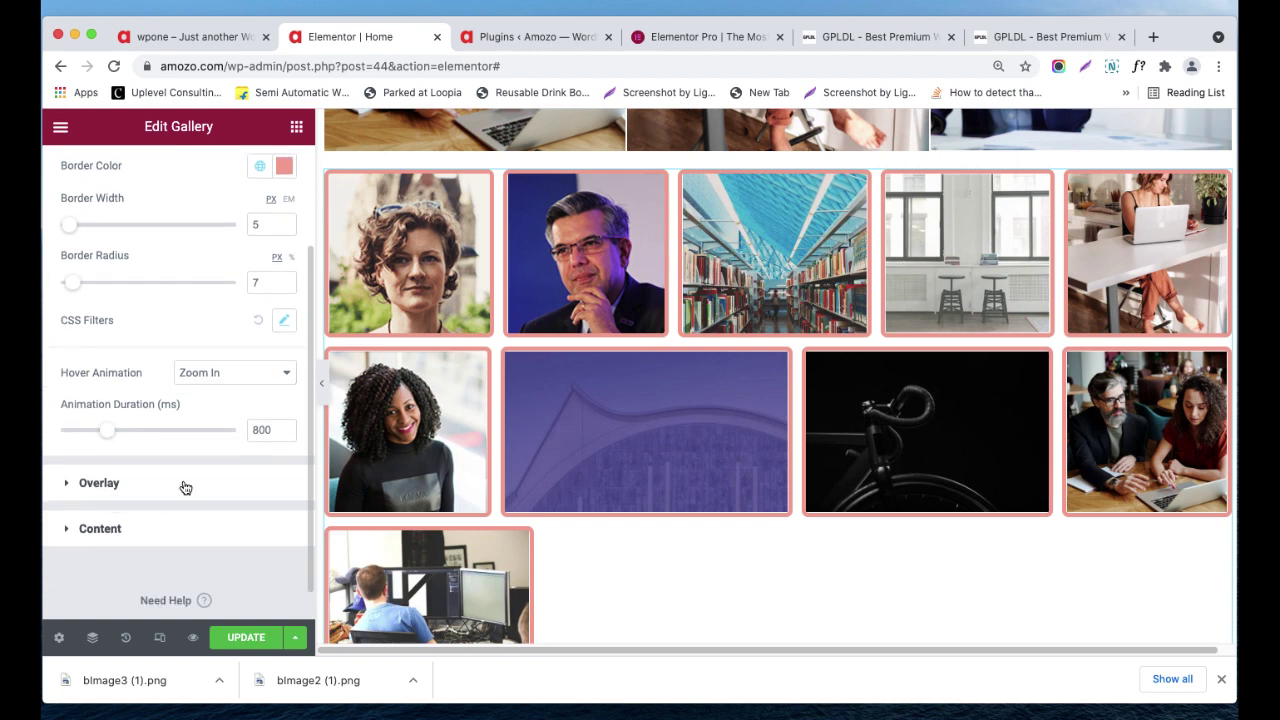
left_click(185, 485)
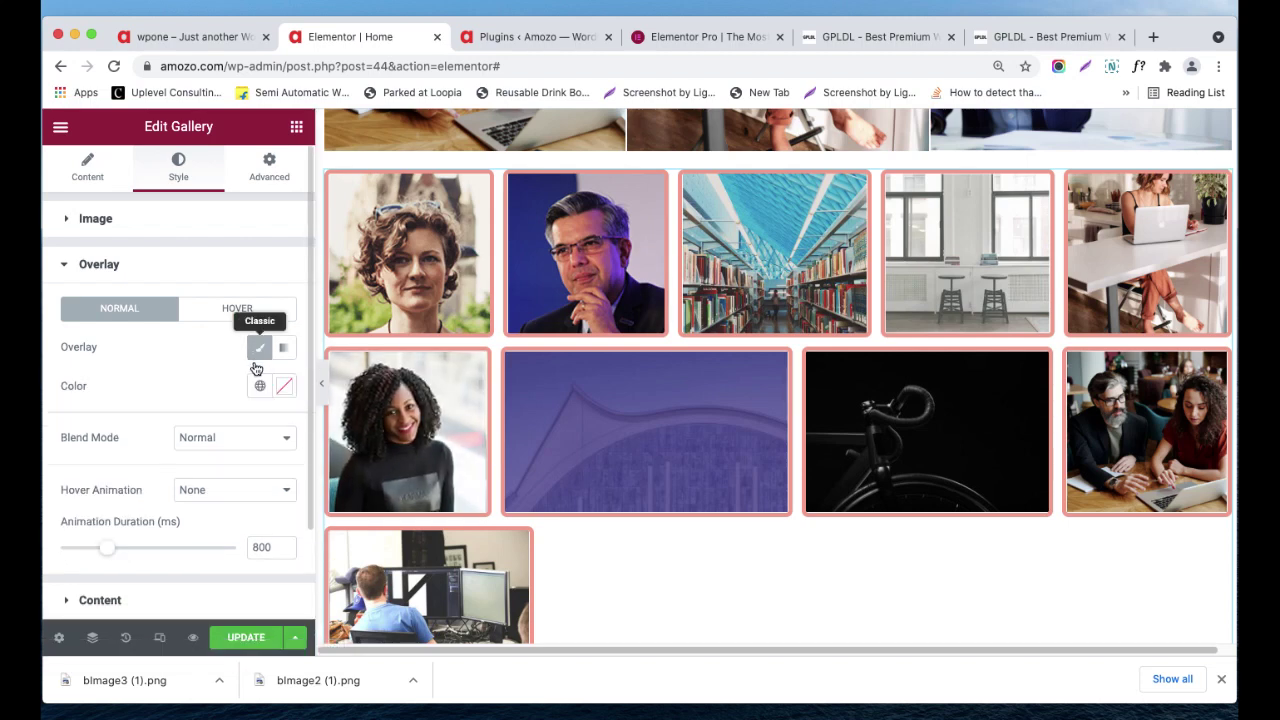
- Try an Accent overlay colour, clear it to leave images uncovered, and expand overlay Content
left_click(259, 386)
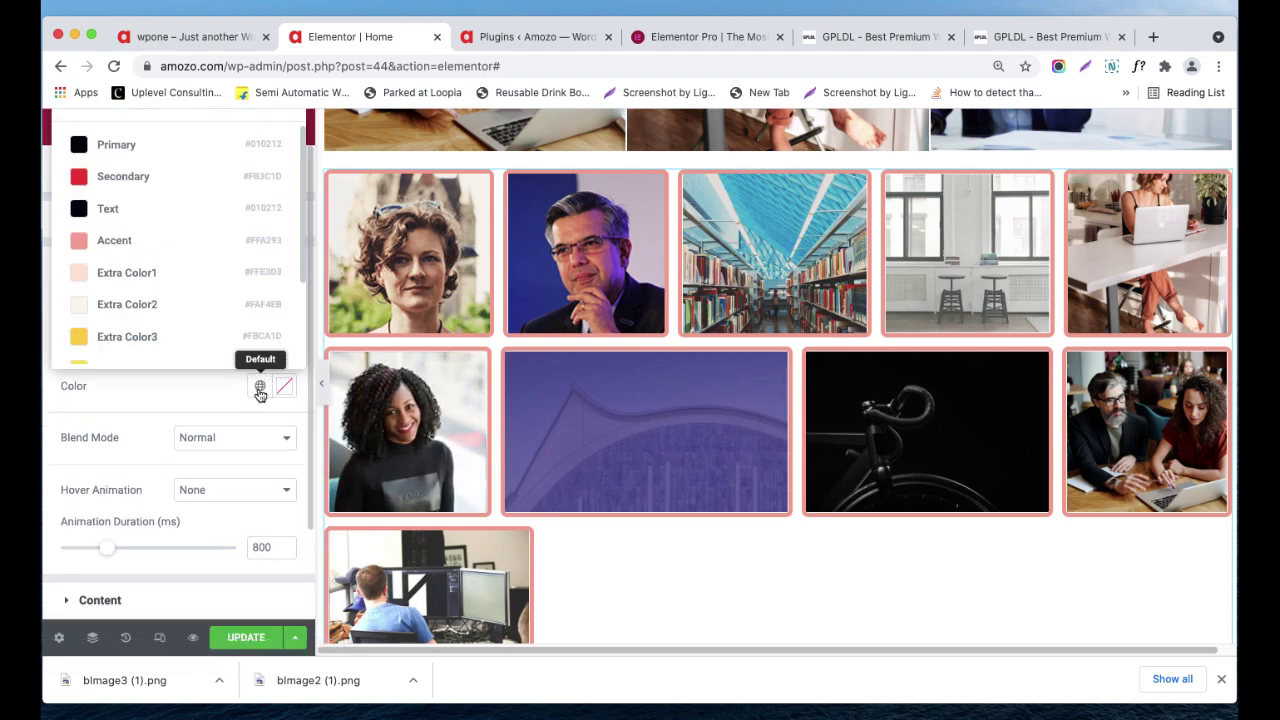
left_click(157, 242)
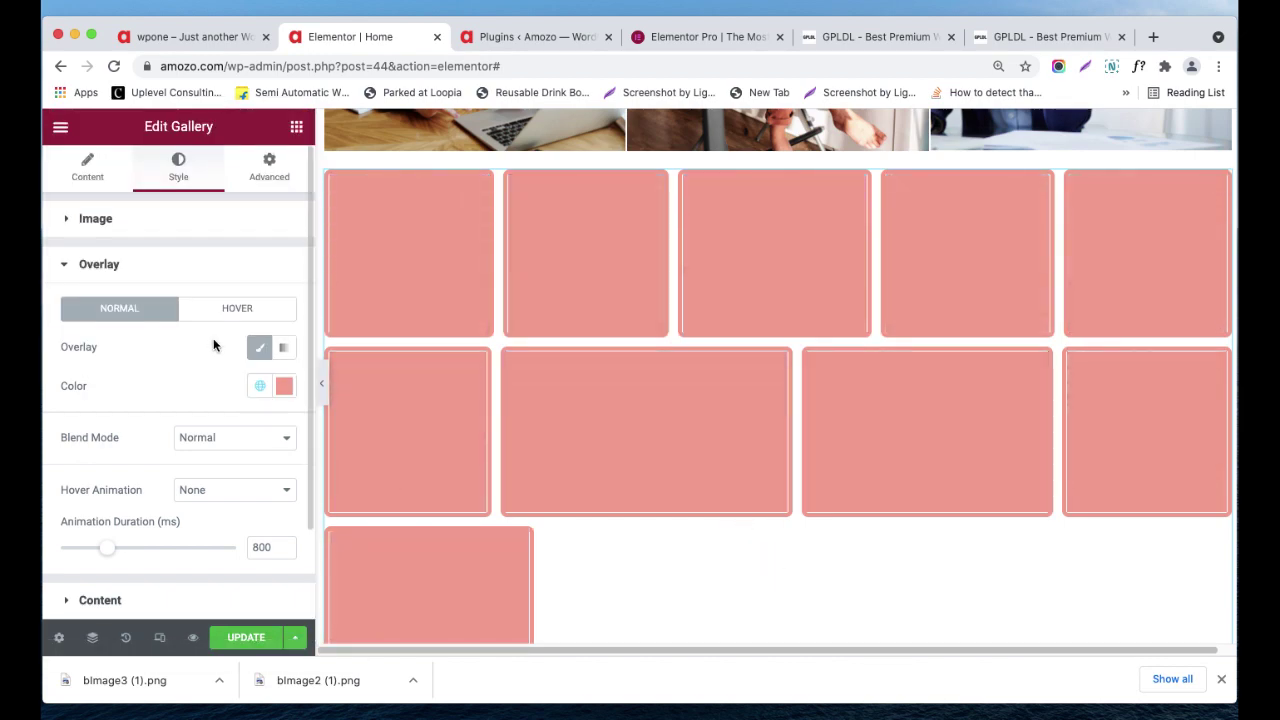
left_click(283, 388)
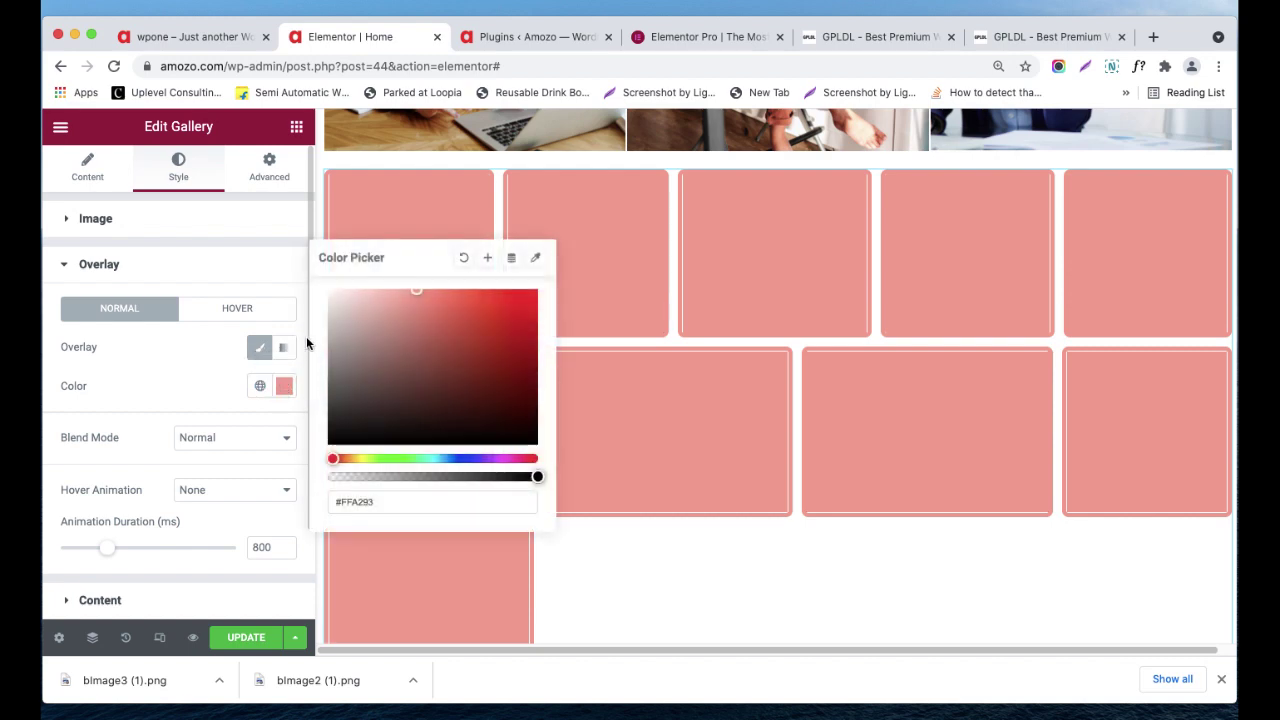
left_click(462, 259)
left_click(195, 379)
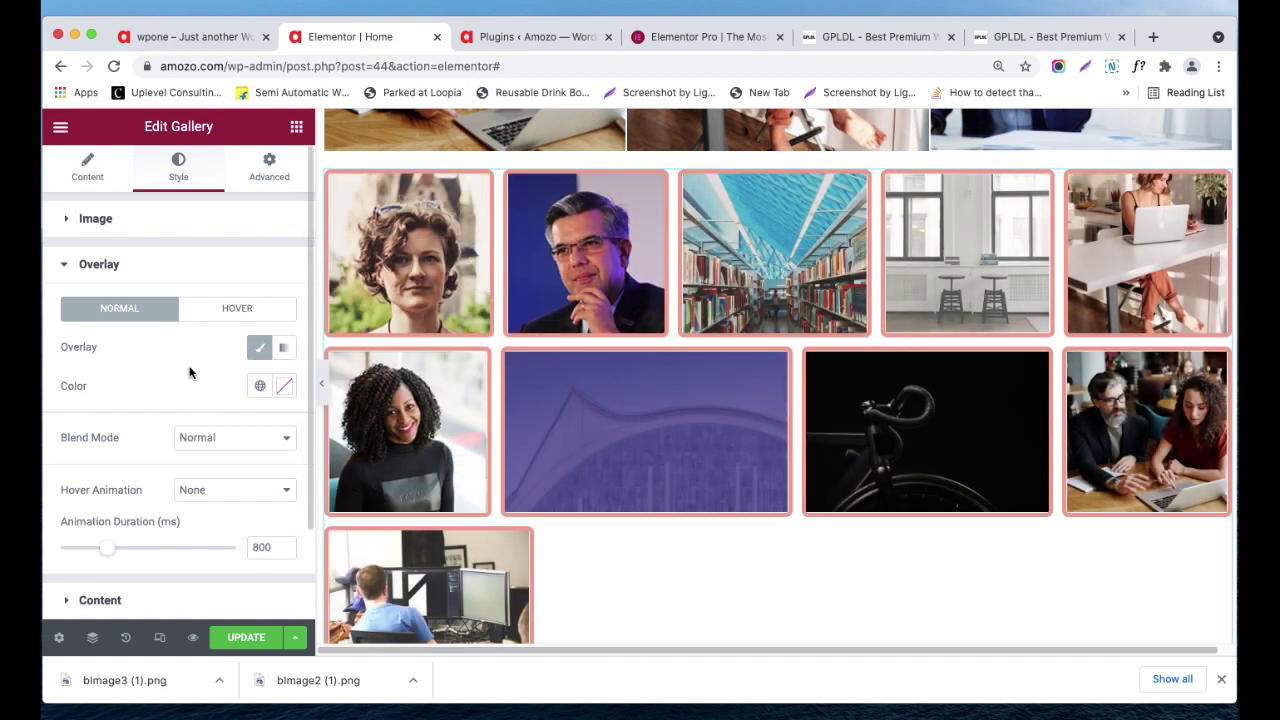
scroll(206, 346, "down", 3)
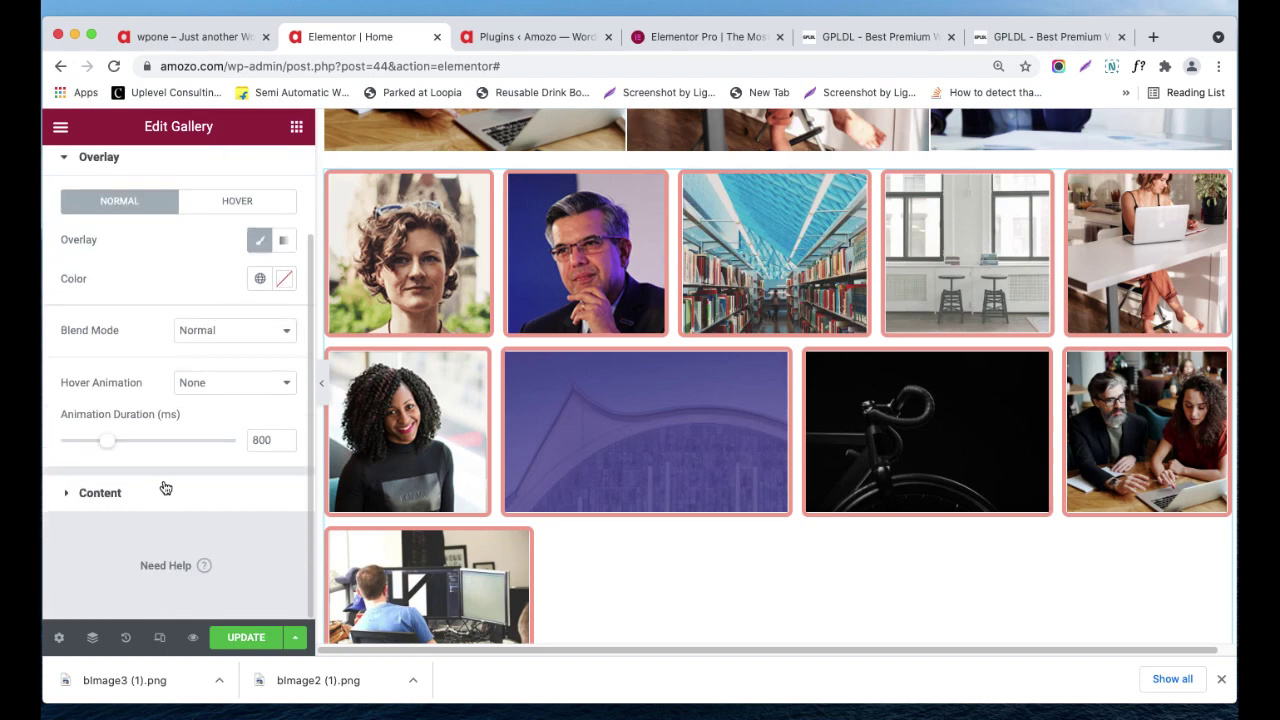
left_click(164, 487)
scroll(158, 380, "down", 1)
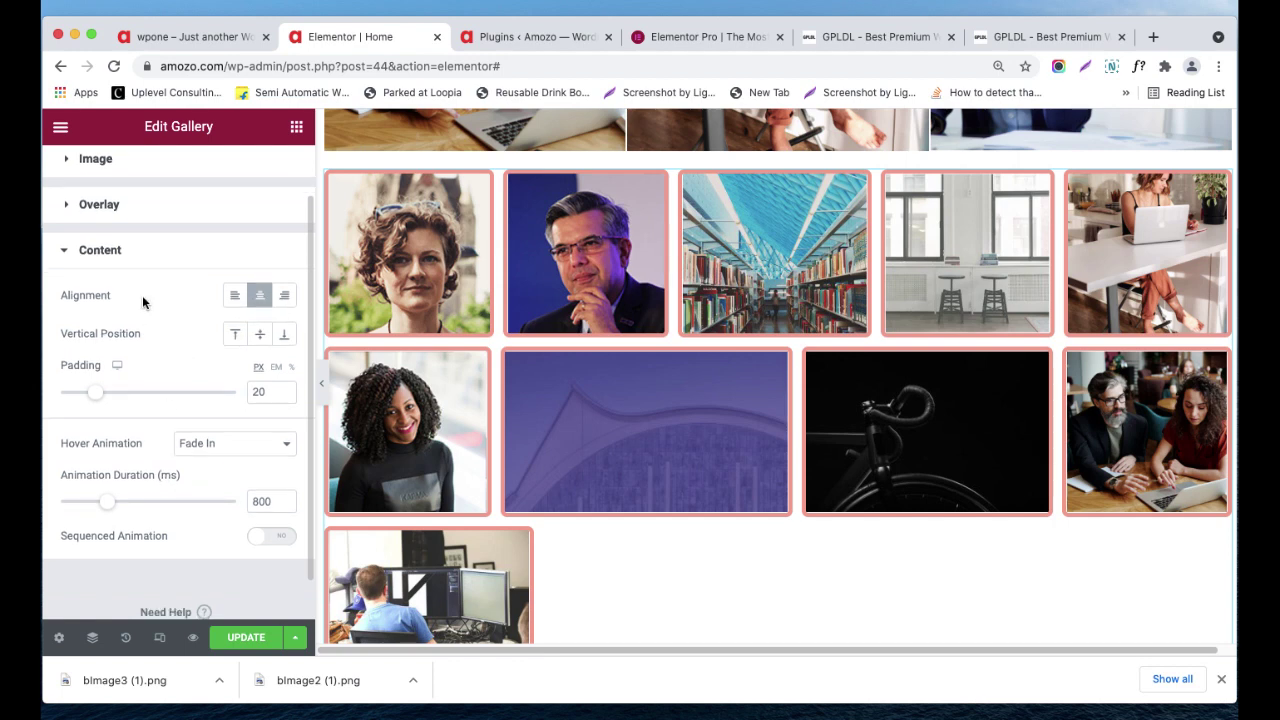
- Glance at the gallery's Advanced tab, then return to the Elements widget list
scroll(150, 300, "up", 2)
left_click(268, 175)
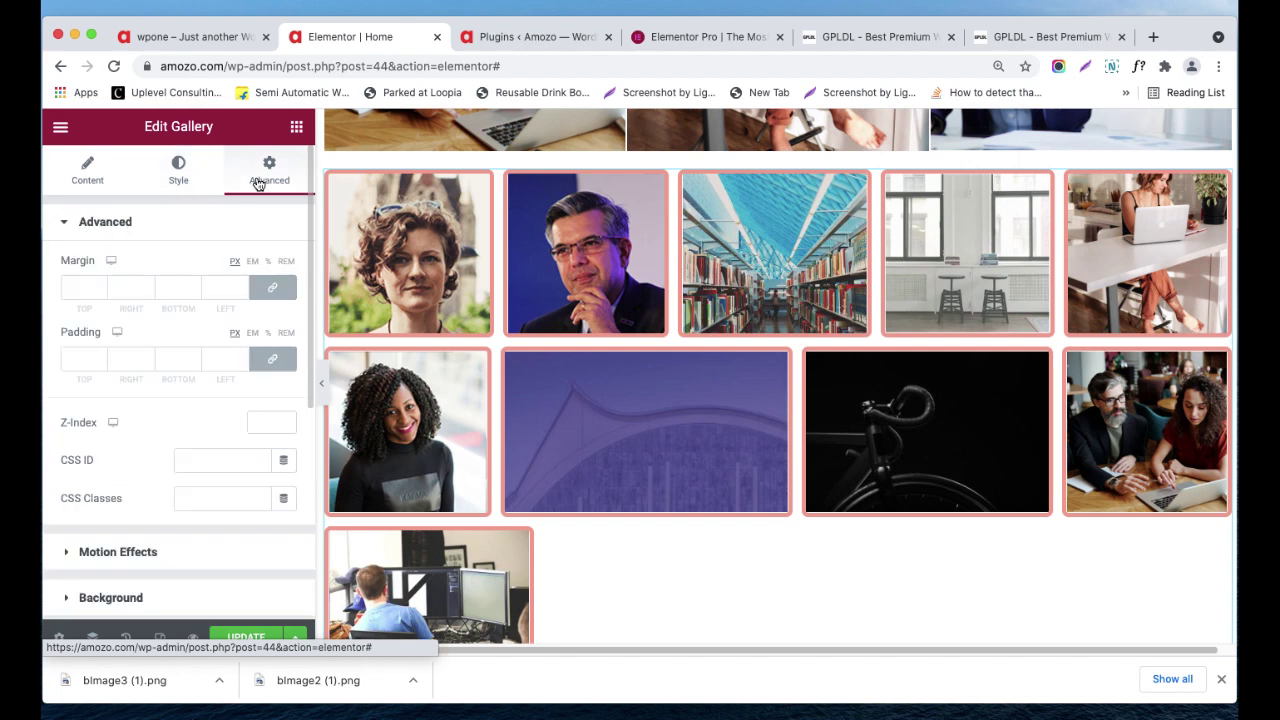
scroll(224, 284, "down", 5)
scroll(224, 284, "up", 5)
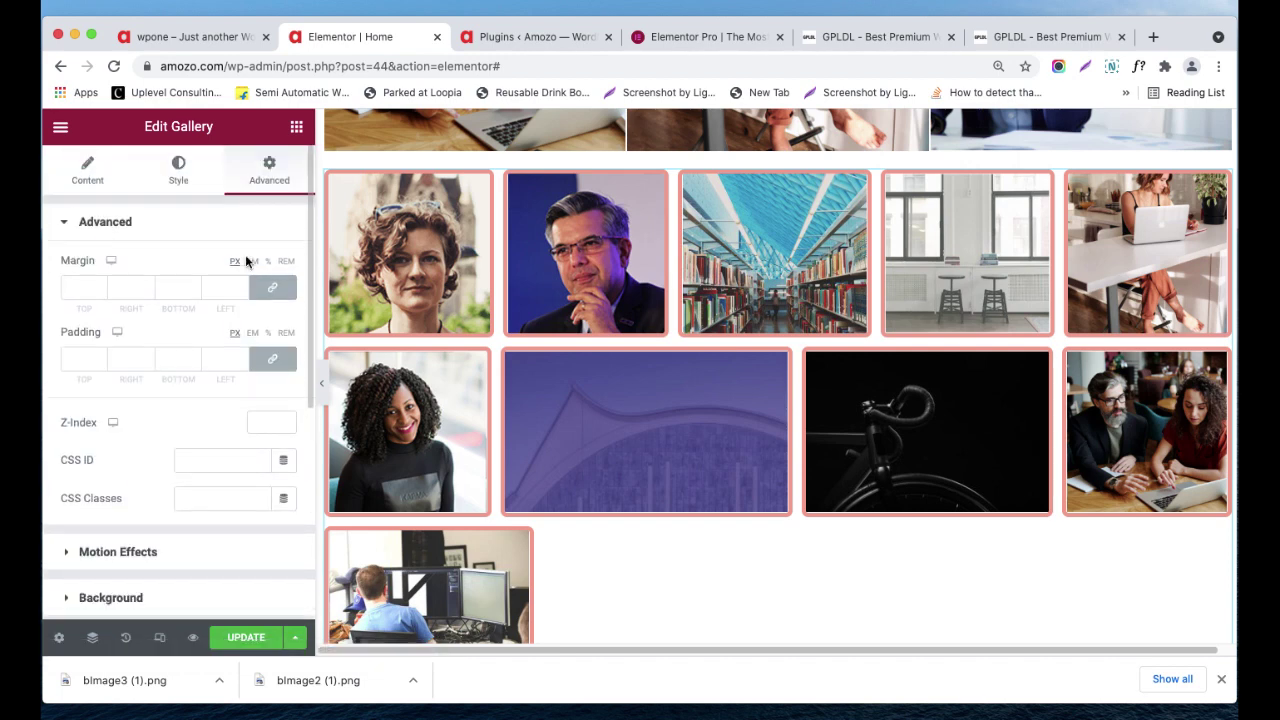
scroll(218, 267, "down", 3)
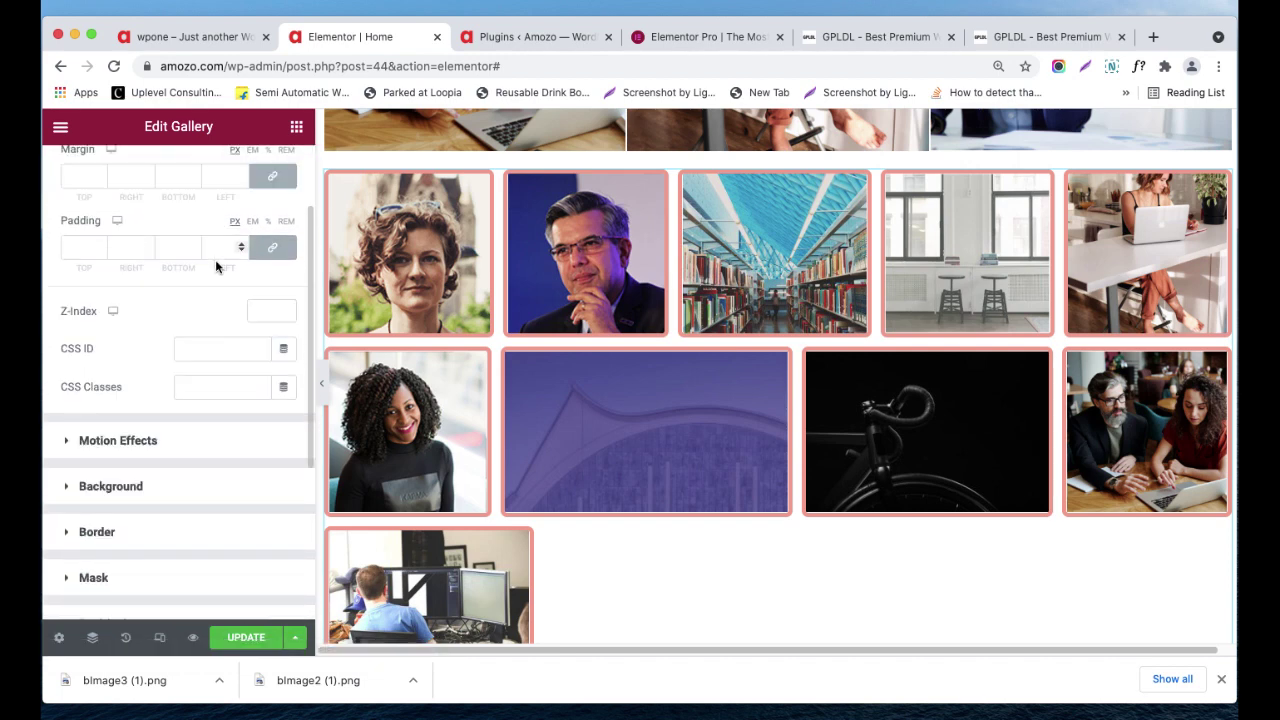
left_click(298, 132)
scroll(248, 465, "down", 1)
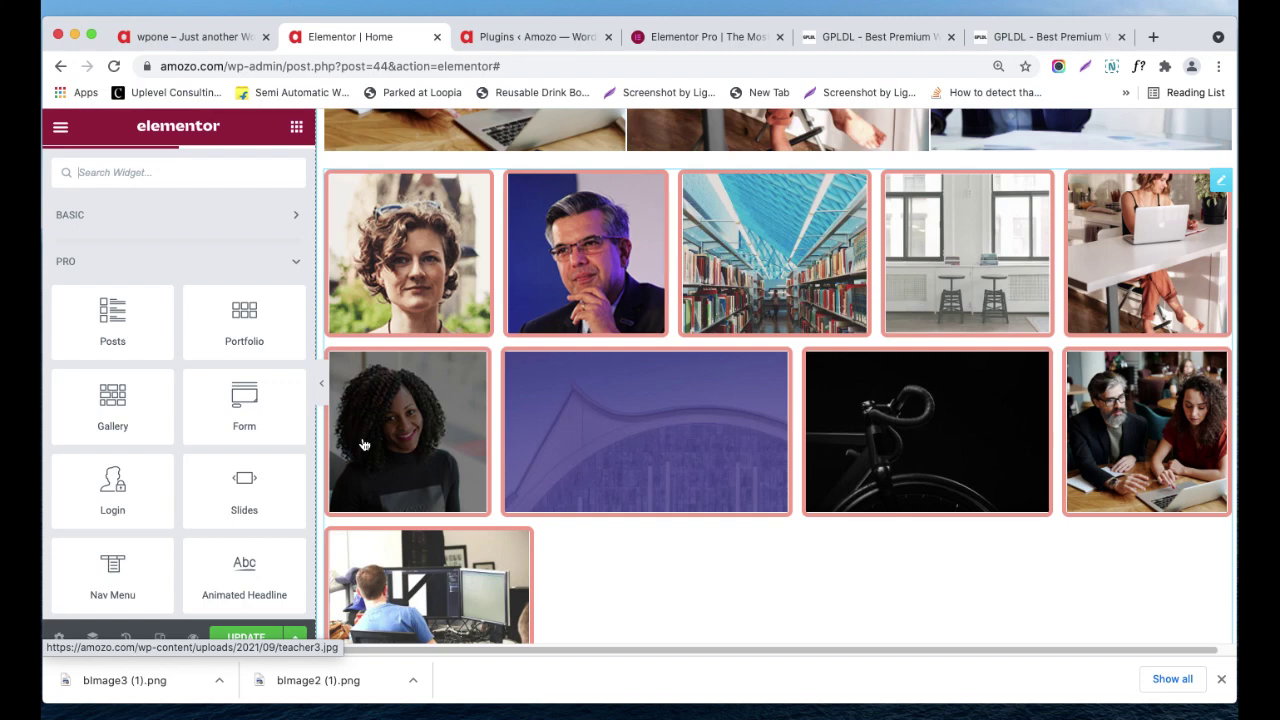
- Add an empty single-column section below the gallery and go back to the widget list
scroll(470, 405, "down", 5)
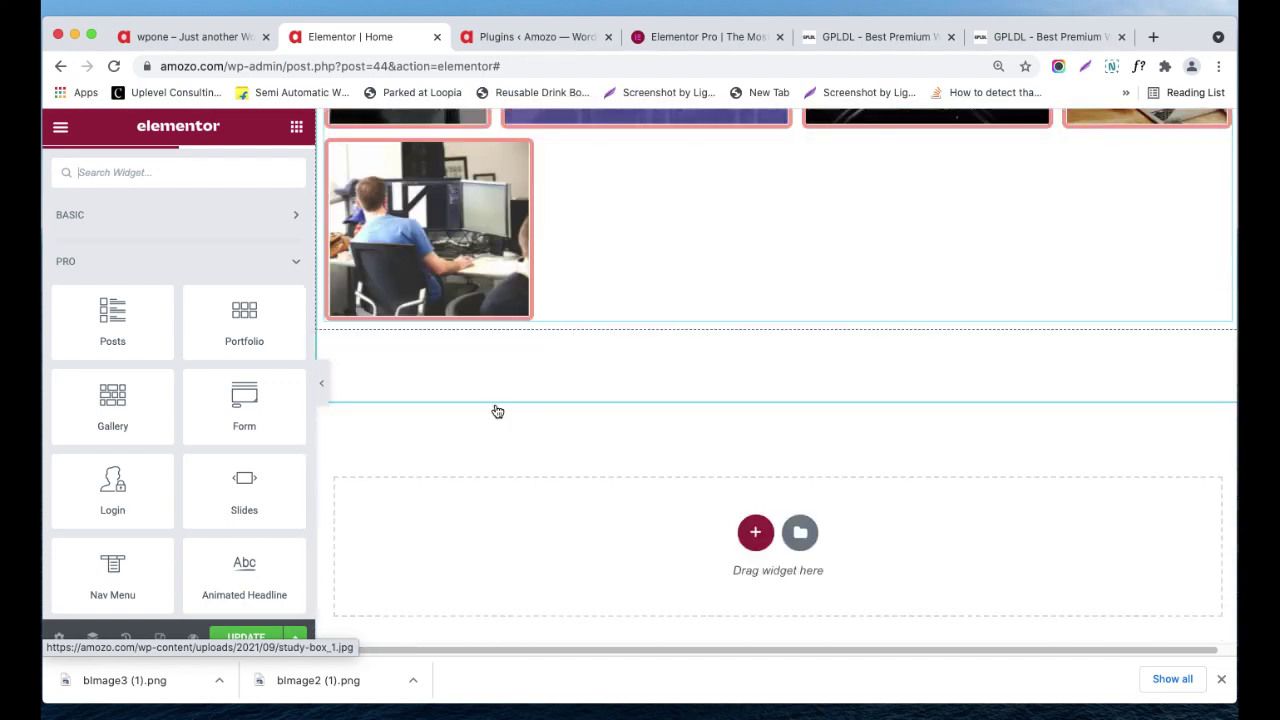
scroll(592, 388, "up", 1)
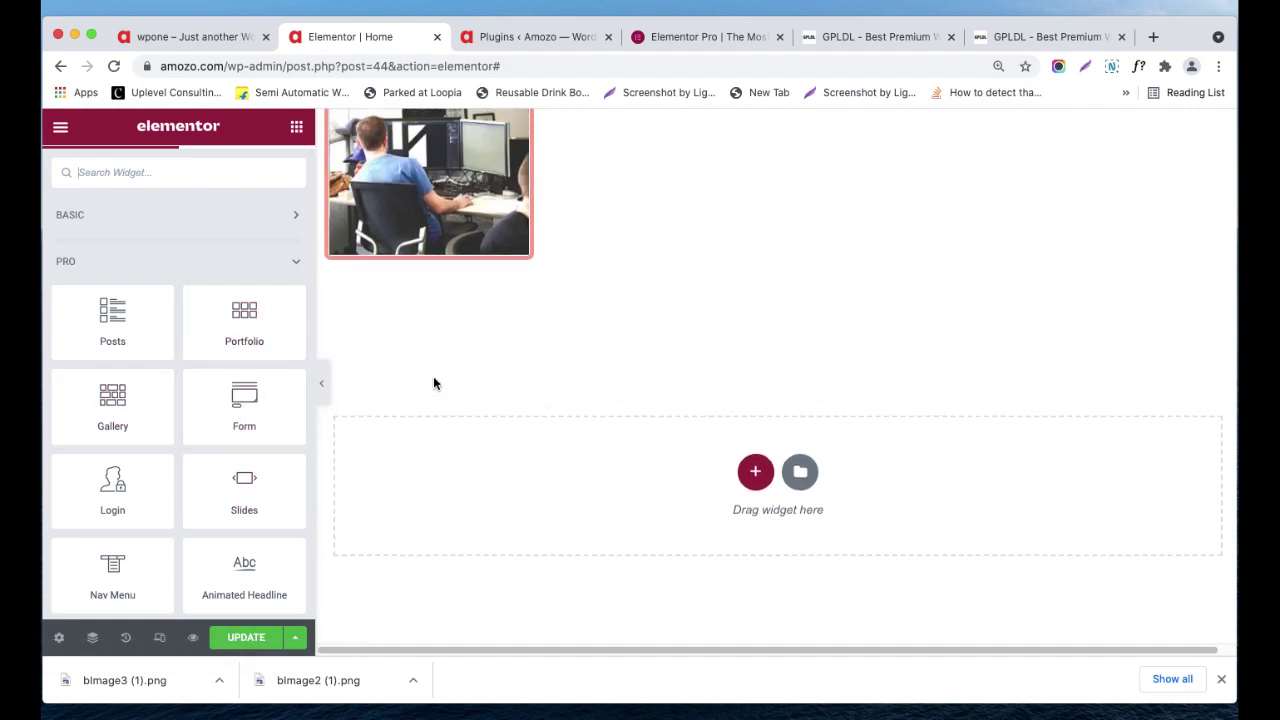
left_click_drag(246, 417, 330, 370)
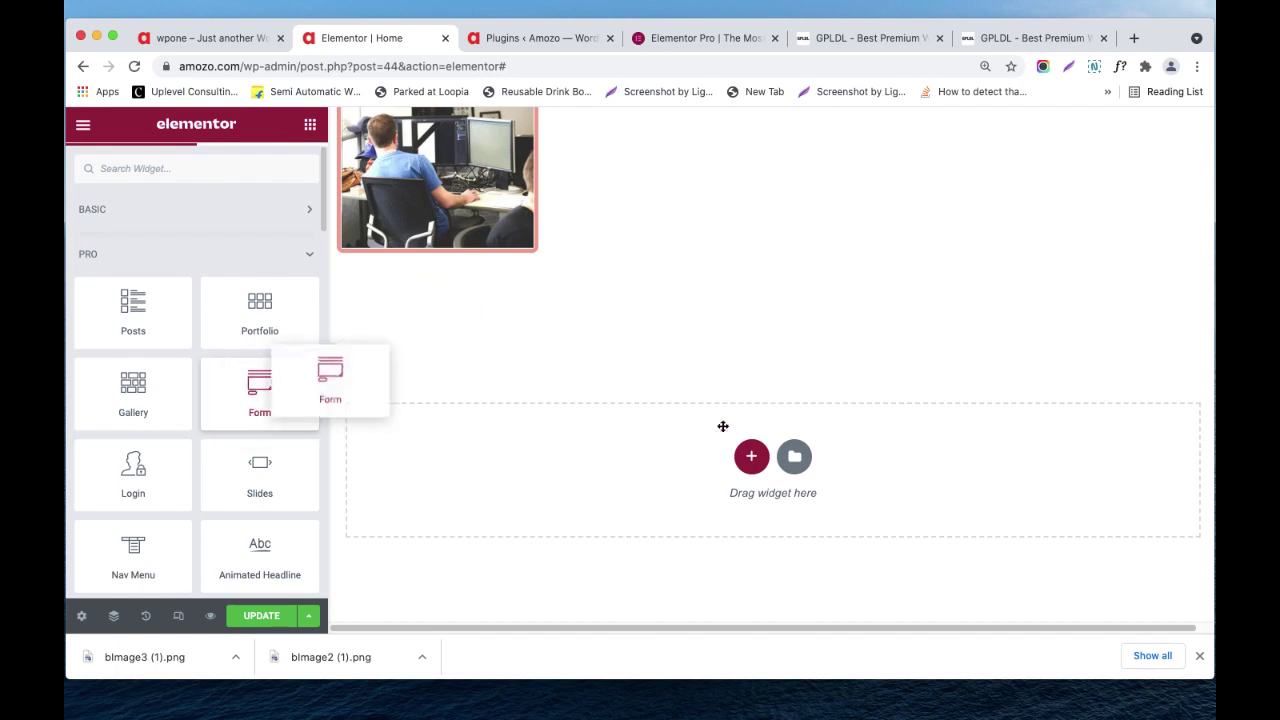
left_click(751, 456)
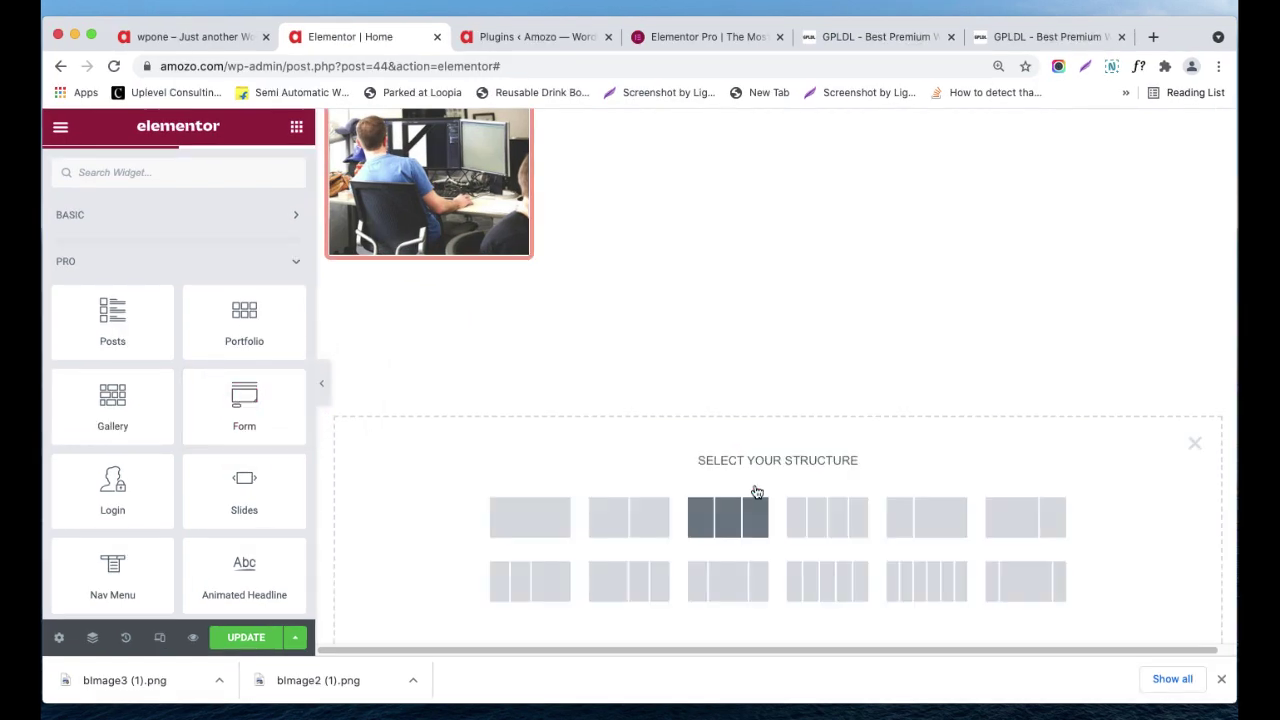
left_click(511, 532)
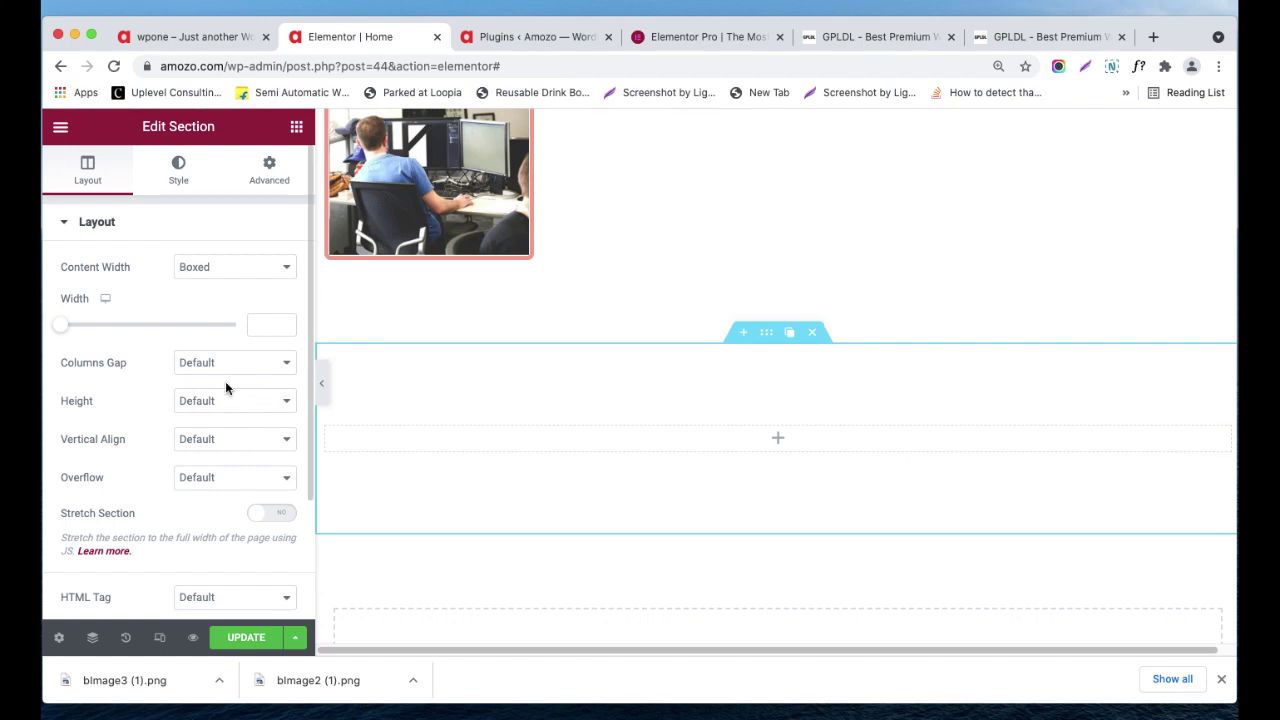
left_click(296, 126)
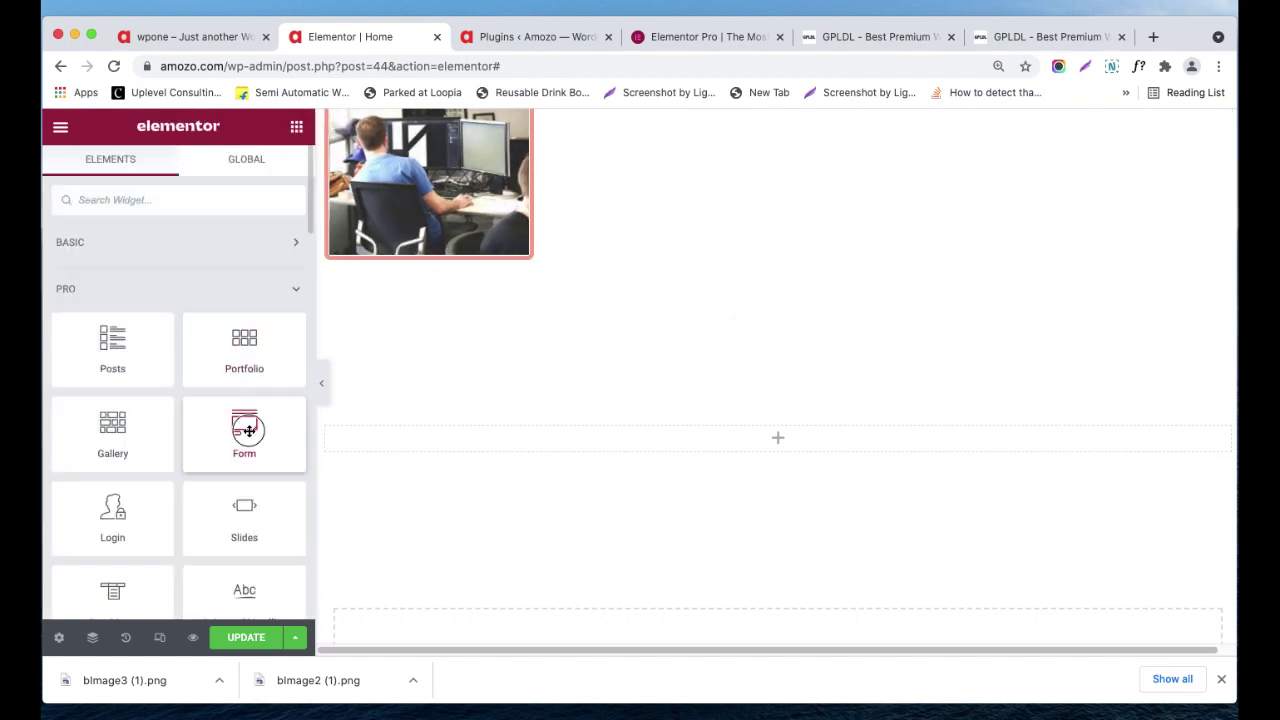
- Drop the Pro Form widget into the new section and expand its Name field settings
left_click_drag(248, 426, 575, 436)
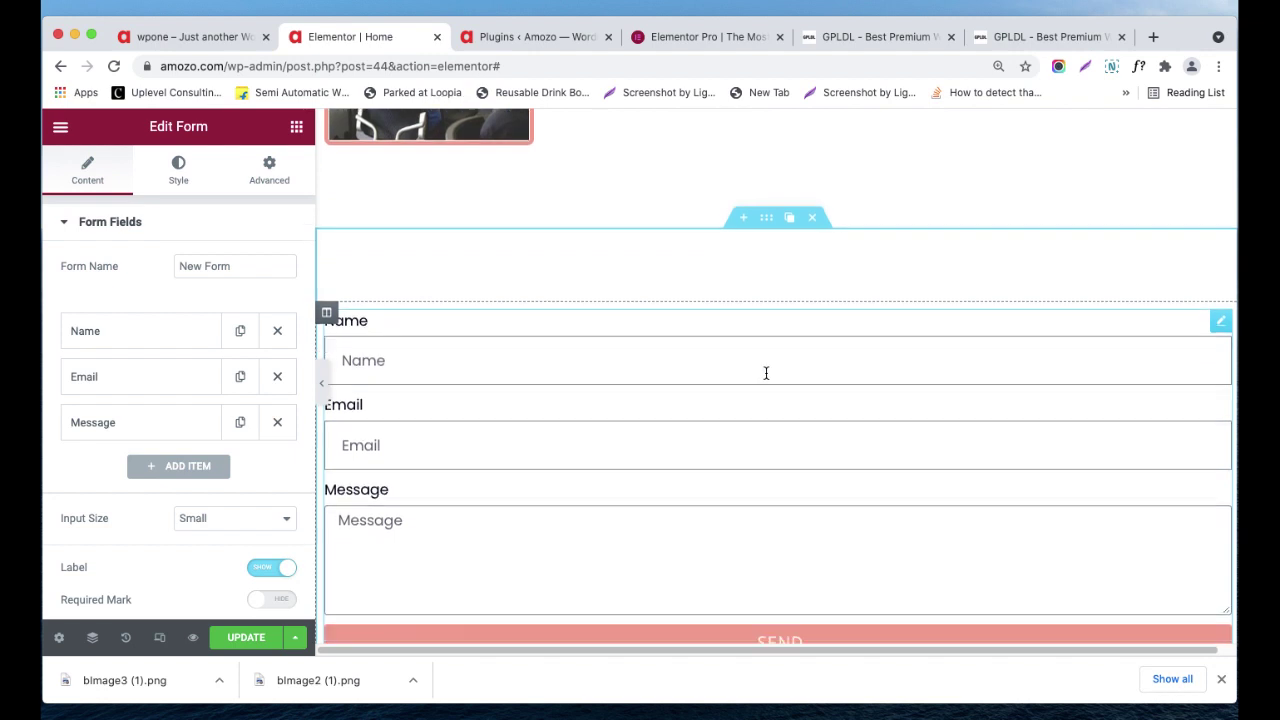
mouse_move(1223, 314)
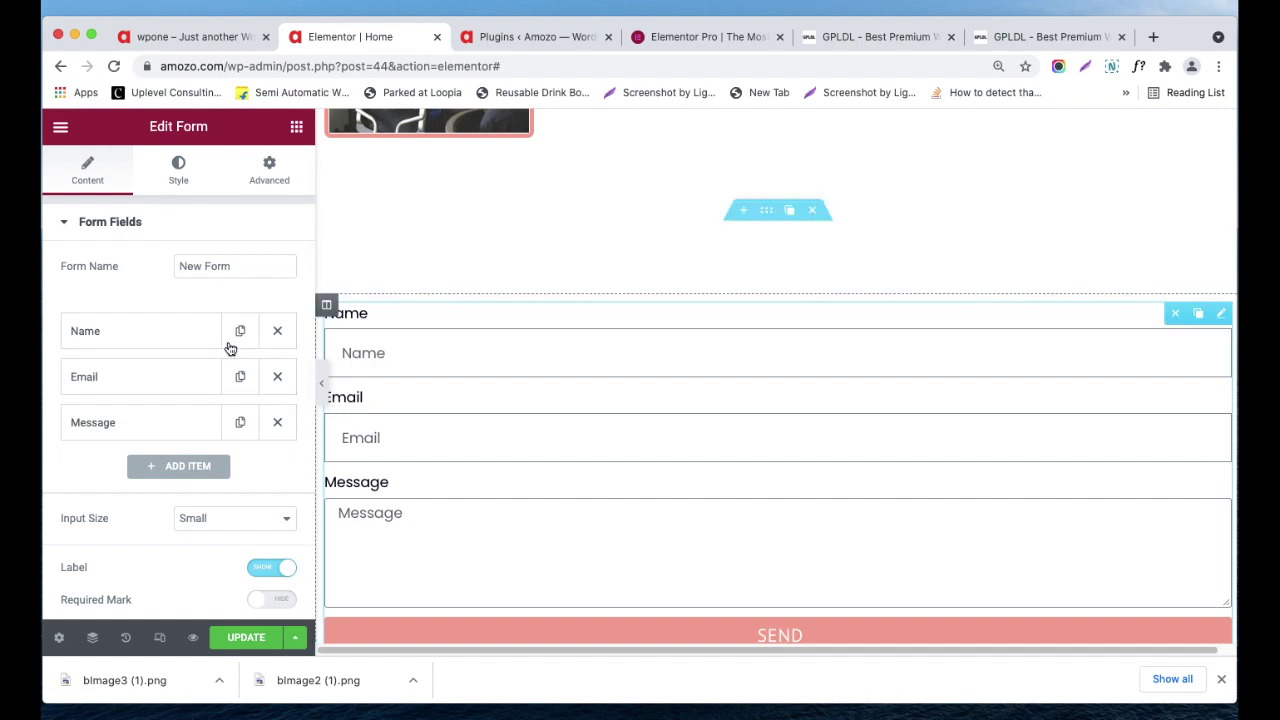
scroll(108, 350, "down", 2)
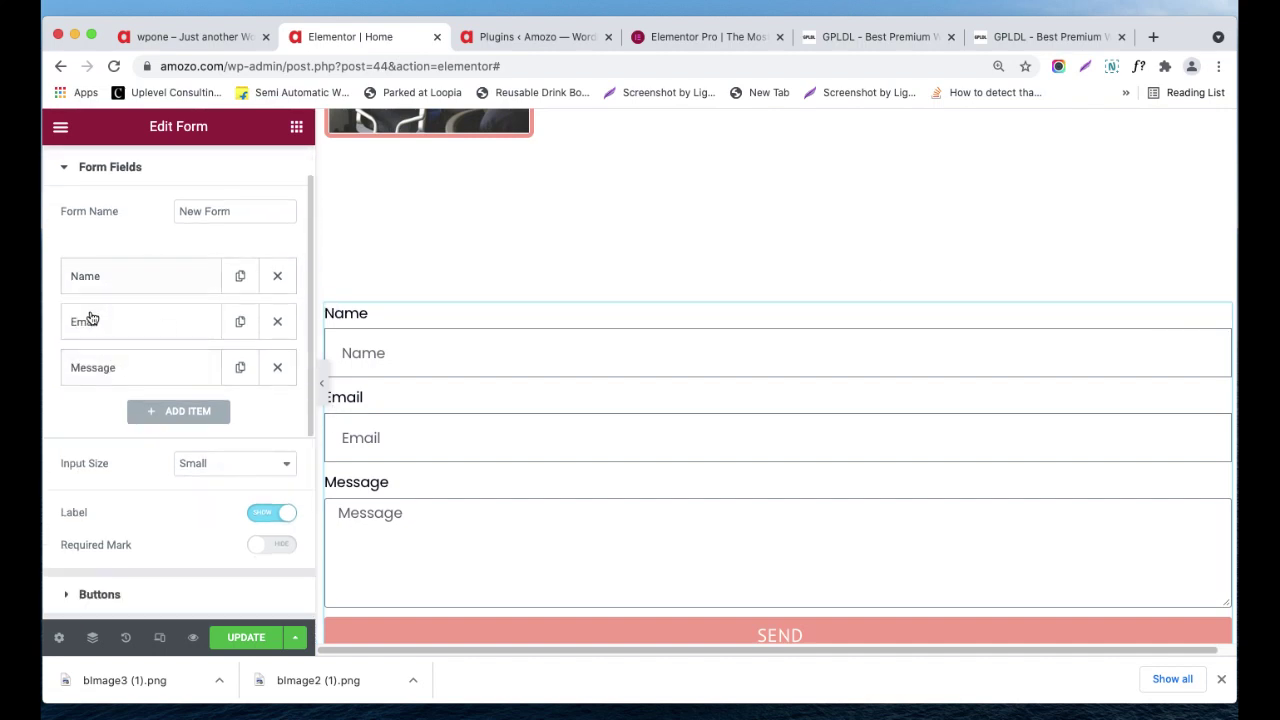
left_click(143, 290)
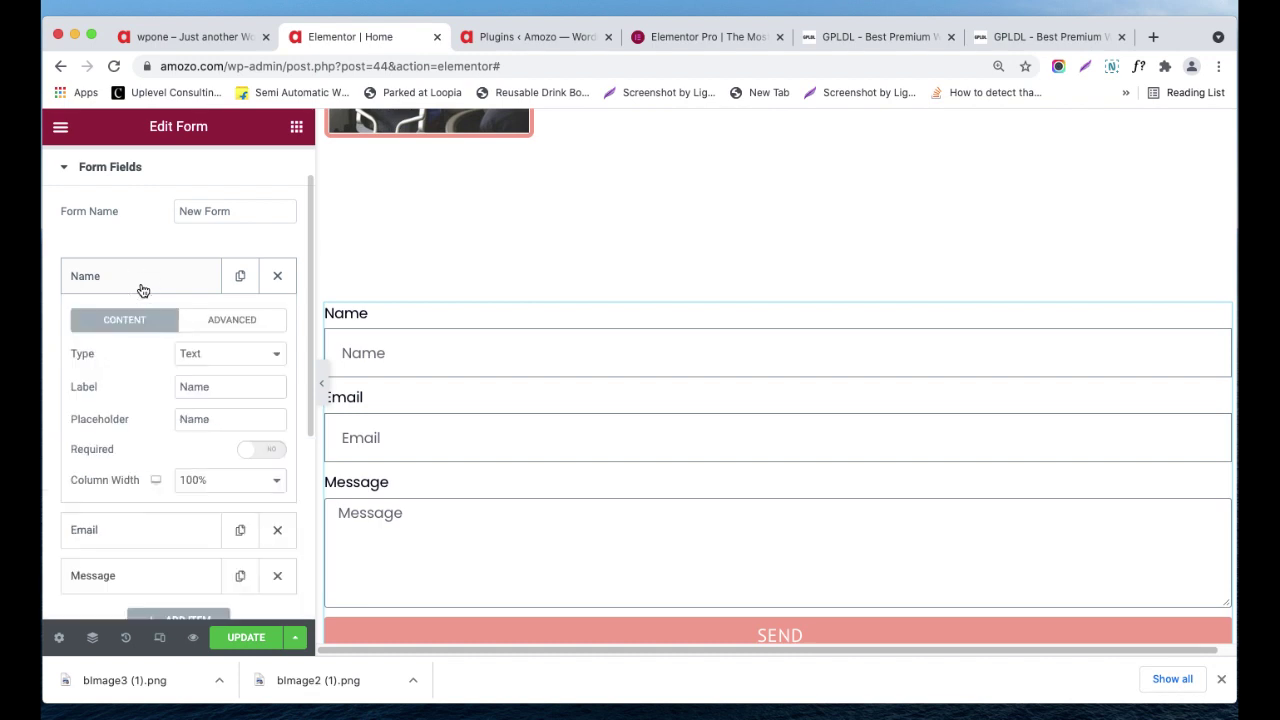
- Keep the Name field's type as Text and test typing into its input on the form
left_click(234, 356)
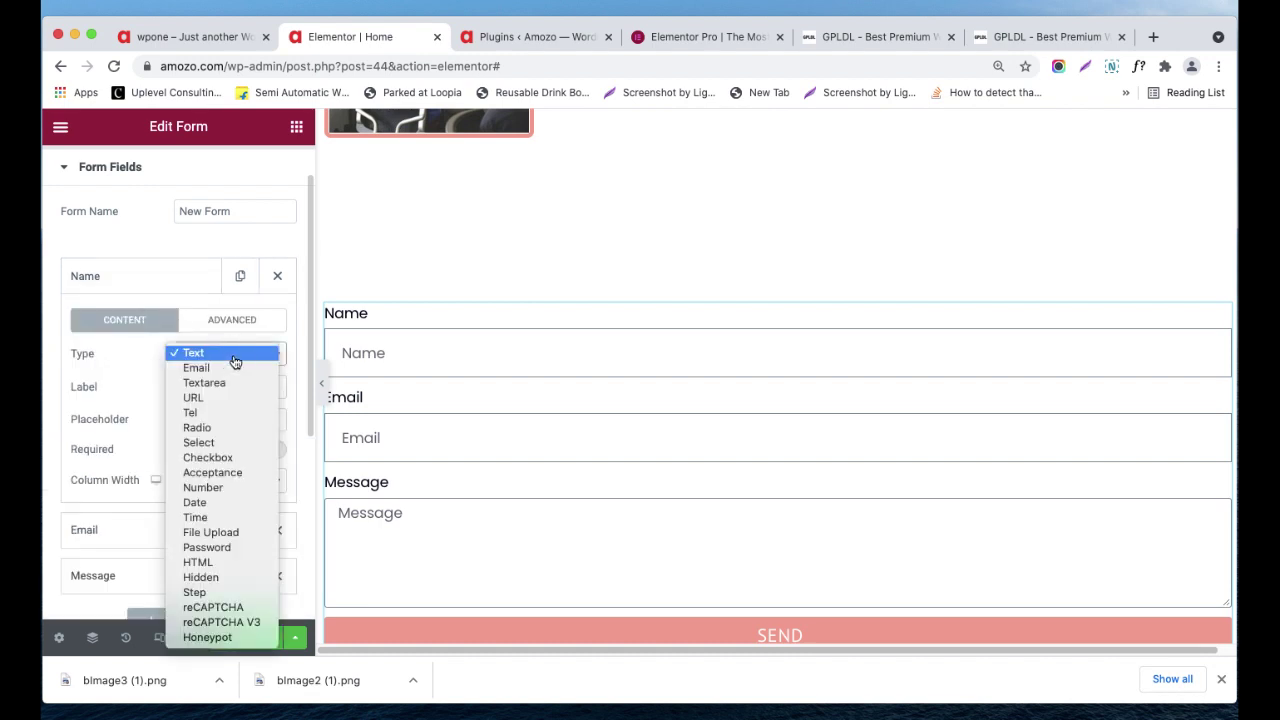
left_click(234, 361)
double_click(193, 383)
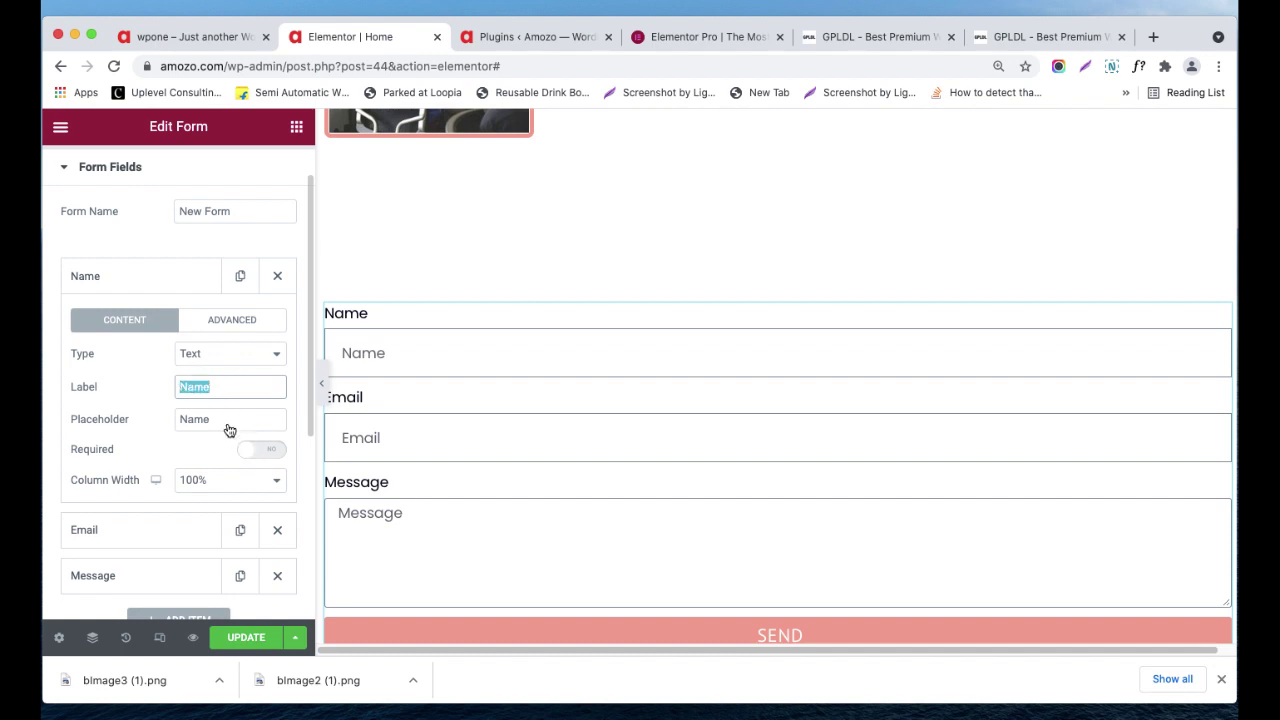
left_click(226, 420)
left_click(393, 354)
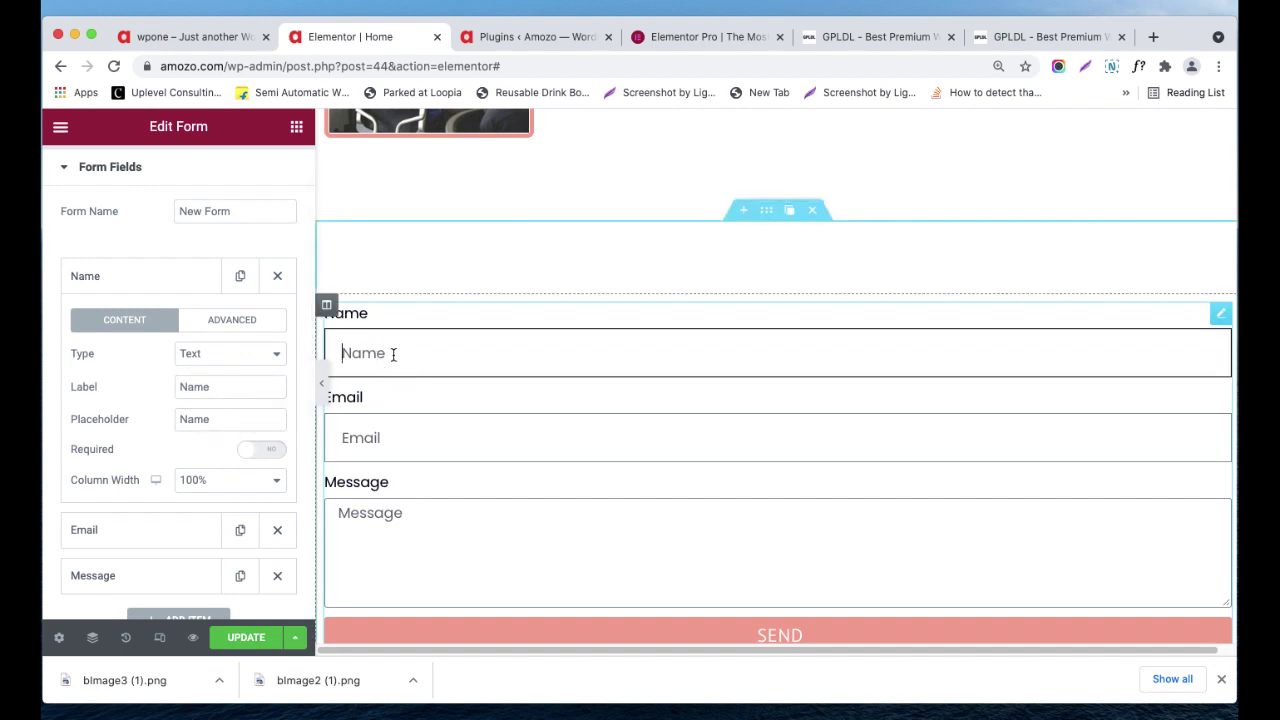
left_click(396, 354)
type("asasas")
key("BackSpace")
key("BackSpace")
key("BackSpace")
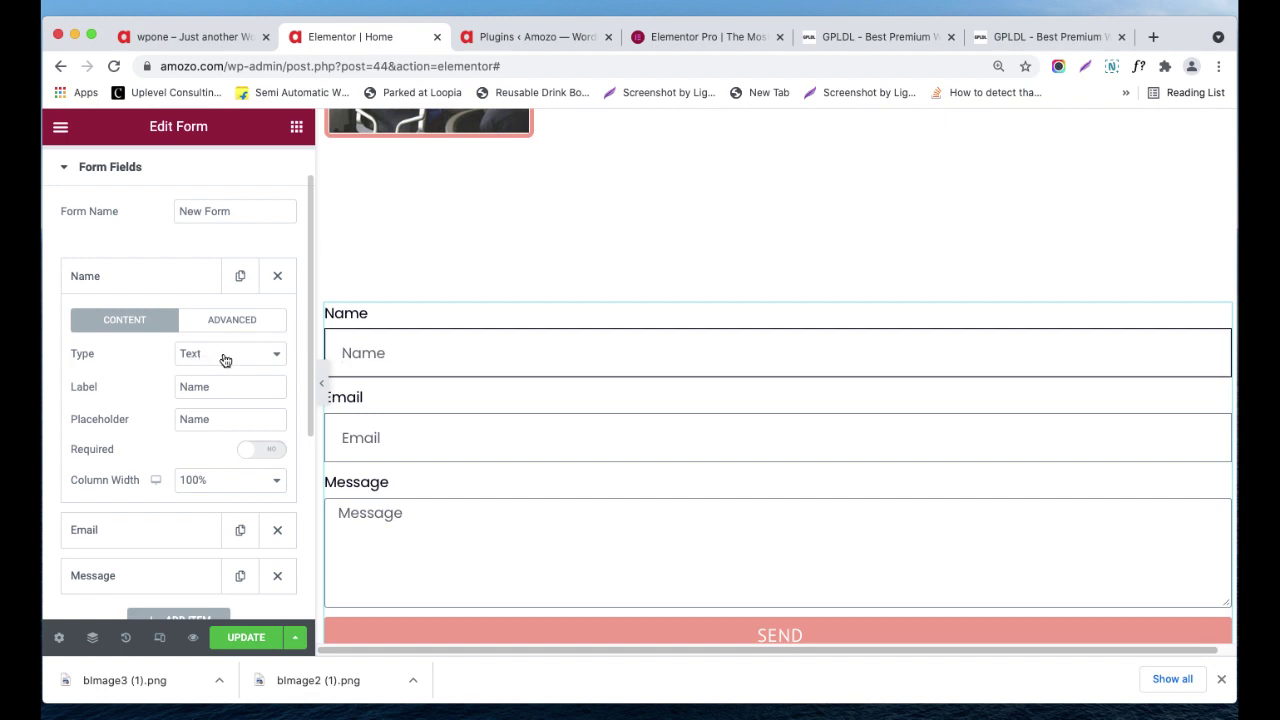
left_click_drag(366, 314, 397, 358)
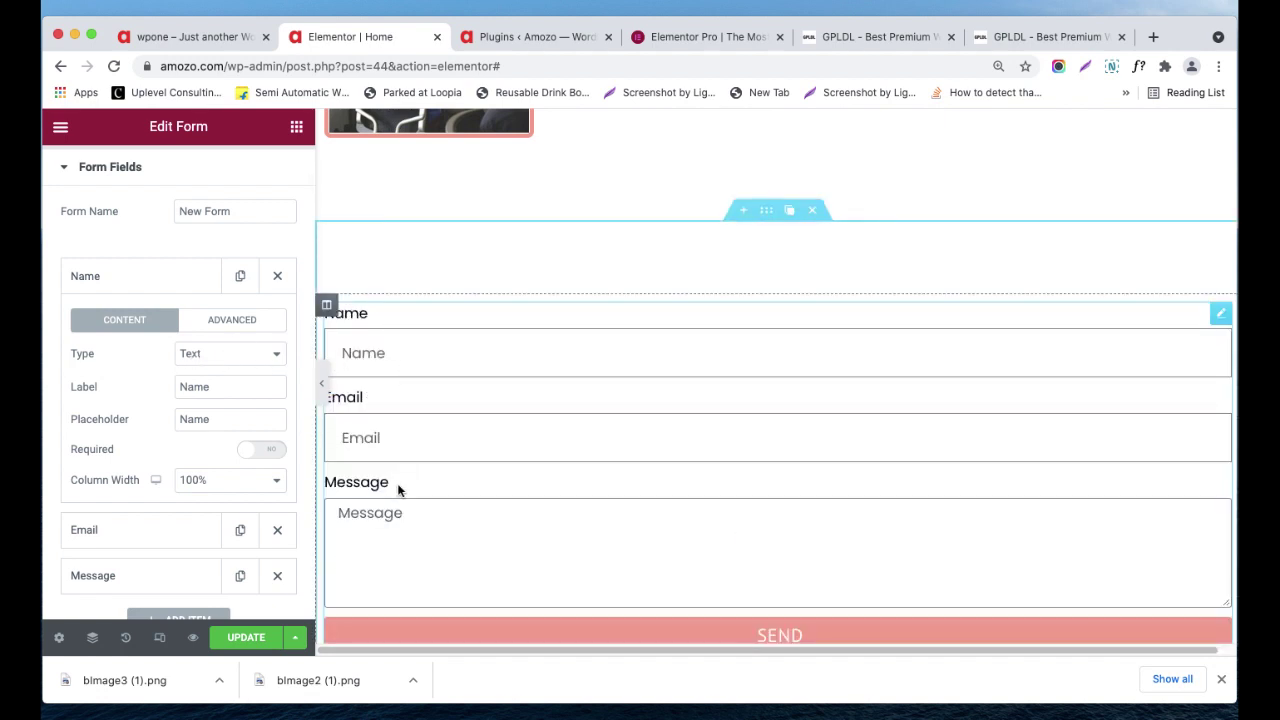
left_click_drag(400, 489, 383, 487)
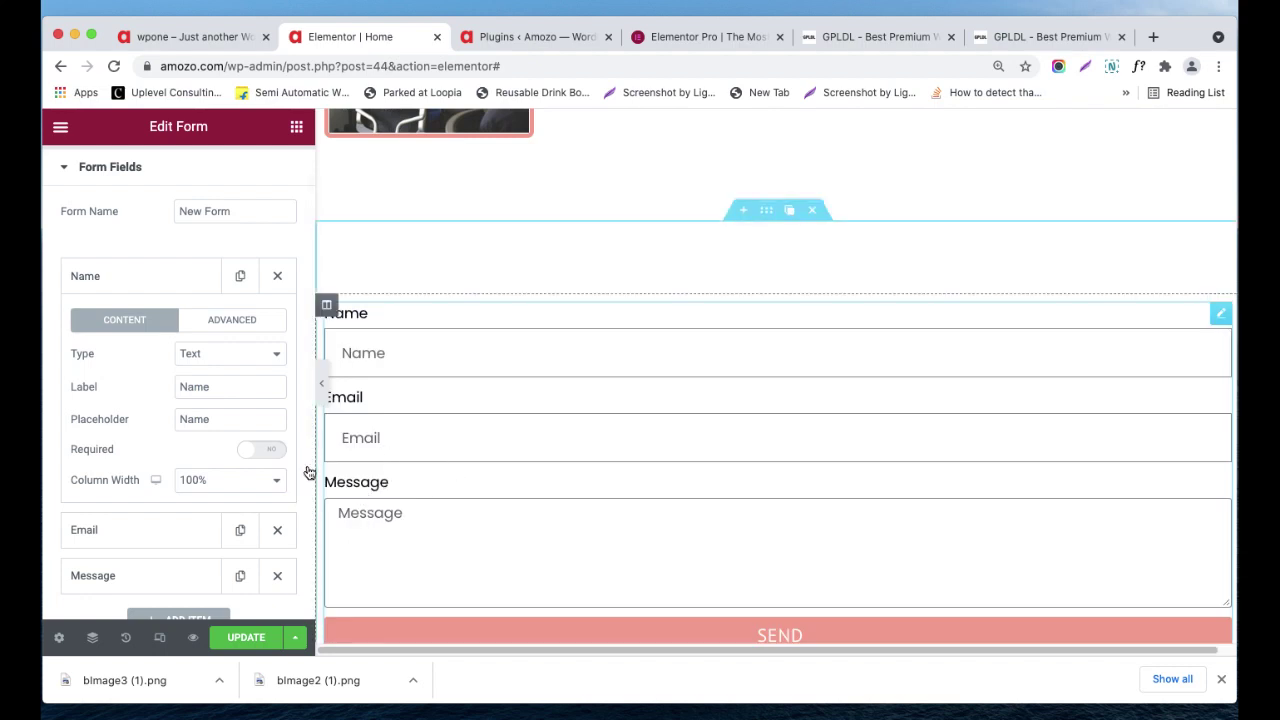
- Relabel the first field 'Full Name', leaving its placeholder as Name
left_click(218, 421)
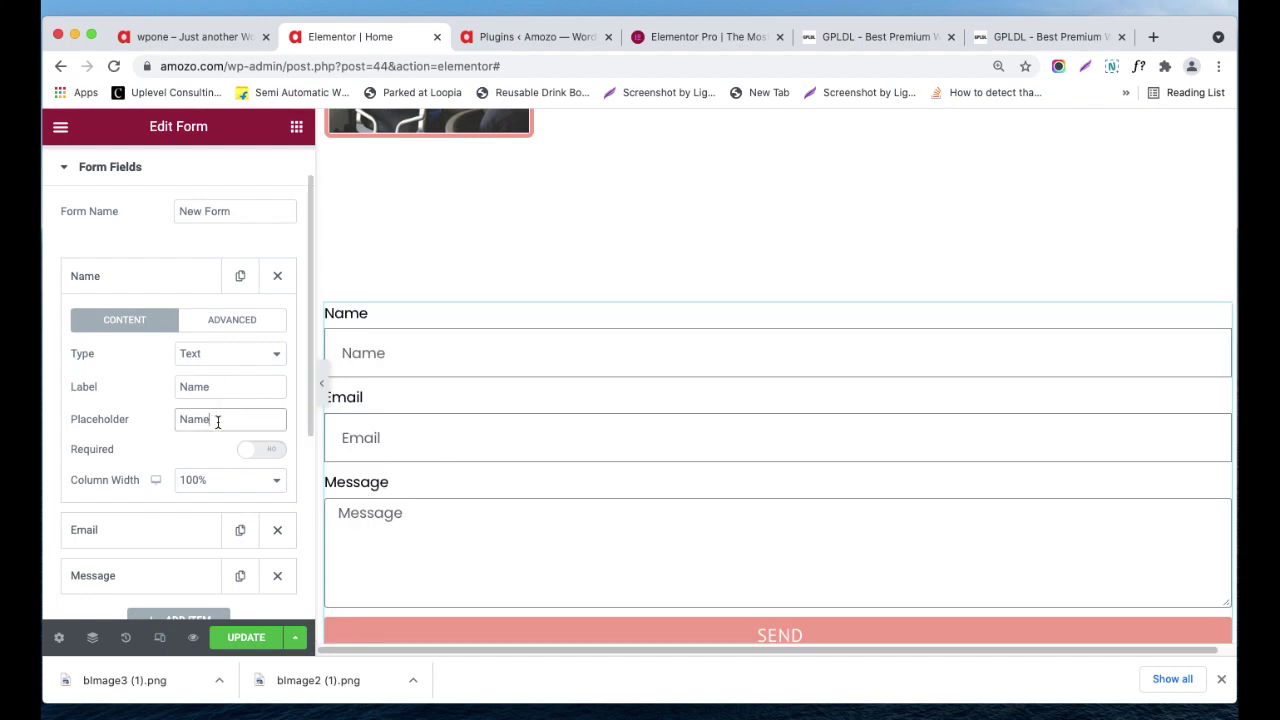
type("Full")
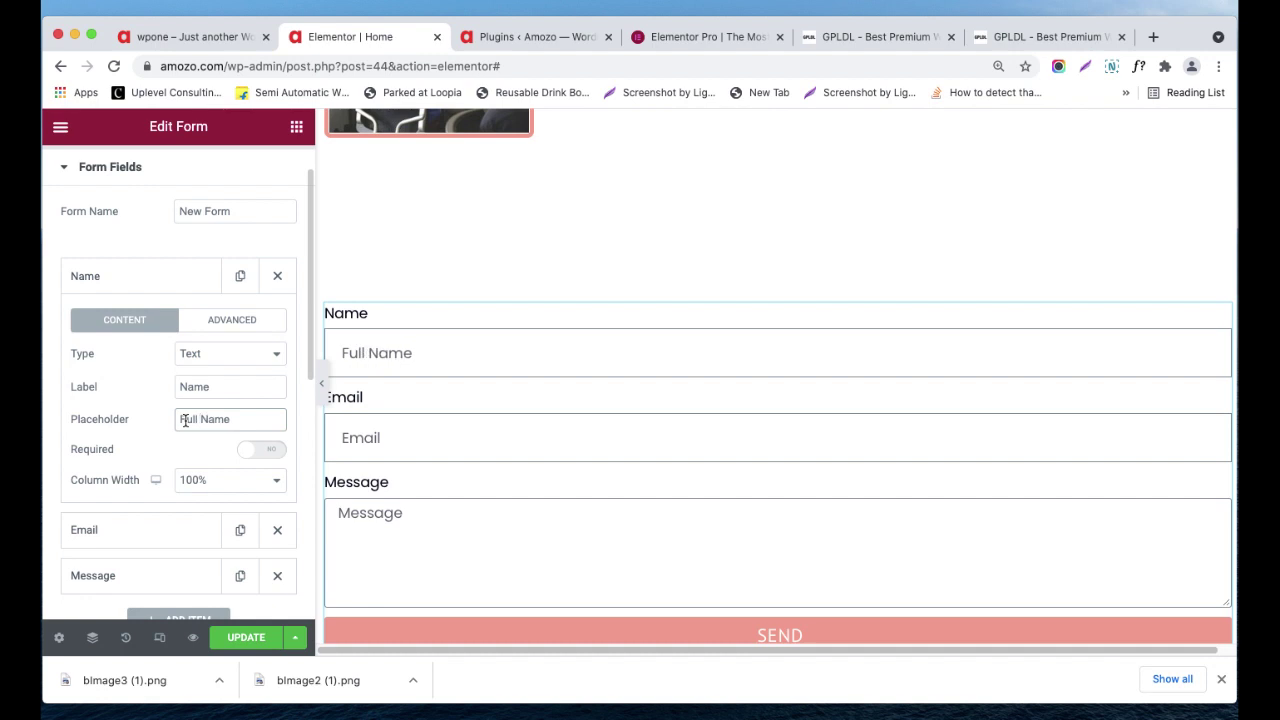
key("BackSpace")
key("BackSpace")
key("BackSpace")
key("BackSpace")
left_click(180, 387)
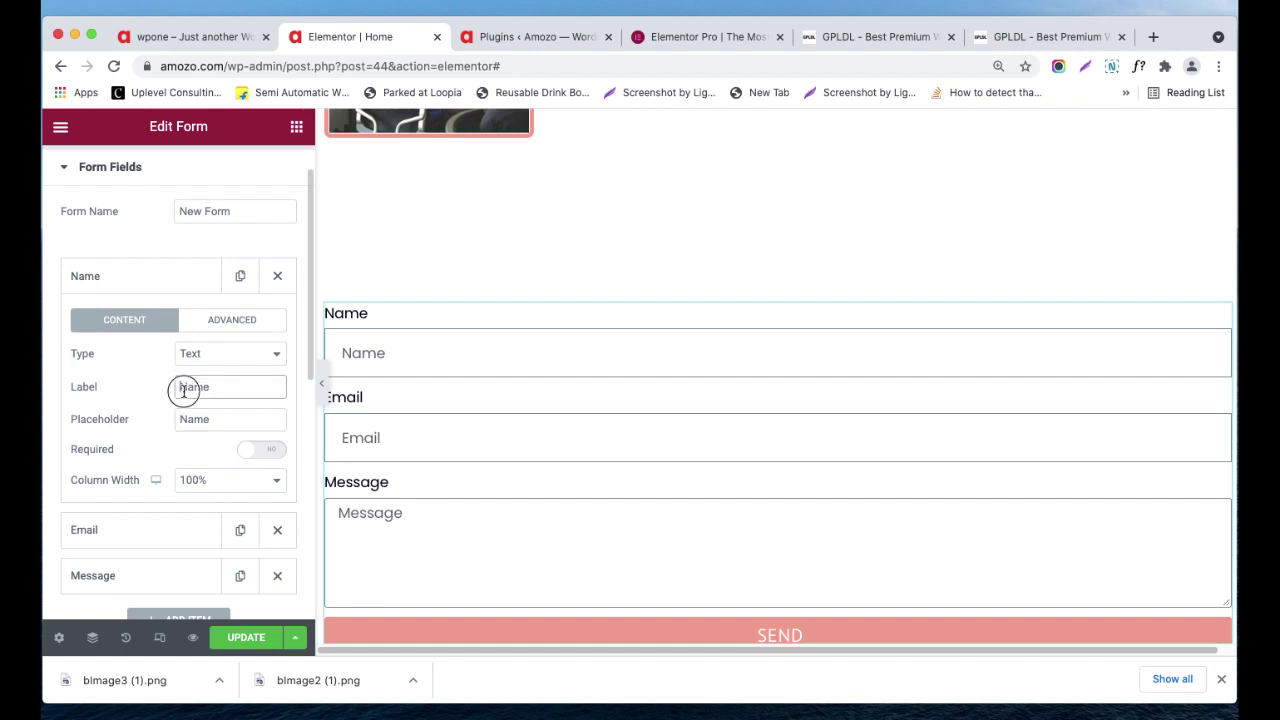
type("Full")
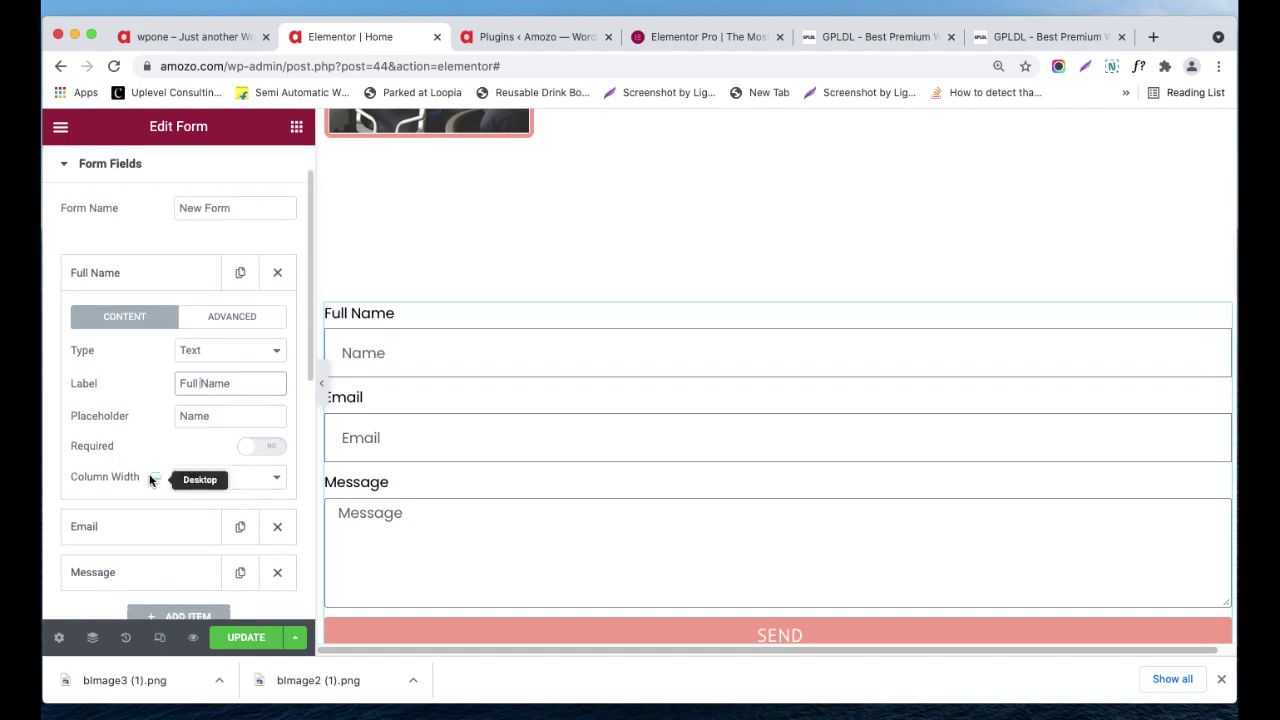
- Expand the Email field's settings and collapse them again
left_click(126, 533)
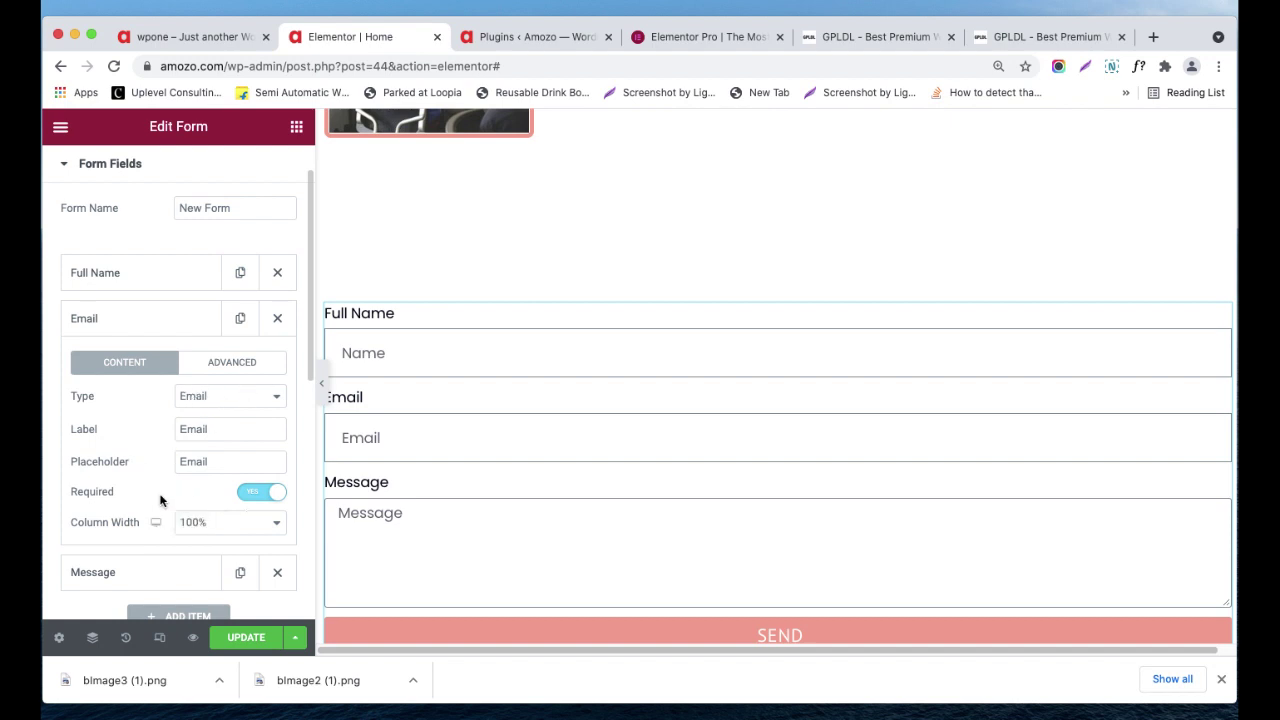
scroll(150, 505, "down", 1)
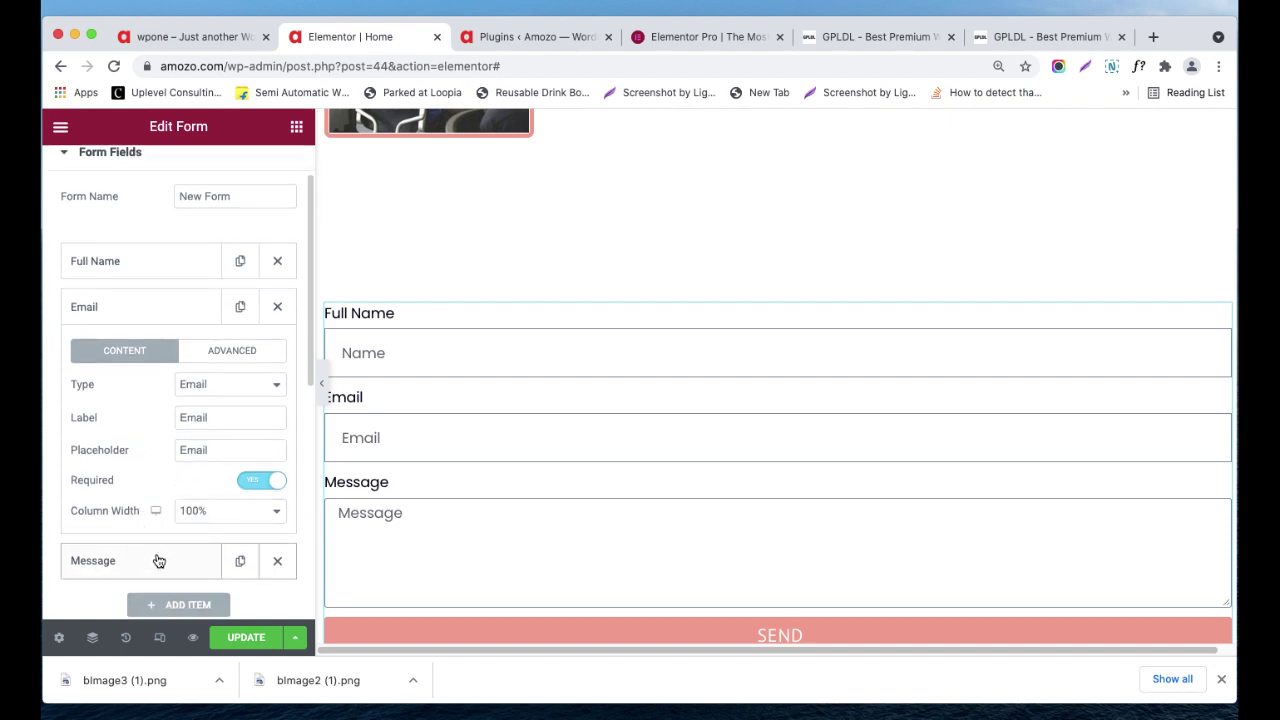
left_click(160, 318)
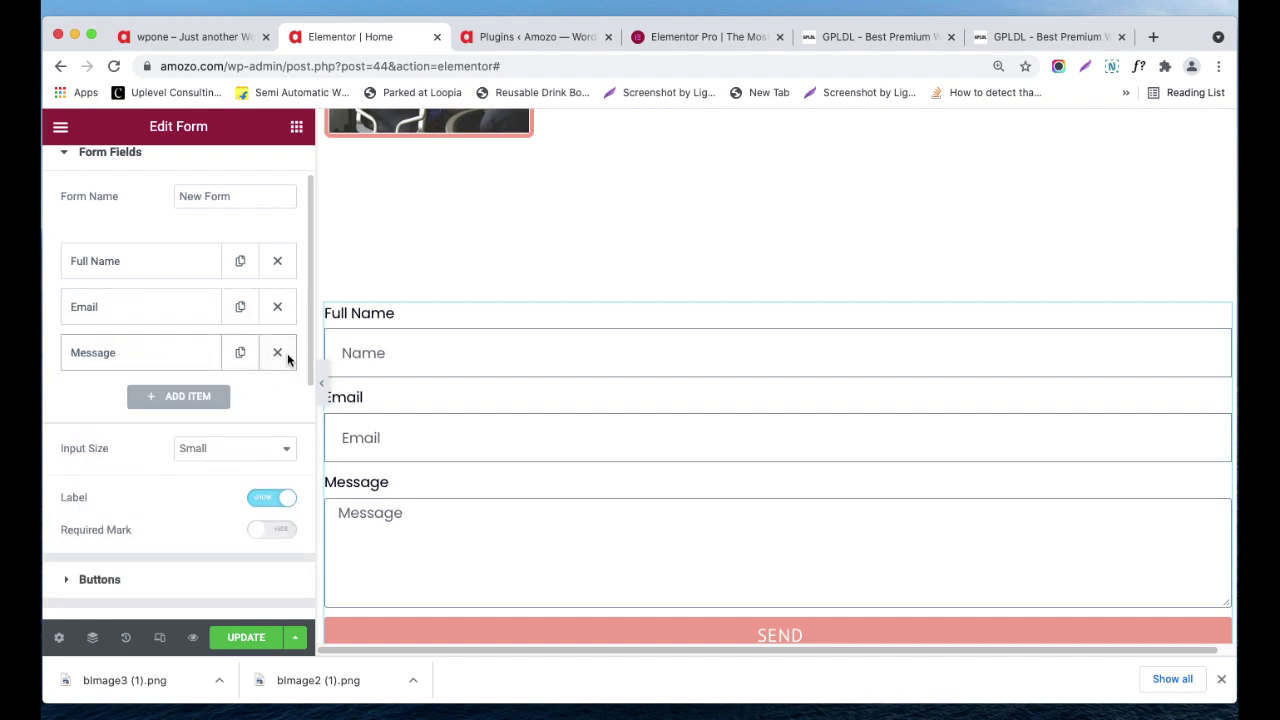
- Add a fourth Tel-type field labelled Phone with a 'Phone Number' placeholder
left_click(211, 403)
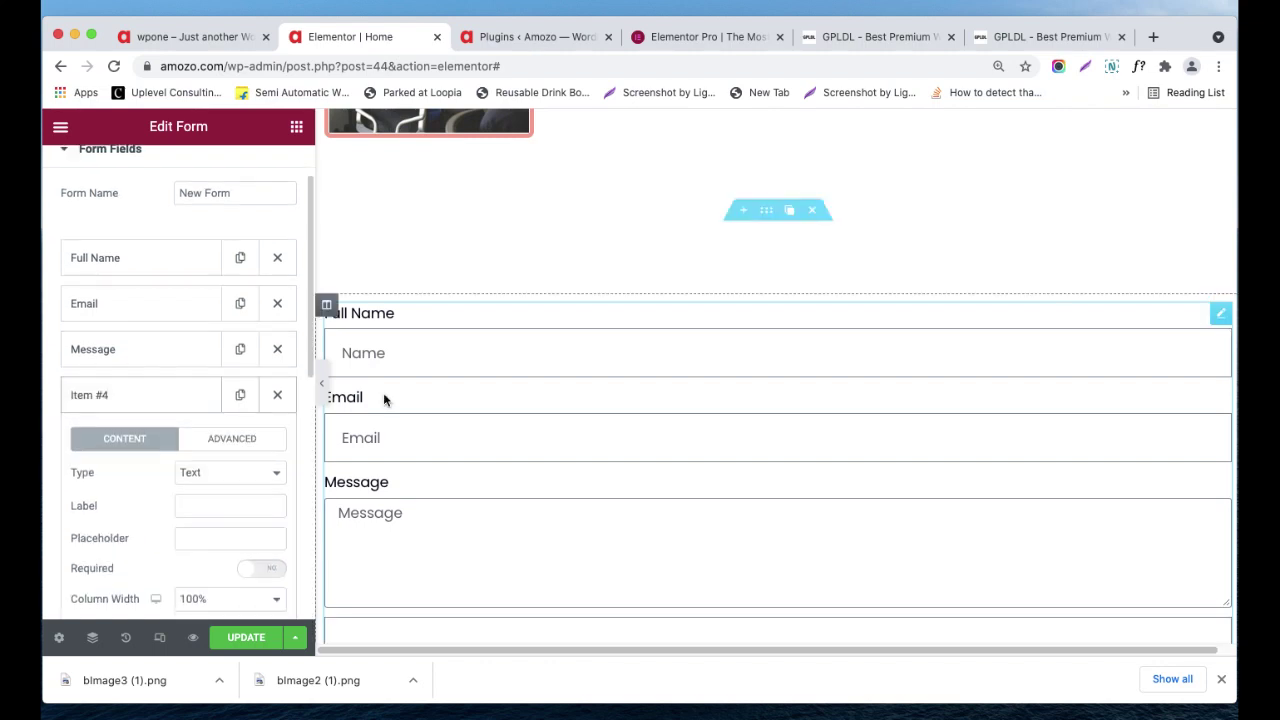
left_click(213, 477)
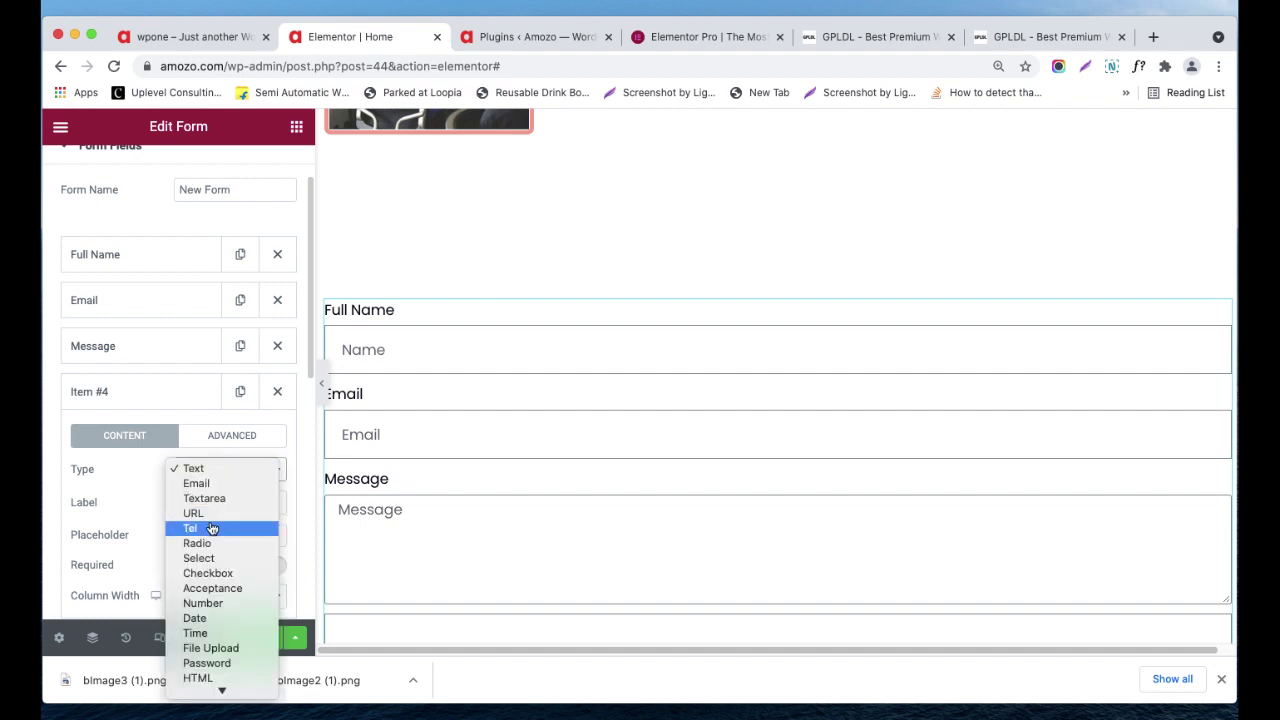
left_click(212, 528)
left_click(210, 503)
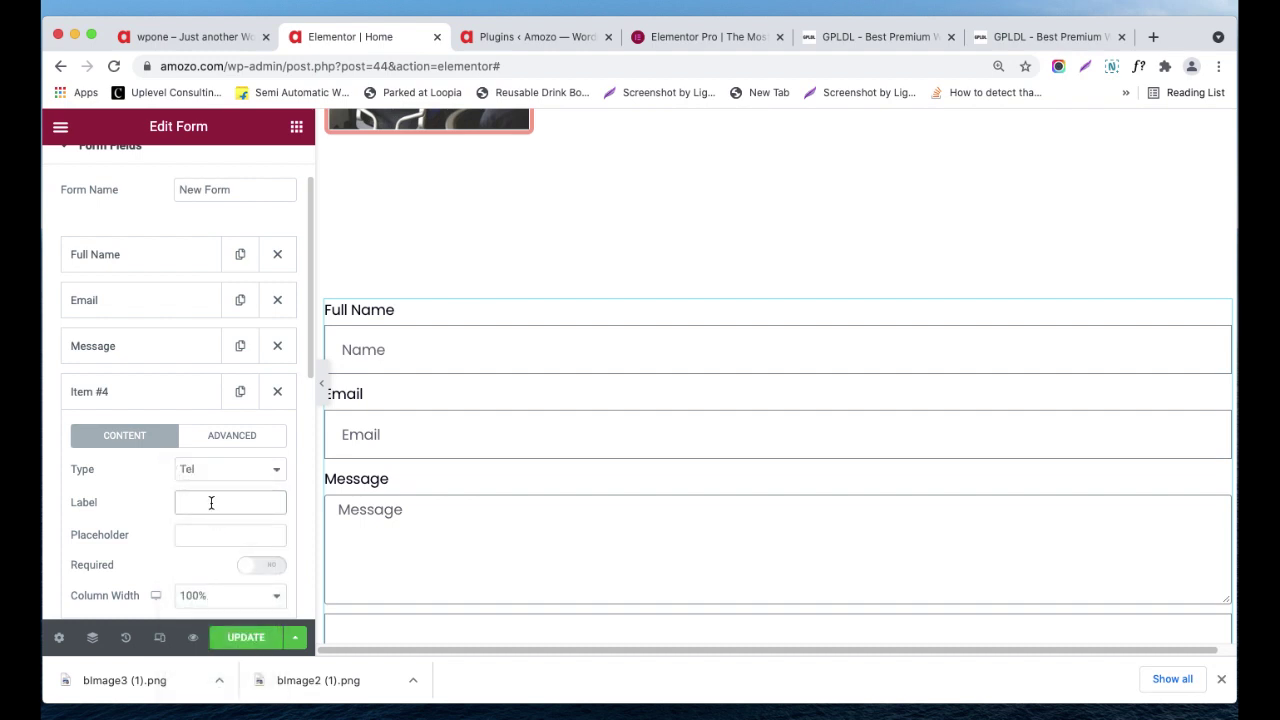
type("Phone")
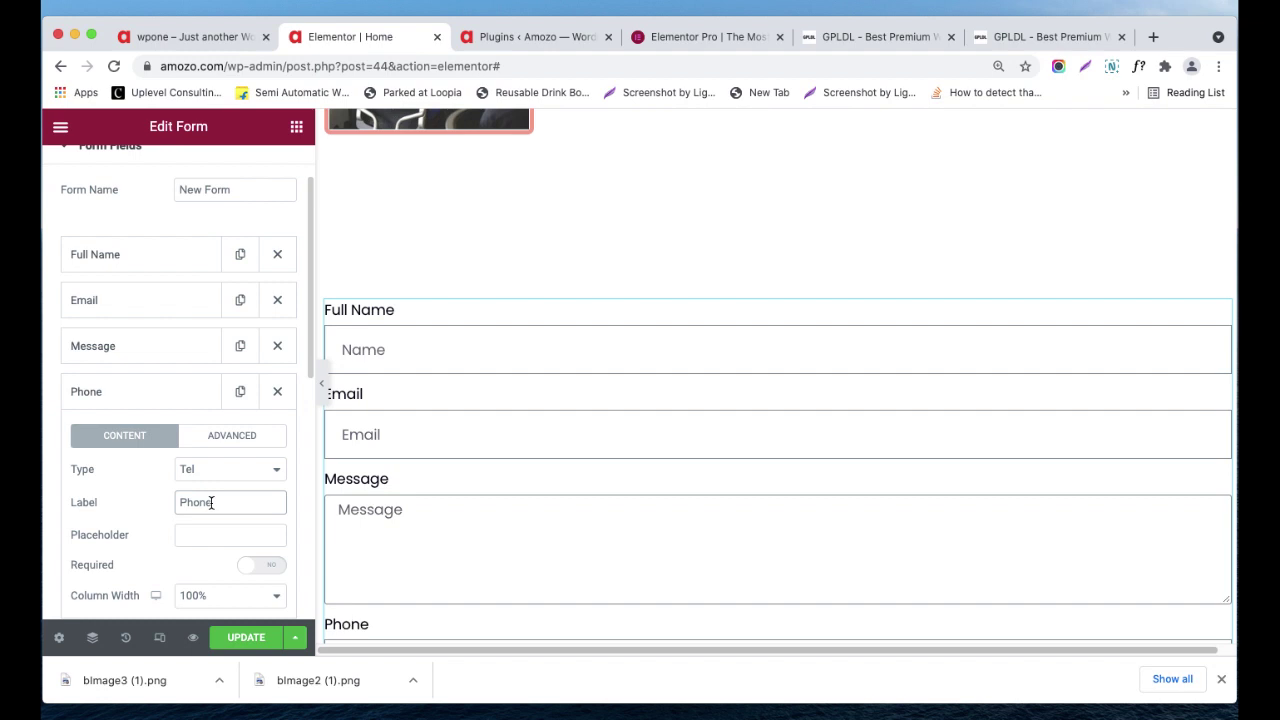
left_click(212, 533)
key("alt+shift+Left")
- Leave the Phone field optional after briefly marking it required
scroll(230, 537, "down", 2)
left_click(264, 493)
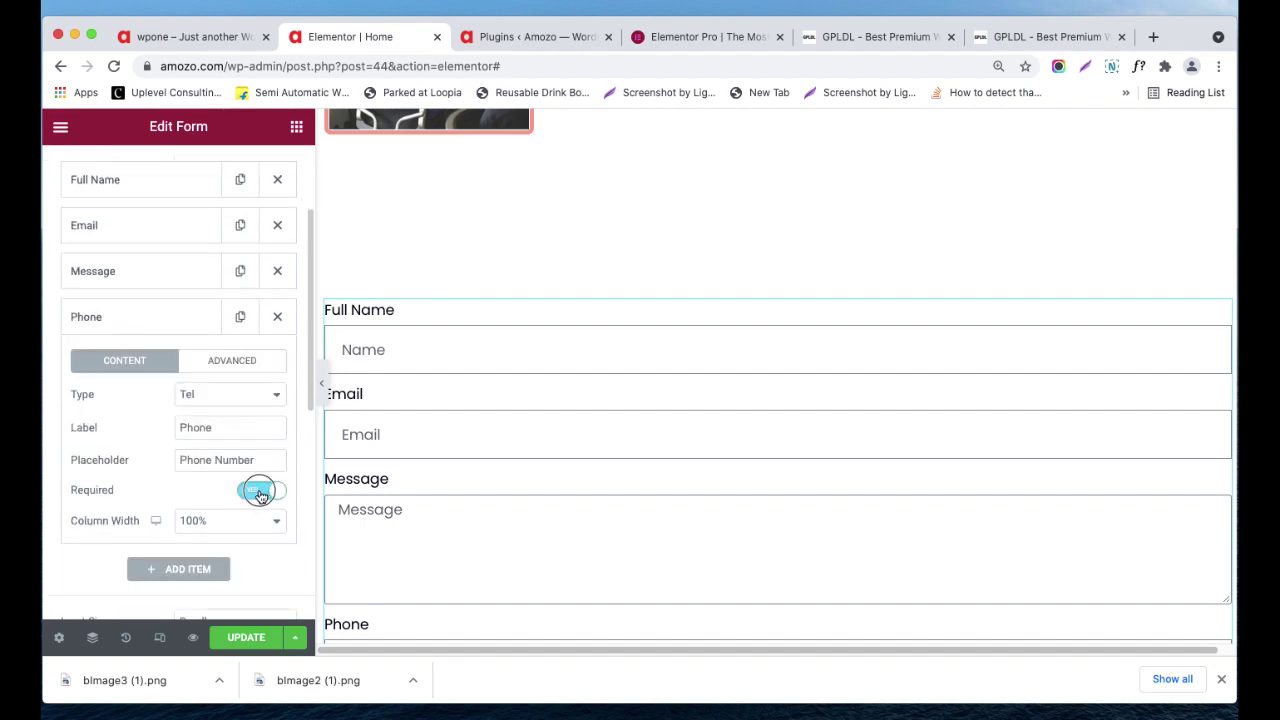
left_click(260, 496)
- Try the Phone field at 50% width, return it to 100%, and collapse it
scroll(362, 500, "down", 2)
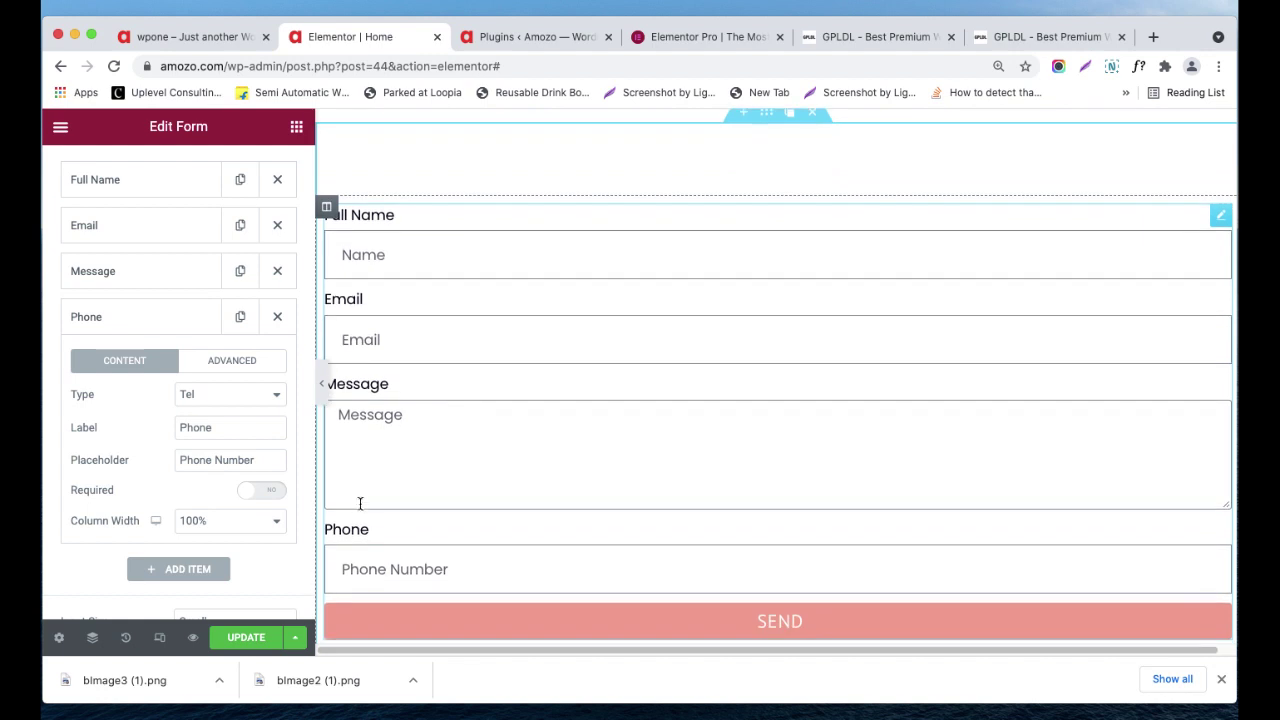
left_click(223, 521)
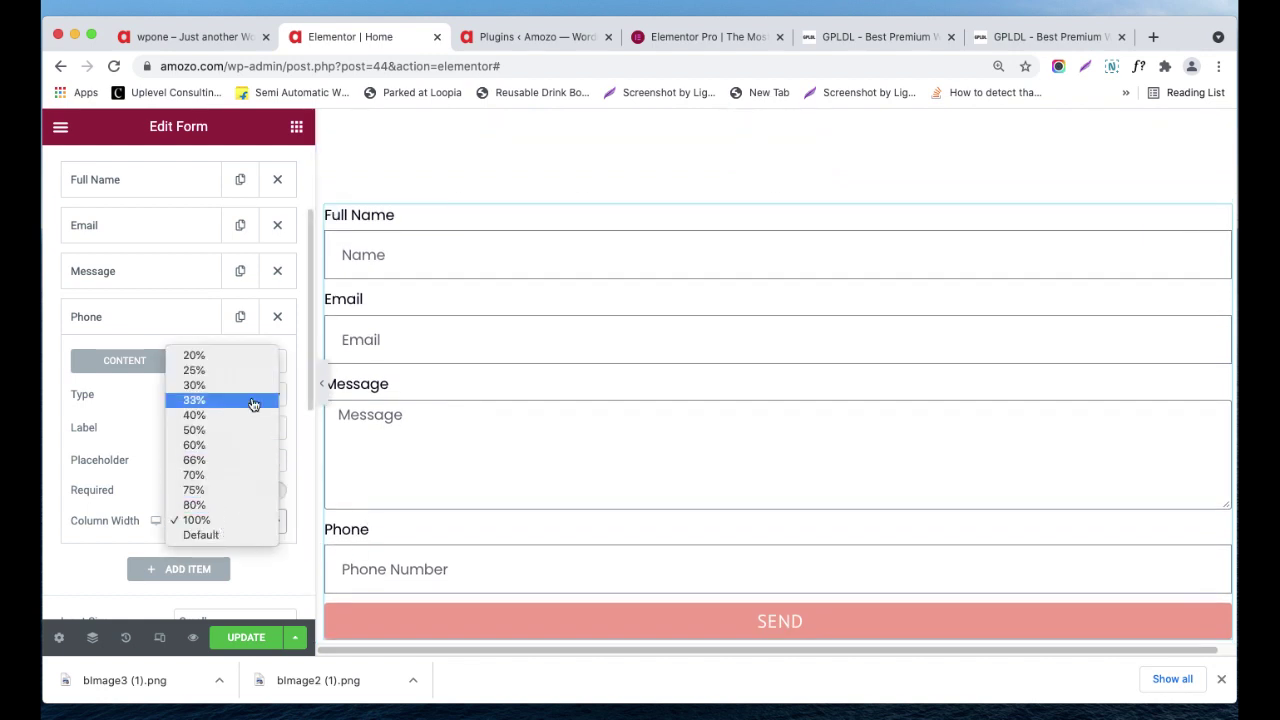
left_click(242, 434)
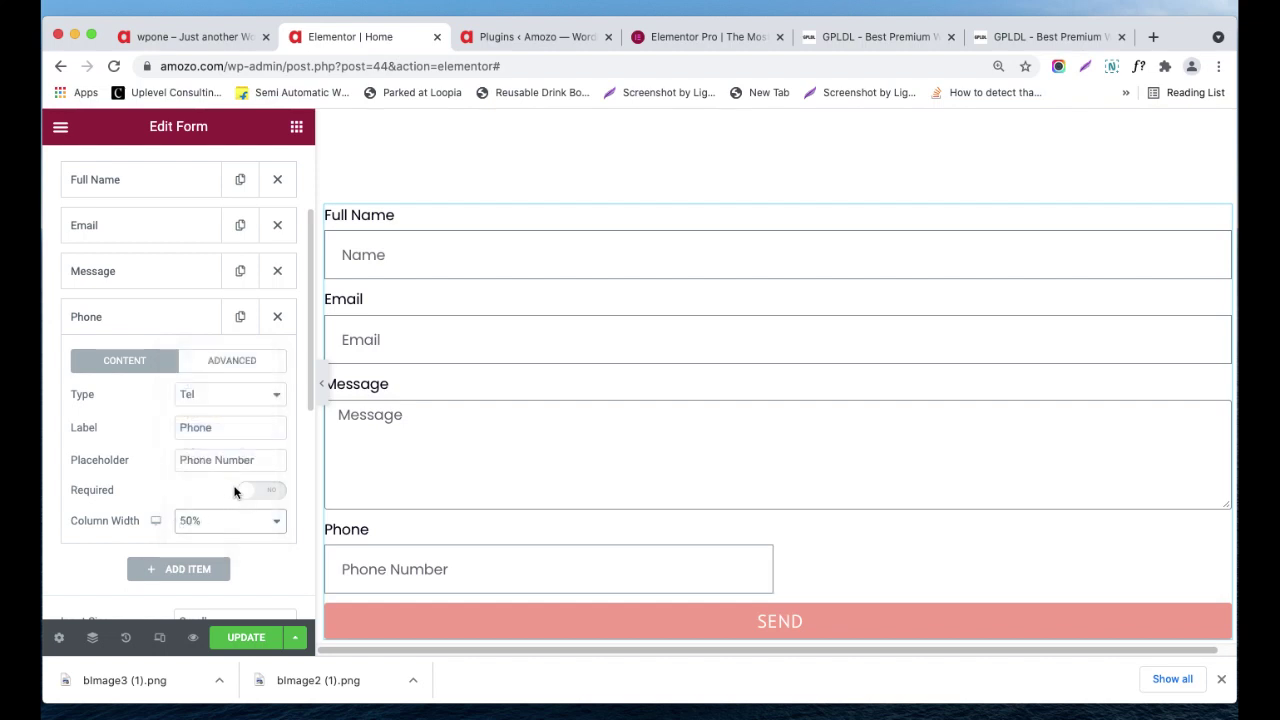
left_click(274, 521)
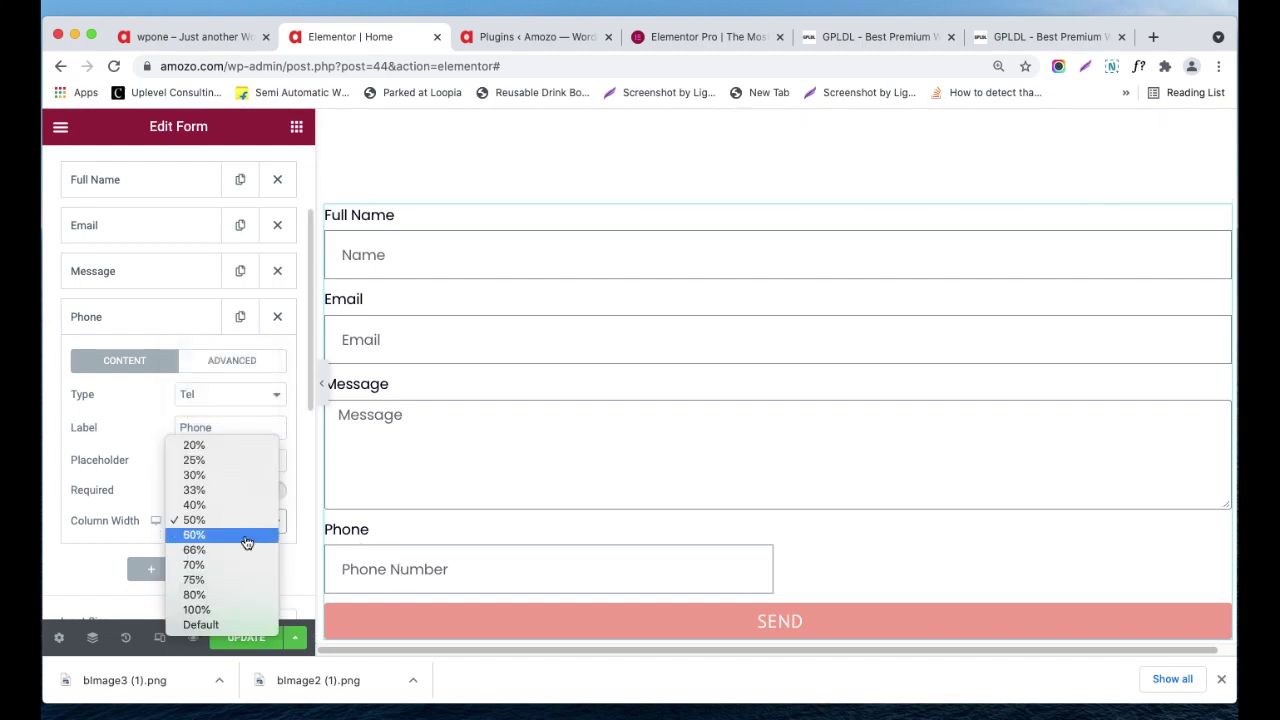
left_click(225, 609)
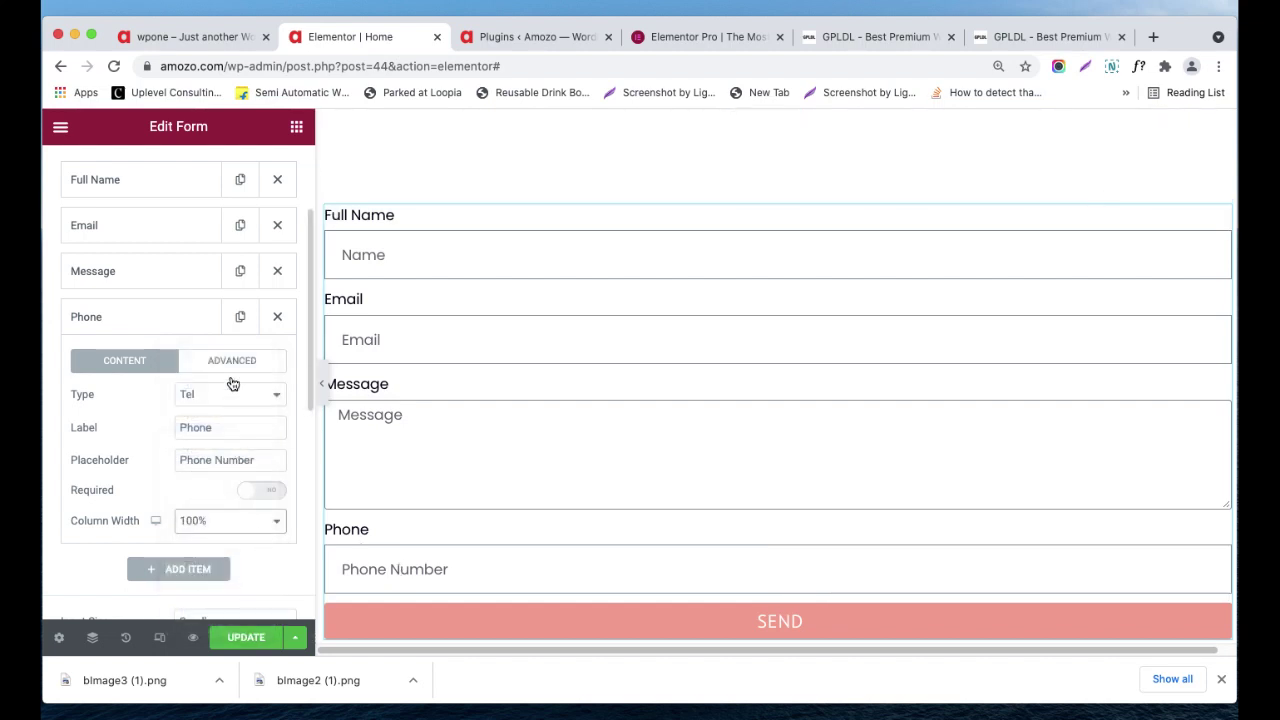
left_click(155, 318)
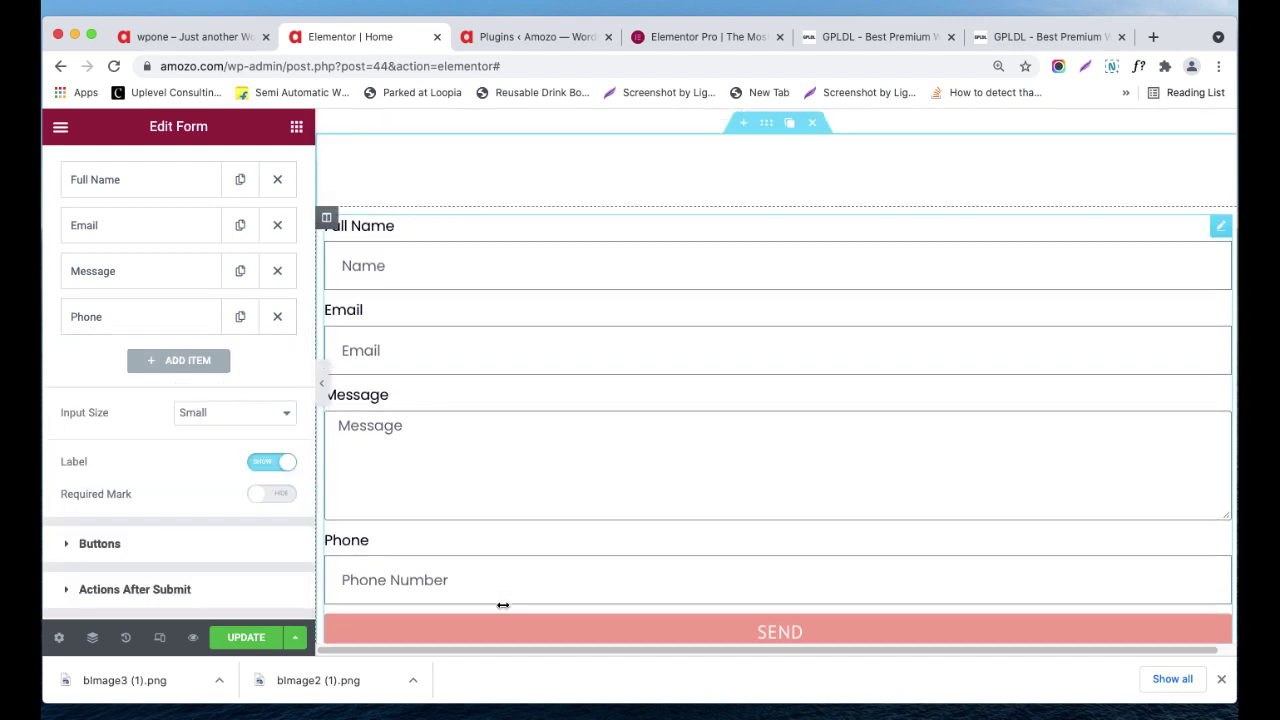
- Drag the Phone field up so it sits between Full Name and Email
scroll(117, 383, "up", 2)
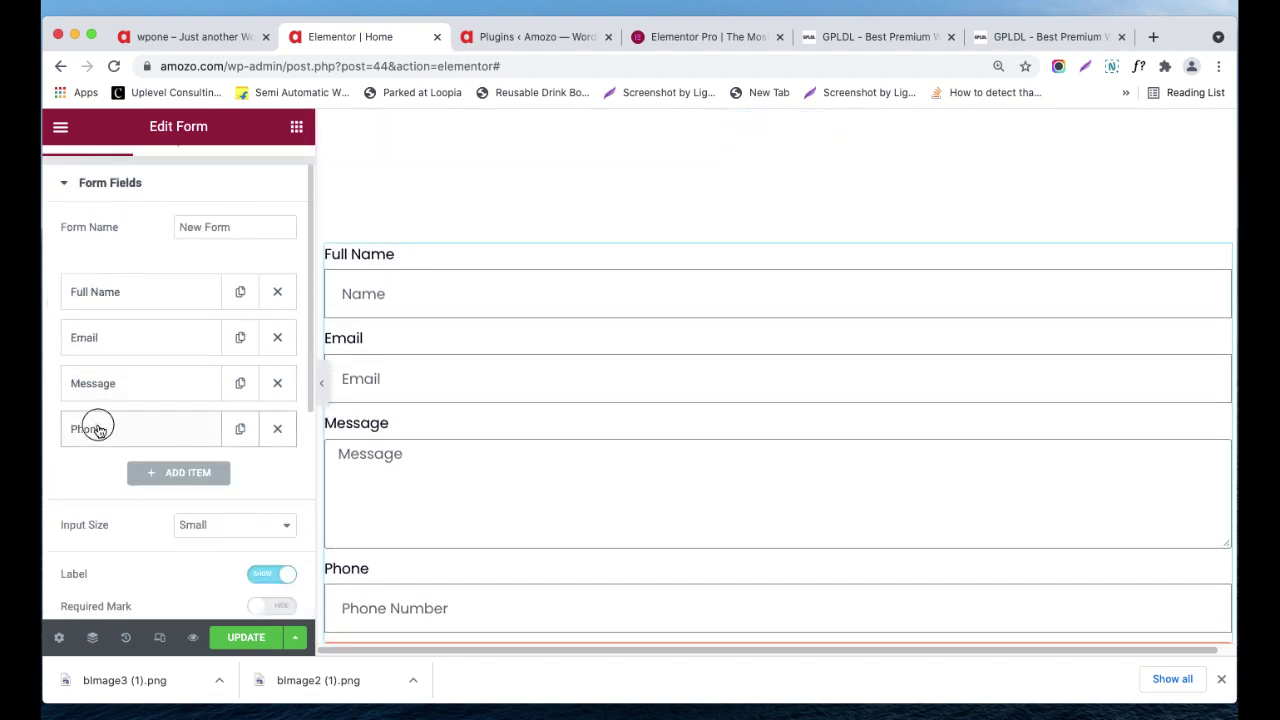
left_click_drag(95, 428, 114, 334)
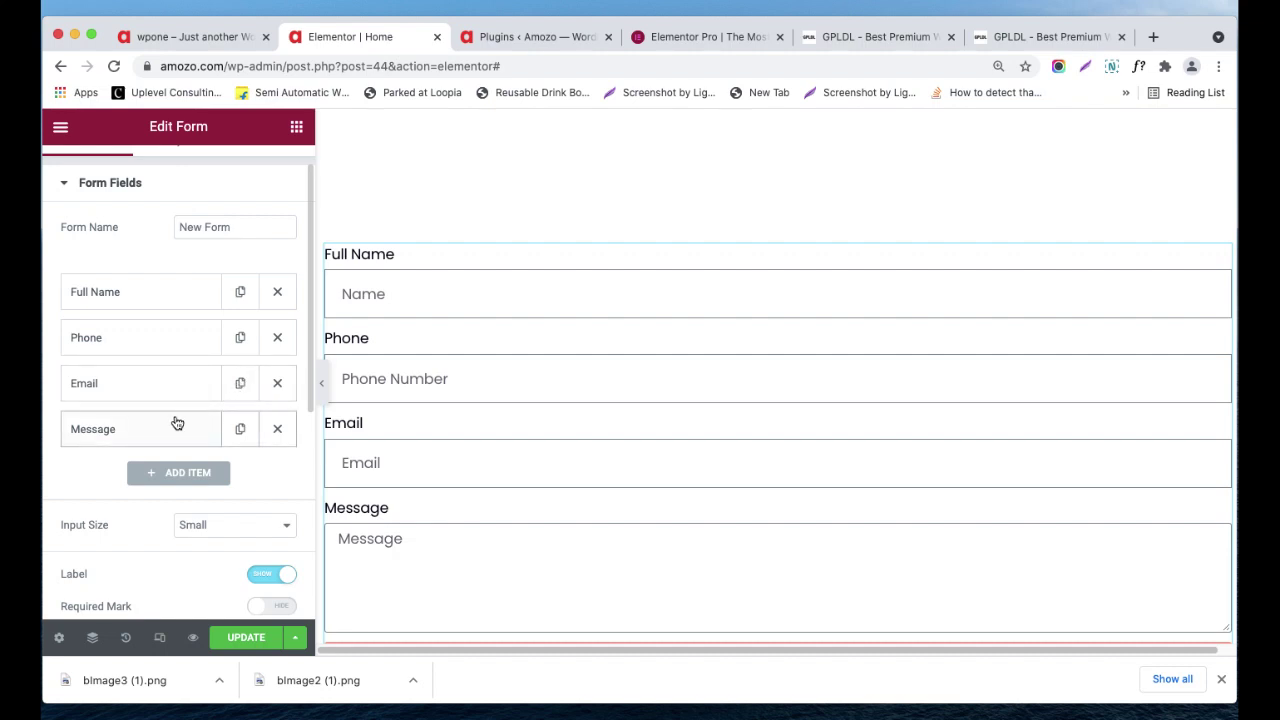
scroll(176, 424, "down", 1)
scroll(146, 351, "down", 2)
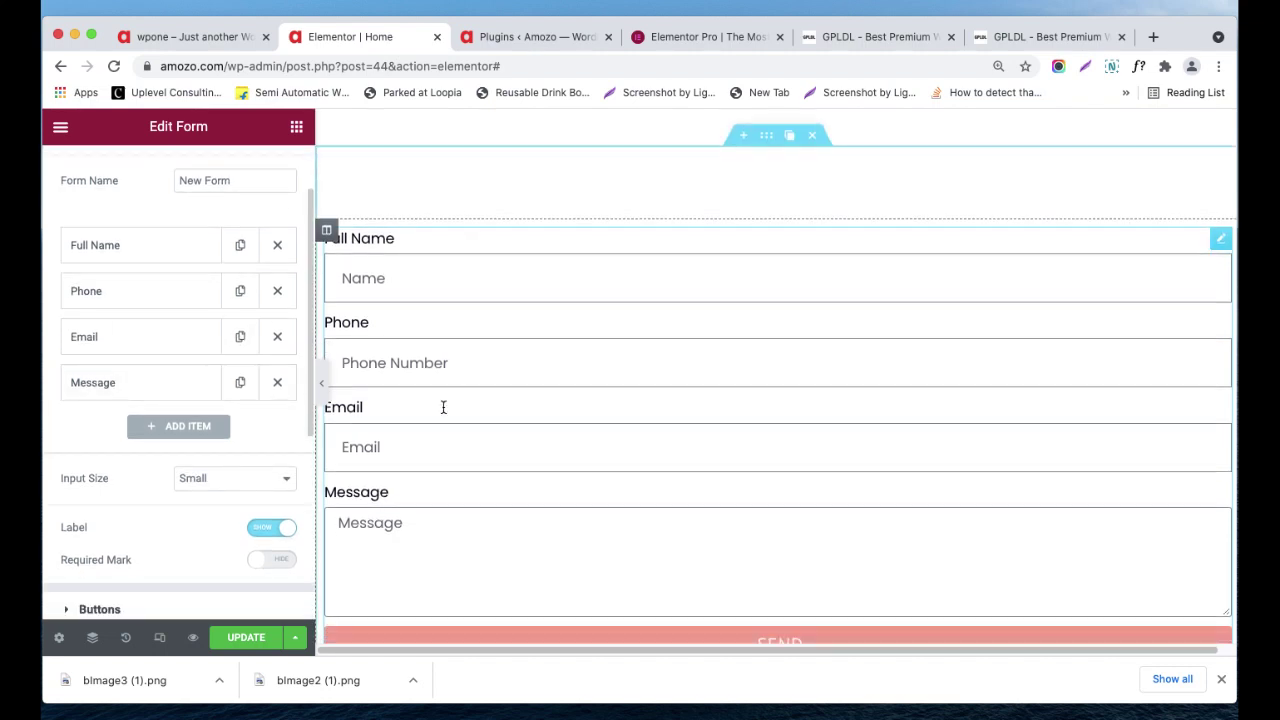
scroll(142, 490, "down", 1)
scroll(155, 500, "up", 3)
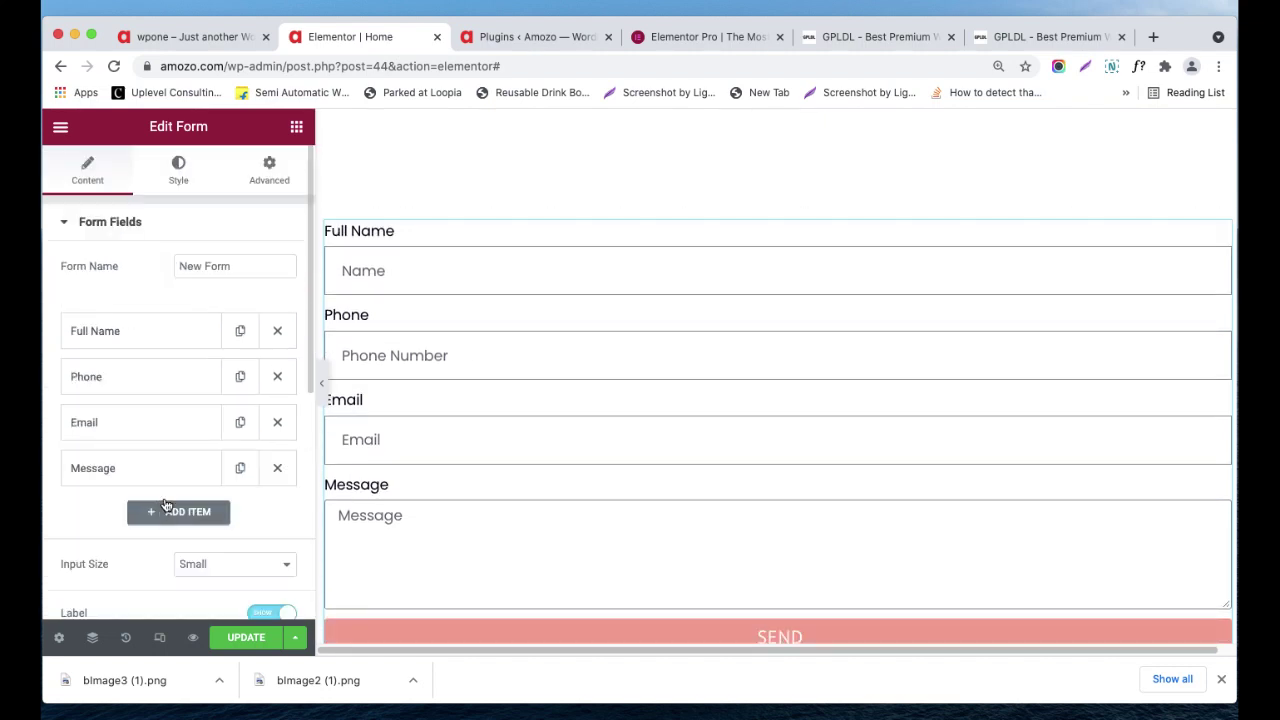
left_click(214, 265)
scroll(210, 280, "down", 1)
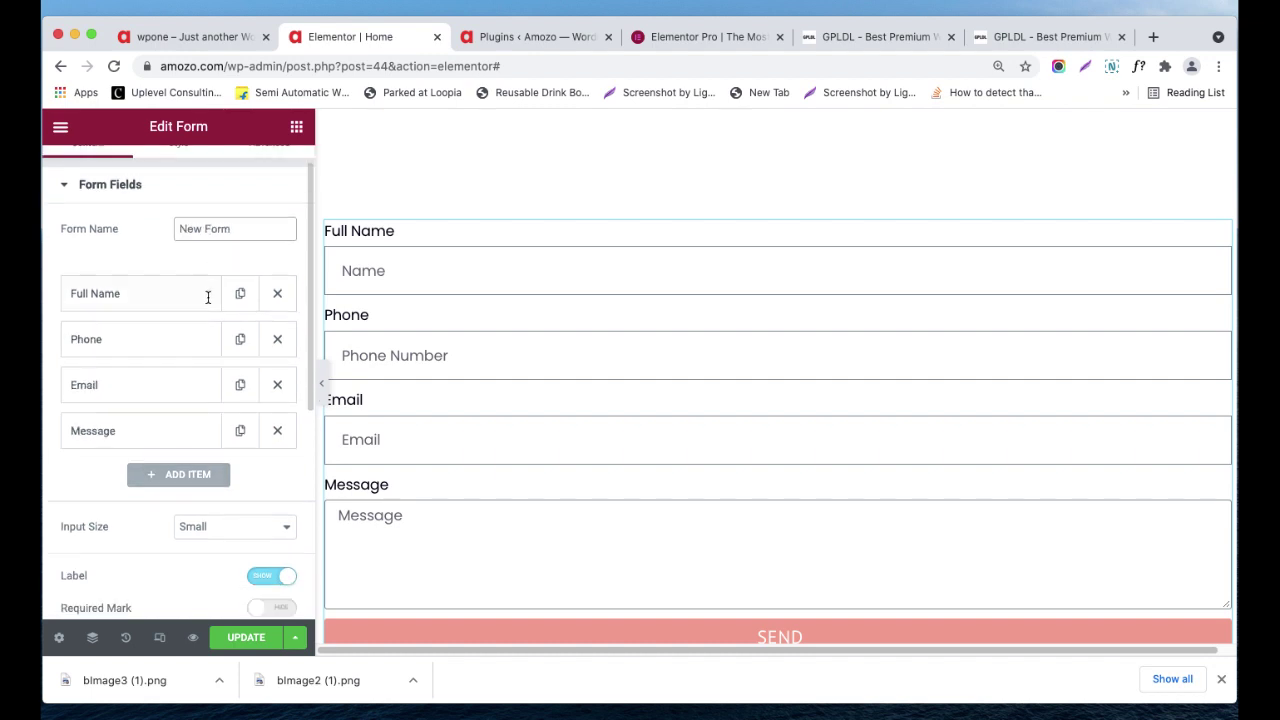
scroll(205, 320, "down", 1)
- Try Medium input size and required asterisks, revert to Small without asterisks, then expand Buttons
left_click(222, 474)
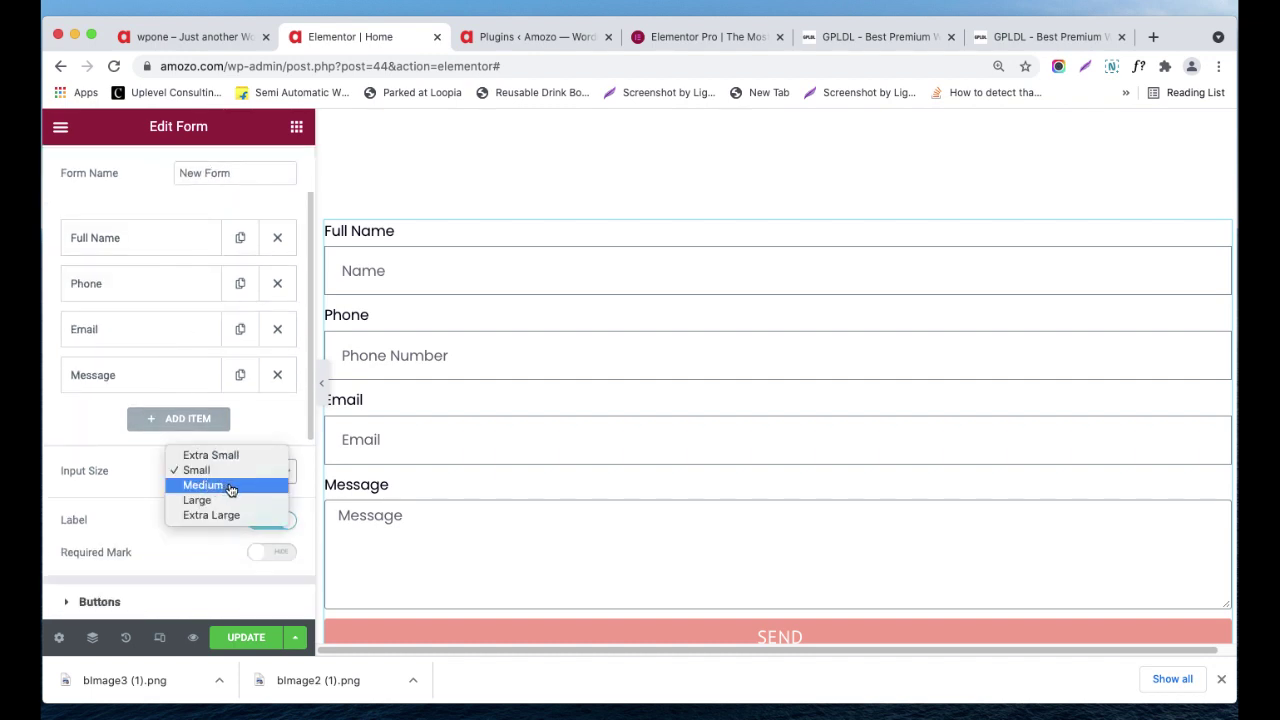
left_click(225, 487)
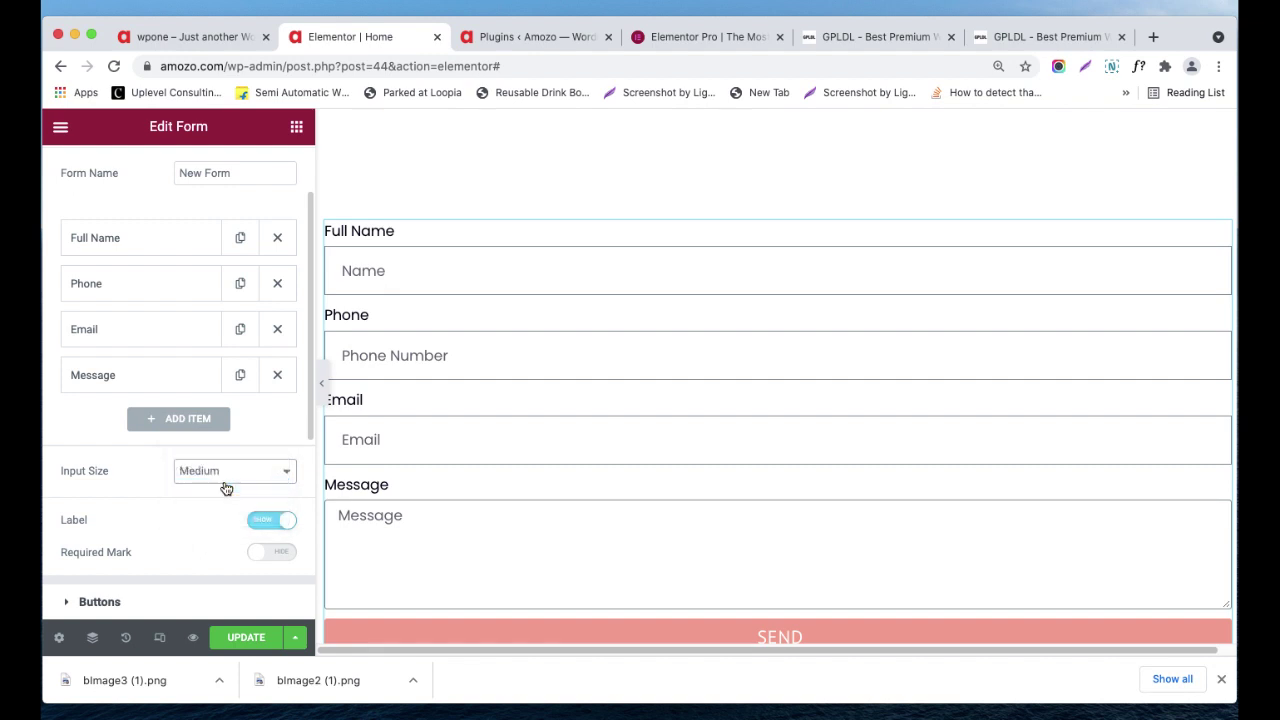
left_click(228, 481)
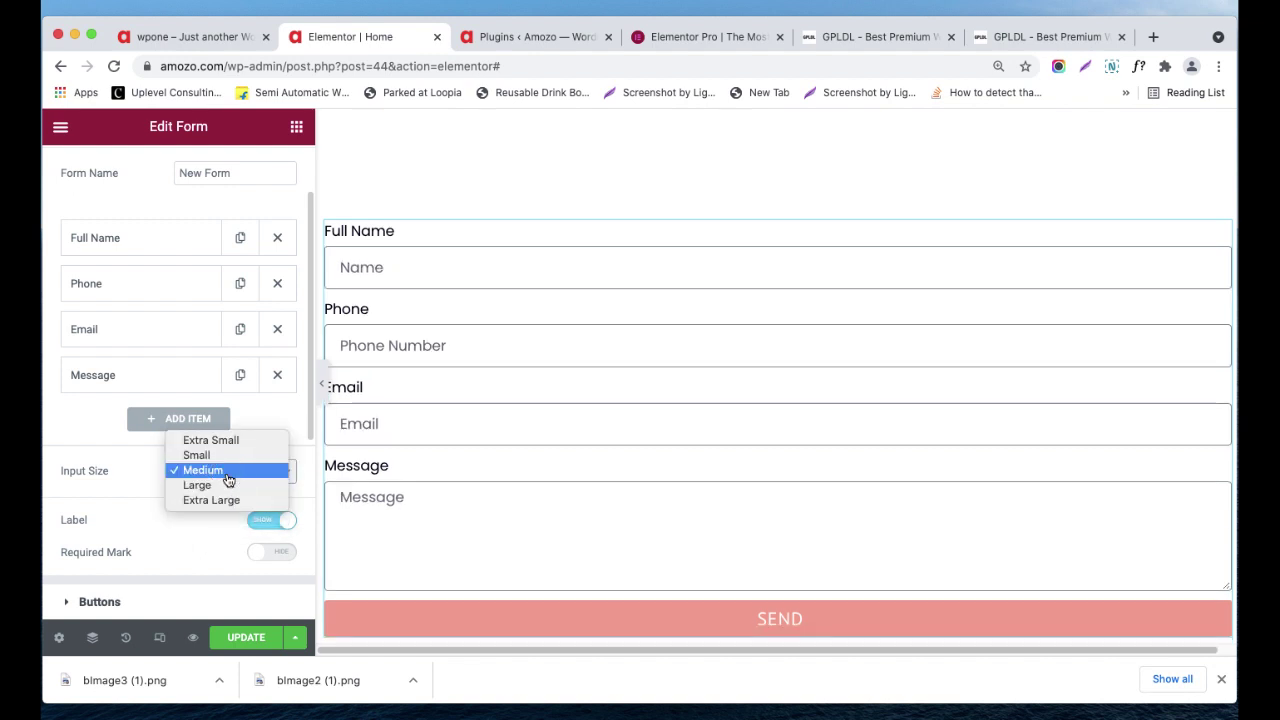
left_click(226, 453)
scroll(220, 495, "down", 2)
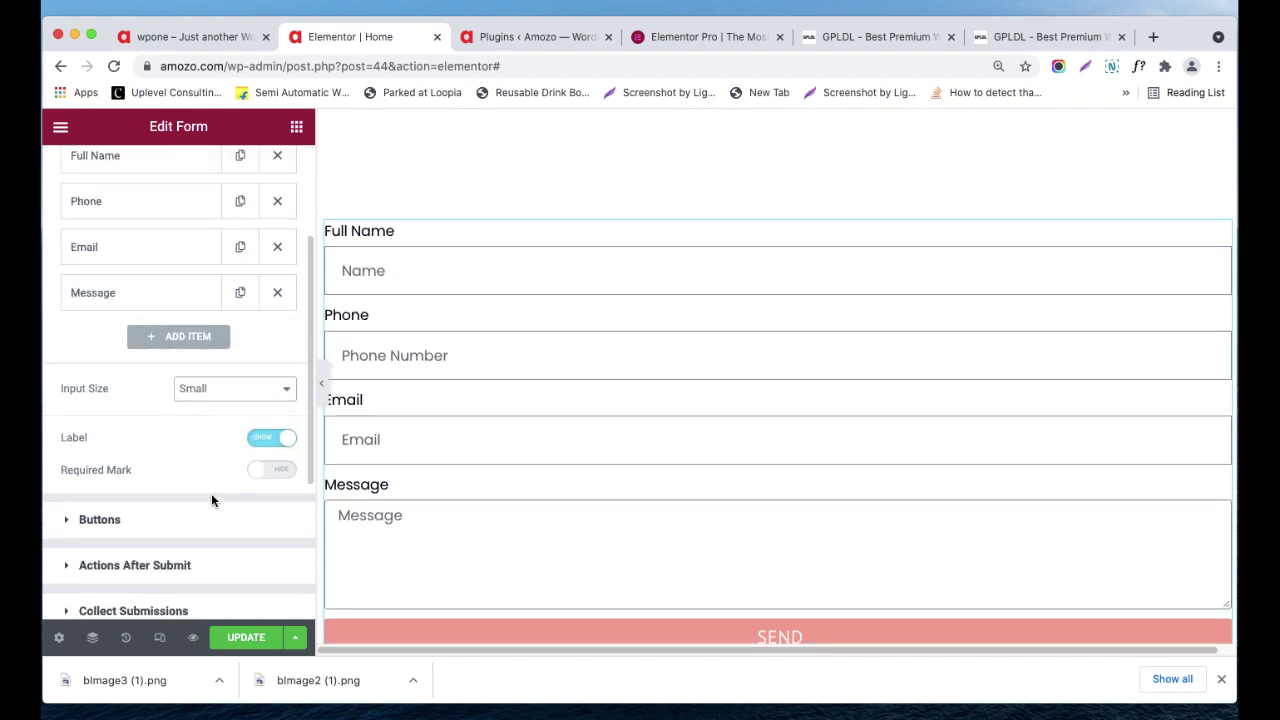
left_click(282, 476)
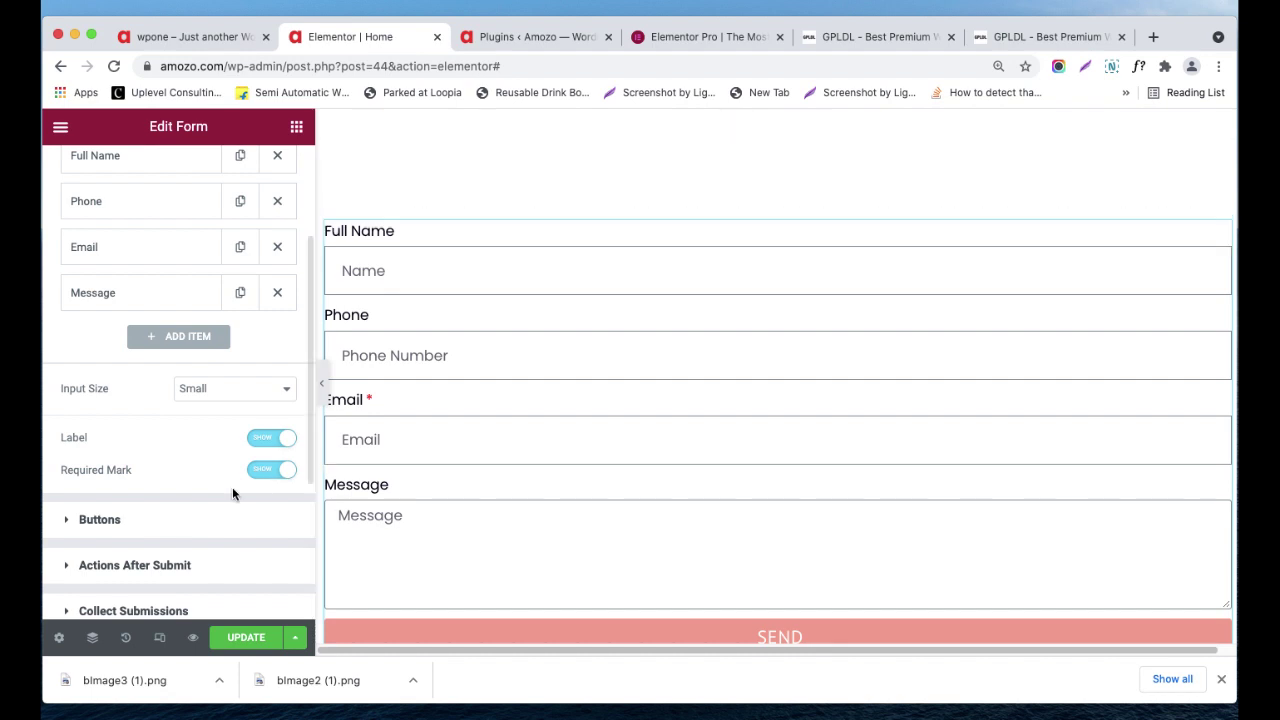
left_click(255, 472)
scroll(222, 491, "down", 1)
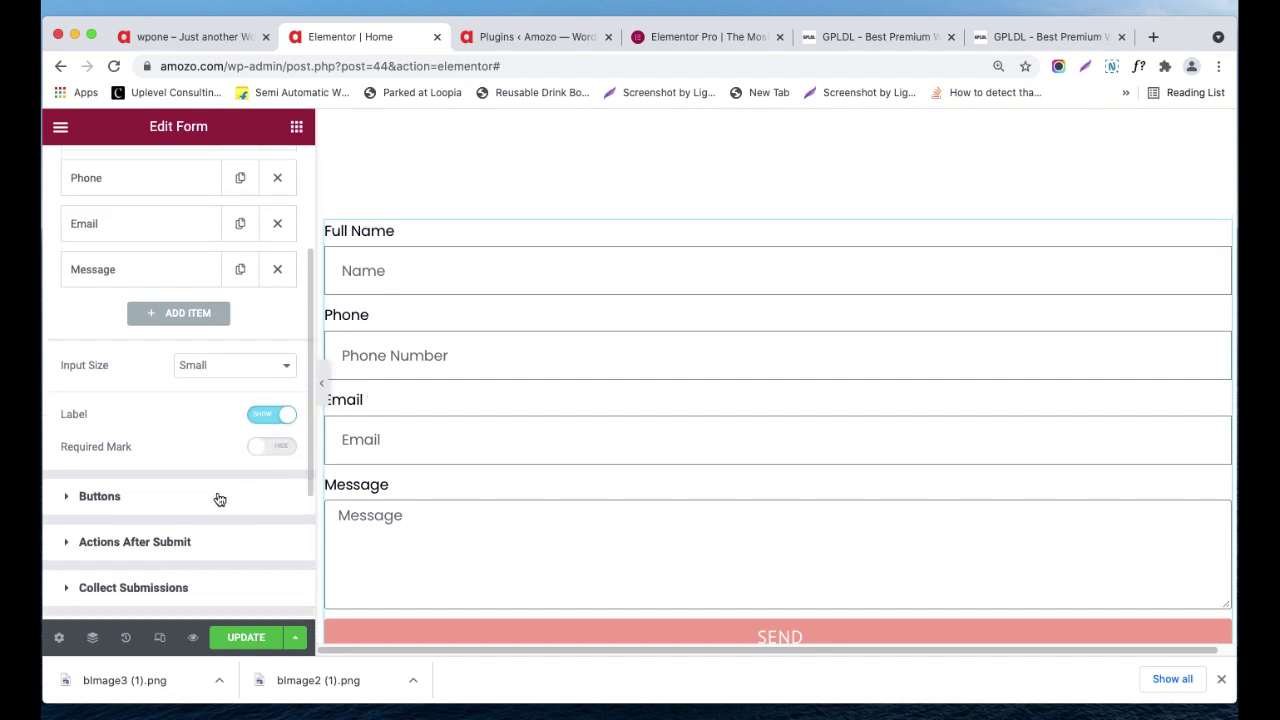
left_click(196, 486)
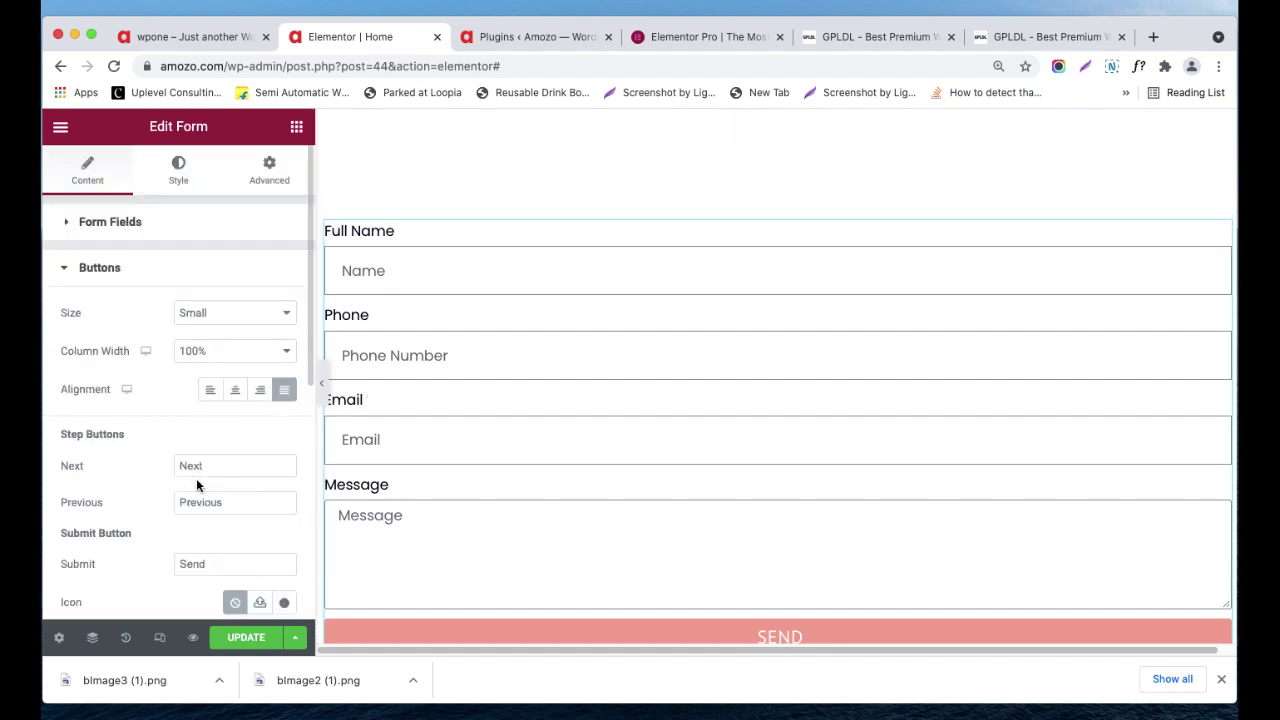
- Keep the button size Small and set its column width to 25% after trying 30%
left_click(227, 292)
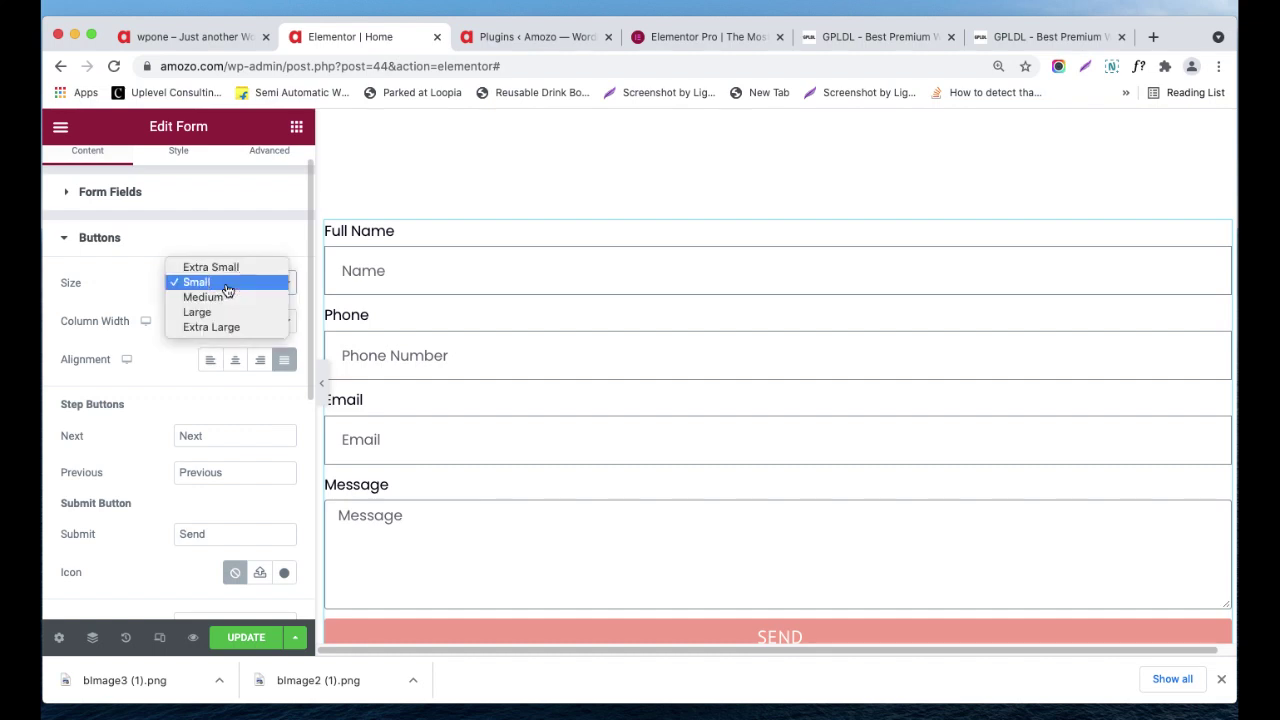
left_click(140, 288)
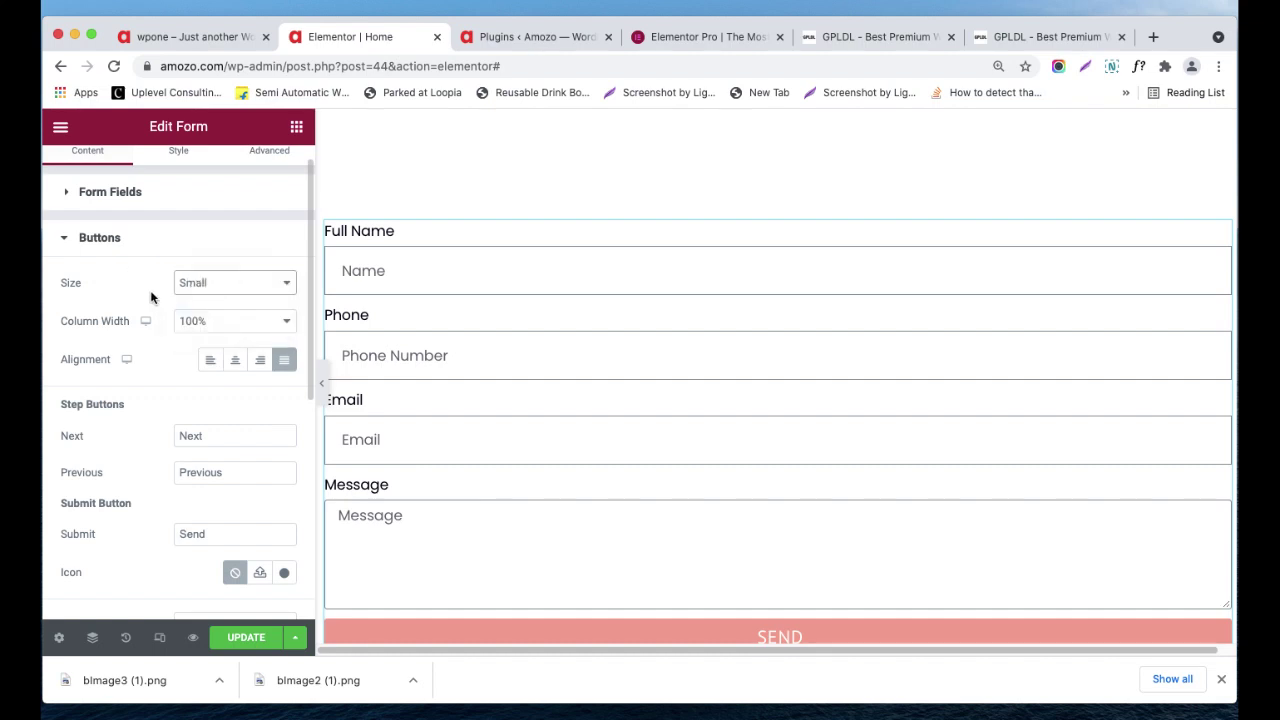
left_click(252, 328)
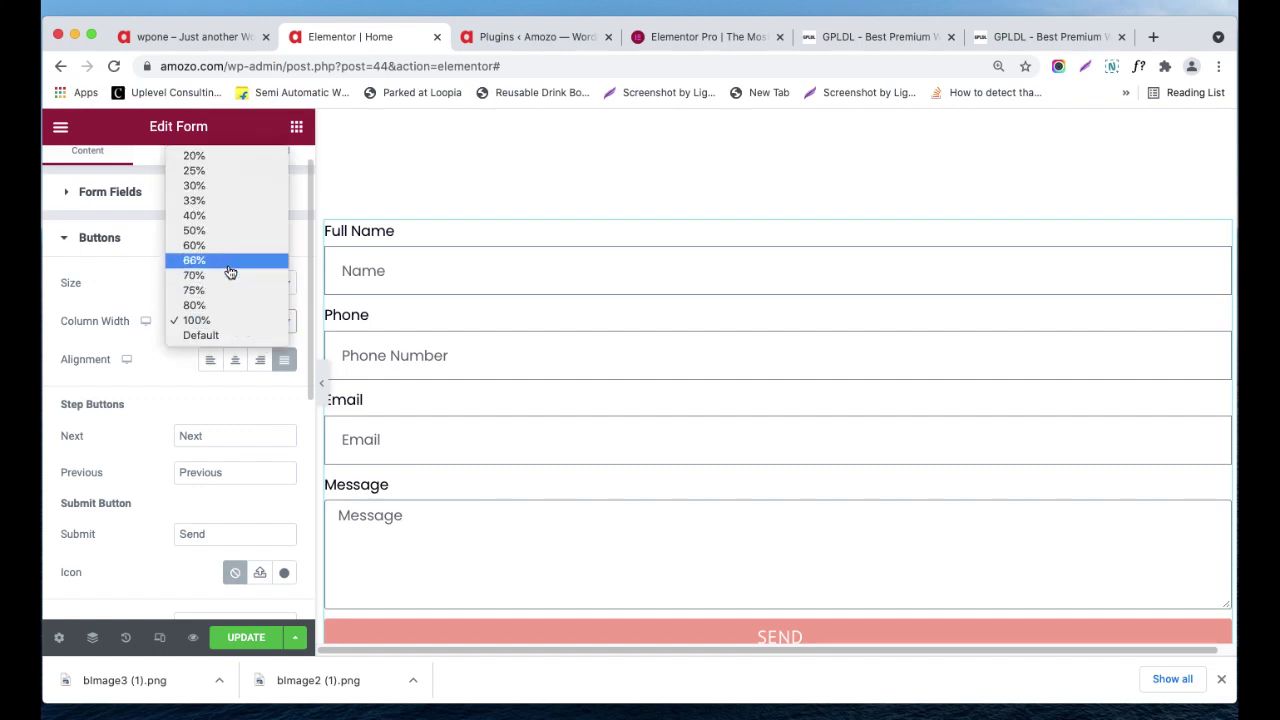
left_click(479, 463)
scroll(482, 461, "down", 1)
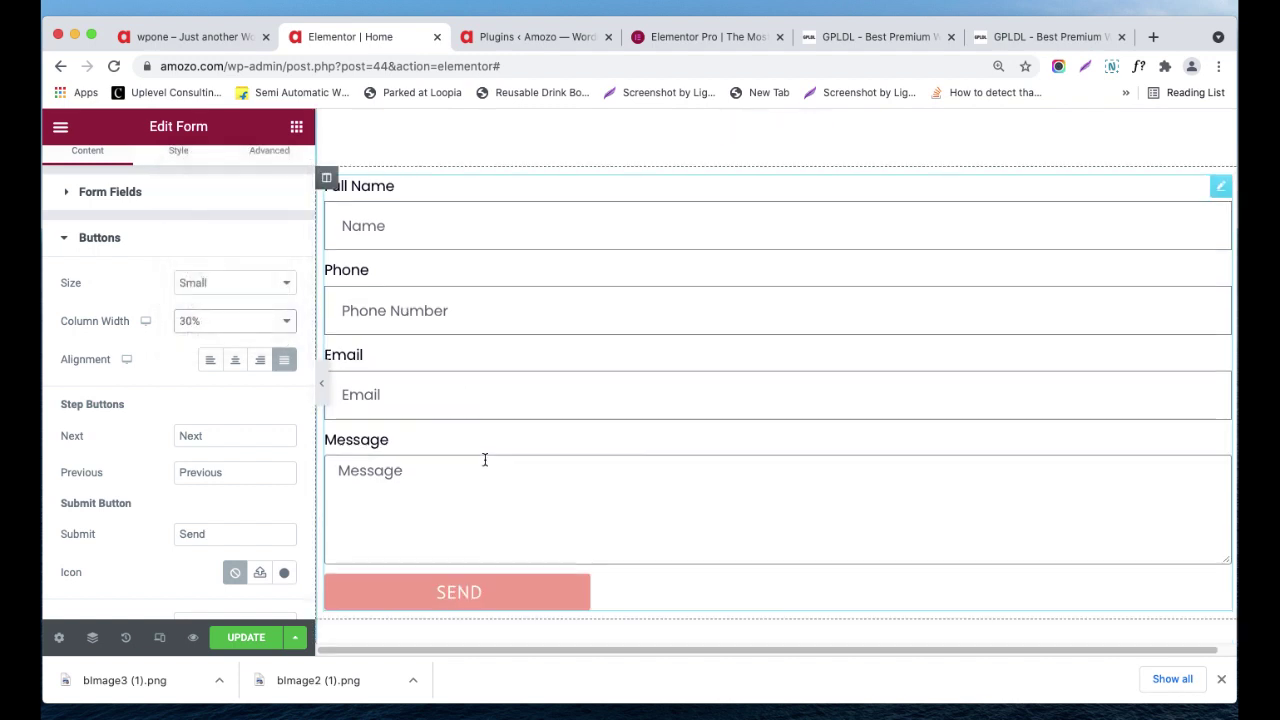
scroll(486, 458, "down", 1)
left_click(240, 321)
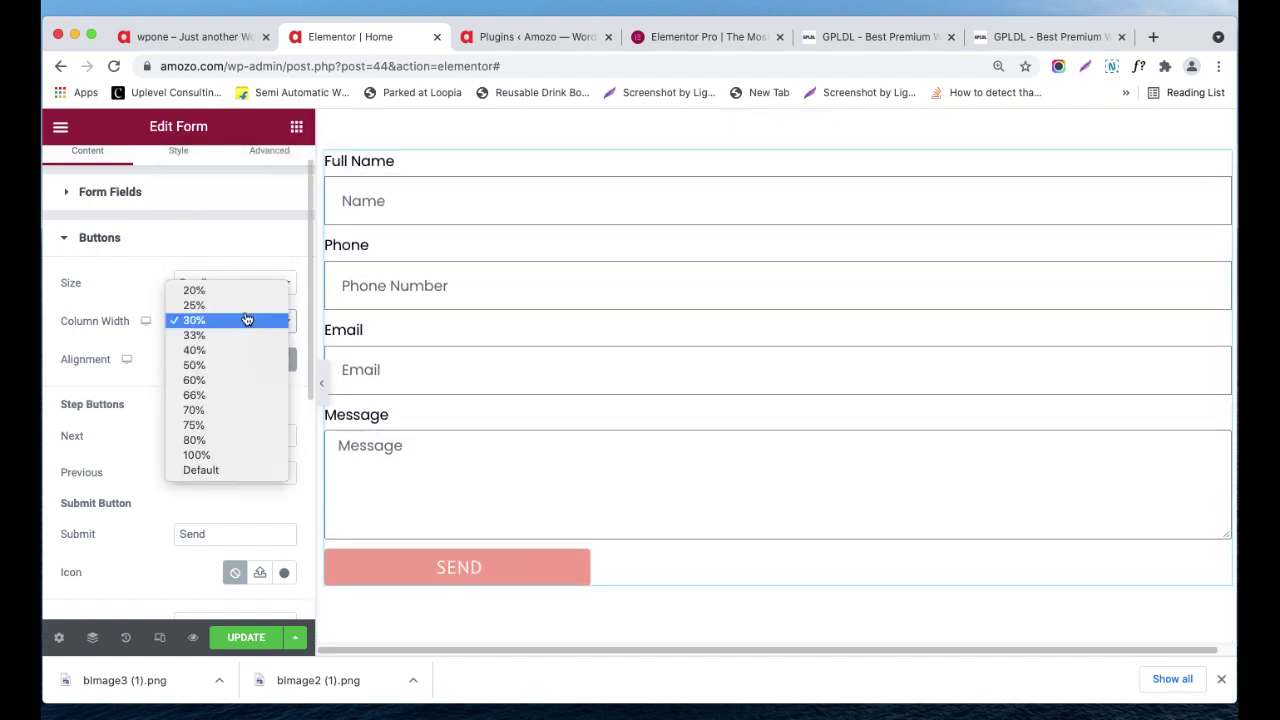
left_click(242, 306)
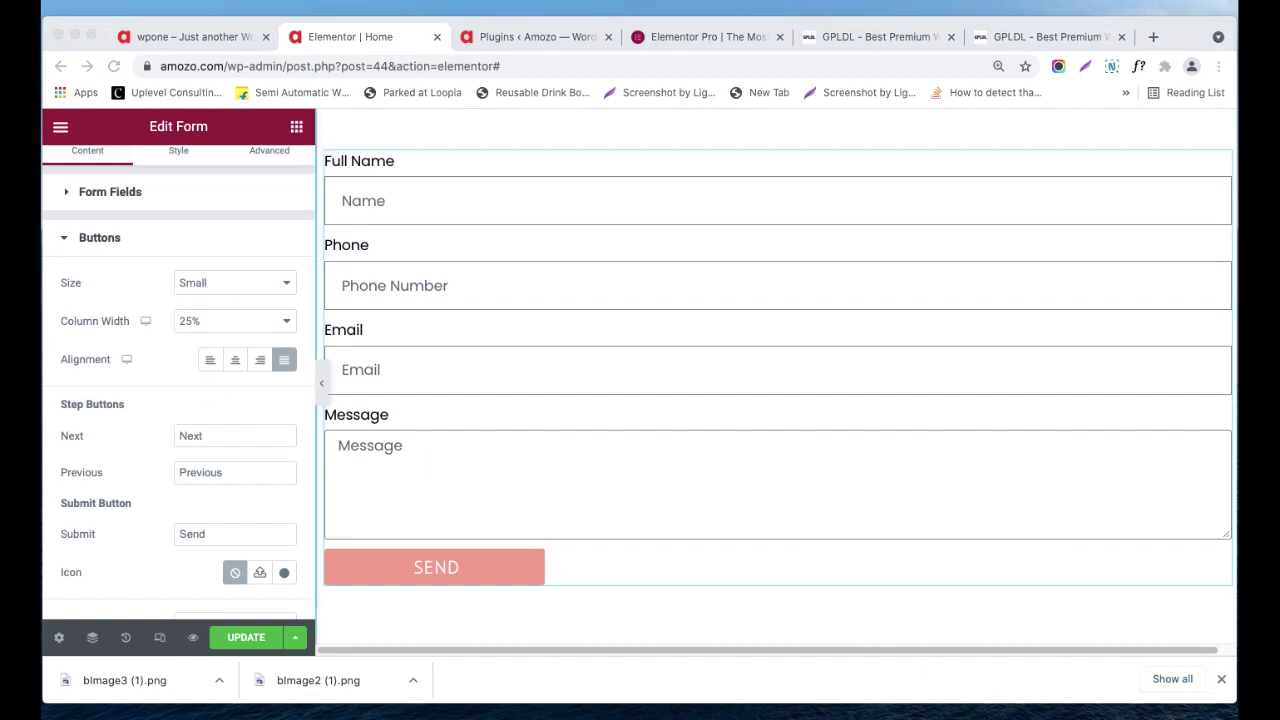
left_click(377, 594)
- Change the button label from Send to Submit
scroll(205, 495, "down", 1)
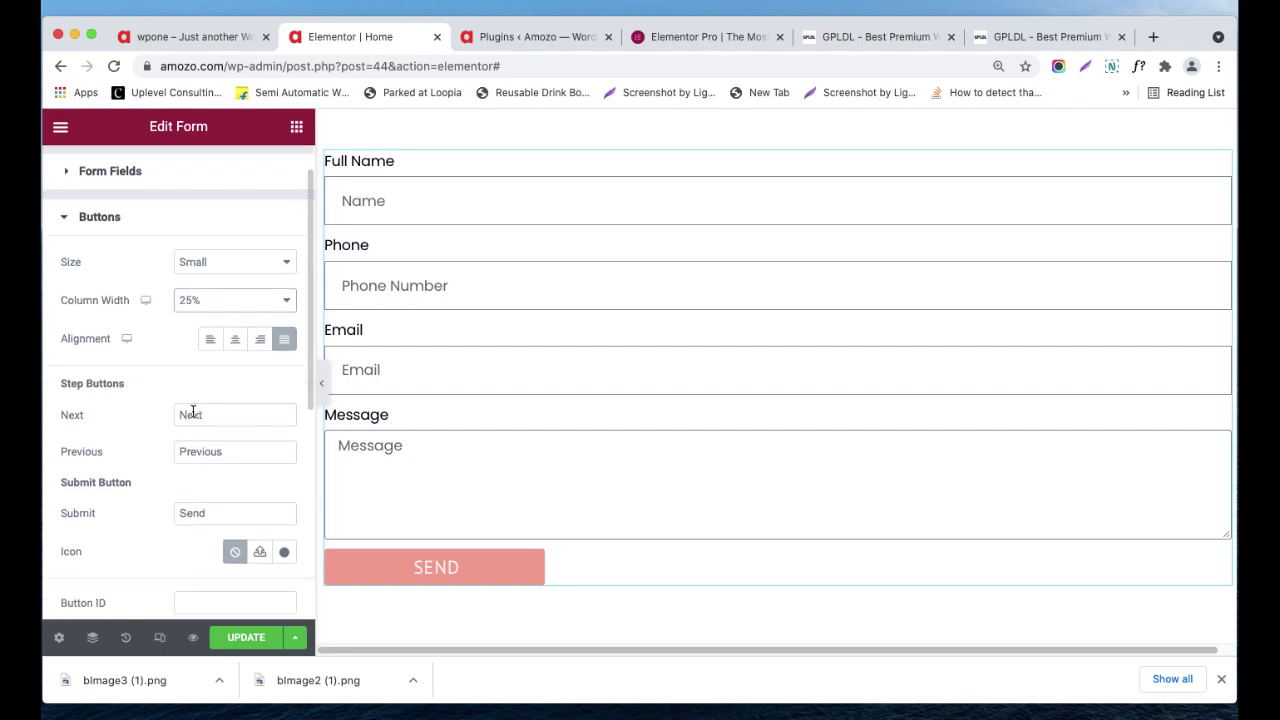
scroll(210, 437, "down", 1)
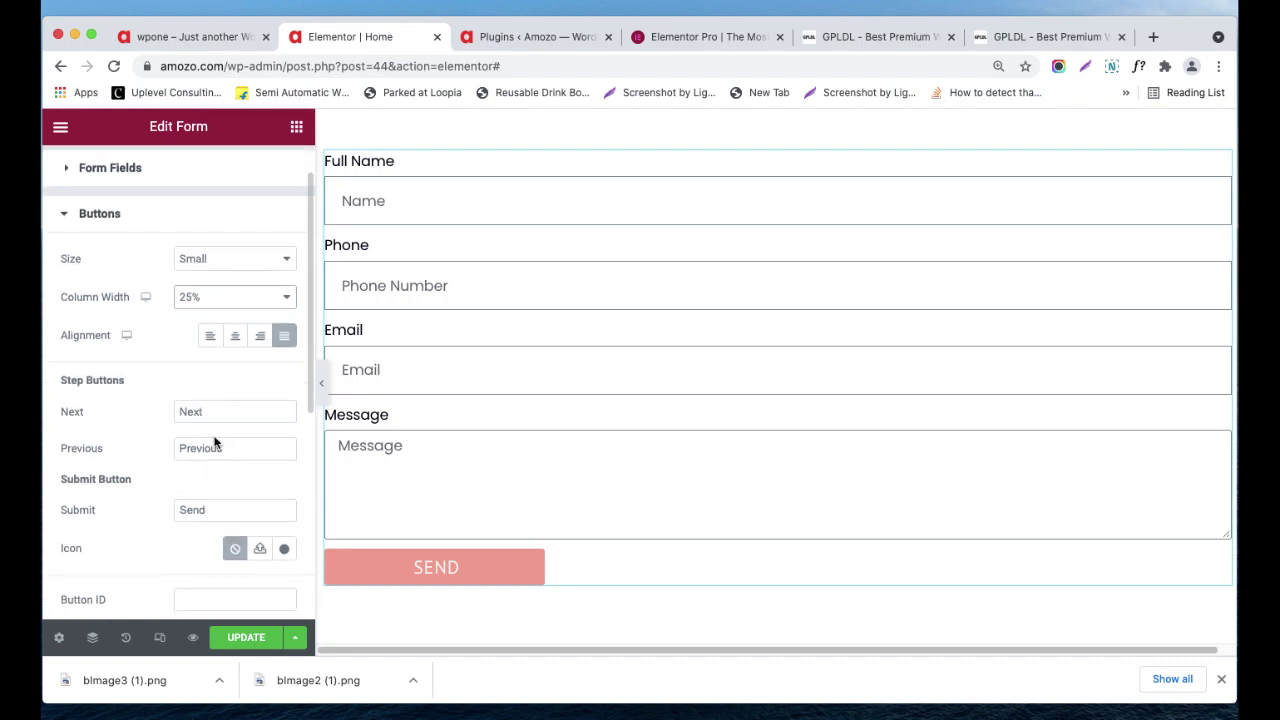
scroll(262, 503, "down", 1)
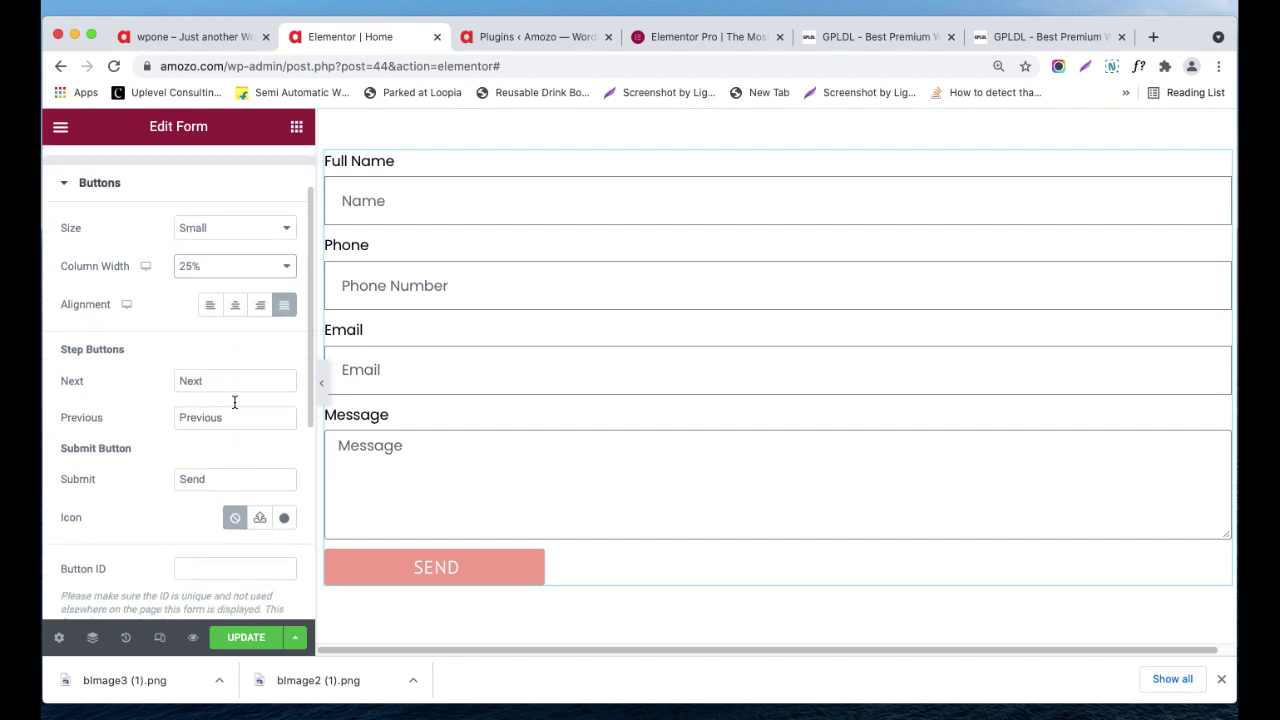
scroll(228, 430, "down", 1)
double_click(195, 470)
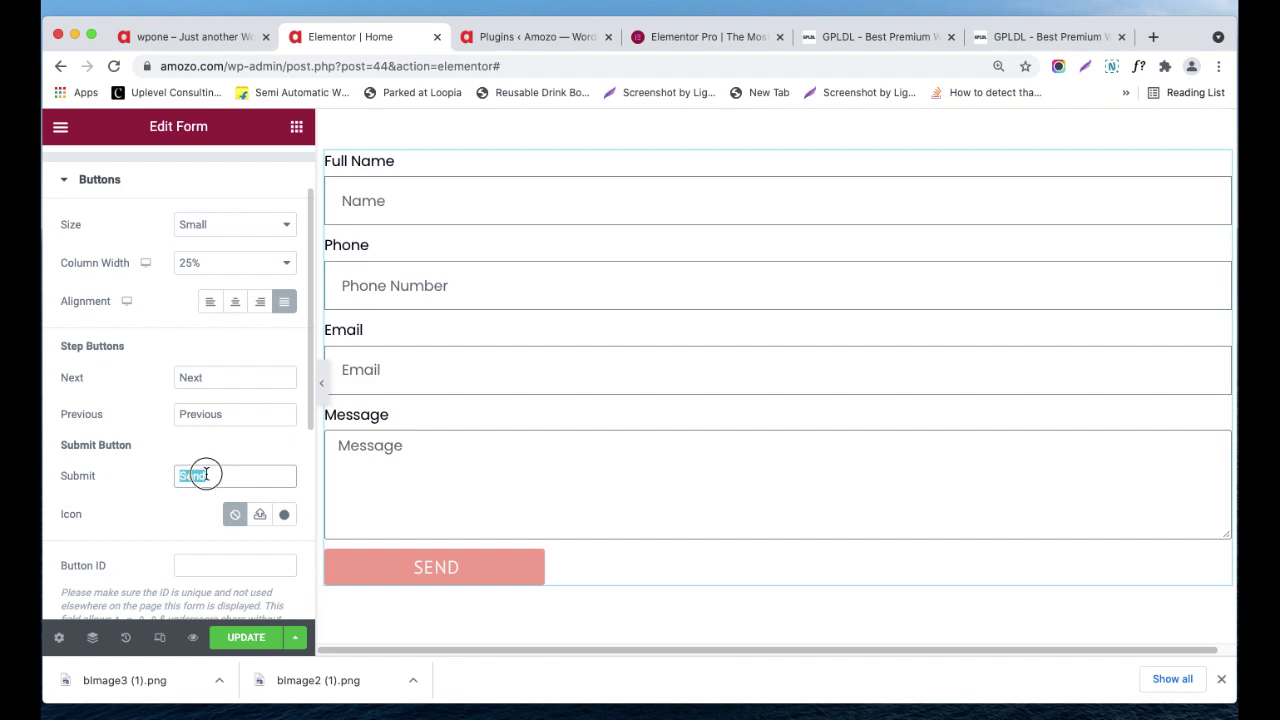
type("Submit")
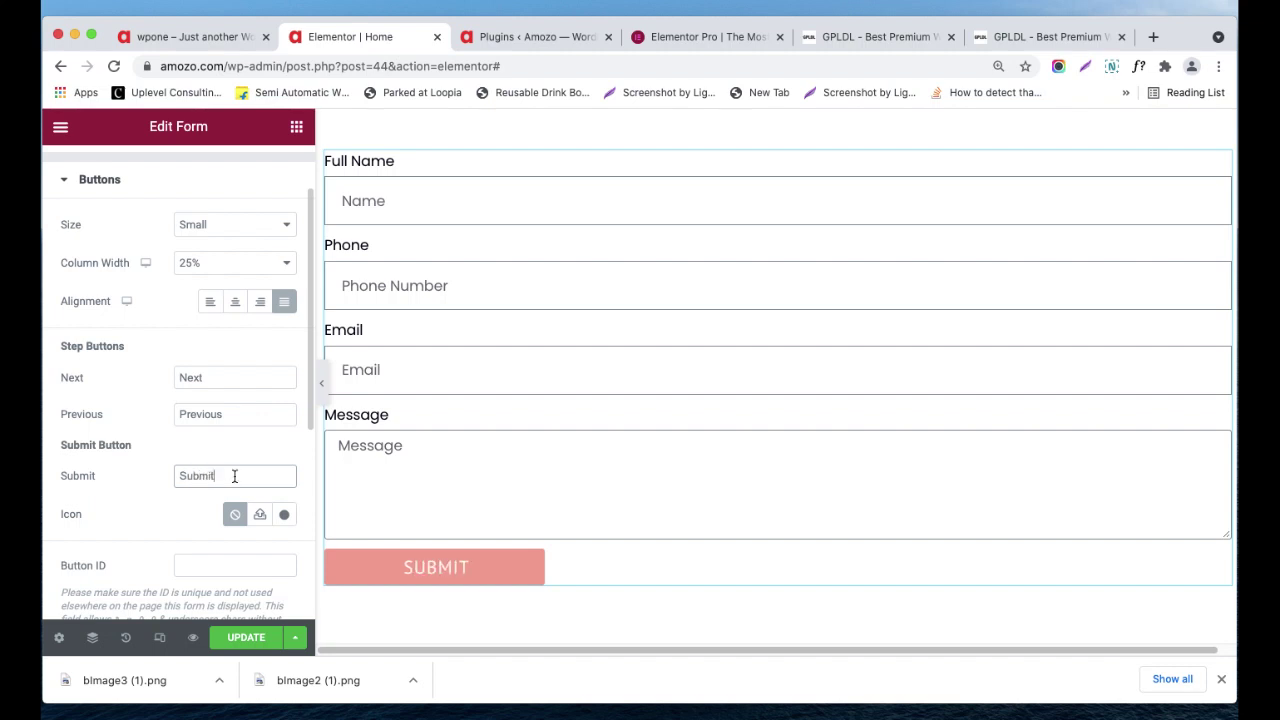
scroll(225, 500, "down", 1)
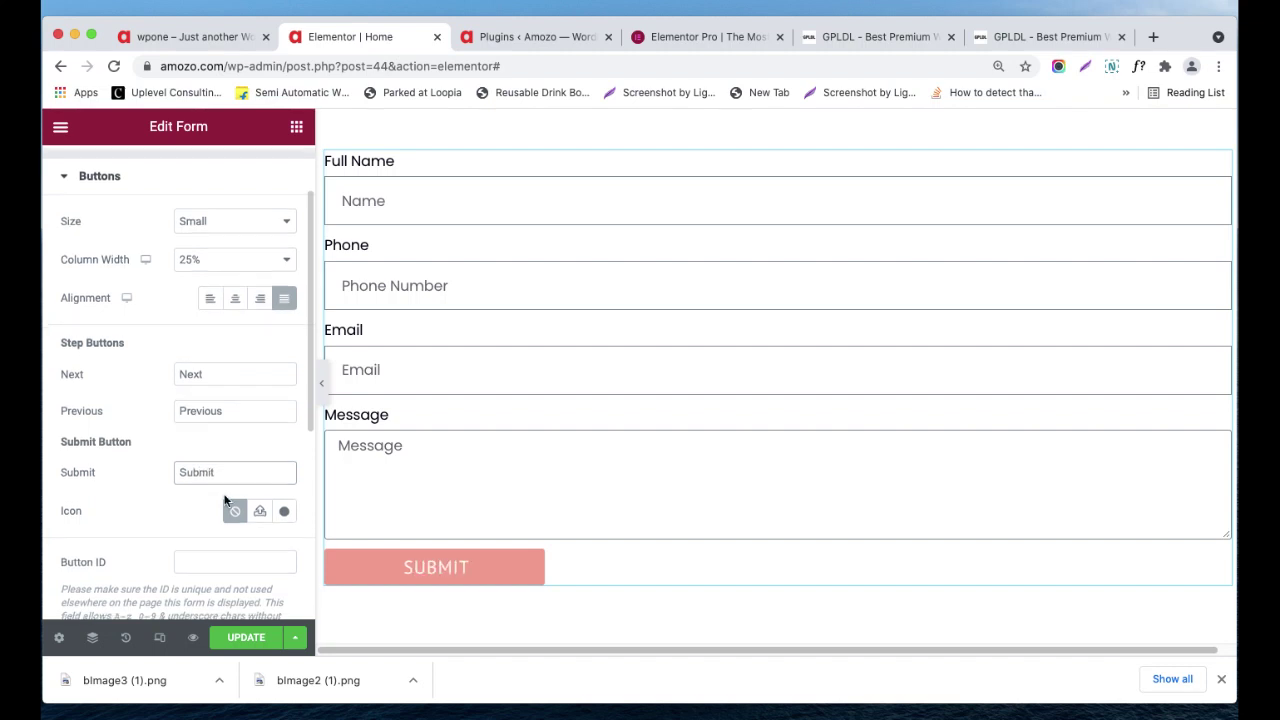
scroll(255, 505, "down", 5)
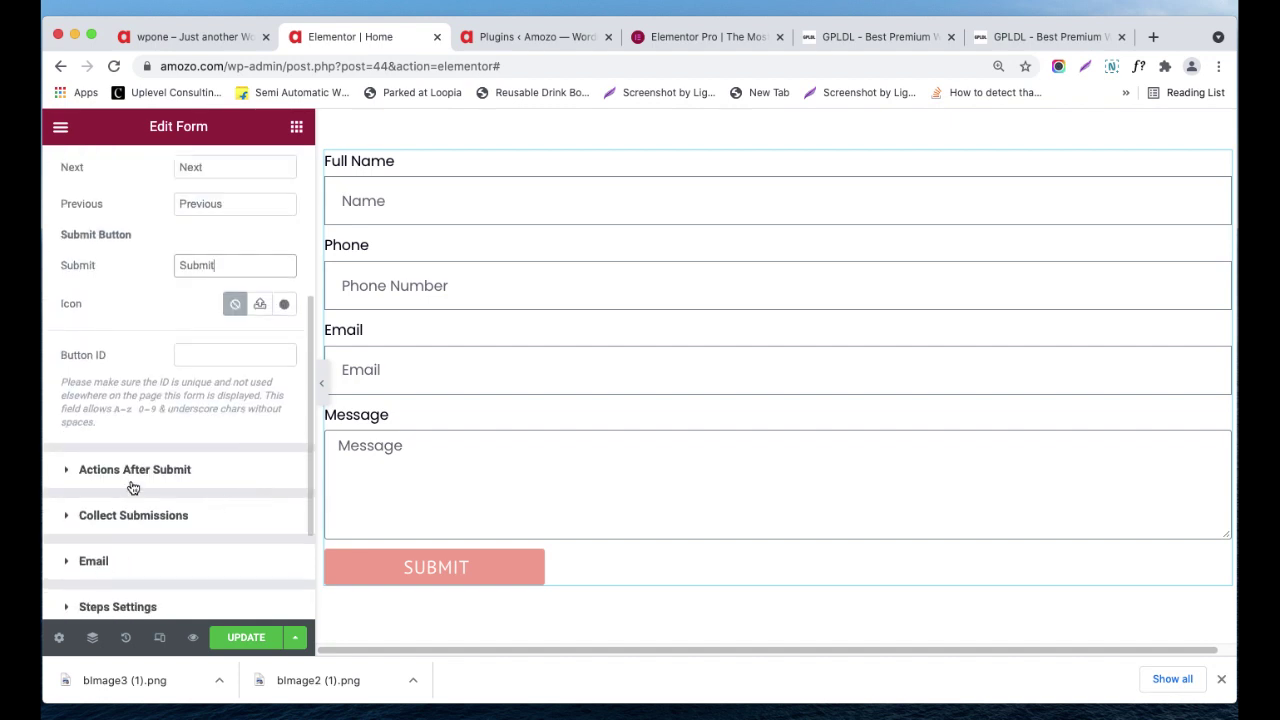
- View the Collect Submissions and Email actions, then expand the Collect Submissions section
left_click(132, 472)
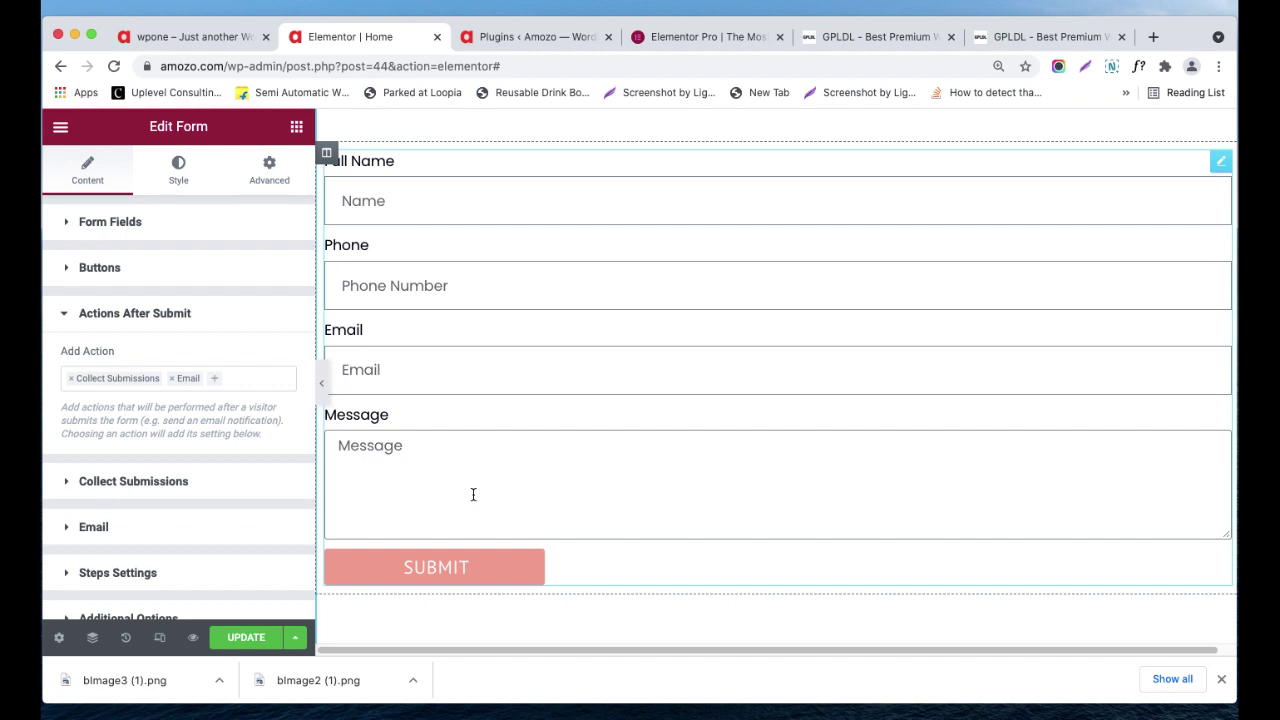
left_click(93, 322)
left_click(92, 359)
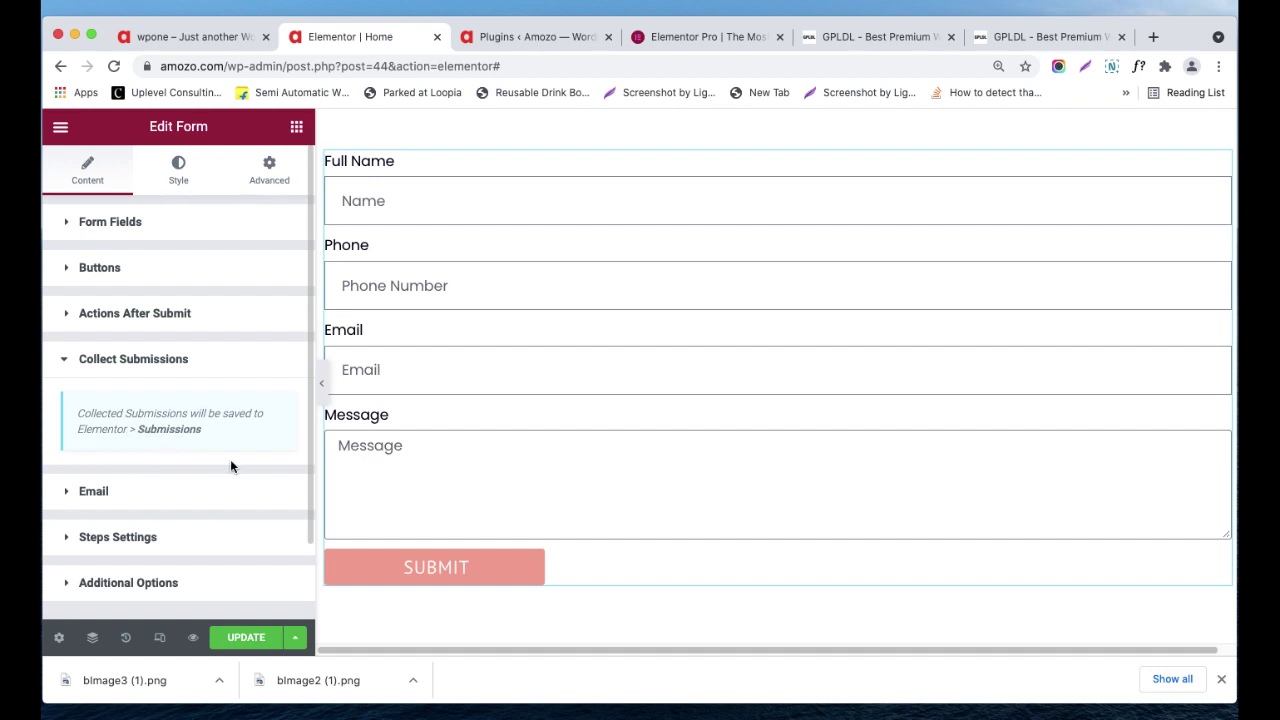
- Expand the Email settings and inspect the To address, Subject, and [all-fields] Message
left_click(134, 491)
scroll(142, 463, "down", 2)
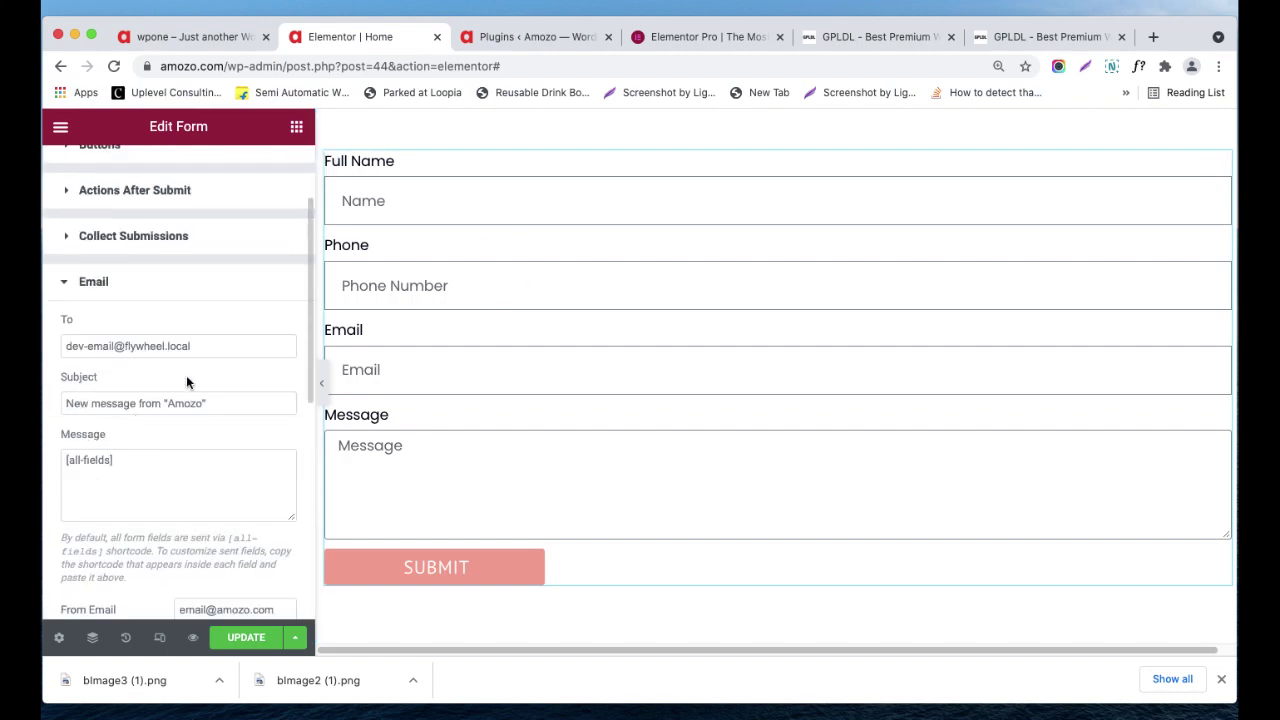
left_click_drag(194, 346, 43, 346)
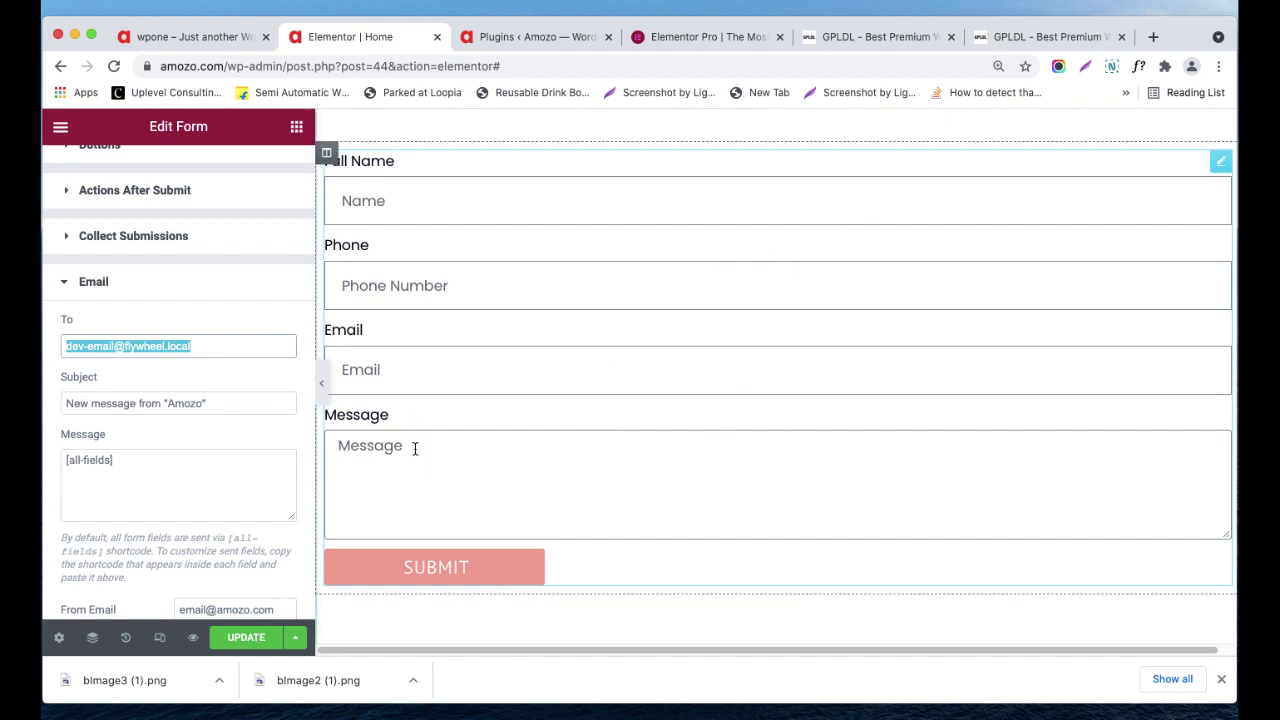
left_click_drag(209, 400, 64, 402)
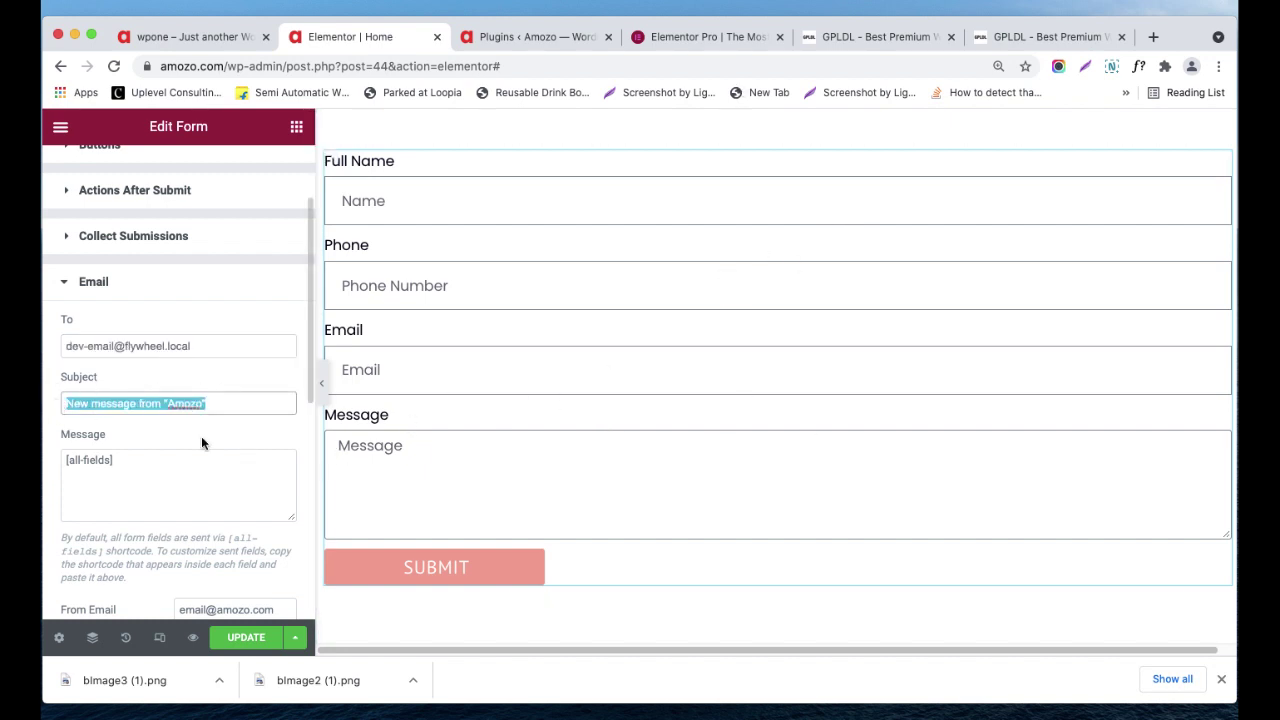
left_click_drag(200, 457, 128, 430)
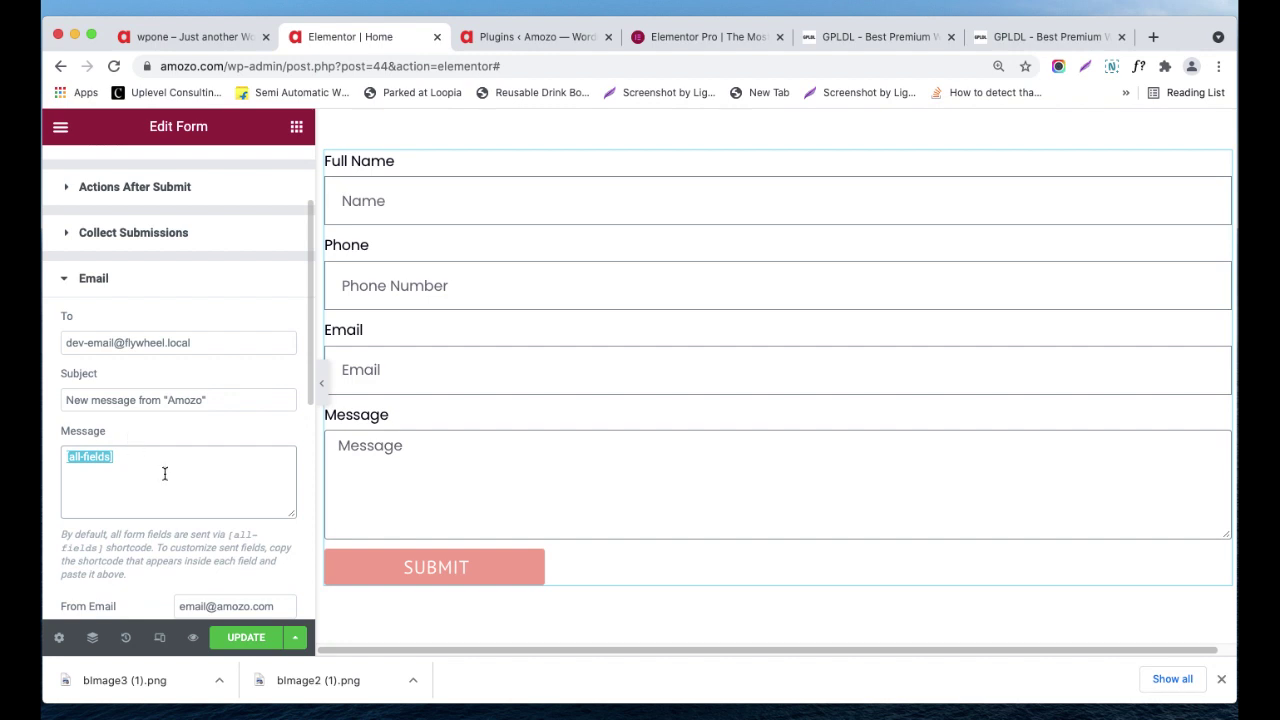
scroll(165, 473, "down", 1)
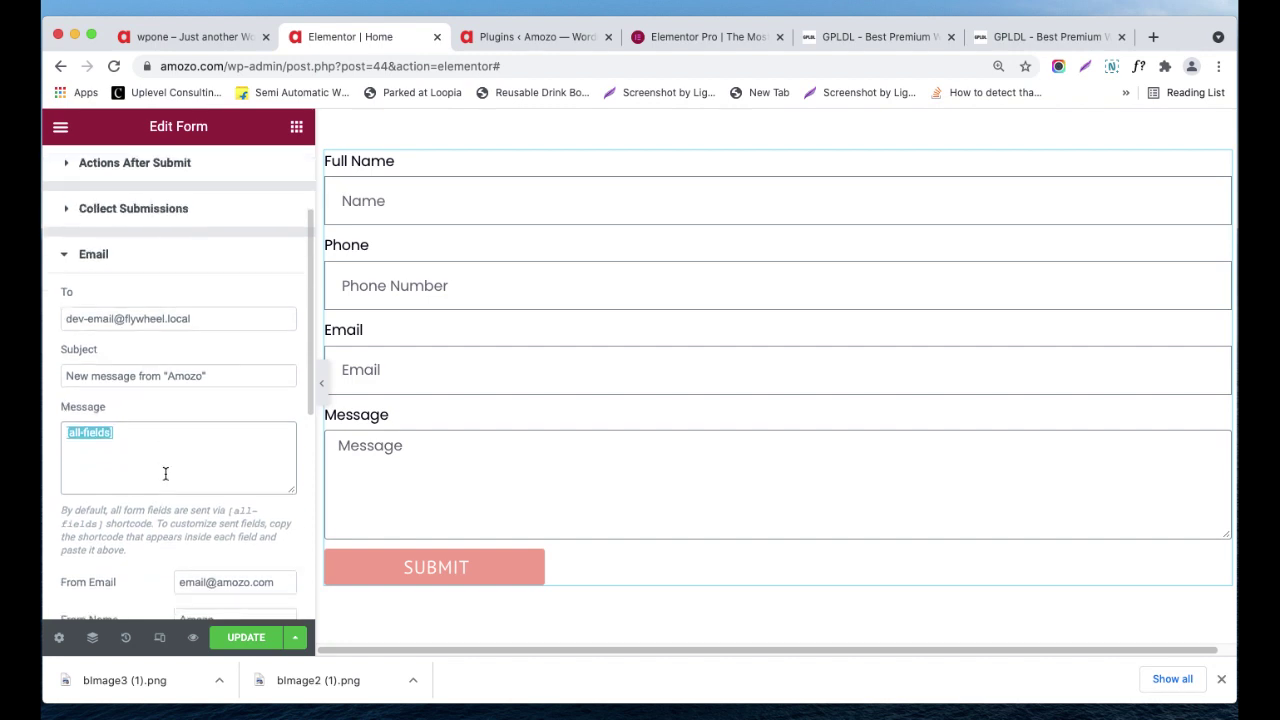
left_click(94, 429)
left_click_drag(109, 434, 64, 430)
scroll(163, 509, "down", 1)
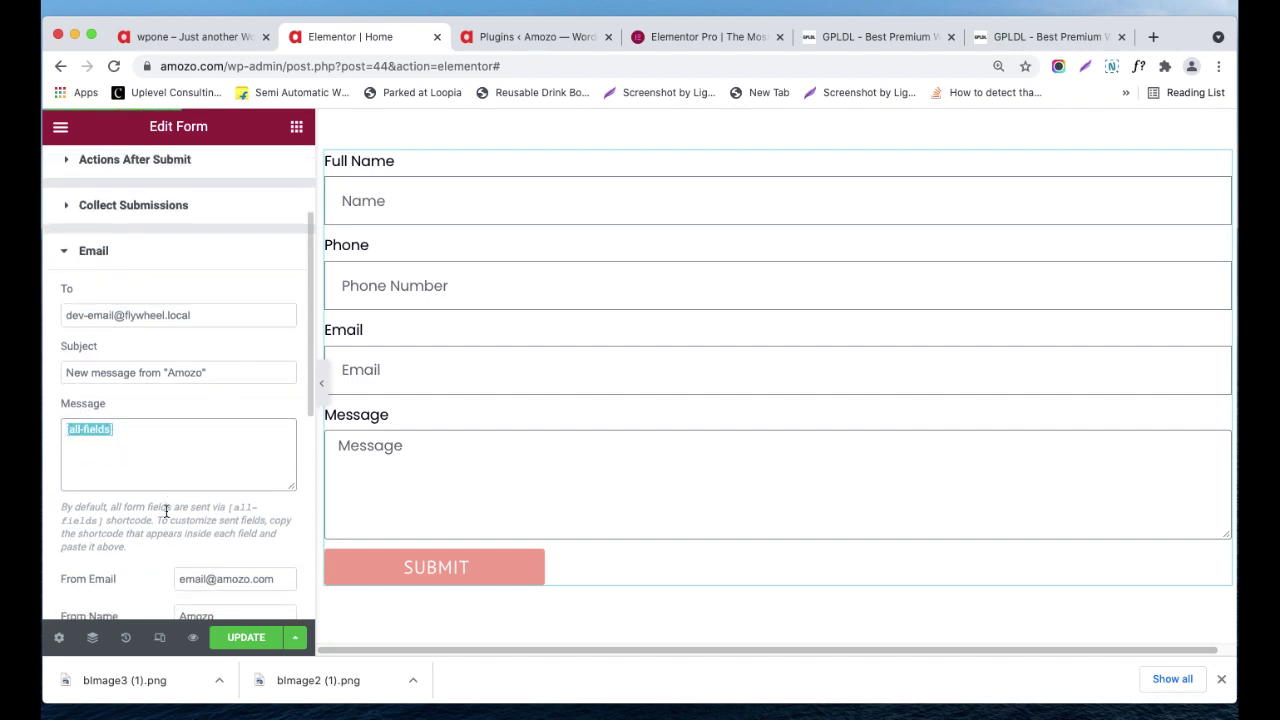
scroll(166, 509, "down", 1)
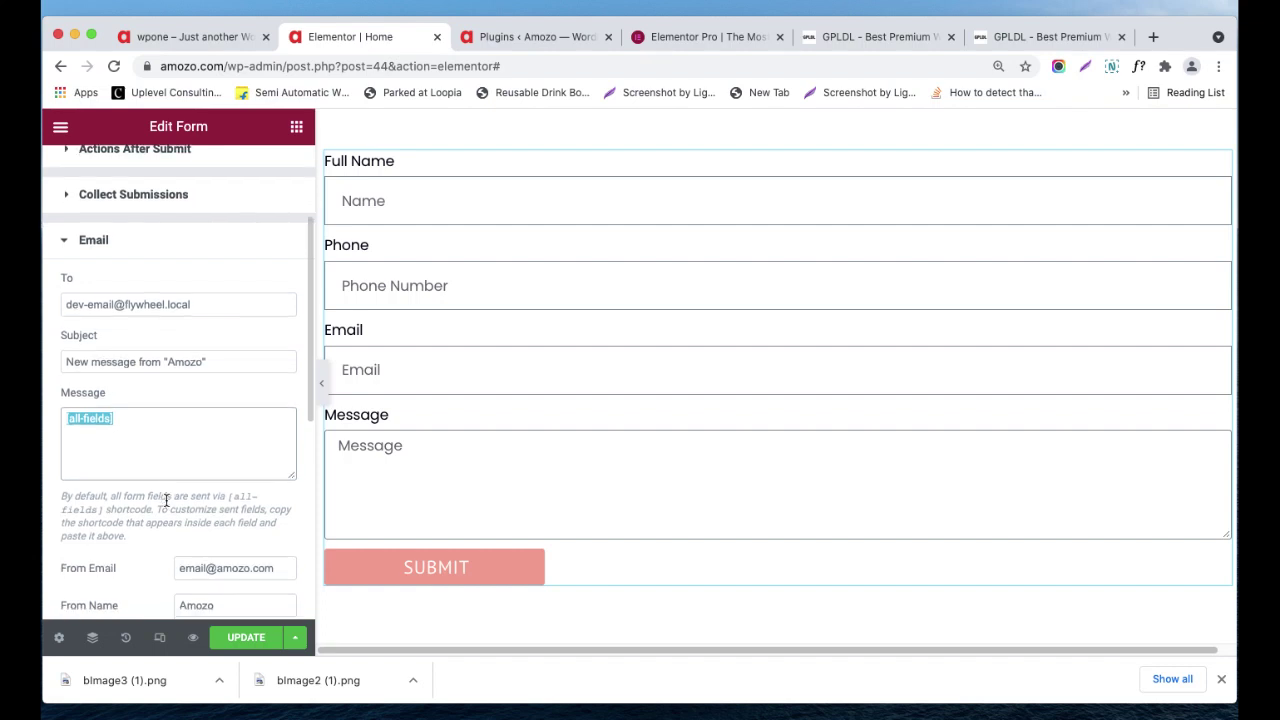
scroll(166, 500, "down", 2)
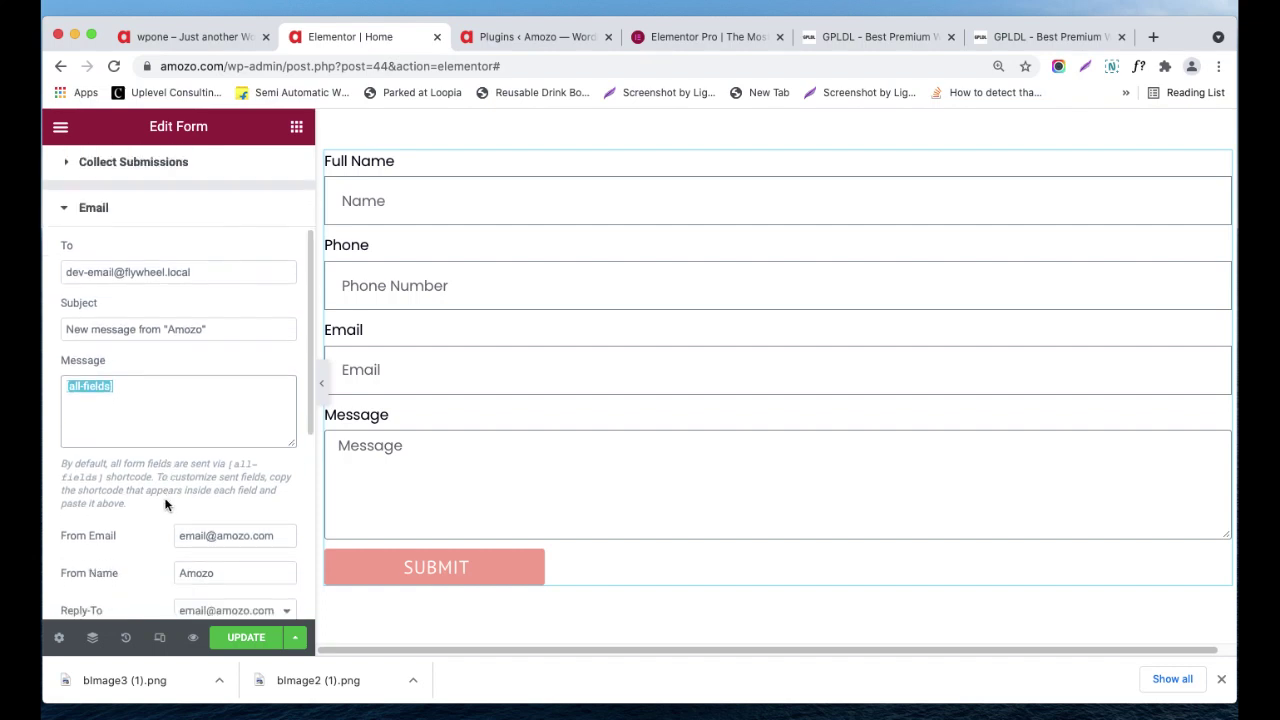
scroll(166, 505, "down", 3)
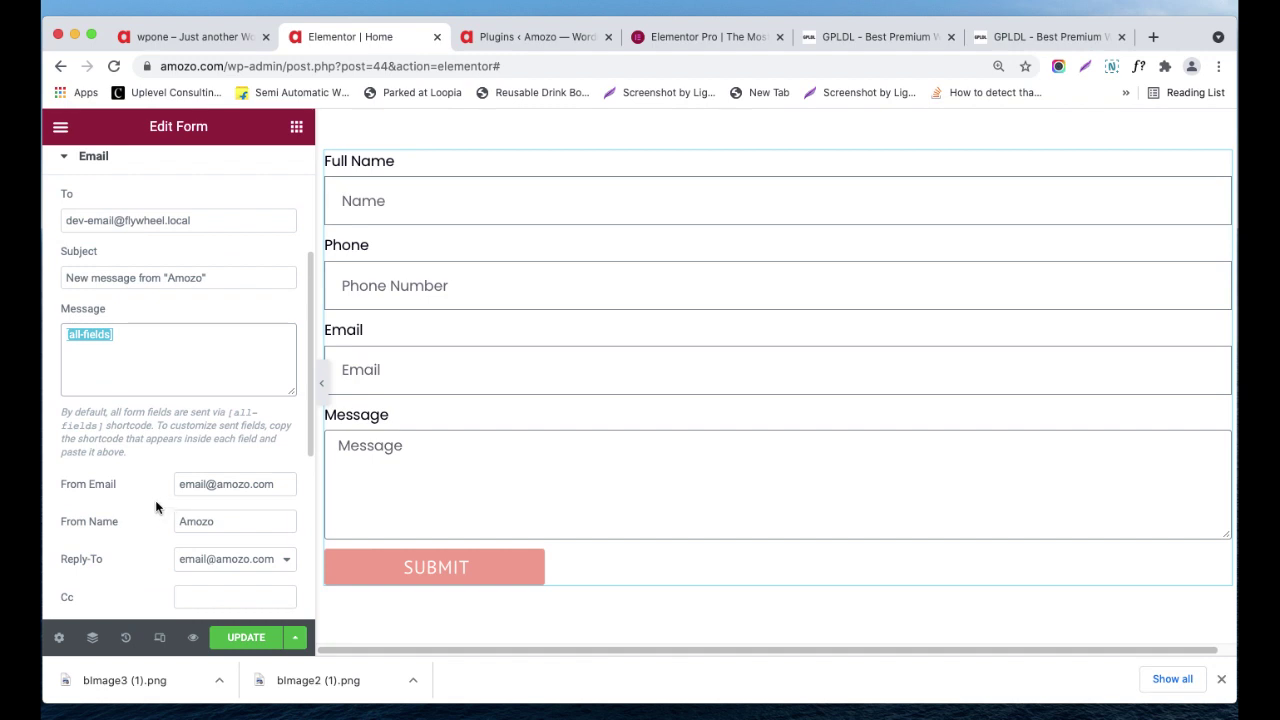
scroll(156, 508, "down", 3)
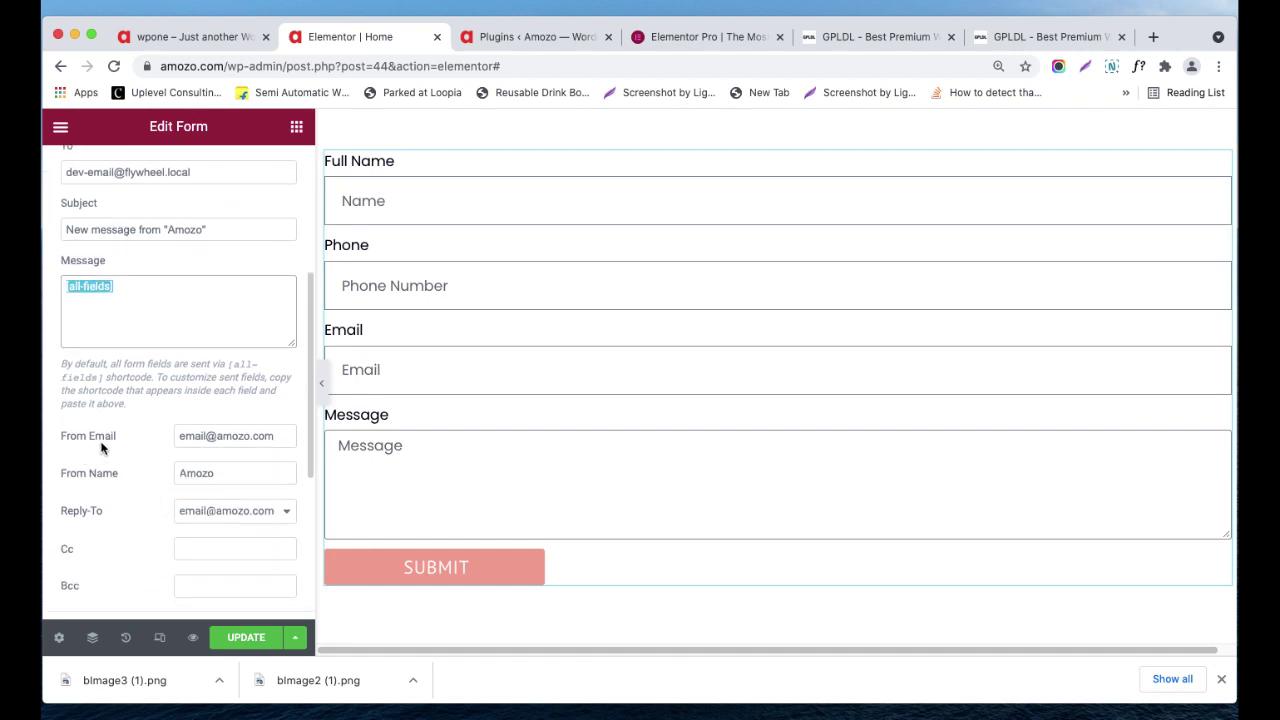
- Check From email, From name, Reply-To and HTML Send As unchanged, then expand Steps Settings
left_click_drag(179, 437, 277, 437)
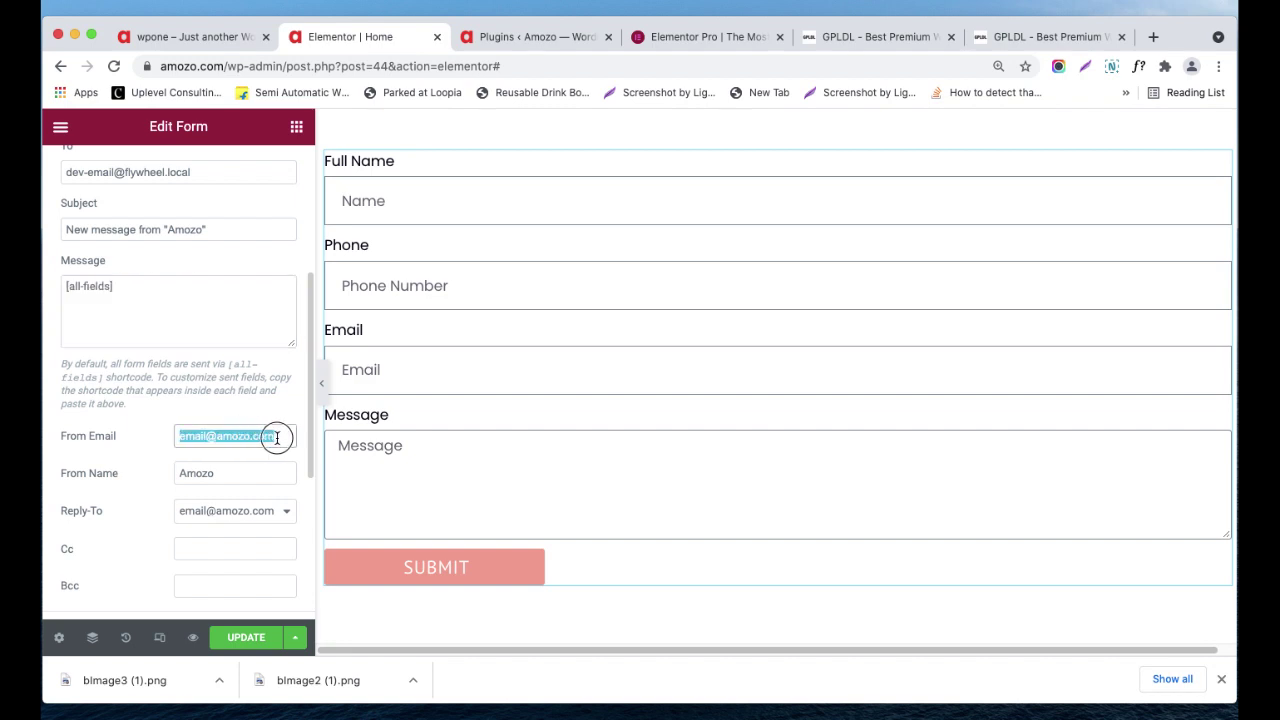
left_click(241, 476)
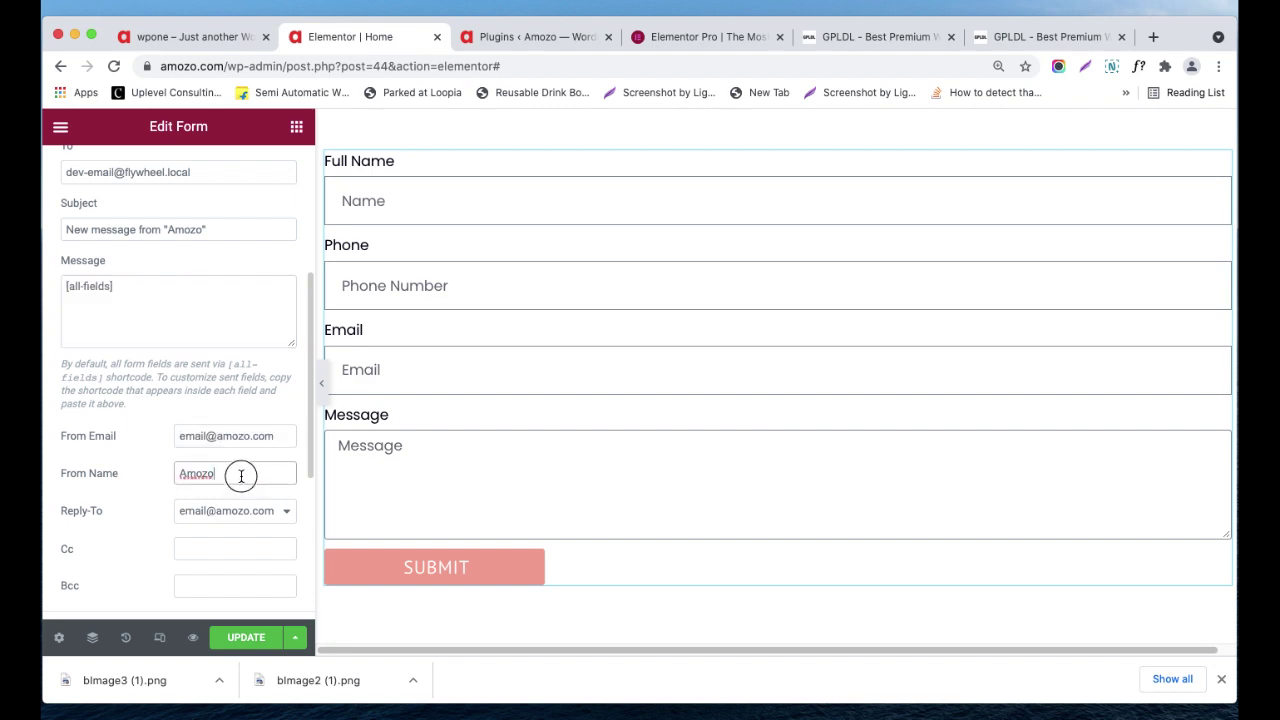
double_click(241, 476)
scroll(242, 510, "down", 1)
left_click(242, 508)
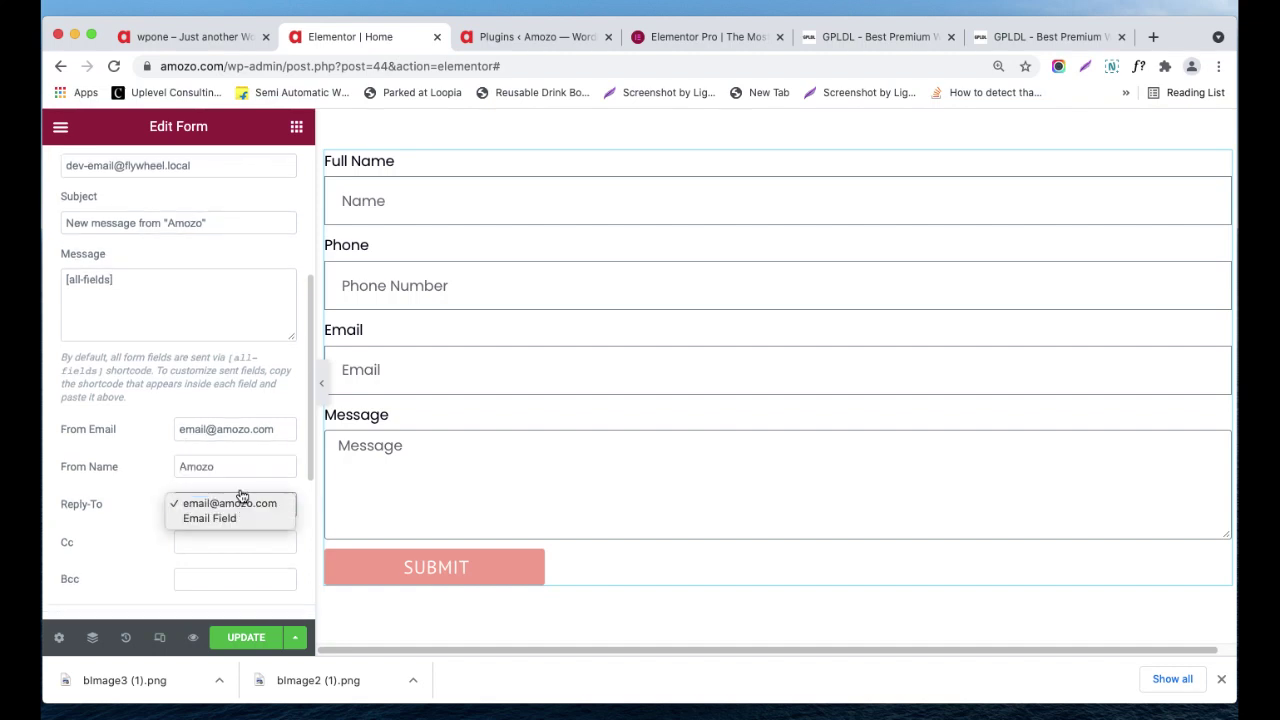
left_click(133, 512)
scroll(145, 526, "down", 1)
scroll(160, 524, "down", 1)
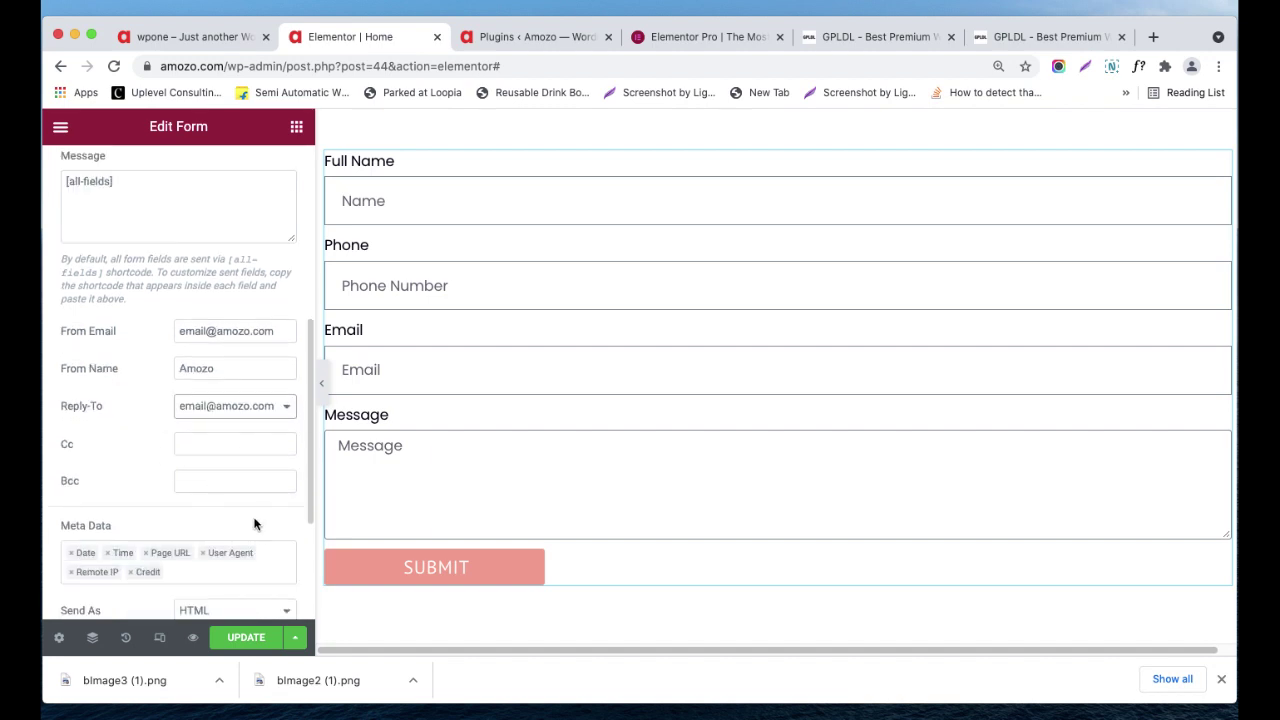
scroll(254, 523, "down", 5)
left_click(216, 402)
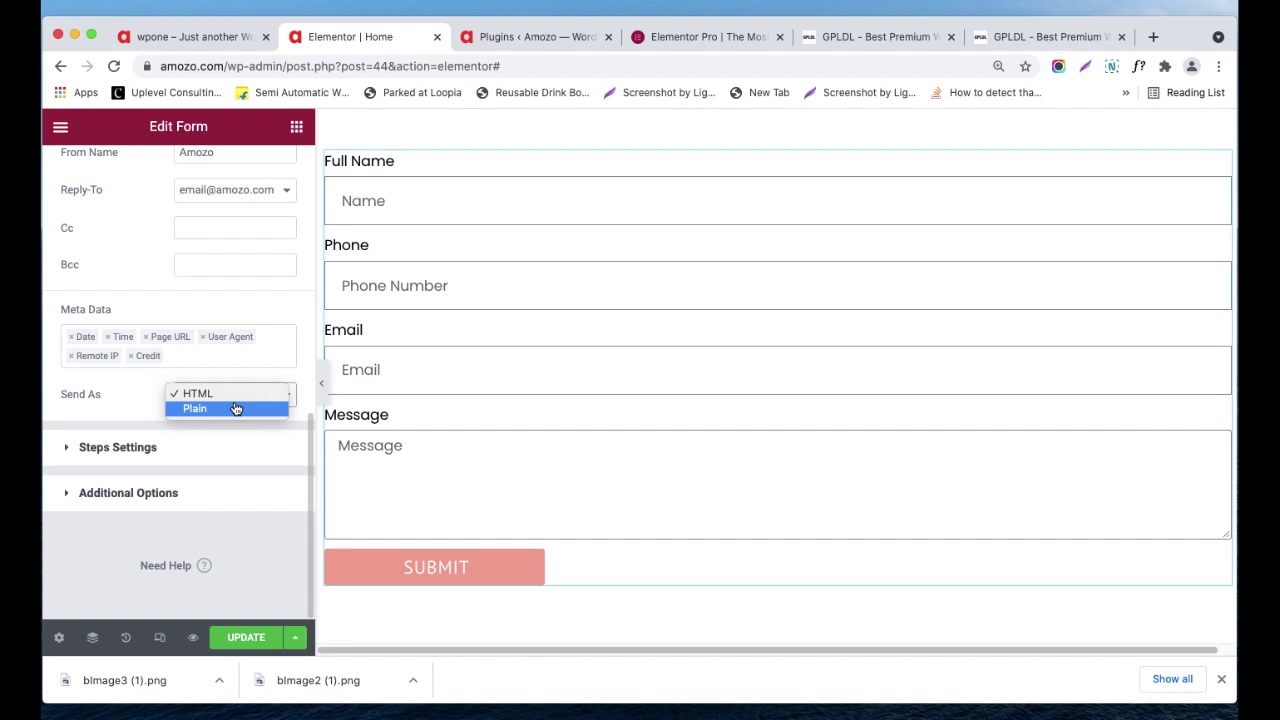
left_click(128, 403)
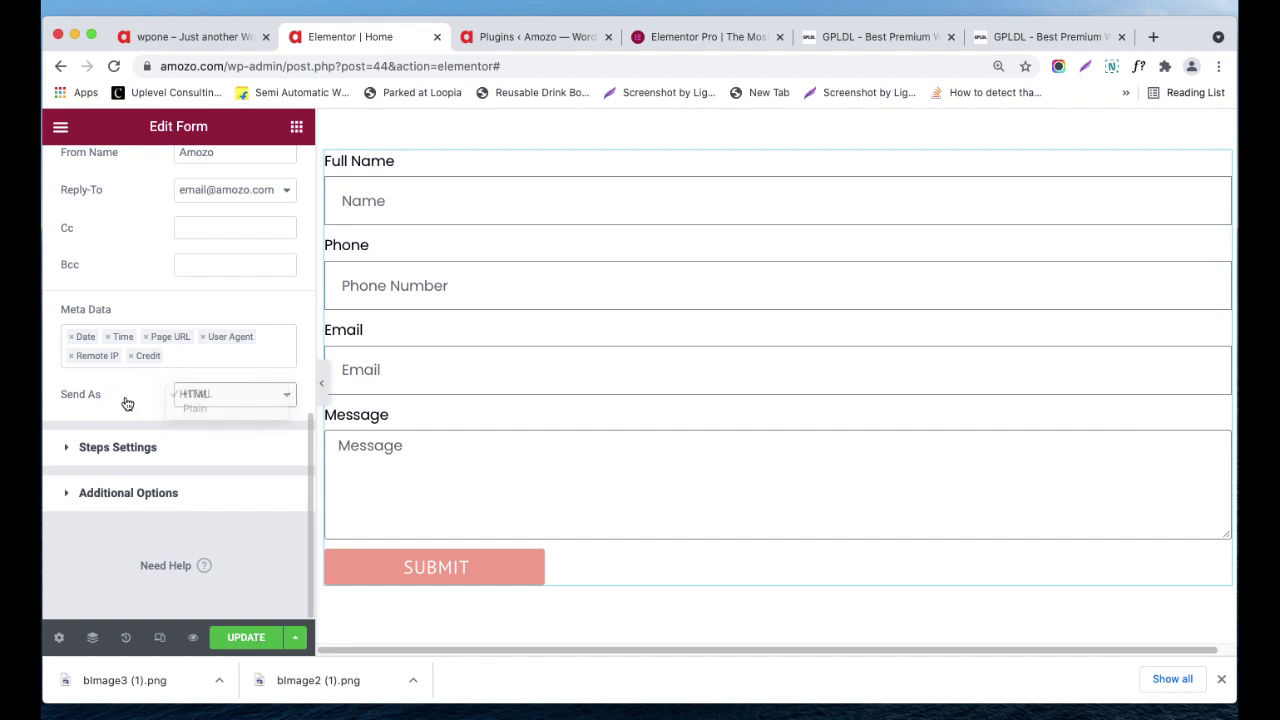
left_click(187, 446)
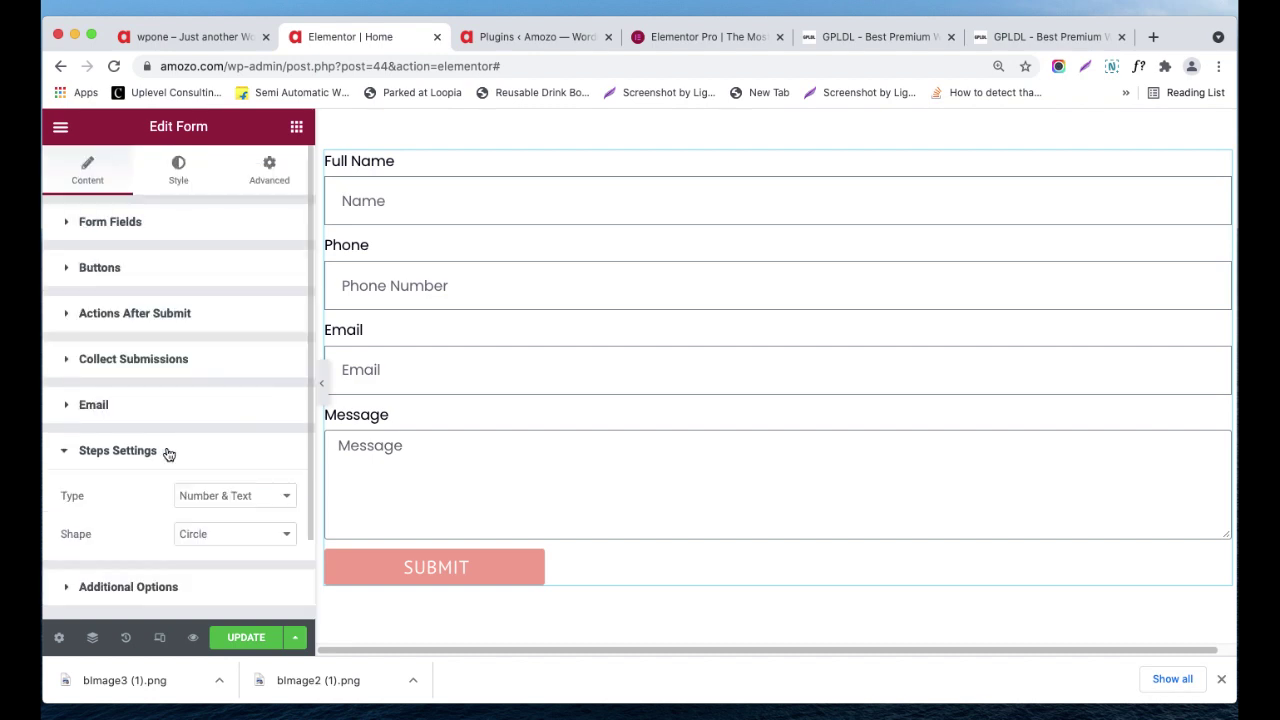
scroll(170, 455, "down", 1)
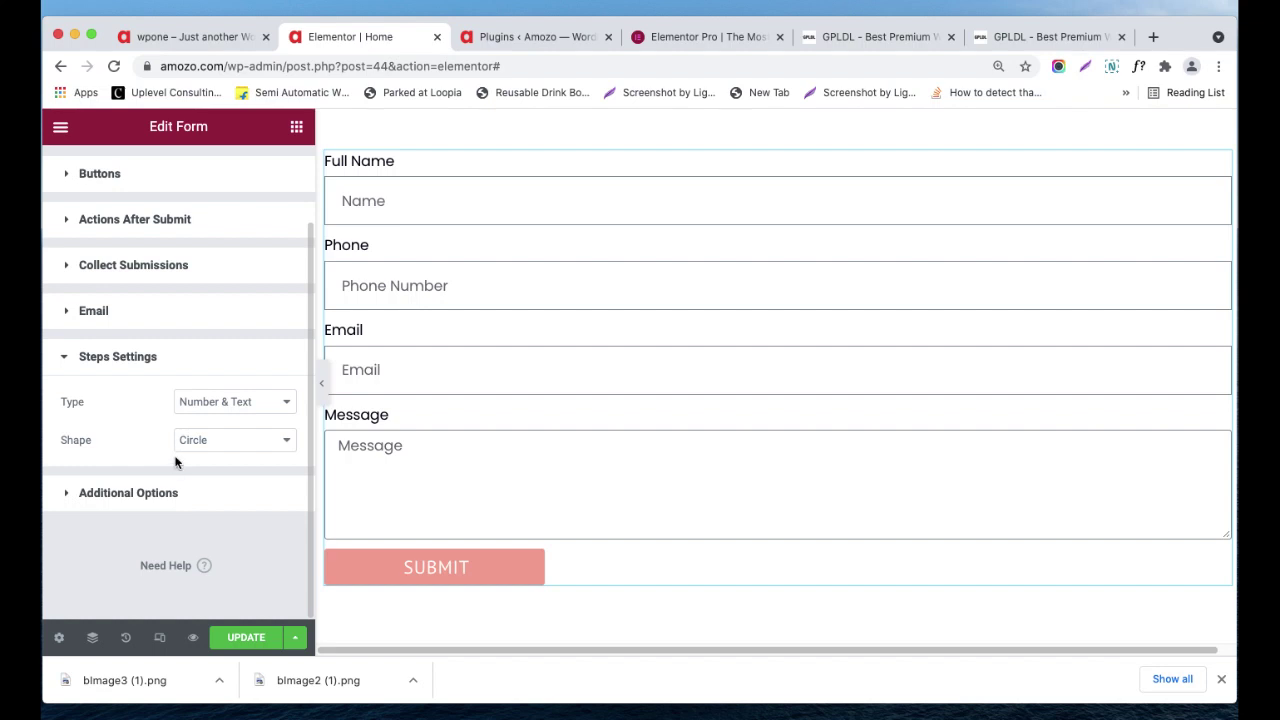
left_click(229, 402)
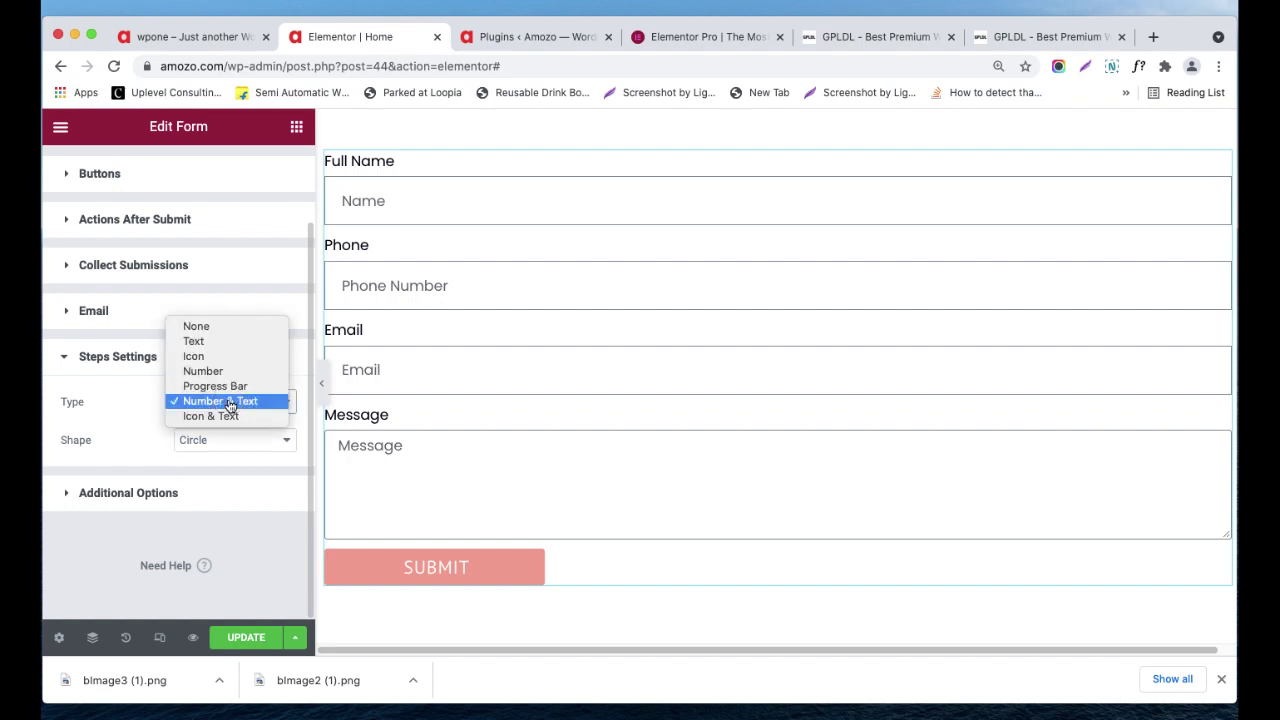
left_click(135, 440)
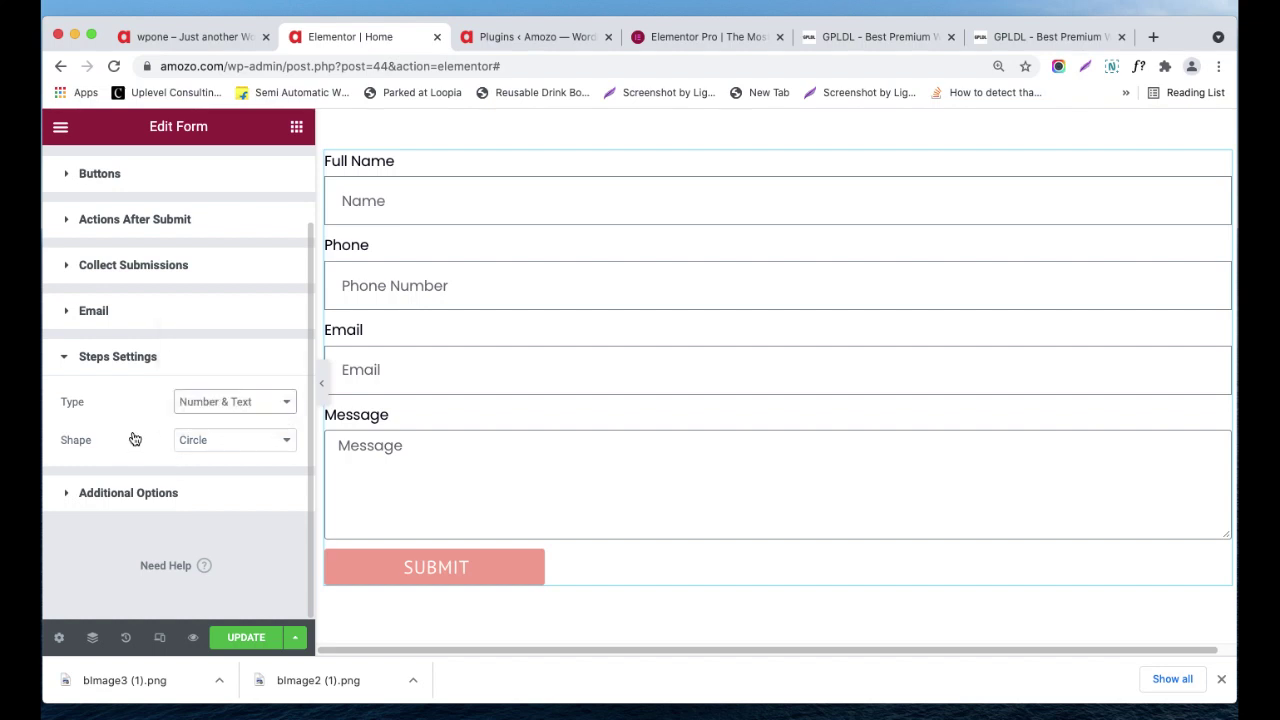
left_click(234, 440)
left_click(239, 404)
left_click(242, 403)
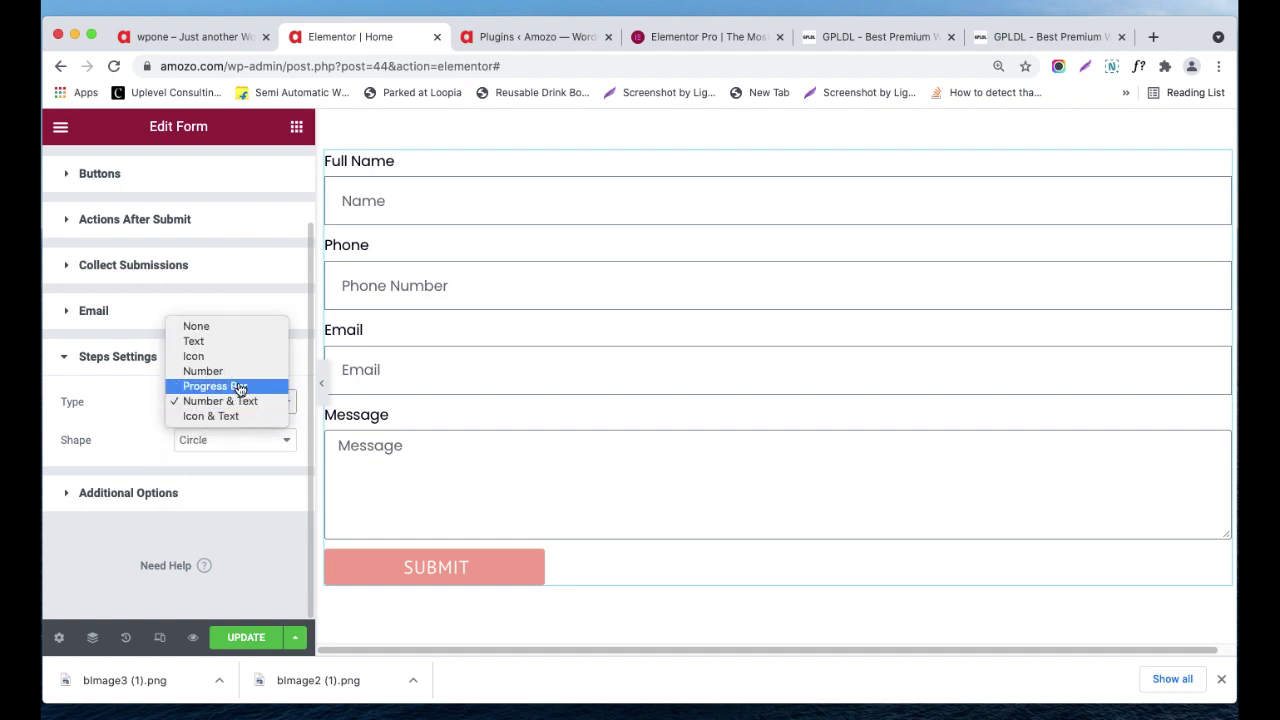
left_click(111, 423)
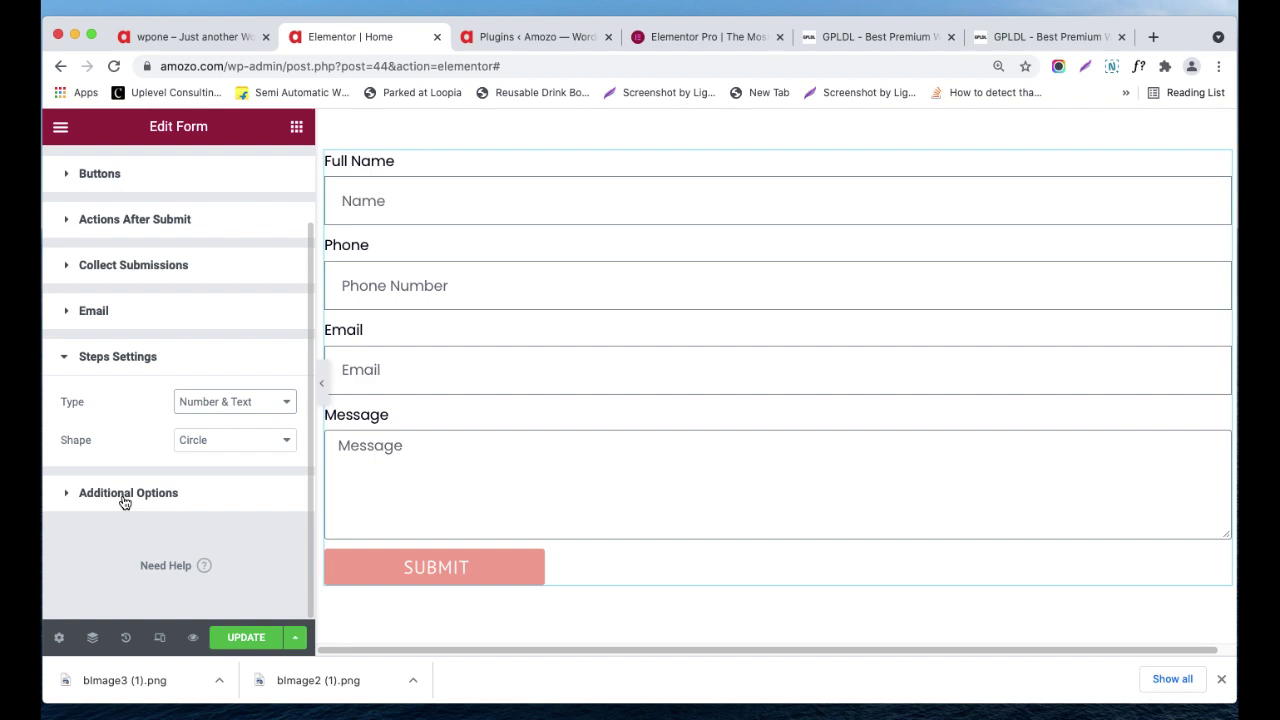
- Expand the form's Additional Options, check the Form ID, and turn on Custom Messages
left_click(124, 500)
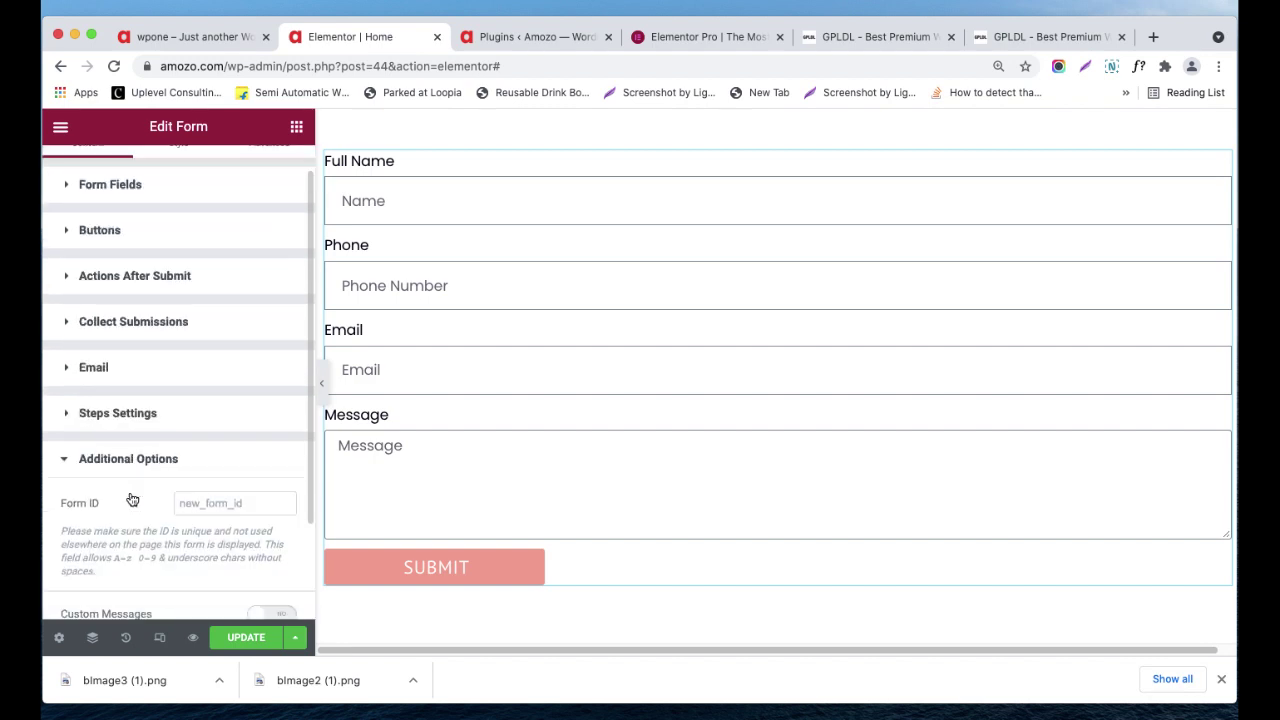
left_click(211, 407)
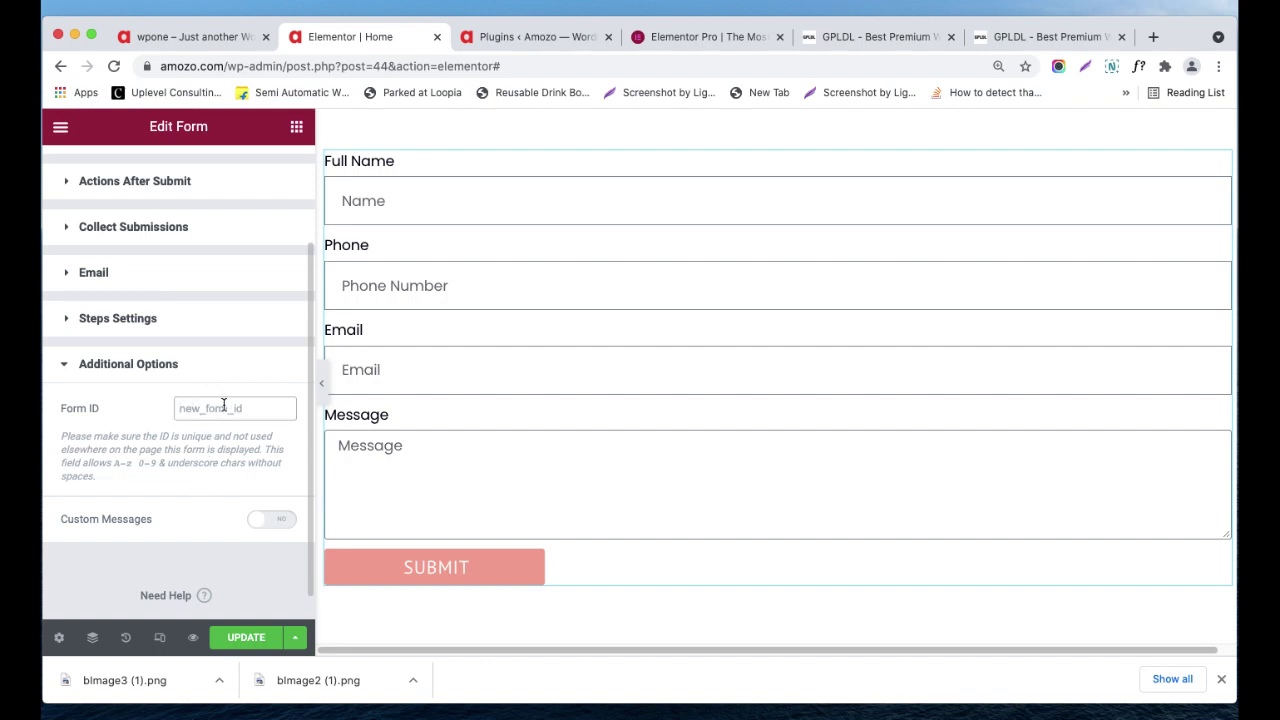
left_click(238, 410)
left_click(281, 522)
- Review the Success, Error and Required messages, then switch Custom Messages off again
scroll(280, 527, "down", 3)
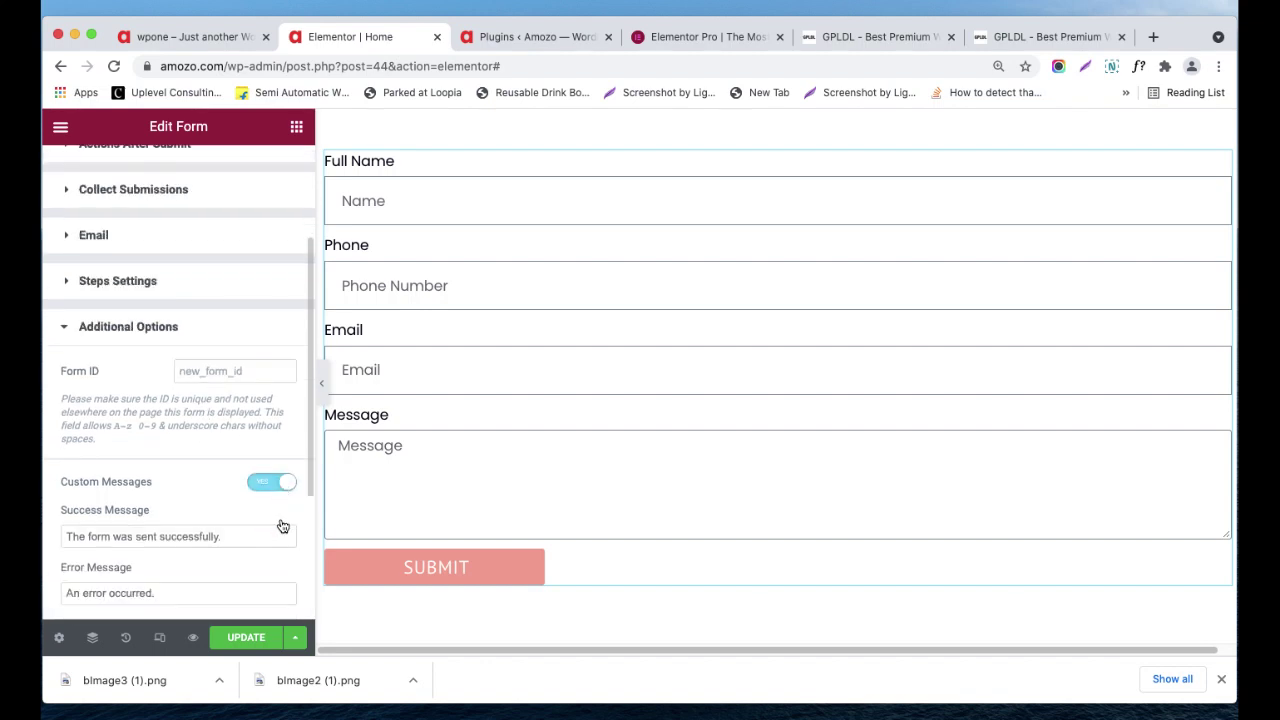
scroll(144, 494, "down", 2)
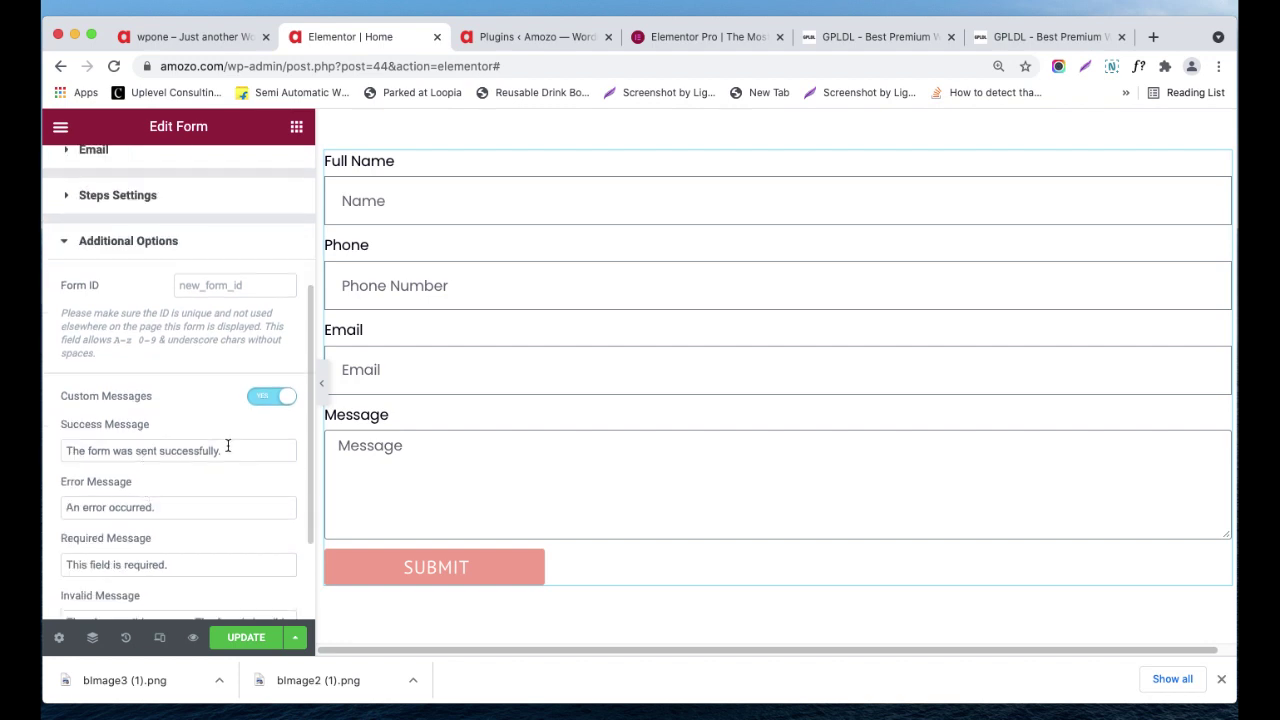
scroll(232, 454, "down", 1)
scroll(142, 528, "down", 4)
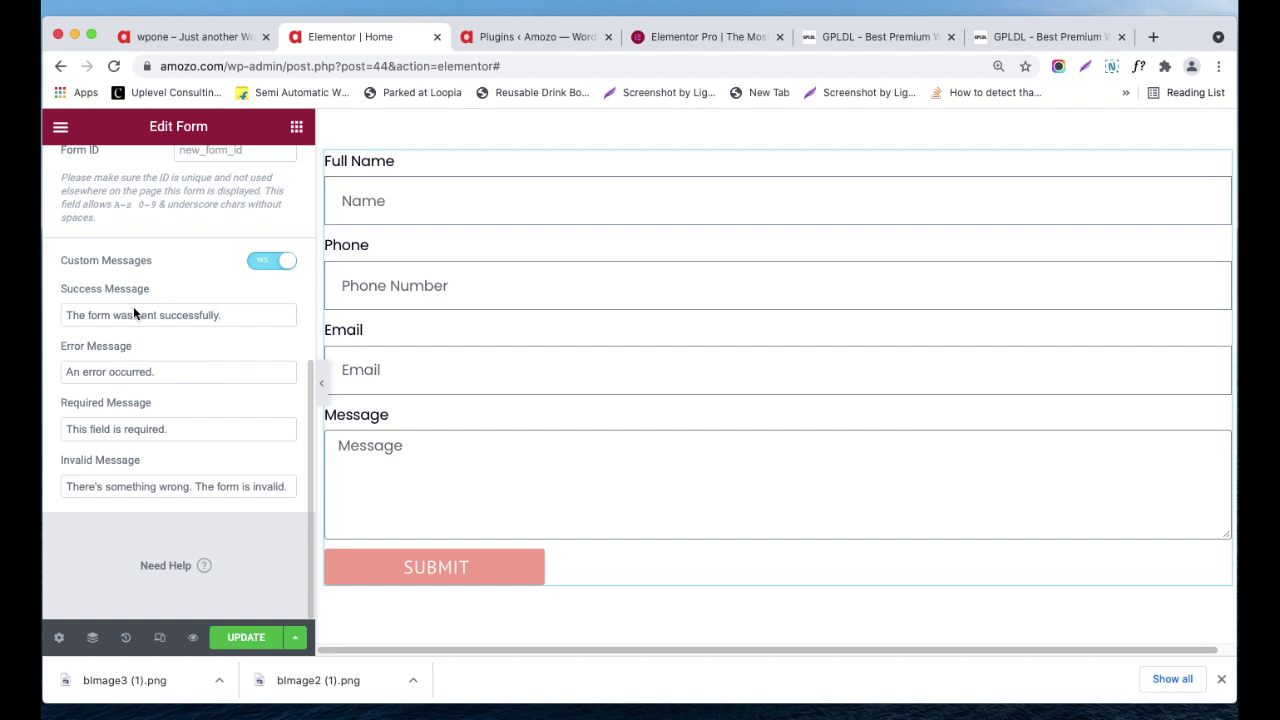
left_click_drag(228, 315, 57, 300)
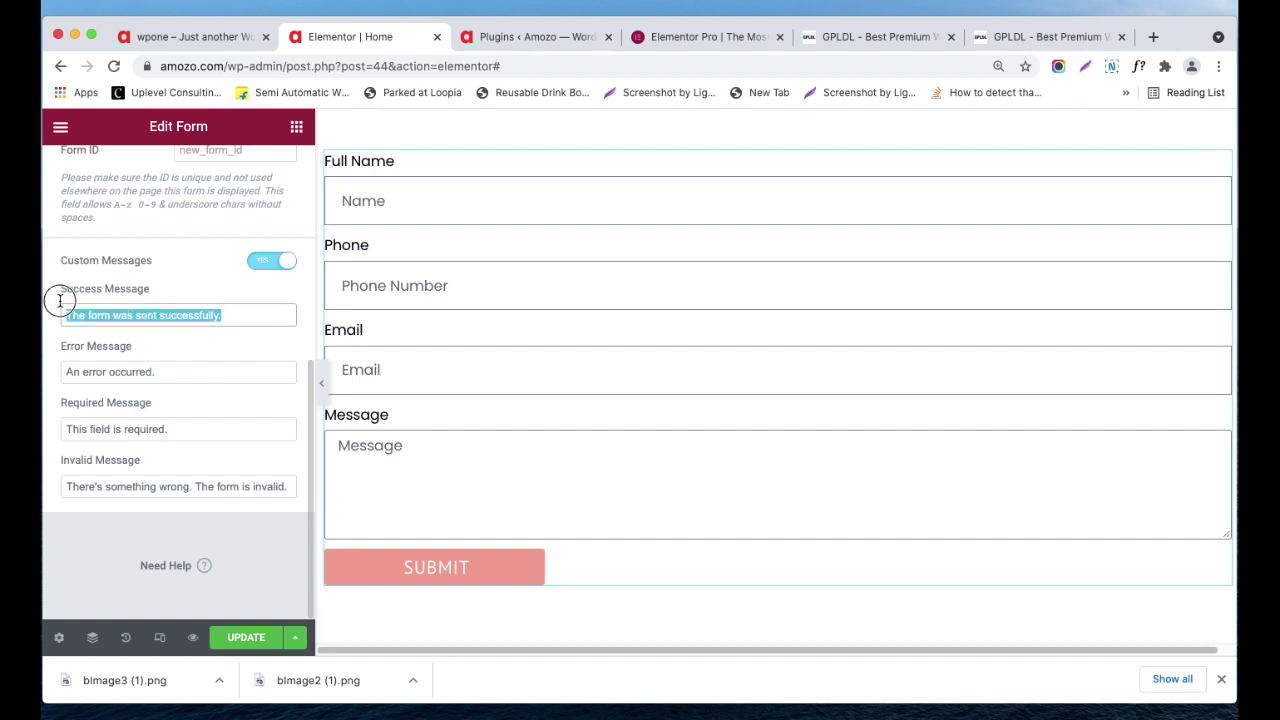
left_click(177, 369)
left_click_drag(177, 369, 57, 347)
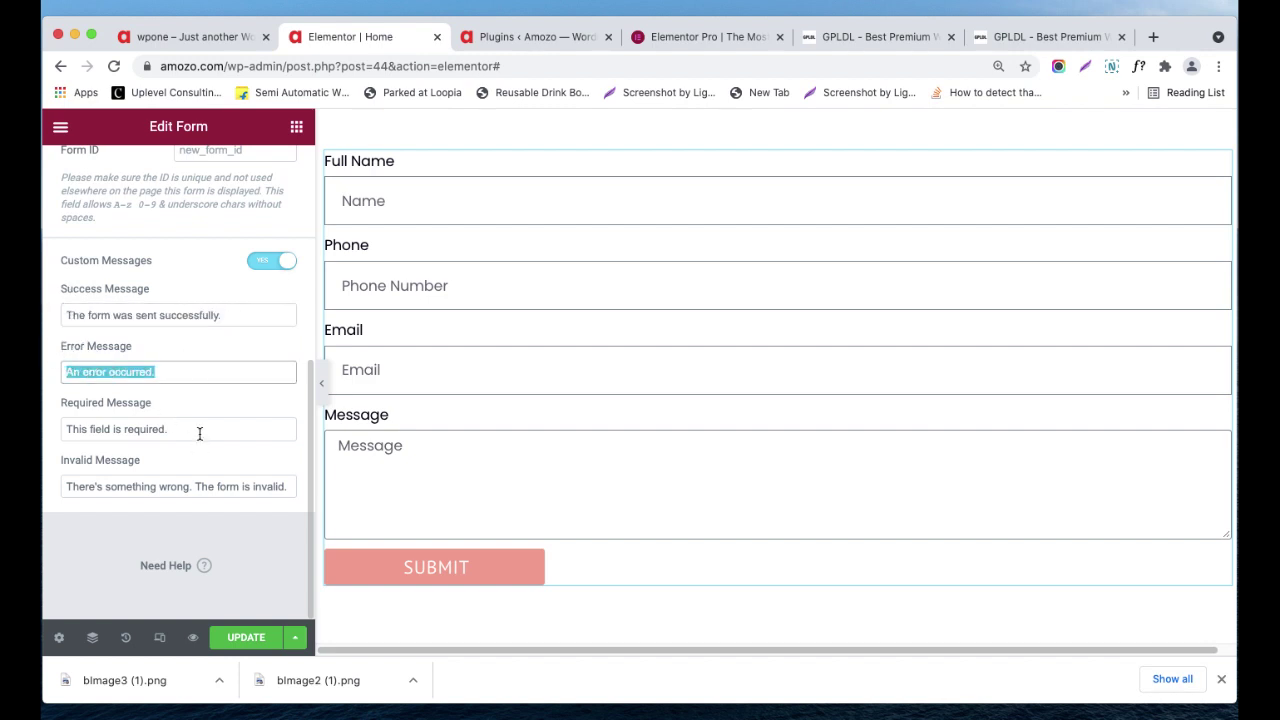
left_click_drag(199, 433, 60, 410)
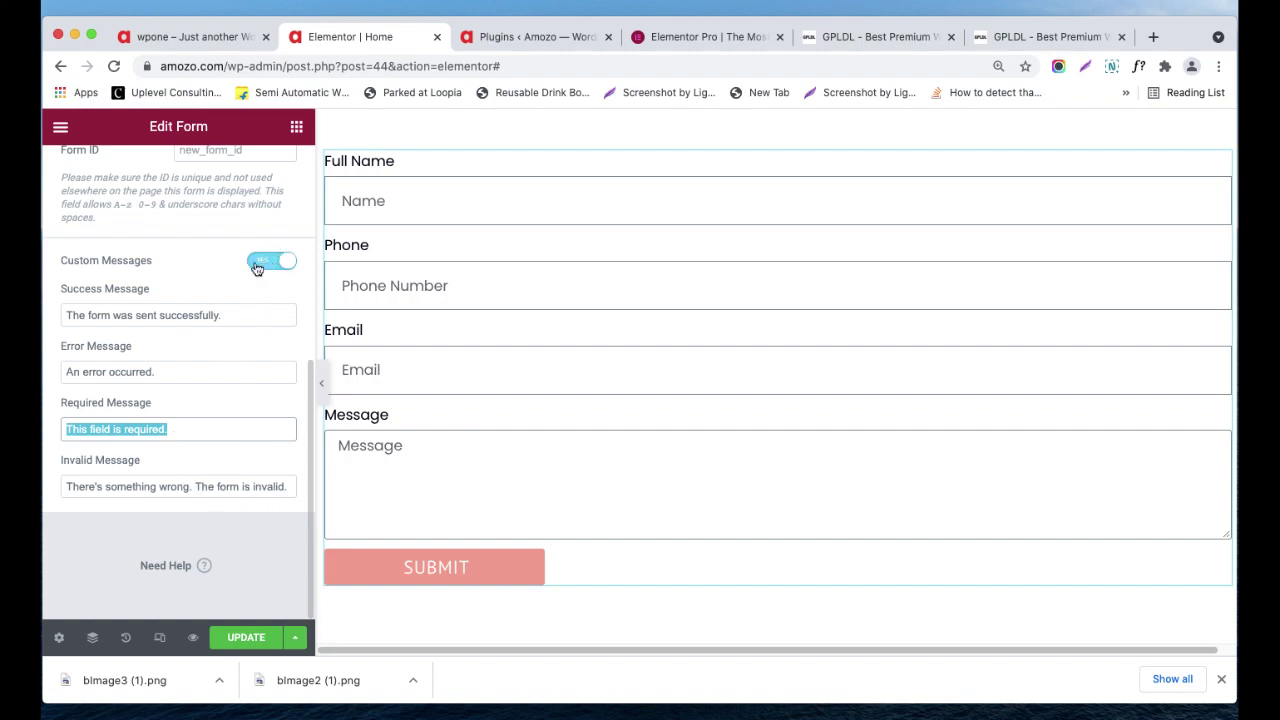
left_click(257, 264)
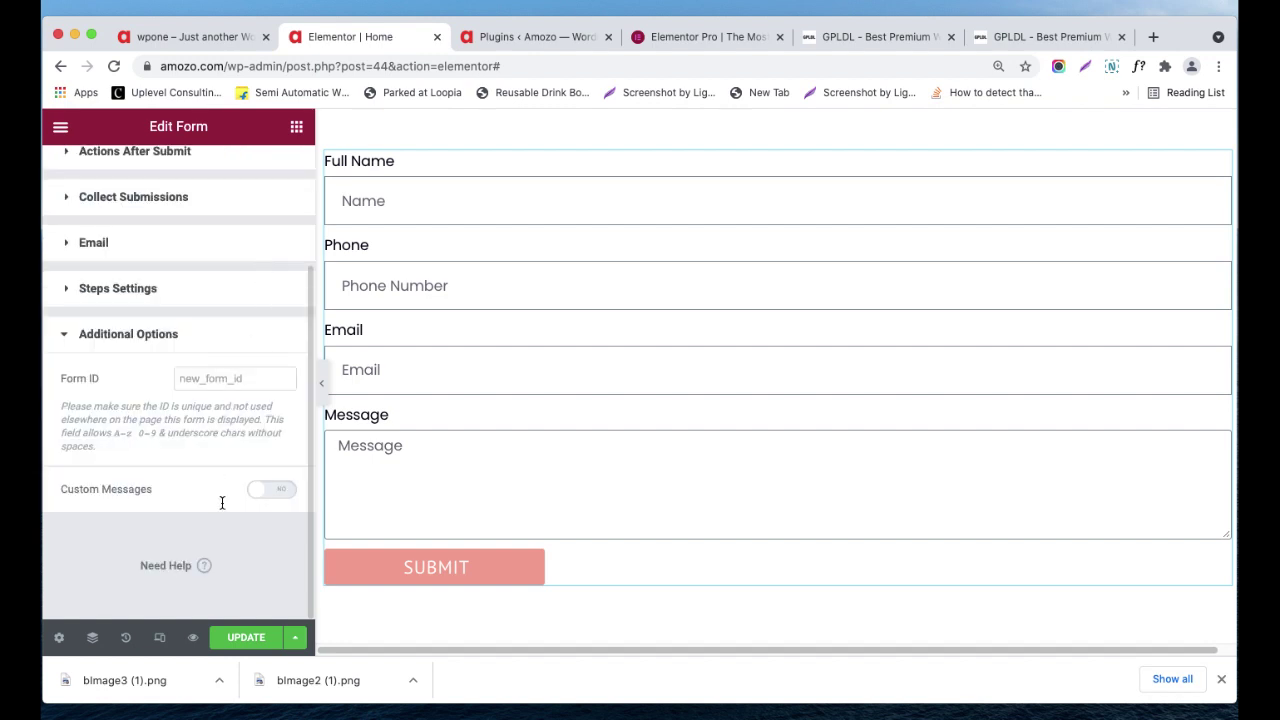
scroll(159, 340, "up", 3)
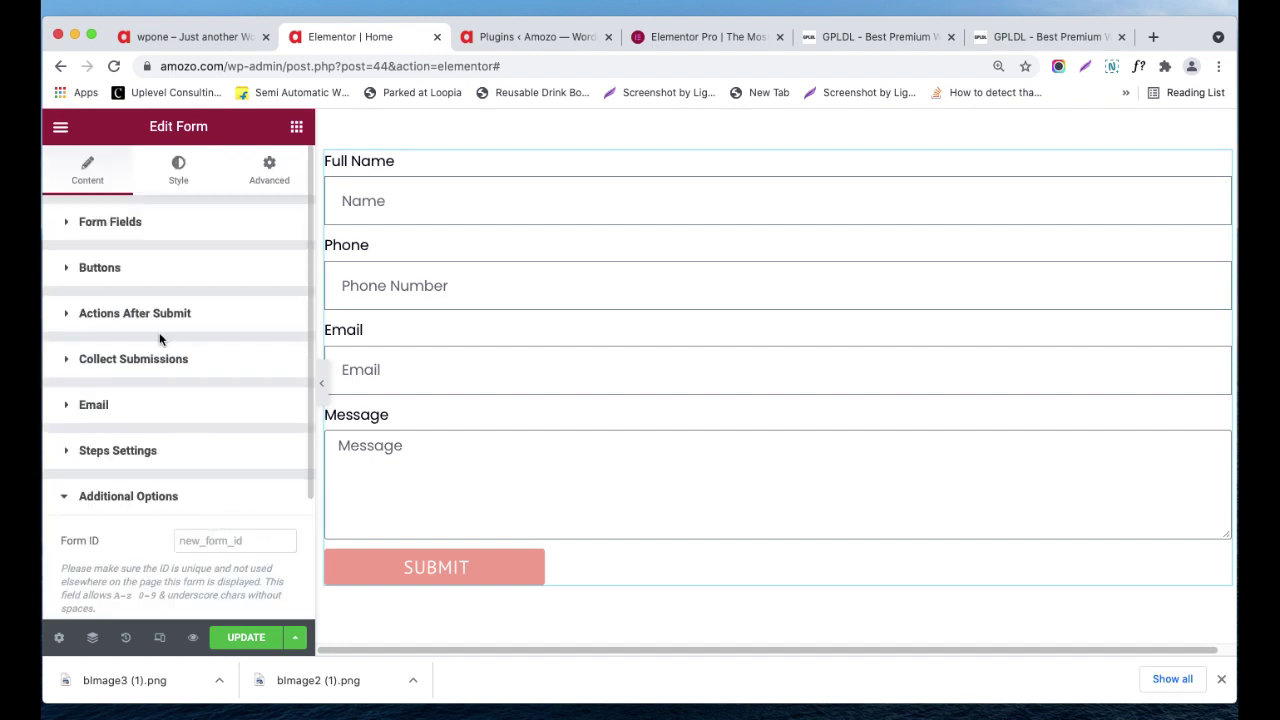
left_click(160, 190)
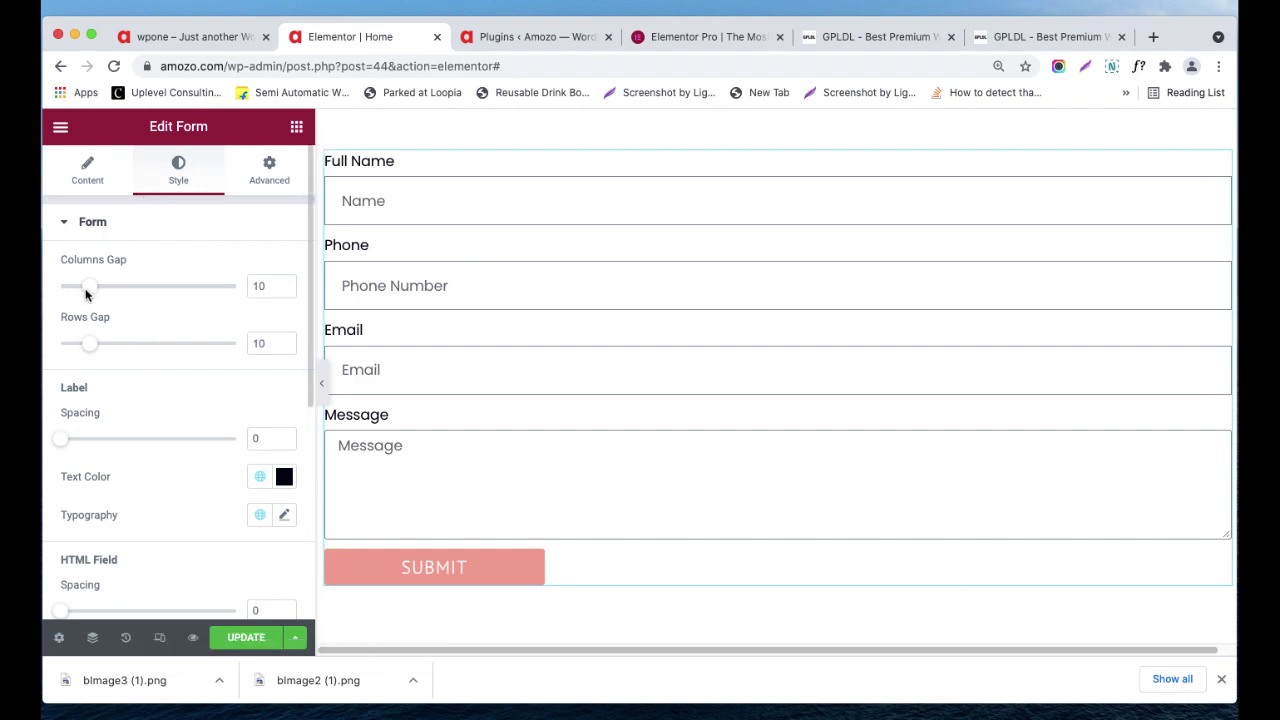
mouse_move(85, 293)
left_mouse_down()
mouse_move(114, 290)
mouse_move(88, 289)
left_mouse_up()
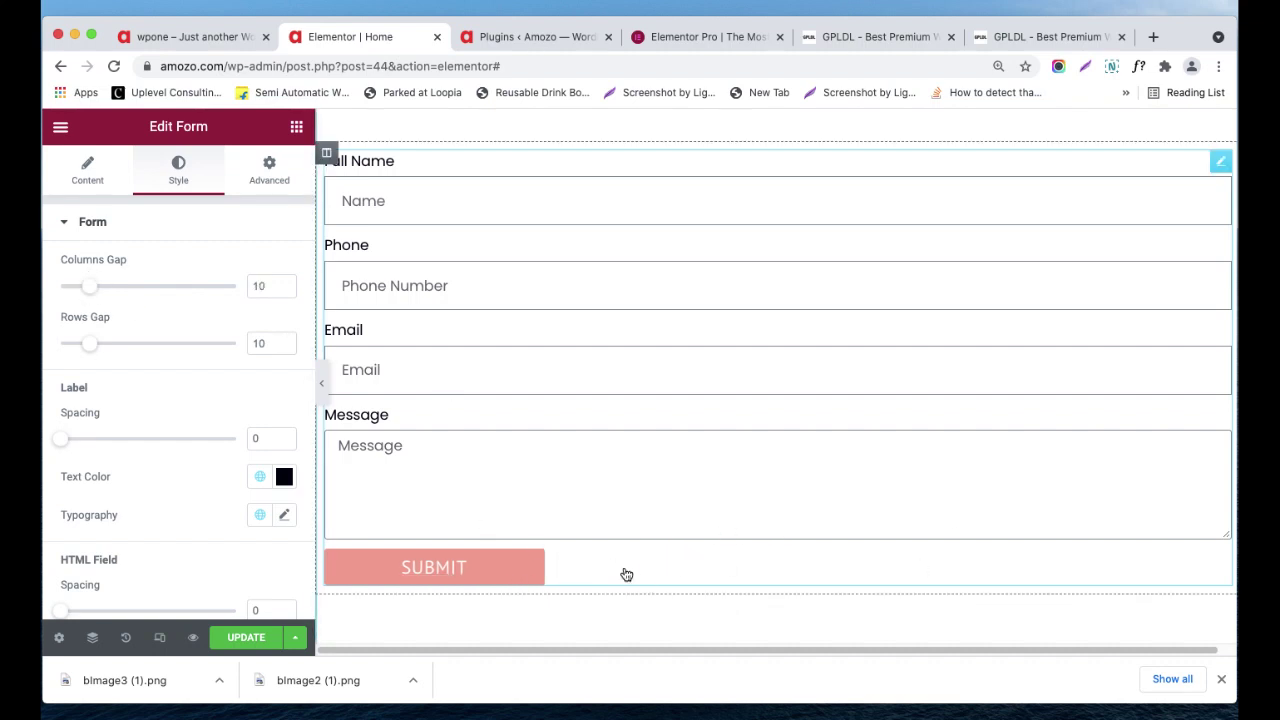
mouse_move(90, 287)
left_mouse_down()
mouse_move(109, 289)
mouse_move(89, 289)
left_mouse_up()
- Set the Full Name field's column width to 50%
left_click(84, 174)
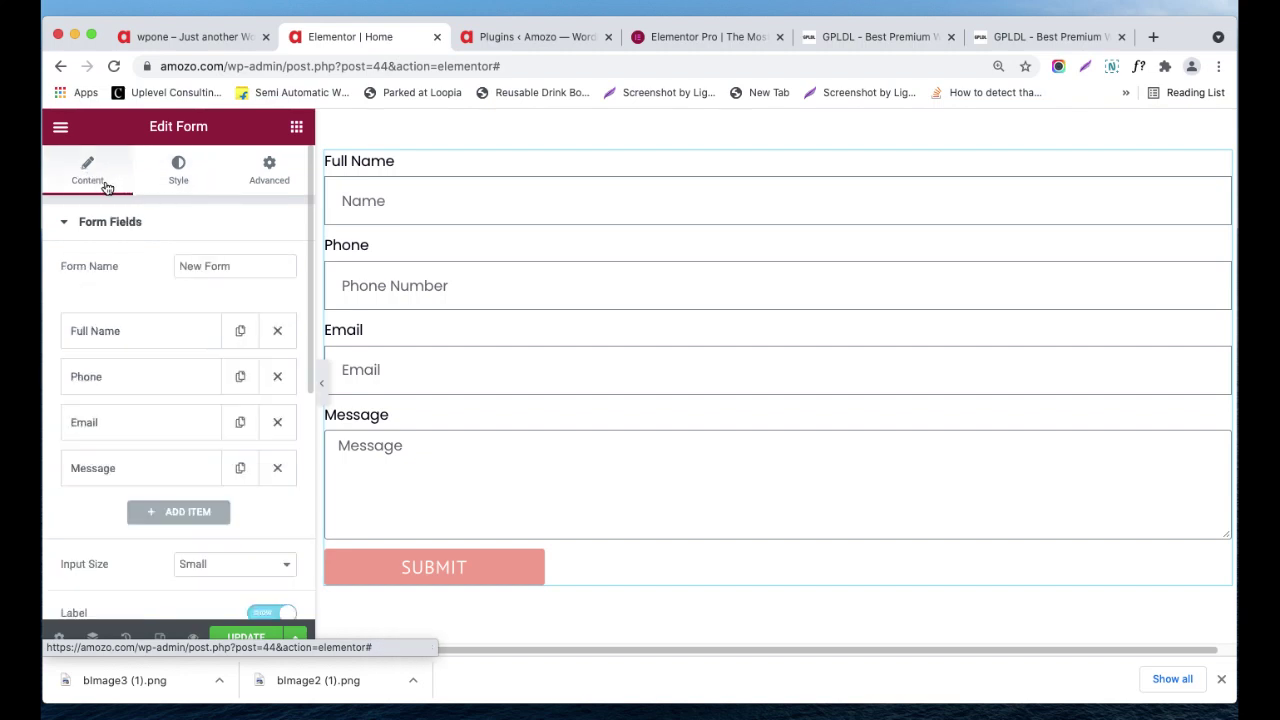
left_click(195, 338)
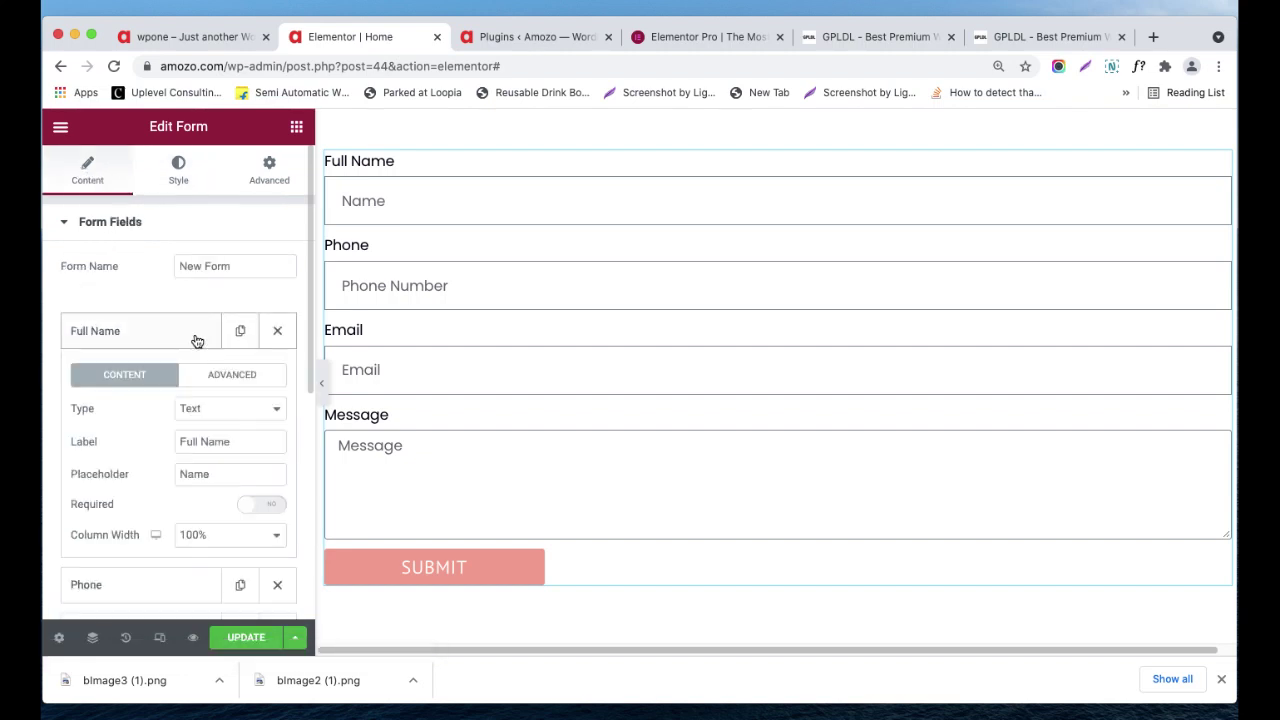
left_click(235, 530)
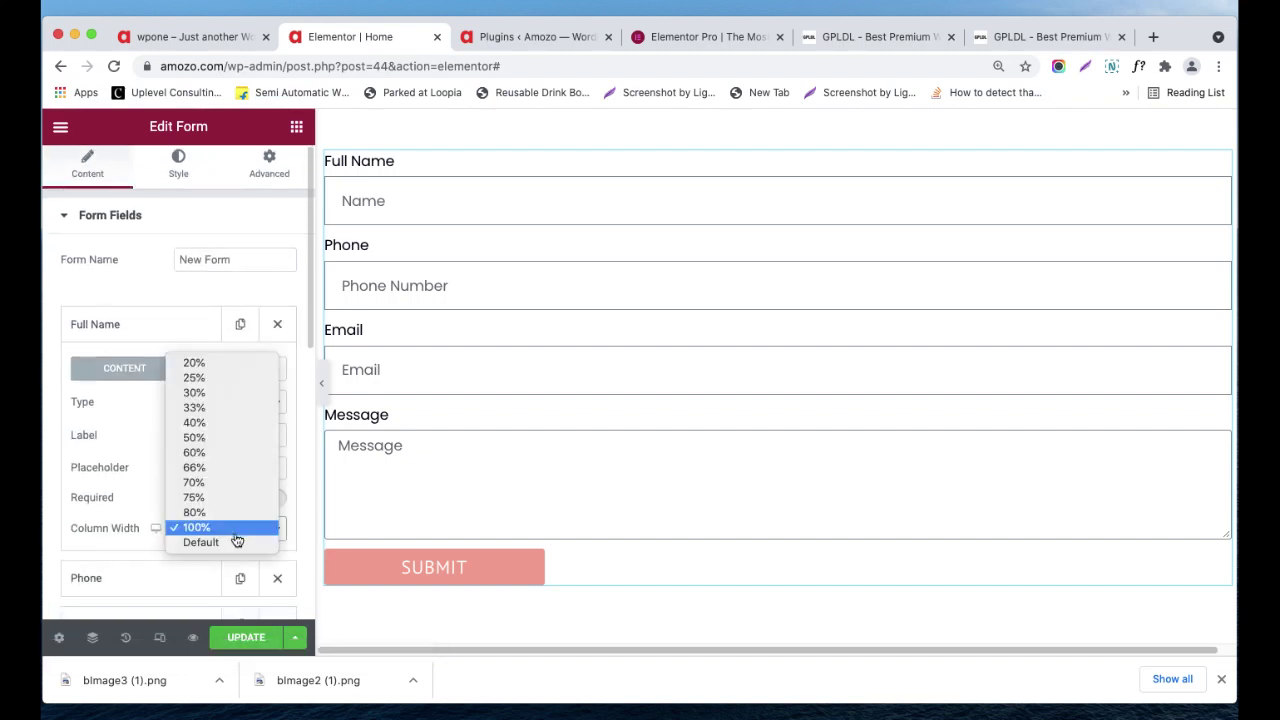
left_click(228, 439)
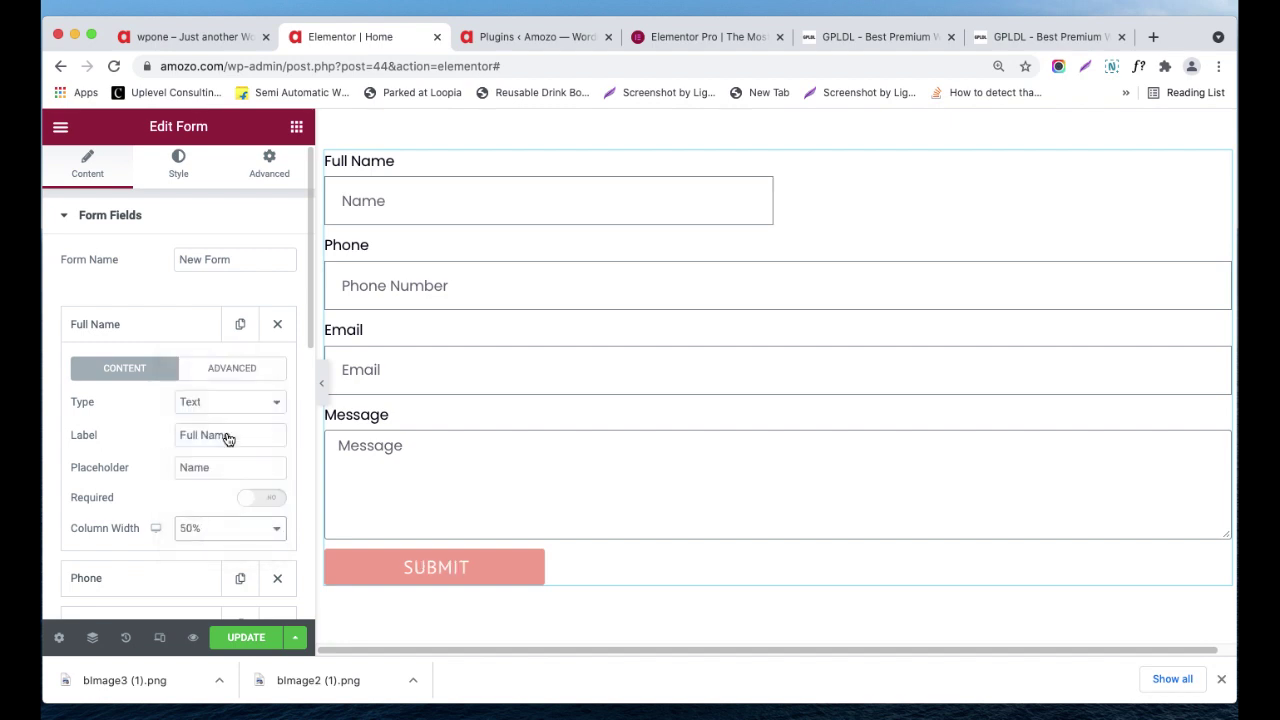
left_click(172, 336)
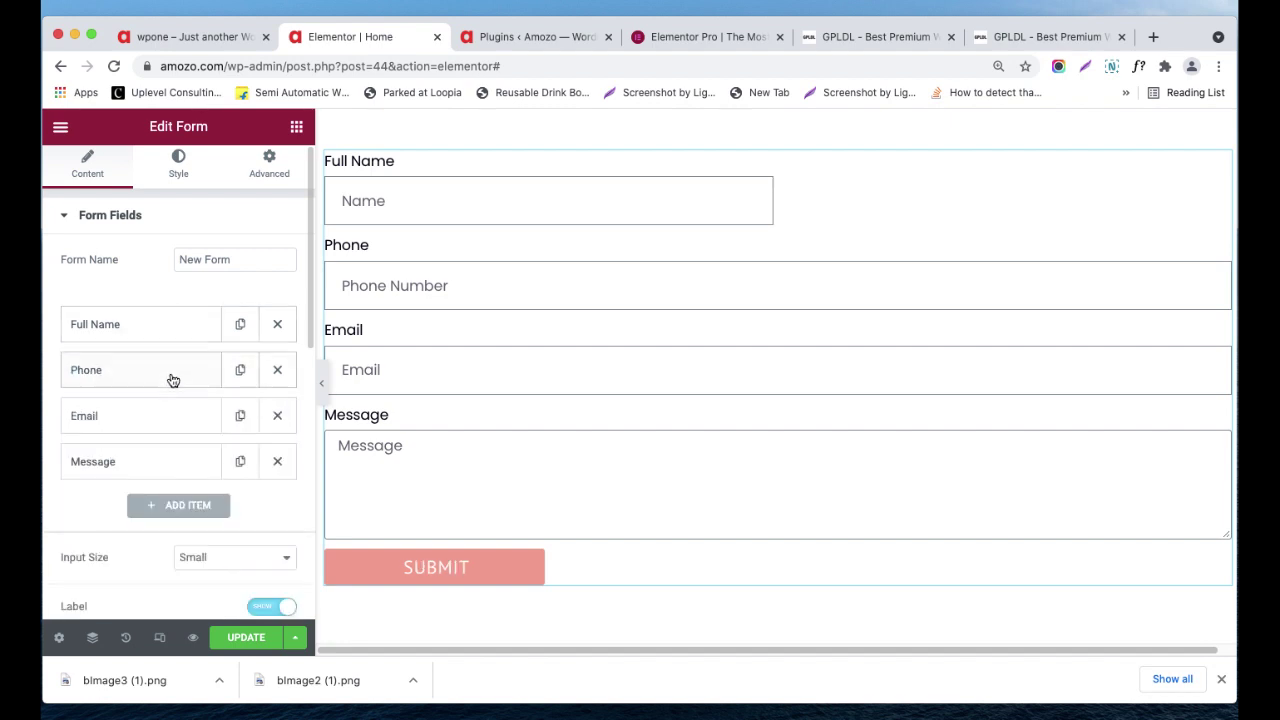
- Keep the Phone field's type as Tel and set its column width to 50%
left_click(169, 375)
left_click(227, 452)
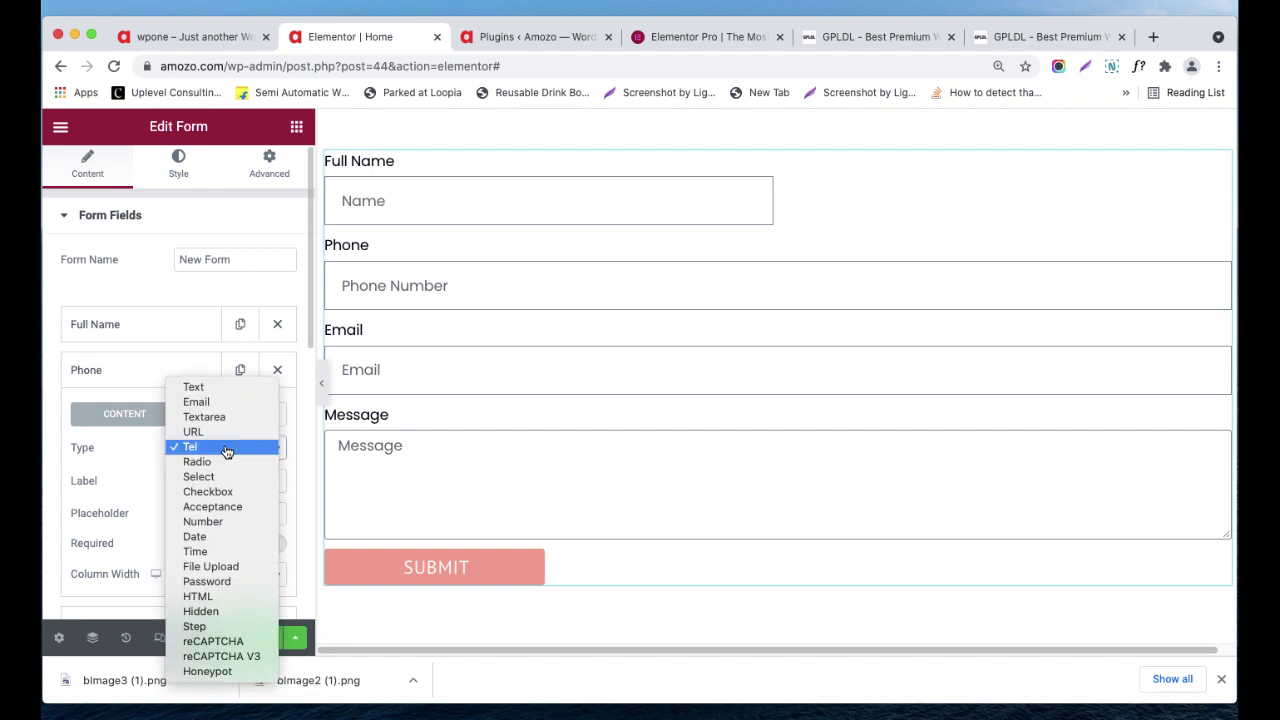
left_click(227, 452)
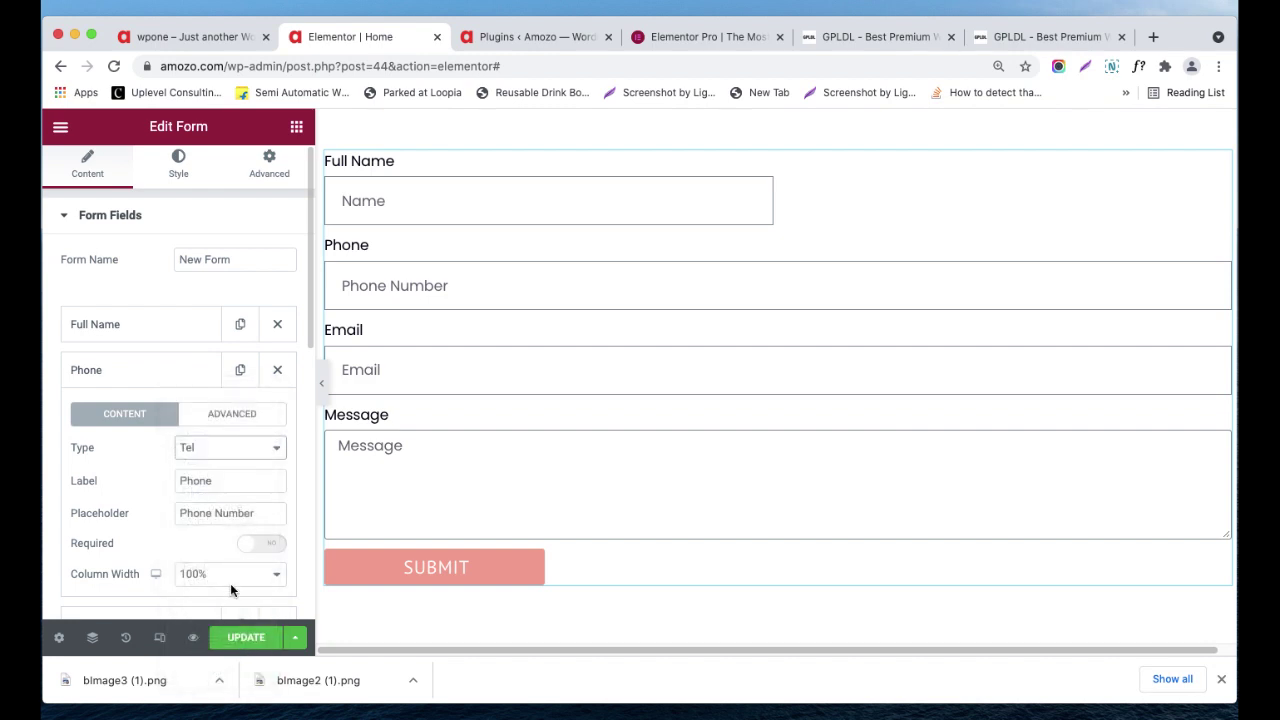
left_click(230, 580)
left_click(227, 487)
scroll(798, 392, "up", 2)
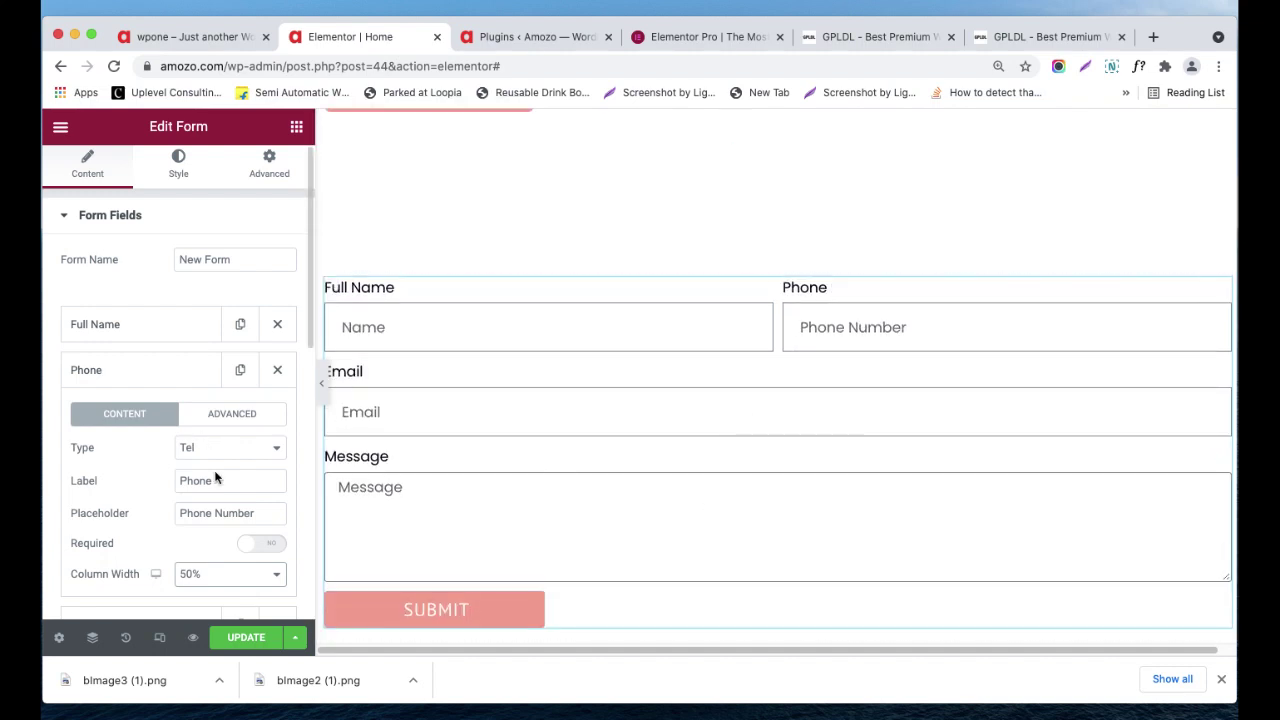
left_click(207, 566)
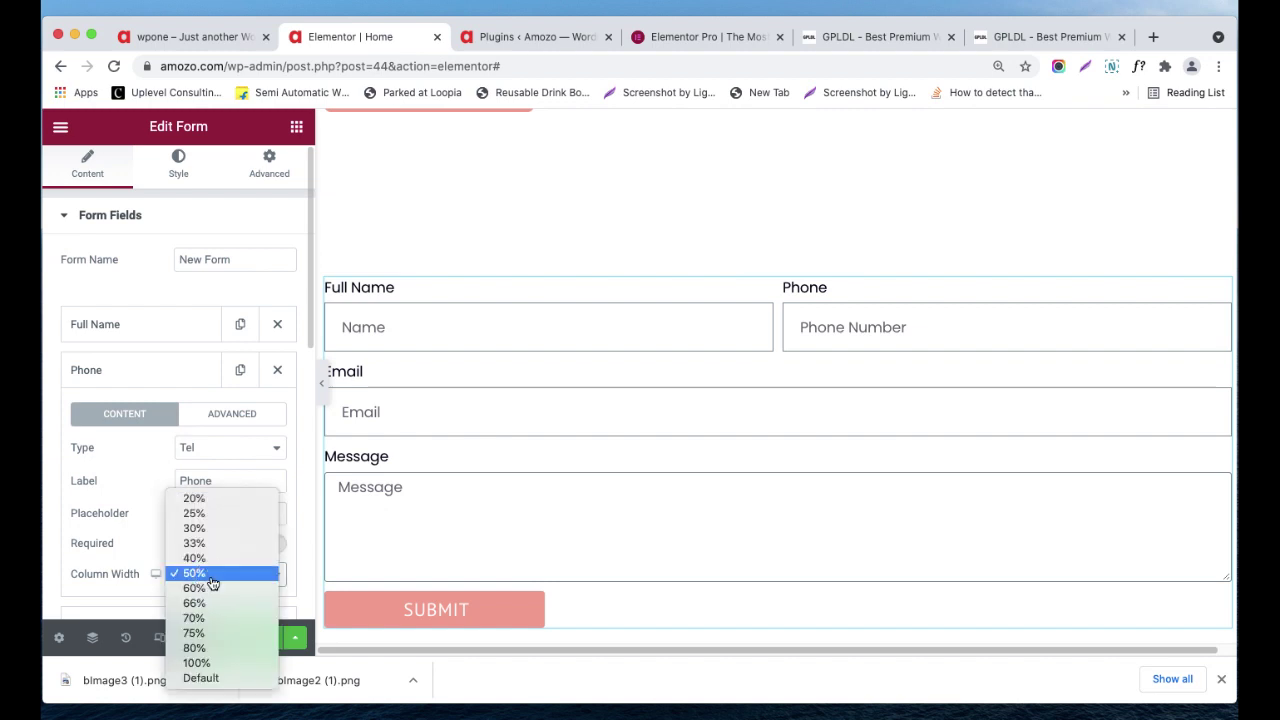
left_click(125, 497)
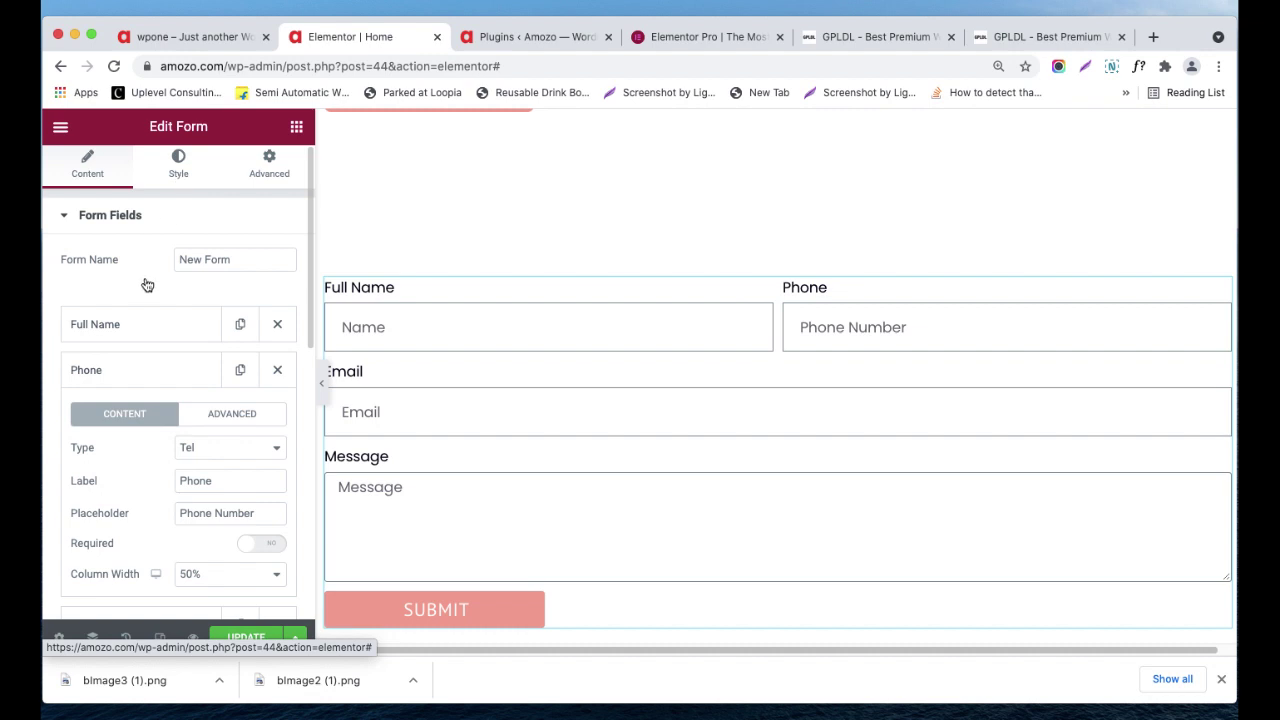
- Set the form's Columns Gap to 17 and Rows Gap to 14, then open the Field style section
left_click_drag(94, 289, 100, 343)
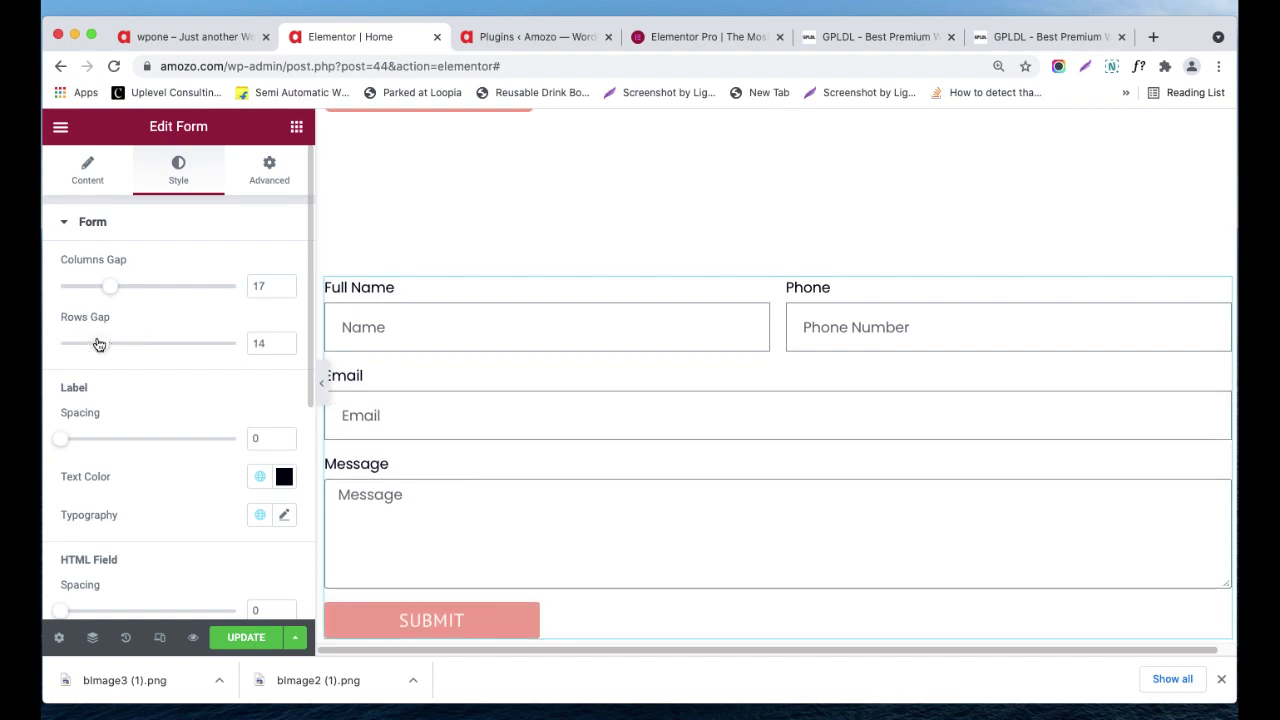
mouse_move(74, 441)
left_mouse_down()
mouse_move(89, 437)
mouse_move(71, 437)
left_mouse_up()
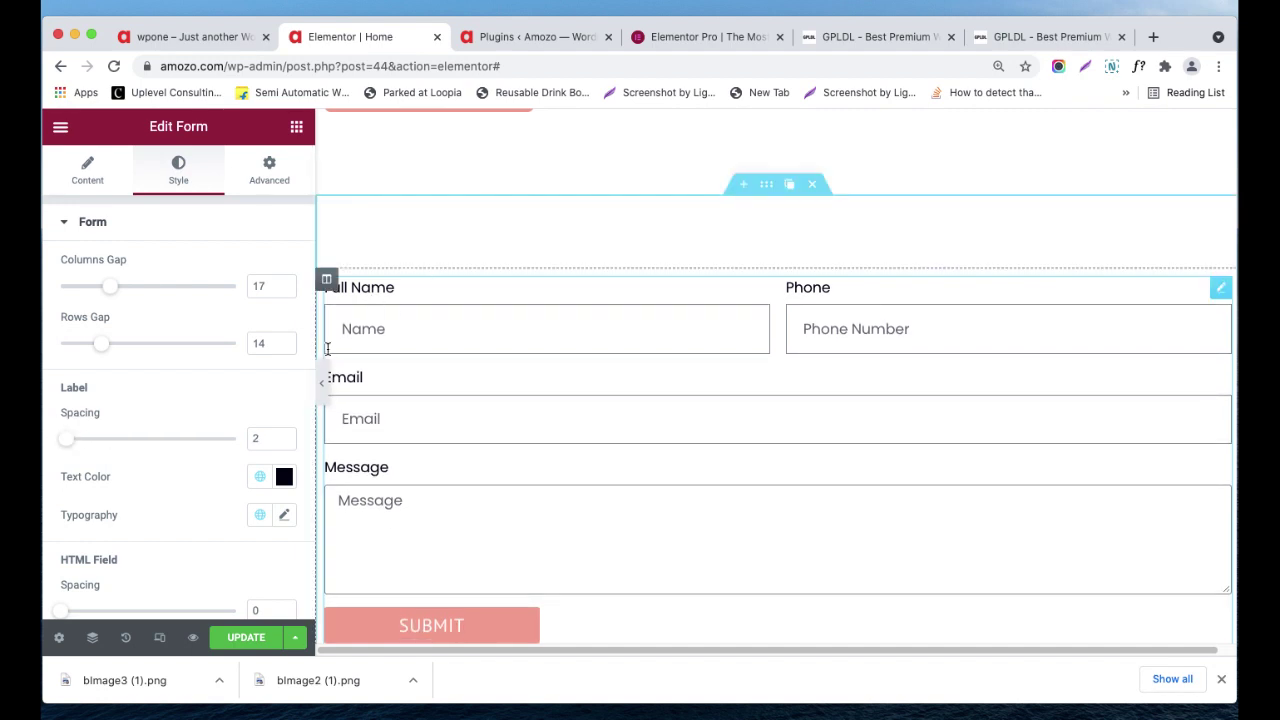
scroll(185, 500, "down", 3)
scroll(180, 508, "down", 5)
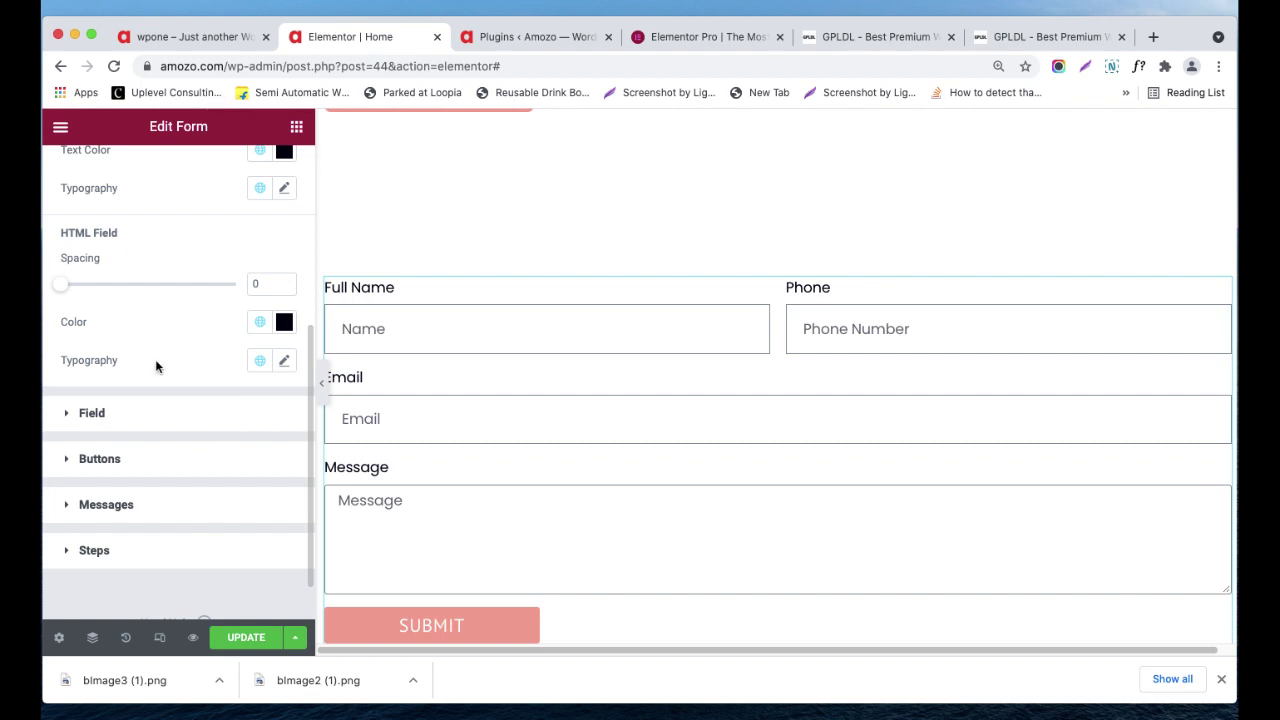
left_click(142, 424)
left_click(156, 266)
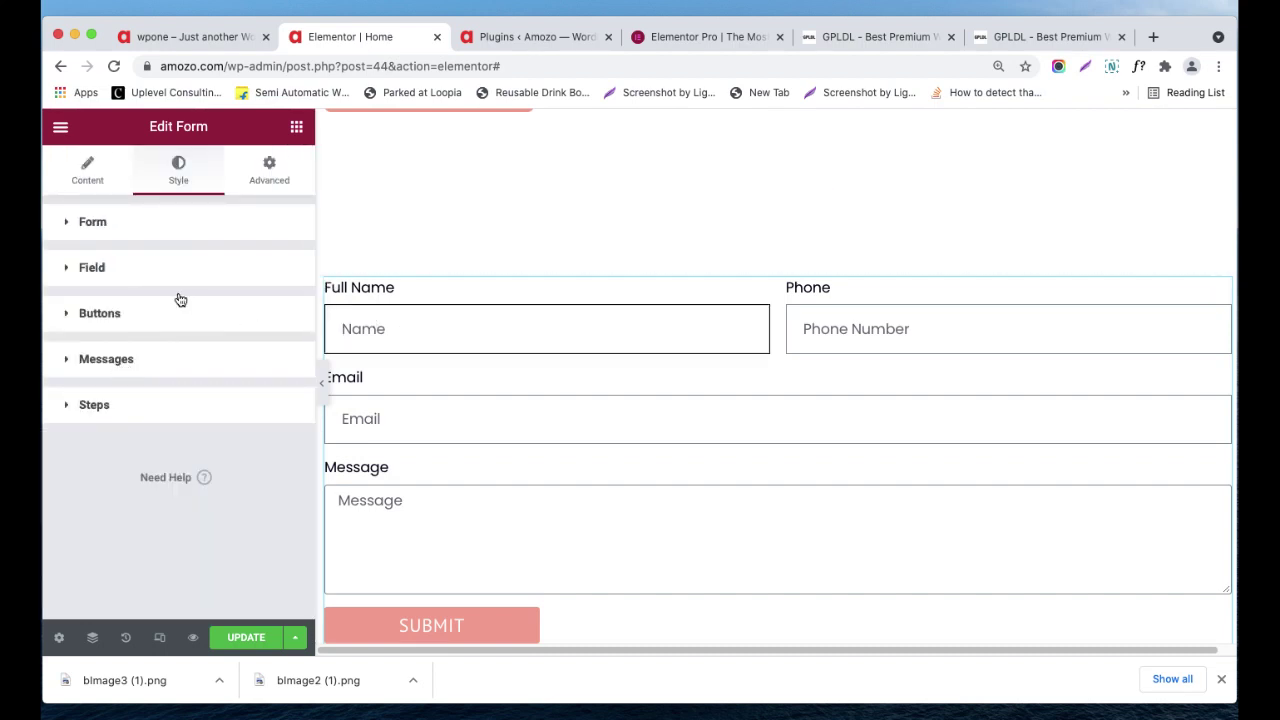
left_click(145, 274)
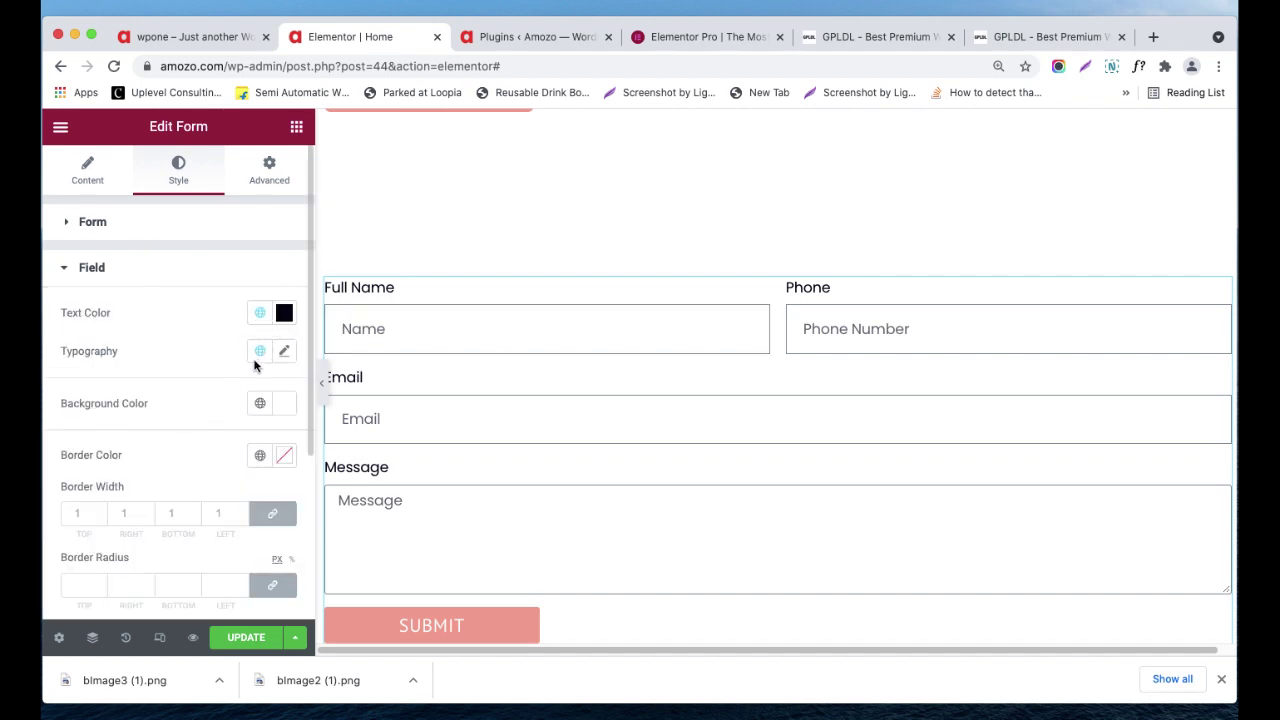
- Try a dark field background colour, then clear it so the form fields show white again
left_click(282, 404)
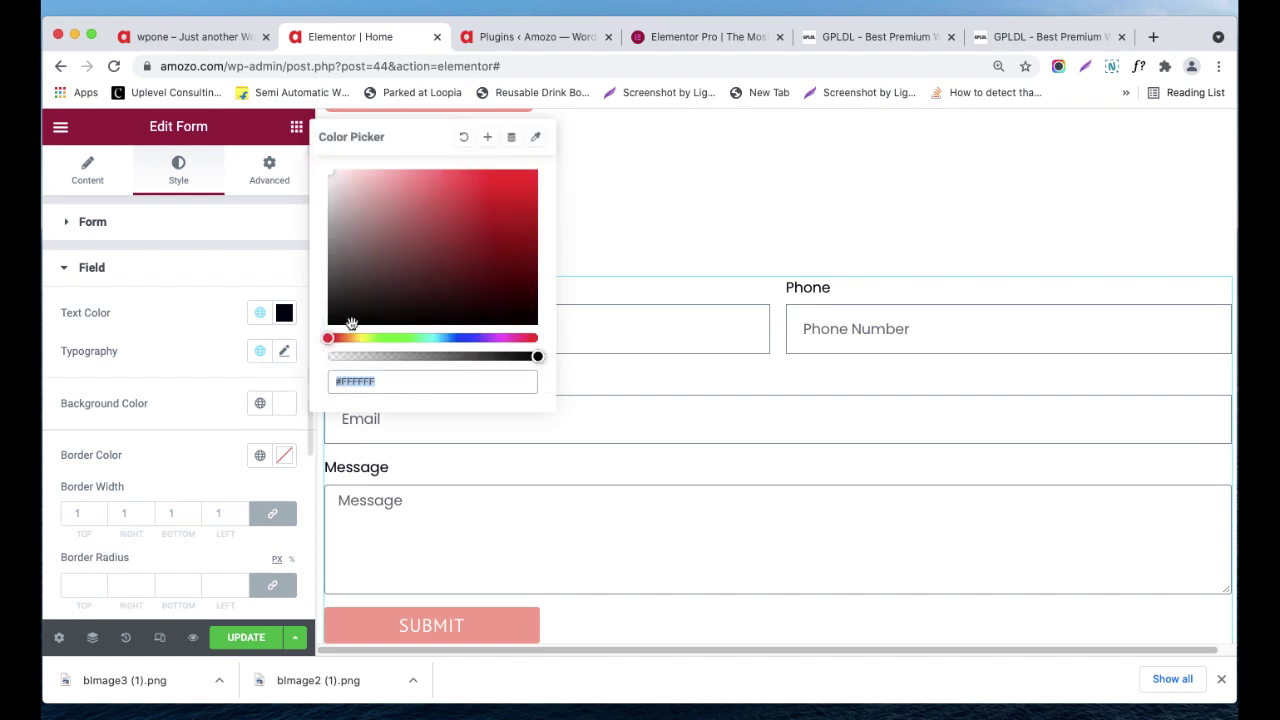
left_click_drag(358, 289, 371, 334)
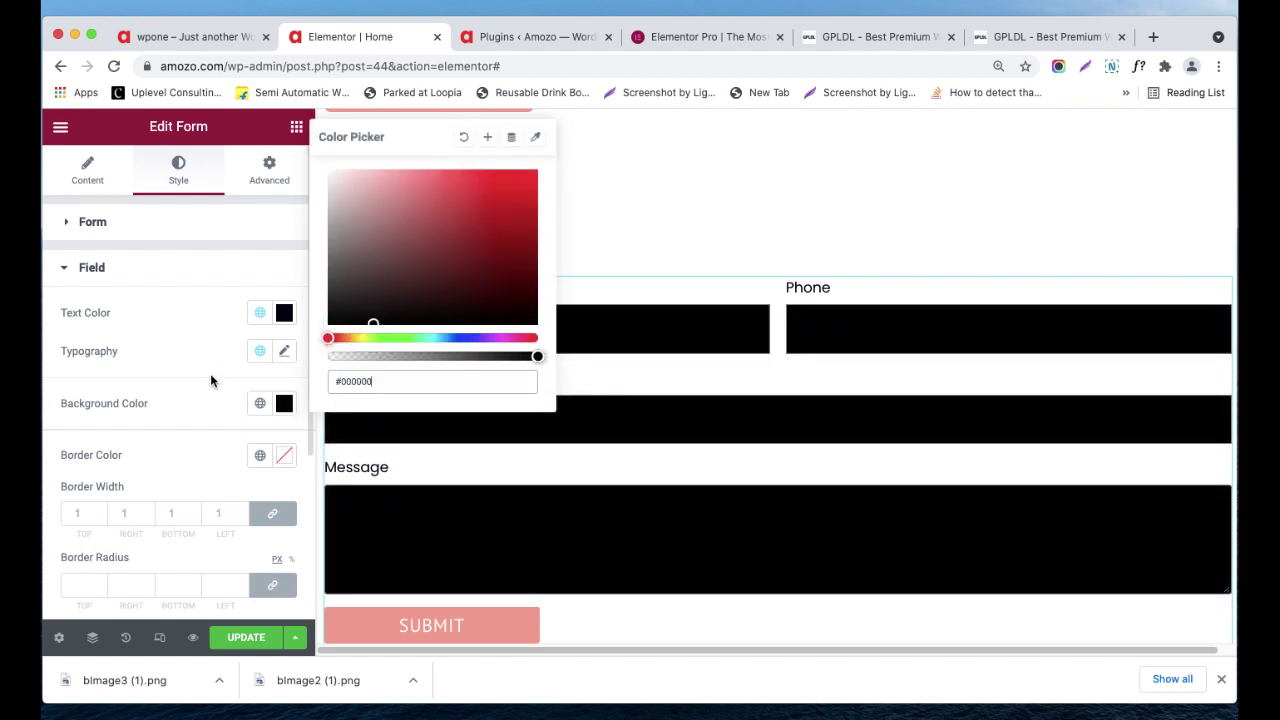
left_click(464, 138)
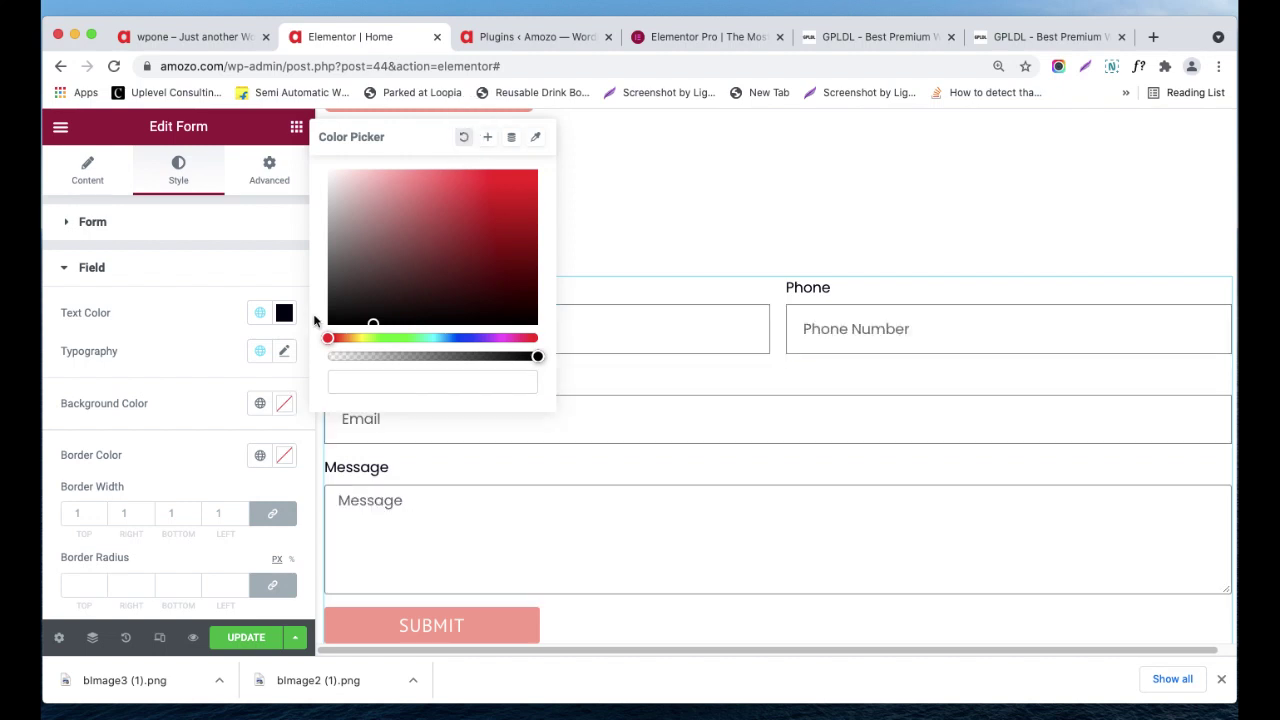
left_click(217, 363)
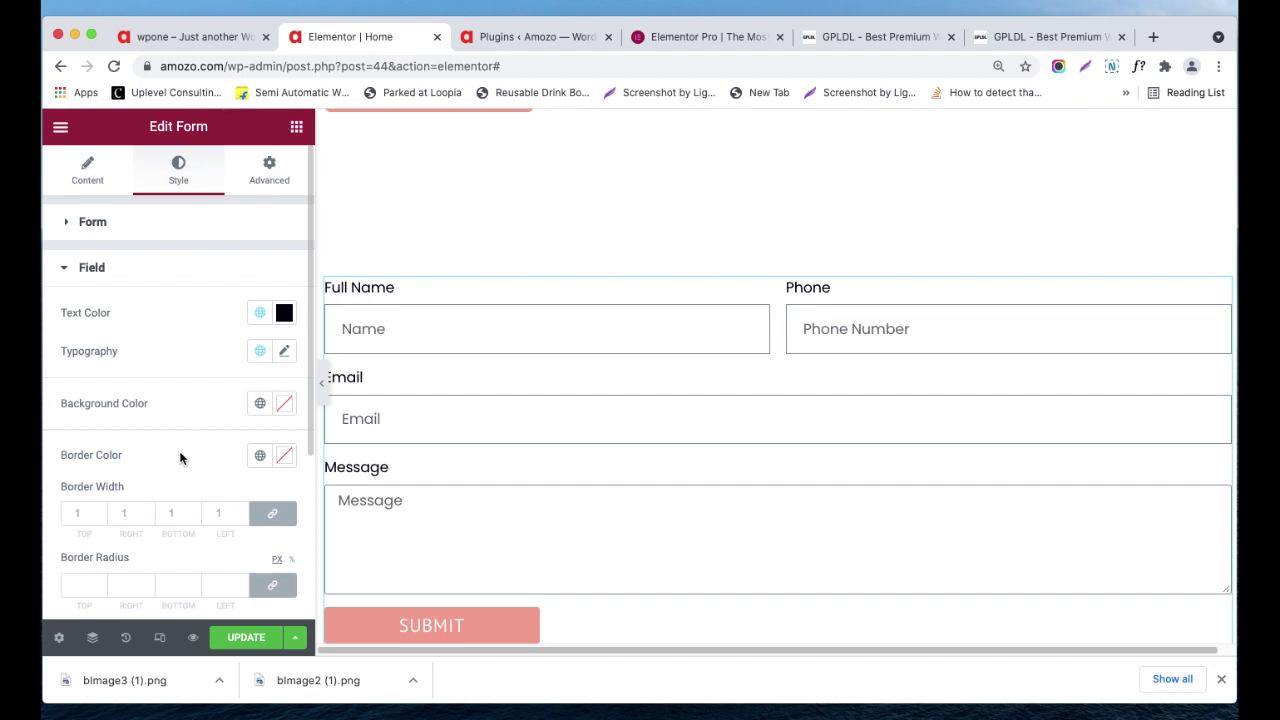
scroll(180, 455, "down", 5)
scroll(184, 443, "up", 5)
left_click(278, 178)
scroll(195, 340, "down", 5)
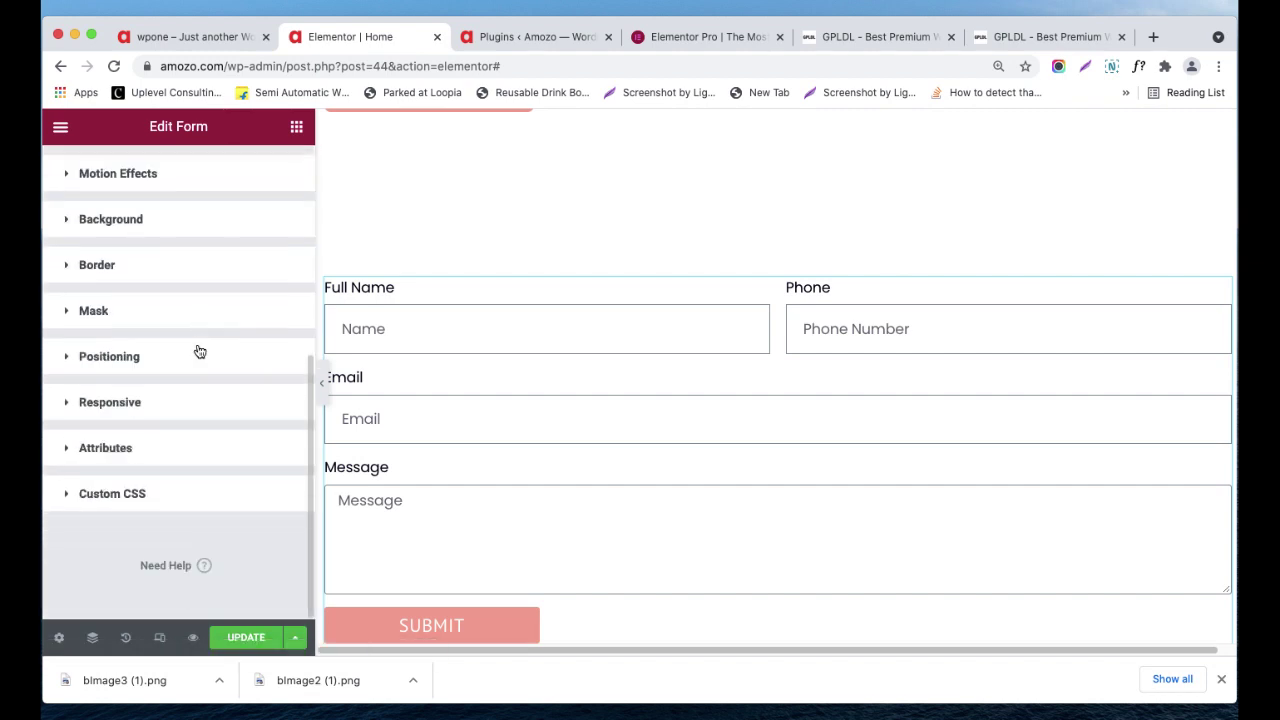
scroll(200, 351, "up", 5)
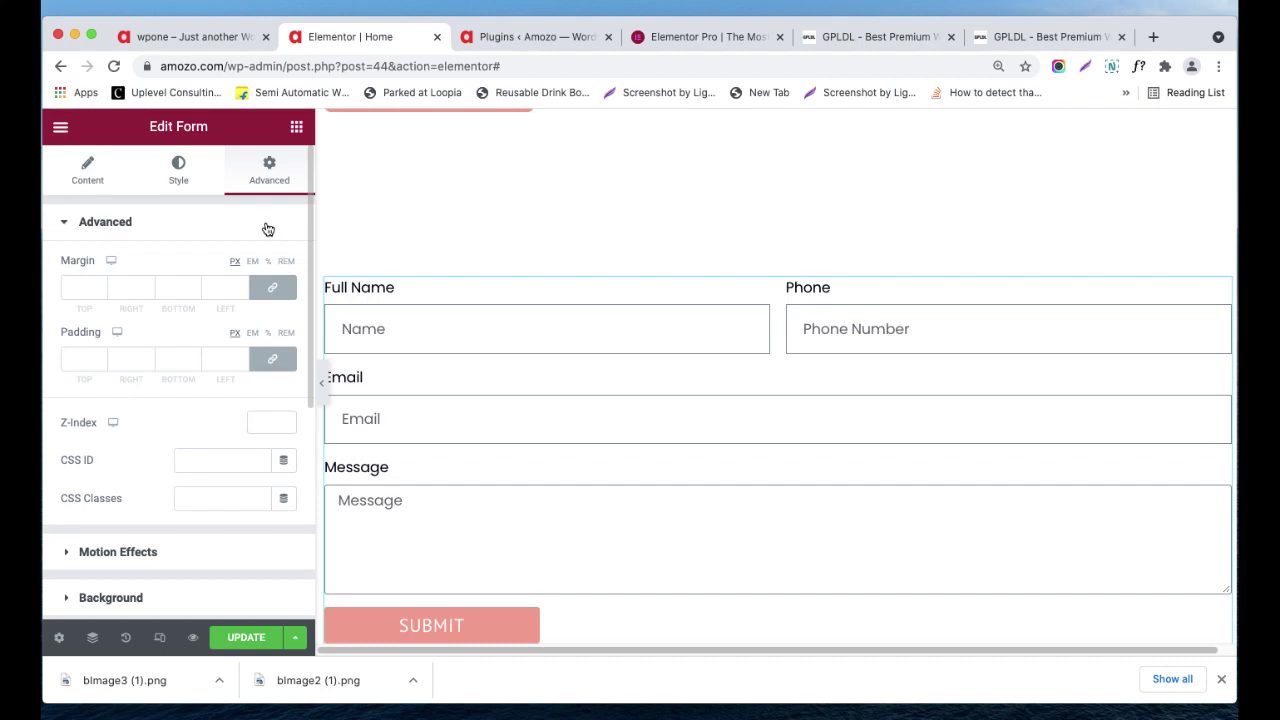
- Drag the Pro Login widget onto the page below the contact form's Submit button
left_click(297, 128)
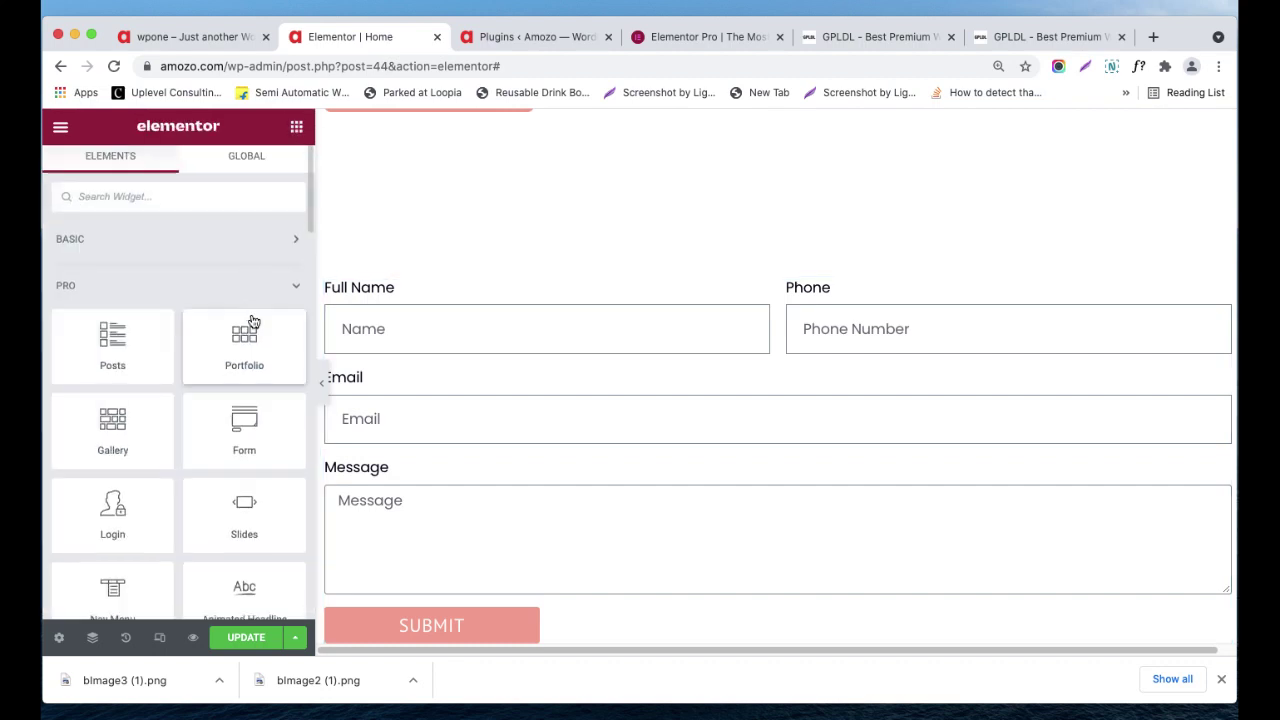
scroll(181, 460, "down", 1)
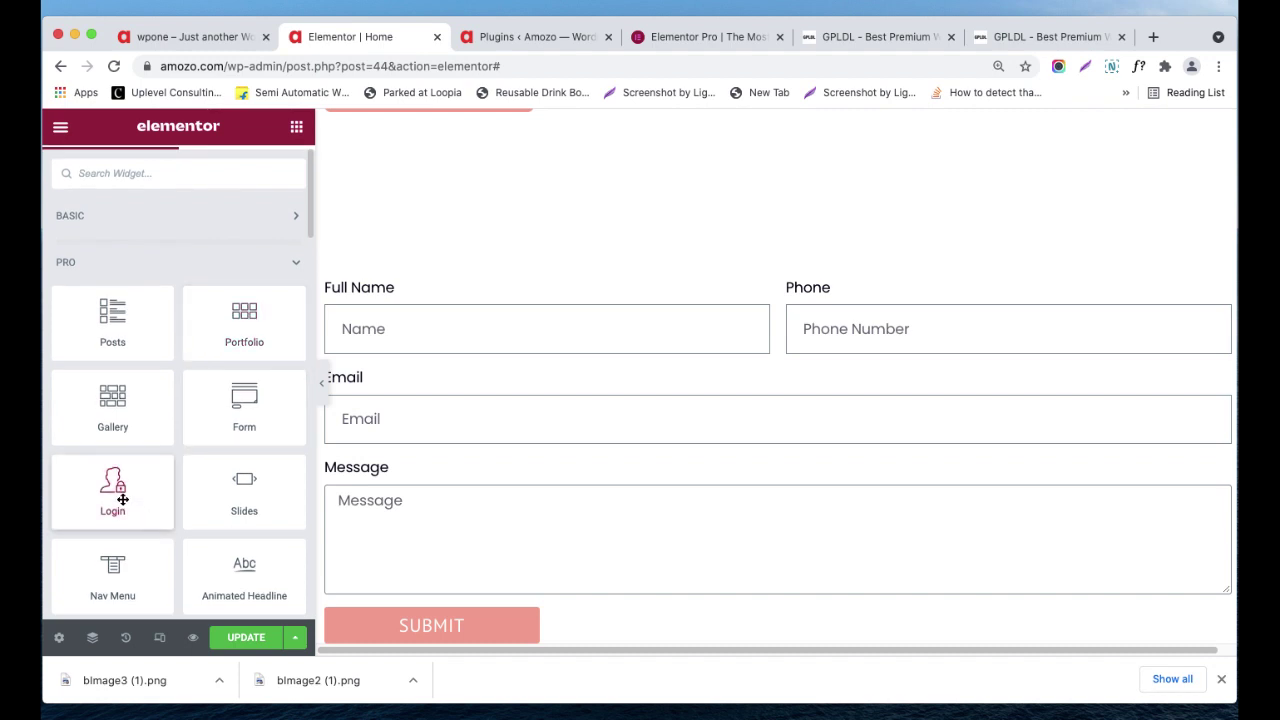
scroll(568, 432, "down", 1)
scroll(568, 433, "down", 3)
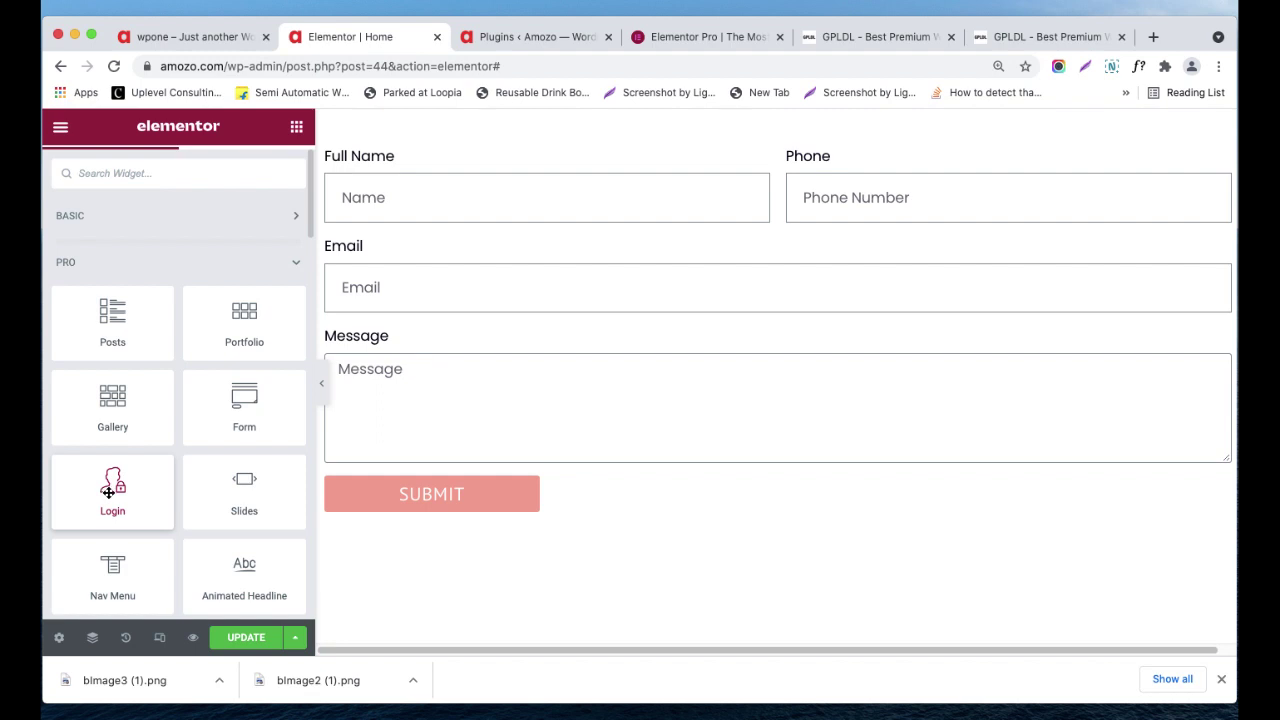
scroll(534, 497, "down", 3)
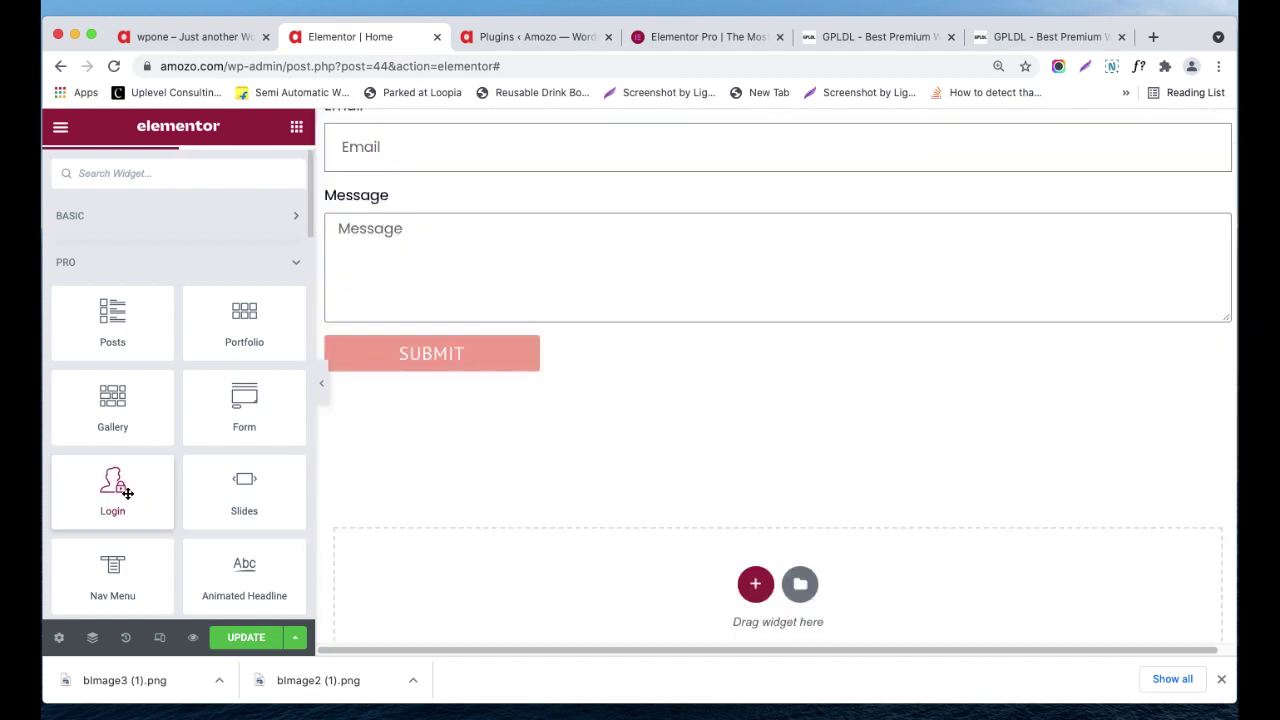
left_click_drag(118, 497, 694, 334)
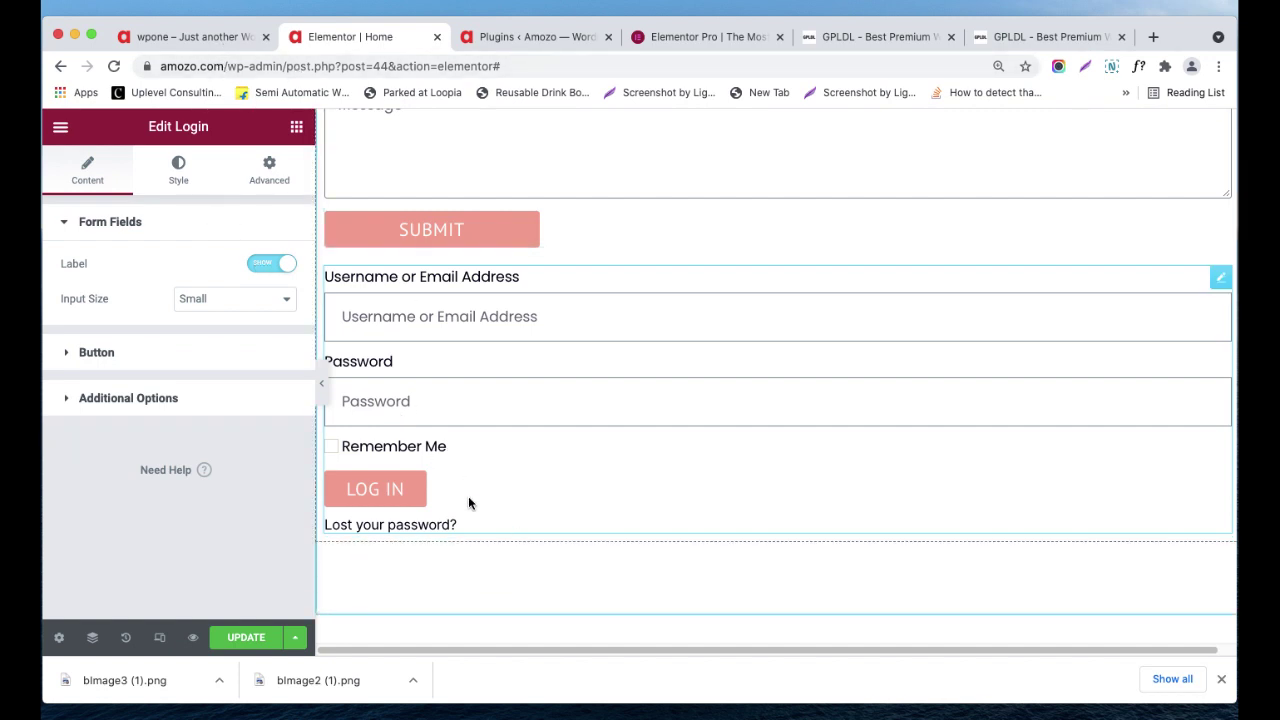
- Review the Login widget's Small input size, Additional Options, Style and Advanced settings without changes
left_click(212, 303)
left_click(118, 470)
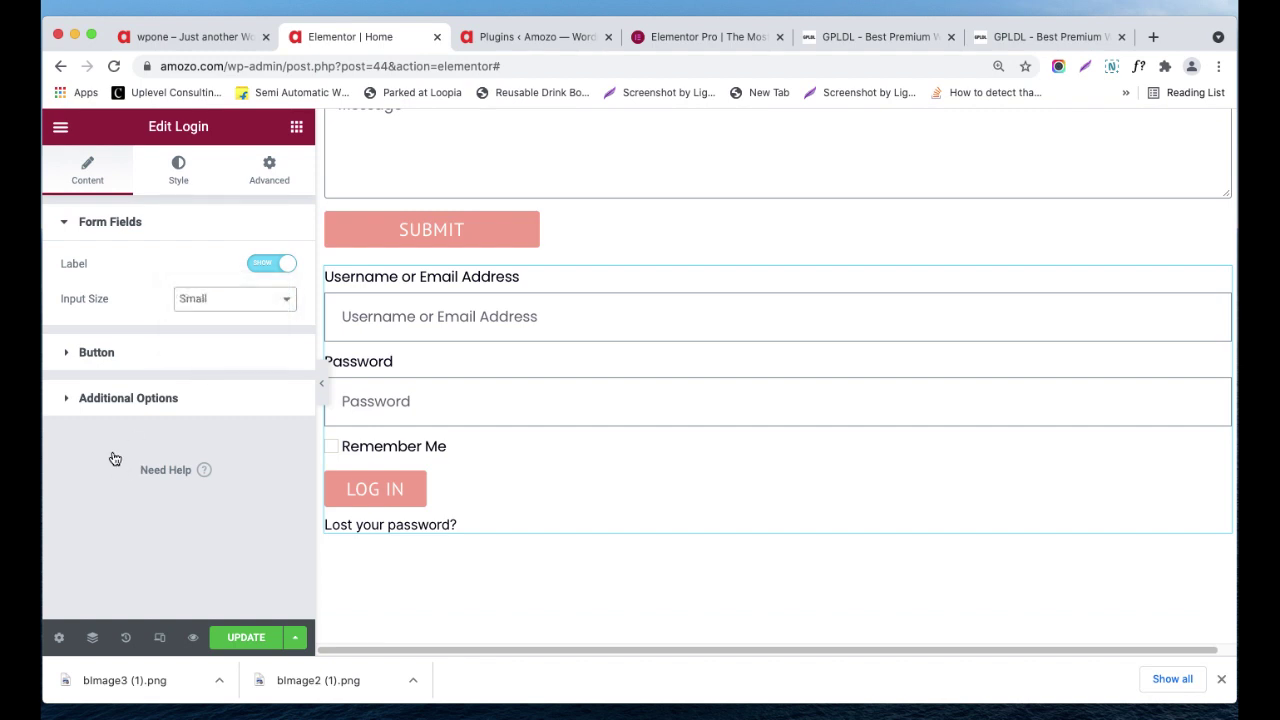
left_click(110, 398)
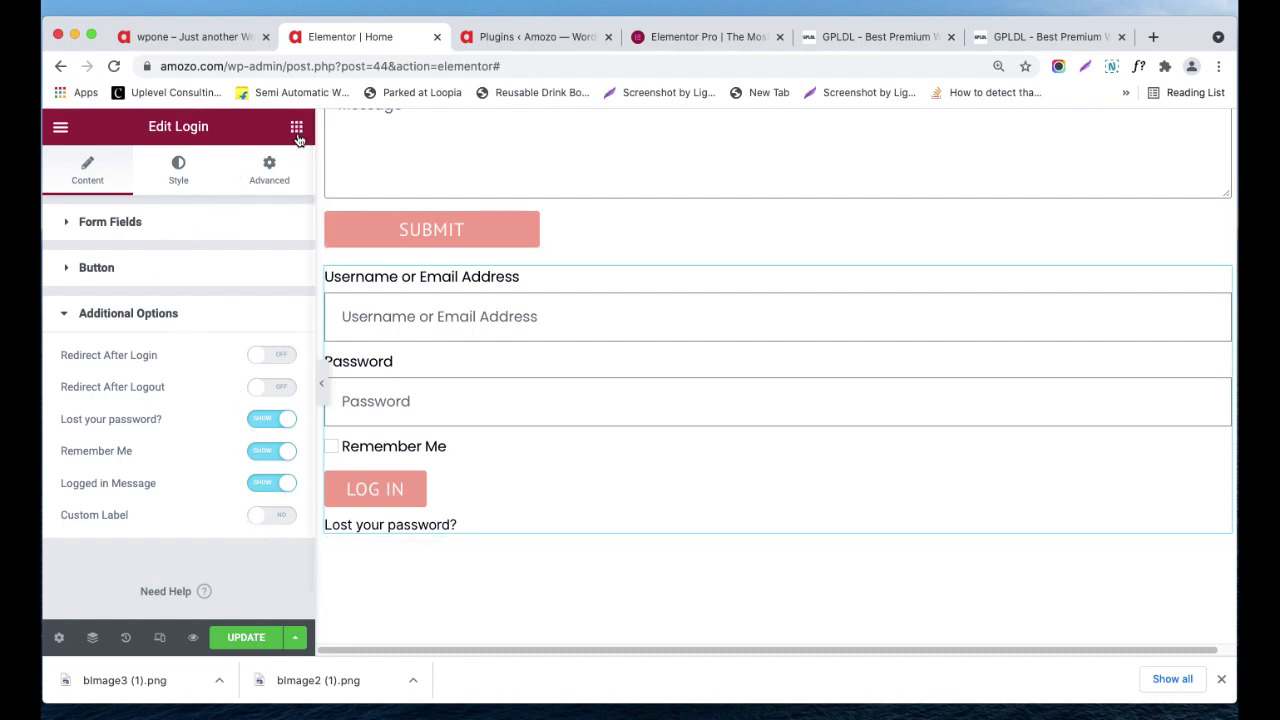
left_click(176, 178)
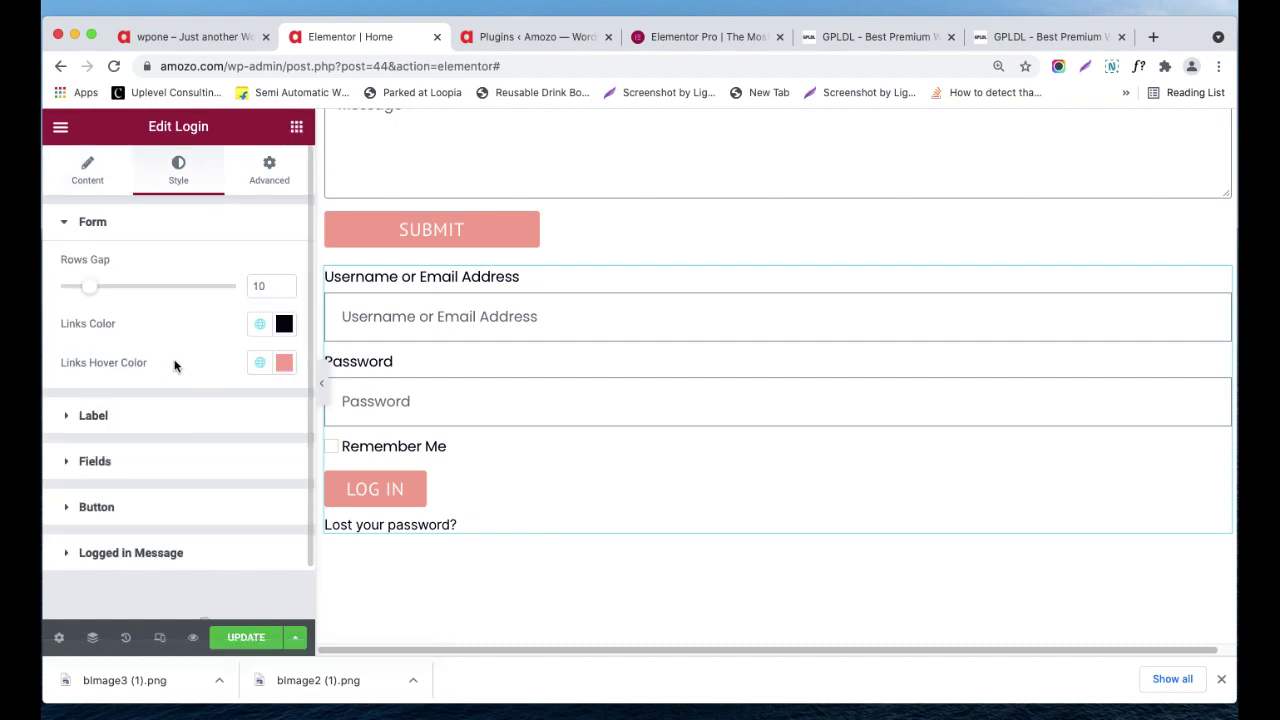
left_click(267, 178)
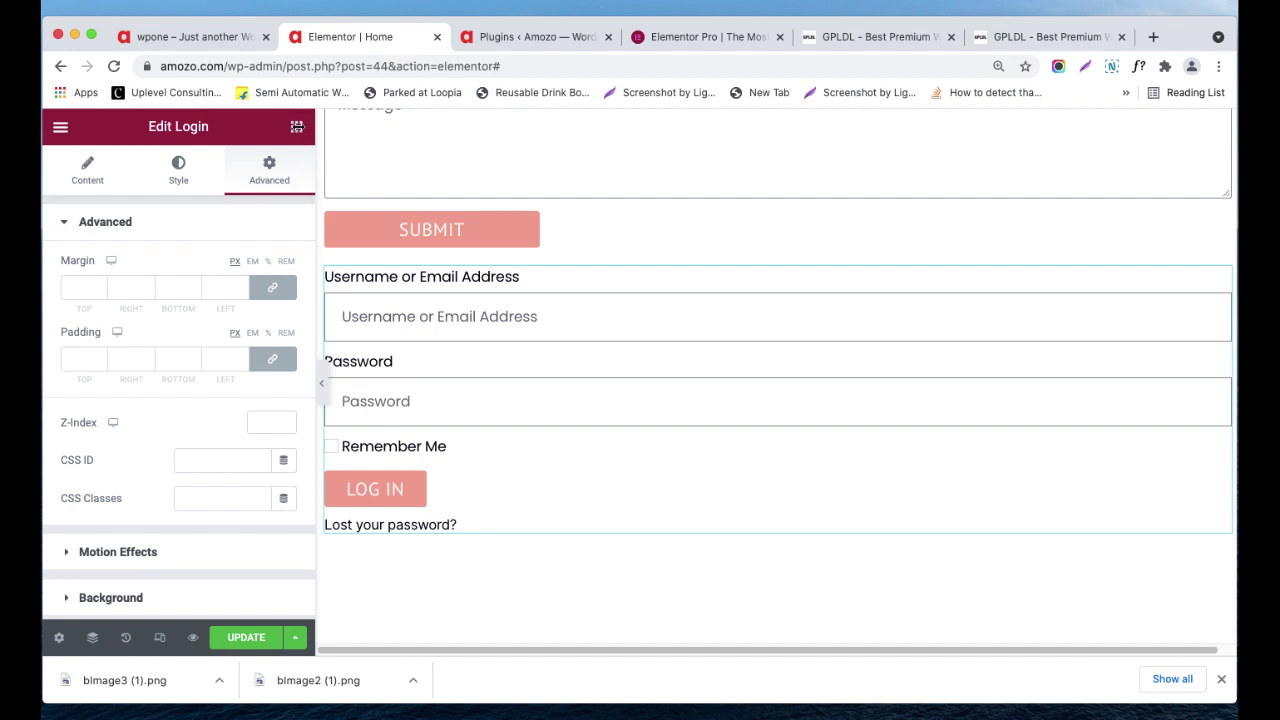
left_click(297, 128)
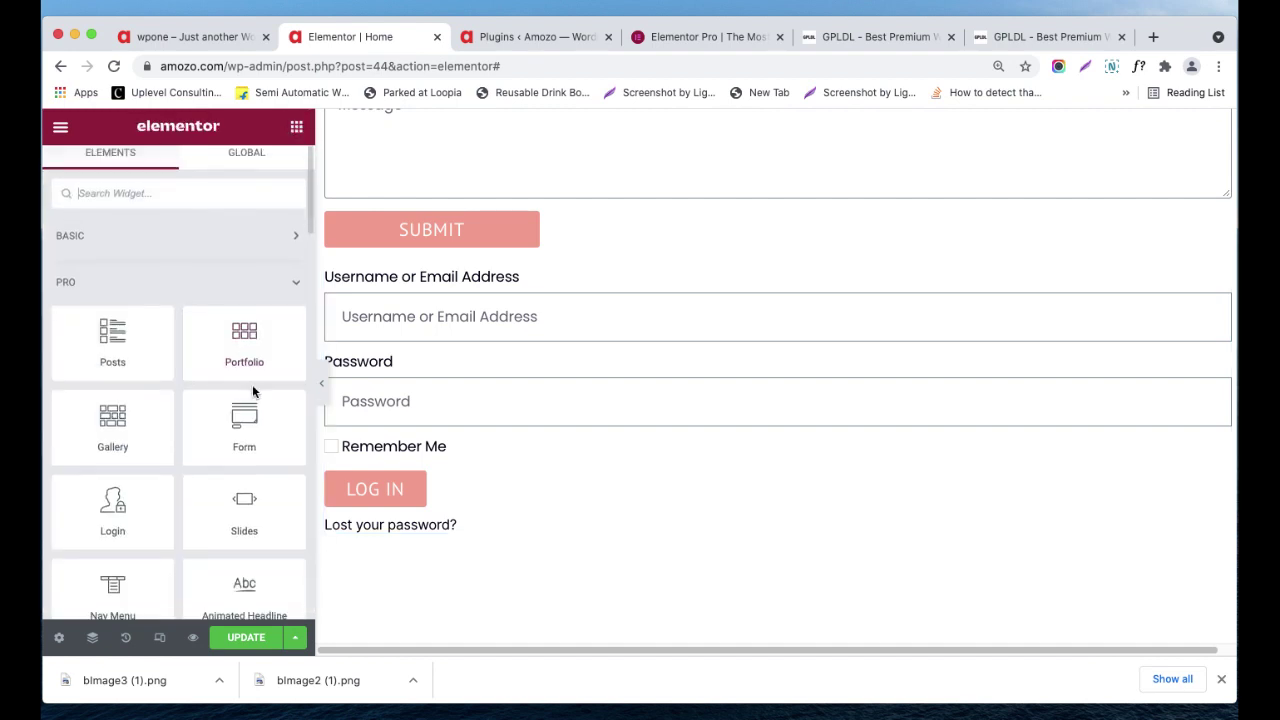
scroll(270, 420, "down", 1)
- Place a Slides widget below the login form and preview Slides 2 and 3
scroll(470, 465, "down", 2)
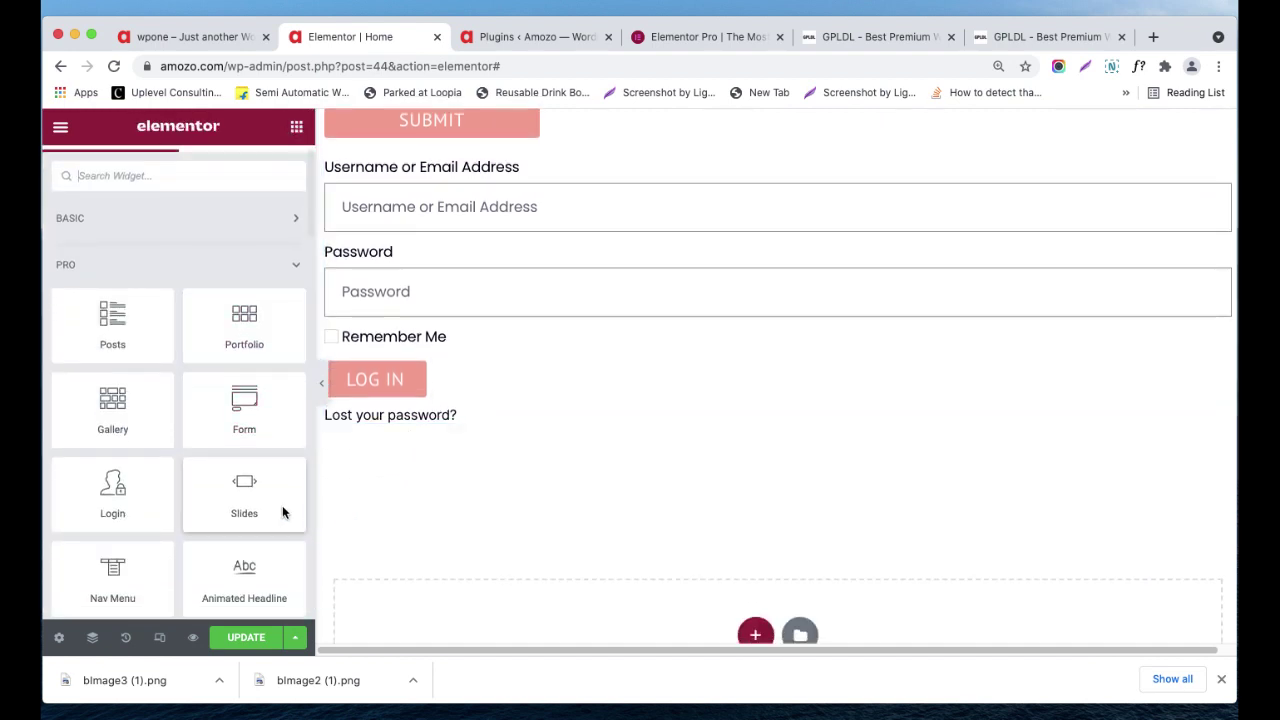
left_click_drag(258, 497, 525, 386)
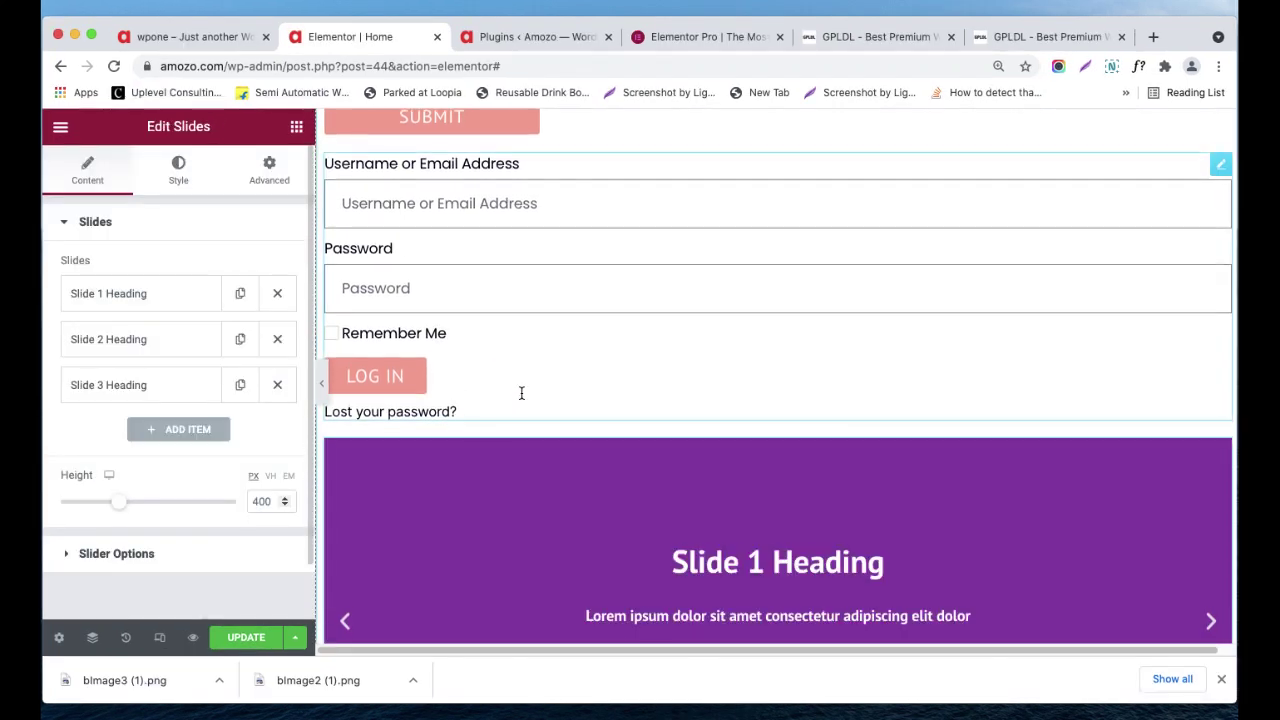
scroll(540, 380, "down", 3)
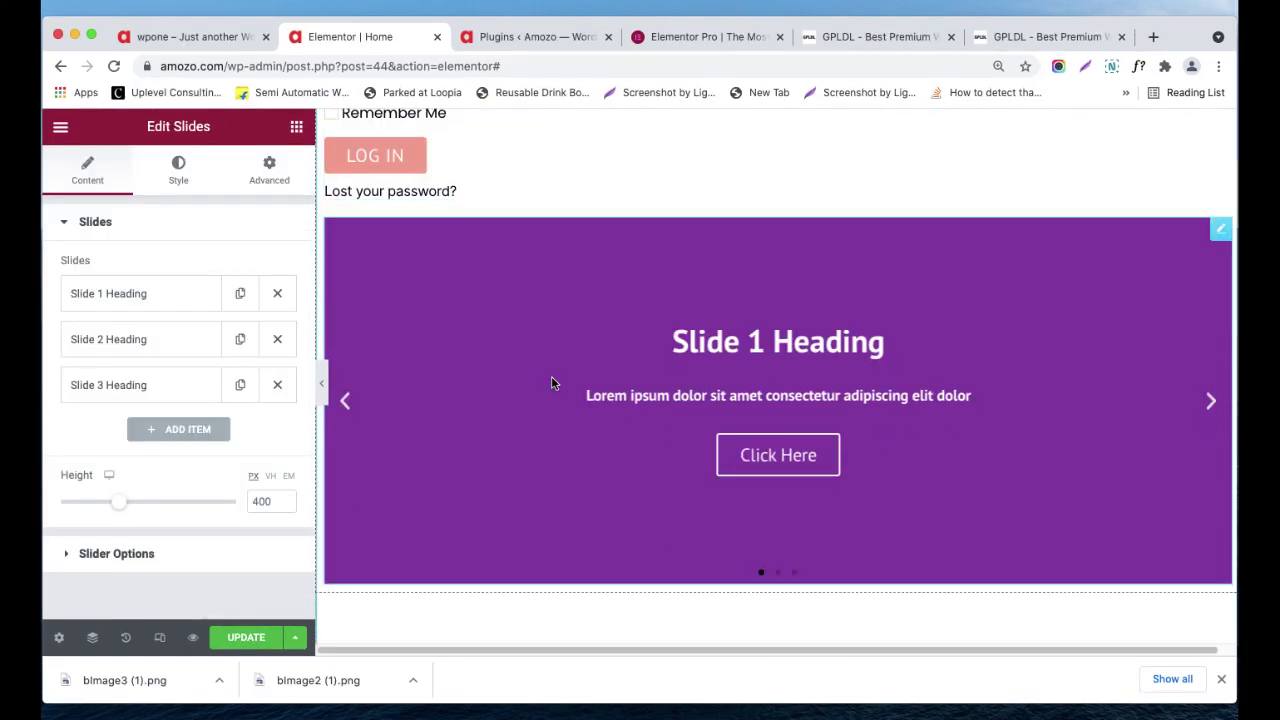
left_click(1210, 403)
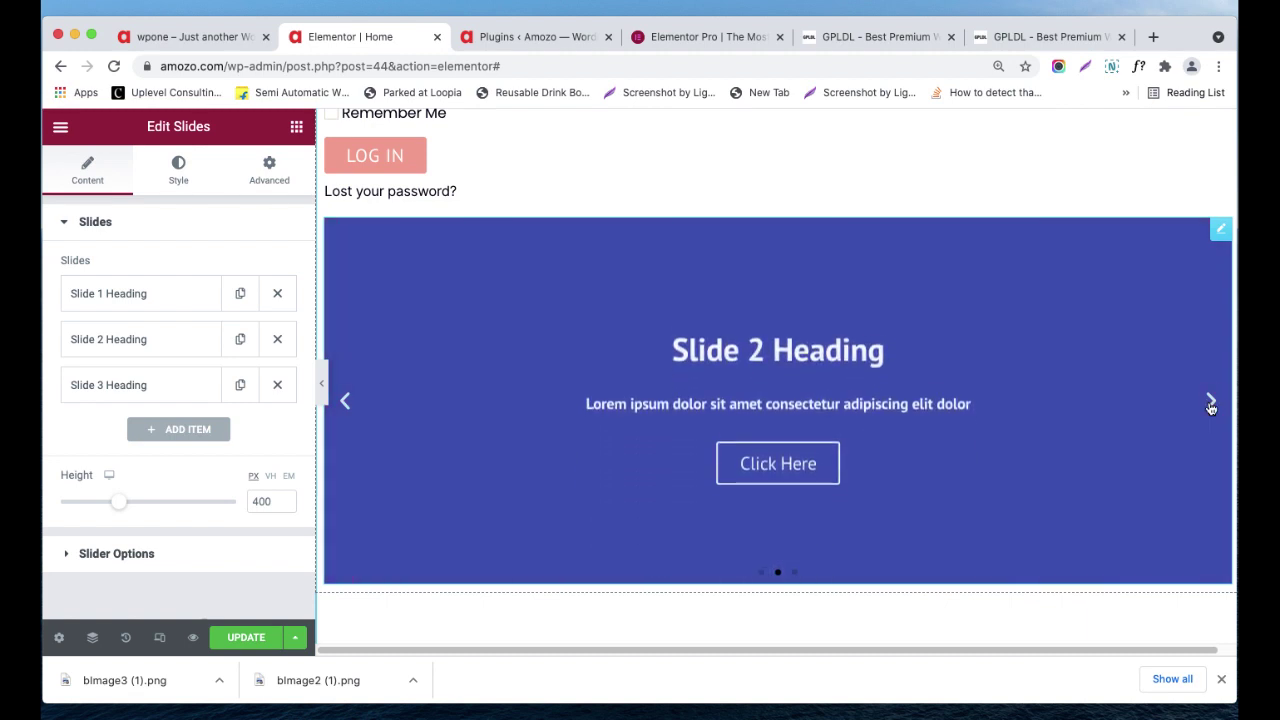
left_click(1210, 403)
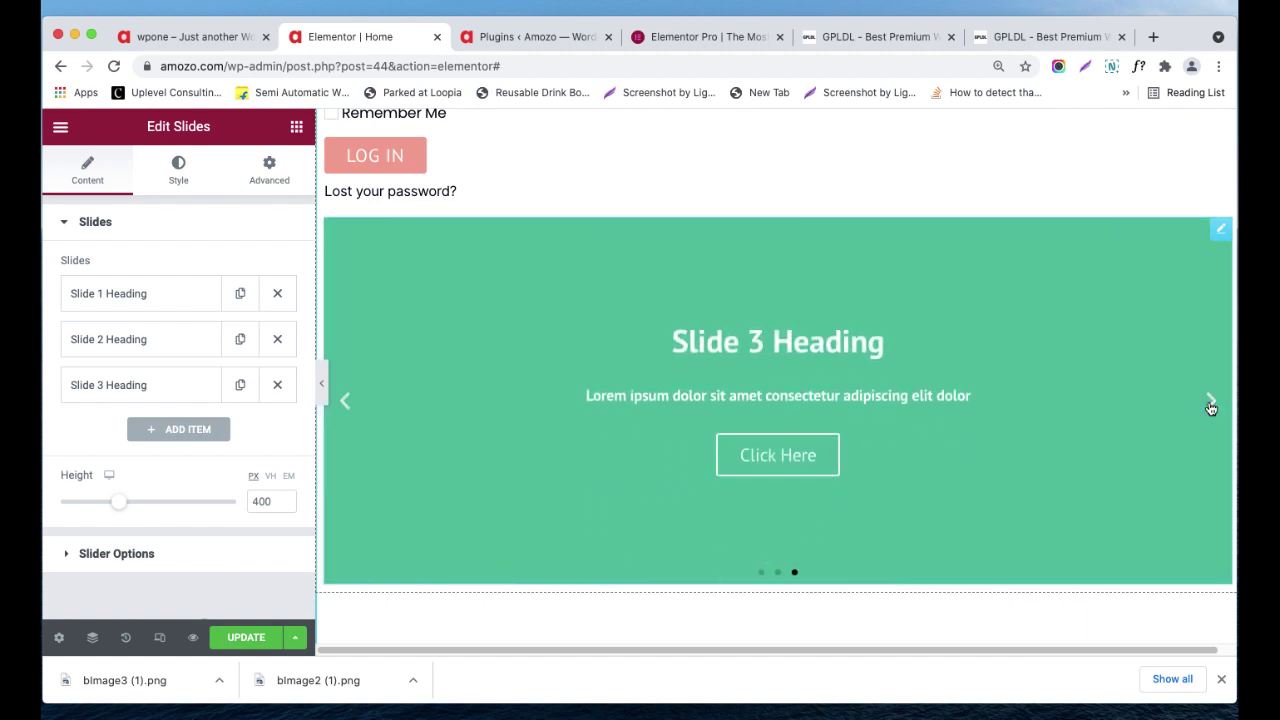
- Add a fourth slide to the slider's Slides list
left_click(140, 300)
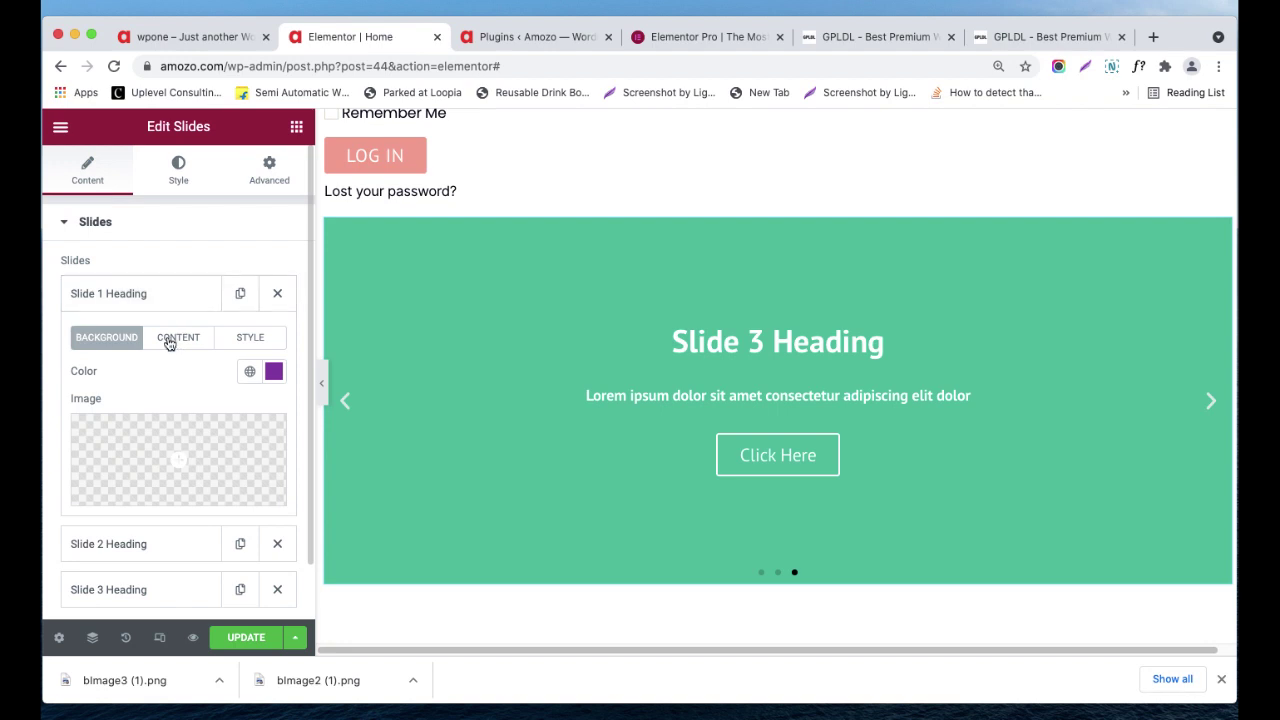
left_click(132, 295)
left_click(178, 429)
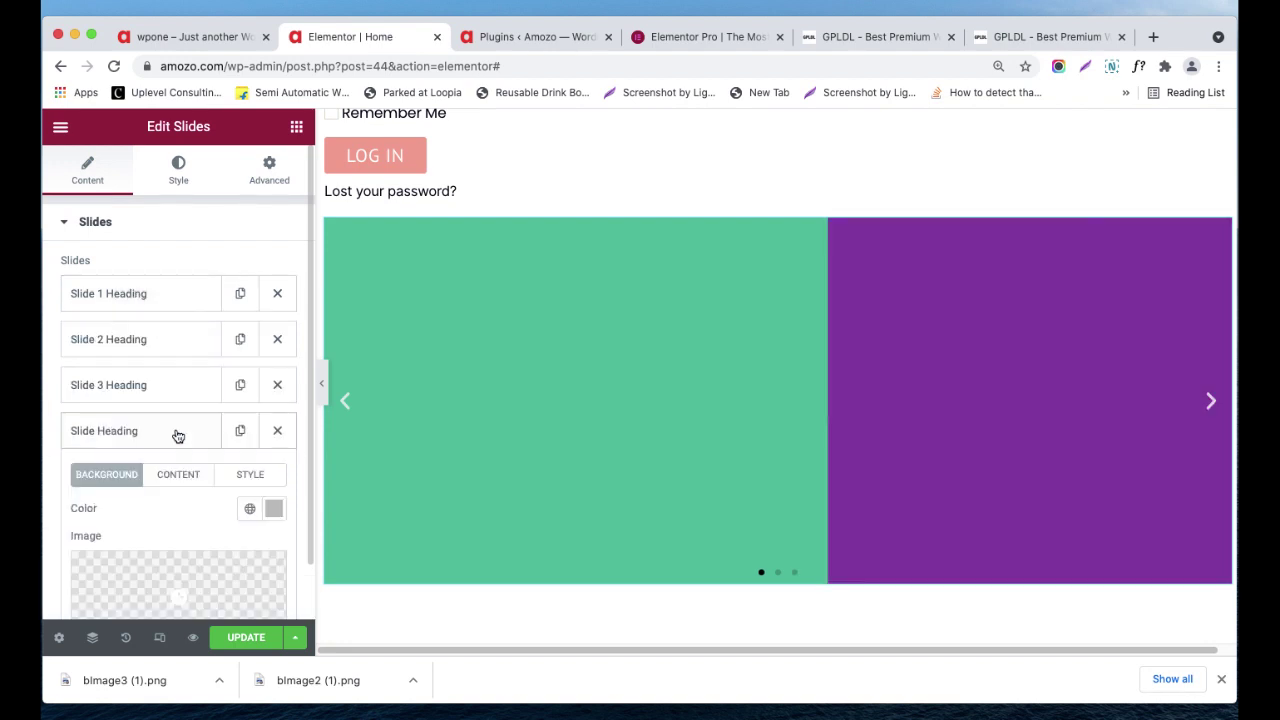
- Look over Slide 1's heading, description, Click Here button text and link field
scroll(148, 433, "down", 2)
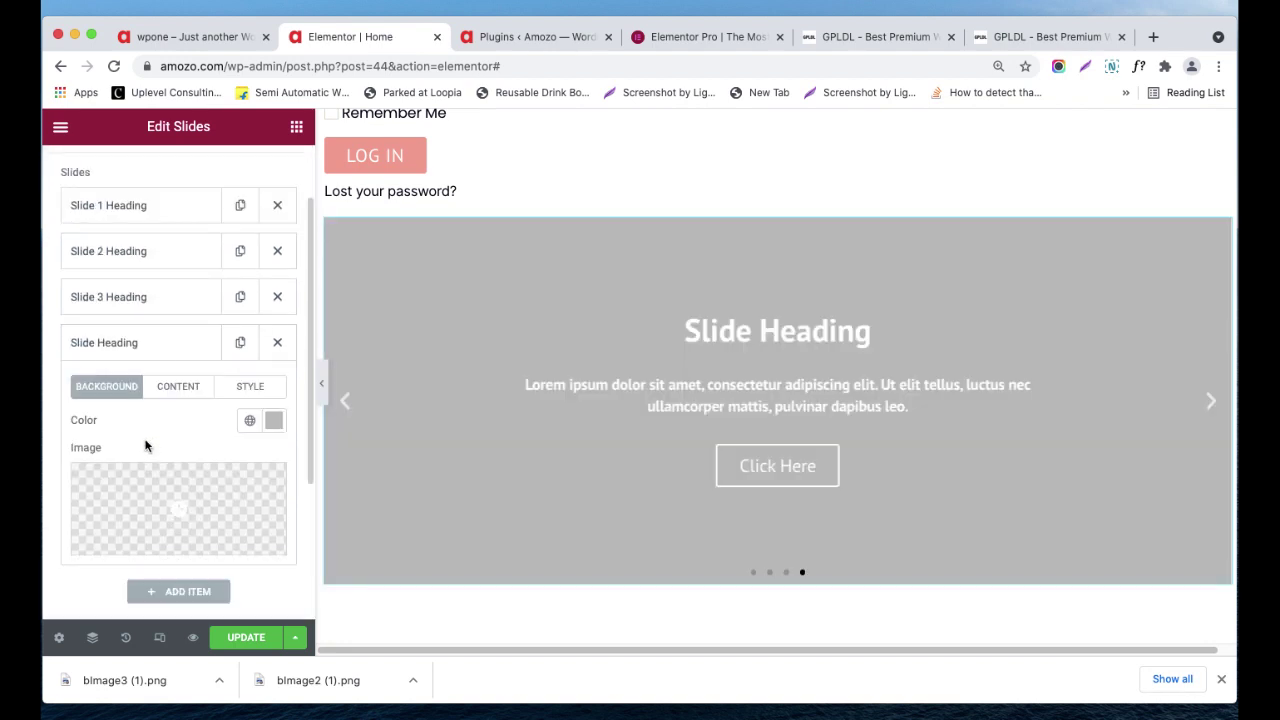
left_click(170, 207)
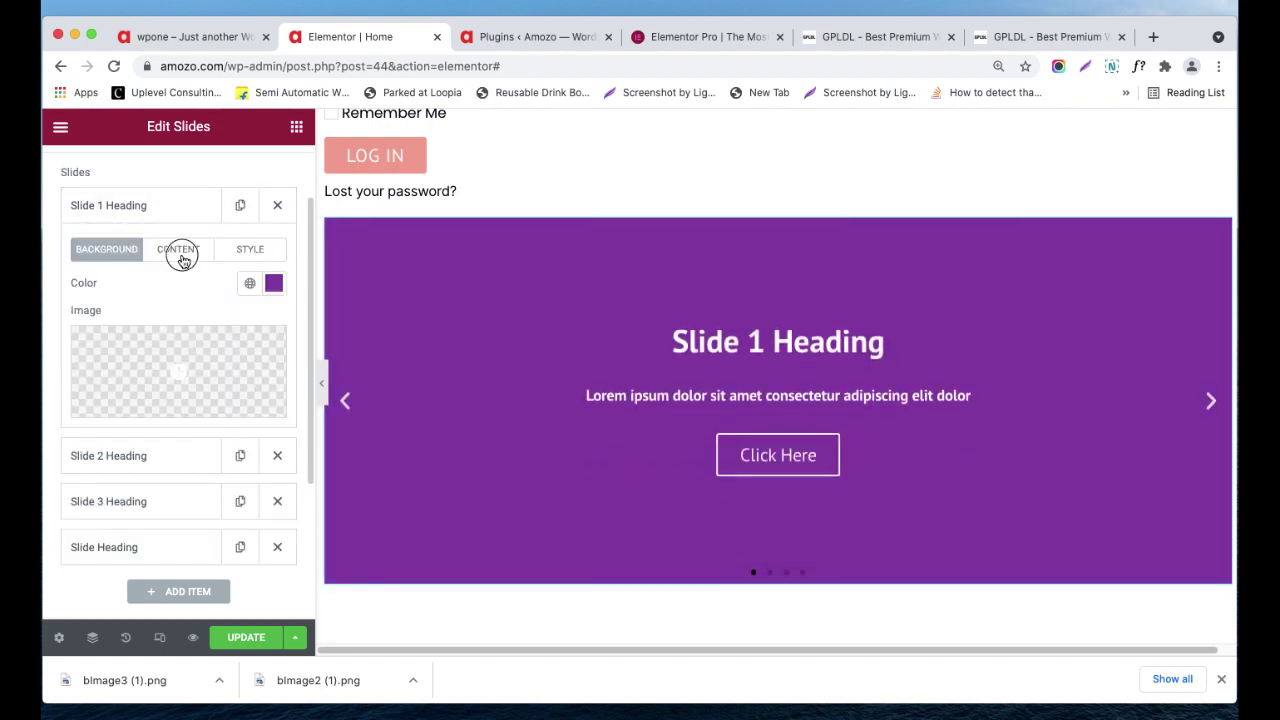
left_click(182, 250)
left_click_drag(178, 313, 83, 307)
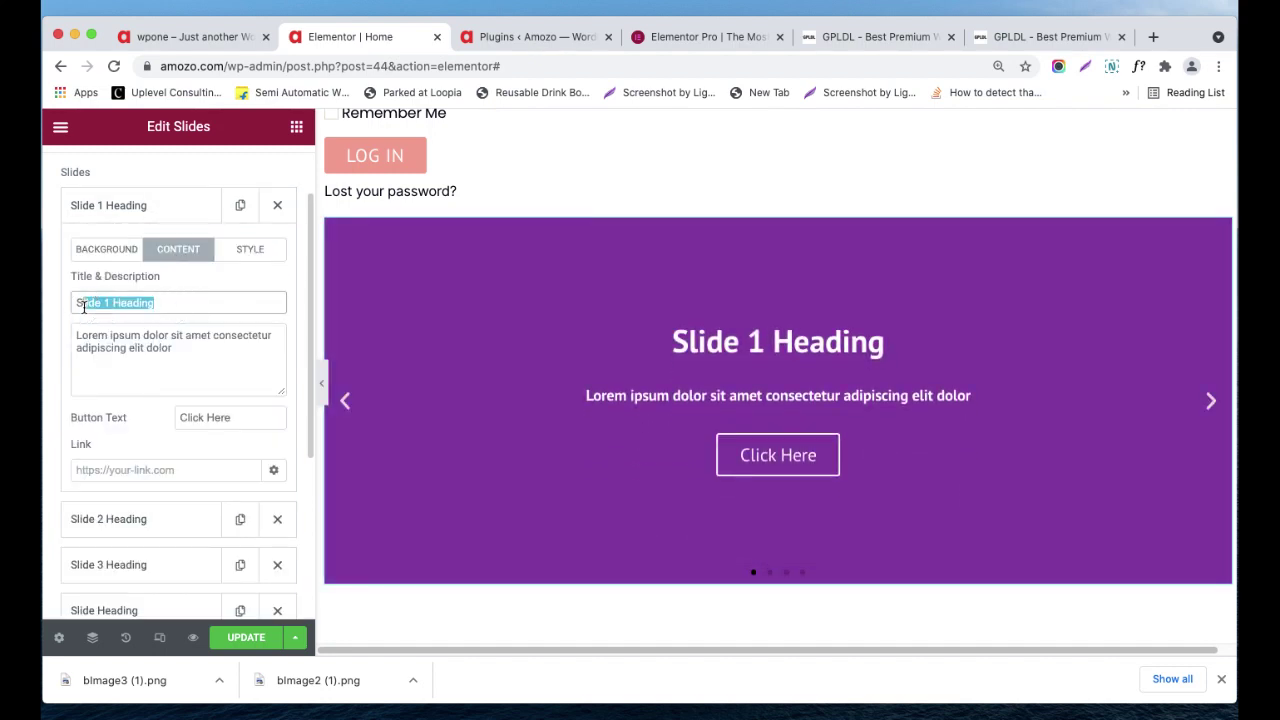
left_click_drag(182, 350, 73, 335)
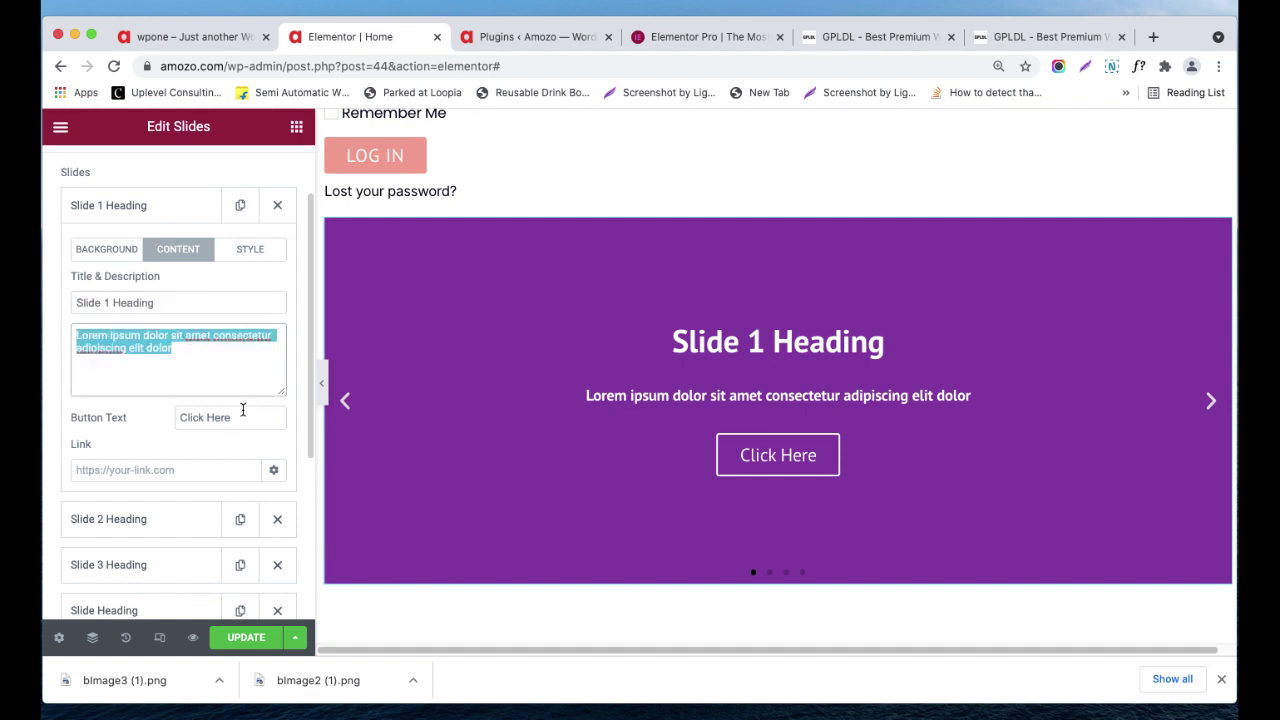
left_click_drag(241, 416, 158, 401)
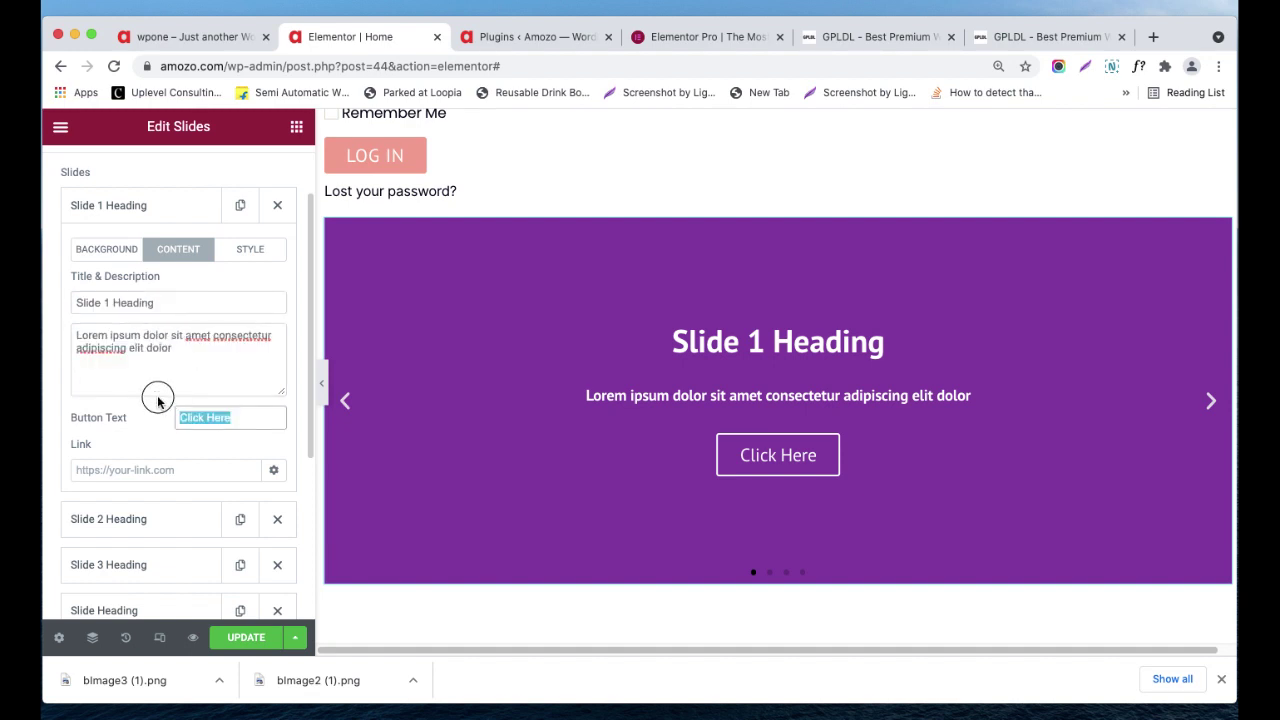
left_click(152, 470)
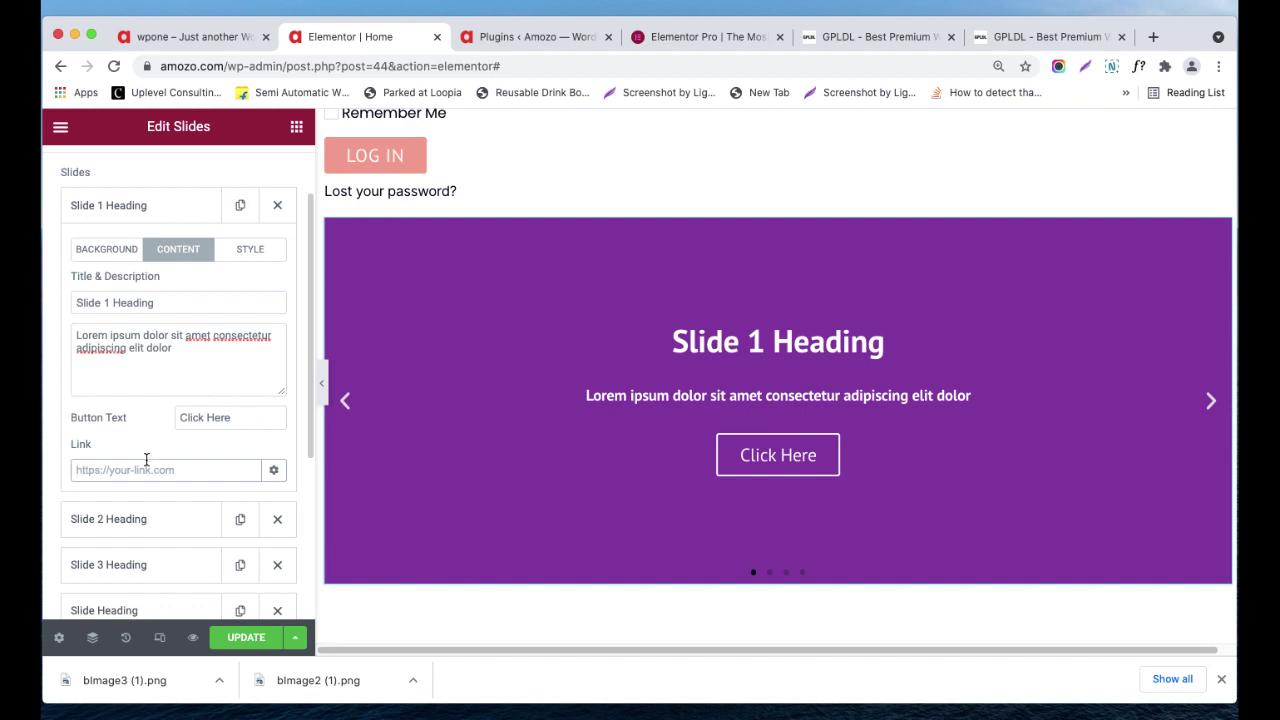
scroll(157, 443, "down", 1)
scroll(158, 416, "up", 2)
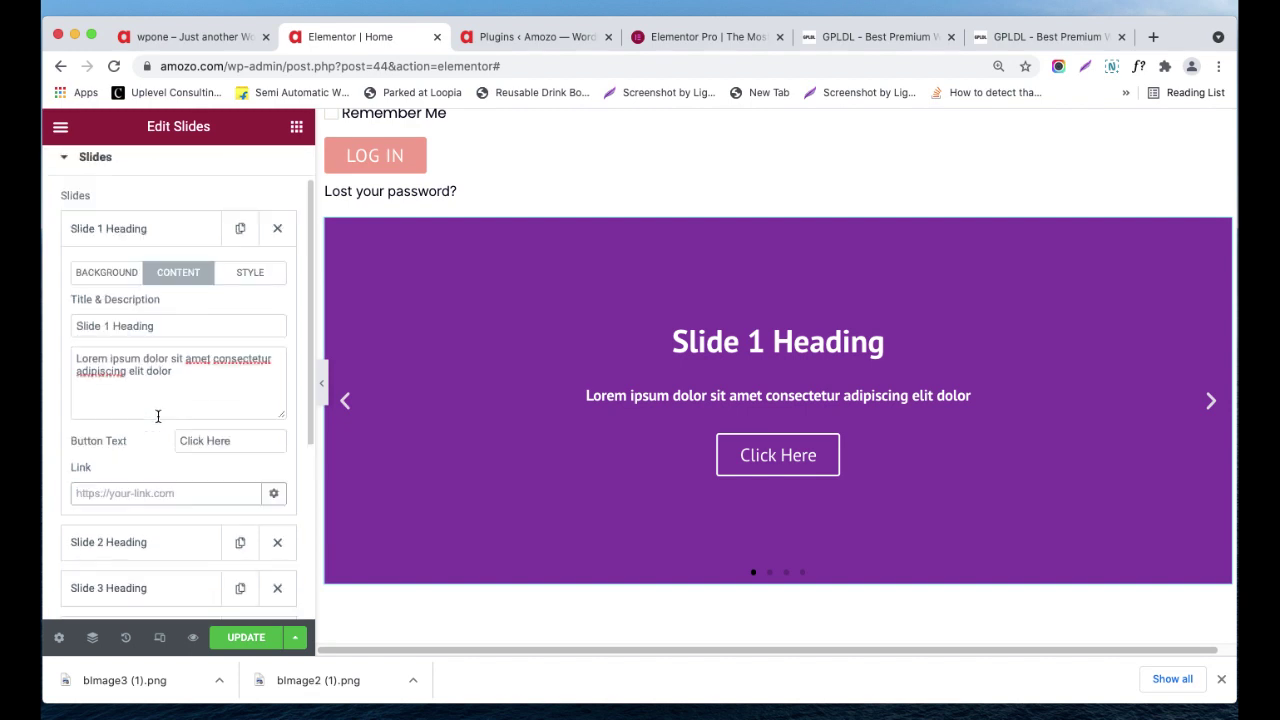
- Turn Slide 1's Custom style on and back off, then glance at the slider's Style settings
left_click(255, 278)
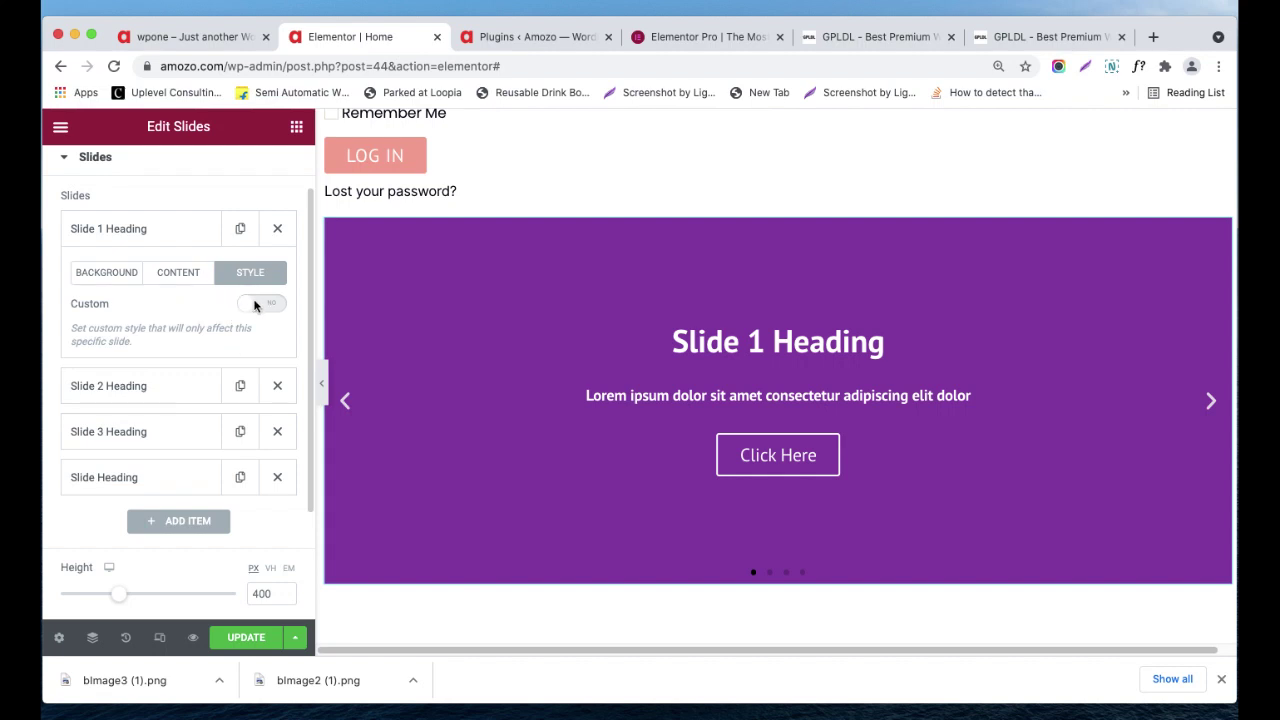
left_click(271, 312)
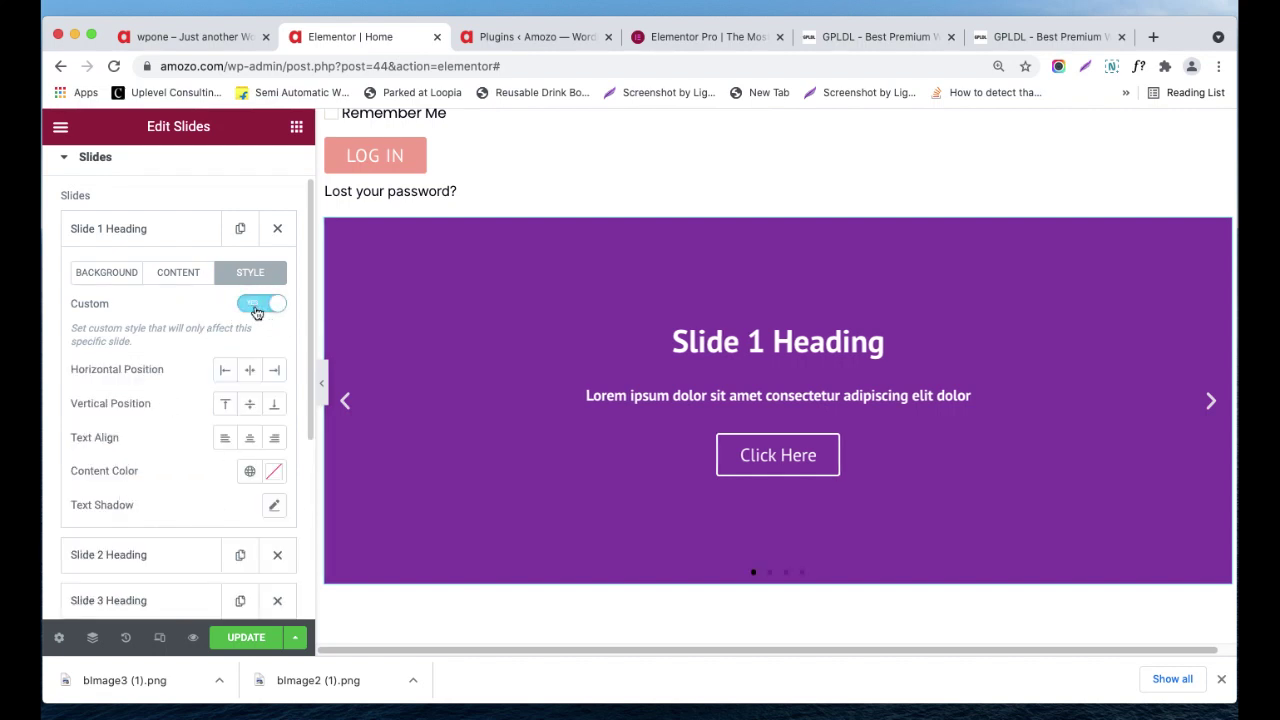
left_click(256, 310)
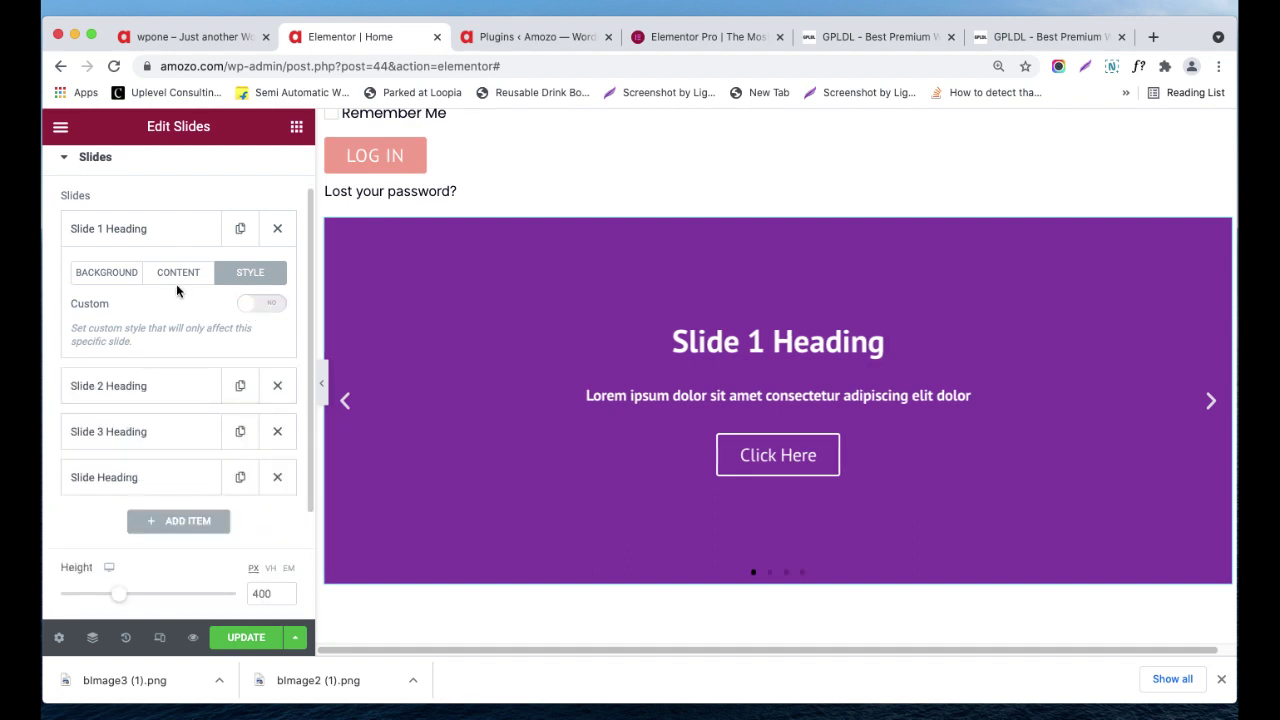
scroll(192, 304, "up", 1)
scroll(202, 335, "down", 2)
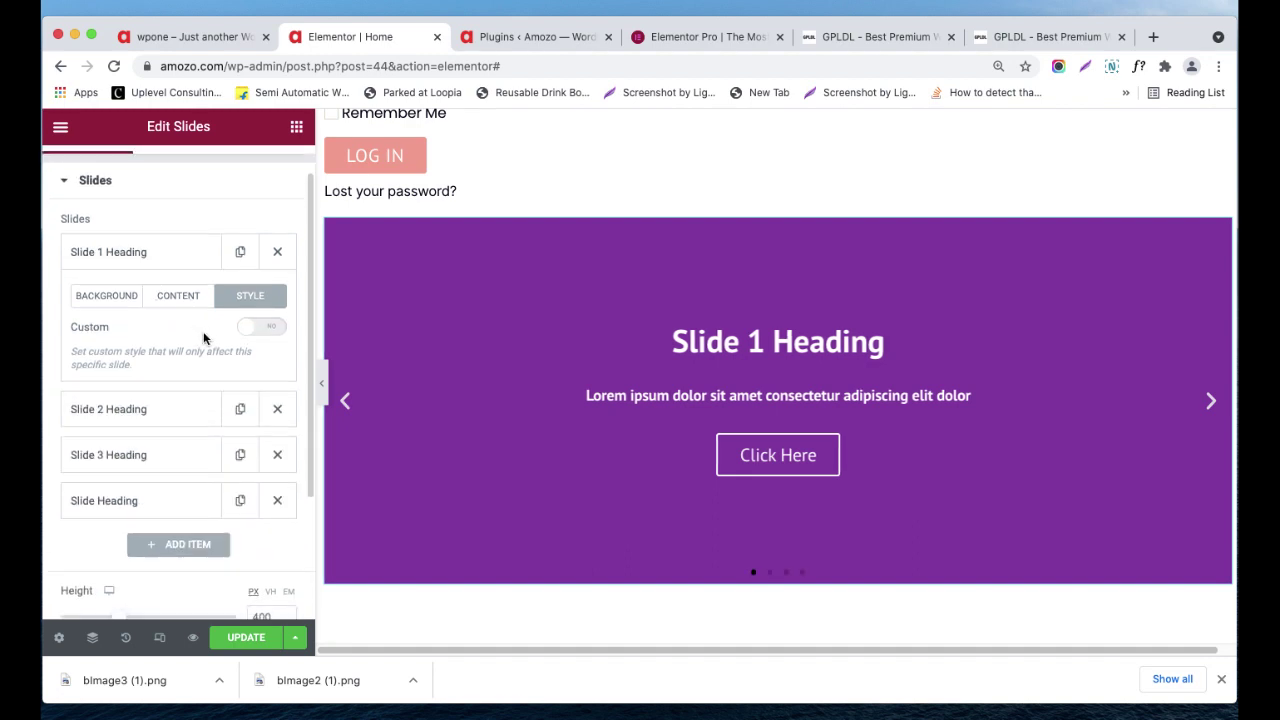
scroll(200, 338, "up", 3)
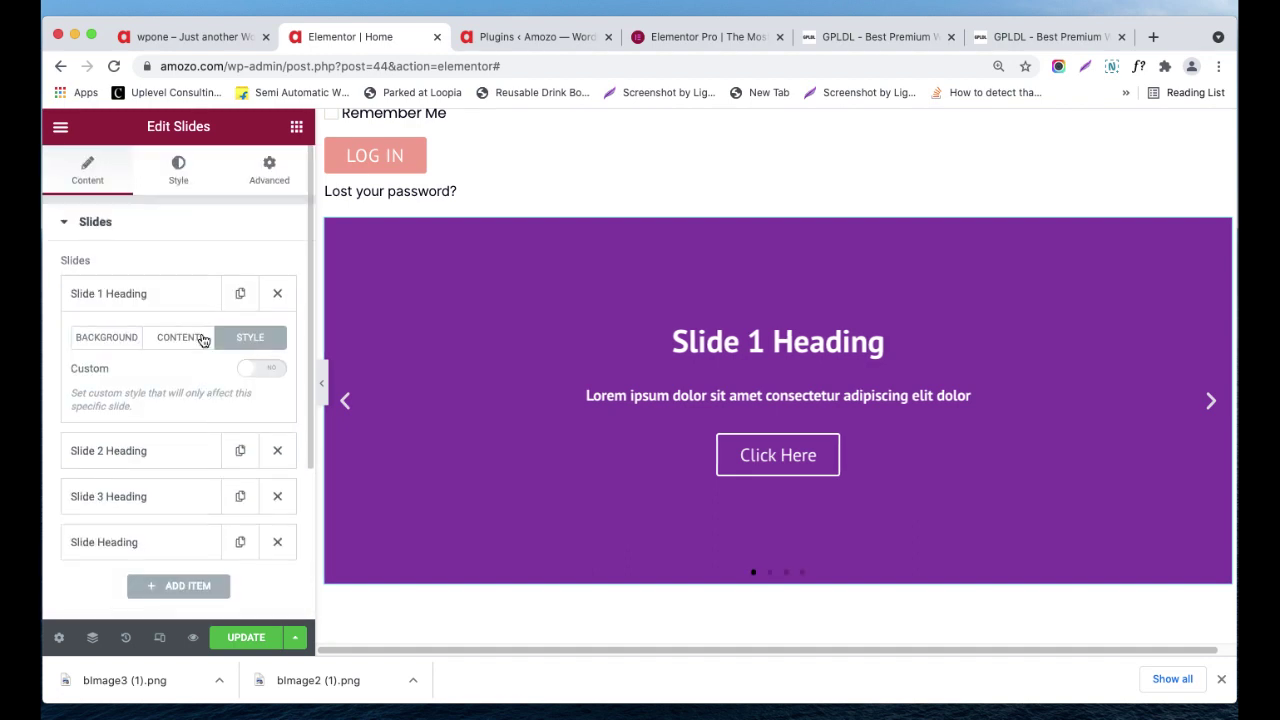
left_click(178, 170)
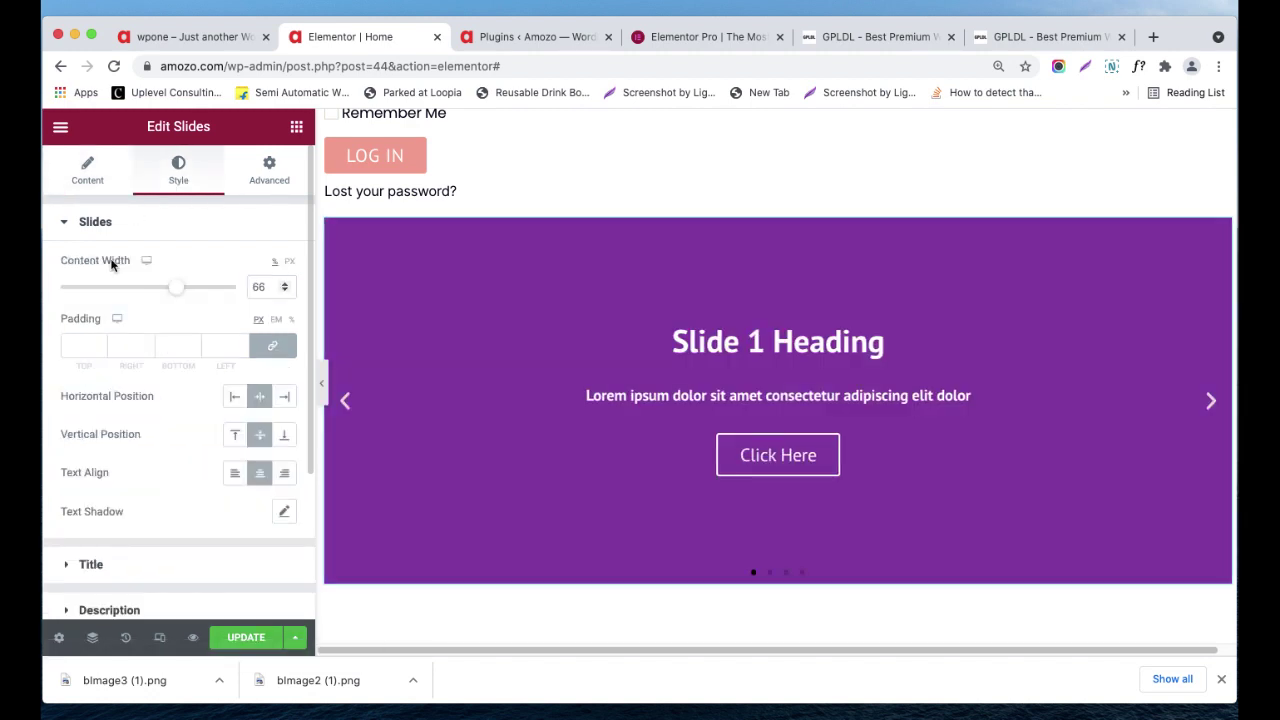
left_click(101, 231)
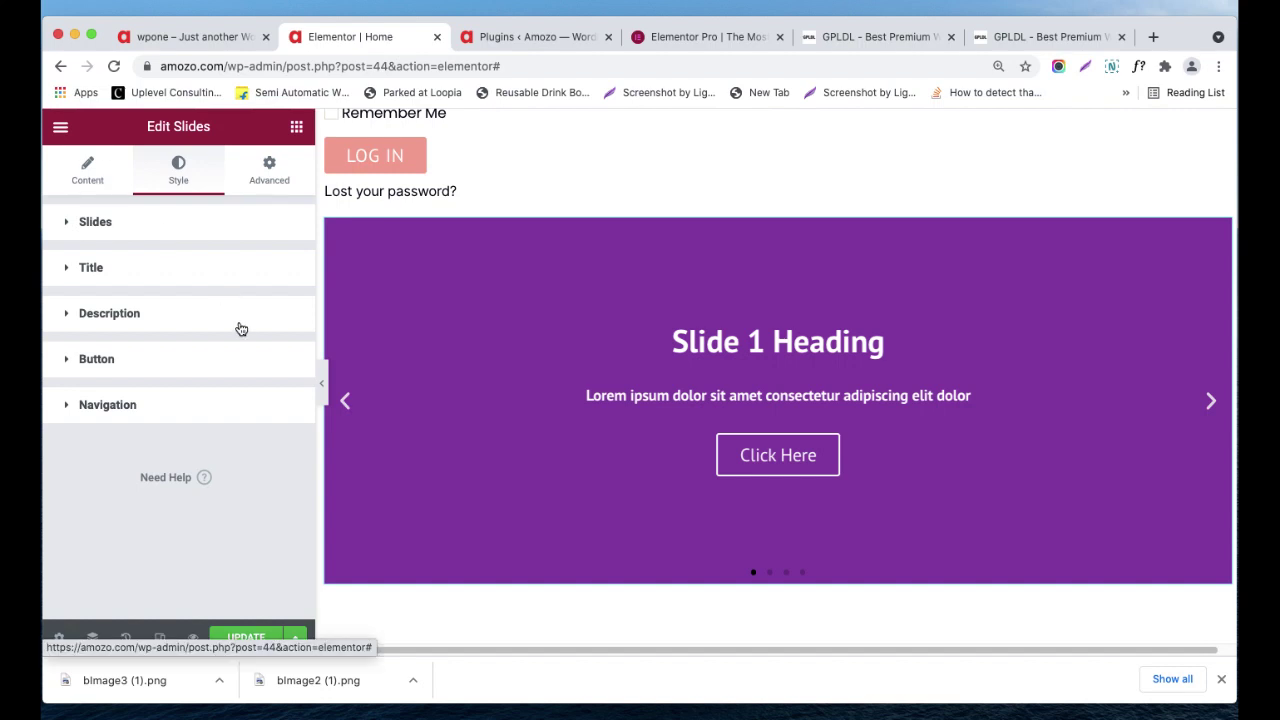
left_click(87, 170)
scroll(180, 277, "down", 2)
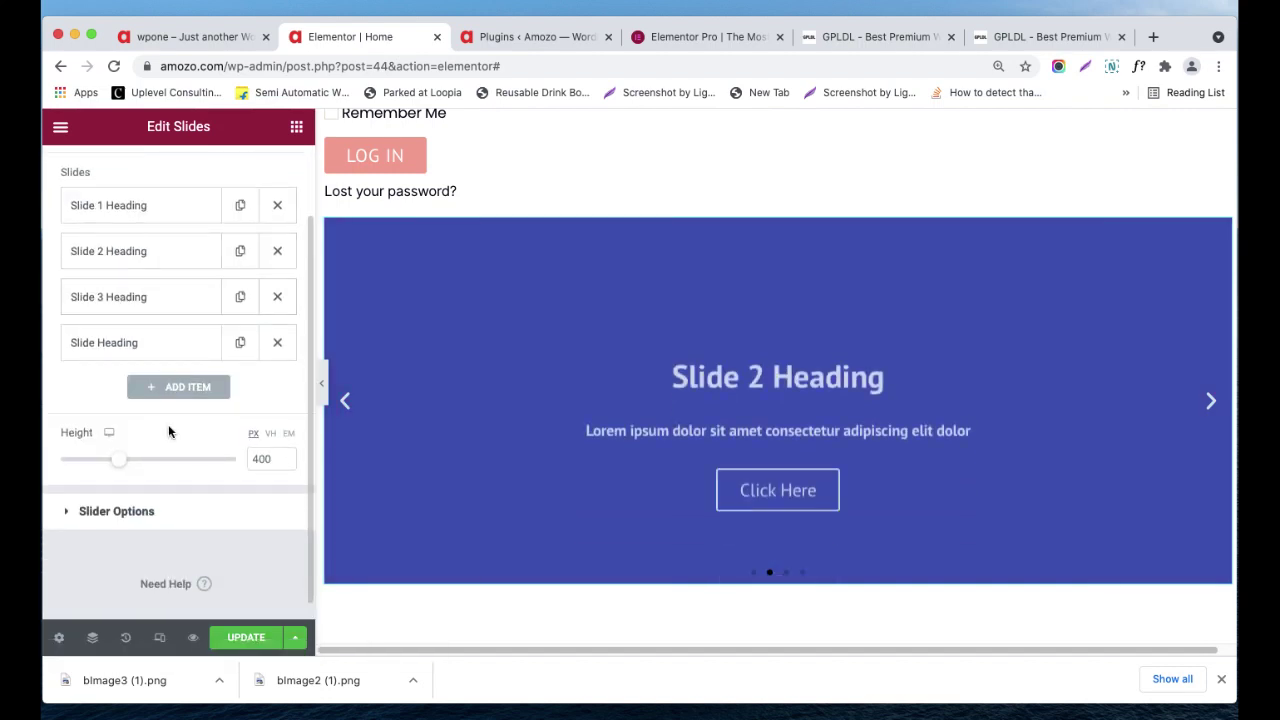
- In Slider Options, set the slider's Navigation to Arrows only
left_click(109, 511)
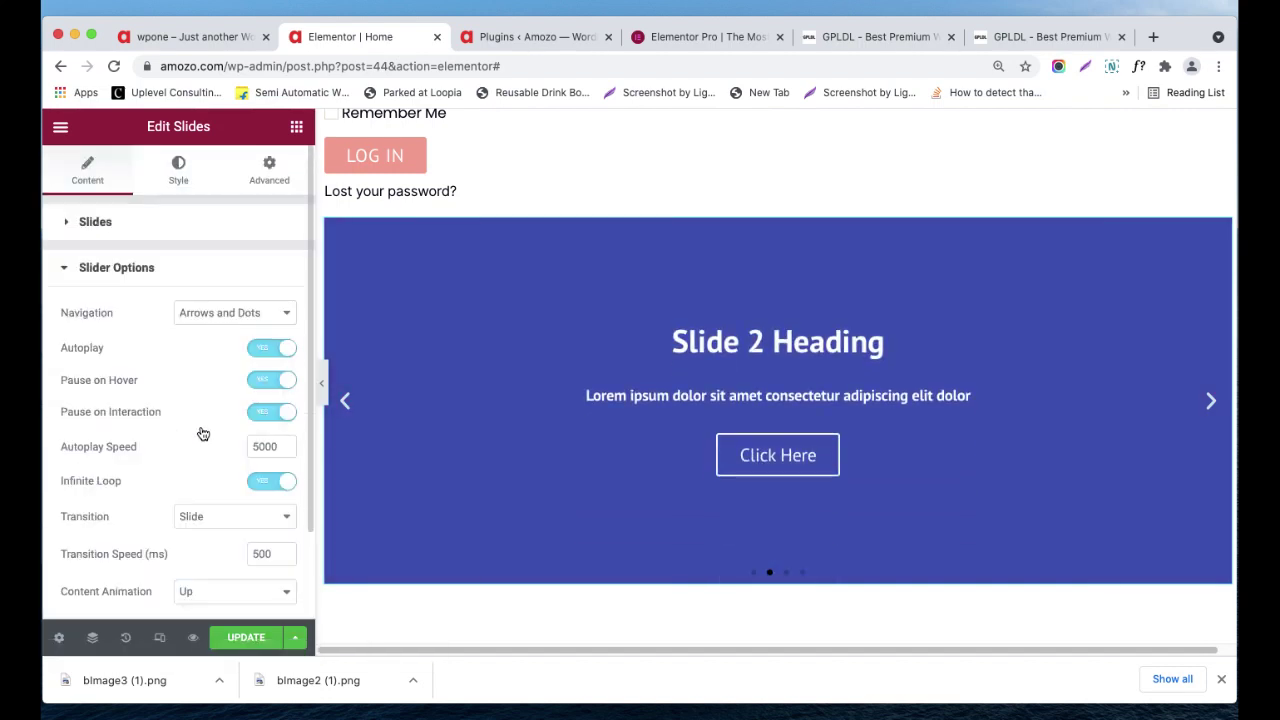
scroll(206, 381, "down", 1)
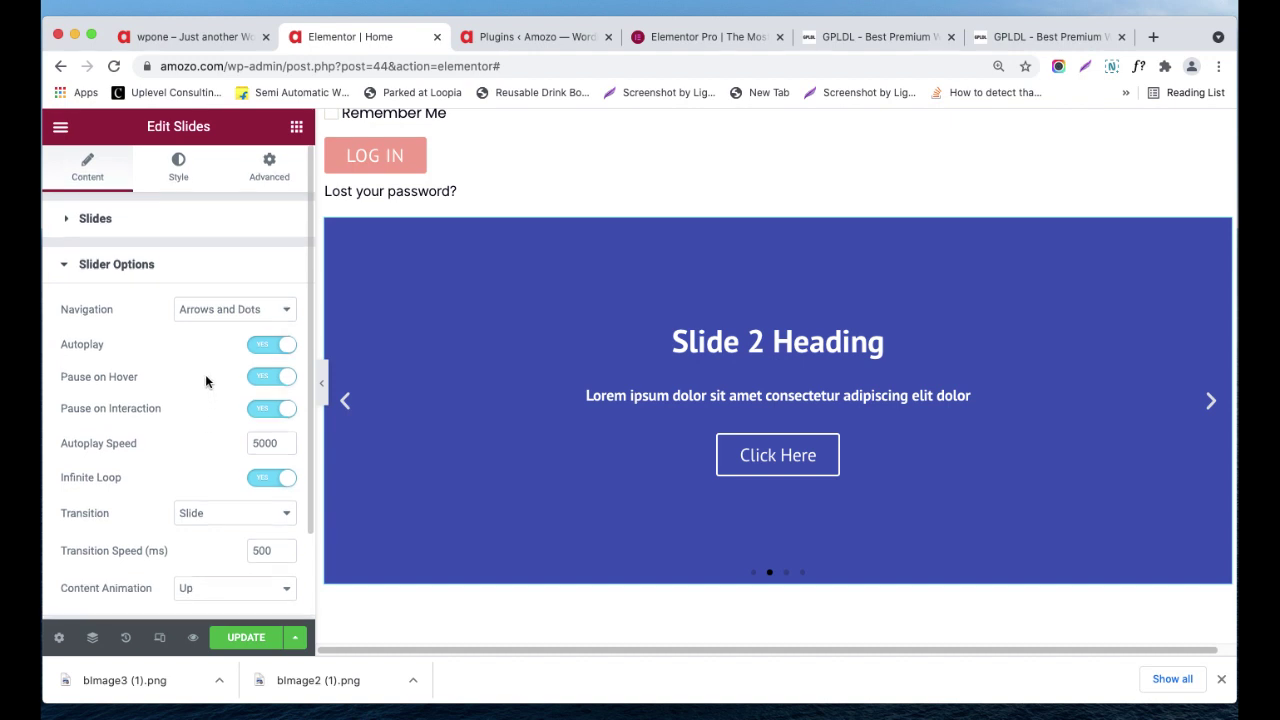
left_click(280, 316)
left_click(261, 327)
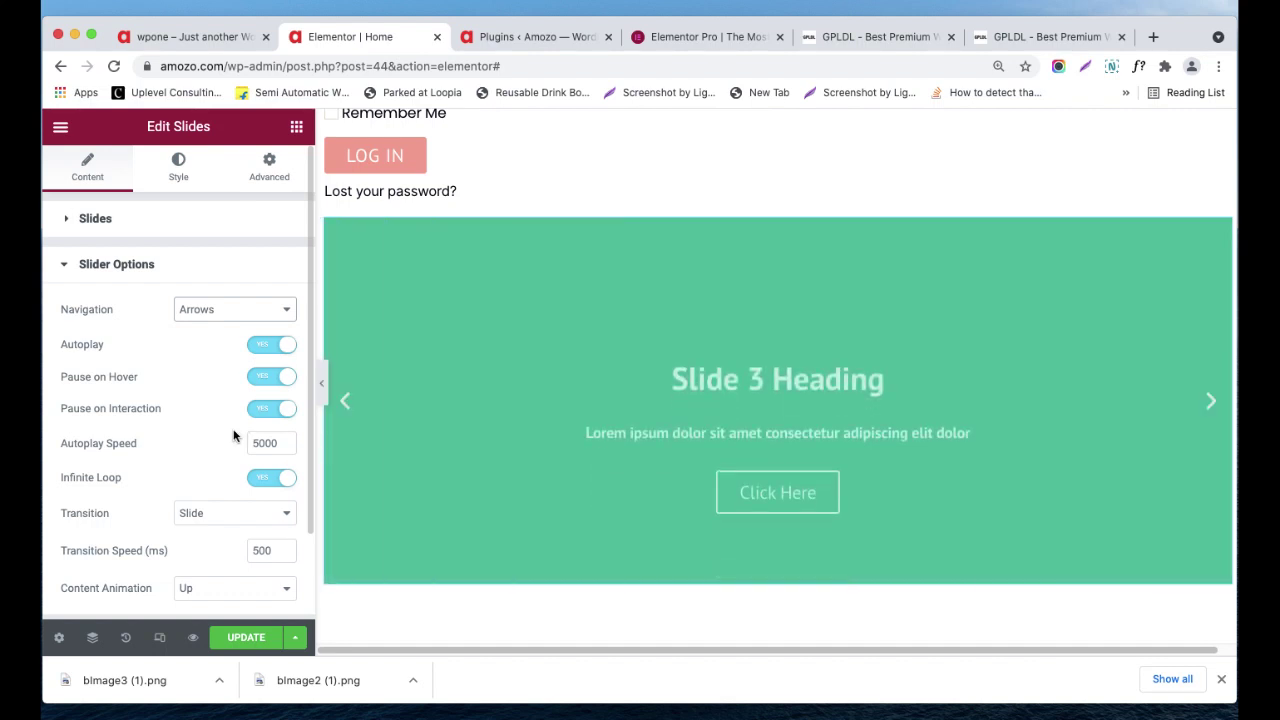
- Set the slide Transition to Fade
scroll(228, 455, "down", 1)
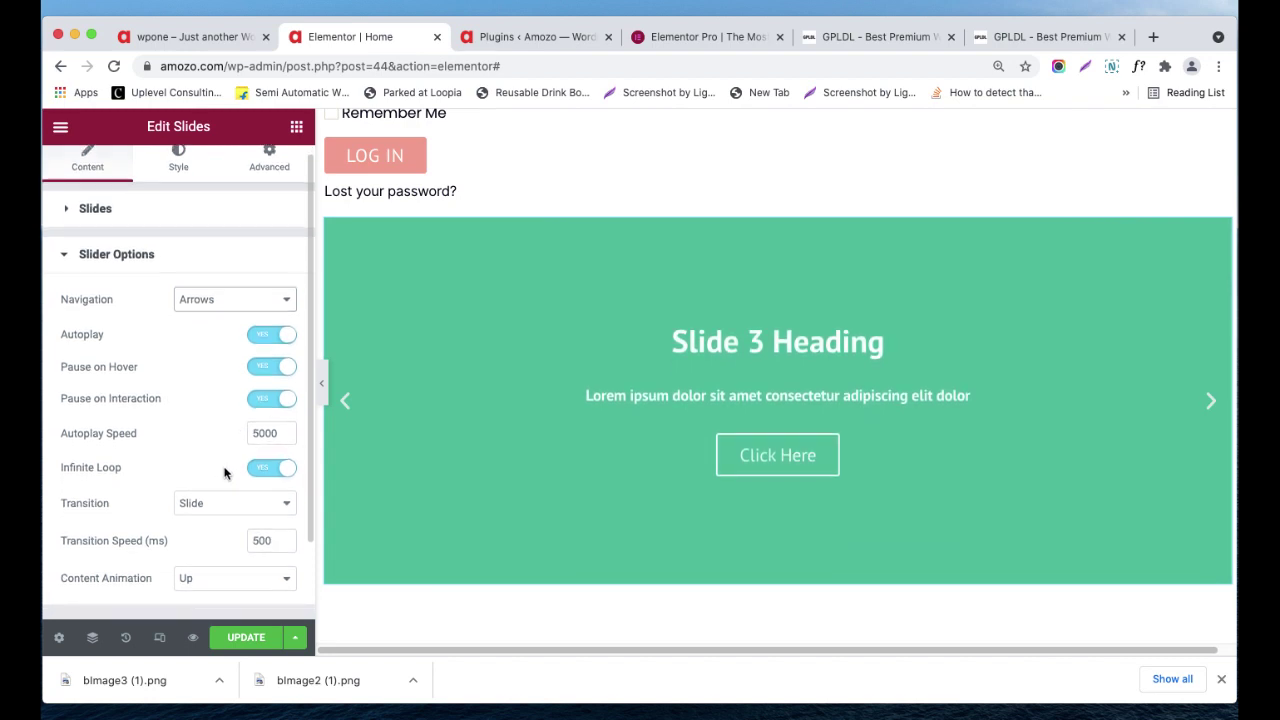
scroll(268, 491, "down", 1)
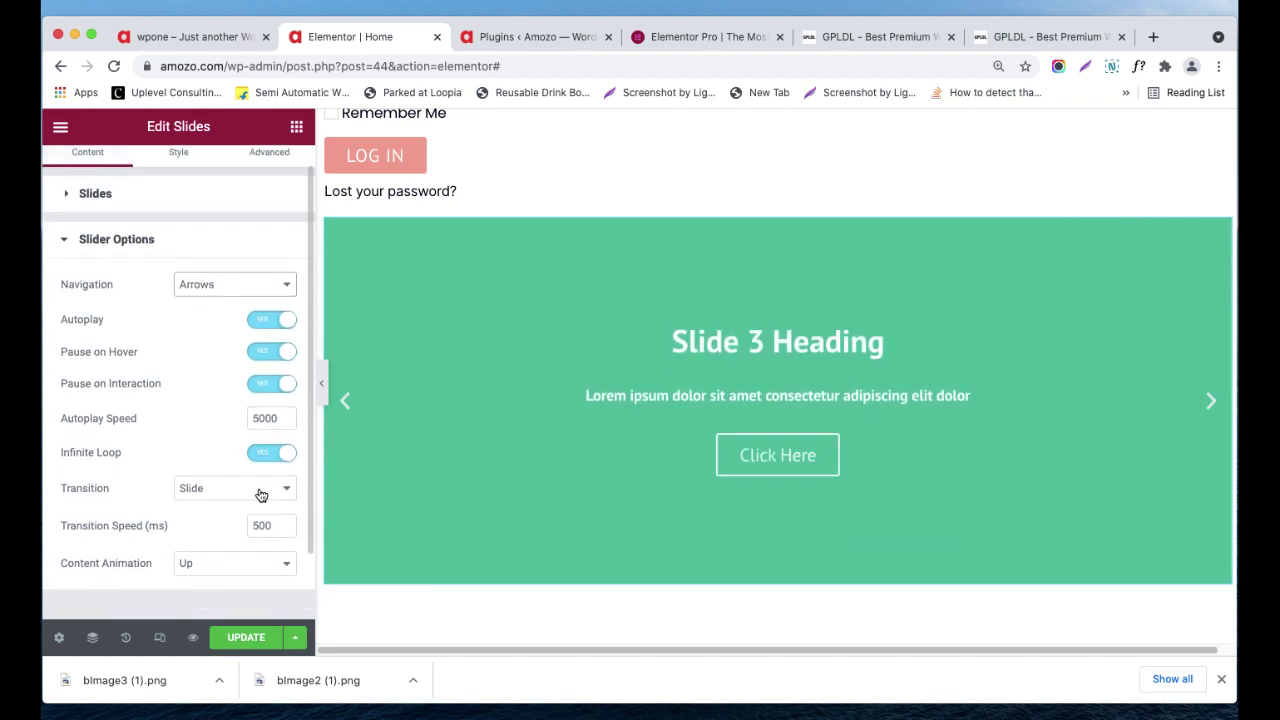
left_click(243, 489)
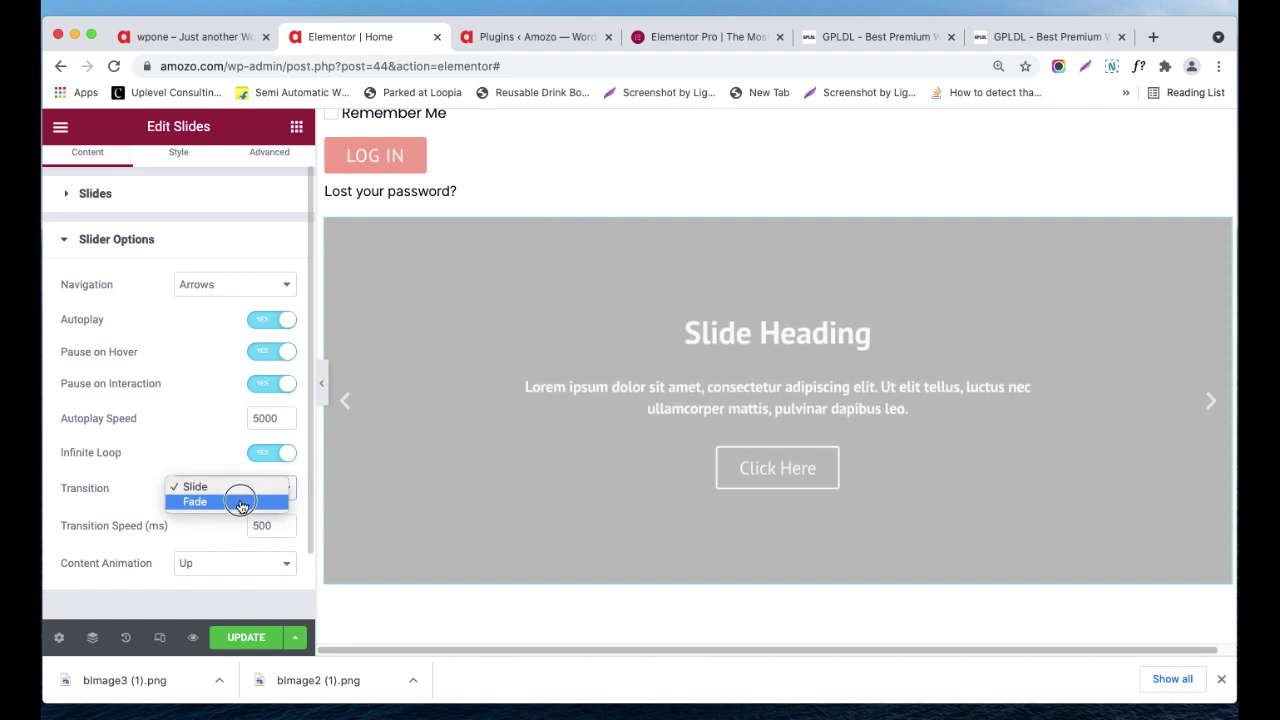
left_click(241, 501)
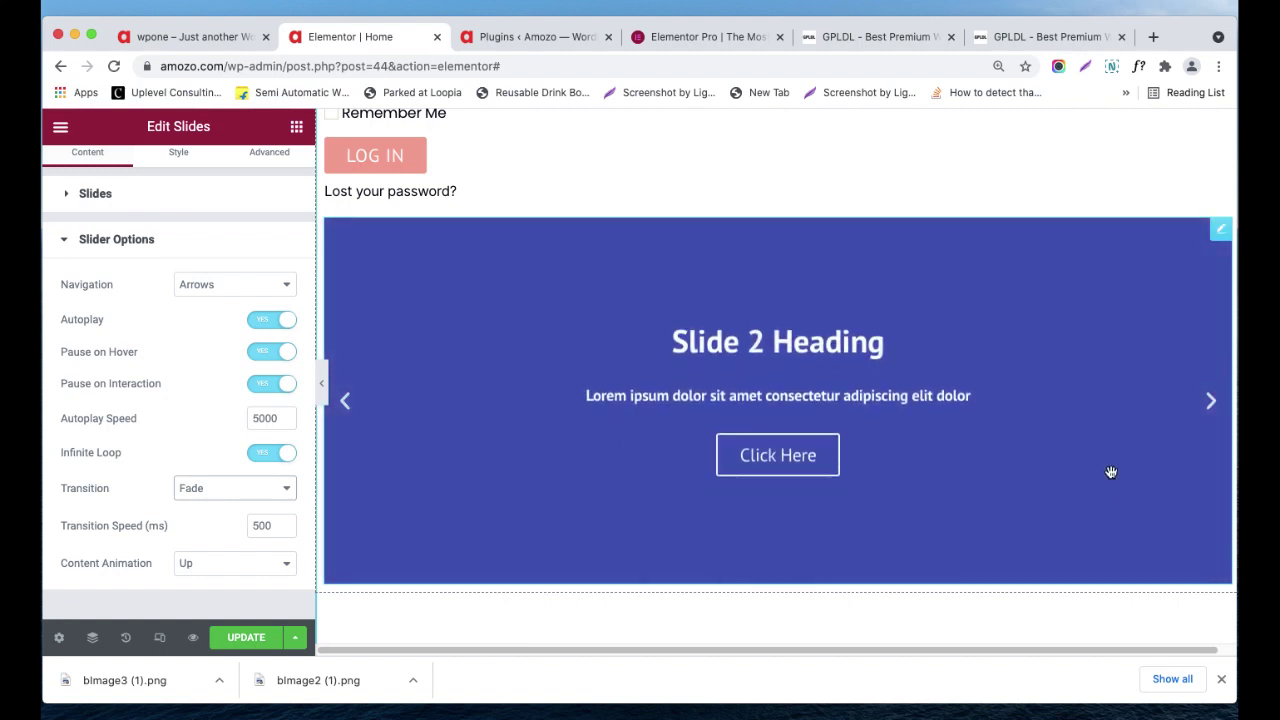
left_click(213, 492)
left_click(217, 538)
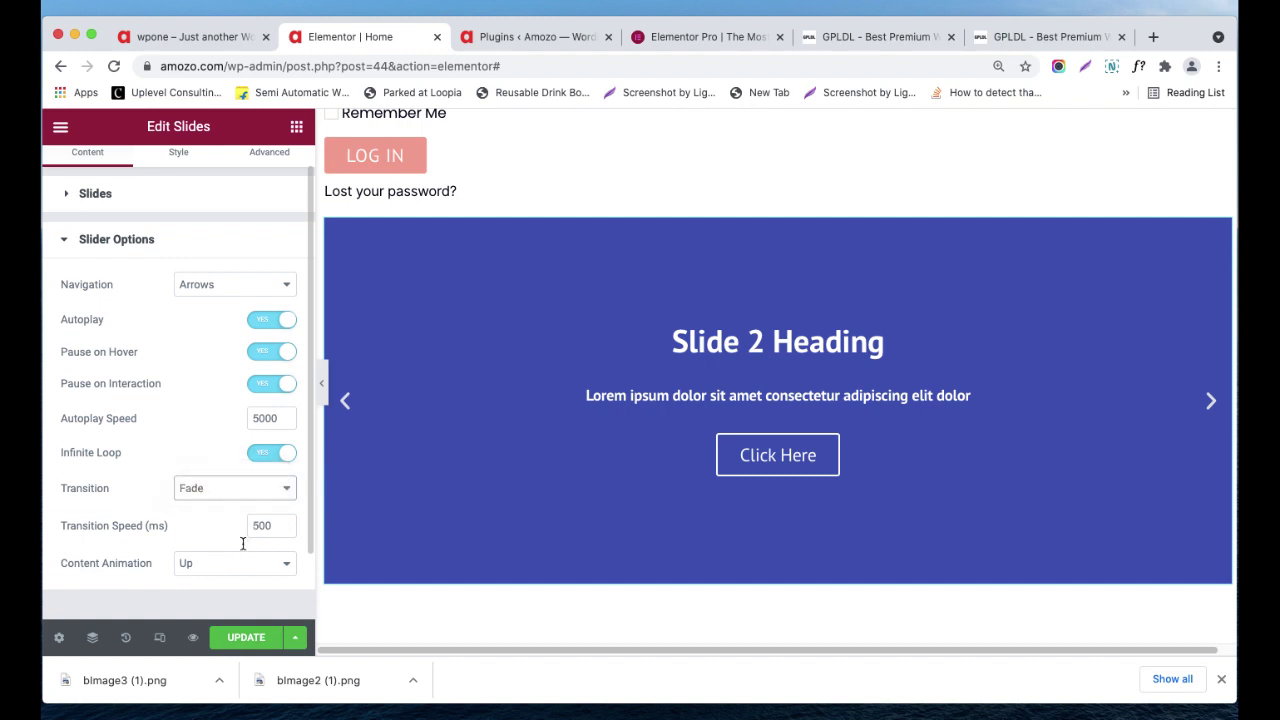
- Set the slide Content Animation to Zoom, replacing the earlier Right choice
left_click(271, 560)
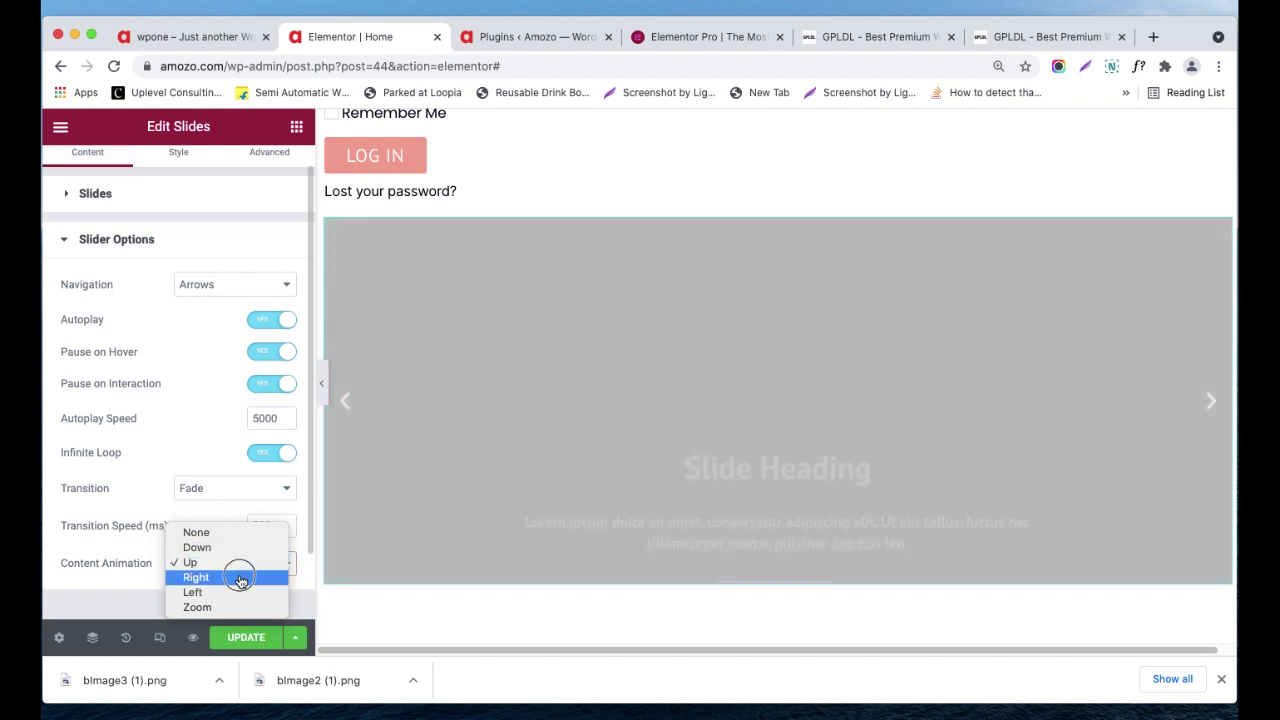
left_click(240, 578)
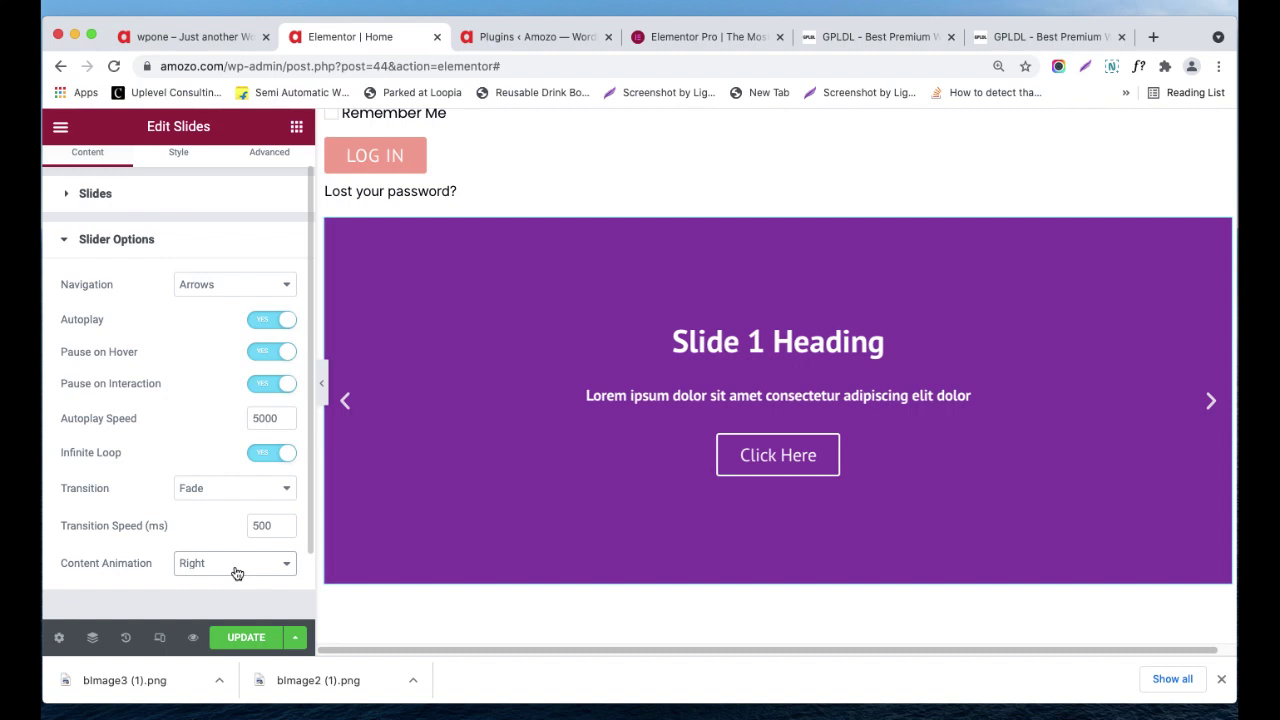
left_click(237, 573)
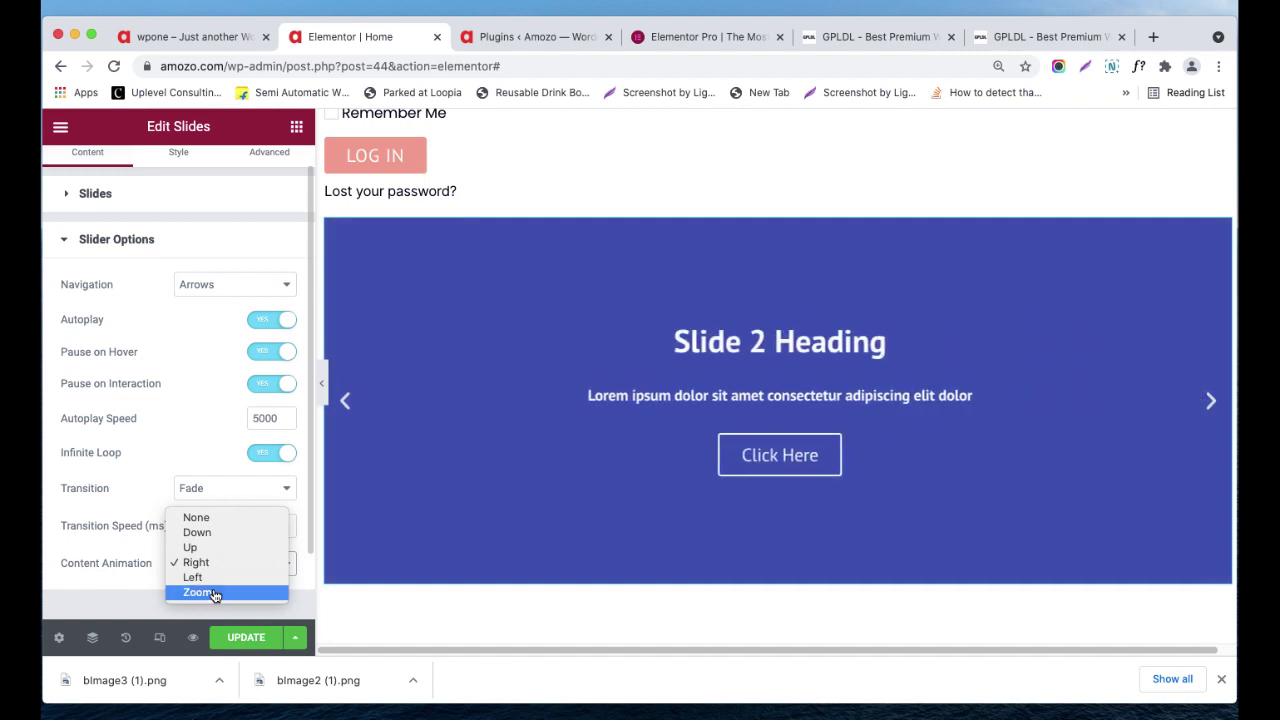
left_click(213, 593)
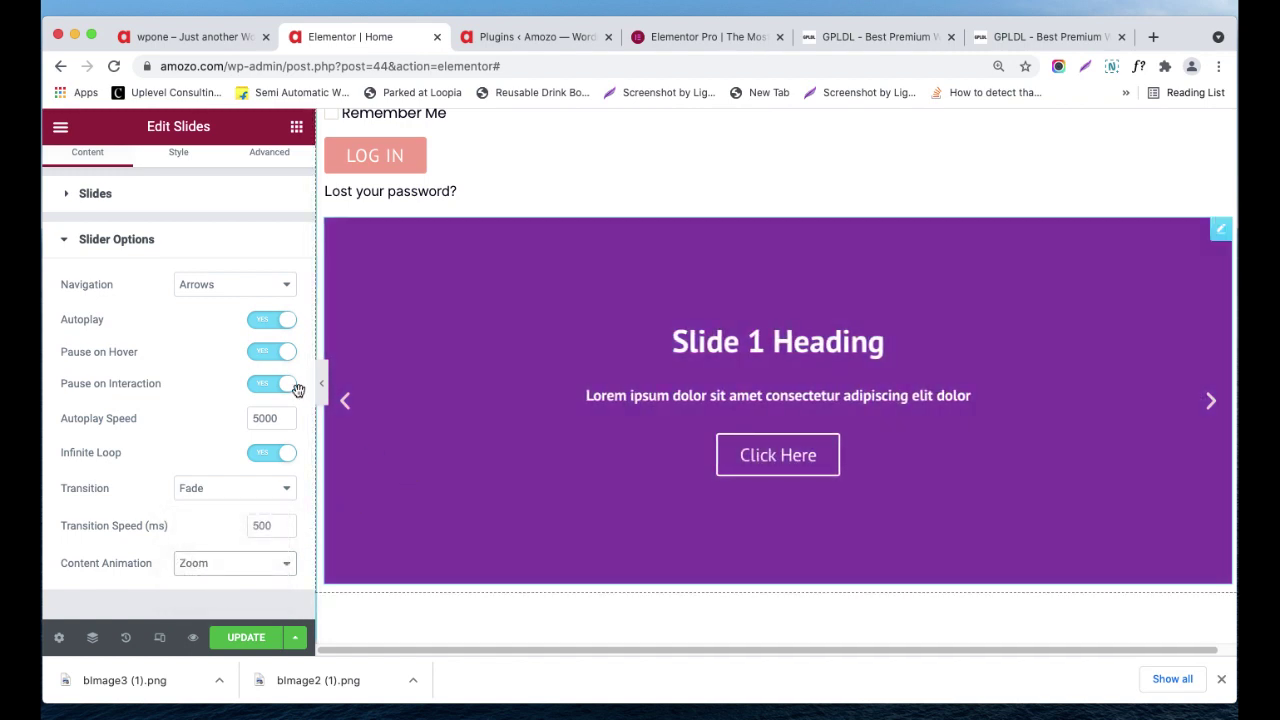
scroll(200, 220, "up", 2)
left_click(180, 172)
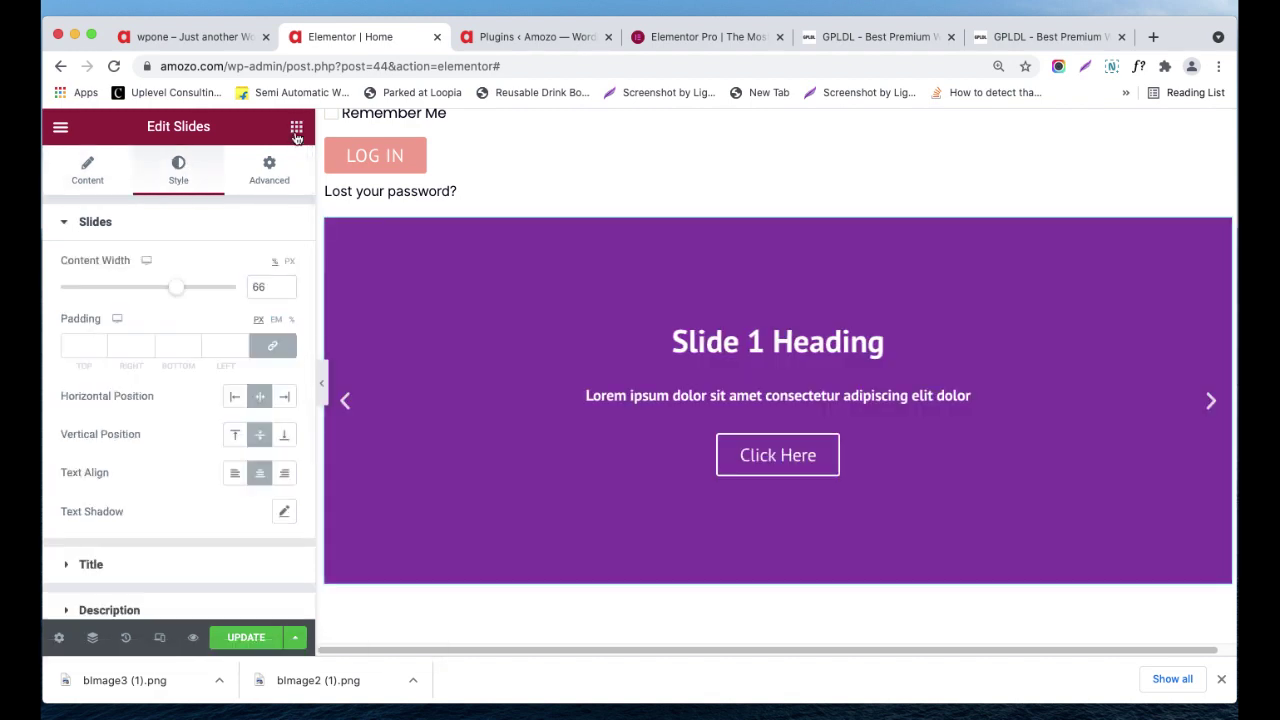
left_click(296, 128)
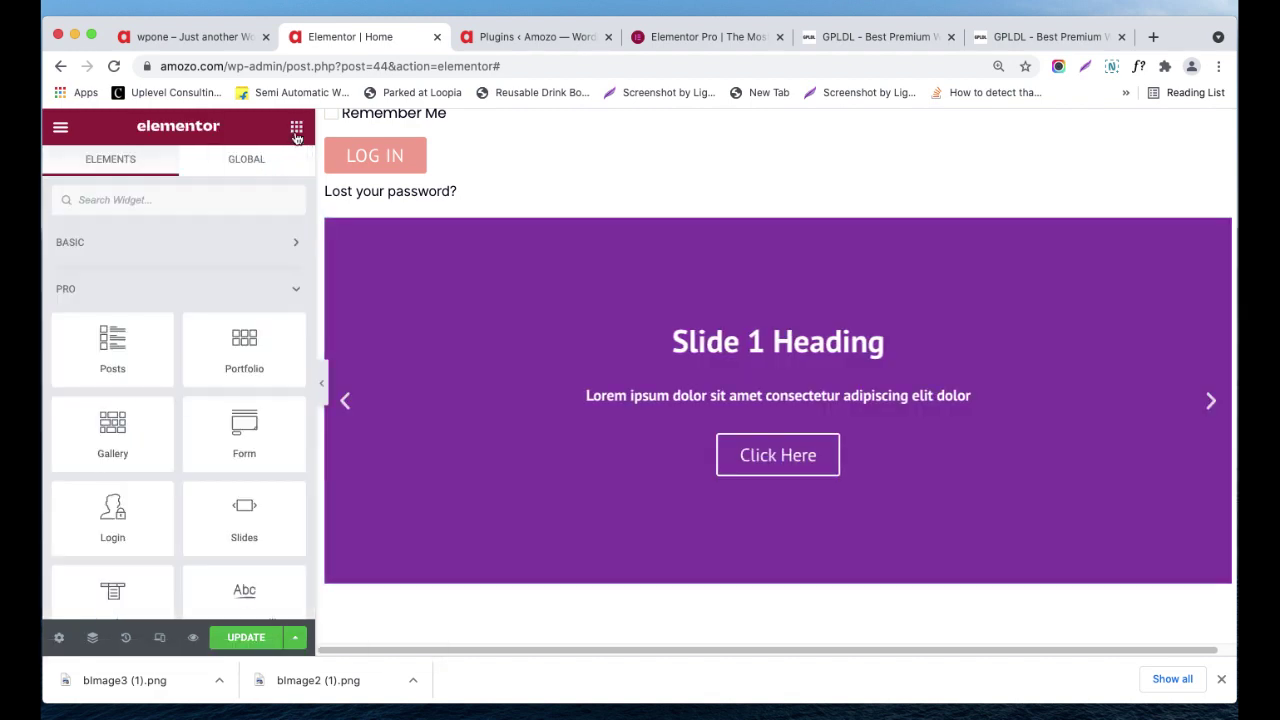
- Drag a Nav Menu widget under the slider, showing Home, About, Blog and Contact
scroll(280, 440, "down", 1)
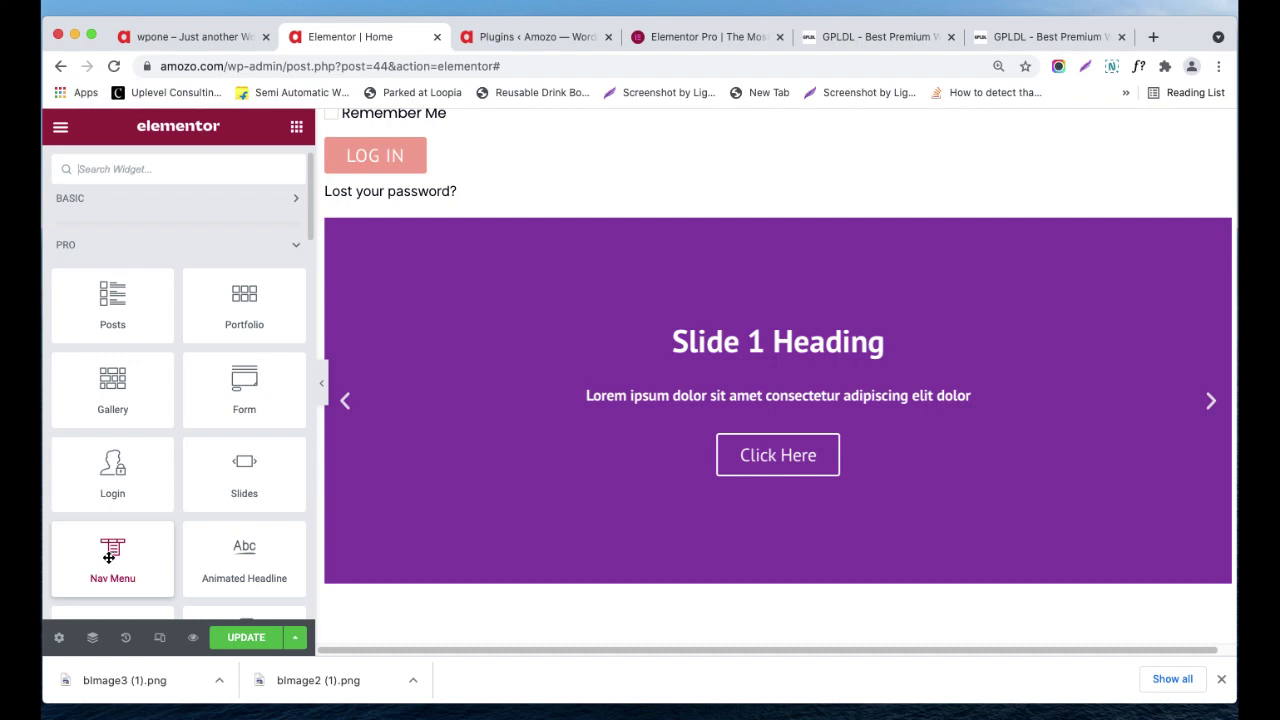
scroll(750, 478, "down", 2)
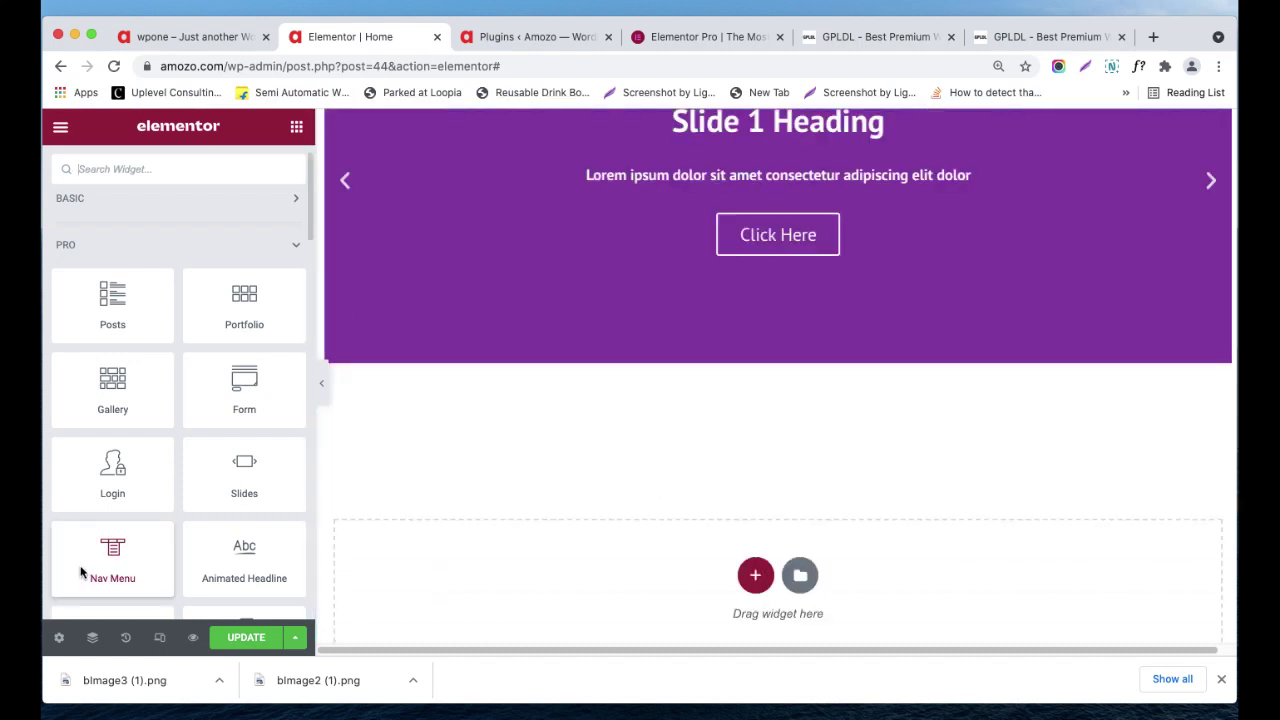
left_click_drag(93, 561, 645, 340)
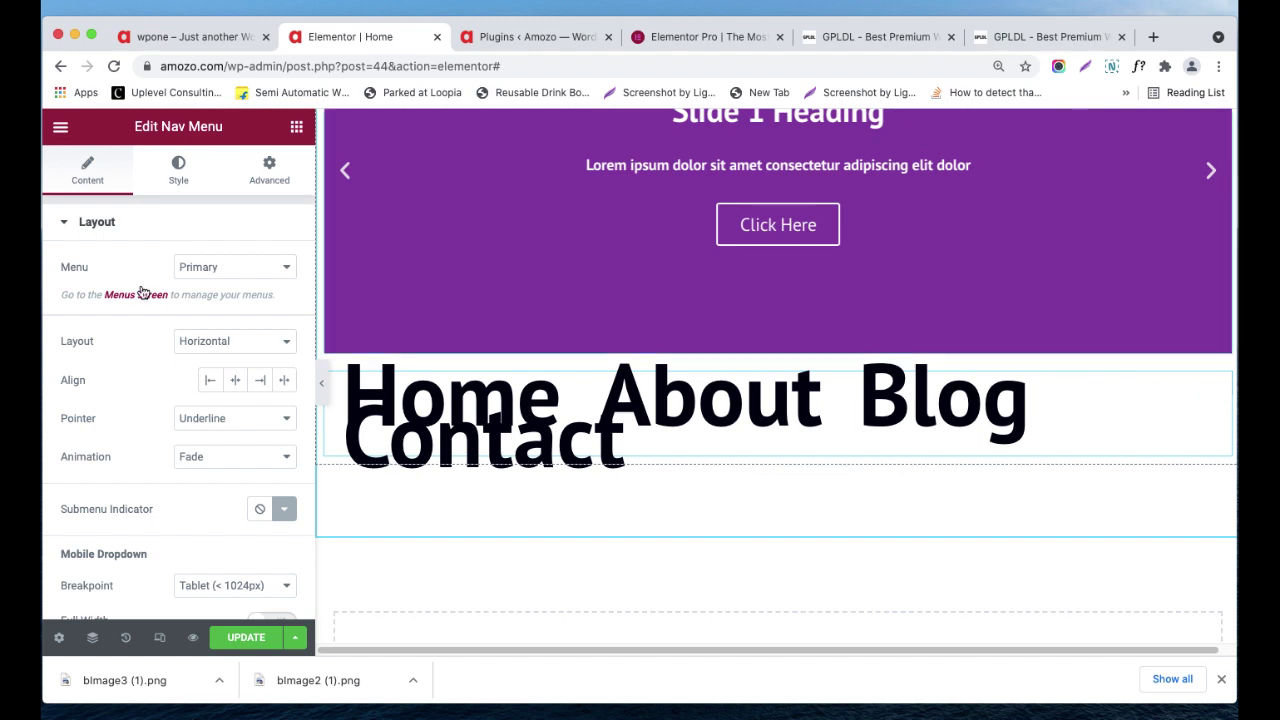
- Review the nav menu's Global Colors and Global Fonts presets in the Style tab
left_click(179, 162)
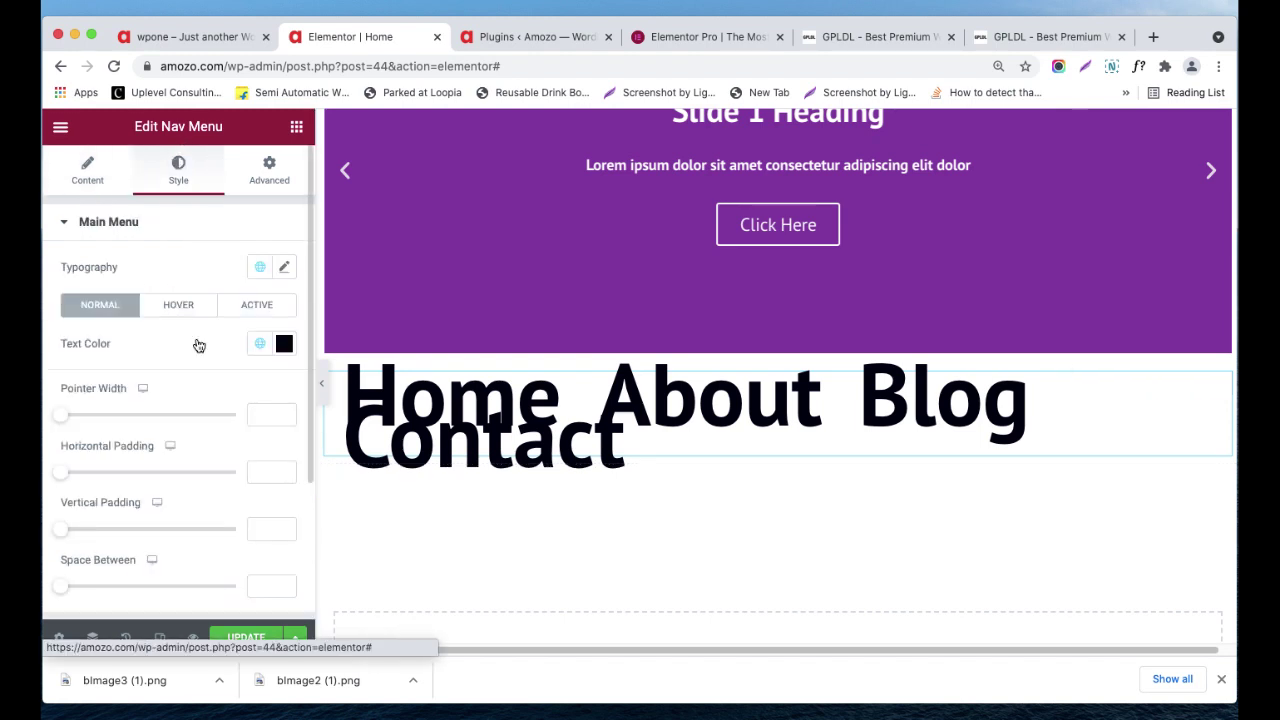
left_click(256, 344)
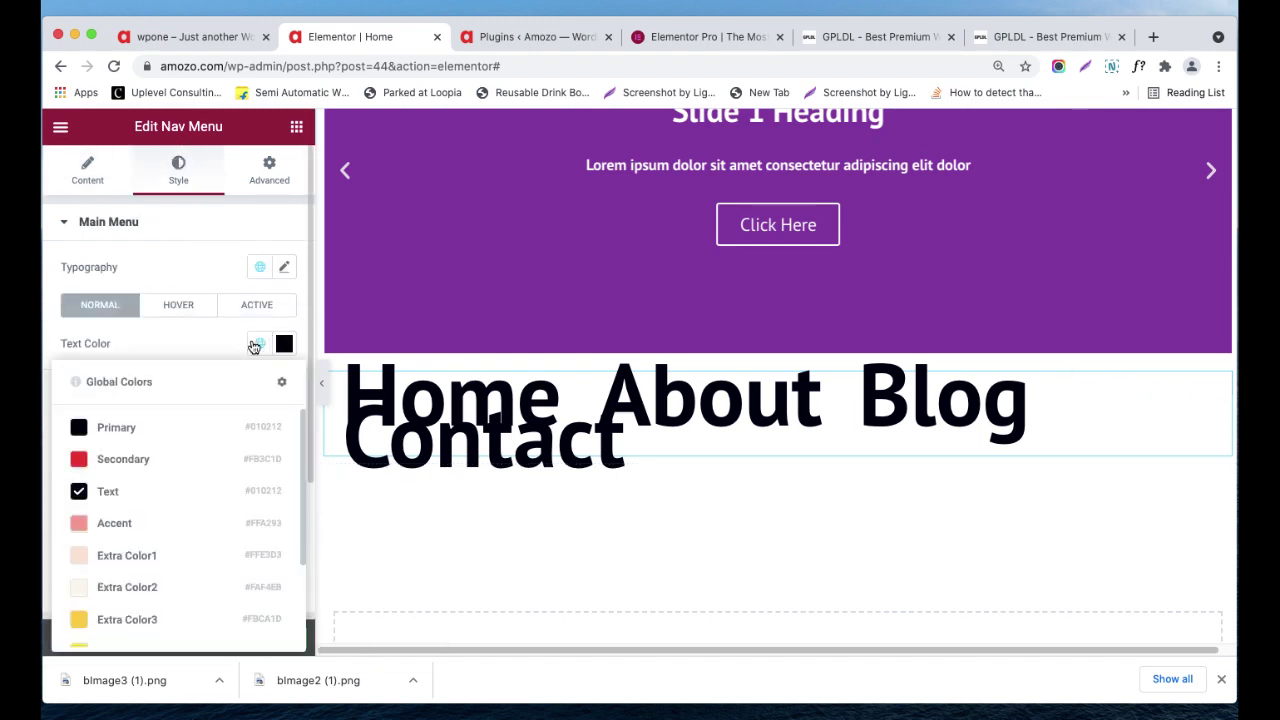
left_click(226, 350)
left_click(260, 267)
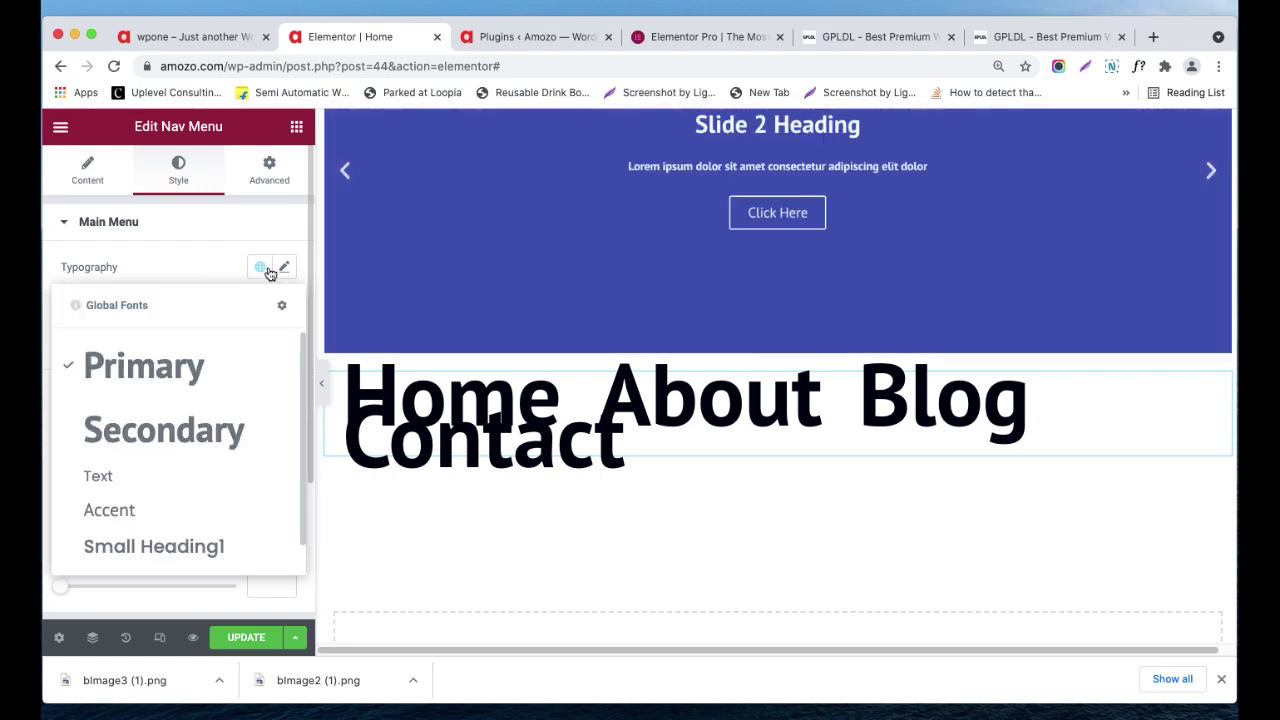
- Reset the nav menu's custom typography, close it, and bring up the editor's main menu
left_click(283, 269)
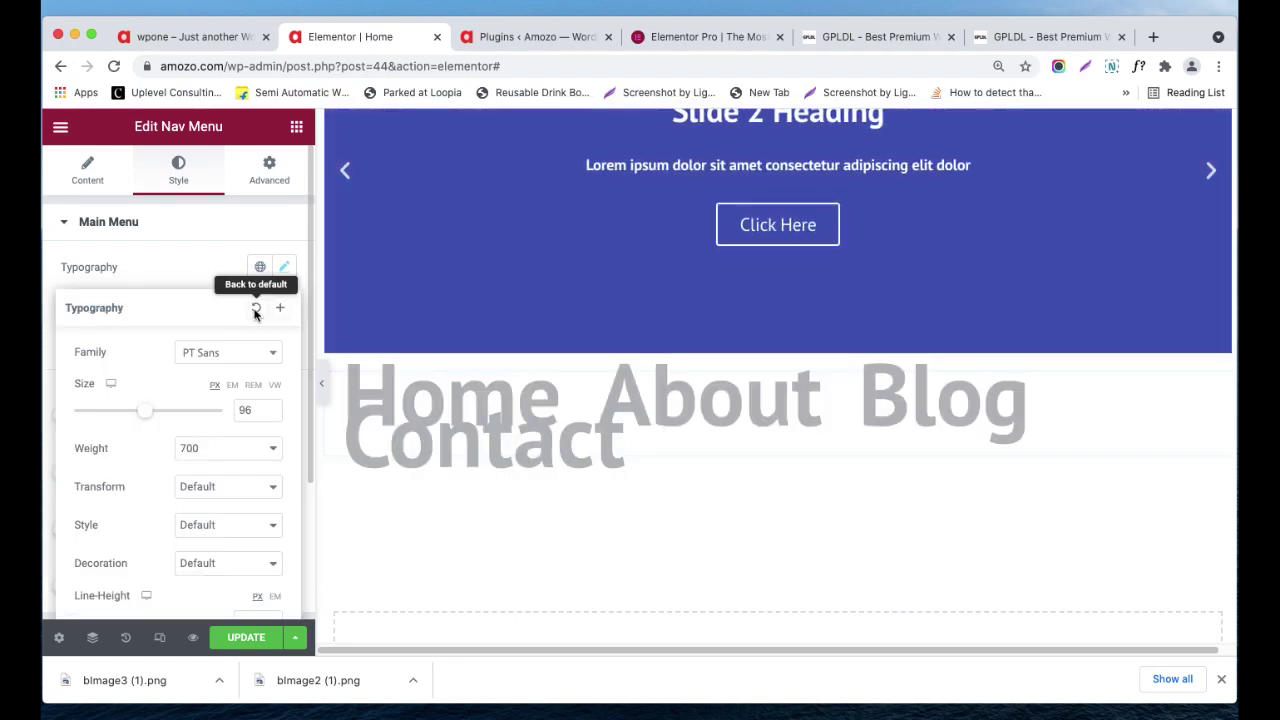
left_click(257, 304)
left_click(284, 268)
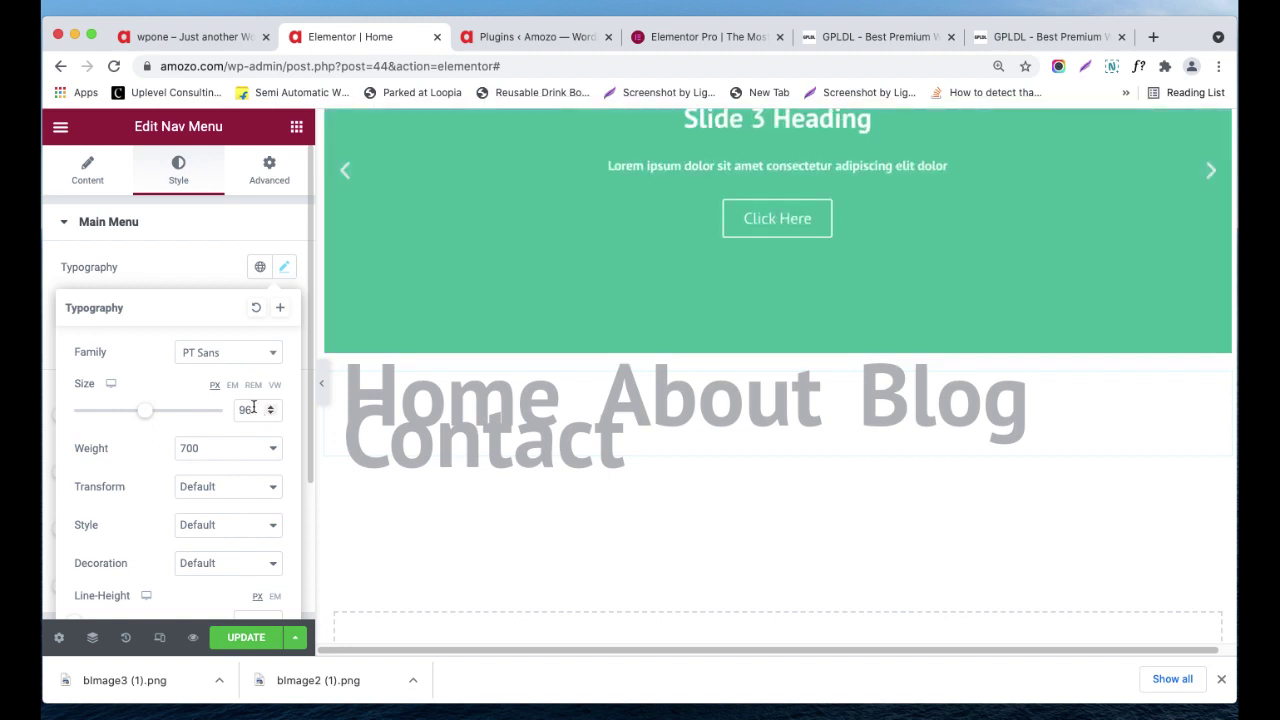
left_click(212, 222)
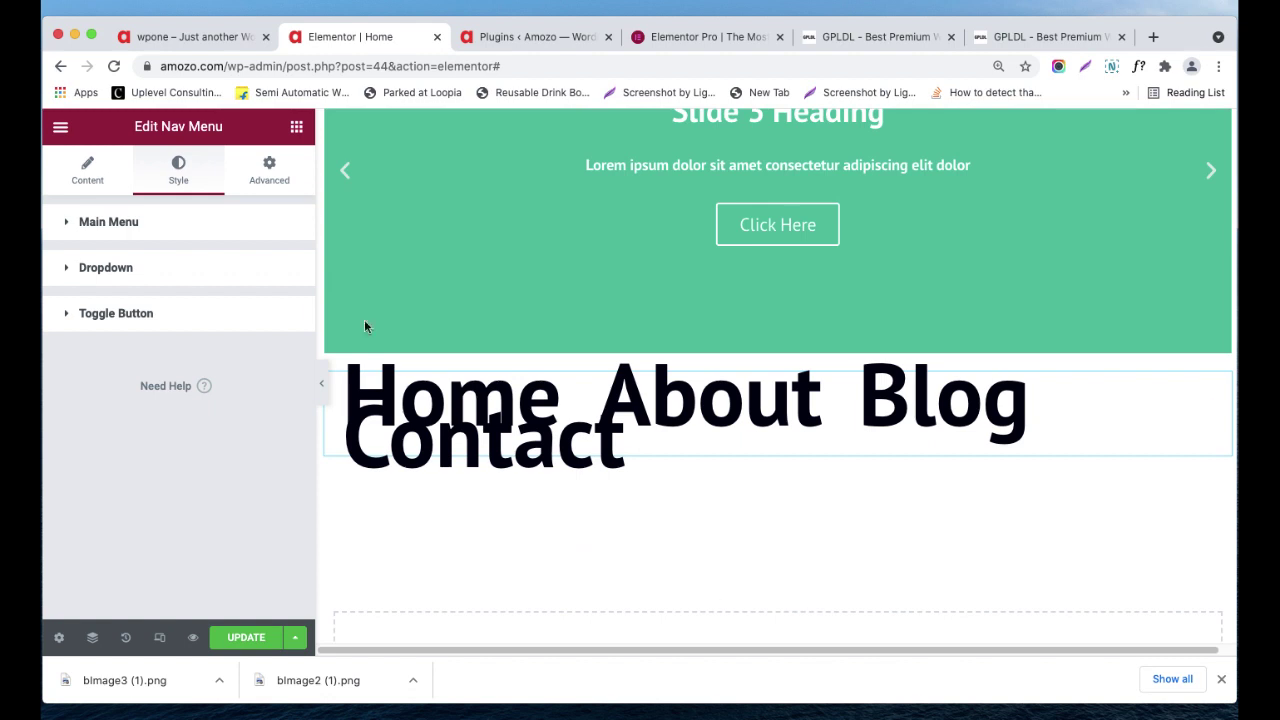
left_click(60, 128)
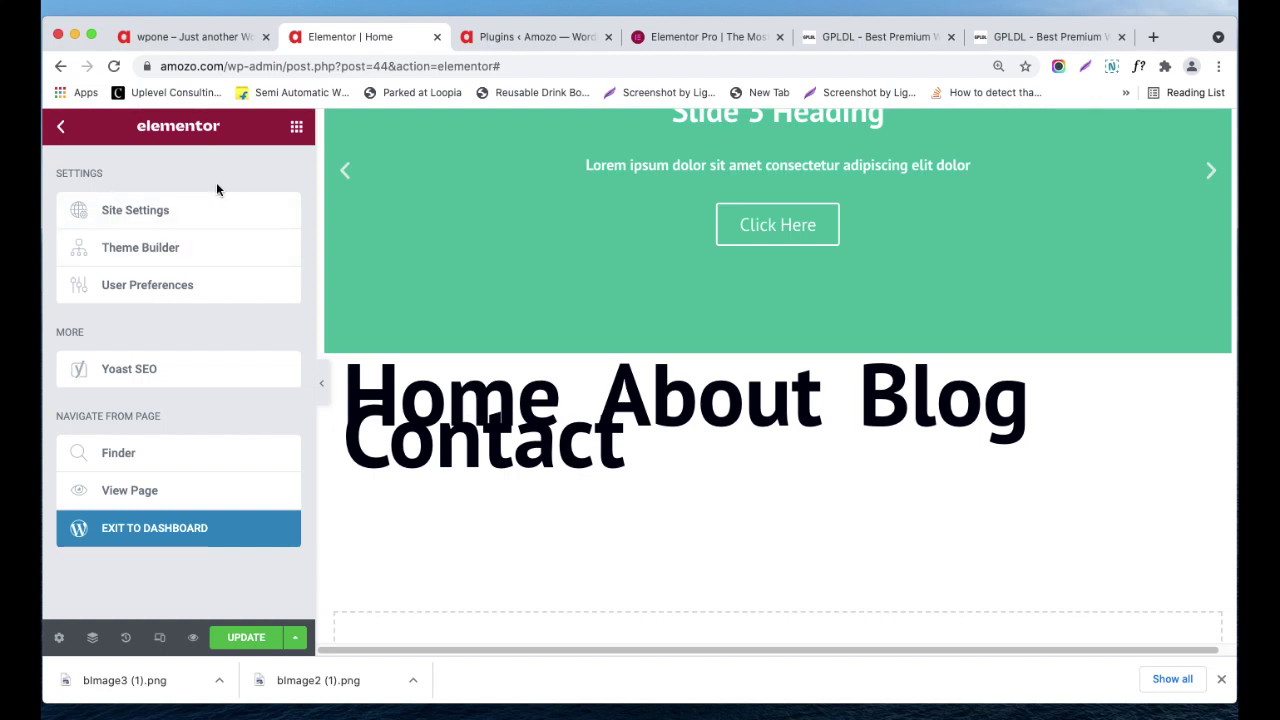
- In Site Settings > Global Fonts, reduce the Accent font size to 12
left_click(209, 220)
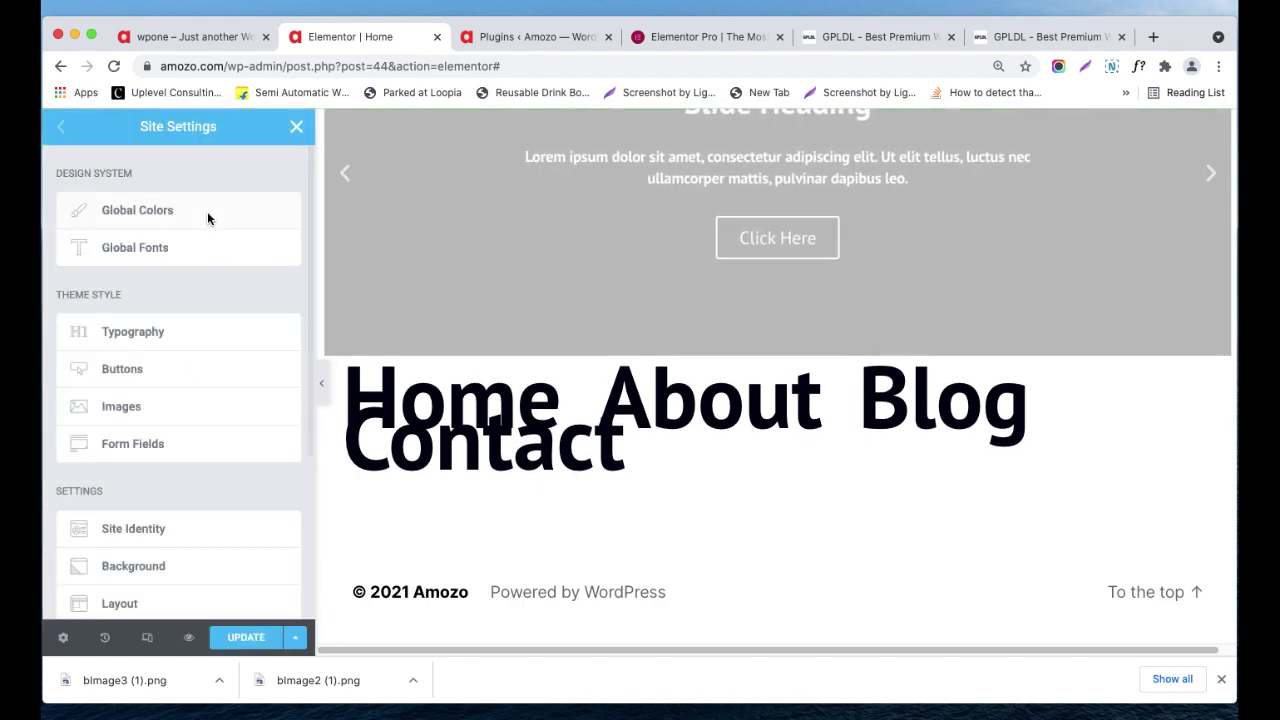
left_click(160, 247)
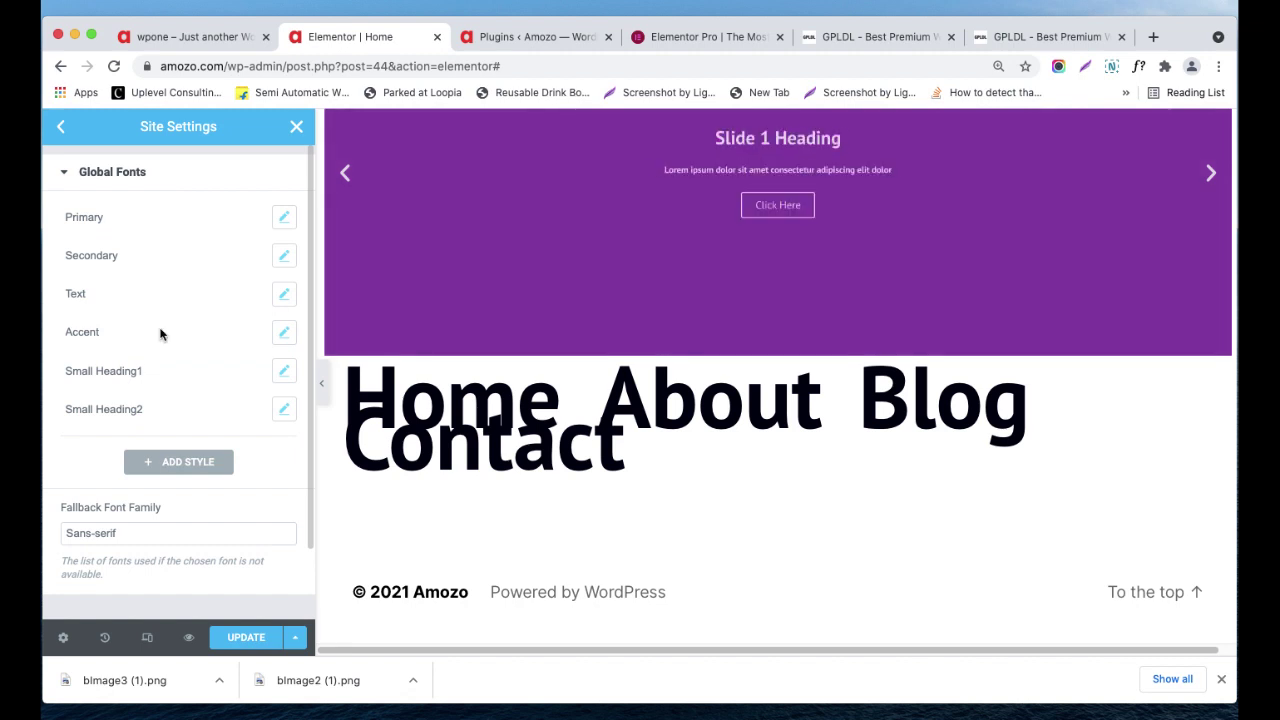
left_click(281, 333)
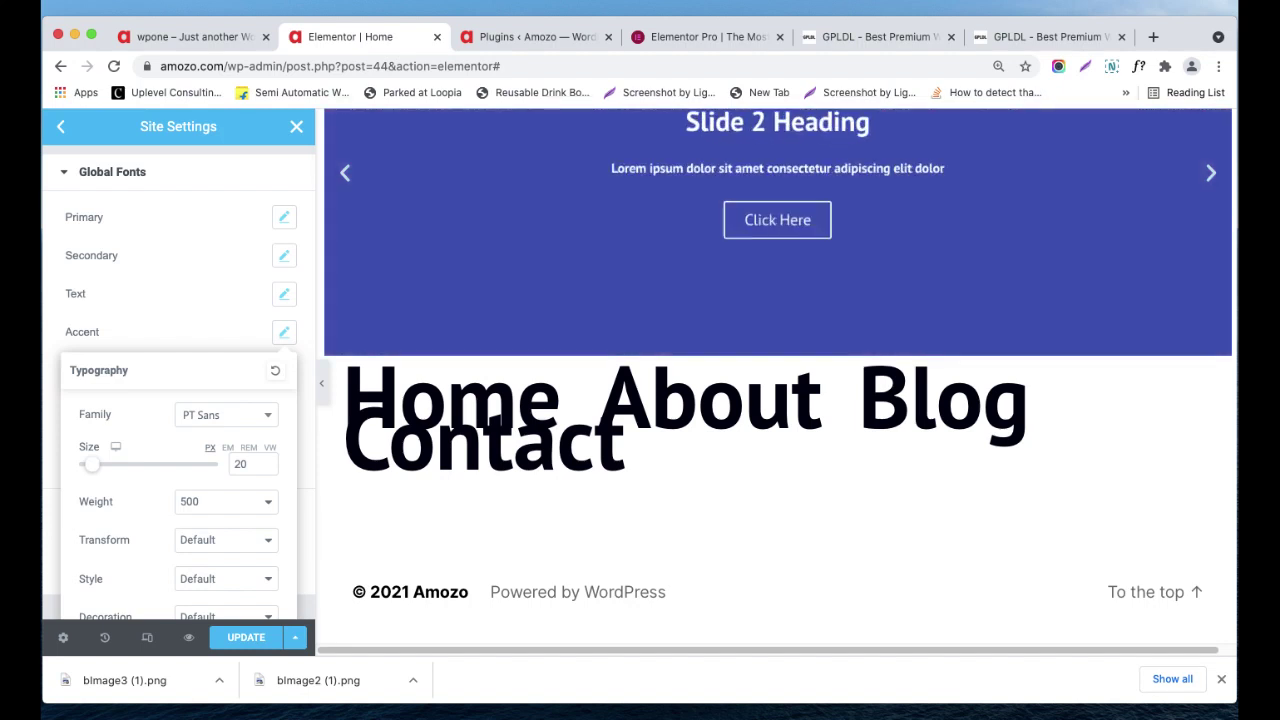
left_click_drag(92, 464, 92, 465)
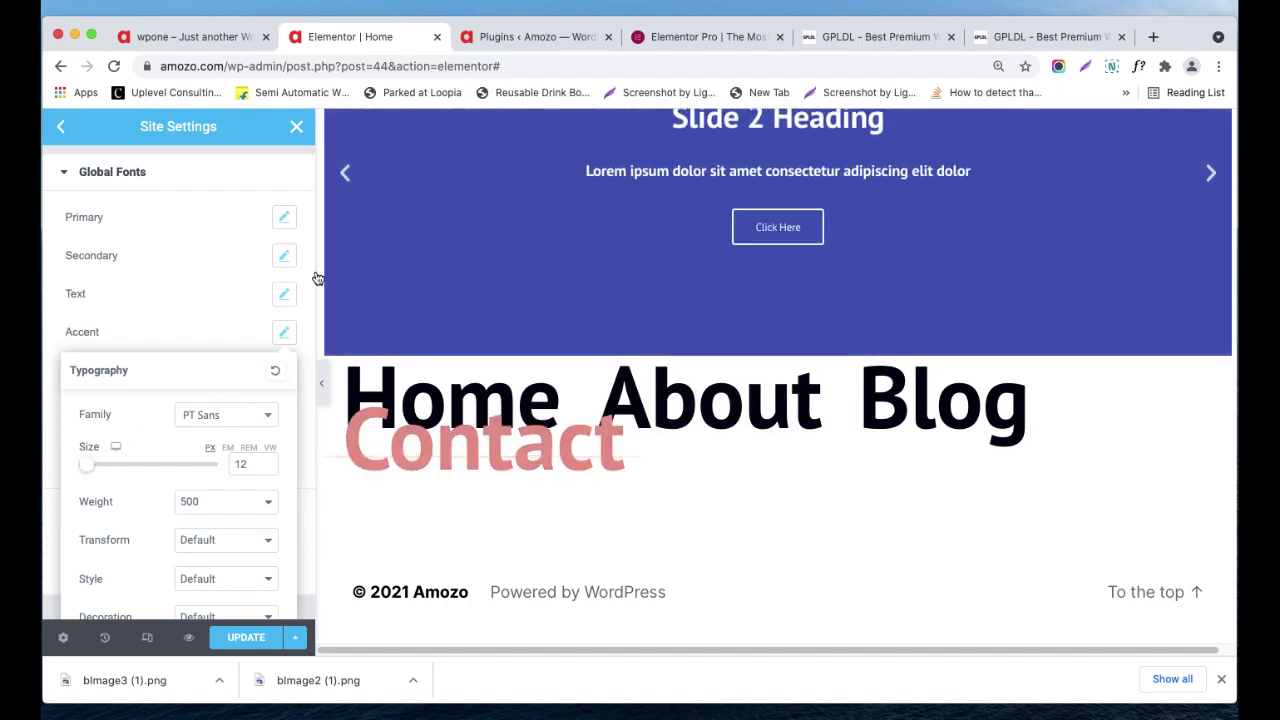
left_click(127, 218)
- Reduce the Primary global font size to 89 and close Site Settings
left_click(286, 226)
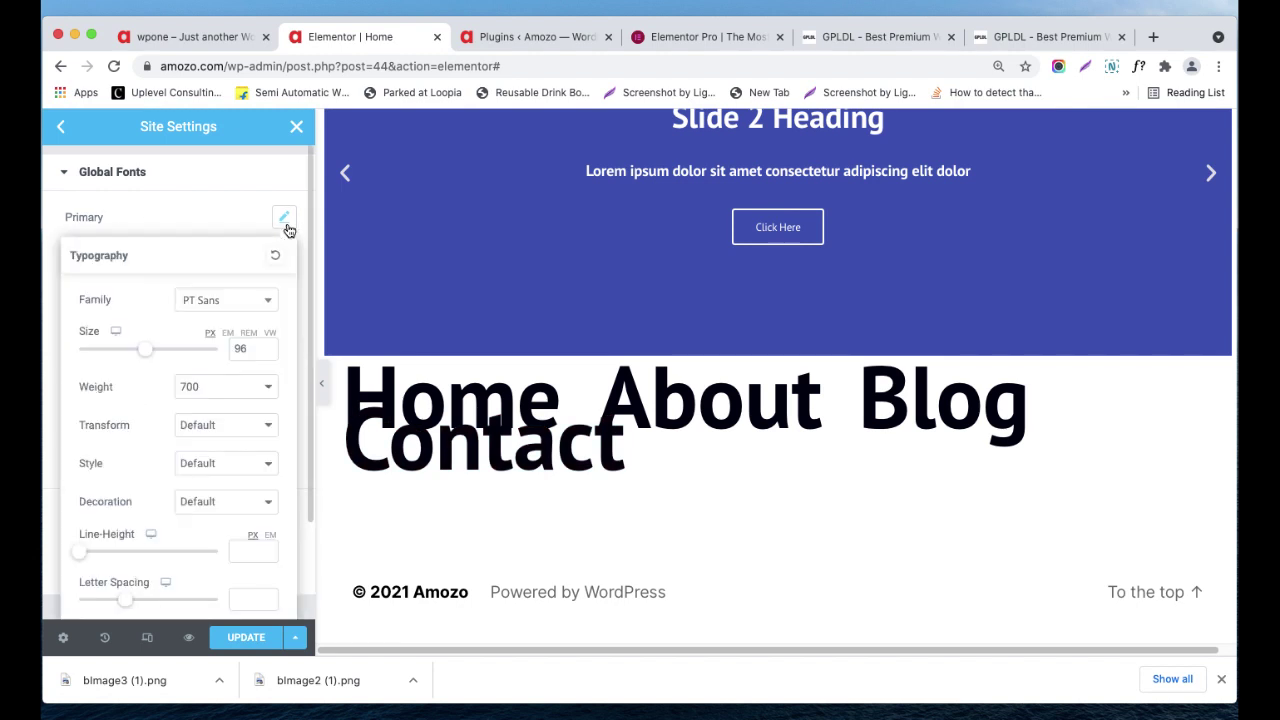
left_click_drag(150, 354, 142, 350)
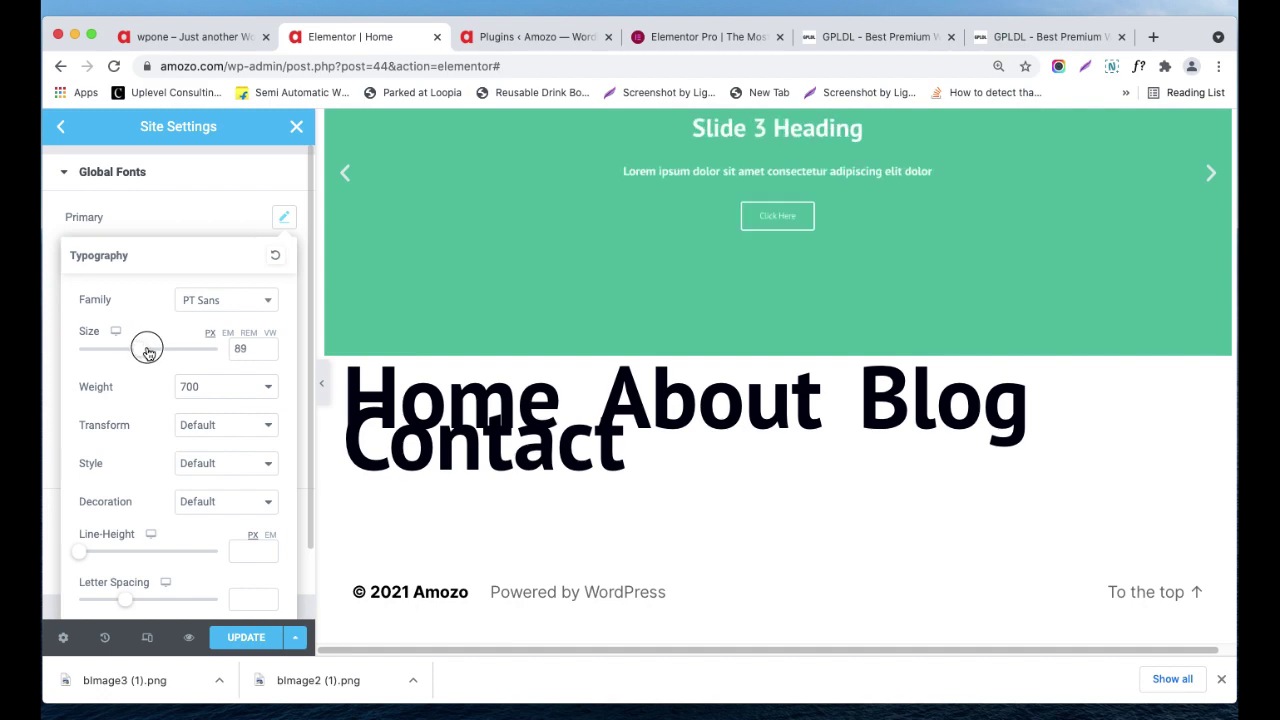
left_click(294, 128)
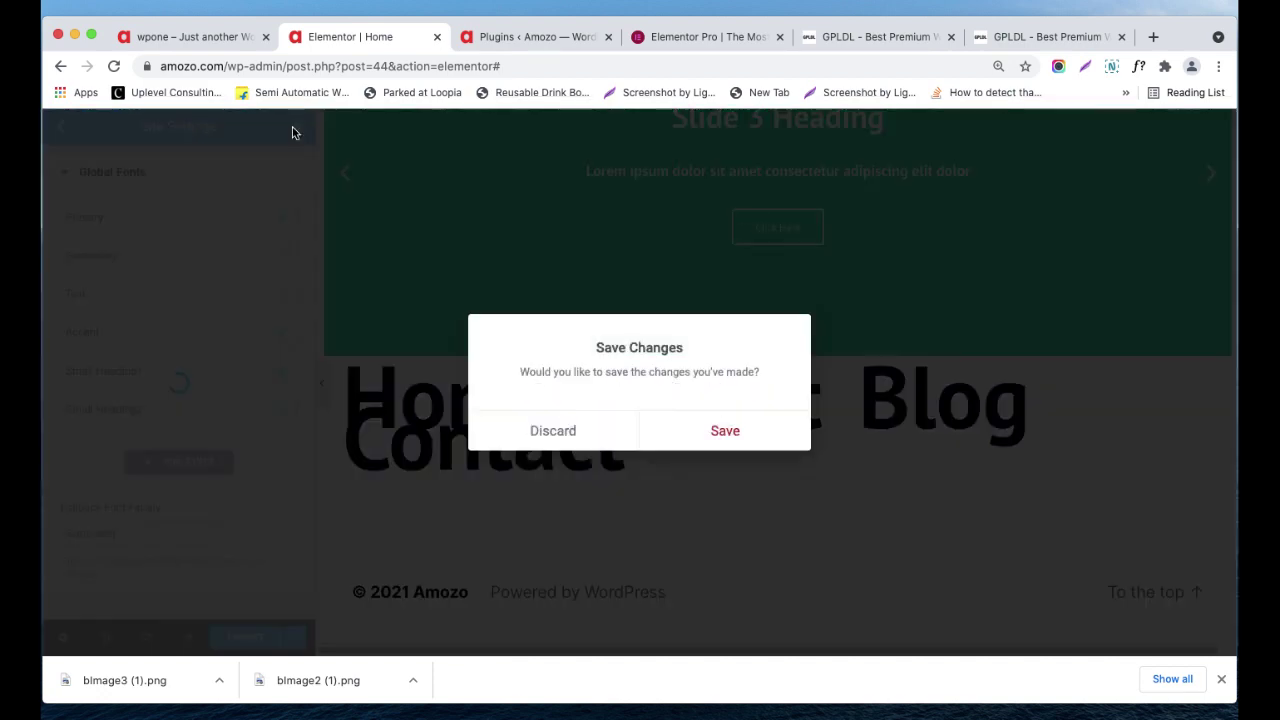
- Save the Global Fonts changes, then switch to the 'wpone – Just another WordPress site' tab
left_click(734, 436)
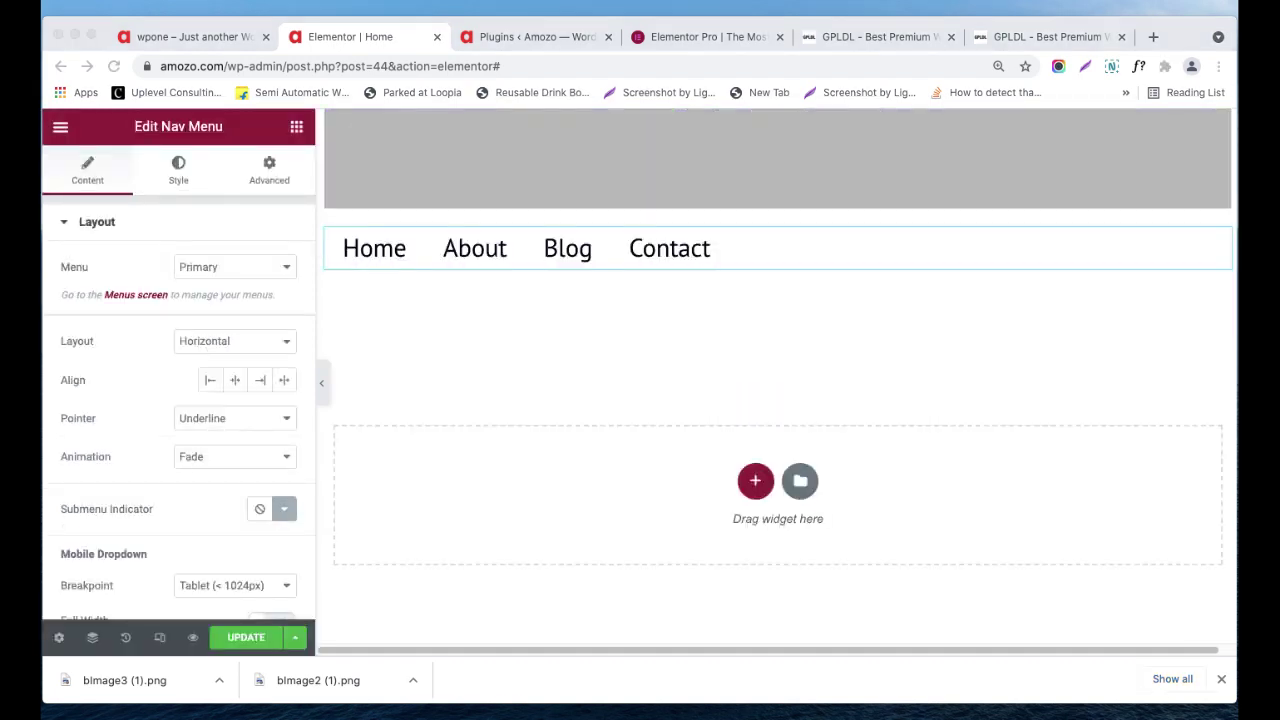
left_click(427, 431)
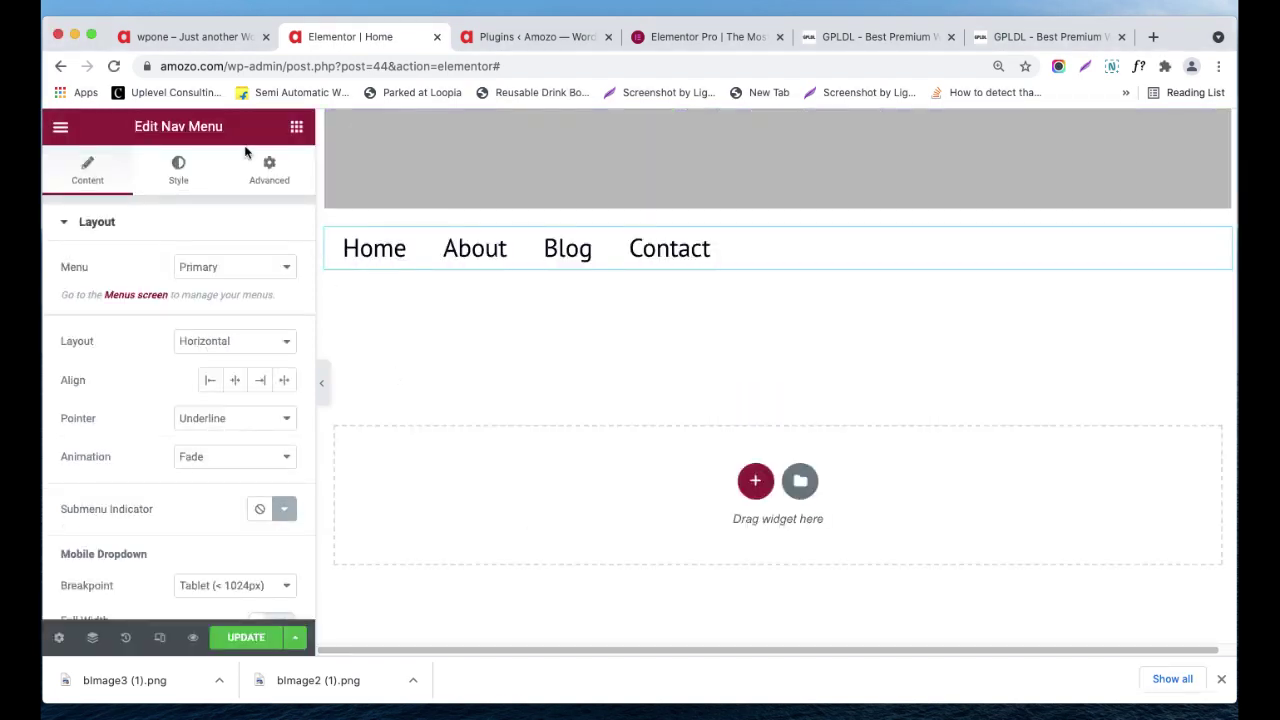
left_click(167, 41)
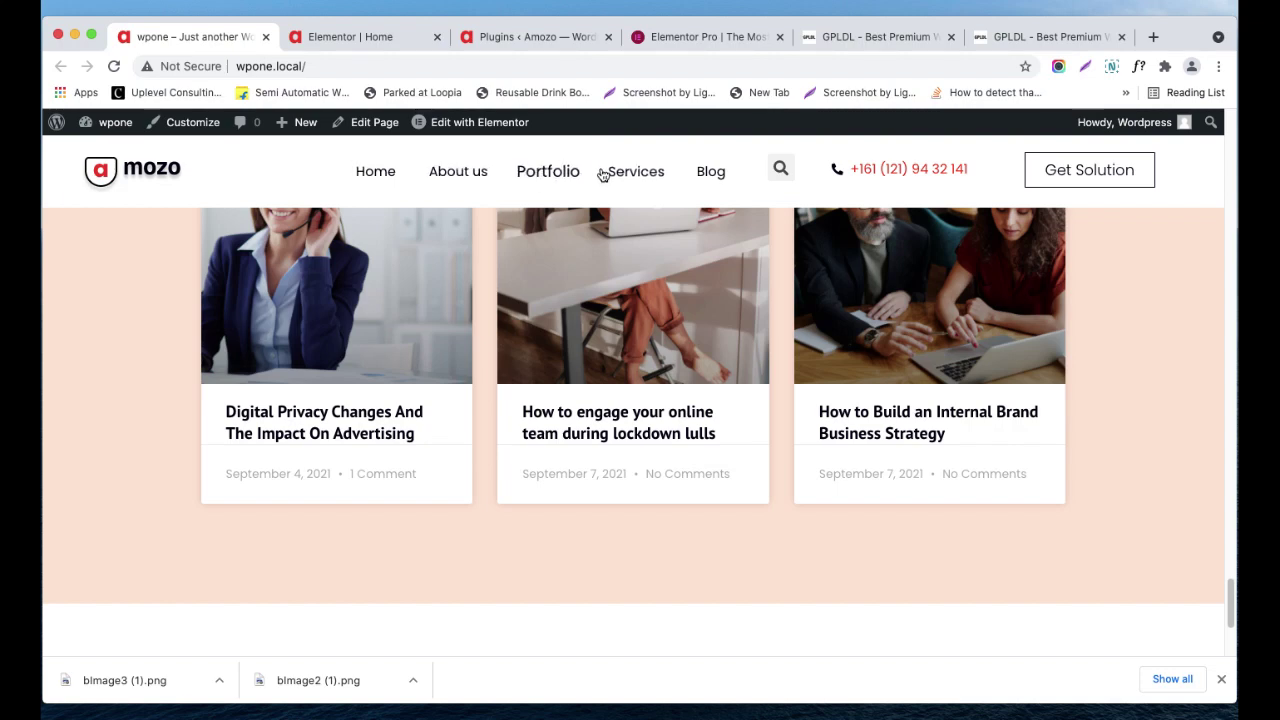
- Scroll down to the wpone.local footer, then return to the 'Elementor | Home' tab
scroll(643, 299, "down", 3)
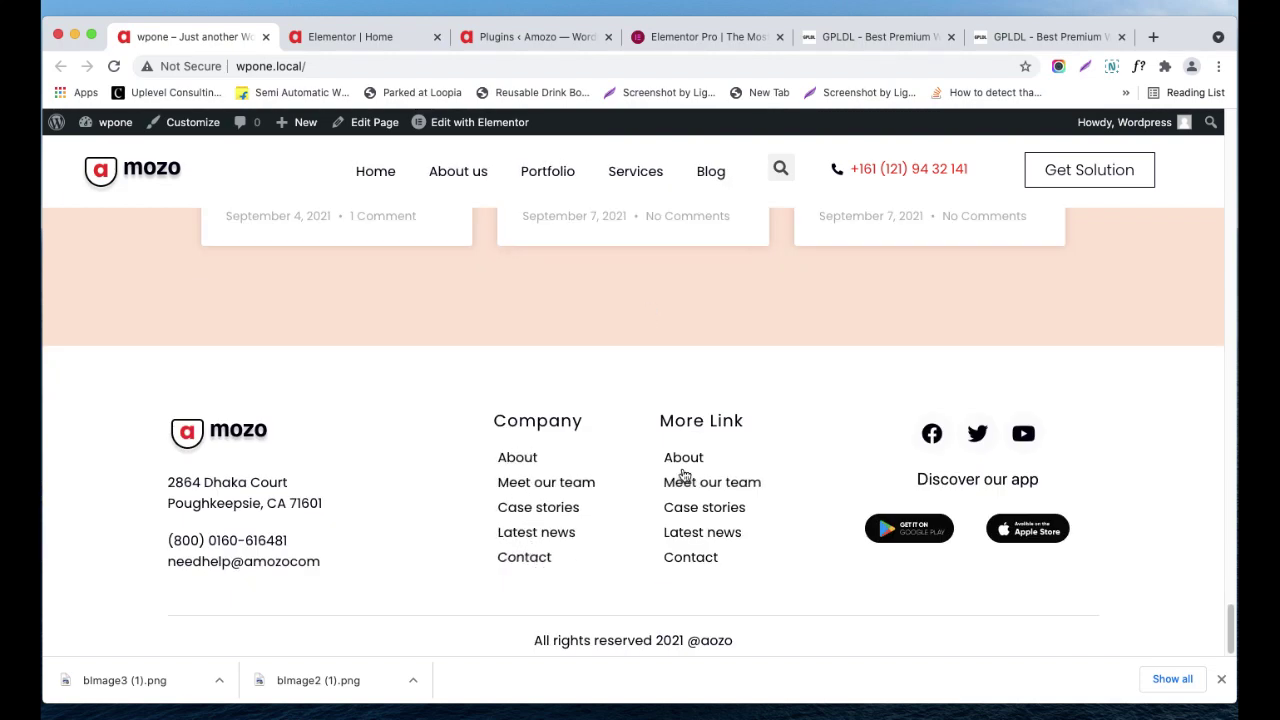
left_click(340, 40)
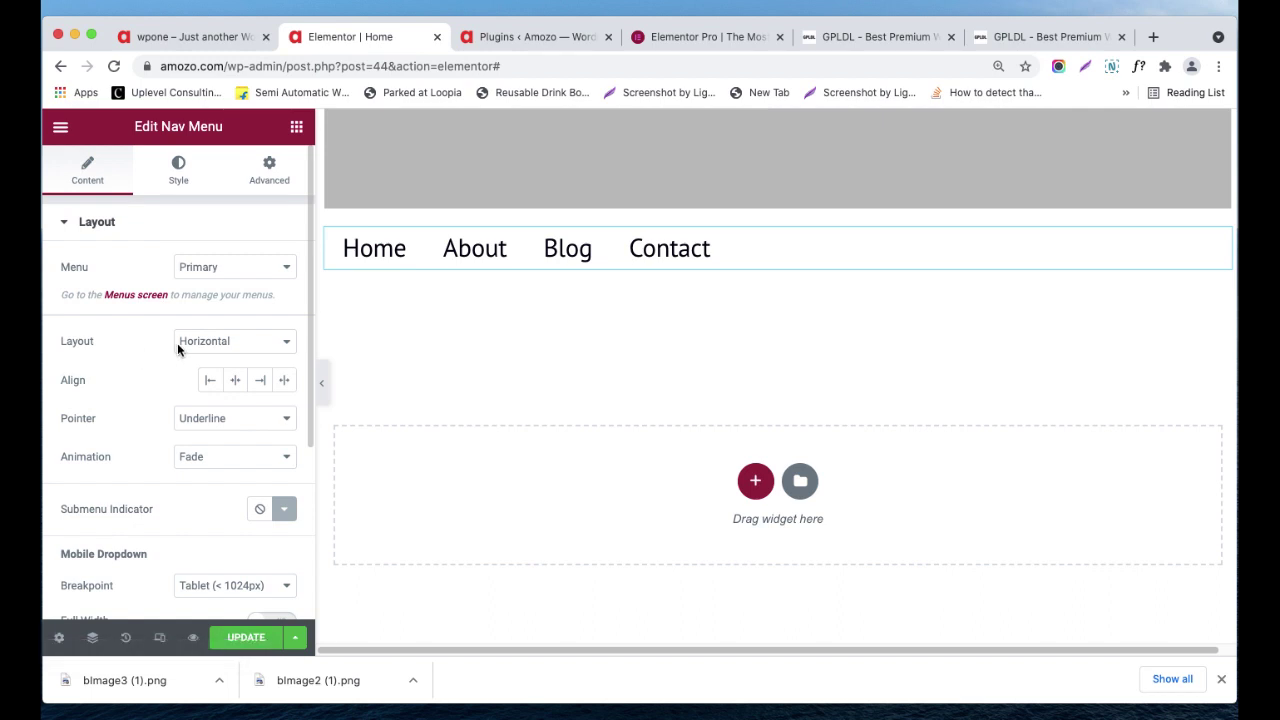
- Preview the nav menu as Vertical, then as Dropdown, toggling the hamburger open and closed
left_click(205, 341)
left_click(200, 355)
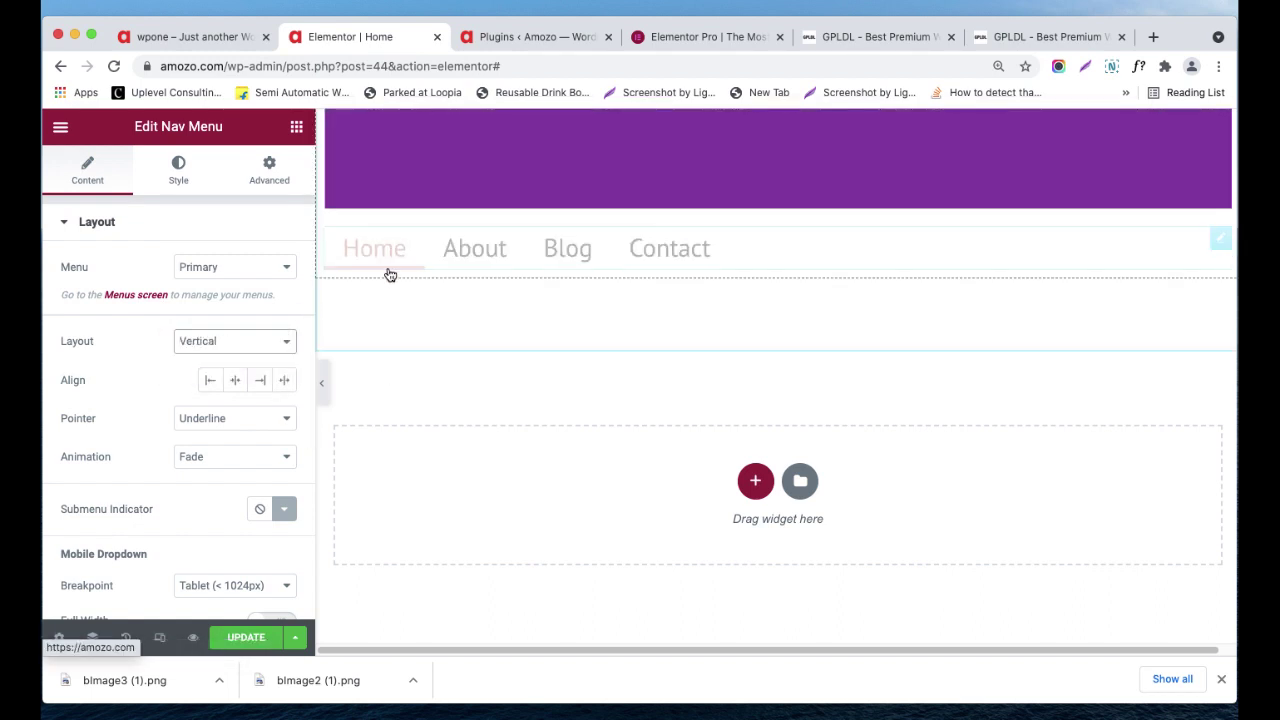
left_click(216, 345)
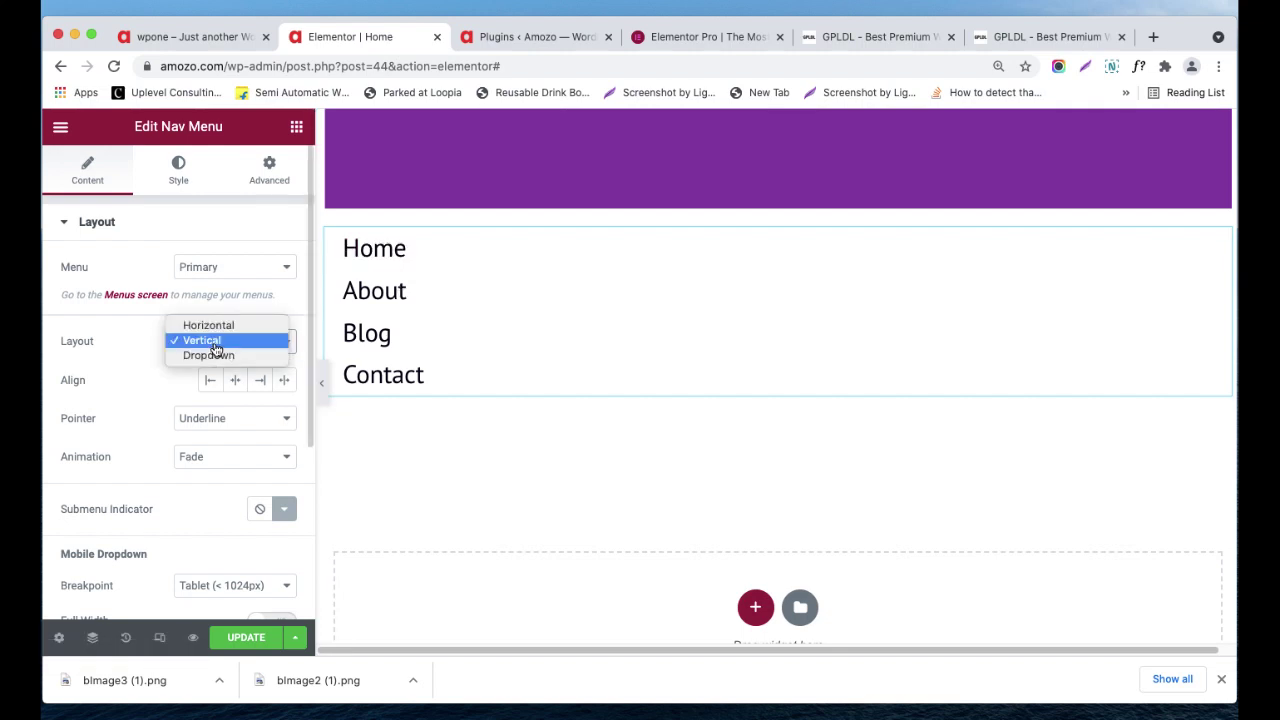
left_click(225, 357)
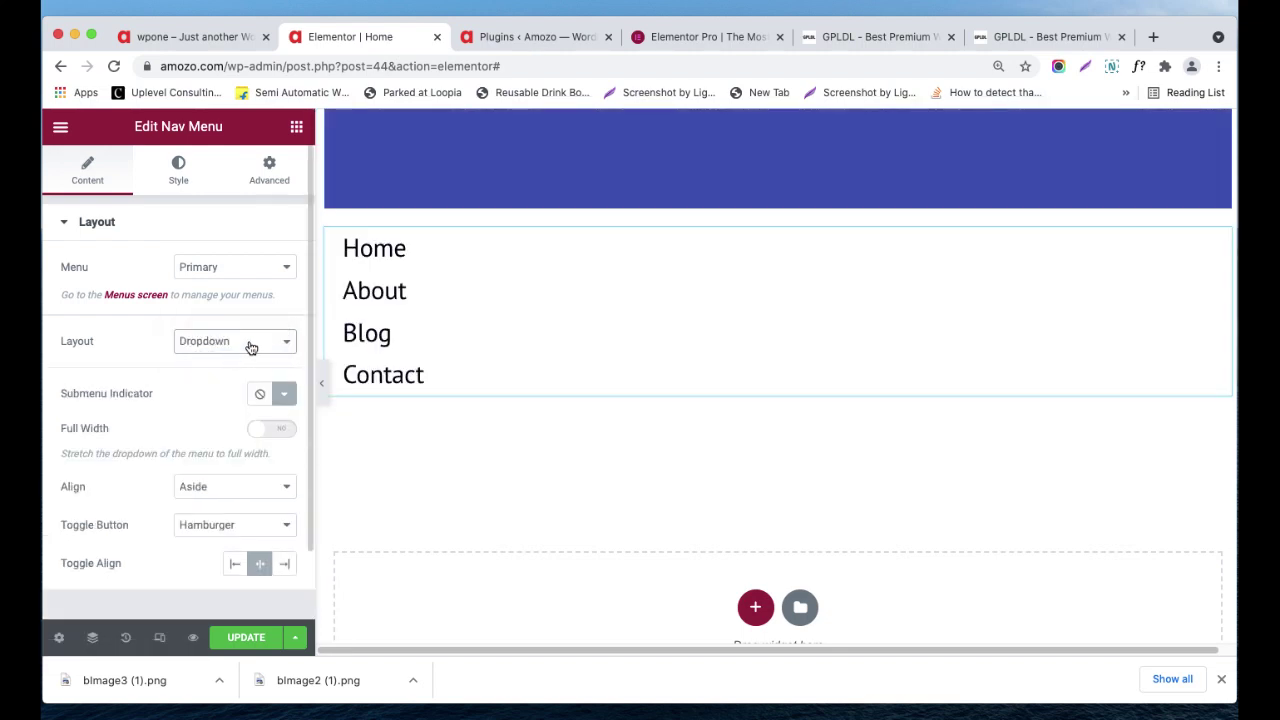
left_click(779, 248)
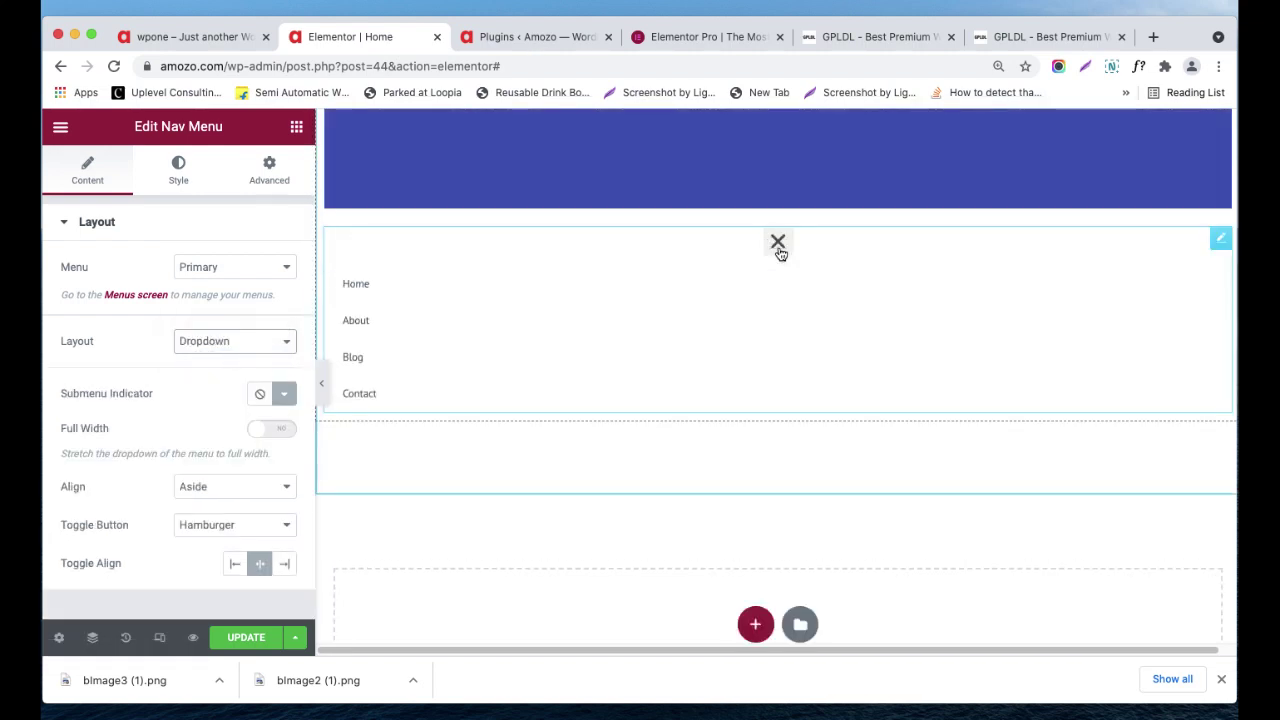
left_click(779, 248)
- Restore the Horizontal layout and open the Menu selection list
left_click(240, 345)
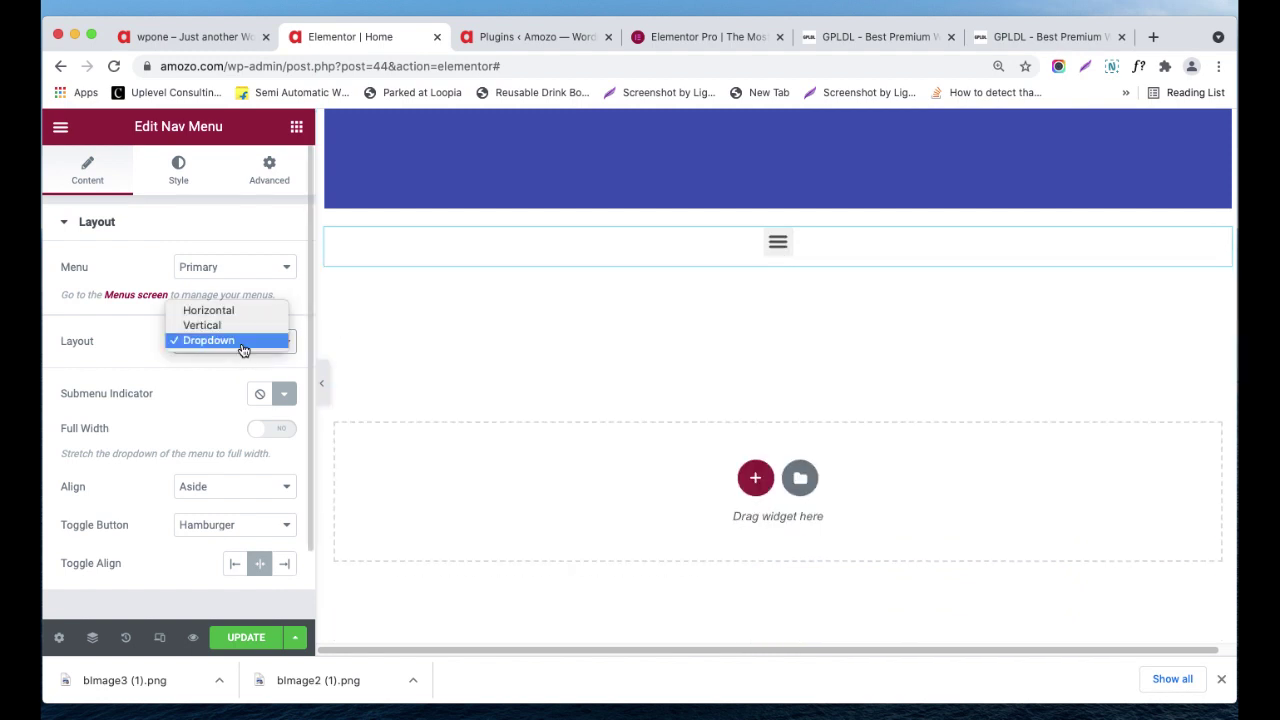
left_click(237, 317)
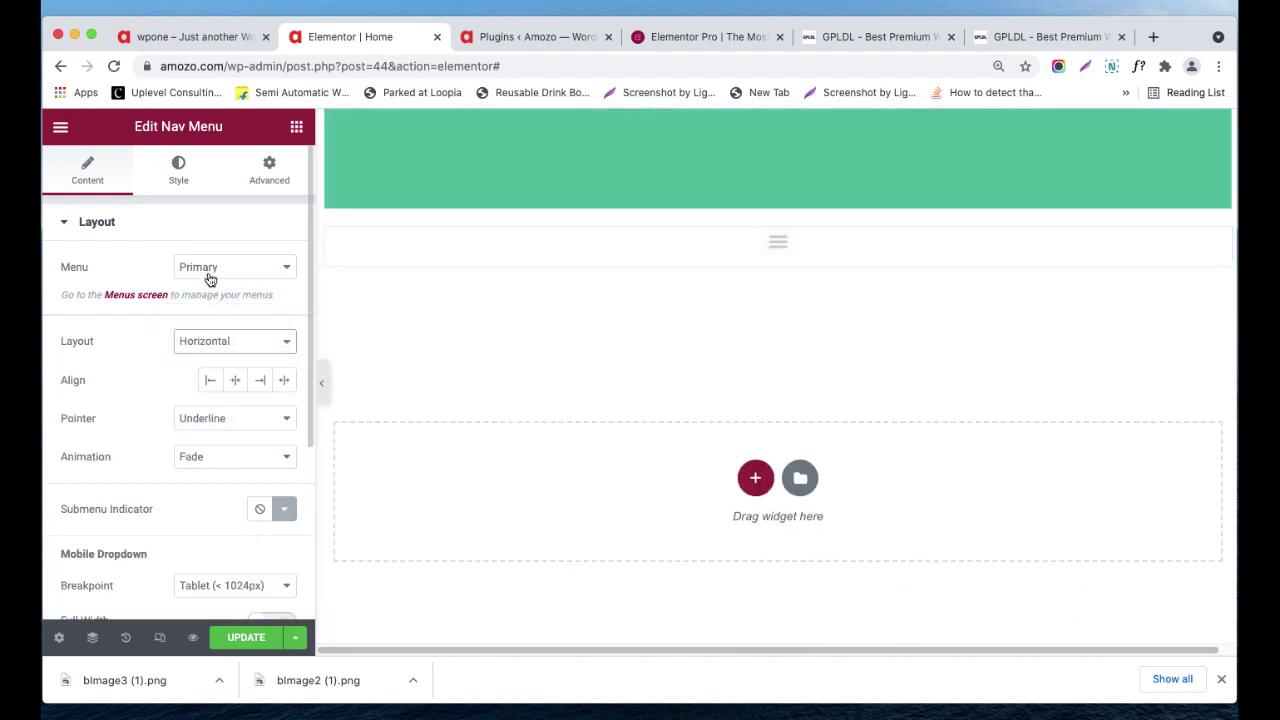
left_click(210, 279)
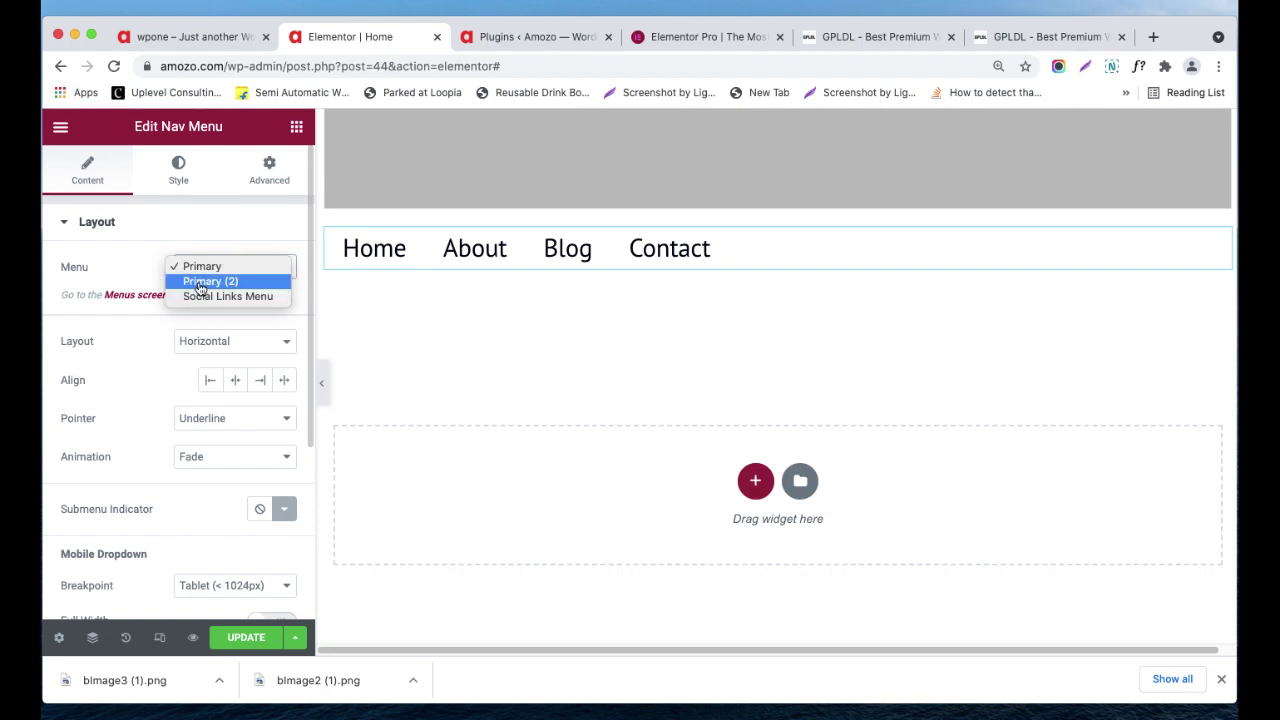
- Keep the Primary menu, center-align it, and set Pointer to Double Line with Fade animation
left_click(155, 355)
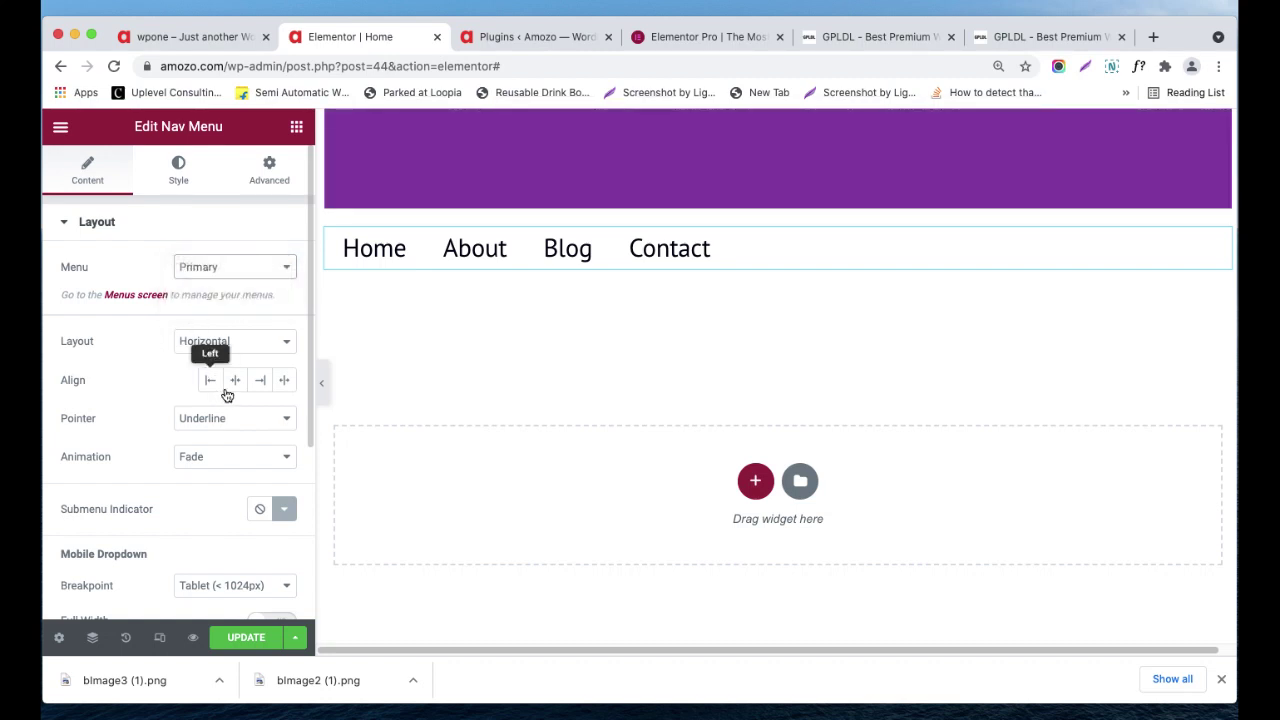
left_click(235, 383)
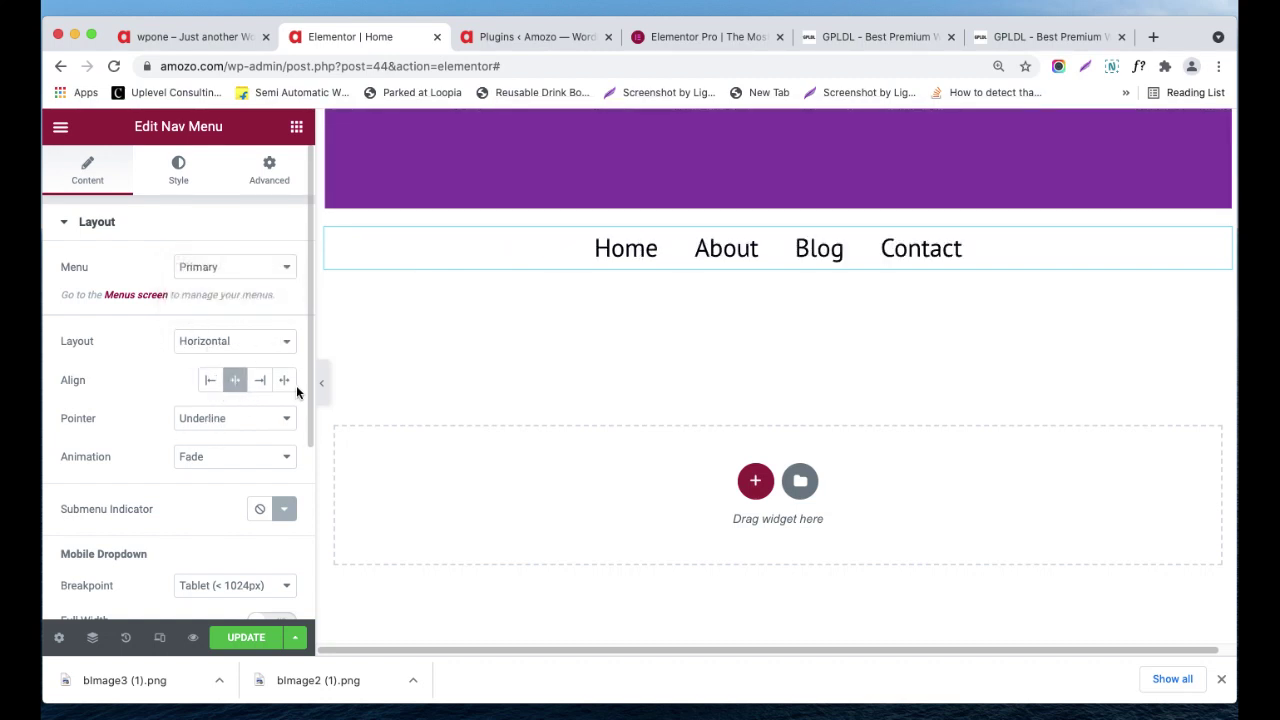
left_click(241, 420)
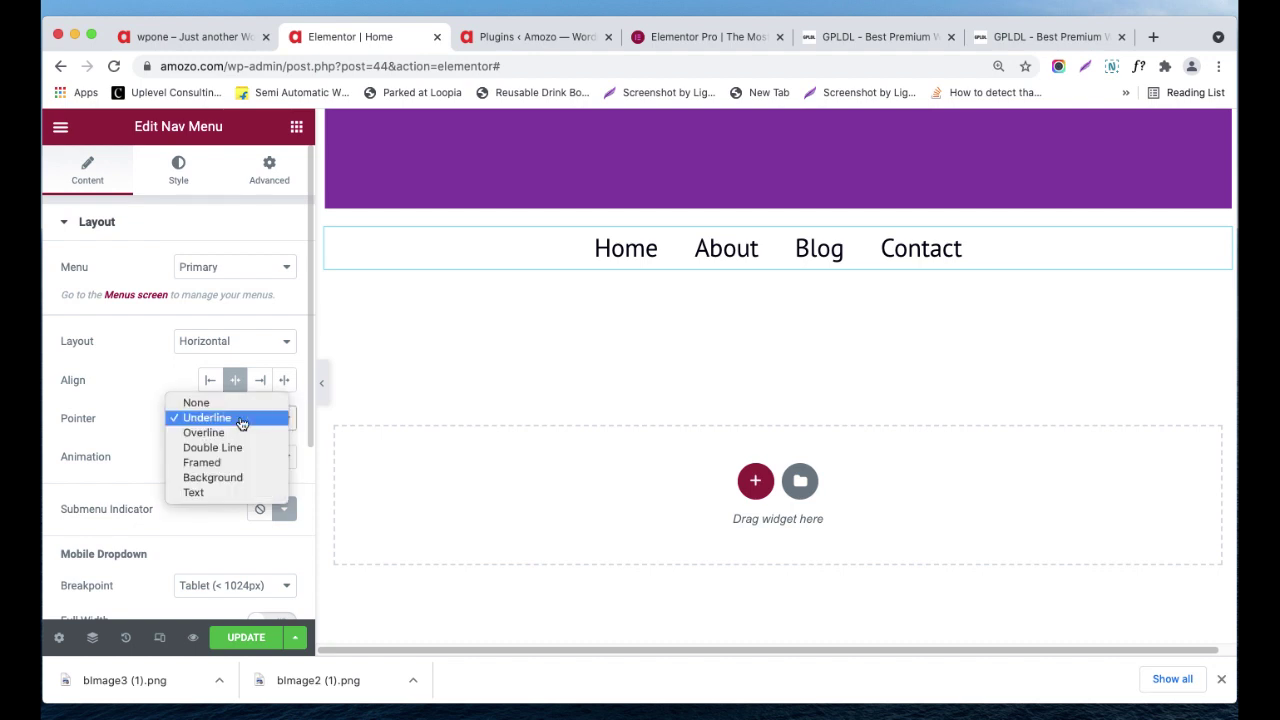
left_click(140, 433)
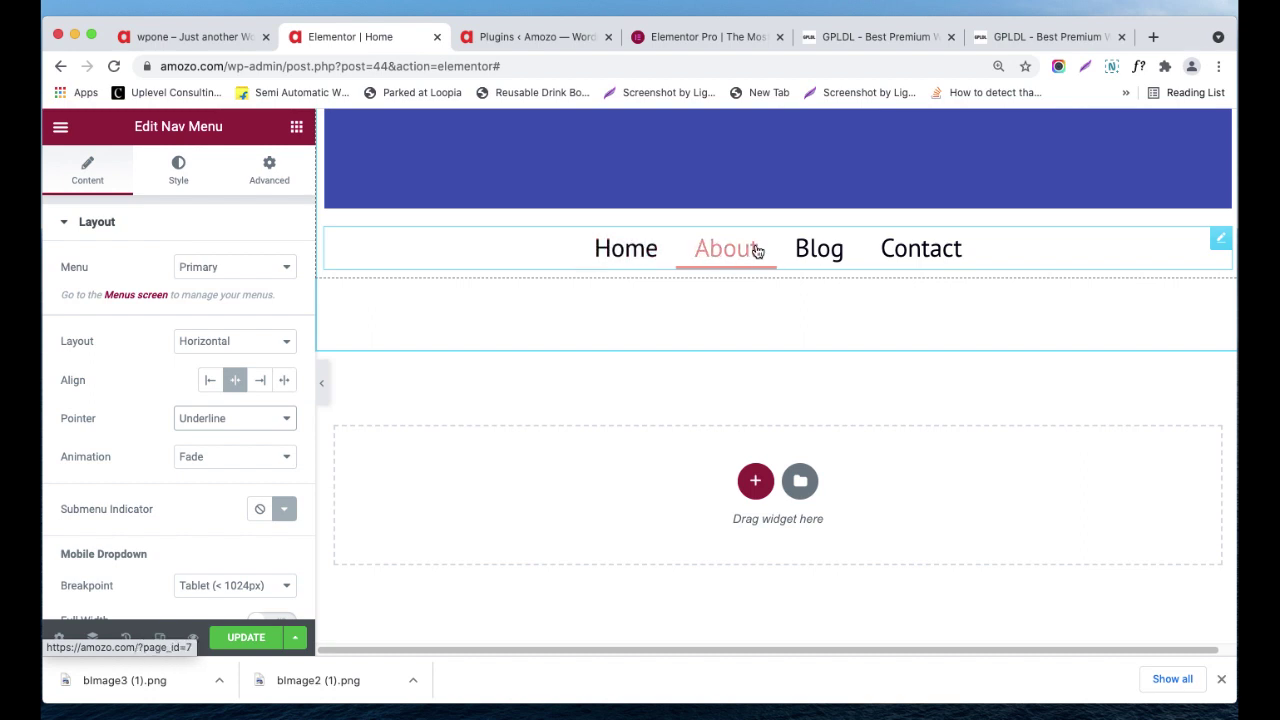
left_click(254, 421)
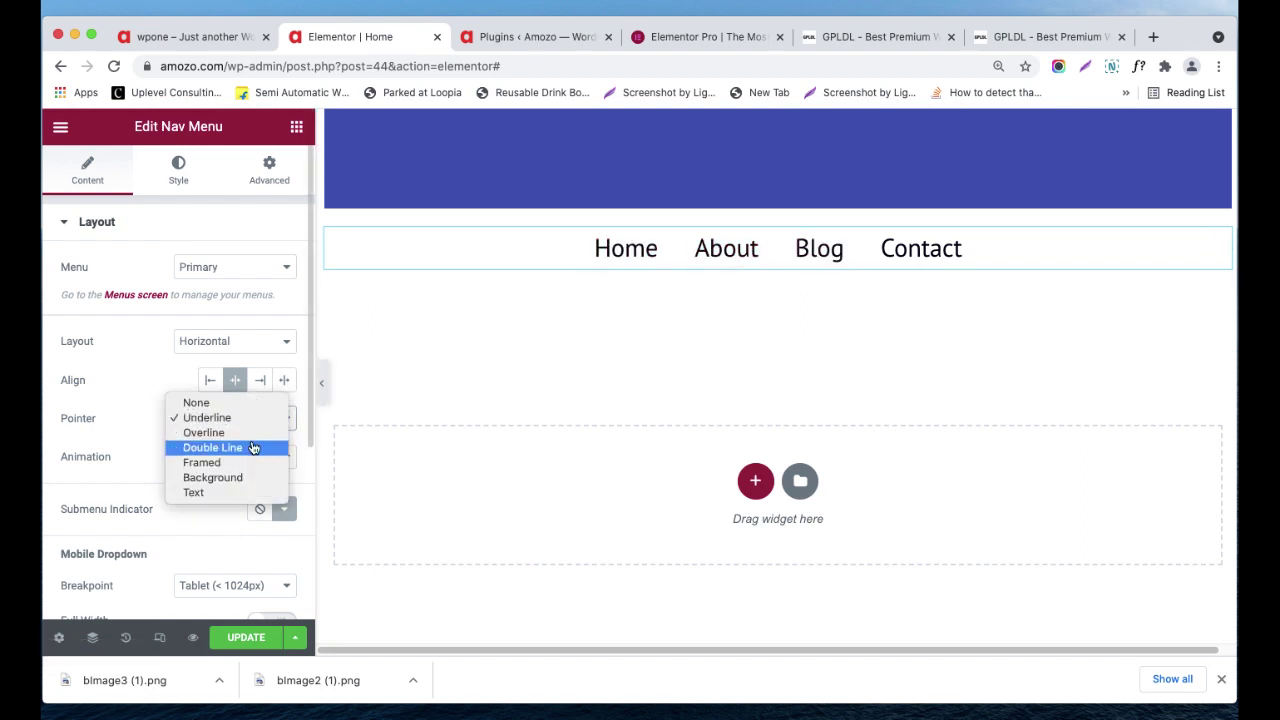
left_click(251, 448)
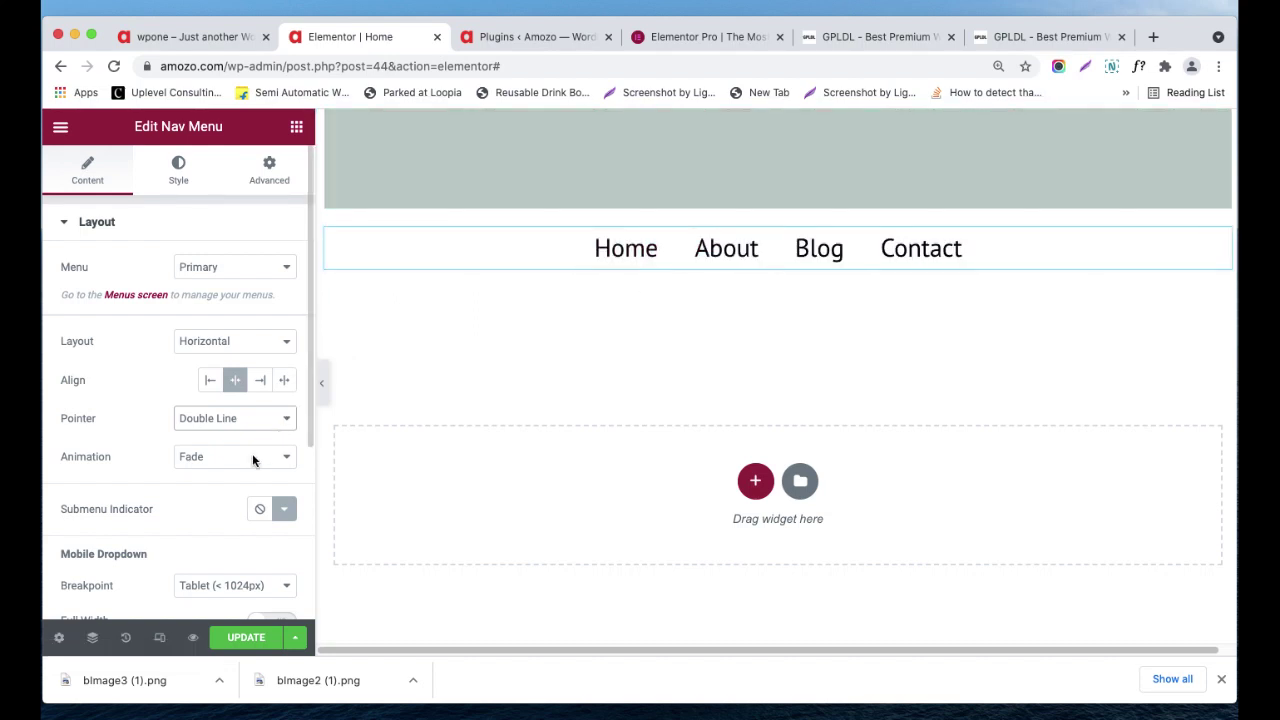
left_click(254, 459)
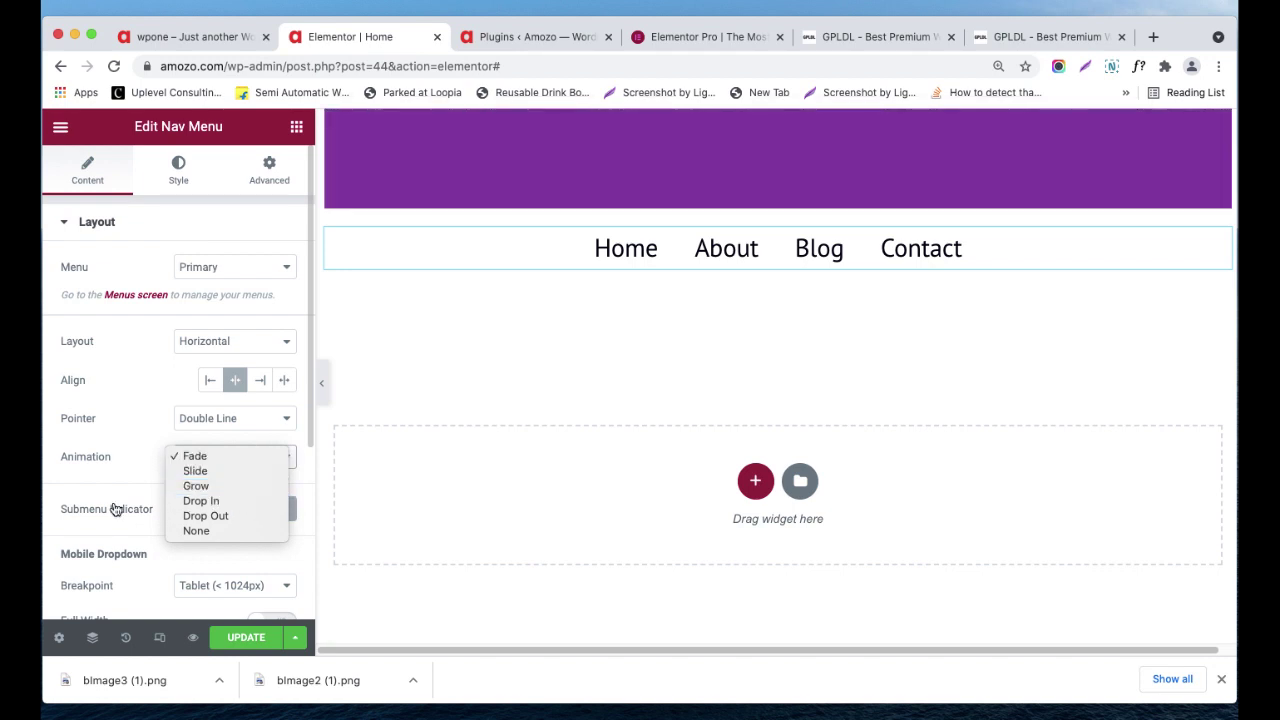
left_click(129, 540)
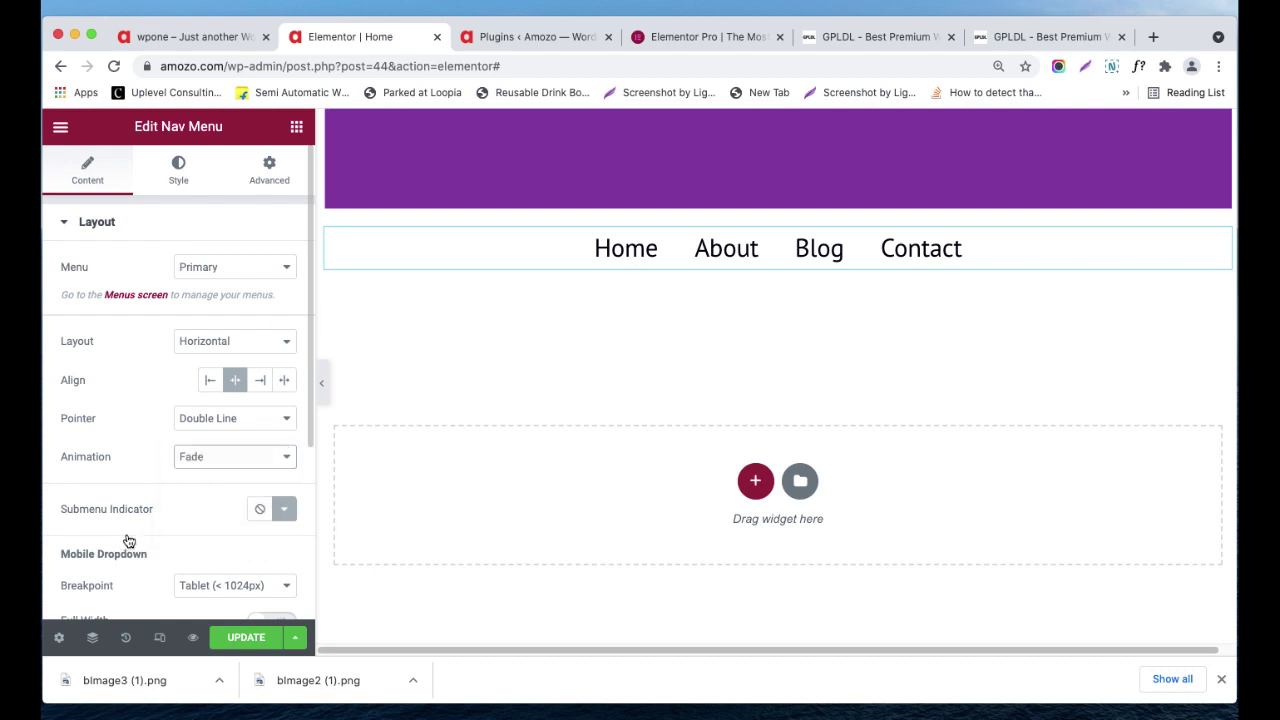
scroll(225, 527, "down", 1)
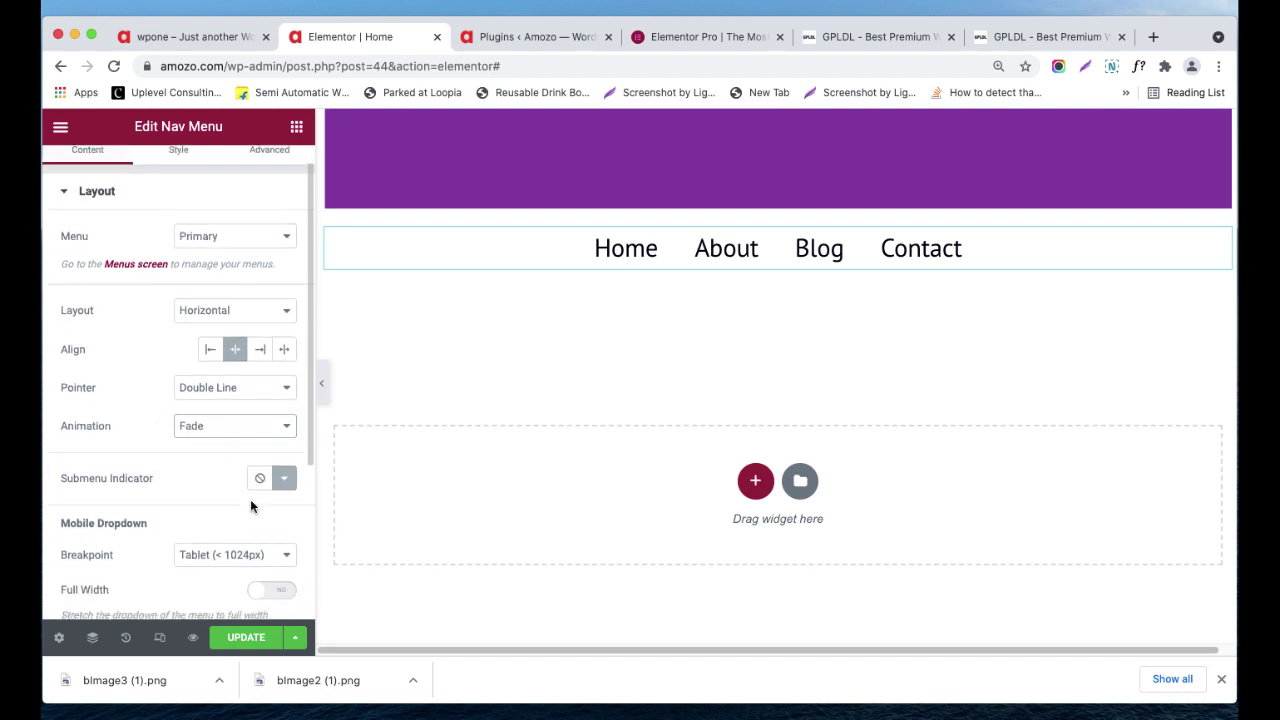
left_click(282, 481)
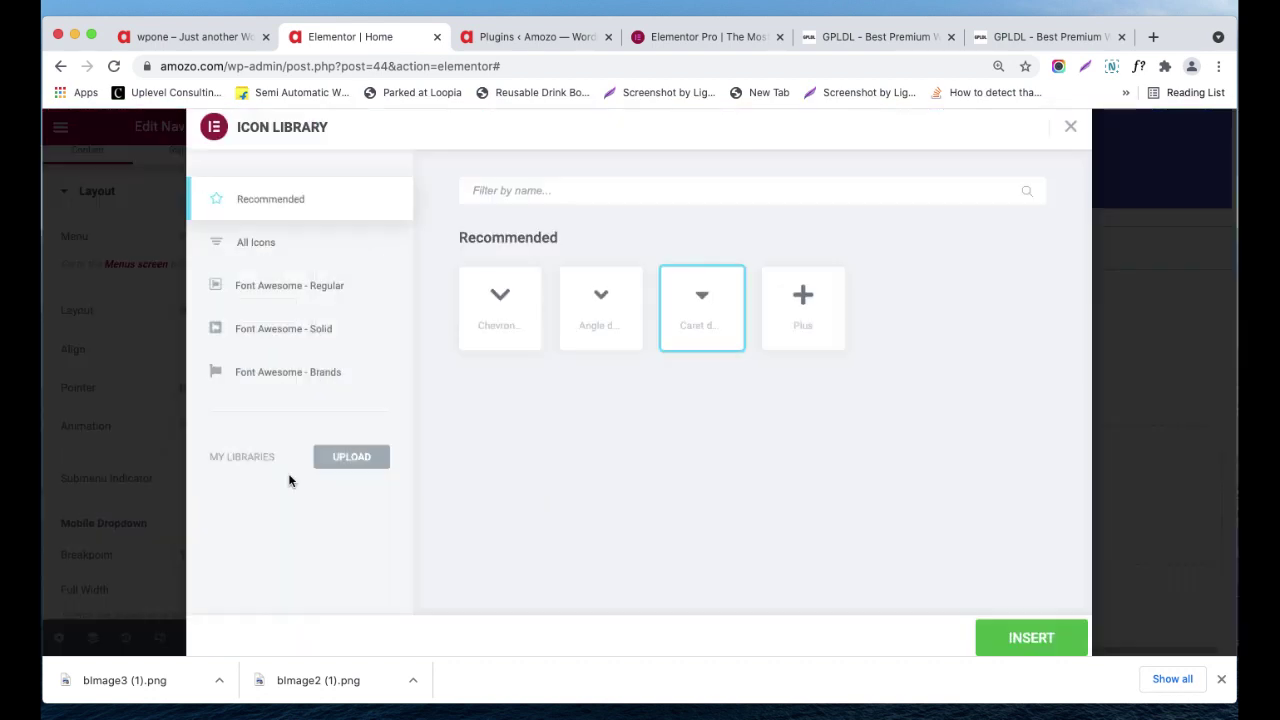
left_click(1135, 261)
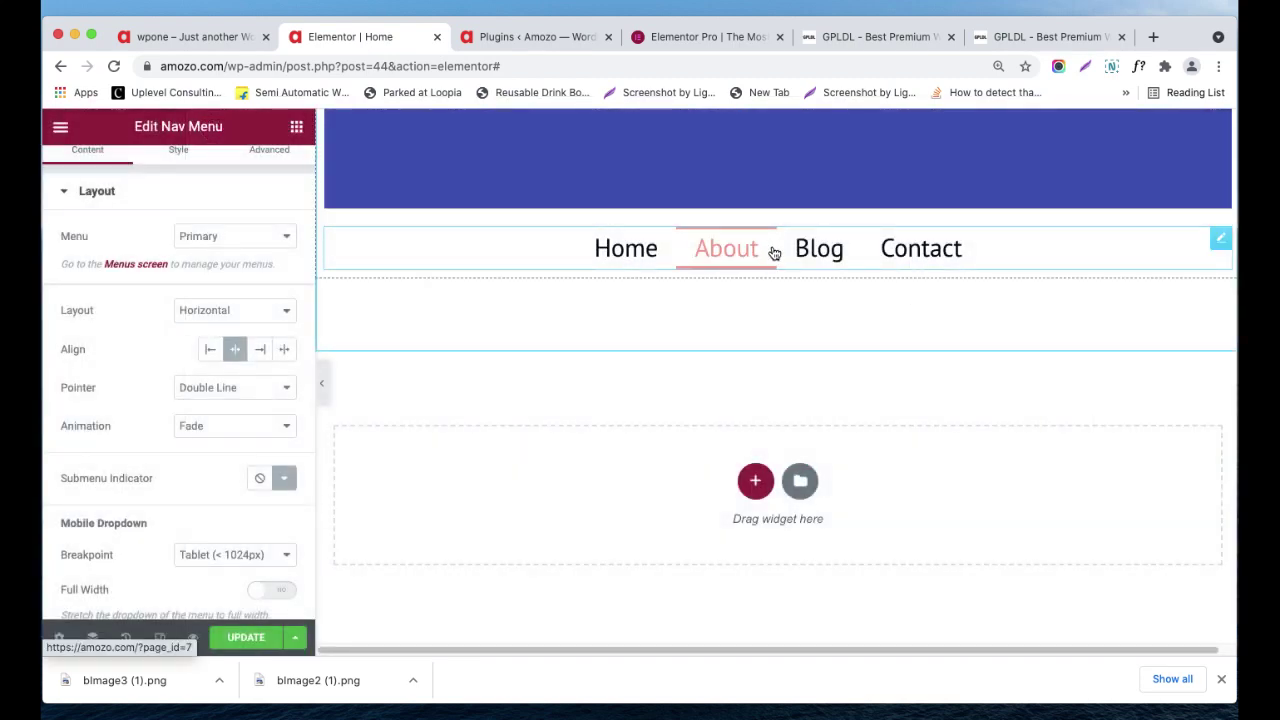
scroll(170, 510, "down", 1)
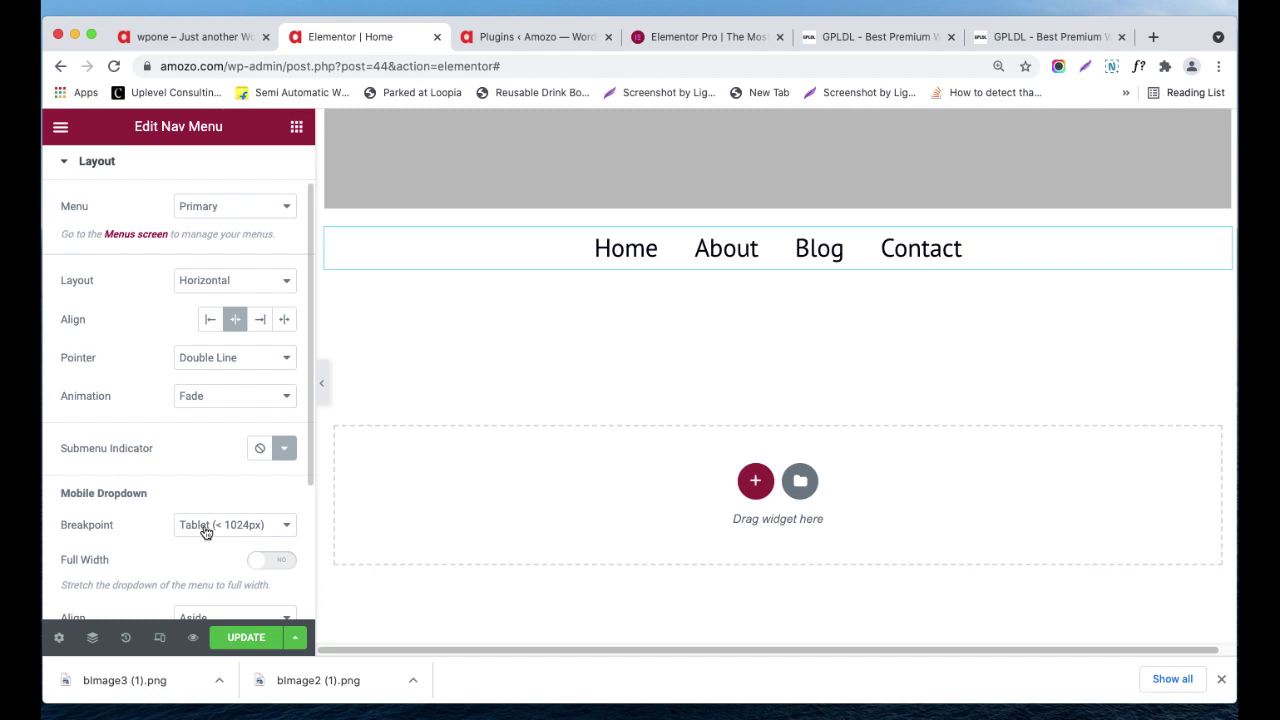
scroll(205, 532, "down", 3)
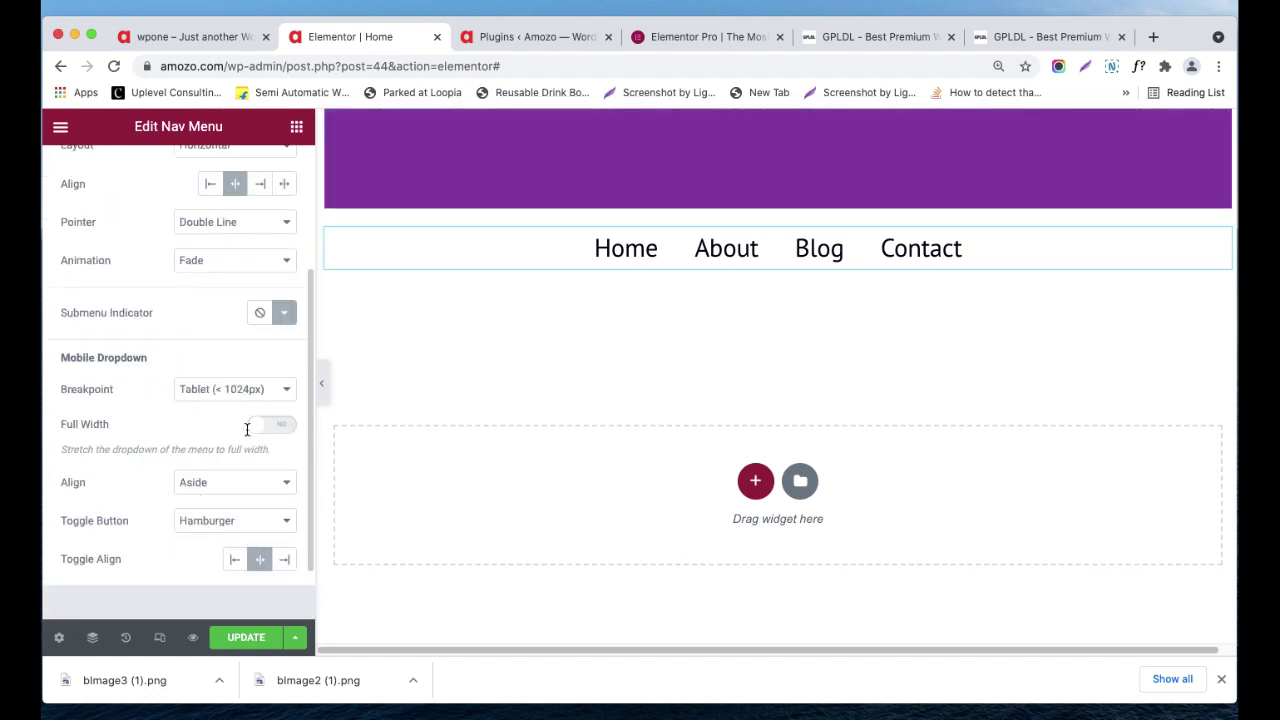
left_click(254, 398)
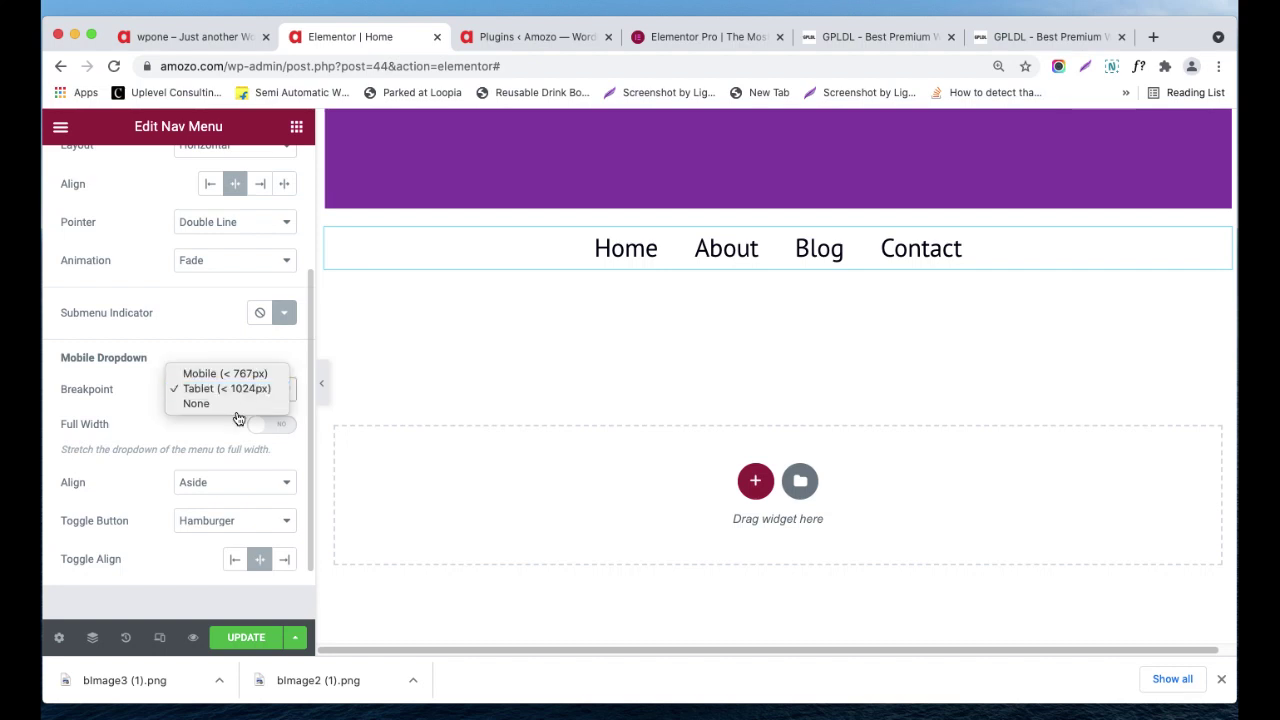
left_click(230, 440)
scroll(232, 442, "down", 1)
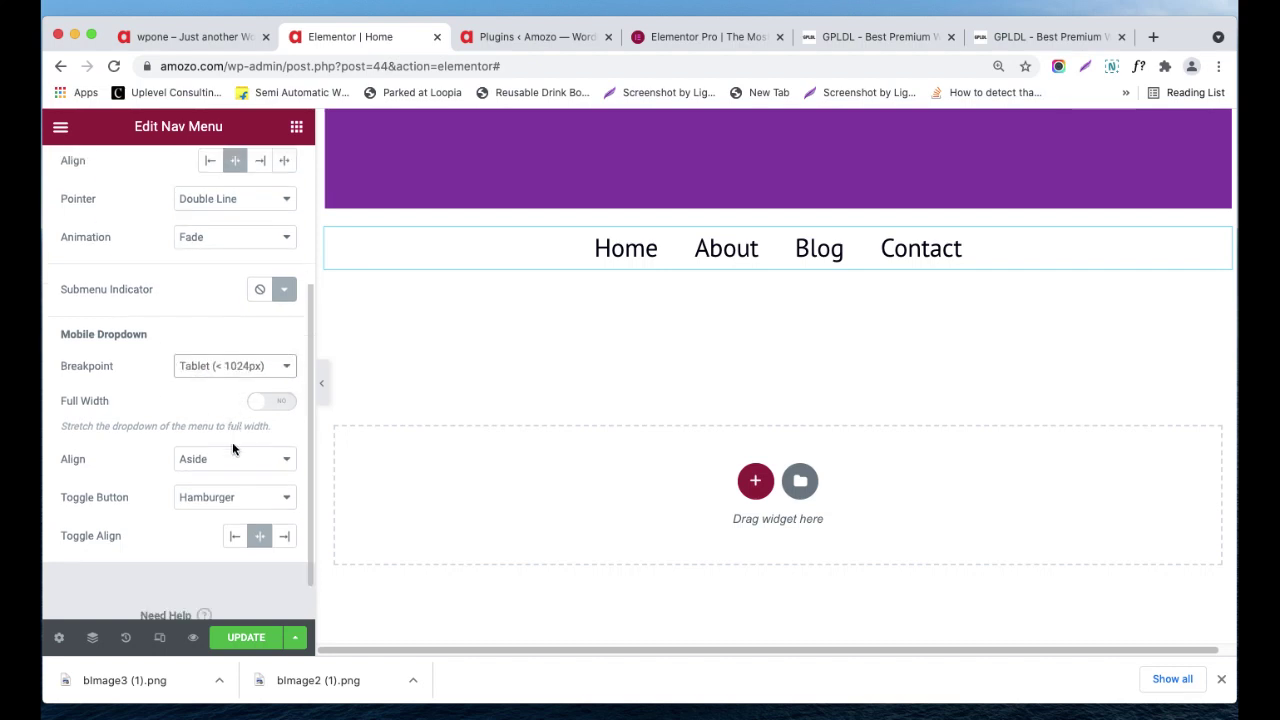
left_click(211, 467)
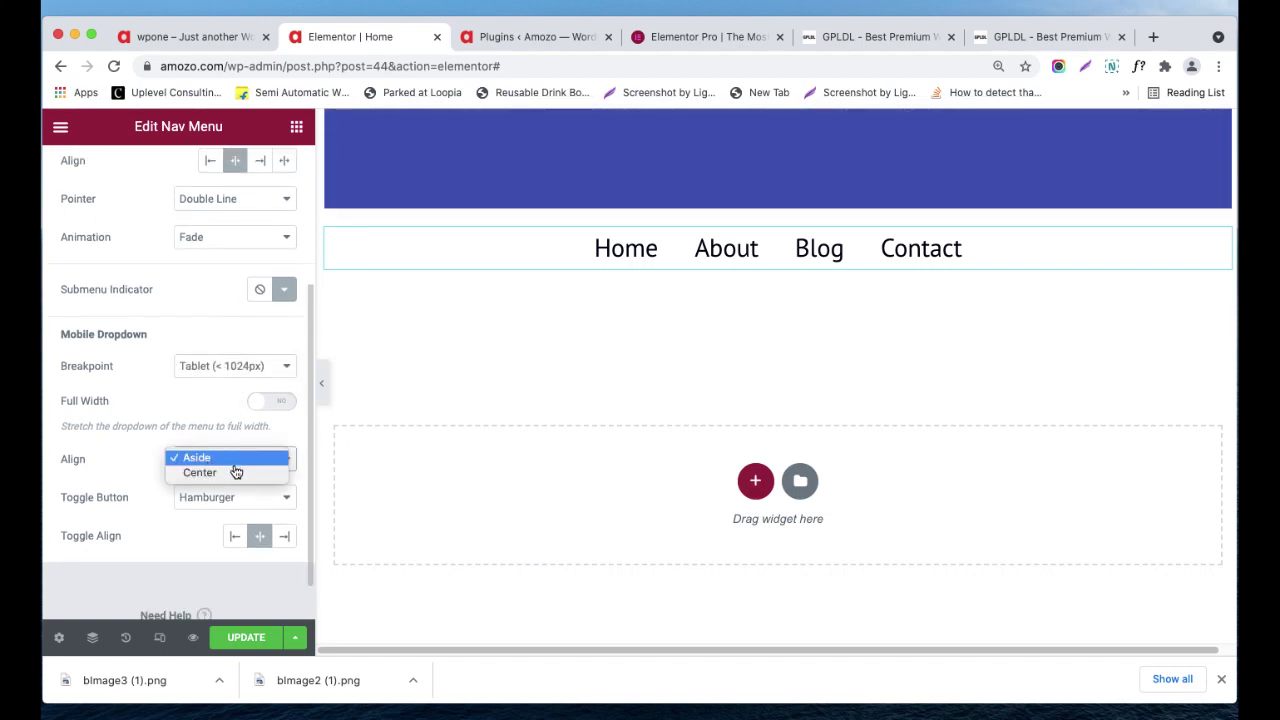
left_click(236, 474)
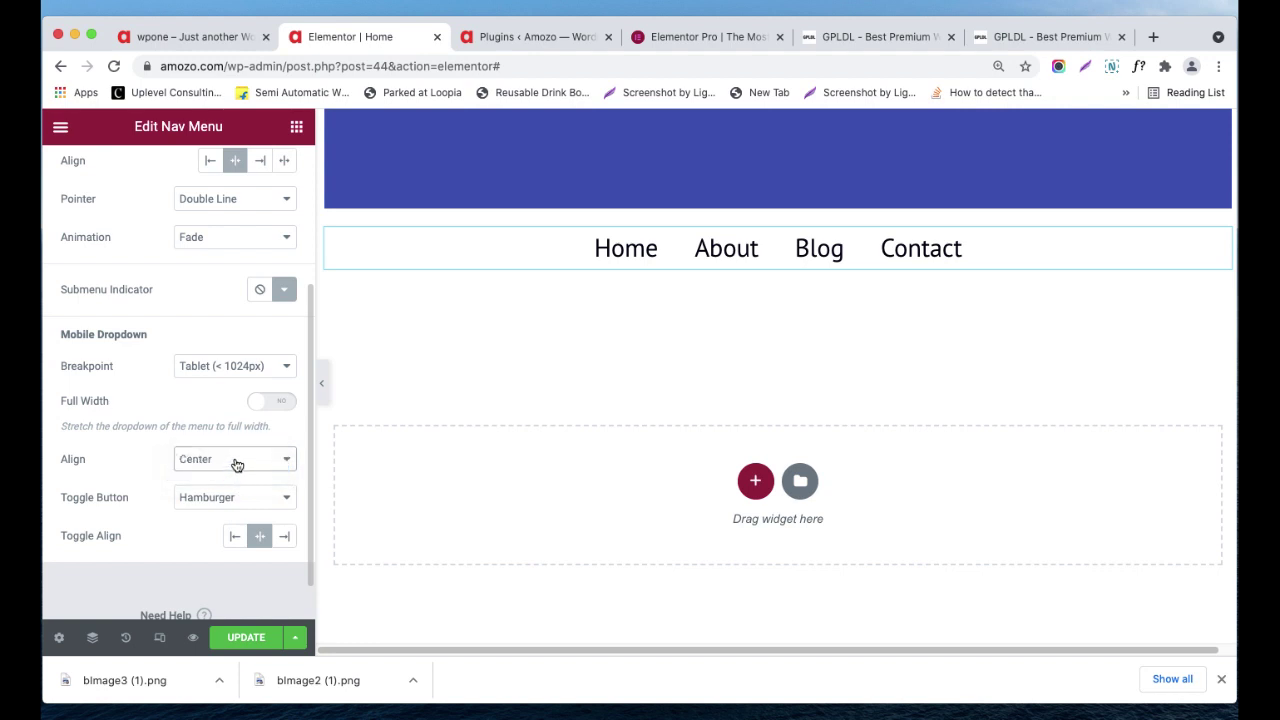
left_click(237, 462)
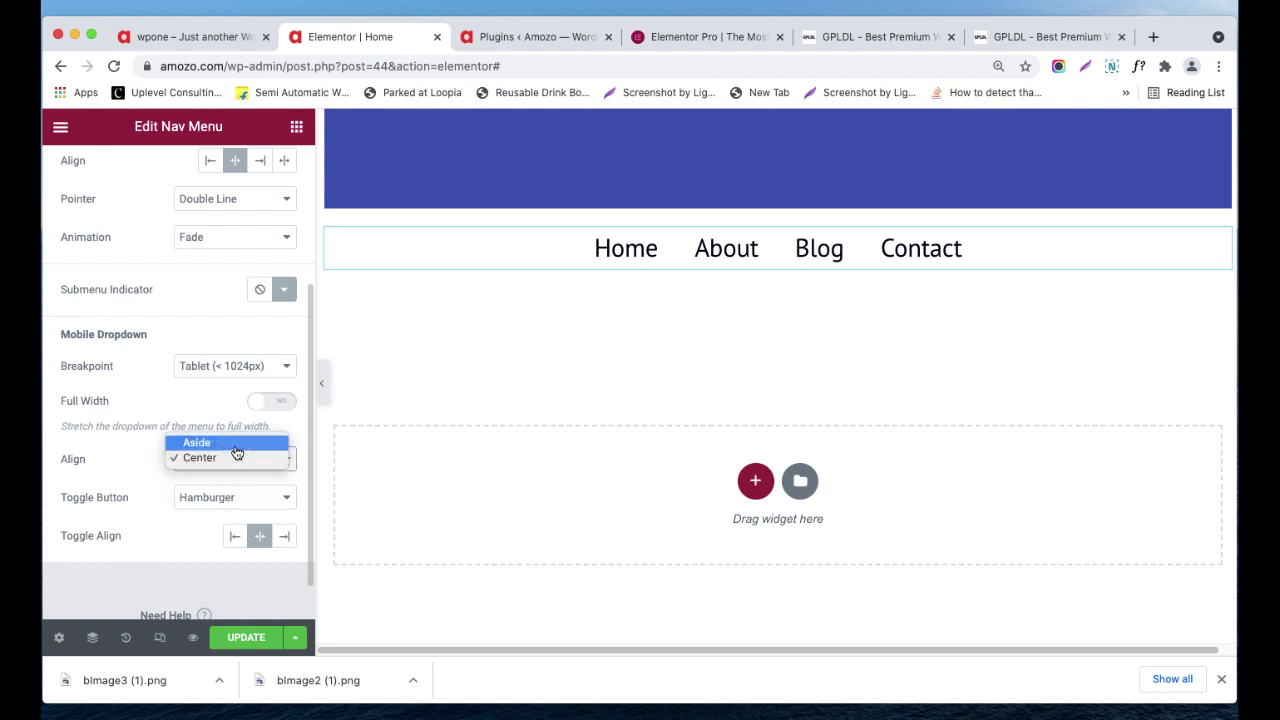
left_click(235, 445)
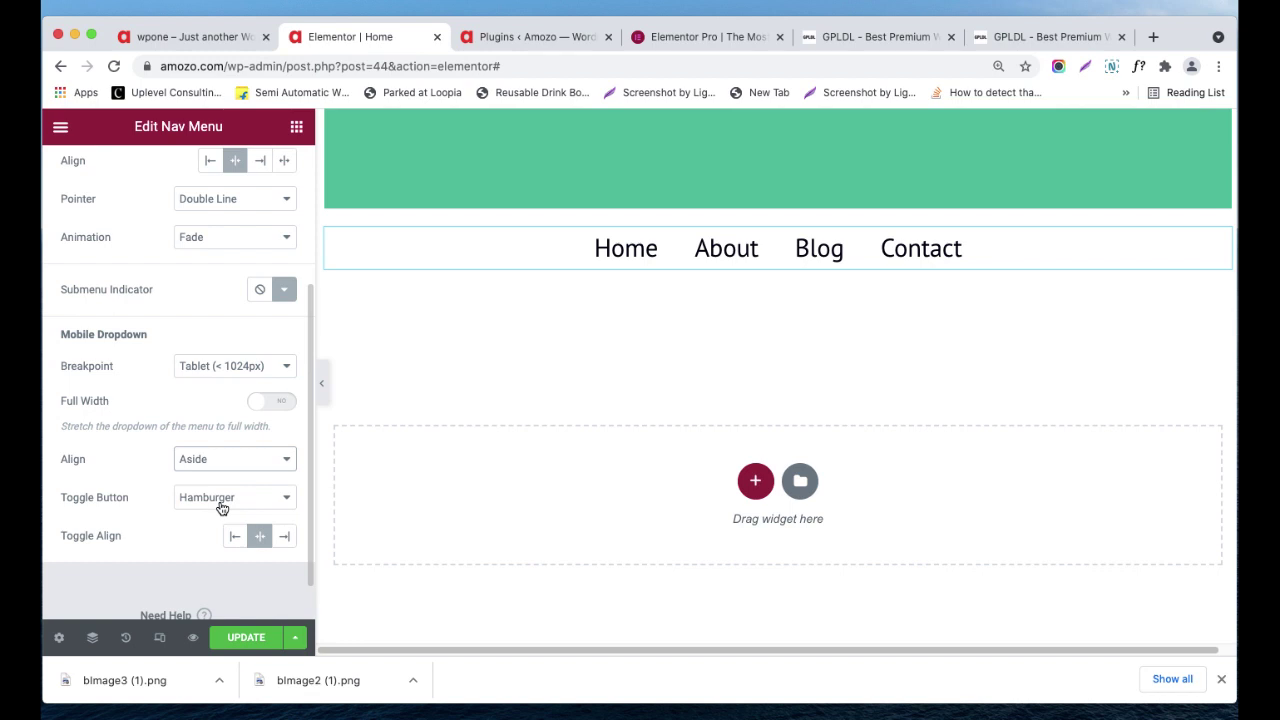
left_click(222, 508)
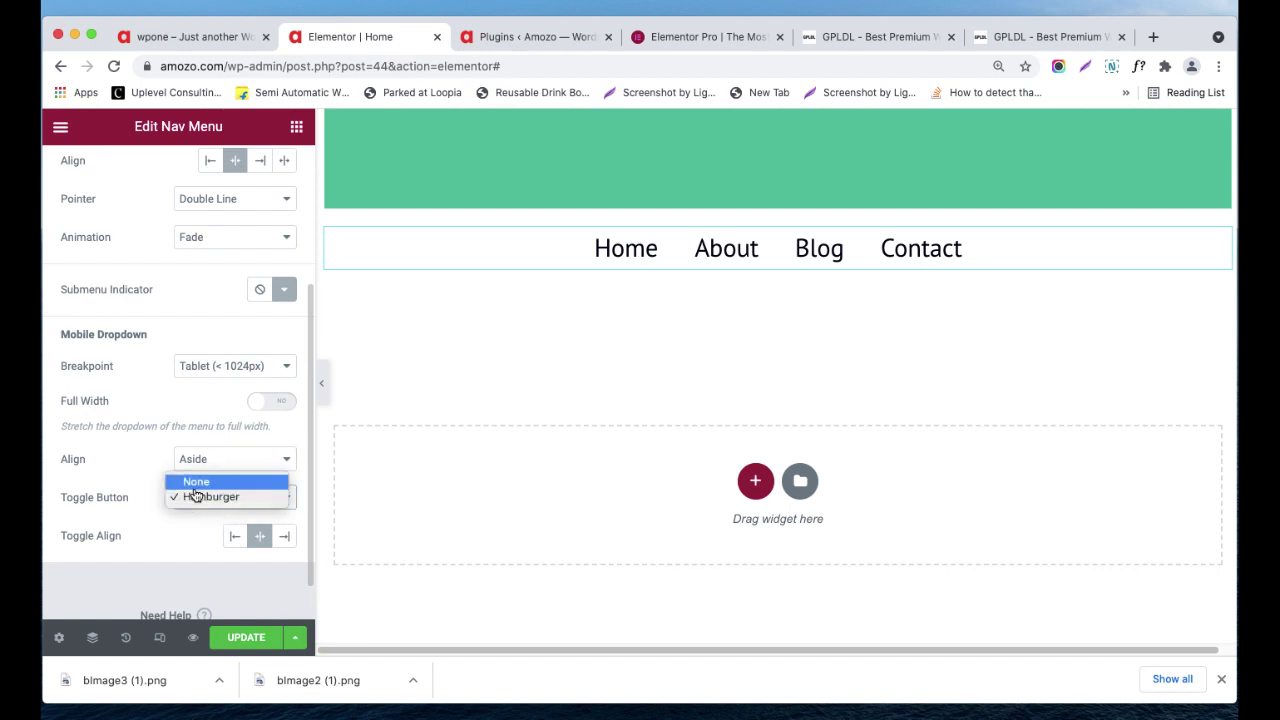
left_click(137, 546)
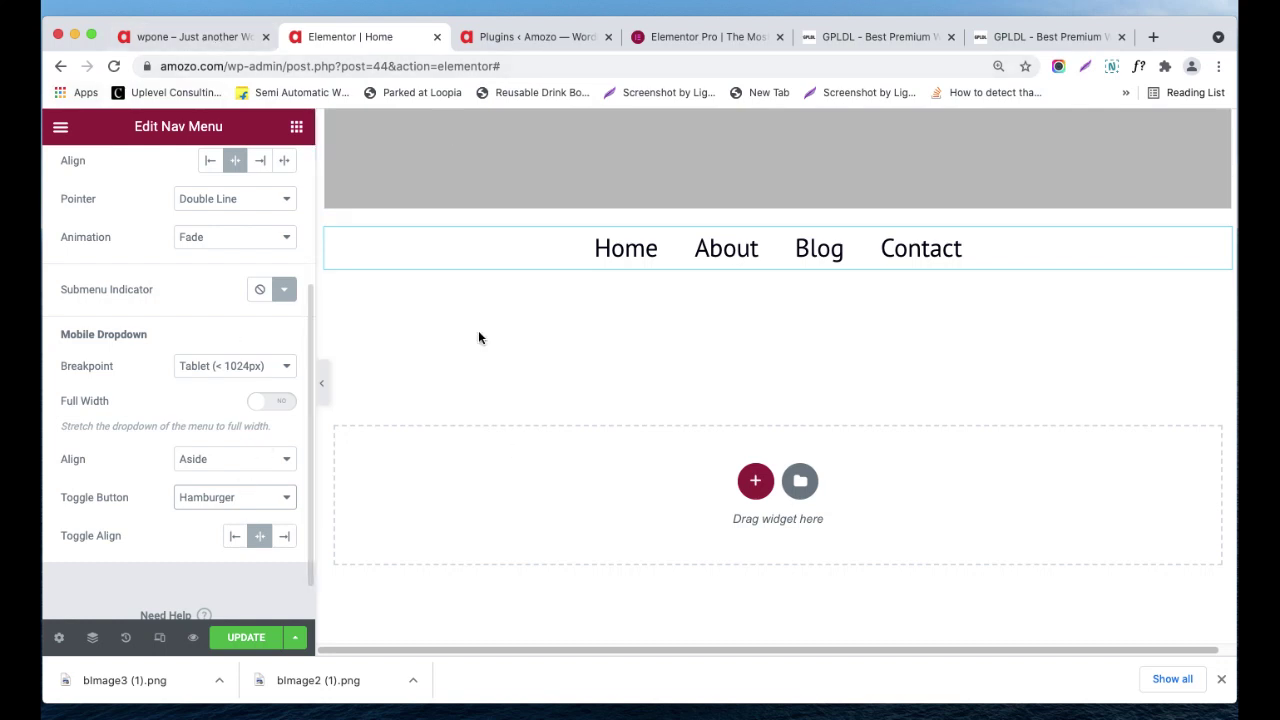
scroll(246, 507, "down", 1)
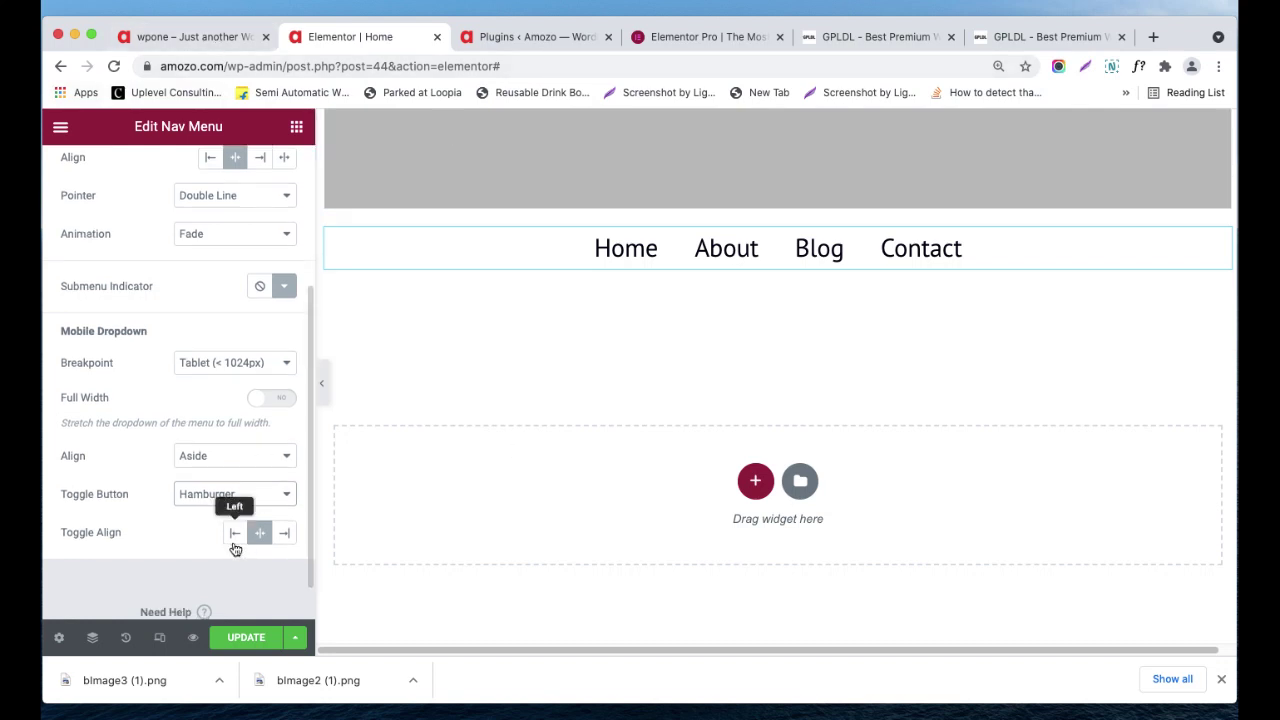
left_click(236, 533)
left_click(260, 536)
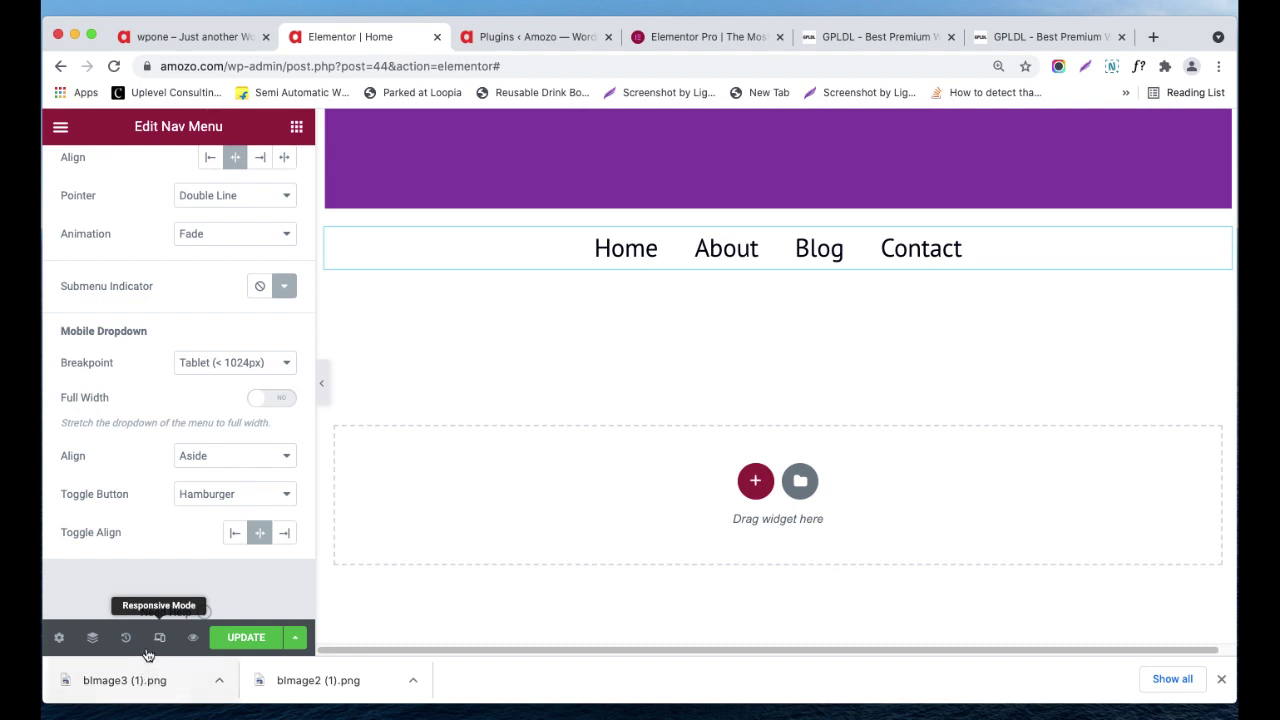
left_click(161, 641)
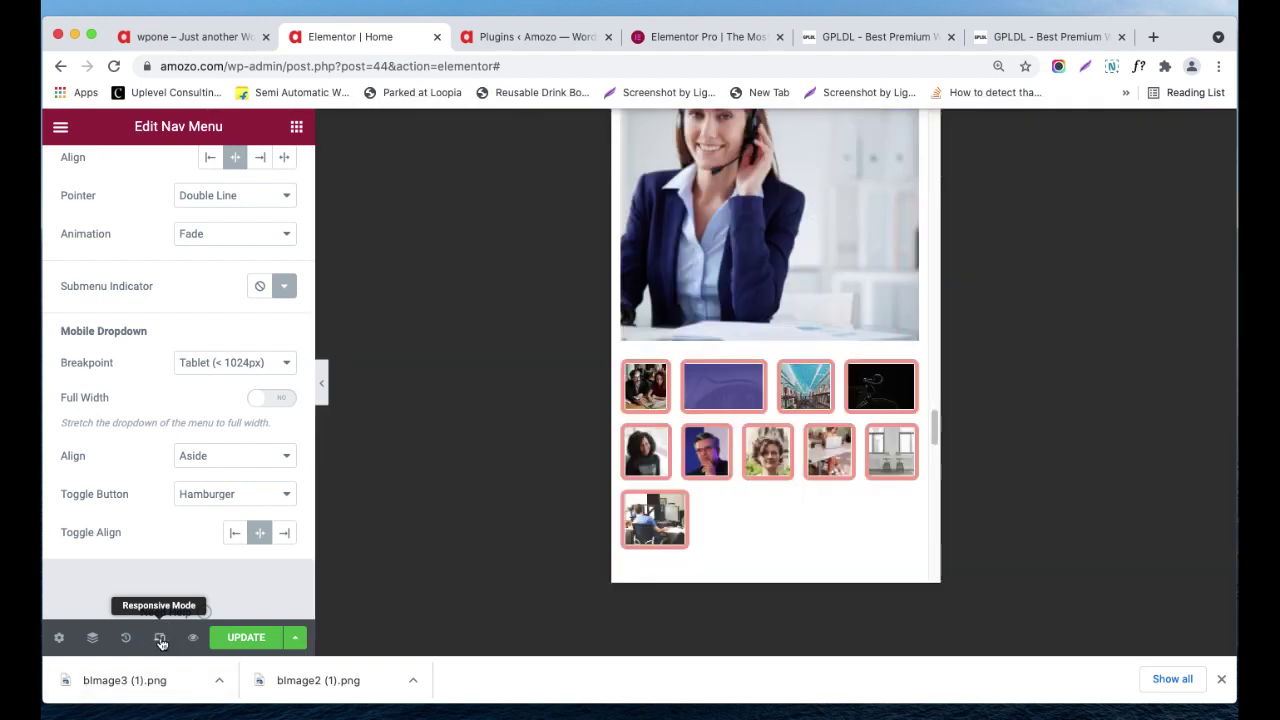
scroll(795, 388, "down", 5)
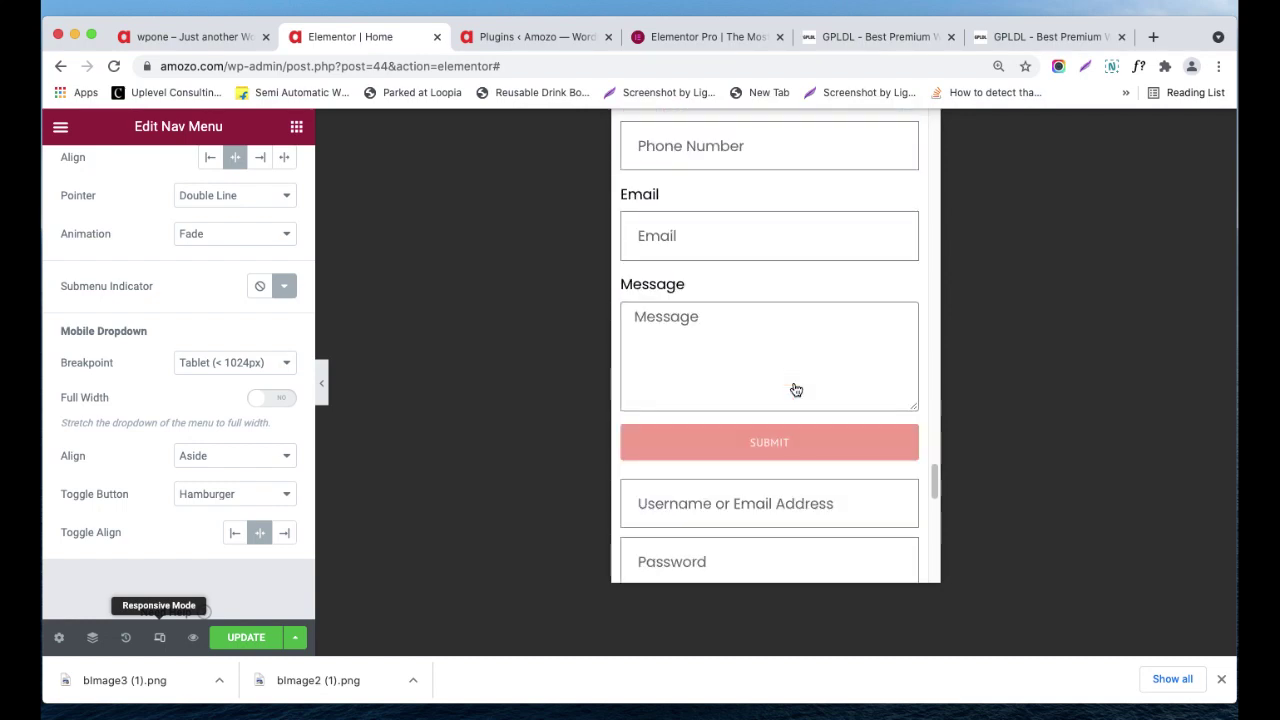
scroll(795, 388, "down", 5)
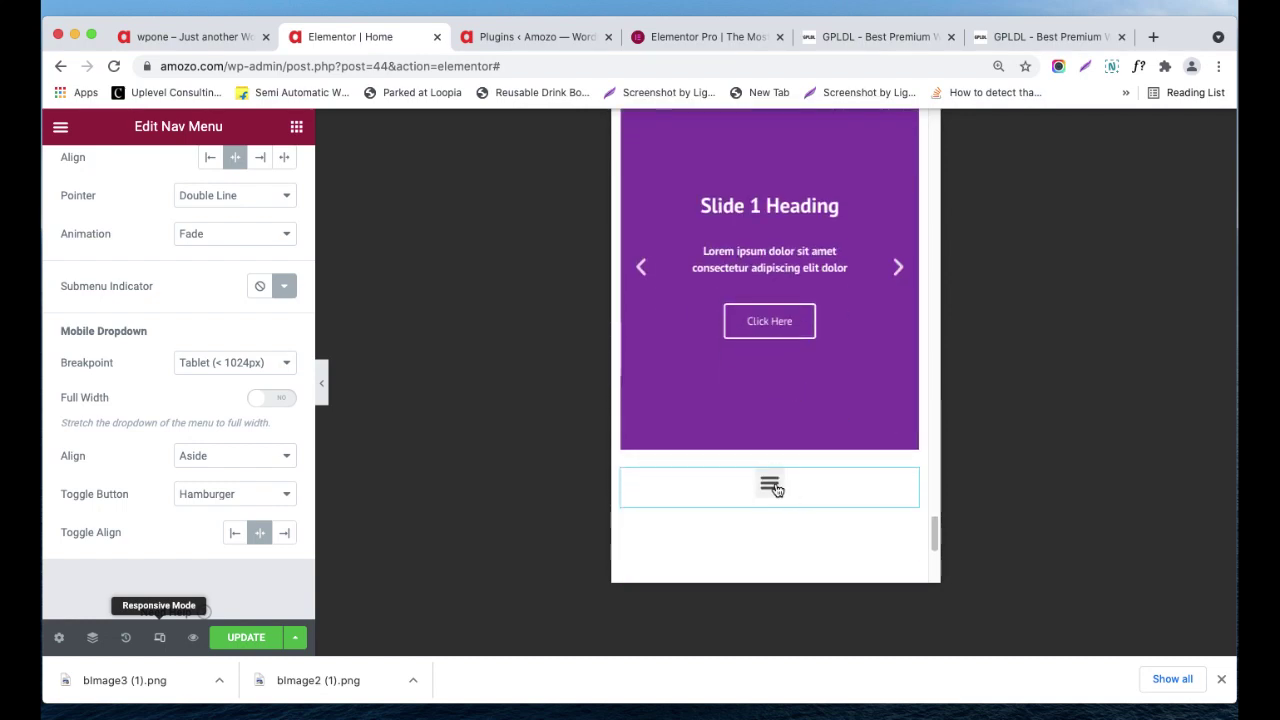
left_click(777, 490)
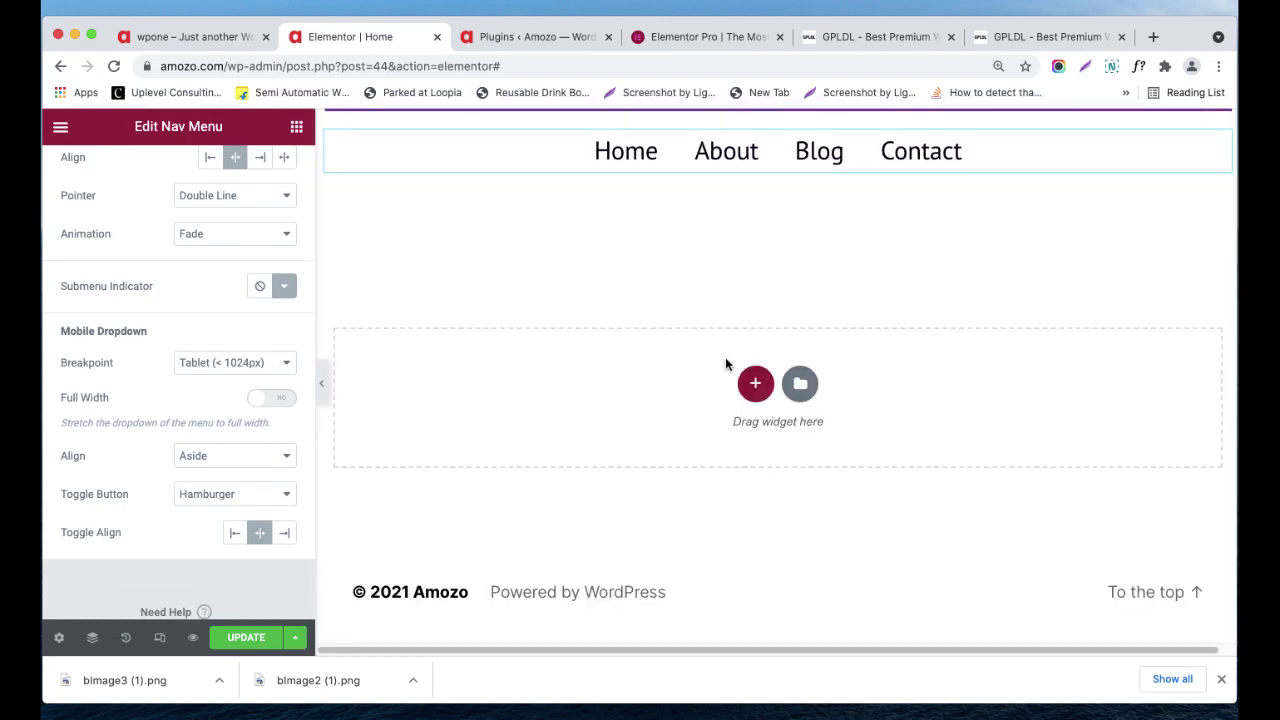
scroll(740, 350, "up", 1)
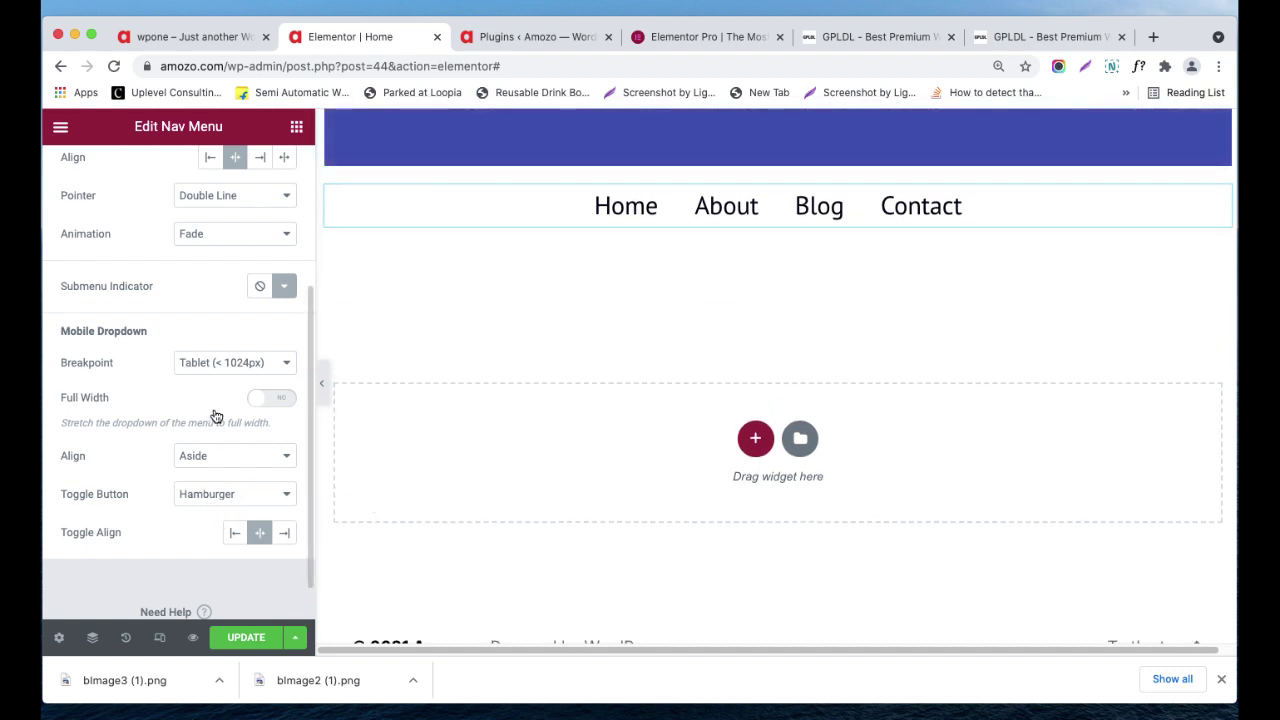
scroll(215, 414, "up", 5)
left_click(181, 188)
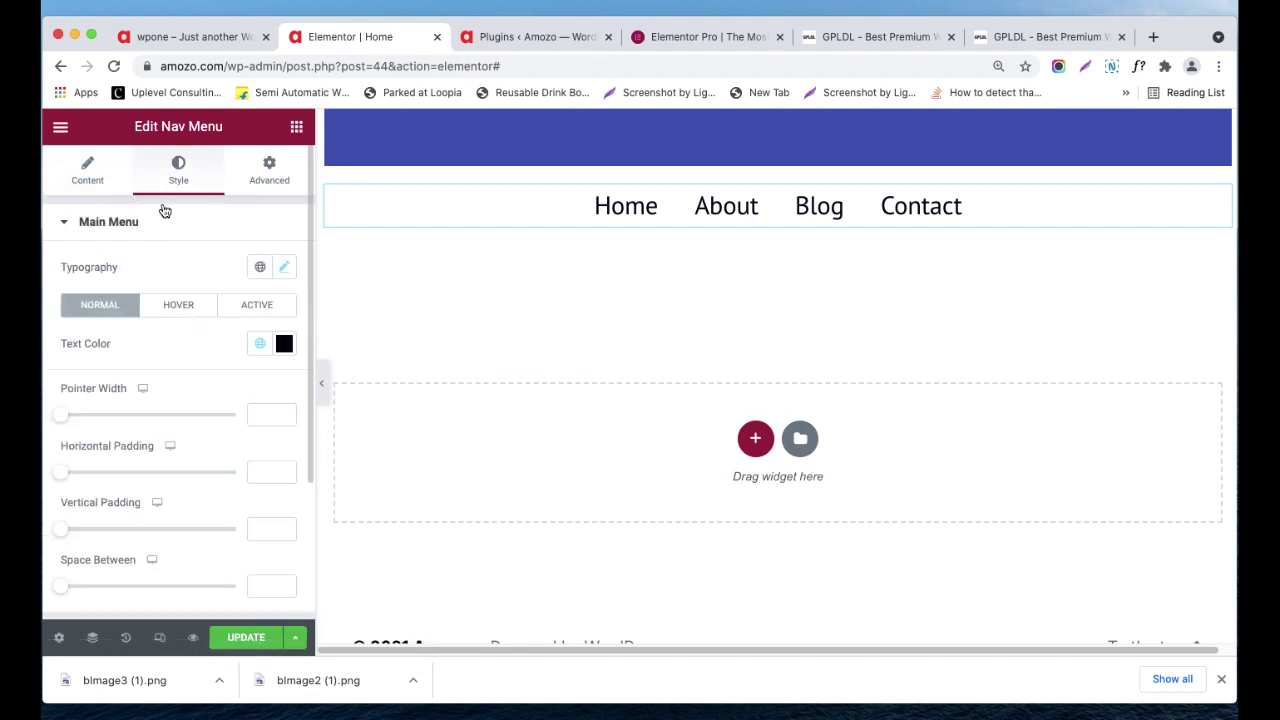
- Browse the nav menu's Dropdown and Toggle Button styles and Advanced tab, then open the widgets panel
scroll(162, 300, "down", 1)
scroll(208, 320, "up", 1)
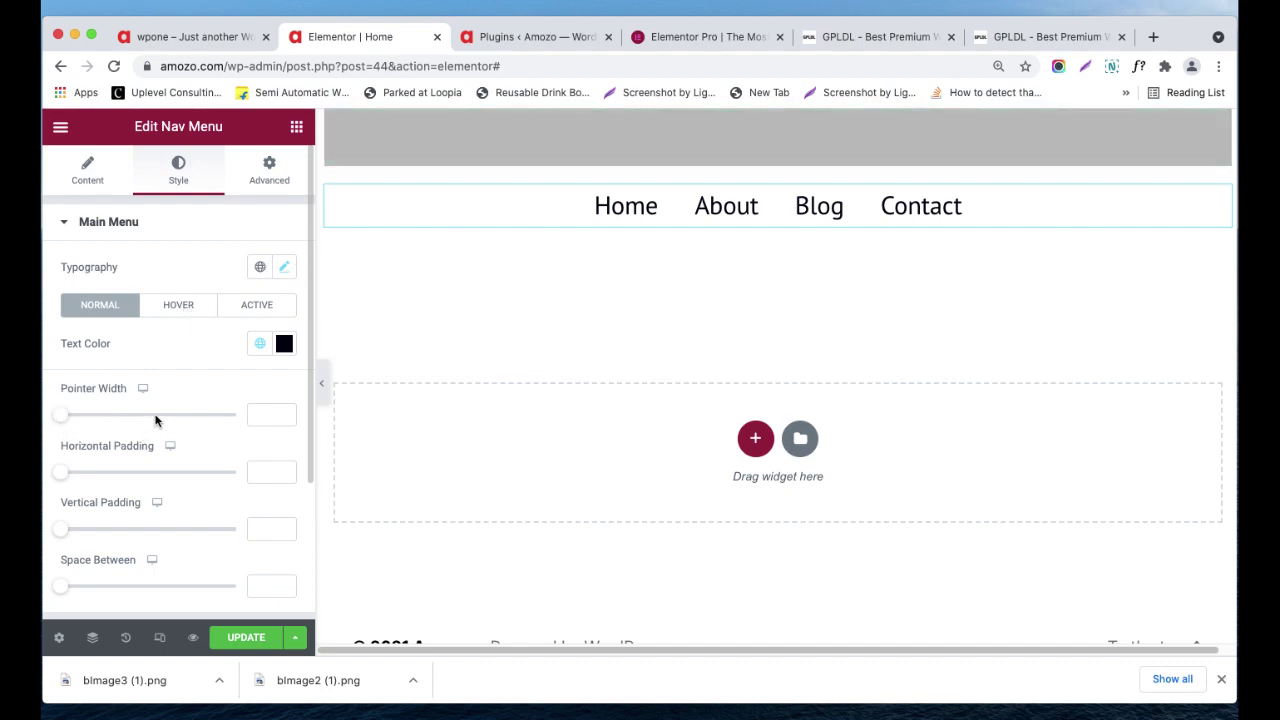
scroll(176, 474, "down", 3)
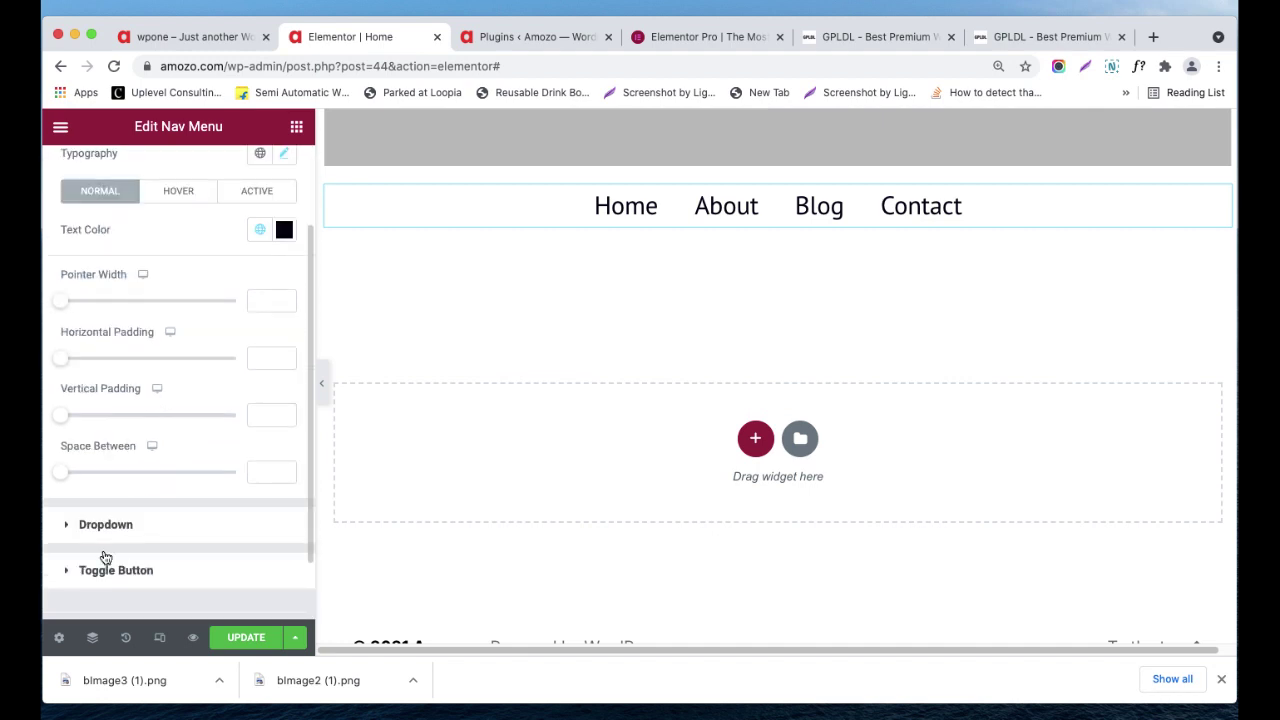
left_click(150, 522)
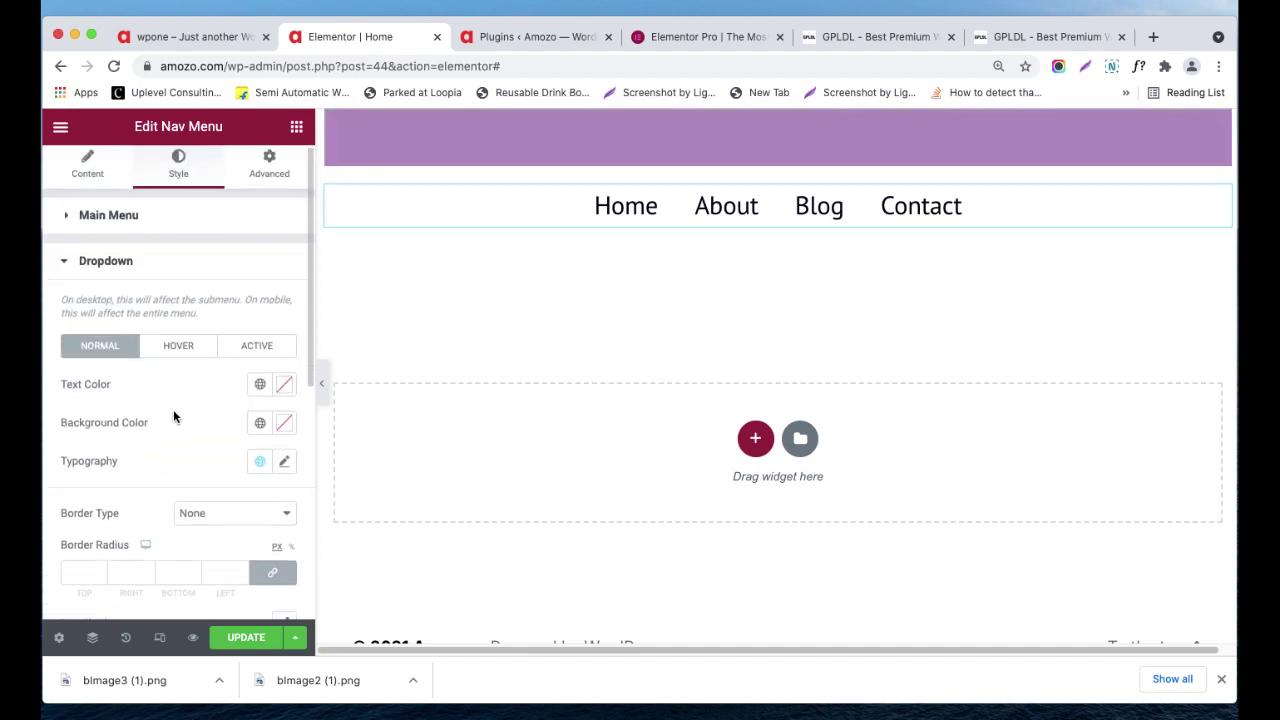
scroll(173, 409, "down", 5)
scroll(177, 412, "down", 5)
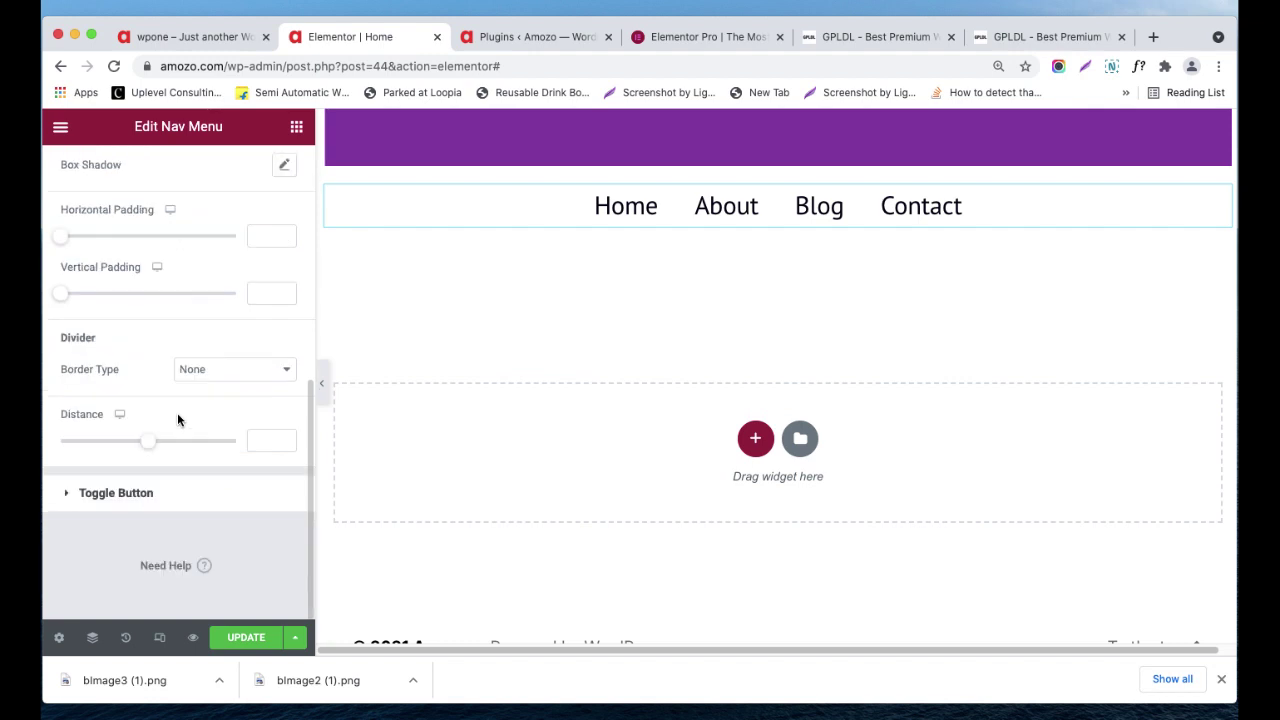
left_click(123, 494)
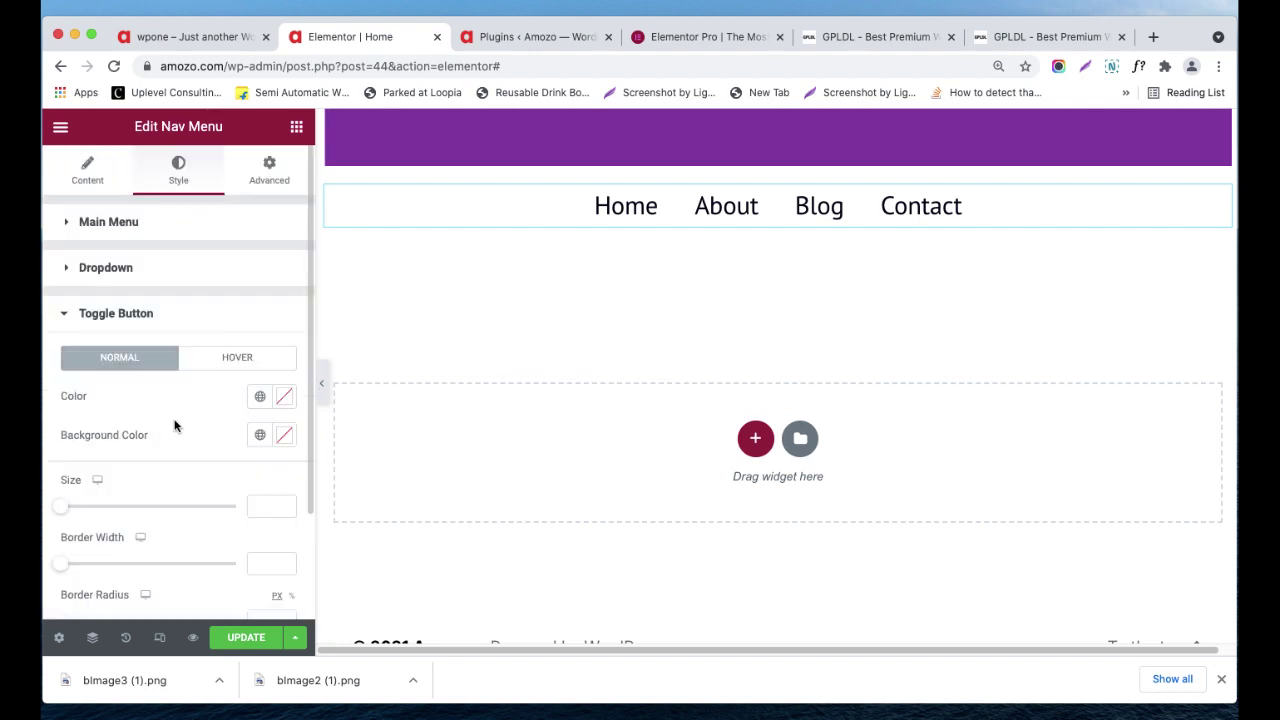
left_click(280, 182)
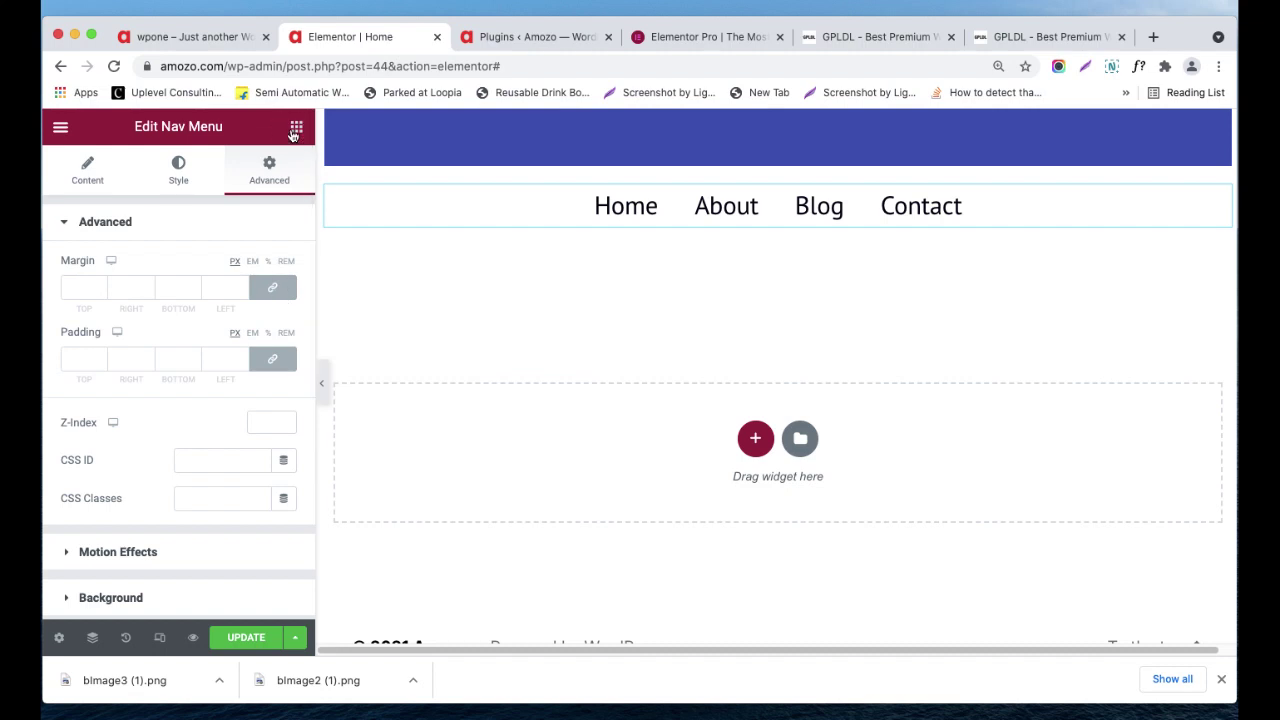
left_click(295, 128)
- Drop an Animated Headline below the menu with Before Text 'This page is' and Rotating style
scroll(210, 292, "down", 3)
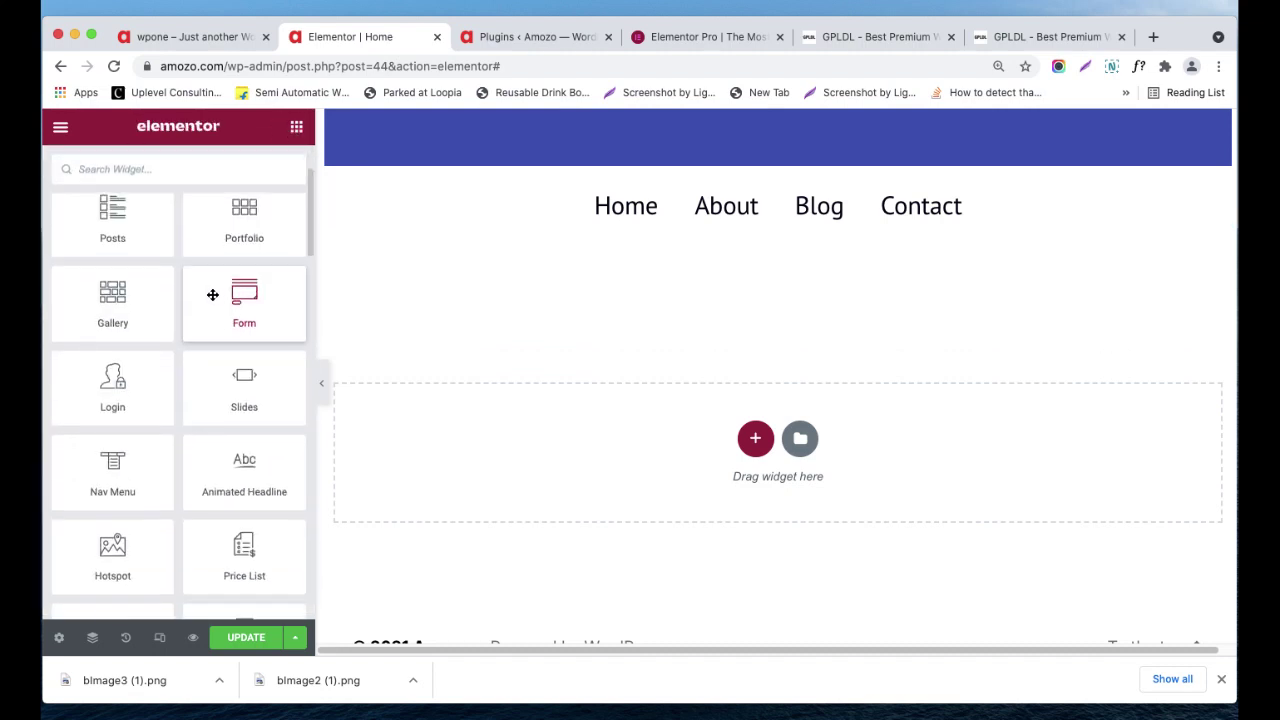
scroll(253, 466, "down", 1)
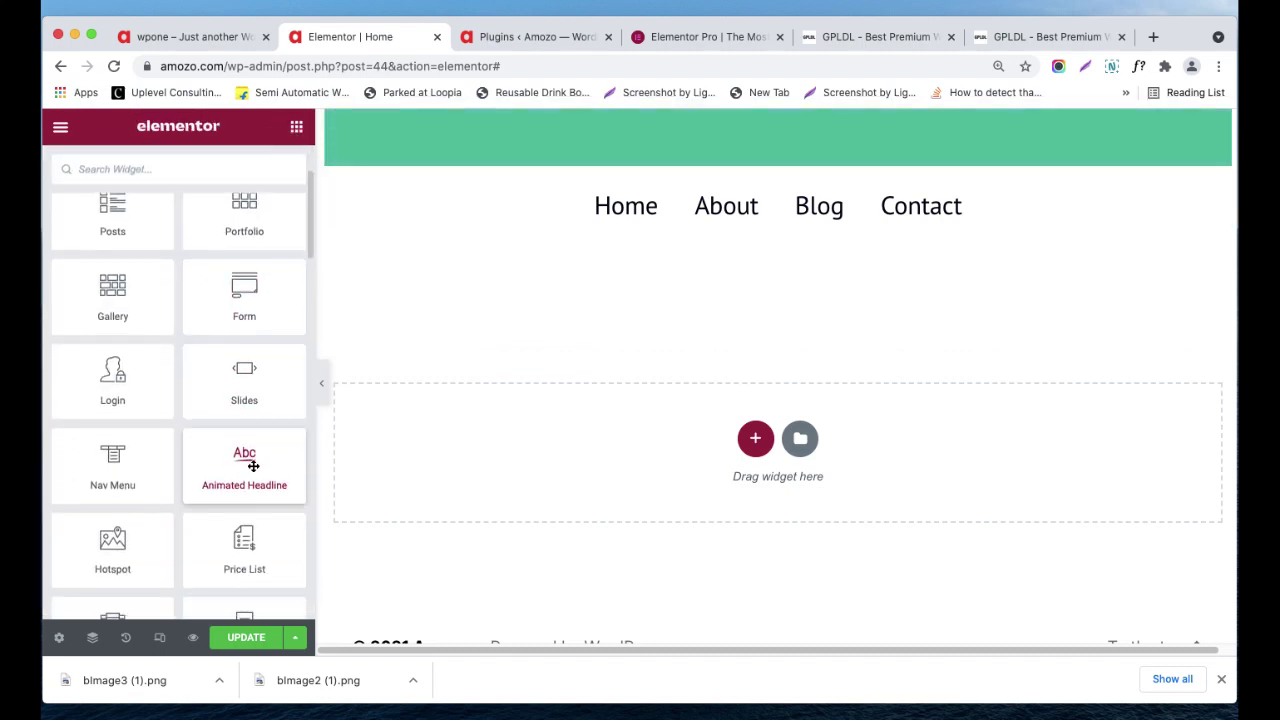
left_click_drag(249, 434, 699, 398)
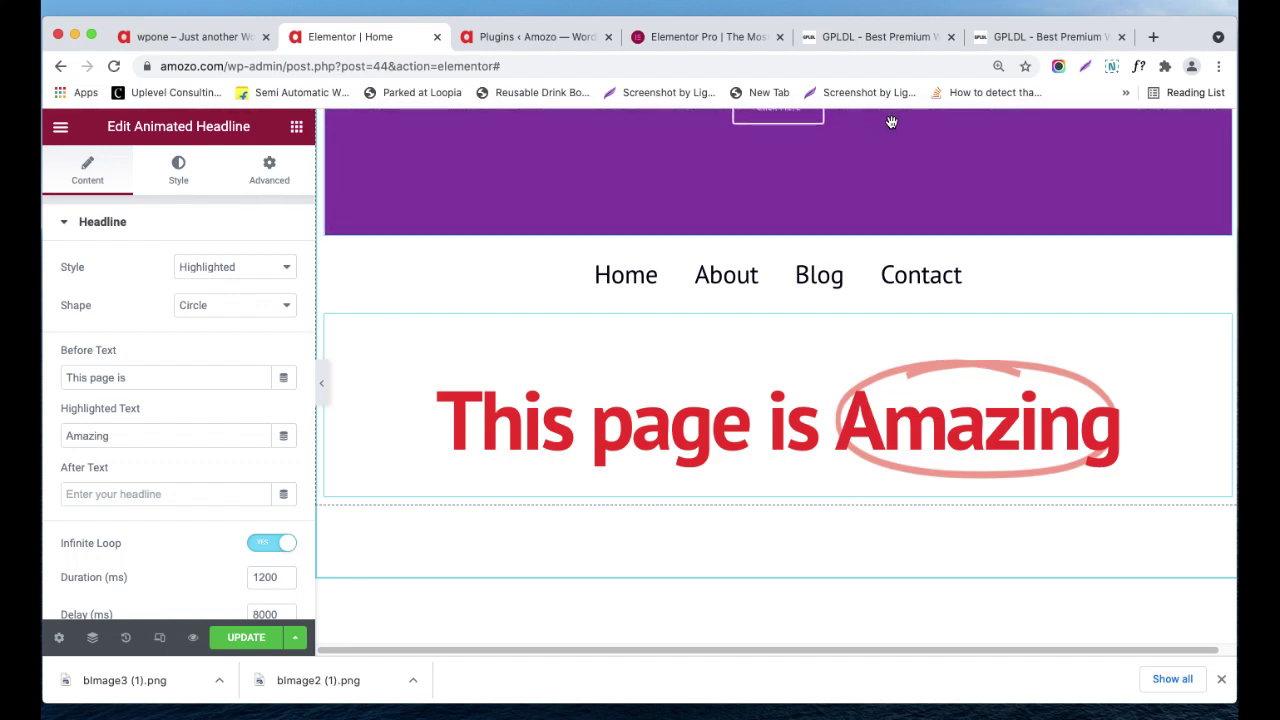
left_click(143, 378)
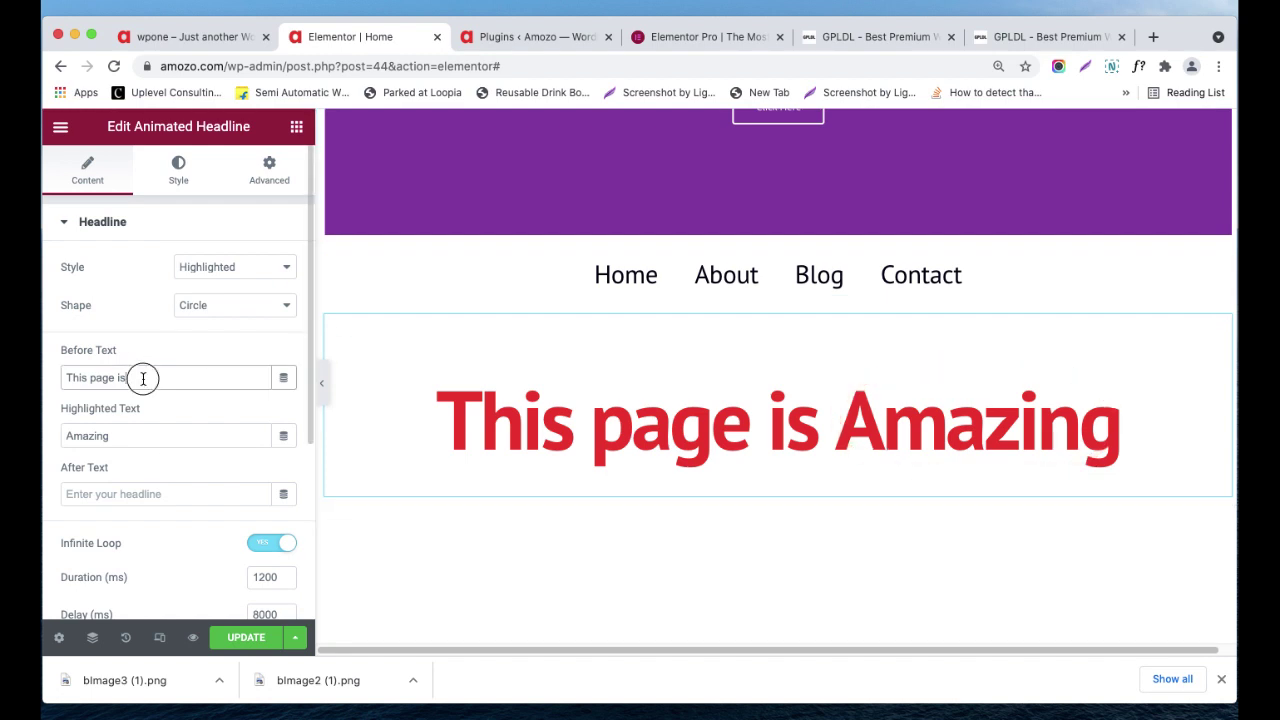
left_click(206, 266)
left_click(230, 282)
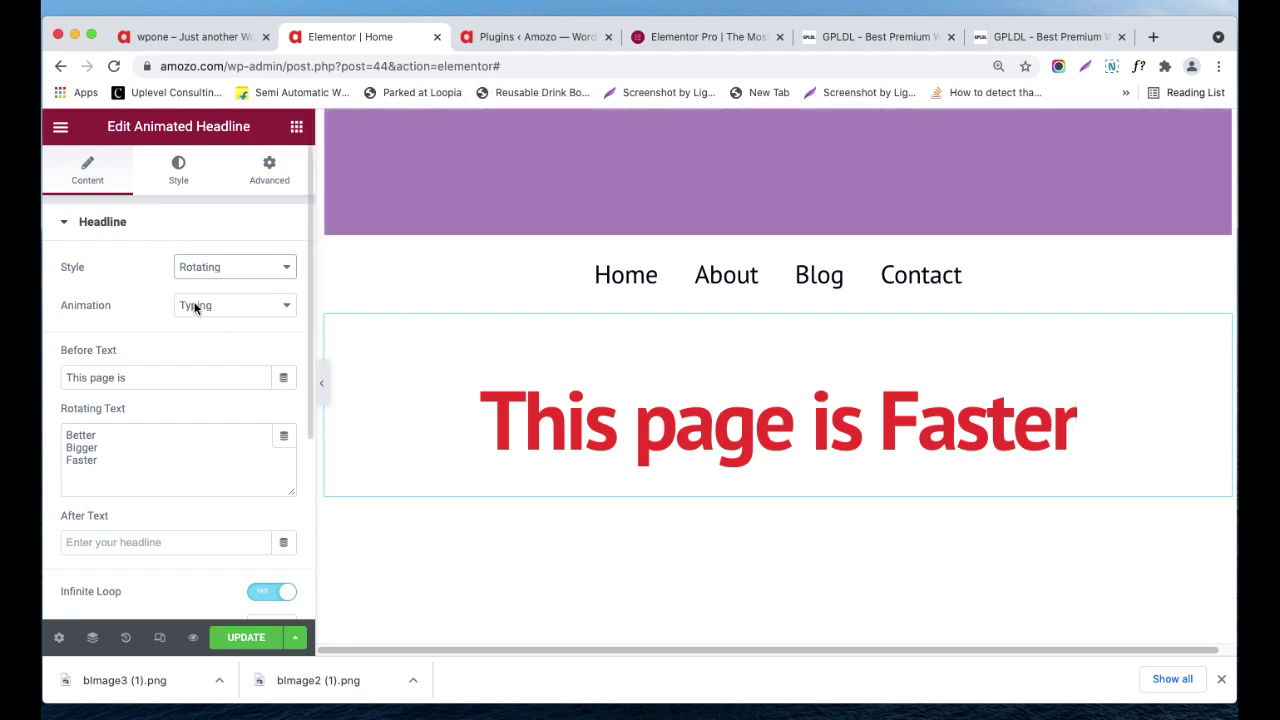
- Switch the headline back to Highlighted style and enter 'asas' as the After Text
left_click(268, 277)
left_click(267, 251)
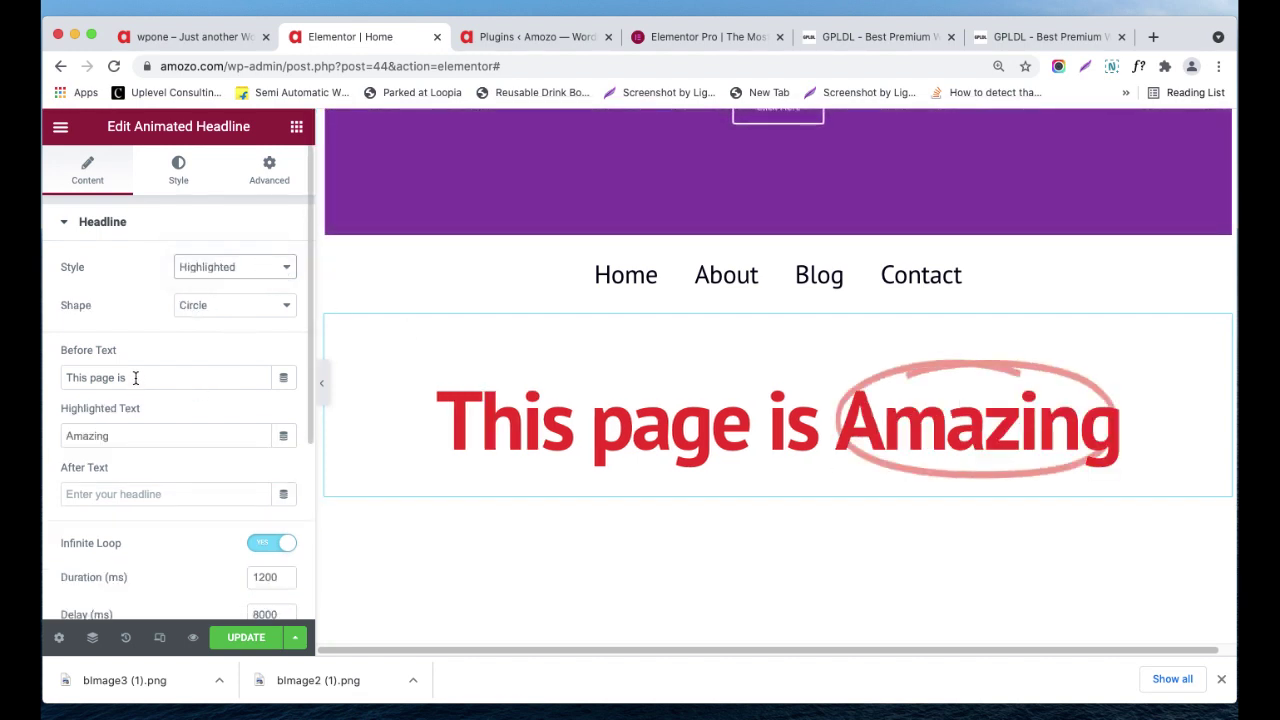
left_click_drag(135, 378, 44, 377)
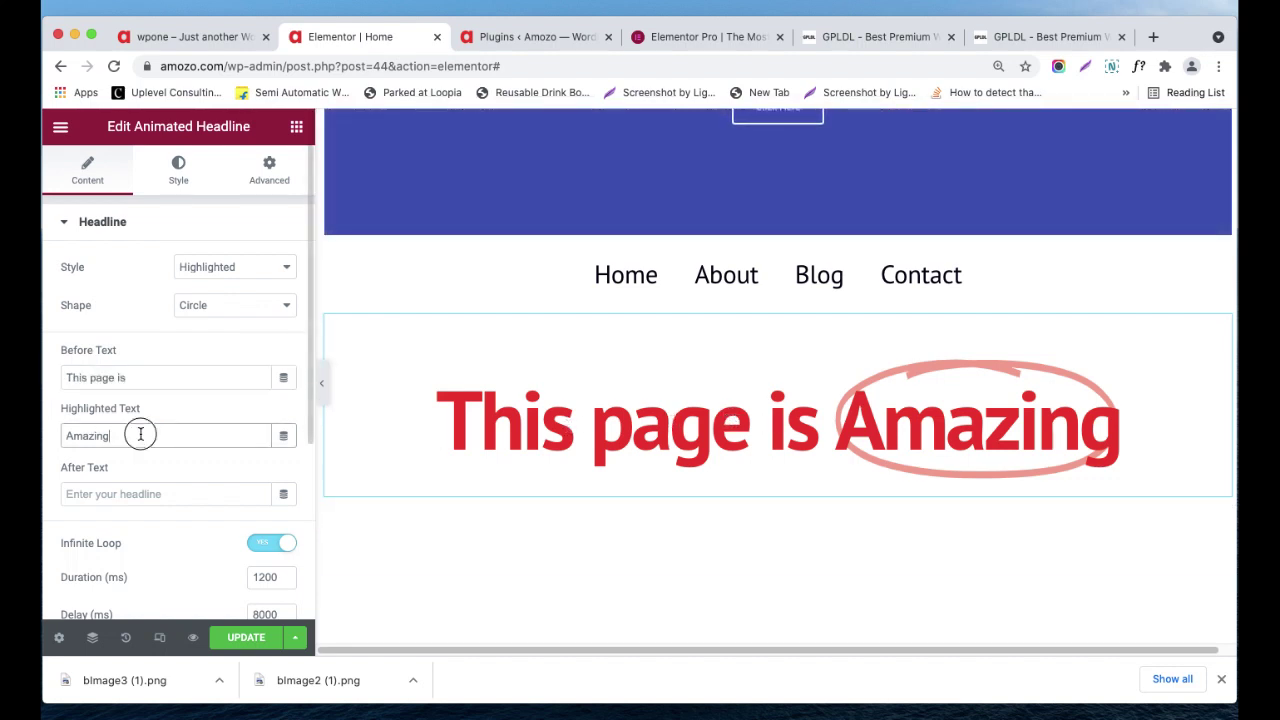
left_click_drag(137, 435, 77, 434)
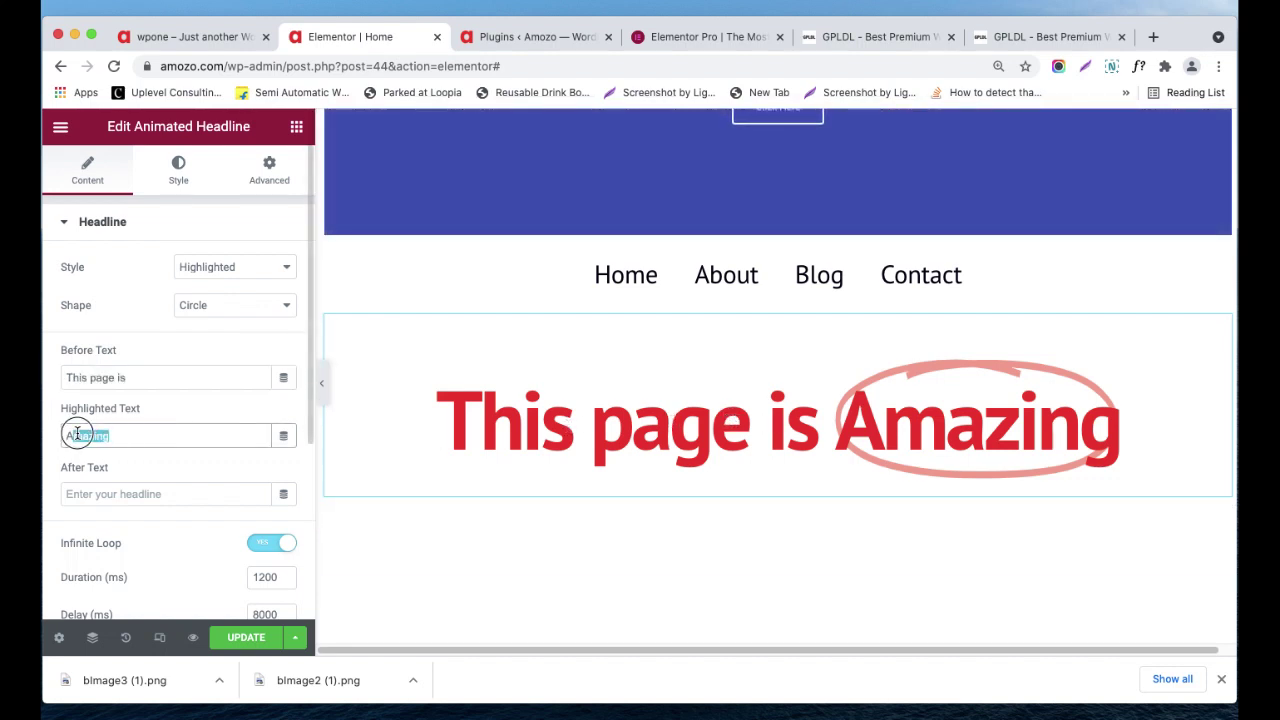
left_click(118, 493)
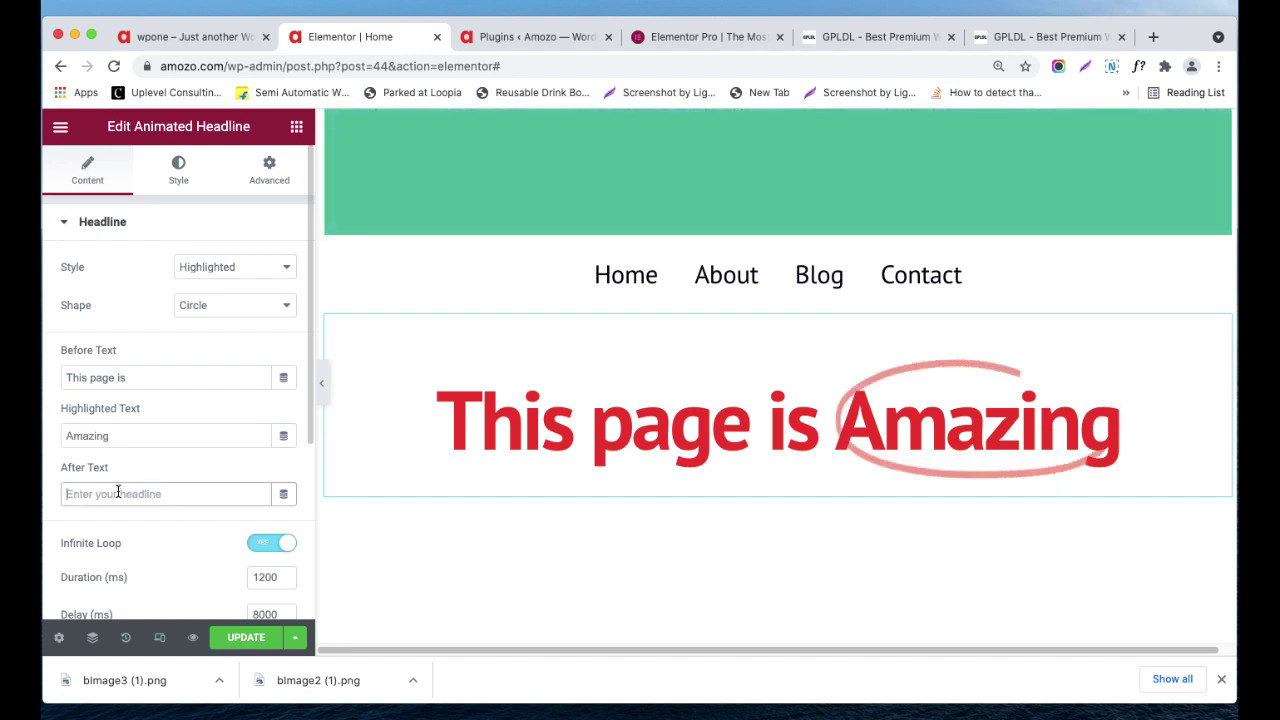
type("asas")
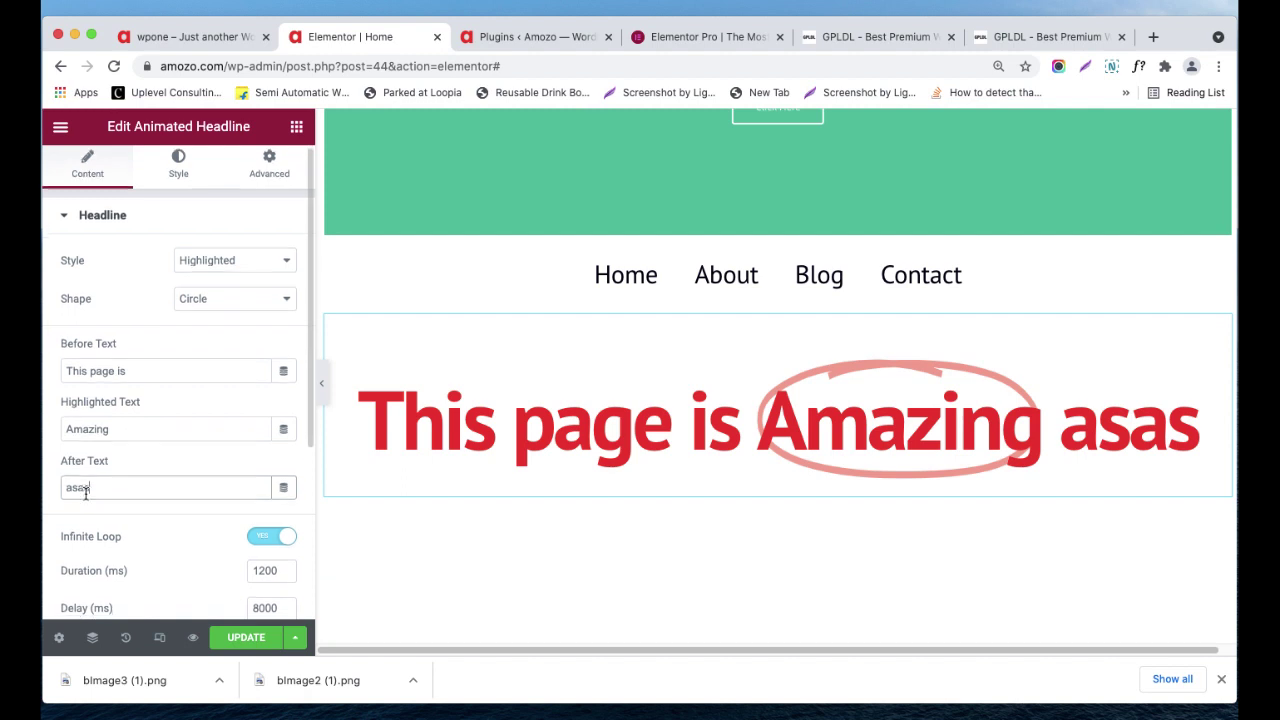
- Review the 1200 ms animation duration, 8000 ms delay, and the link field
scroll(85, 490, "down", 1)
scroll(123, 523, "down", 1)
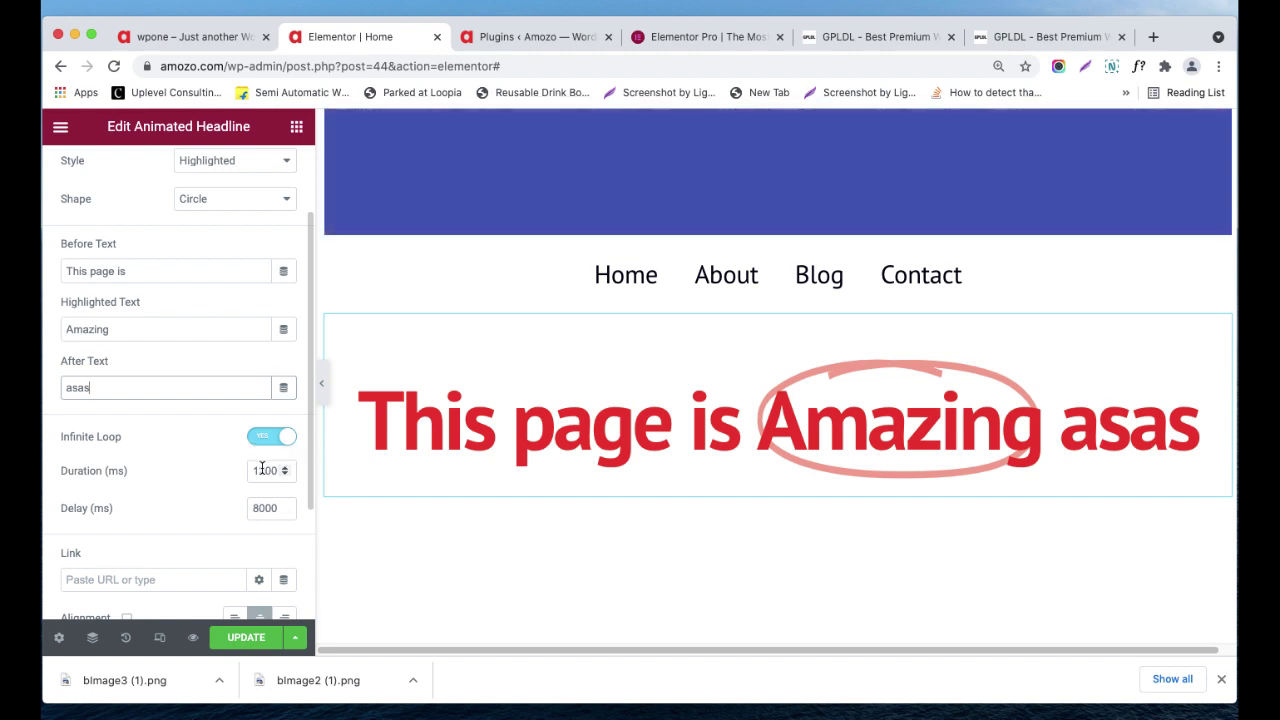
double_click(260, 468)
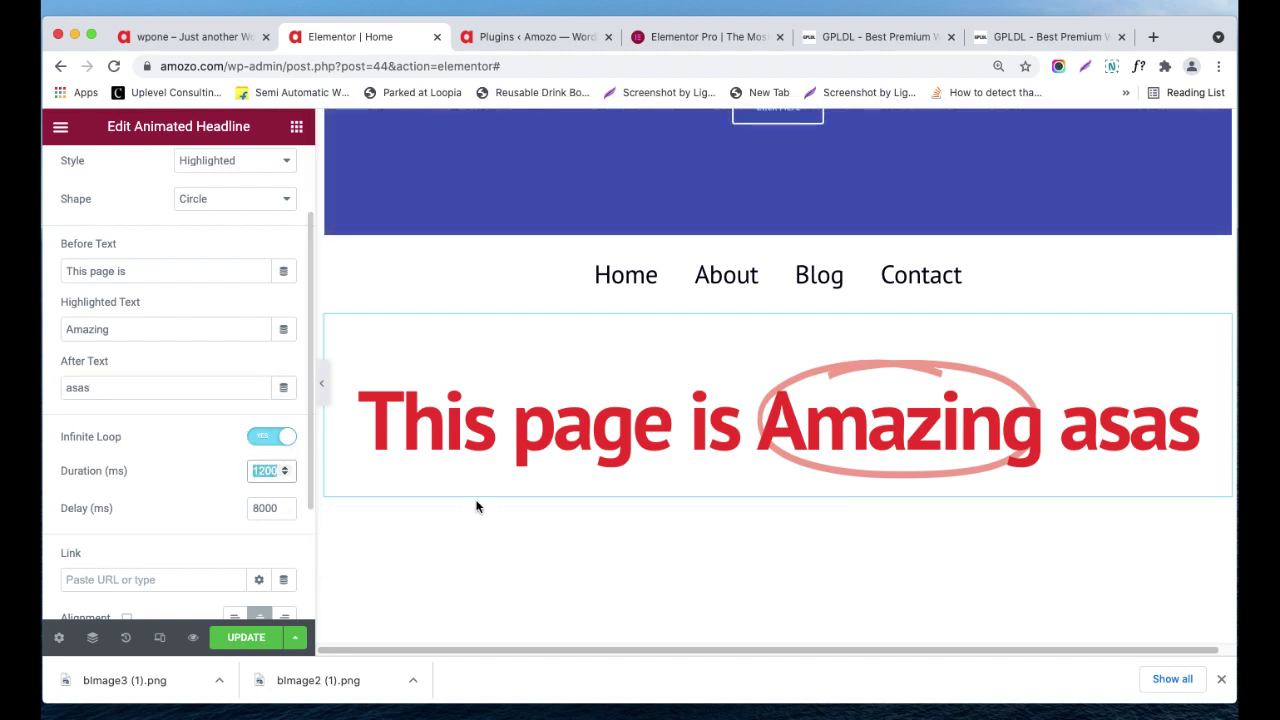
scroll(248, 508, "down", 1)
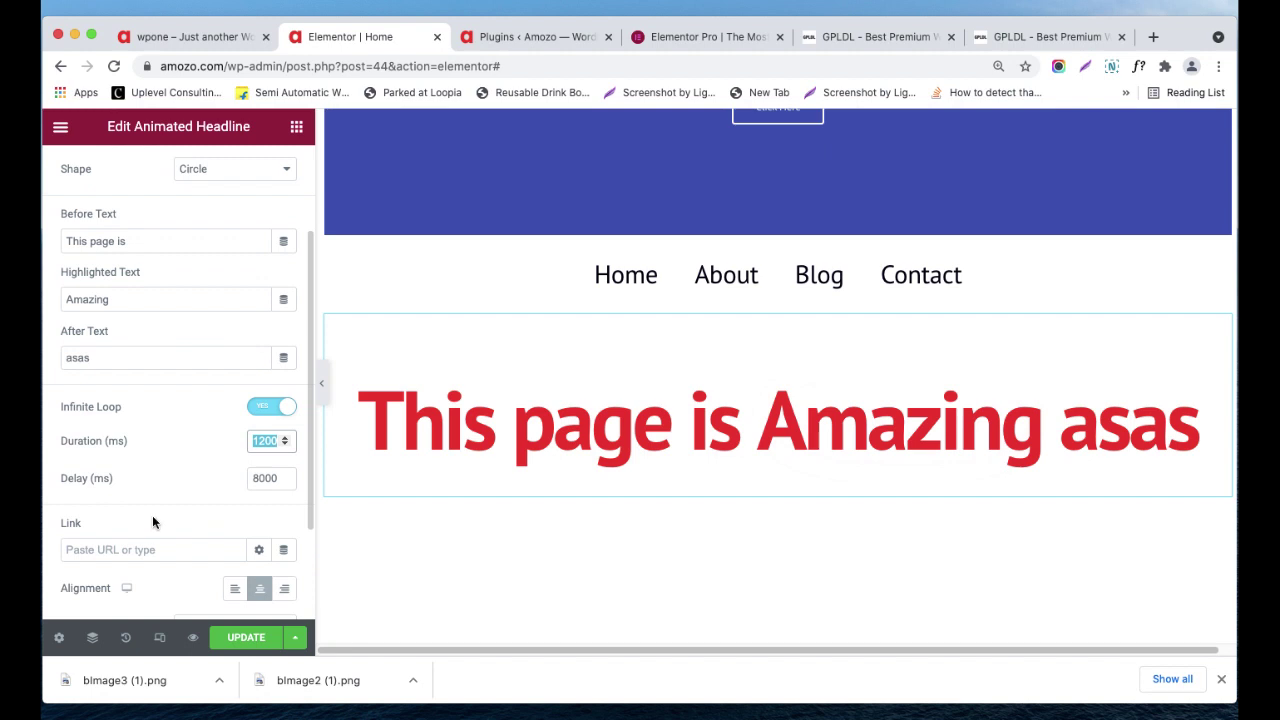
double_click(270, 478)
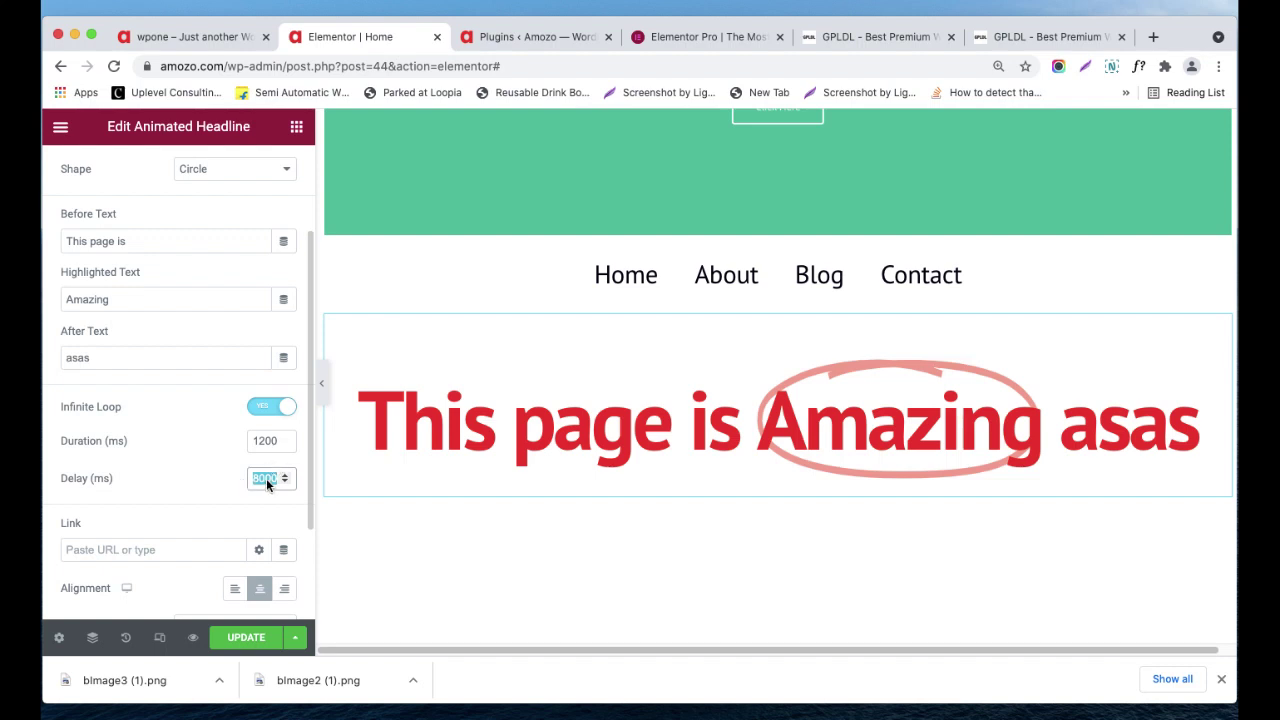
scroll(240, 495, "down", 1)
scroll(175, 497, "down", 3)
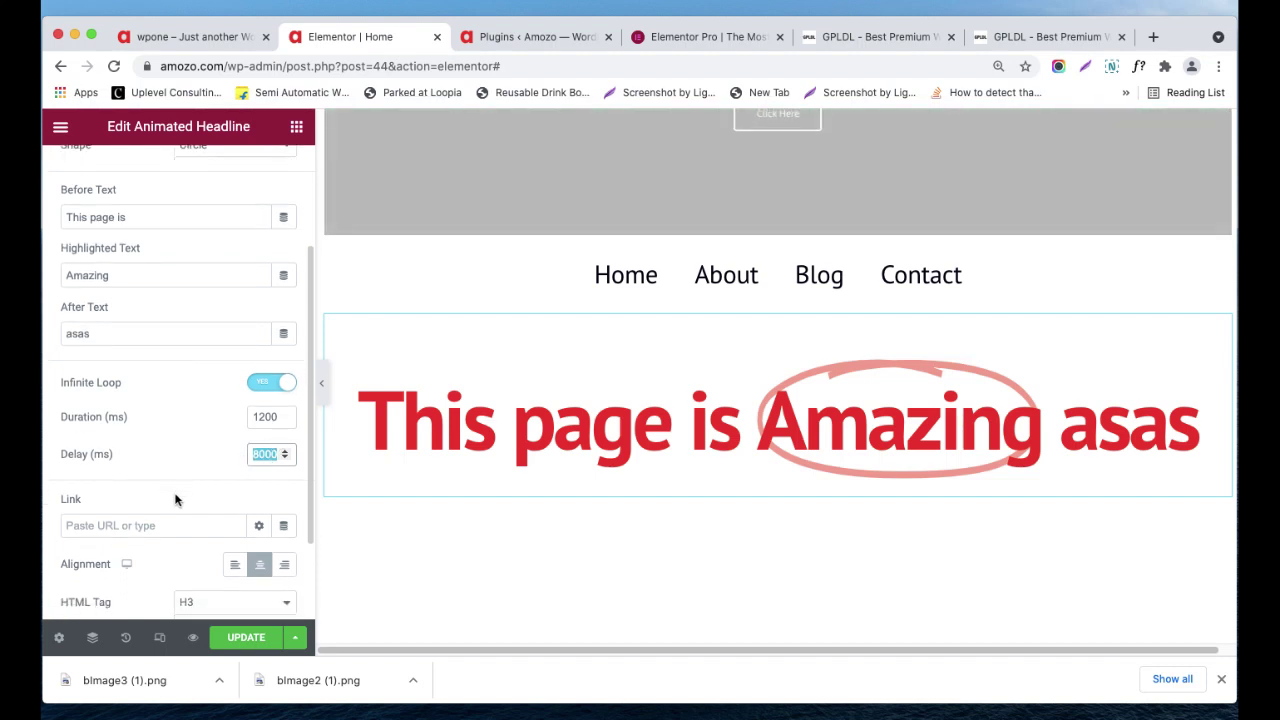
left_click(175, 499)
- Right-align the animated headline after trying left and center alignment
scroll(176, 505, "down", 1)
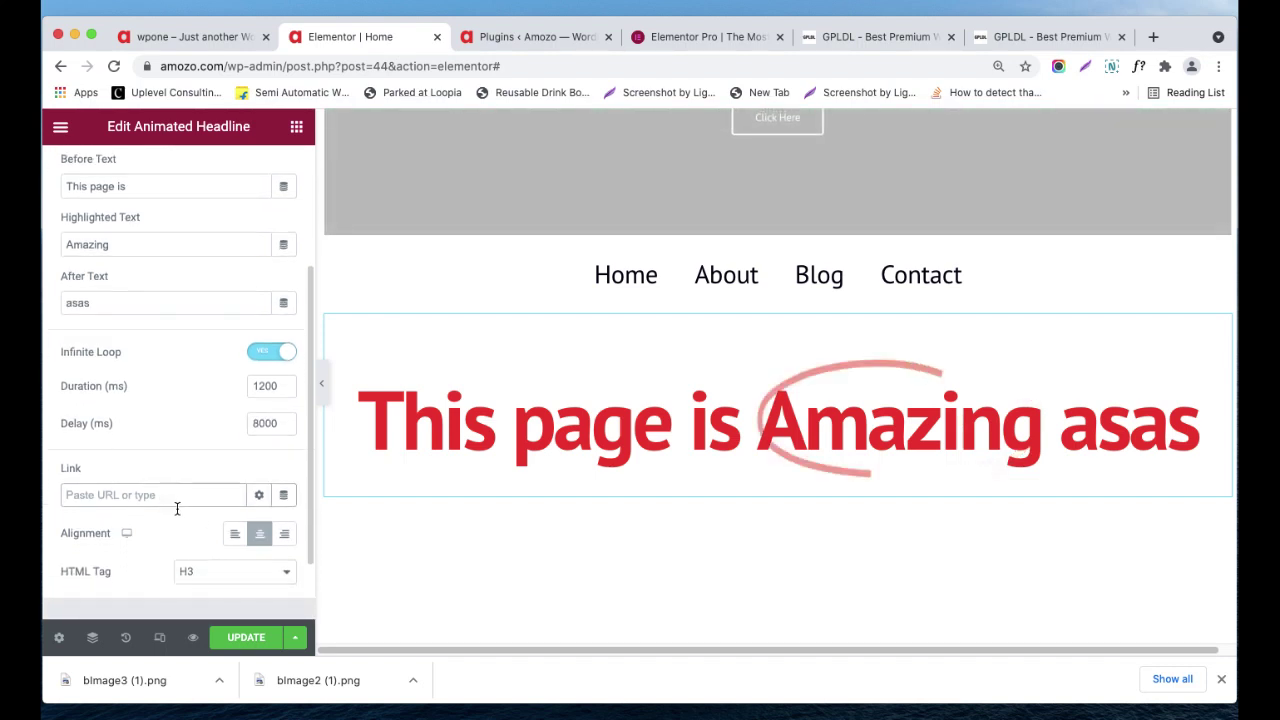
scroll(197, 547, "down", 2)
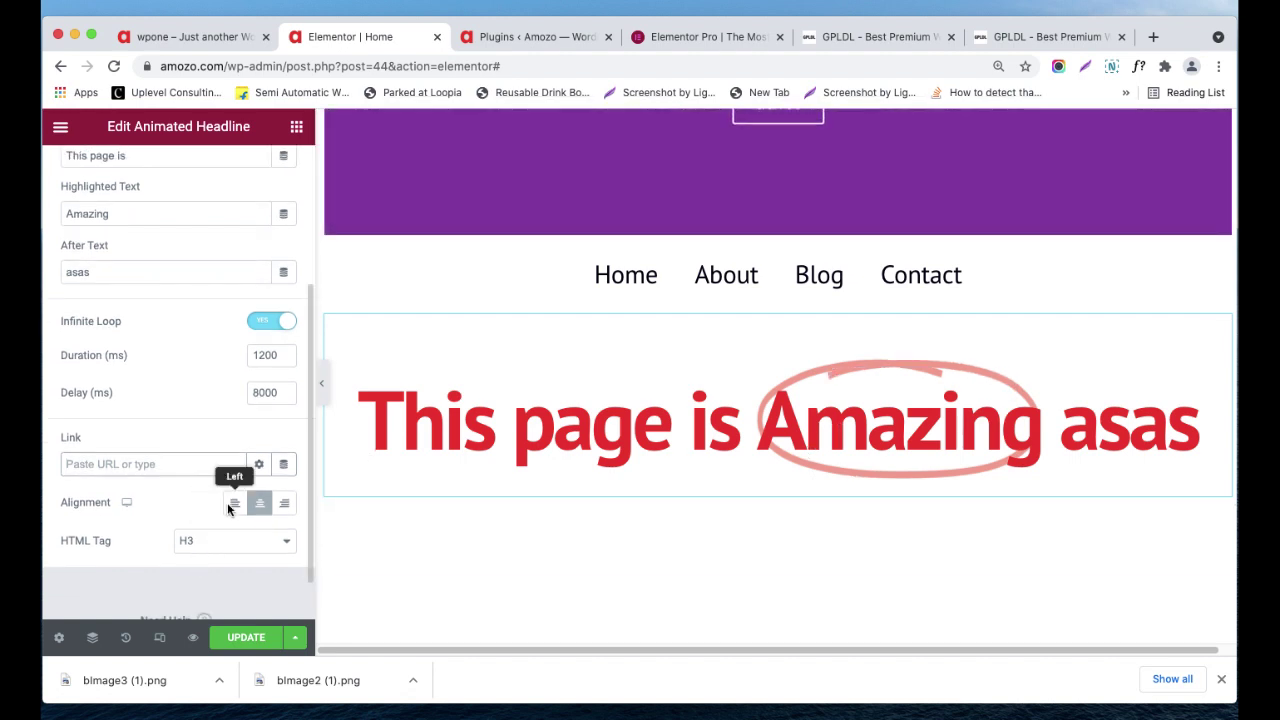
left_click(233, 503)
left_click(259, 504)
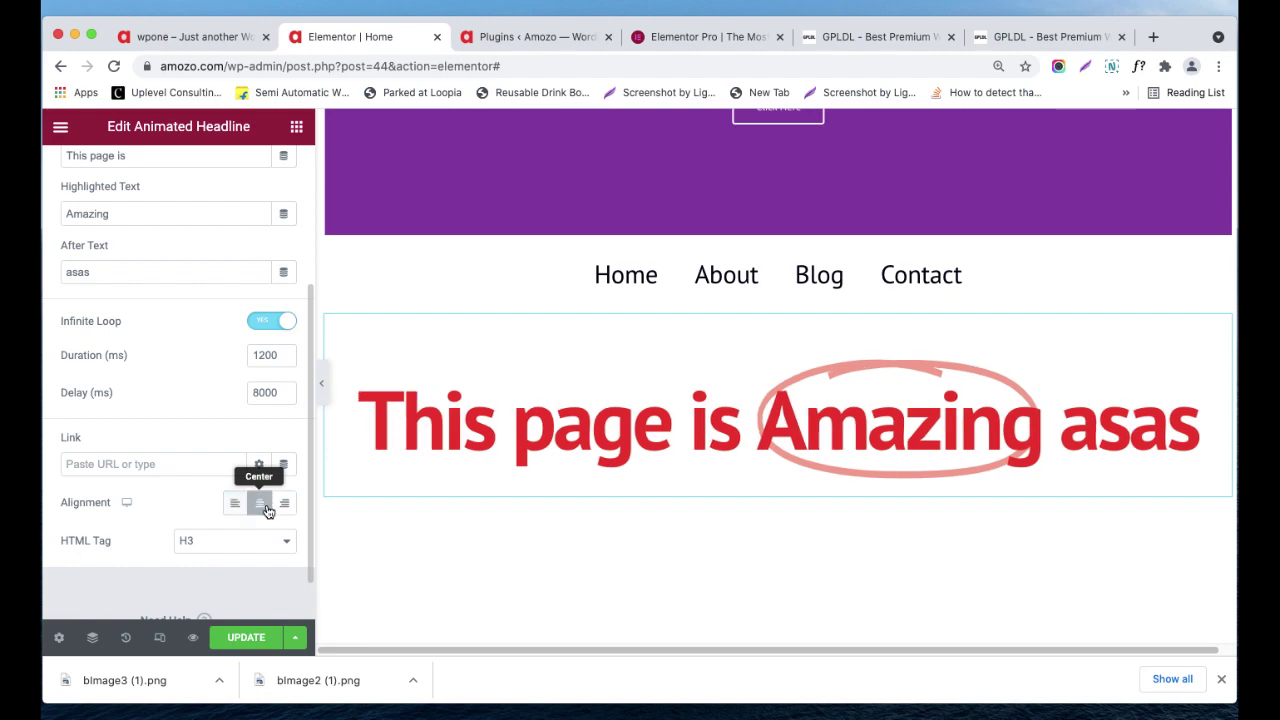
left_click(285, 504)
scroll(260, 500, "down", 1)
scroll(217, 482, "up", 6)
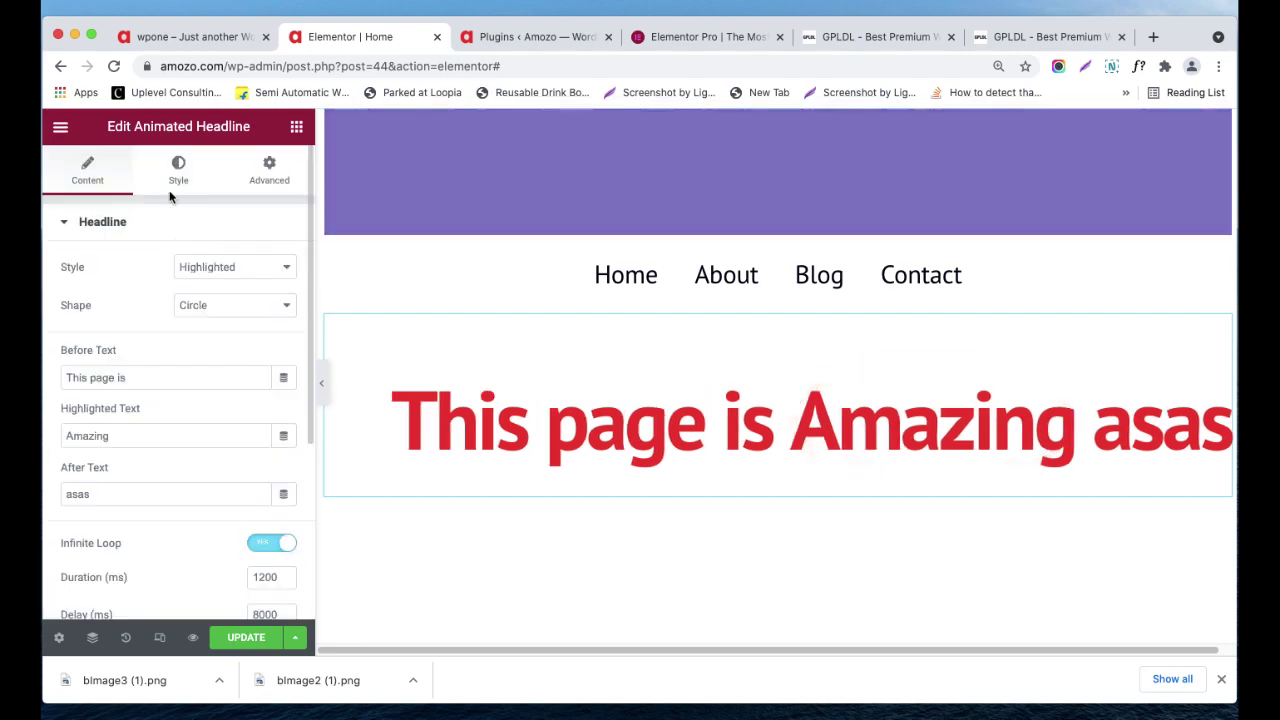
- Give the circle shape around Amazing a dark red-brown colour and width 3
left_click(176, 170)
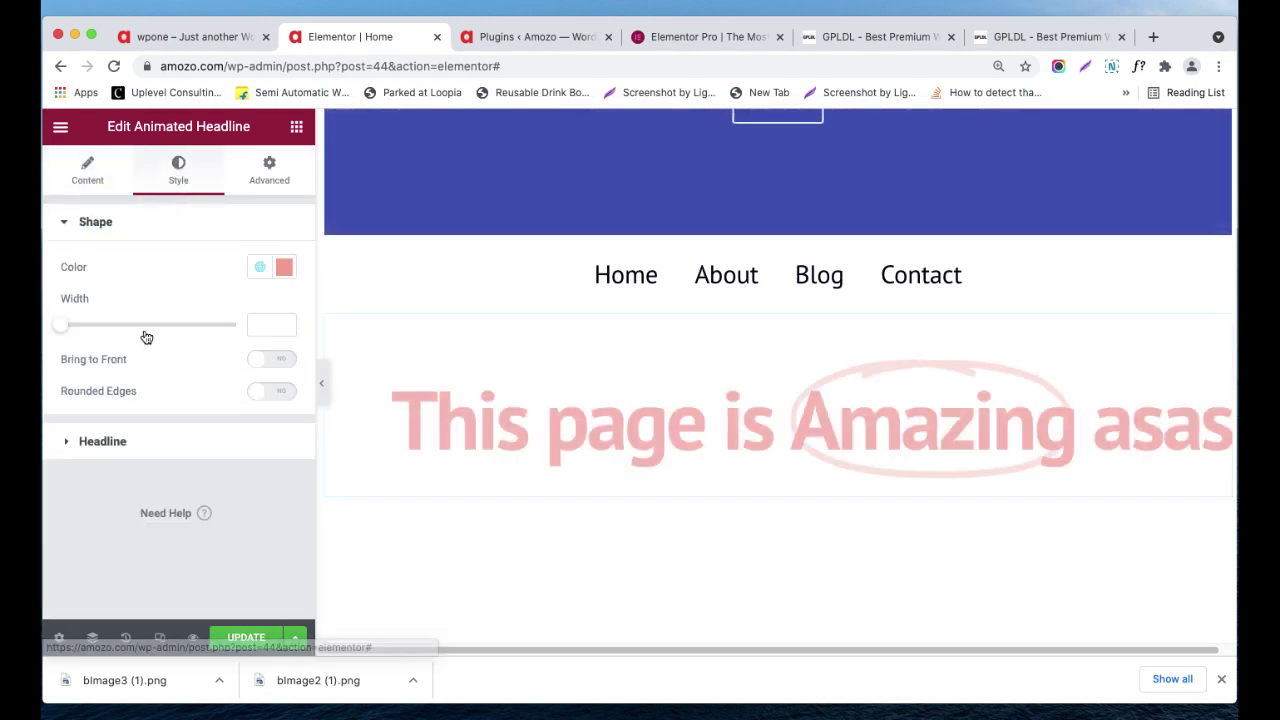
left_click(285, 268)
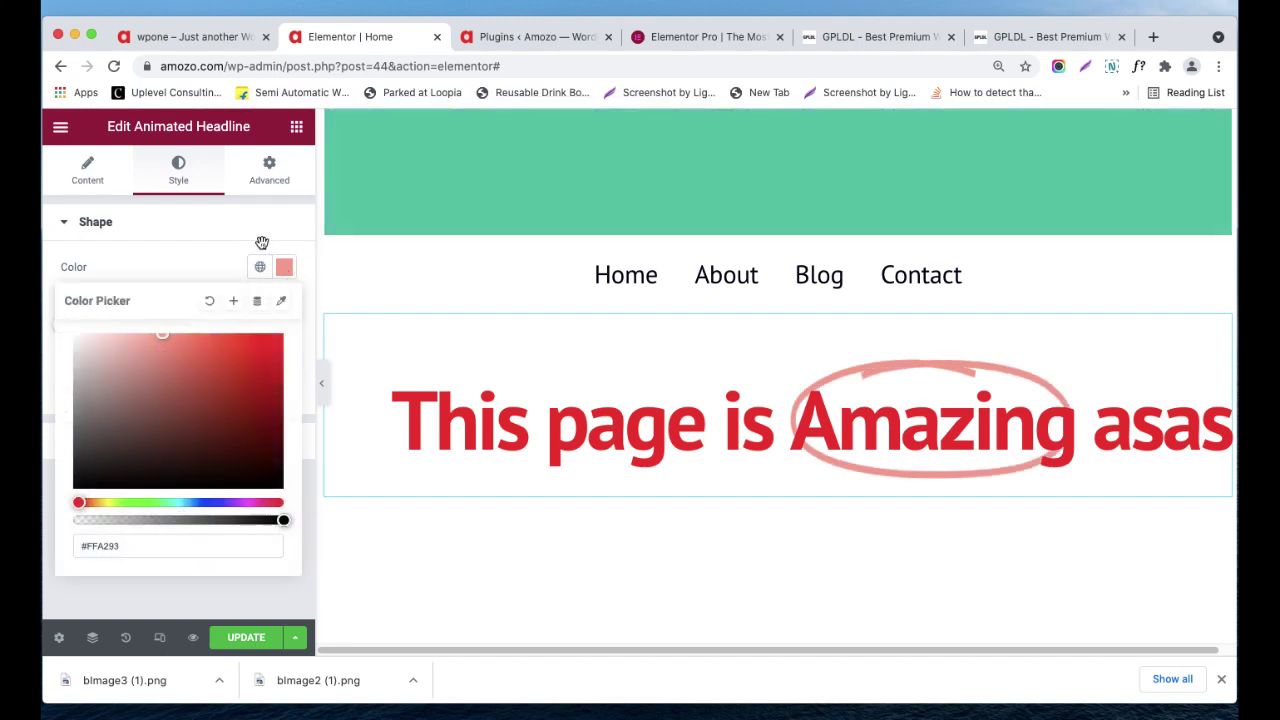
left_click(283, 353)
left_click_drag(283, 353, 110, 381)
left_click(176, 414)
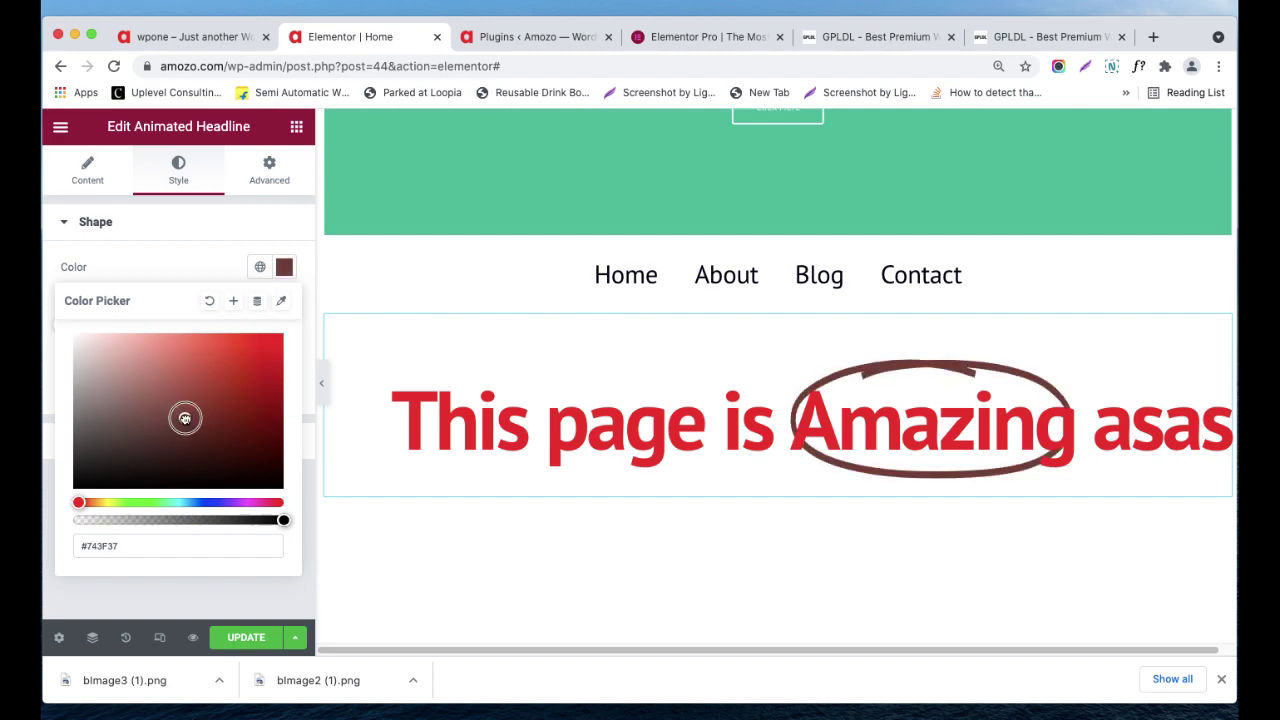
left_click(176, 268)
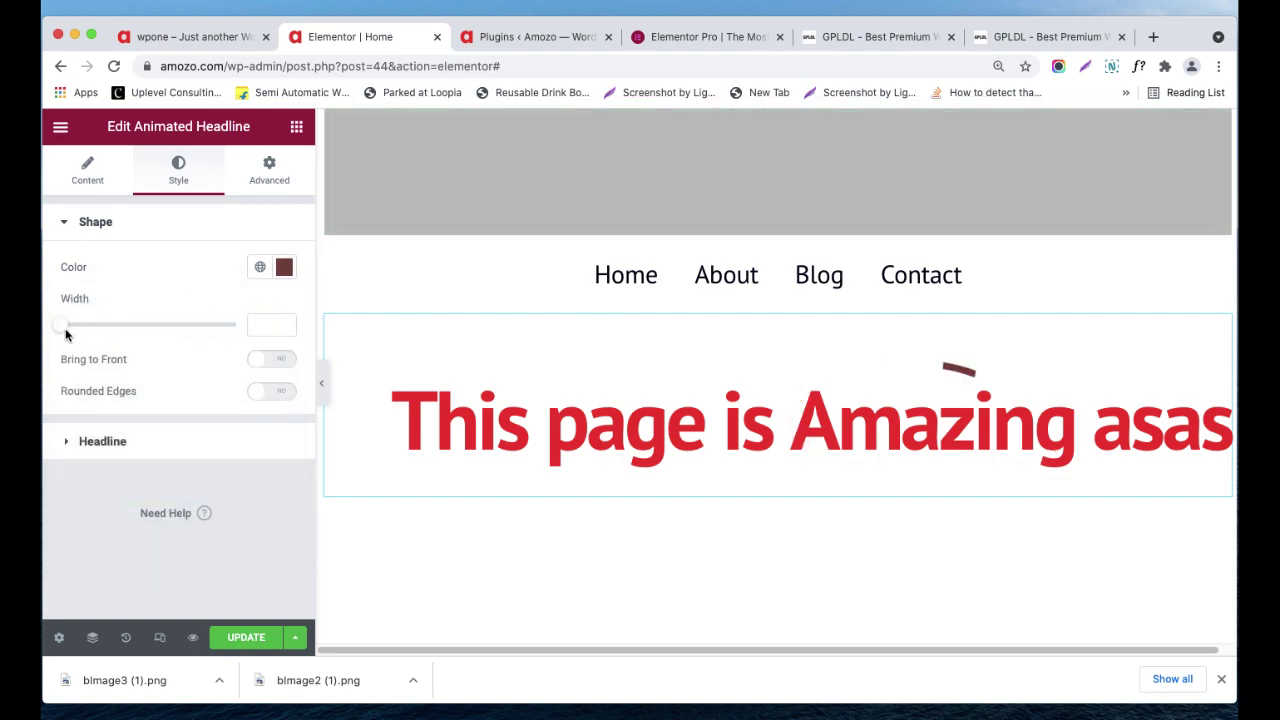
mouse_move(60, 330)
left_mouse_down()
mouse_move(129, 331)
mouse_move(80, 331)
left_mouse_up()
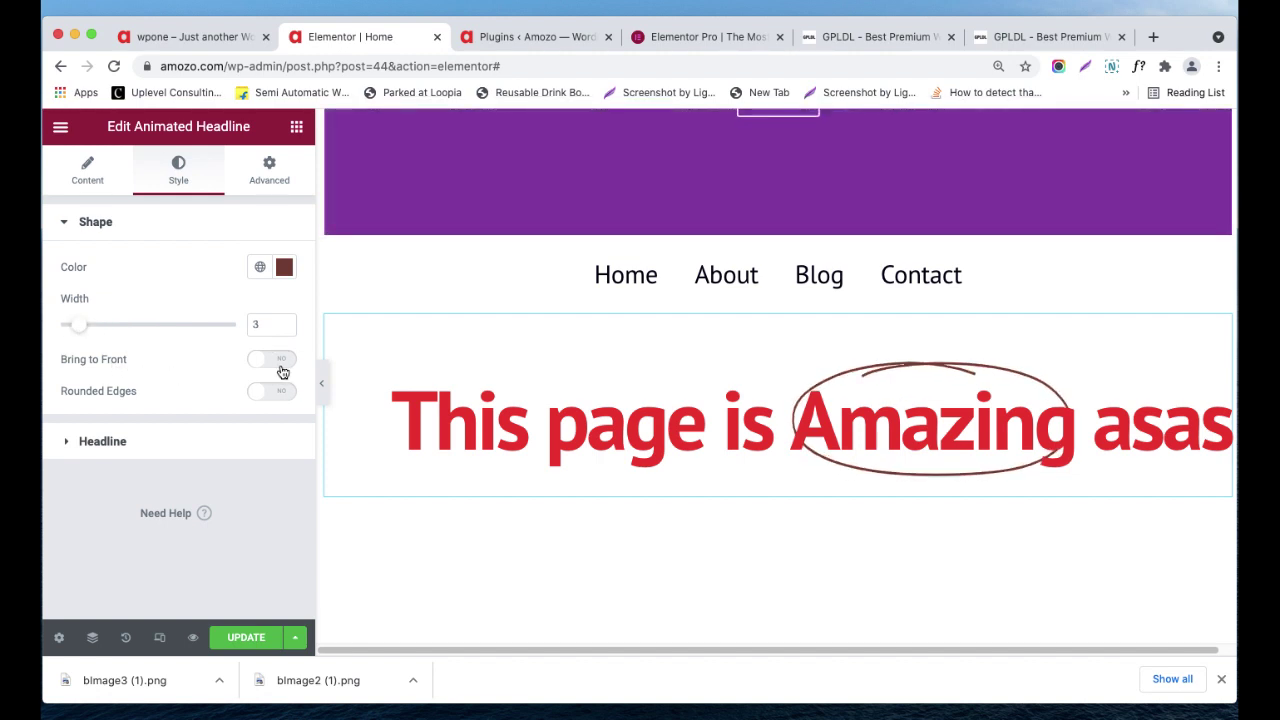
- Try the circle's in-front-of-text and rounded-ends toggles, leaving both off, and expand the text styling
left_click(276, 362)
left_click(265, 362)
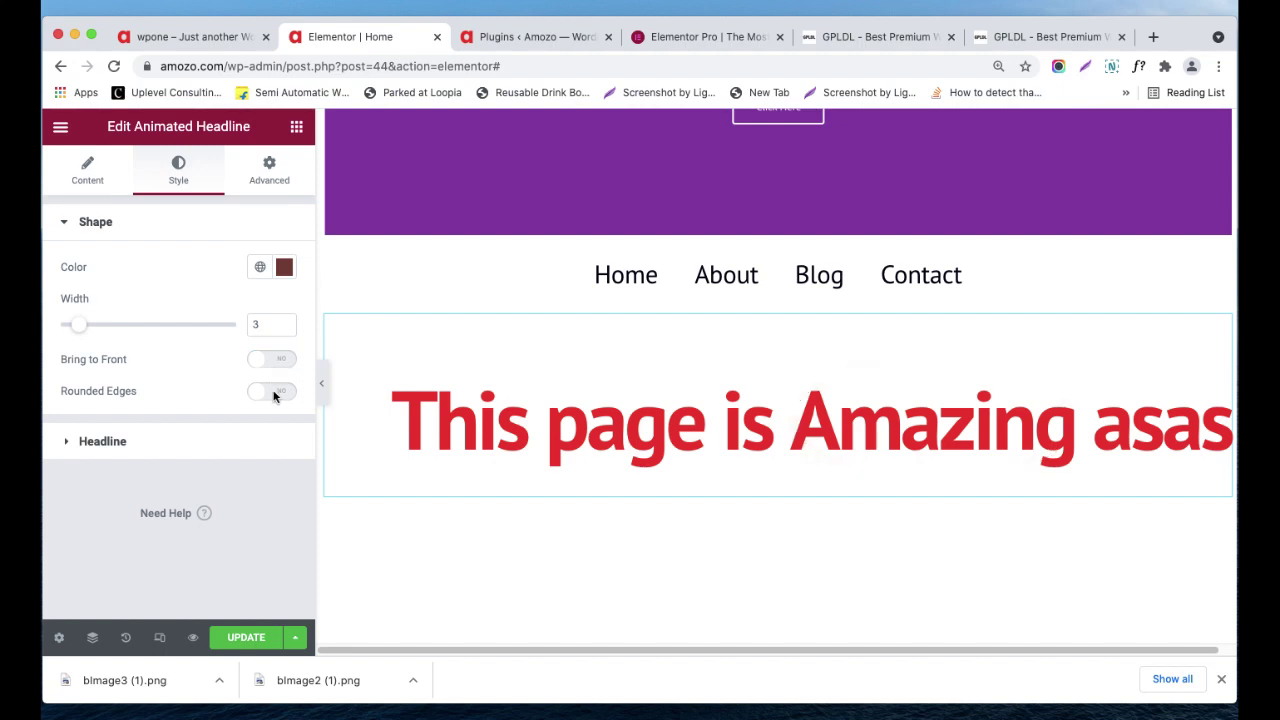
left_click(263, 398)
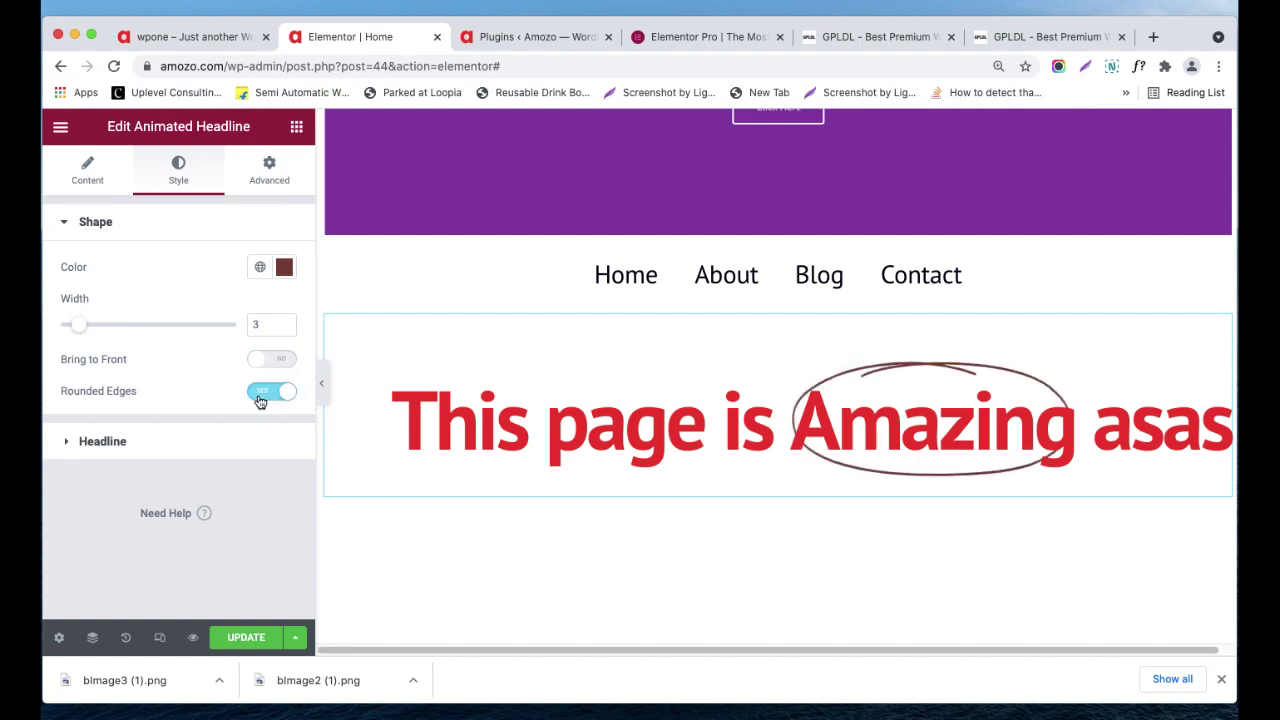
left_click(260, 400)
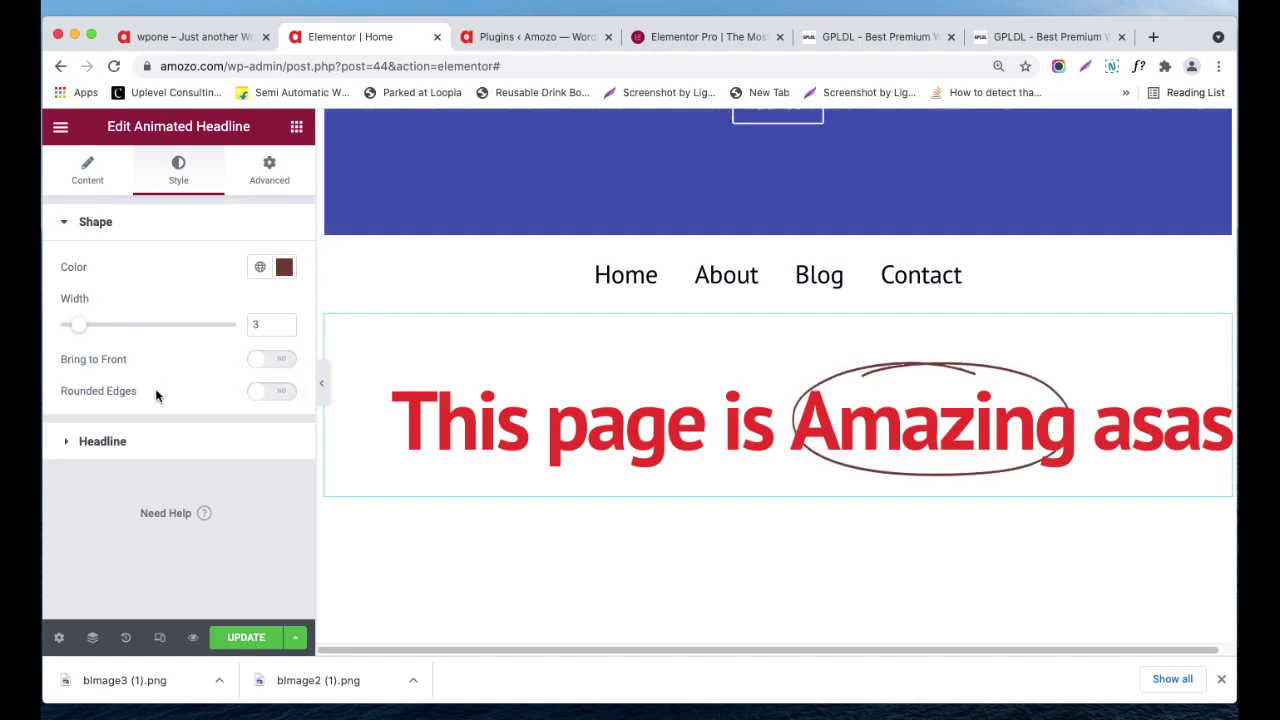
left_click(110, 442)
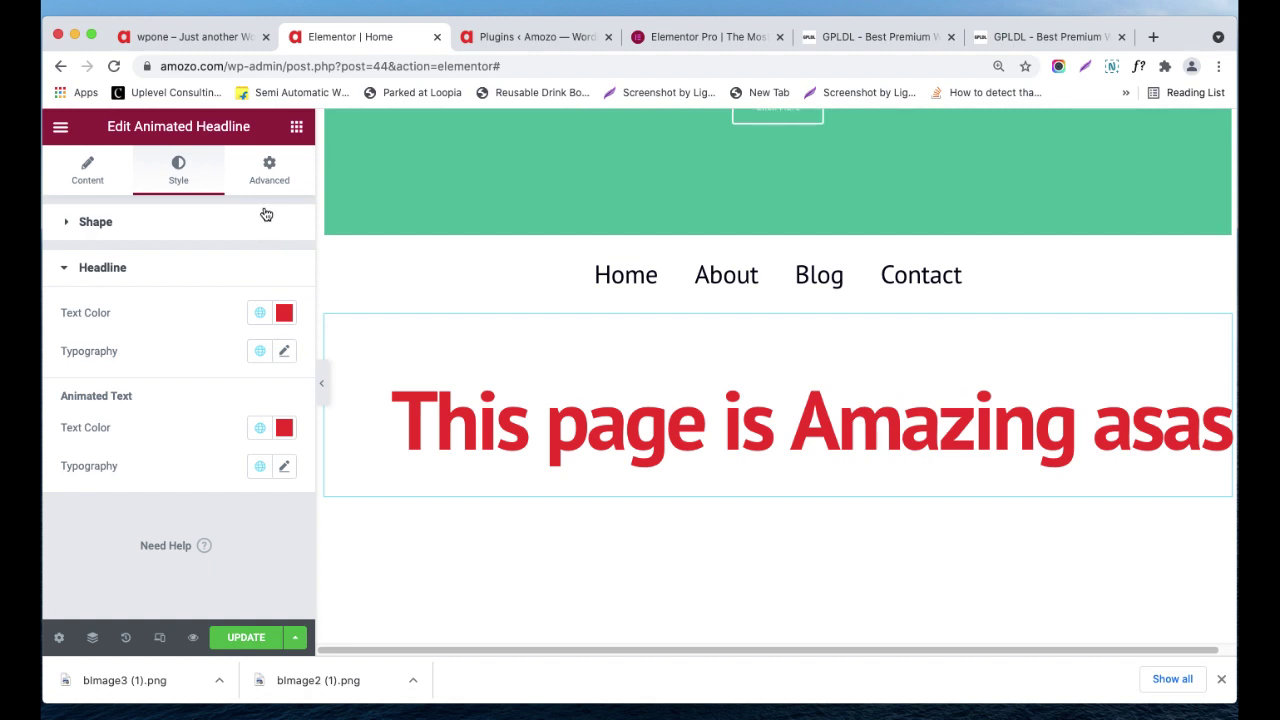
- Look over the headline's Advanced settings, then return to the widget list
left_click(269, 172)
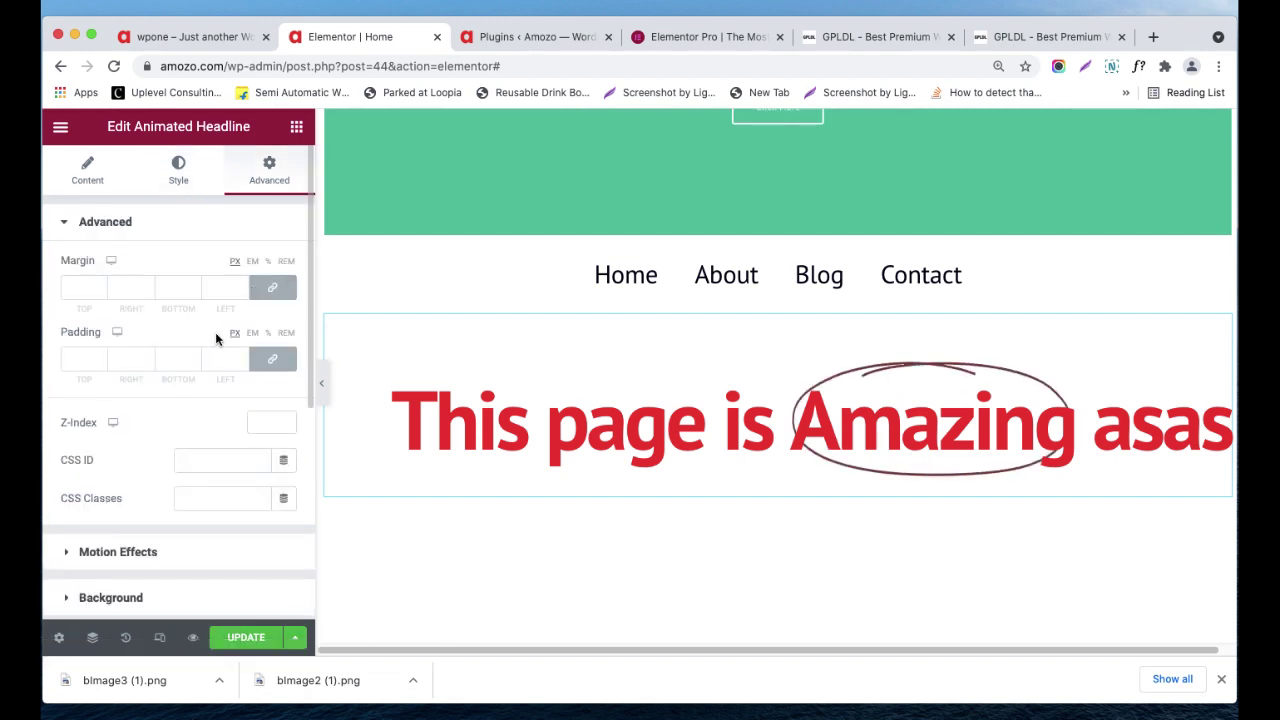
scroll(220, 331, "down", 3)
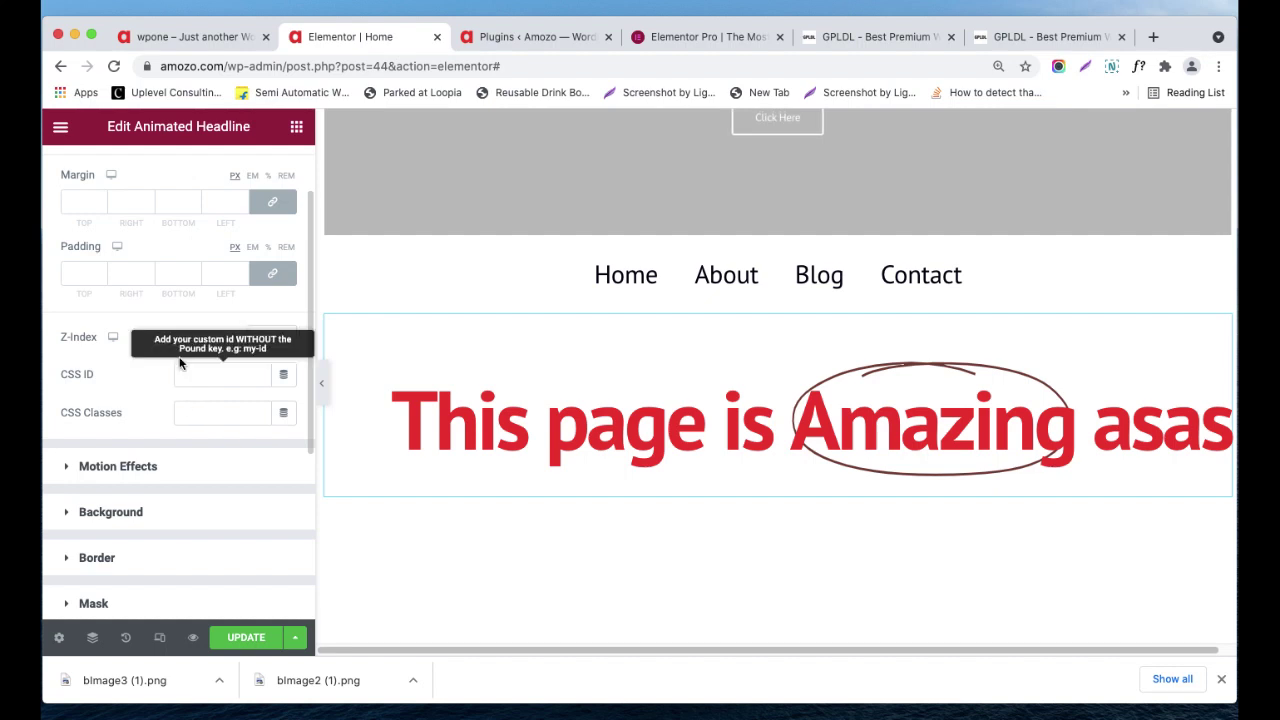
scroll(172, 348, "up", 3)
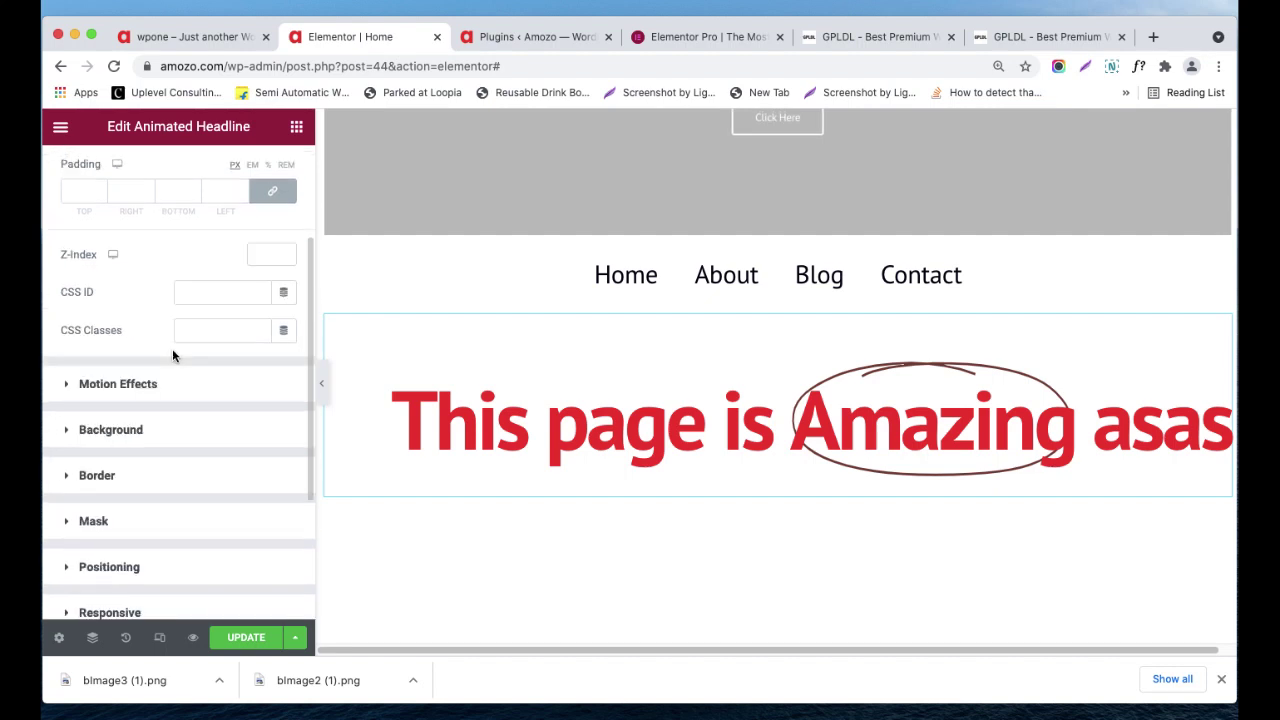
left_click(296, 127)
scroll(290, 300, "down", 3)
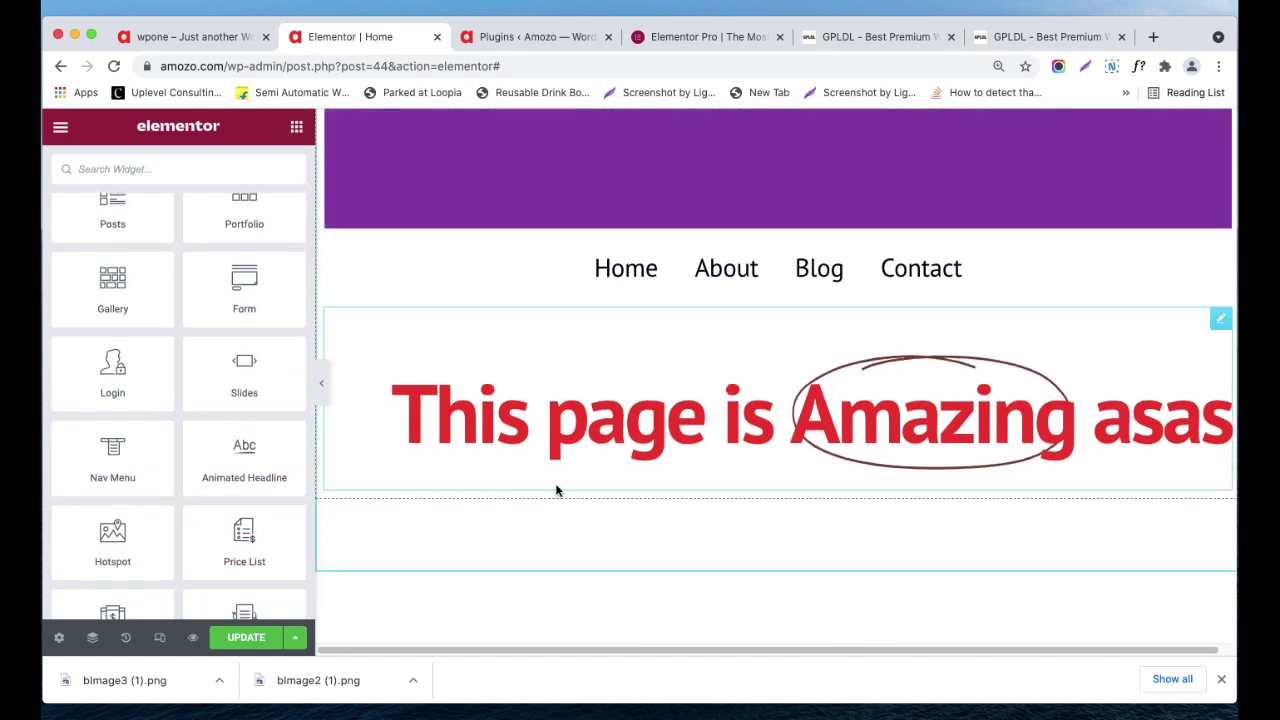
- Add a Hotspot widget below the headline using the woman-with-laptop photo
left_click_drag(131, 551, 751, 412)
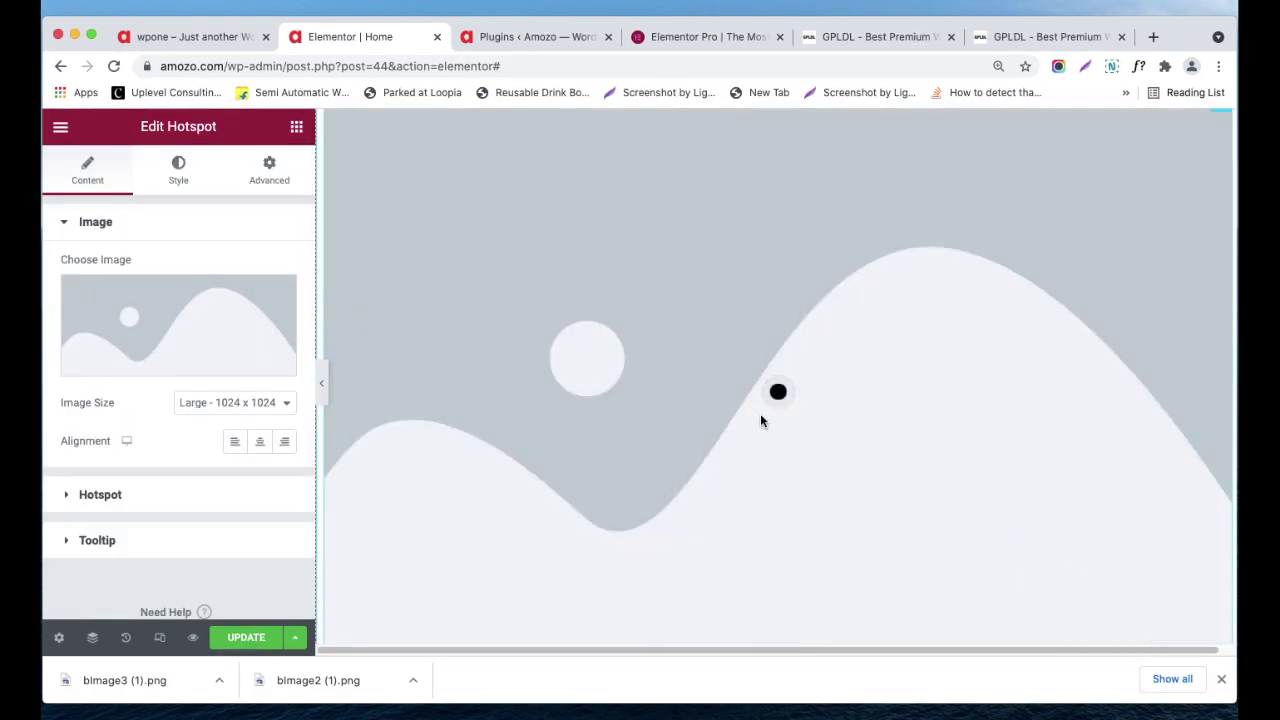
left_click(238, 337)
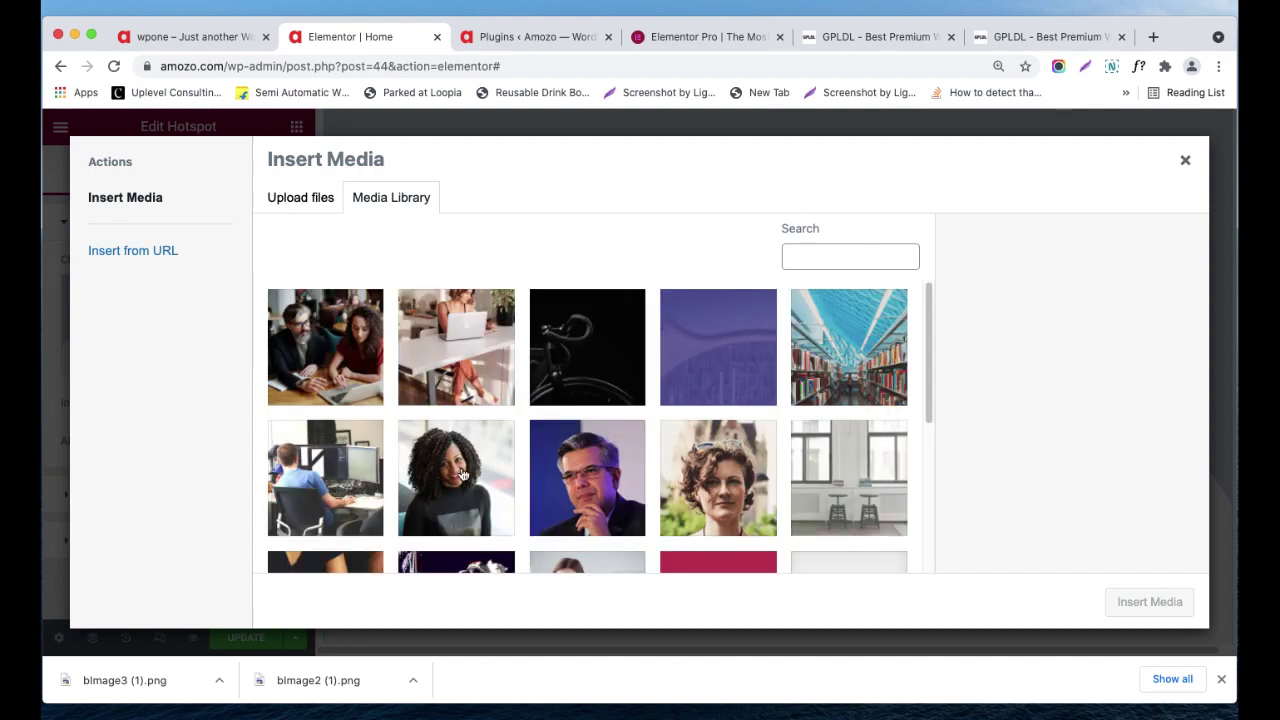
left_click(400, 375)
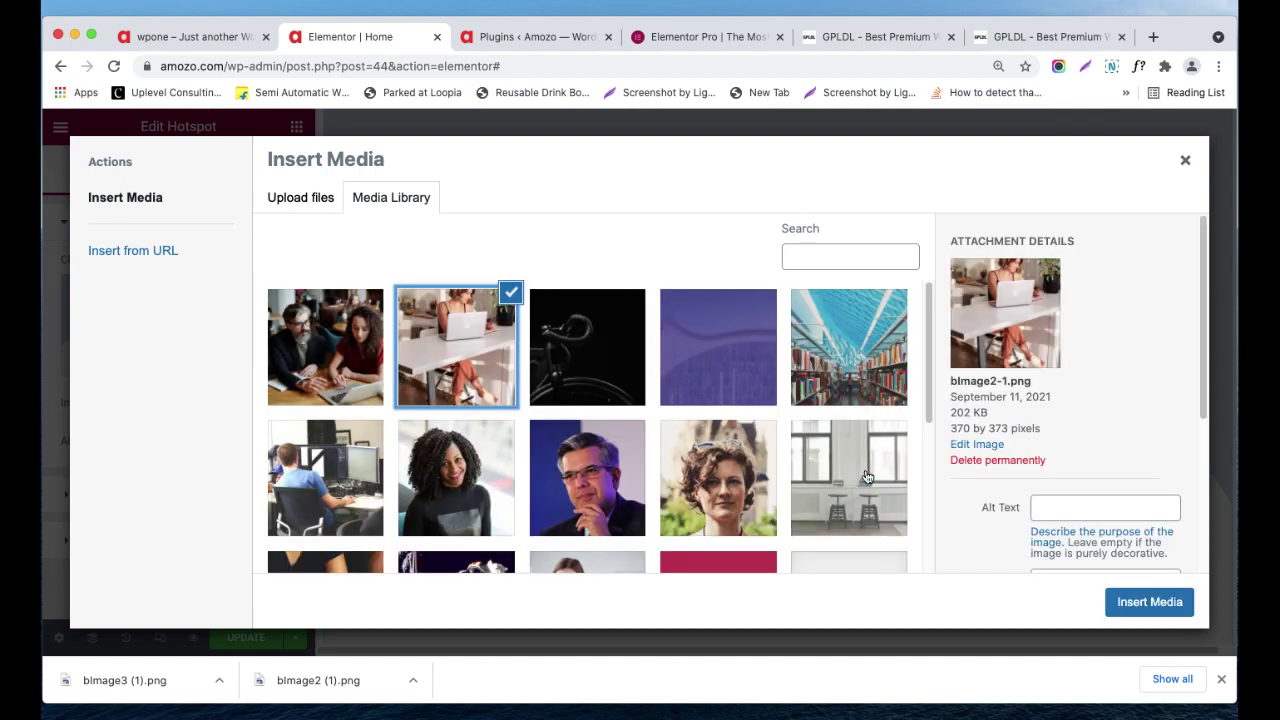
left_click(1178, 602)
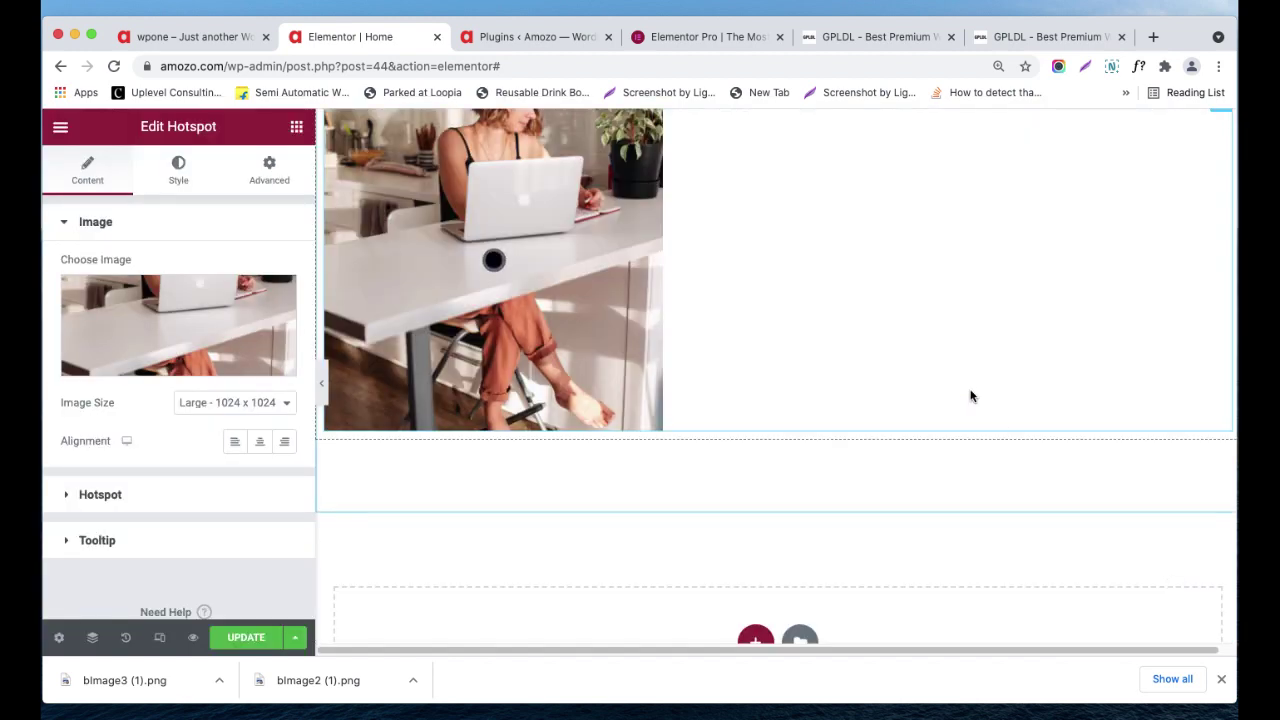
- Preview the hotspot tooltip on the photo and expand the Hotspot items list
scroll(963, 386, "up", 2)
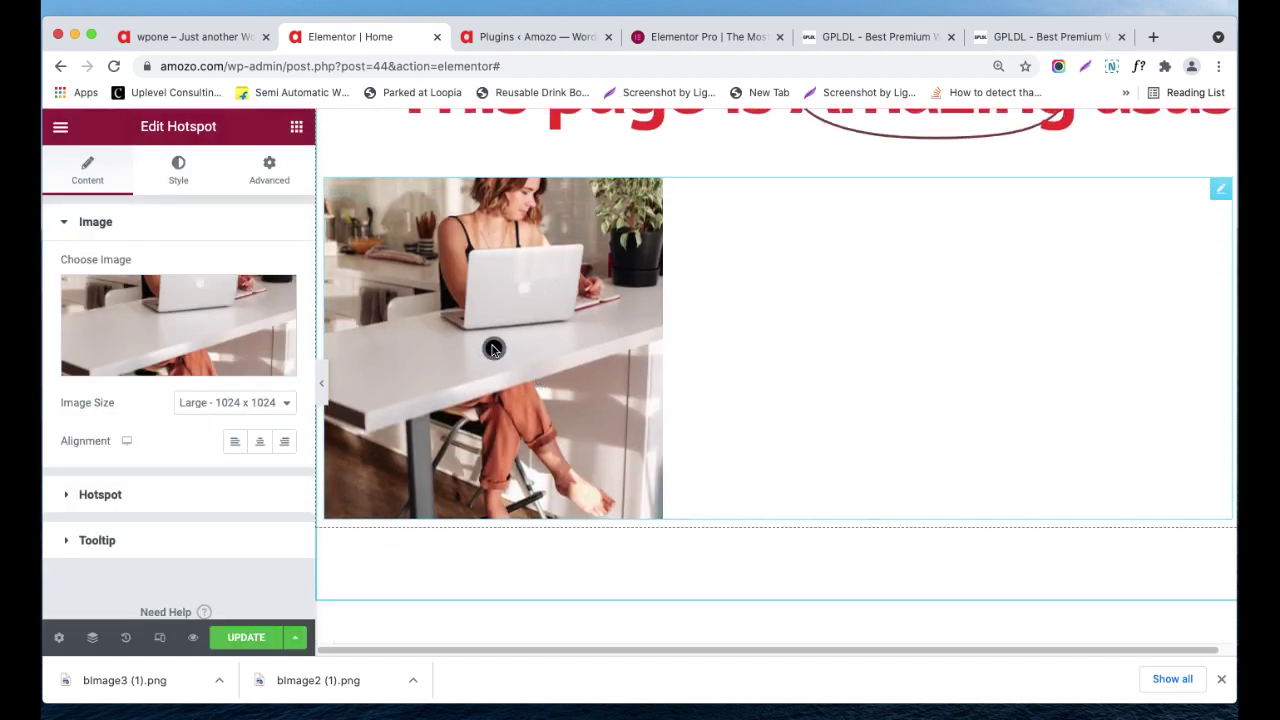
left_click(493, 350)
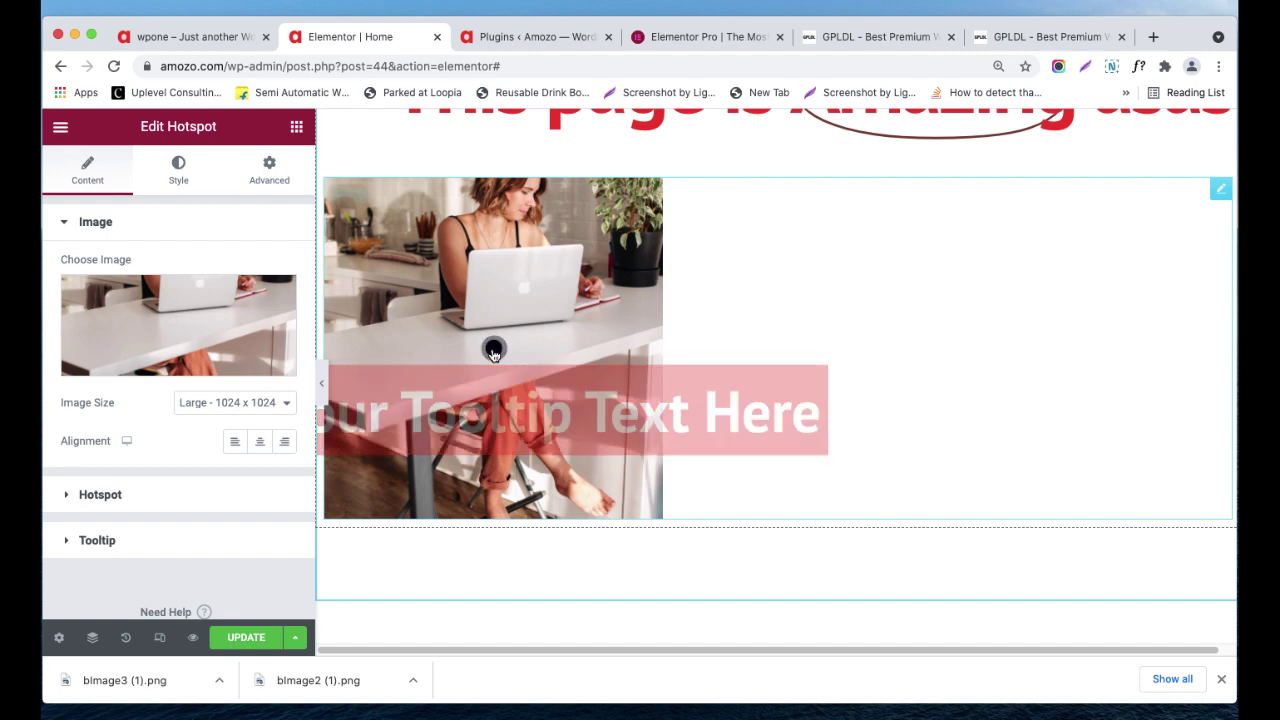
scroll(195, 443, "down", 1)
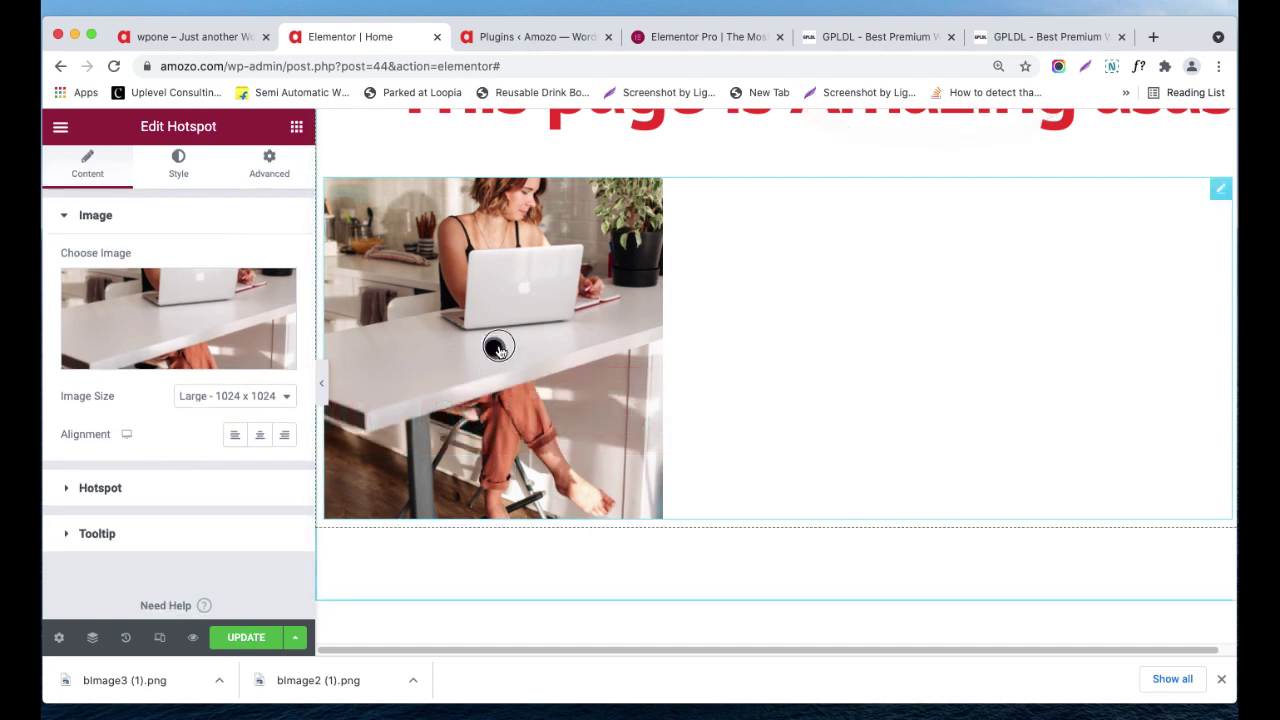
mouse_move(497, 346)
left_mouse_down()
mouse_move(514, 327)
mouse_move(500, 345)
left_mouse_up()
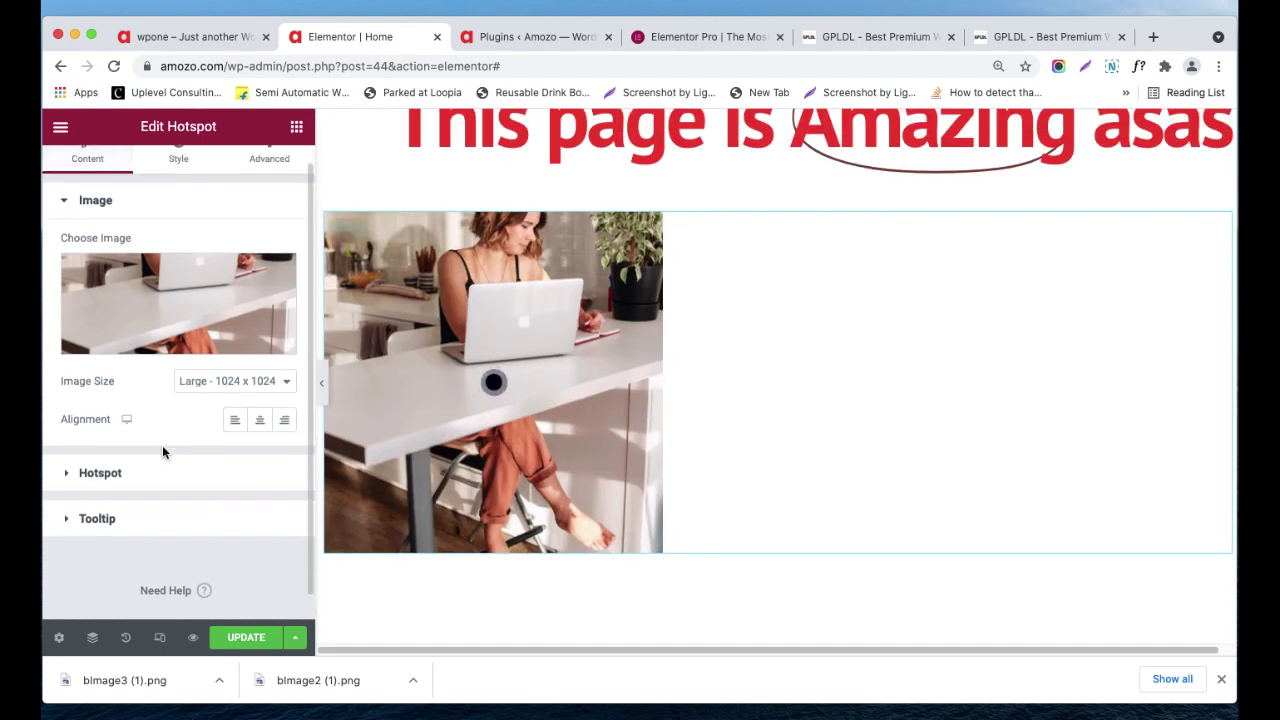
scroll(162, 445, "down", 1)
left_click(141, 472)
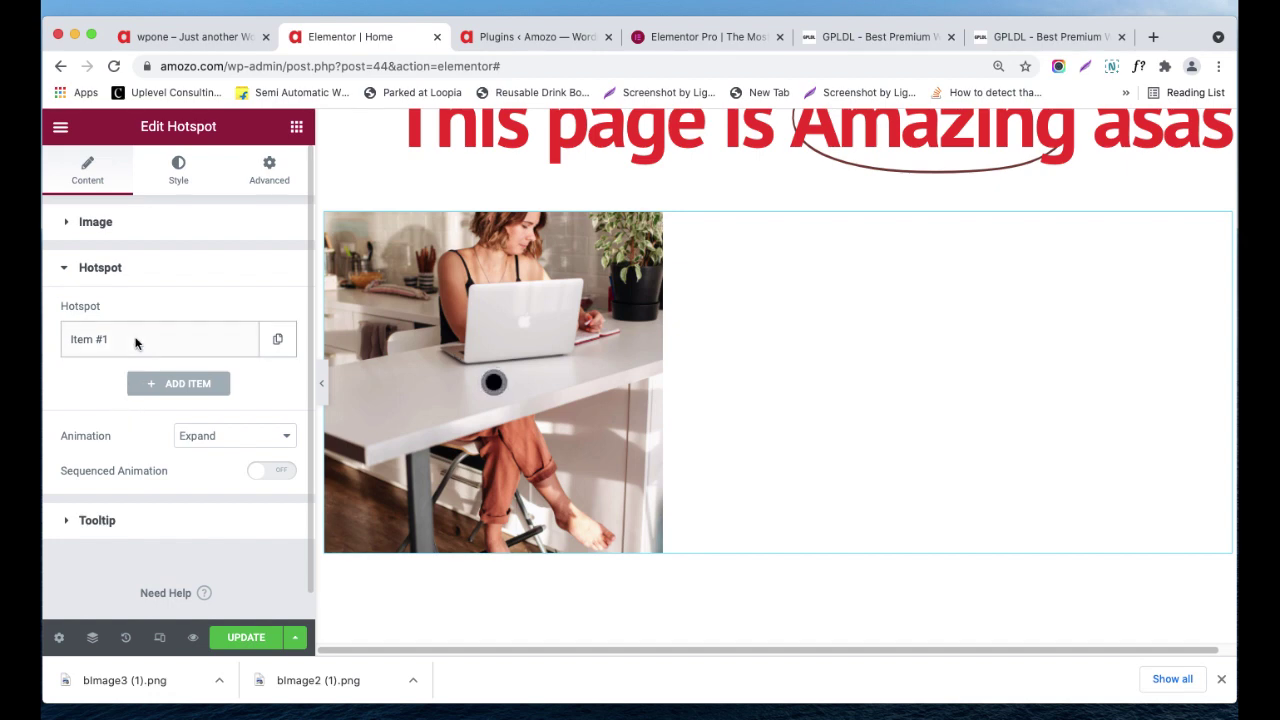
- Add a second hotspot item, Item #2, and clear its label text
left_click(170, 388)
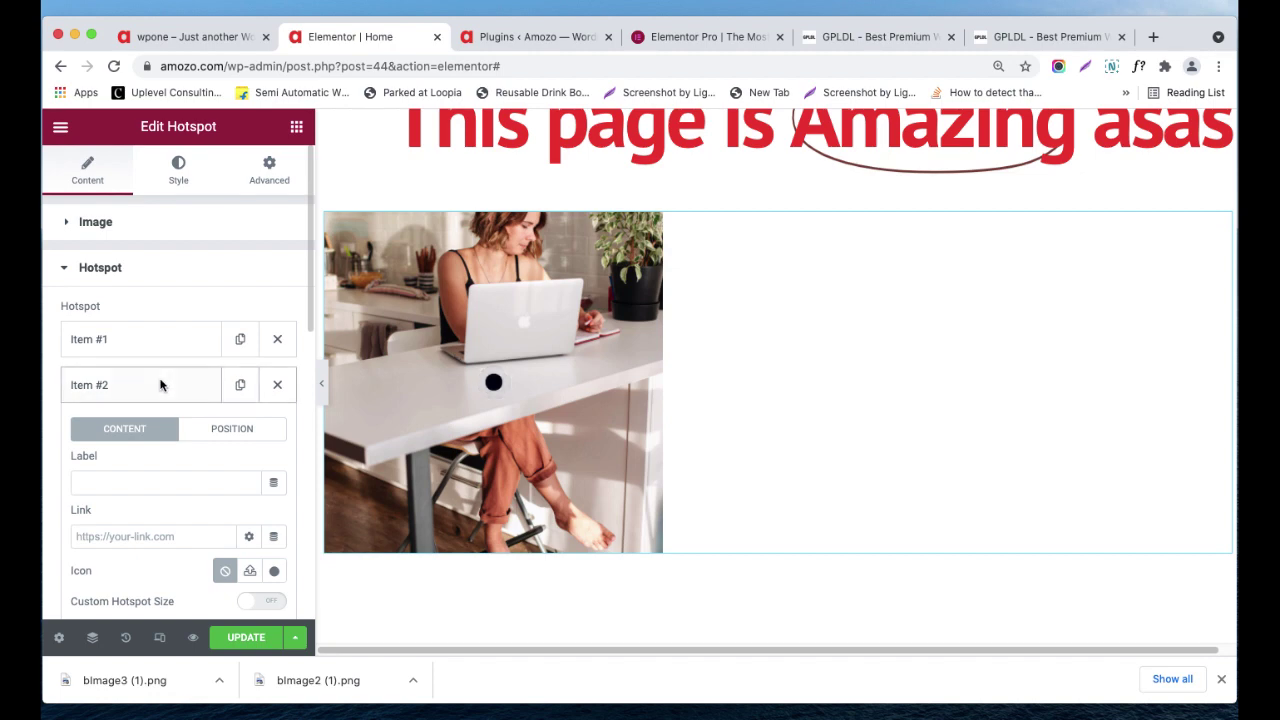
left_click(157, 385)
left_click(157, 385)
left_click(109, 485)
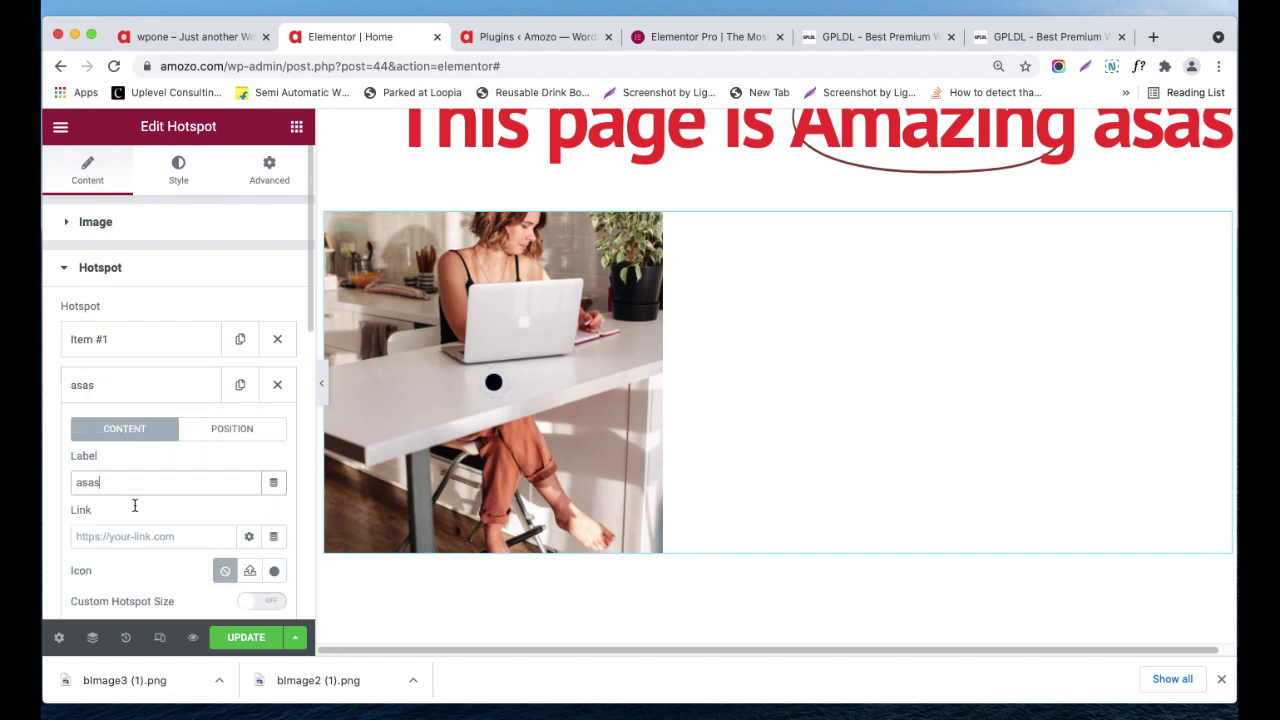
type("as")
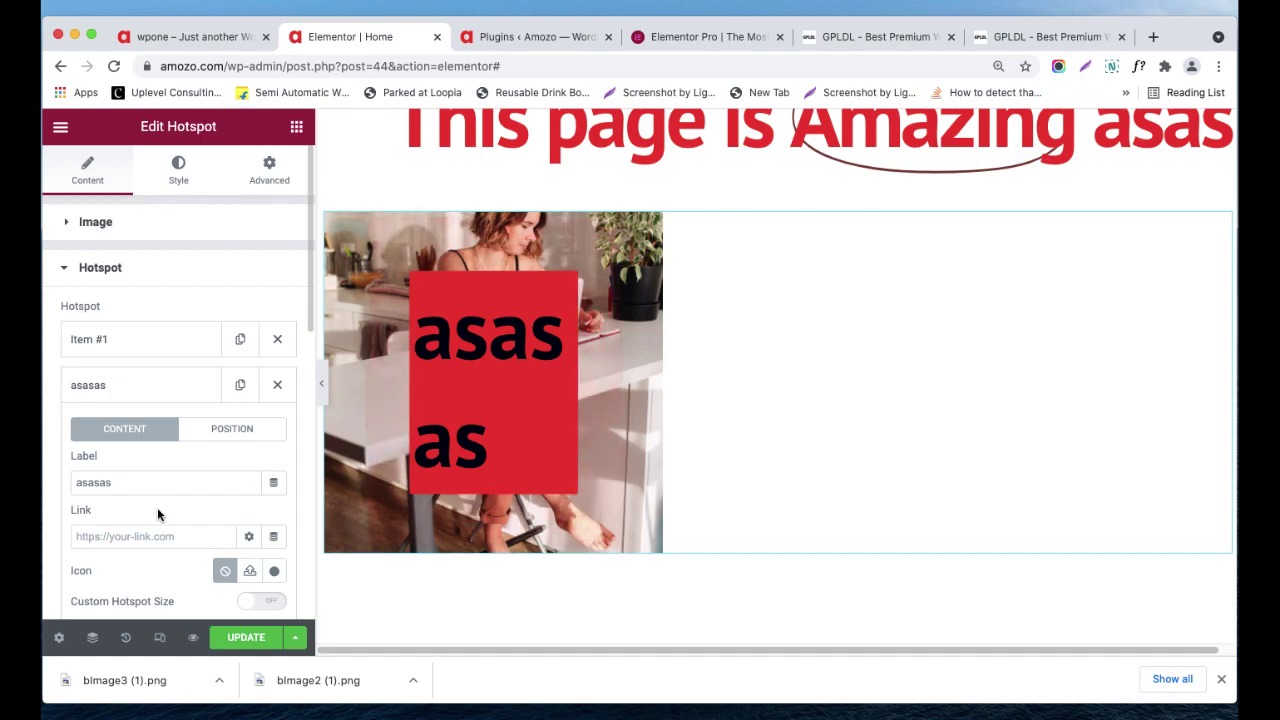
double_click(95, 480)
key("BackSpace")
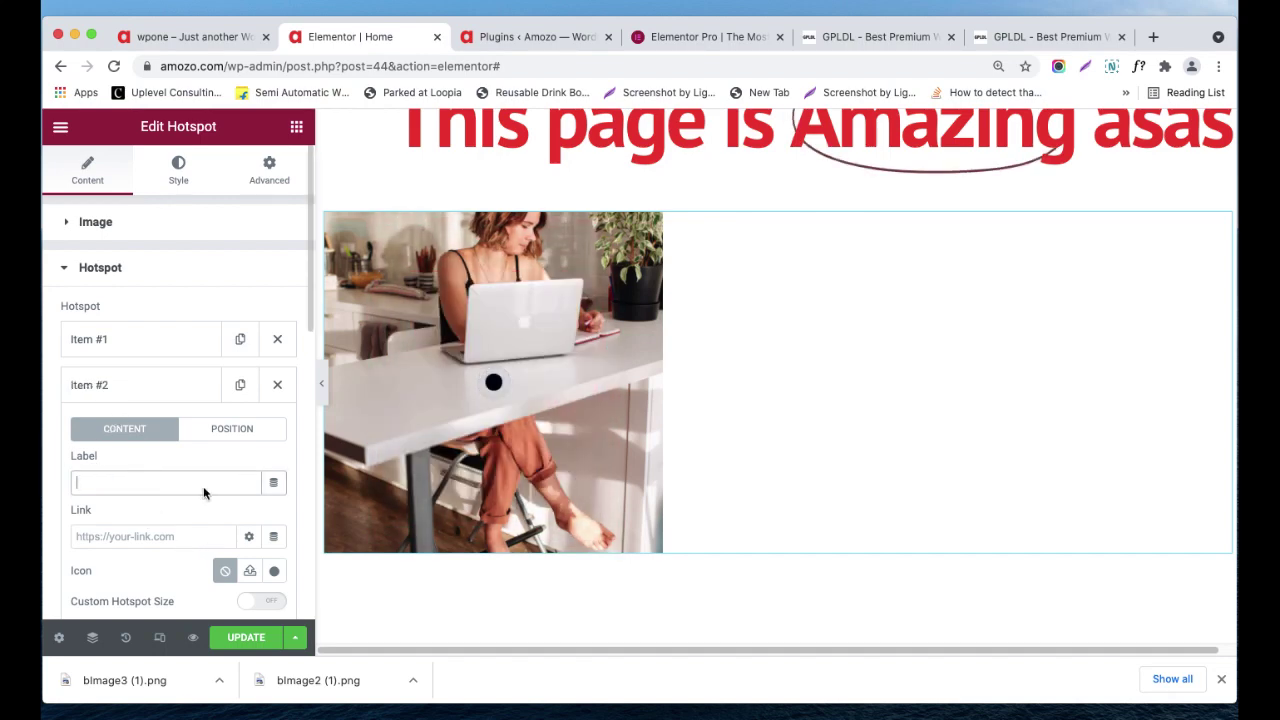
- Review Item #1 and Item #2 settings, preview the tooltip, then collapse Item #2
left_click(186, 339)
left_click(189, 345)
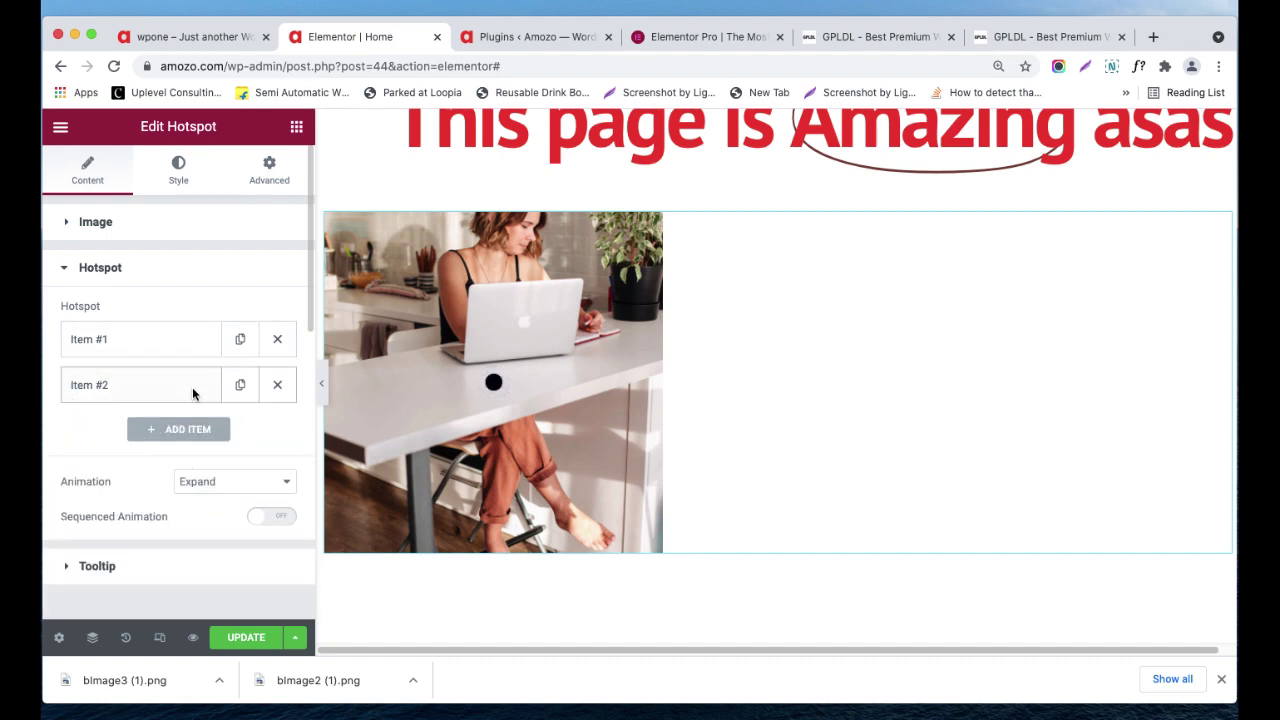
left_click(192, 387)
scroll(207, 449, "down", 1)
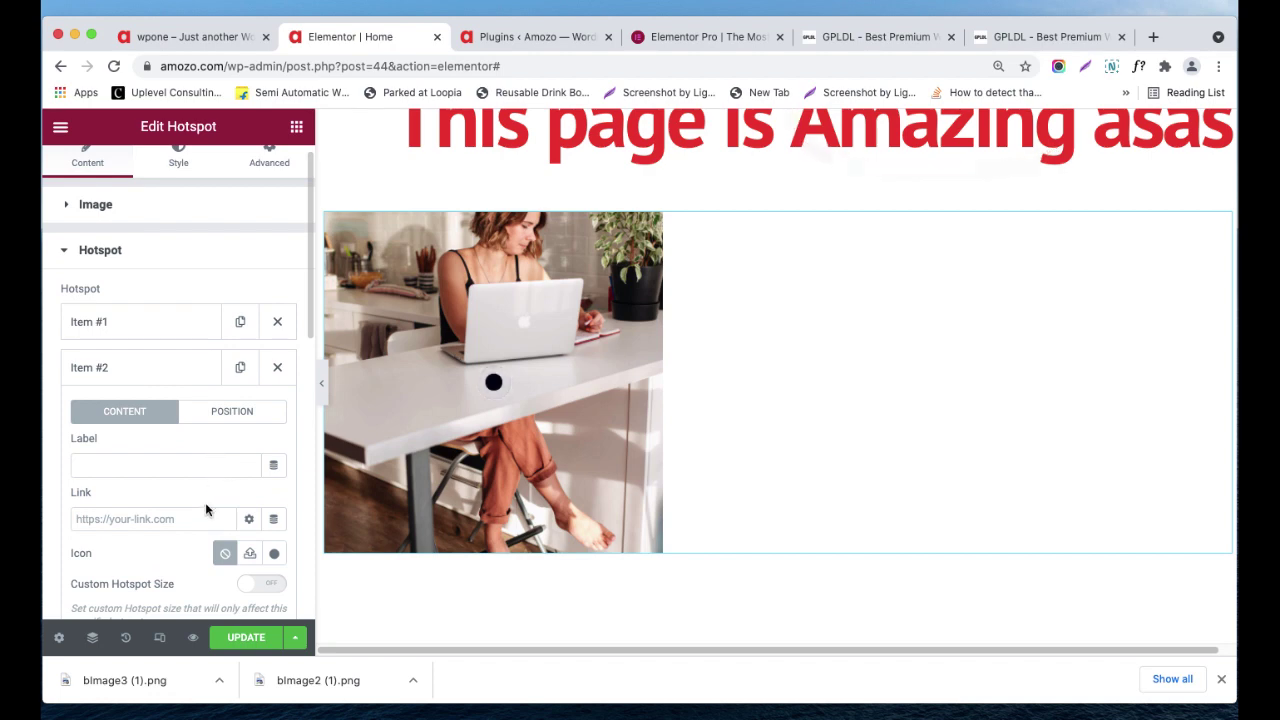
scroll(205, 505, "down", 2)
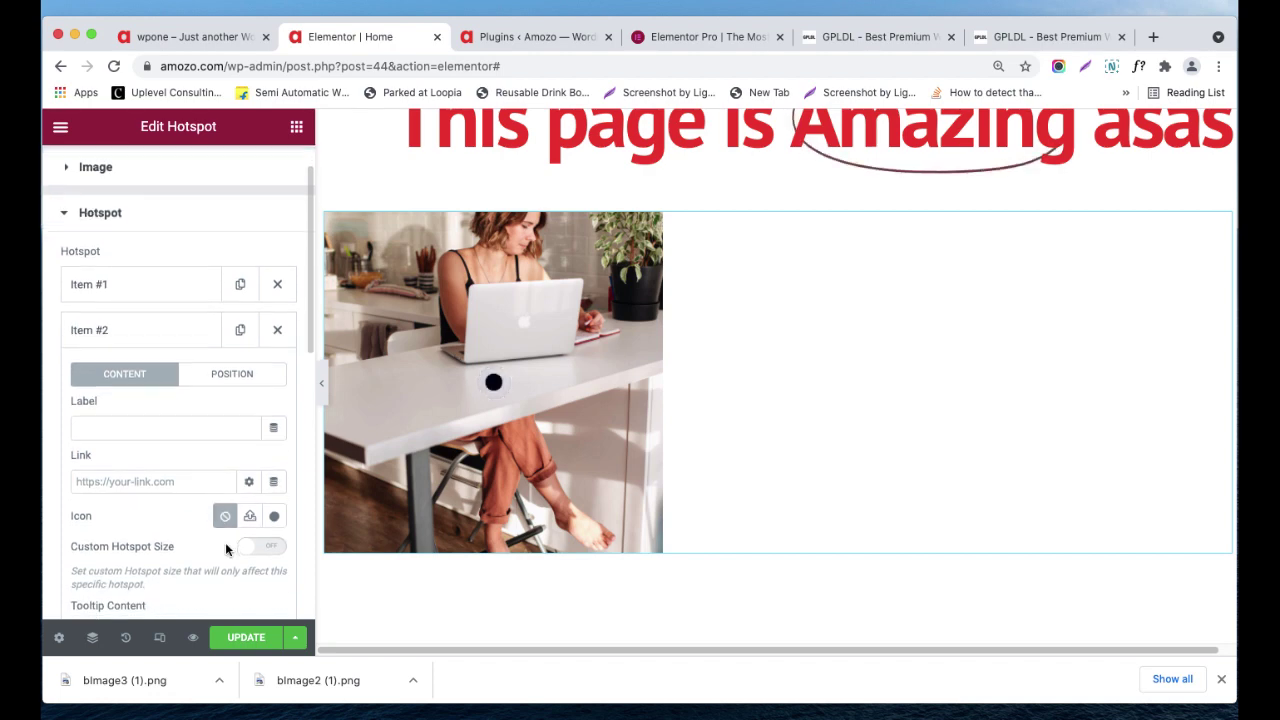
scroll(225, 542, "down", 5)
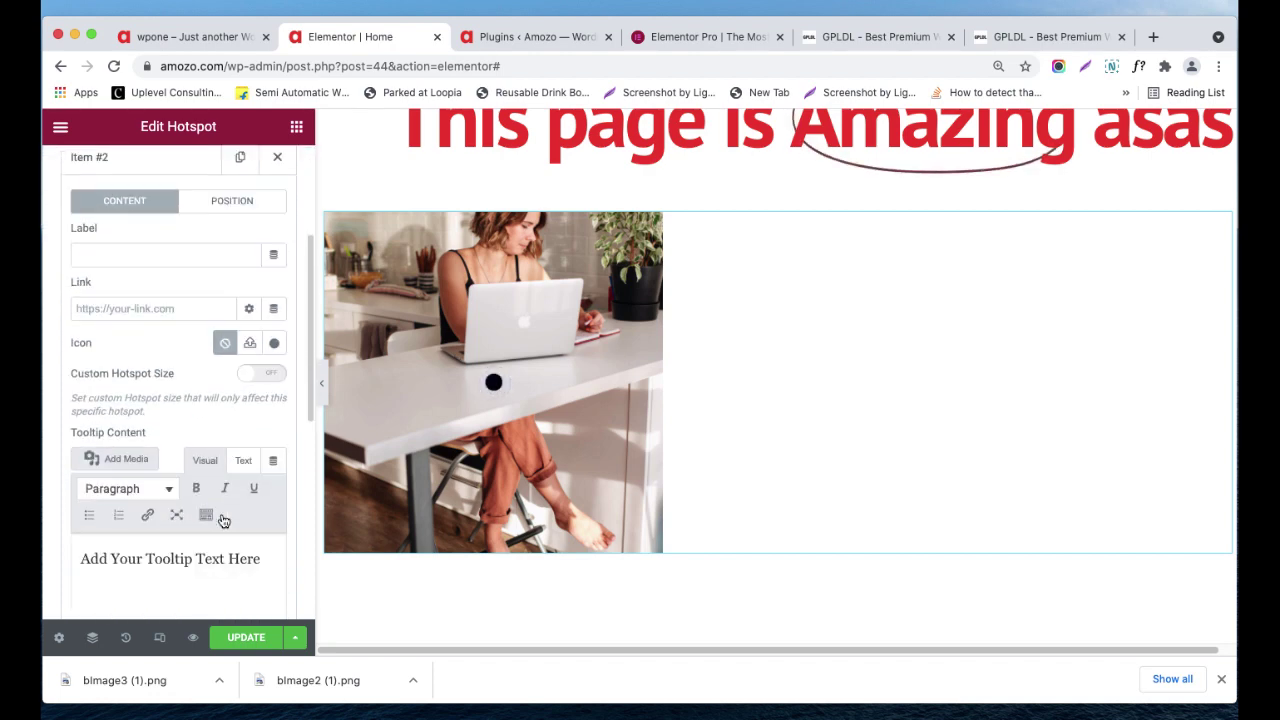
left_click(494, 384)
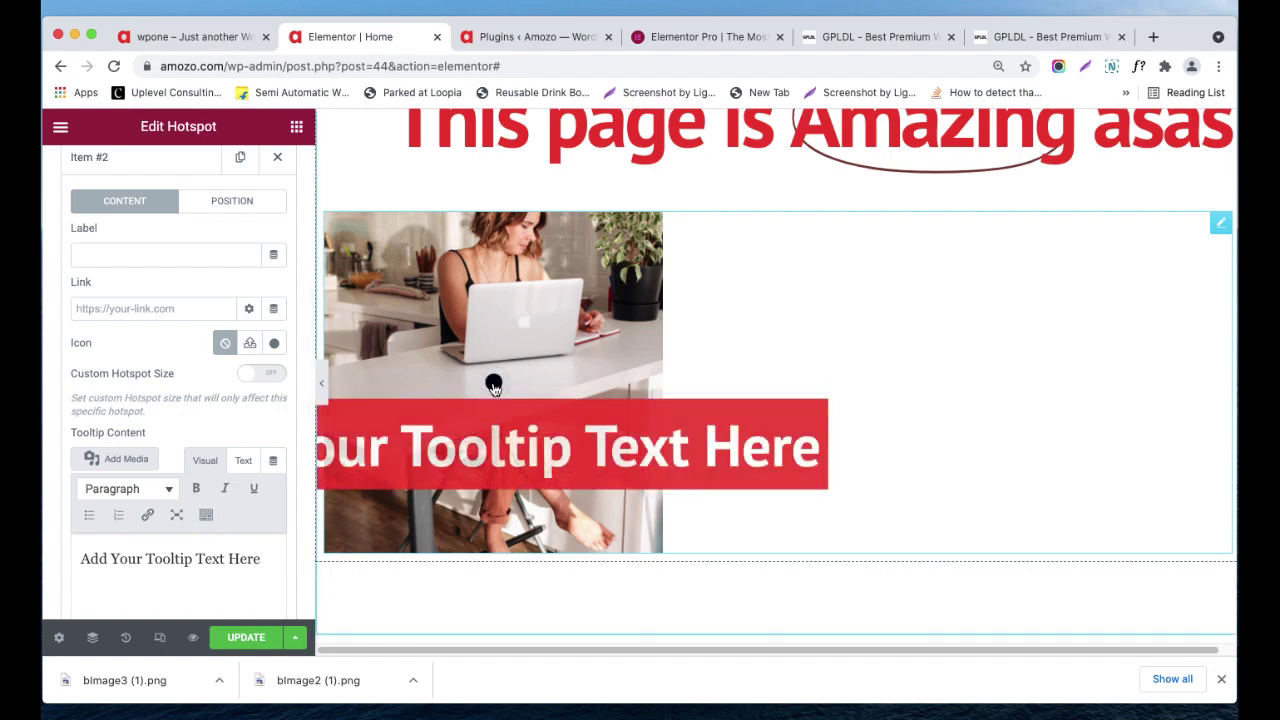
left_click(494, 385)
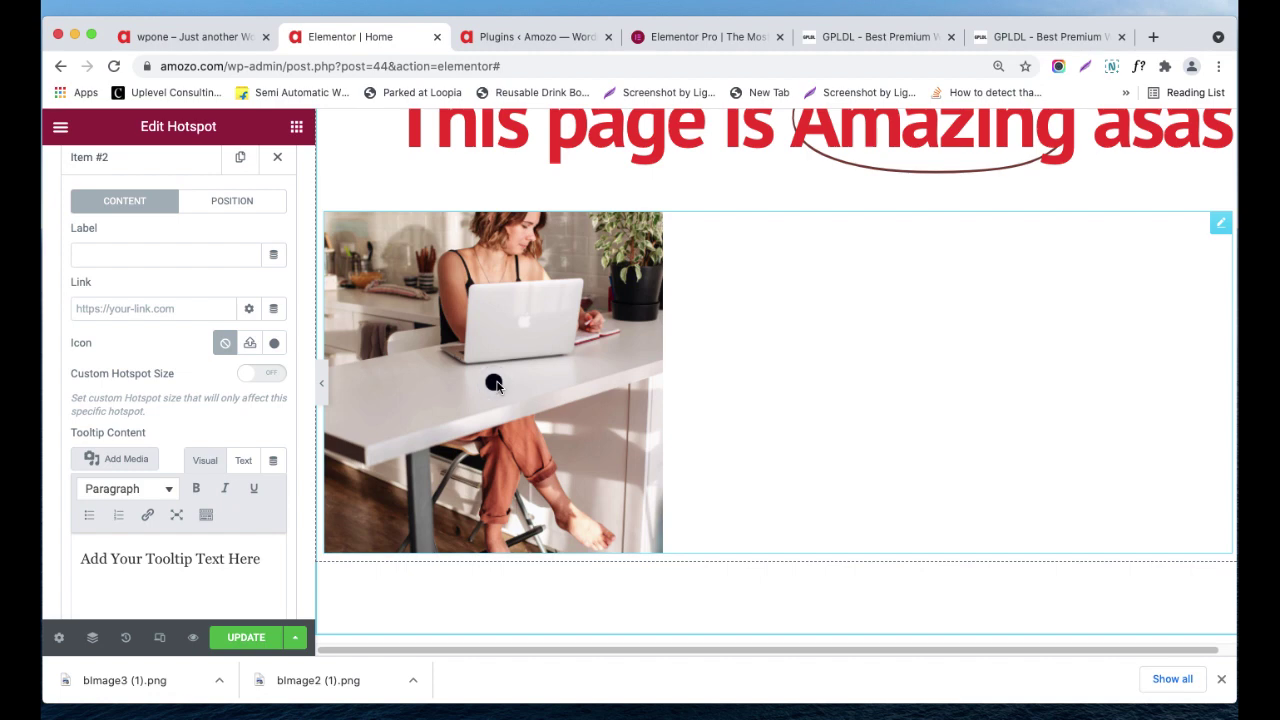
left_click(495, 384)
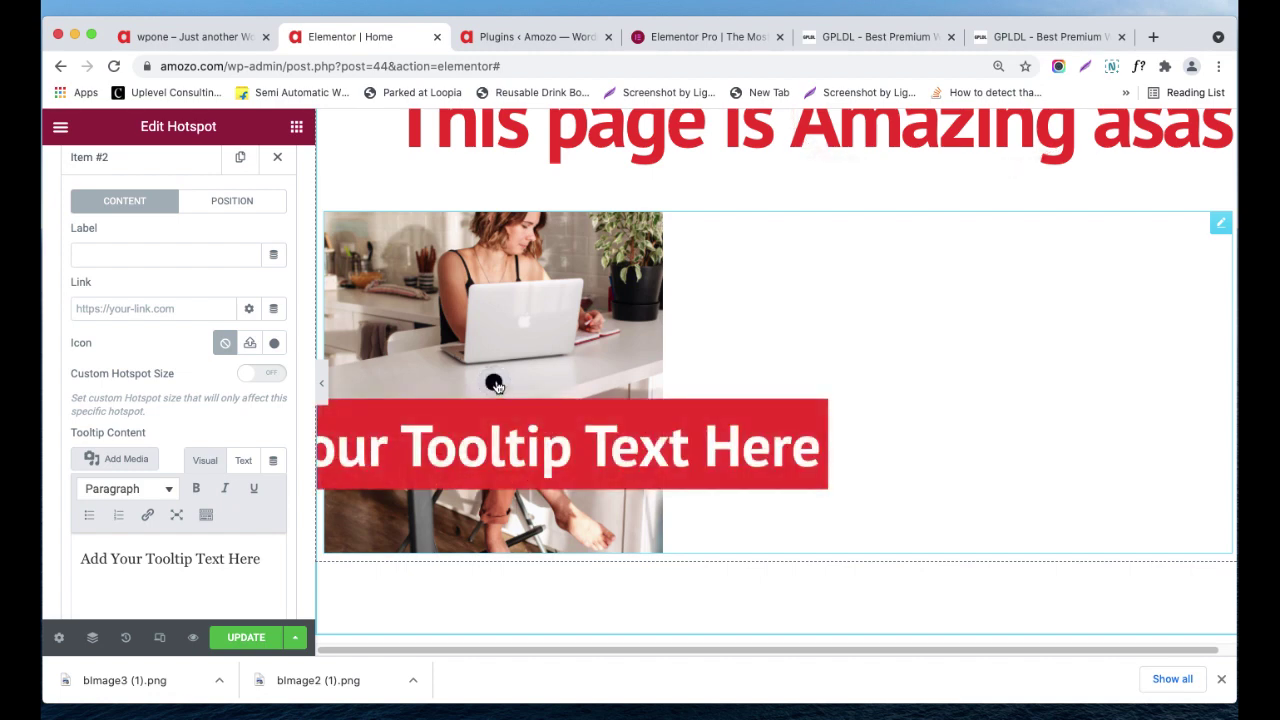
scroll(242, 342, "up", 5)
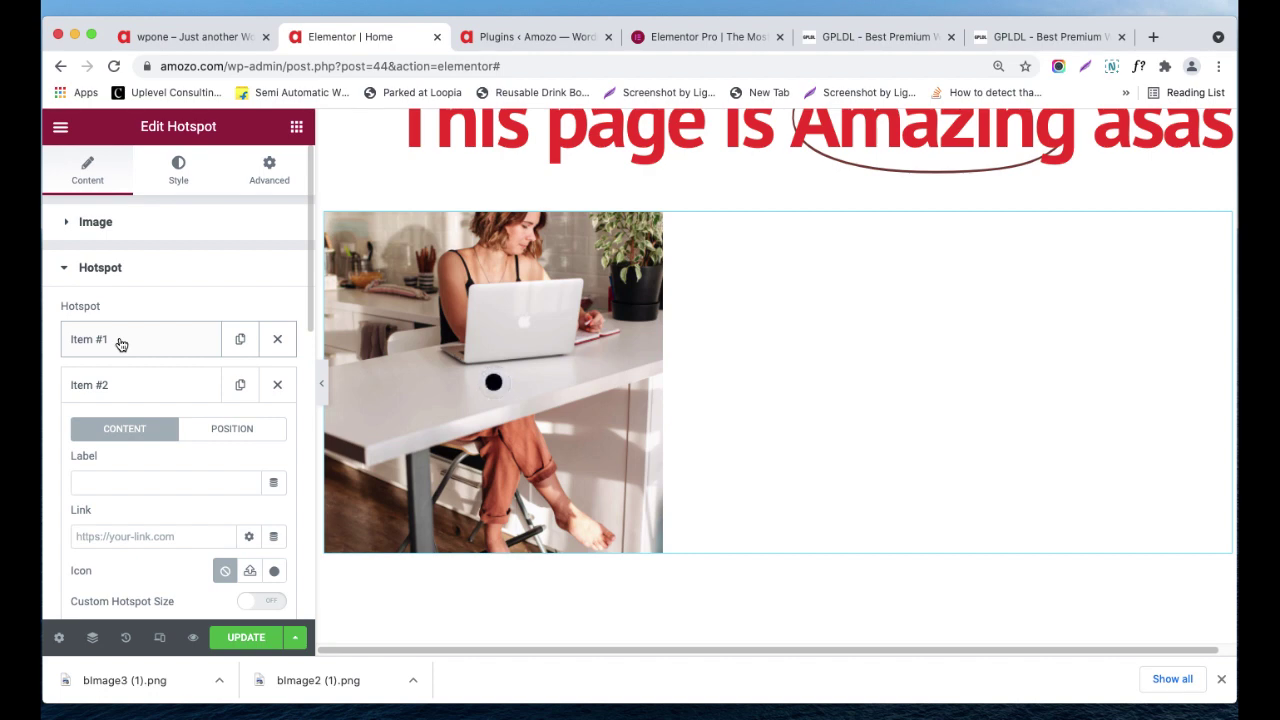
left_click(134, 385)
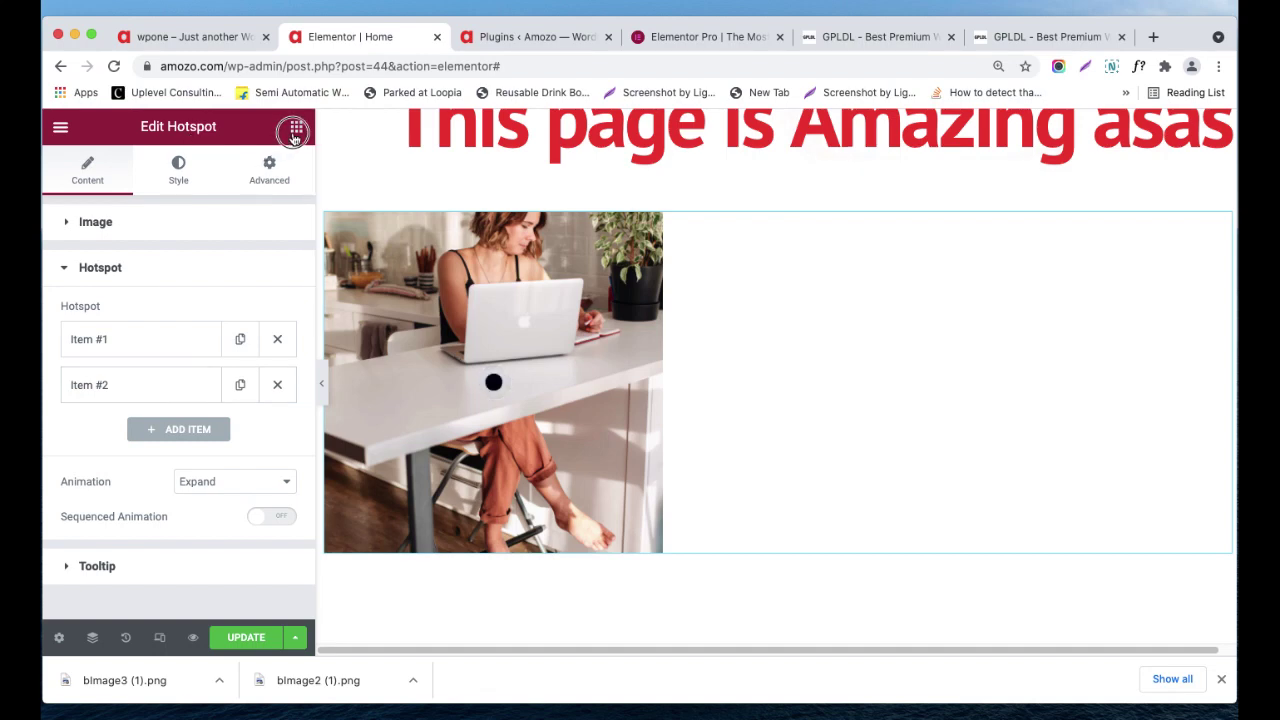
- Scroll the Elements panel to Price List and try dragging it into the empty section
scroll(209, 309, "down", 10)
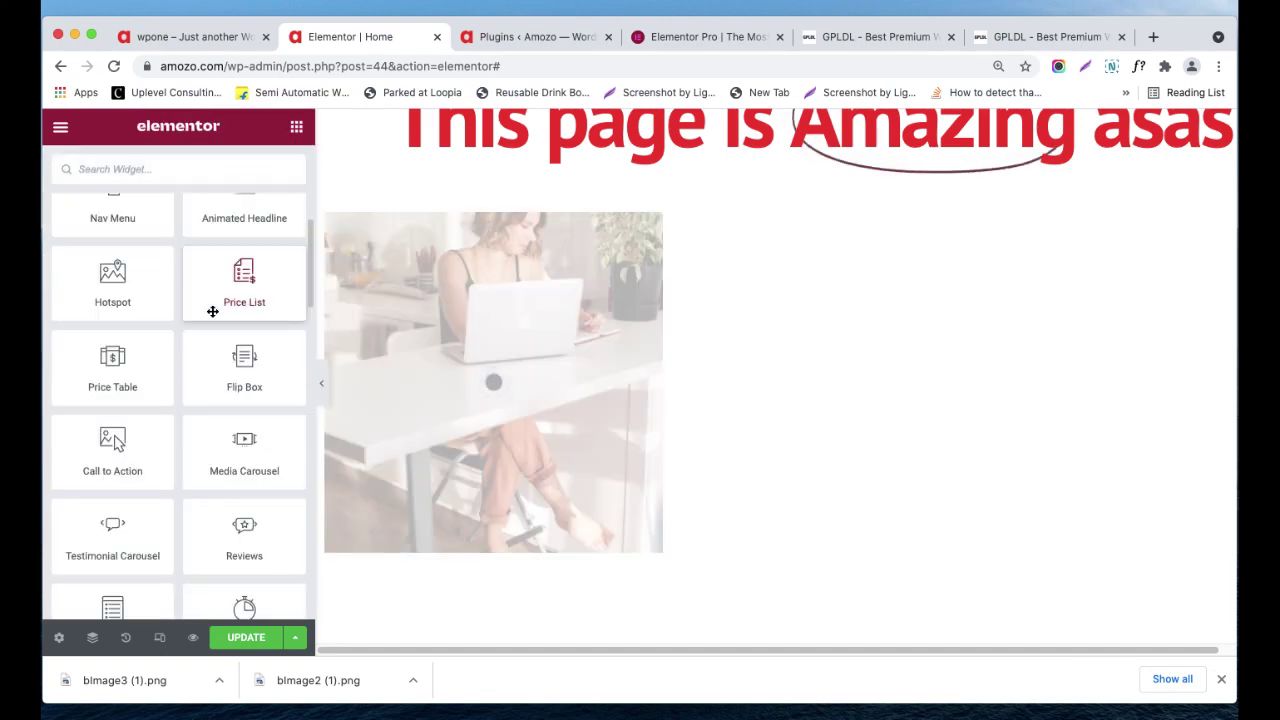
scroll(216, 330, "up", 1)
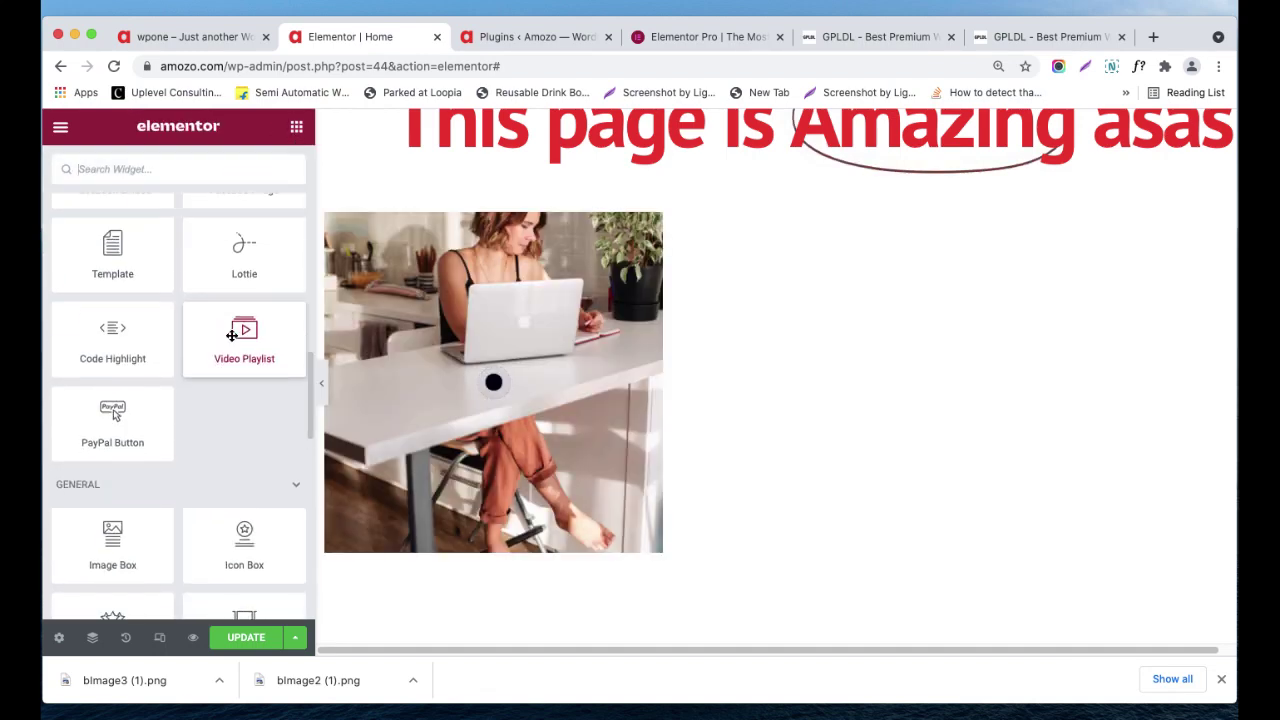
scroll(232, 335, "up", 2)
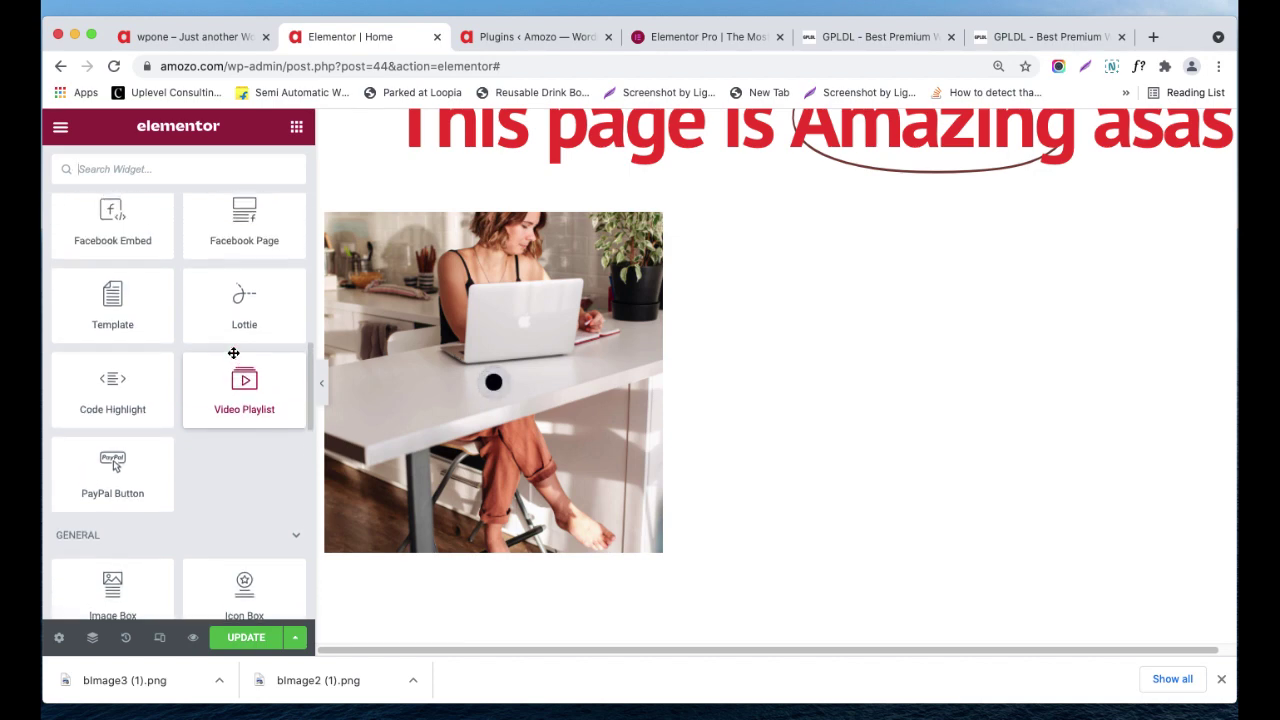
scroll(233, 353, "up", 10)
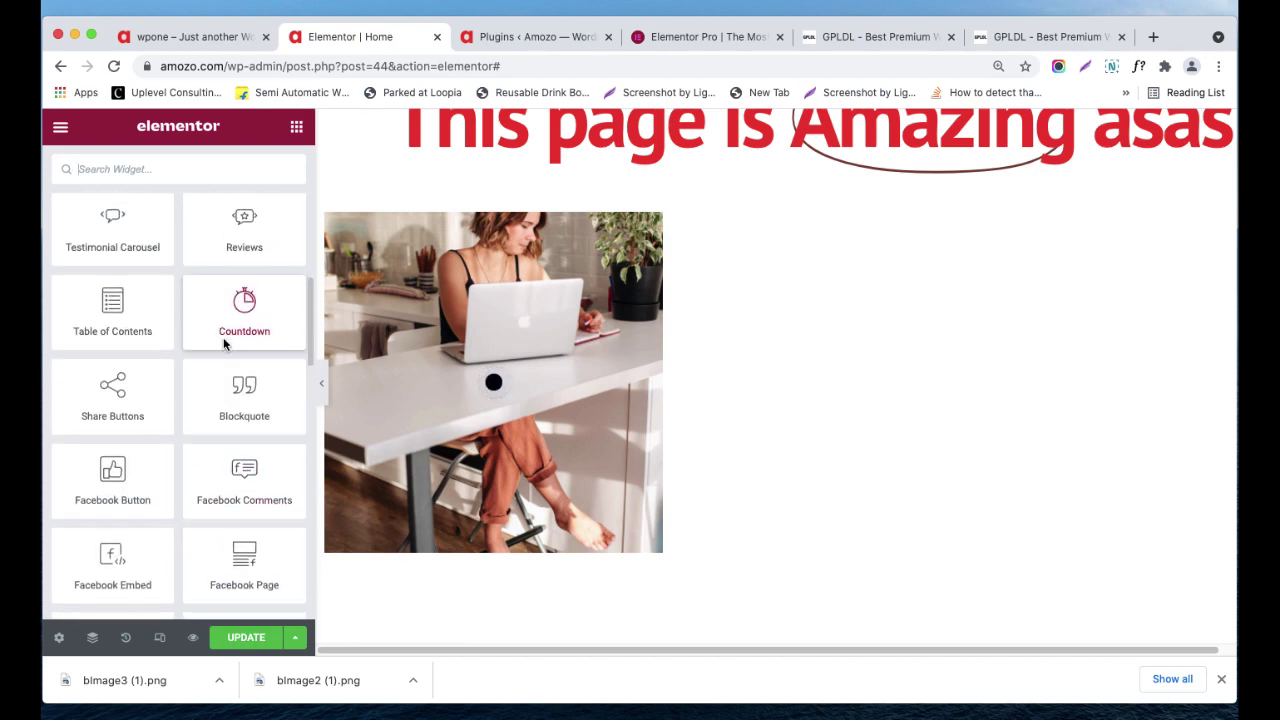
scroll(223, 337, "up", 8)
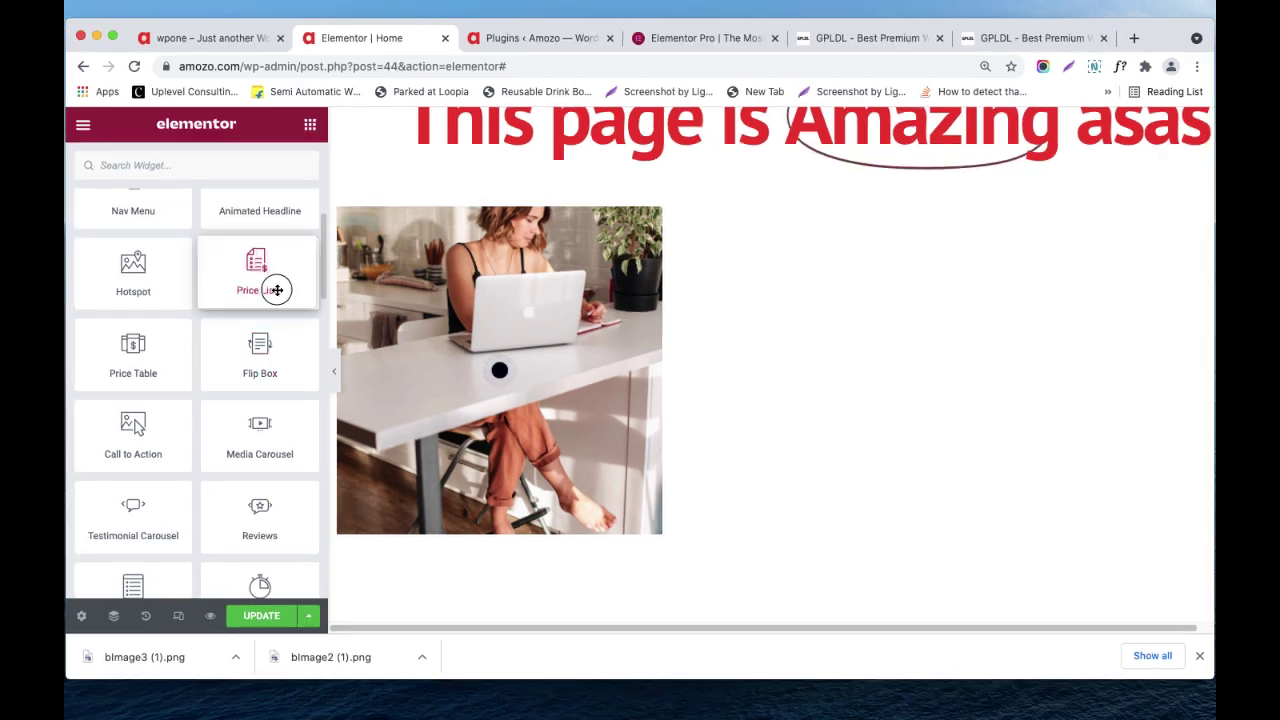
scroll(655, 370, "down", 5)
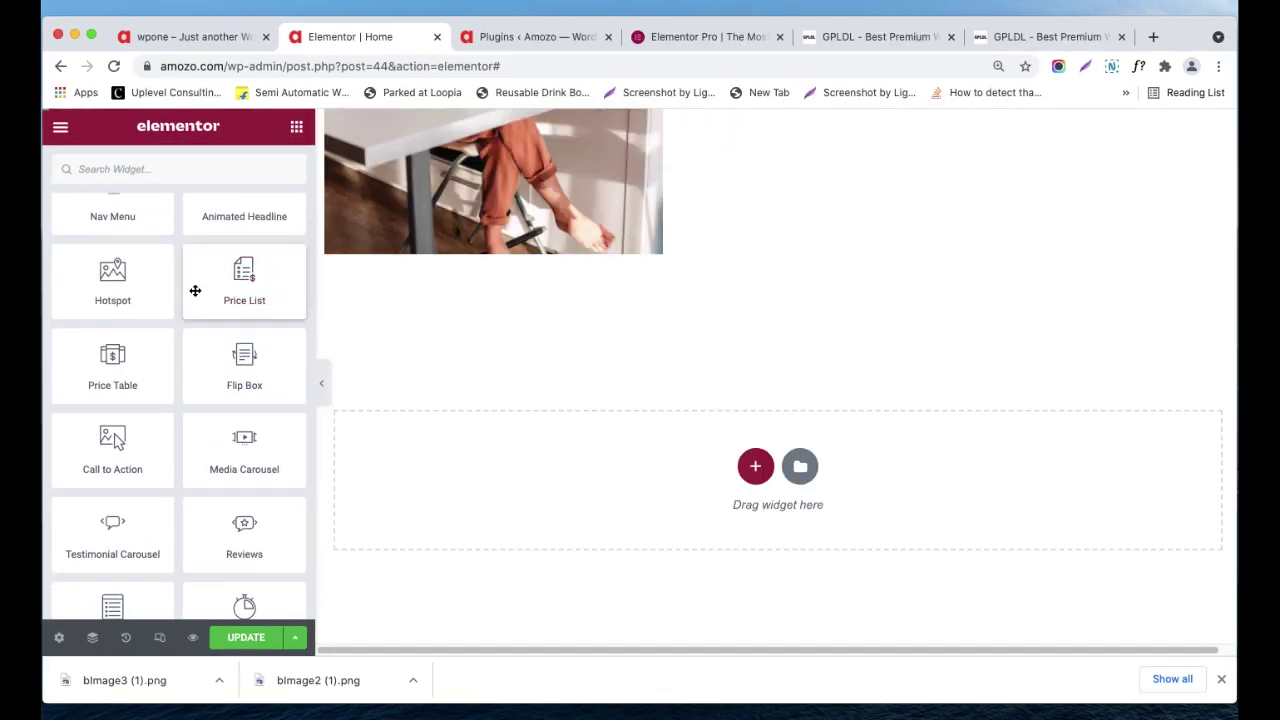
left_click_drag(237, 289, 262, 276)
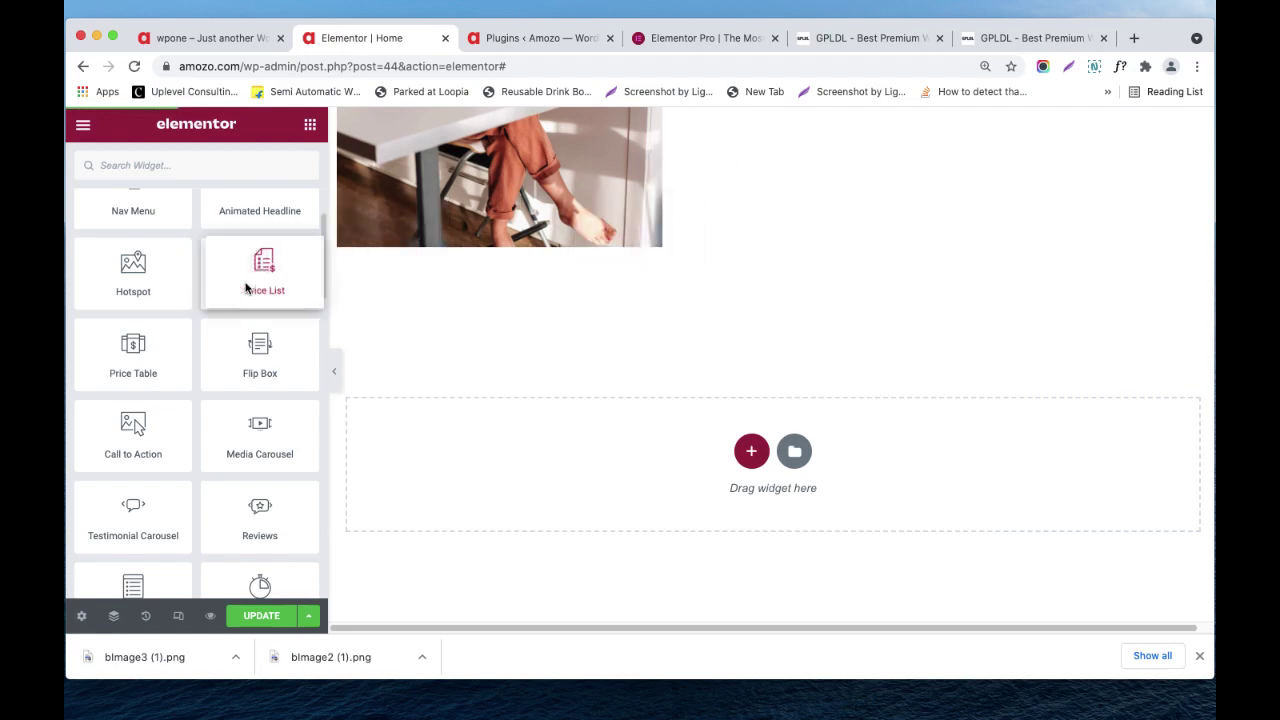
- Refocus the editor window and scroll the widgets back to the Pro Price List widget
scroll(760, 474, "down", 2)
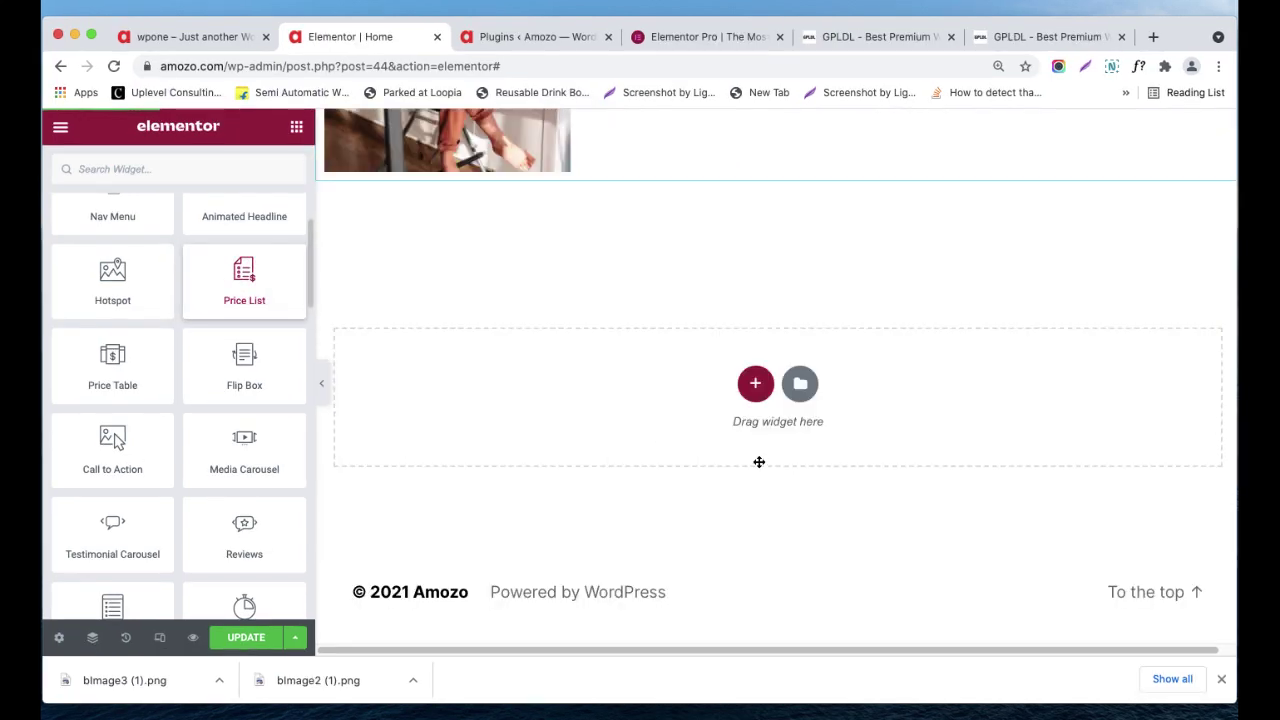
scroll(760, 400, "up", 2)
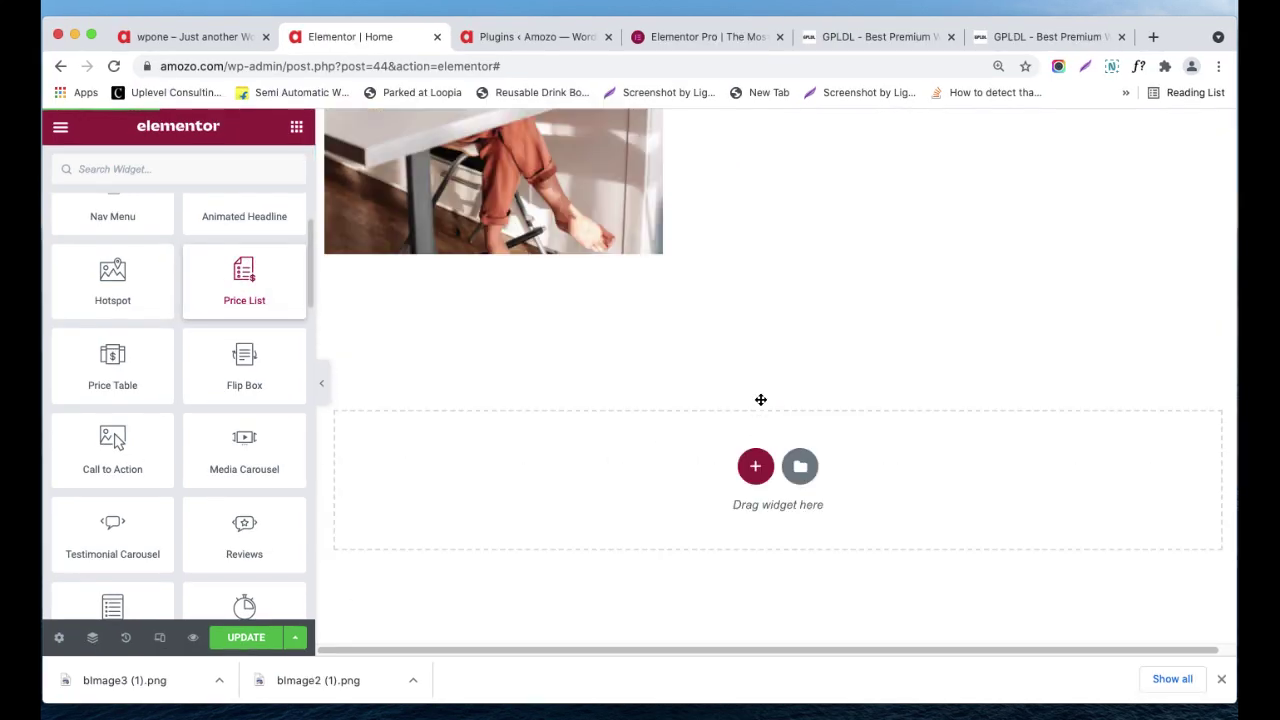
scroll(740, 420, "down", 2)
scroll(762, 437, "up", 2)
scroll(696, 281, "down", 2)
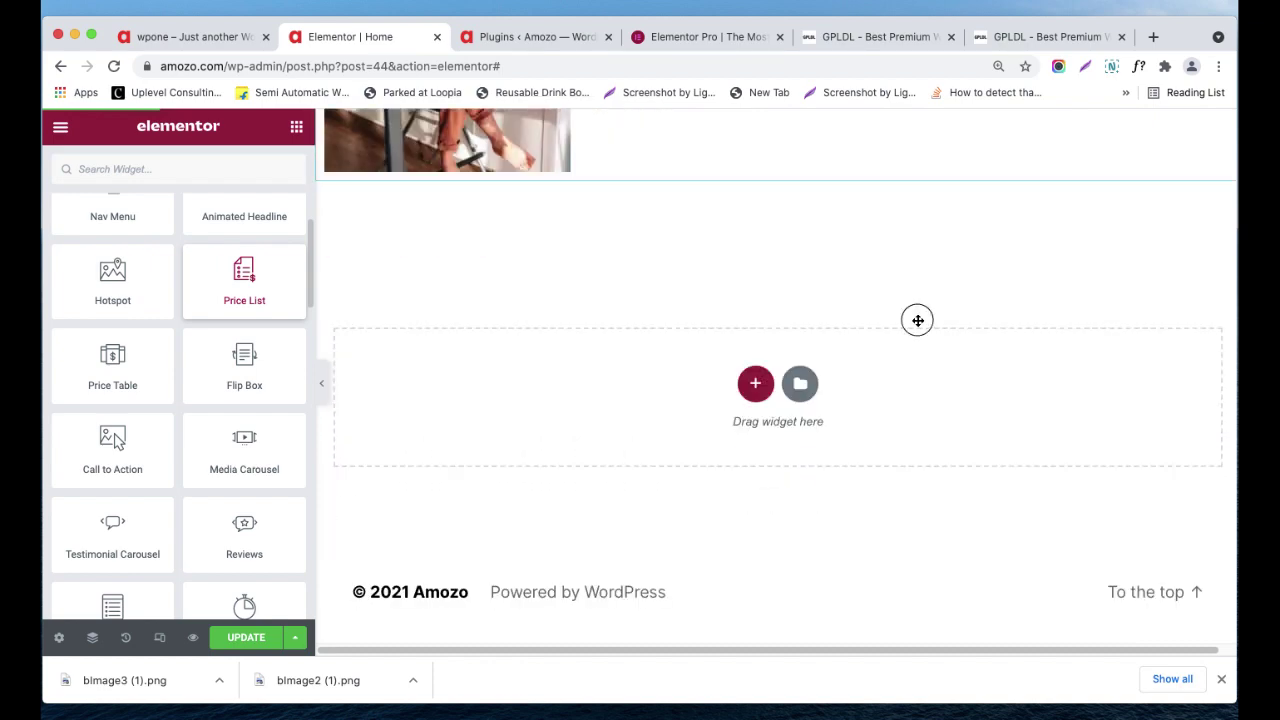
scroll(899, 437, "up", 2)
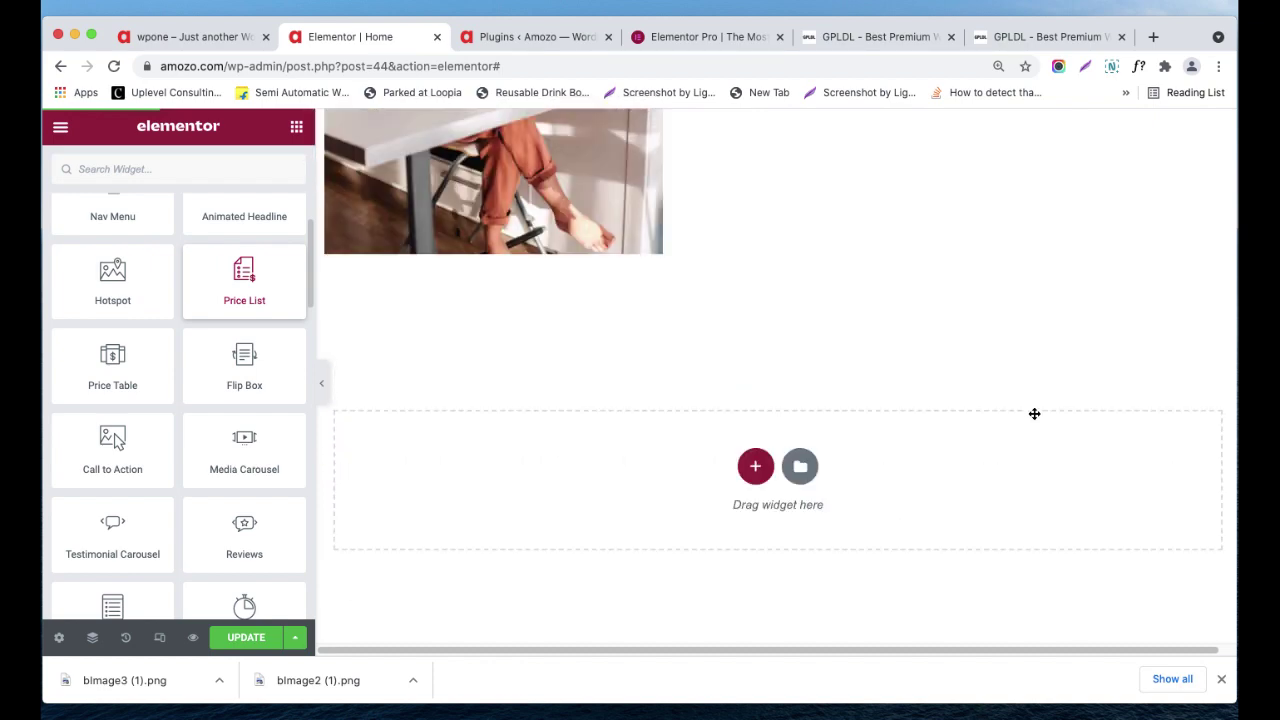
left_click(1076, 714)
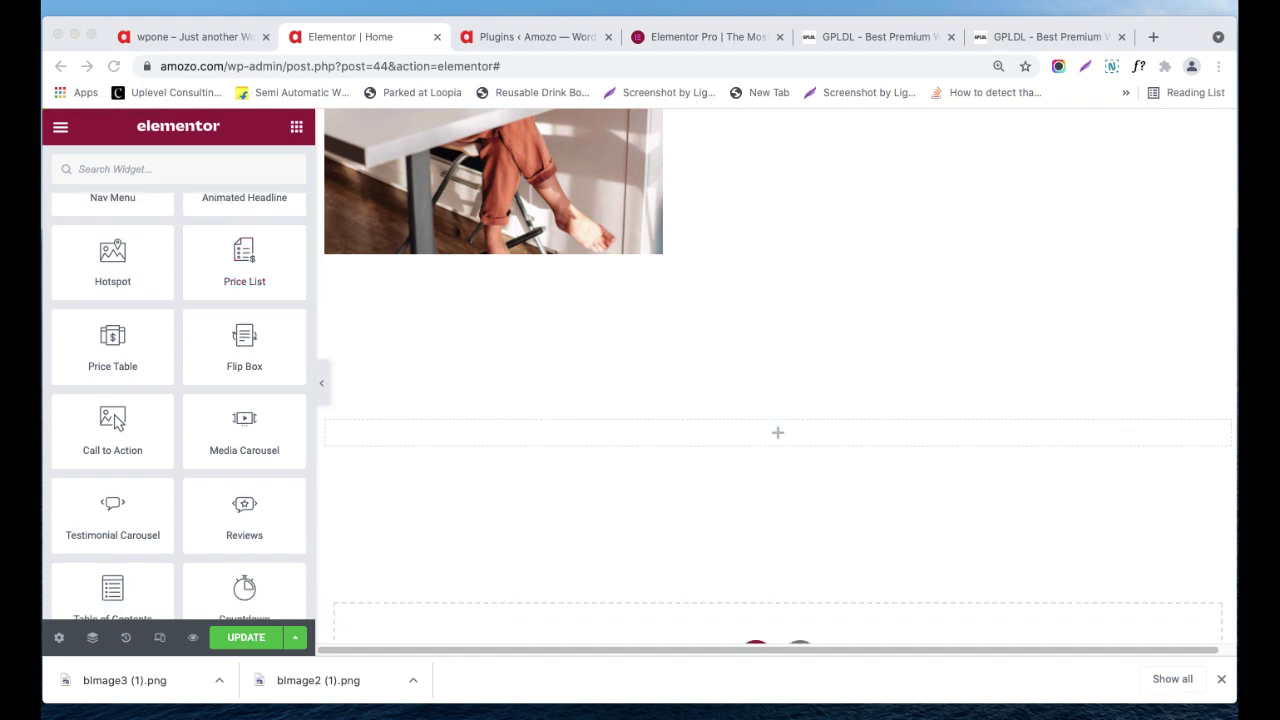
left_click(800, 680)
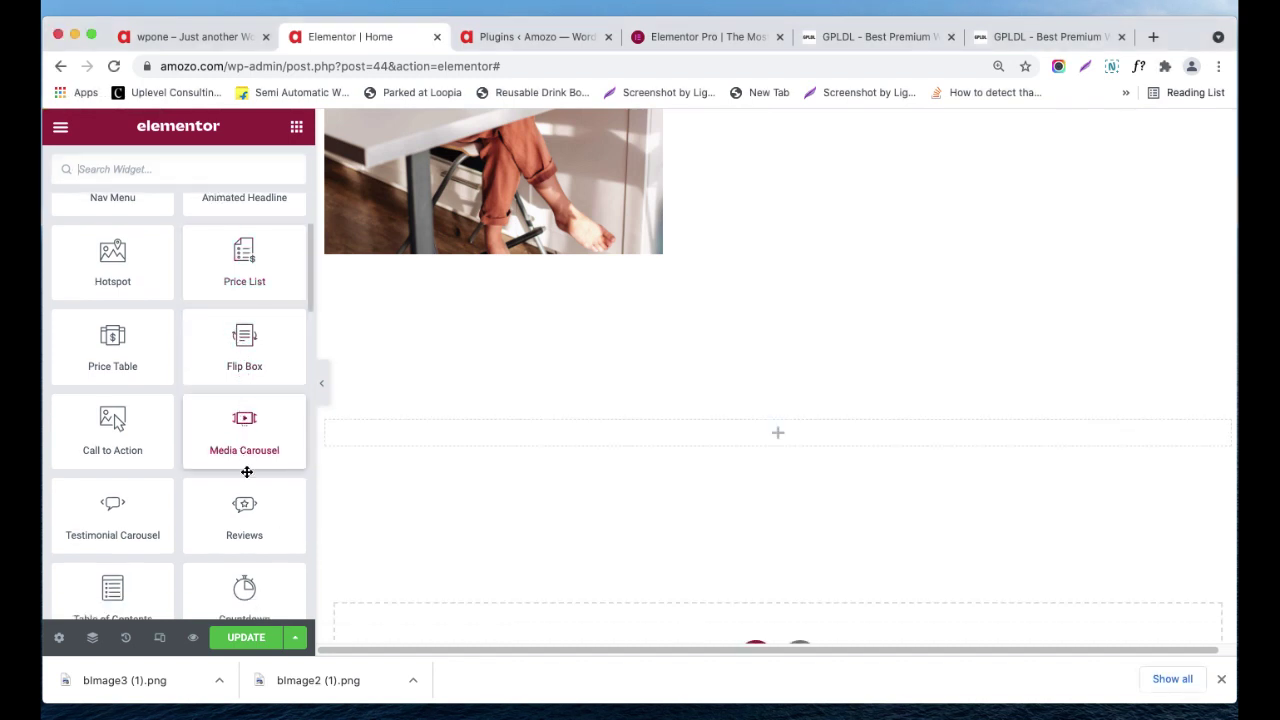
scroll(248, 420, "down", 1)
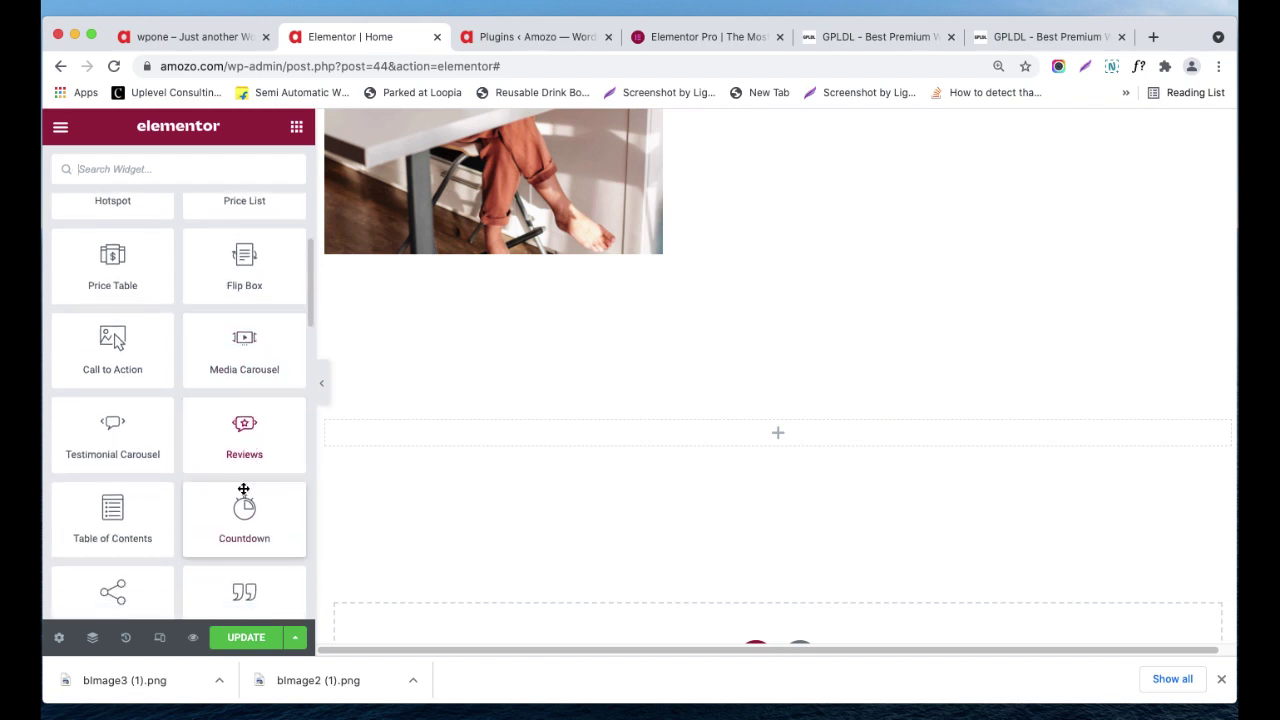
scroll(243, 491, "up", 2)
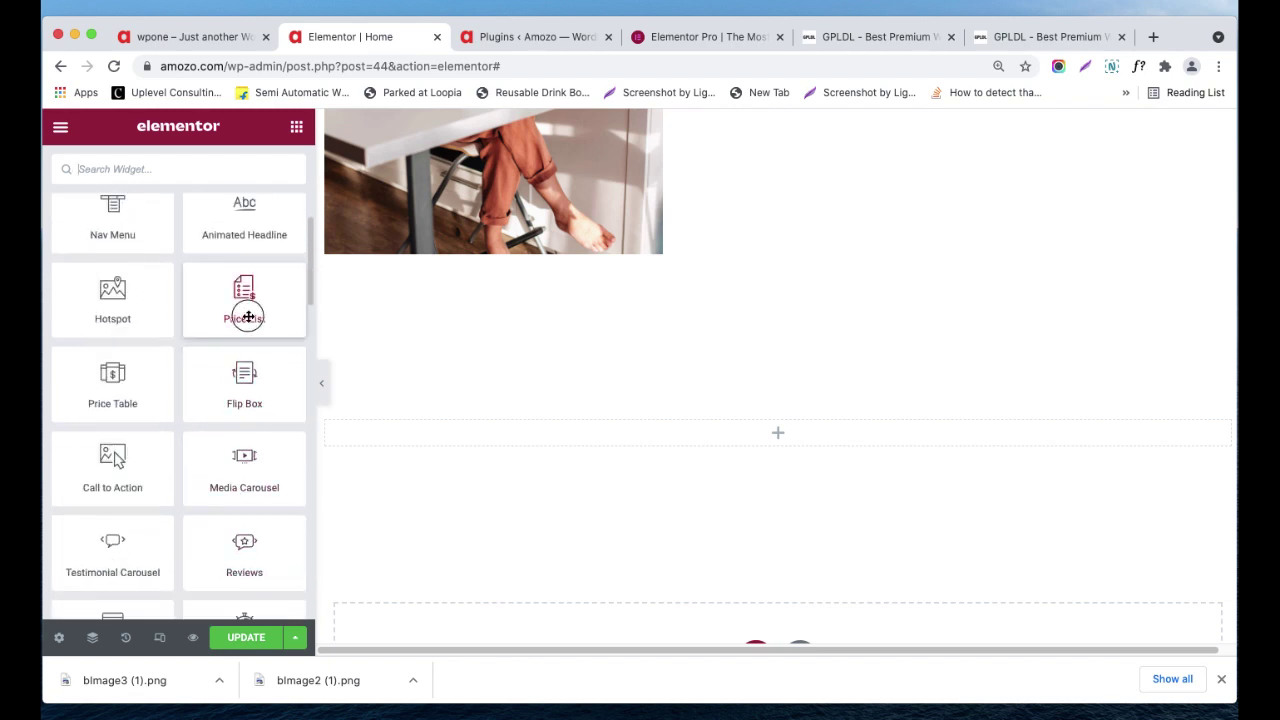
- Drop a Price List below the hotspot photo and review its $20, $9 and $32 items
left_click_drag(248, 314, 777, 423)
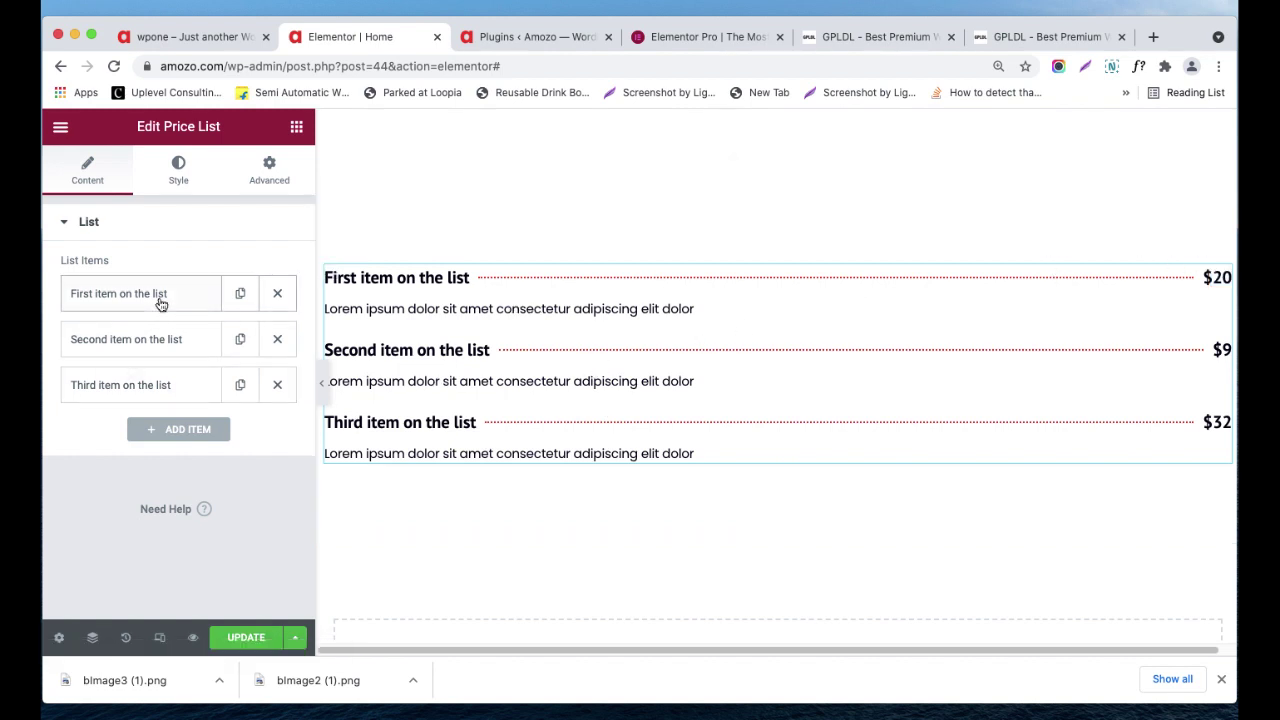
left_click(162, 338)
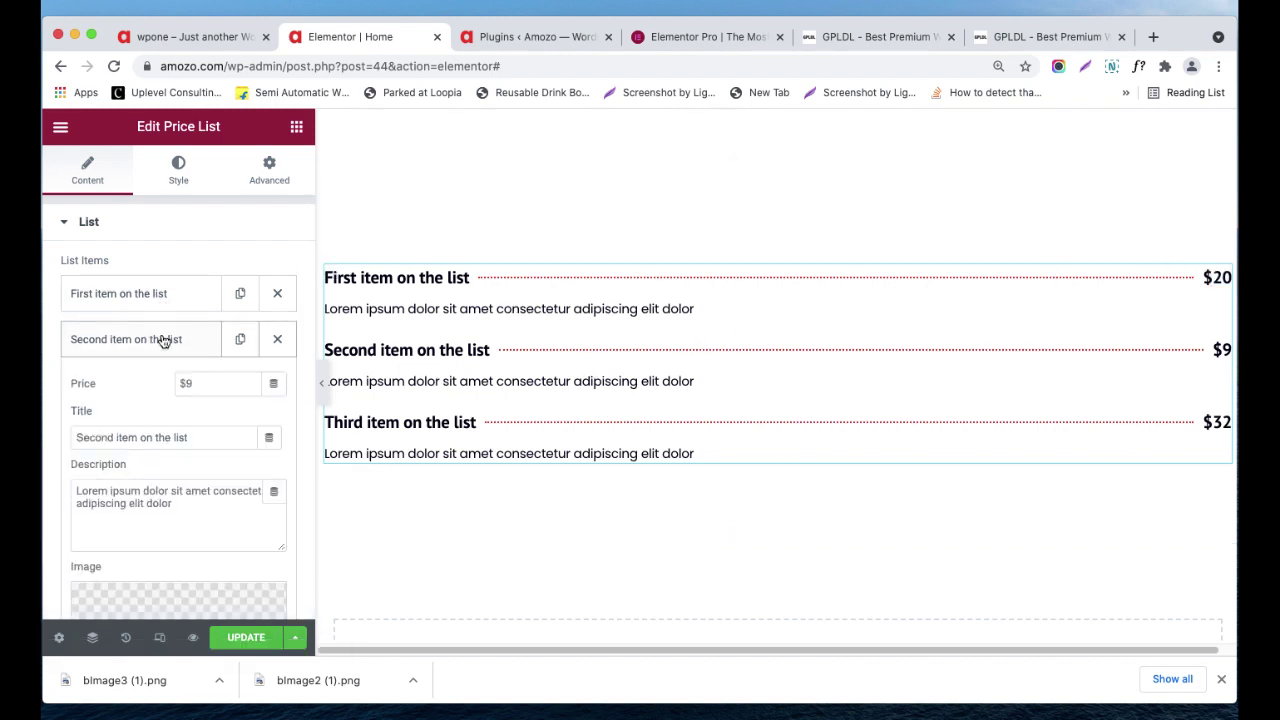
left_click(163, 340)
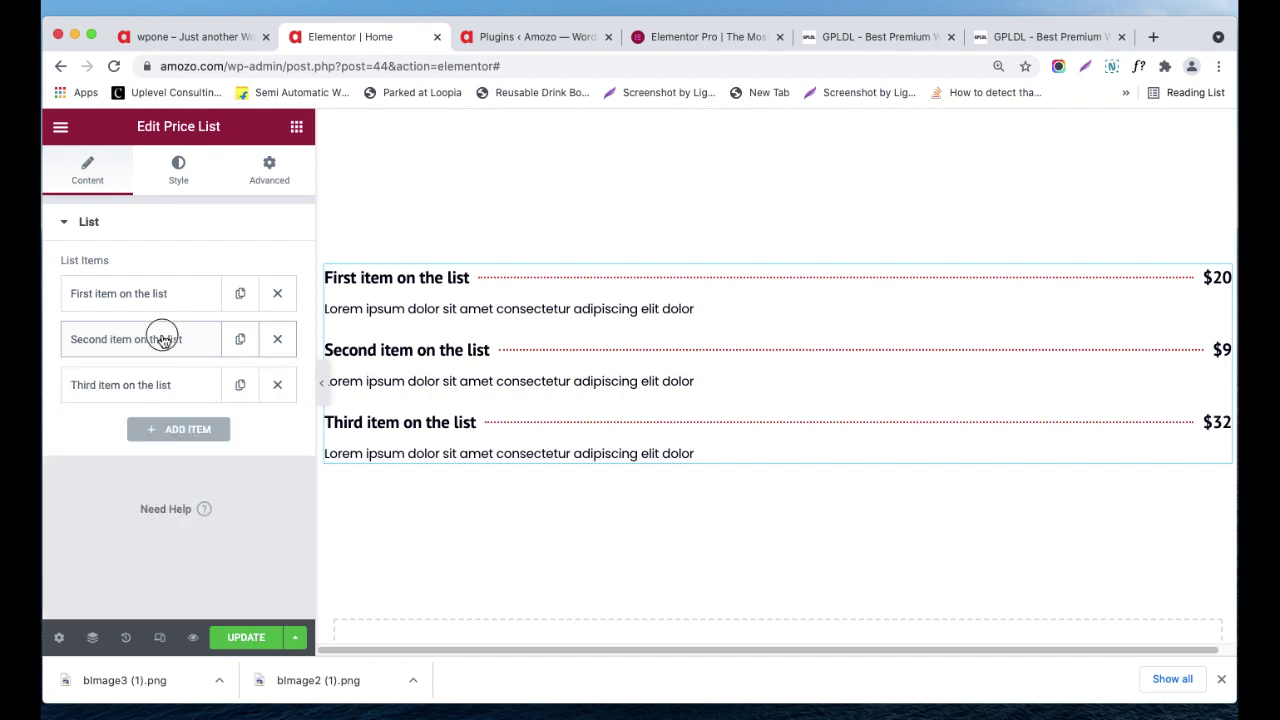
left_click(162, 338)
left_click(162, 297)
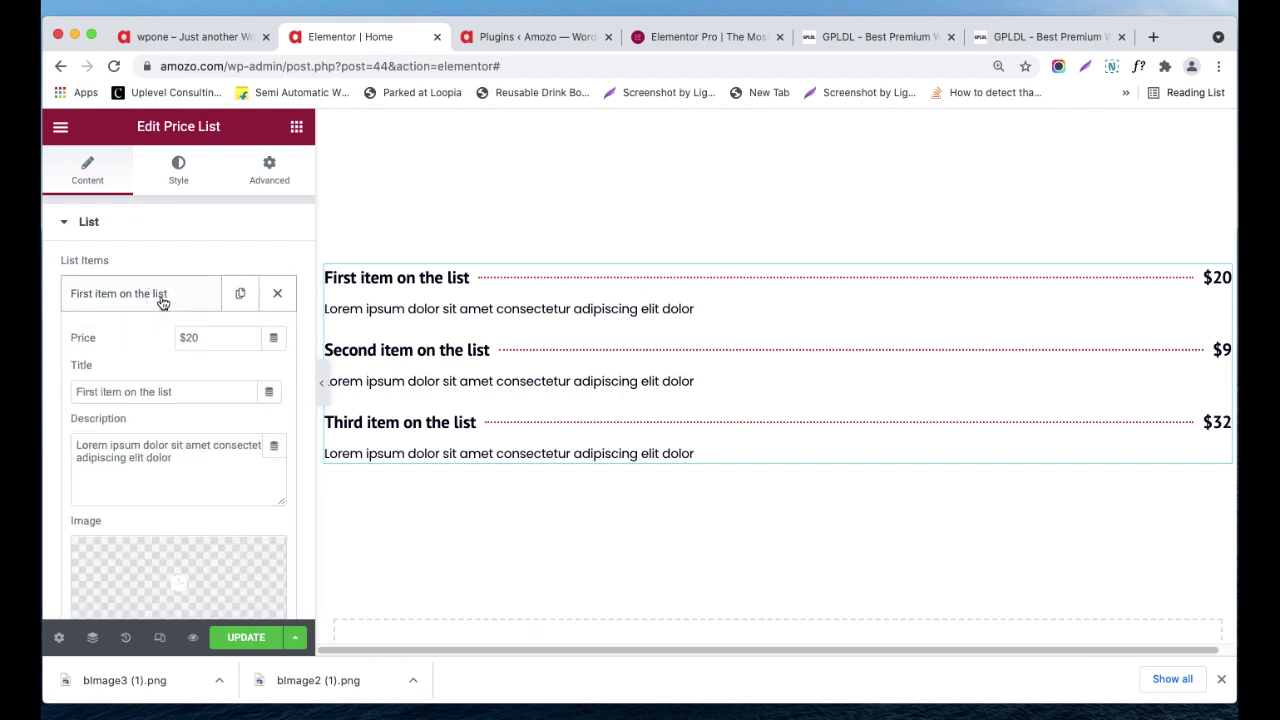
left_click(296, 128)
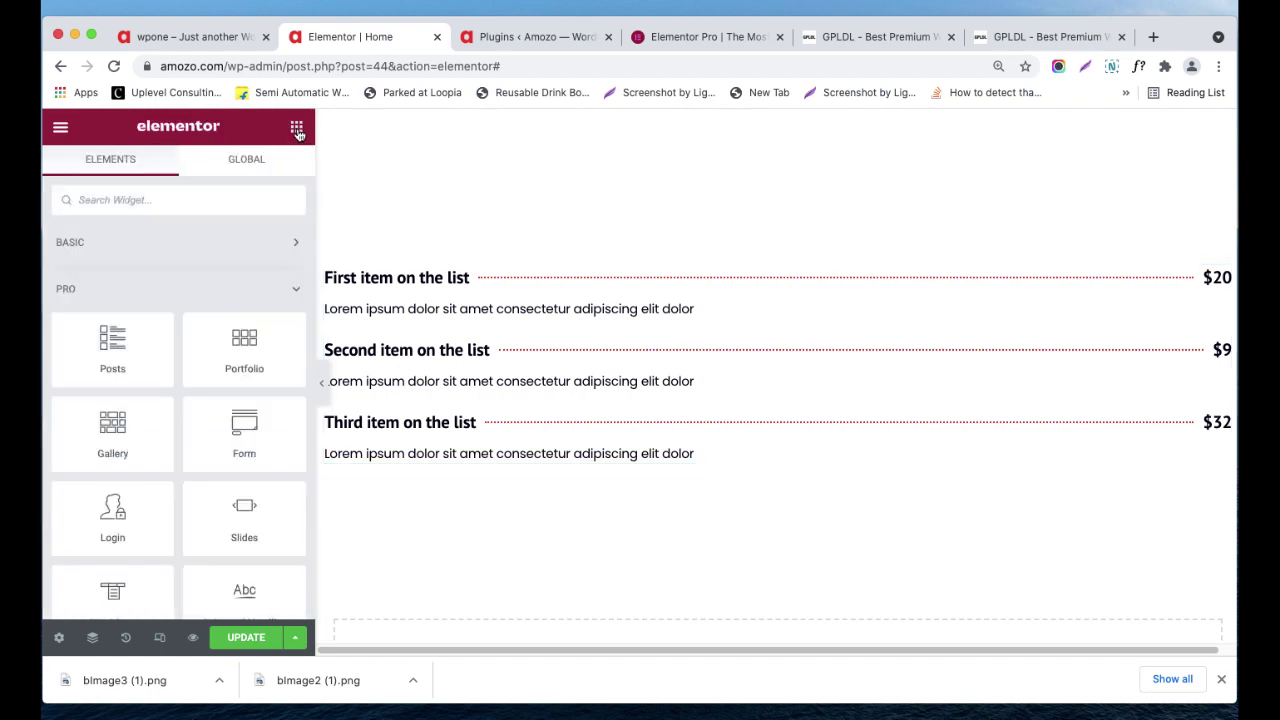
- Add a Price Table widget below the price list's third item
scroll(170, 390, "down", 10)
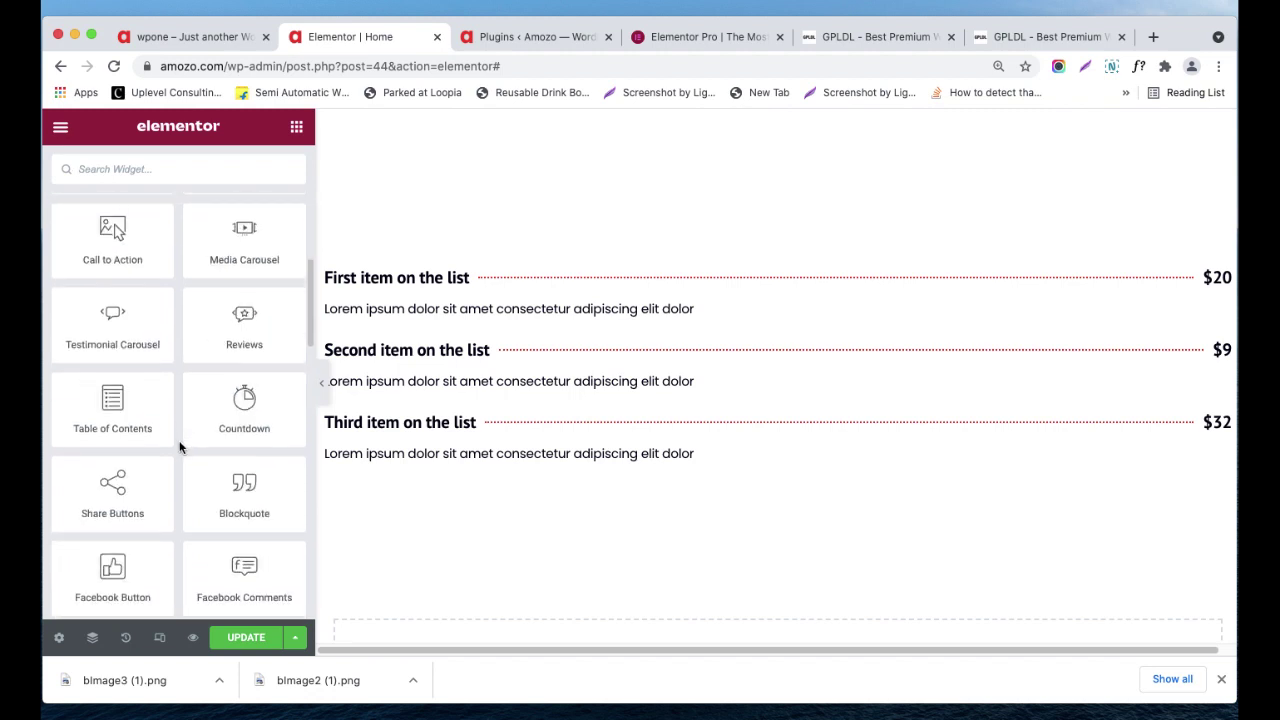
scroll(180, 447, "down", 3)
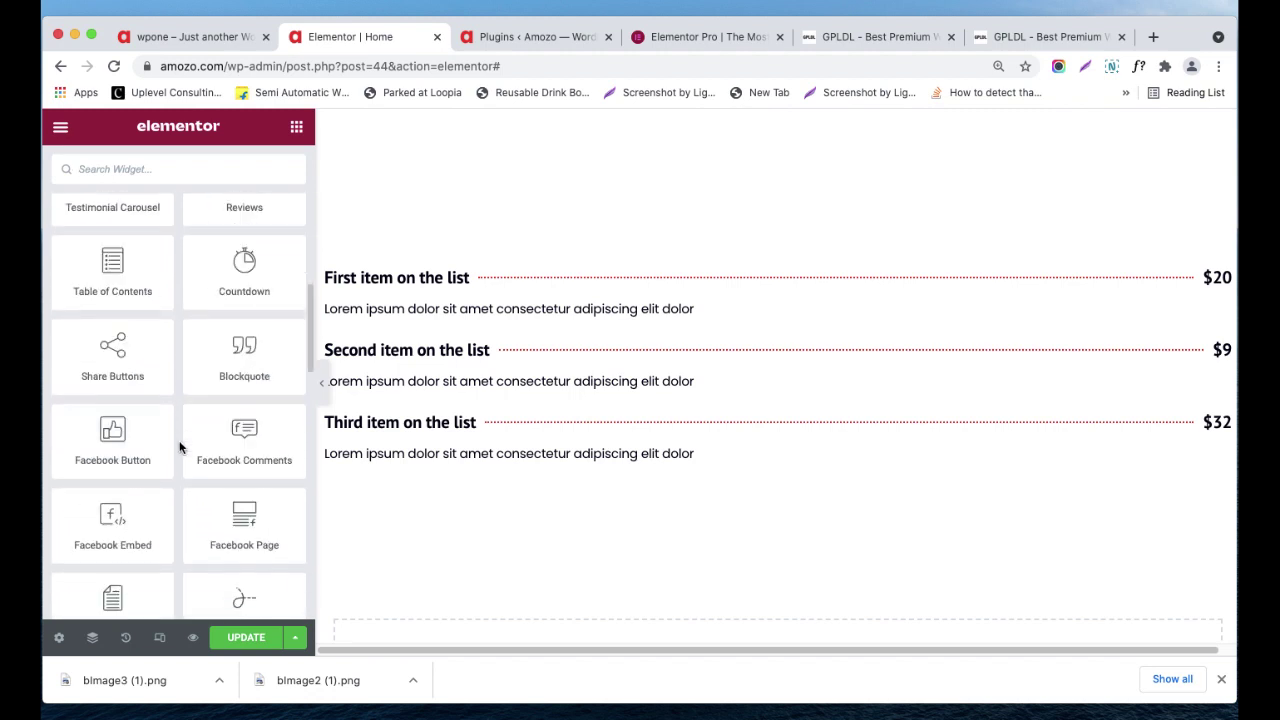
scroll(180, 447, "down", 2)
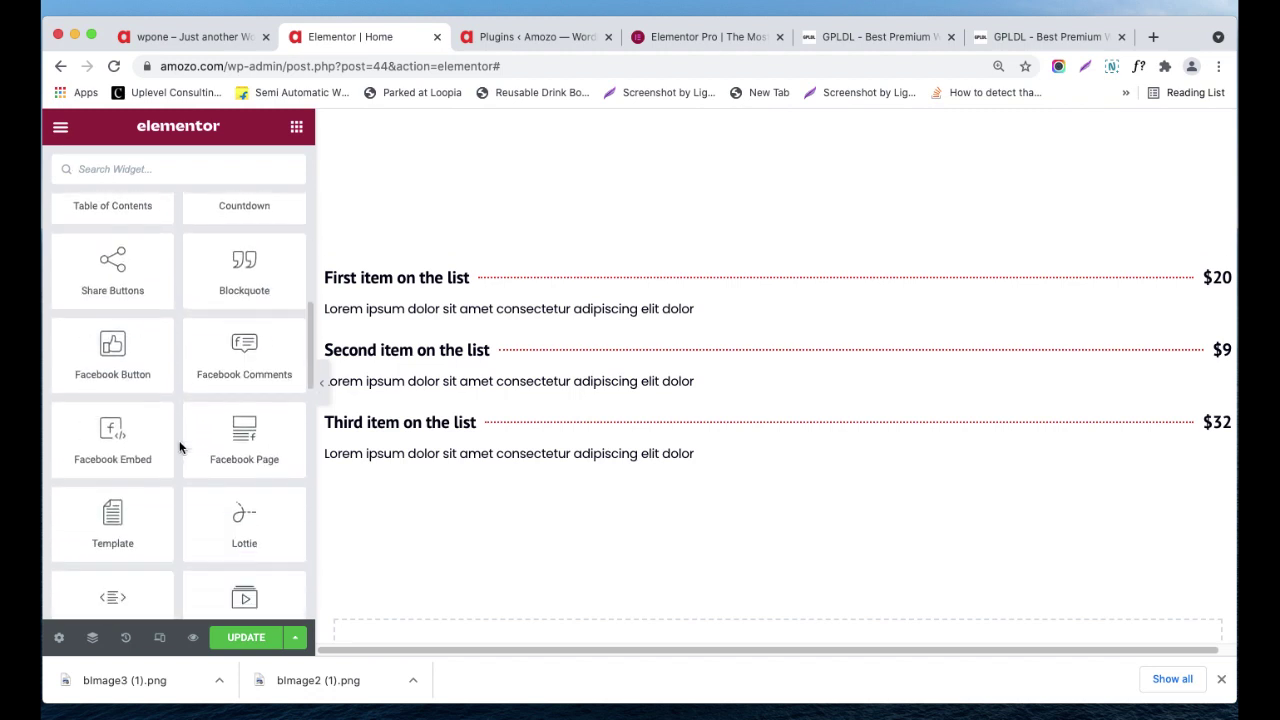
scroll(214, 404, "up", 6)
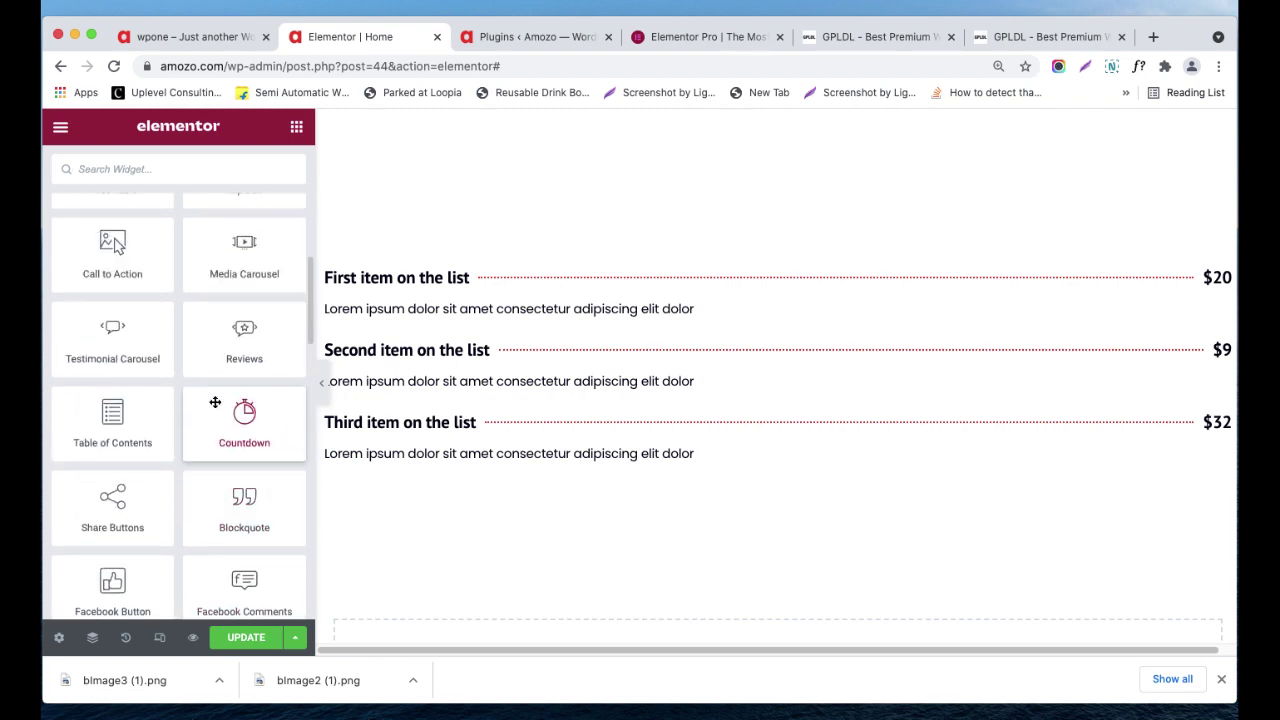
scroll(214, 402, "up", 2)
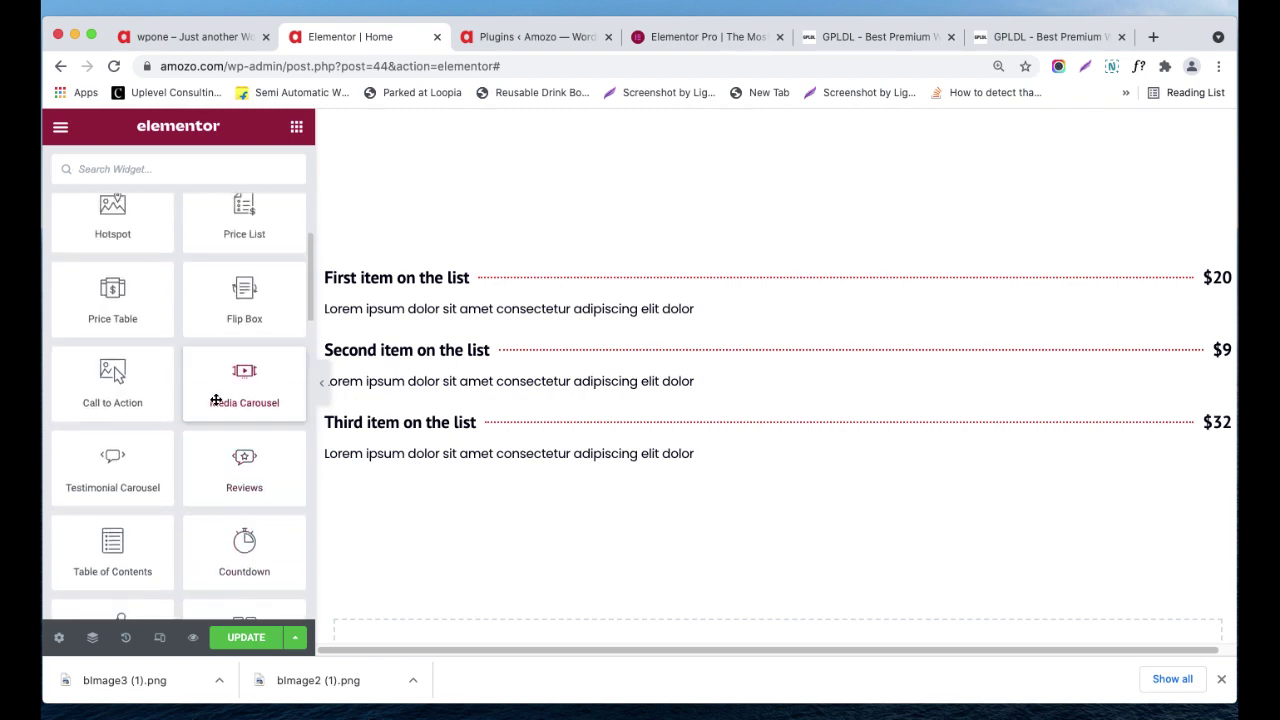
left_click(104, 319)
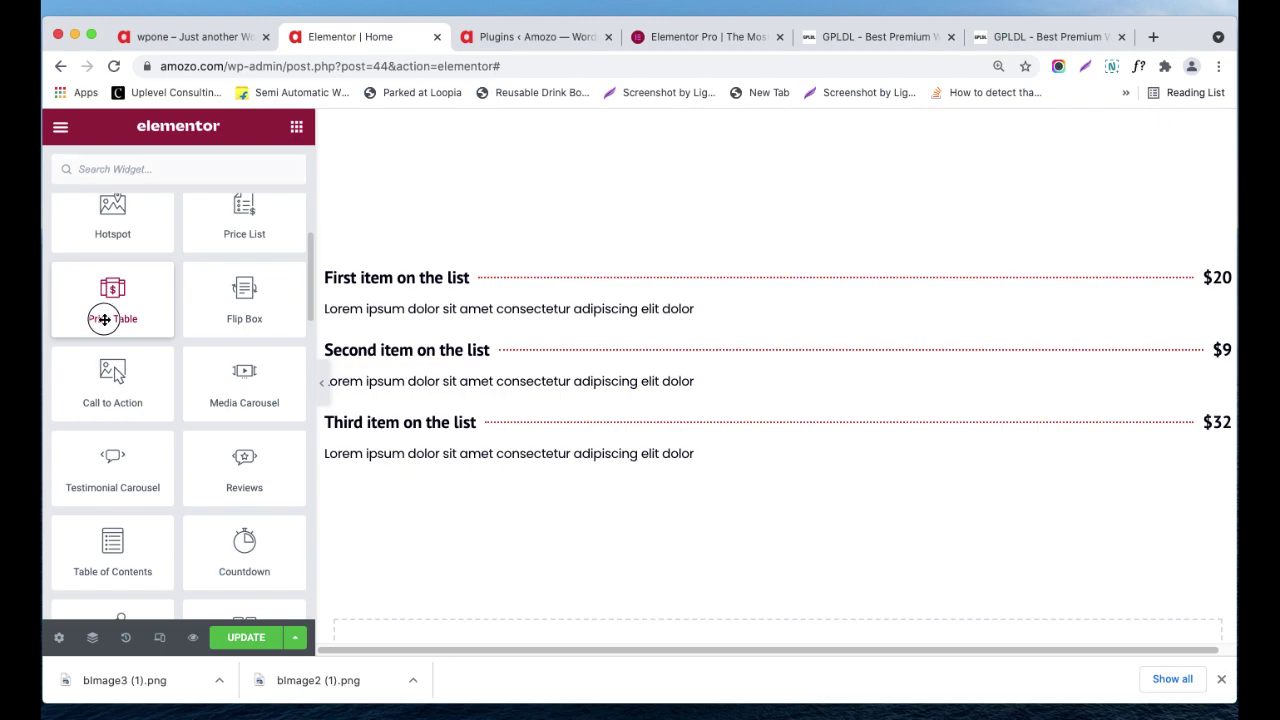
left_click_drag(104, 319, 726, 437)
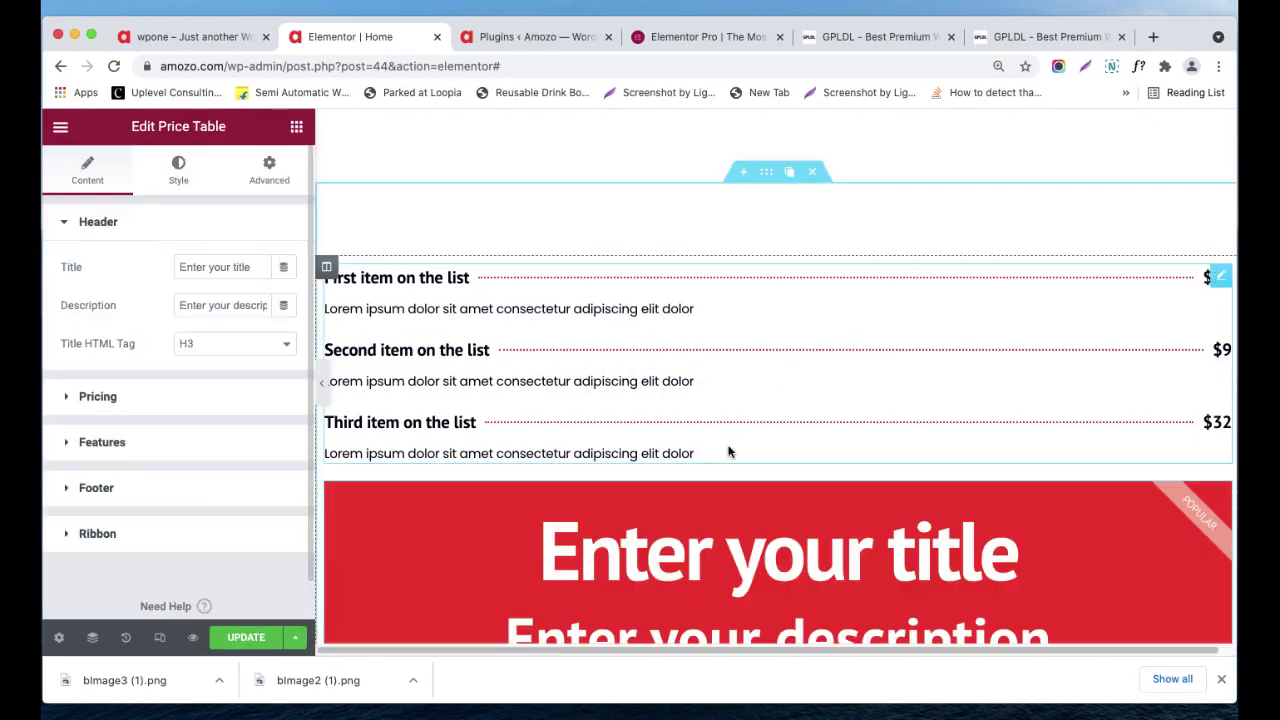
- Review the price table's Header and Pricing settings, priced $39.99 Monthly
scroll(728, 451, "down", 4)
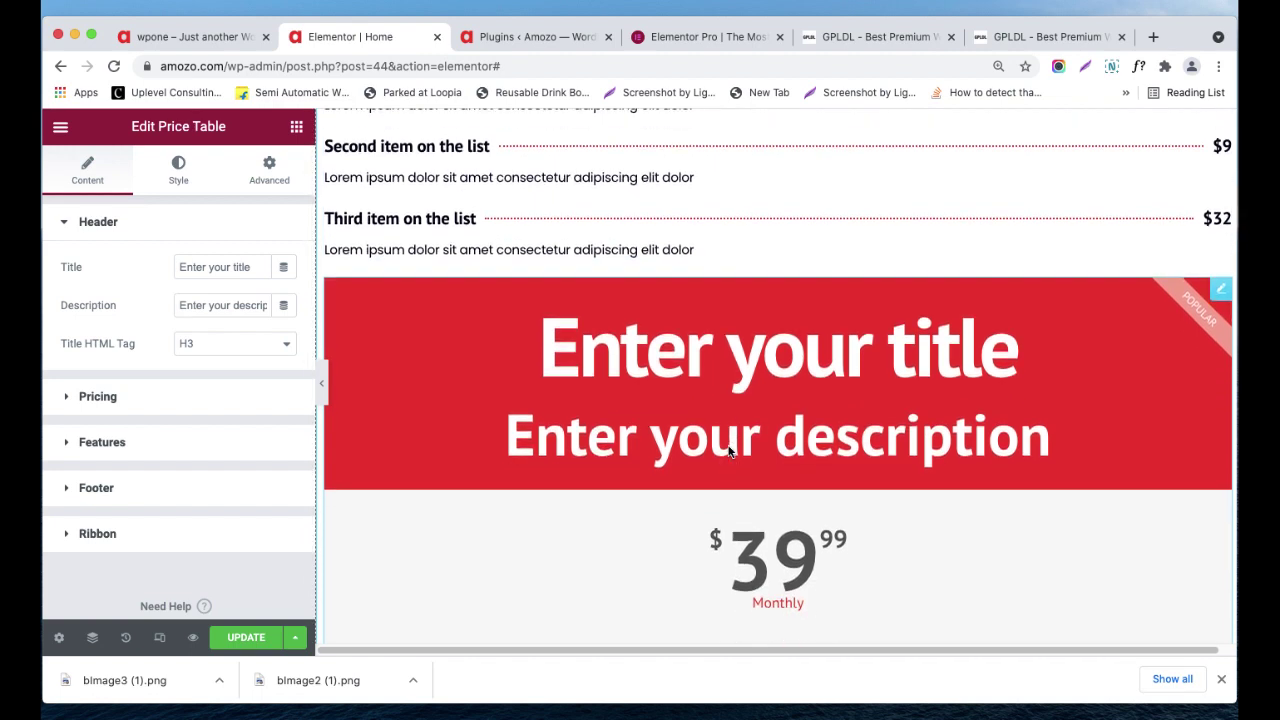
scroll(743, 349, "down", 10)
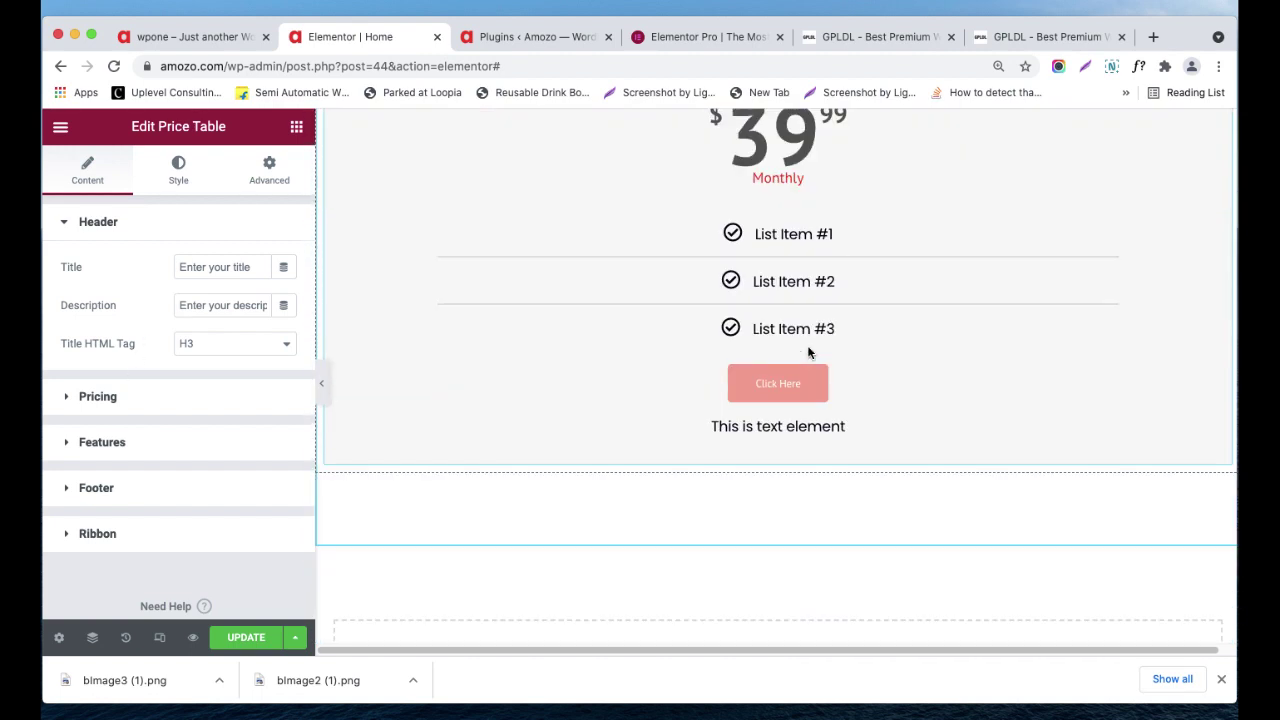
scroll(810, 352, "up", 5)
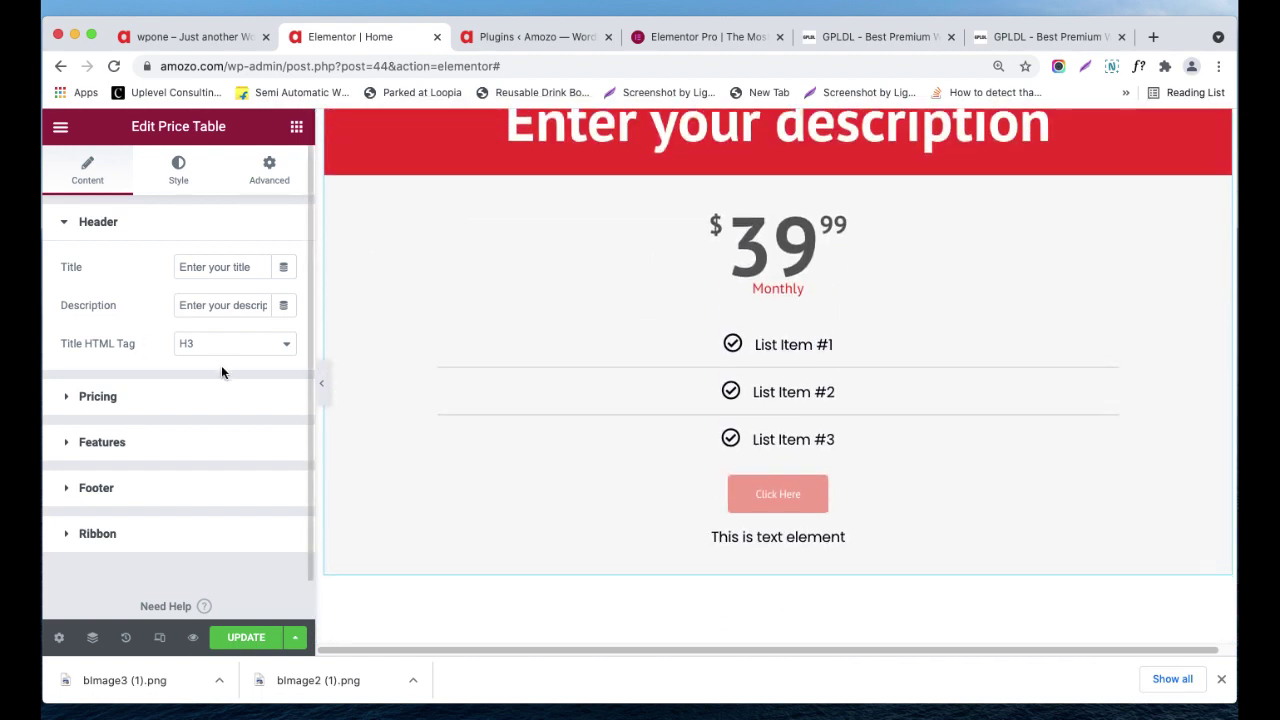
left_click(177, 404)
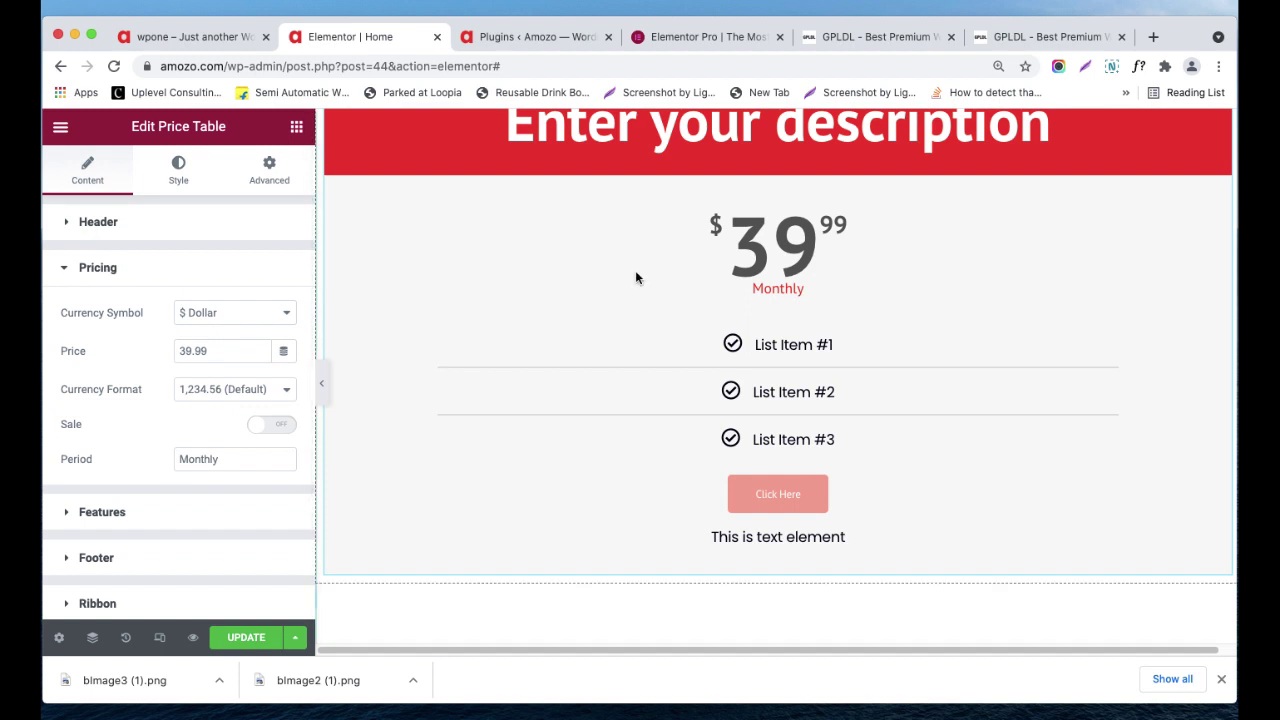
scroll(635, 277, "up", 3)
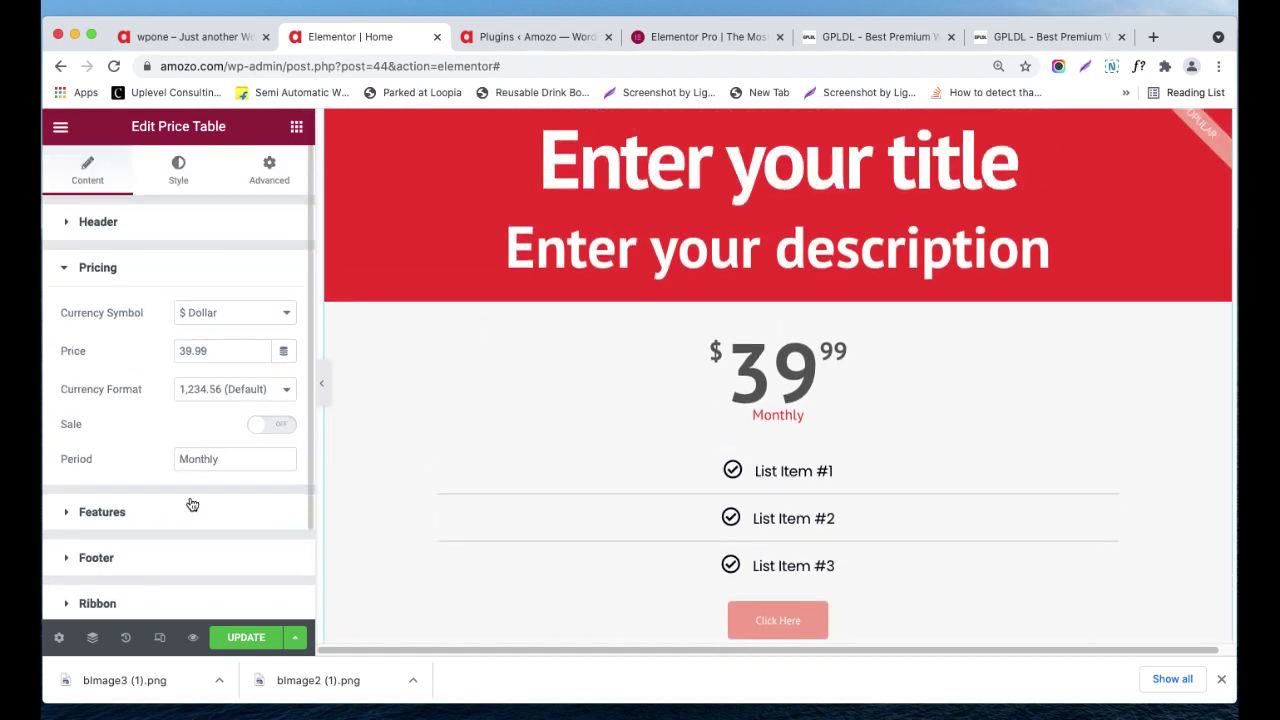
left_click(152, 236)
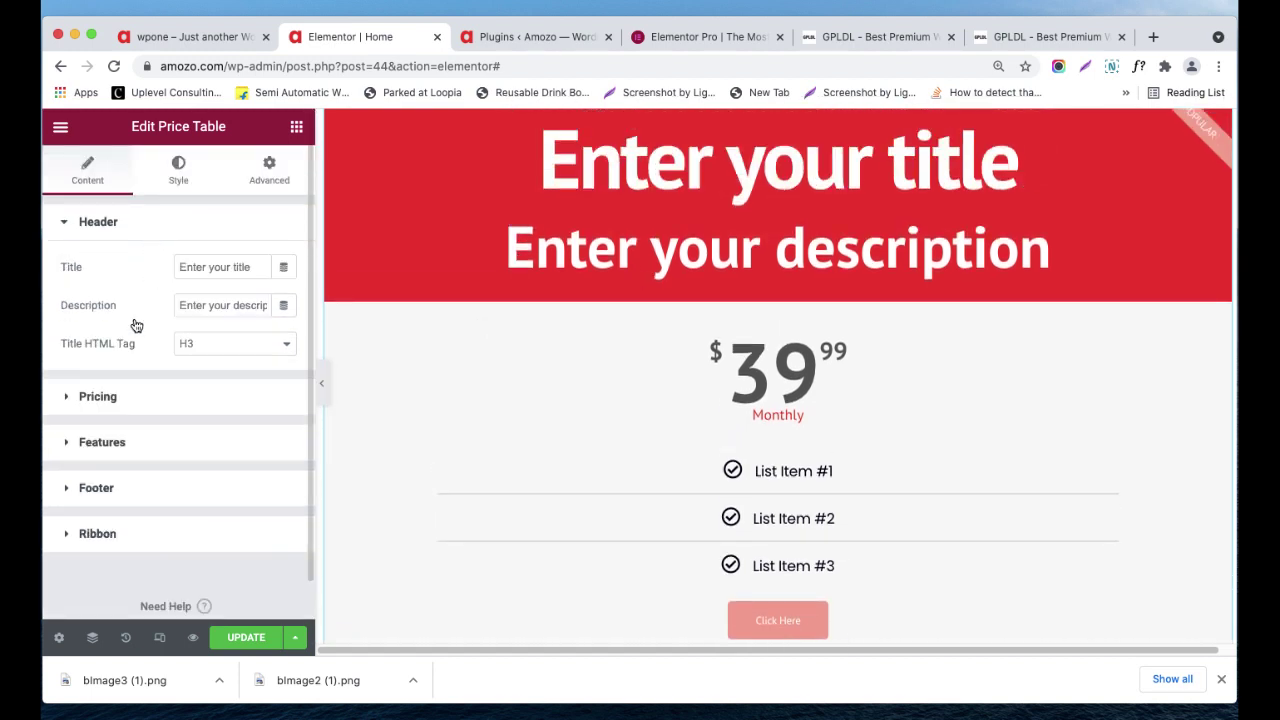
left_click(121, 398)
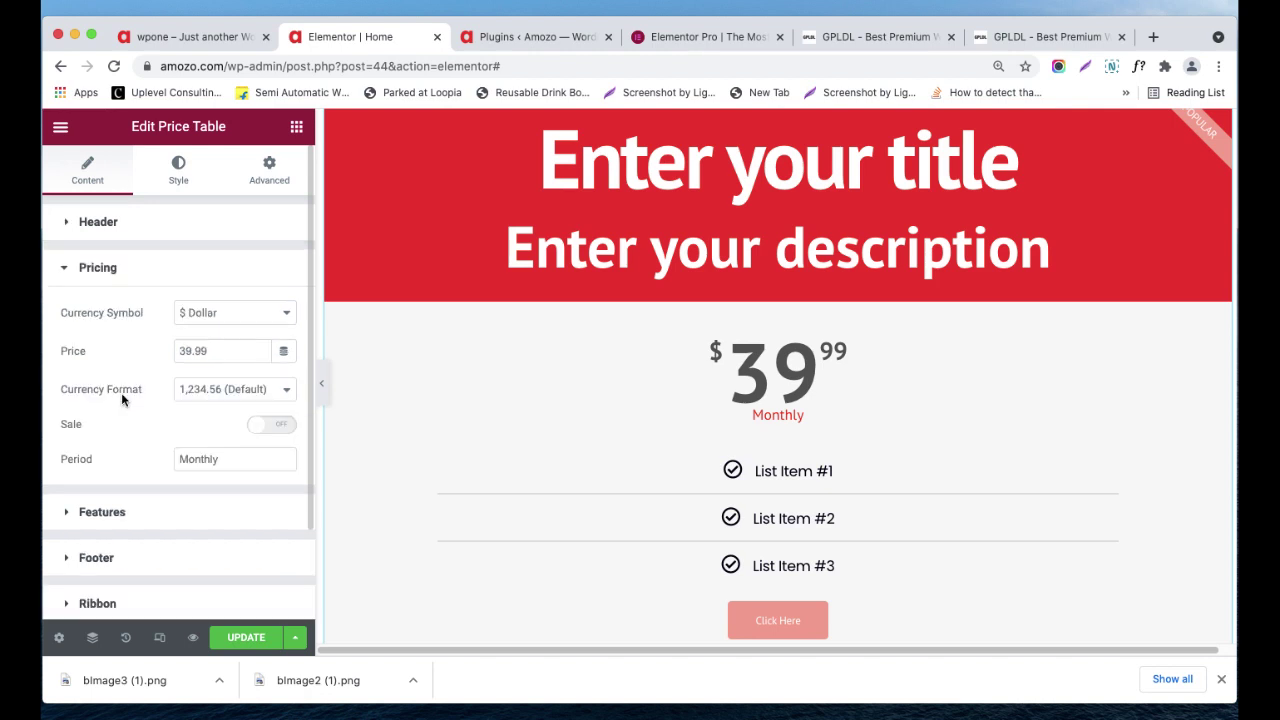
left_click(120, 237)
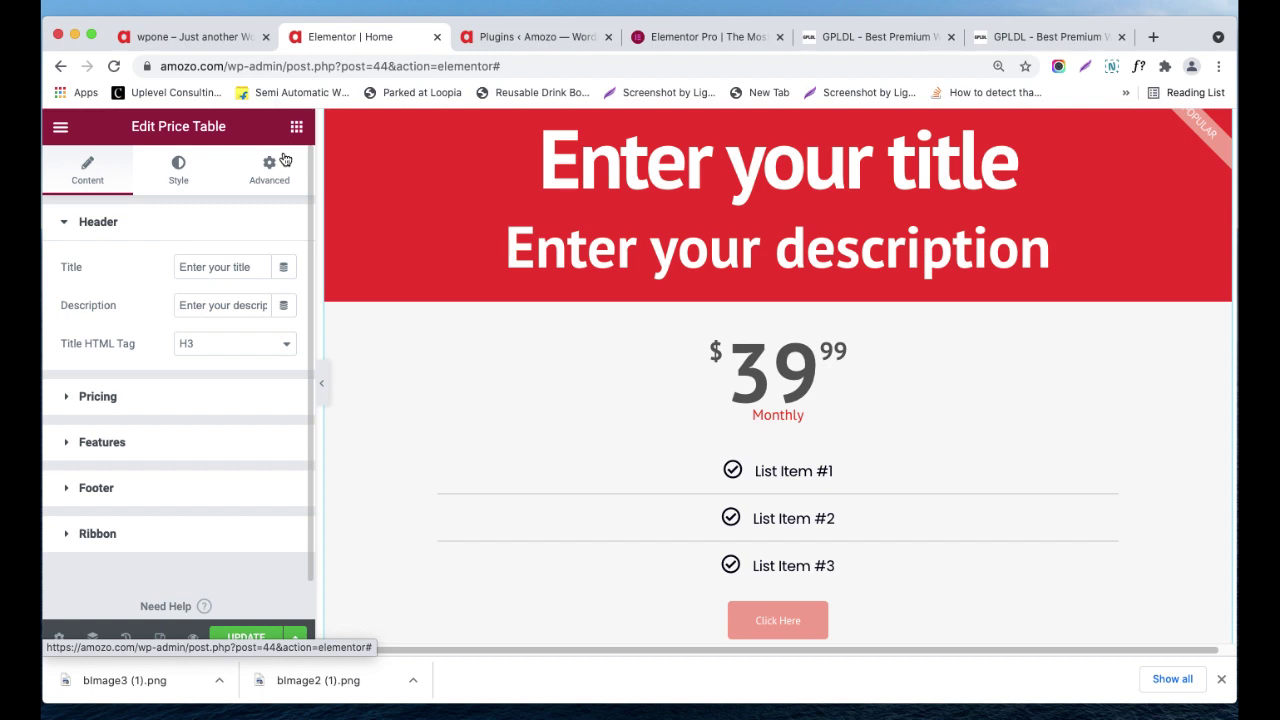
scroll(532, 337, "up", 2)
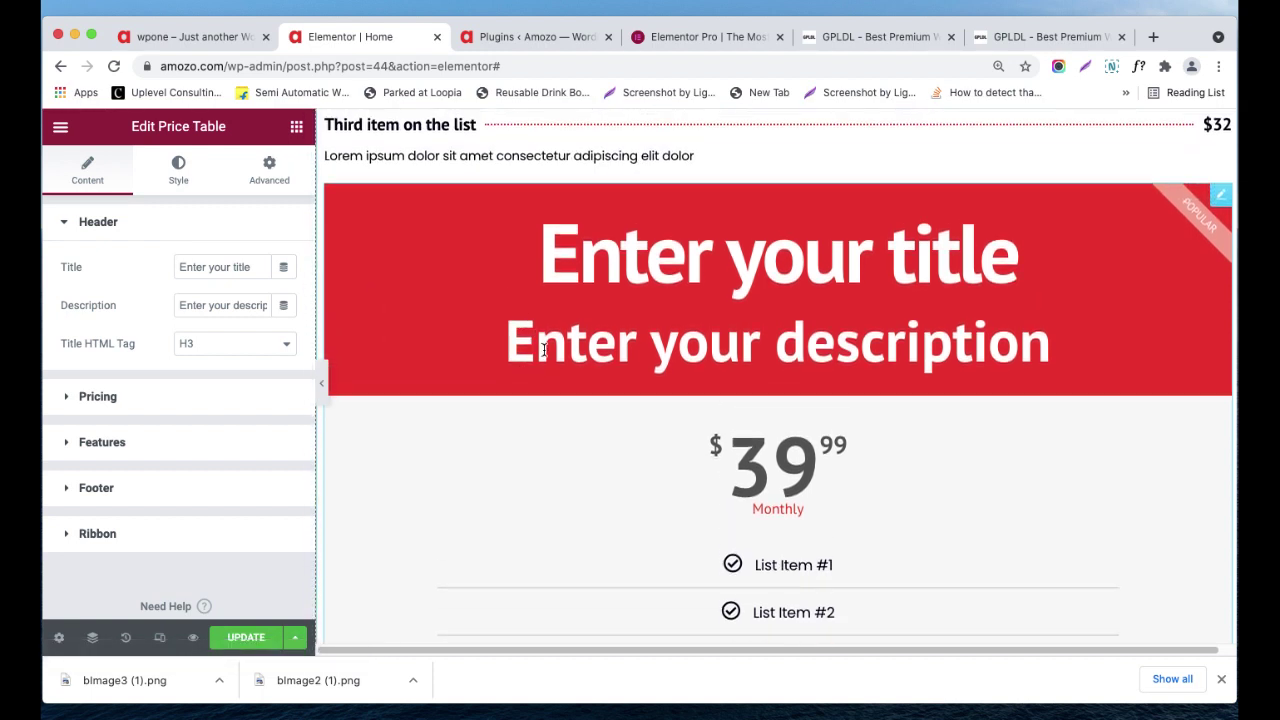
scroll(543, 349, "down", 2)
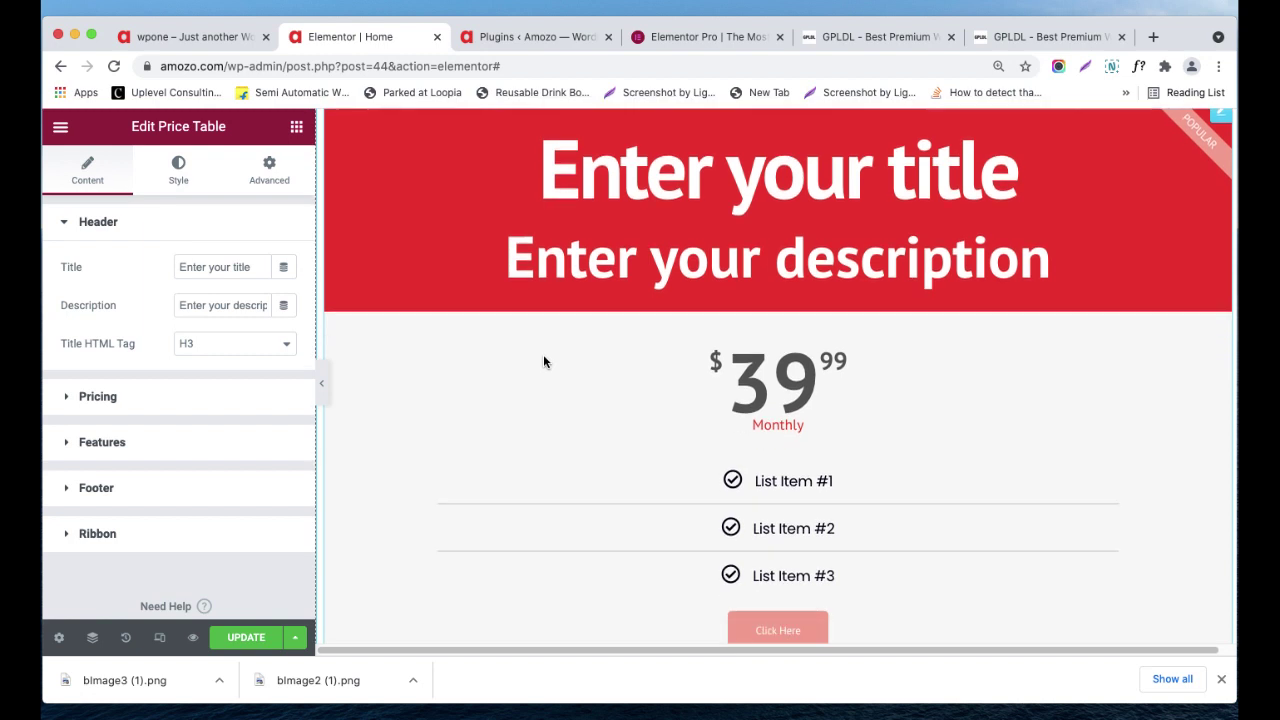
scroll(548, 375, "down", 1)
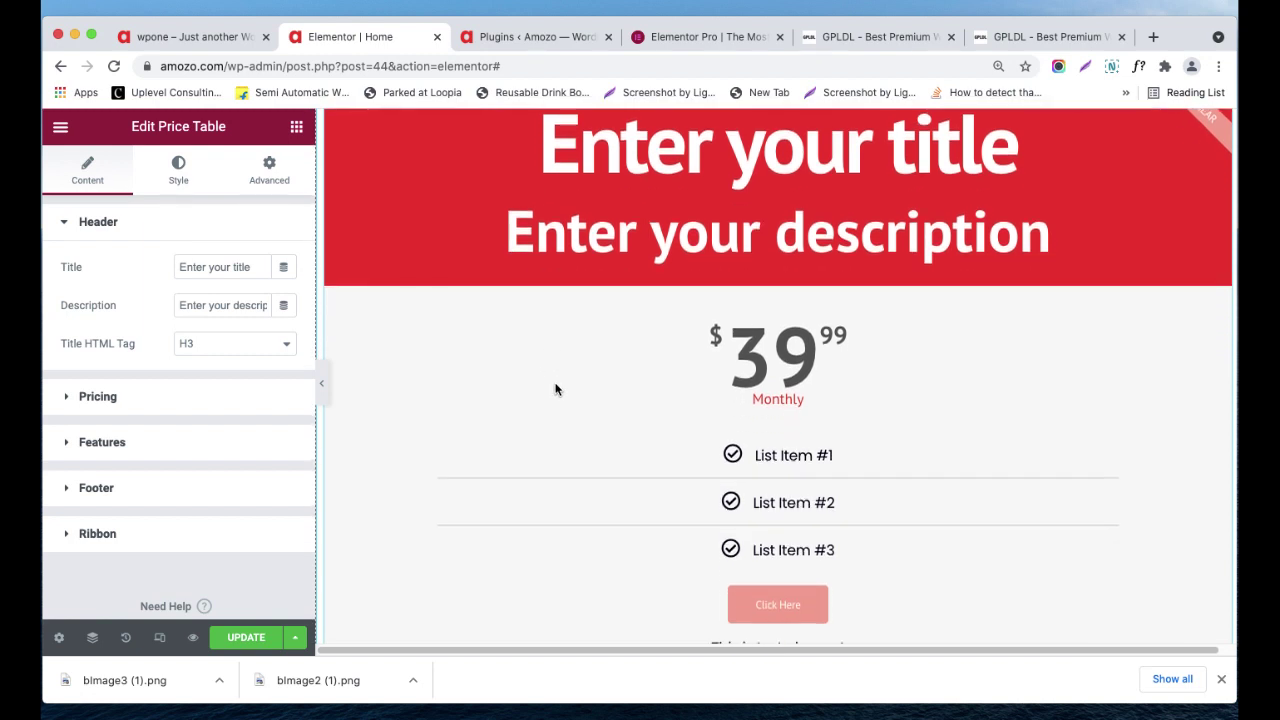
scroll(654, 398, "up", 6)
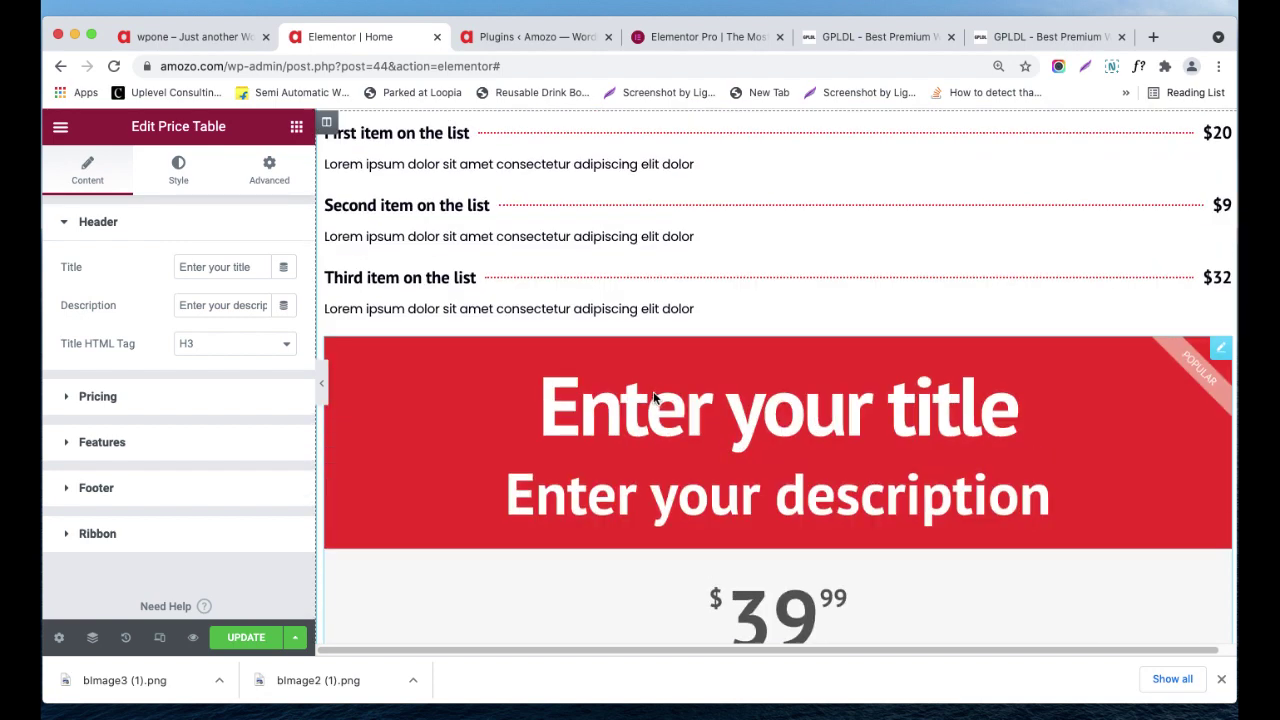
scroll(649, 390, "down", 12)
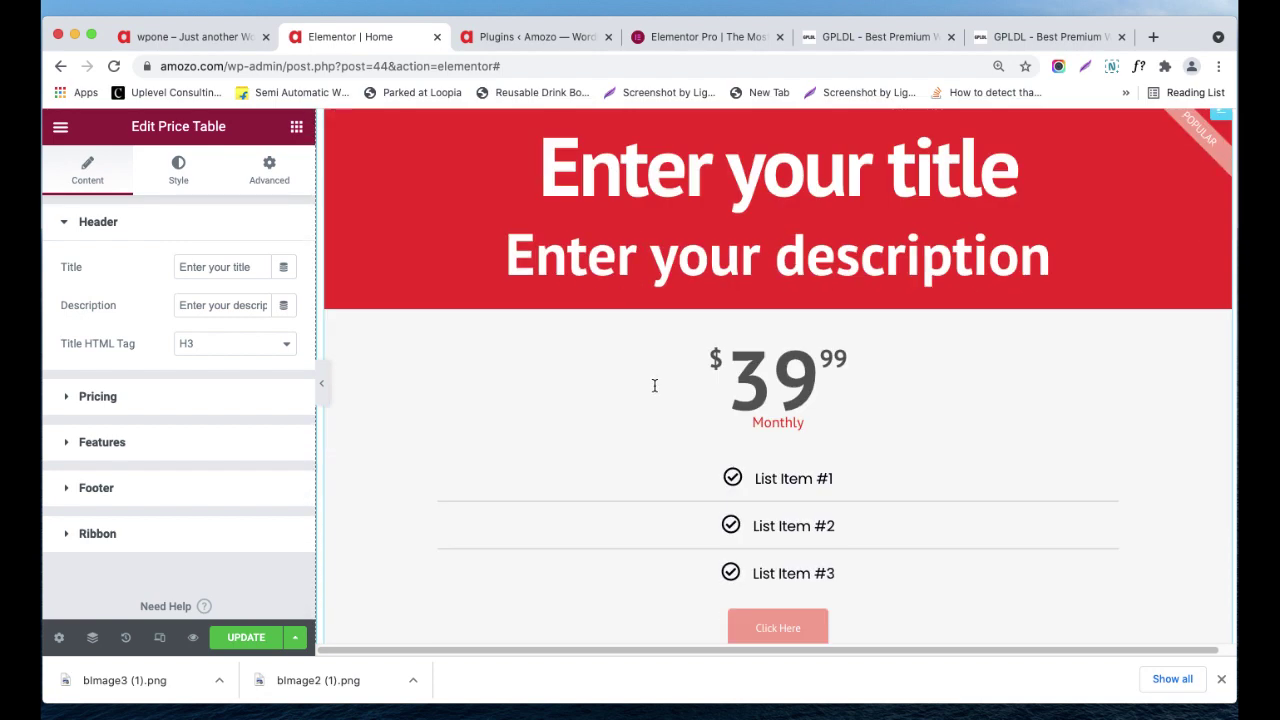
scroll(754, 417, "up", 6)
scroll(859, 409, "up", 2)
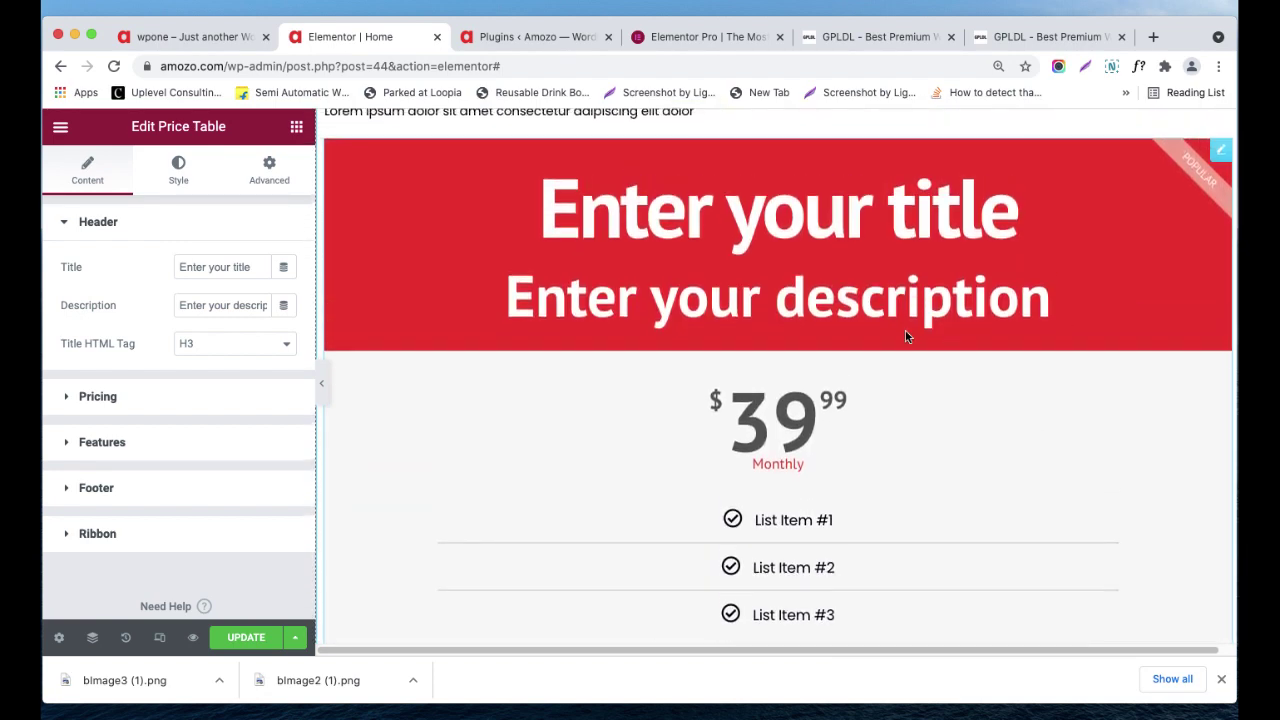
scroll(1023, 320, "down", 6)
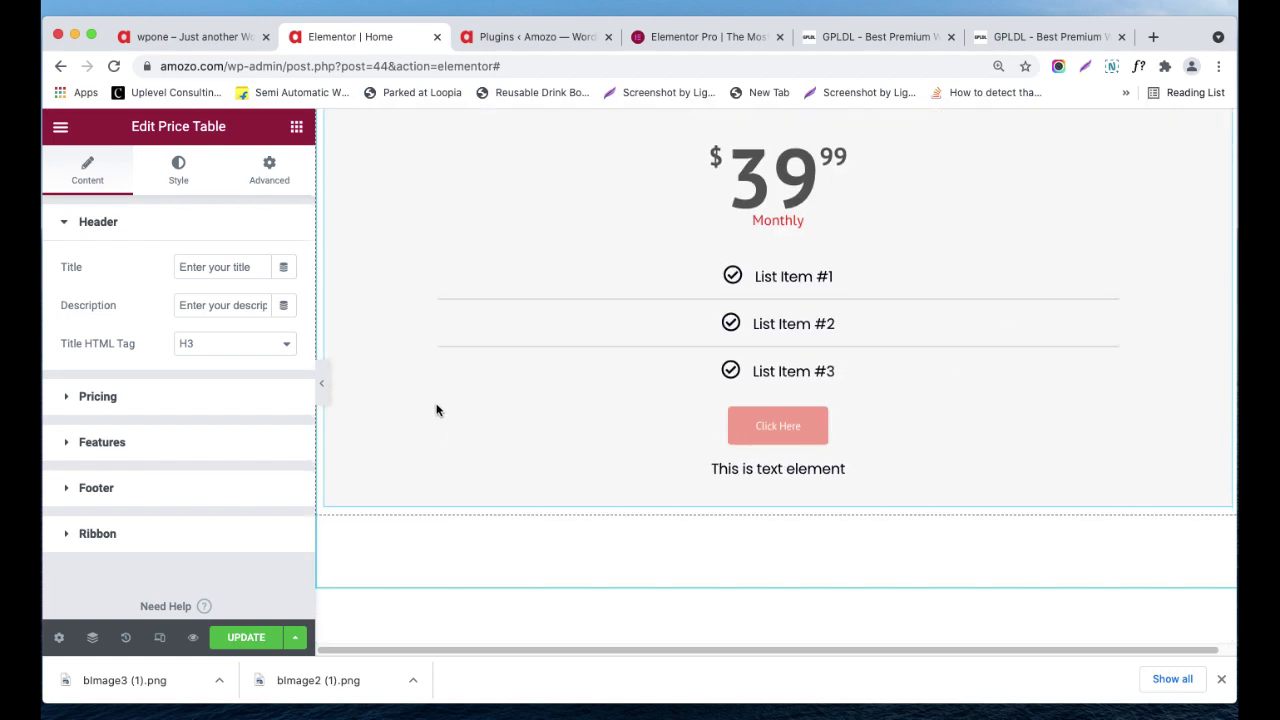
scroll(313, 378, "up", 1)
scroll(1000, 290, "up", 7)
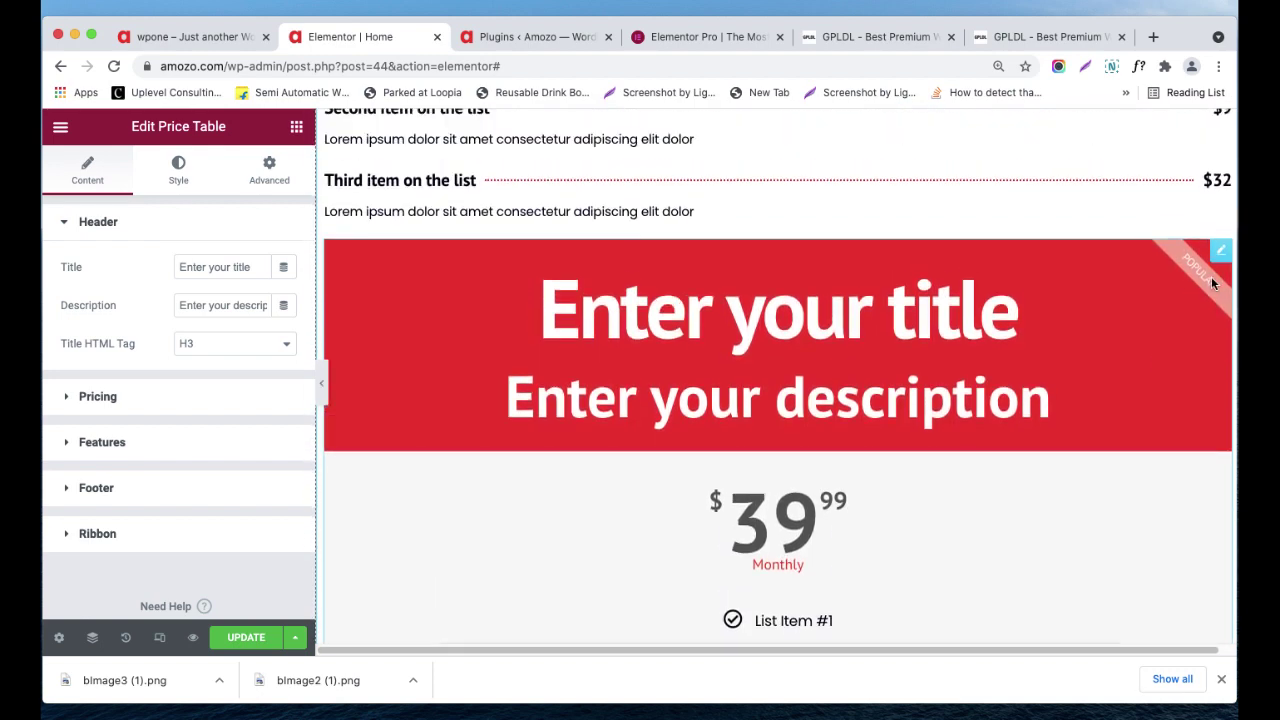
- Delete the old price table and add a single-column section below the price list
right_click(1209, 269)
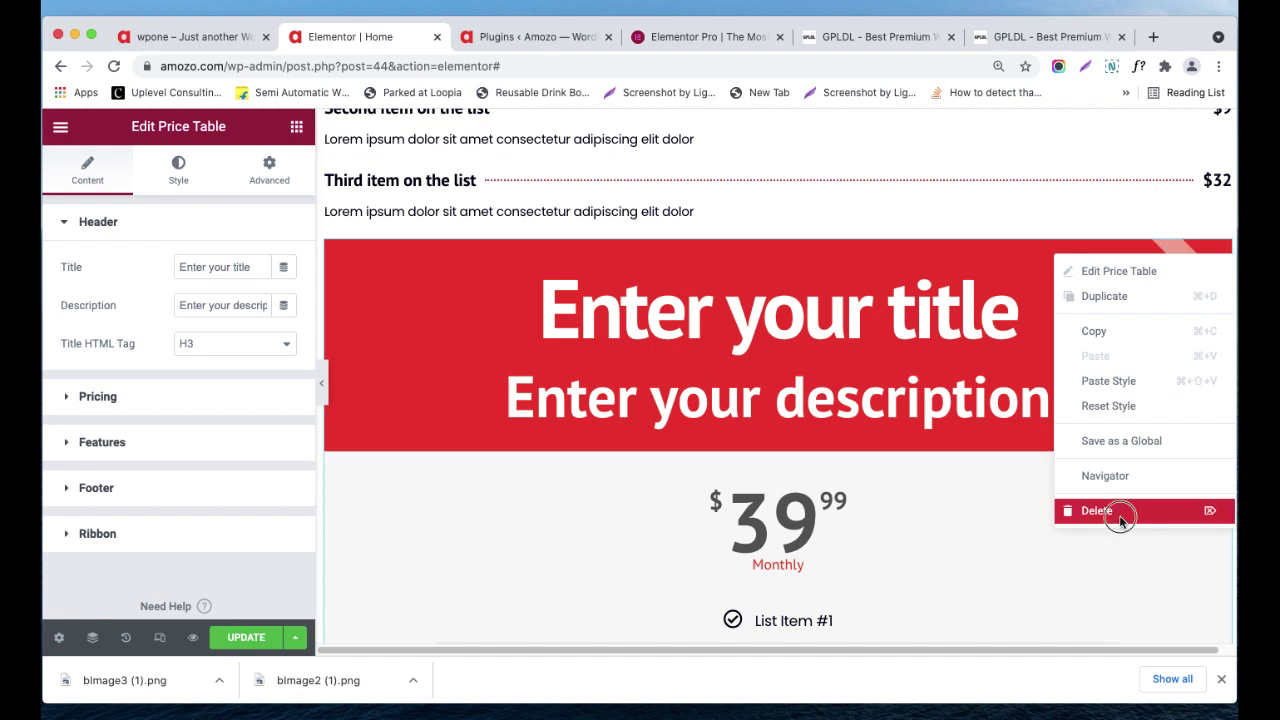
left_click(1119, 518)
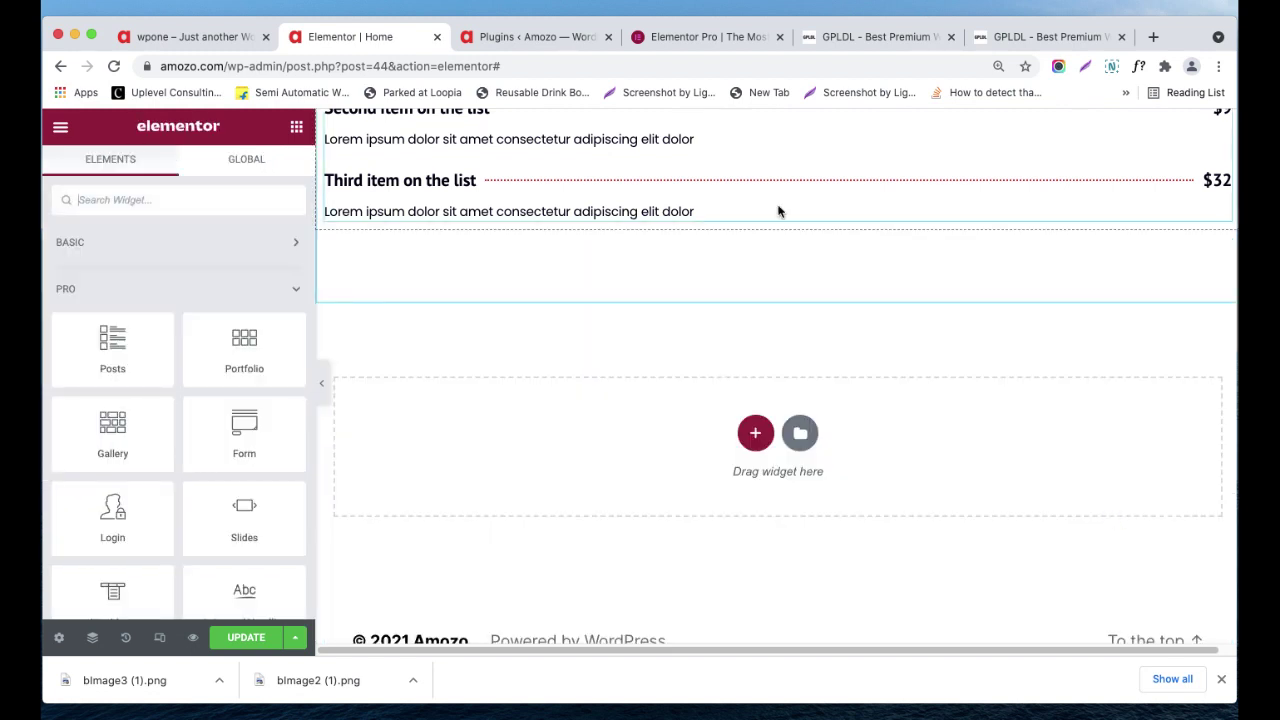
scroll(730, 385, "up", 3)
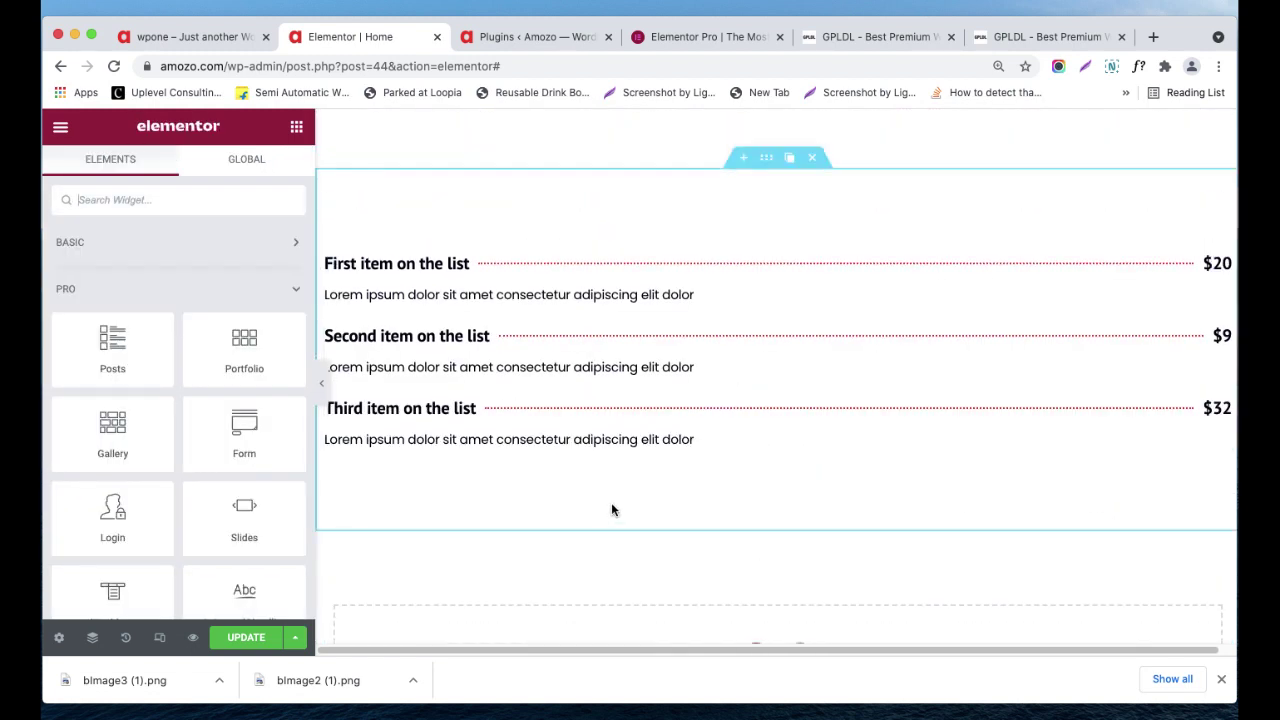
scroll(674, 490, "down", 2)
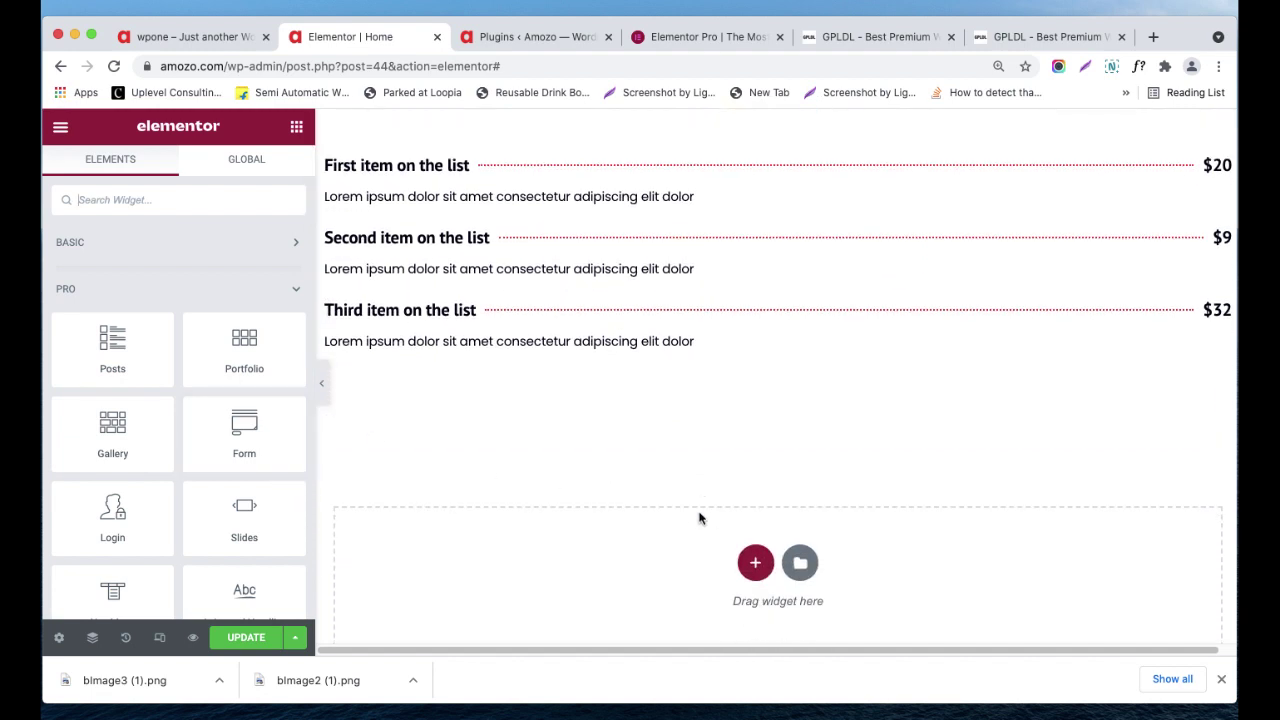
left_click(748, 560)
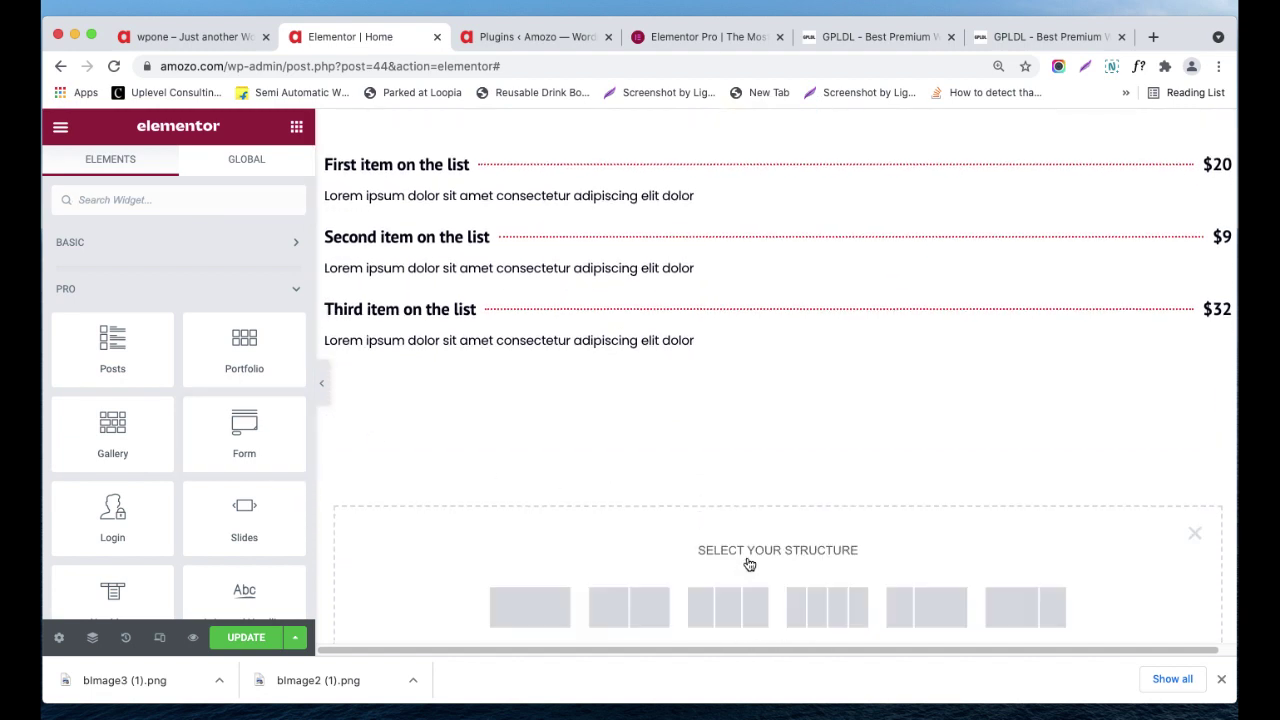
left_click(530, 603)
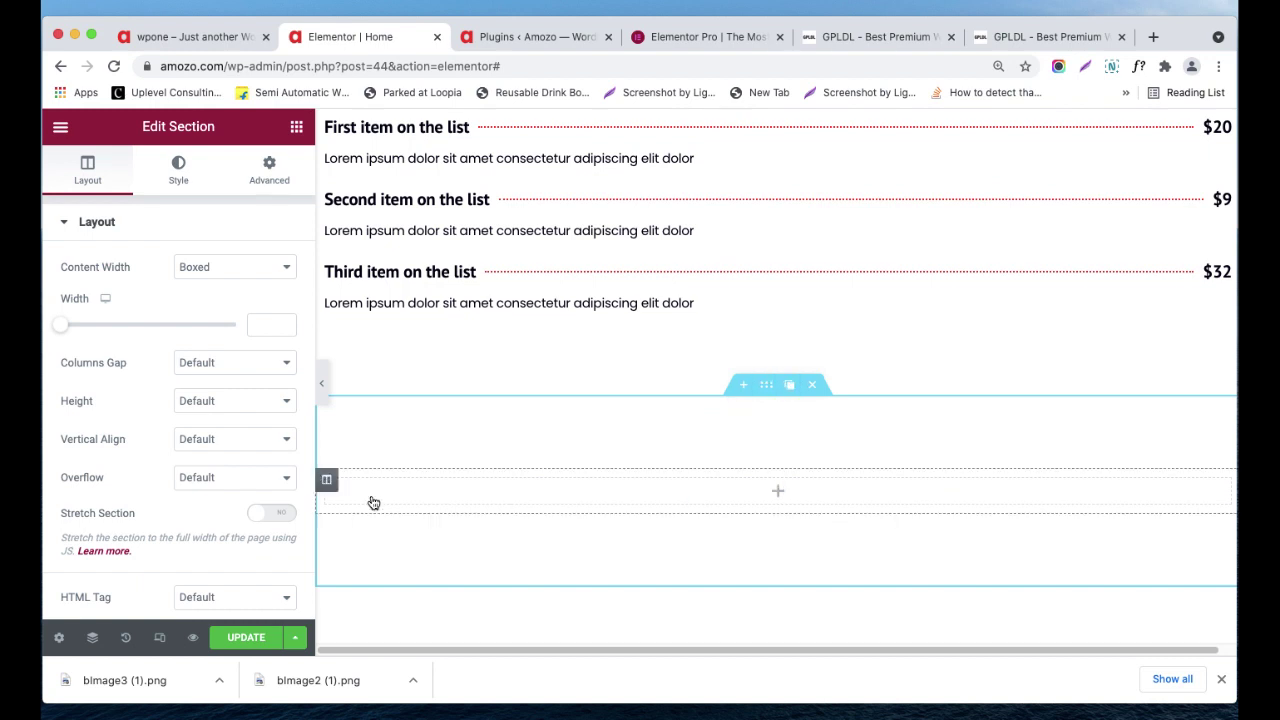
- Add two more columns so the new section has three empty columns
right_click(324, 490)
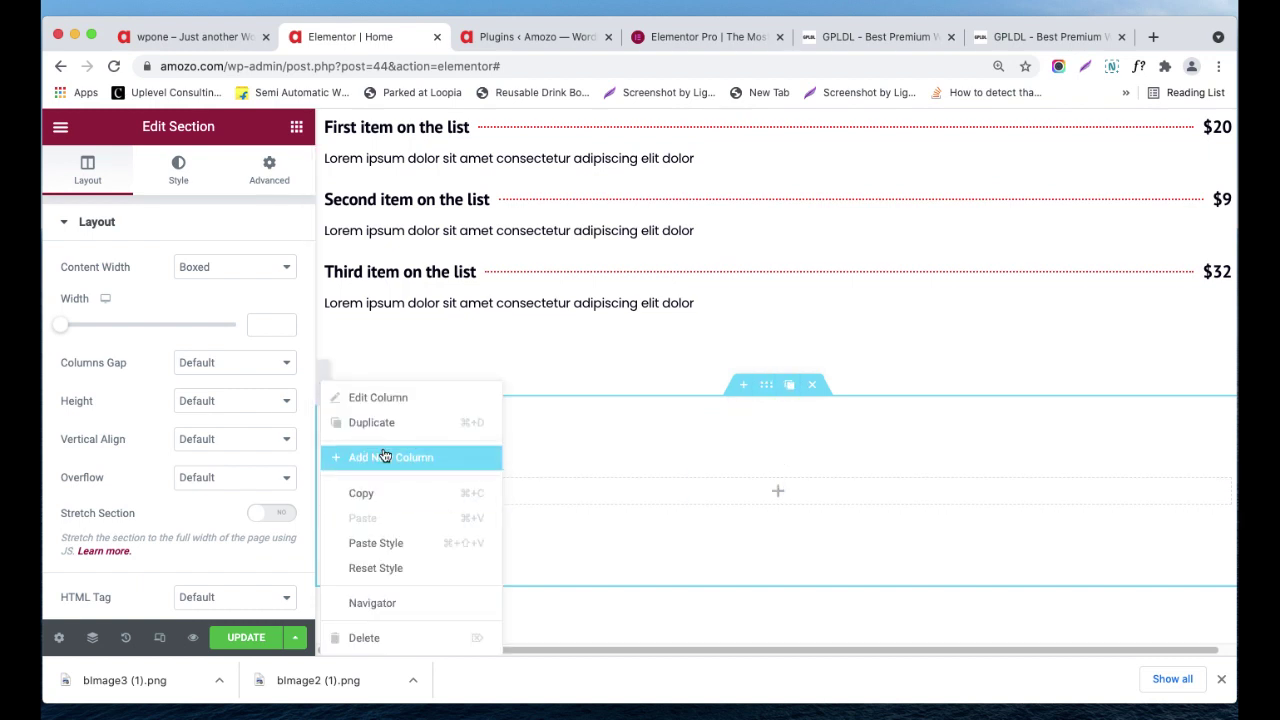
left_click(384, 457)
right_click(328, 482)
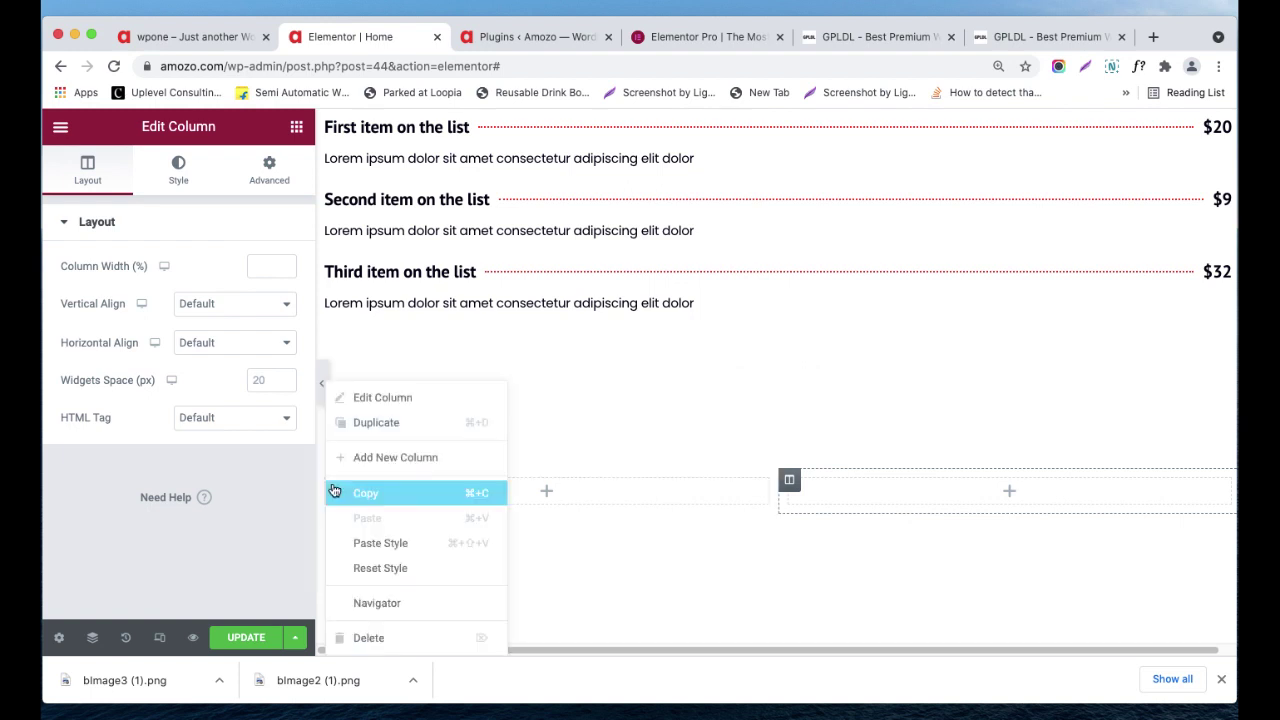
left_click(393, 460)
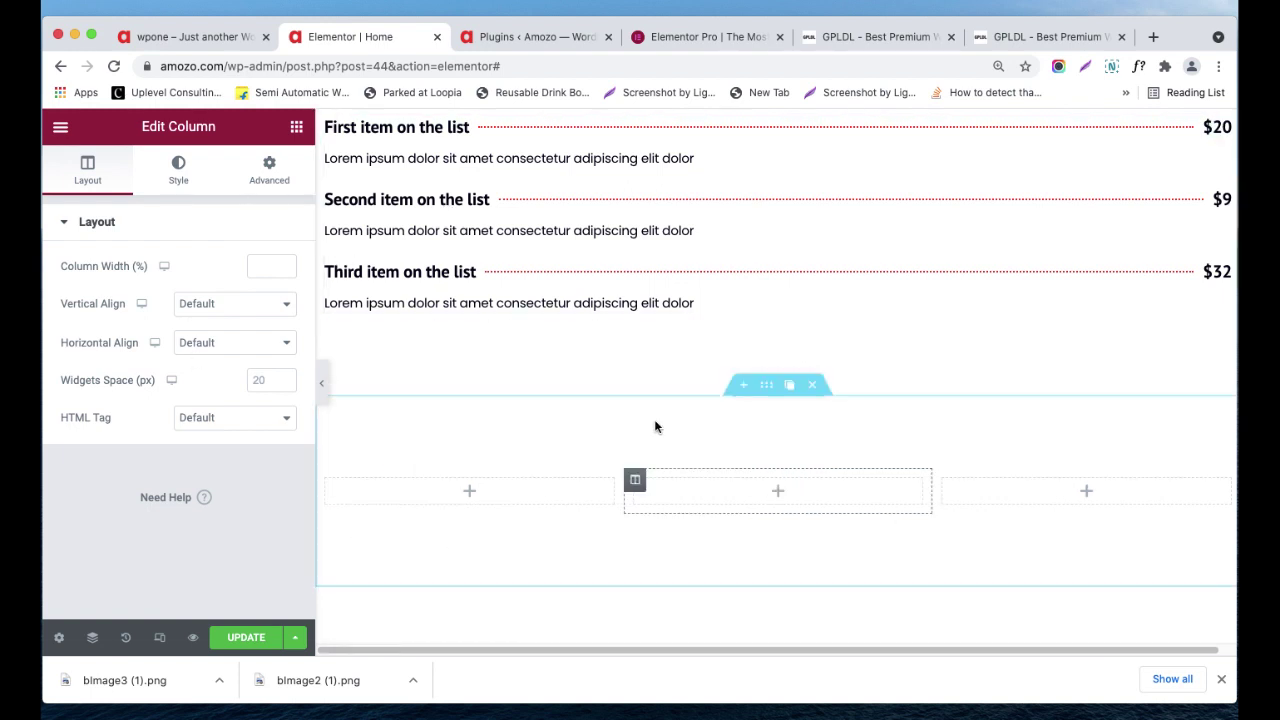
left_click(296, 128)
- Place a Price Table in the first column and check its pricing settings
scroll(160, 445, "down", 5)
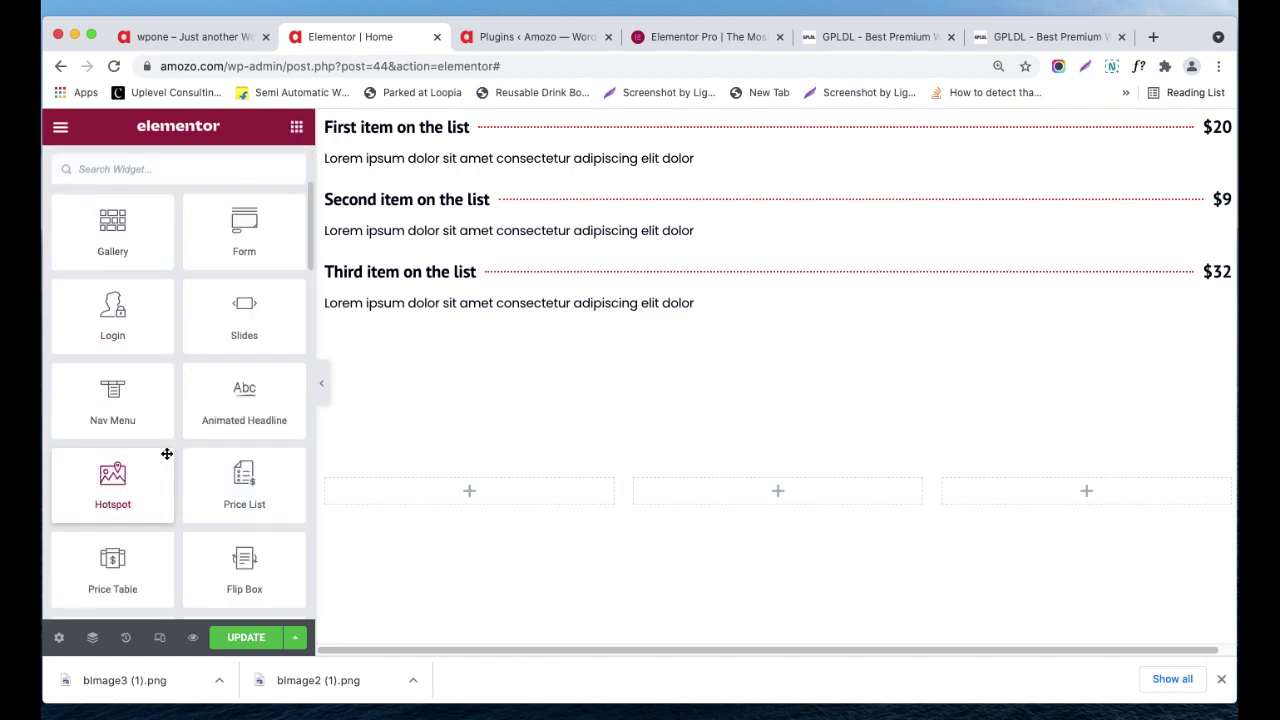
left_click_drag(112, 517, 437, 483)
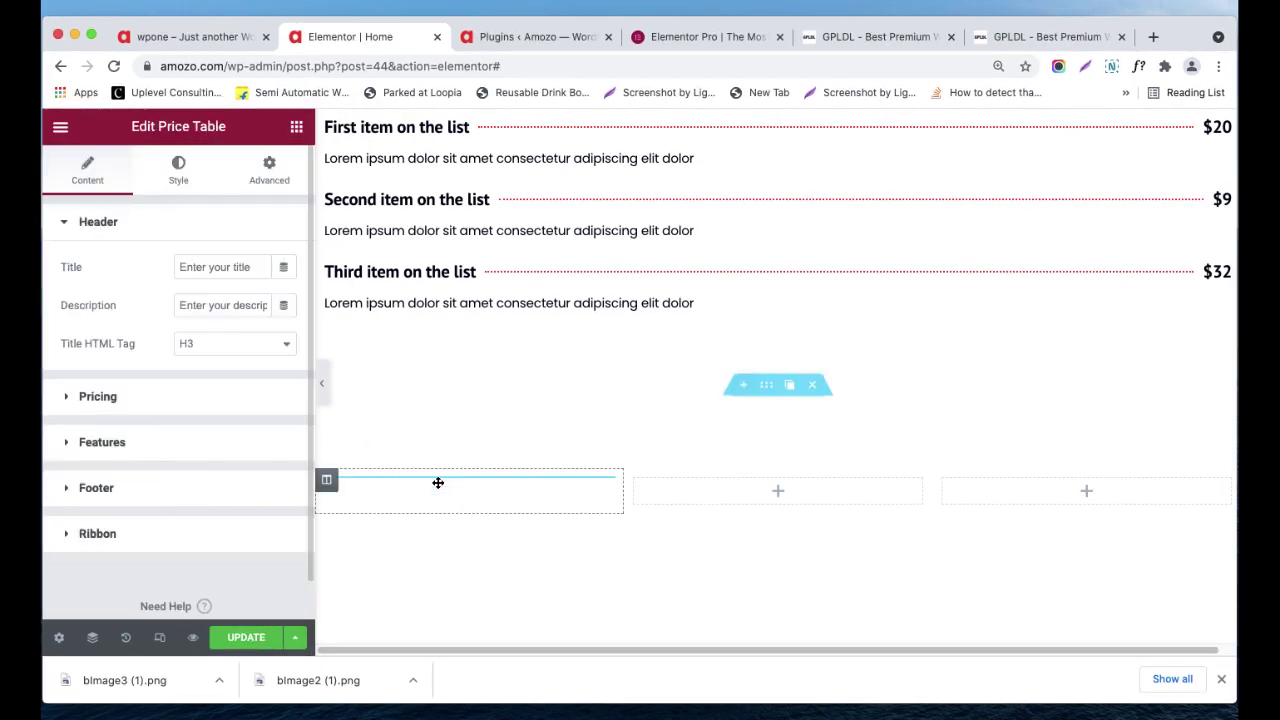
scroll(433, 469, "up", 2)
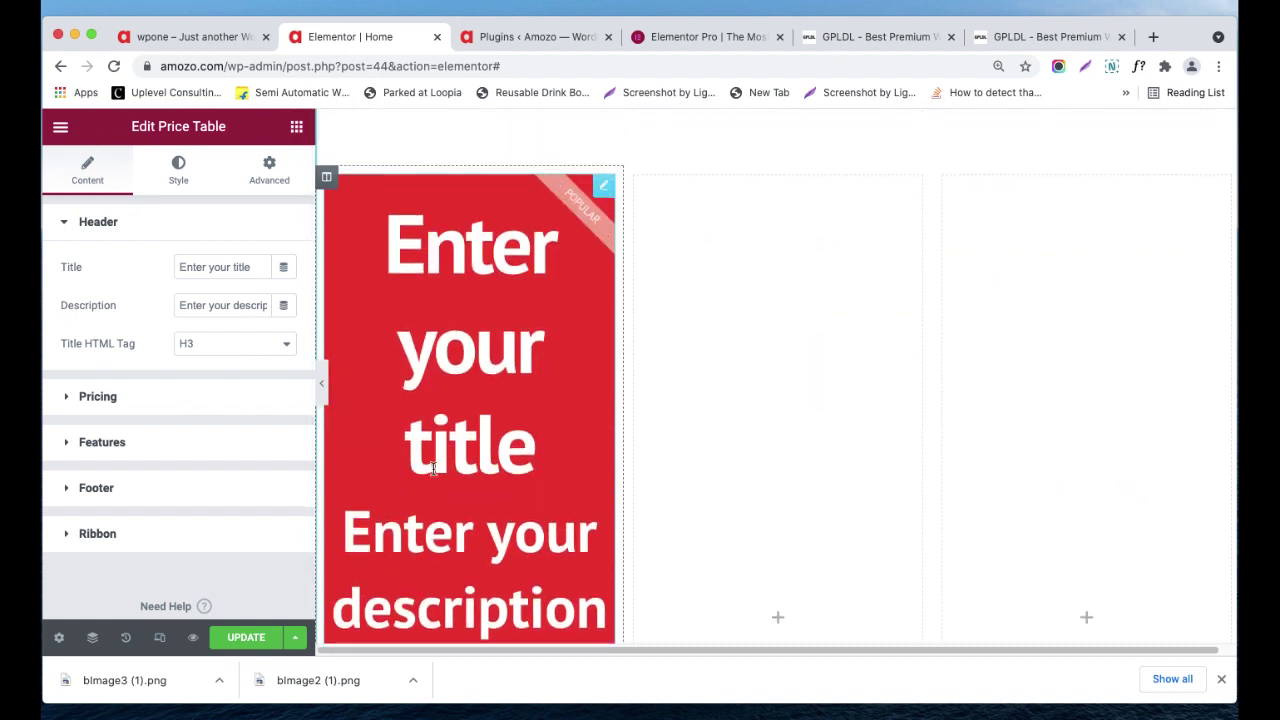
scroll(433, 469, "up", 1)
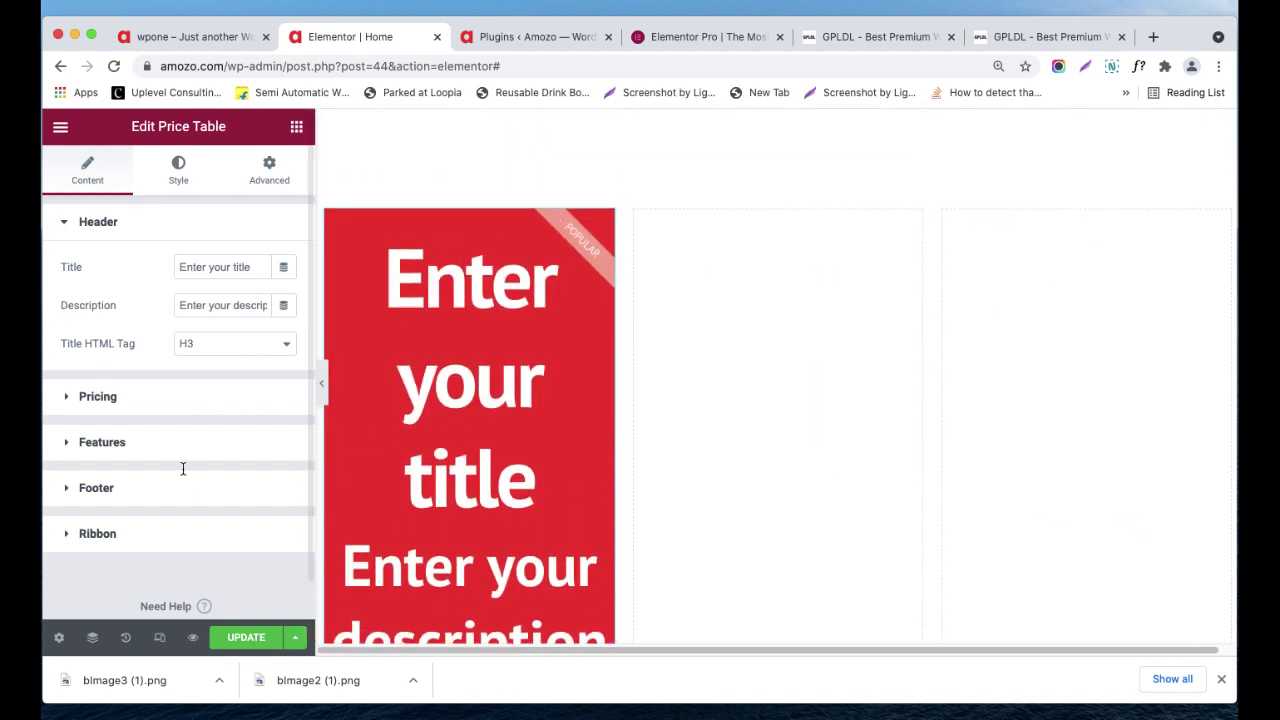
left_click(152, 398)
- Drag a second Price Table into the middle column
left_click(297, 127)
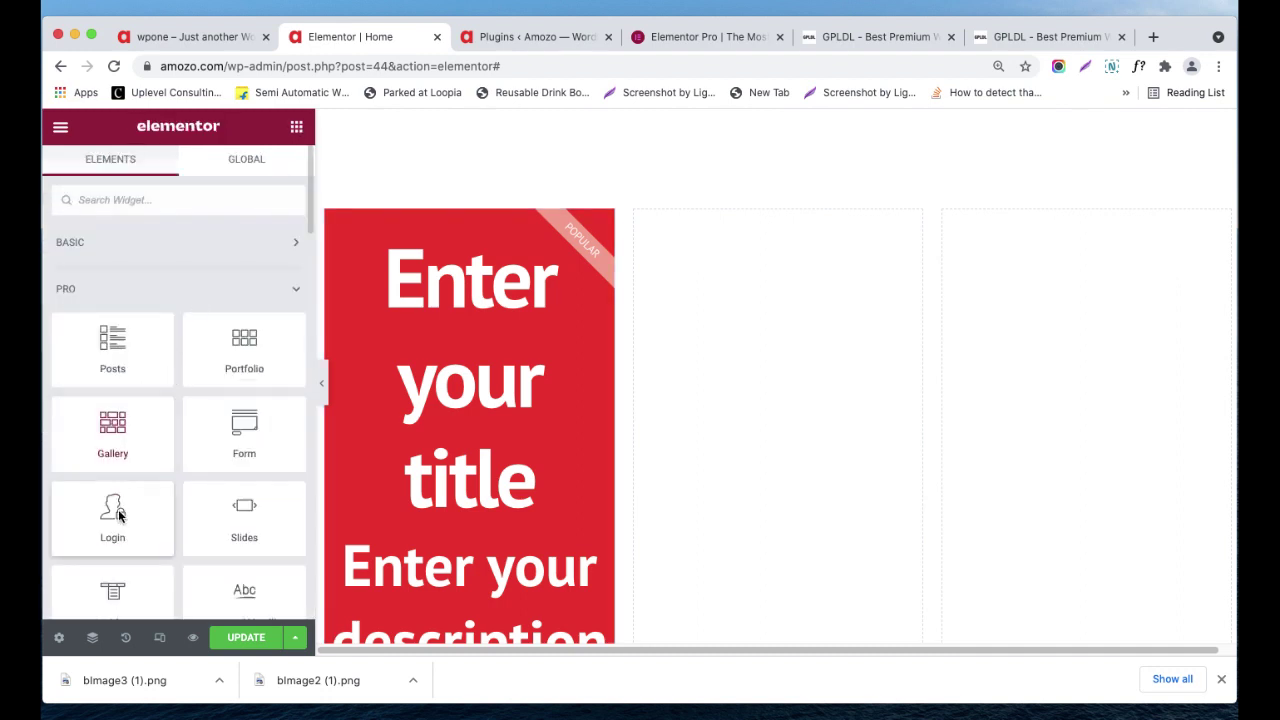
scroll(120, 508, "down", 3)
scroll(150, 535, "down", 2)
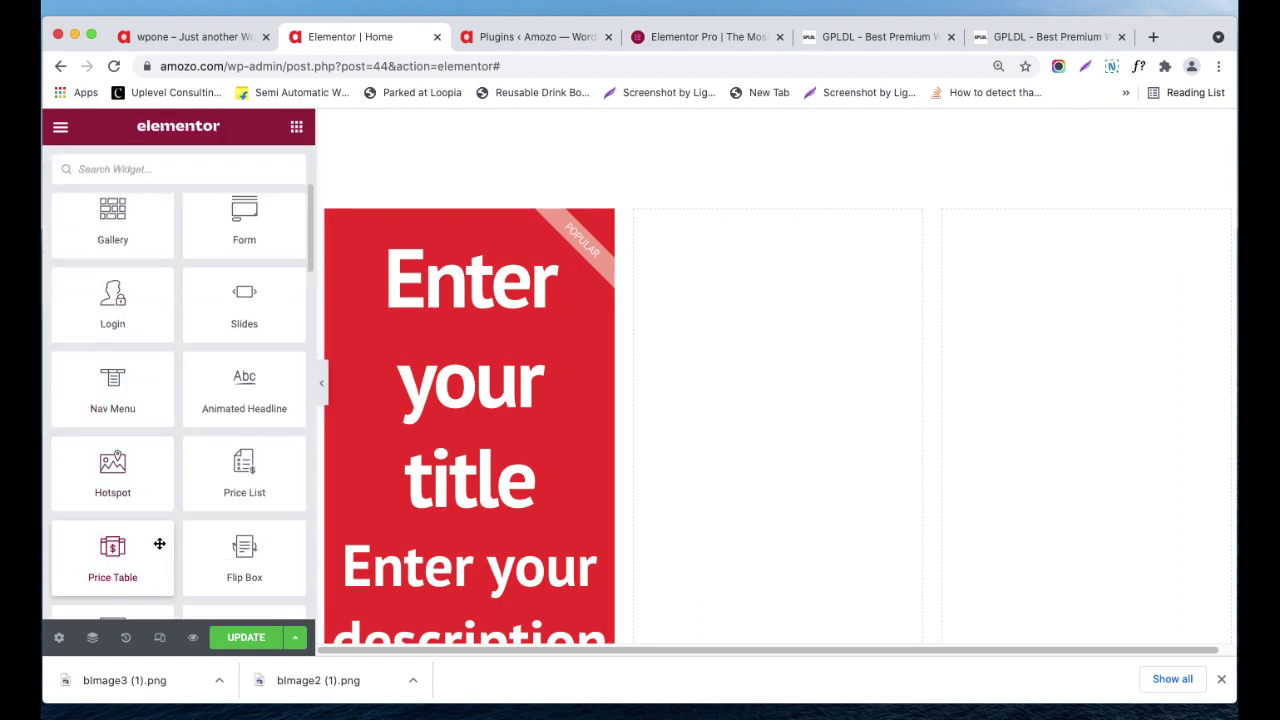
left_click_drag(127, 553, 741, 303)
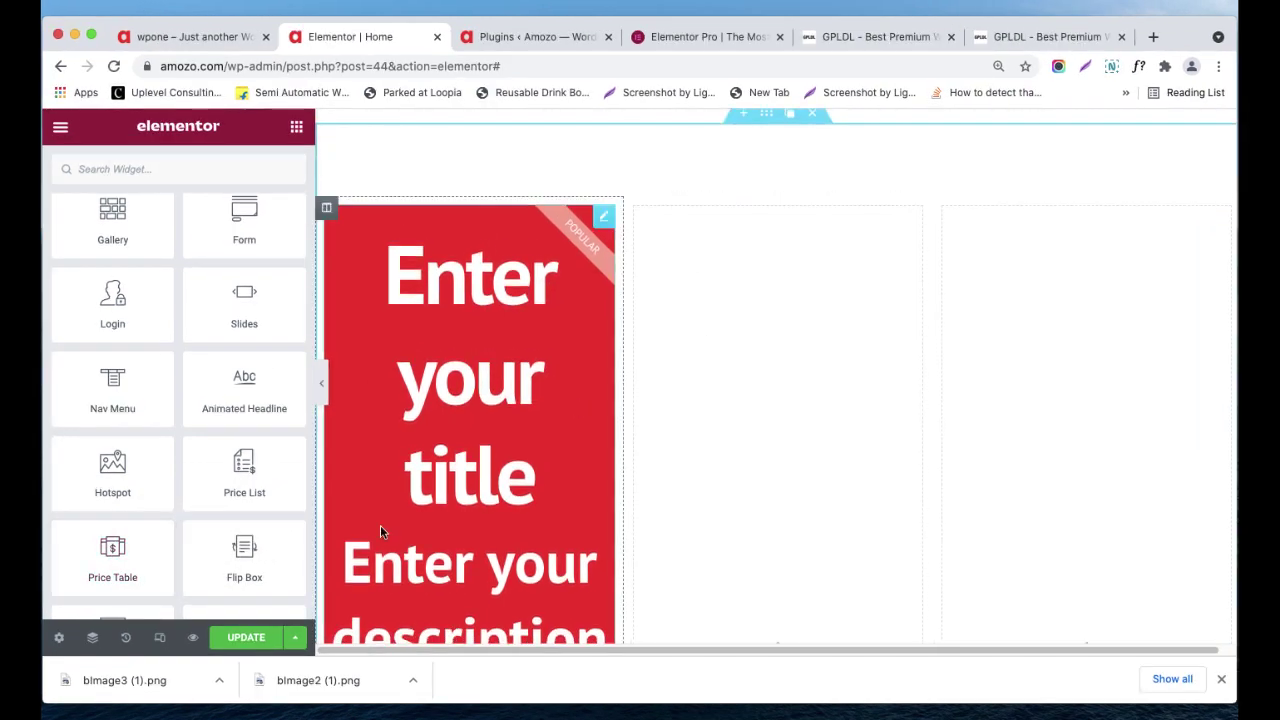
left_click_drag(145, 562, 785, 306)
scroll(783, 303, "down", 5)
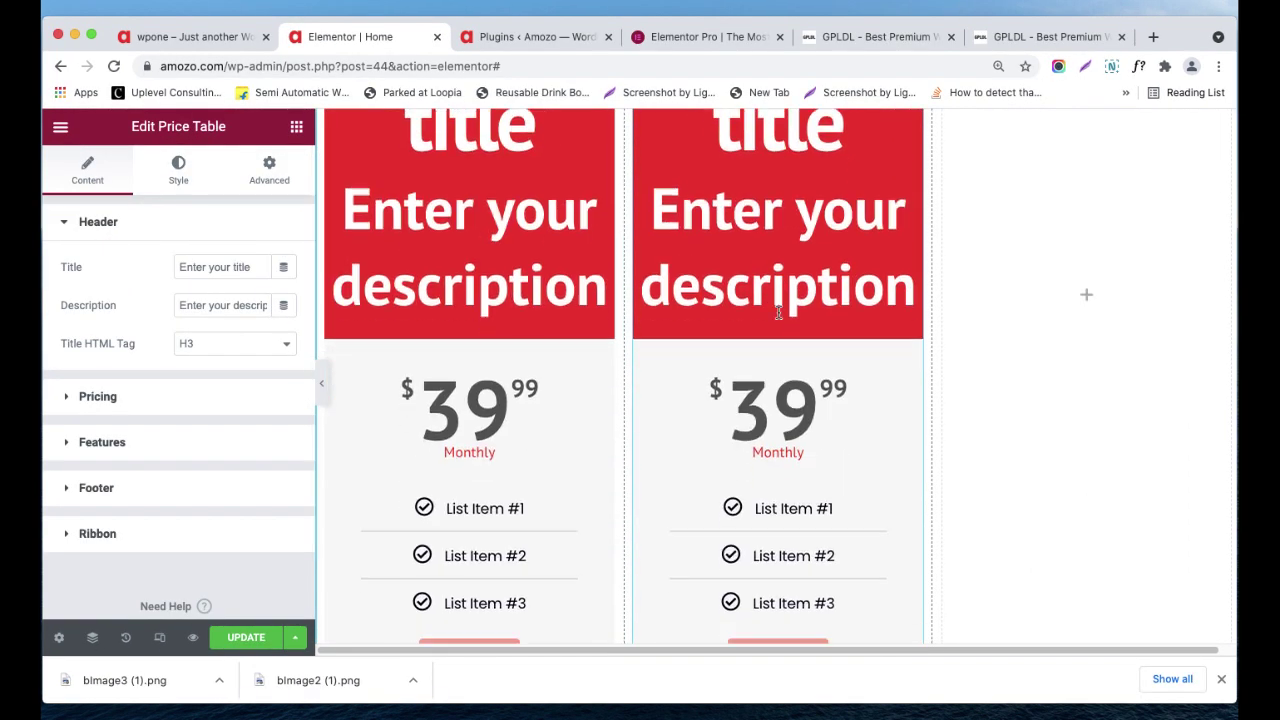
scroll(778, 313, "down", 3)
scroll(379, 452, "up", 5)
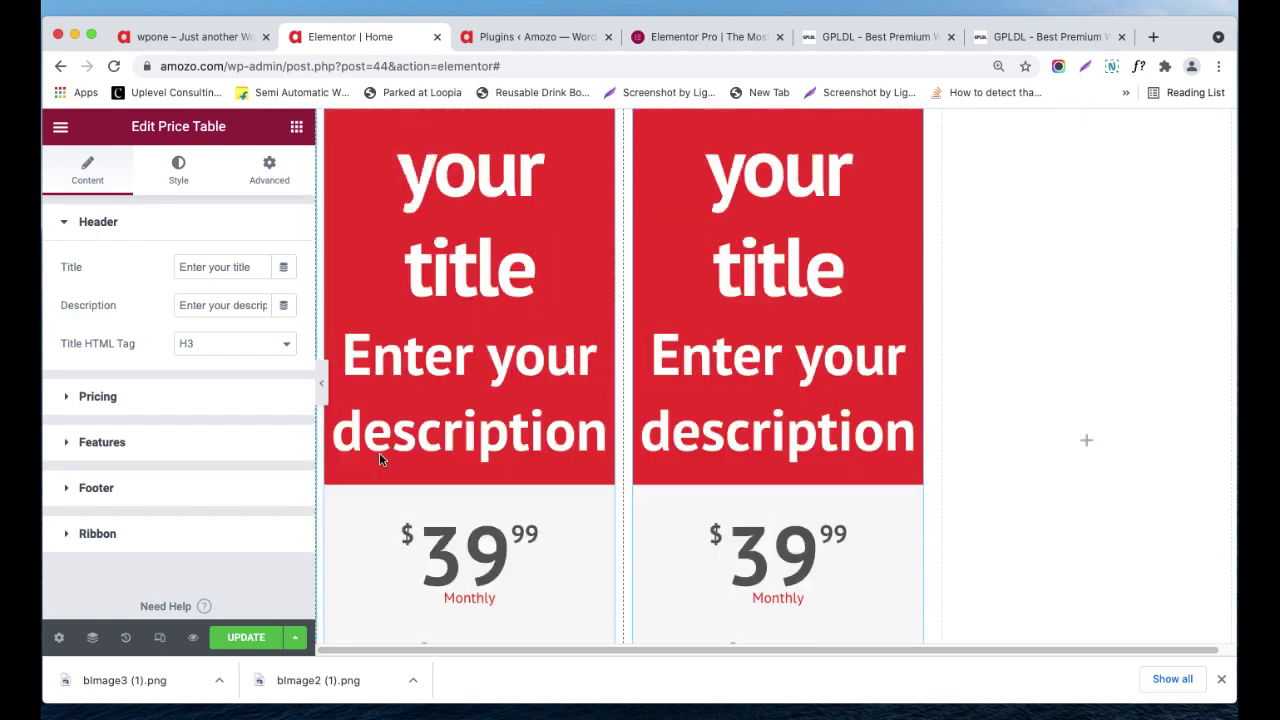
- Inspect the second table's title, description and $39.99 Monthly pricing settings
left_click(194, 267)
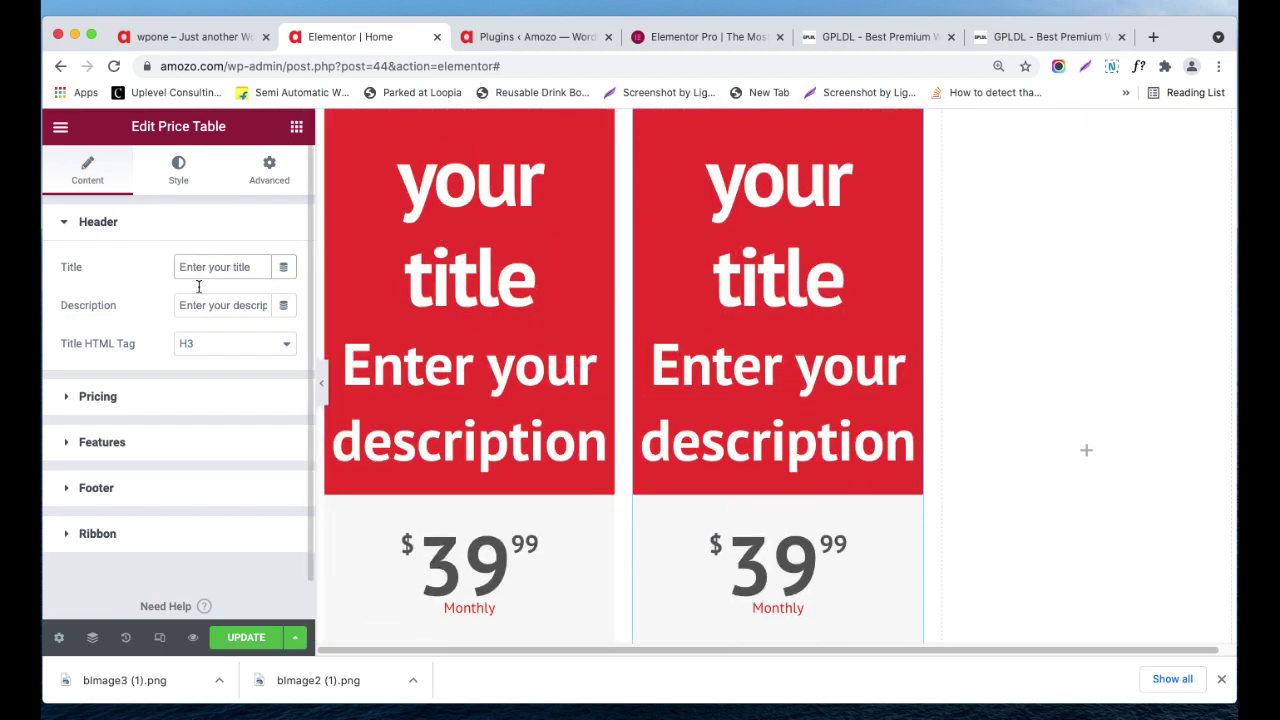
left_click(201, 311)
scroll(469, 394, "down", 3)
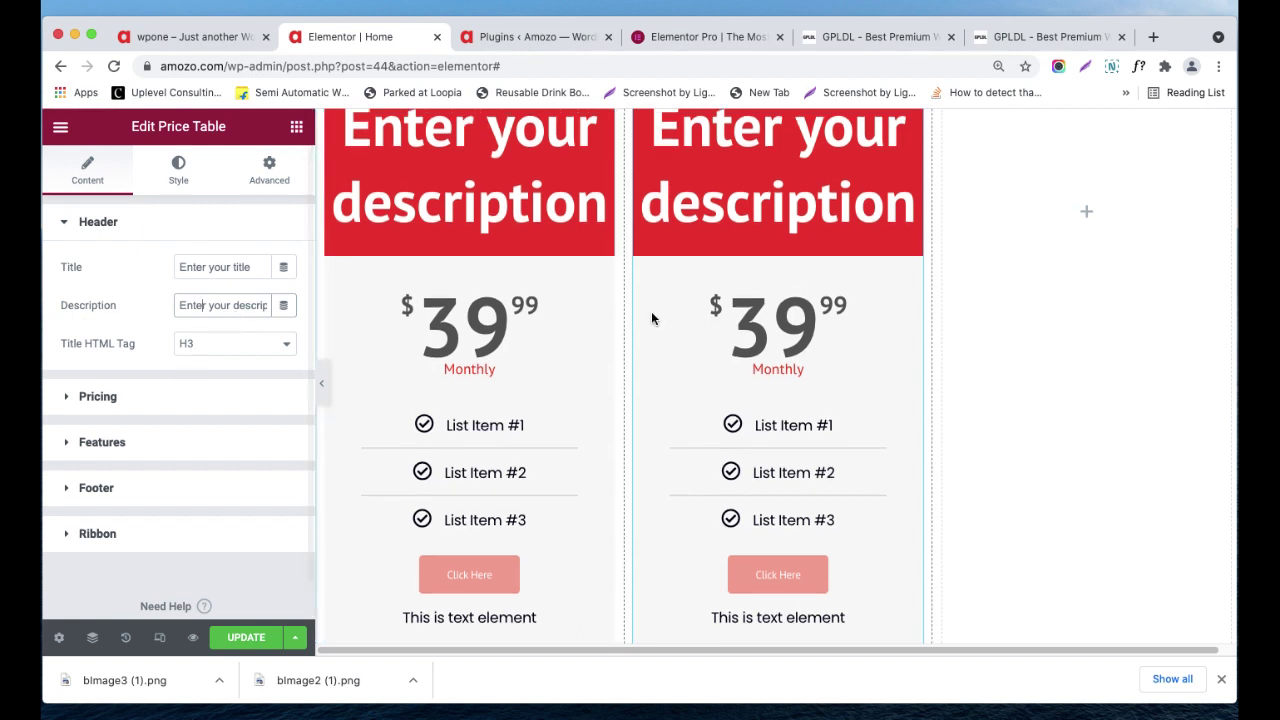
scroll(463, 335, "up", 2)
scroll(532, 323, "up", 1)
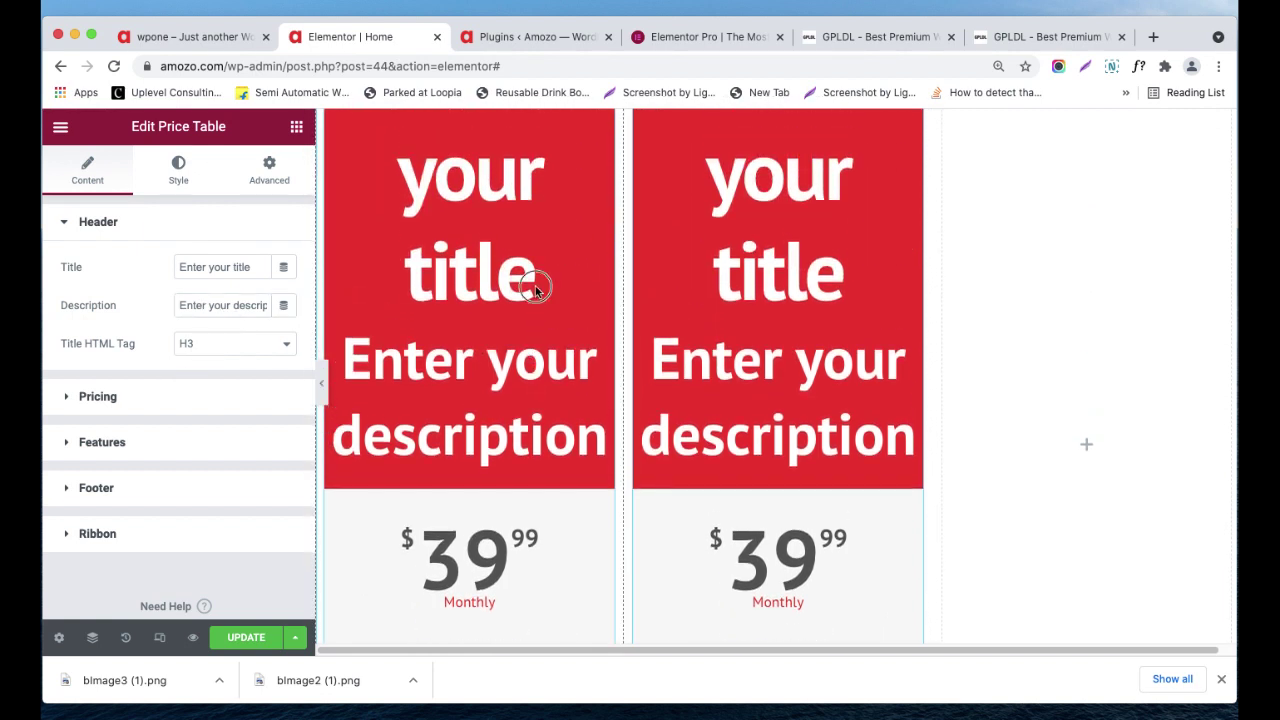
left_click_drag(537, 280, 397, 206)
left_click_drag(413, 371, 514, 429)
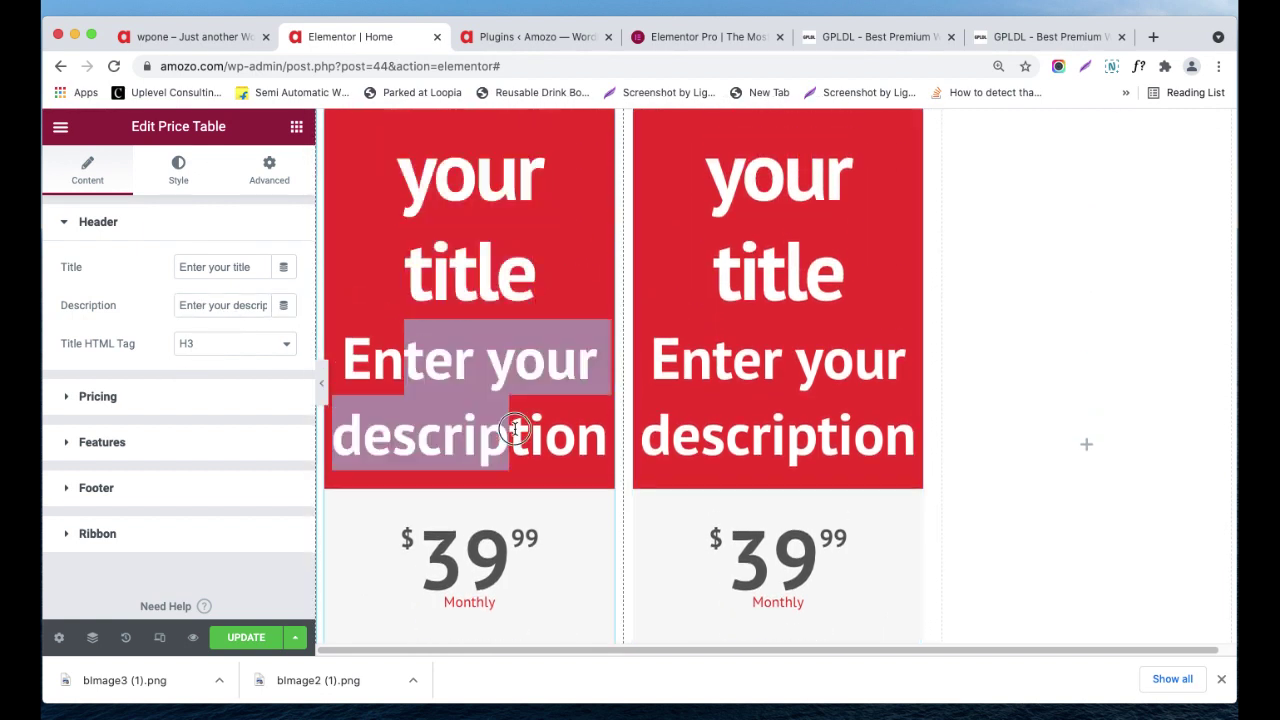
left_click(514, 429)
scroll(161, 418, "down", 1)
left_click(148, 396)
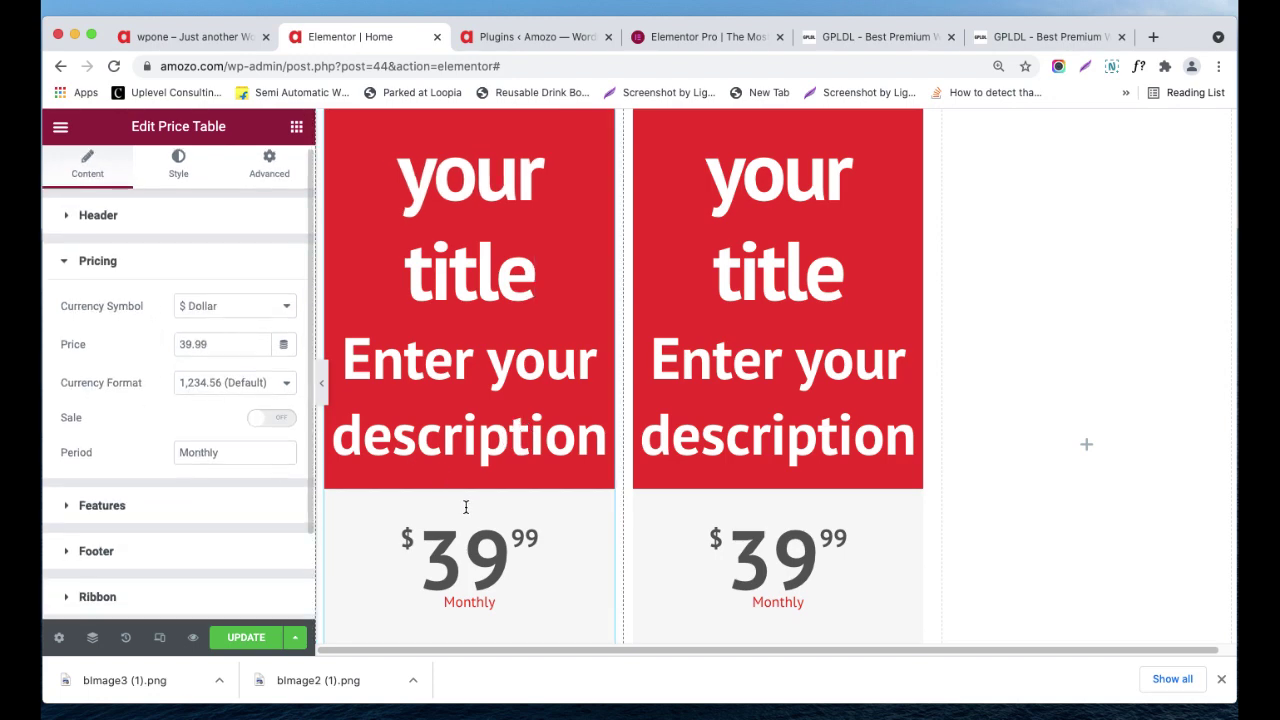
scroll(455, 505, "down", 3)
scroll(200, 510, "down", 2)
scroll(200, 510, "up", 2)
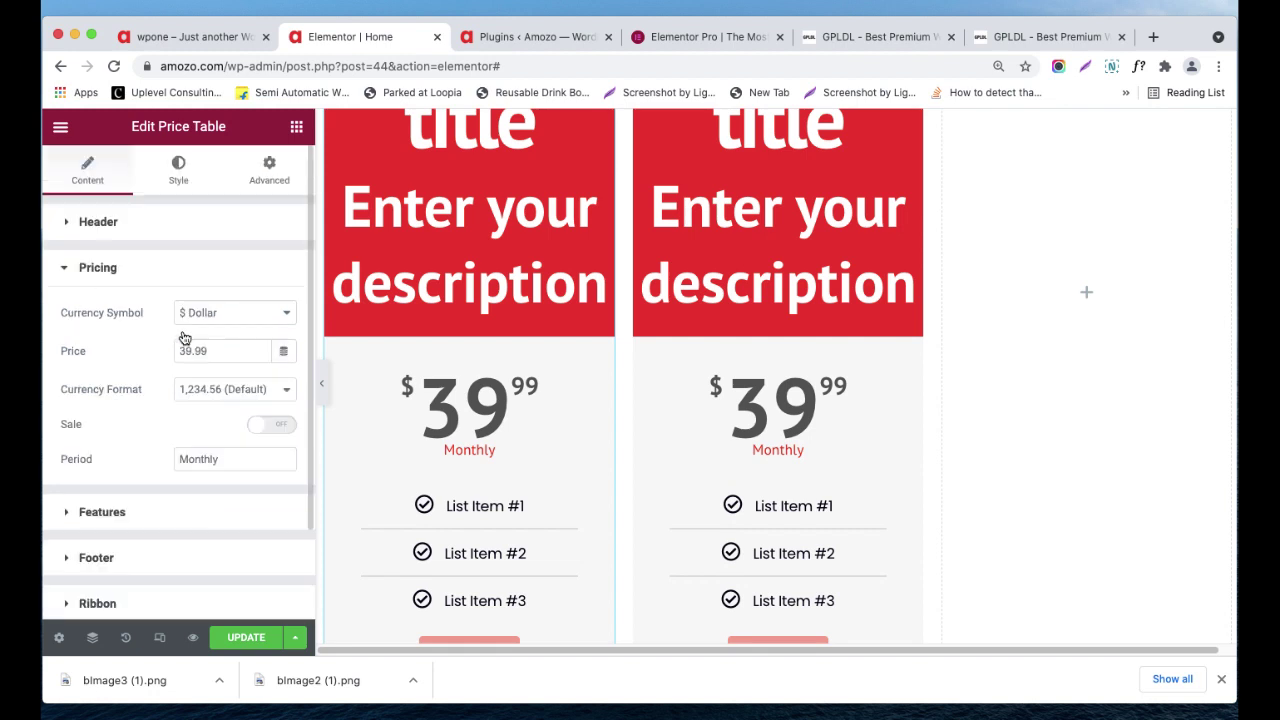
- Look over the price table's Style tab, then scroll through the Elements widget list
left_click(186, 174)
scroll(210, 390, "down", 2)
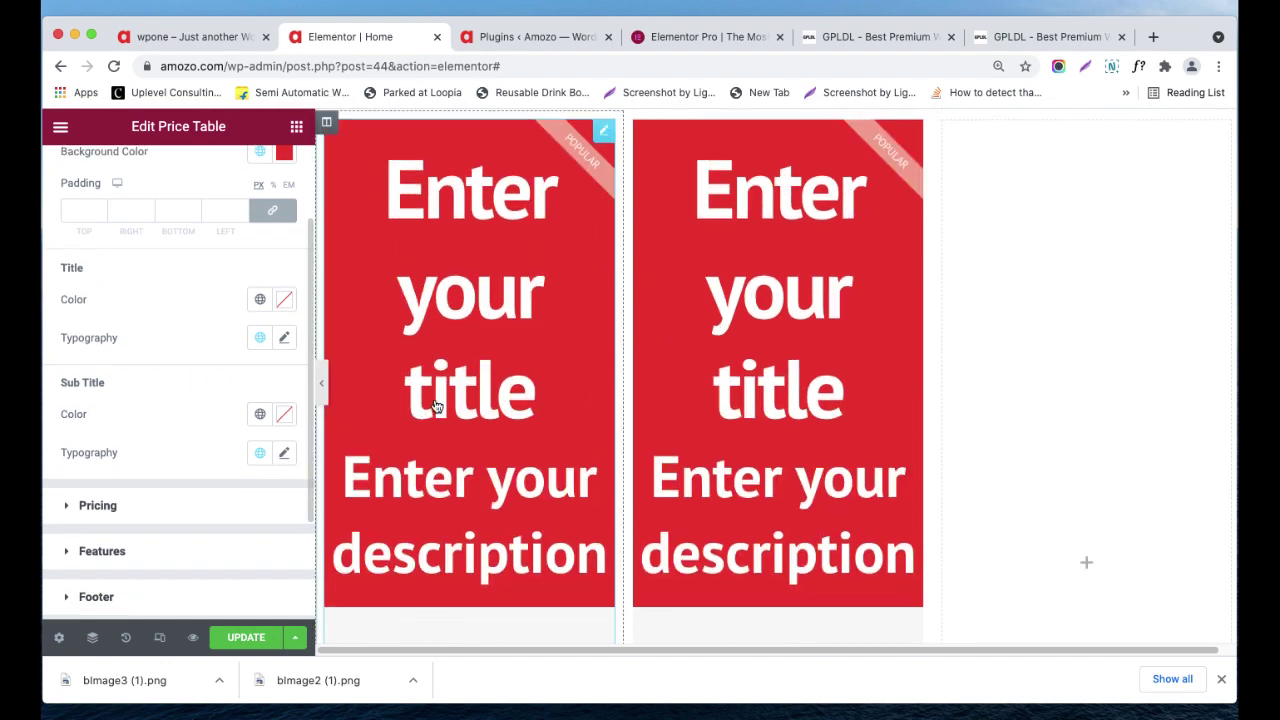
scroll(436, 405, "down", 2)
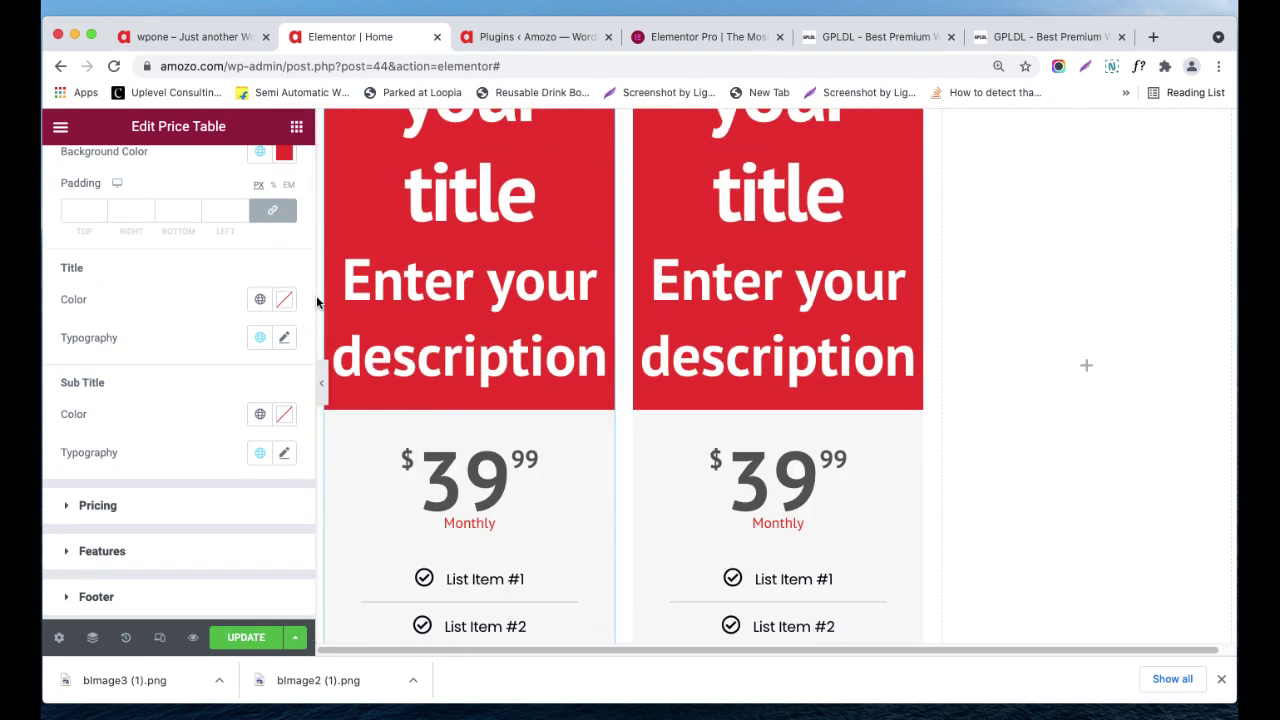
scroll(290, 160, "up", 1)
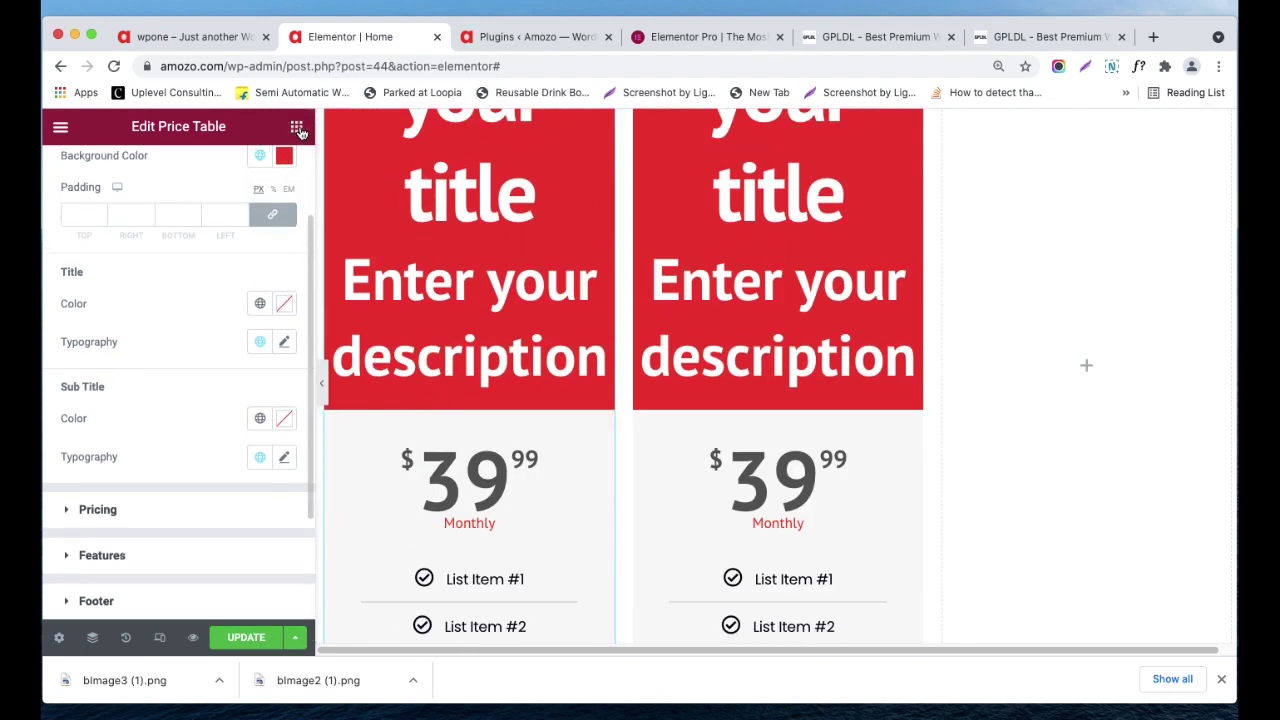
left_click(297, 128)
scroll(265, 310, "down", 5)
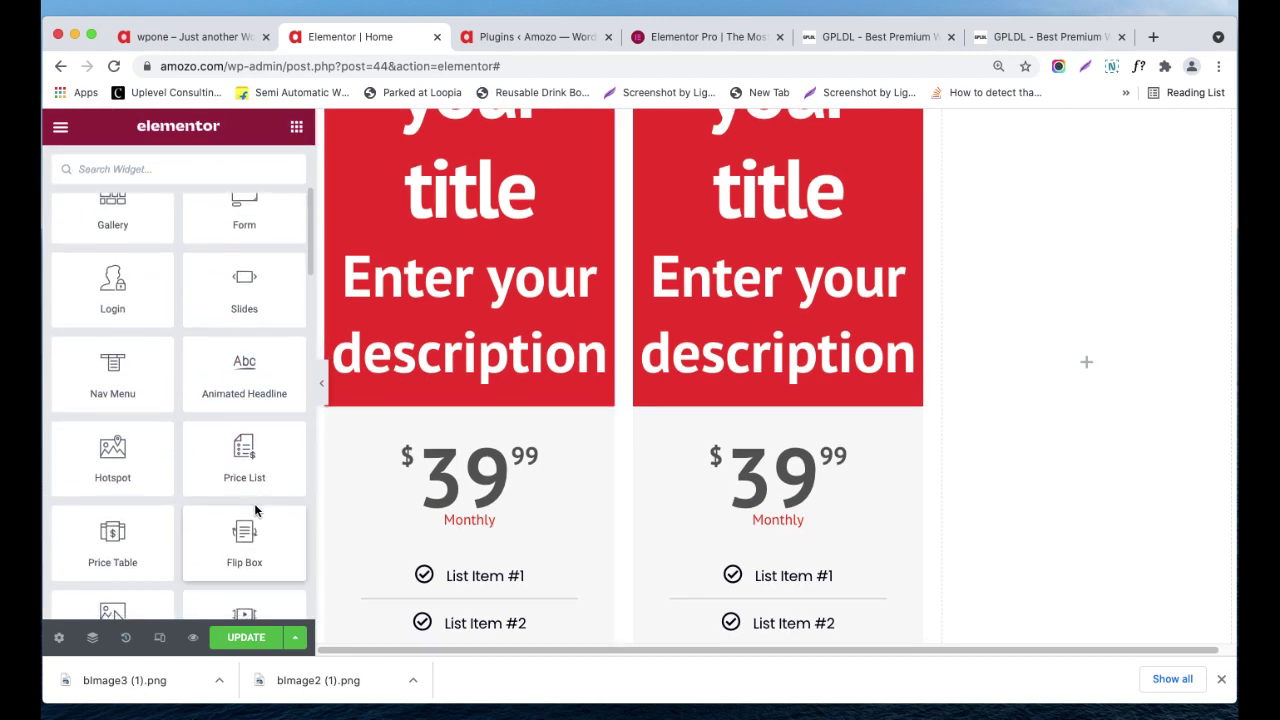
scroll(254, 503, "down", 1)
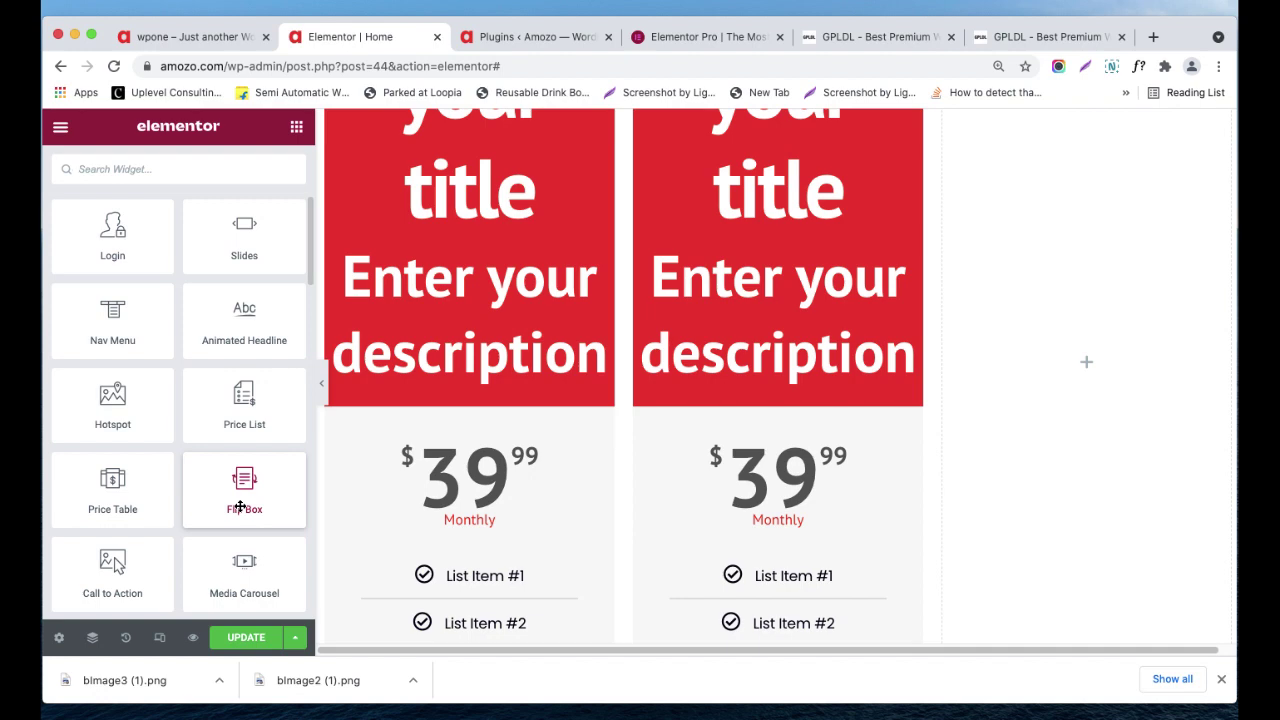
- Add a new single-column section below the pricing tables
scroll(607, 449, "down", 8)
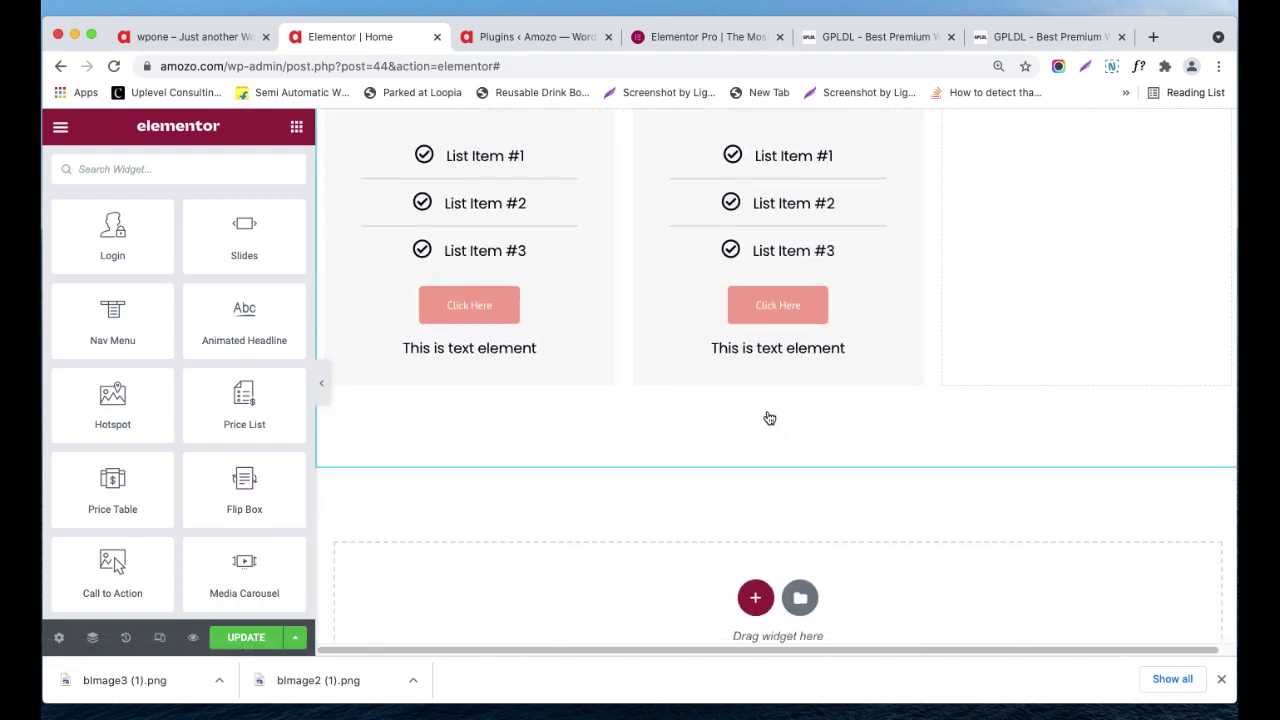
left_click(757, 560)
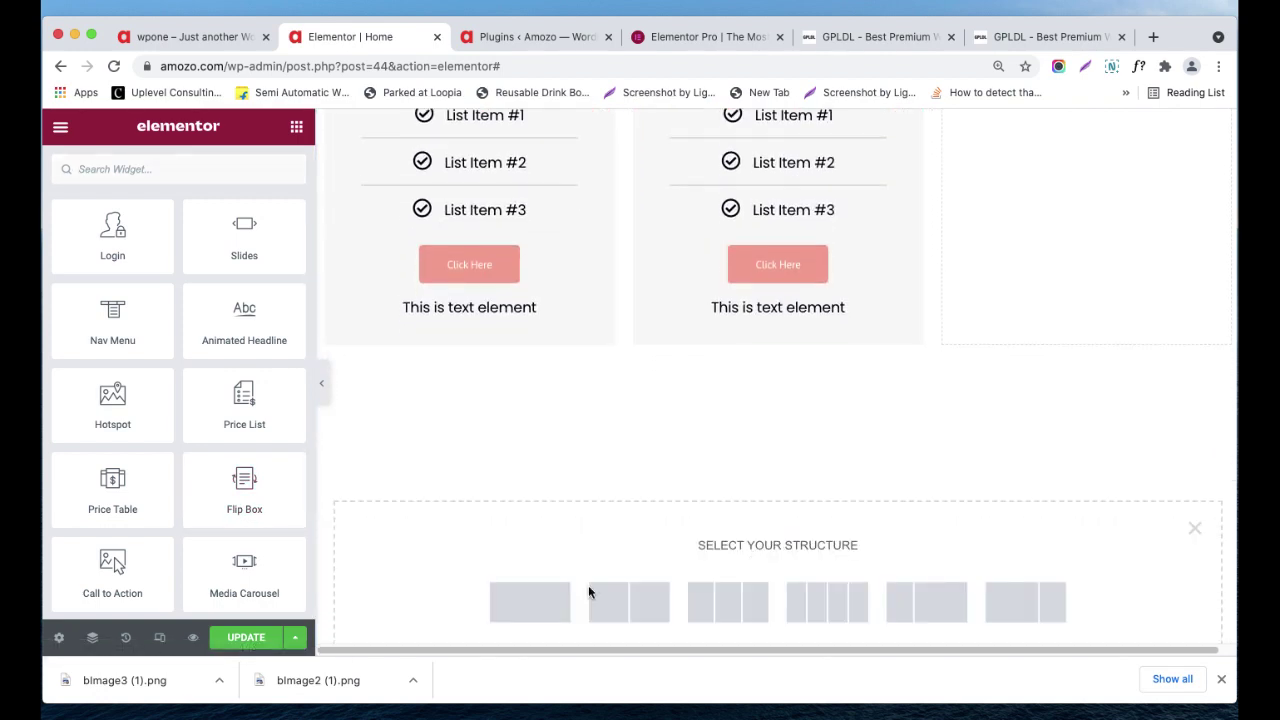
left_click(550, 601)
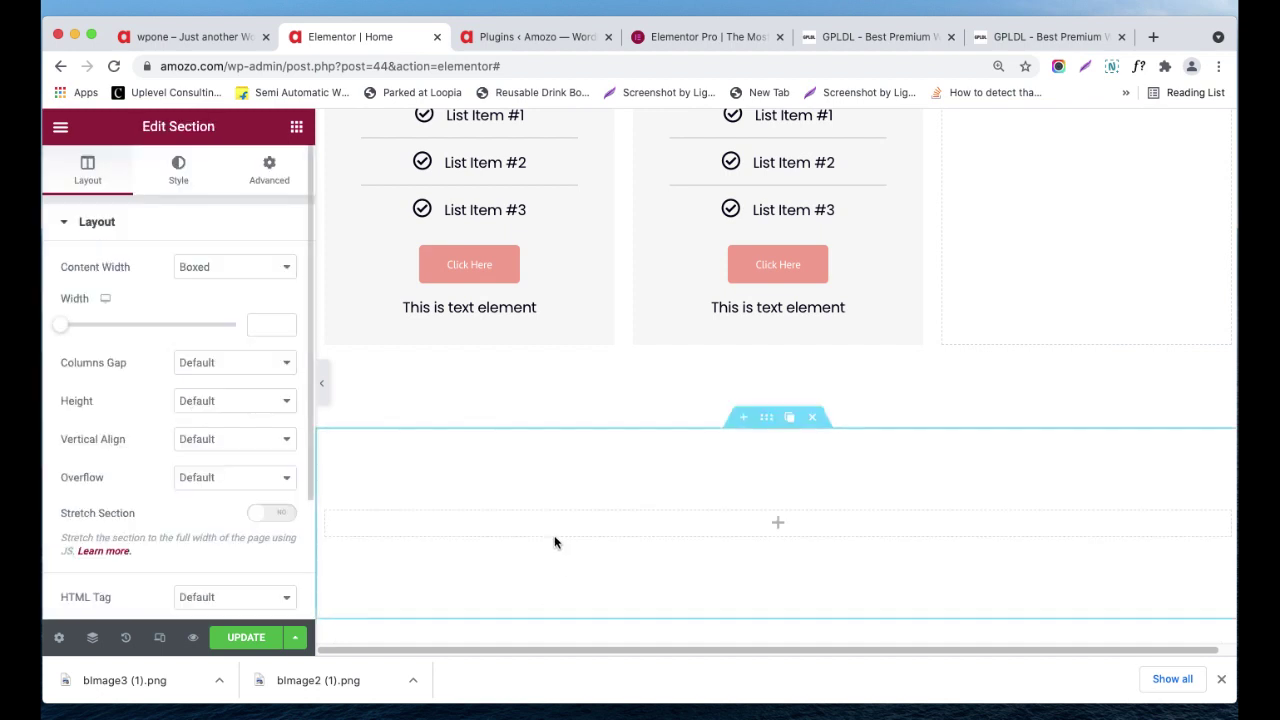
- Drag a Flip Box widget into the empty third column beside the pricing tables
left_click(296, 127)
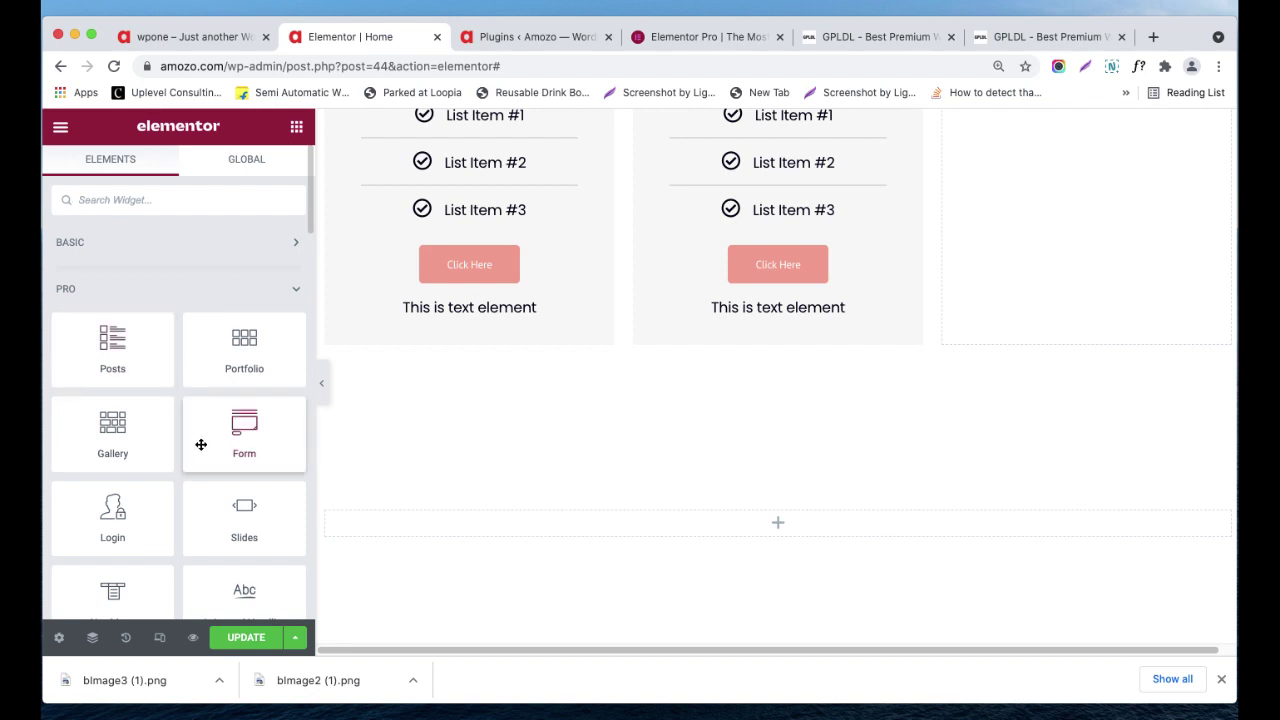
scroll(200, 447, "down", 5)
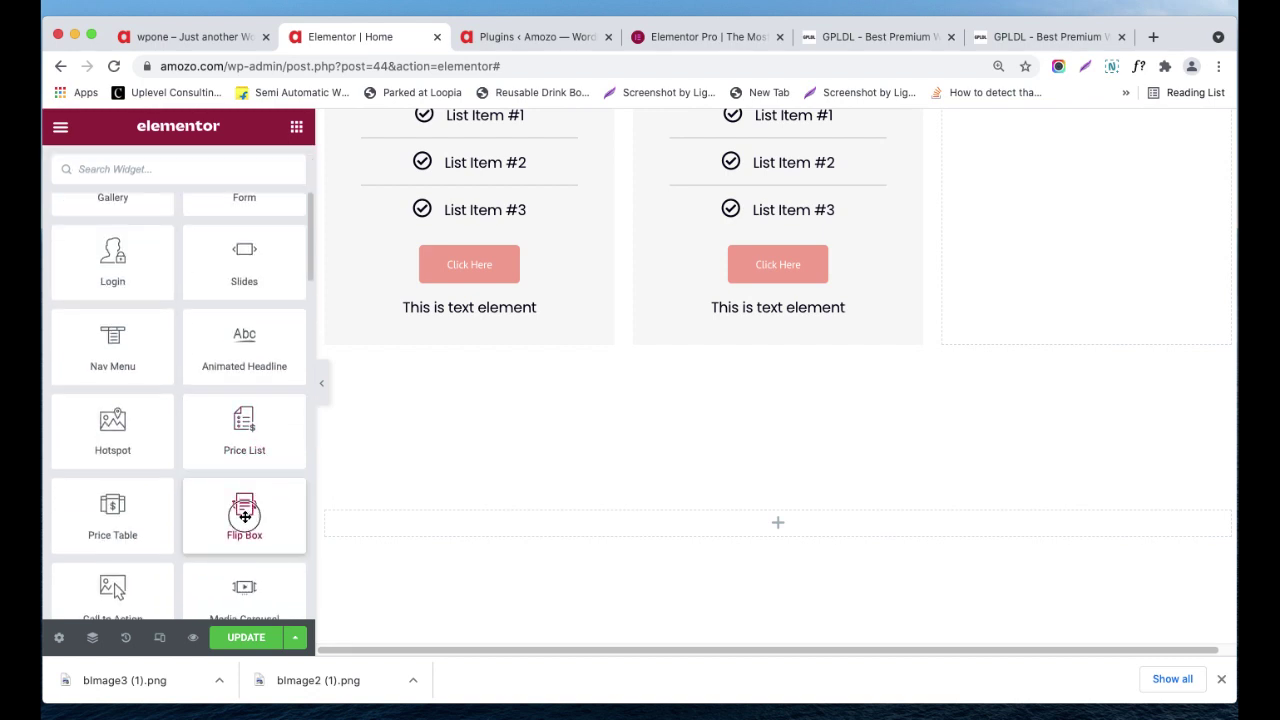
left_click_drag(244, 516, 1070, 204)
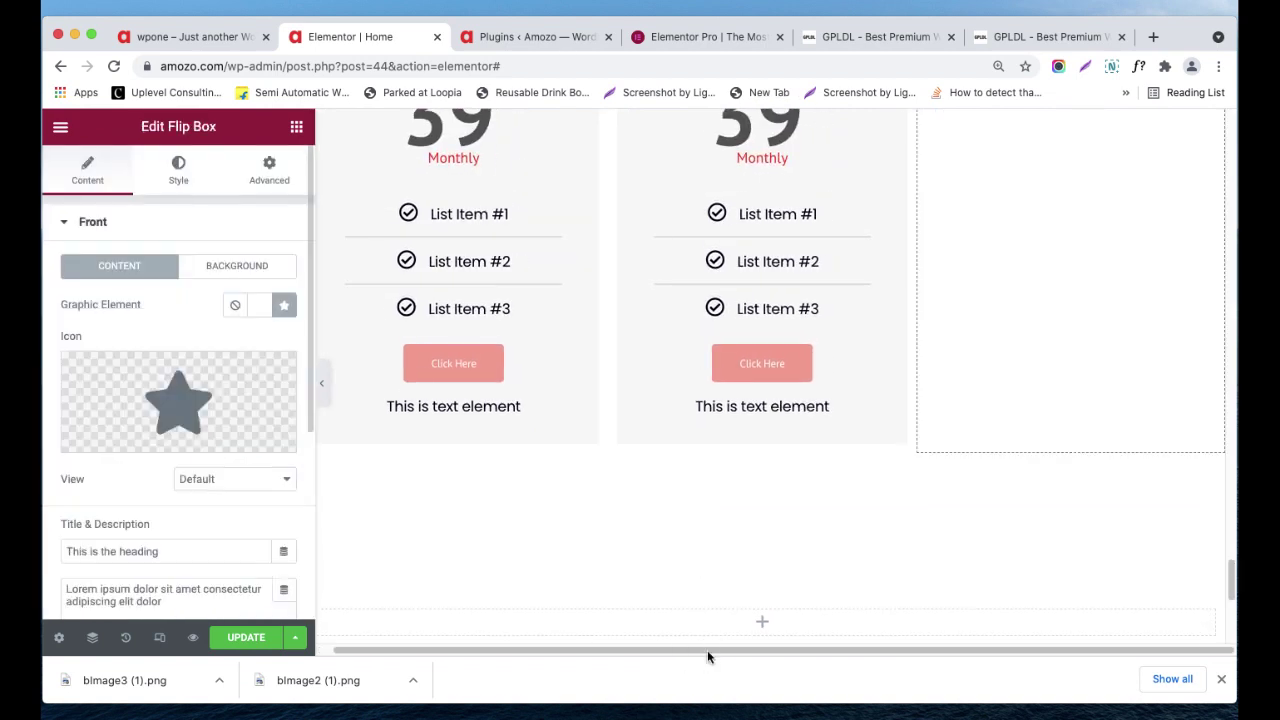
- Expand the flip box's Settings and try the Slide flip effect
scroll(1046, 334, "up", 4)
scroll(1046, 338, "up", 5)
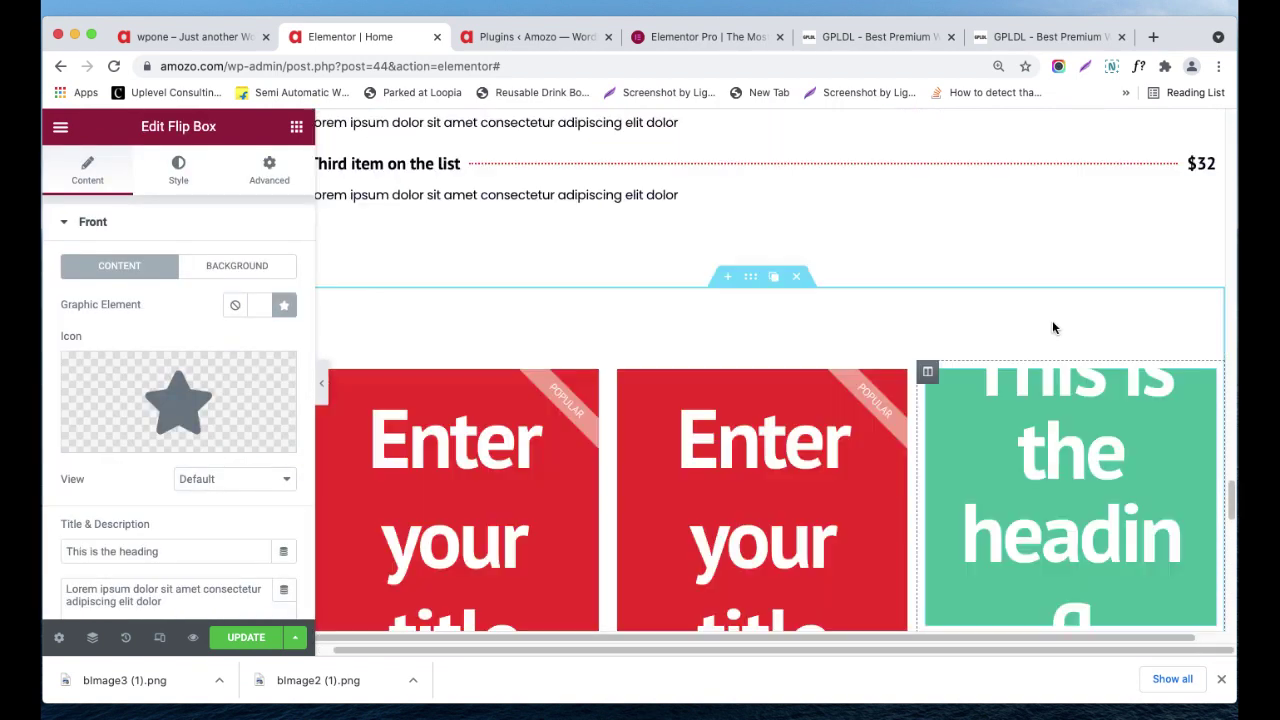
scroll(1052, 309, "down", 3)
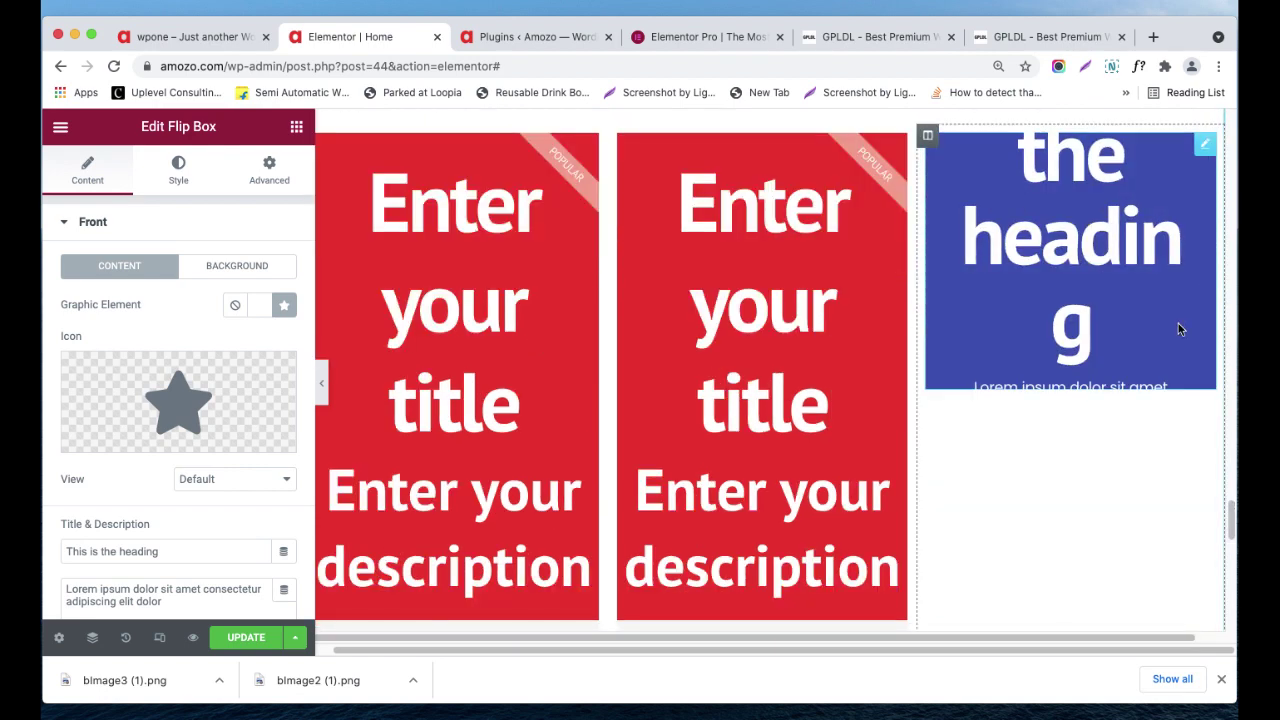
scroll(144, 402, "down", 3)
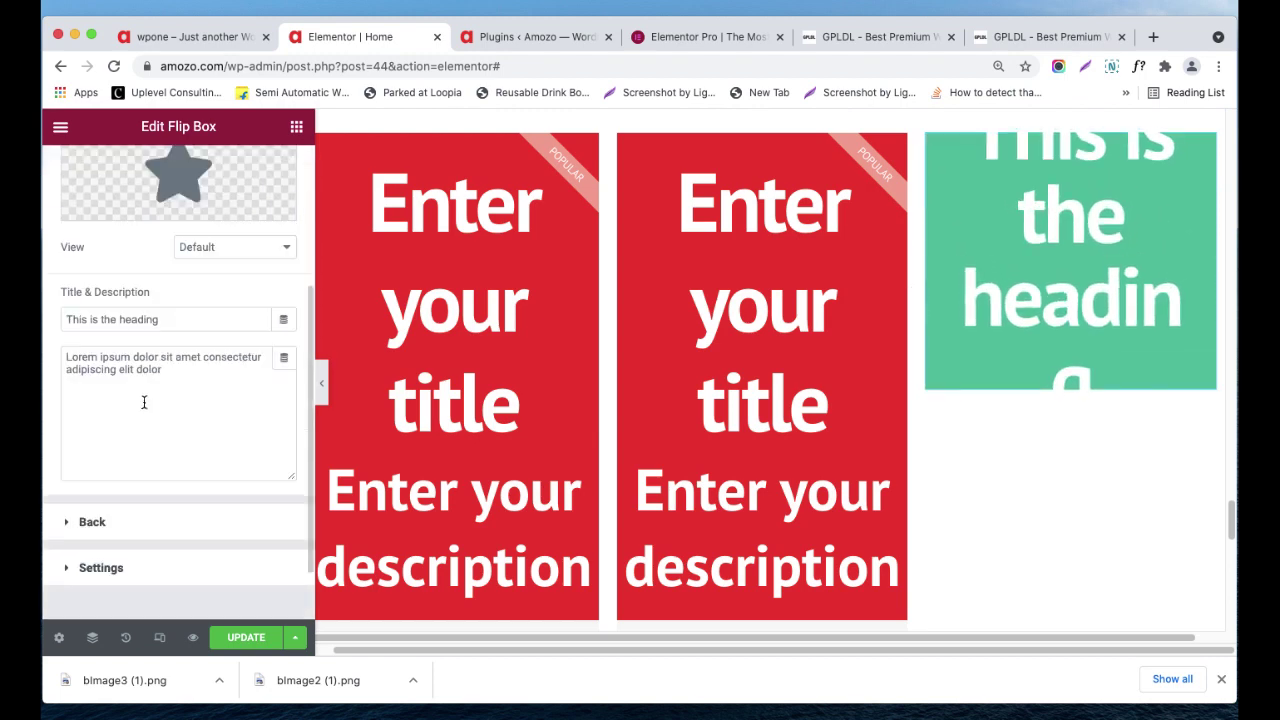
left_click(110, 566)
left_click(209, 495)
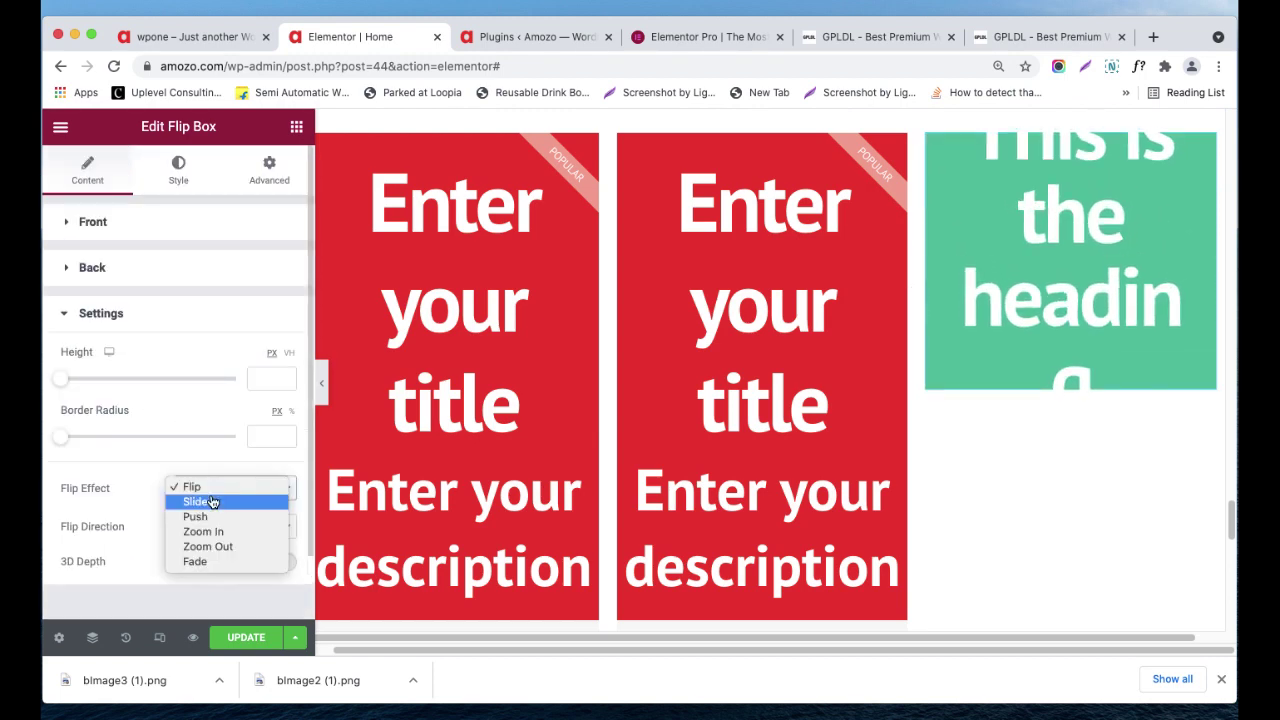
left_click(223, 503)
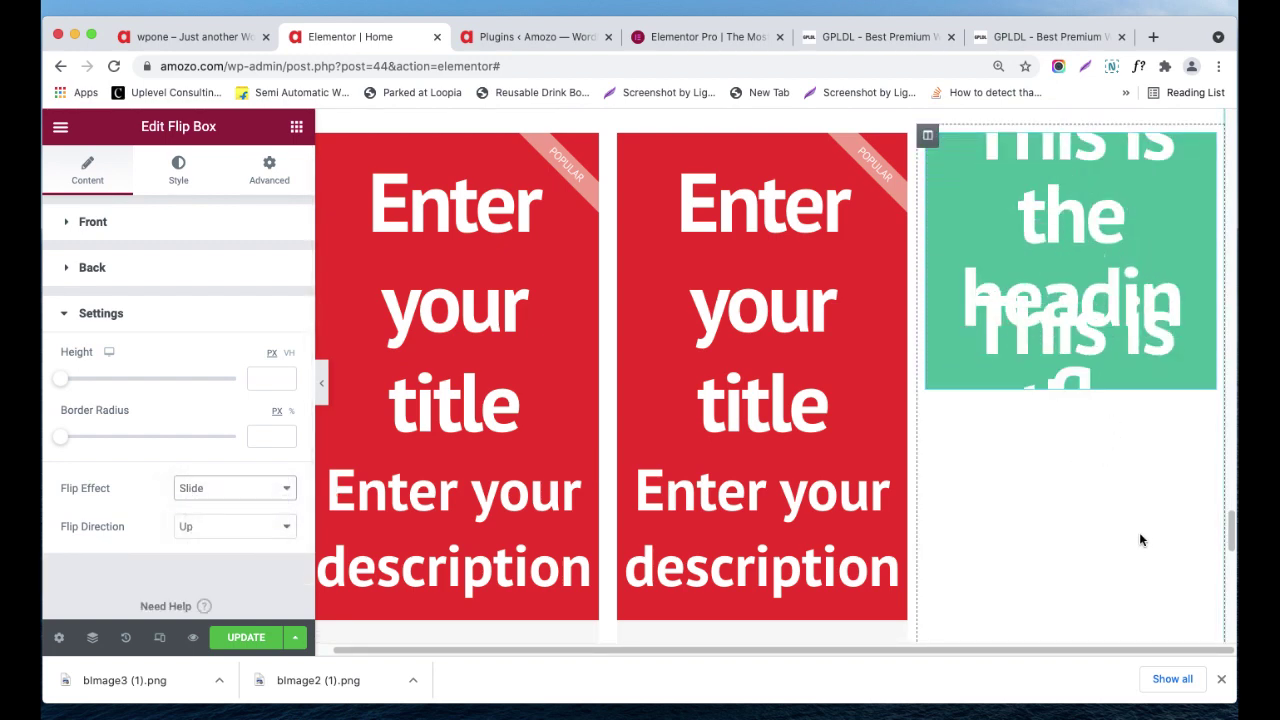
- Change the flip effect to Push with direction Down, and expand the Back section
scroll(1139, 533, "up", 1)
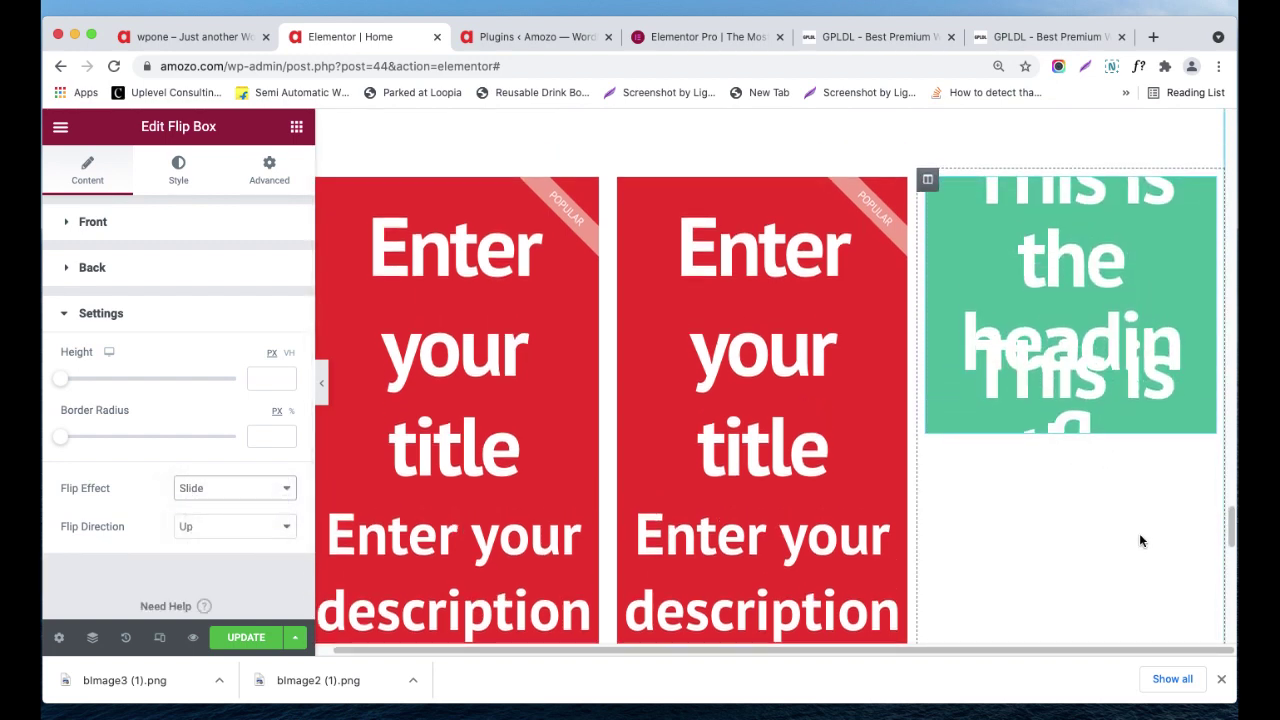
left_click(246, 490)
left_click(237, 505)
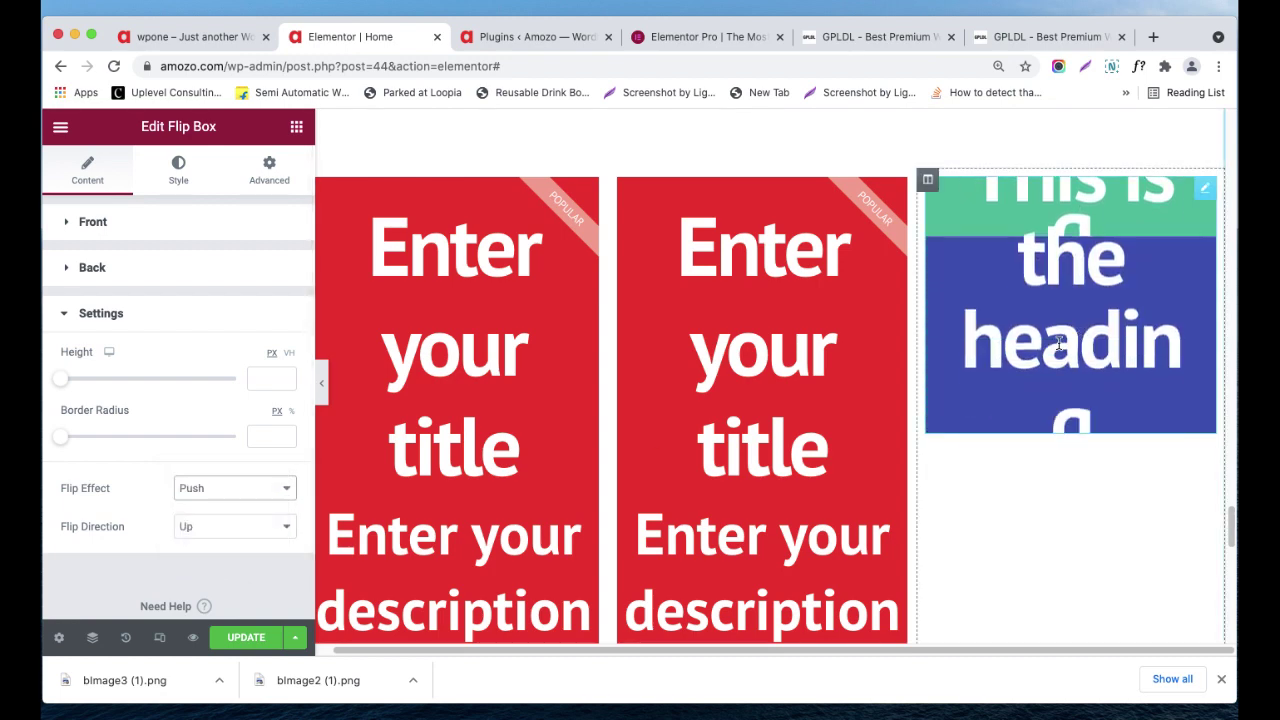
left_click(232, 526)
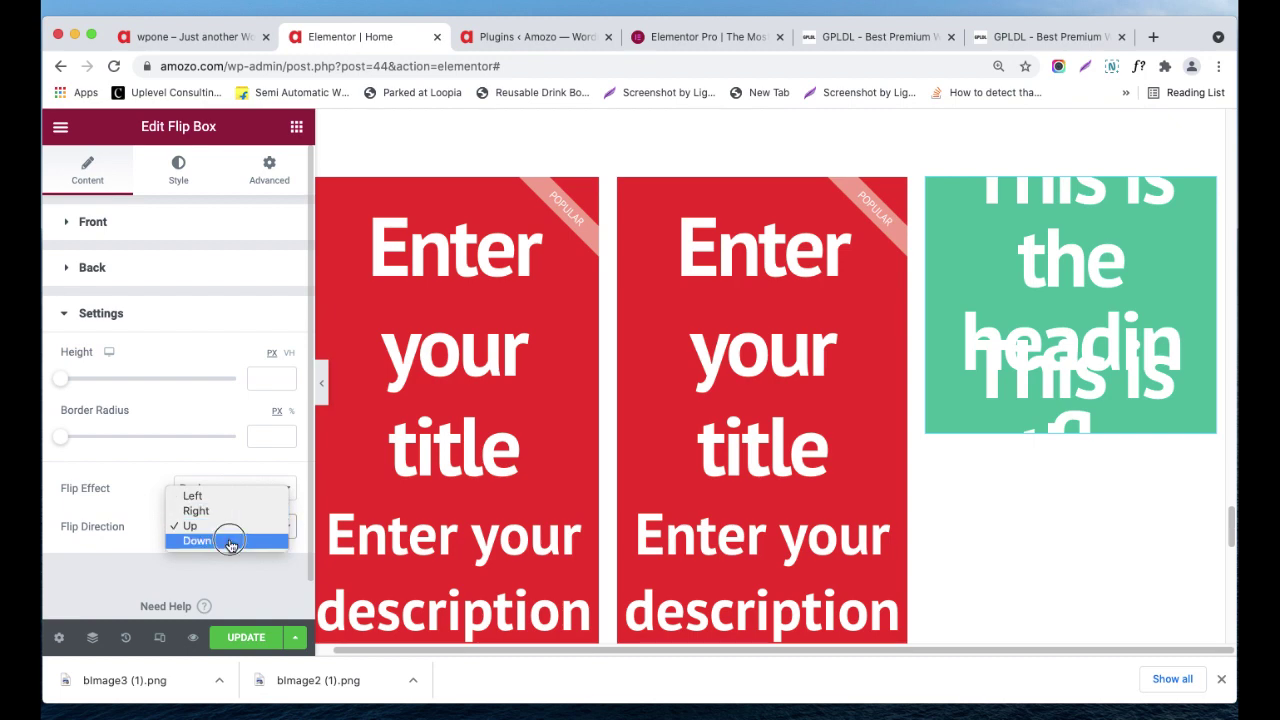
left_click(226, 540)
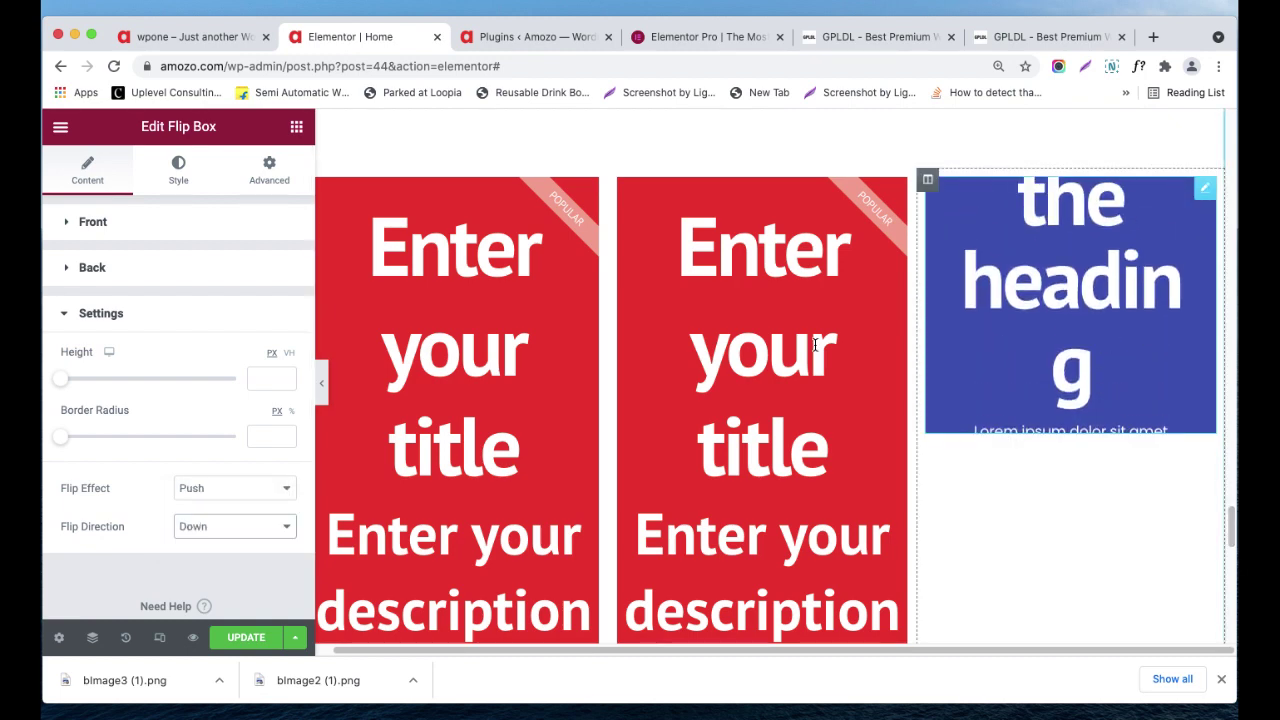
left_click(120, 275)
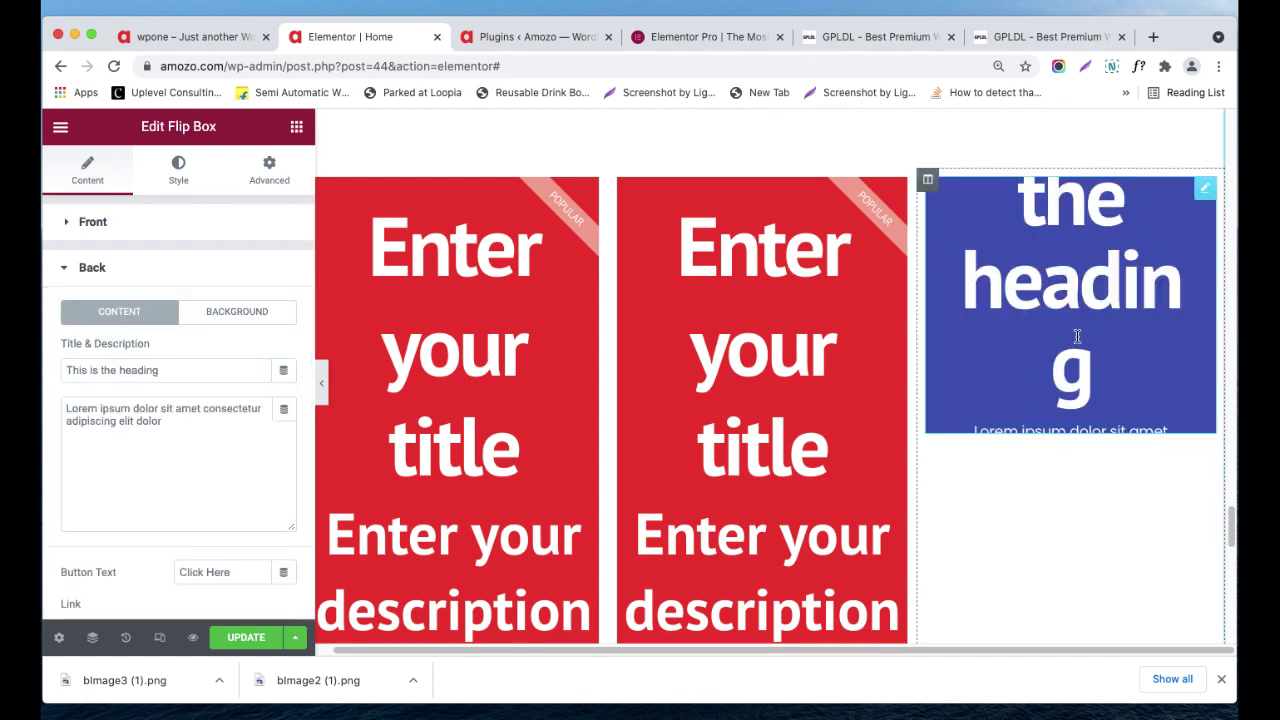
- Select the back description text, then open the front side's icon and text settings
left_click(187, 435)
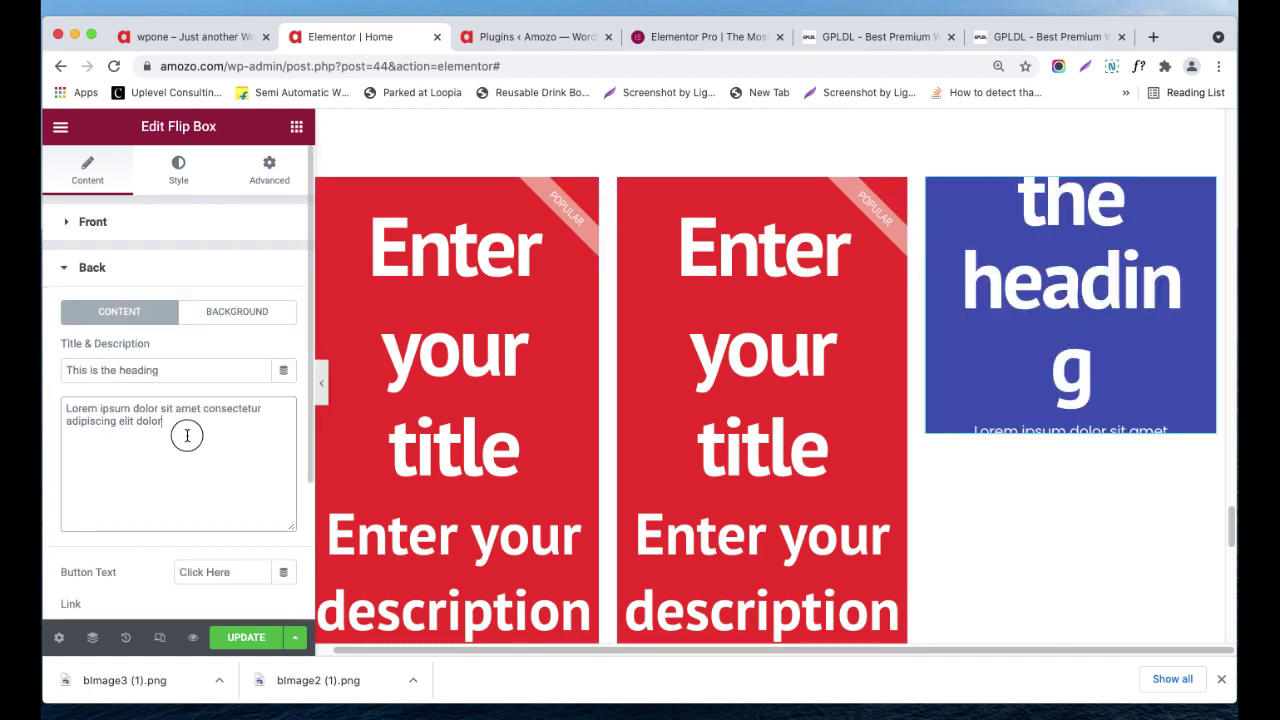
left_click_drag(187, 435, 46, 393)
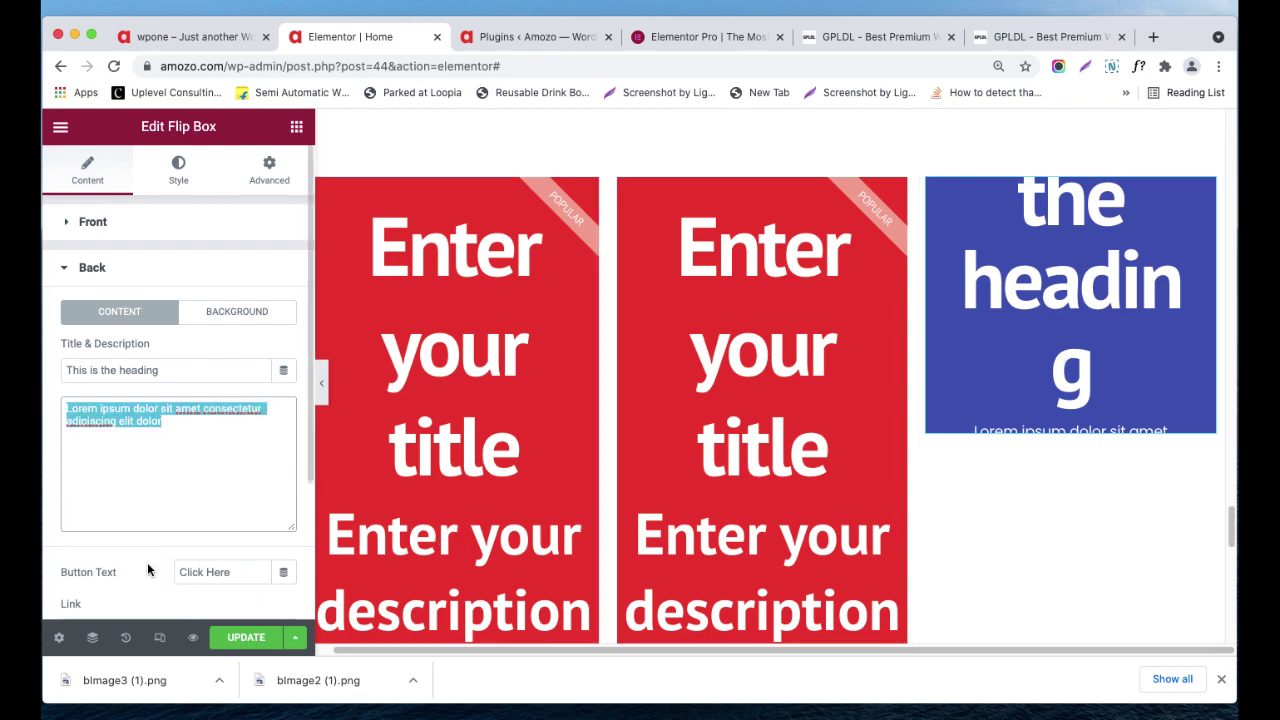
left_click(99, 219)
left_click(100, 220)
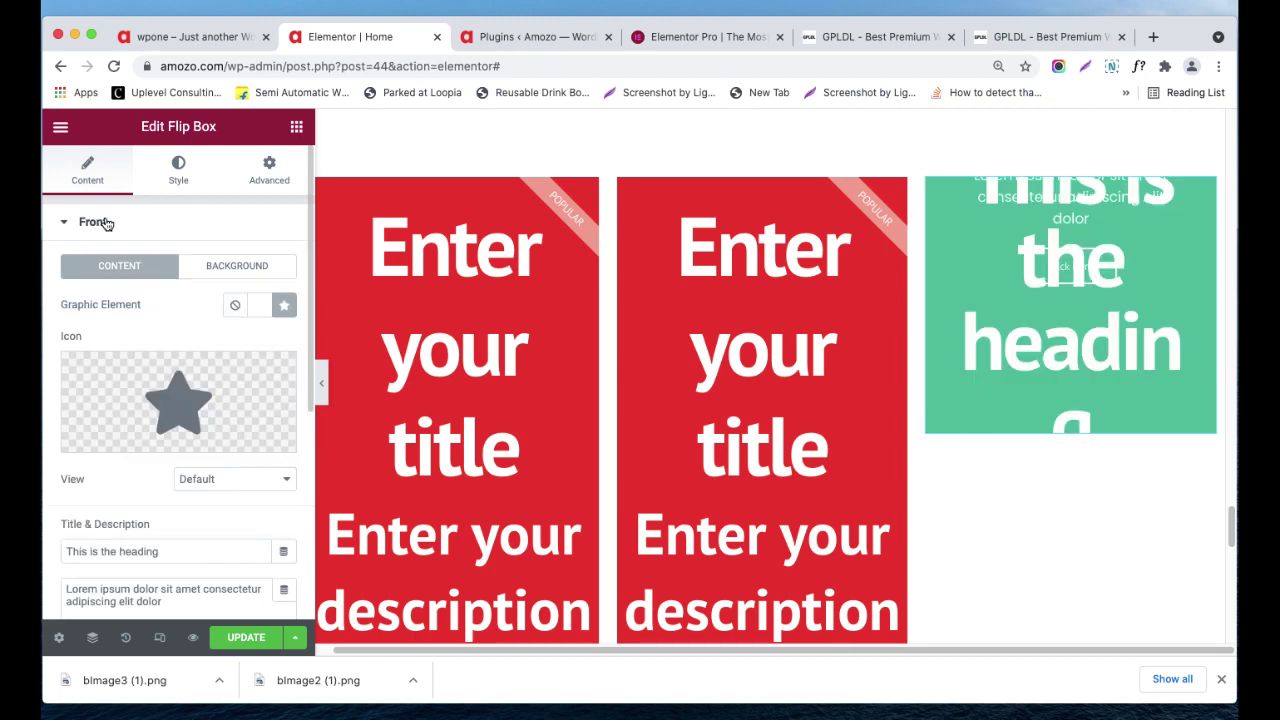
scroll(155, 475, "down", 2)
scroll(155, 475, "down", 3)
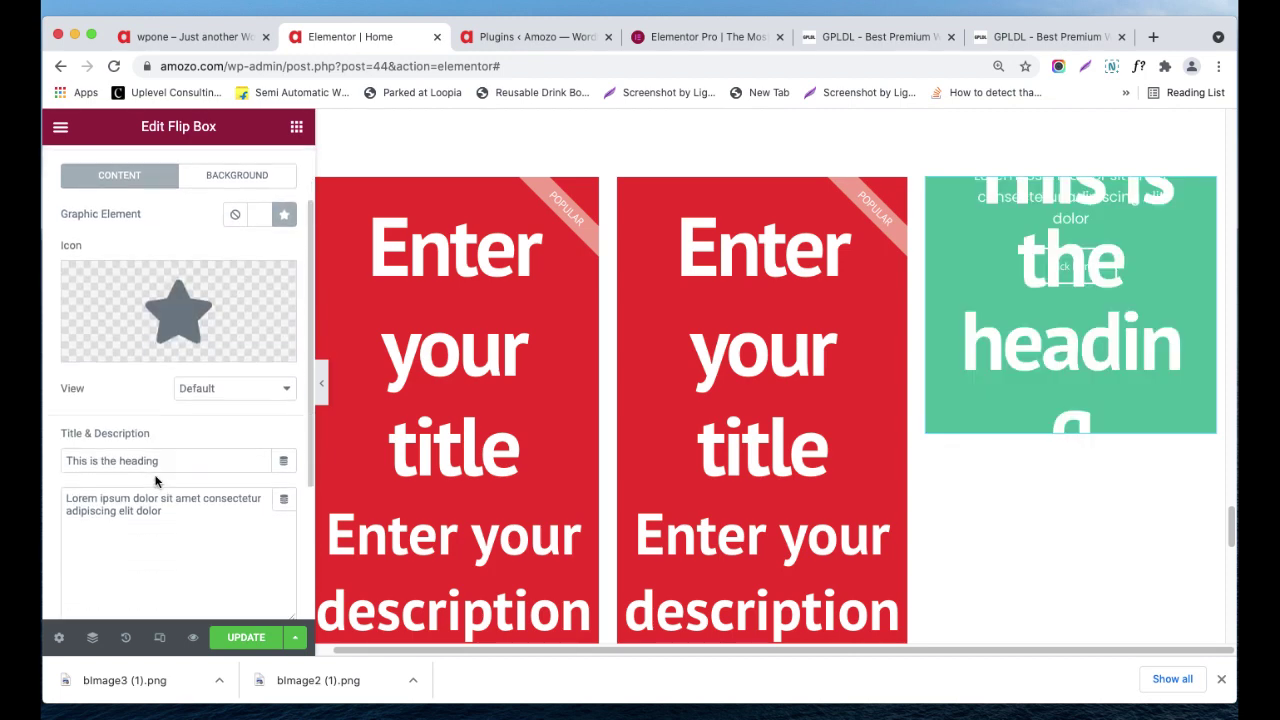
- Review the front heading, description and background options, then revisit the Back section
scroll(137, 394, "up", 3)
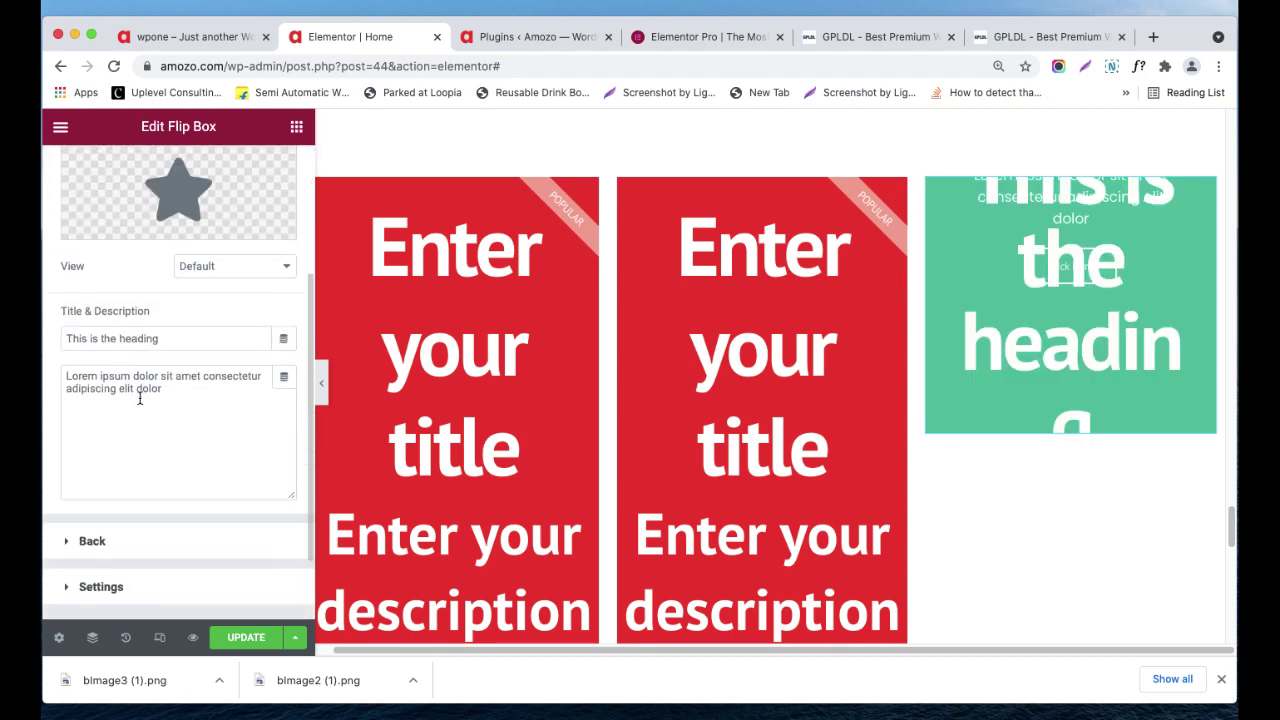
scroll(171, 329, "up", 2)
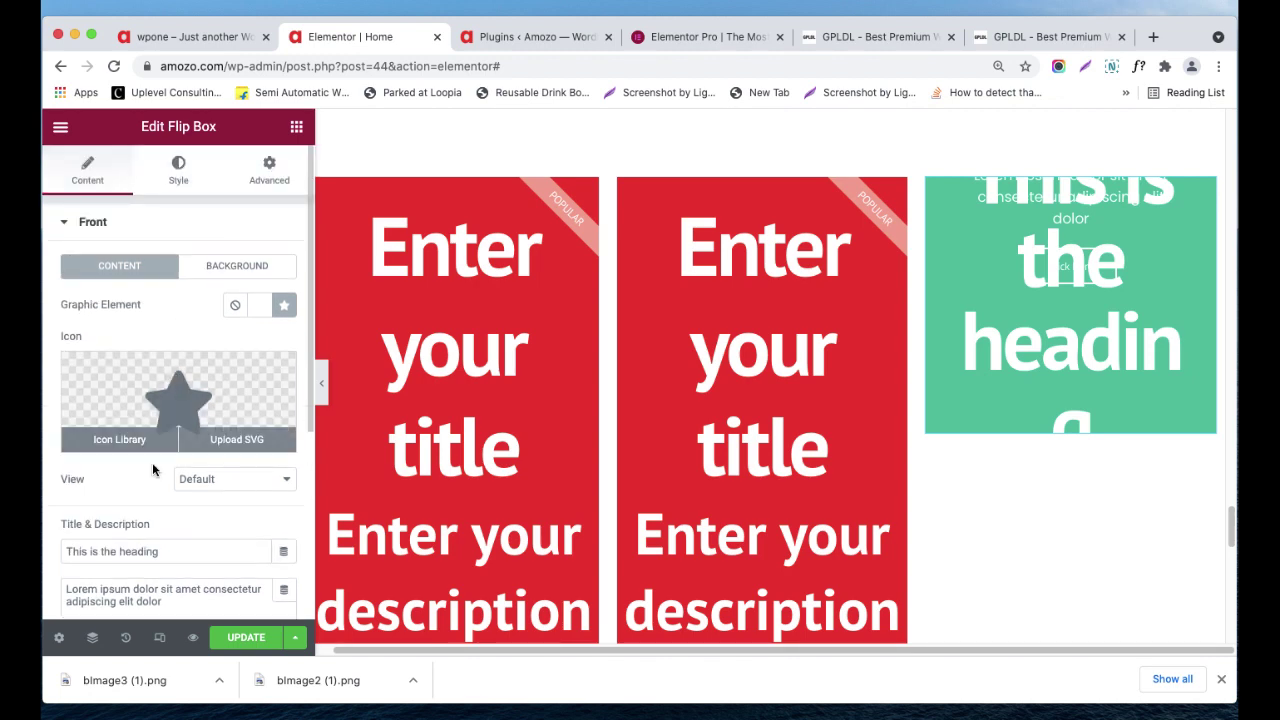
scroll(145, 546, "down", 1)
triple_click(150, 506)
left_click_drag(161, 556, 127, 556)
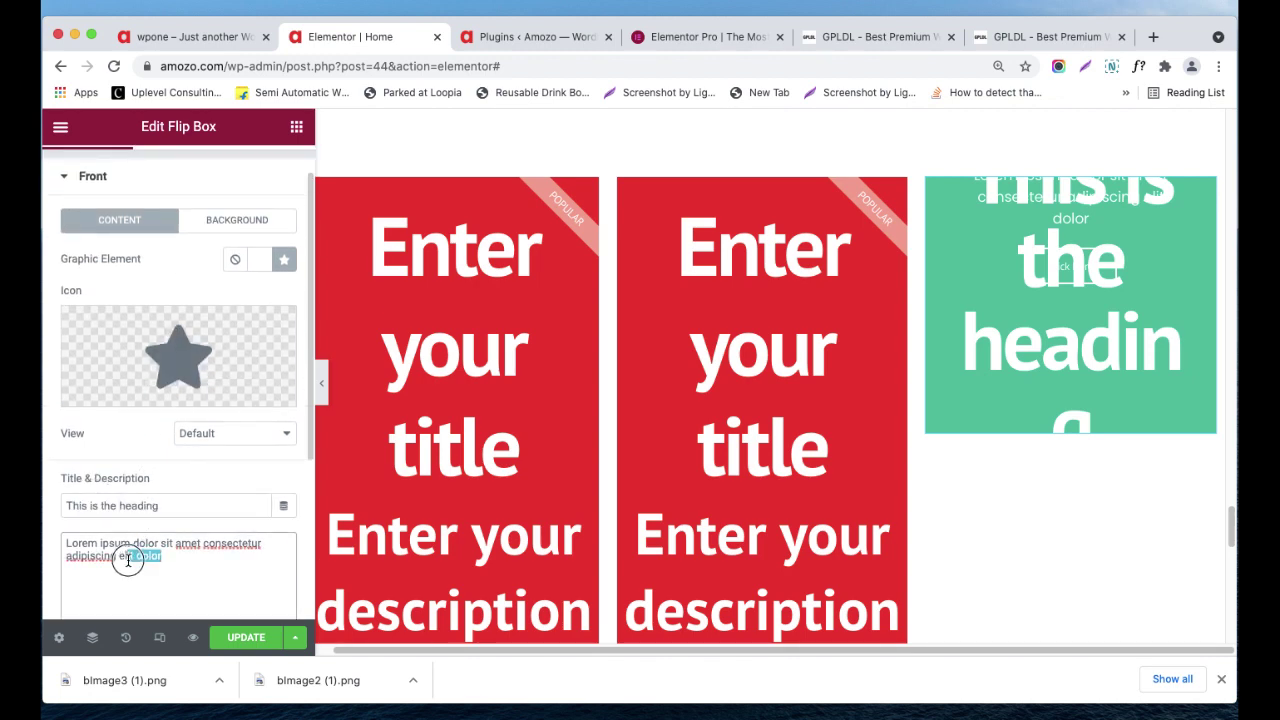
left_click(236, 220)
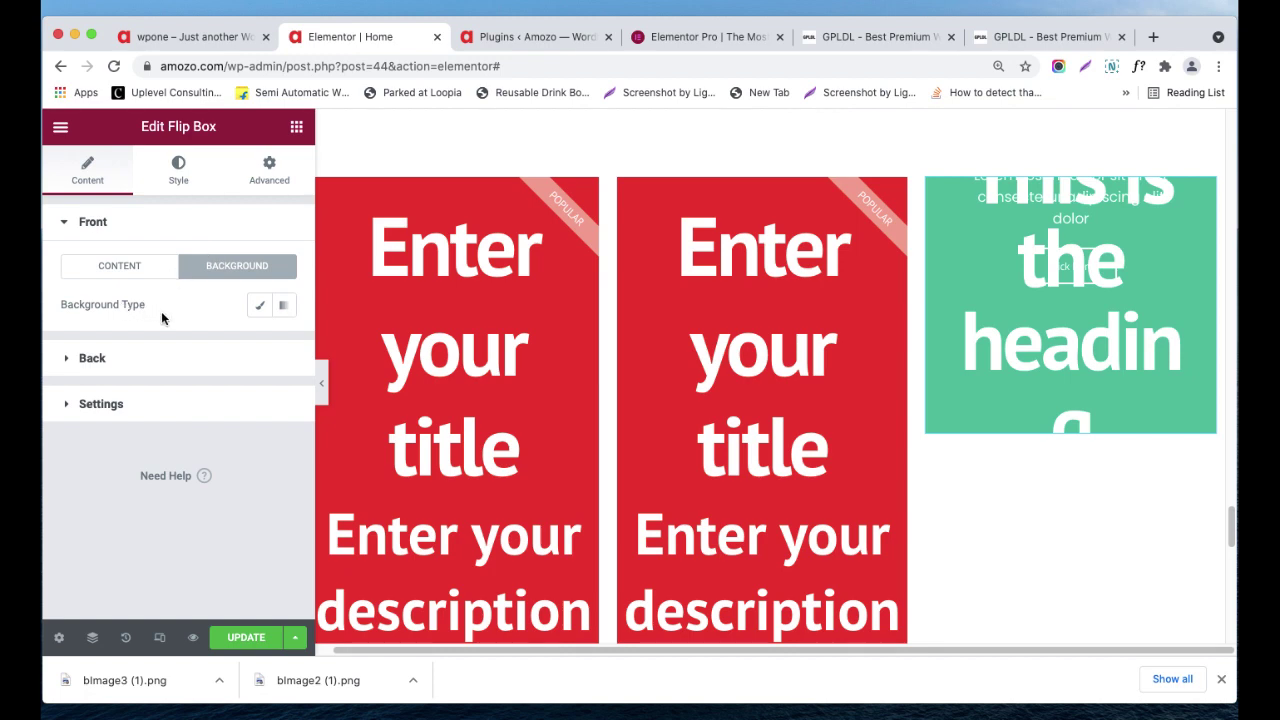
left_click(136, 366)
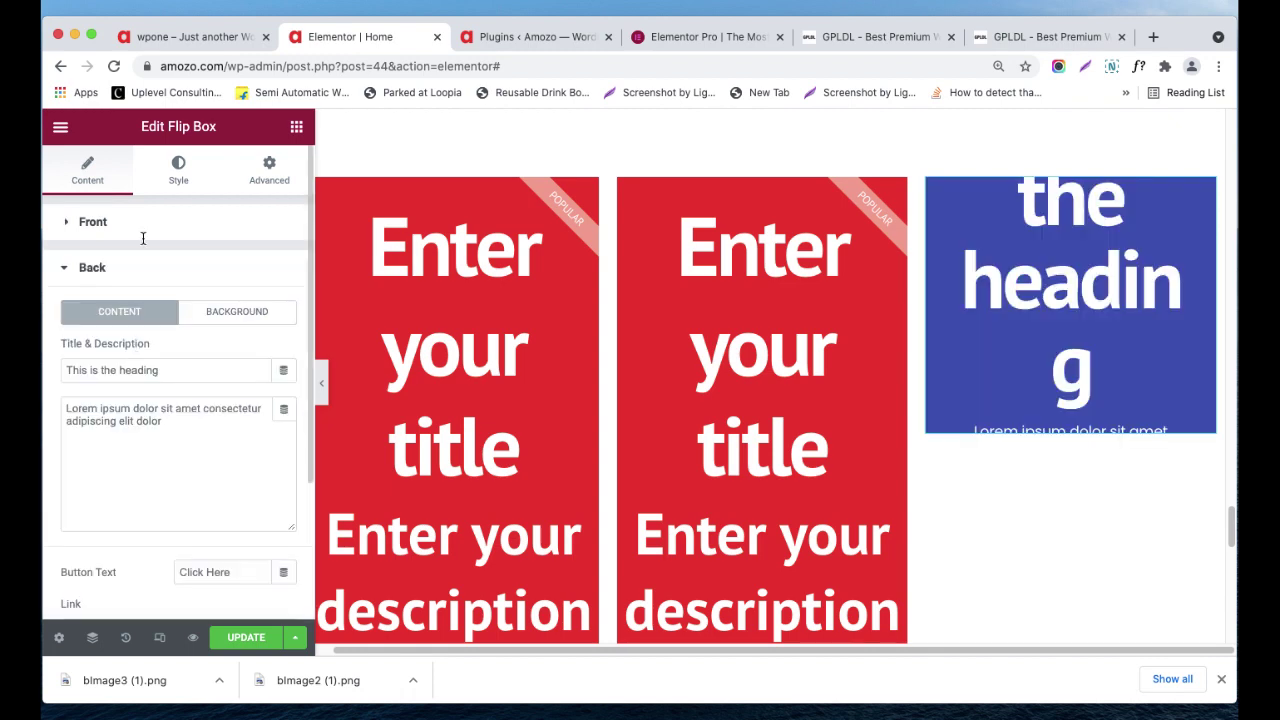
left_click(165, 180)
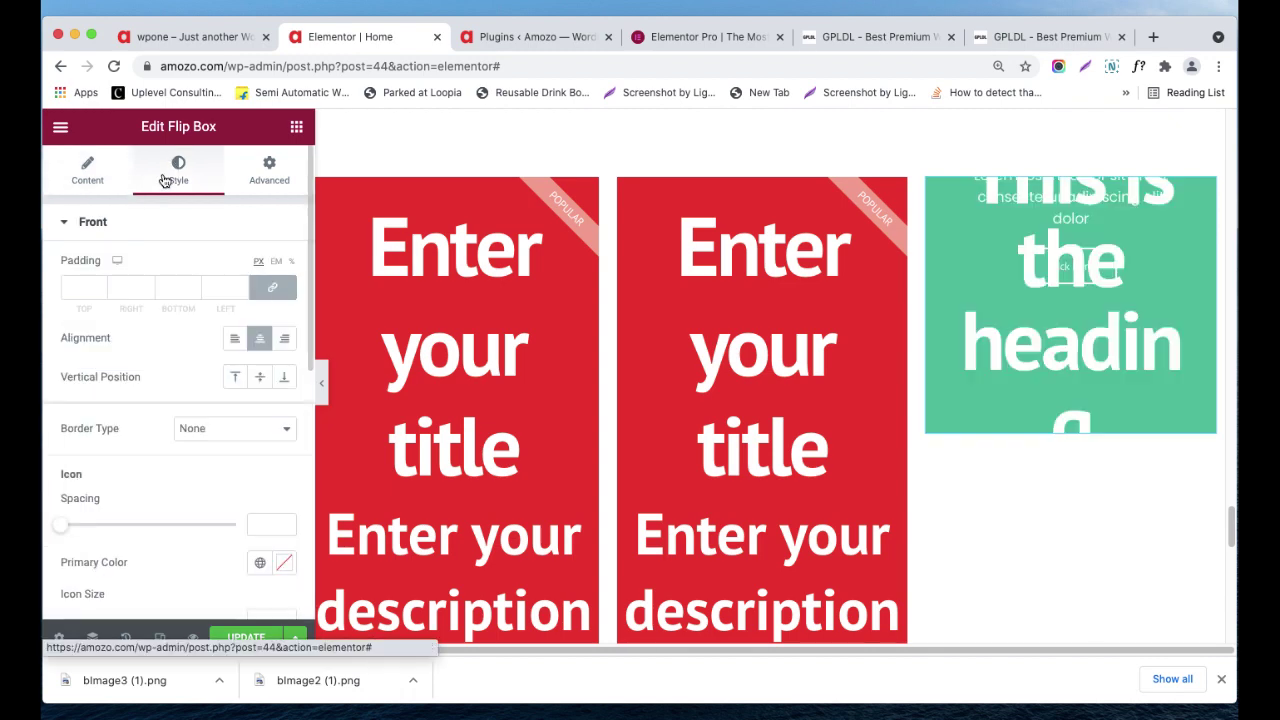
- Scroll through the flip box's Style settings and open its Advanced tab
scroll(65, 453, "down", 5)
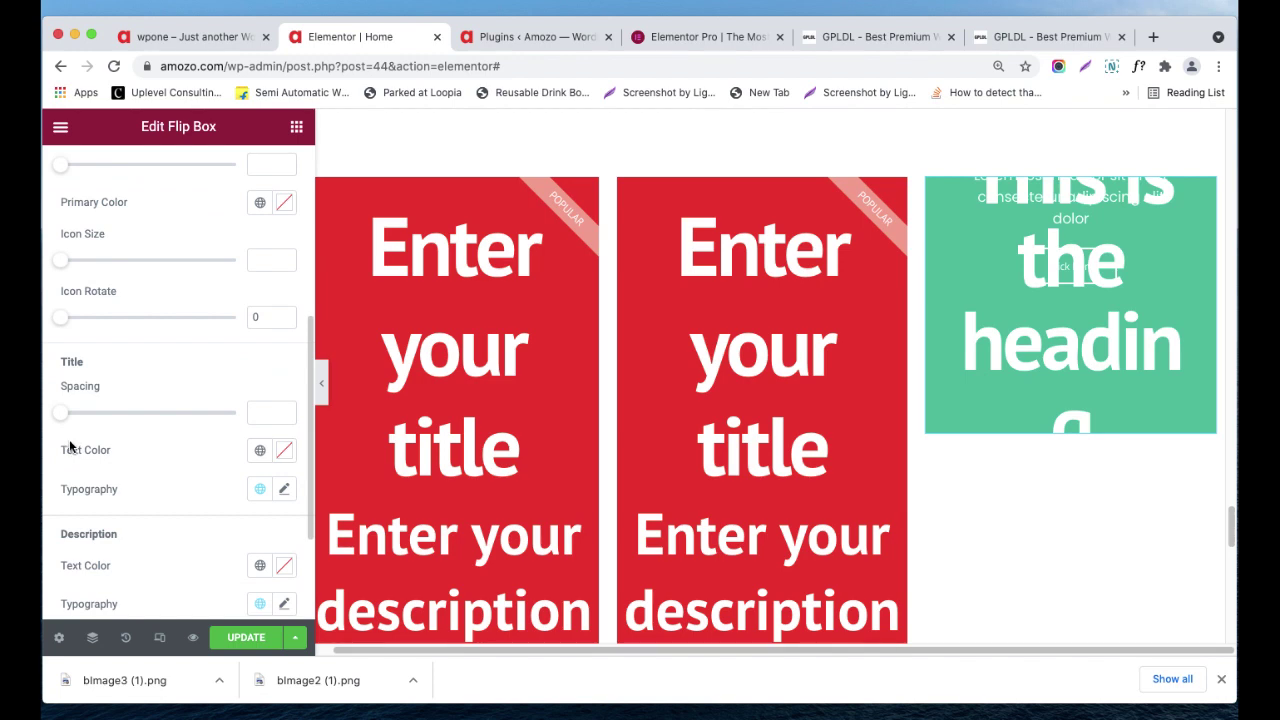
scroll(100, 488, "down", 1)
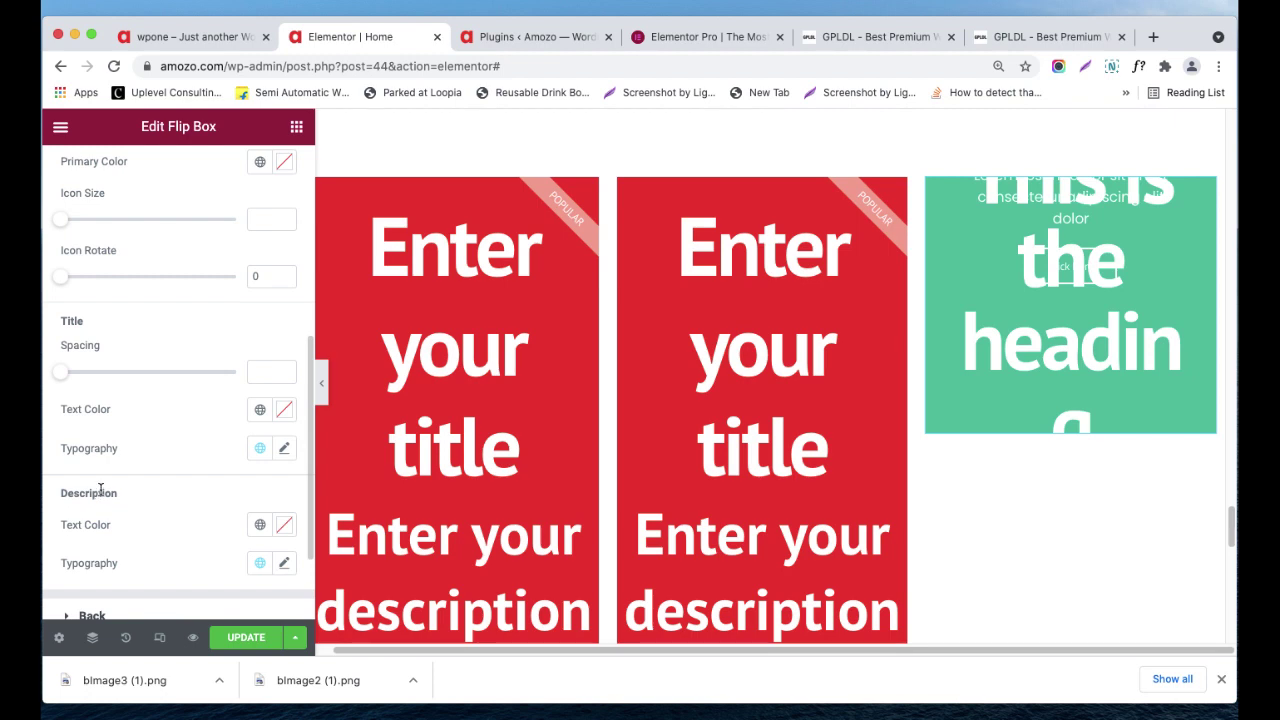
scroll(100, 488, "down", 1)
scroll(171, 344, "up", 10)
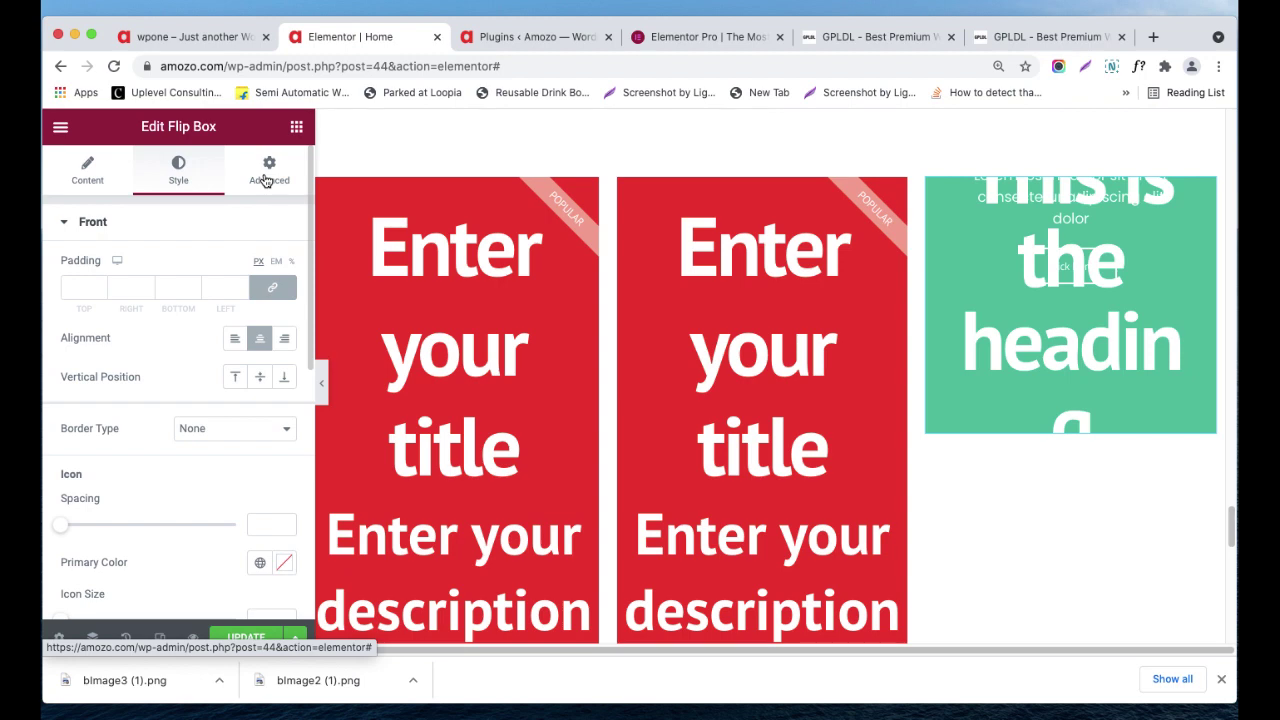
left_click(266, 176)
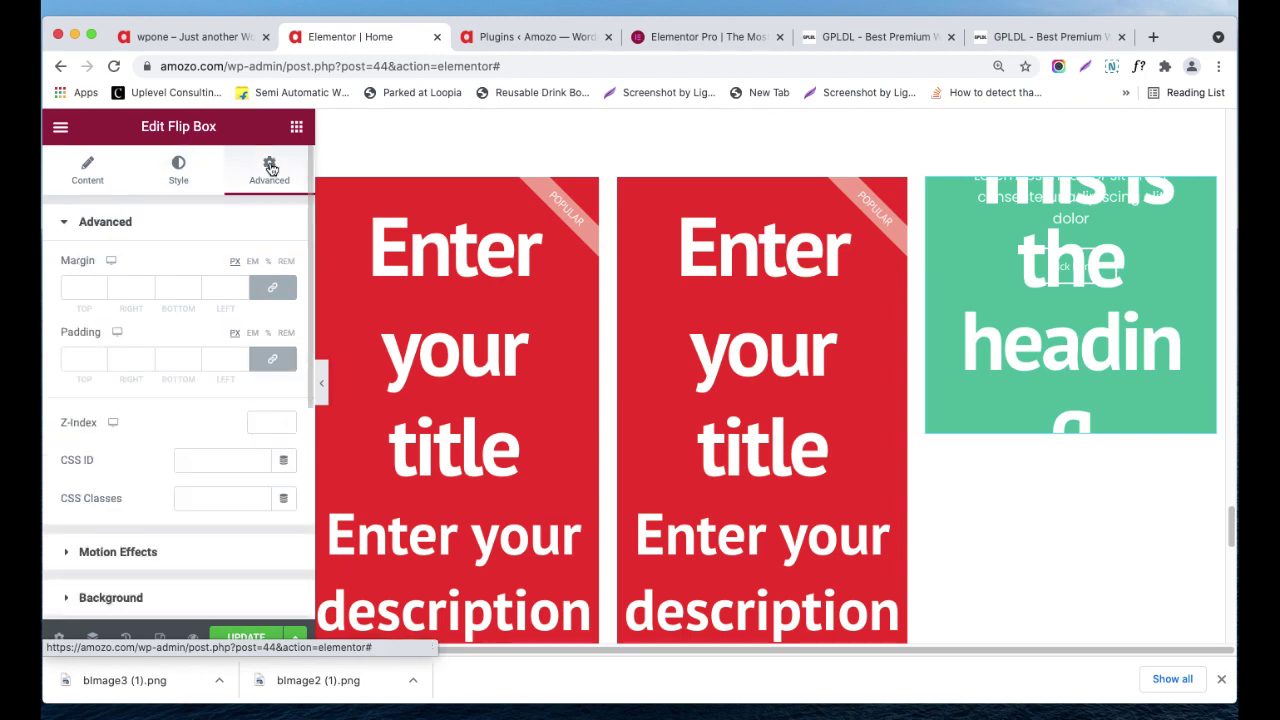
- Return to the widget list and scroll down to the Pro widgets
left_click(296, 126)
scroll(213, 379, "down", 2)
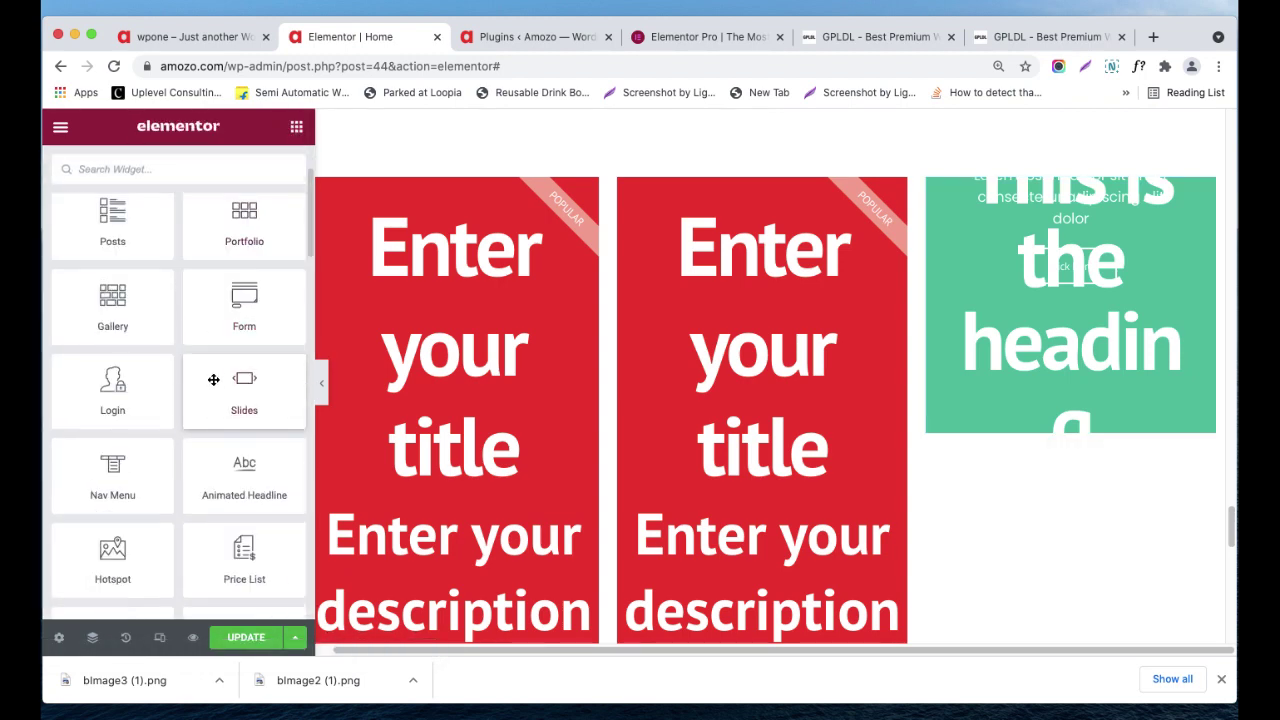
scroll(220, 410, "down", 2)
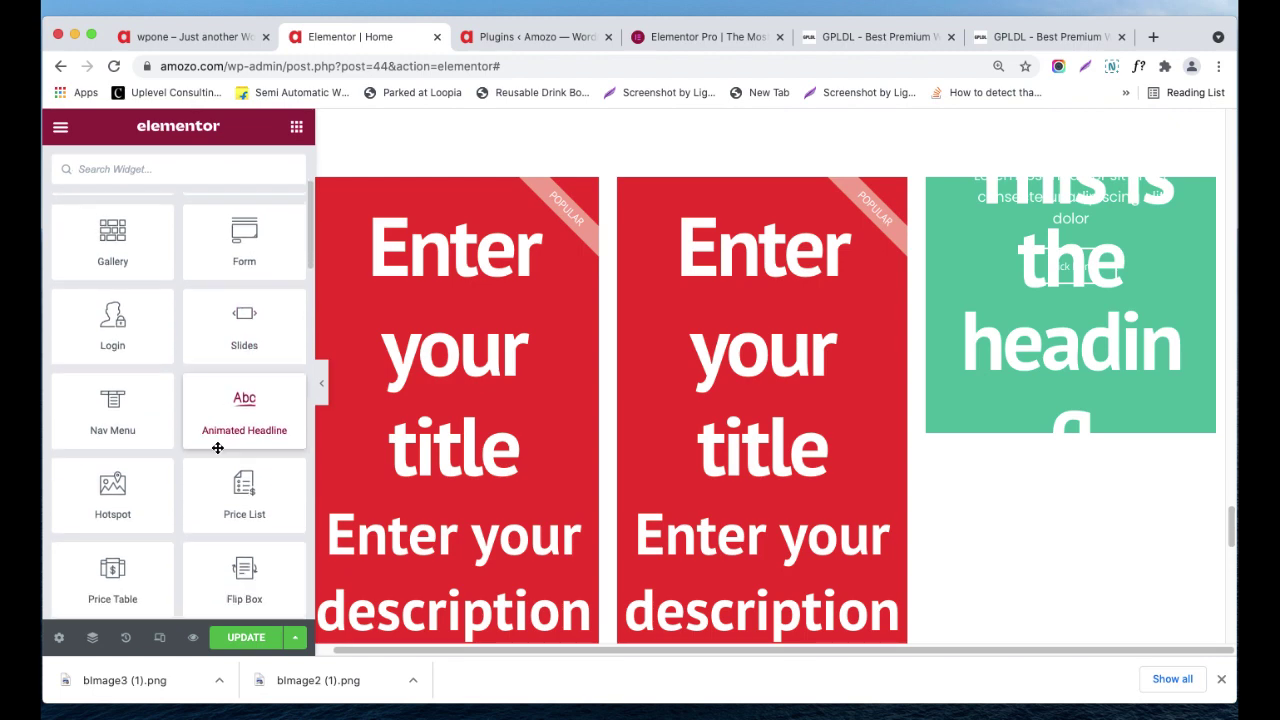
scroll(217, 447, "down", 5)
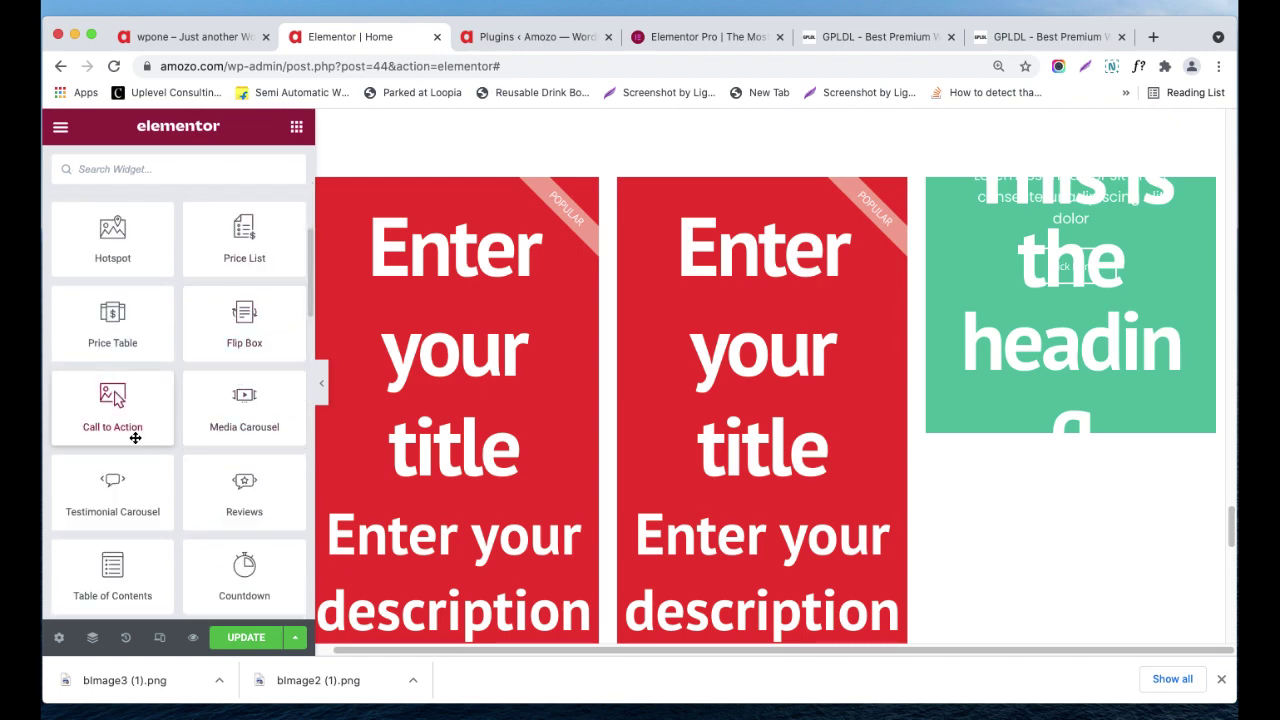
scroll(705, 325, "down", 10)
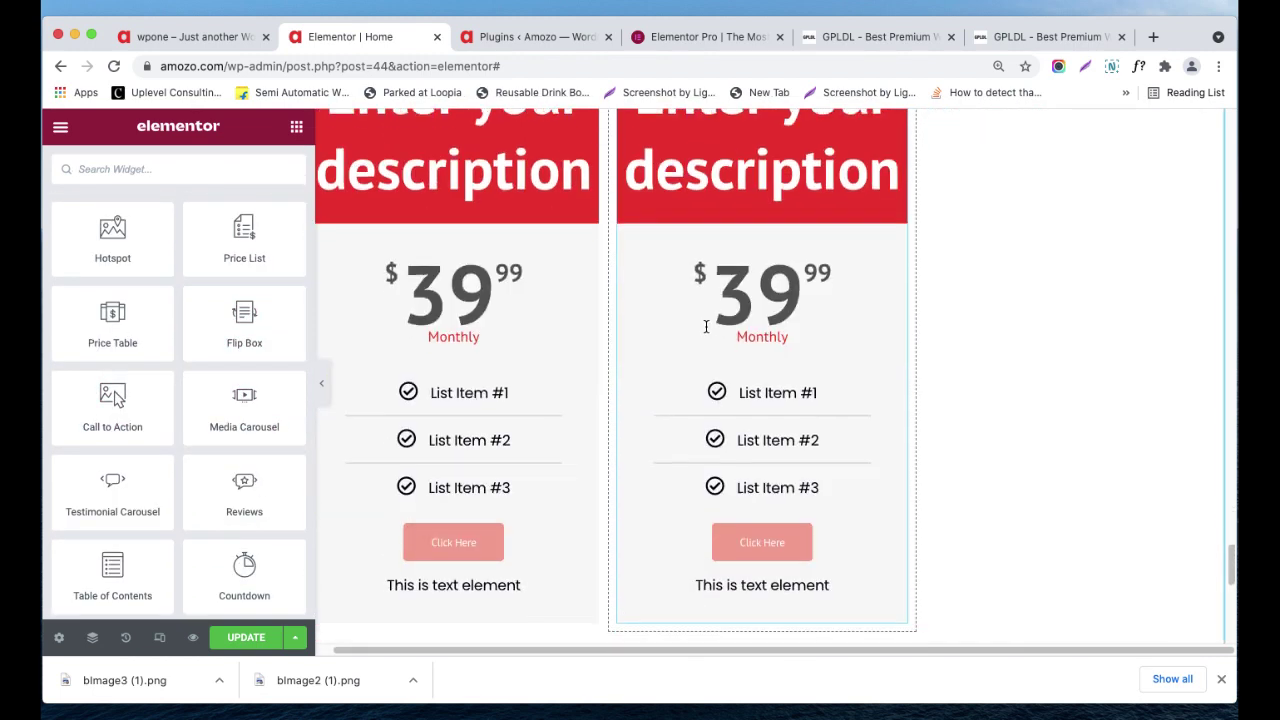
- Switch to the live wpone.local tab and scroll through its homepage sections
left_click(152, 37)
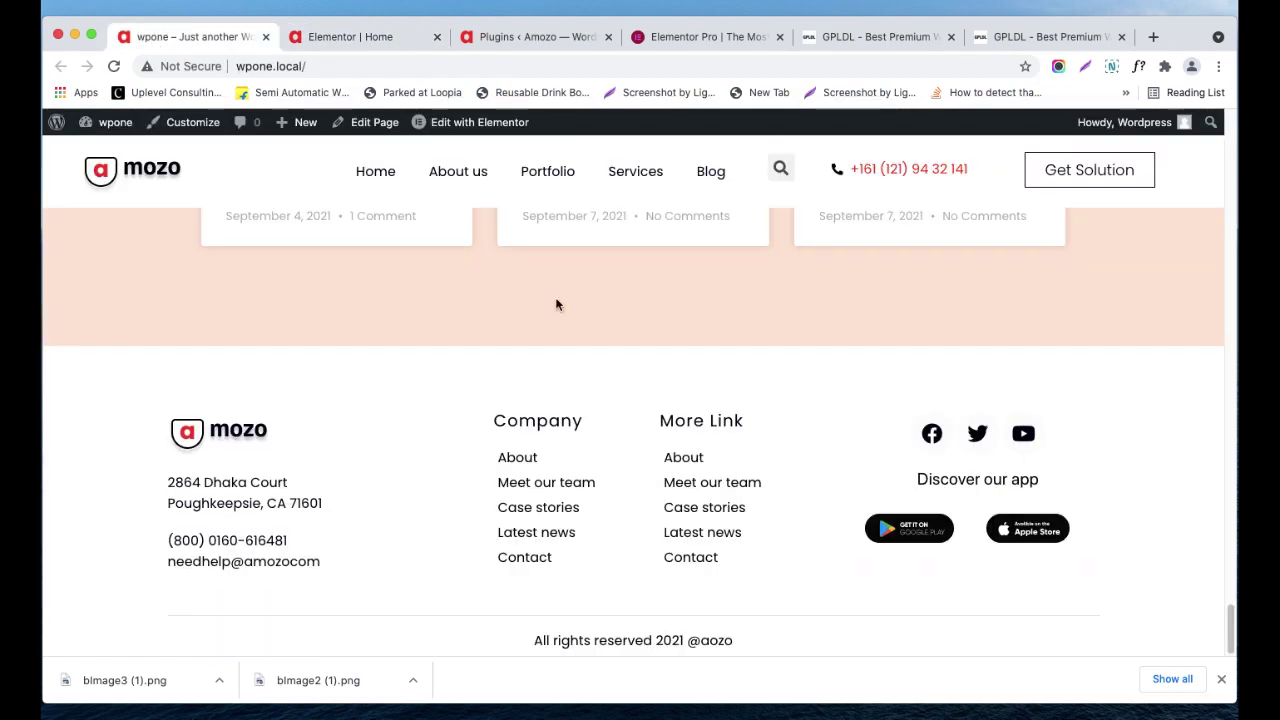
scroll(612, 344, "up", 3)
scroll(612, 344, "up", 15)
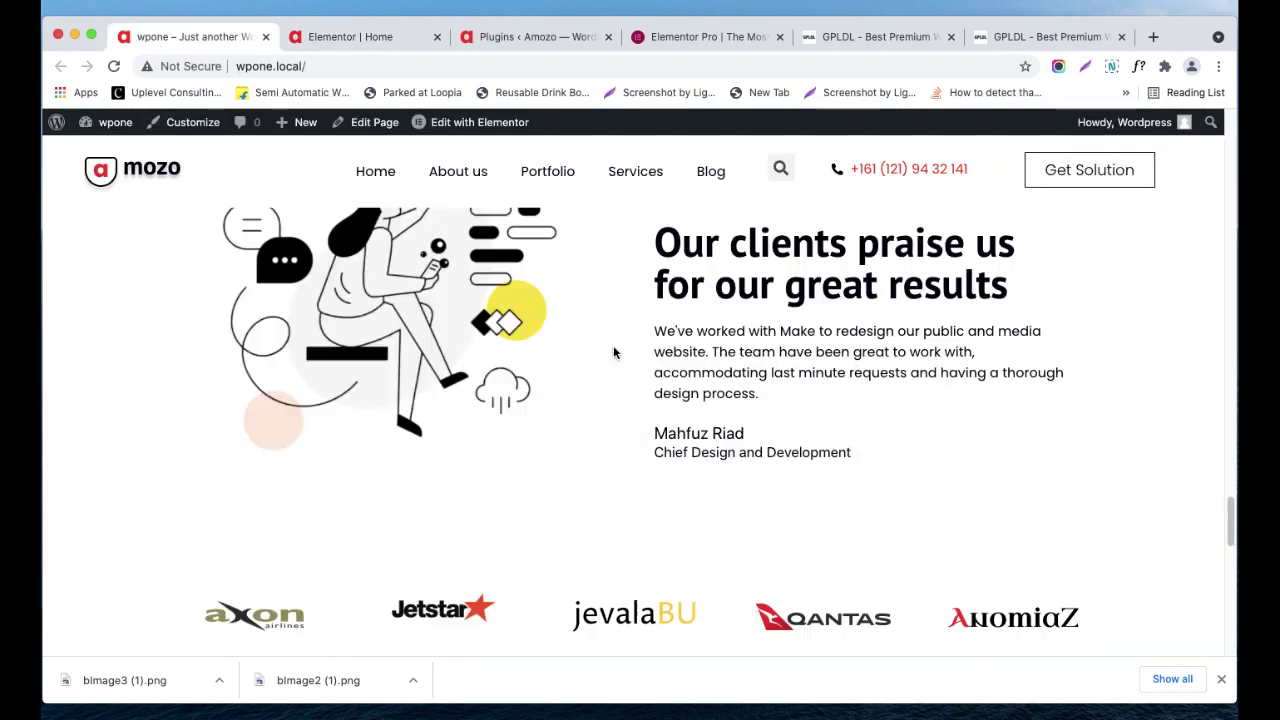
scroll(620, 350, "up", 10)
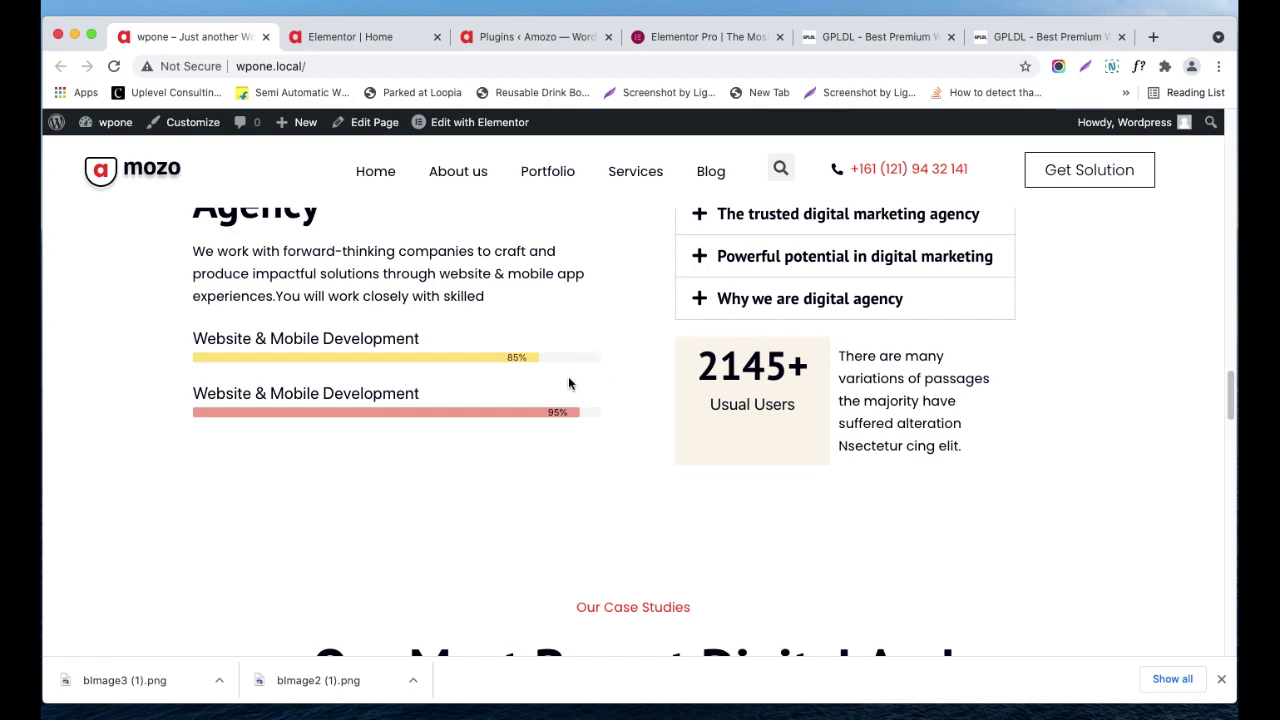
scroll(469, 373, "down", 1)
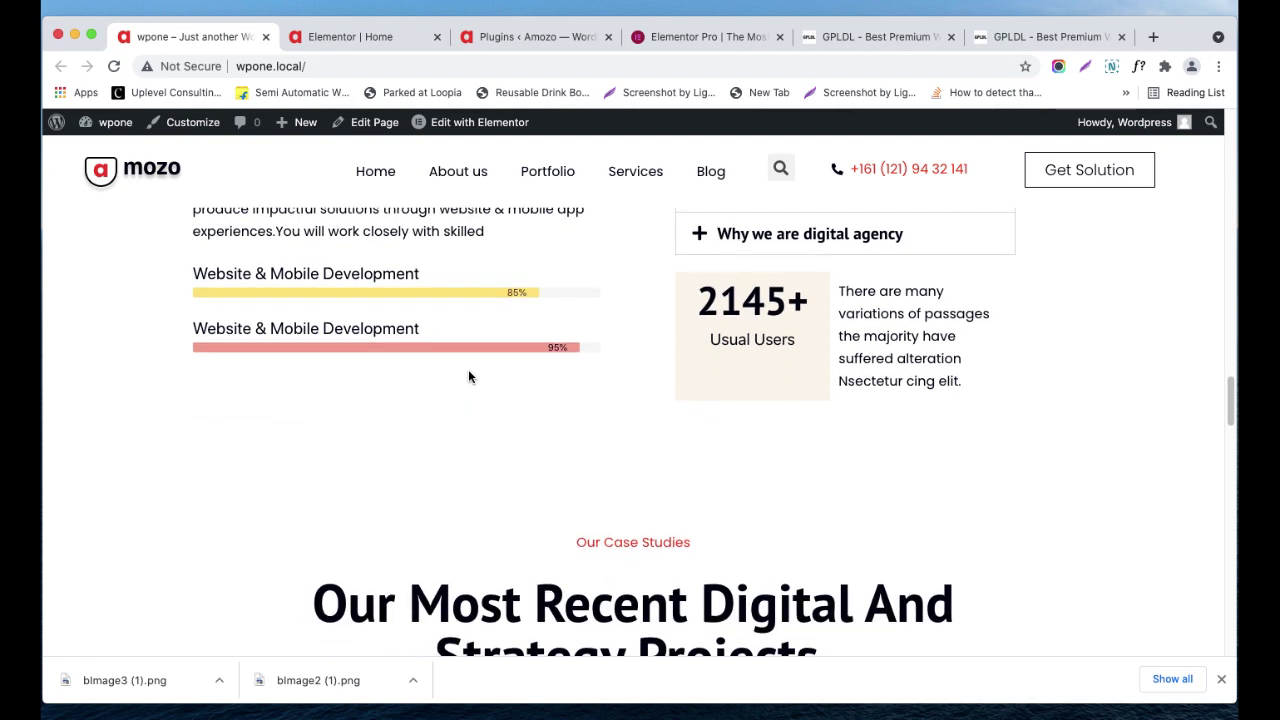
scroll(469, 375, "up", 5)
scroll(470, 375, "up", 5)
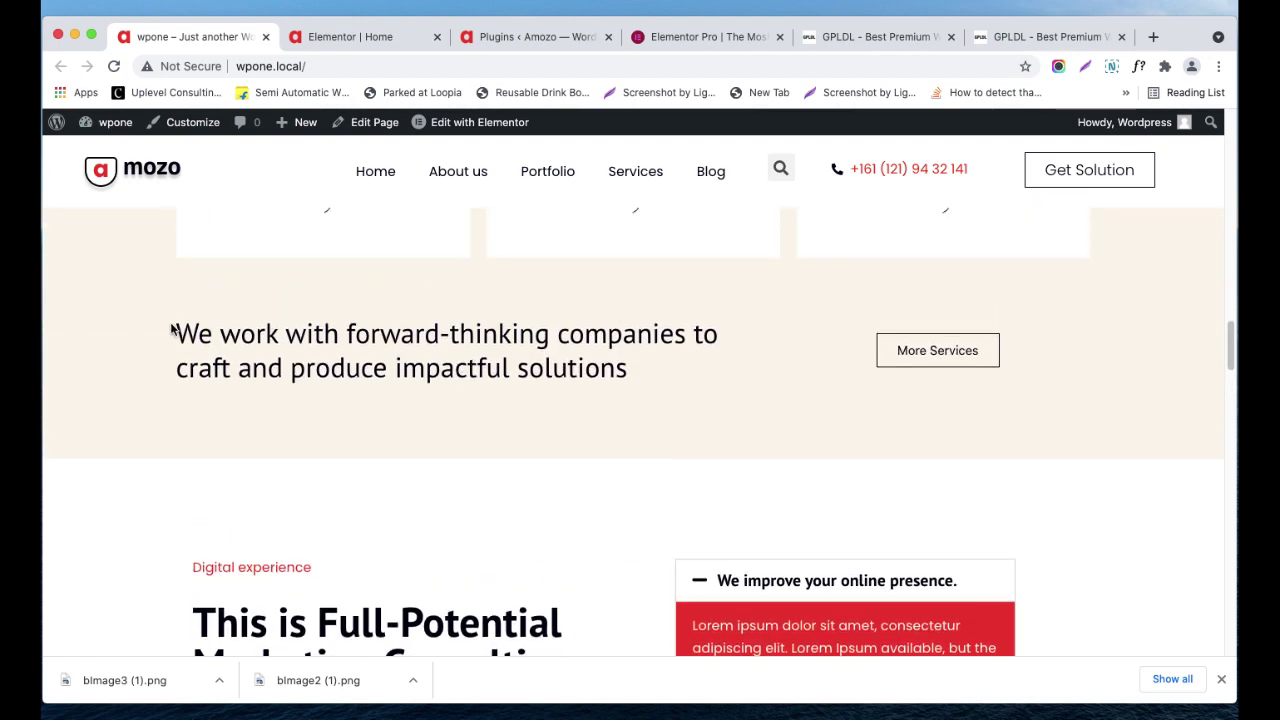
- Select the forward-thinking companies banner heading text
left_click_drag(173, 330, 1082, 386)
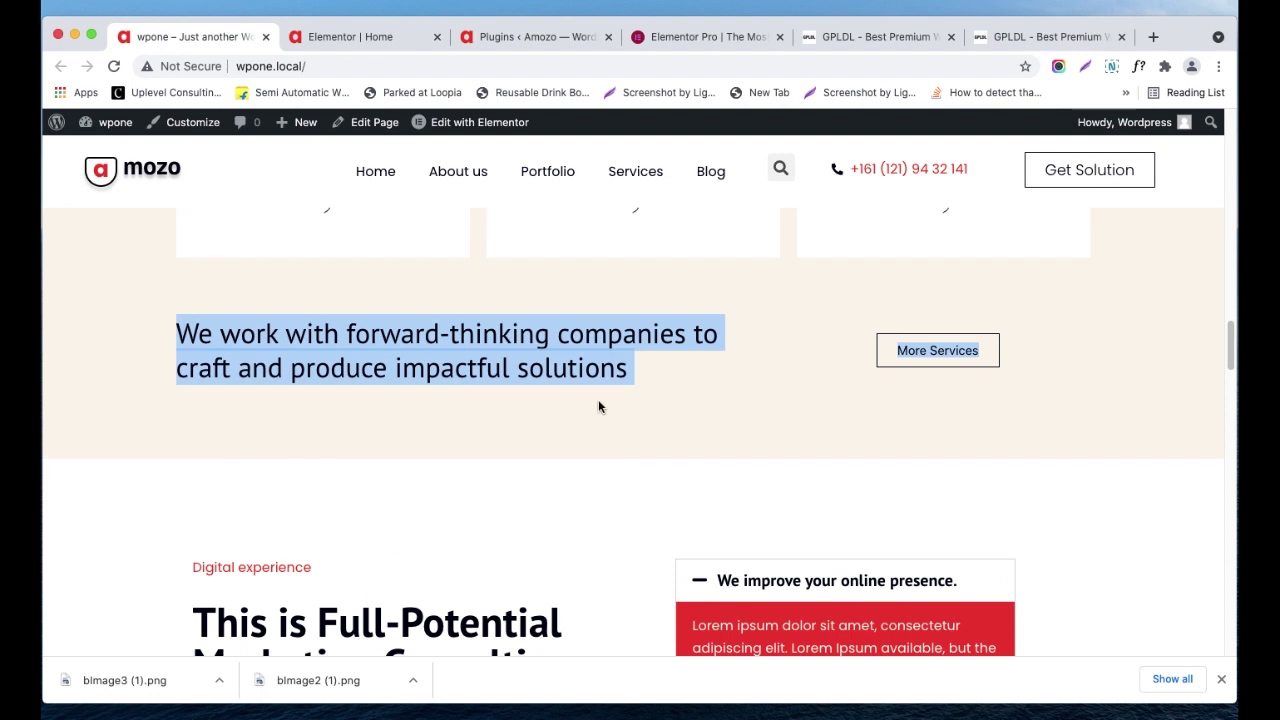
left_click_drag(598, 406, 535, 380)
left_click_drag(632, 368, 483, 340)
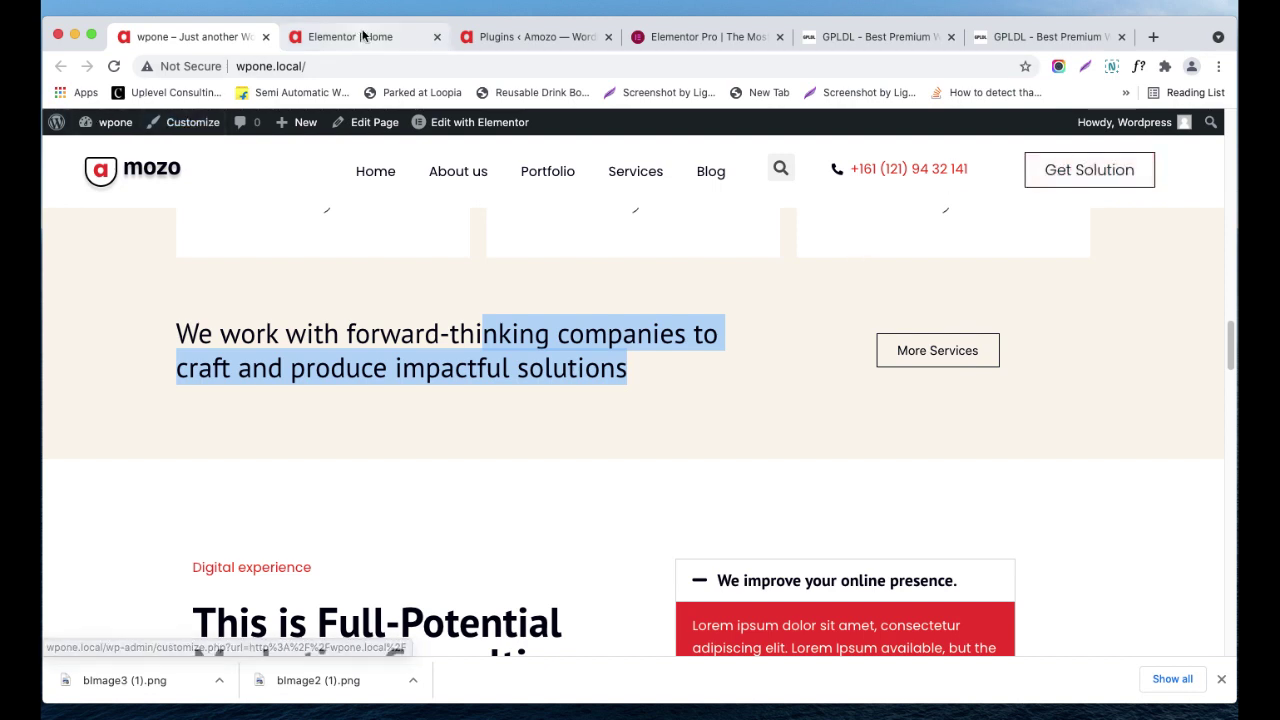
- Back in the Elementor tab, drag a Call to Action widget into the empty section below the pricing tables
left_click(363, 38)
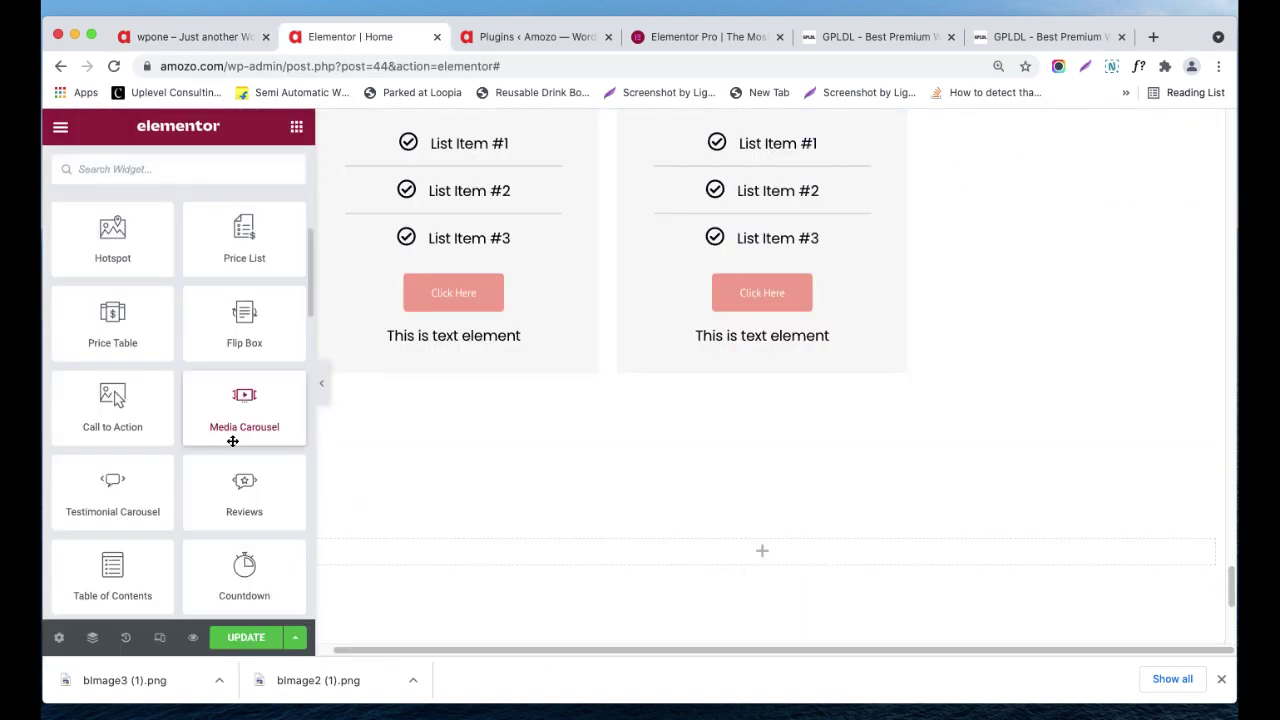
scroll(164, 515, "down", 2)
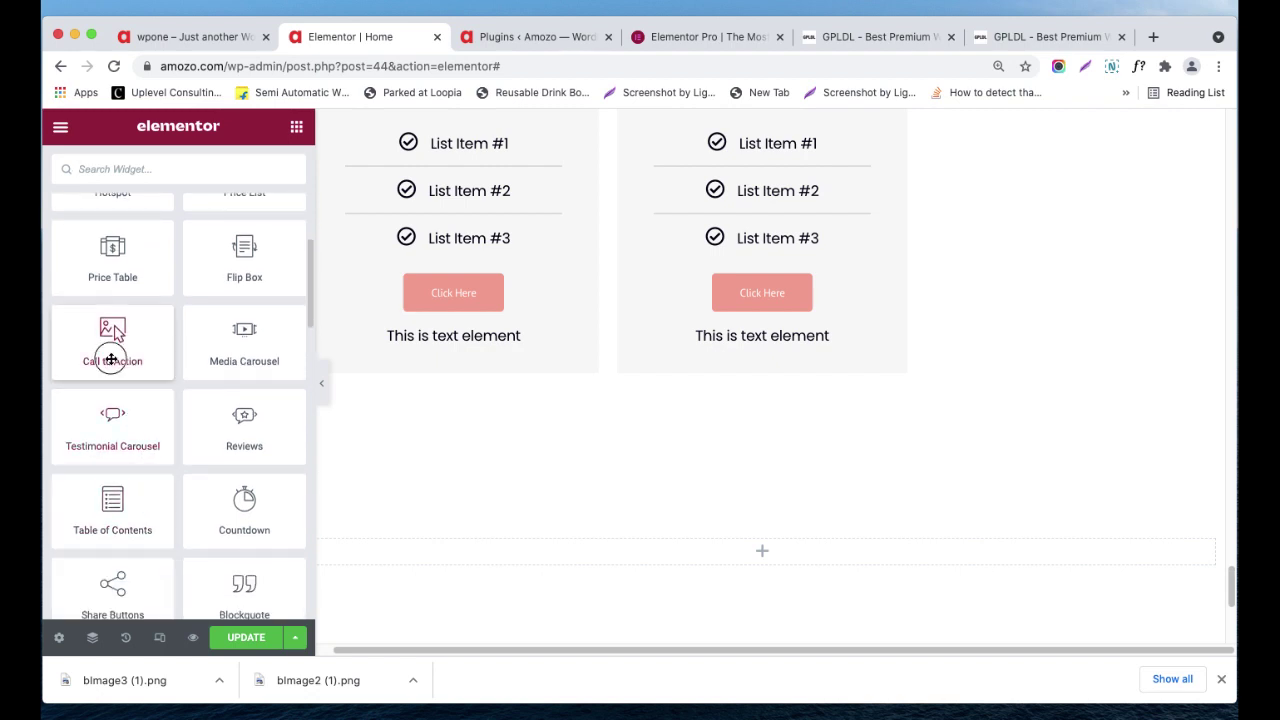
left_click_drag(110, 338, 157, 371)
scroll(748, 449, "down", 1)
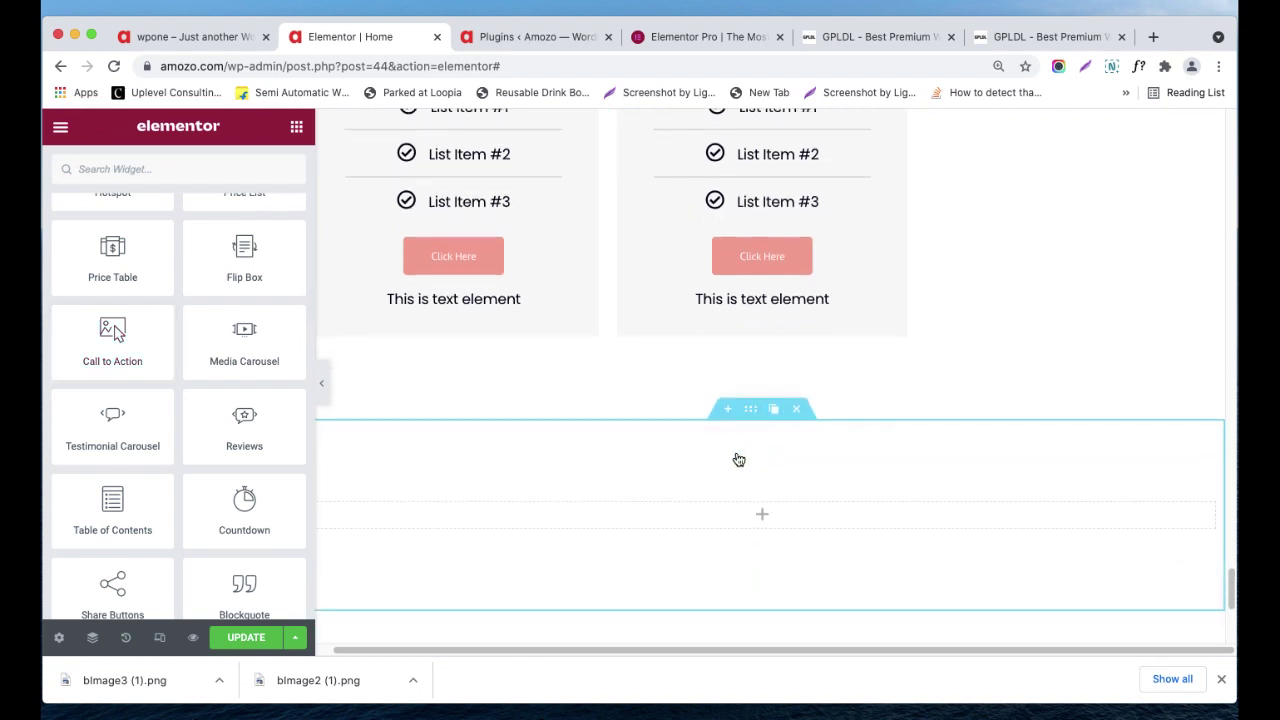
left_click_drag(80, 354, 737, 477)
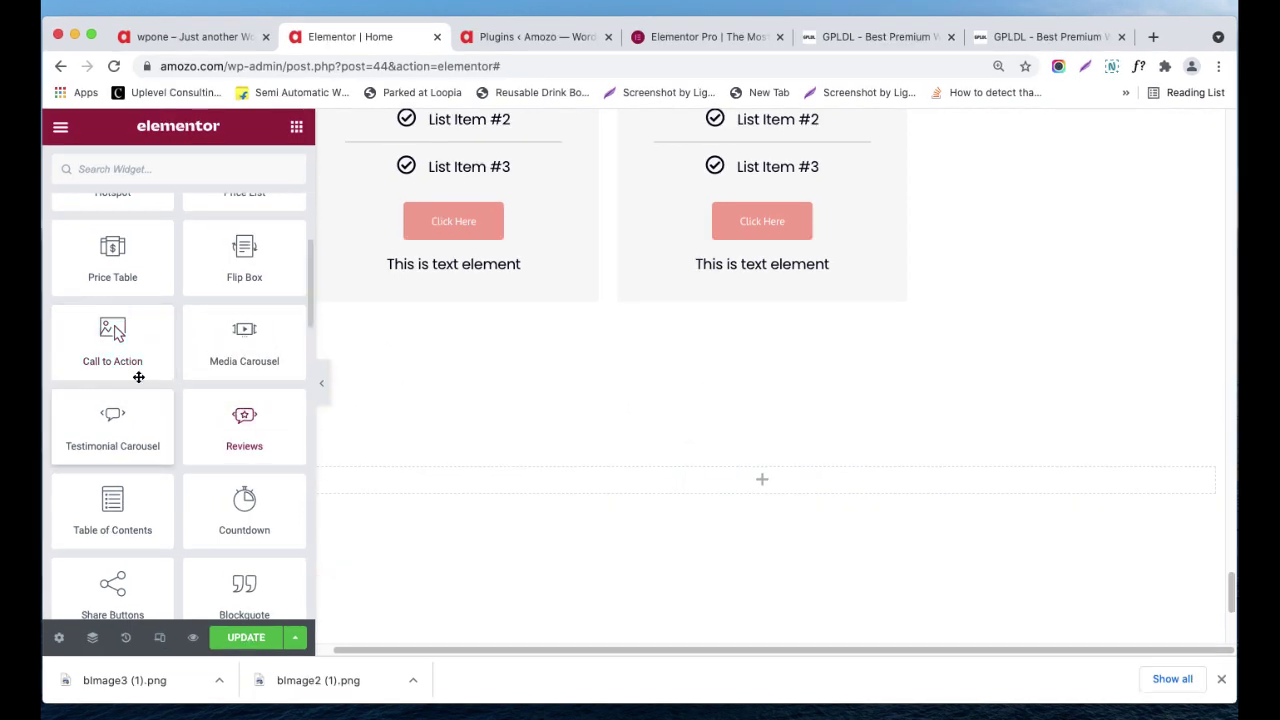
left_click_drag(139, 377, 732, 538)
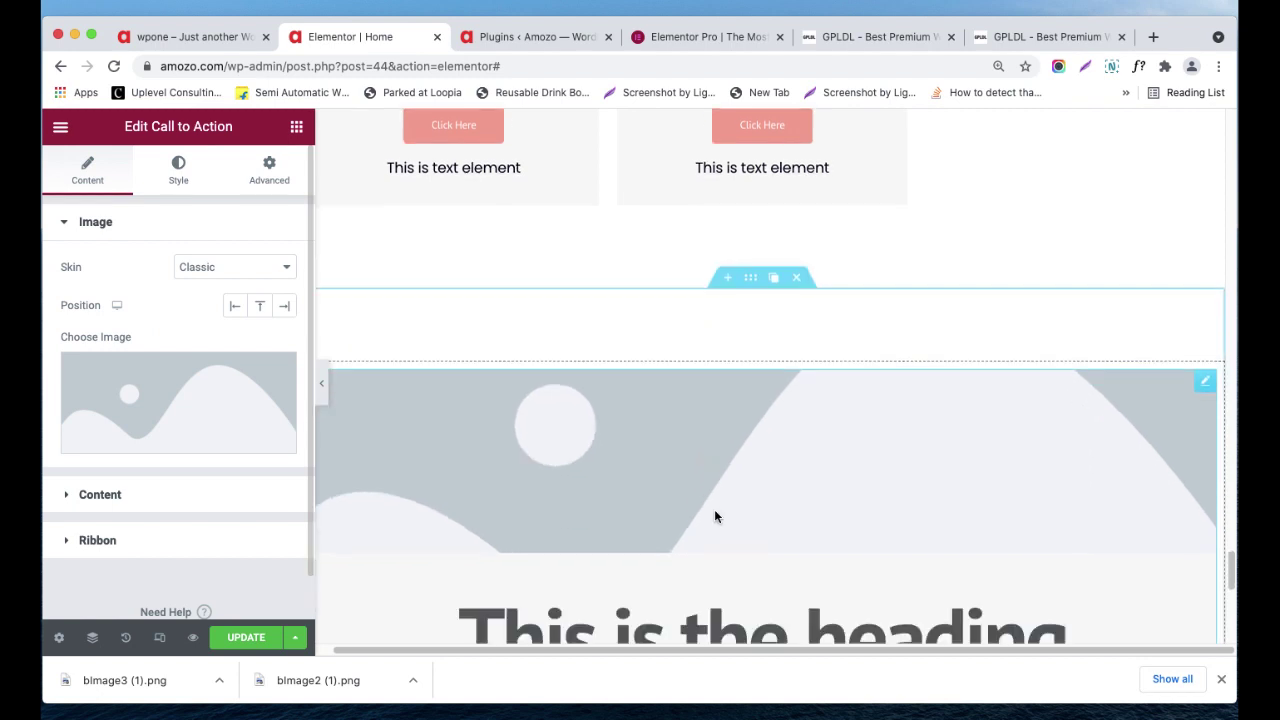
- Set the Call to Action image position to Left and its skin to Cover
left_click(233, 310)
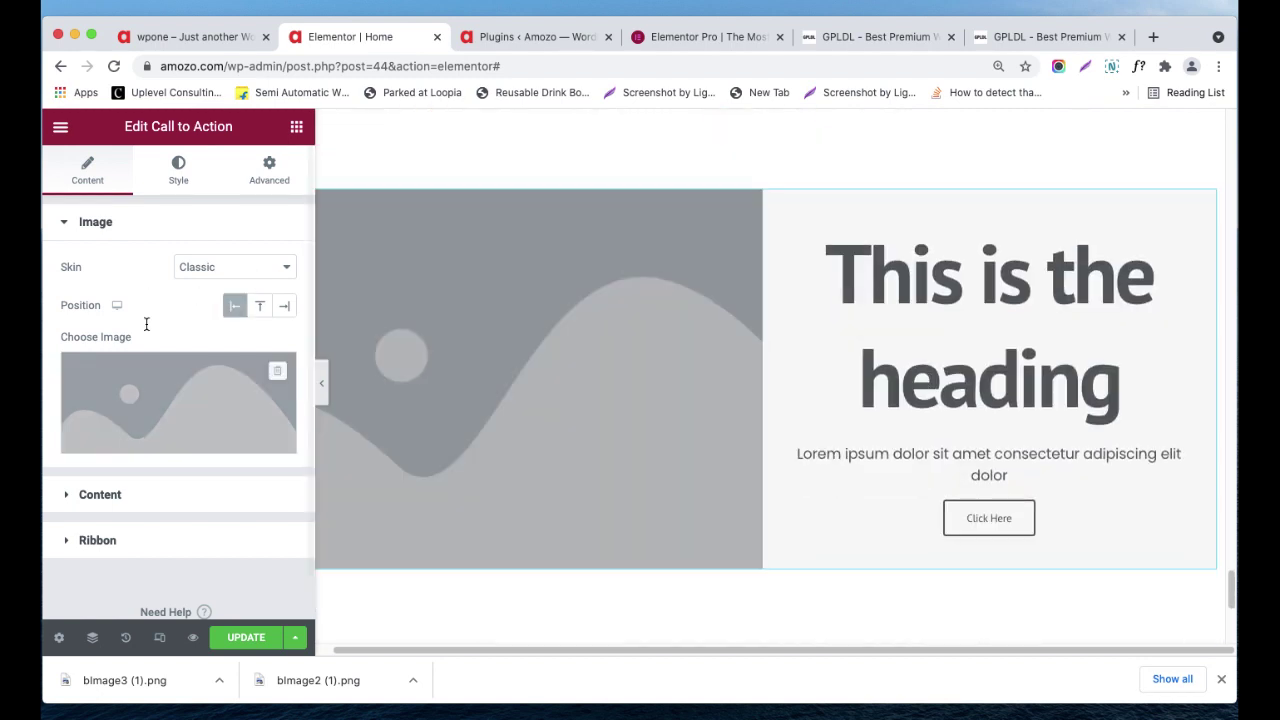
left_click(198, 278)
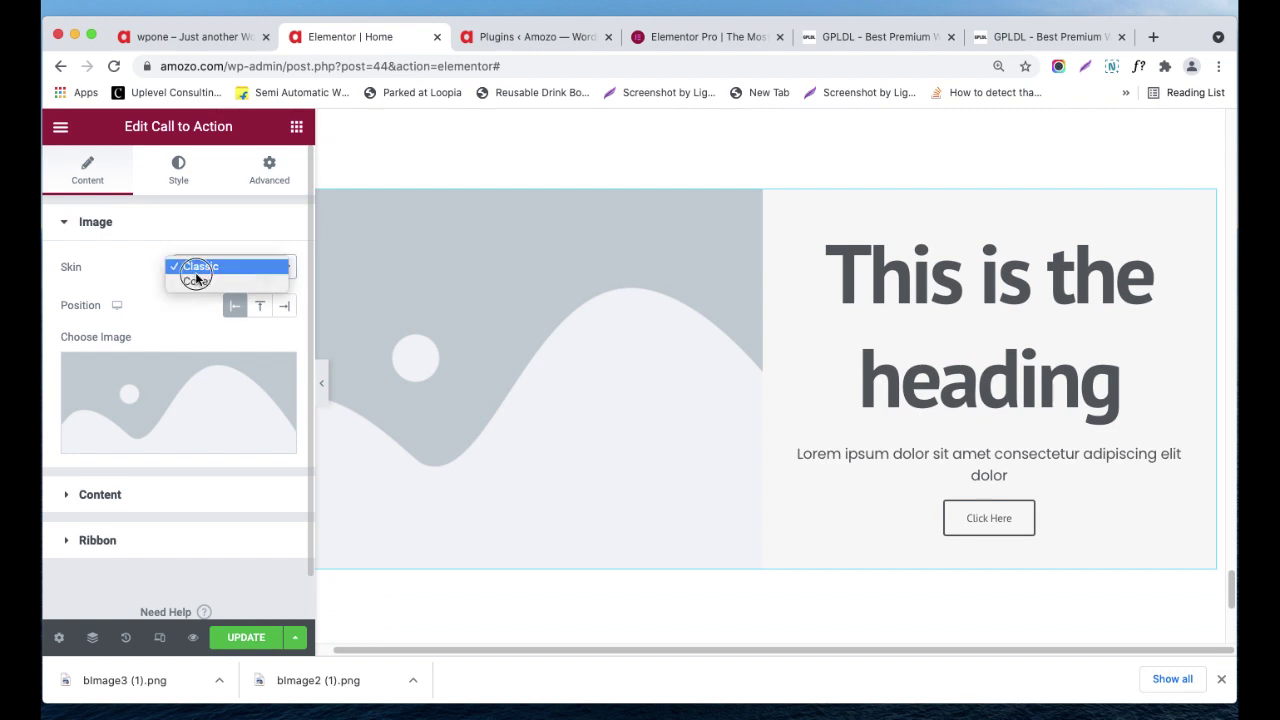
left_click(200, 283)
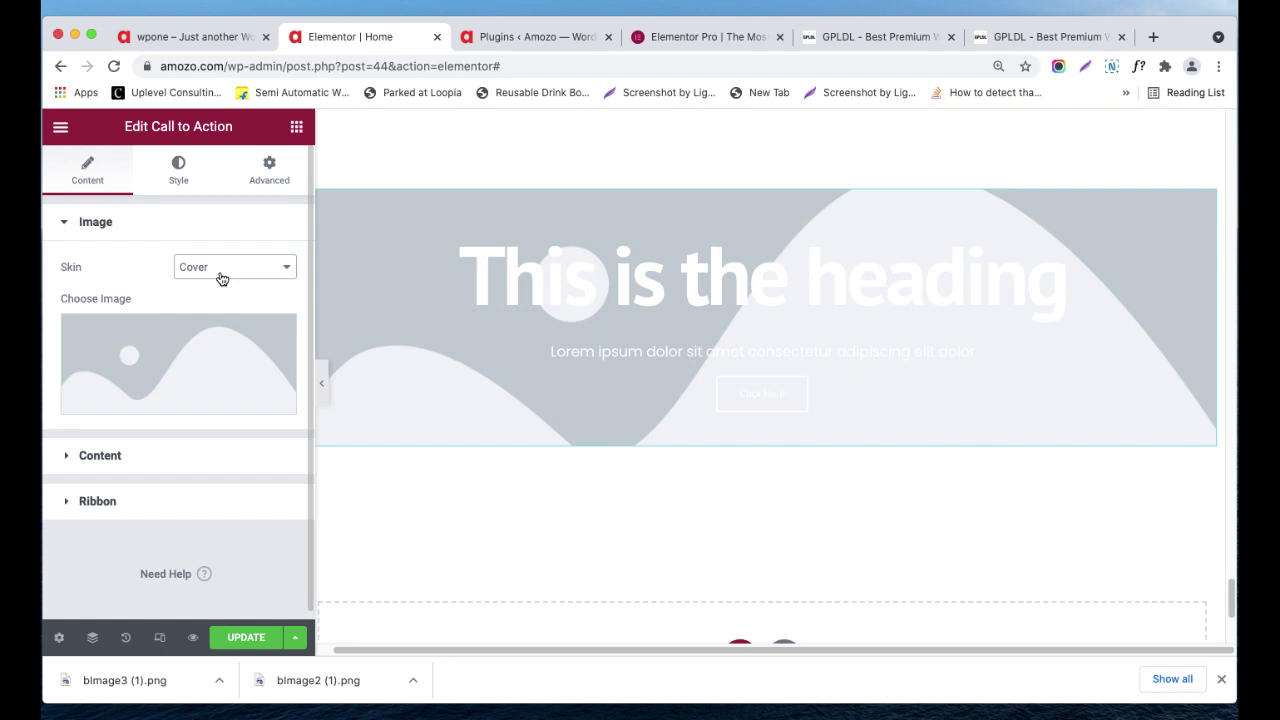
left_click(140, 474)
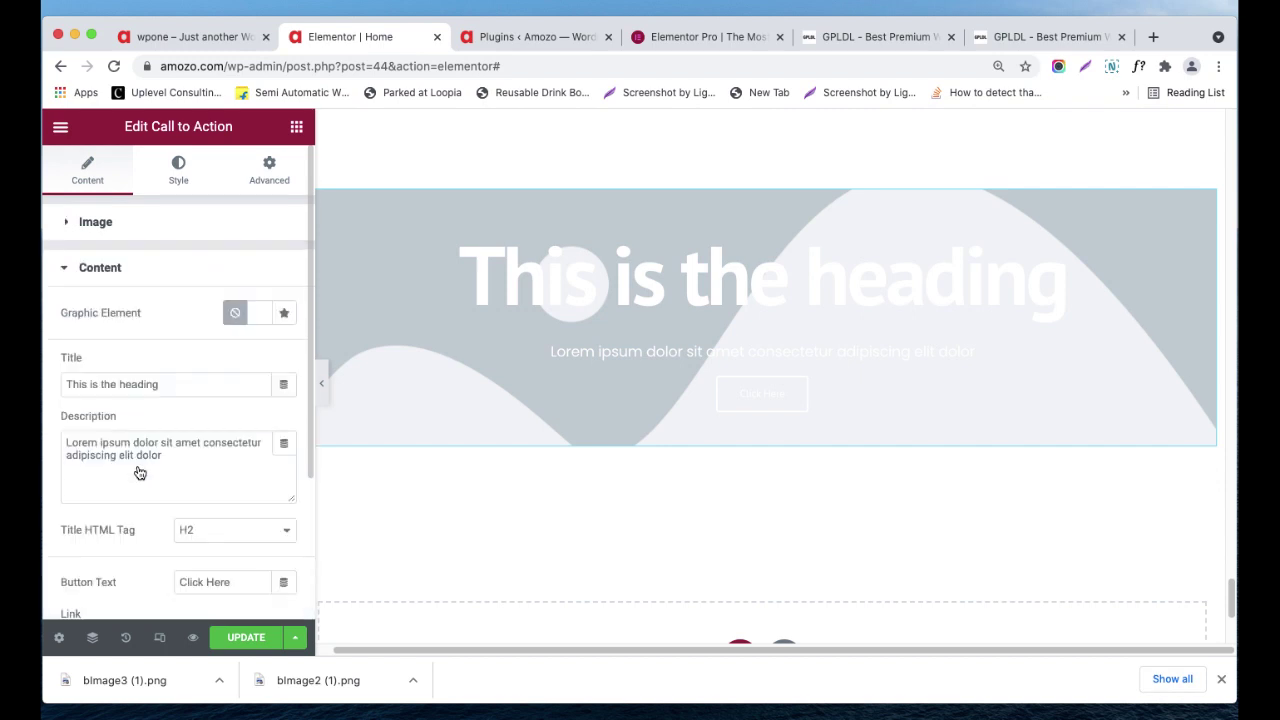
left_click(111, 275)
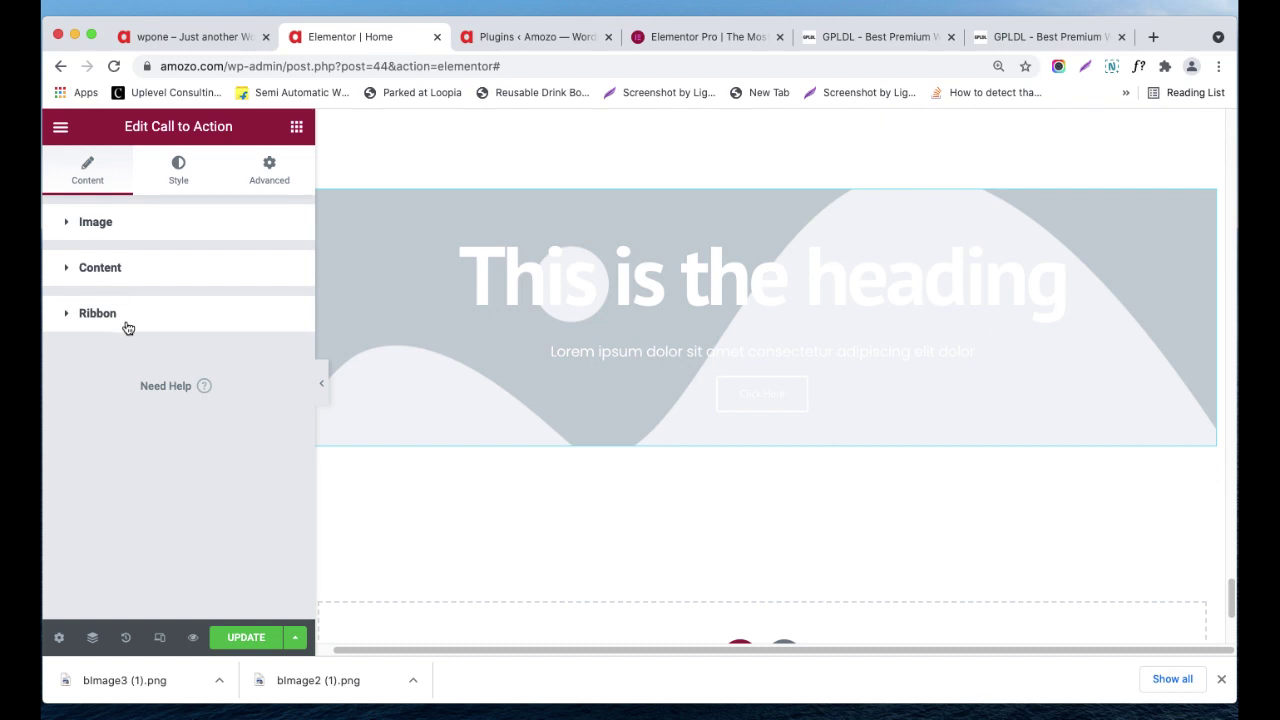
- Type 'asas' as the ribbon title, then delete it so no ribbon shows
left_click(128, 328)
left_click(190, 358)
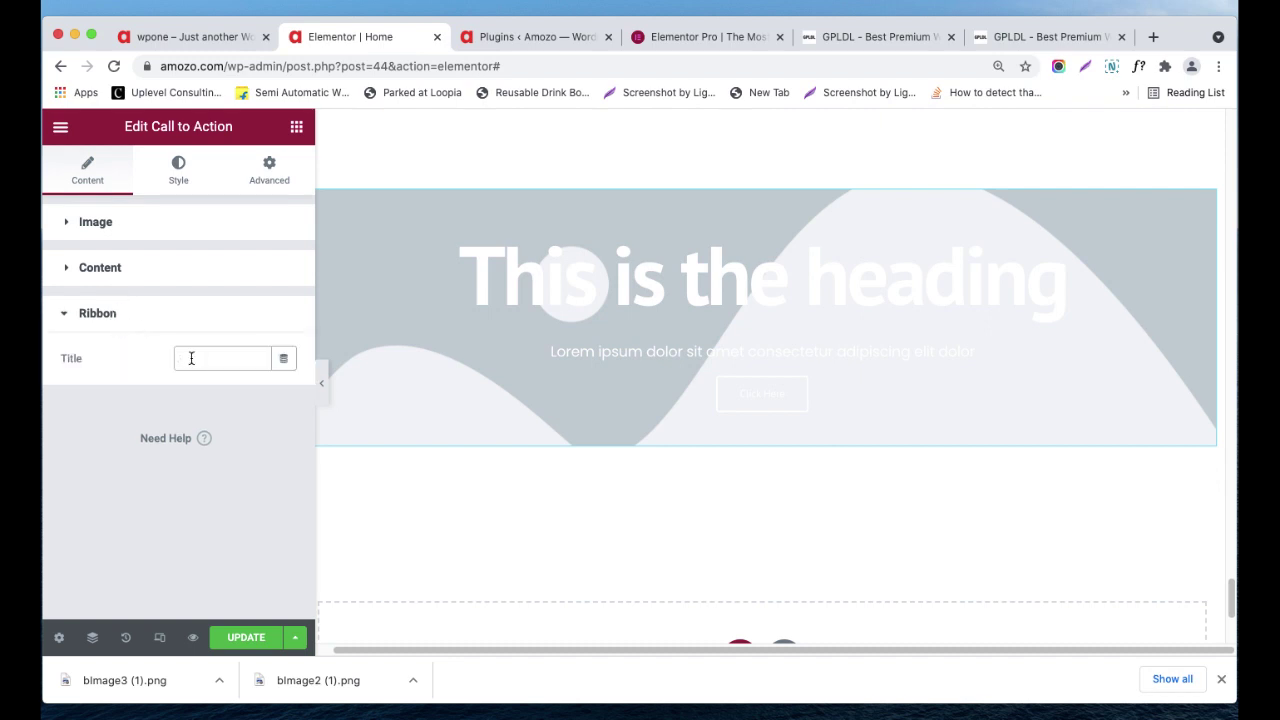
type("asas")
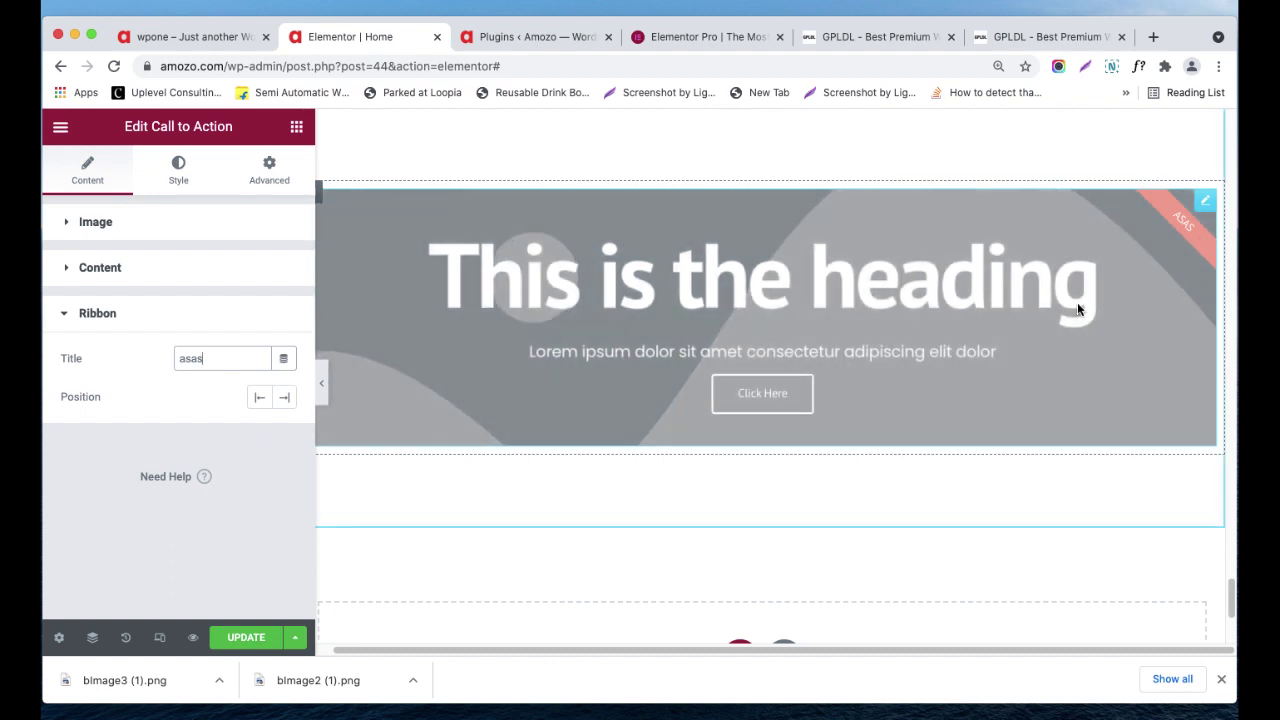
left_click_drag(220, 357, 43, 351)
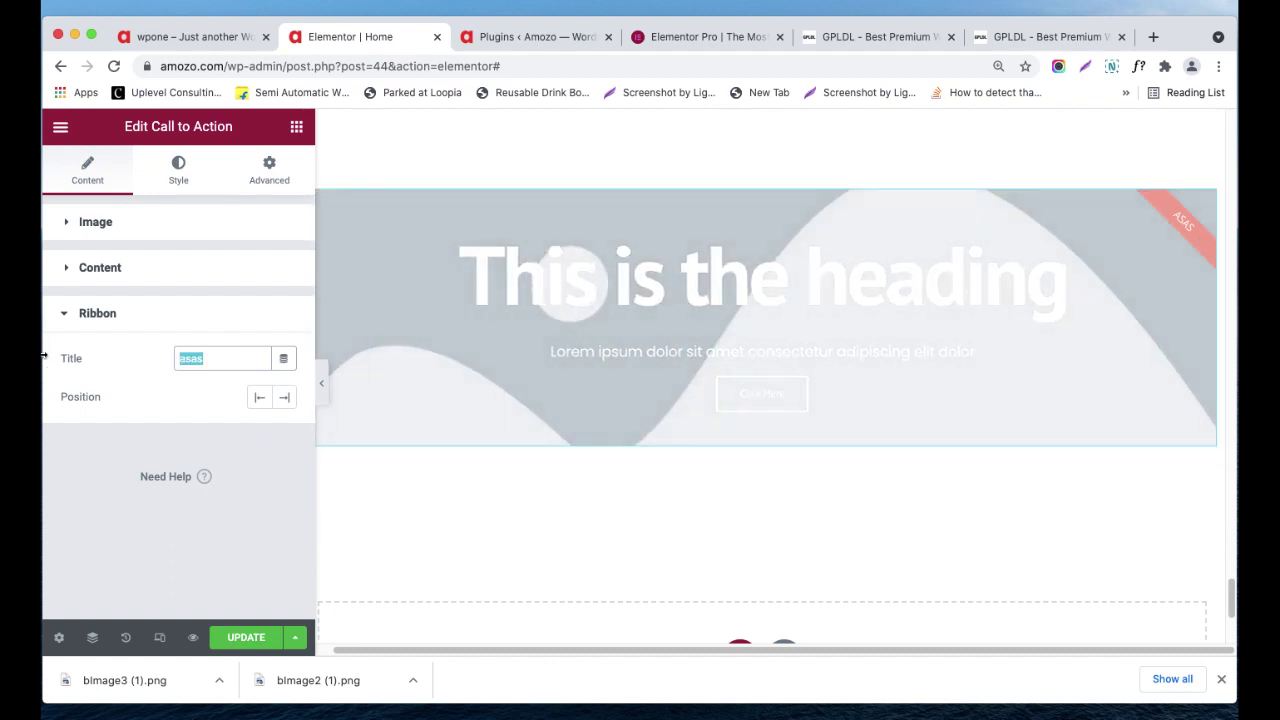
key("BackSpace")
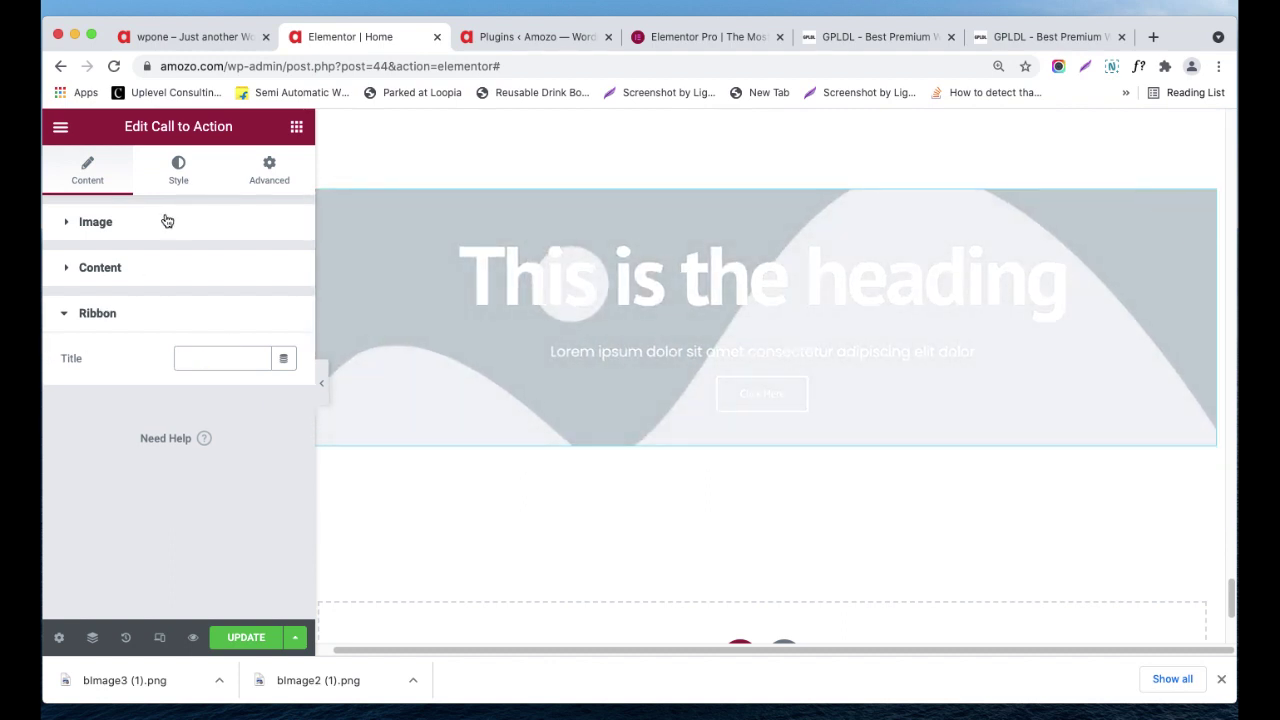
left_click(110, 413)
left_click(100, 316)
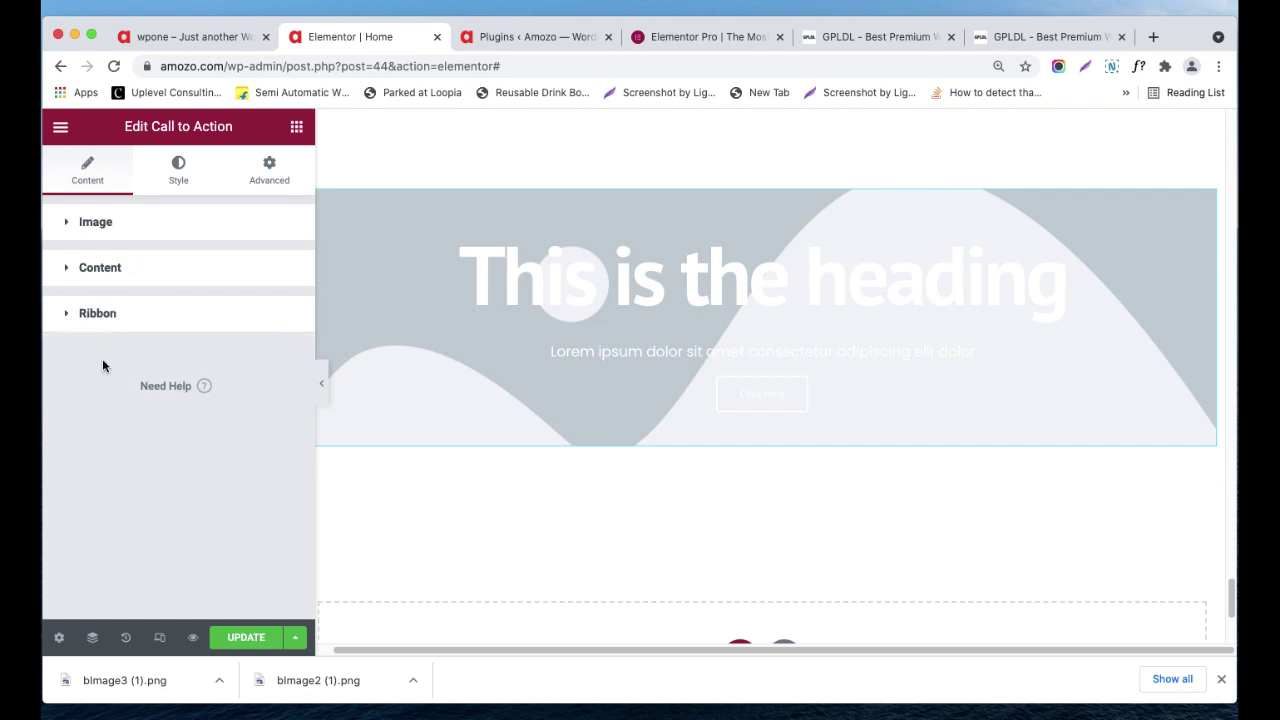
- Look over the Call to Action's Style and Advanced settings
left_click(185, 177)
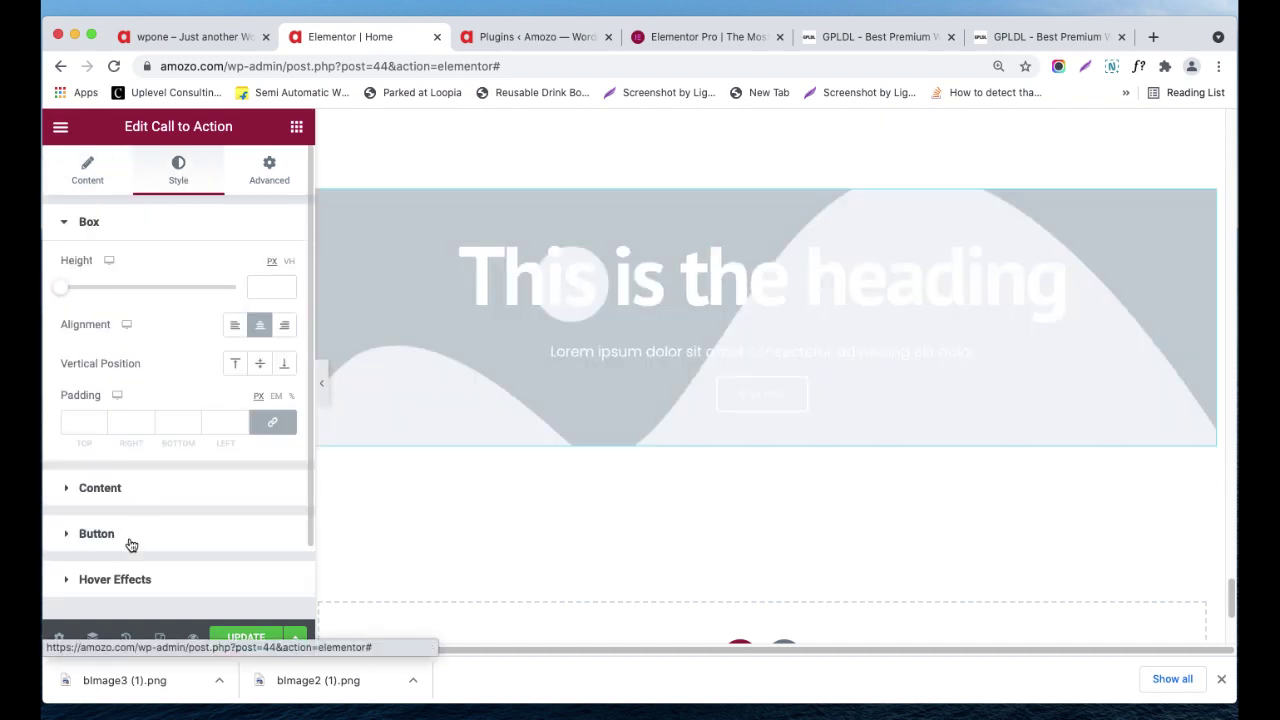
scroll(129, 520, "down", 2)
scroll(127, 425, "up", 2)
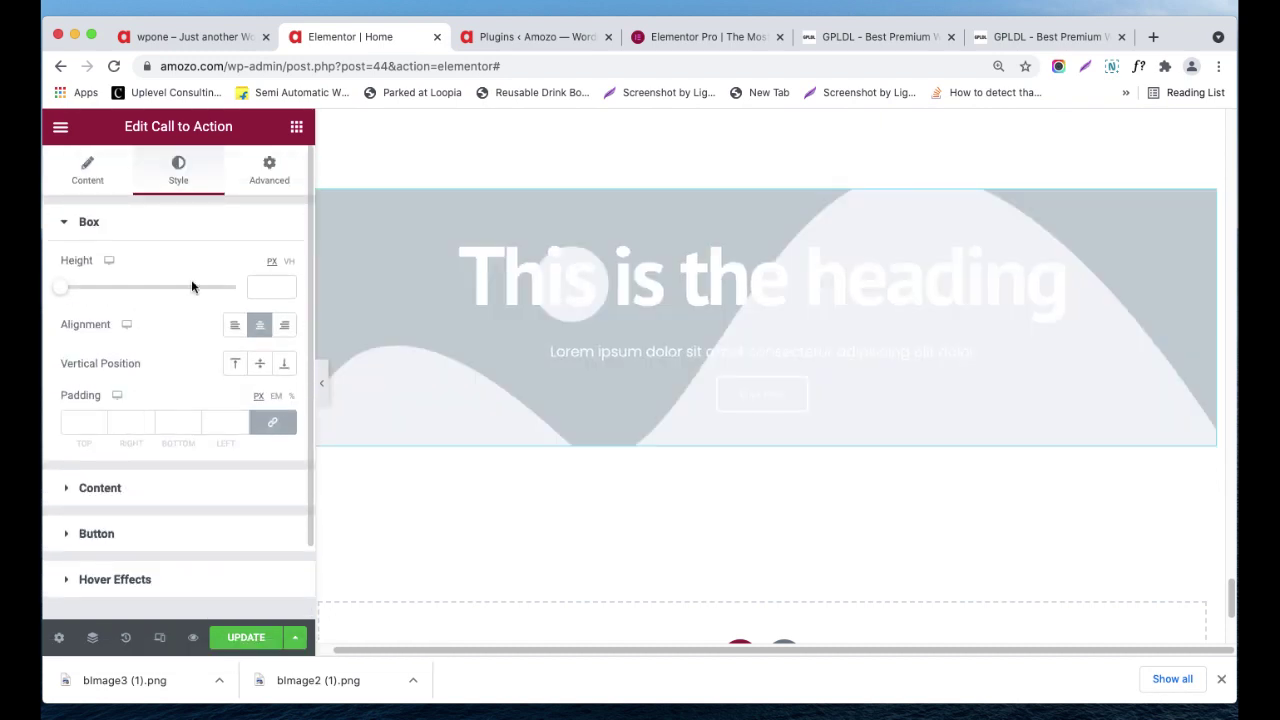
left_click(255, 180)
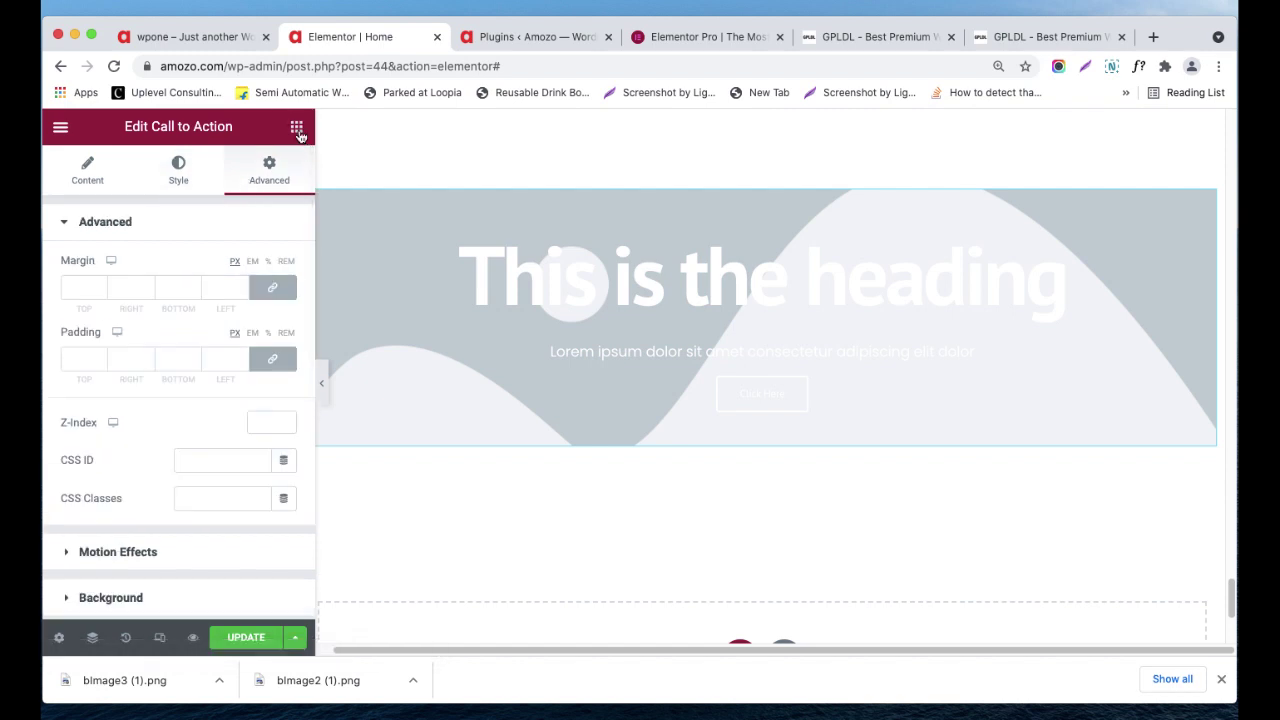
- Return to the widget list and scroll until Testimonial Carousel is visible
left_click(297, 128)
scroll(240, 400, "down", 10)
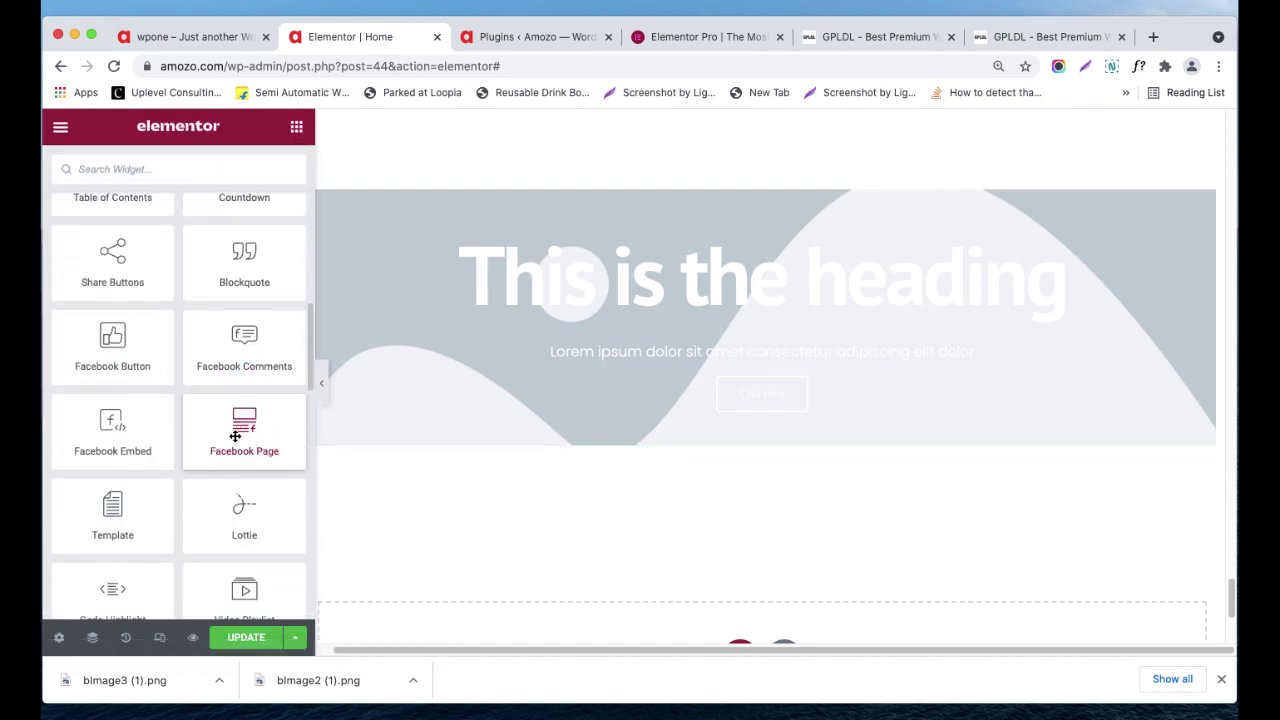
scroll(233, 452, "down", 3)
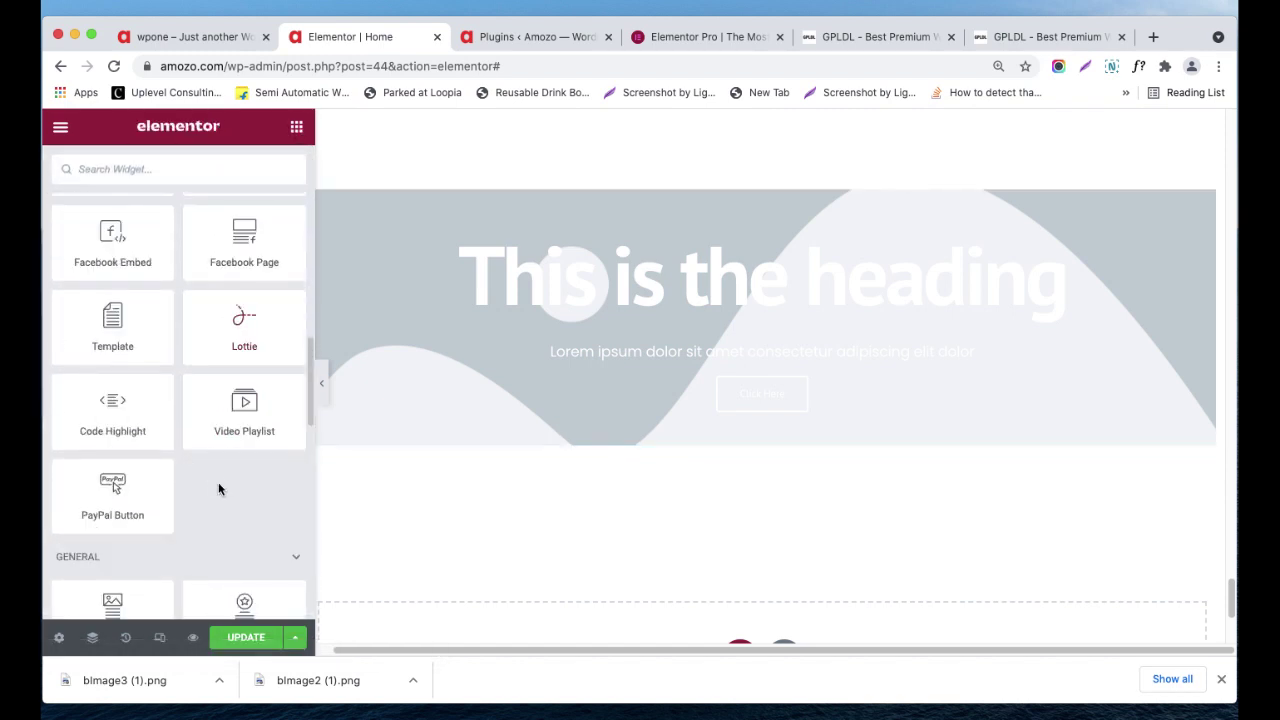
scroll(222, 400, "up", 1)
scroll(212, 322, "up", 5)
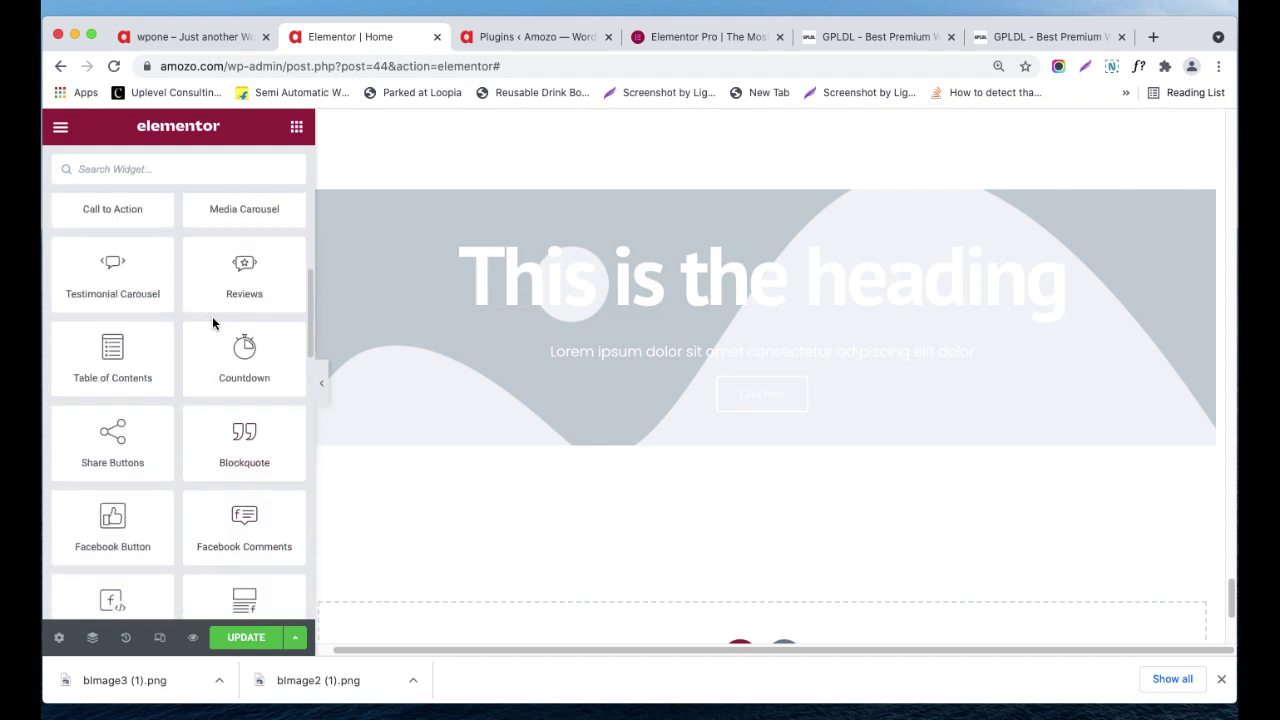
scroll(212, 322, "up", 2)
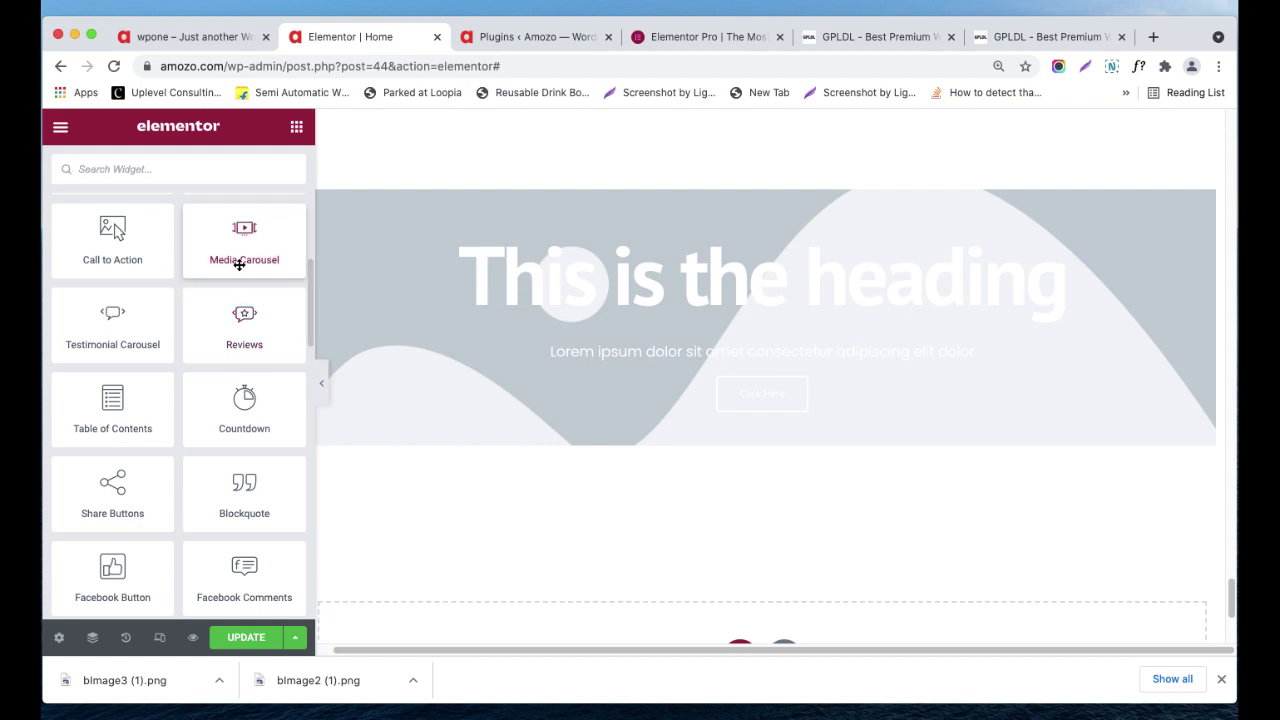
scroll(444, 471, "down", 1)
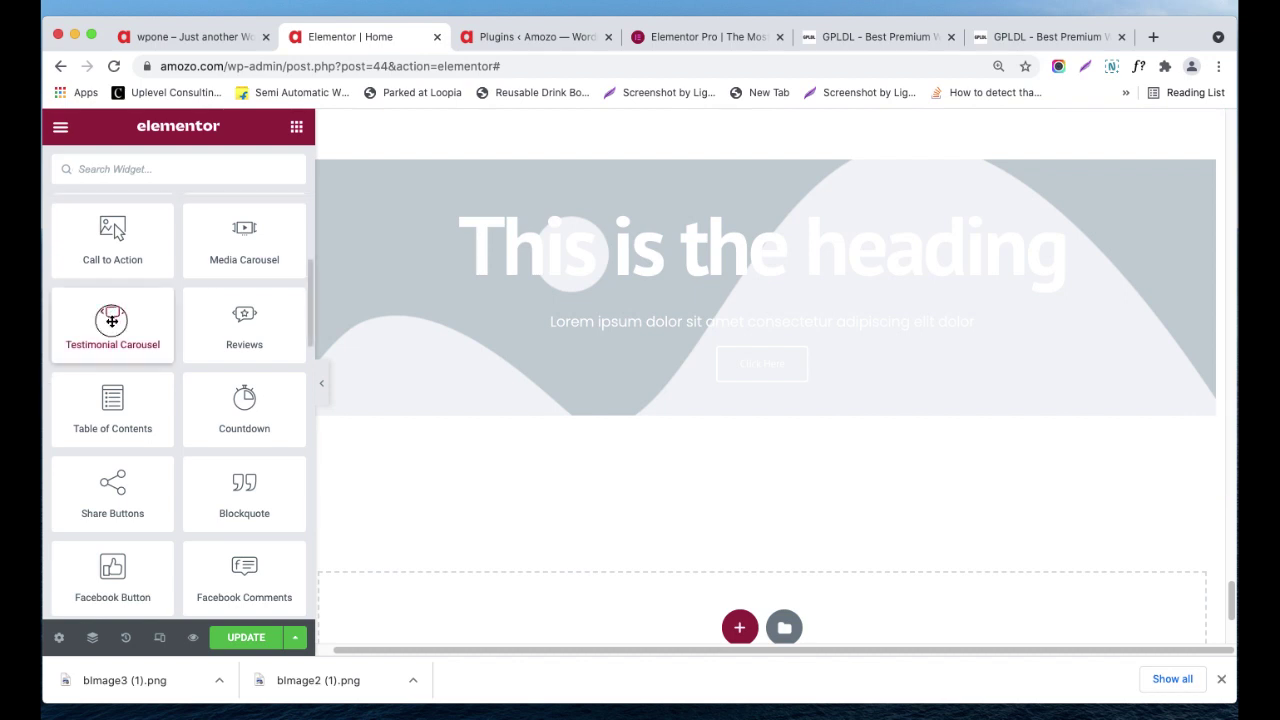
- Place a Testimonial Carousel in the empty section below the Call to Action
left_click_drag(112, 320, 757, 451)
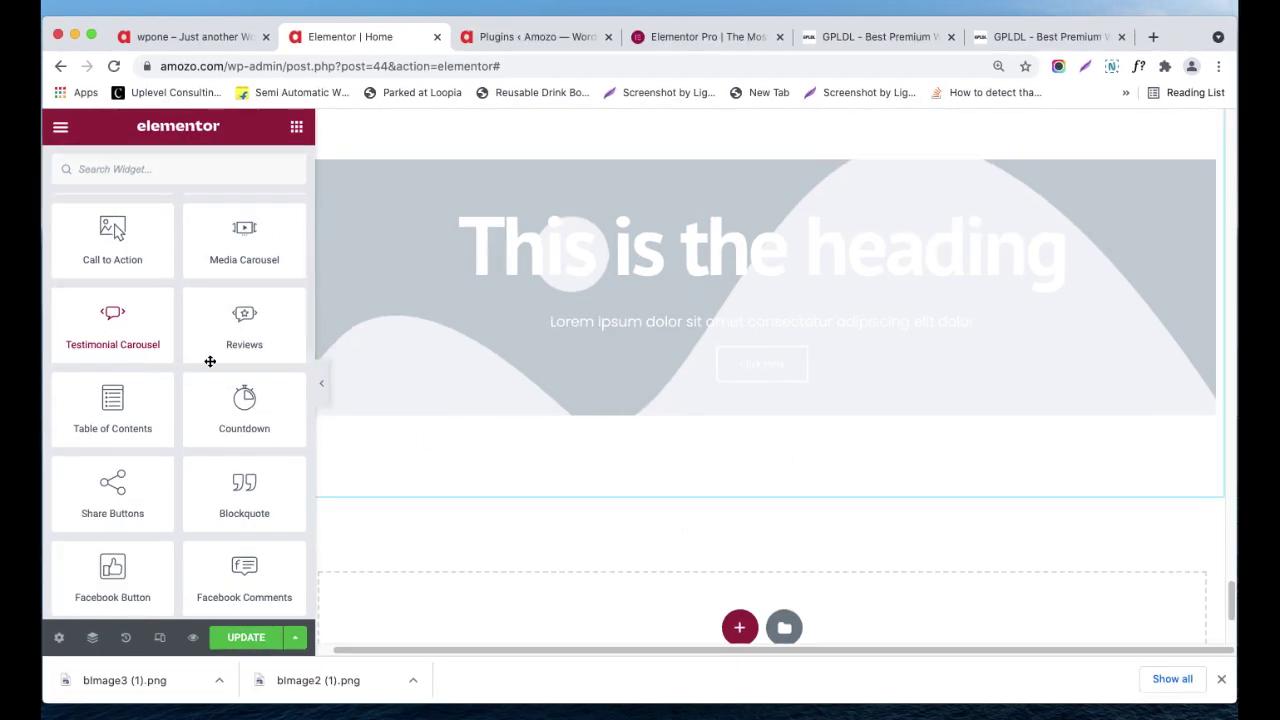
left_click_drag(90, 327, 815, 310)
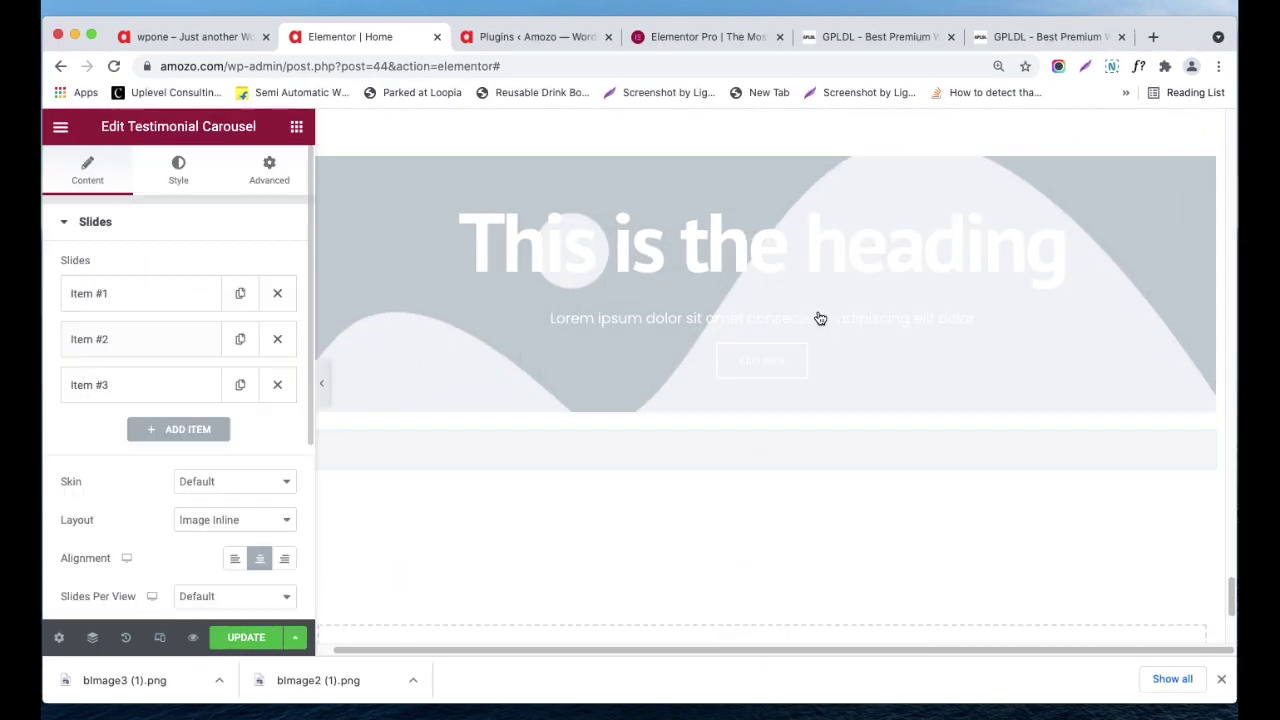
scroll(810, 460, "down", 1)
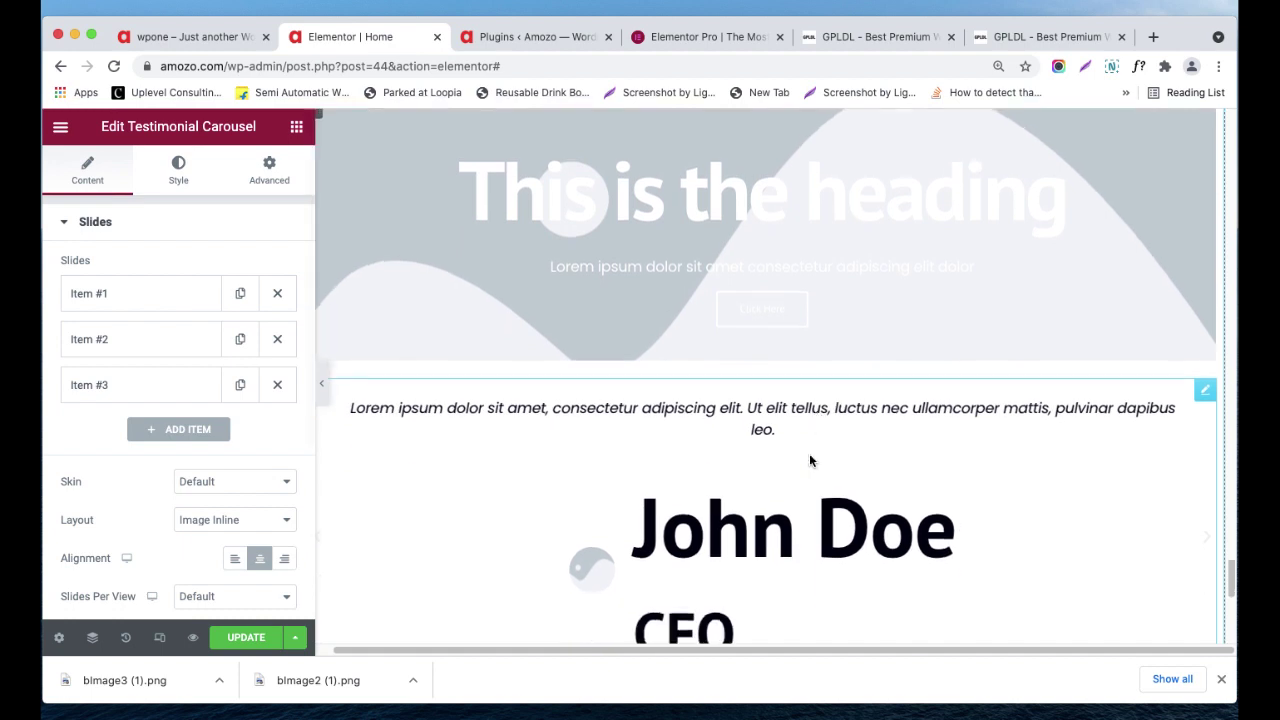
scroll(810, 460, "down", 5)
scroll(700, 433, "up", 1)
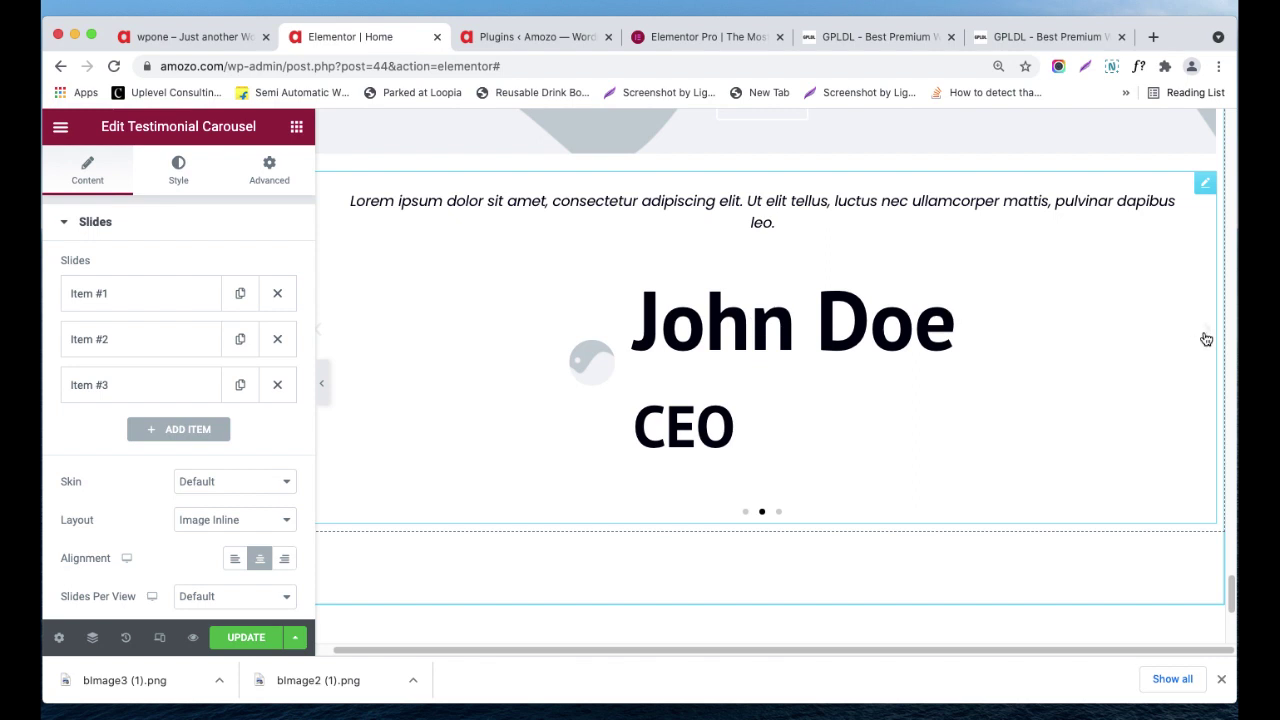
- Preview the third and first testimonial slides, then check the carousel's Style settings
left_click(779, 512)
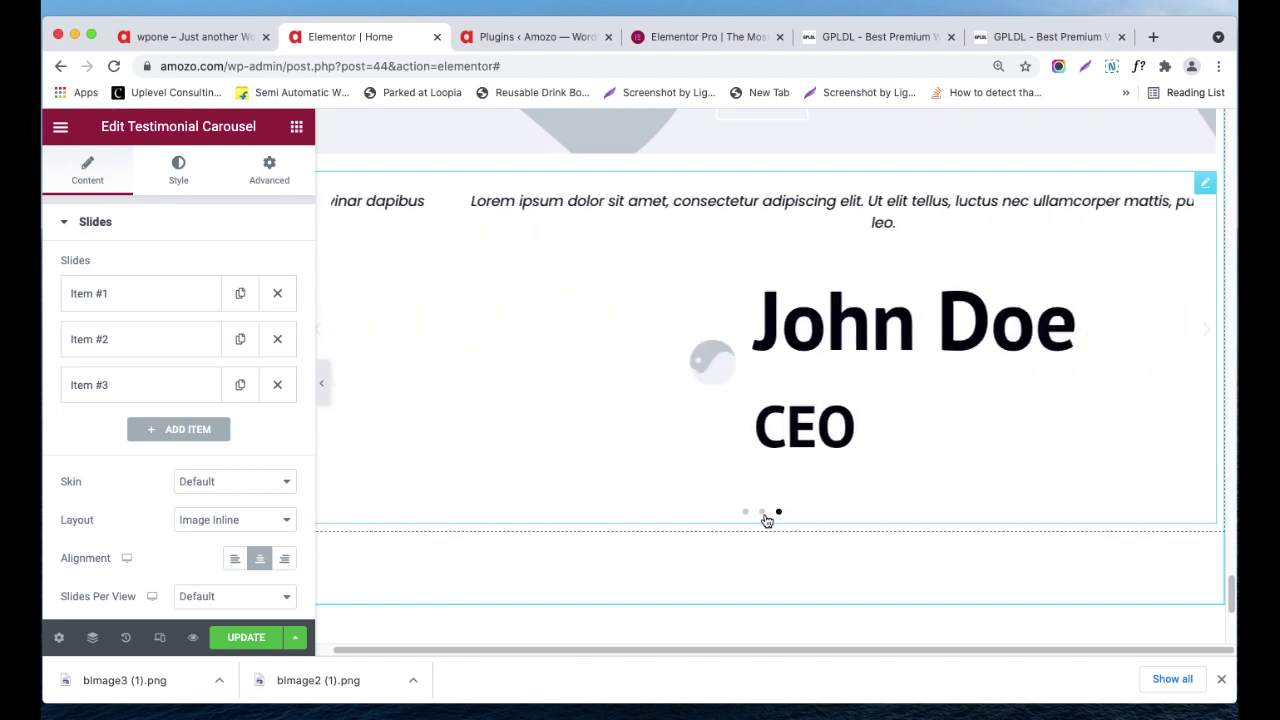
left_click(747, 514)
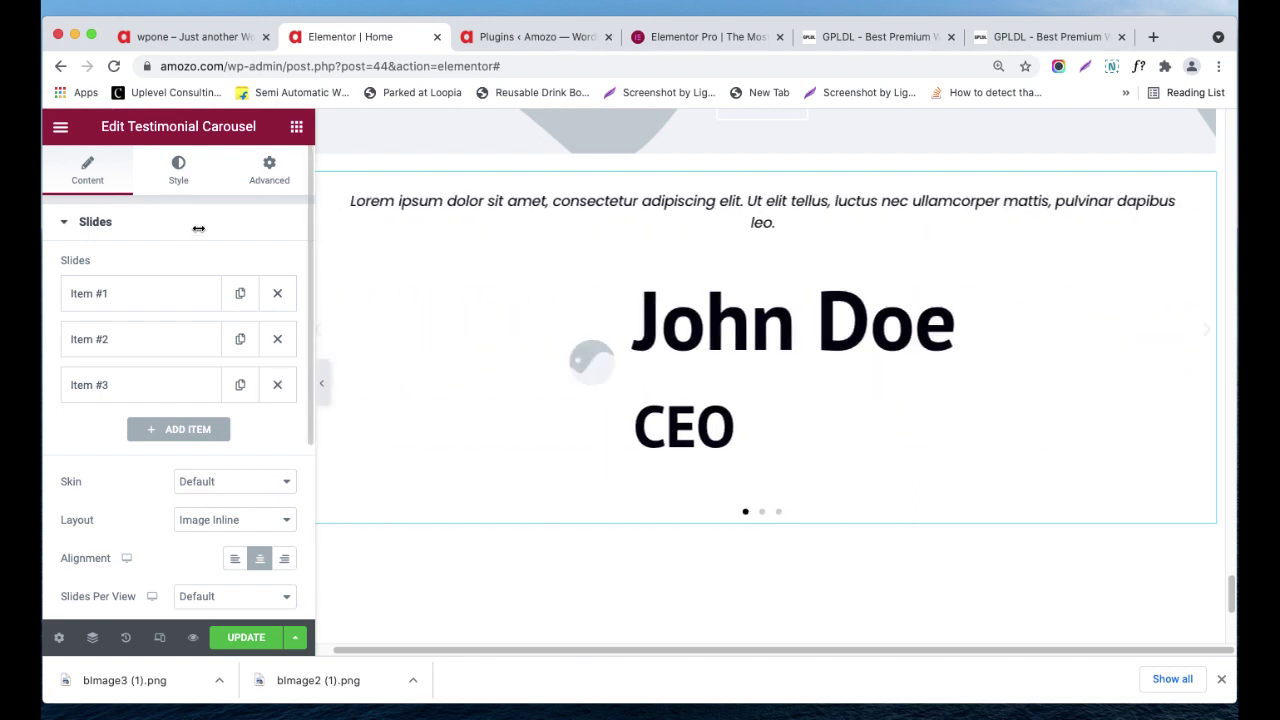
scroll(93, 345, "down", 5)
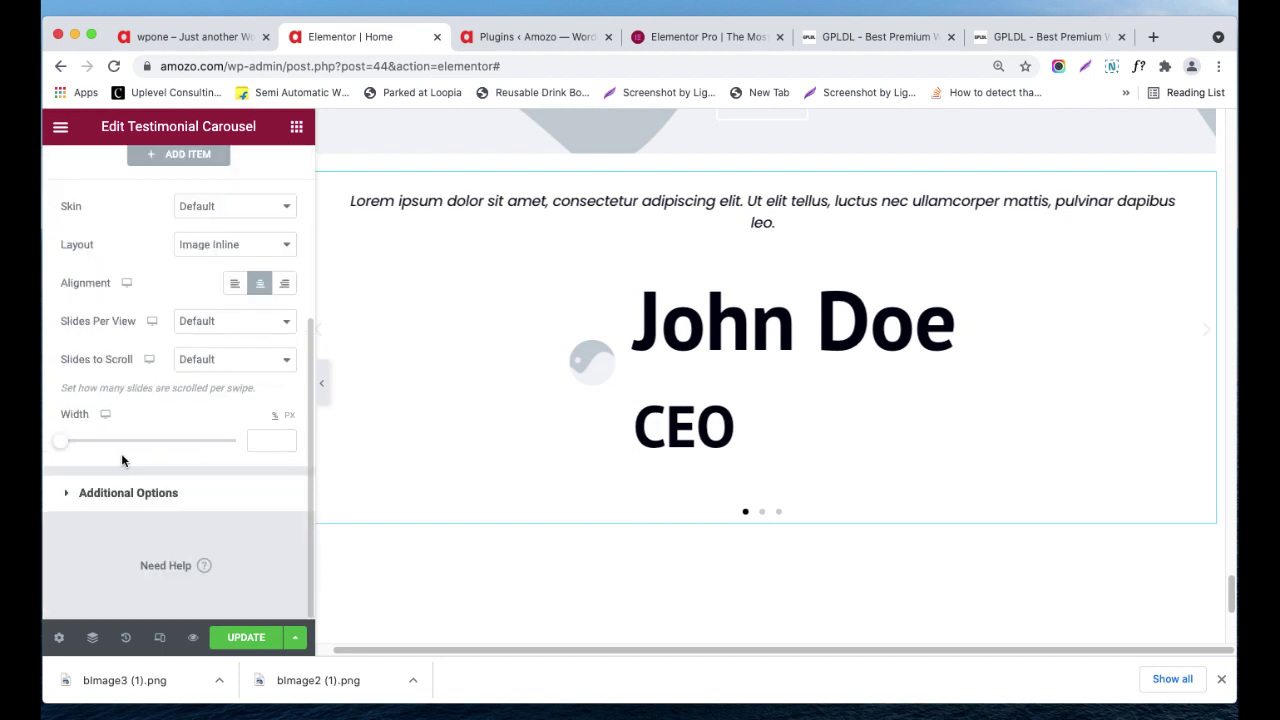
scroll(143, 497, "up", 5)
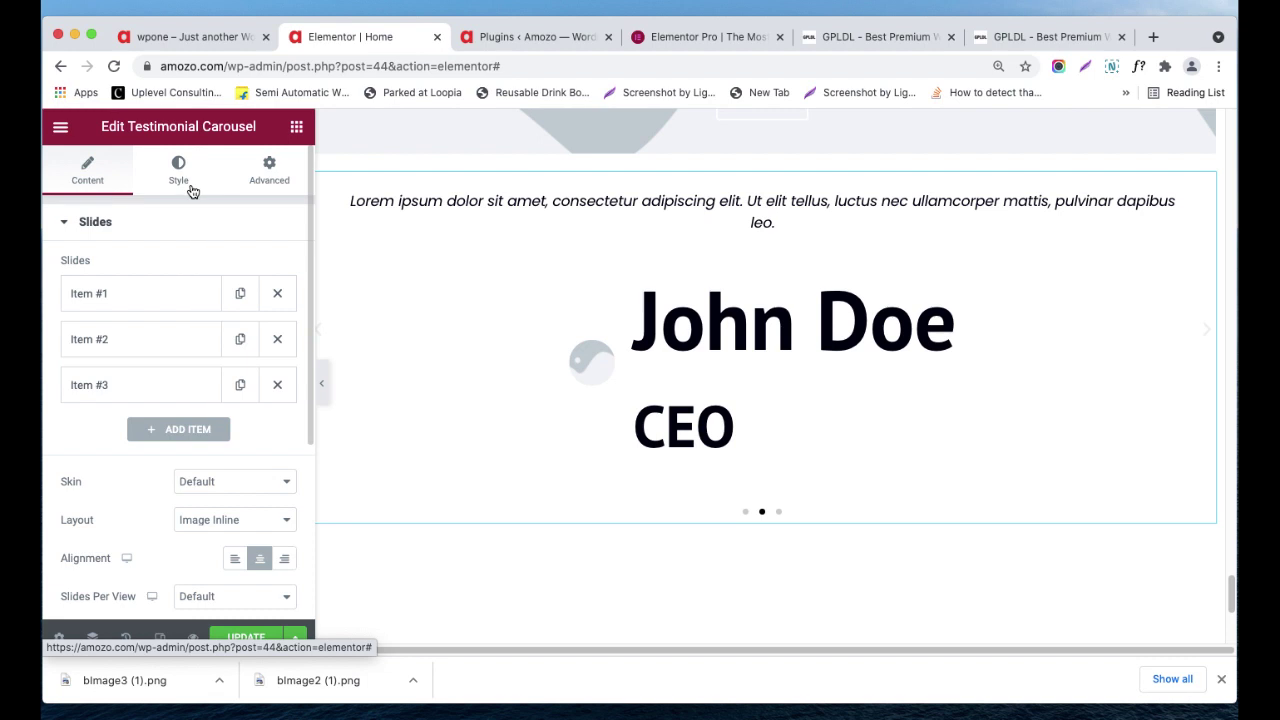
left_click(218, 170)
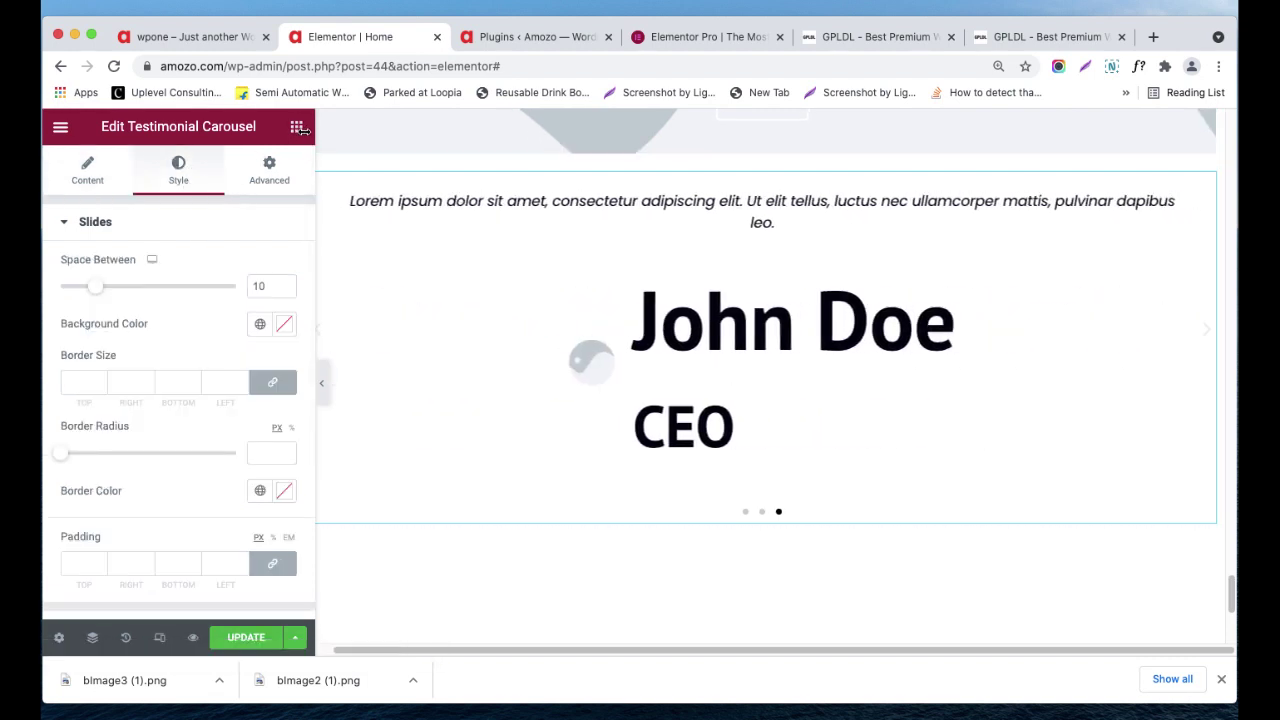
- Return to the widget list and start dragging a Reviews widget toward the carousel
left_click(296, 126)
scroll(243, 360, "down", 10)
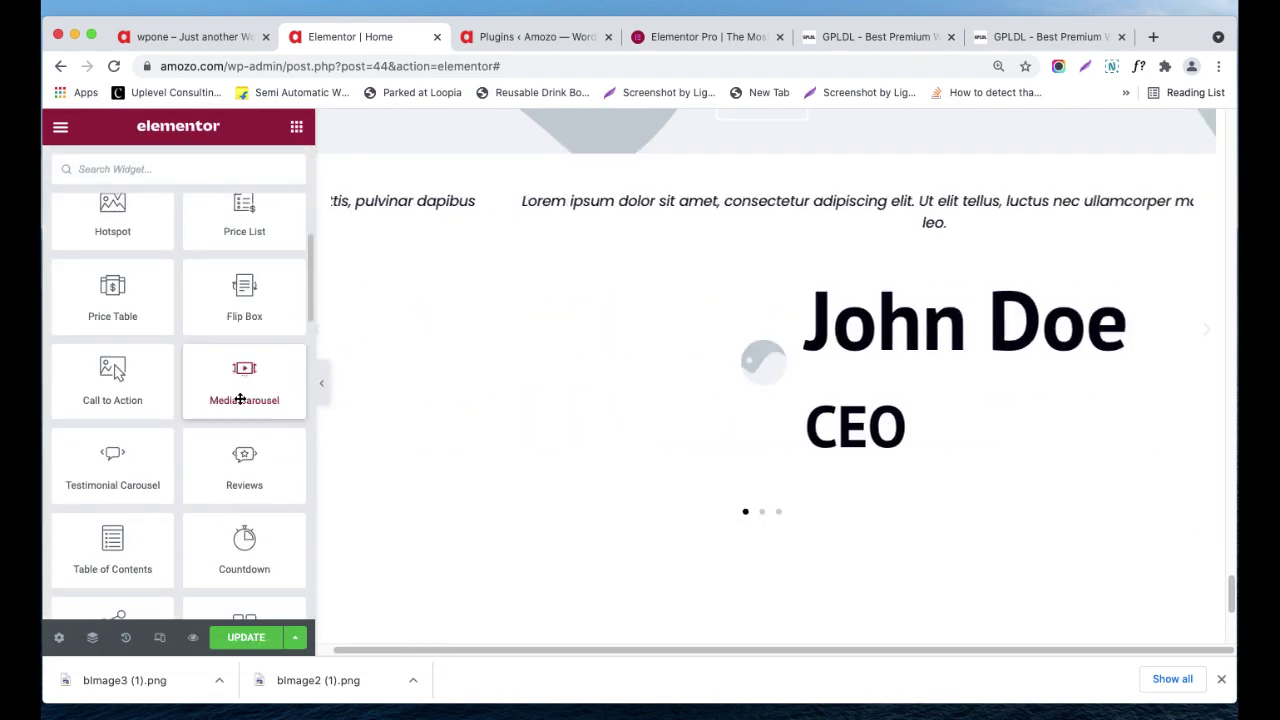
scroll(557, 434, "down", 3)
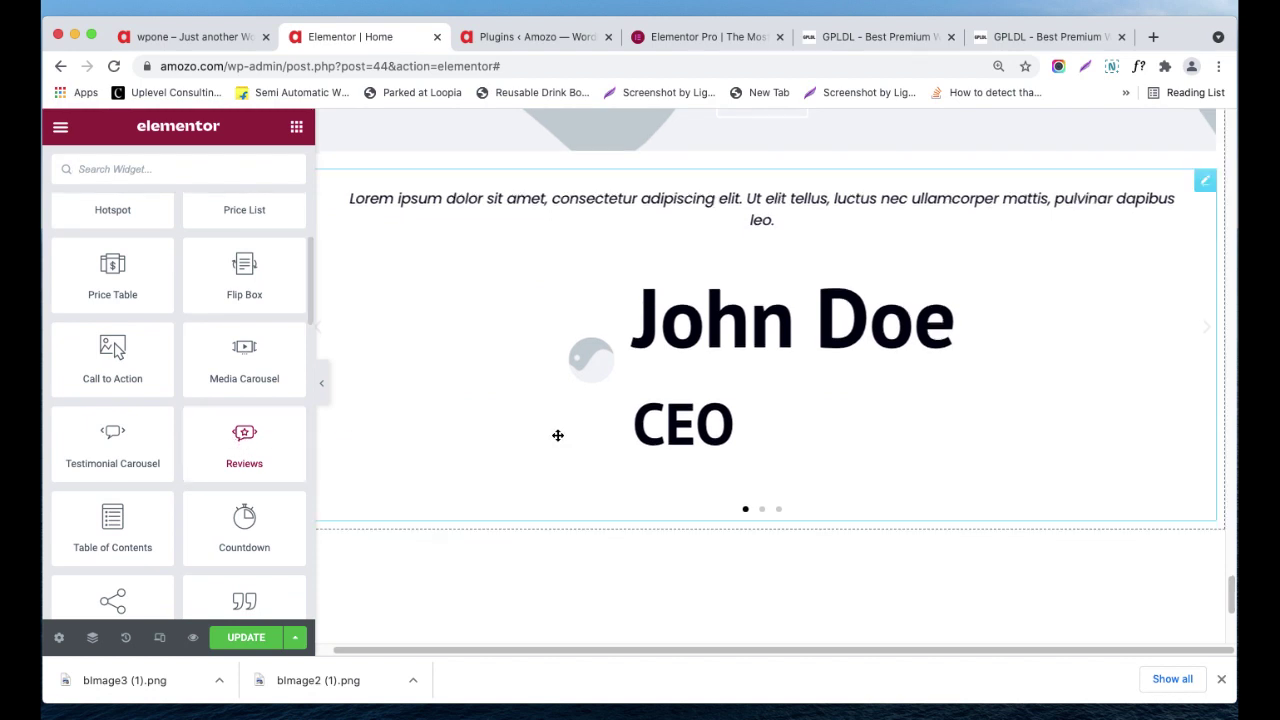
left_click_drag(253, 440, 763, 188)
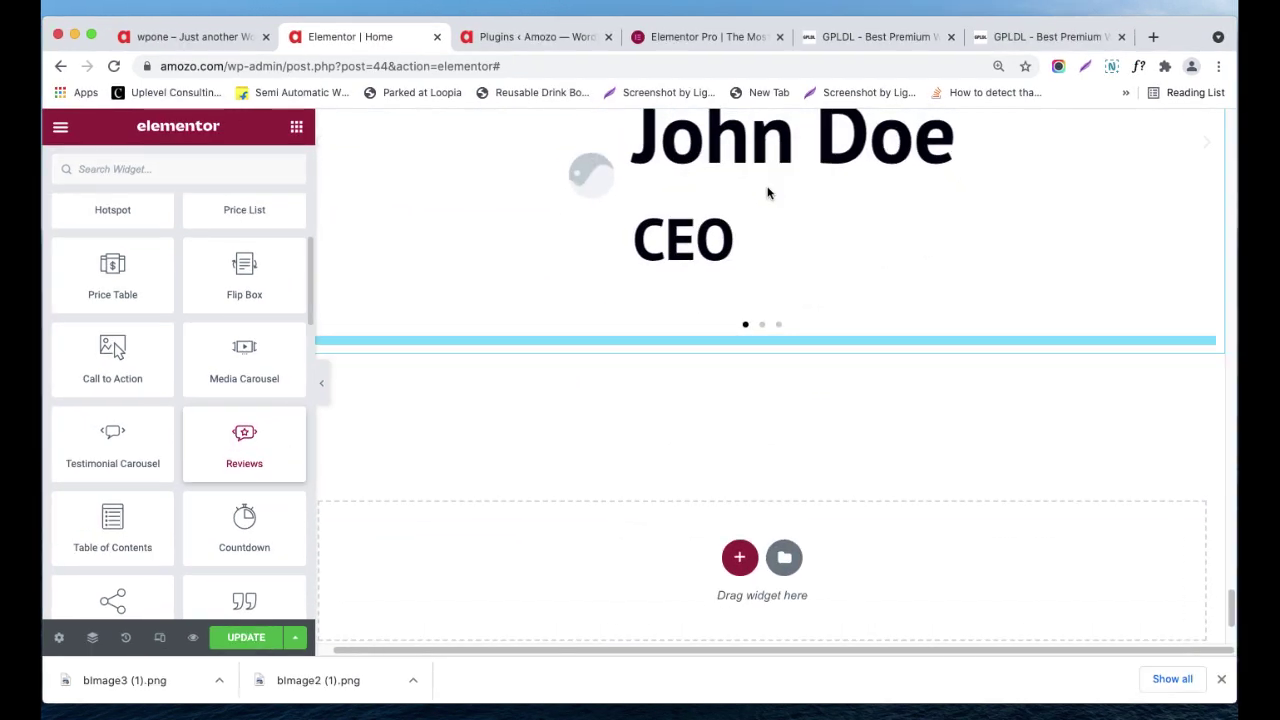
- Drop the Reviews slider below the Testimonial Carousel, check its three slides, and reopen the widget list
left_click_drag(694, 320, 687, 322)
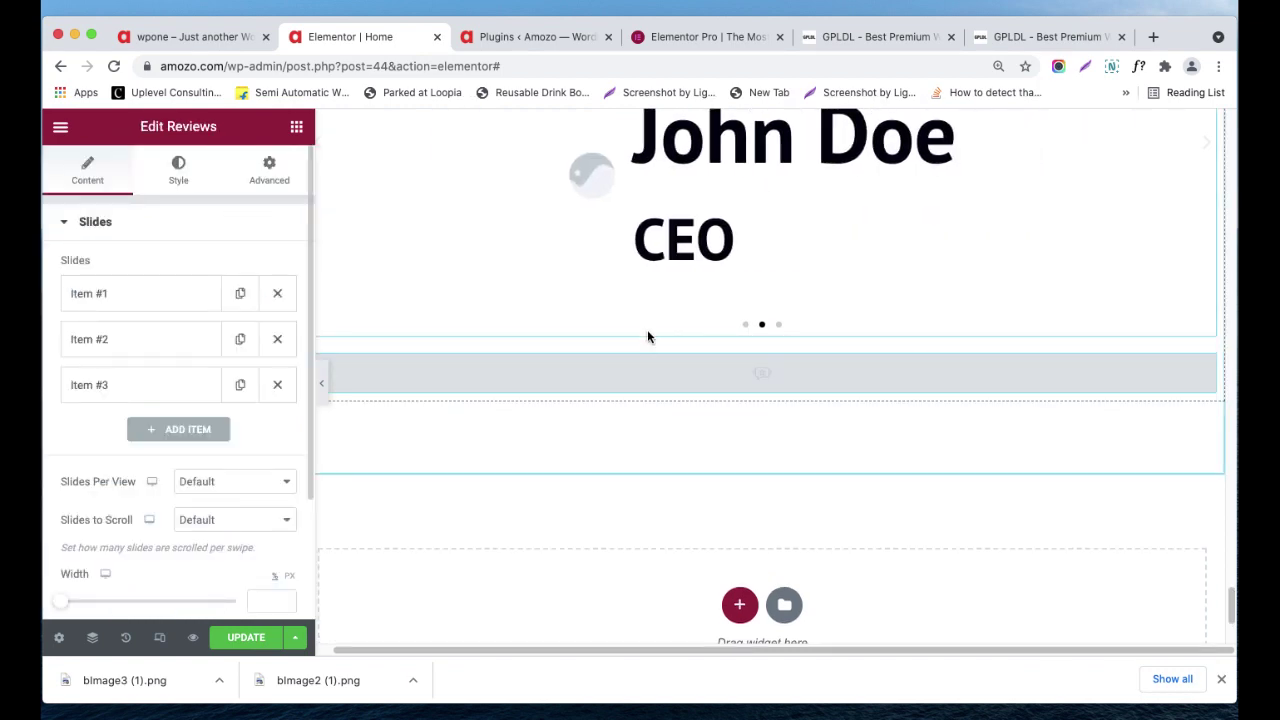
scroll(850, 441, "down", 2)
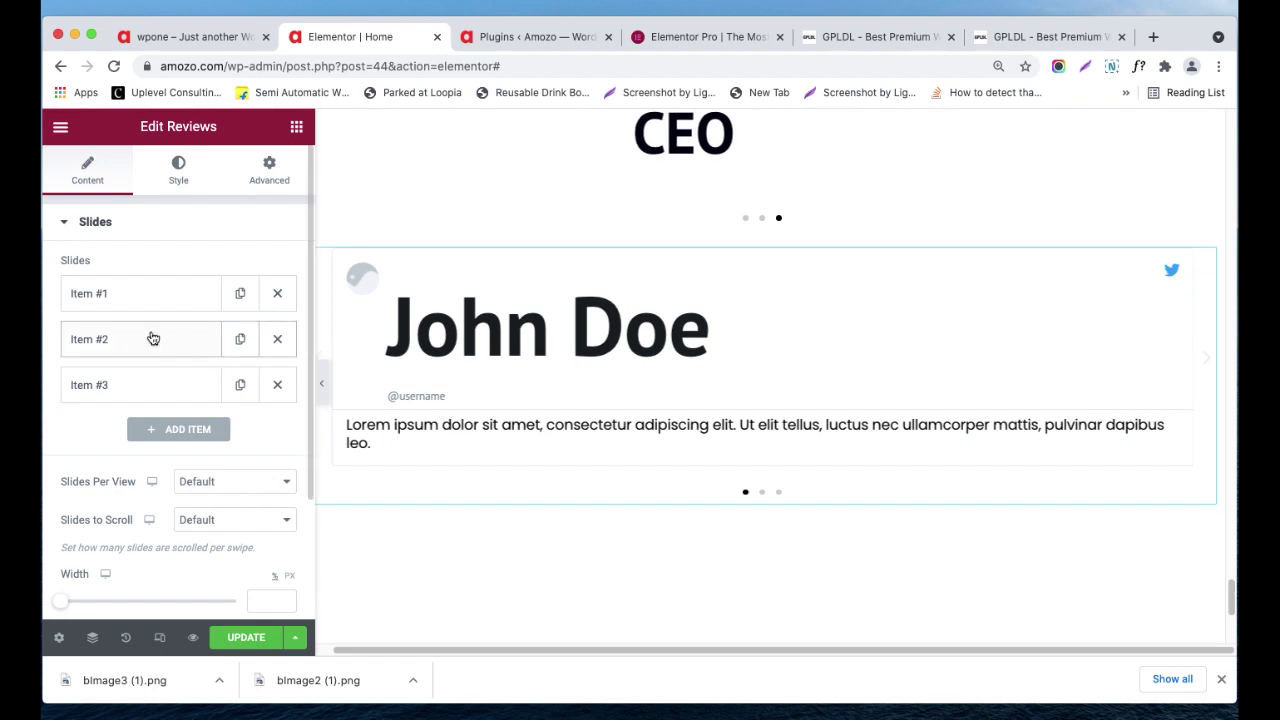
scroll(480, 335, "down", 2)
scroll(180, 484, "down", 3)
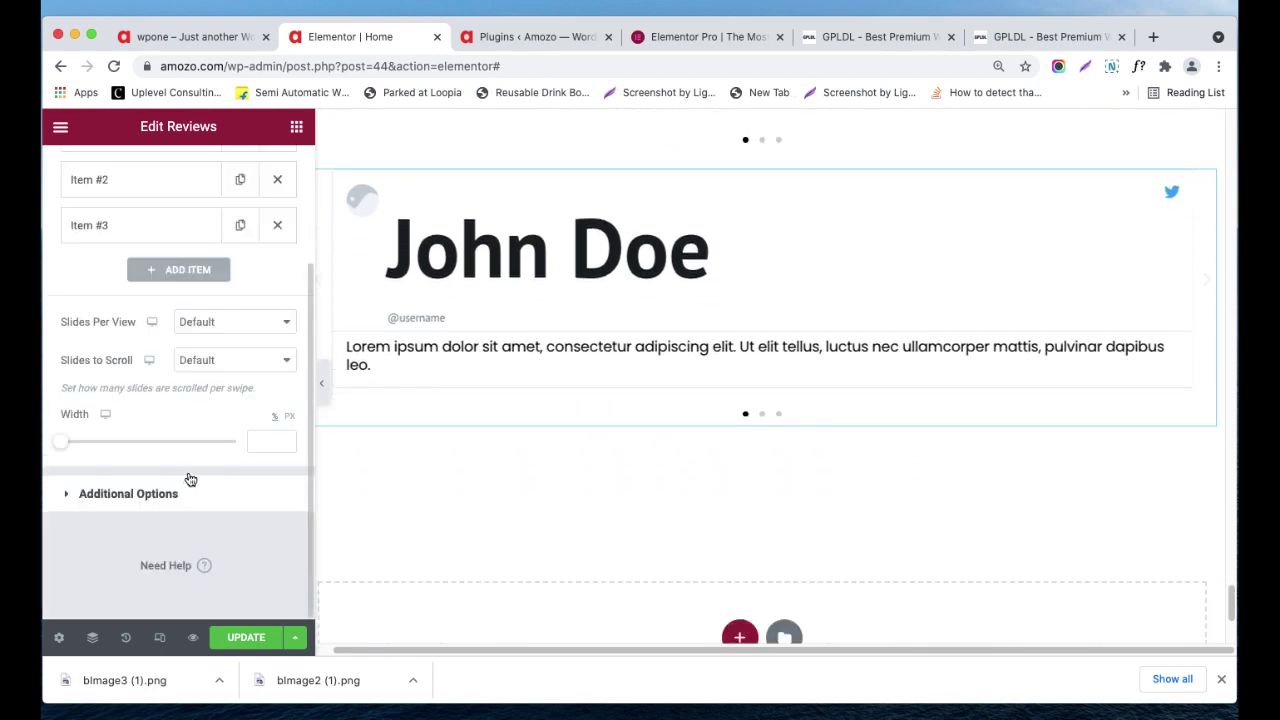
scroll(760, 400, "up", 3)
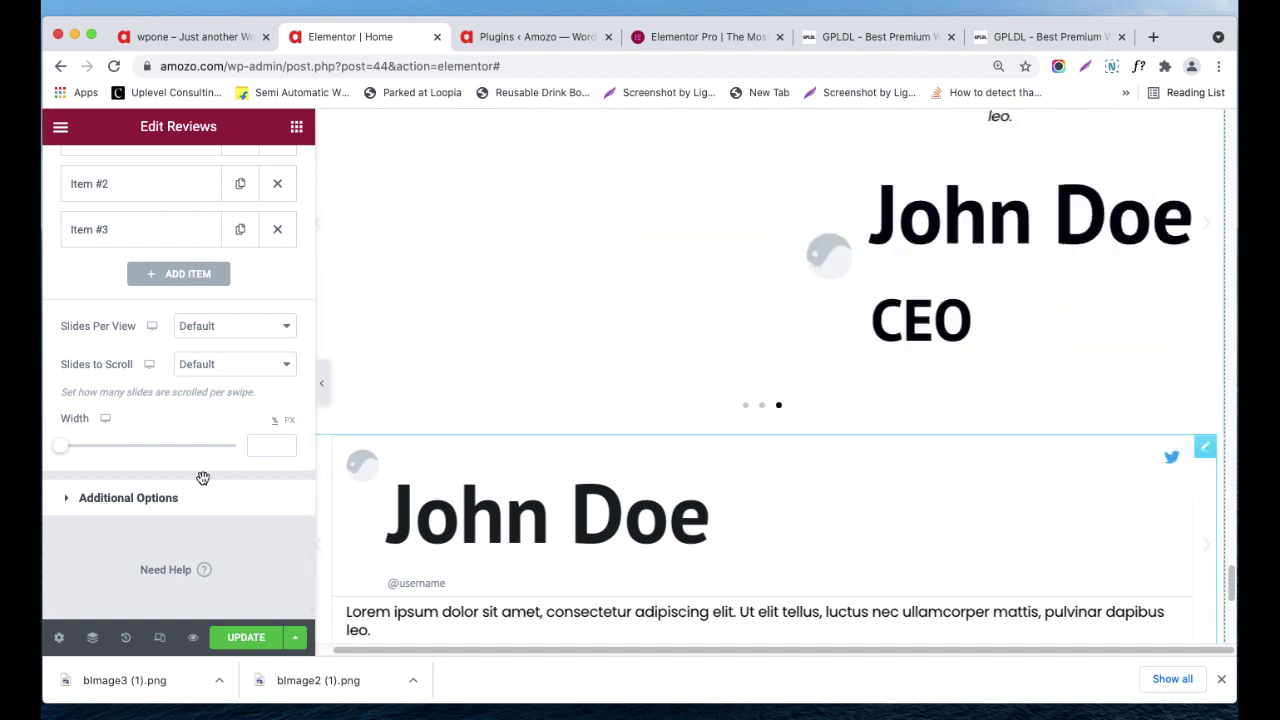
left_click(296, 128)
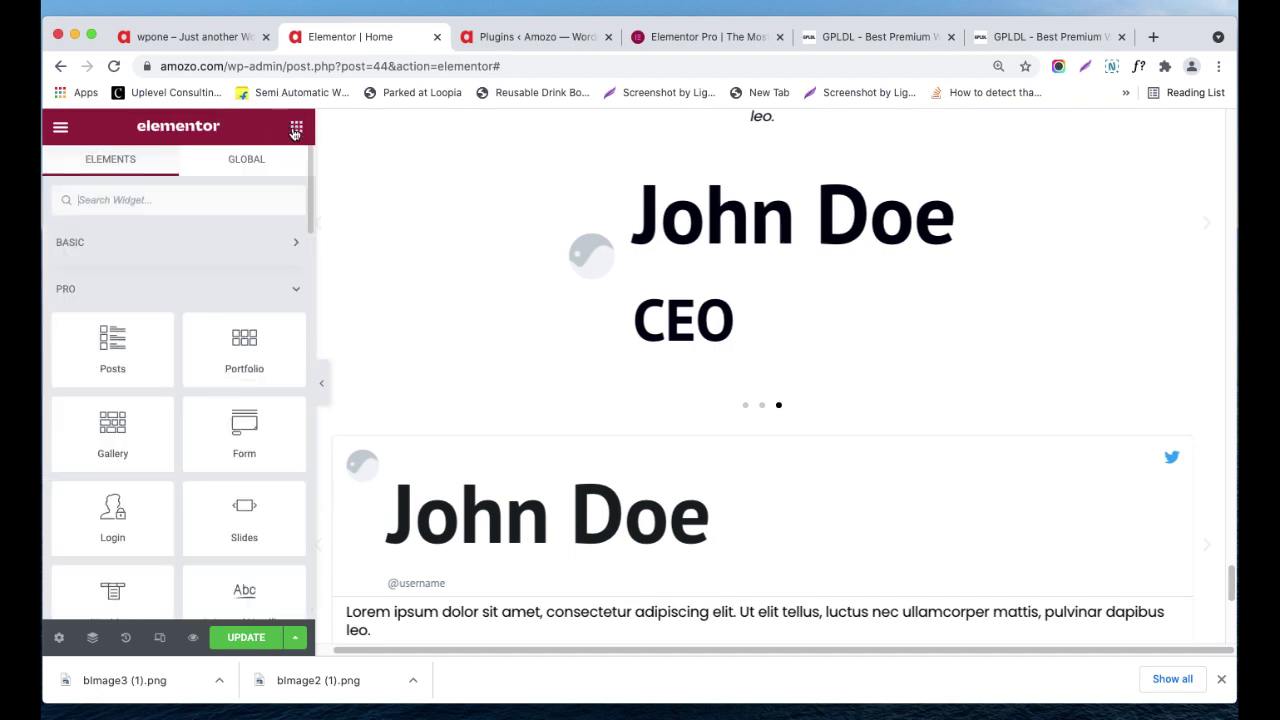
- Place a Table of Contents widget below the Reviews slider, listing nine numbered page headings
scroll(245, 459, "down", 3)
scroll(245, 459, "down", 4)
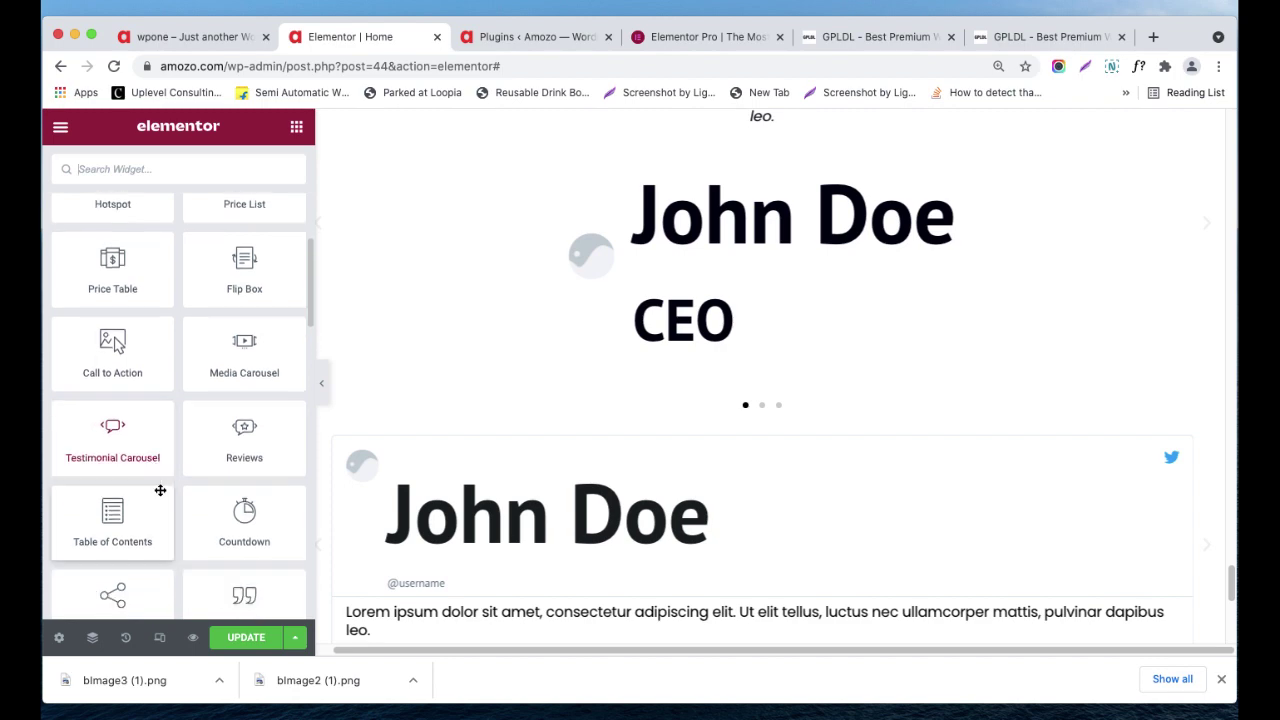
scroll(160, 491, "down", 2)
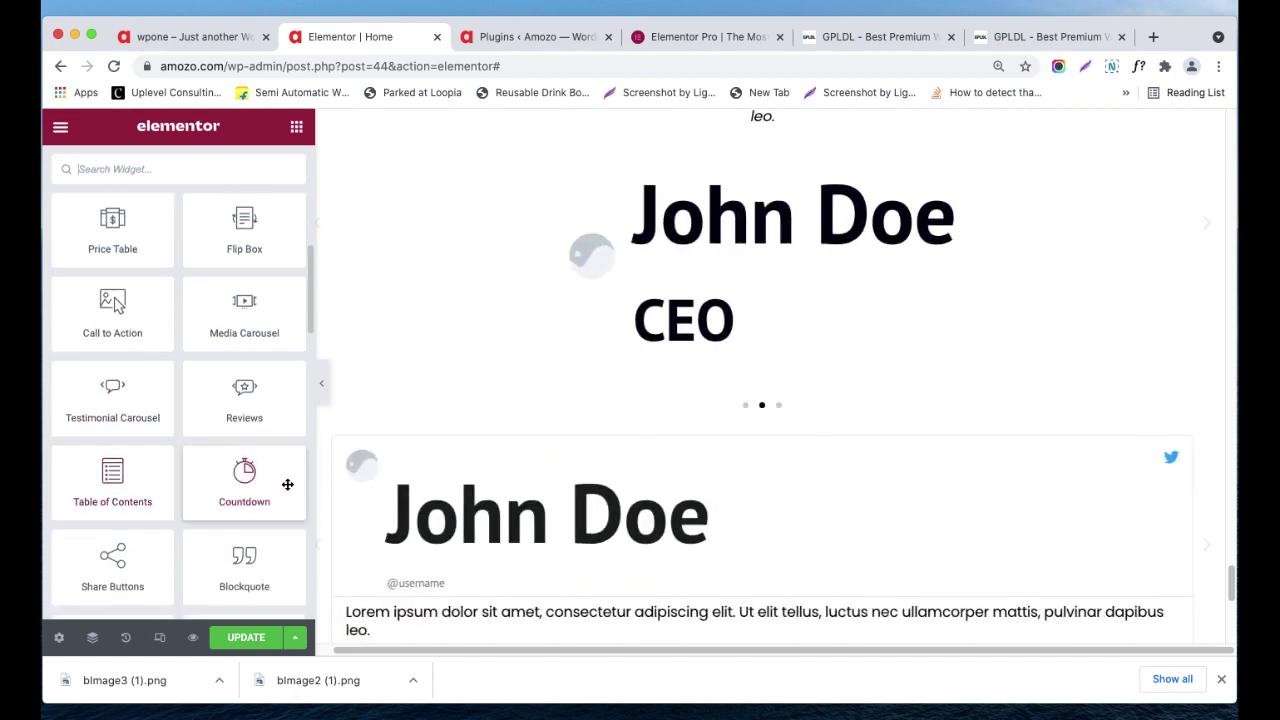
scroll(763, 449, "down", 3)
left_click_drag(134, 494, 715, 415)
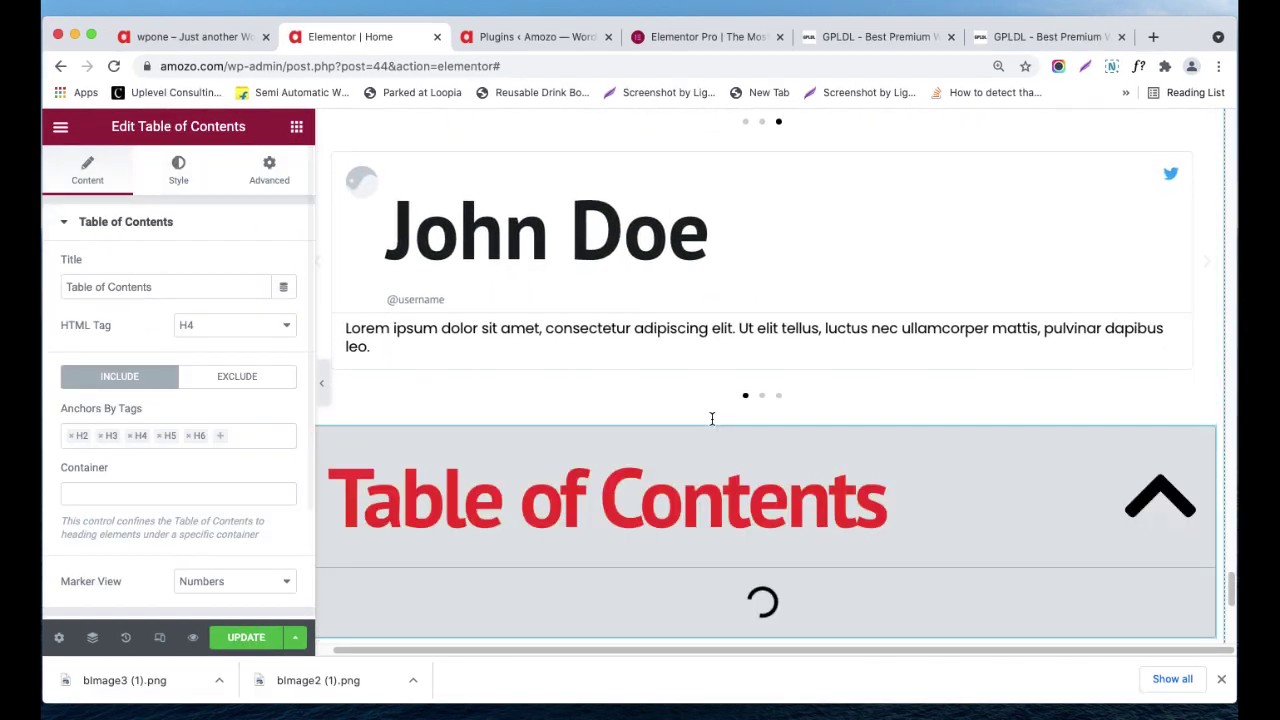
scroll(712, 419, "down", 3)
scroll(712, 419, "down", 1)
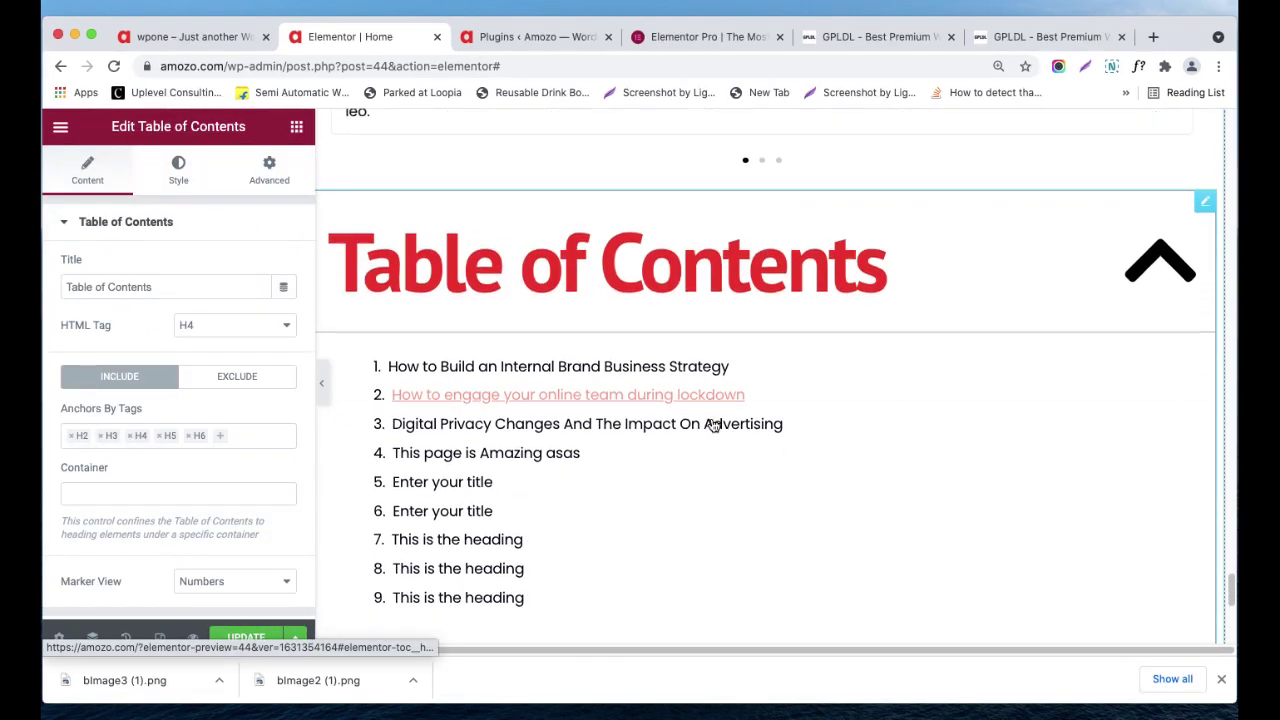
scroll(712, 425, "down", 3)
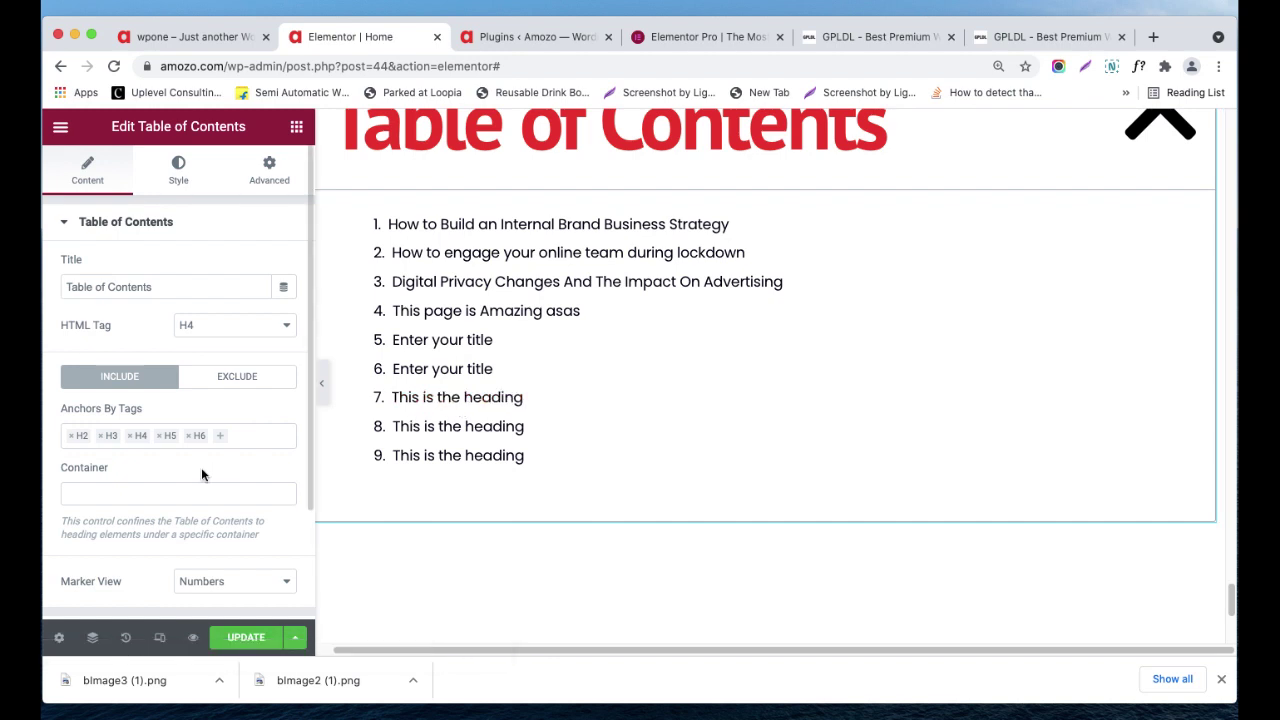
scroll(201, 467, "down", 2)
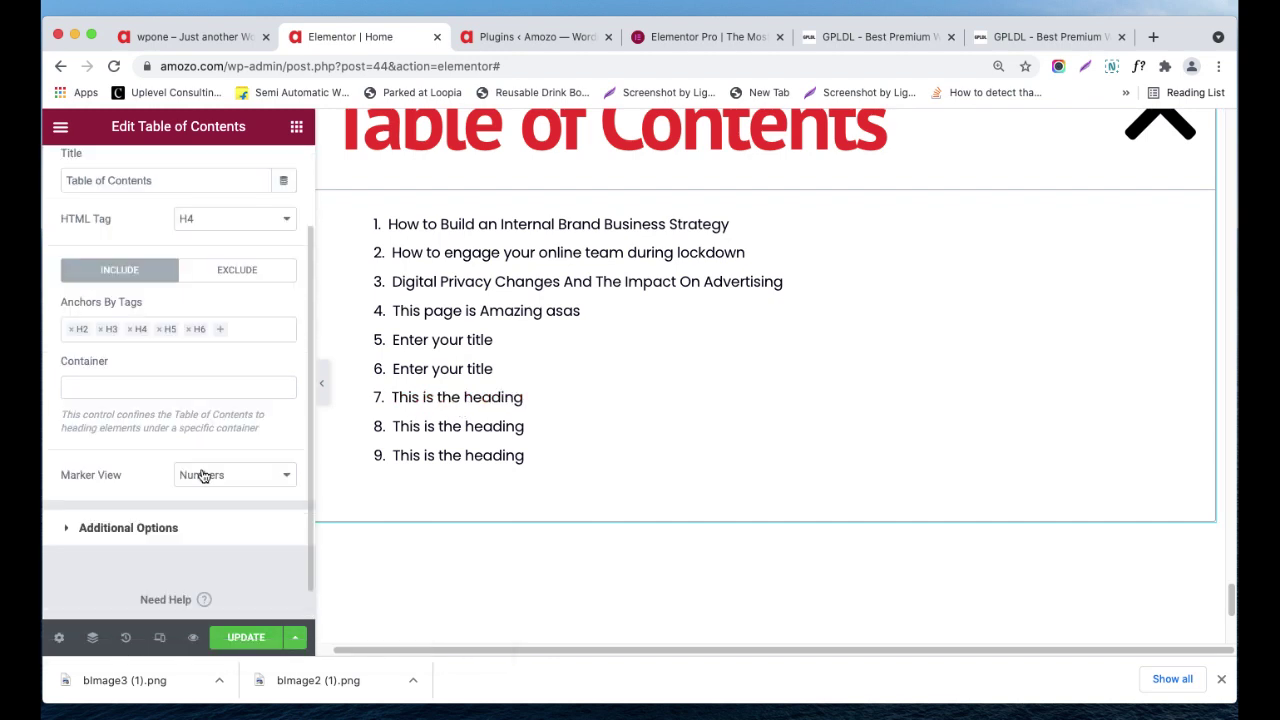
- Review the Table of Contents' additional options and main settings, selecting its title text
left_click(163, 526)
scroll(671, 429, "up", 3)
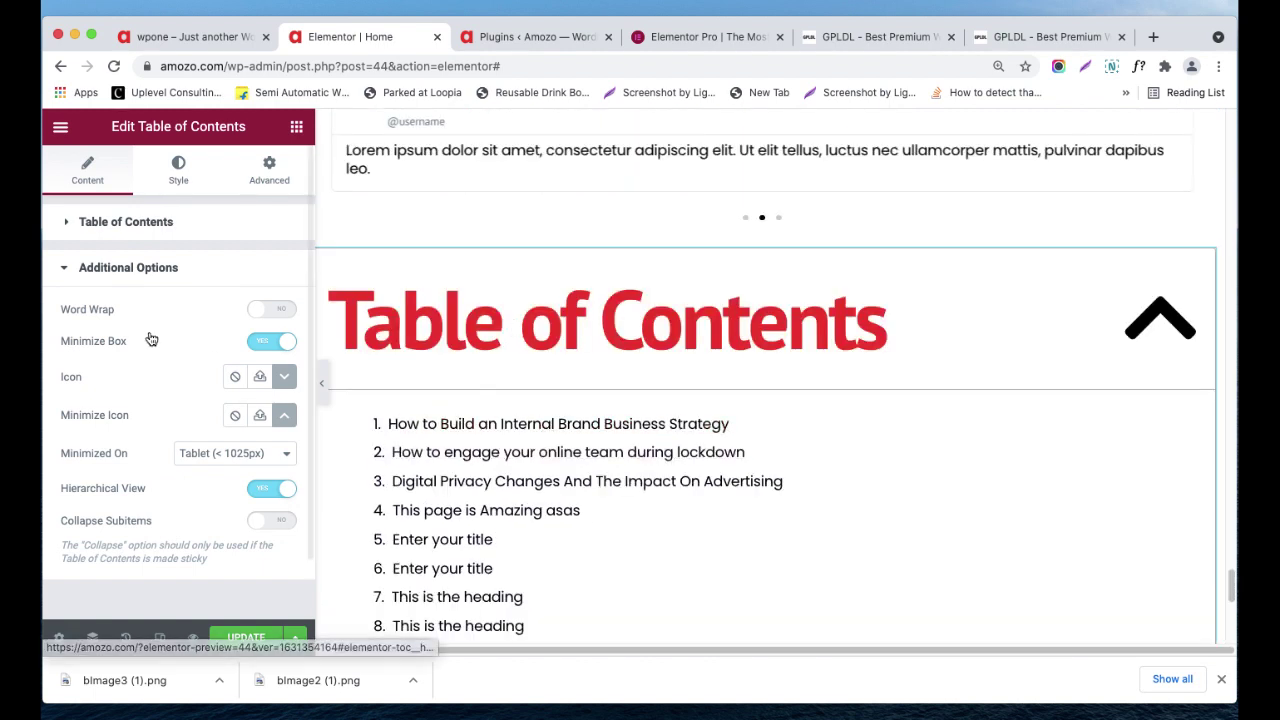
left_click(150, 222)
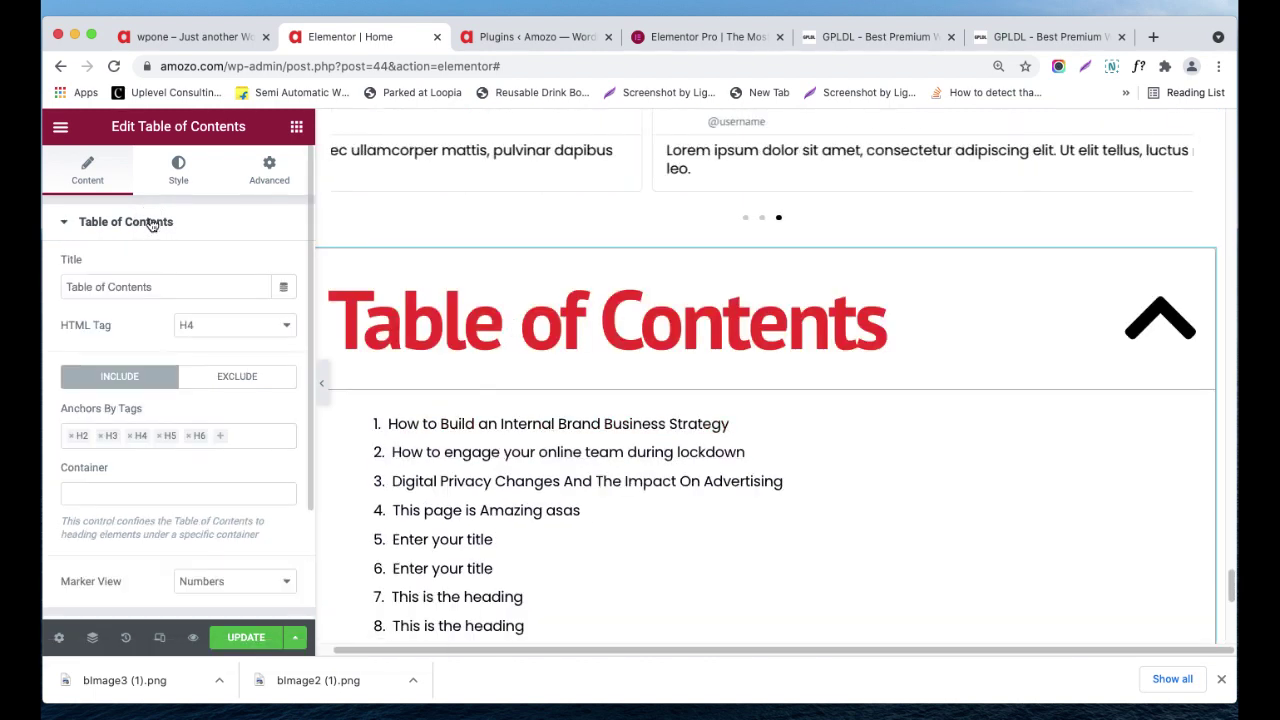
left_click(152, 285)
scroll(152, 292, "down", 1)
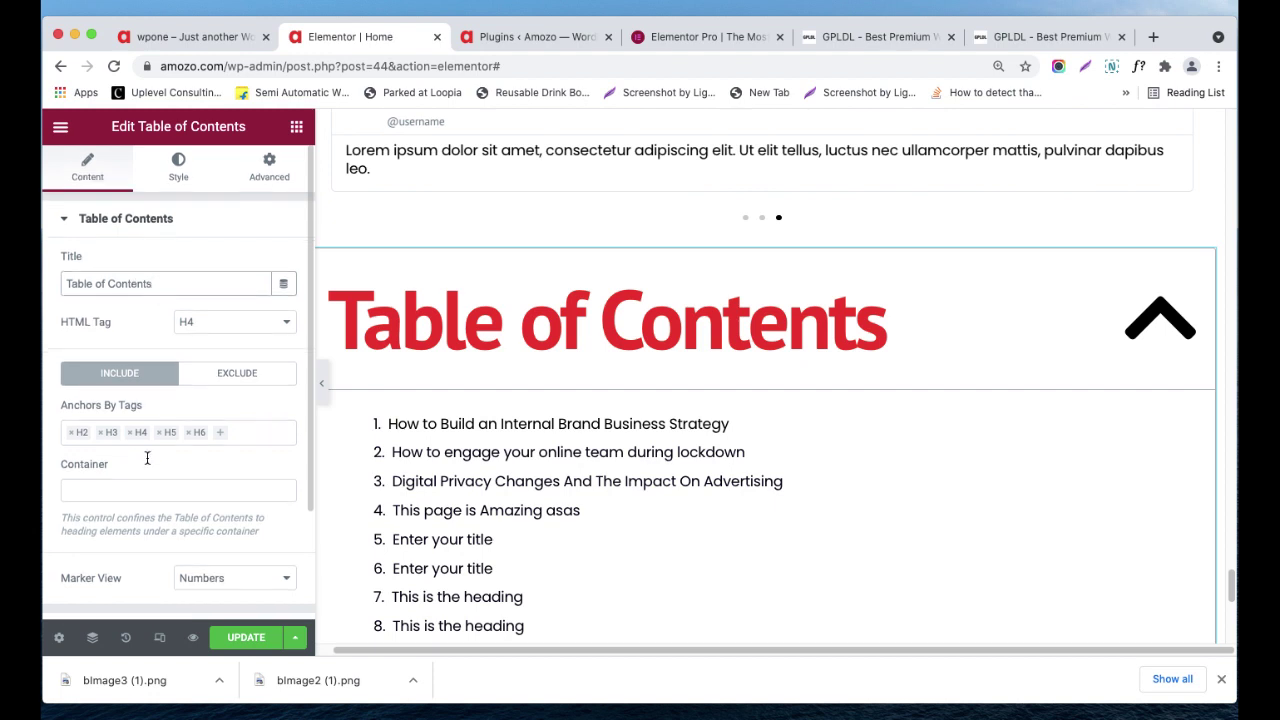
scroll(148, 470, "down", 2)
scroll(150, 465, "up", 1)
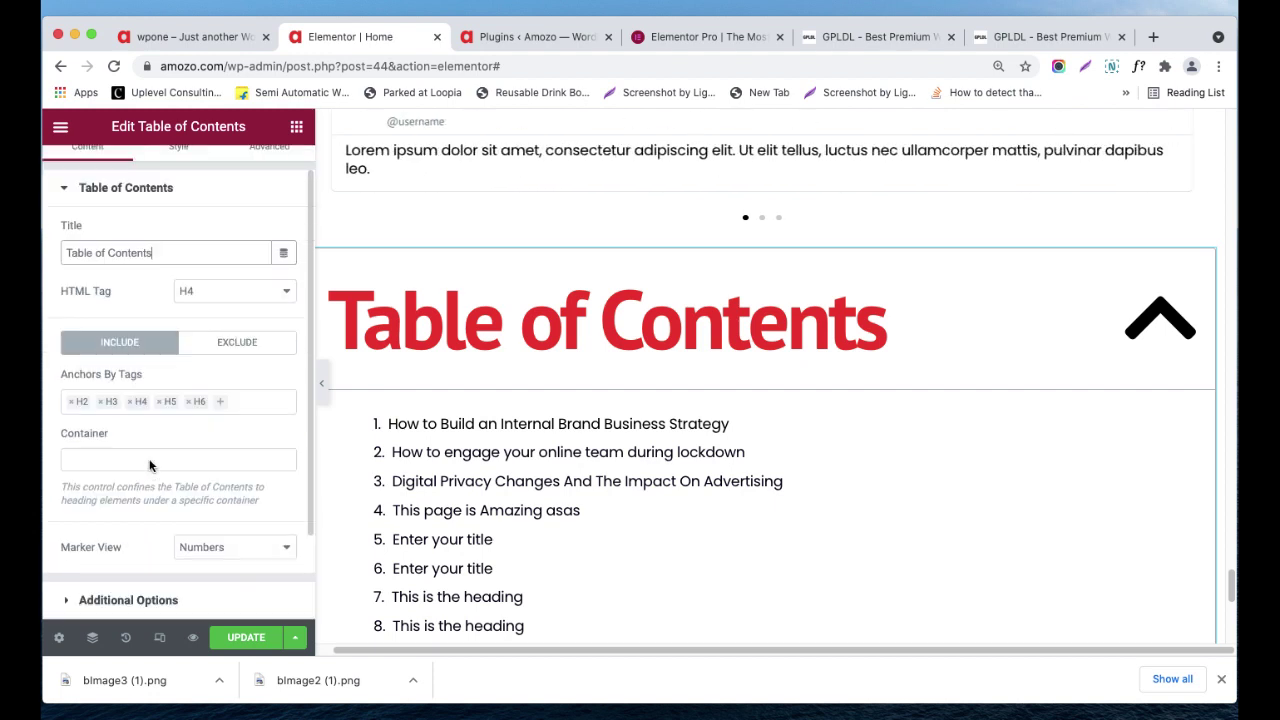
triple_click(180, 249)
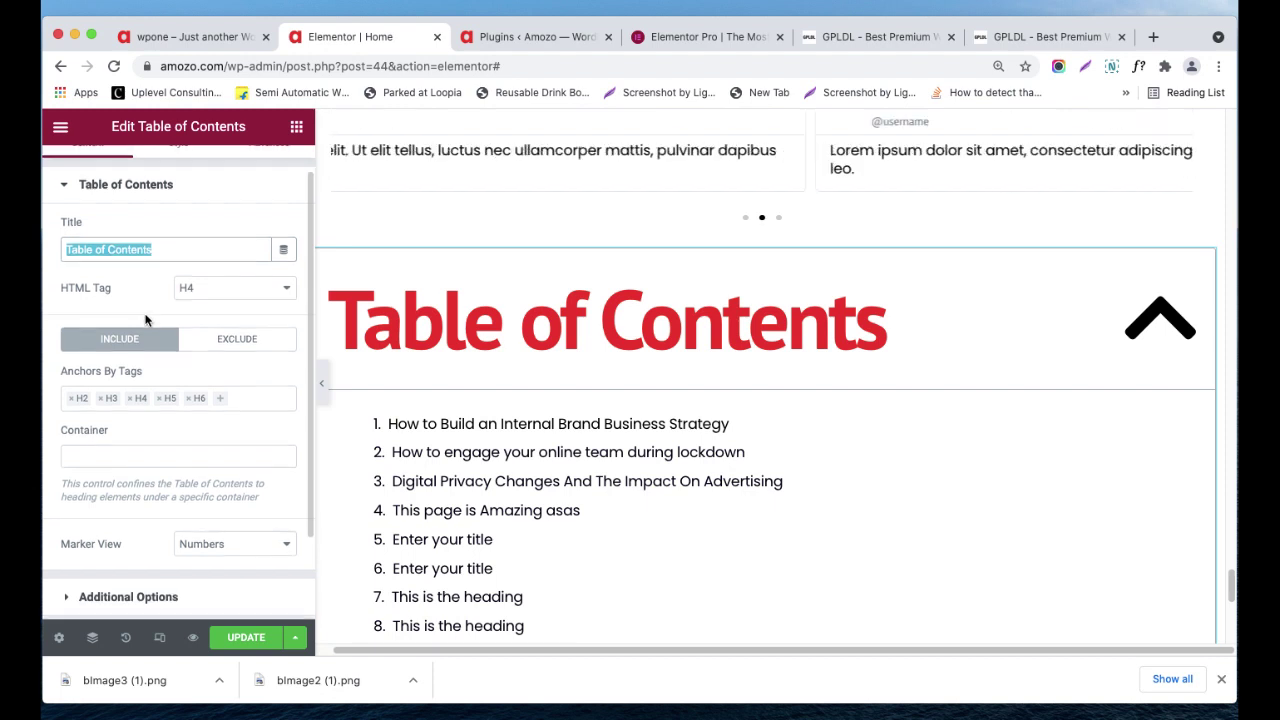
scroll(737, 457, "down", 3)
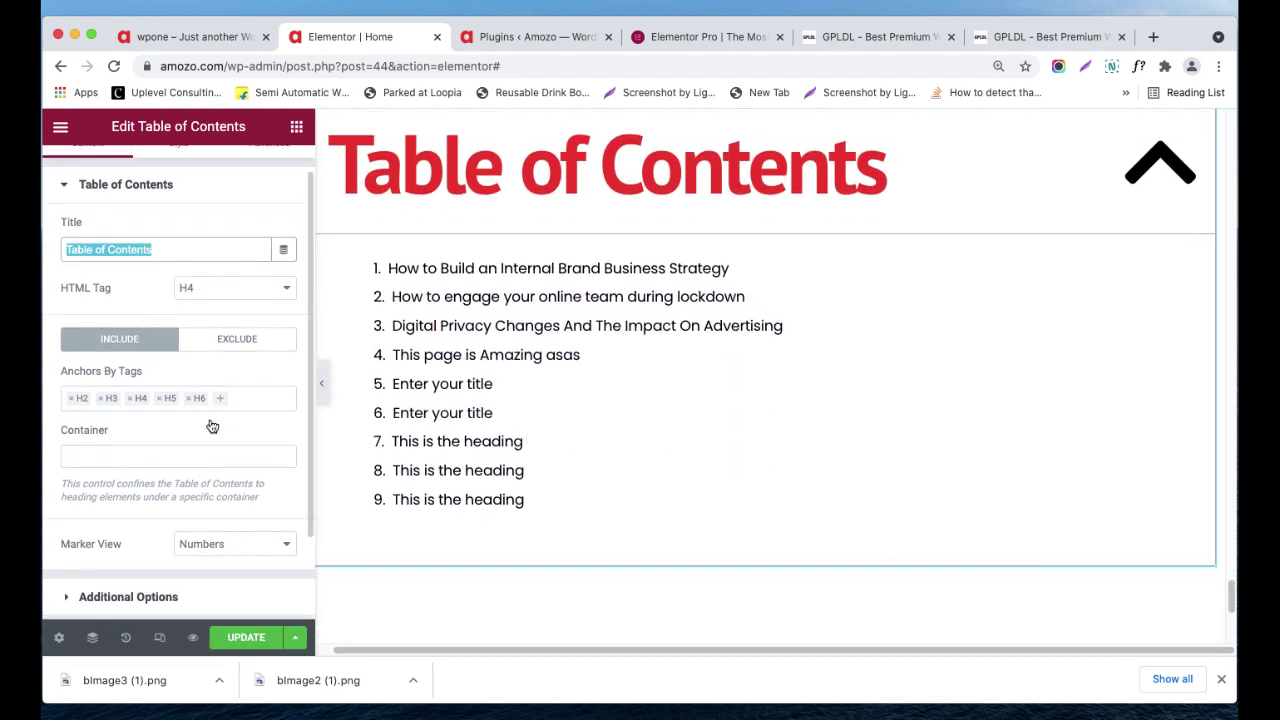
scroll(212, 425, "down", 1)
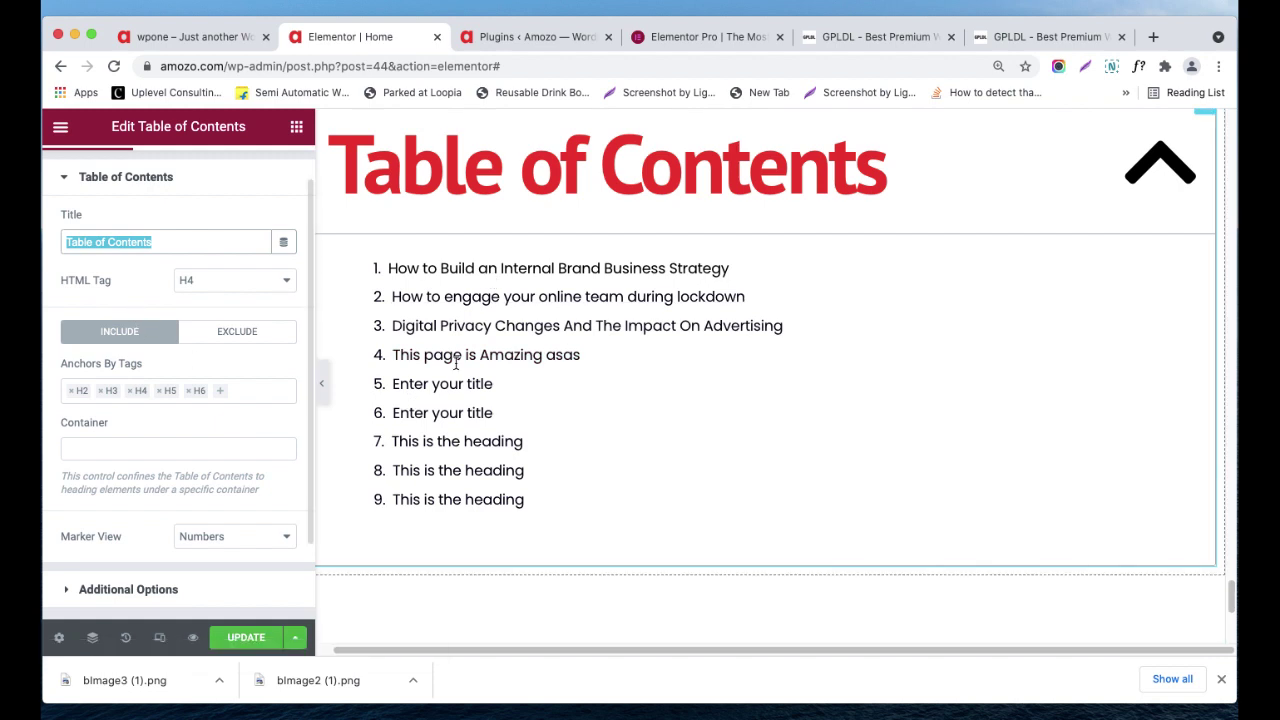
scroll(254, 325, "up", 2)
scroll(245, 335, "down", 3)
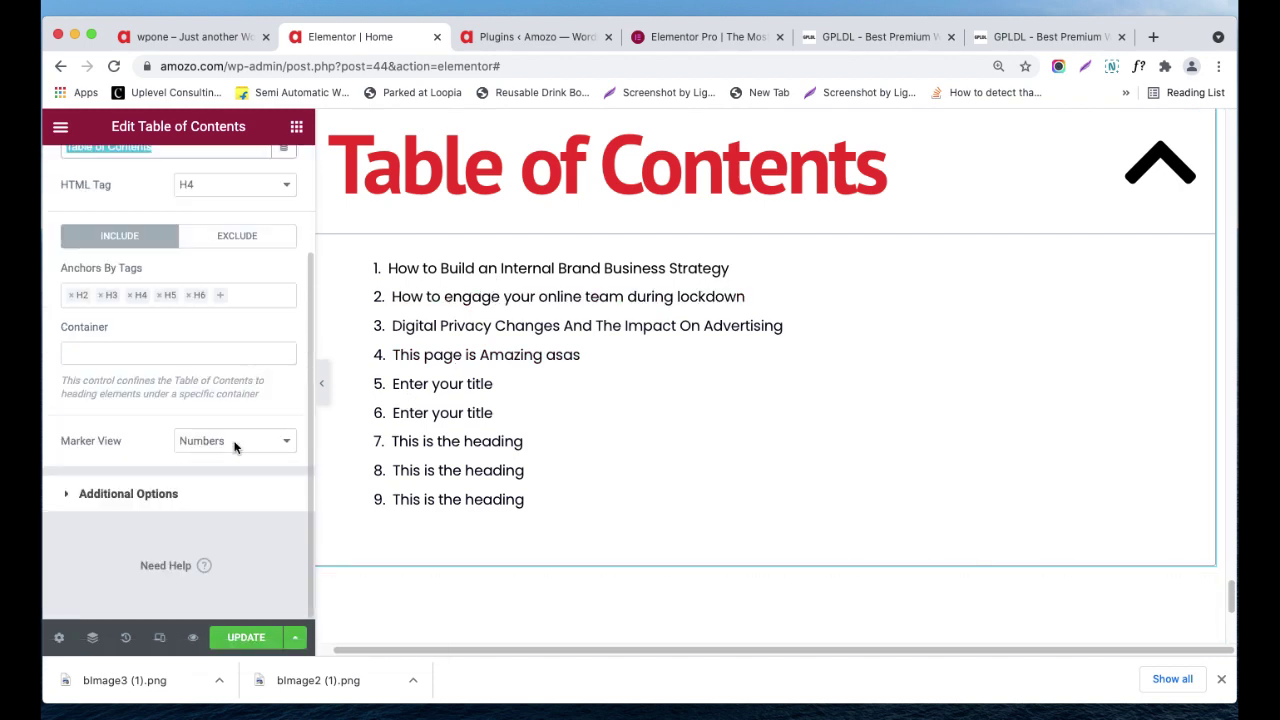
- Inspect the Table of Contents' additional options, box style and margin/padding settings, then return to widgets
left_click(143, 494)
scroll(166, 451, "down", 1)
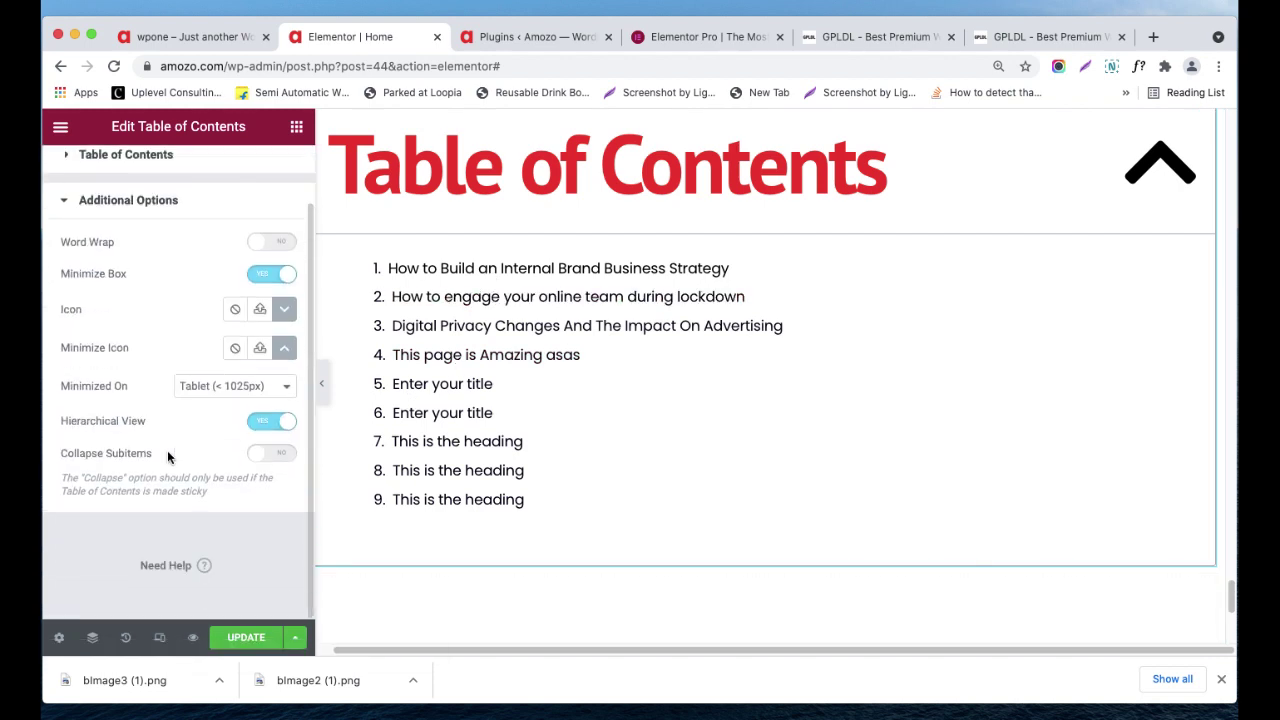
scroll(167, 450, "up", 1)
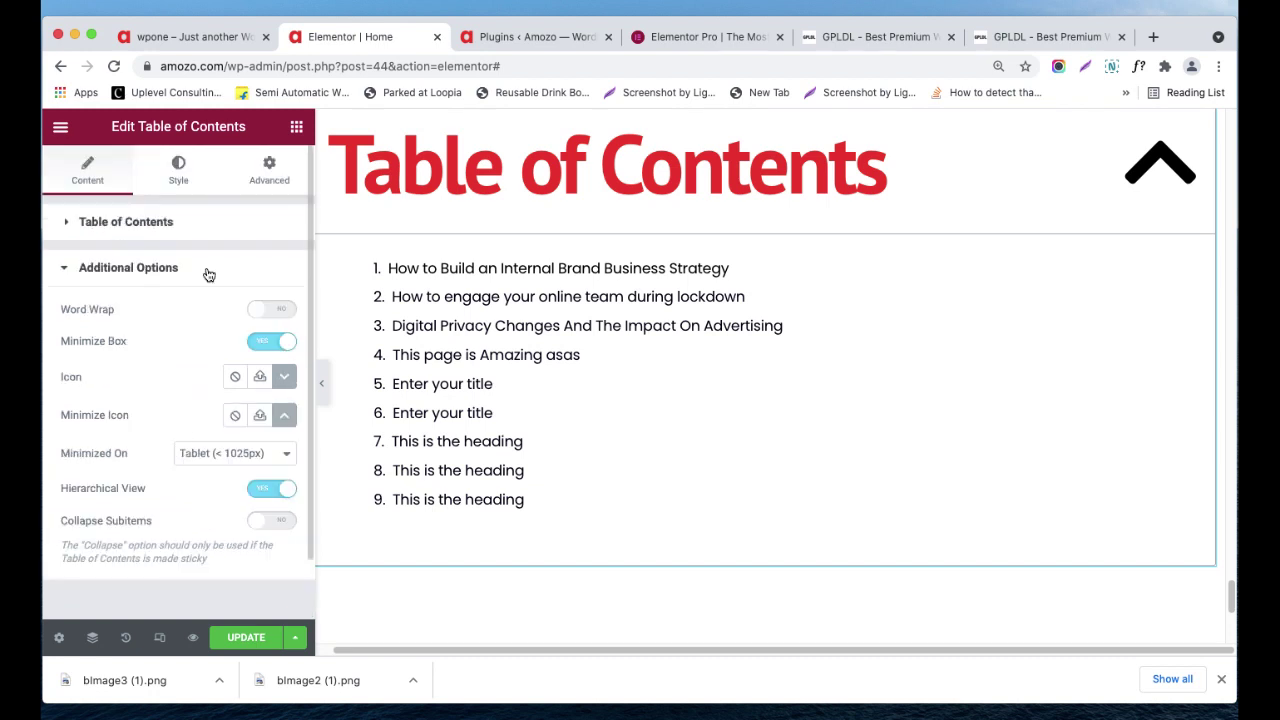
left_click(185, 170)
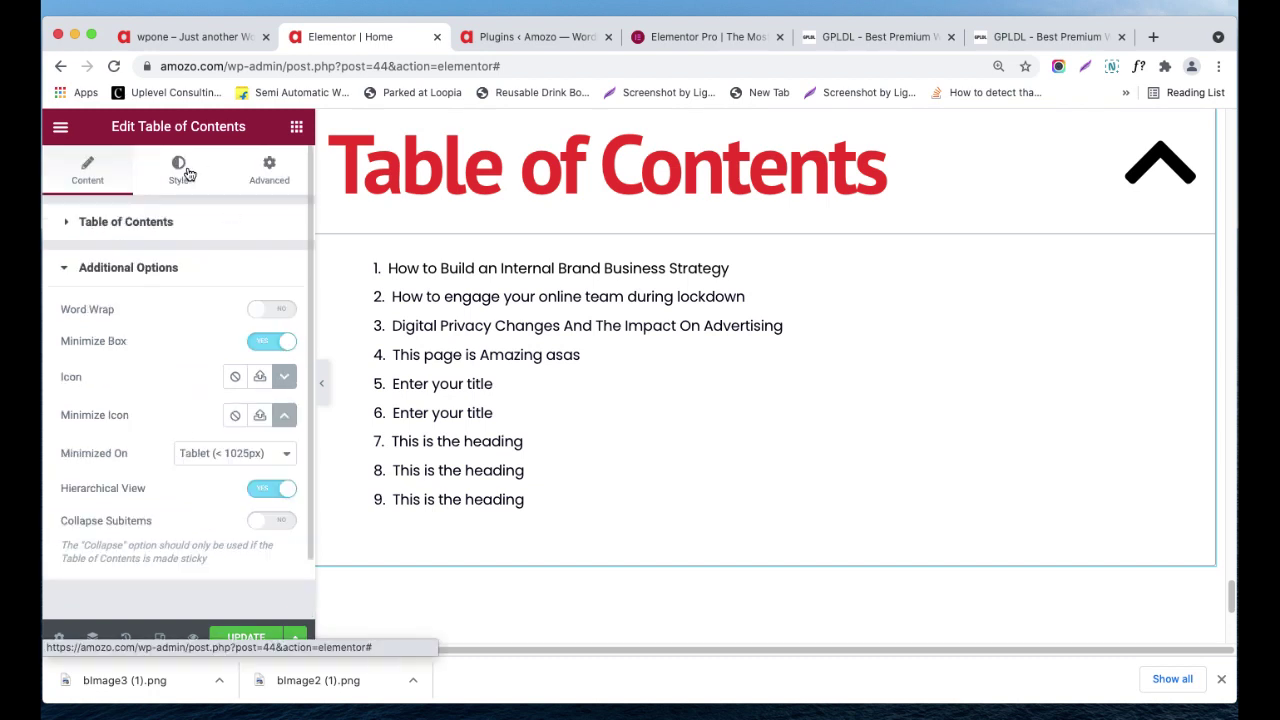
left_click(268, 179)
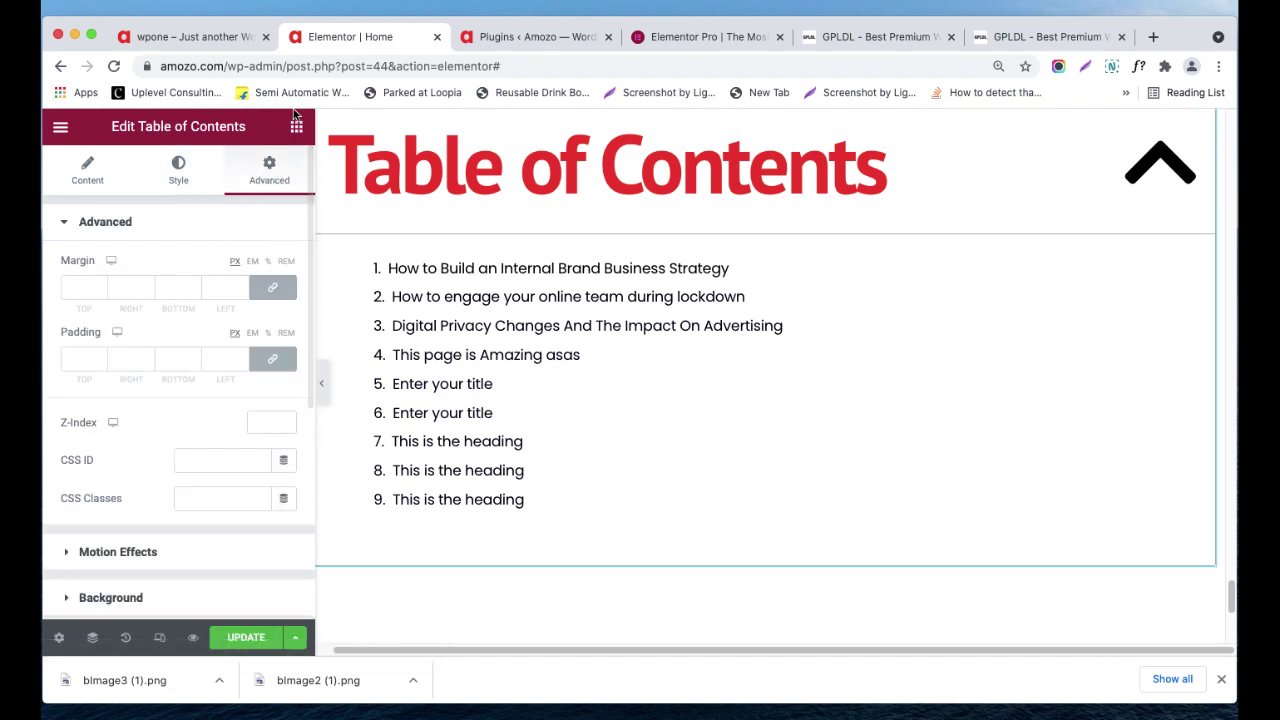
left_click(296, 129)
scroll(238, 400, "down", 10)
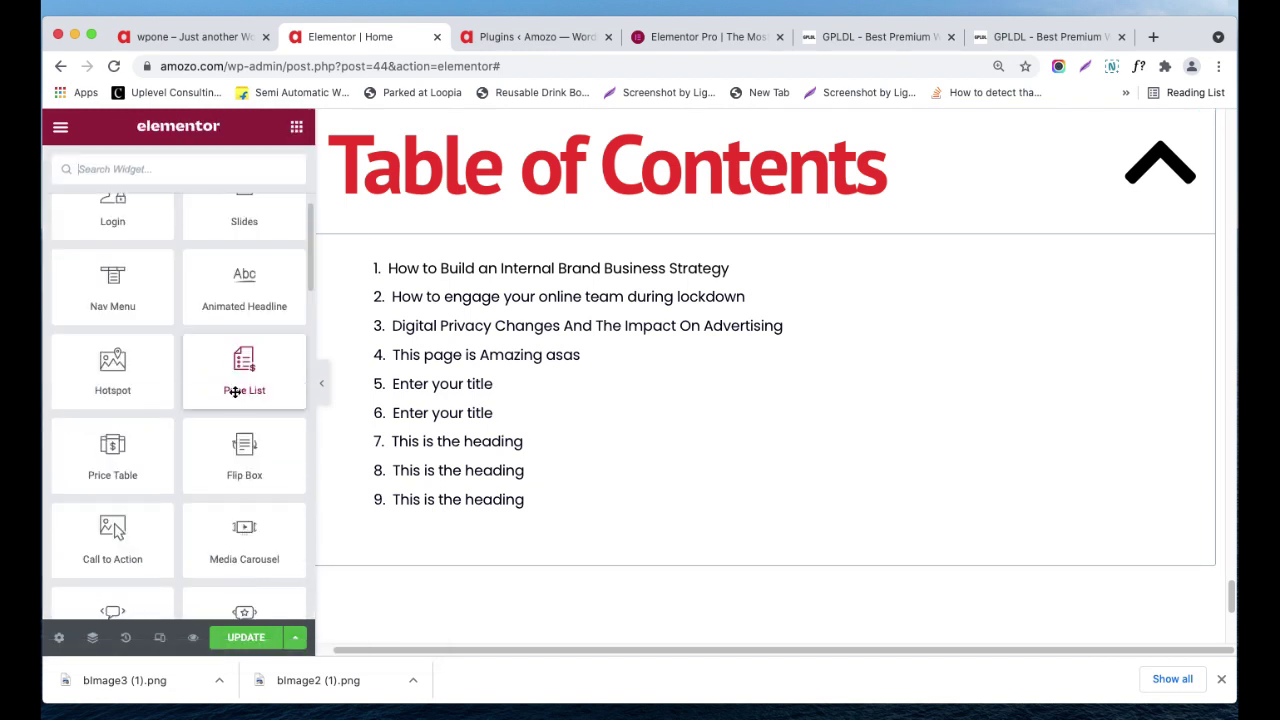
scroll(238, 459, "down", 2)
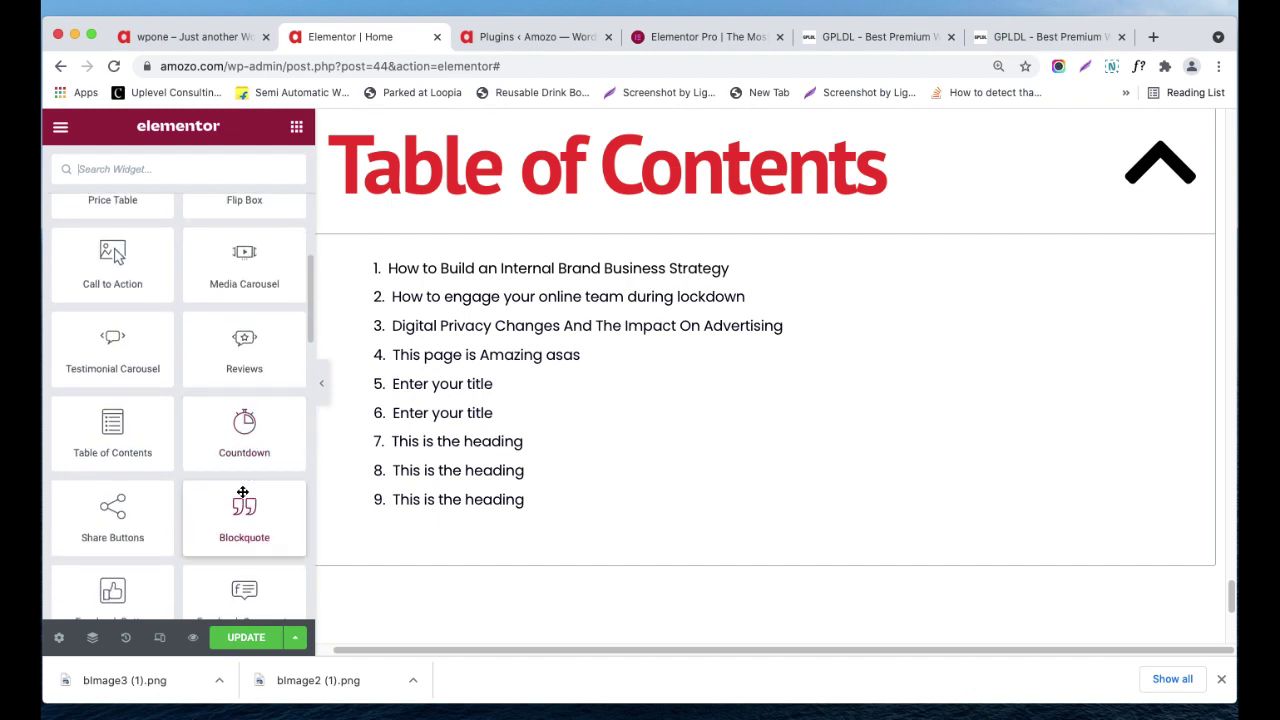
scroll(622, 437, "down", 3)
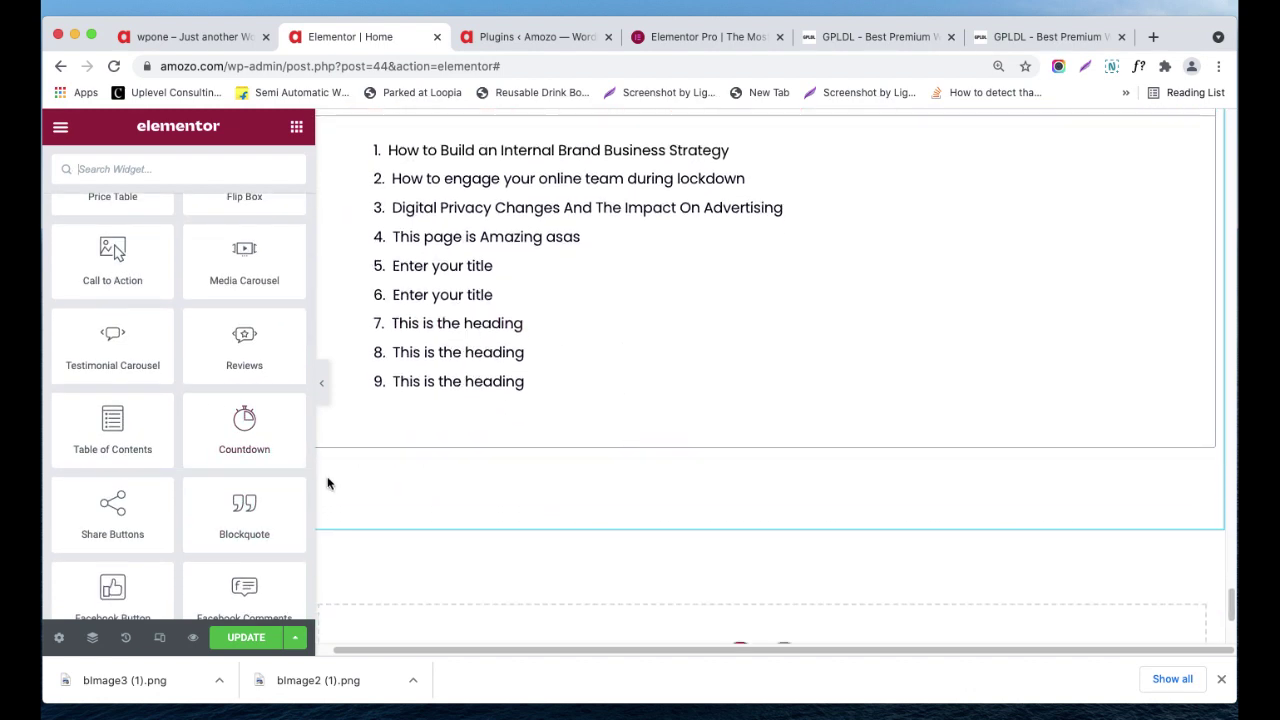
left_click_drag(250, 448, 663, 440)
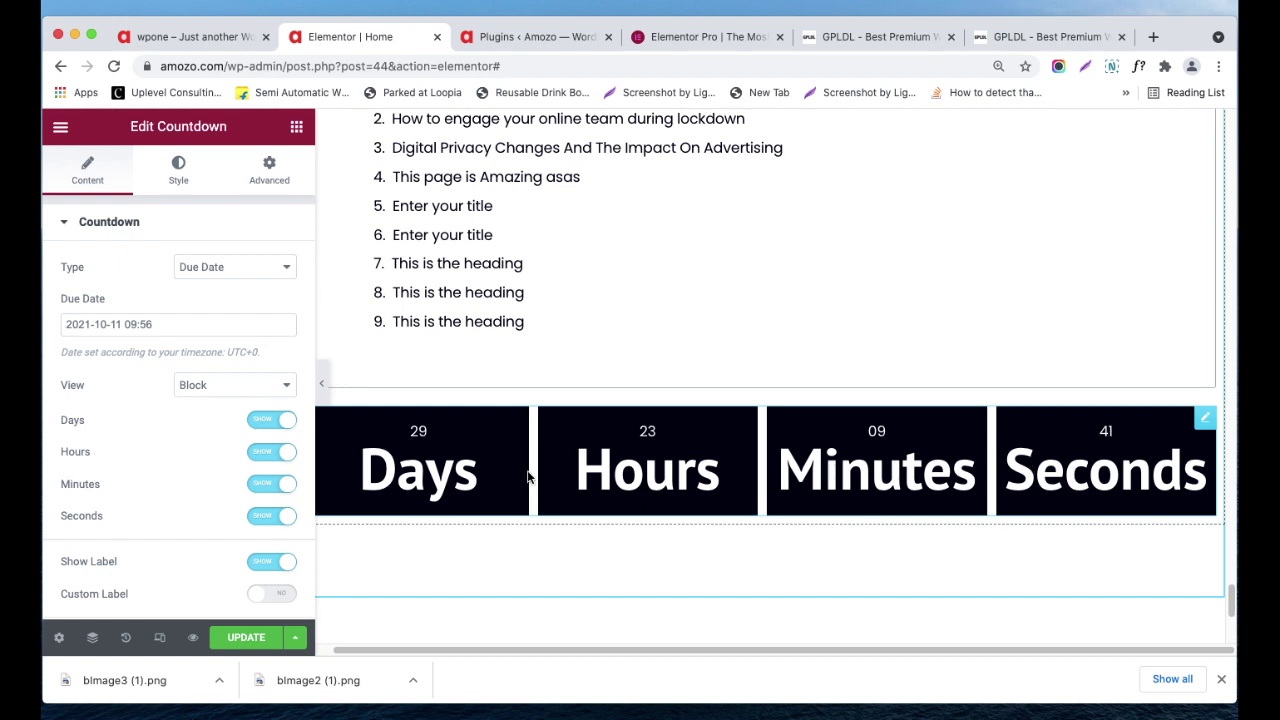
scroll(200, 470, "down", 1)
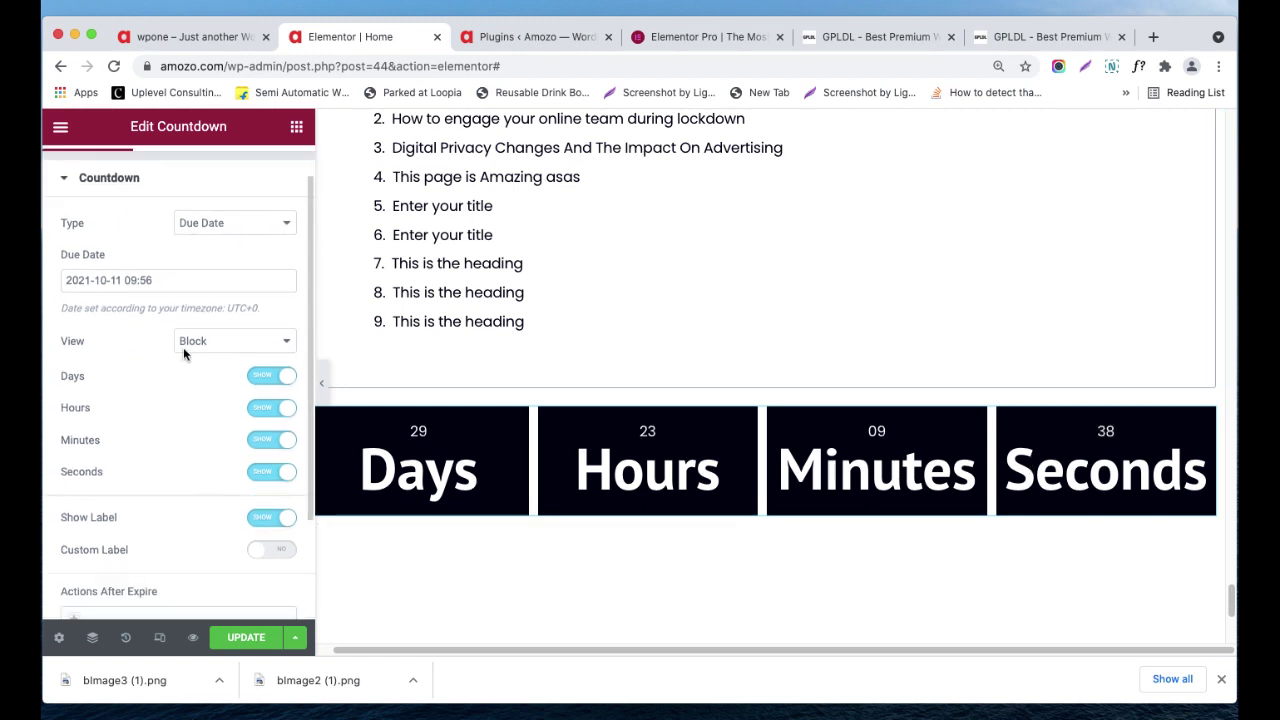
scroll(197, 493, "down", 3)
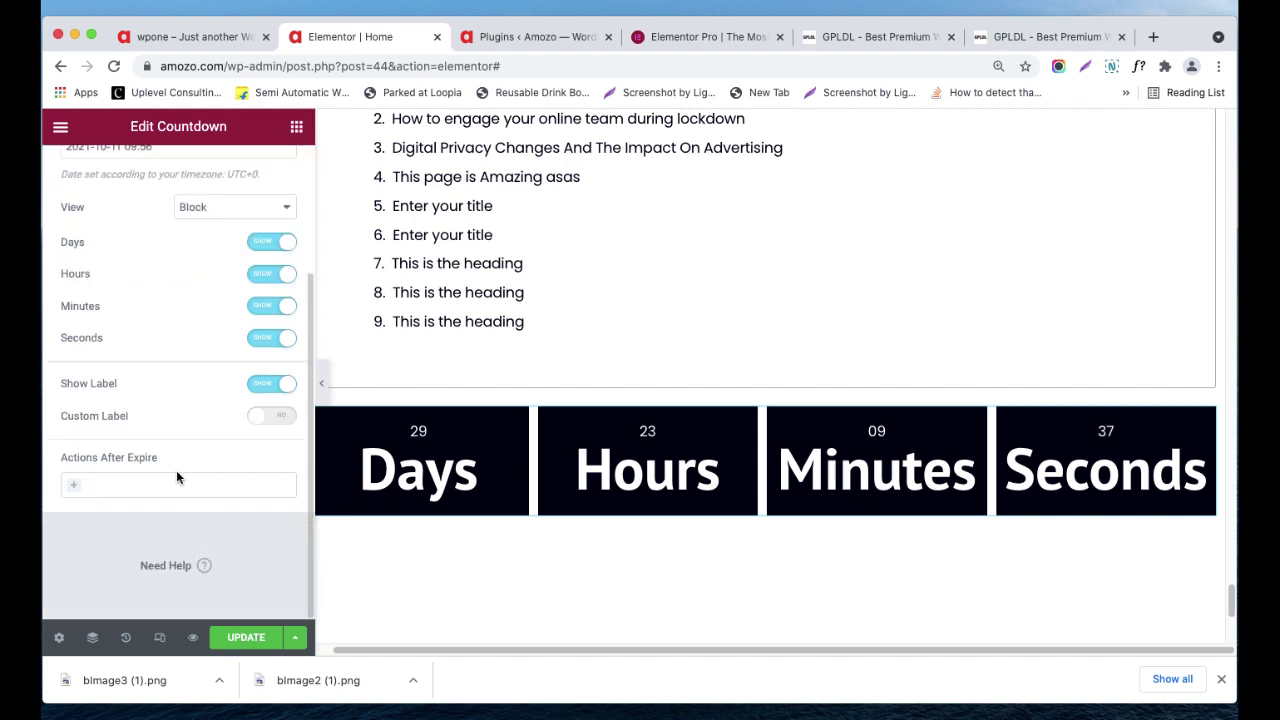
scroll(180, 460, "up", 4)
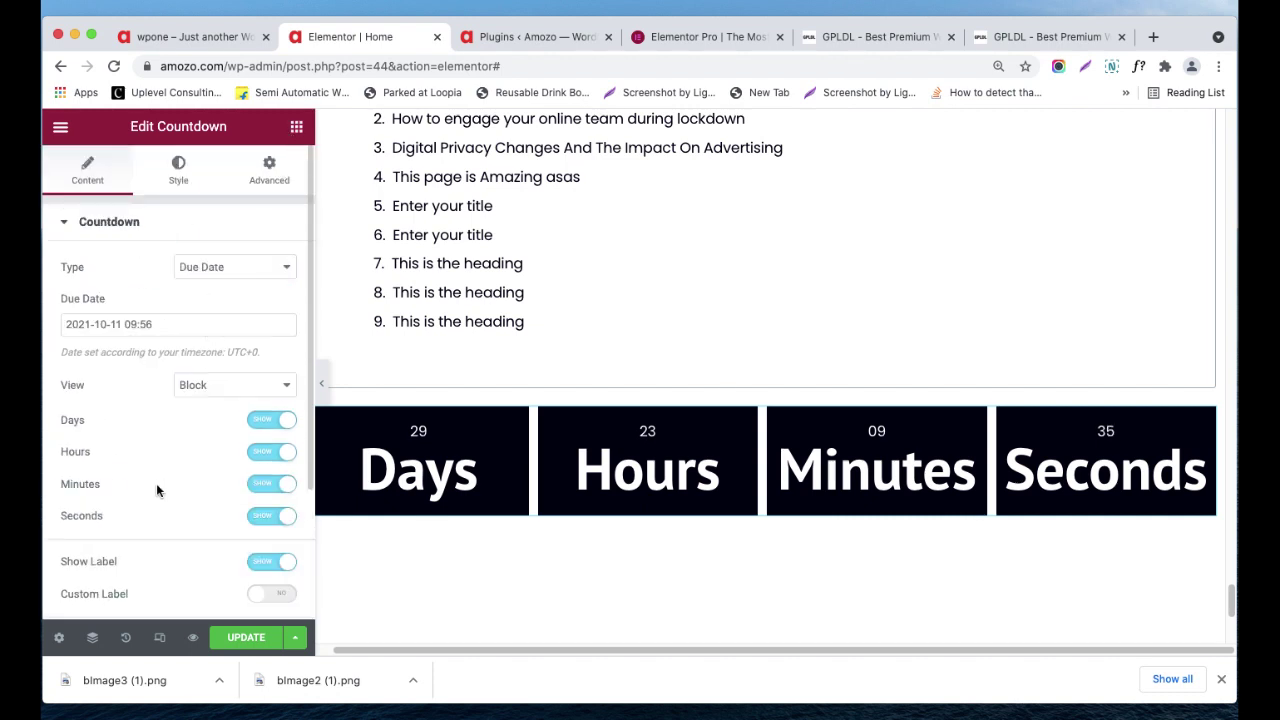
scroll(156, 490, "down", 4)
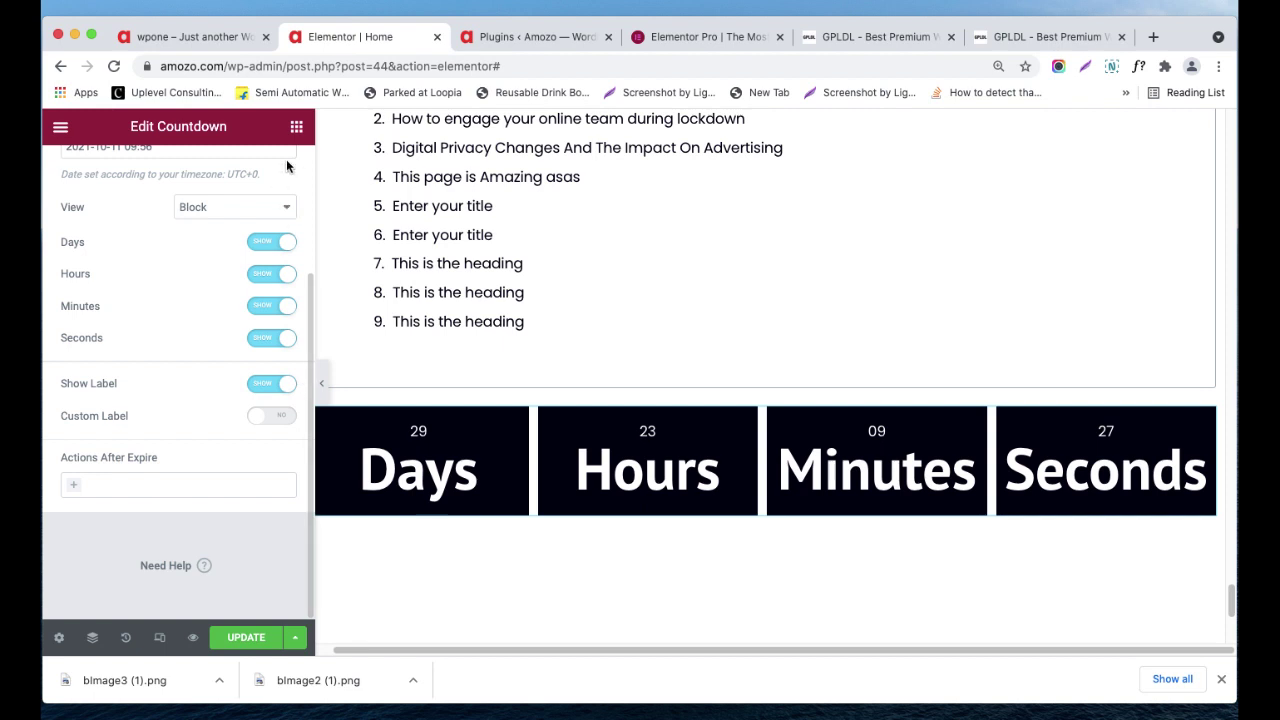
left_click(296, 126)
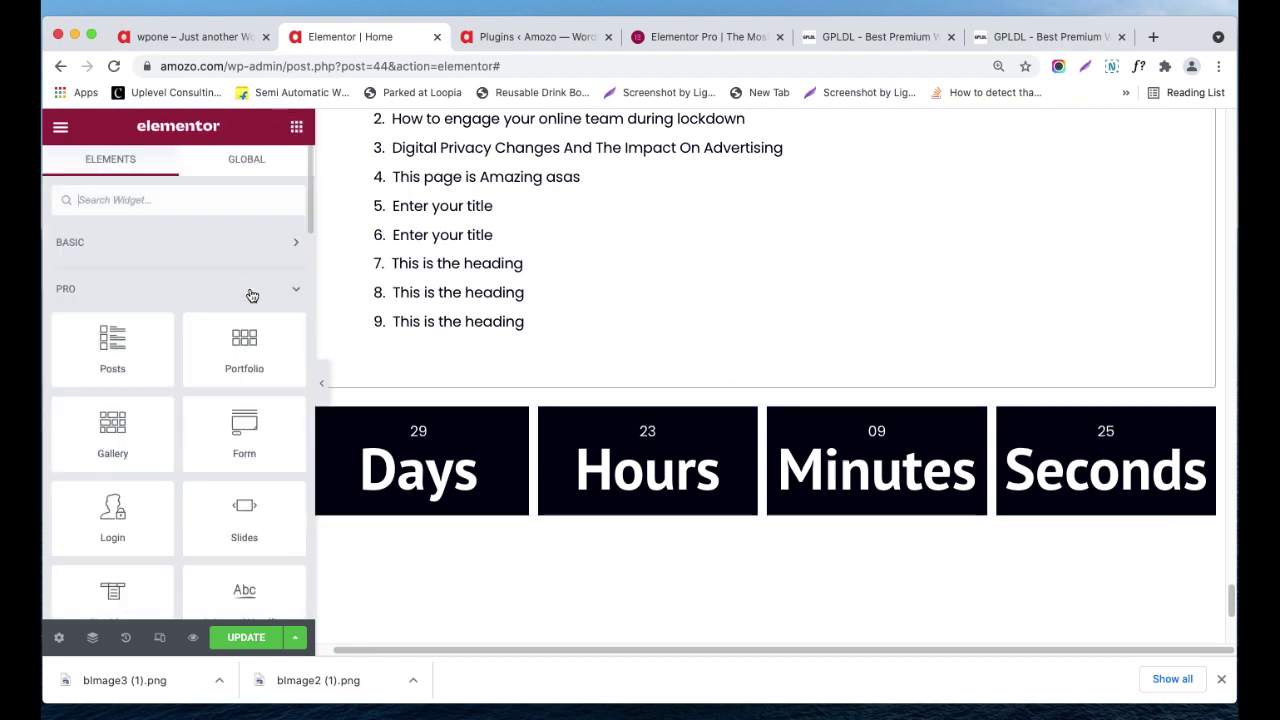
- Drop Facebook, Twitter and LinkedIn Share Buttons between the Table of Contents and the Countdown
scroll(246, 414, "down", 5)
scroll(246, 428, "down", 4)
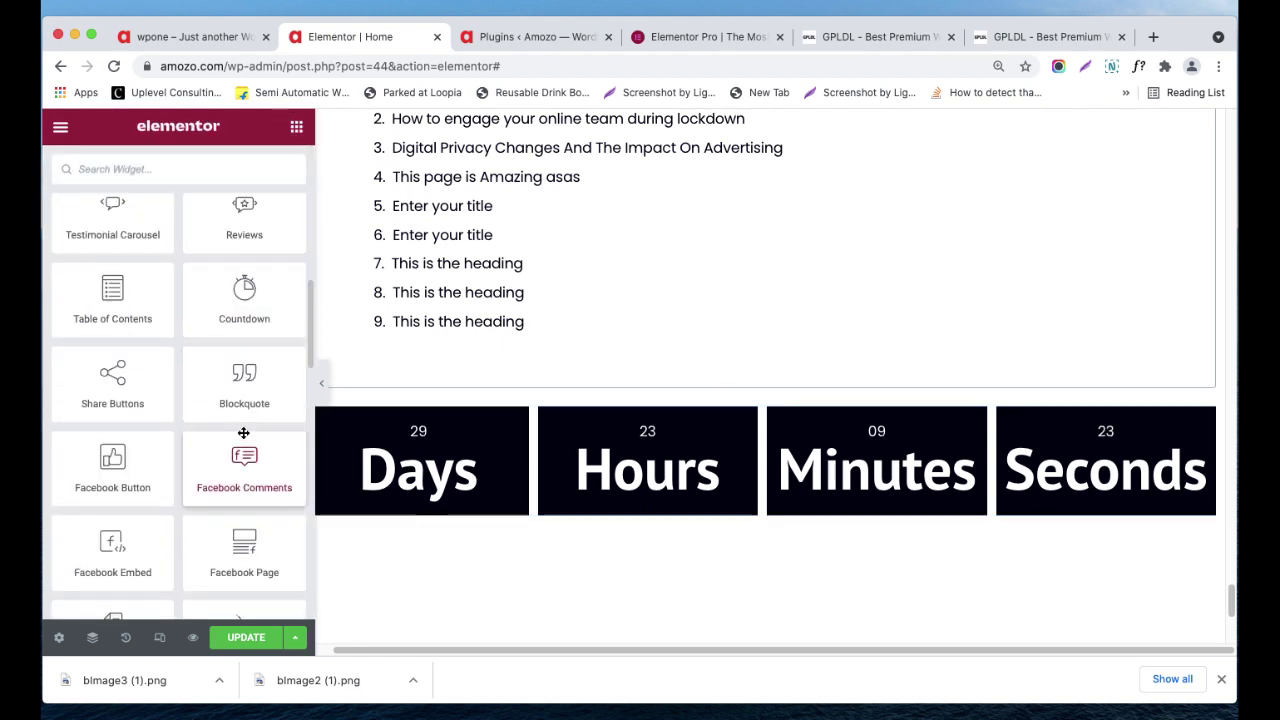
scroll(241, 435, "down", 2)
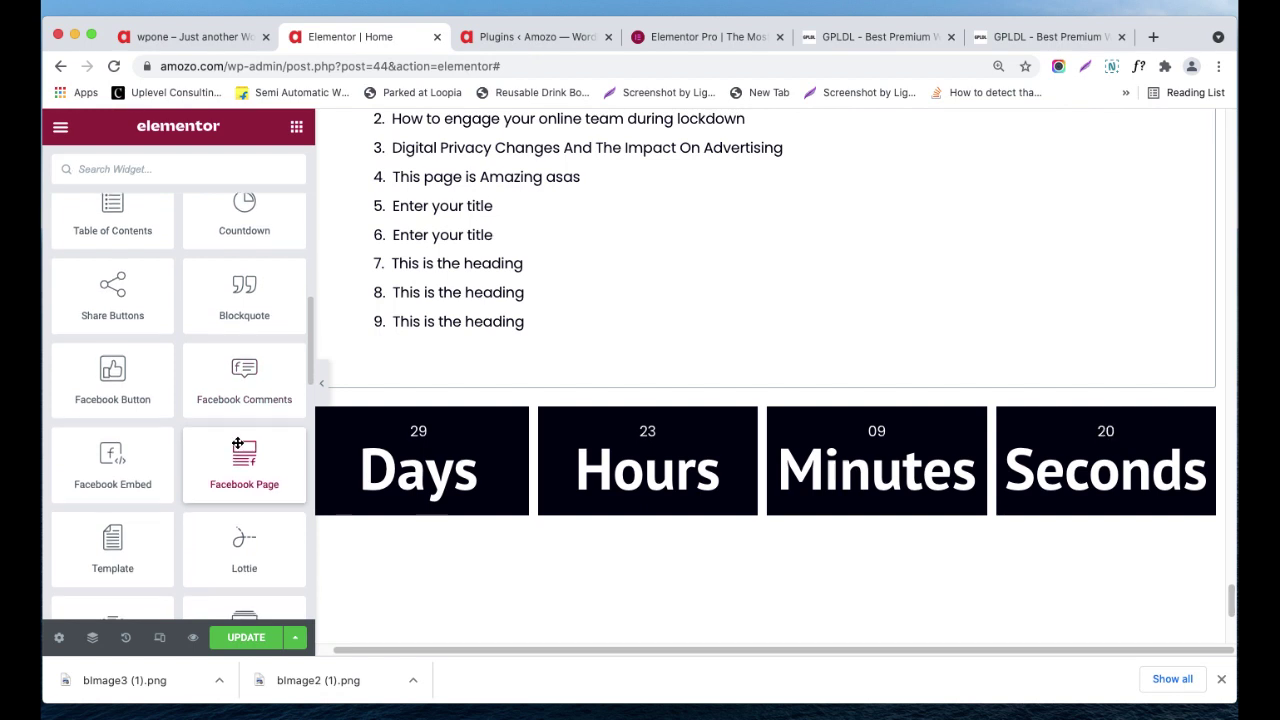
left_click_drag(101, 315, 641, 426)
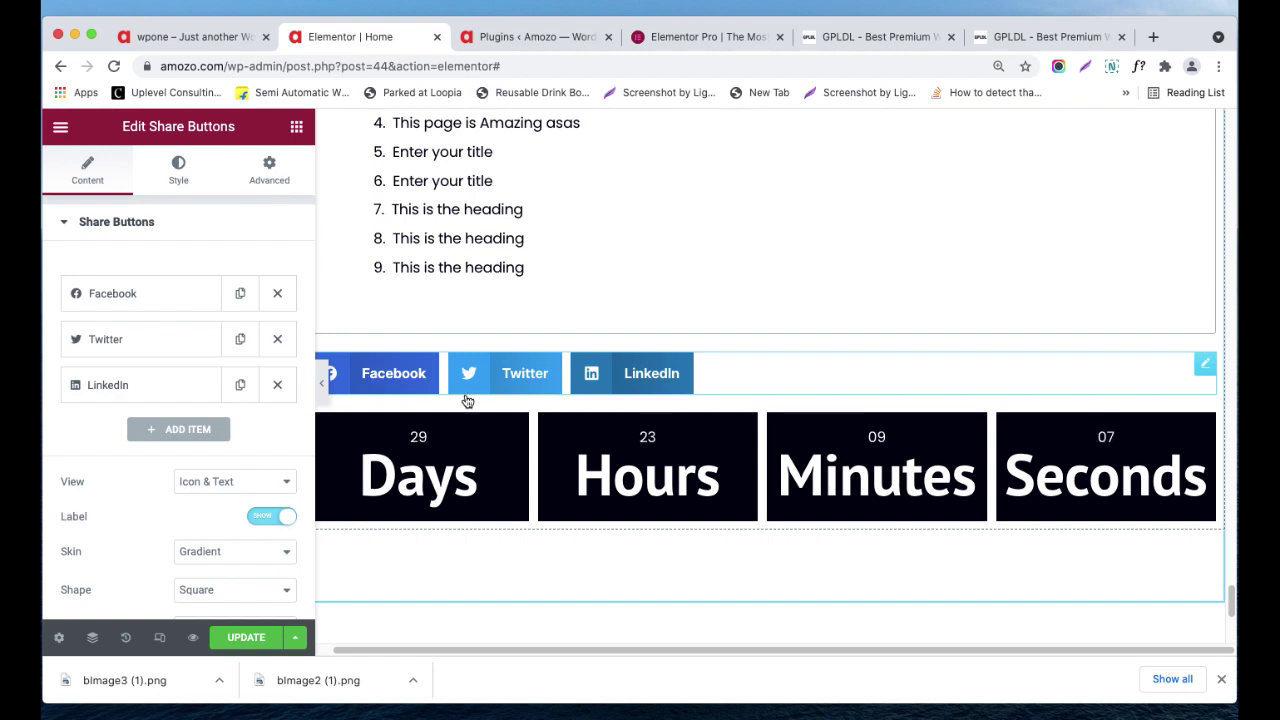
- Review the share buttons' settings, Style and Advanced margin/padding options, then return to widgets
scroll(529, 557, "down", 2)
scroll(533, 547, "down", 5)
scroll(571, 520, "up", 20)
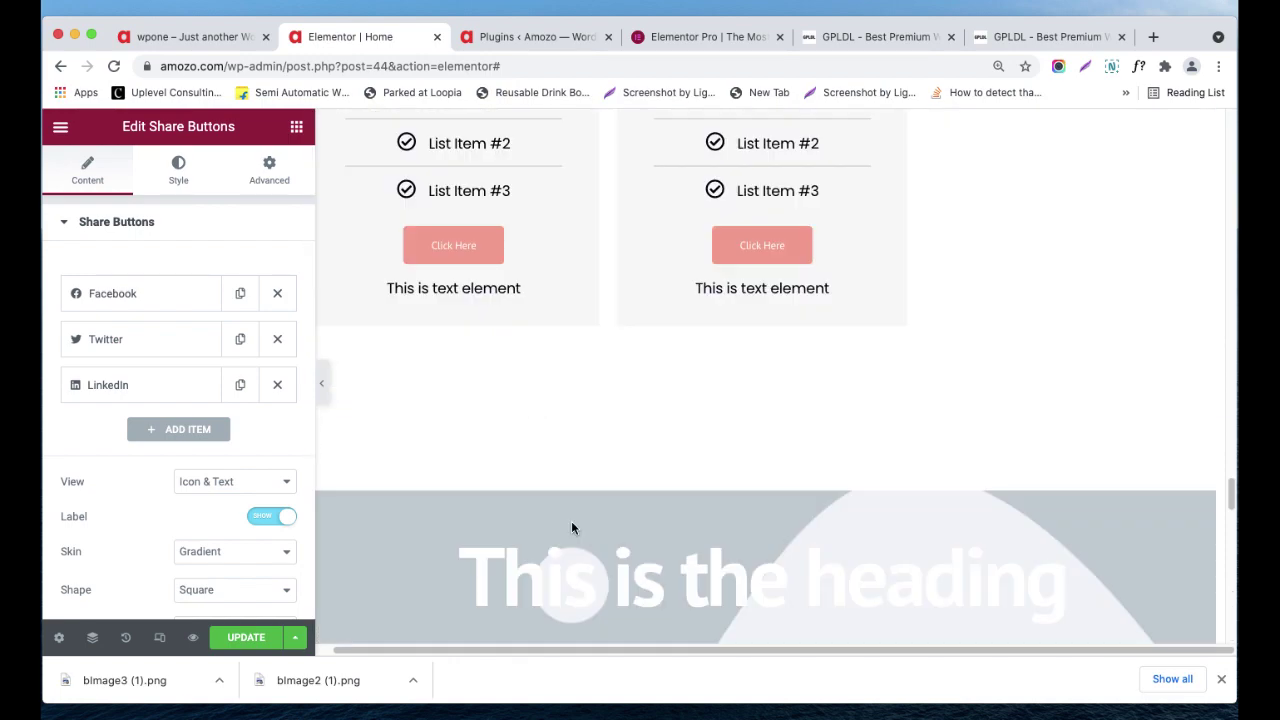
scroll(573, 527, "down", 15)
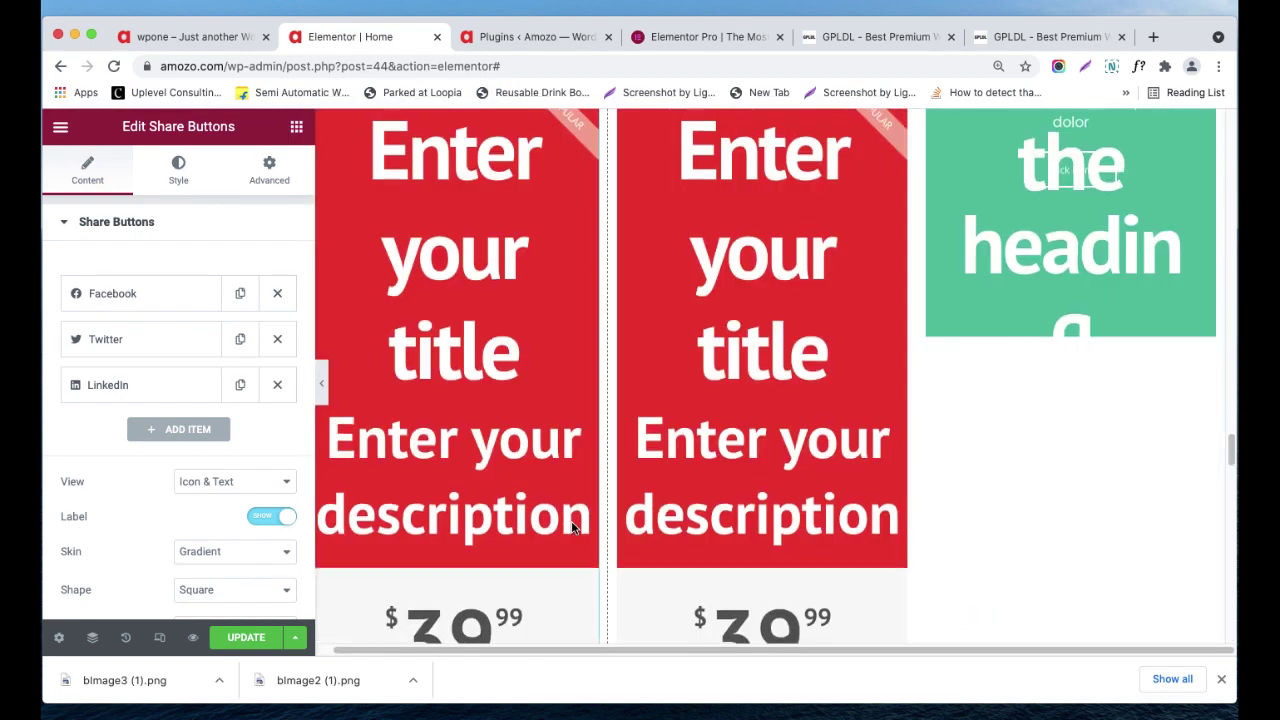
scroll(571, 522, "down", 12)
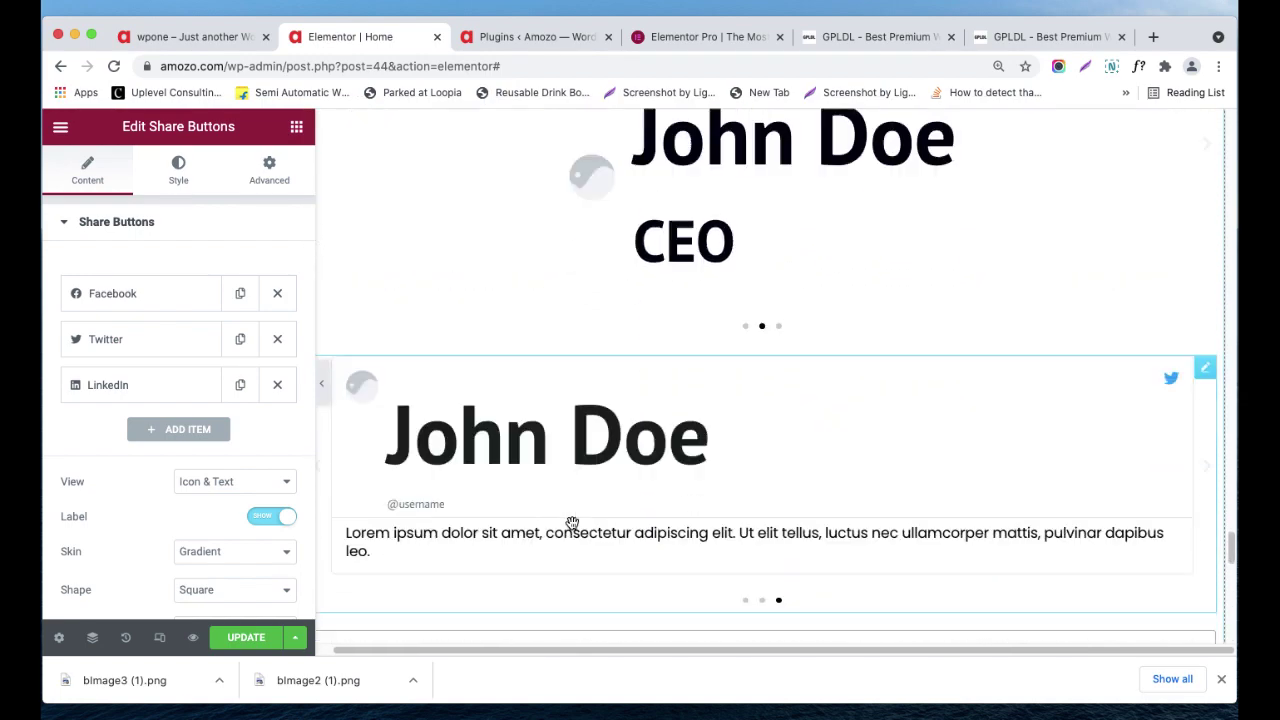
scroll(553, 521, "down", 1)
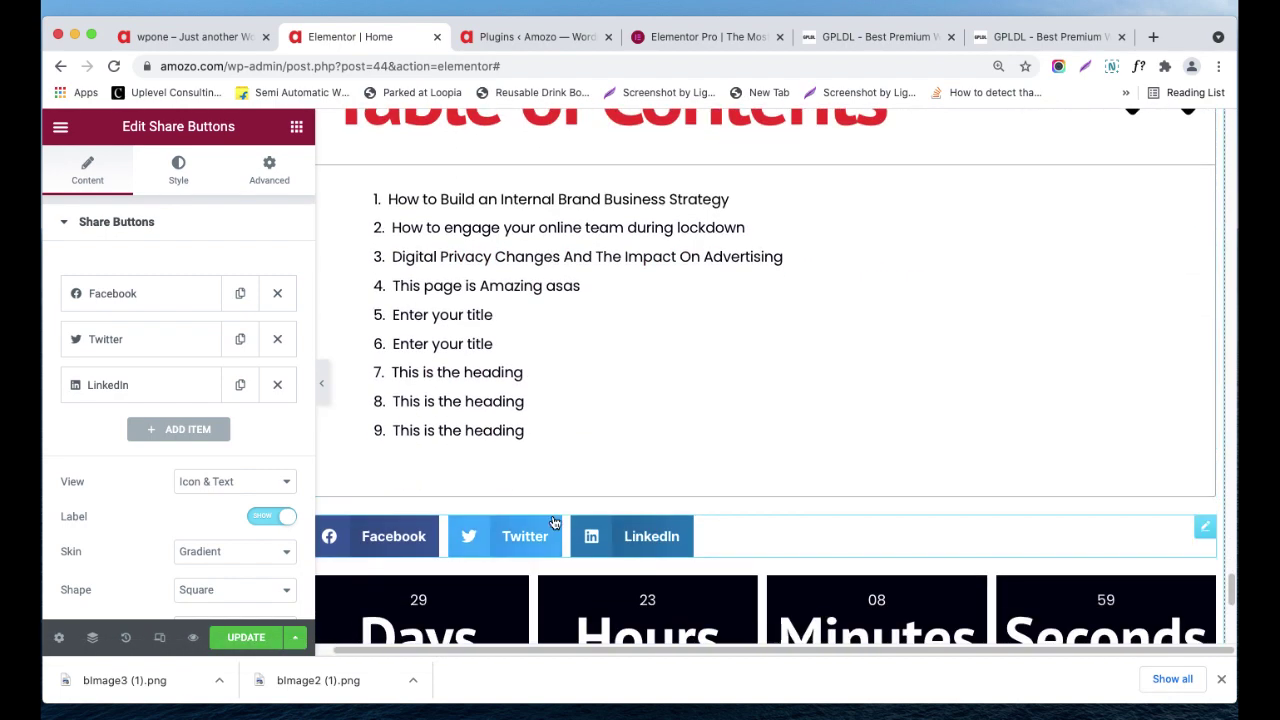
scroll(133, 477, "down", 1)
scroll(133, 477, "up", 1)
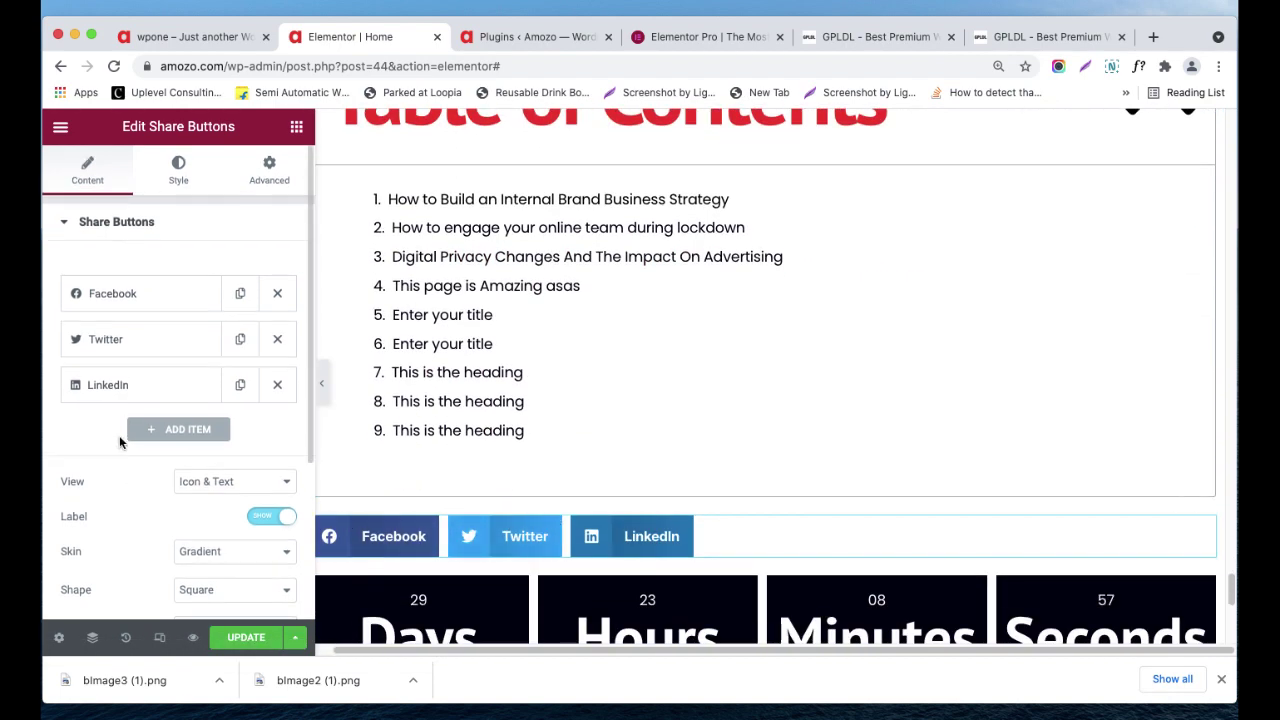
left_click(179, 172)
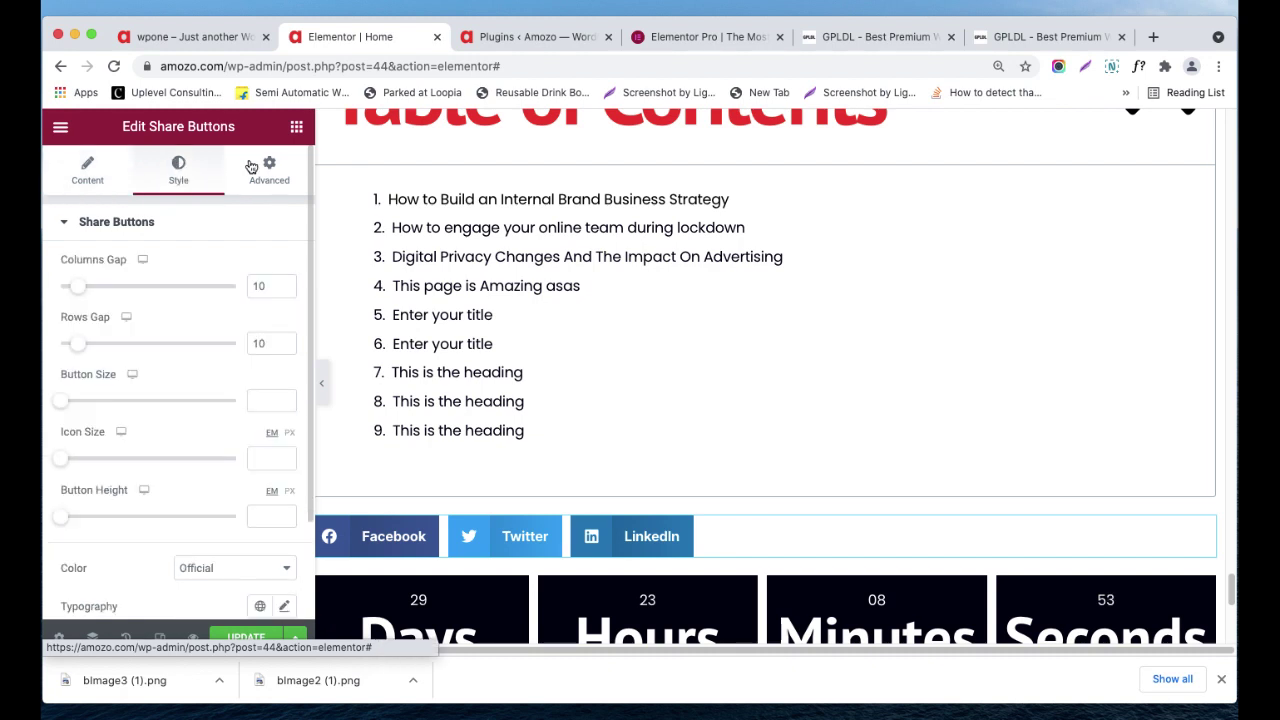
left_click(271, 166)
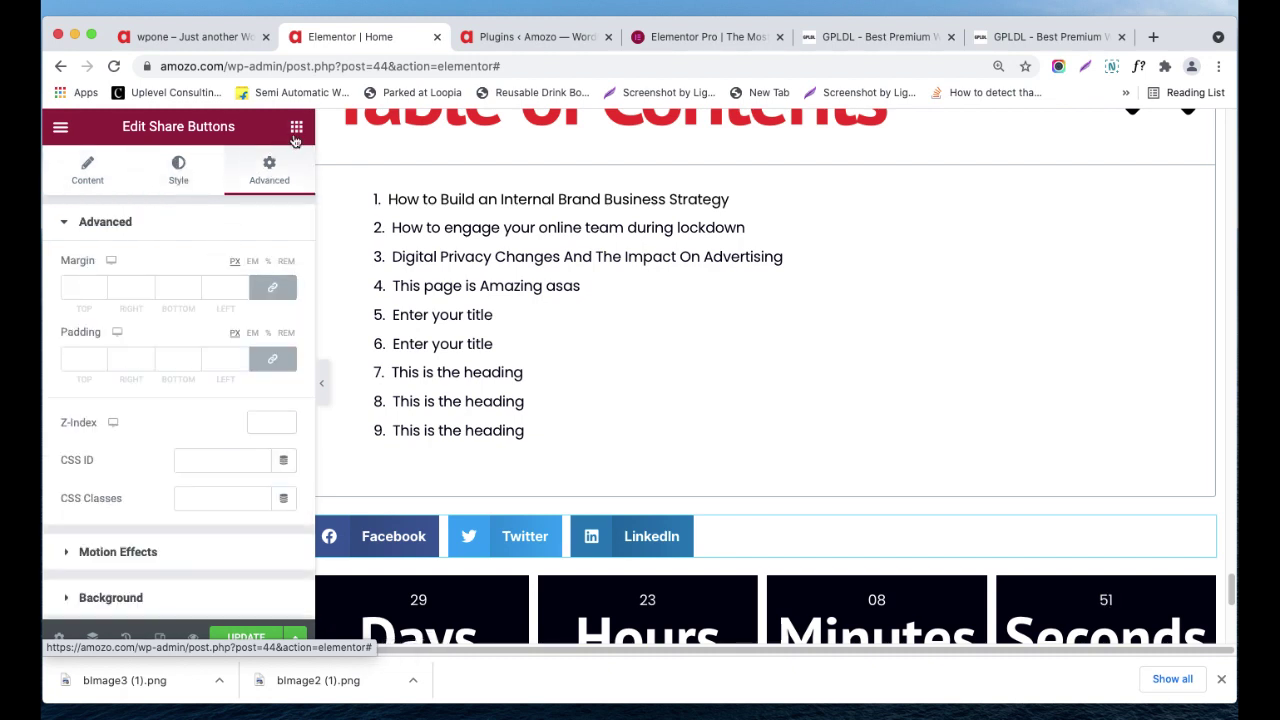
left_click(296, 130)
- Add a Blockquote widget below the Countdown
scroll(255, 450, "down", 10)
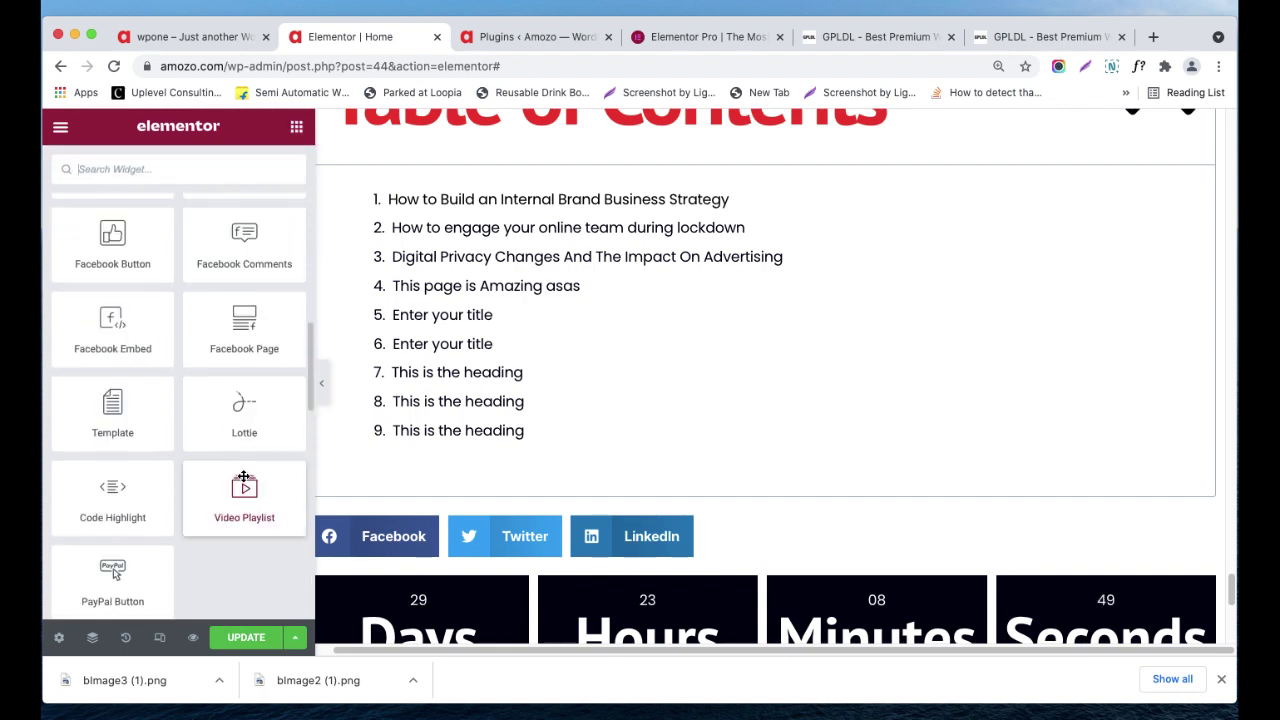
scroll(243, 477, "down", 1)
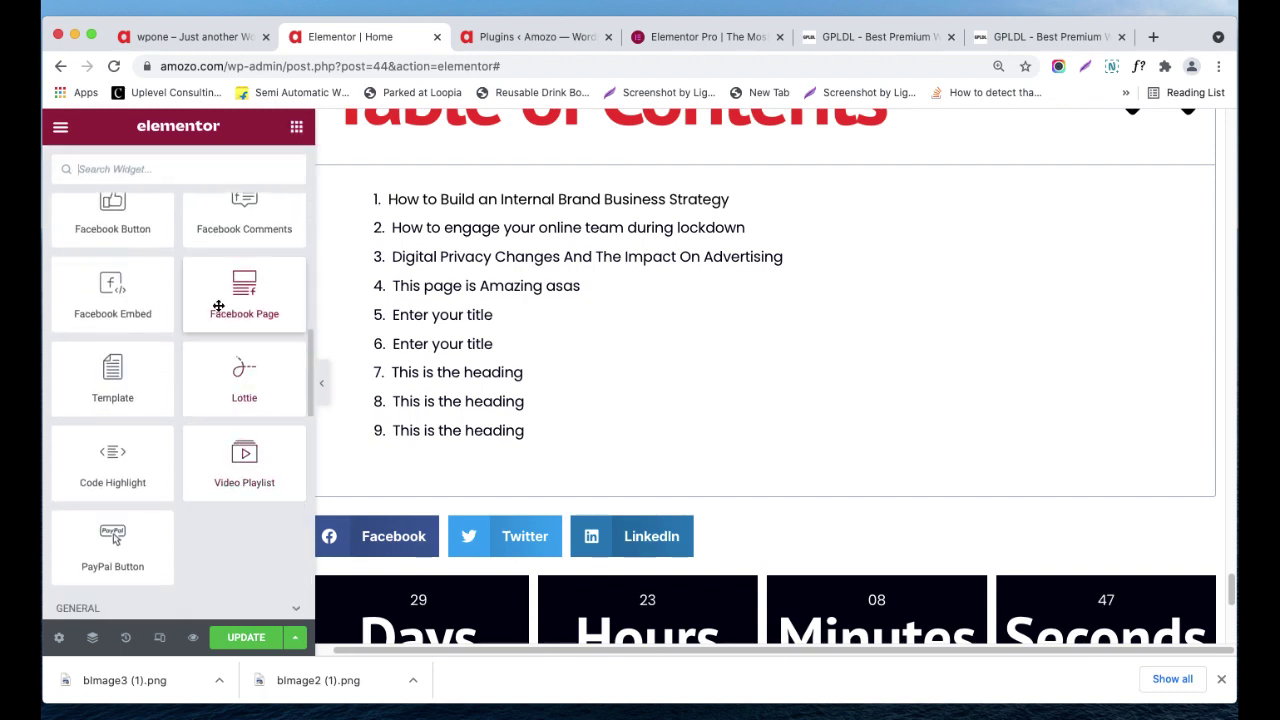
scroll(225, 300, "up", 5)
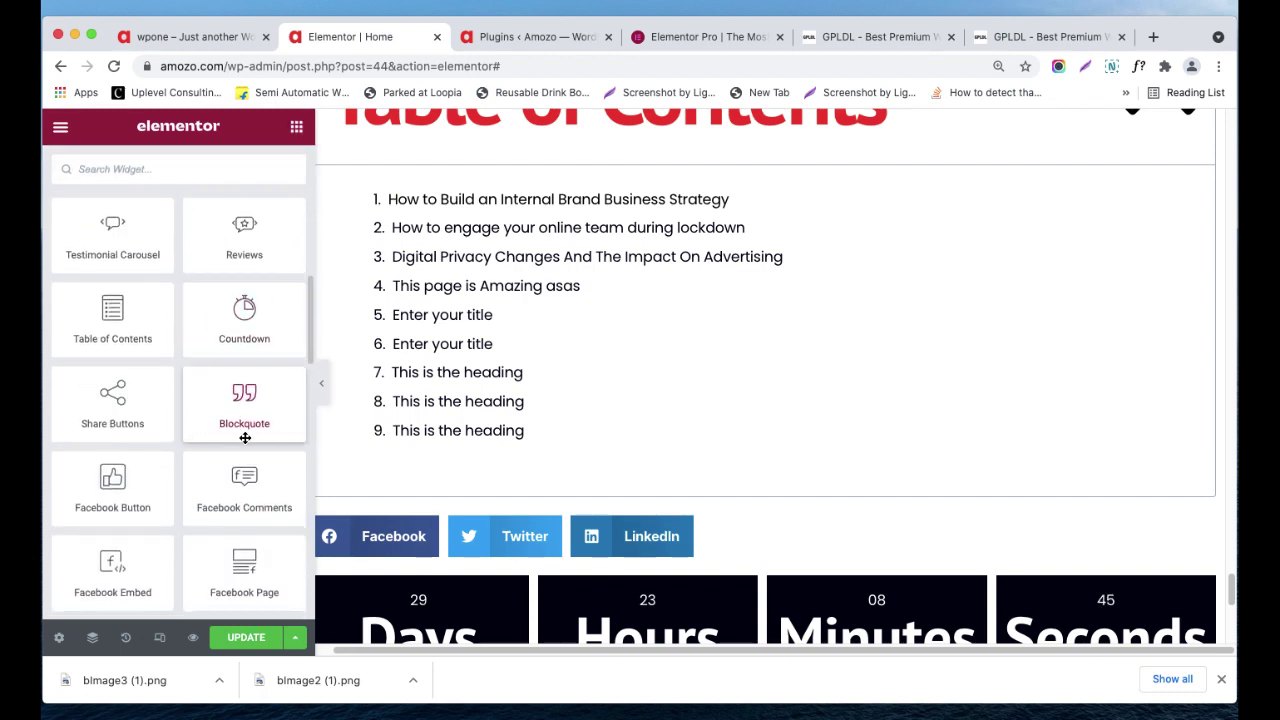
scroll(700, 380, "down", 2)
scroll(740, 395, "down", 1)
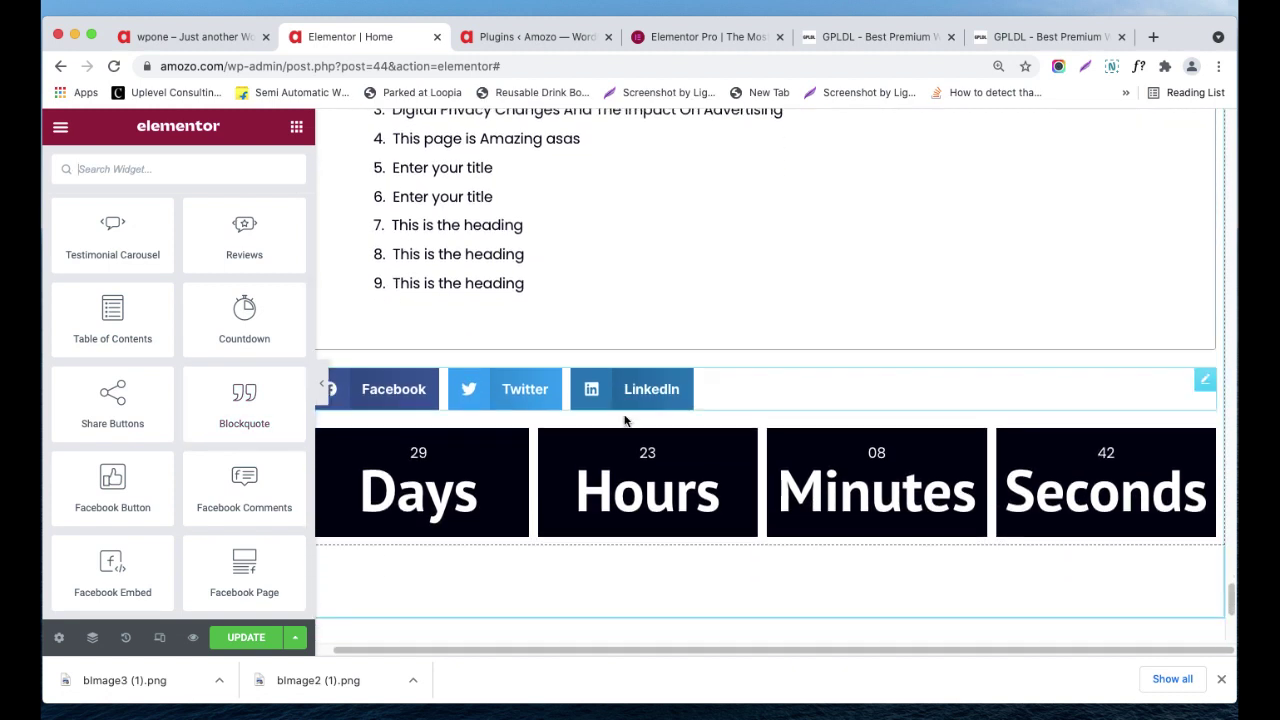
scroll(234, 471, "down", 1)
left_click_drag(244, 375, 594, 510)
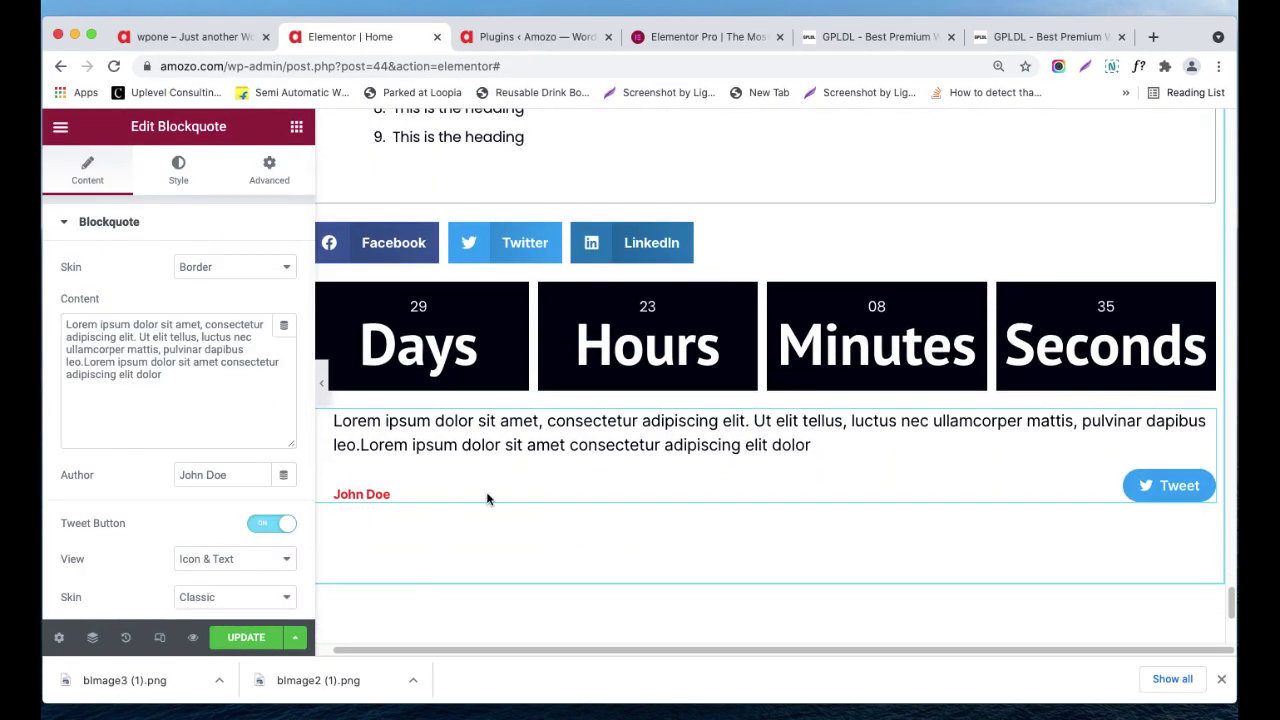
- Try the Bubble and Link skins on the Tweet button, then set its View to Icon
scroll(205, 540, "down", 1)
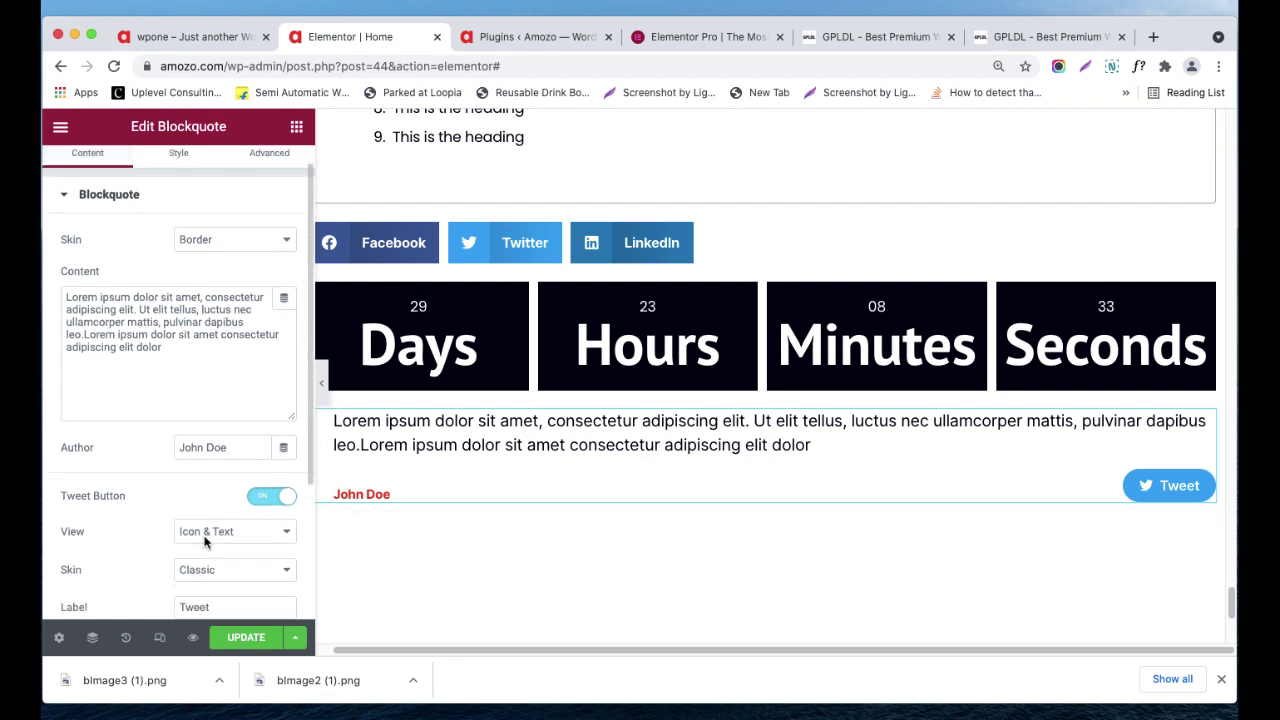
scroll(230, 540, "down", 1)
left_click(235, 563)
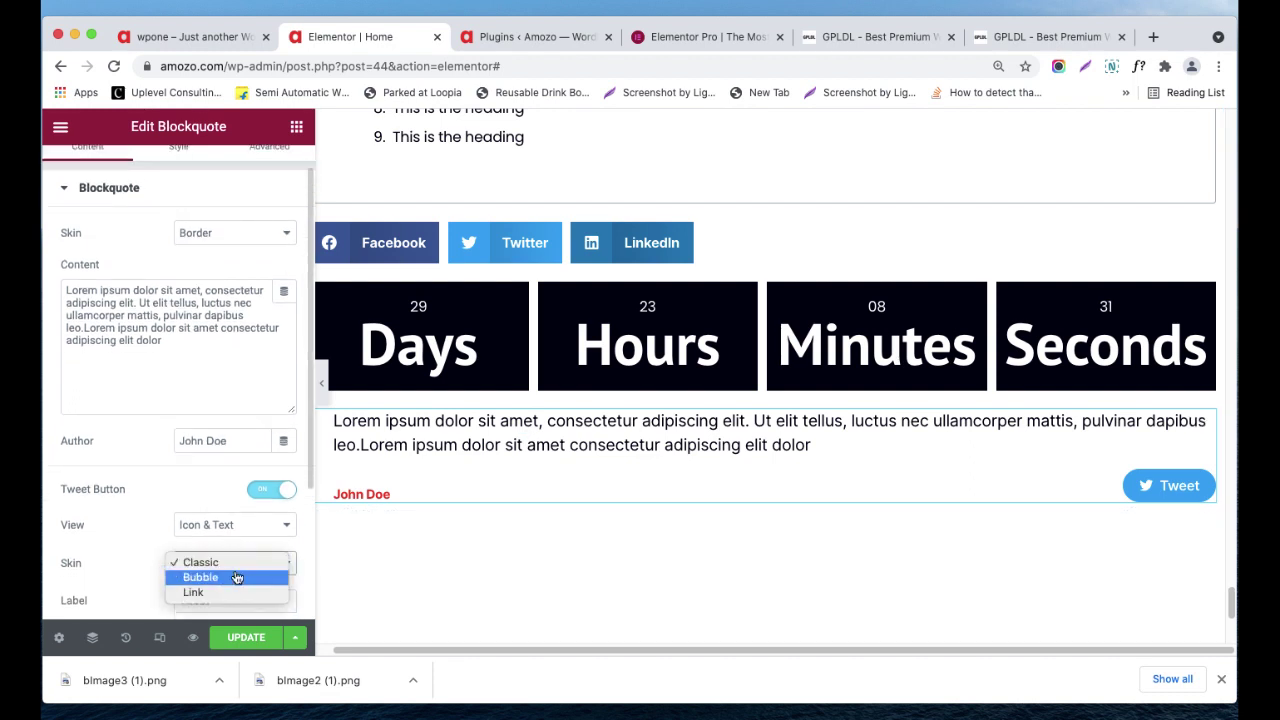
left_click(237, 568)
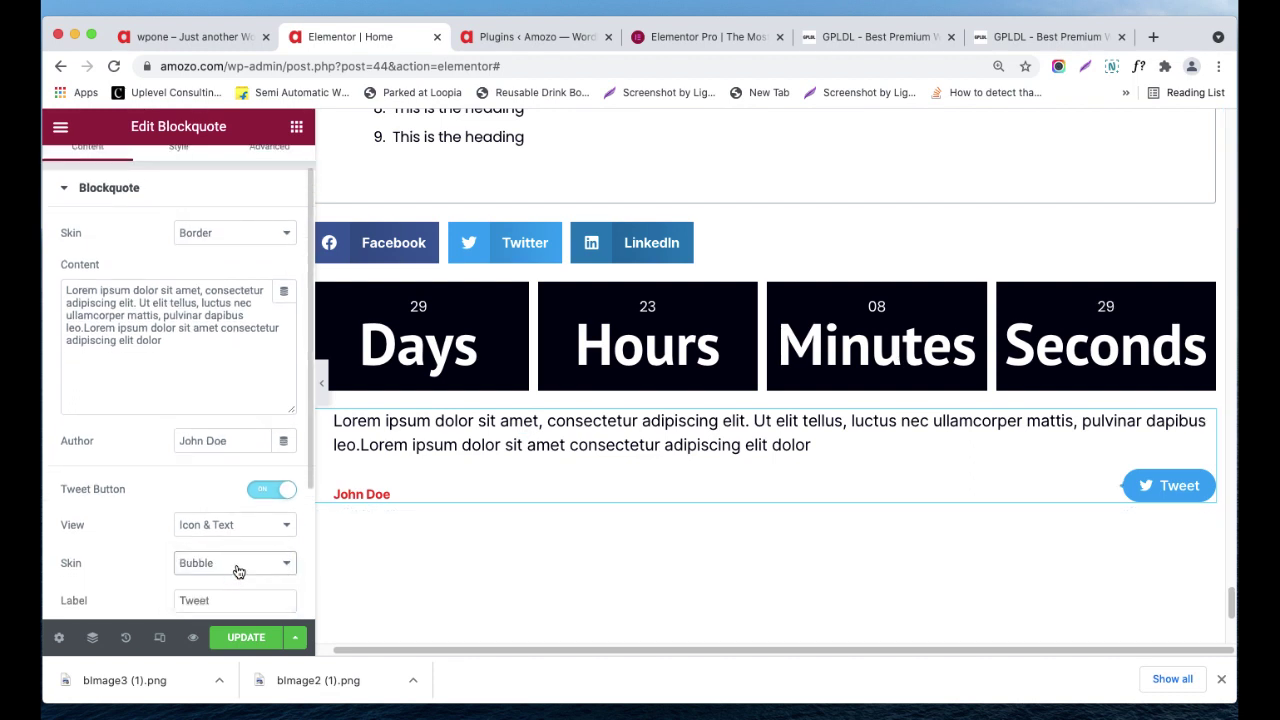
left_click(238, 571)
left_click(240, 578)
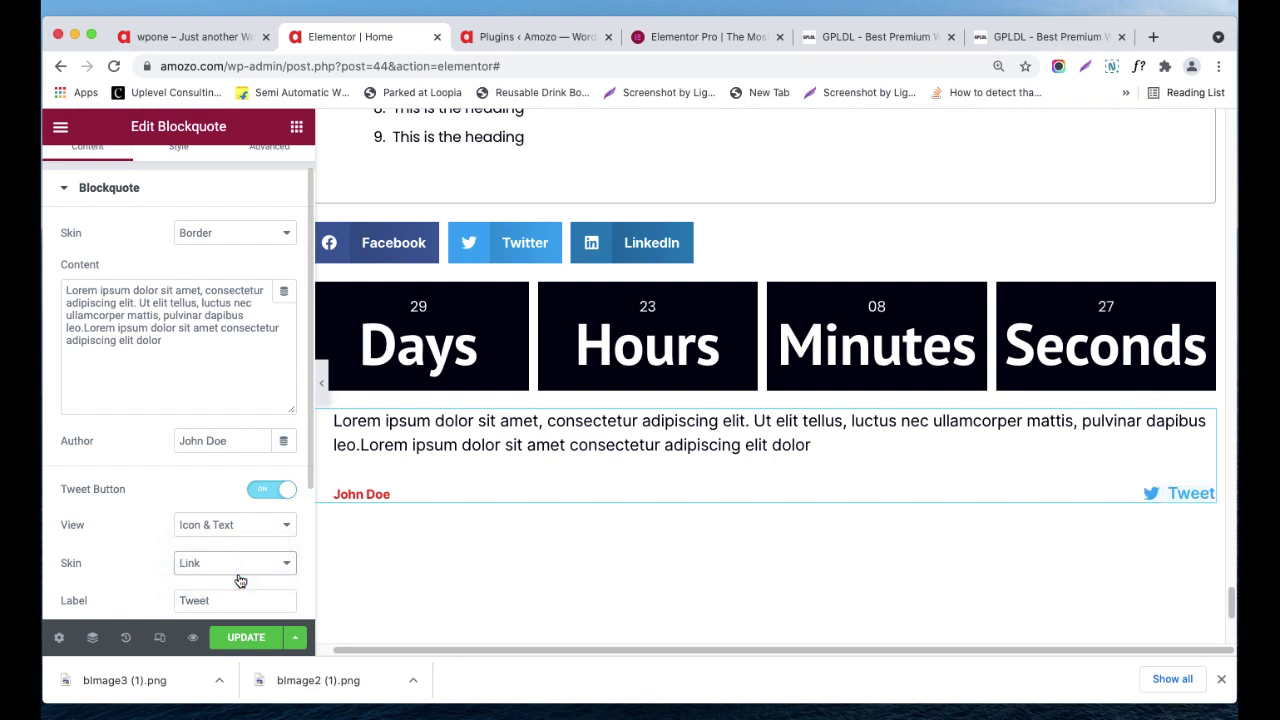
left_click(240, 570)
left_click(240, 545)
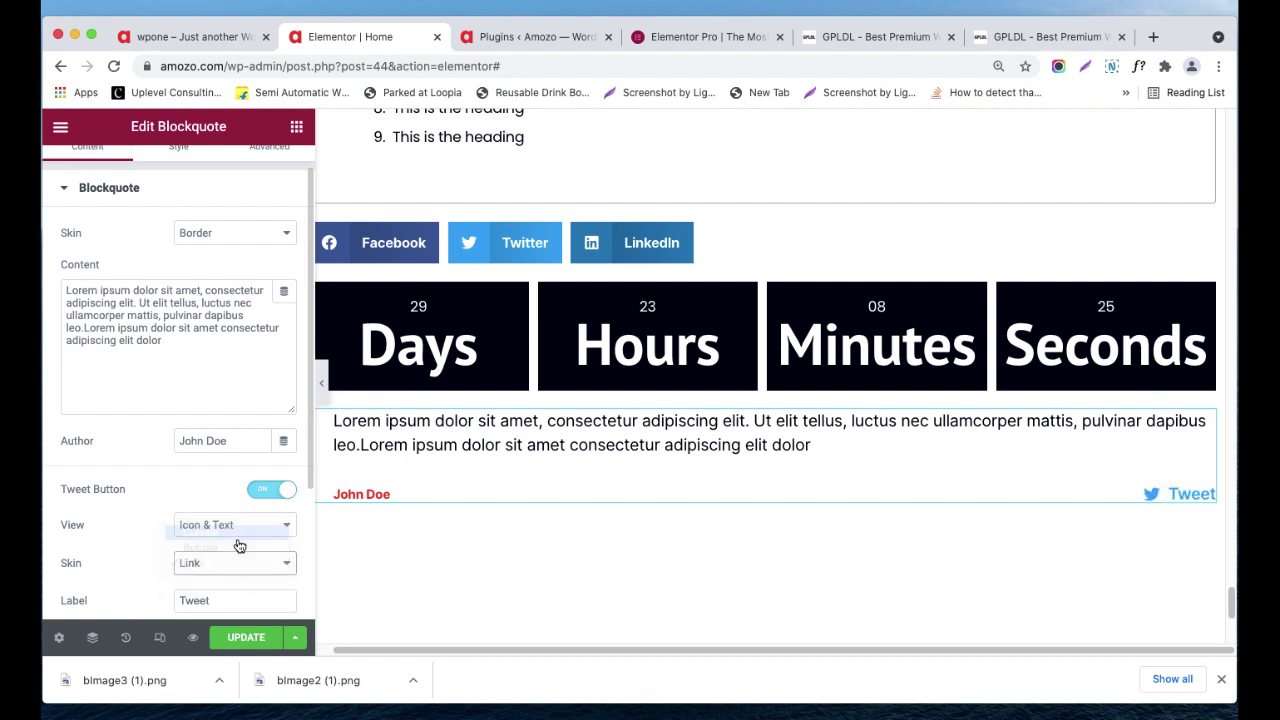
left_click(240, 530)
left_click(237, 541)
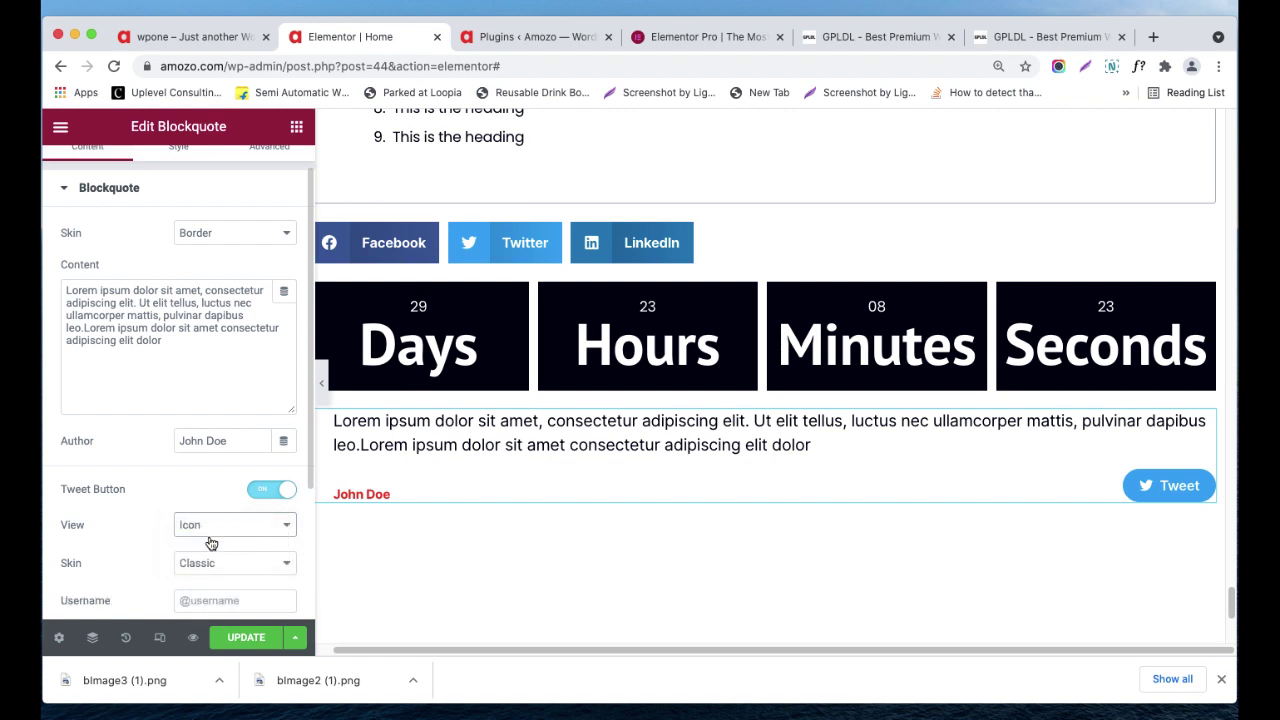
- Check the blockquote's Style and Advanced margin/padding settings, then return to the widget list
scroll(163, 545, "down", 3)
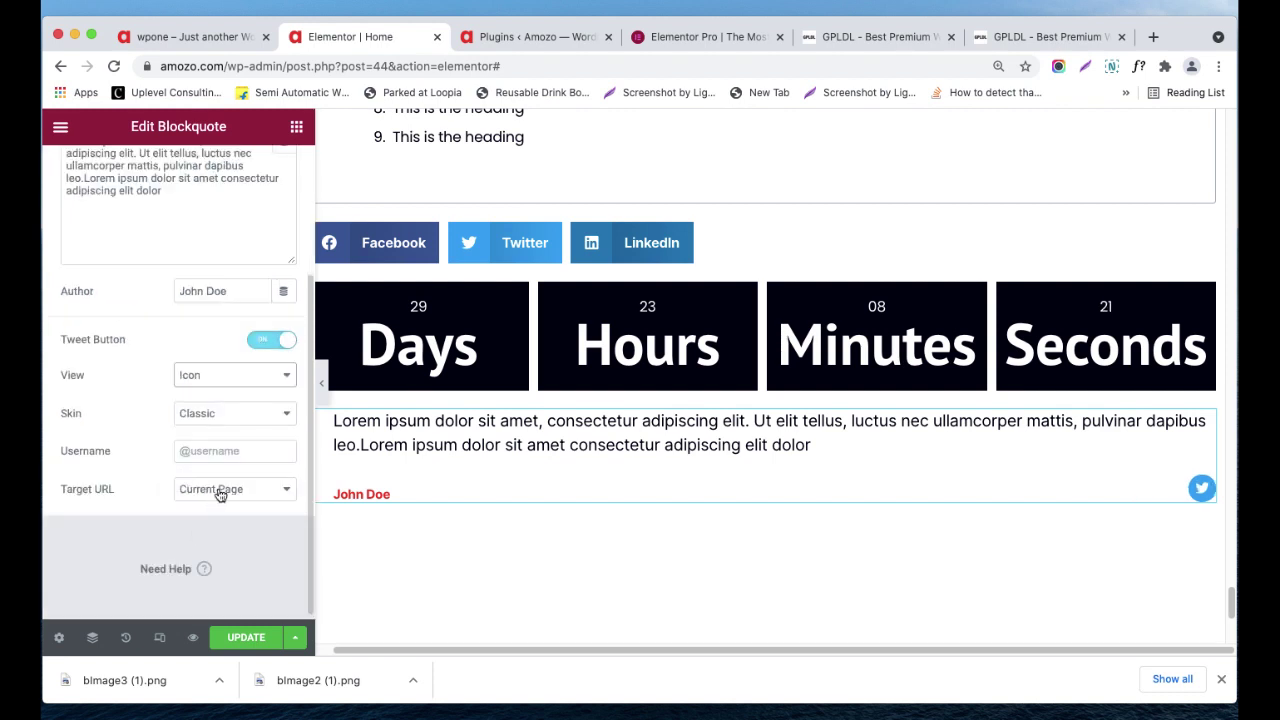
scroll(234, 320, "up", 4)
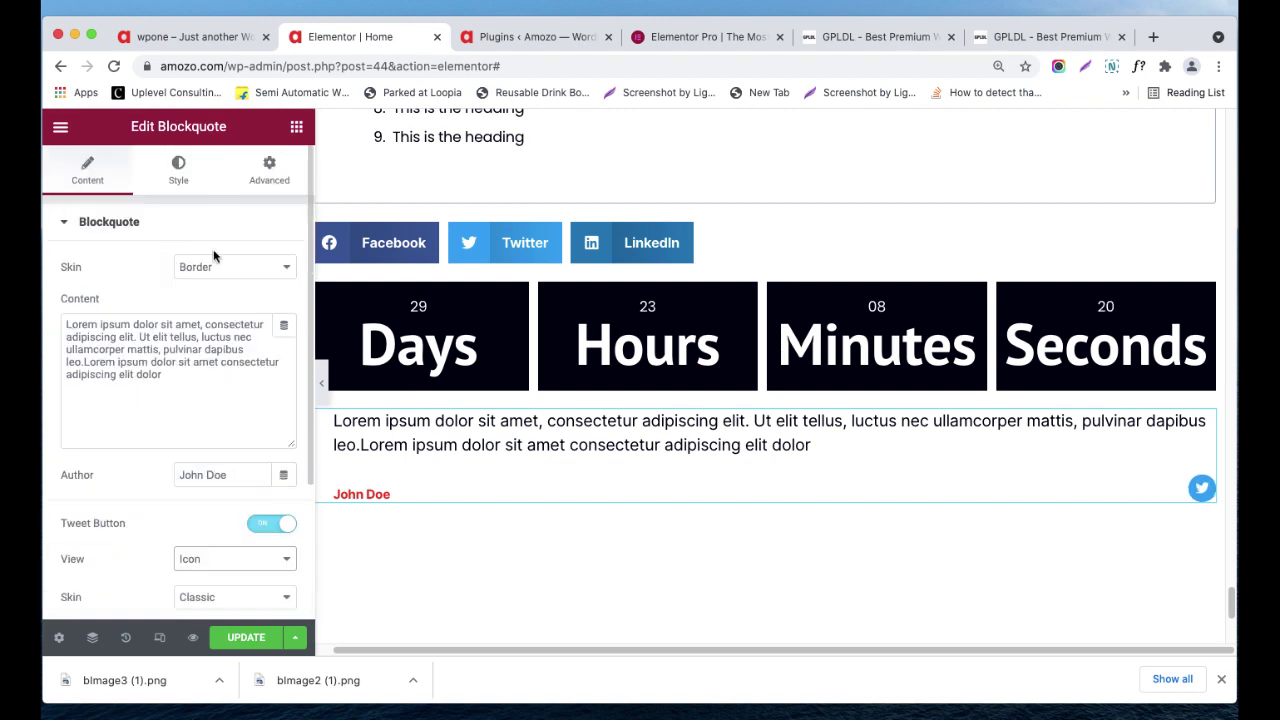
left_click(179, 186)
left_click(277, 180)
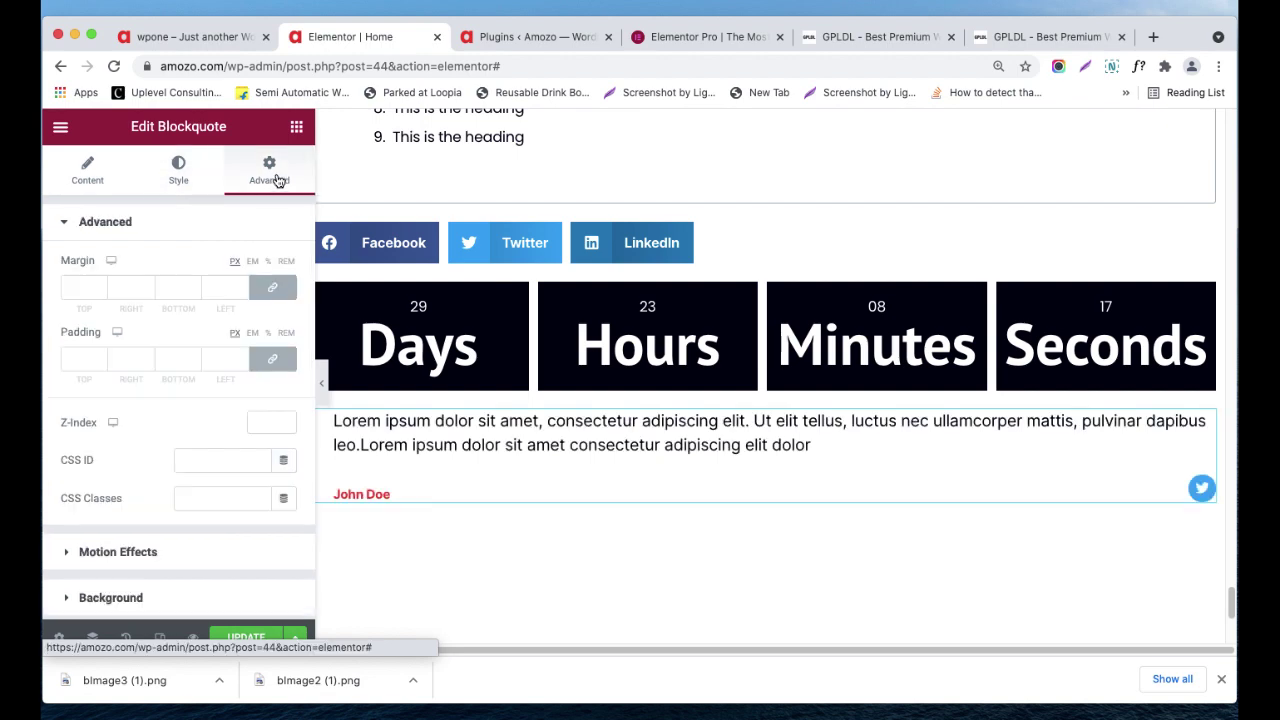
left_click(297, 130)
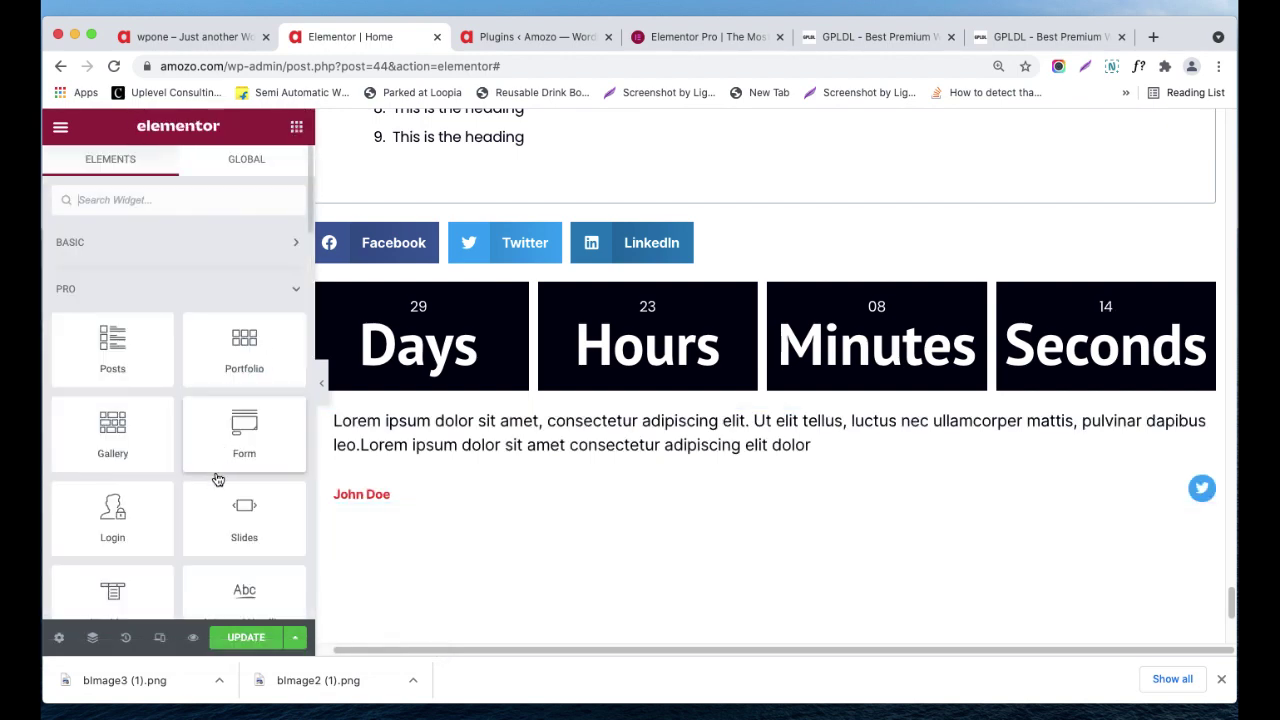
scroll(216, 476, "down", 5)
scroll(216, 476, "down", 5)
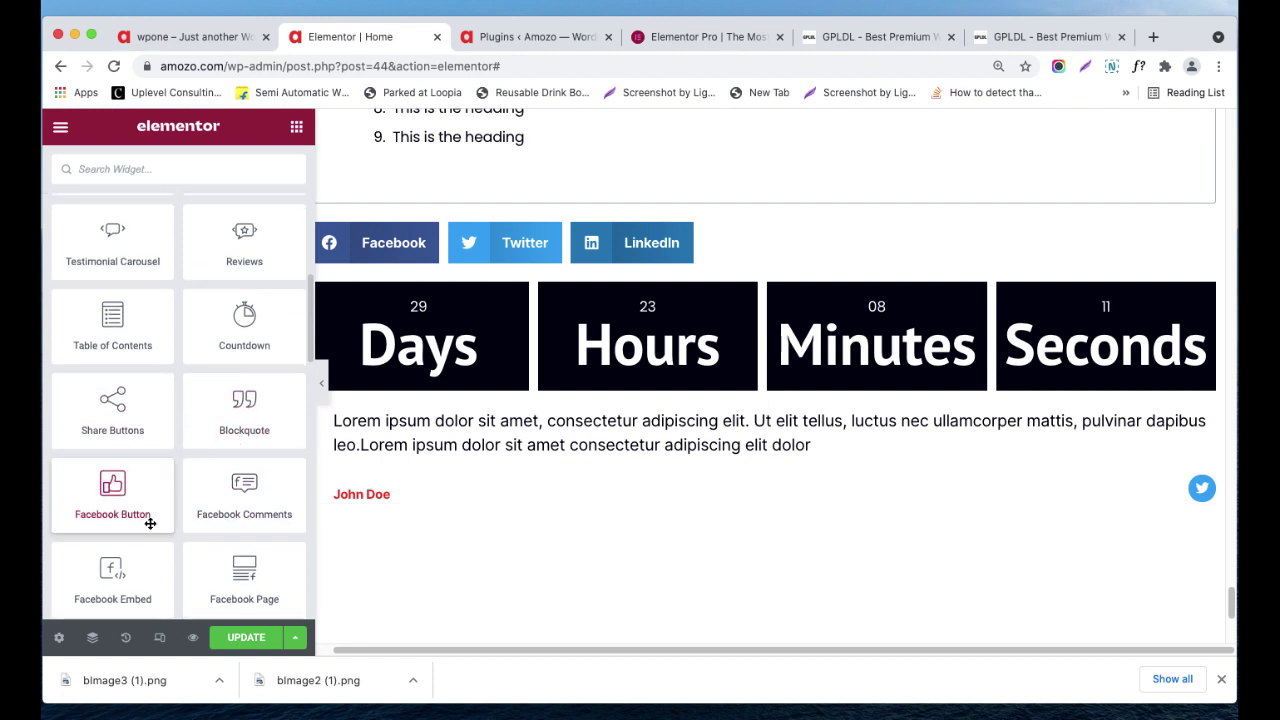
scroll(229, 506, "down", 1)
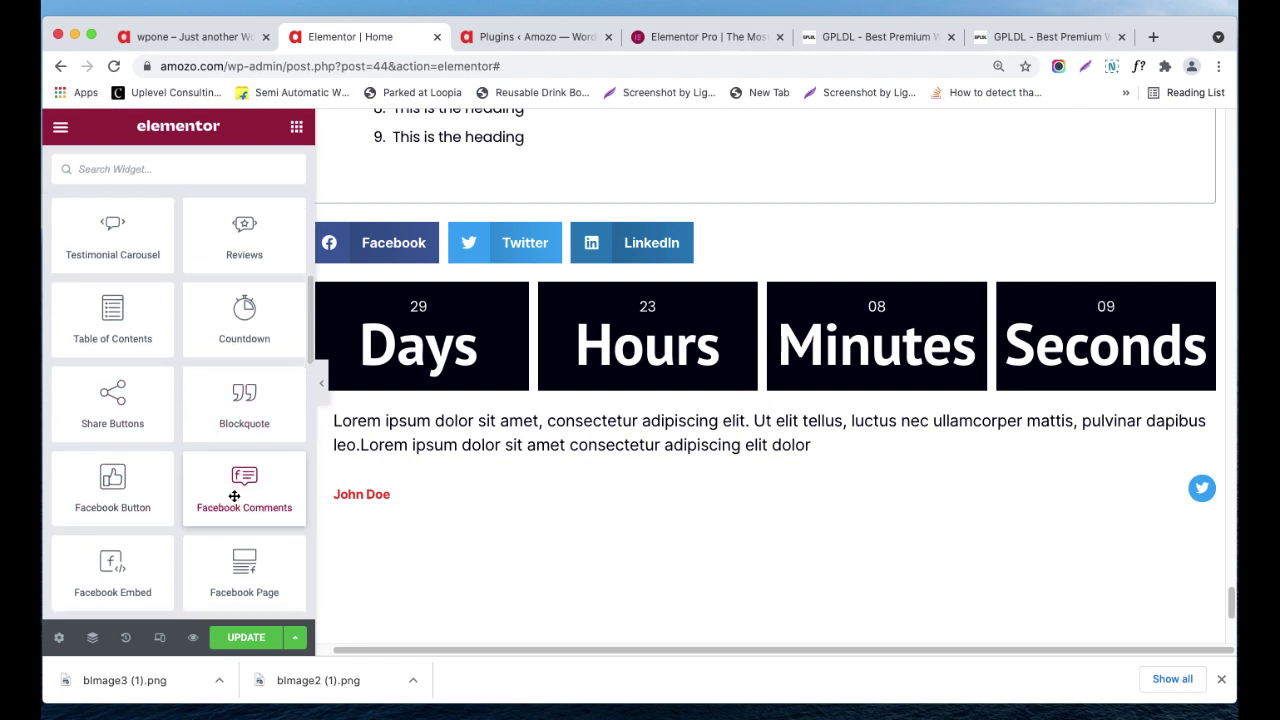
scroll(452, 491, "down", 1)
left_click_drag(249, 508, 489, 489)
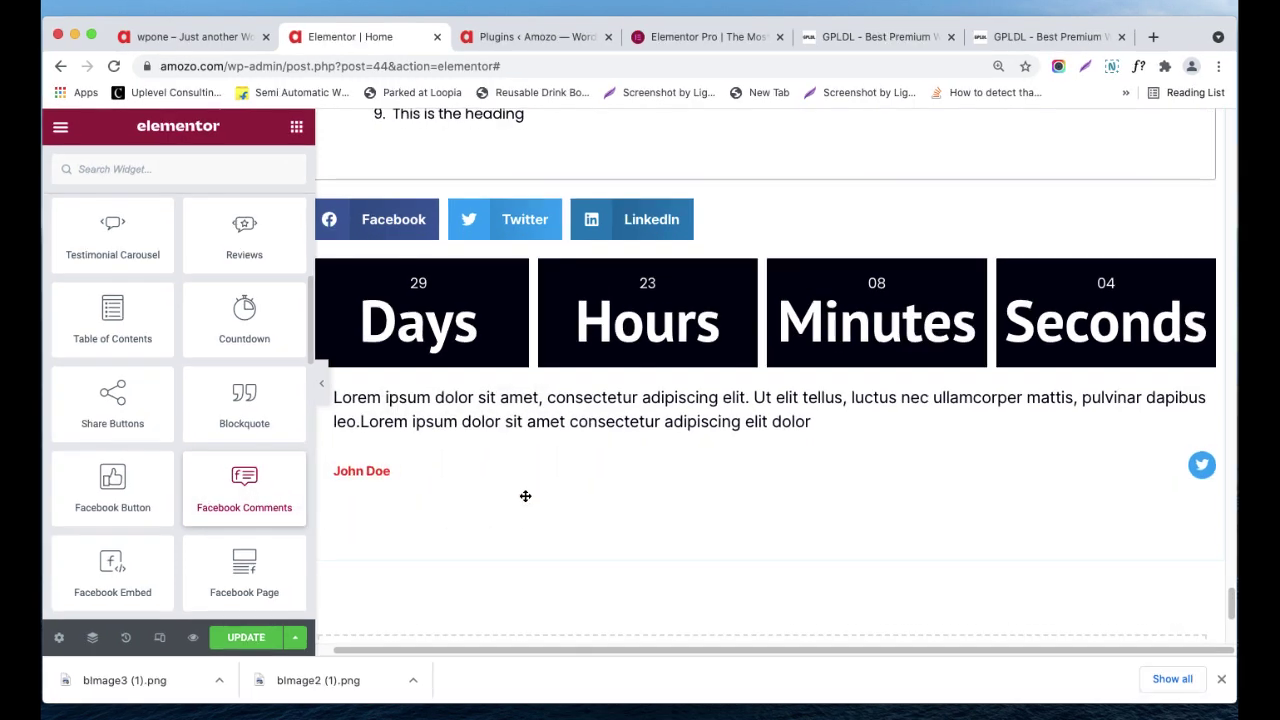
scroll(487, 486, "down", 2)
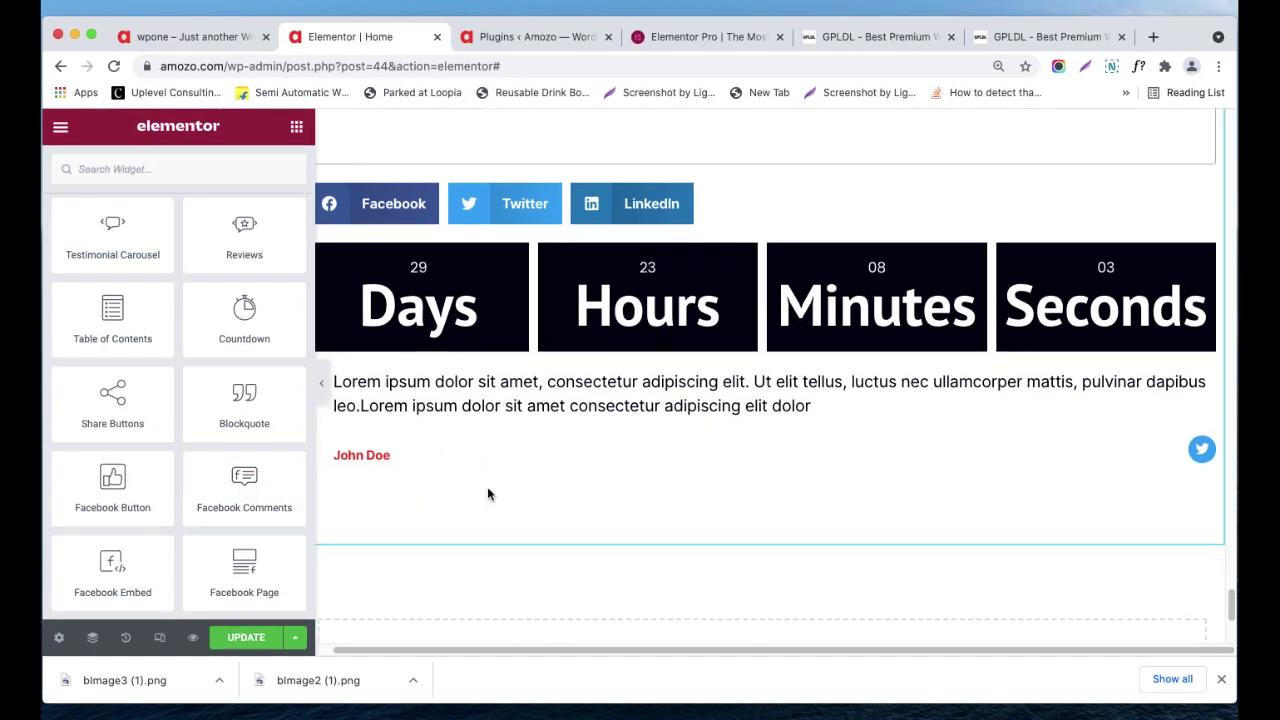
scroll(488, 493, "down", 3)
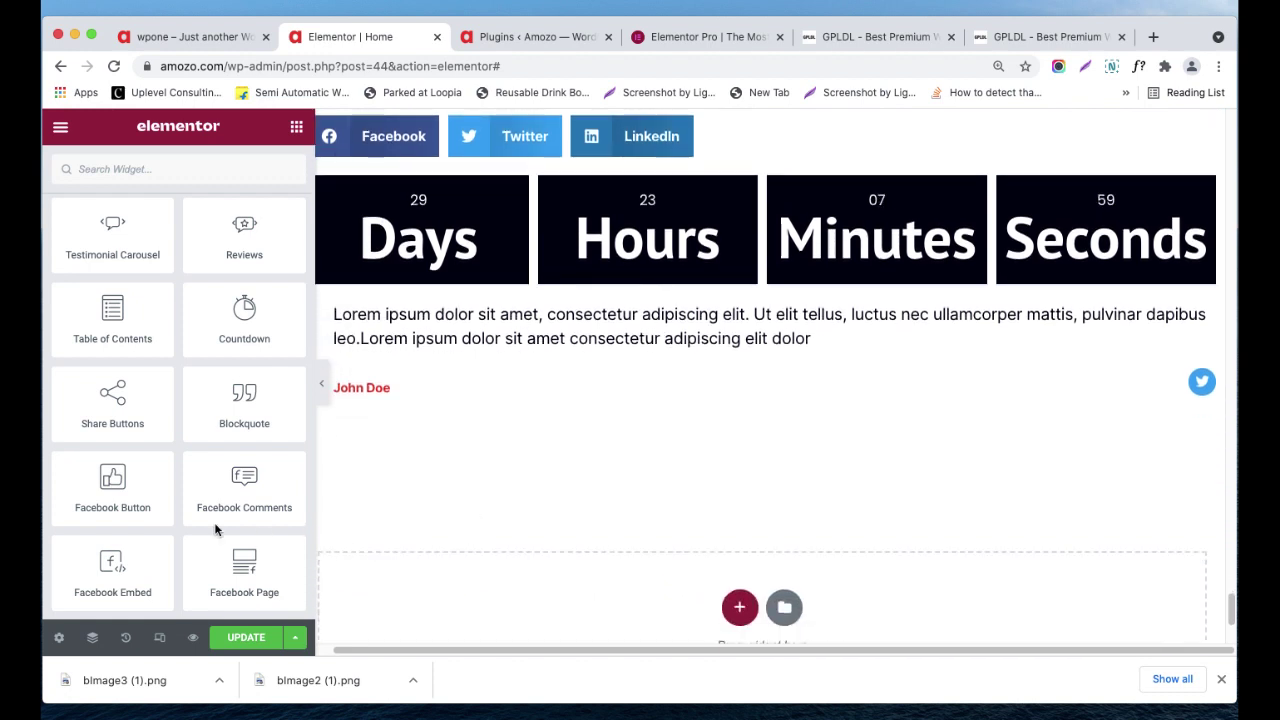
scroll(195, 515, "down", 1)
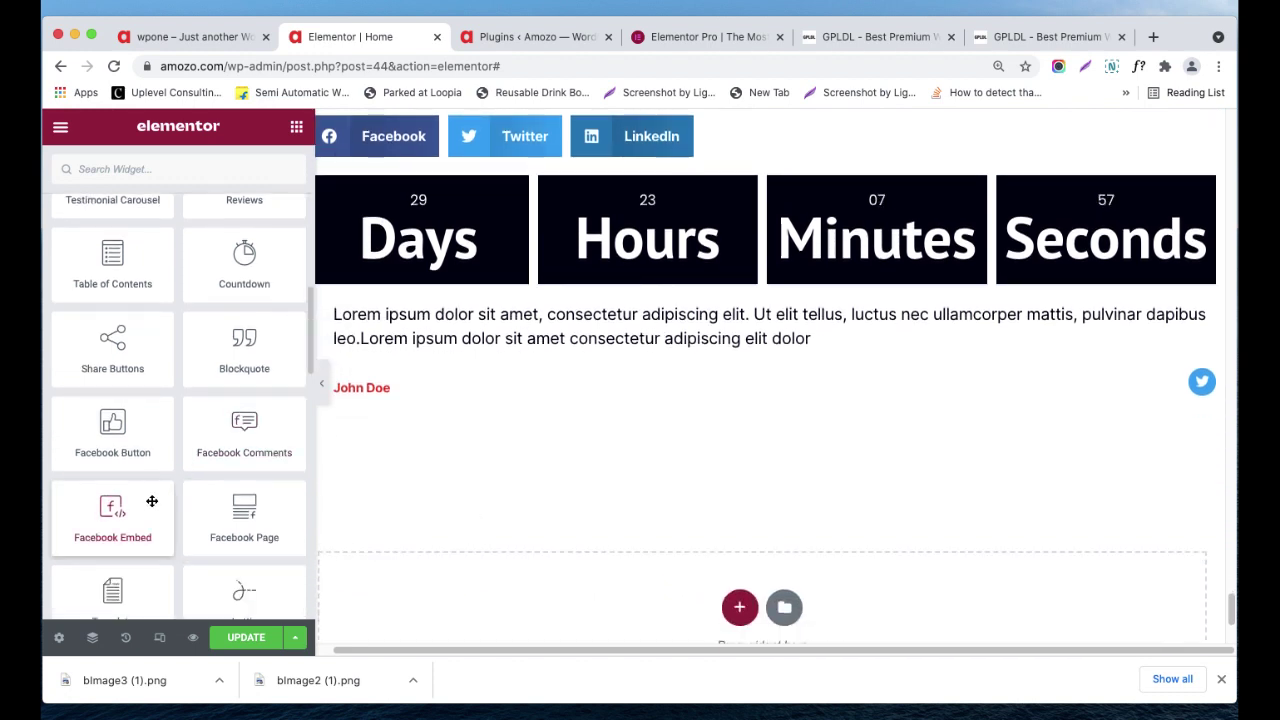
scroll(140, 514, "down", 1)
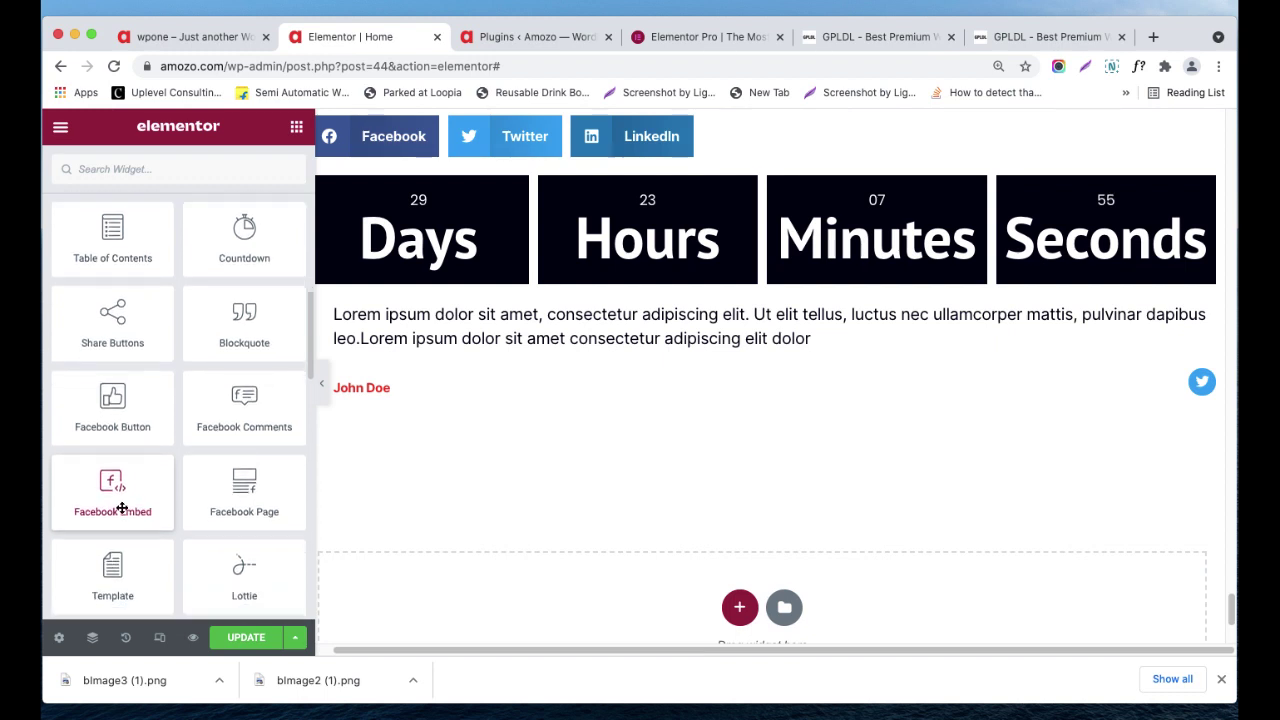
scroll(175, 496, "down", 1)
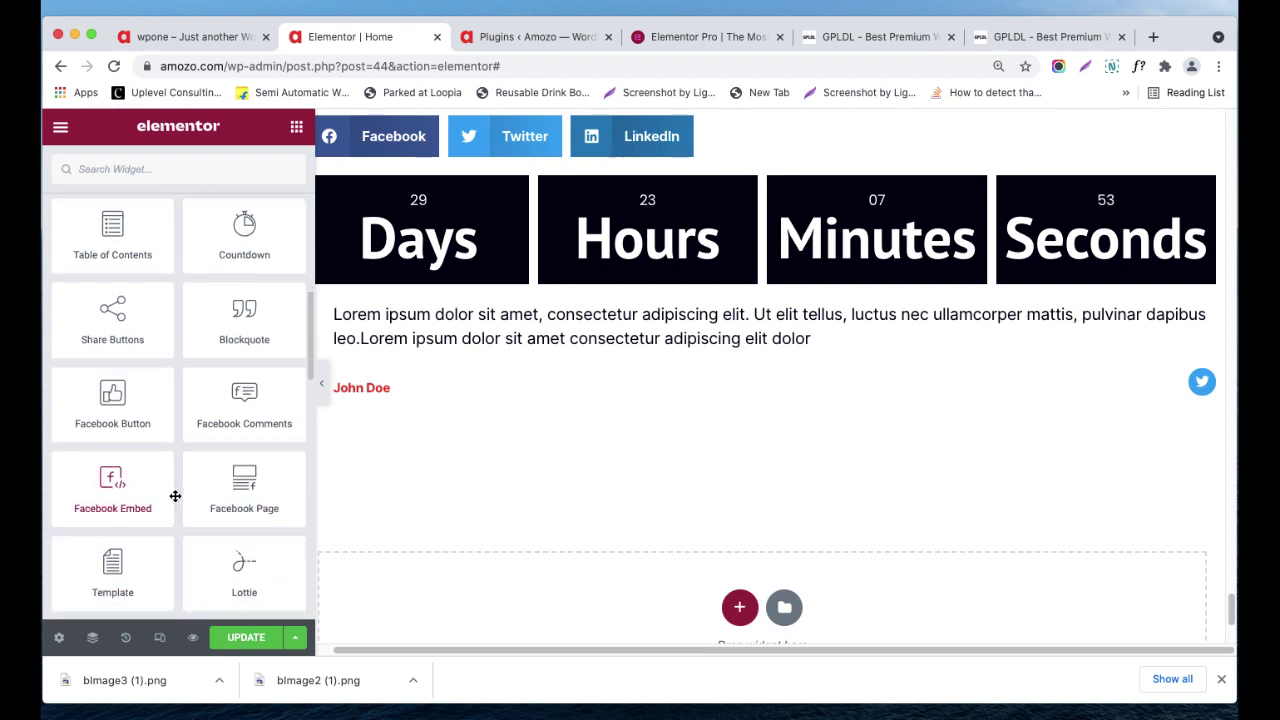
scroll(466, 494, "down", 1)
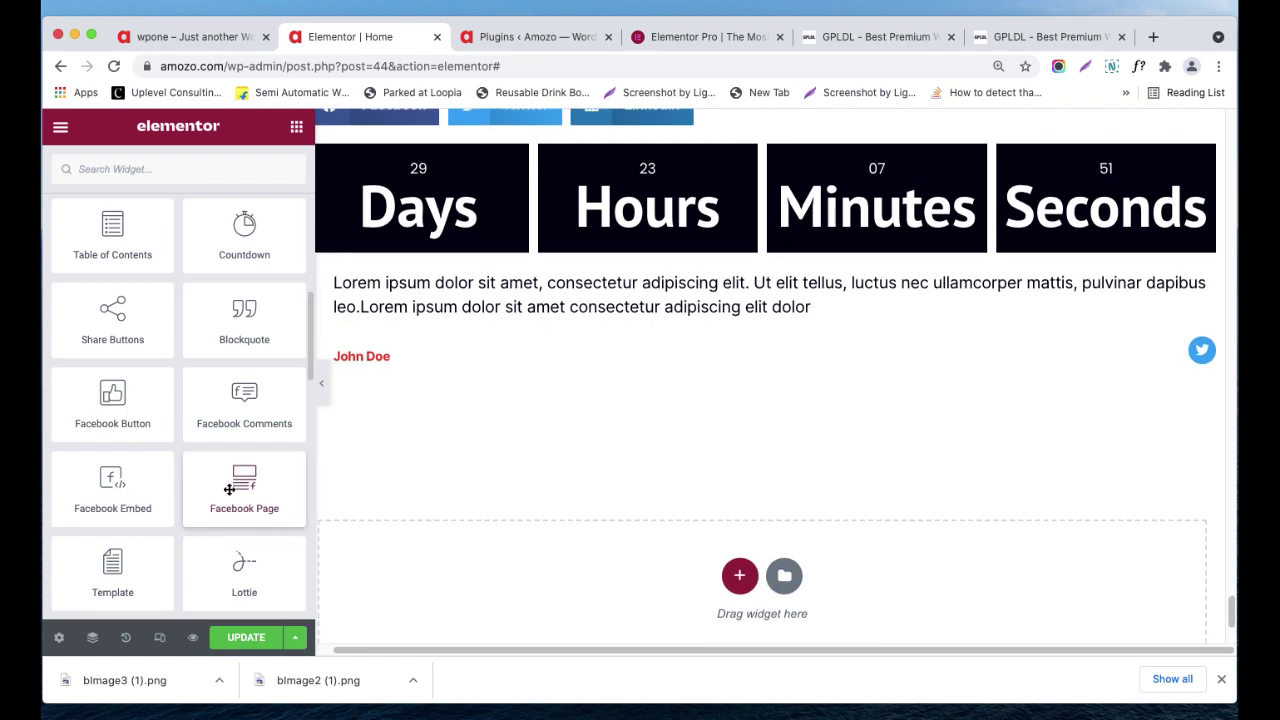
left_click_drag(244, 487, 368, 503)
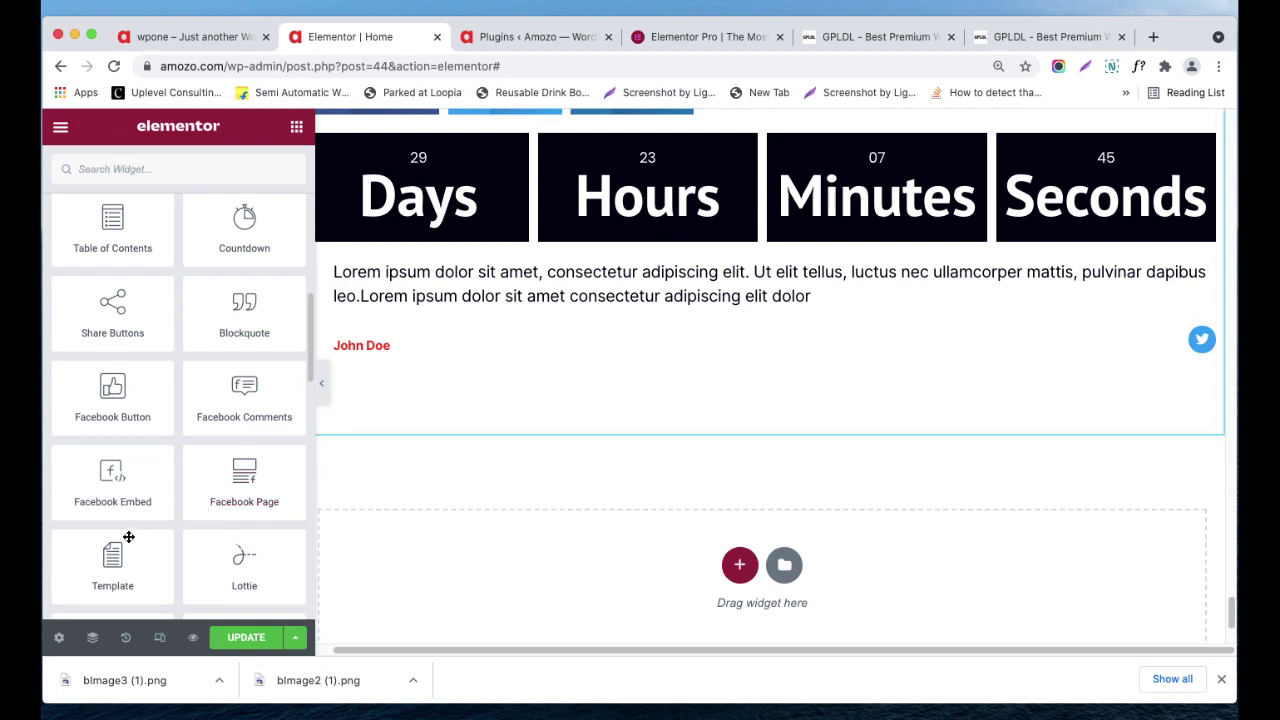
scroll(128, 537, "down", 1)
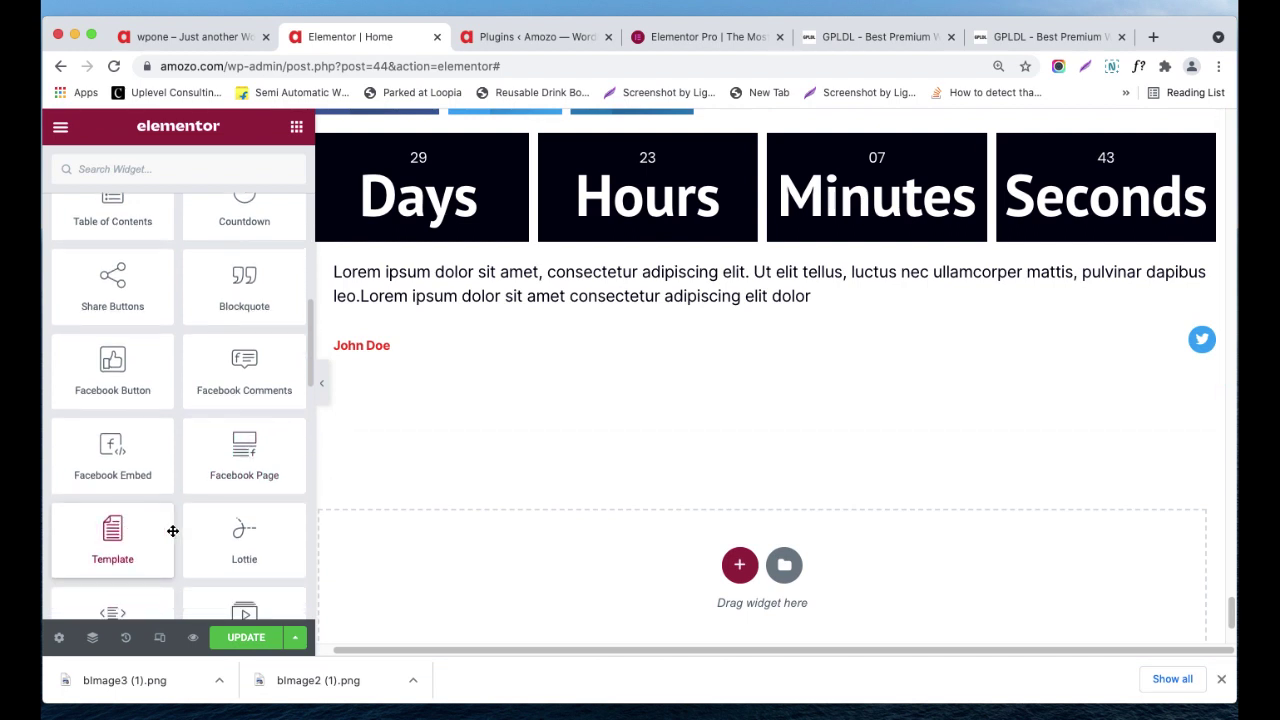
scroll(170, 535, "down", 3)
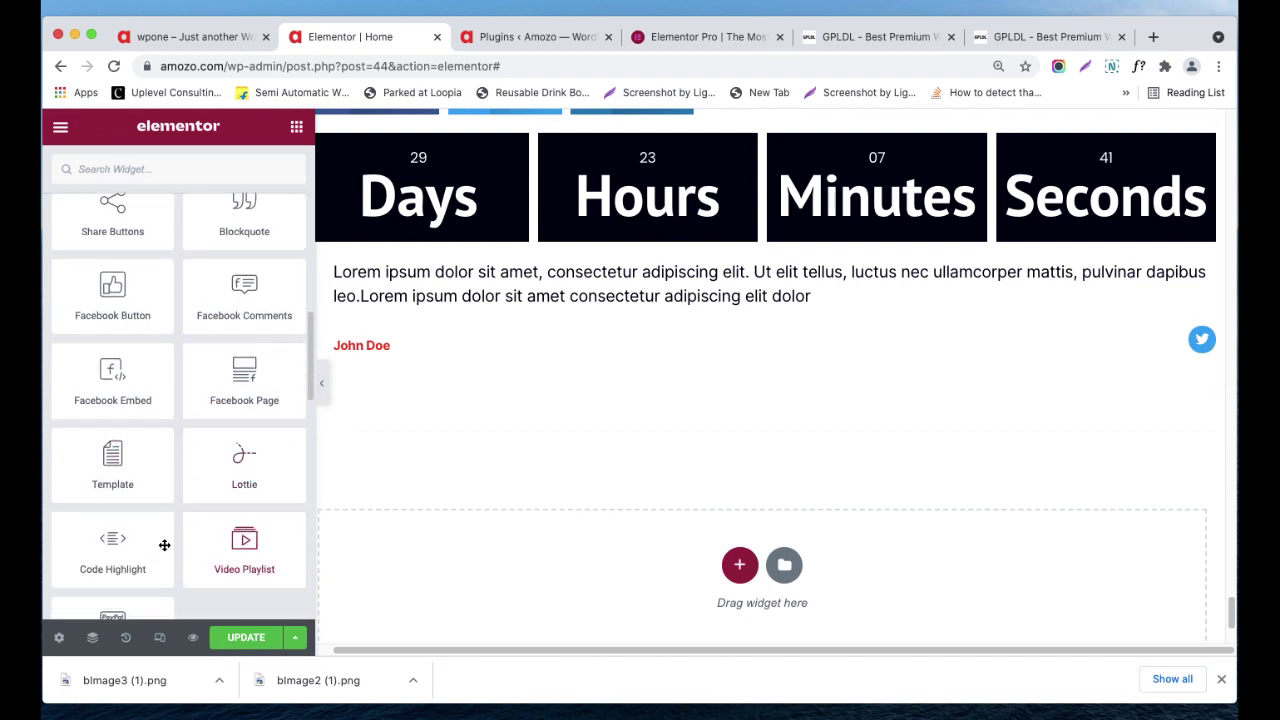
scroll(243, 531, "down", 3)
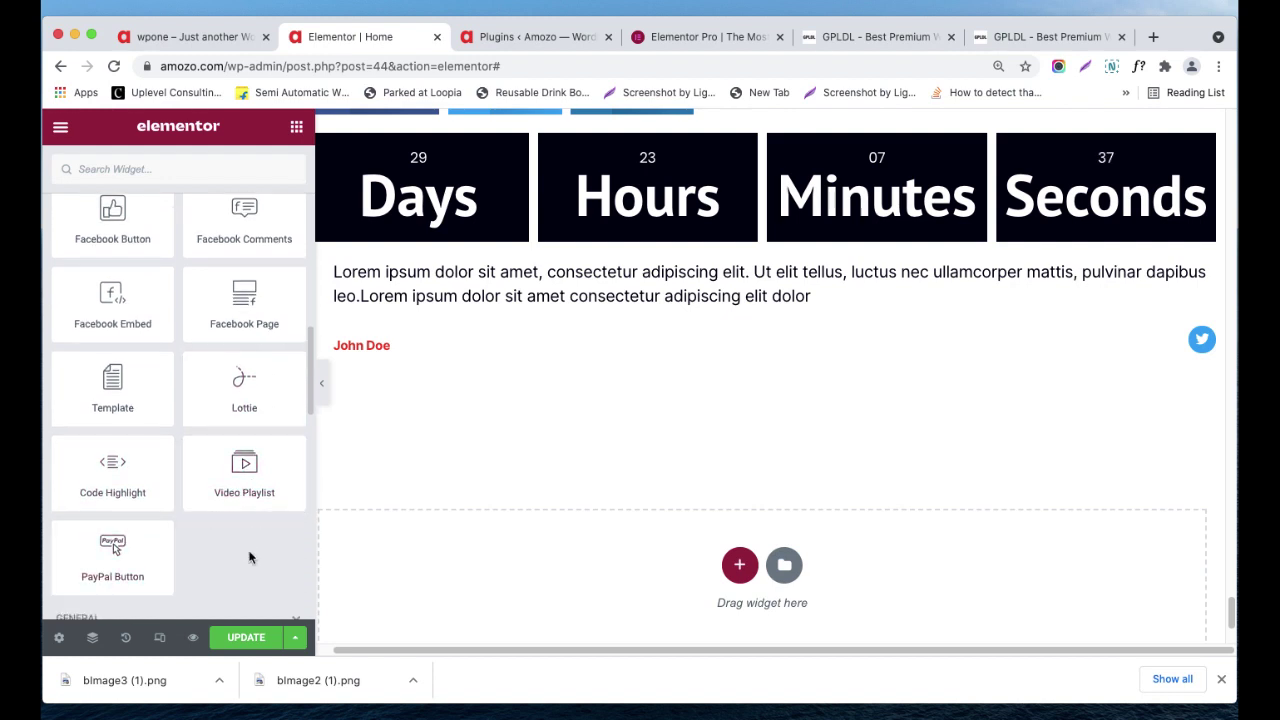
scroll(236, 535, "down", 1)
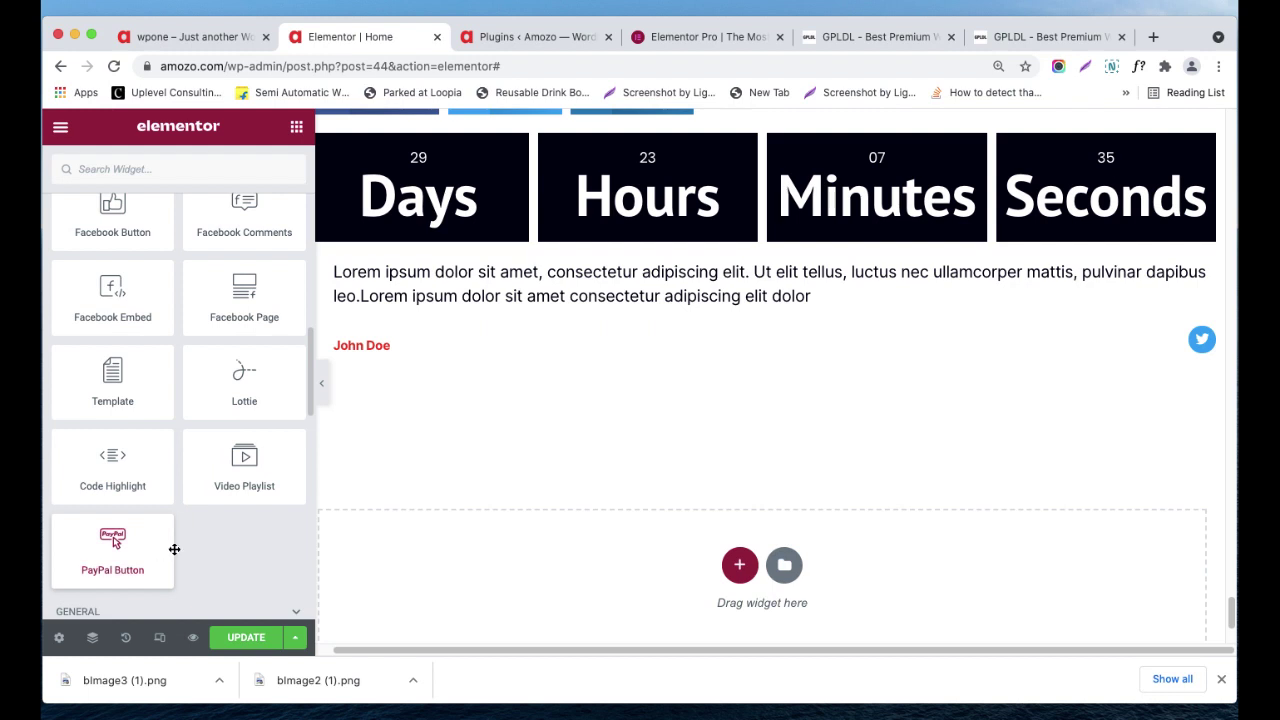
scroll(205, 510, "down", 5)
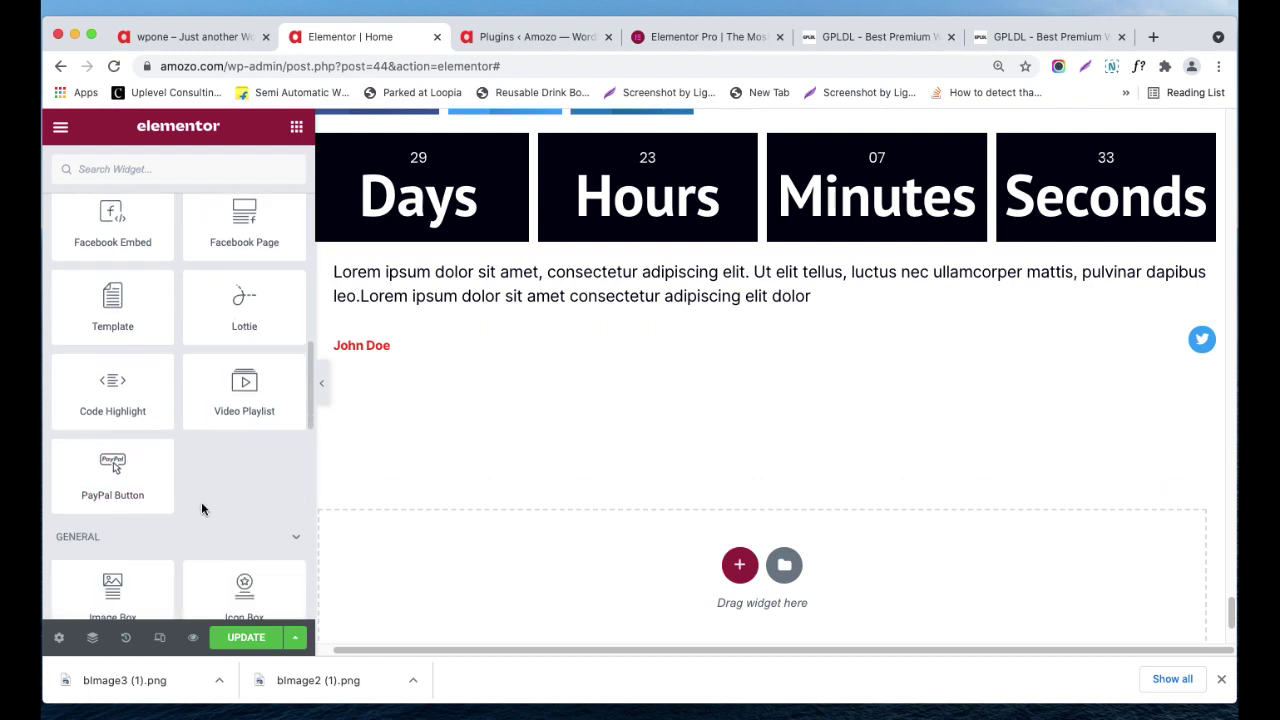
scroll(218, 438, "up", 2)
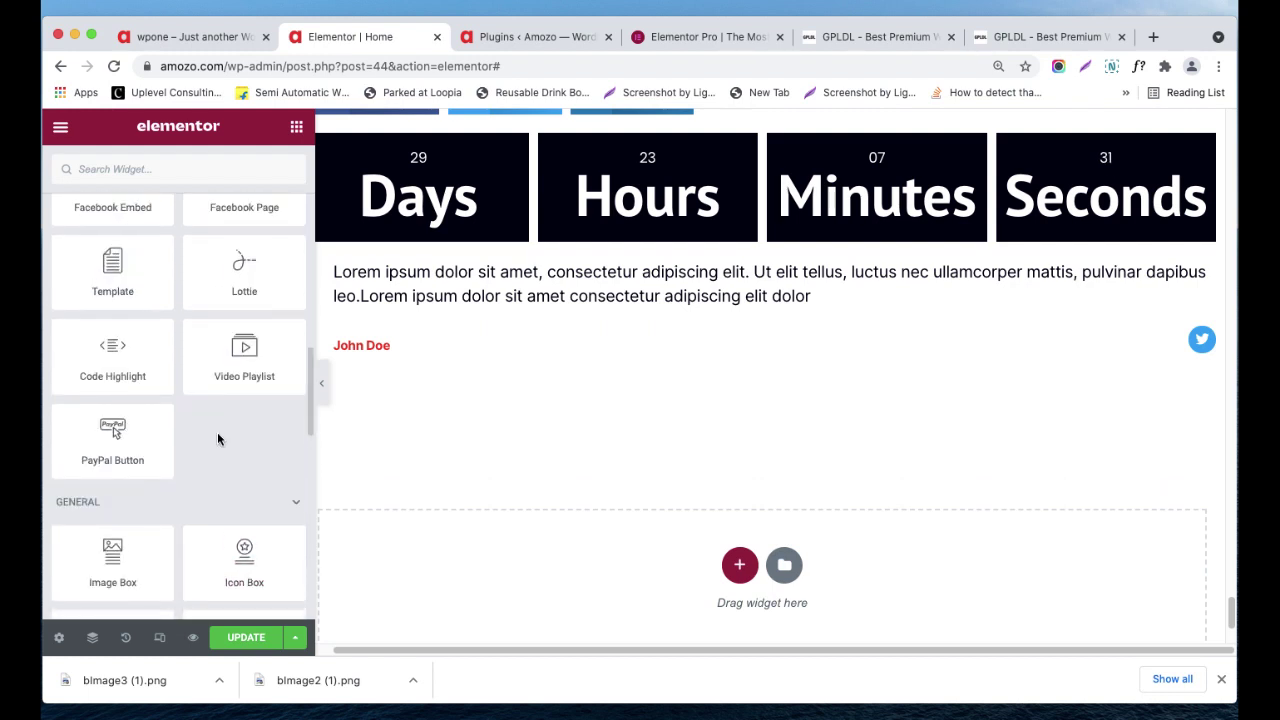
scroll(217, 438, "up", 3)
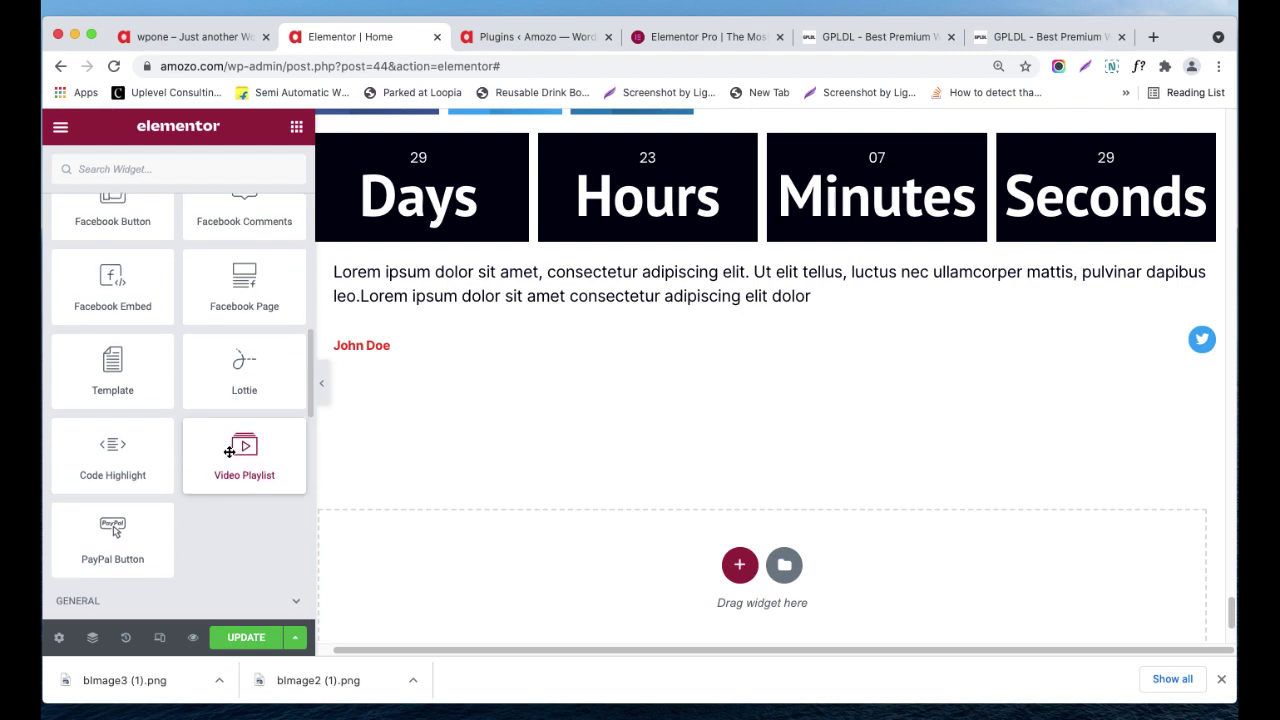
scroll(229, 451, "up", 1)
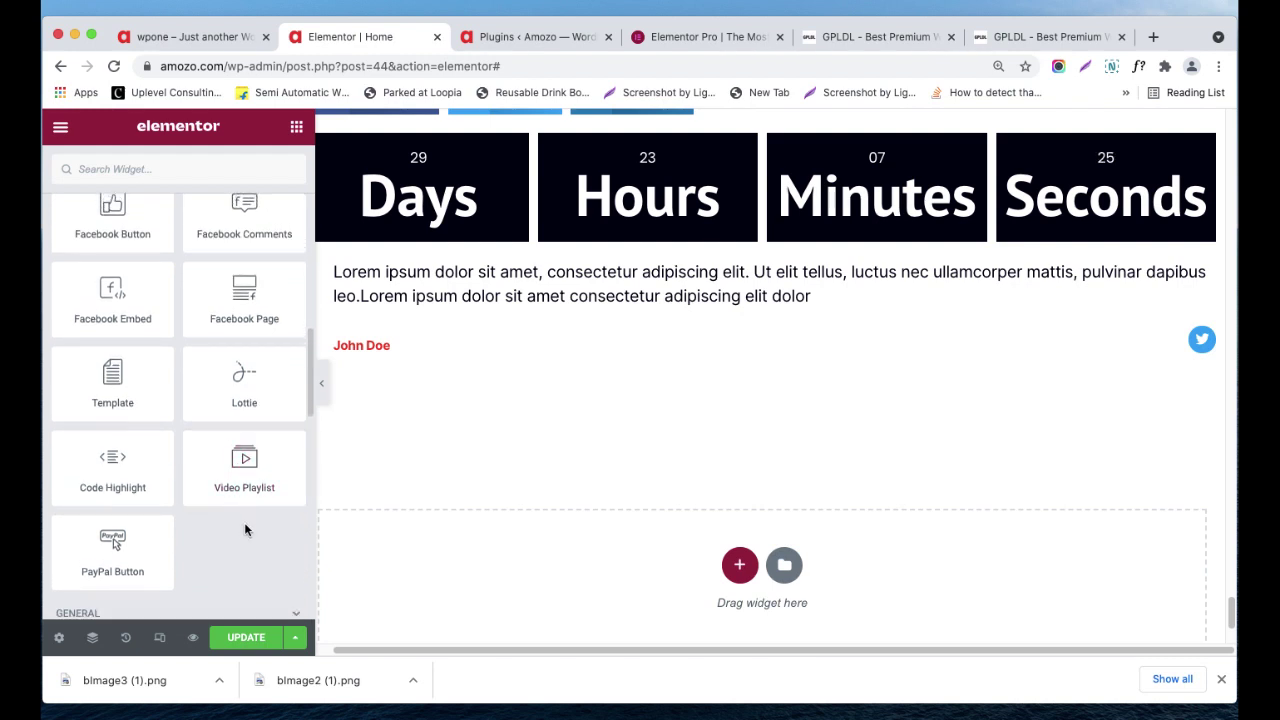
scroll(213, 530, "up", 10)
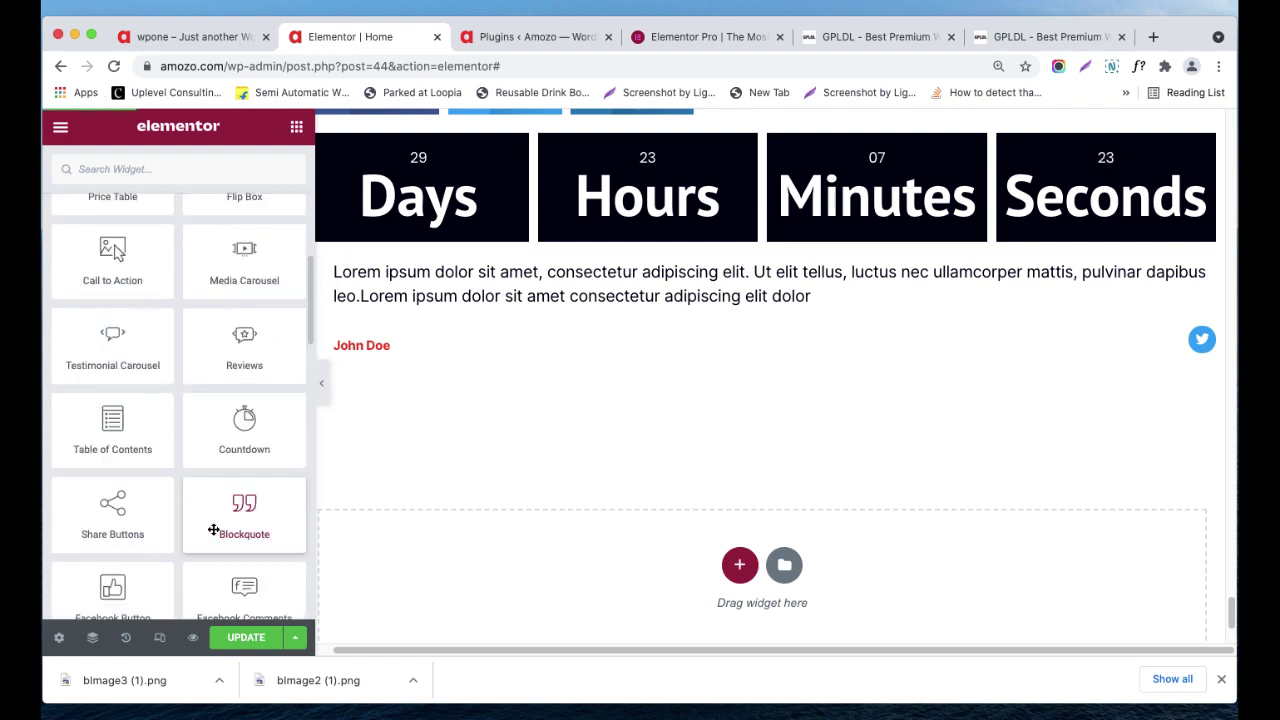